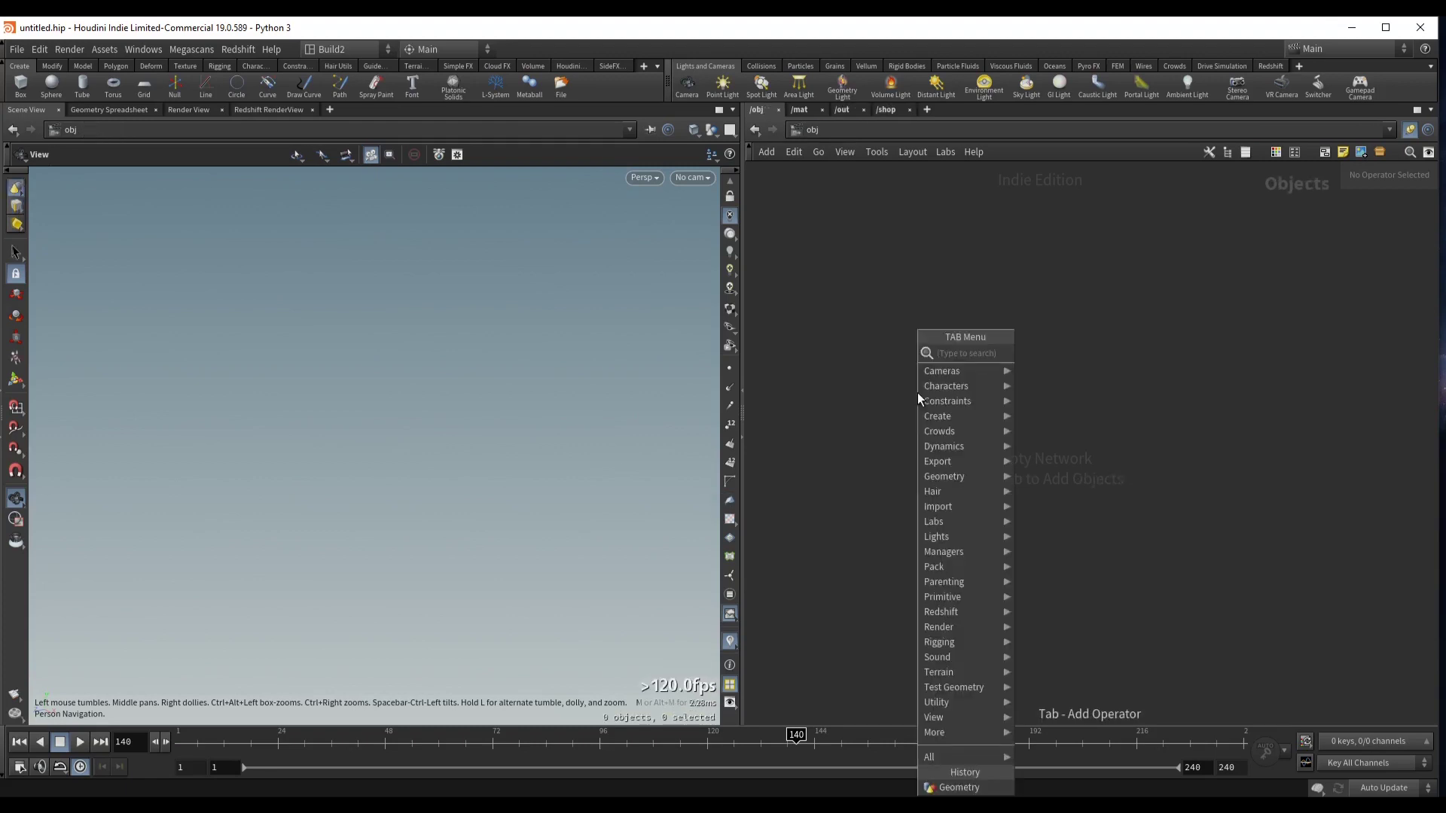
- Create a geo1 object and add a Test Geometry: Pig Head node inside it
left_click(919, 398)
left_click(919, 399)
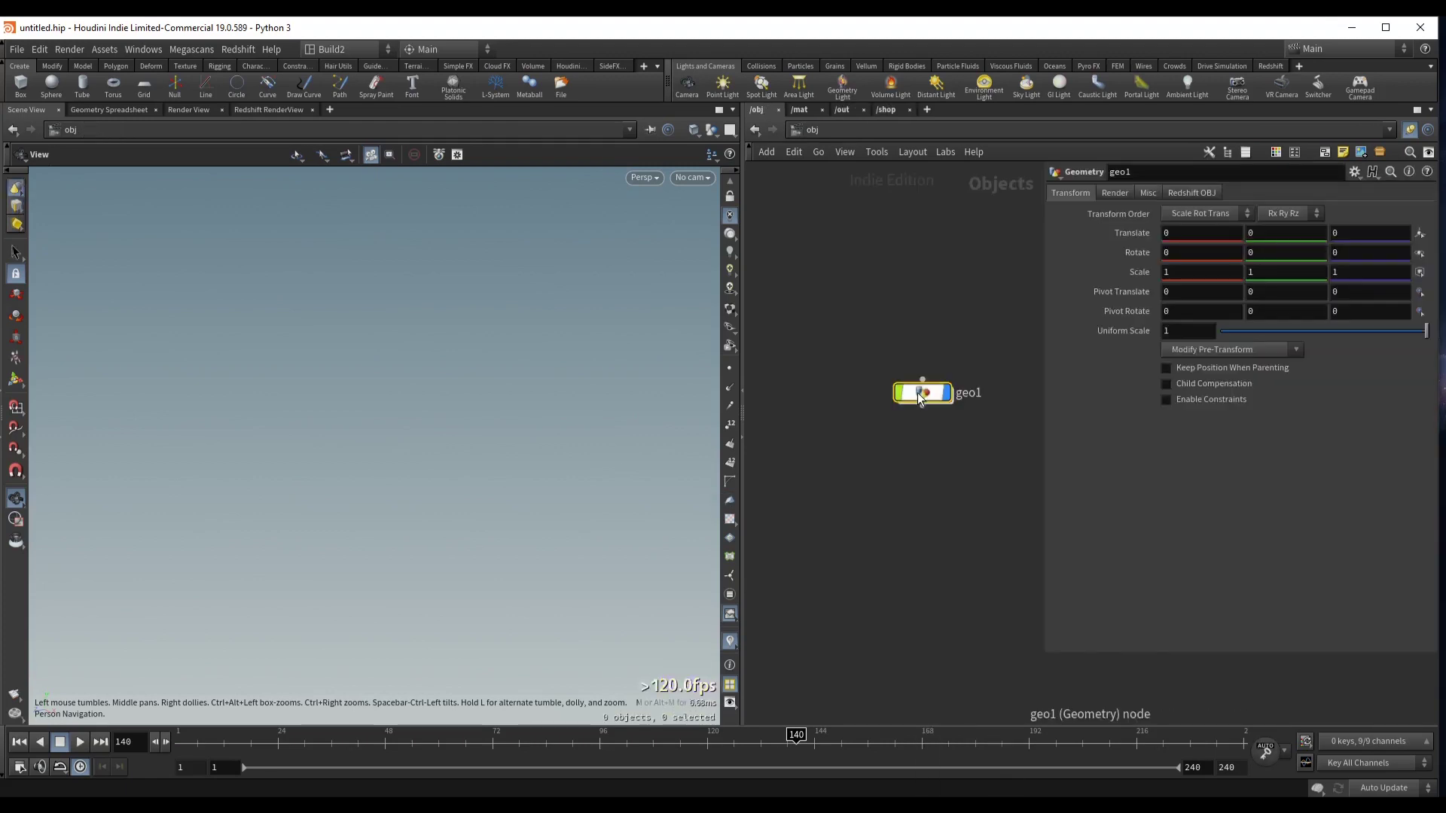
double_click(920, 395)
key("Tab")
type("pig")
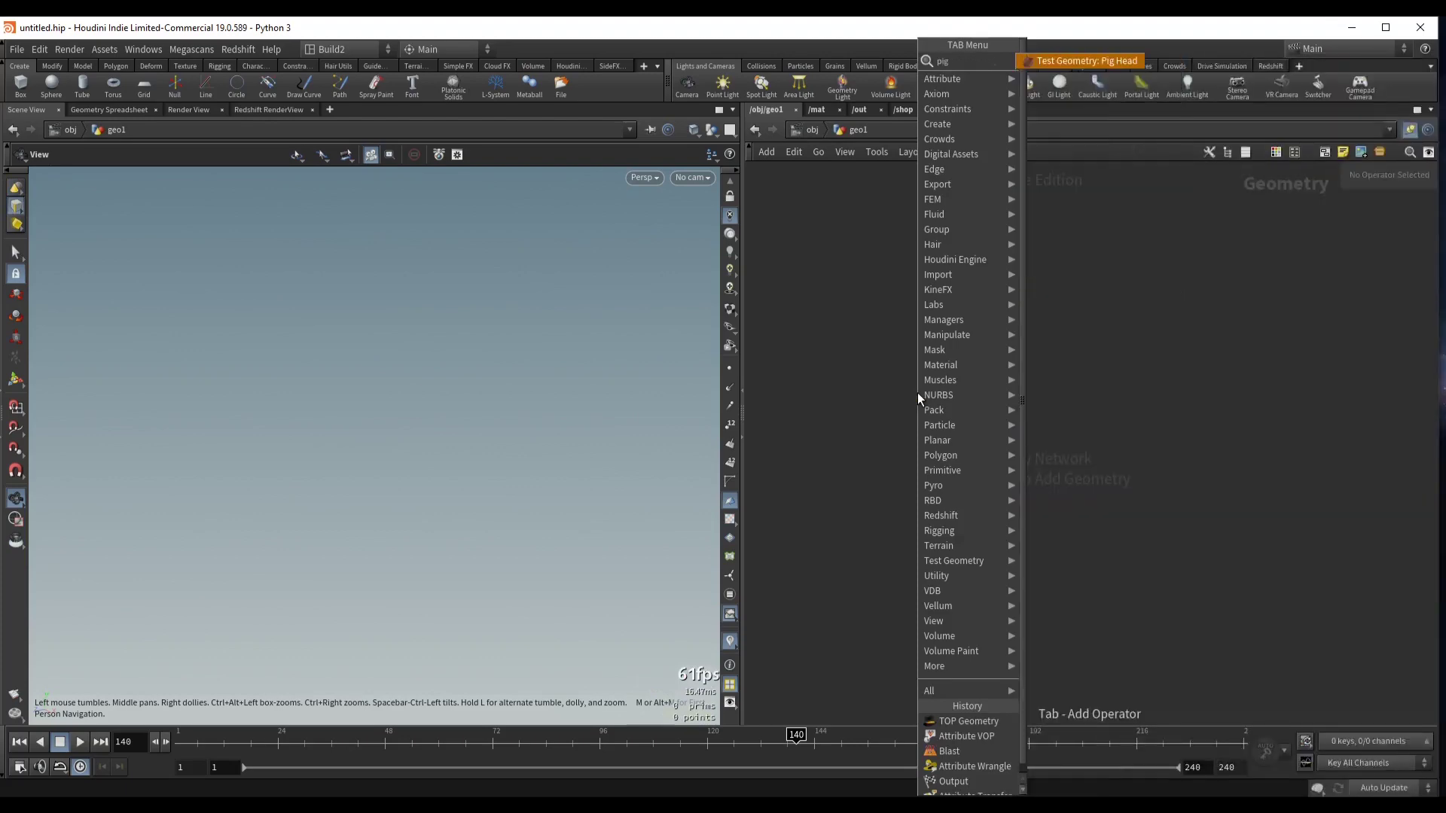
key("Return")
left_click(918, 395)
left_click_drag(394, 410, 489, 392)
- Add a Subdivide node below the pig head and wire the pig head into it
key("Tab")
type("subd")
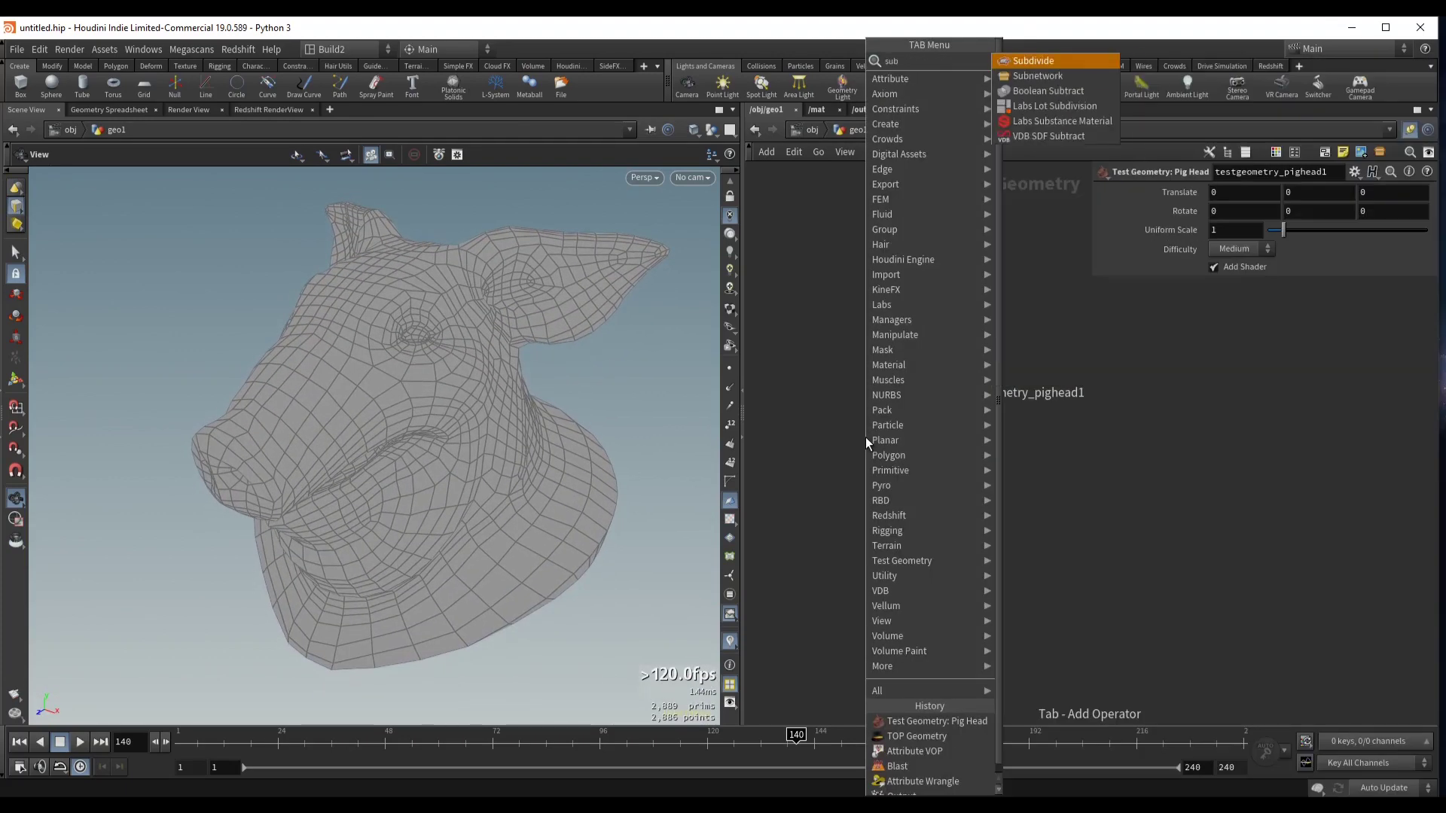
key("Return")
left_click(900, 488)
left_click_drag(923, 408, 910, 491)
left_click_drag(461, 414, 432, 341)
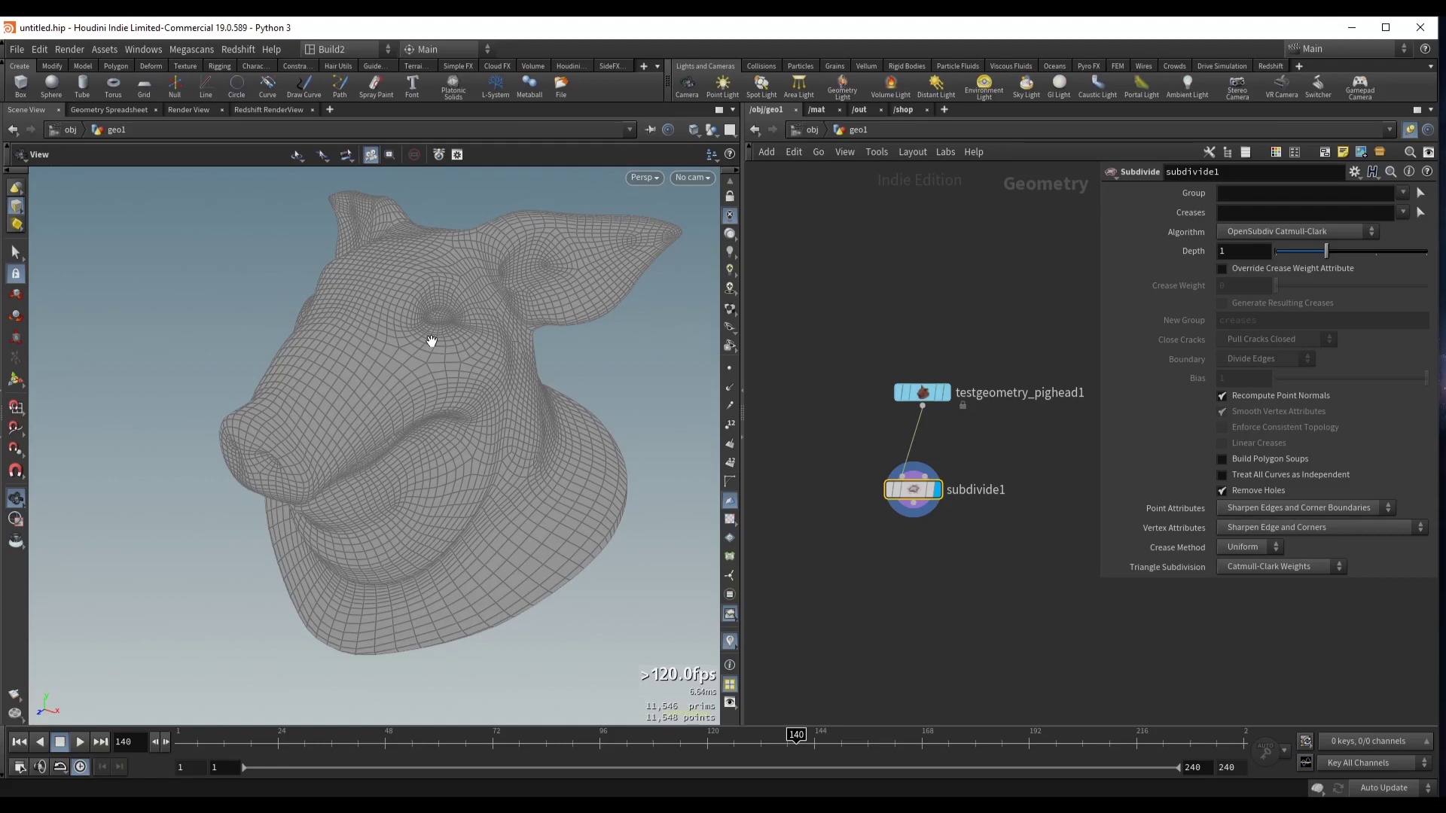
- Add a Distance Along Geometry node below subdivide1 and set its display flag
middle_click_drag(914, 542, 897, 503)
key("Tab")
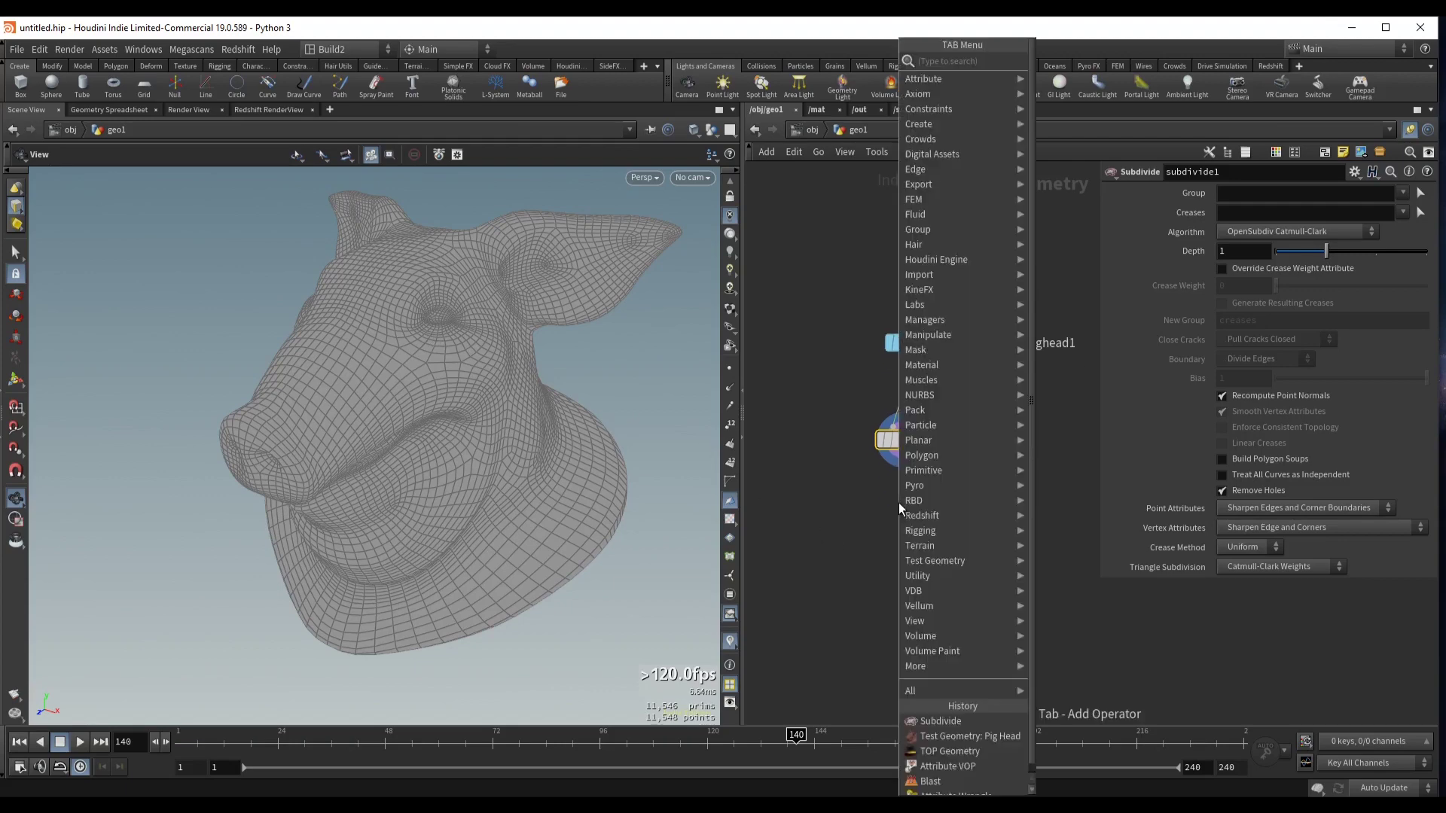
type("dos")
key("BackSpace")
type("p")
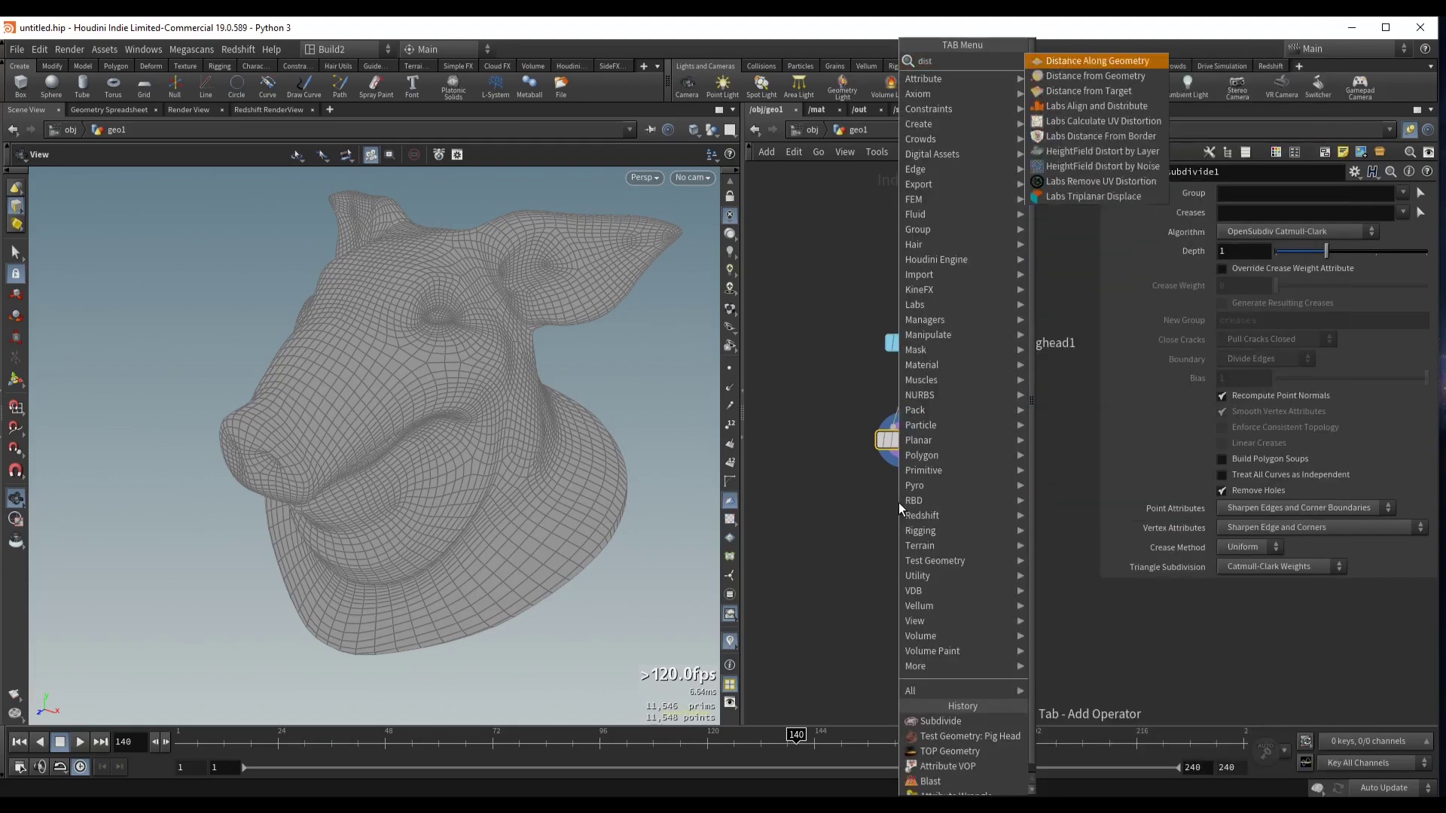
key("Return")
left_click(898, 503)
left_click_drag(899, 503, 899, 531)
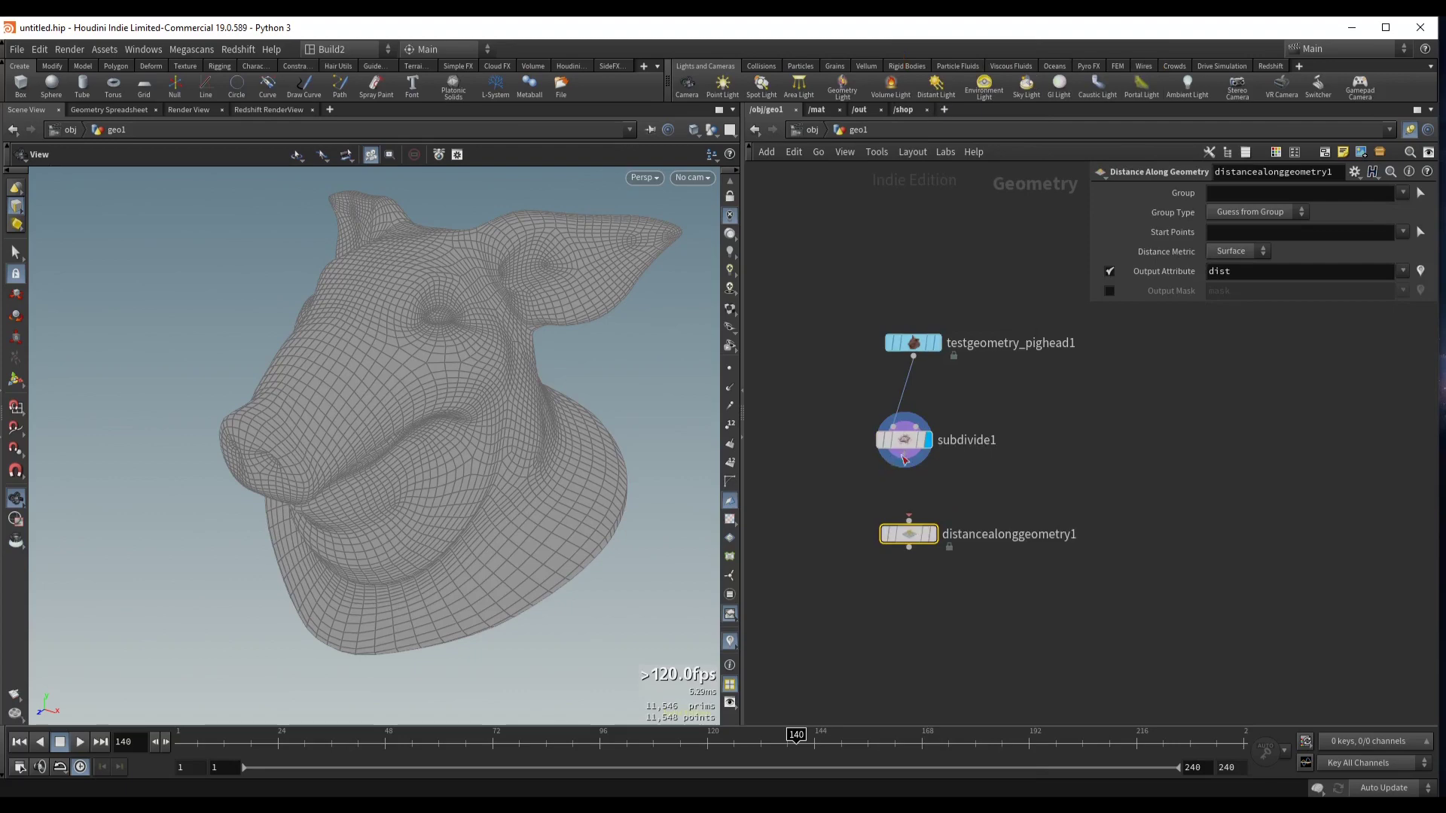
left_click(929, 533)
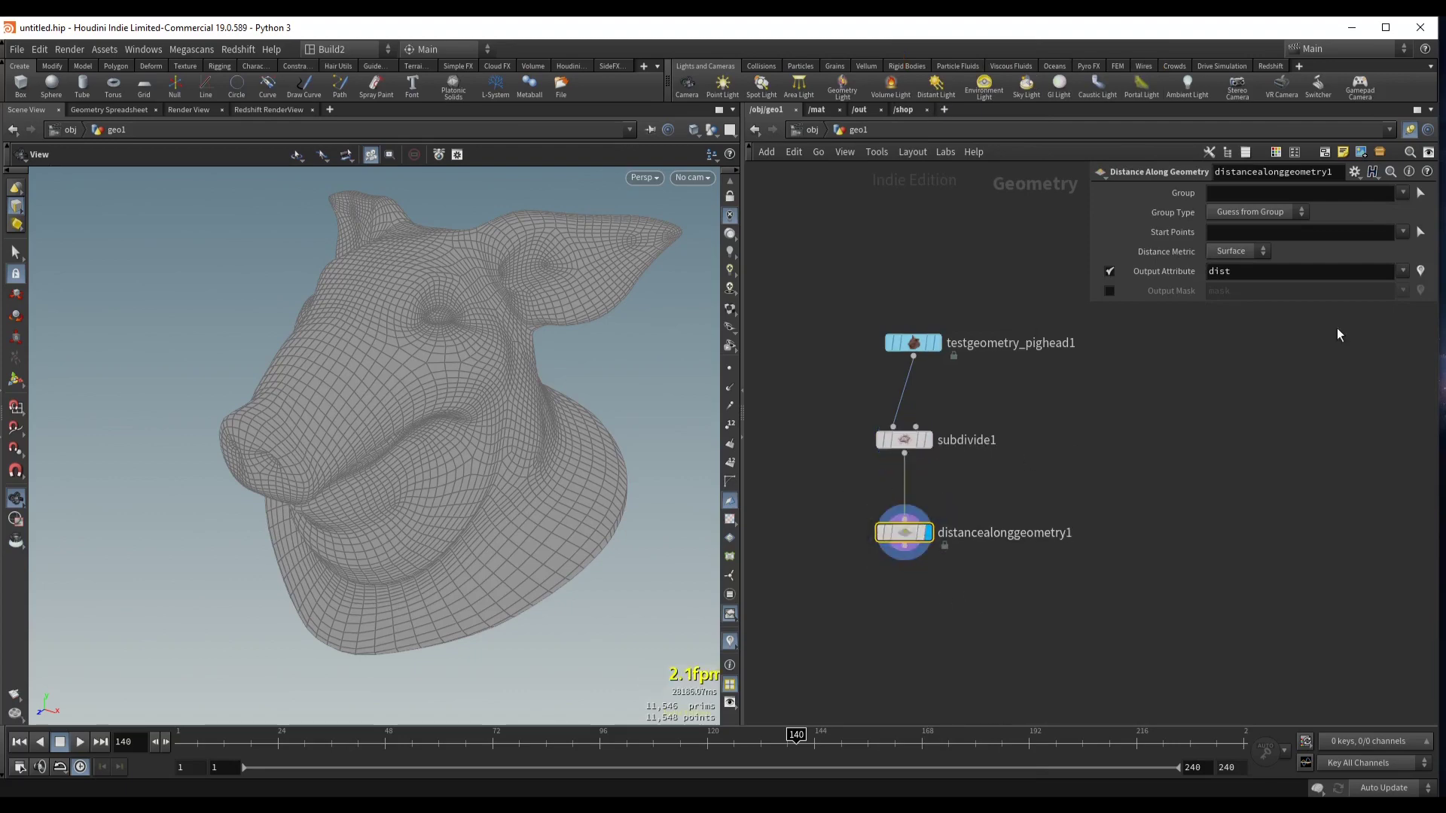
- Pick point 4383 on the pig head as the Start Points
left_click(1419, 237)
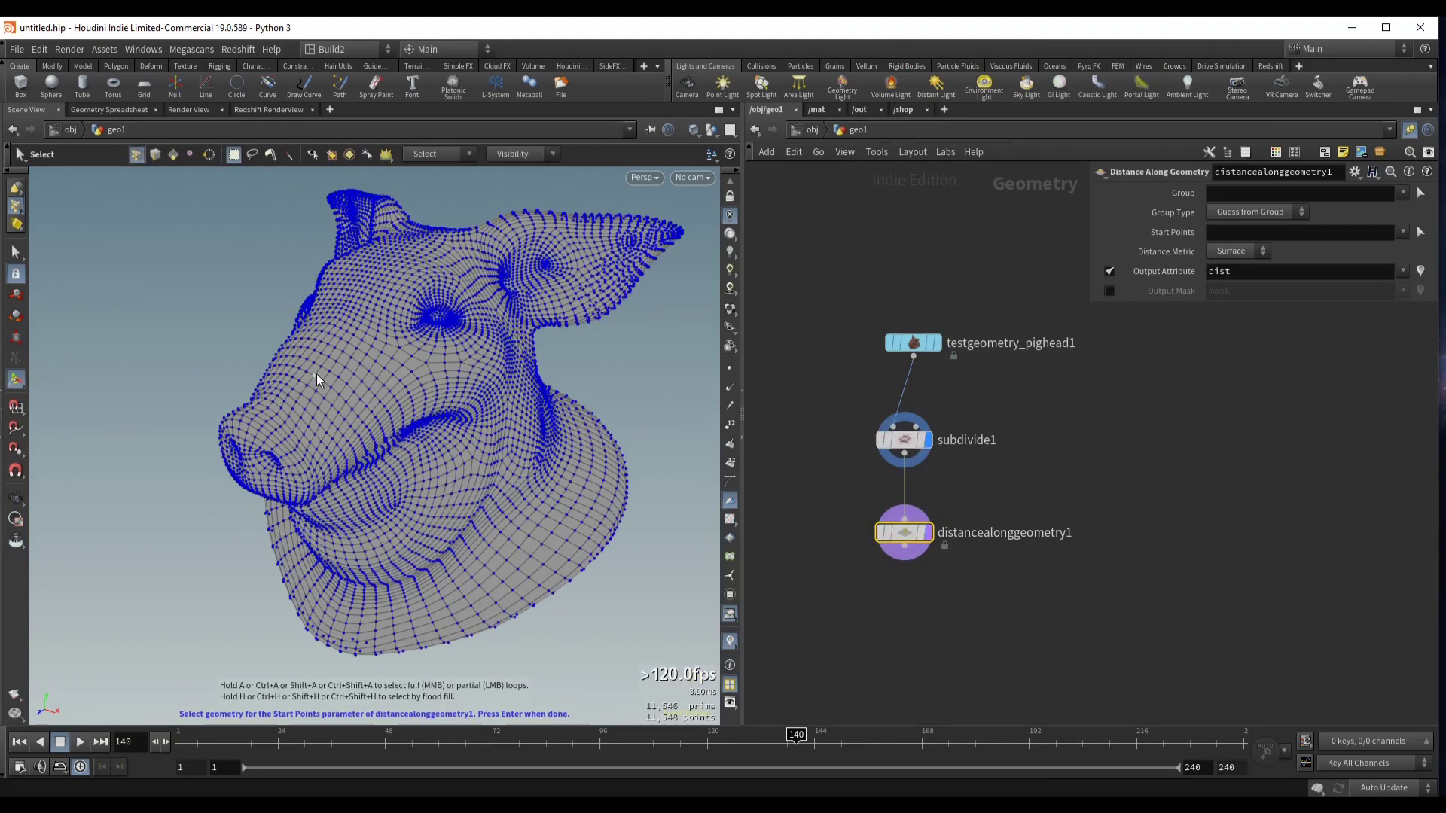
left_click(338, 381)
key("Return")
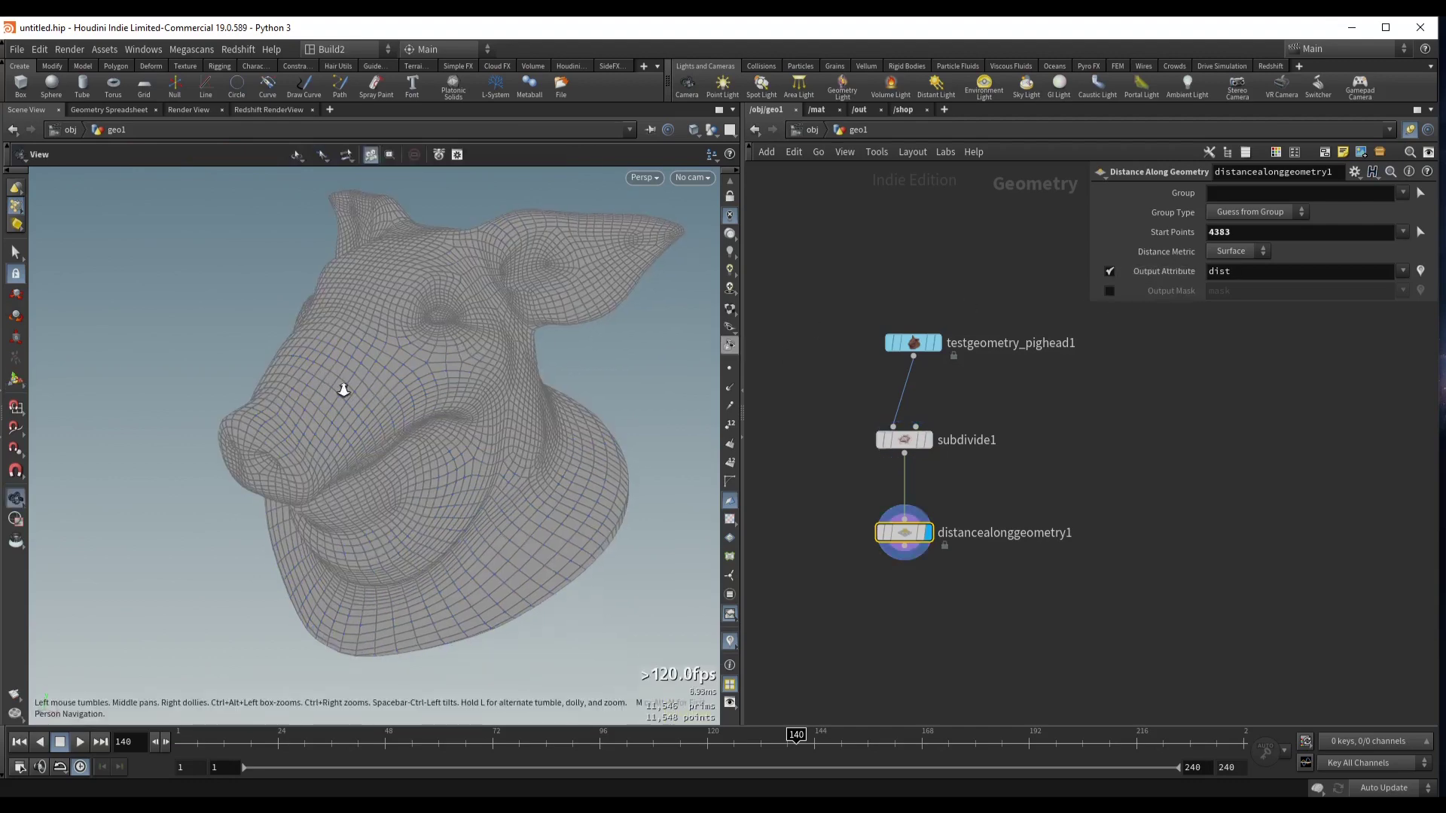
- Zoom in close to the pig head's mesh and turn on Display Points
mouse_move(342, 387)
right_mouse_down()
mouse_move(667, 315)
mouse_move(439, 327)
mouse_move(362, 374)
right_mouse_up()
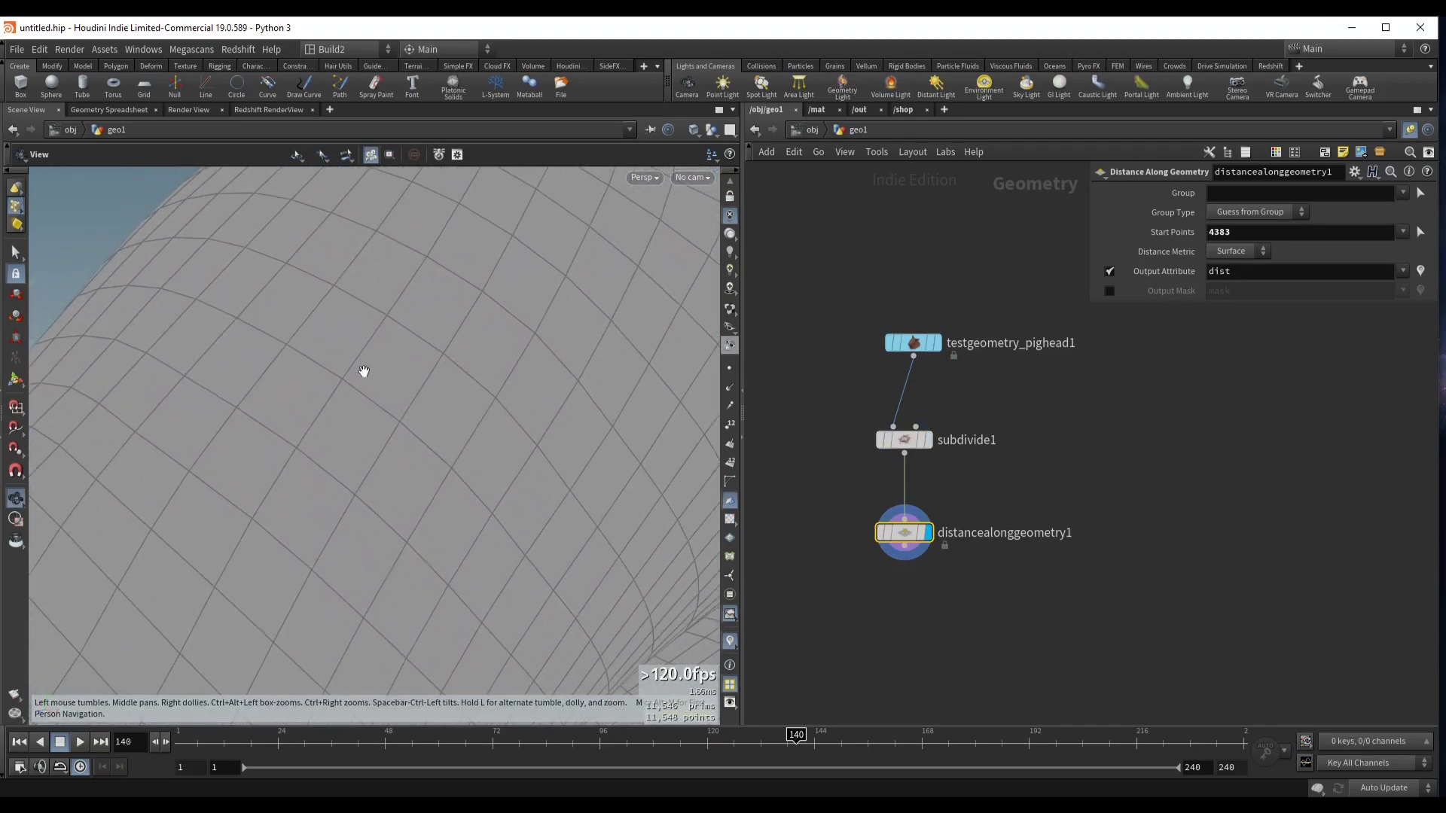
middle_click_drag(361, 374, 338, 393)
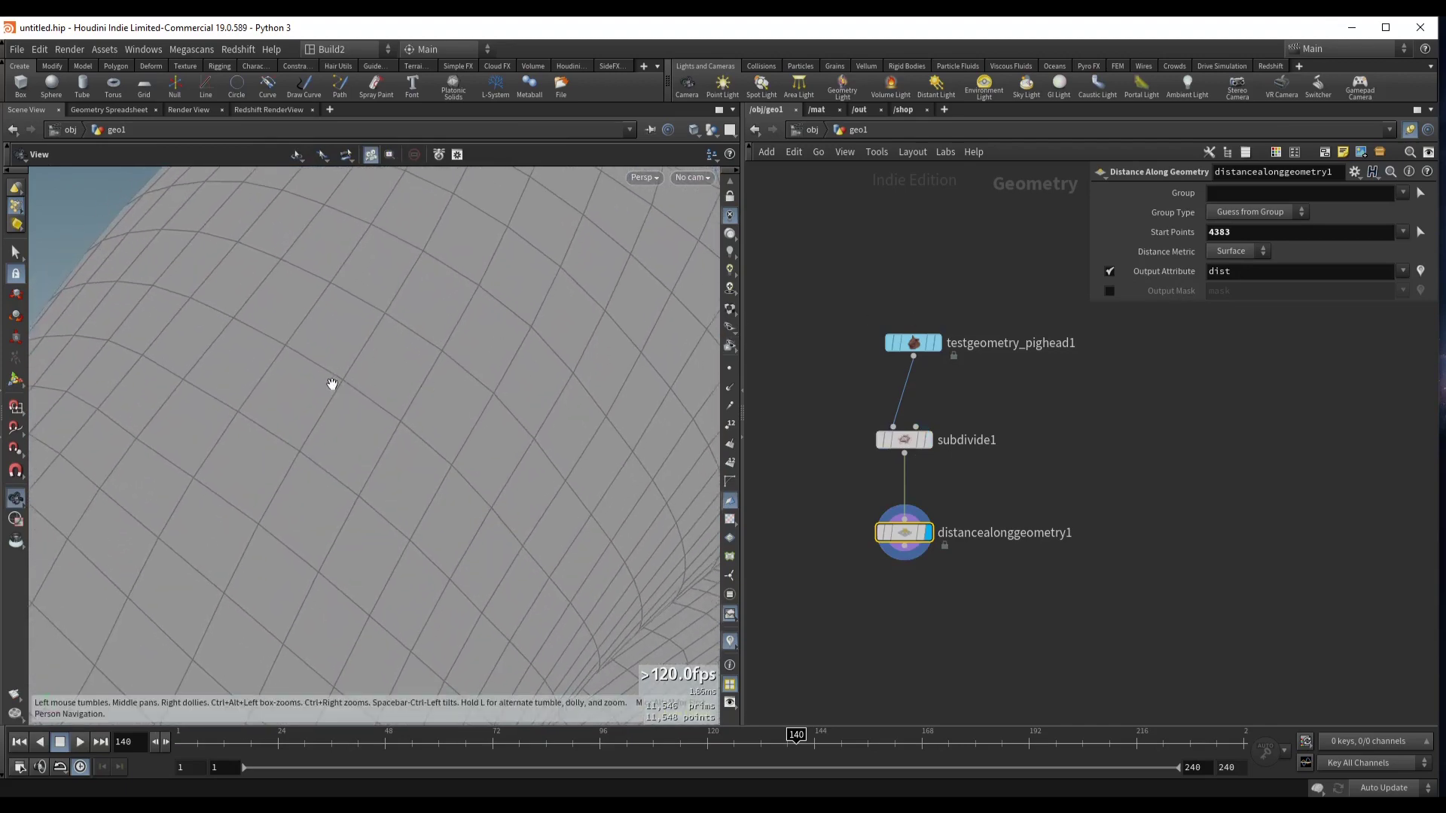
middle_click_drag(341, 380, 381, 391)
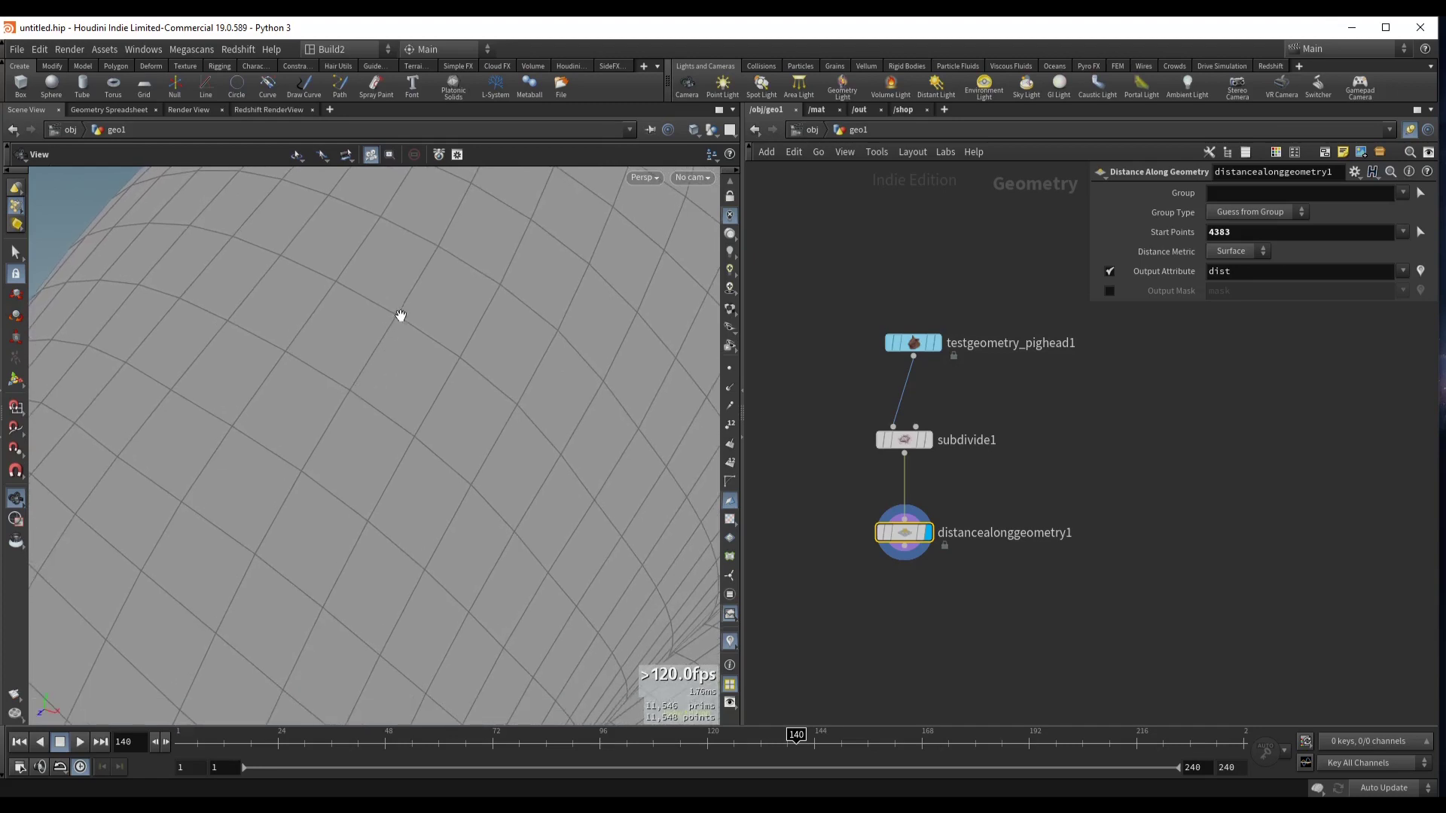
left_click(729, 371)
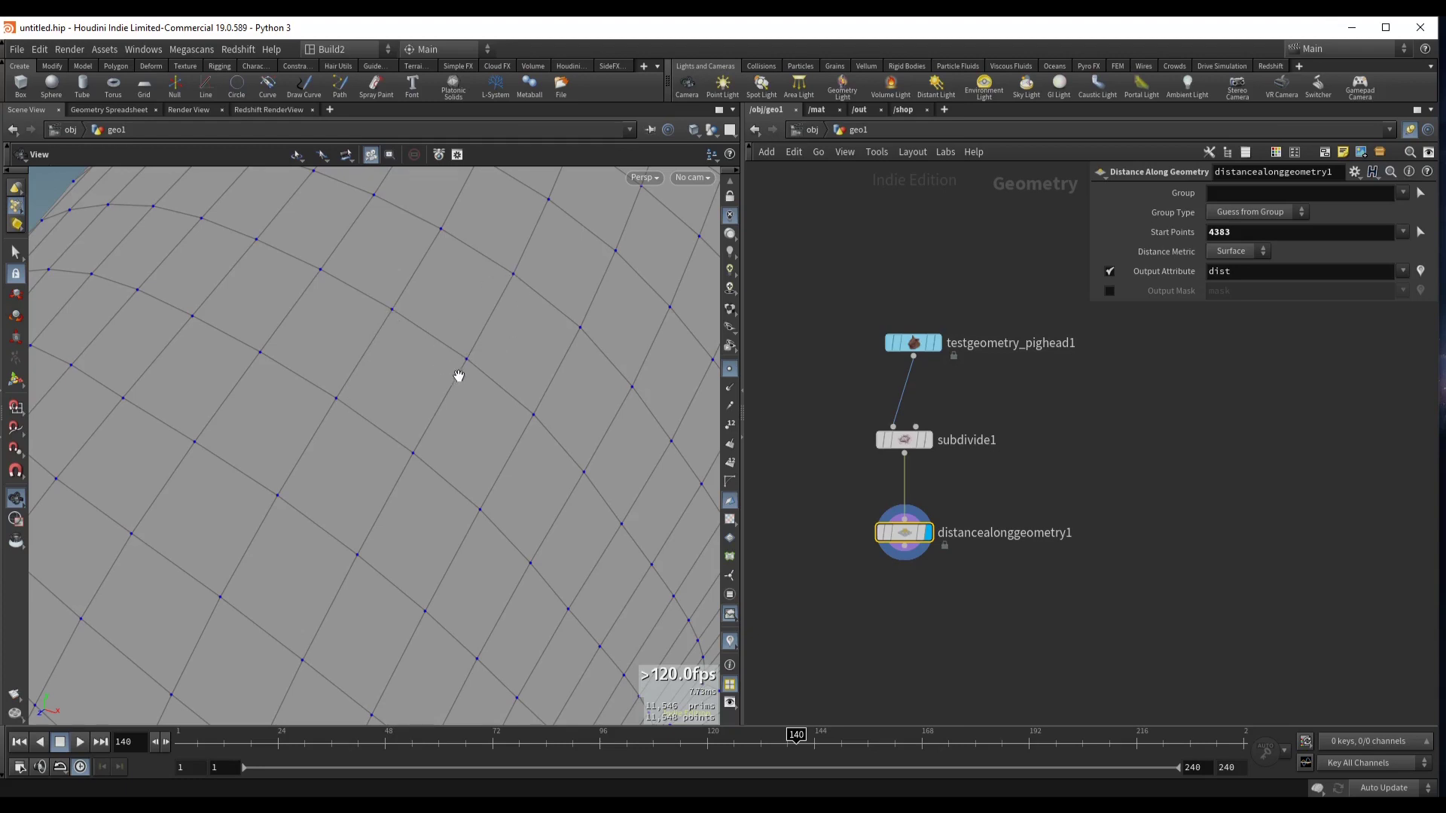
left_click(110, 109)
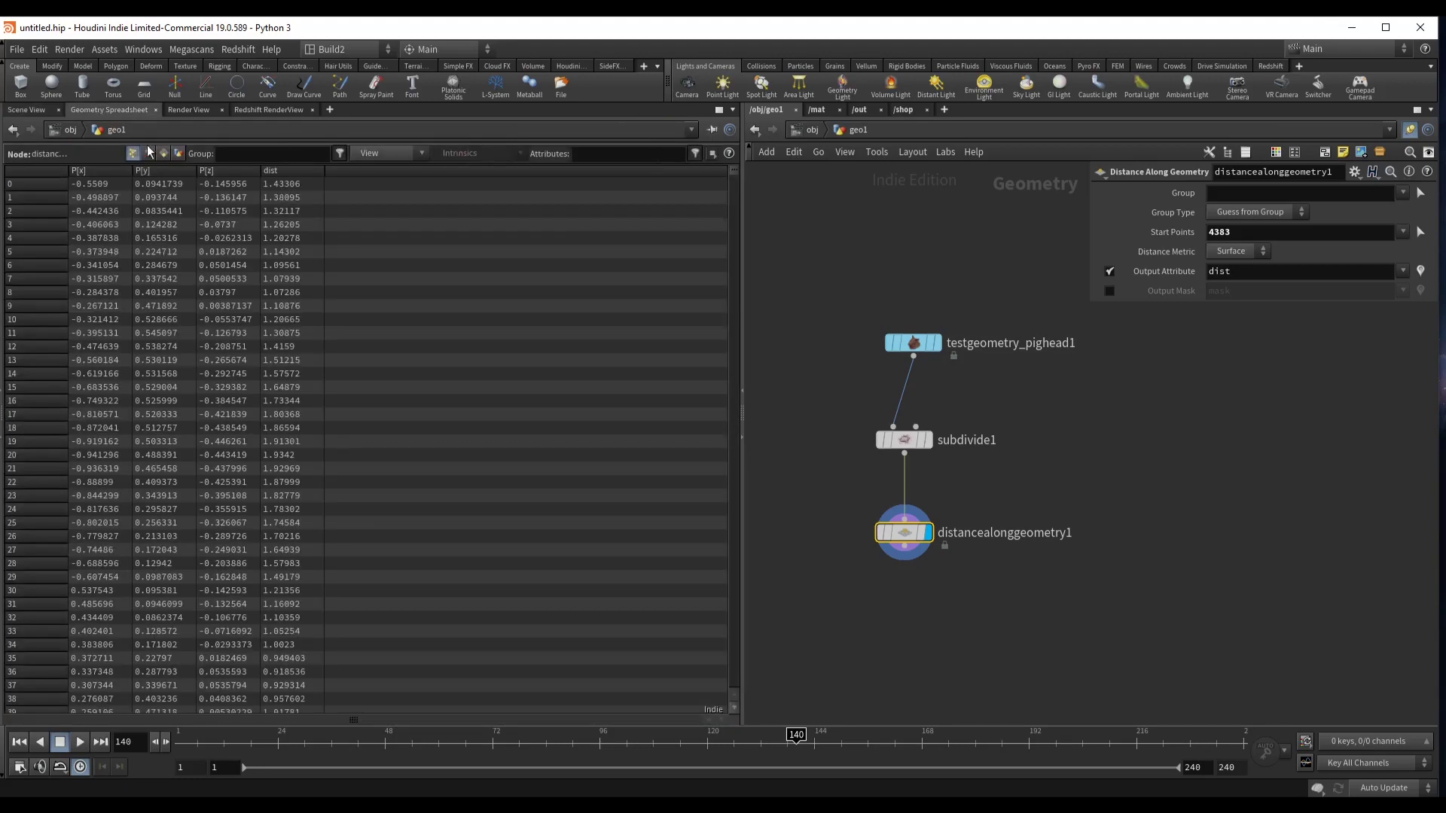
left_click(287, 171)
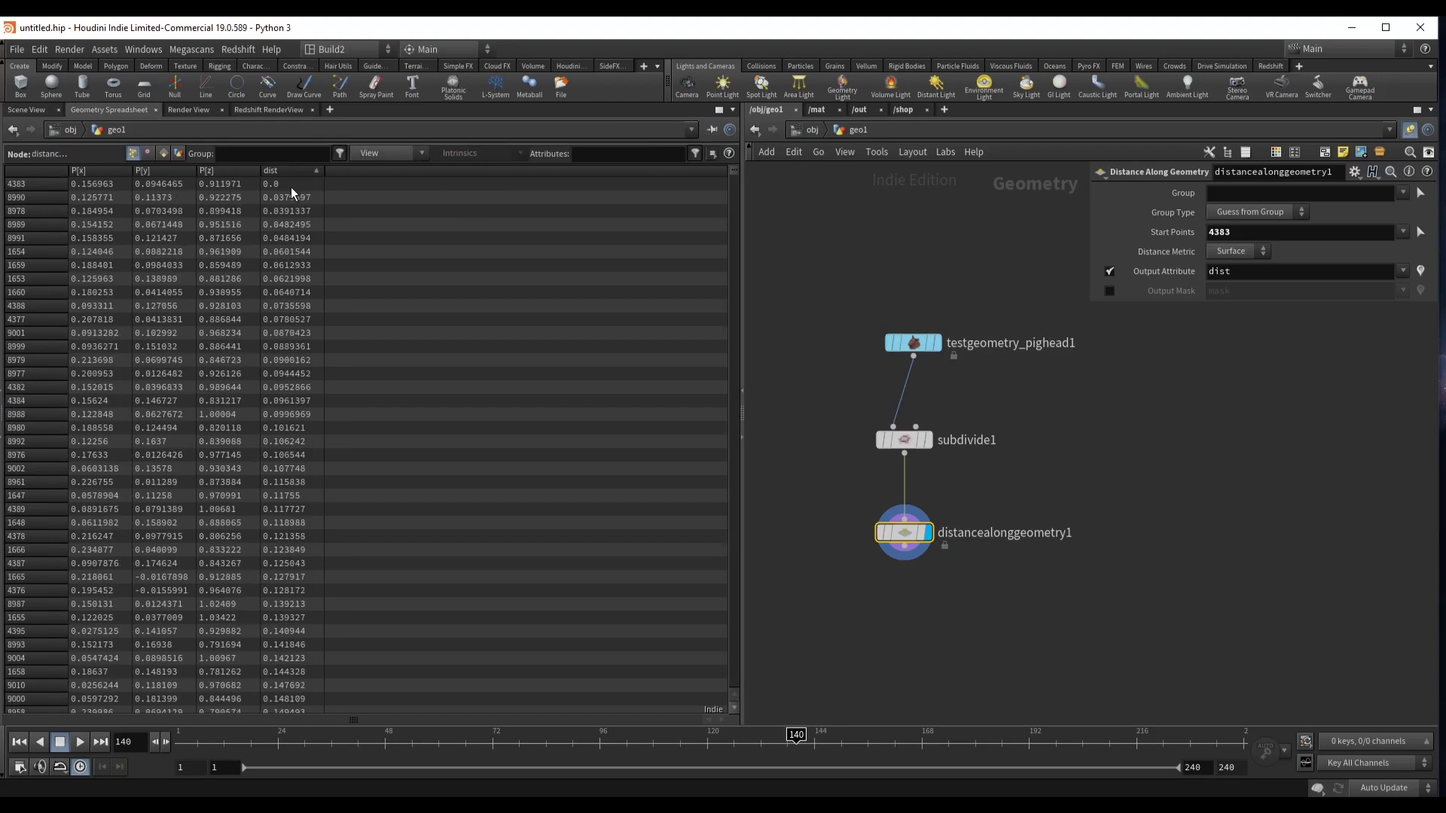
left_click(276, 171)
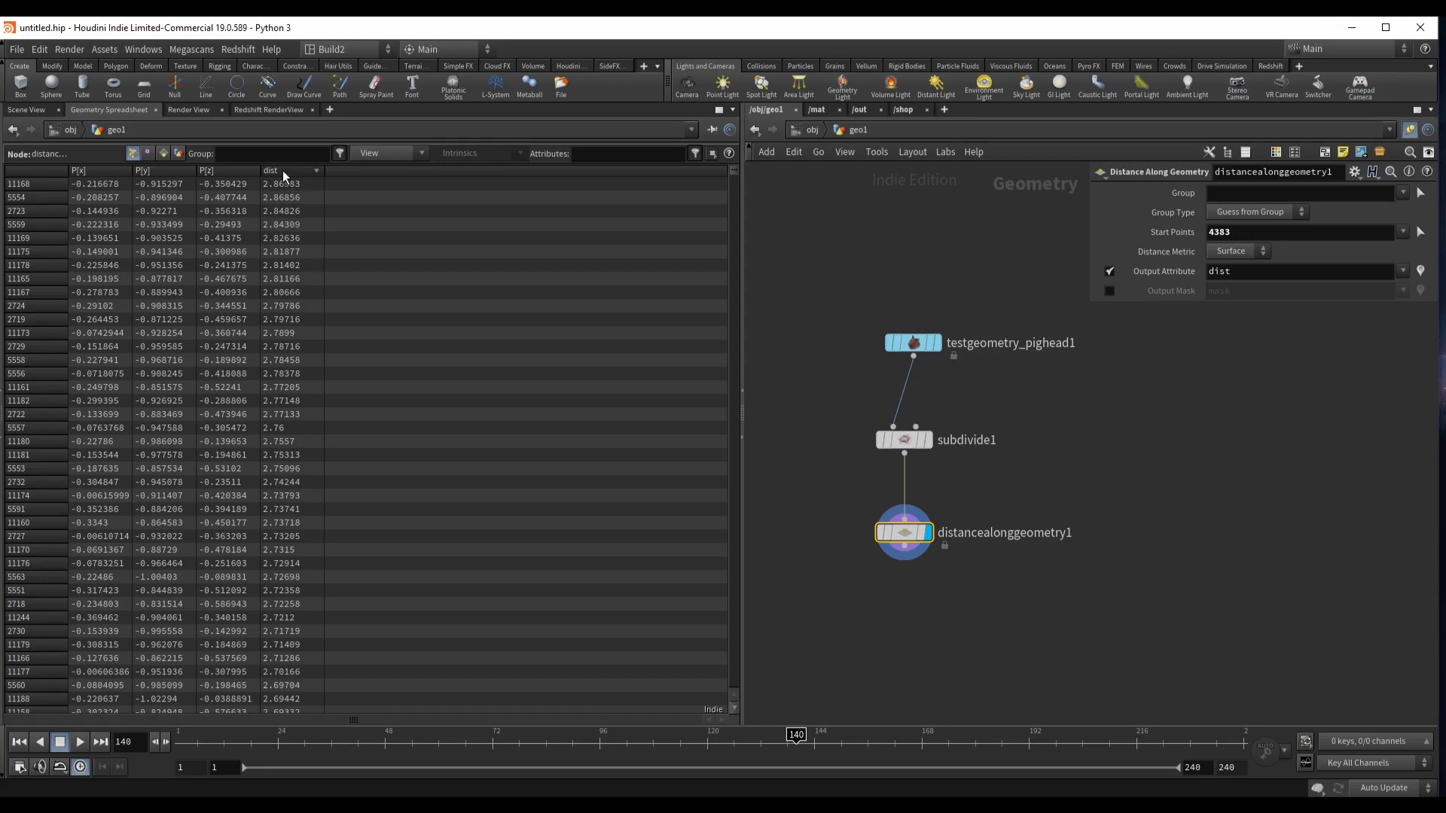
left_click(282, 170)
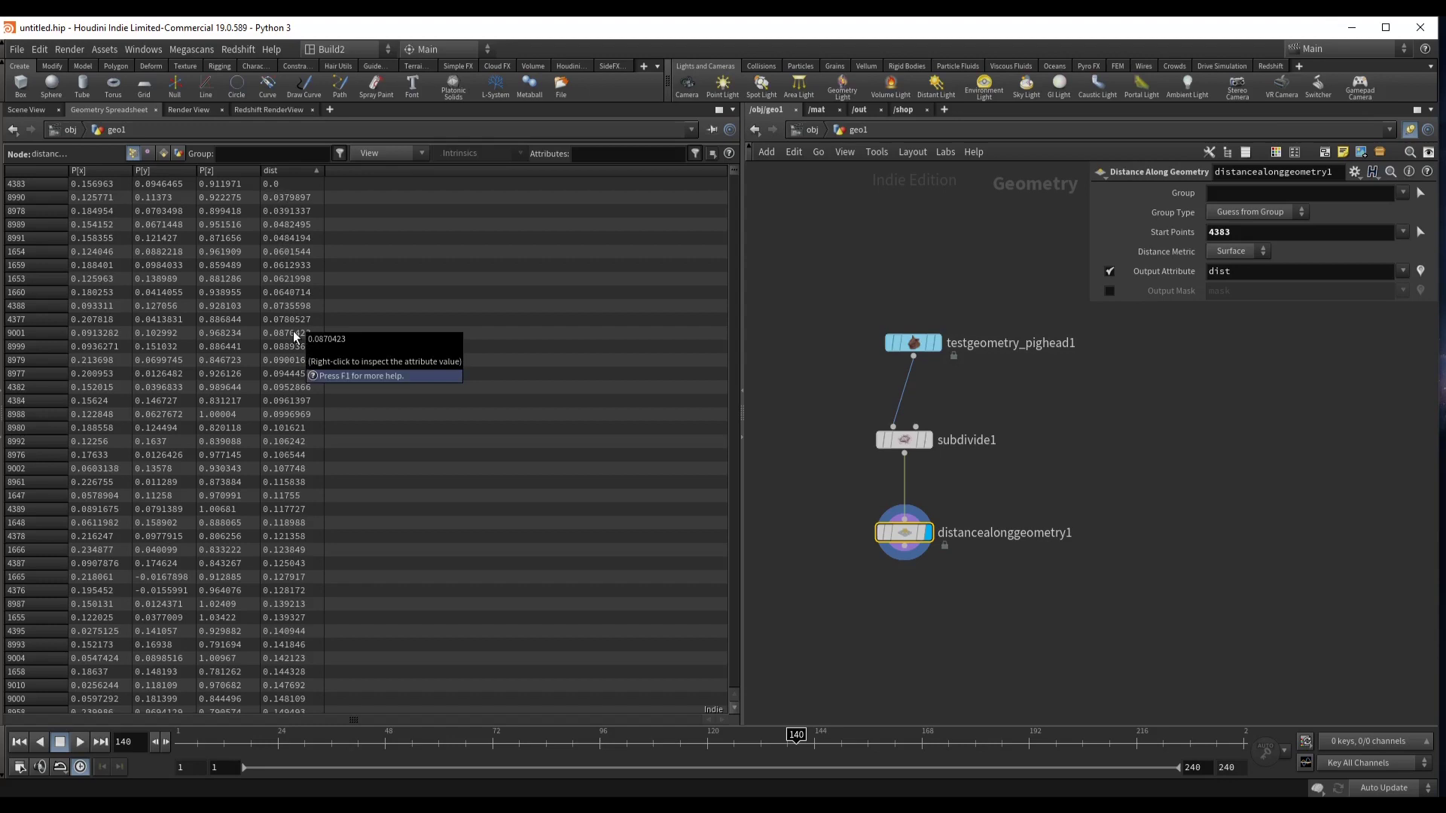
left_click(298, 172)
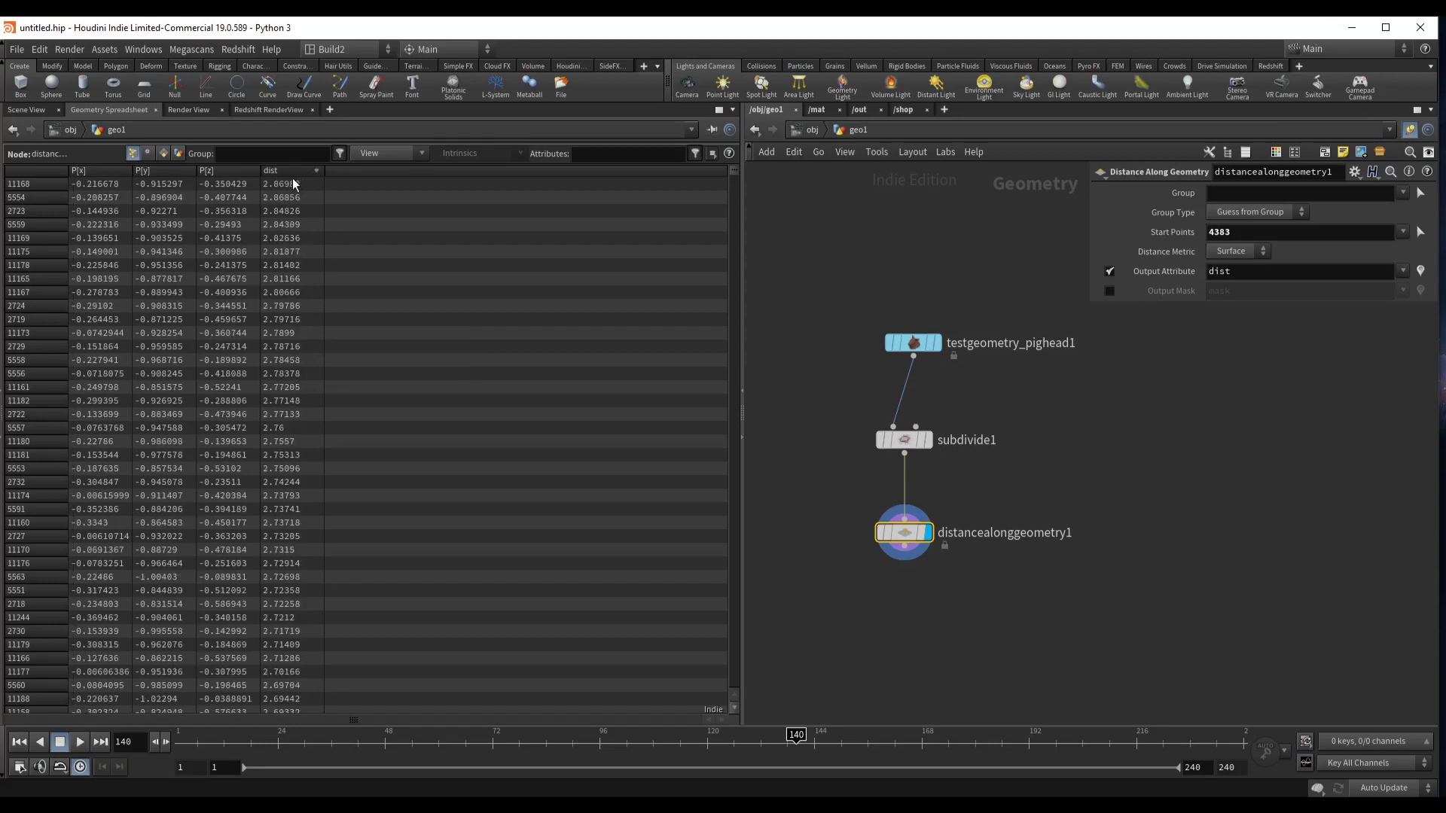
left_click(27, 110)
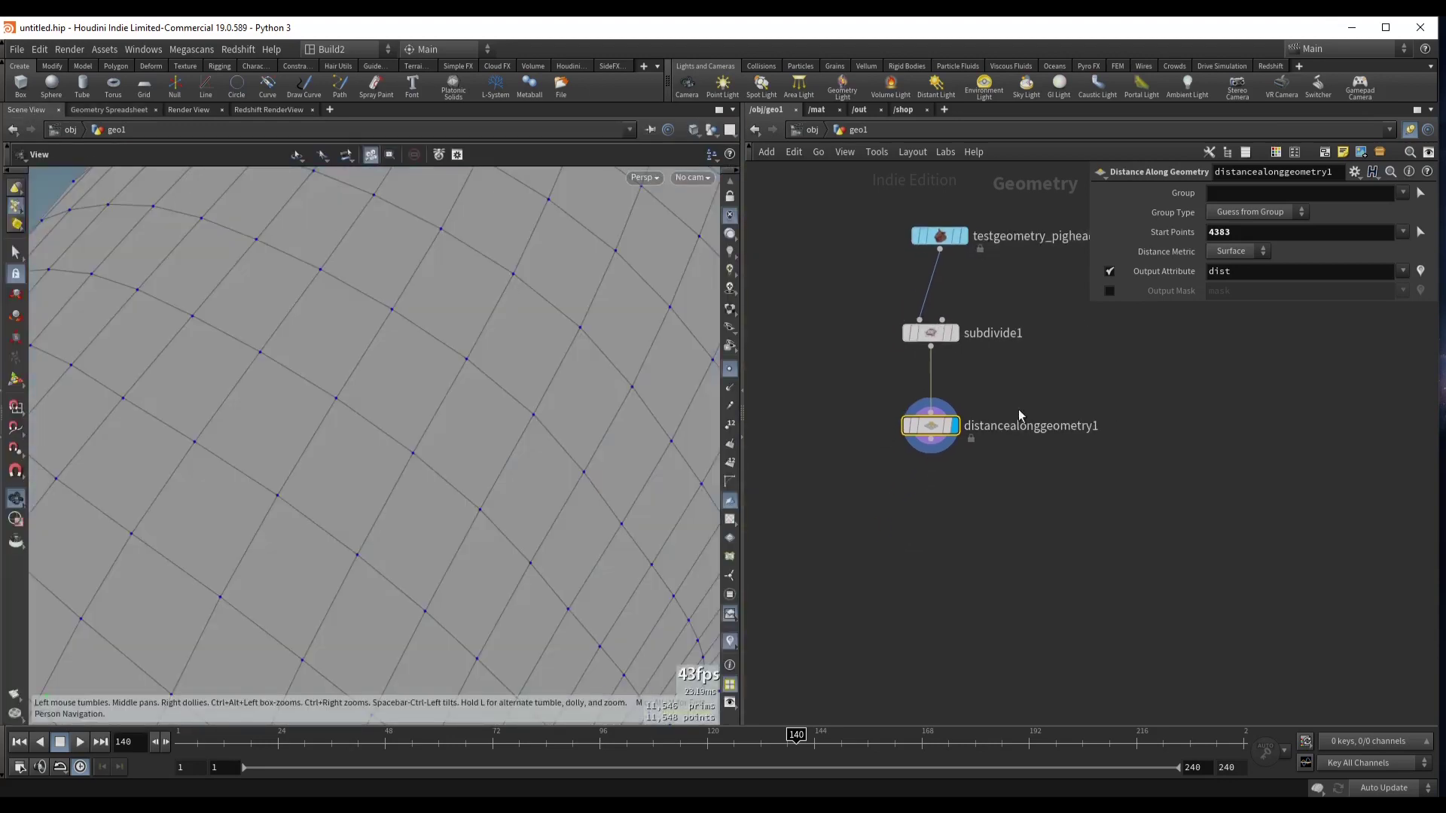
- Add an Attribute VOP after distancealonggeometry1 and enter its network
key("Tab")
type("at")
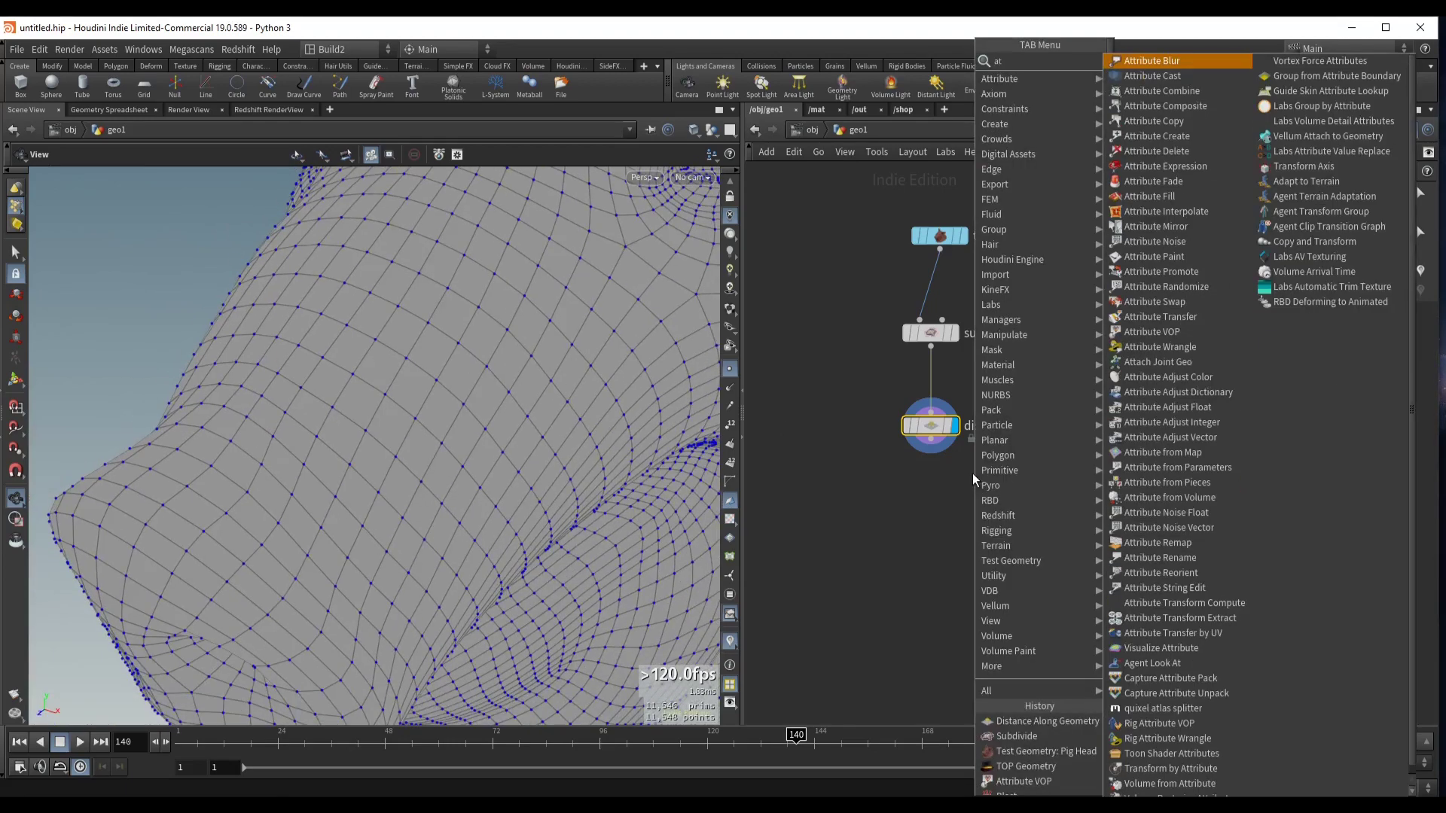
type("tribute vop")
key("Return")
left_click(973, 473)
double_click(931, 497)
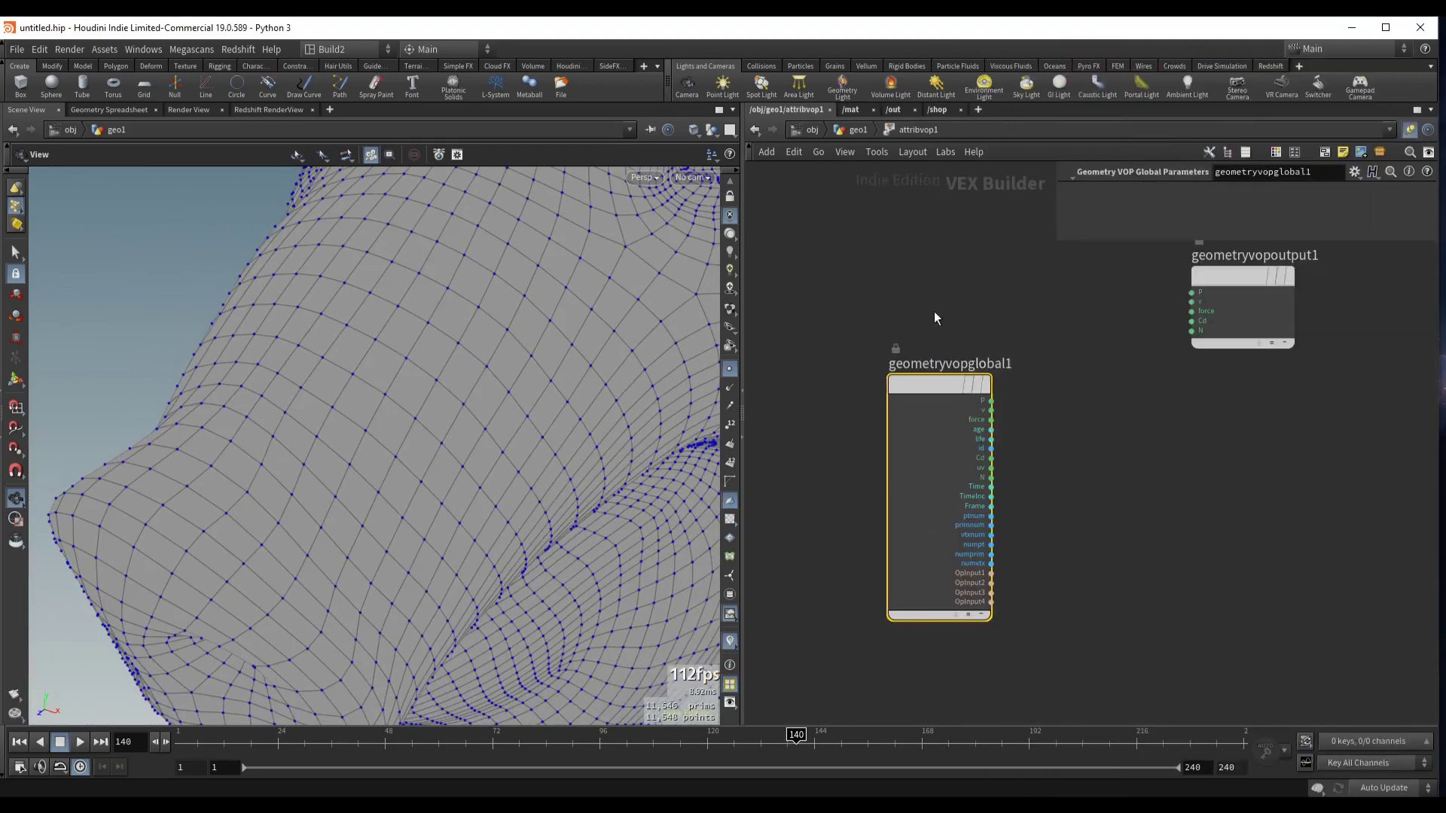
- Add a Bind node that reads the dist attribute
key("Tab")
type("bind")
key("Return")
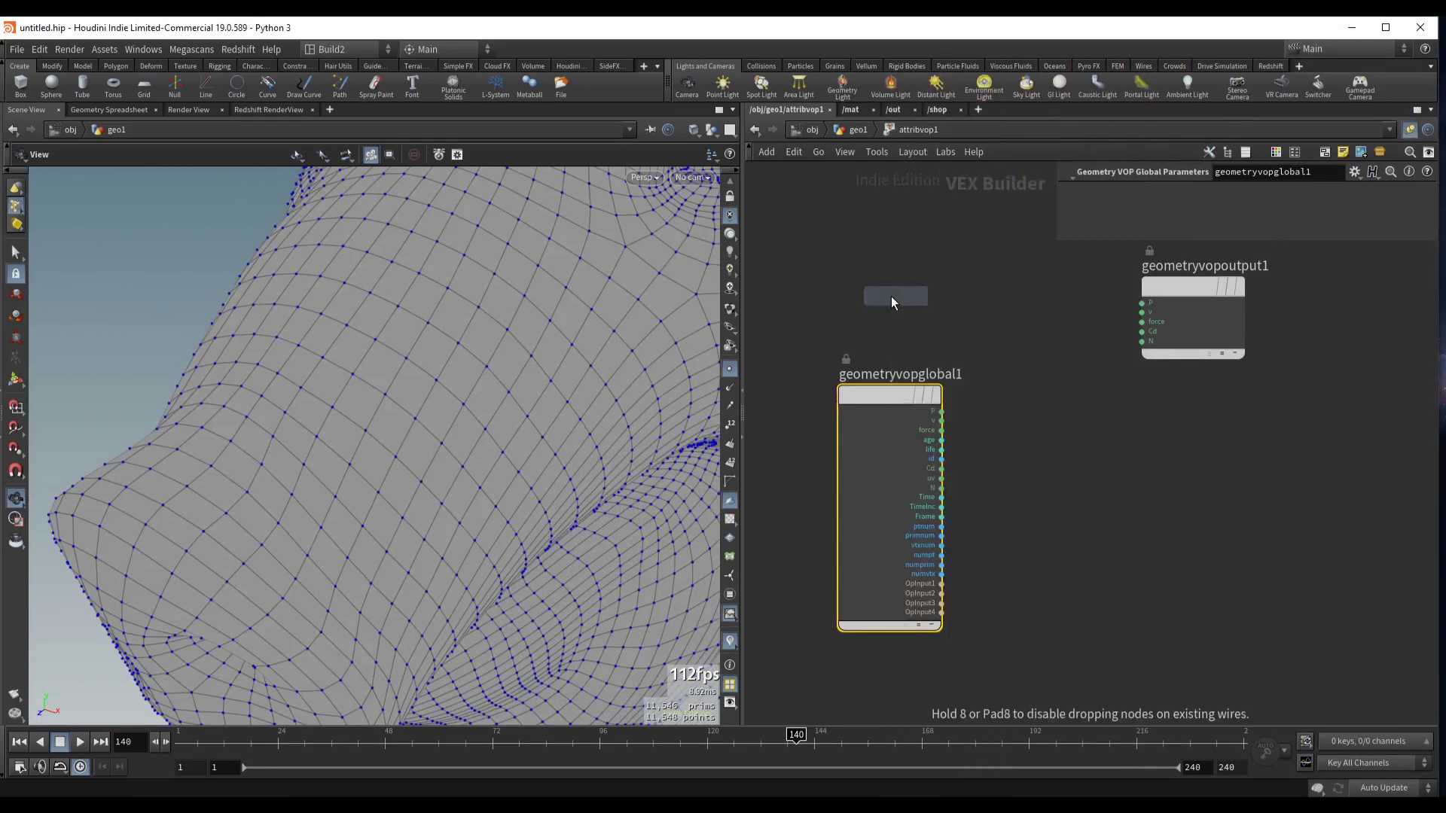
left_click(892, 296)
double_click(1265, 193)
type("dist")
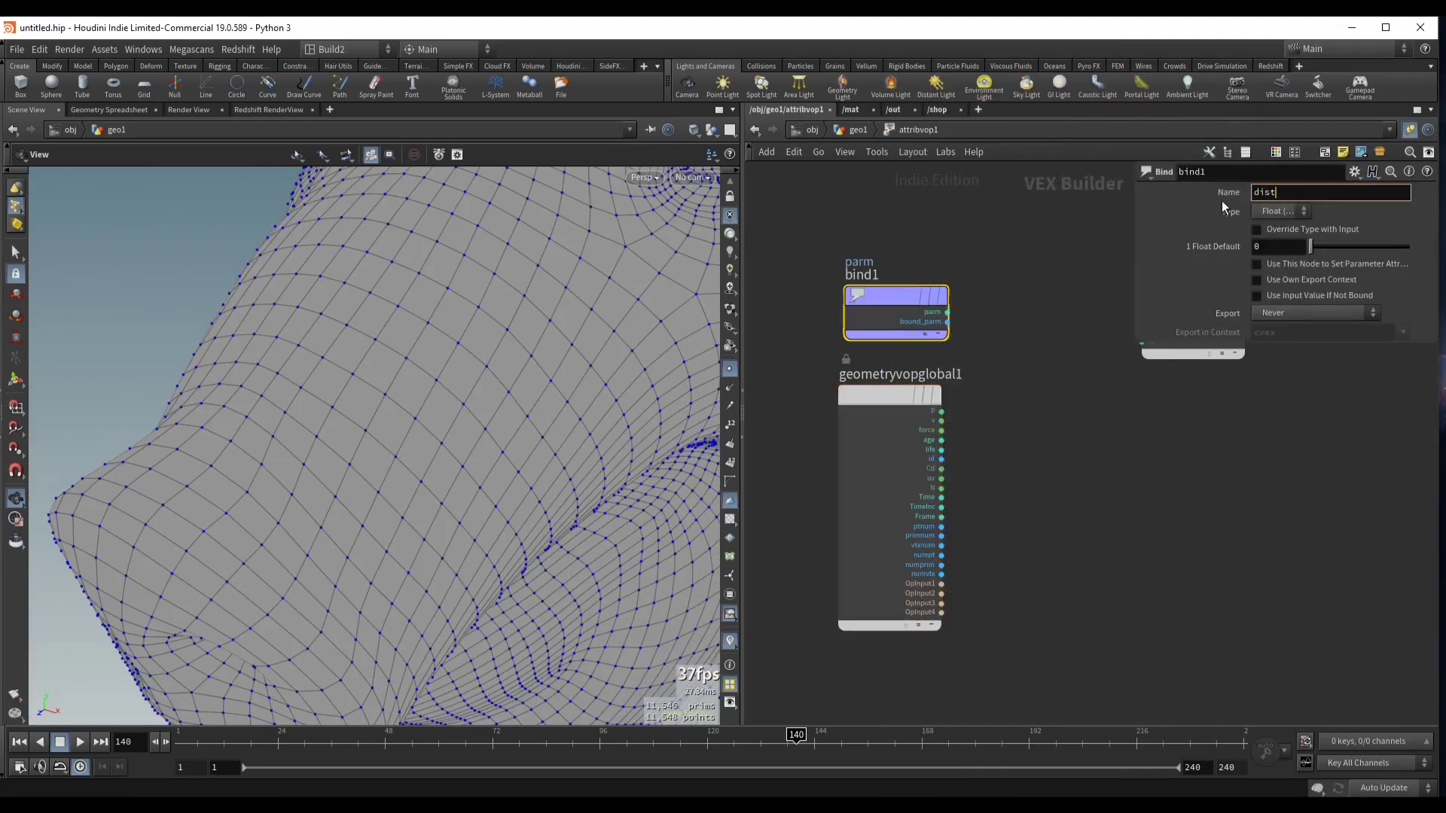
key("Return")
left_click_drag(278, 387, 346, 346, "alt")
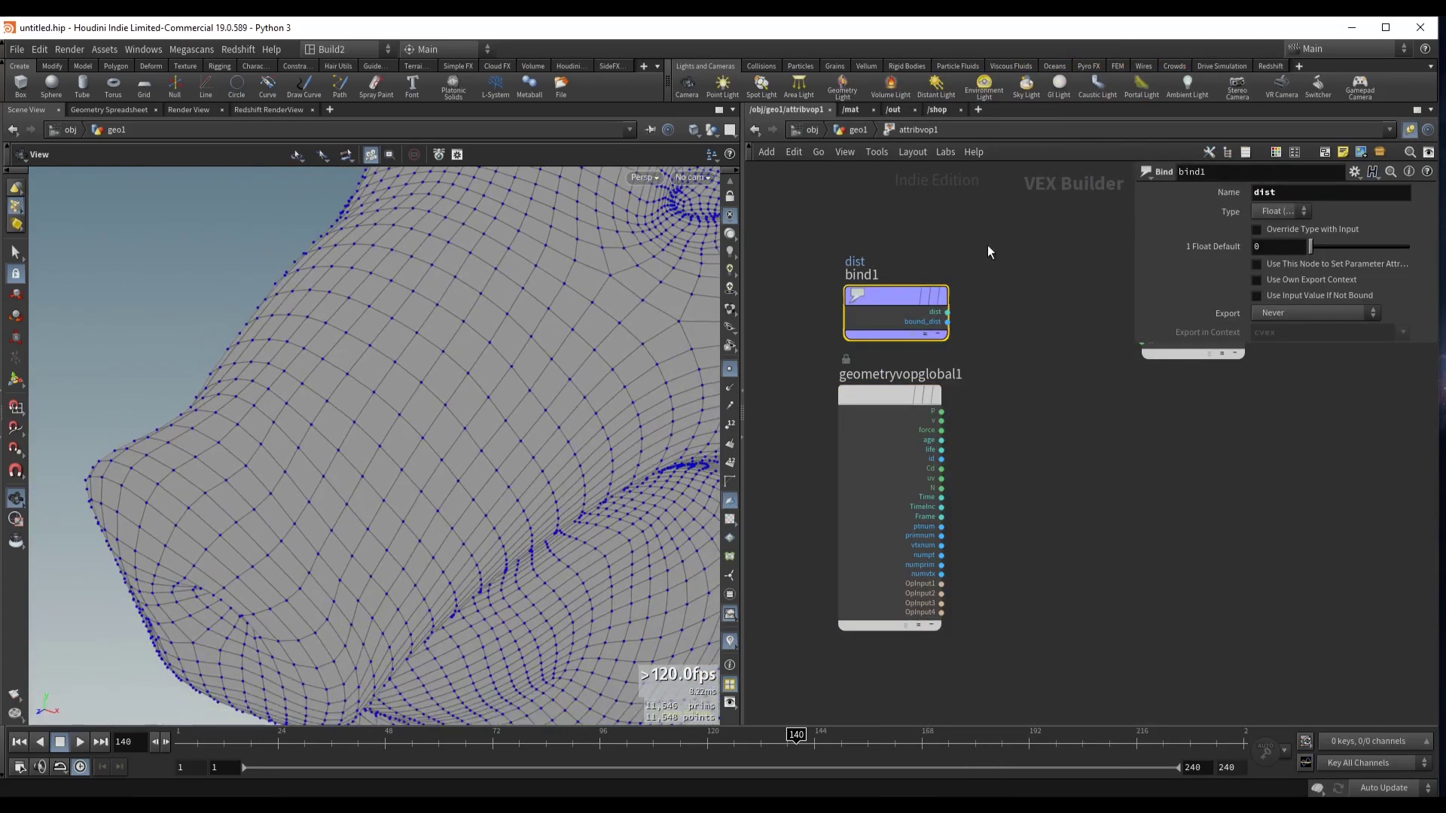
key("l")
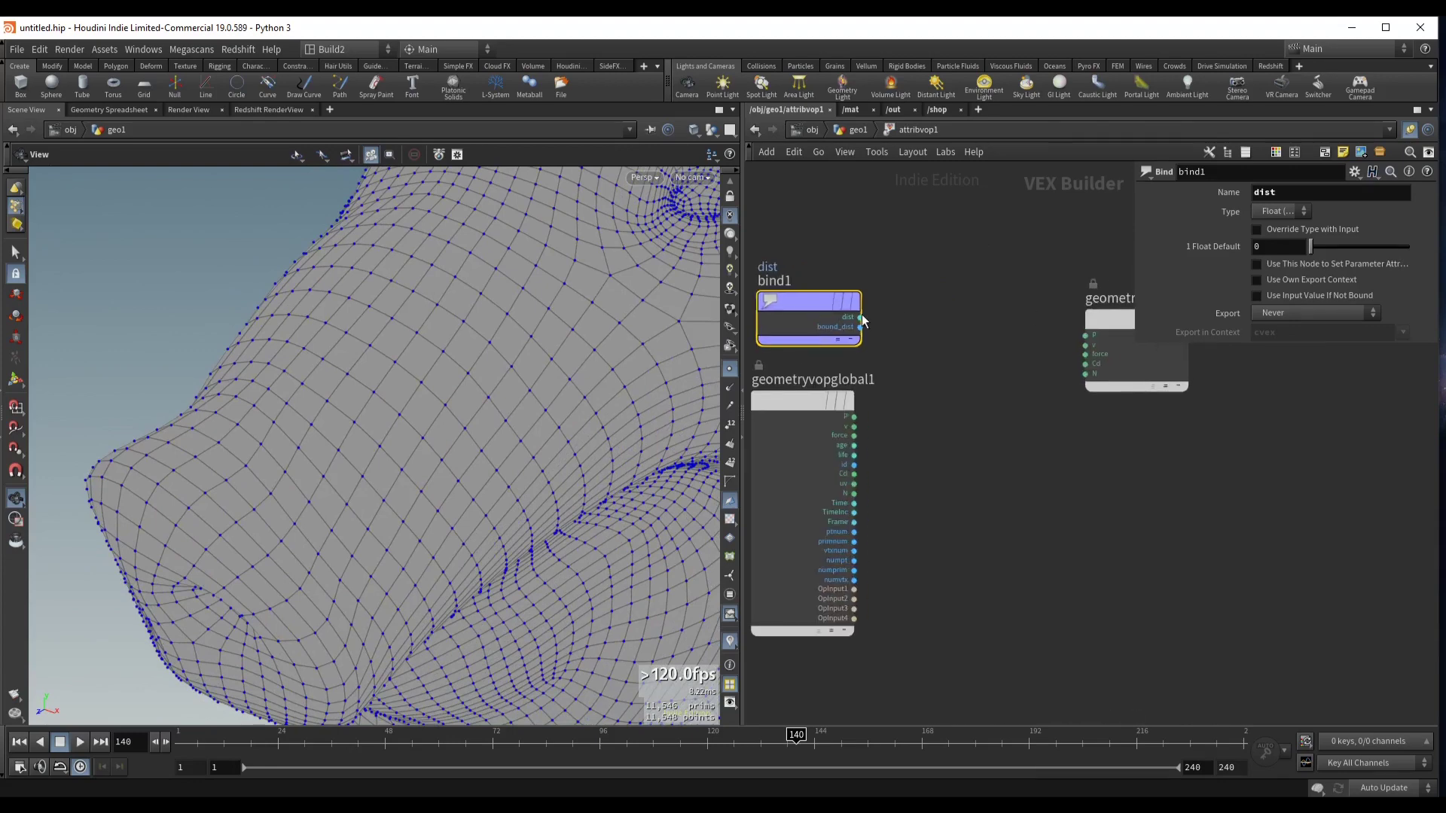
- Create a Ramp Parameter fed by bind1's dist output
left_click(859, 317)
key("Tab")
type("ramp")
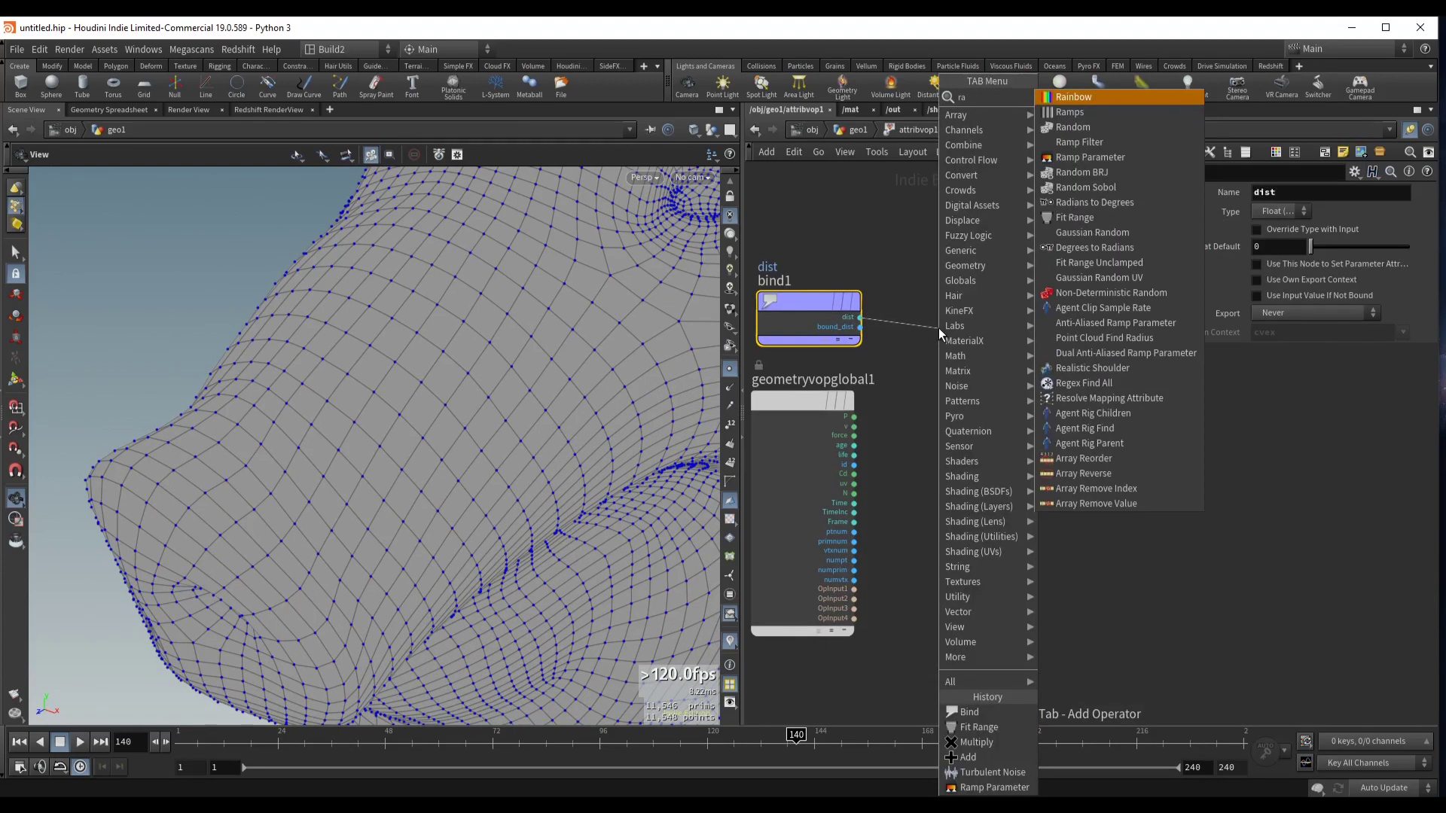
key("Down")
key("Down")
key("Return")
key("l")
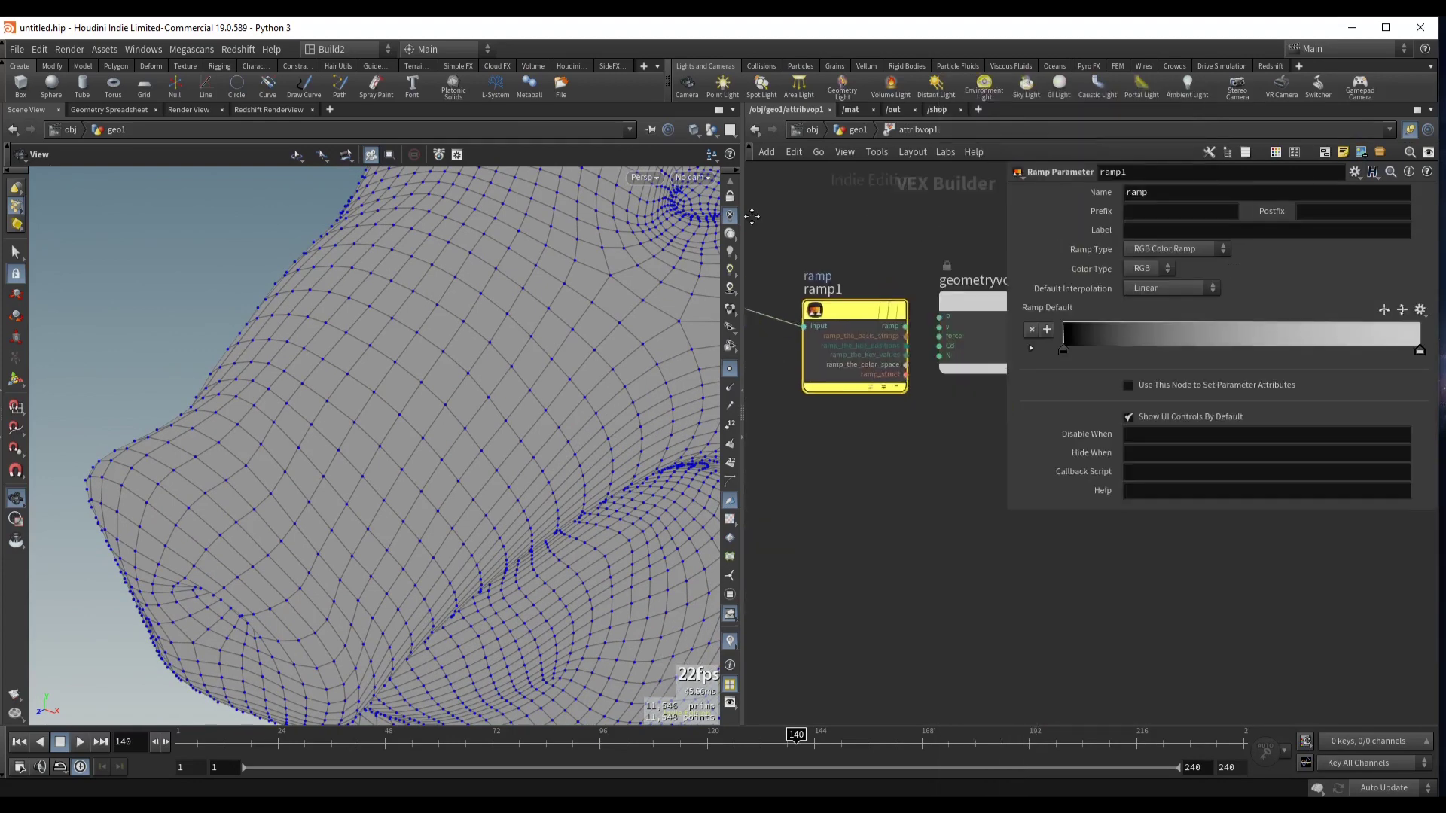
left_click_drag(743, 346, 668, 347)
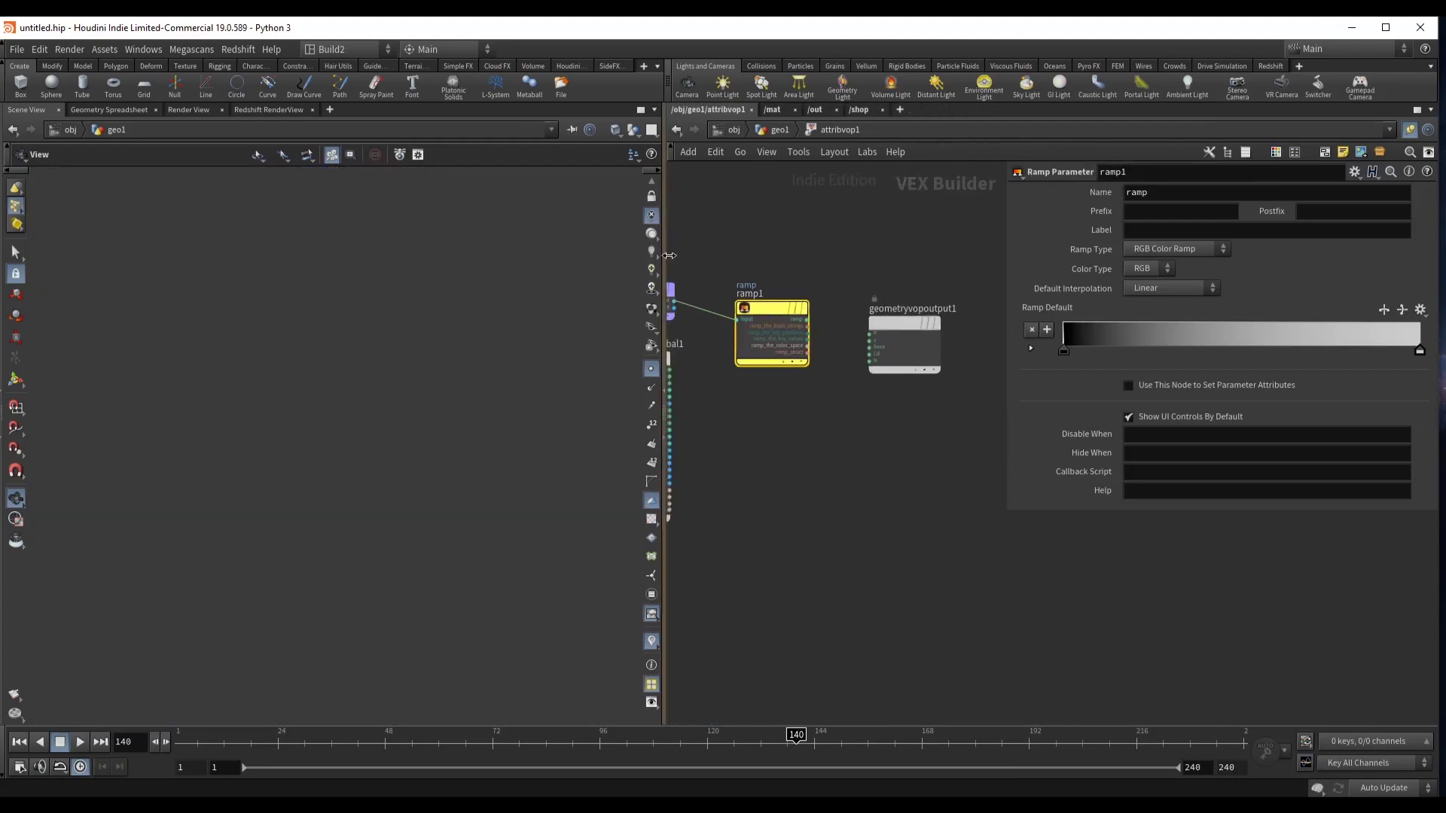
left_click_drag(1009, 515, 1065, 486)
- Wire ramp1 into the output Cd and set its type to Spline Ramp (float)
left_click(870, 387)
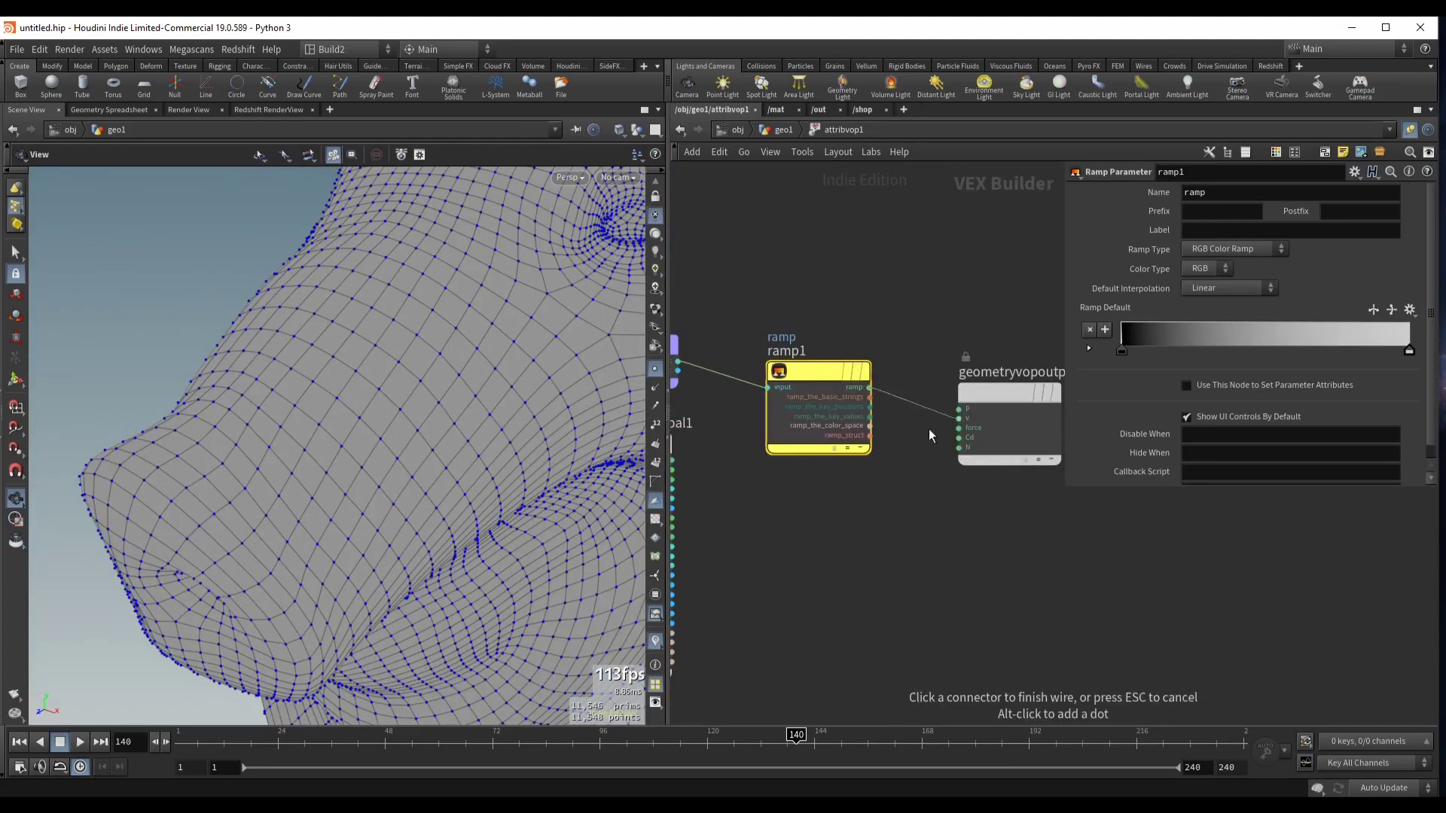
left_click(958, 438)
left_click(1223, 269)
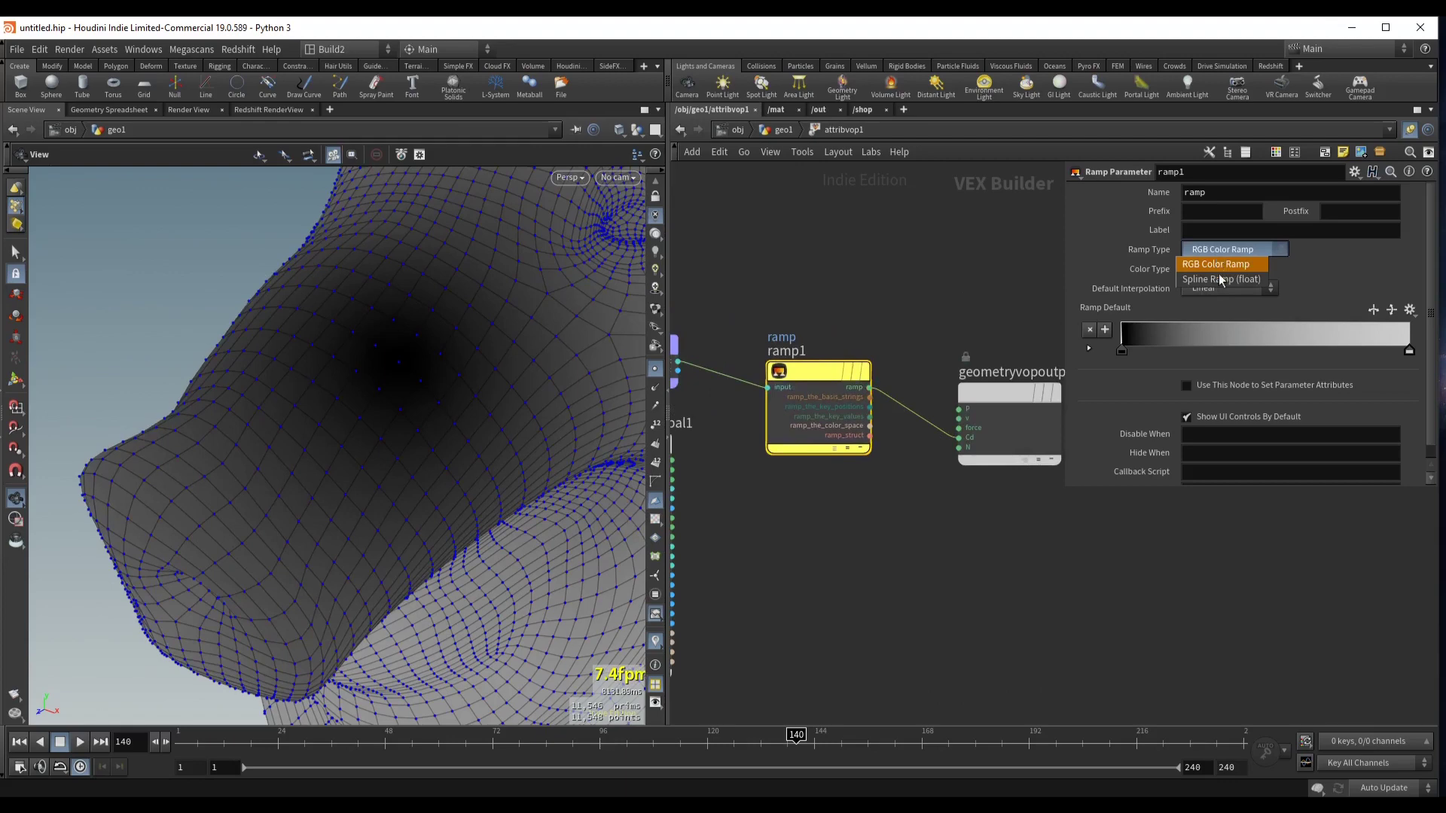
left_click(1197, 290)
- Return to geo1 and view the ramp-coloured head shaded without wireframe
key("u")
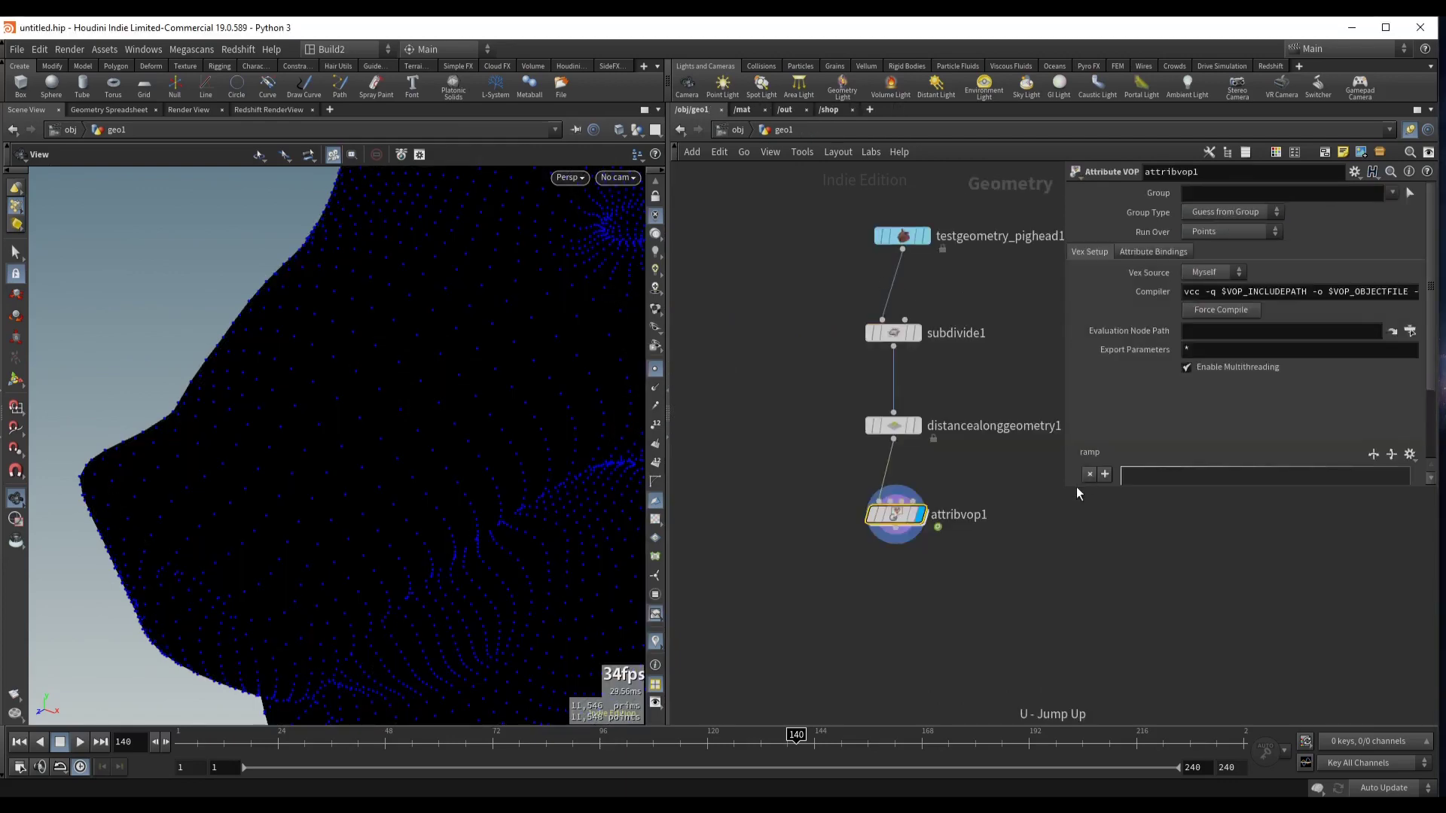
scroll(477, 291, "down", 3)
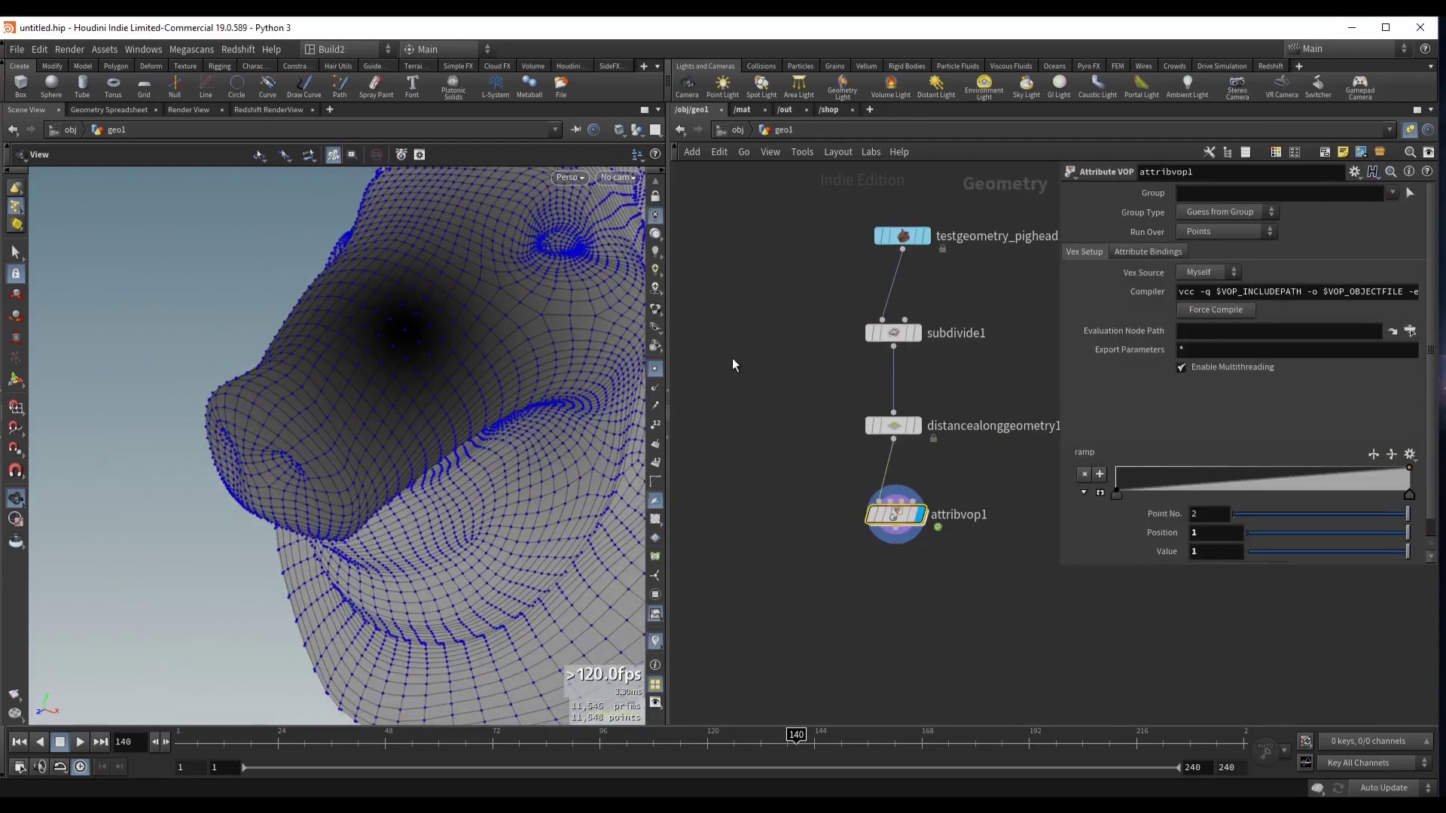
scroll(264, 345, "down", 5)
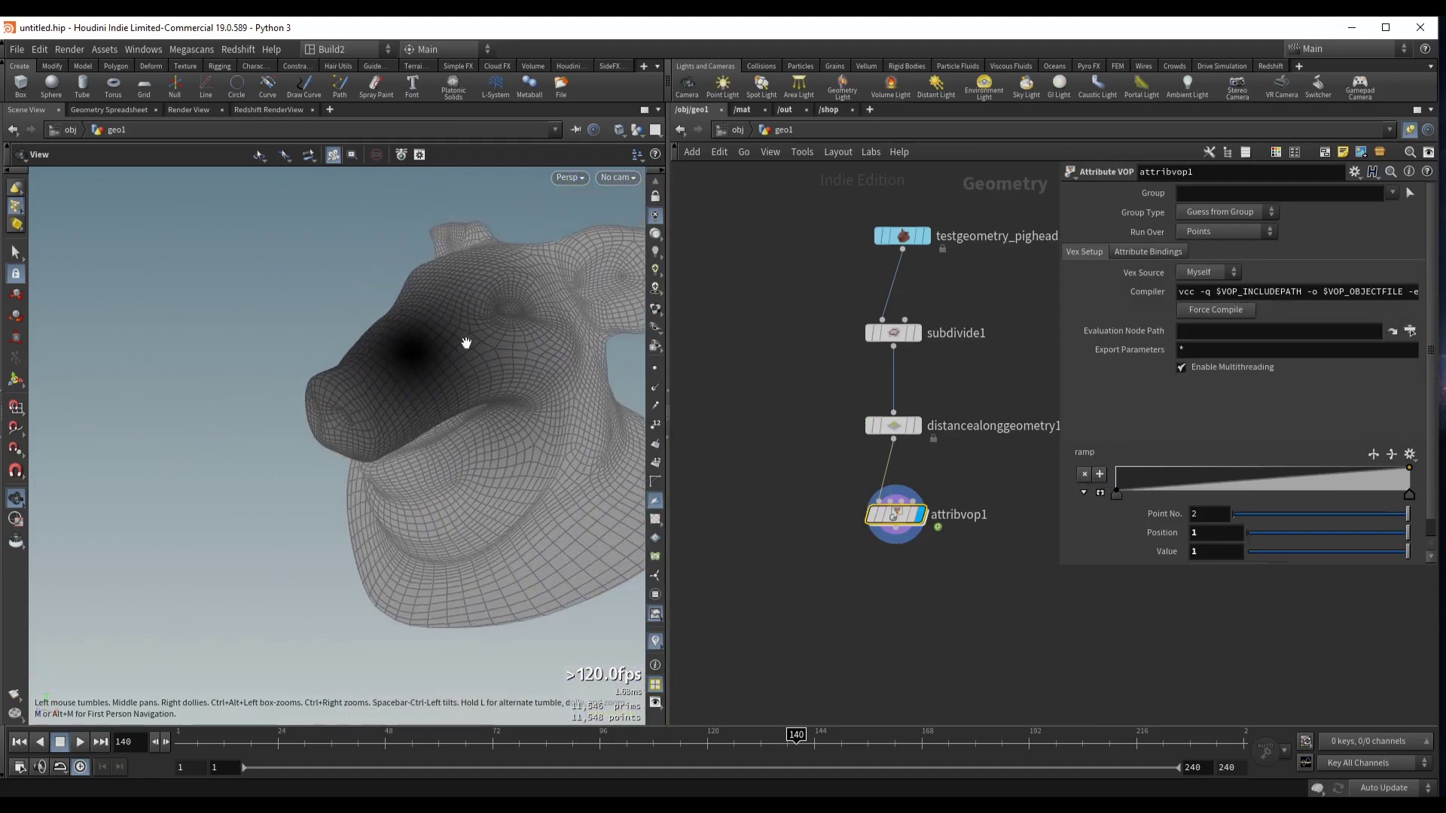
key("shift+w")
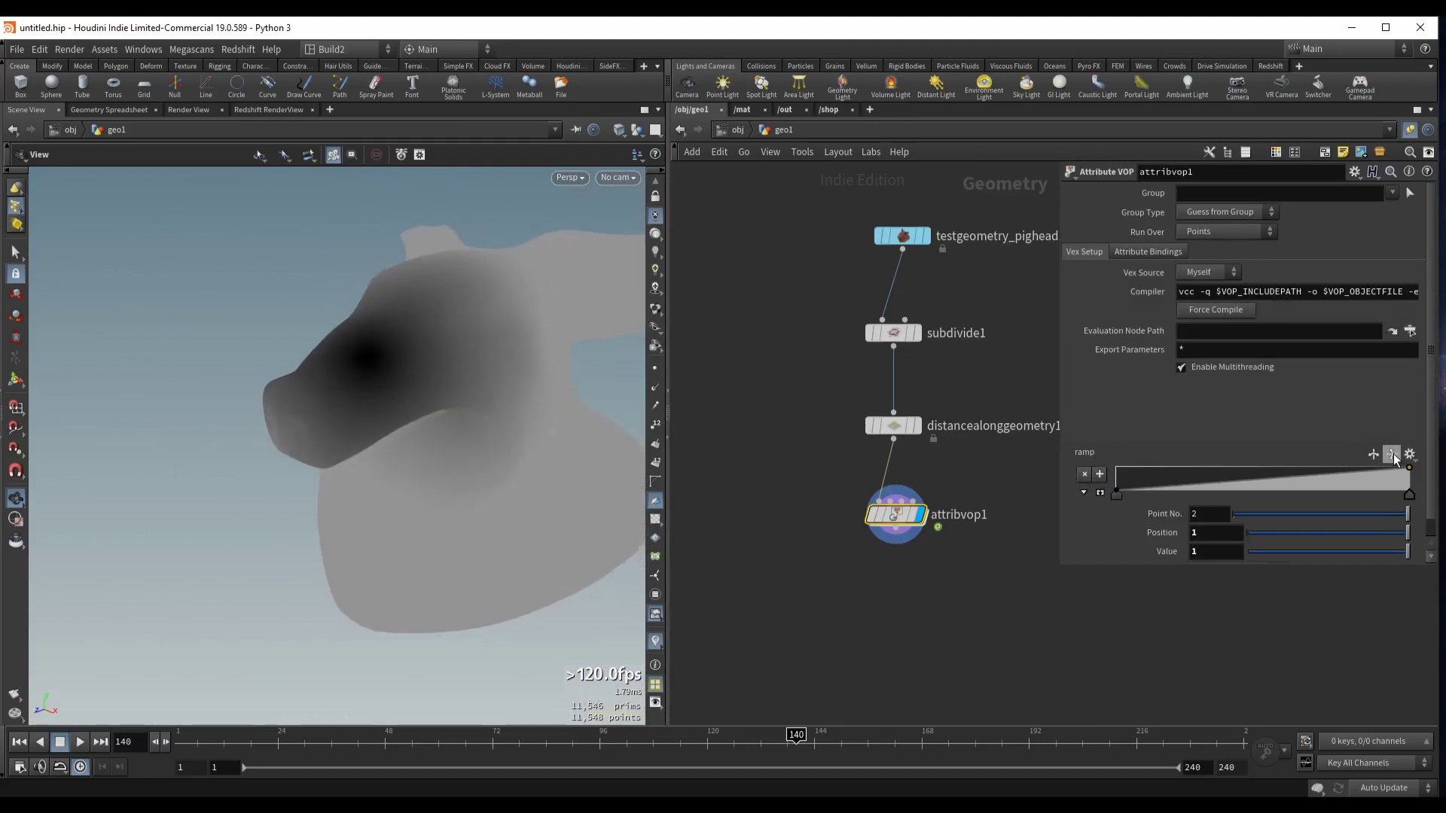
- Flip the ramp so the snout glows bright, inspect the head, and enter attribvop1
left_click(1392, 455)
scroll(424, 311, "up", 3)
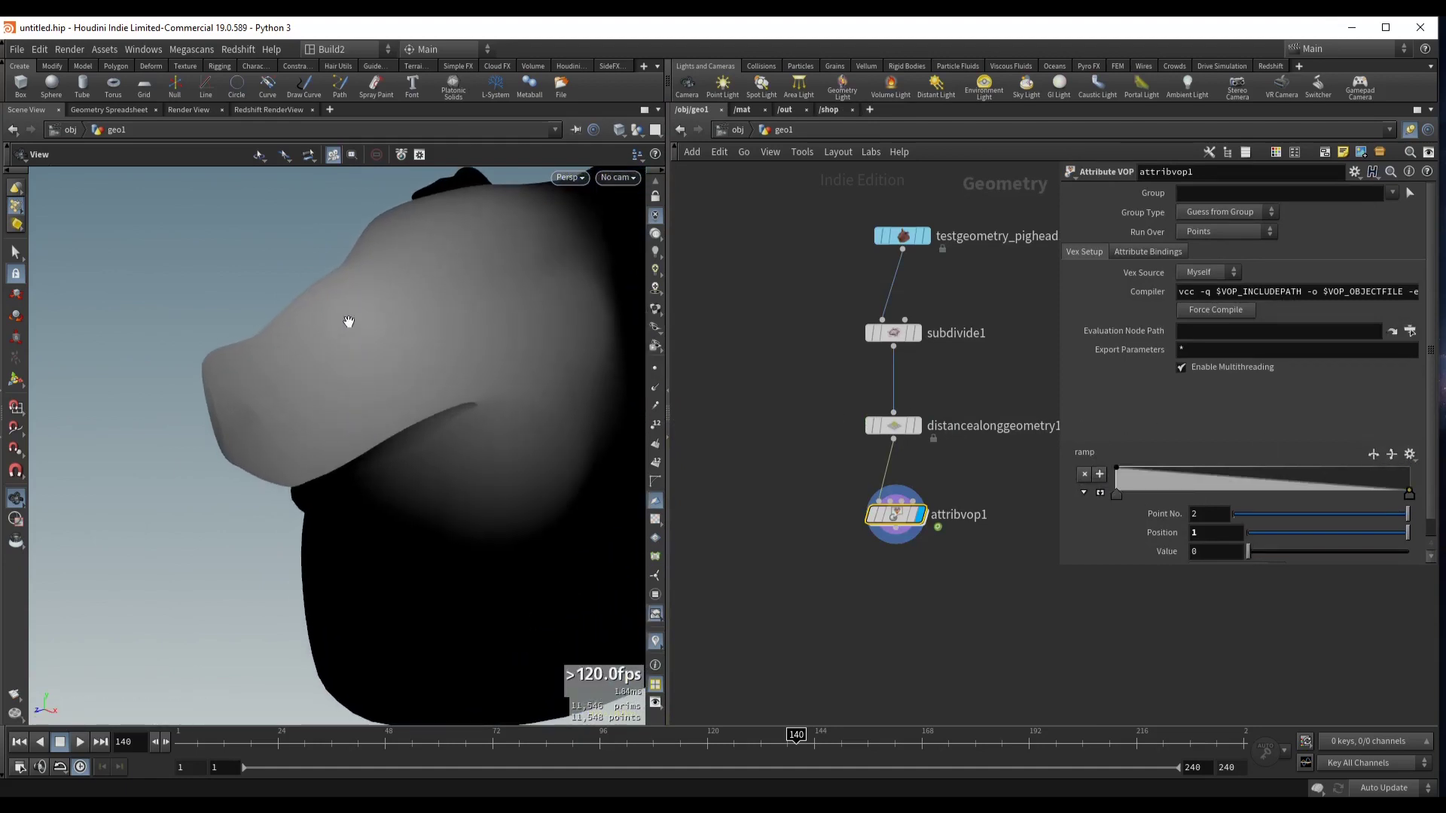
left_click_drag(354, 318, 441, 421)
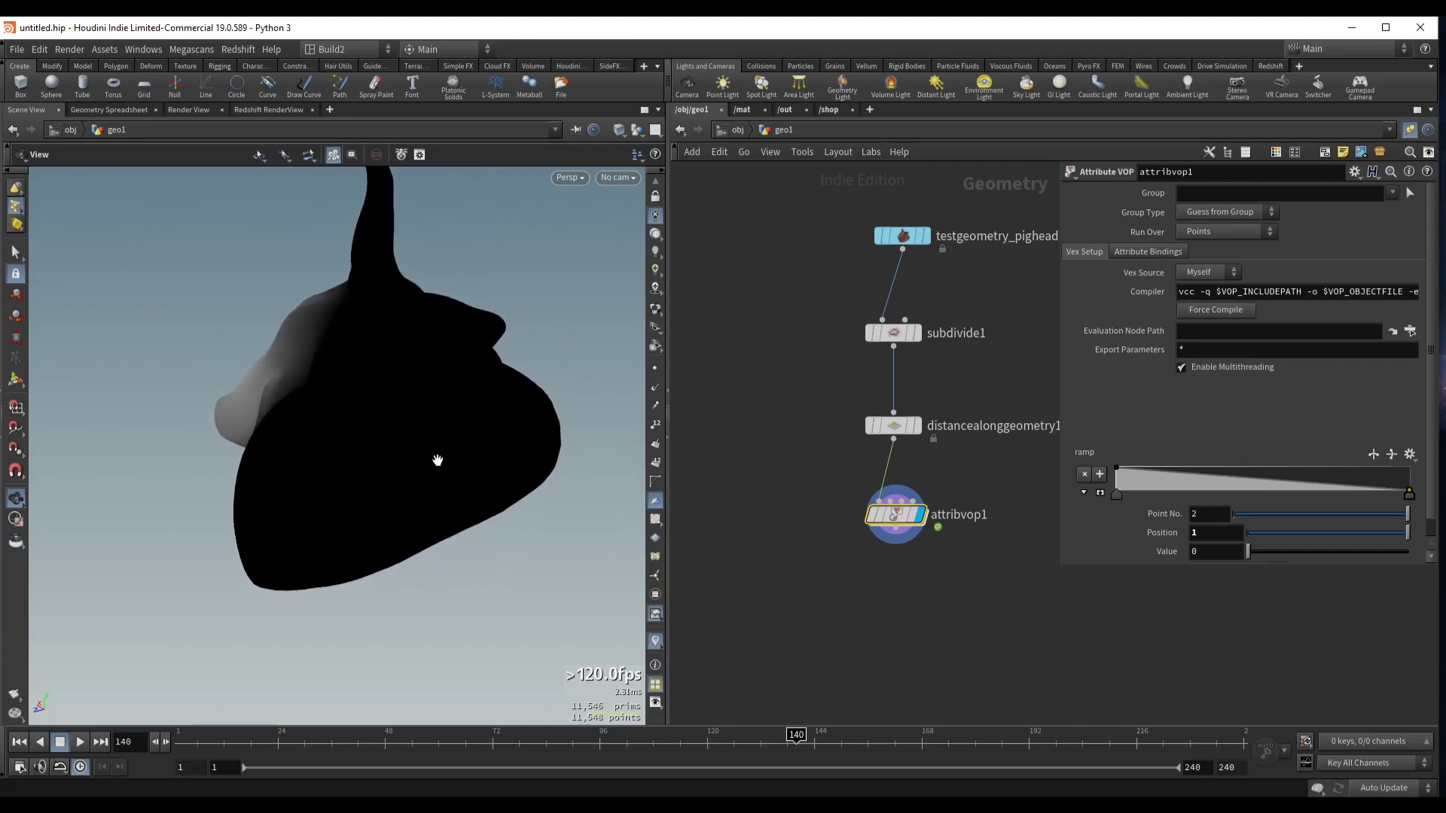
left_click_drag(449, 439, 503, 398)
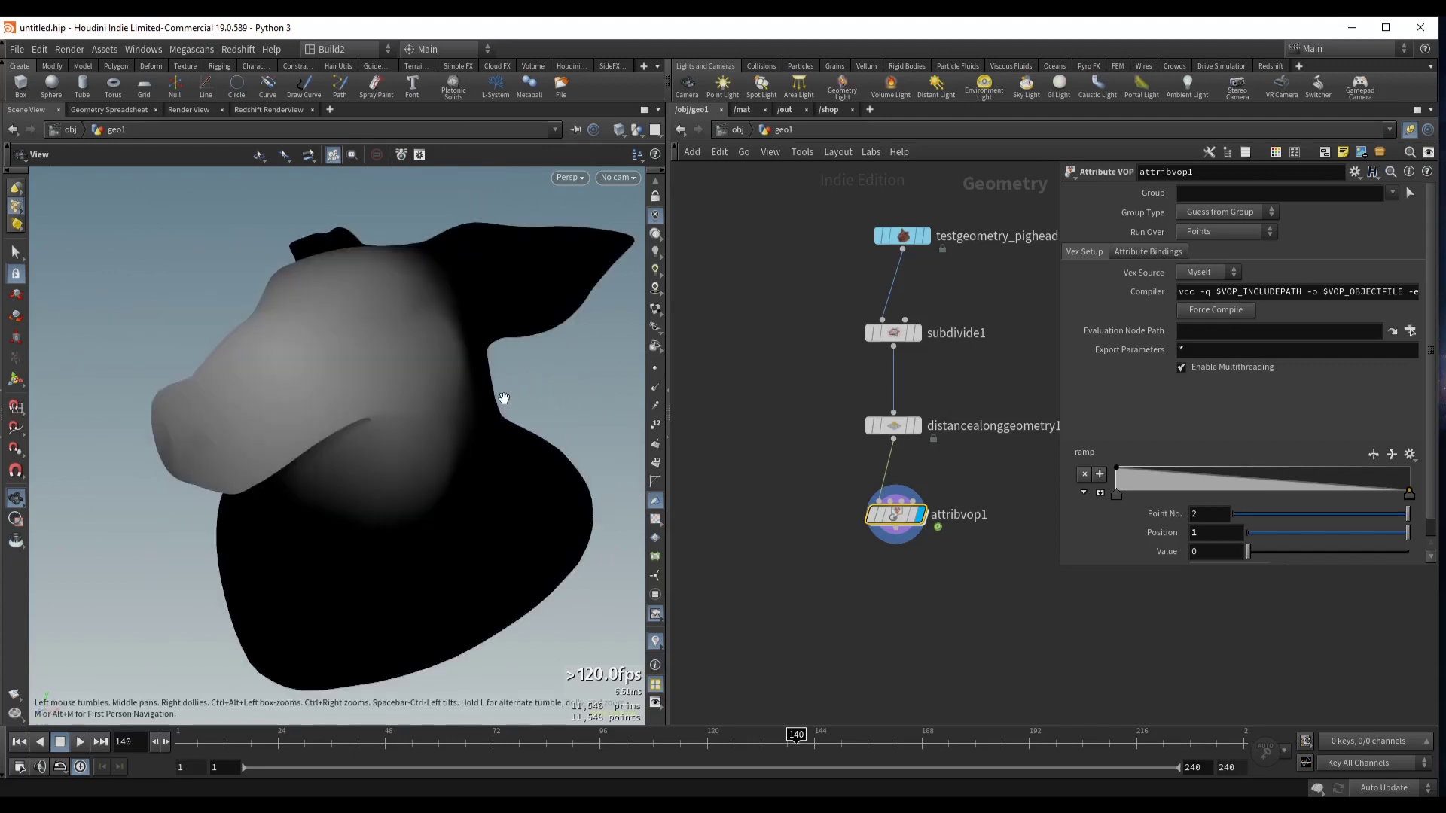
left_click_drag(375, 364, 392, 398)
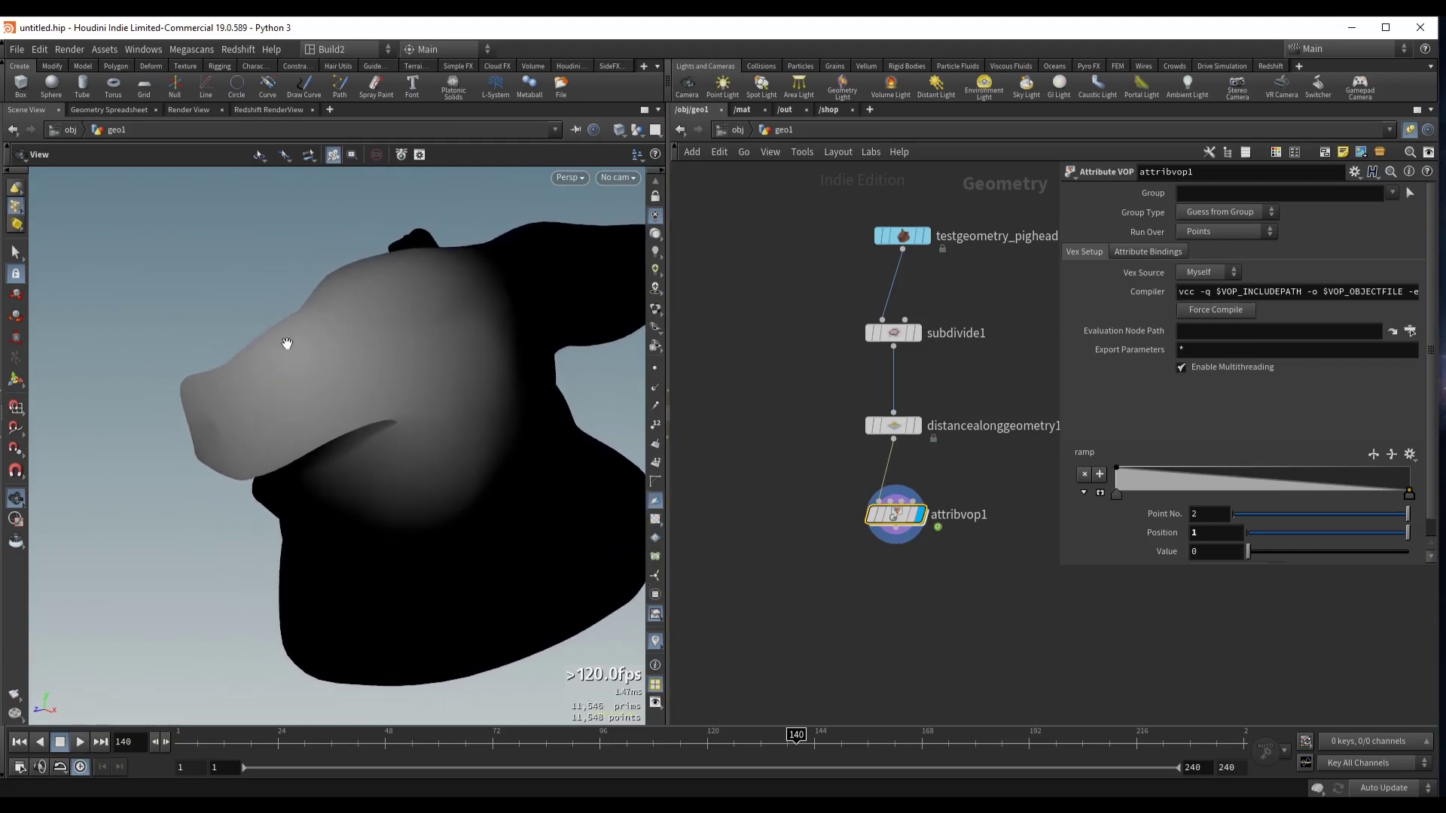
left_click_drag(573, 532, 359, 411)
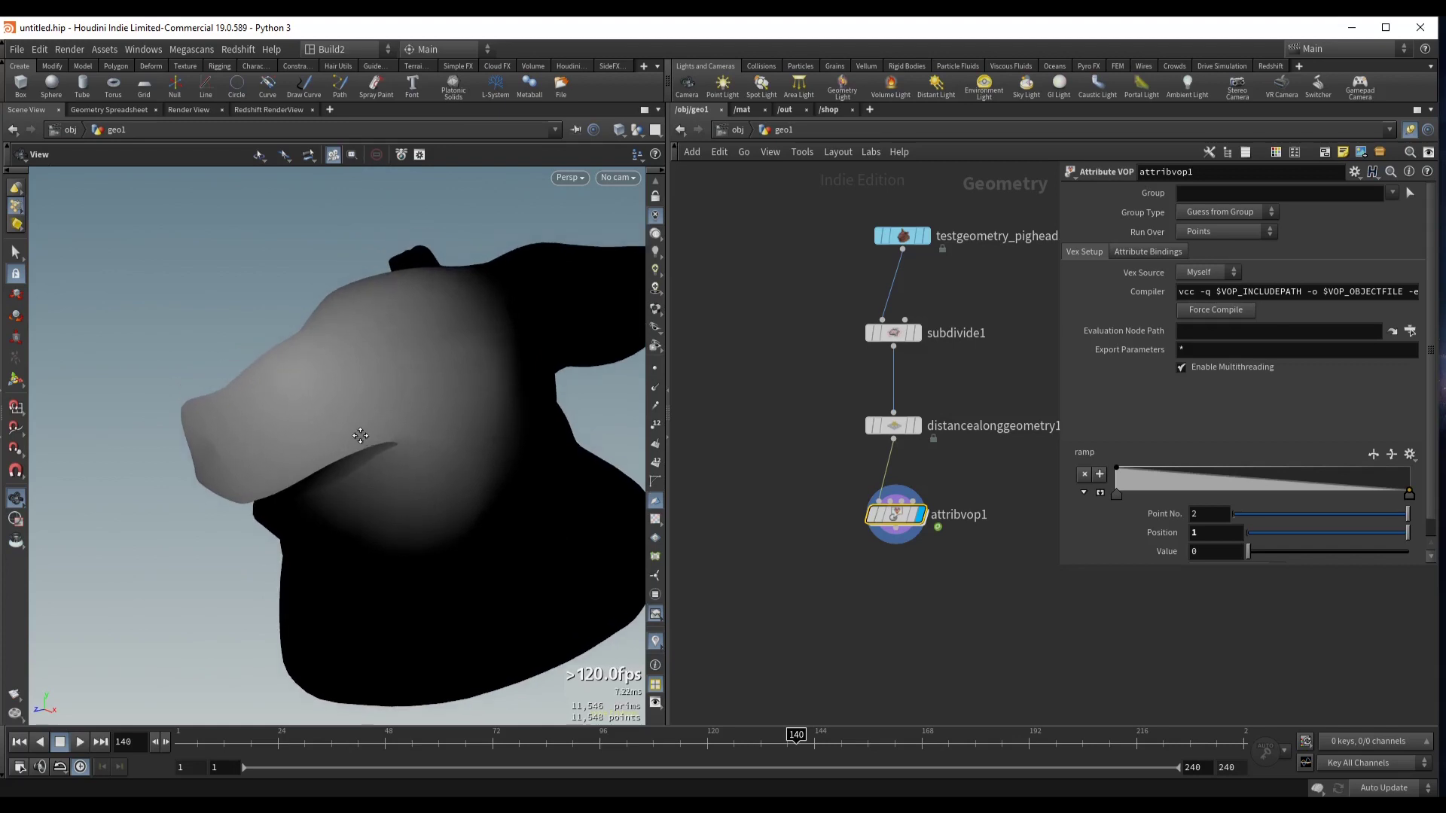
double_click(893, 515)
- Insert a Fit Range between bind1 and ramp1 and promote its srcmax input
mouse_move(797, 406)
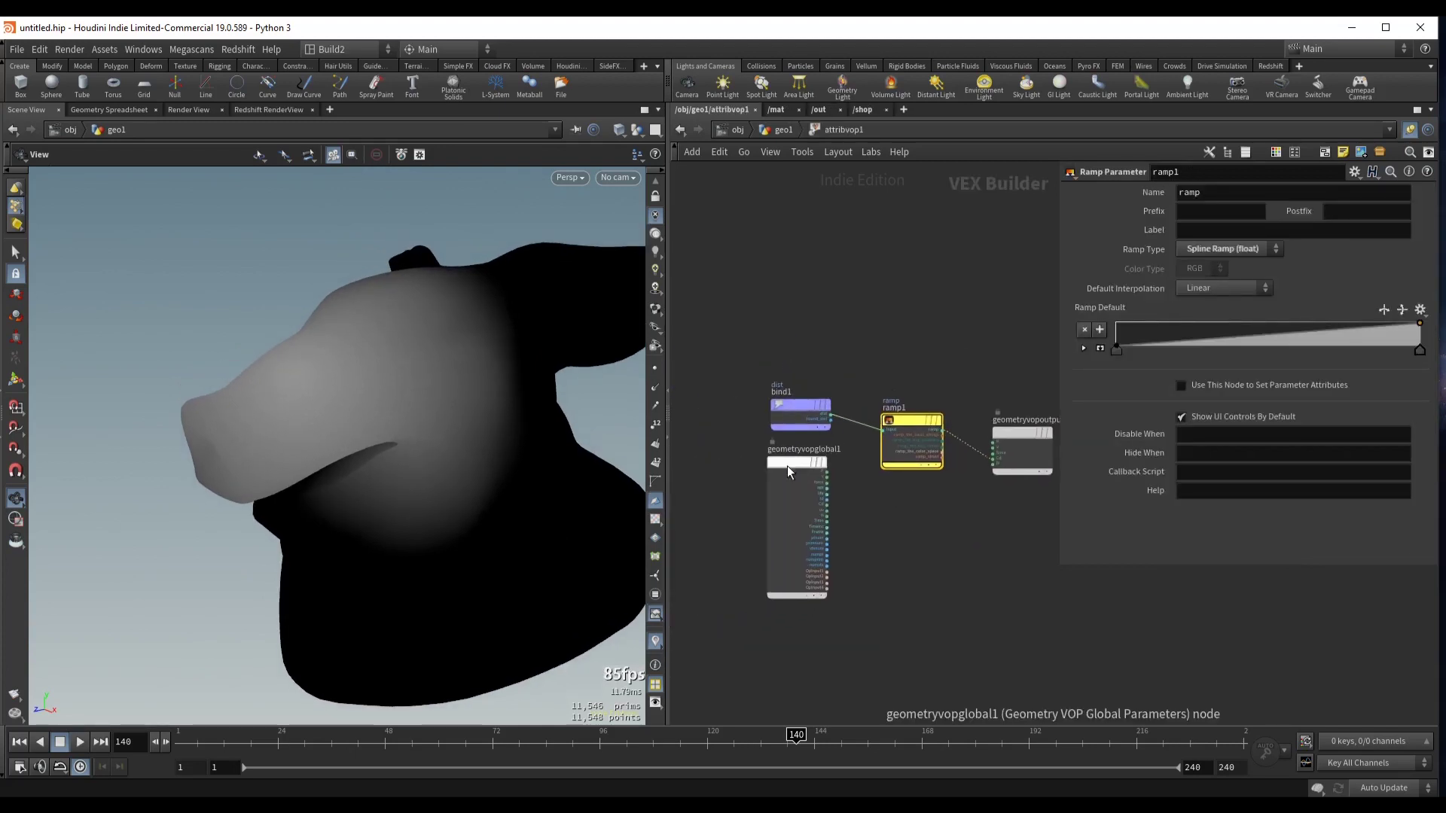
scroll(806, 396, "up", 2)
key("Tab")
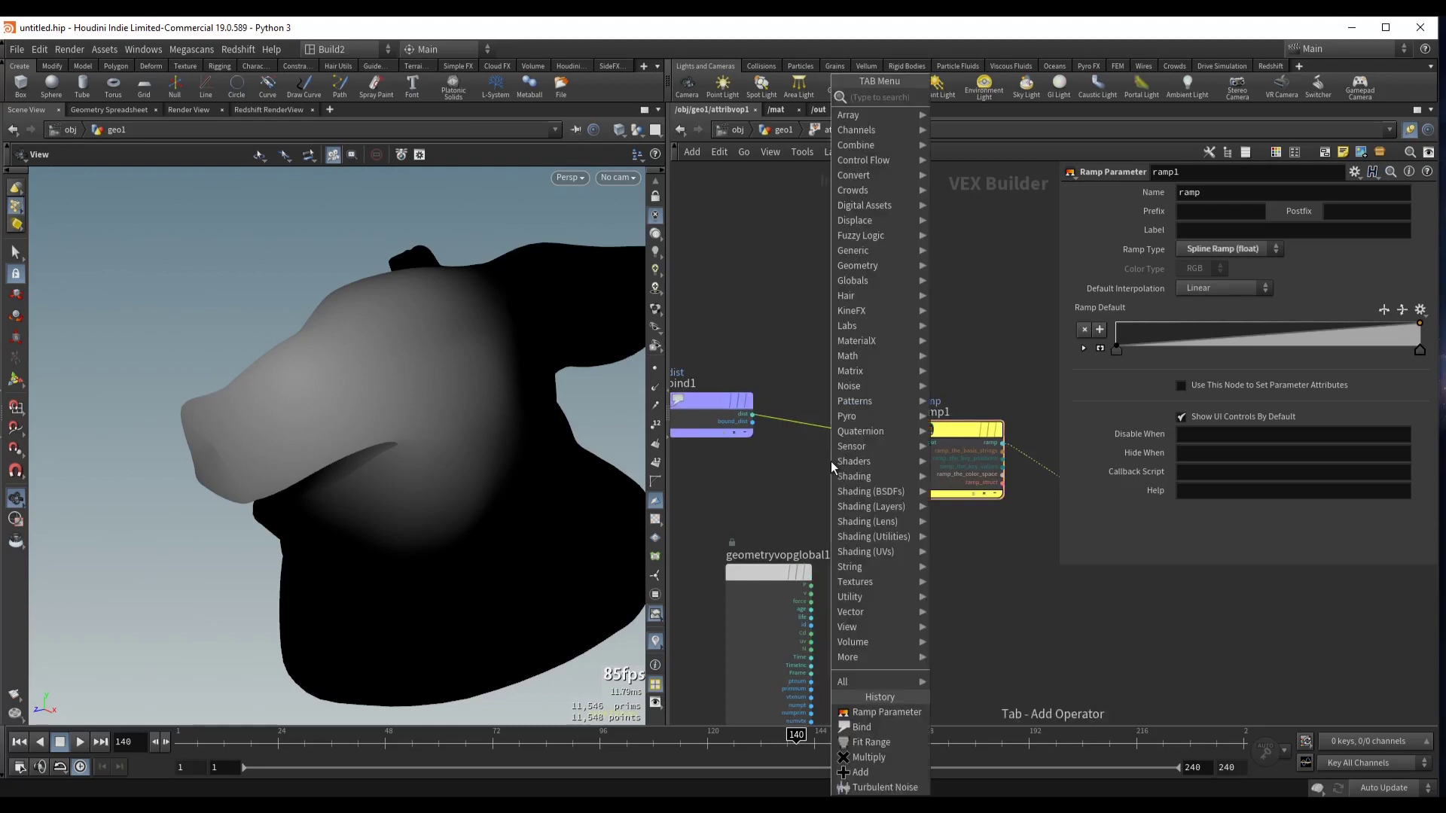
type("fit")
key("Return")
left_click(831, 452)
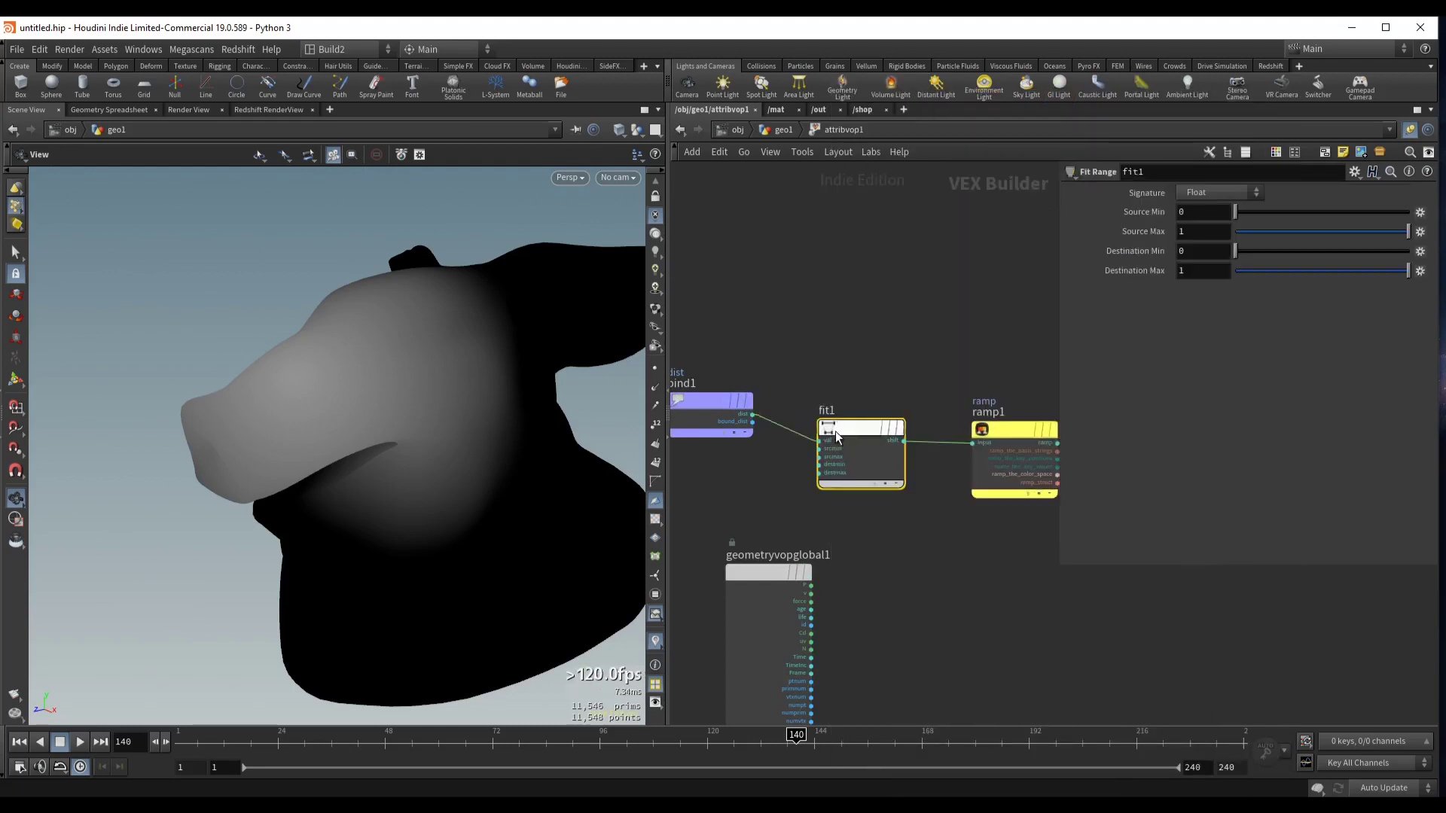
scroll(878, 280, "up", 2)
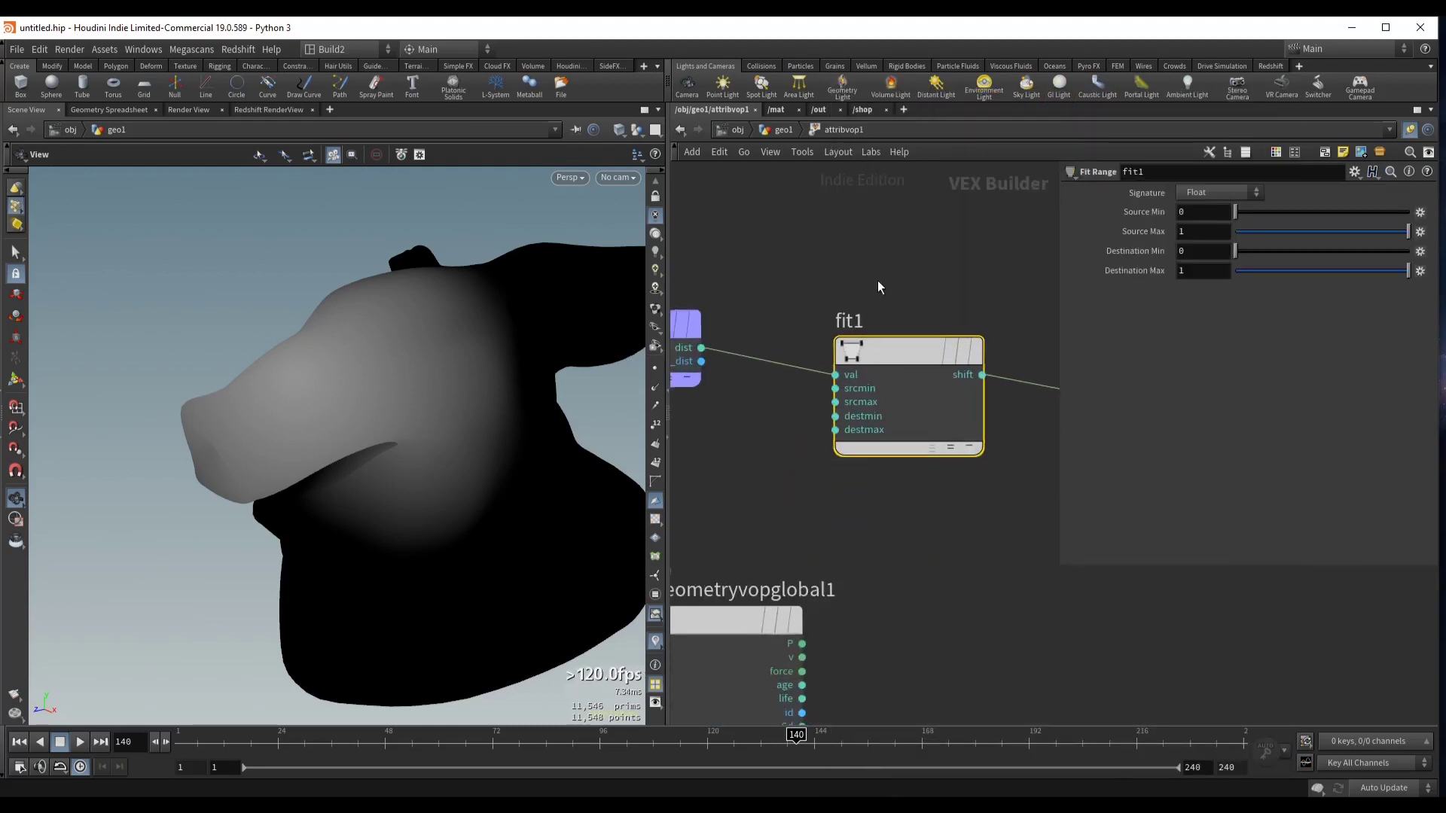
scroll(858, 408, "up", 1)
right_click(859, 409)
left_click(893, 413)
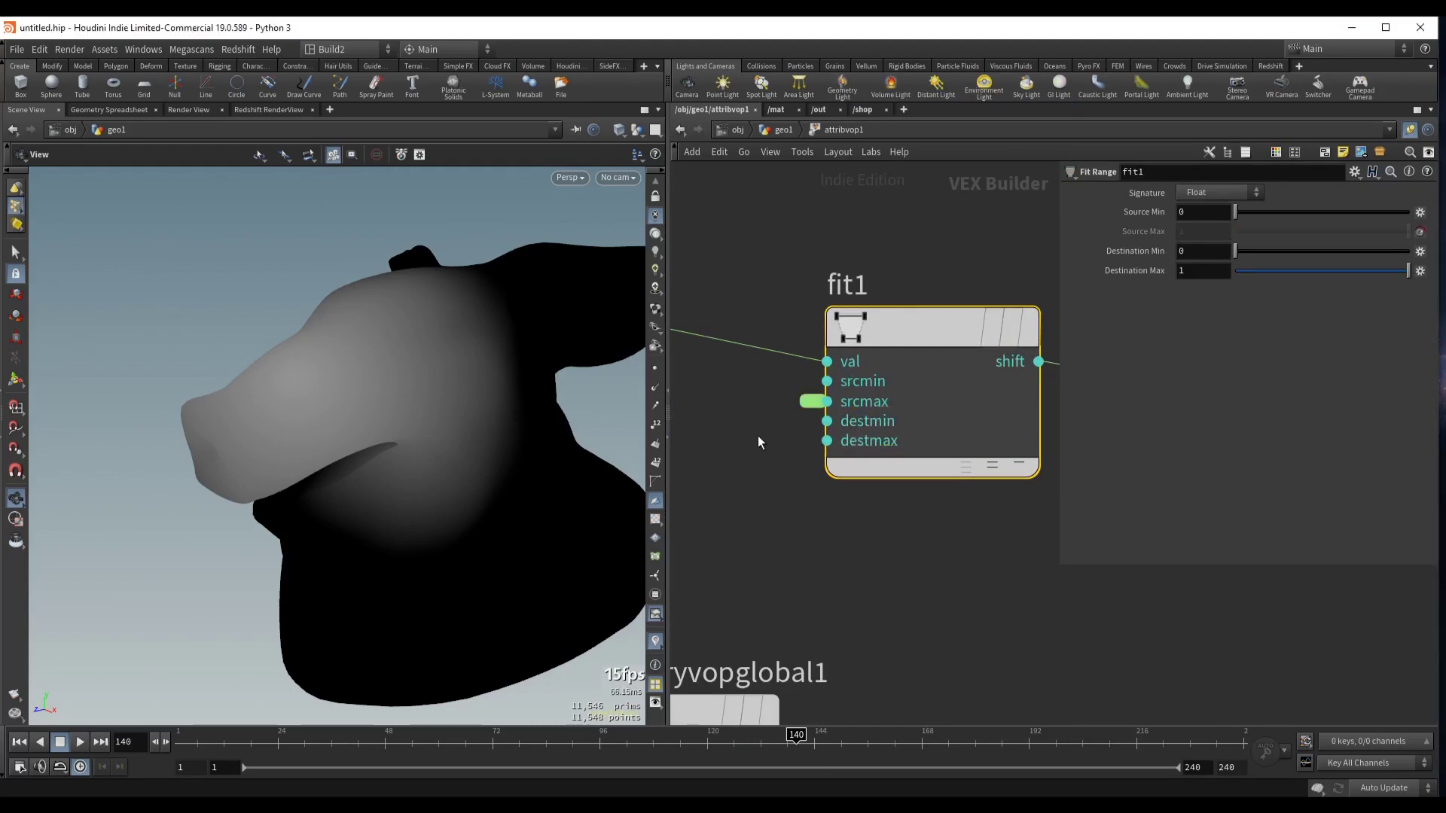
middle_click_drag(752, 491, 801, 466)
- Set the promoted Maximum Value to 2.8, then lower it to 0.372
key("u")
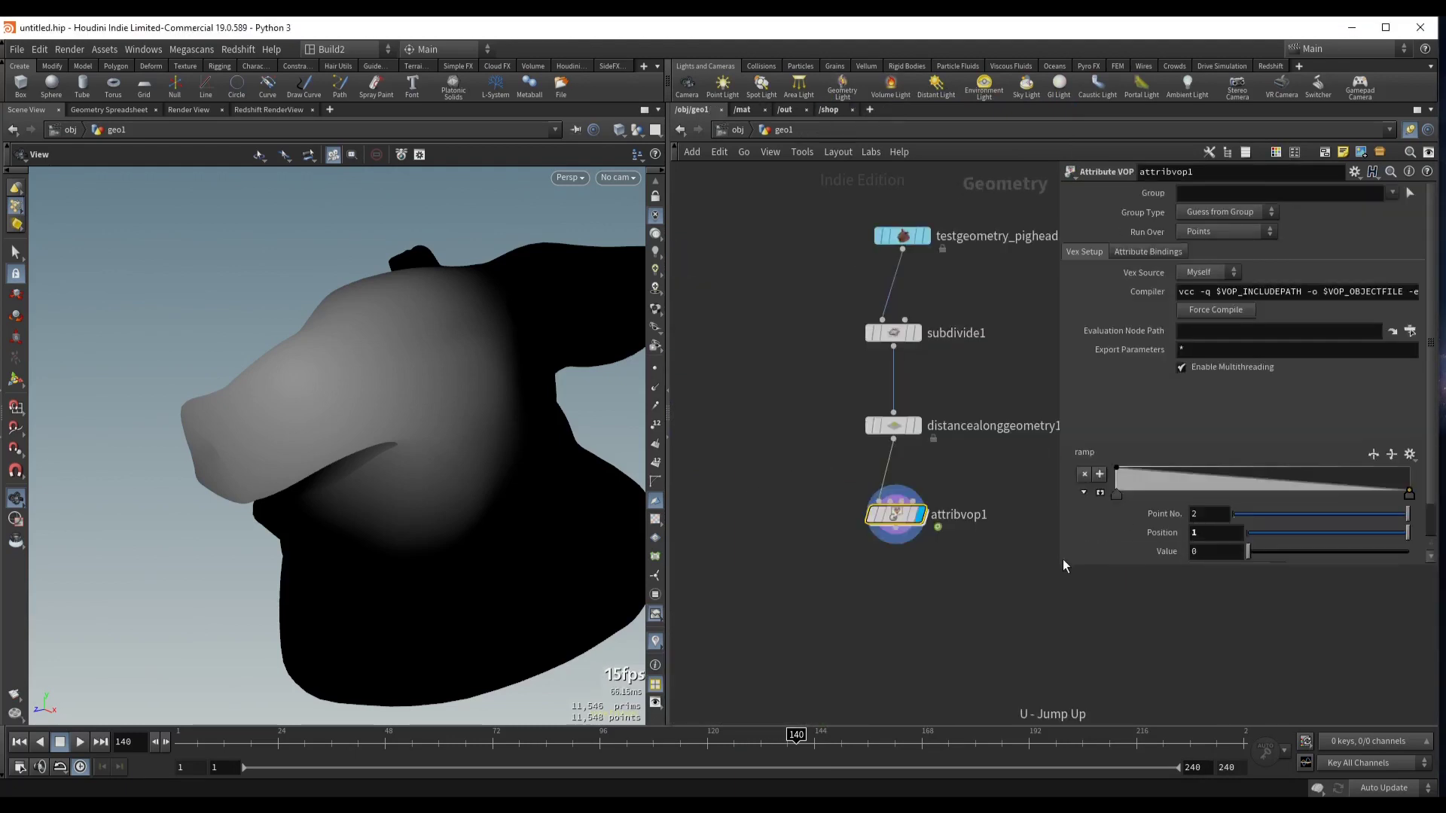
left_click_drag(1062, 561, 1047, 637)
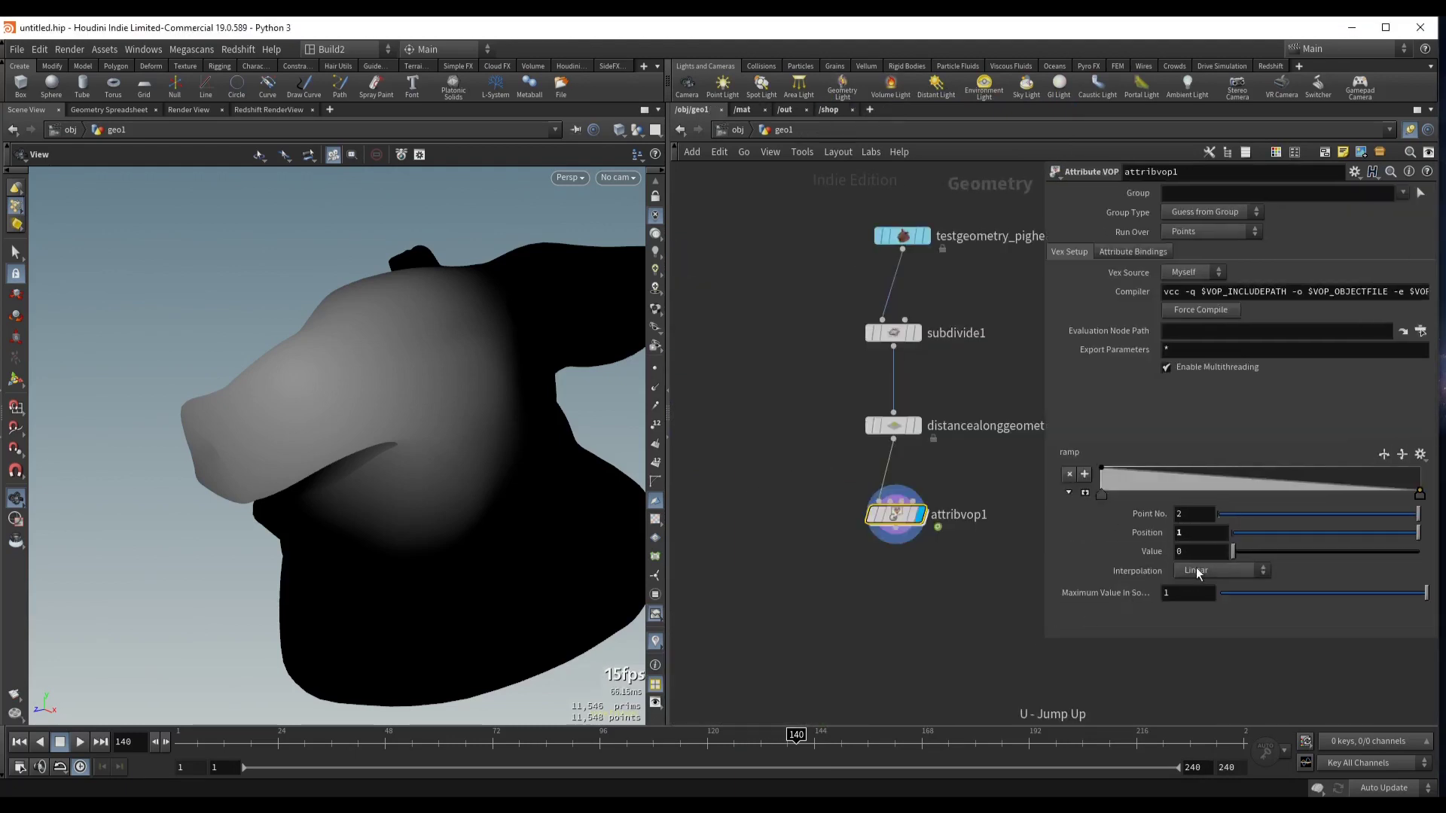
left_click(1110, 593)
type("2.8")
key("Return")
left_click_drag(406, 452, 400, 422)
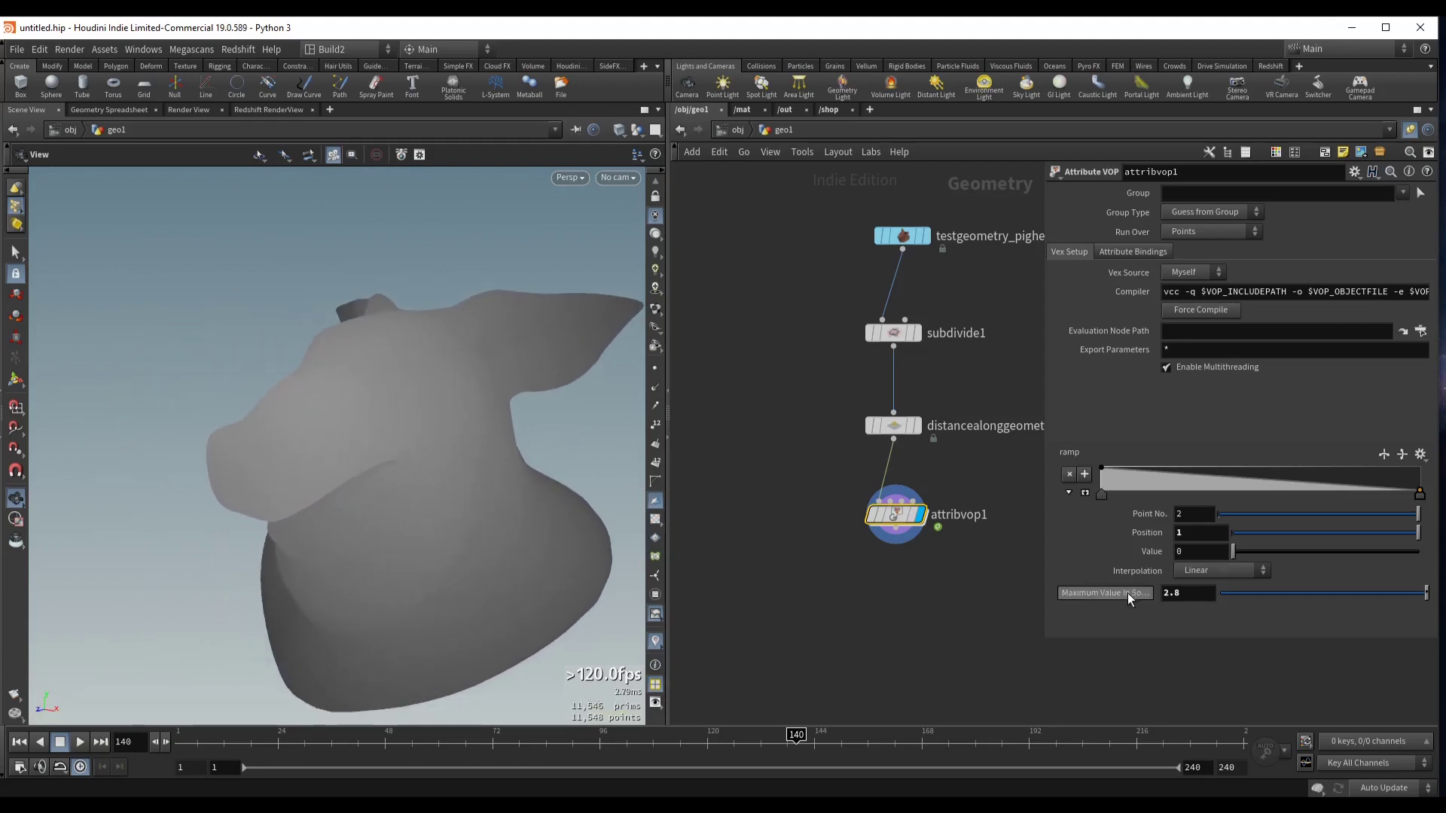
middle_click_drag(1128, 593, 1141, 567)
mouse_move(1286, 593)
left_mouse_down()
mouse_move(1318, 587)
mouse_move(1275, 589)
mouse_move(1296, 591)
left_mouse_up()
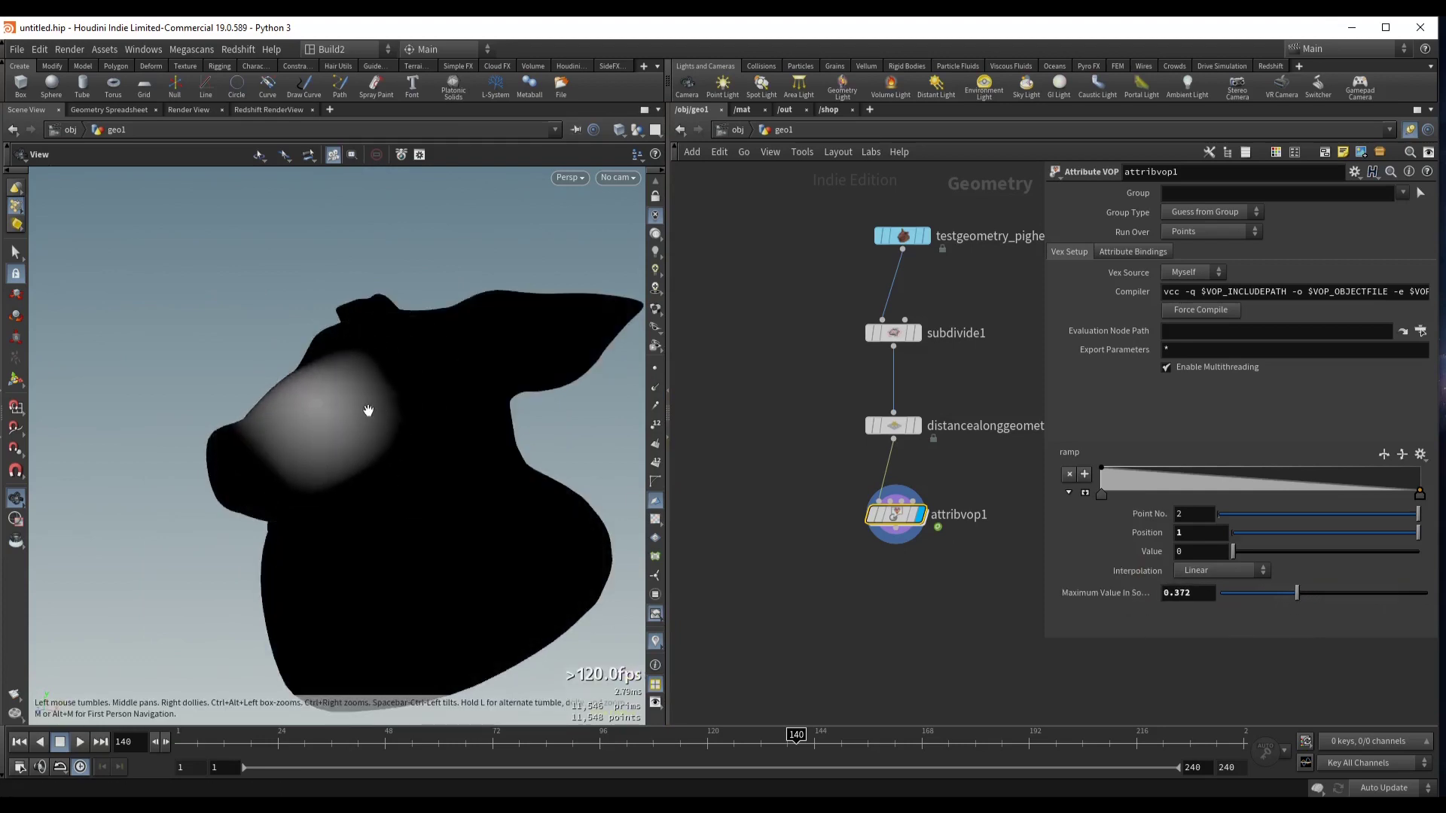
- Enter attribvop1 and rearrange geometryvopglobal1 and bind1 to make room
double_click(896, 515)
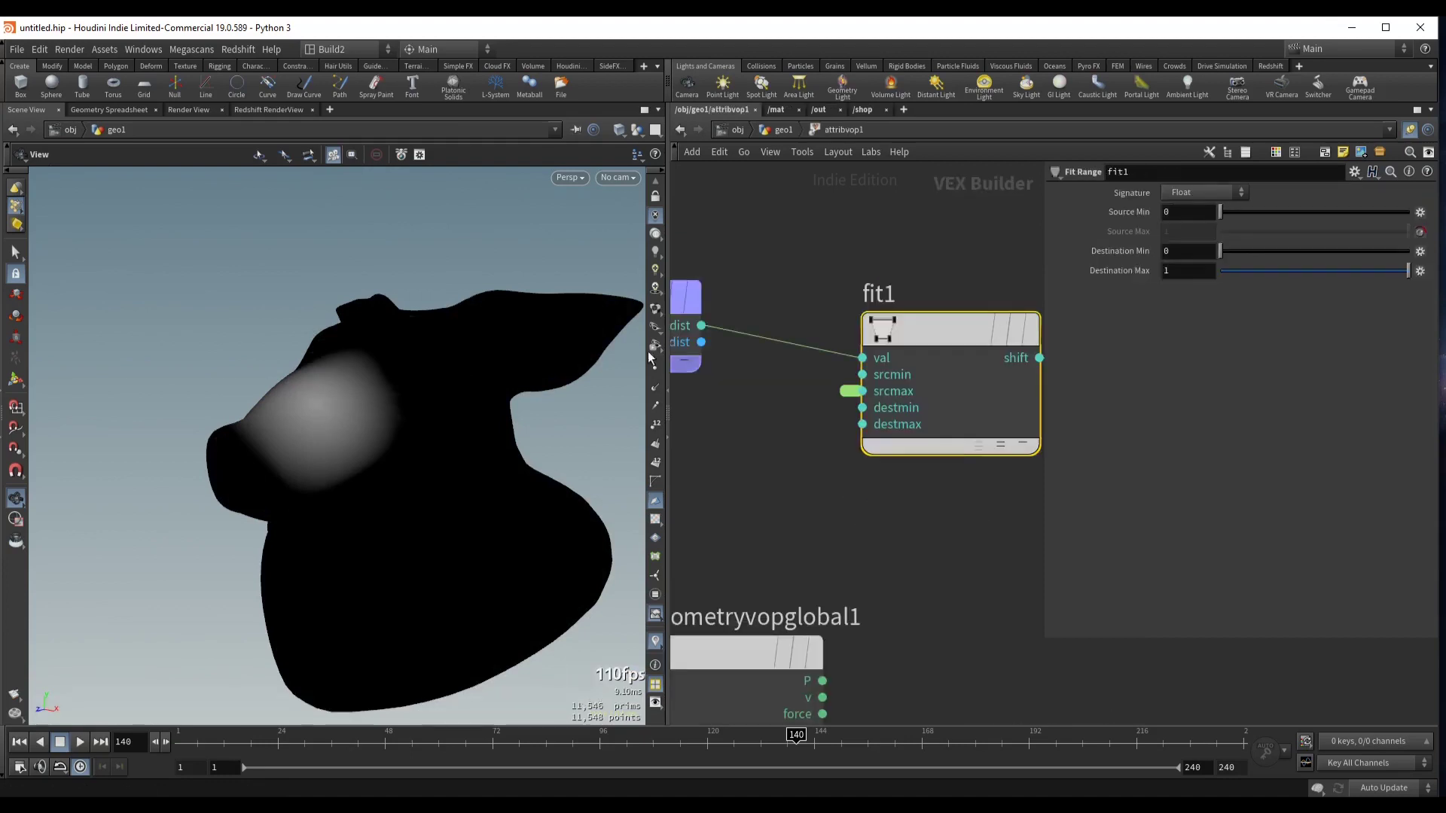
scroll(871, 475, "down", 3)
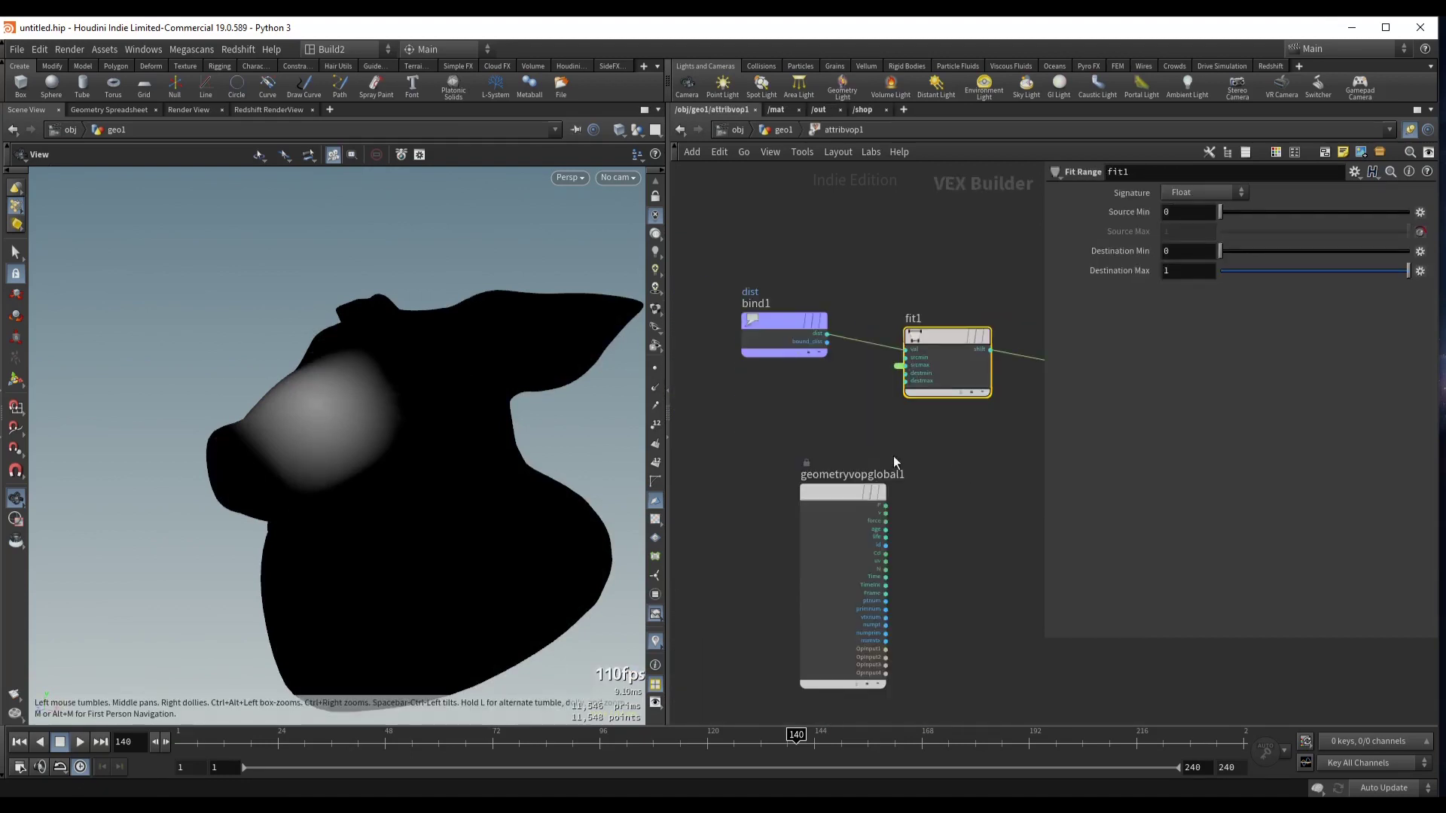
left_click_drag(843, 490, 819, 554)
left_click_drag(776, 325, 828, 363)
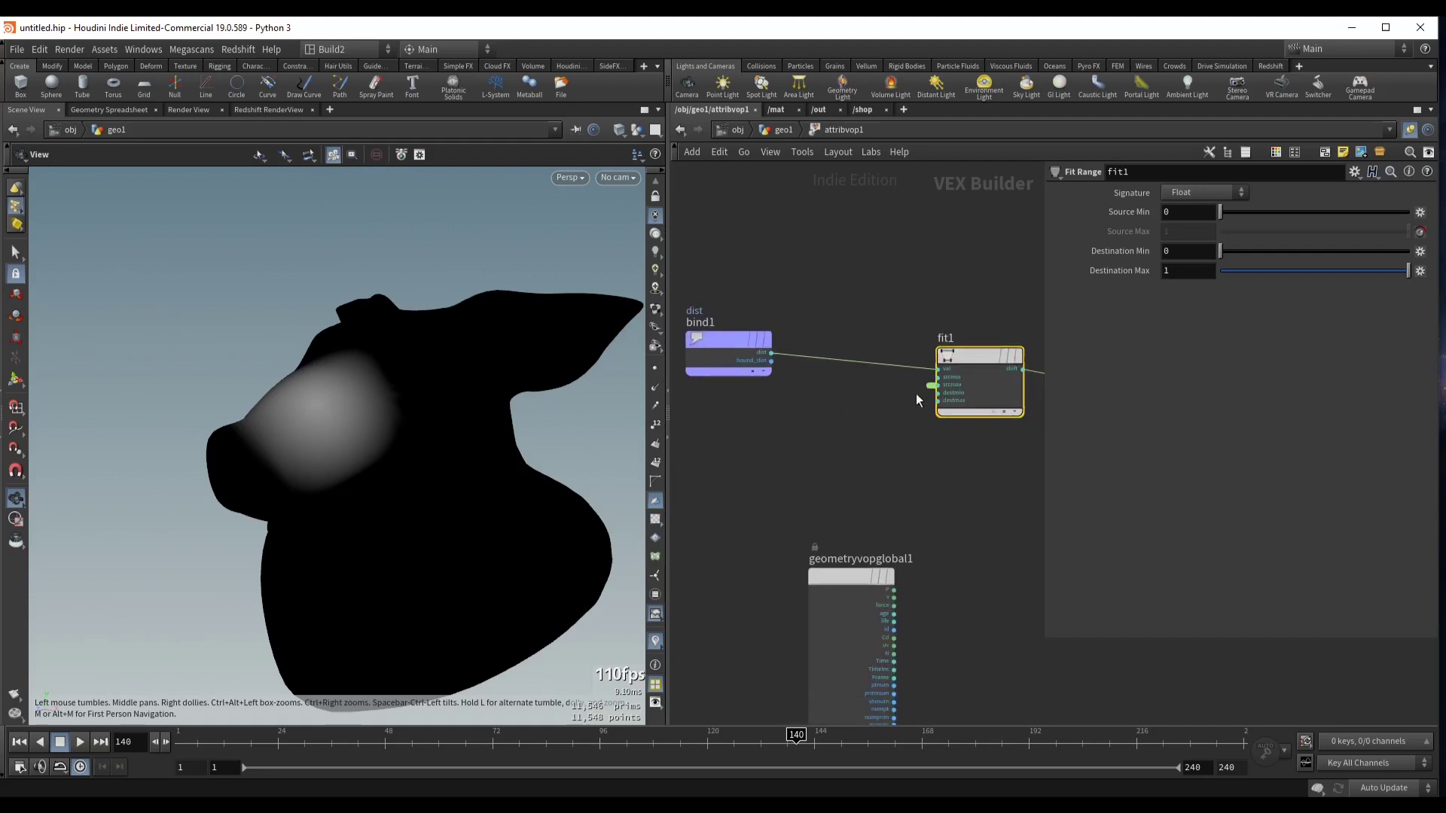
- Insert an Add node on the bind1–fit1 wire and promote input2 labelled Offset
key("Tab")
type("add")
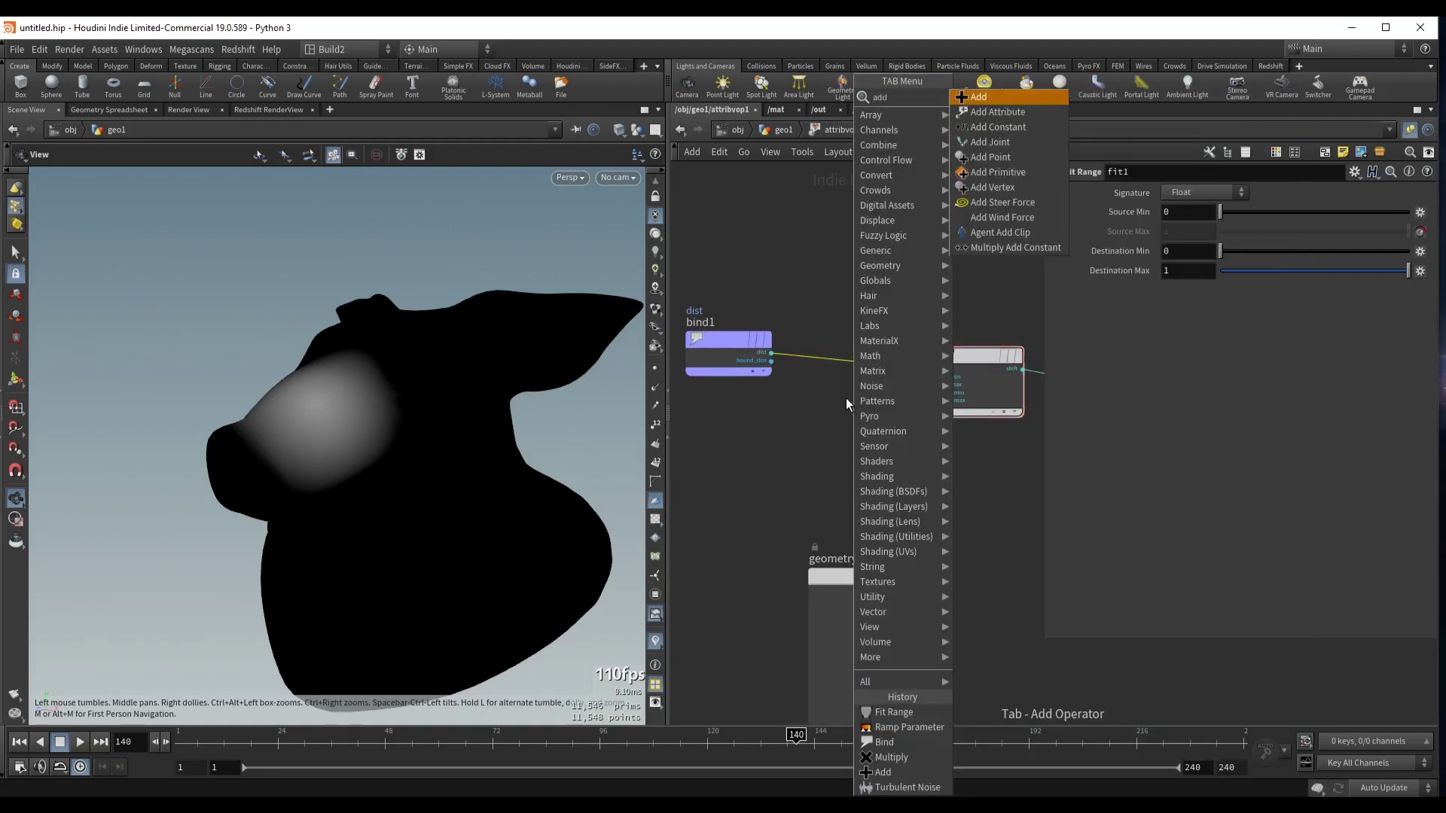
key("Return")
left_click(843, 354)
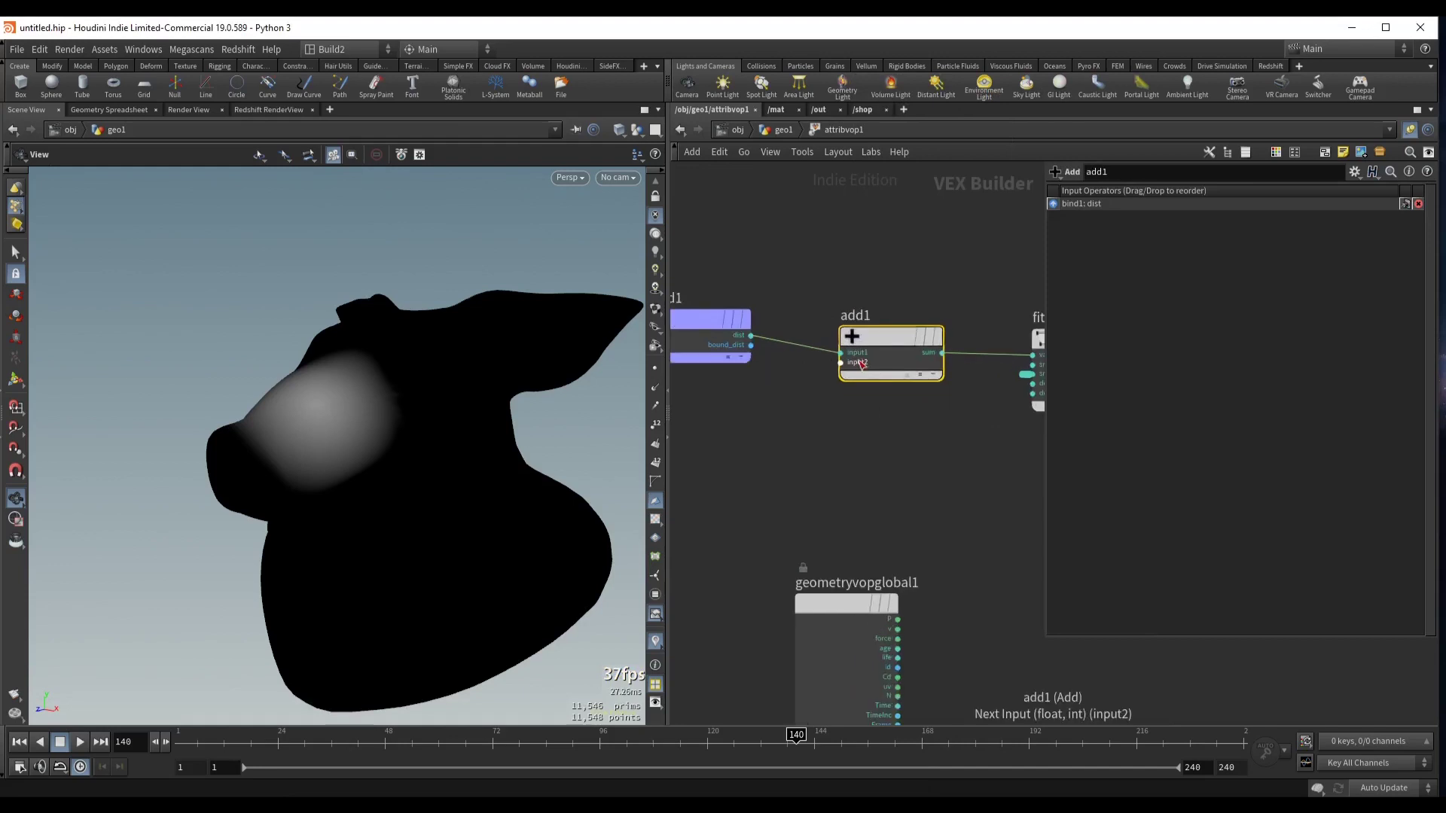
right_click(861, 363)
left_click(878, 369)
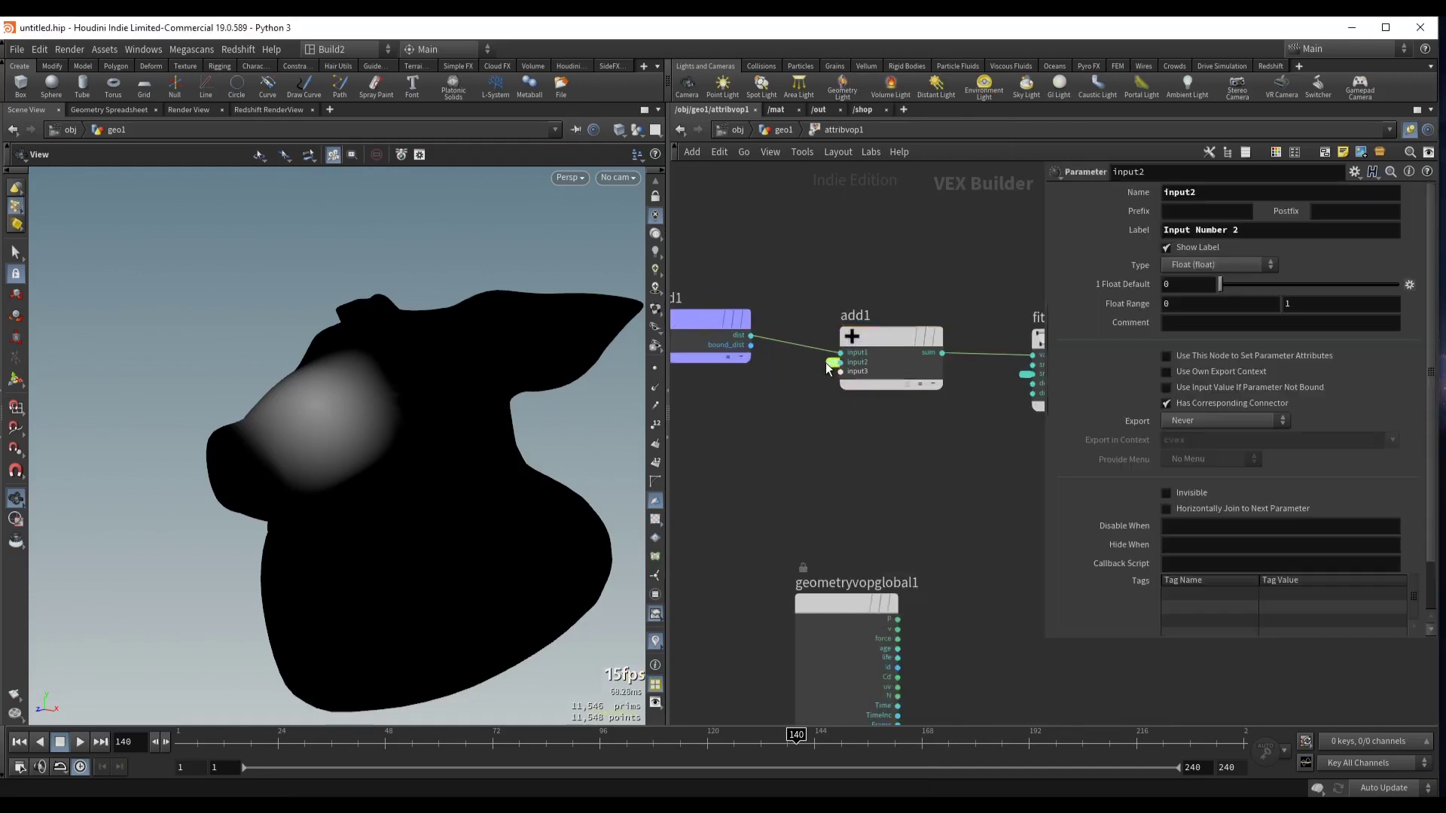
left_click(1257, 233)
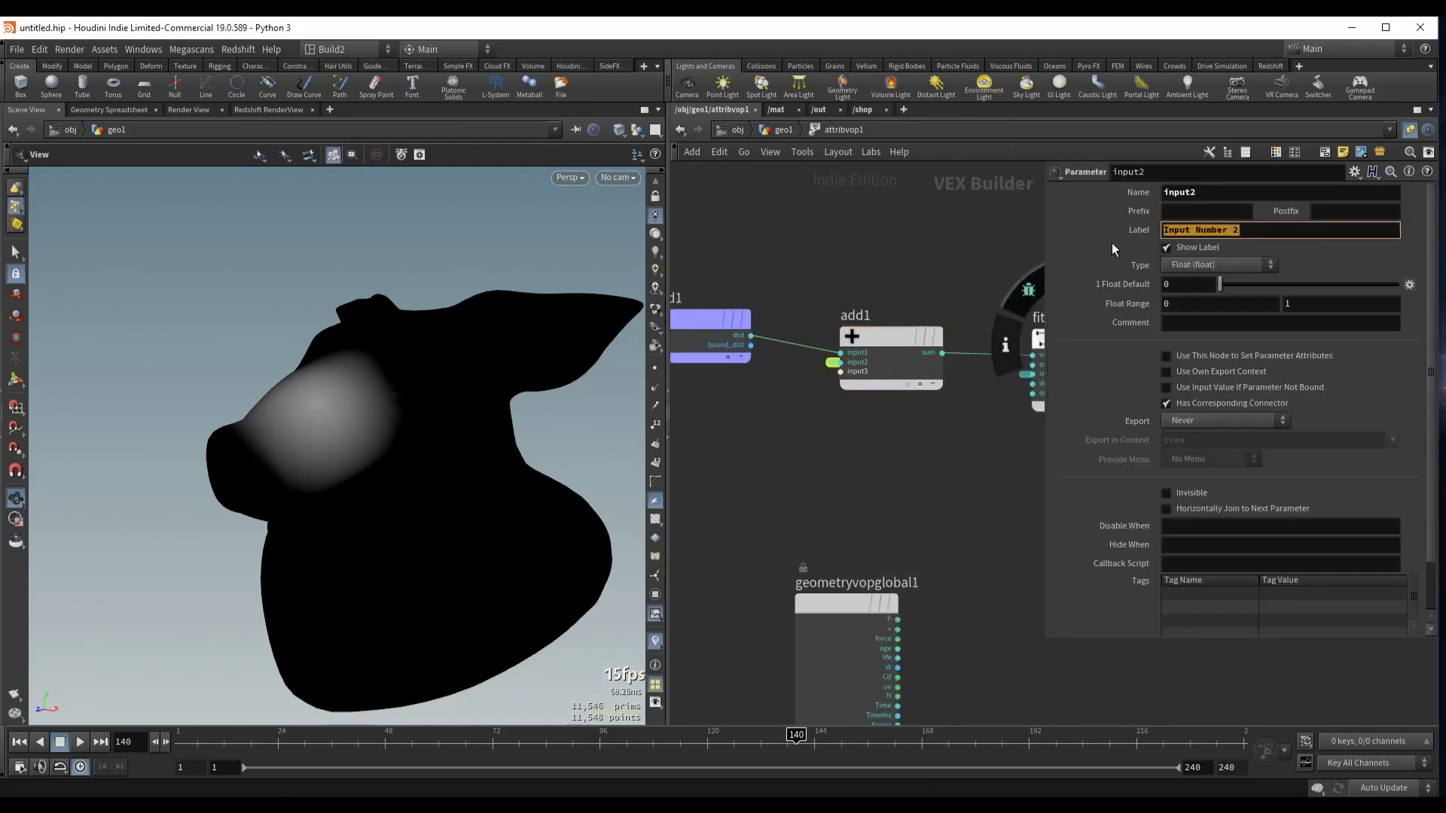
type("Offset")
key("Return")
- Promote fit1's srcmax and relabel it Width
middle_click_drag(881, 229, 694, 247)
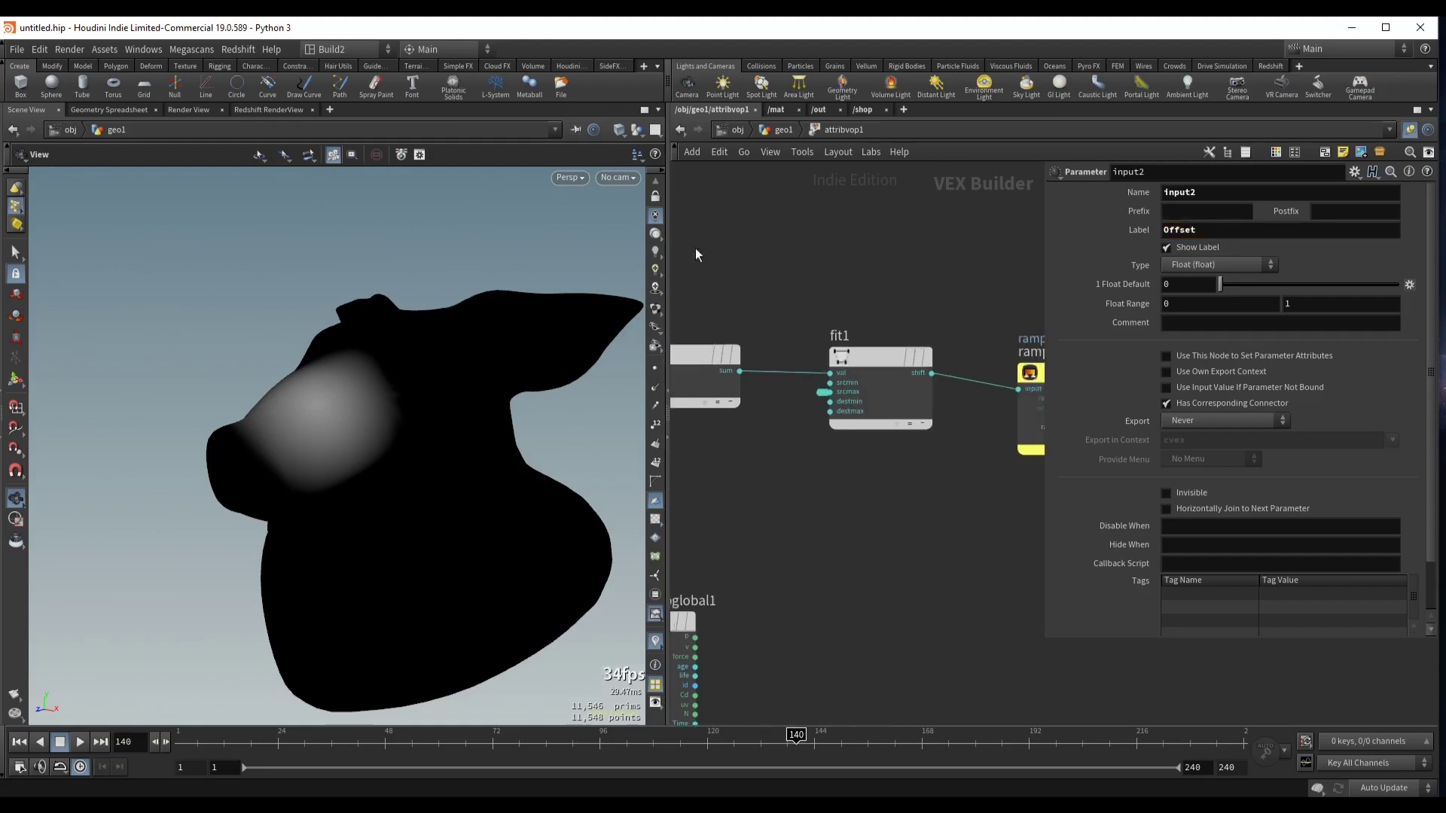
scroll(775, 312, "up", 2)
left_click(842, 426)
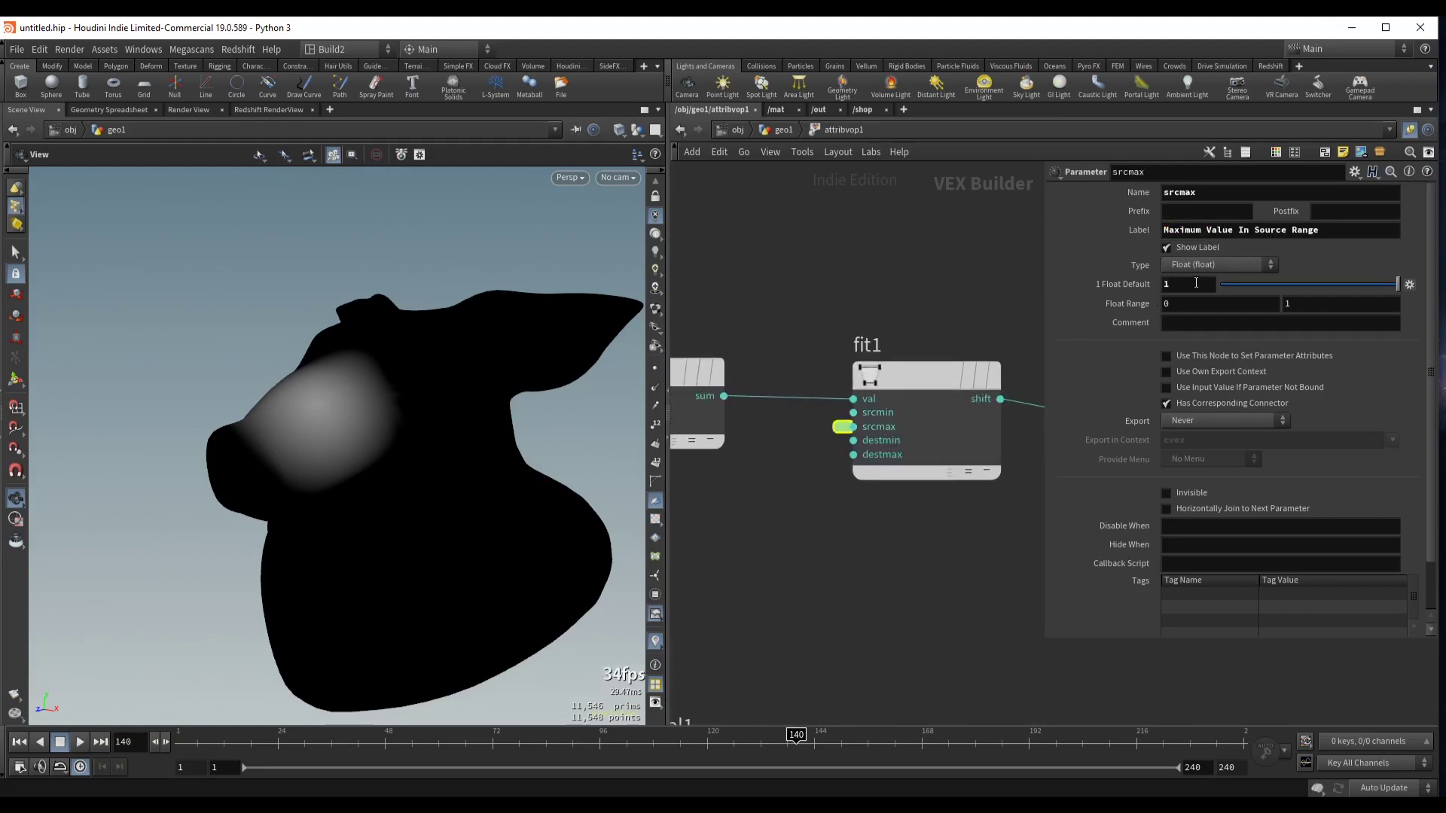
left_click(1332, 228)
type("Widt")
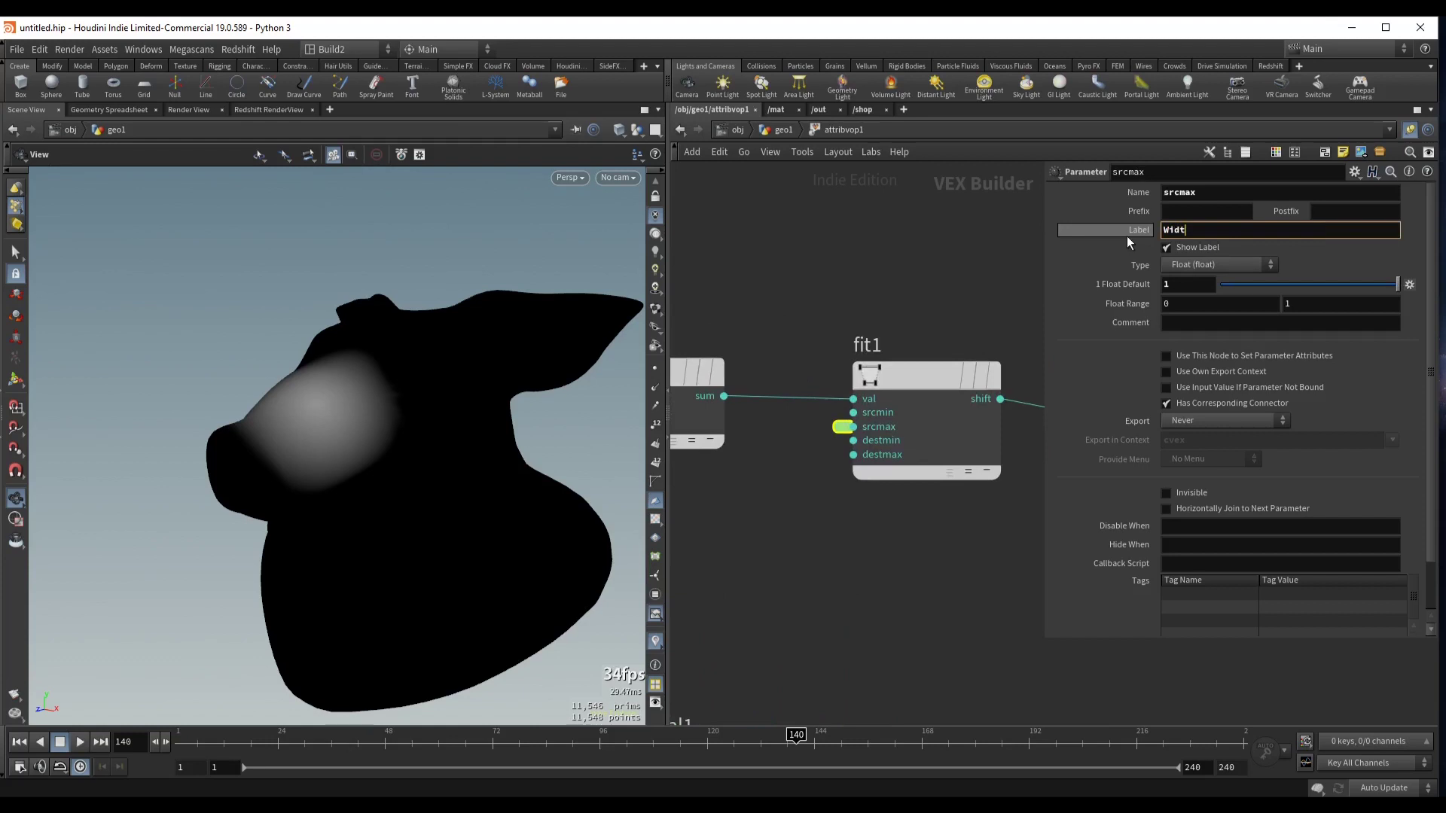
type("hu")
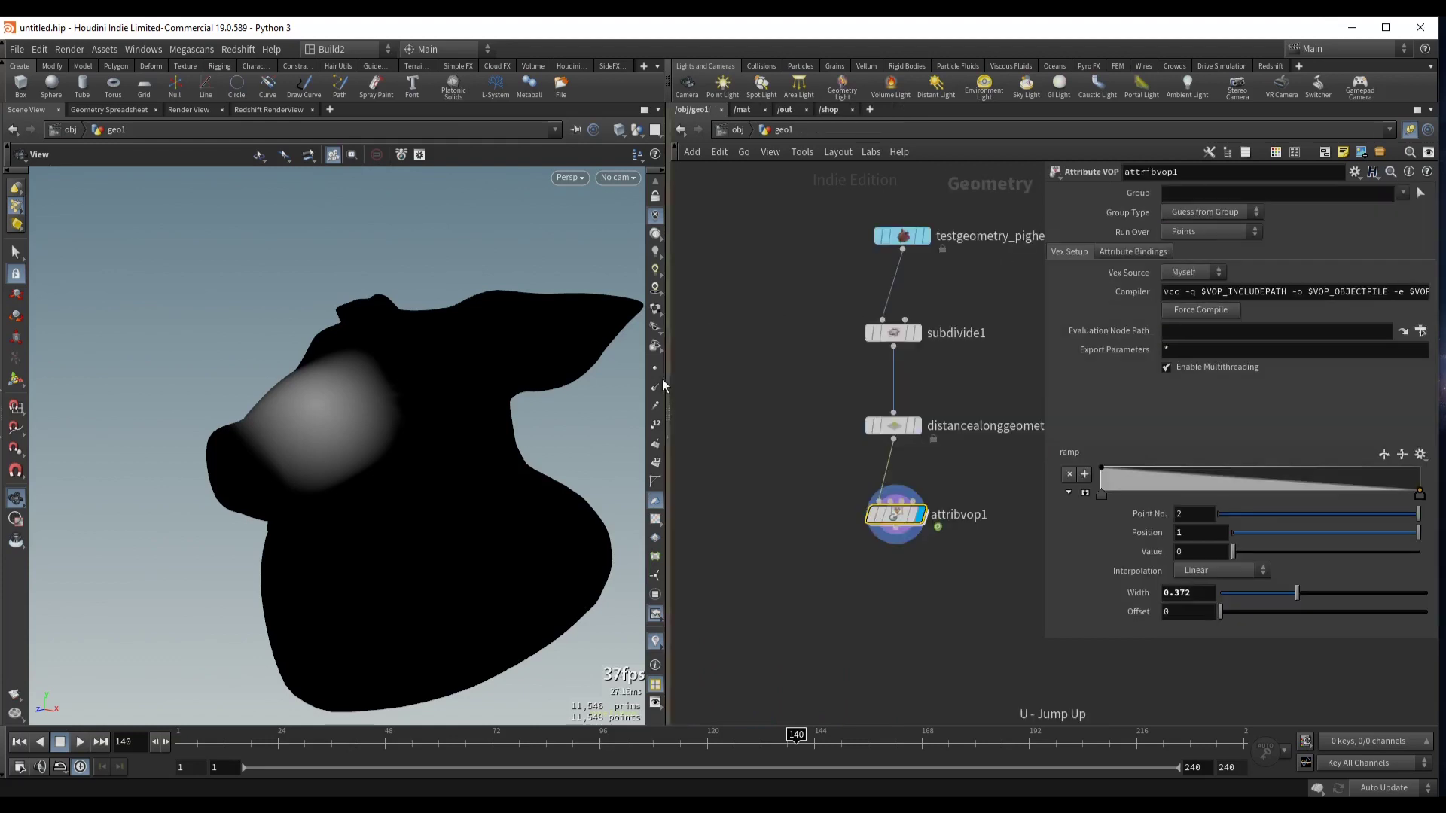
- Try Offset values with the ladder, from -1.802 and -2.502 up to -0.492
left_click_drag(604, 376, 452, 400)
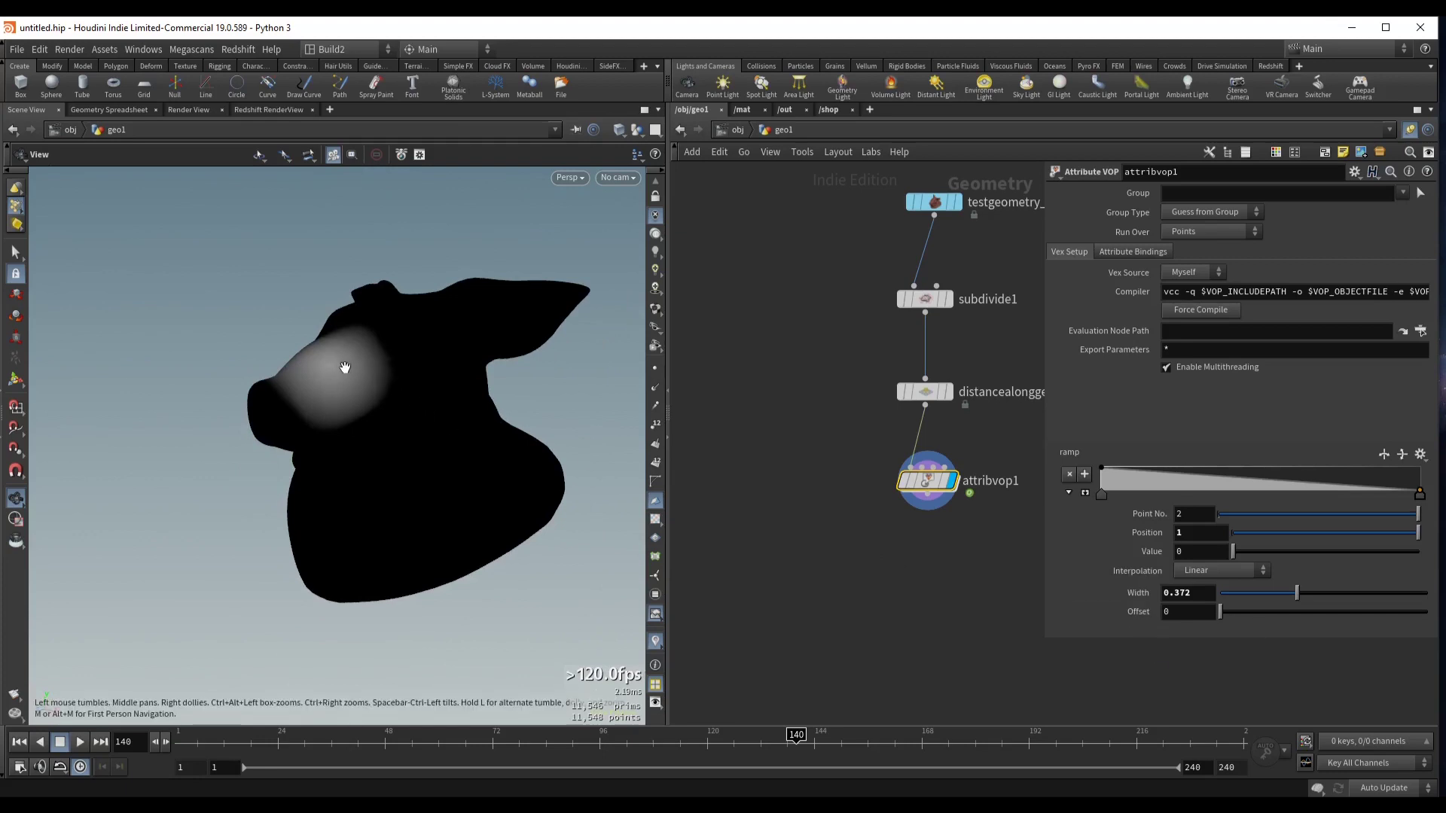
left_click_drag(444, 378, 399, 418)
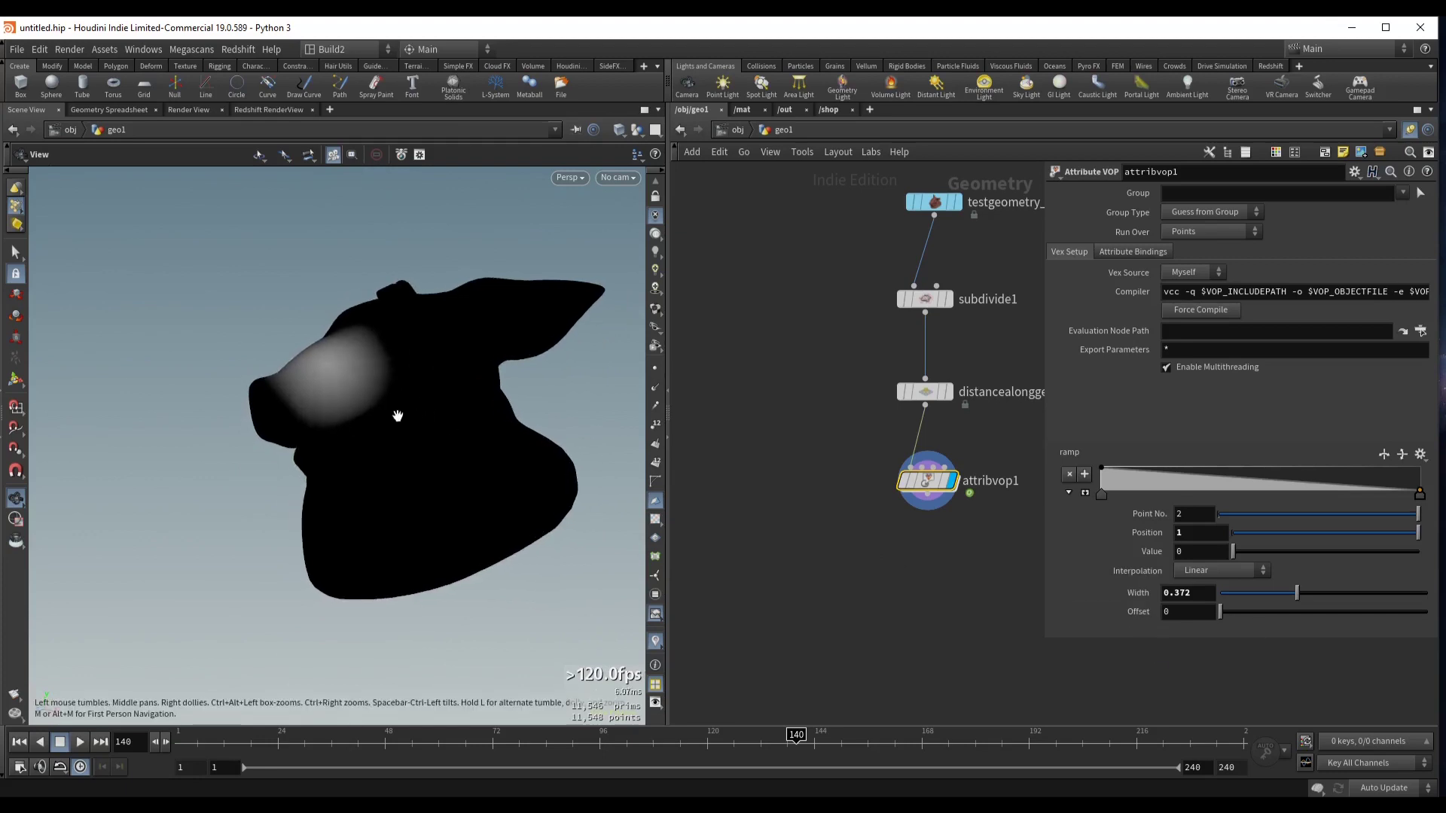
middle_click_drag(1131, 611, 1234, 617)
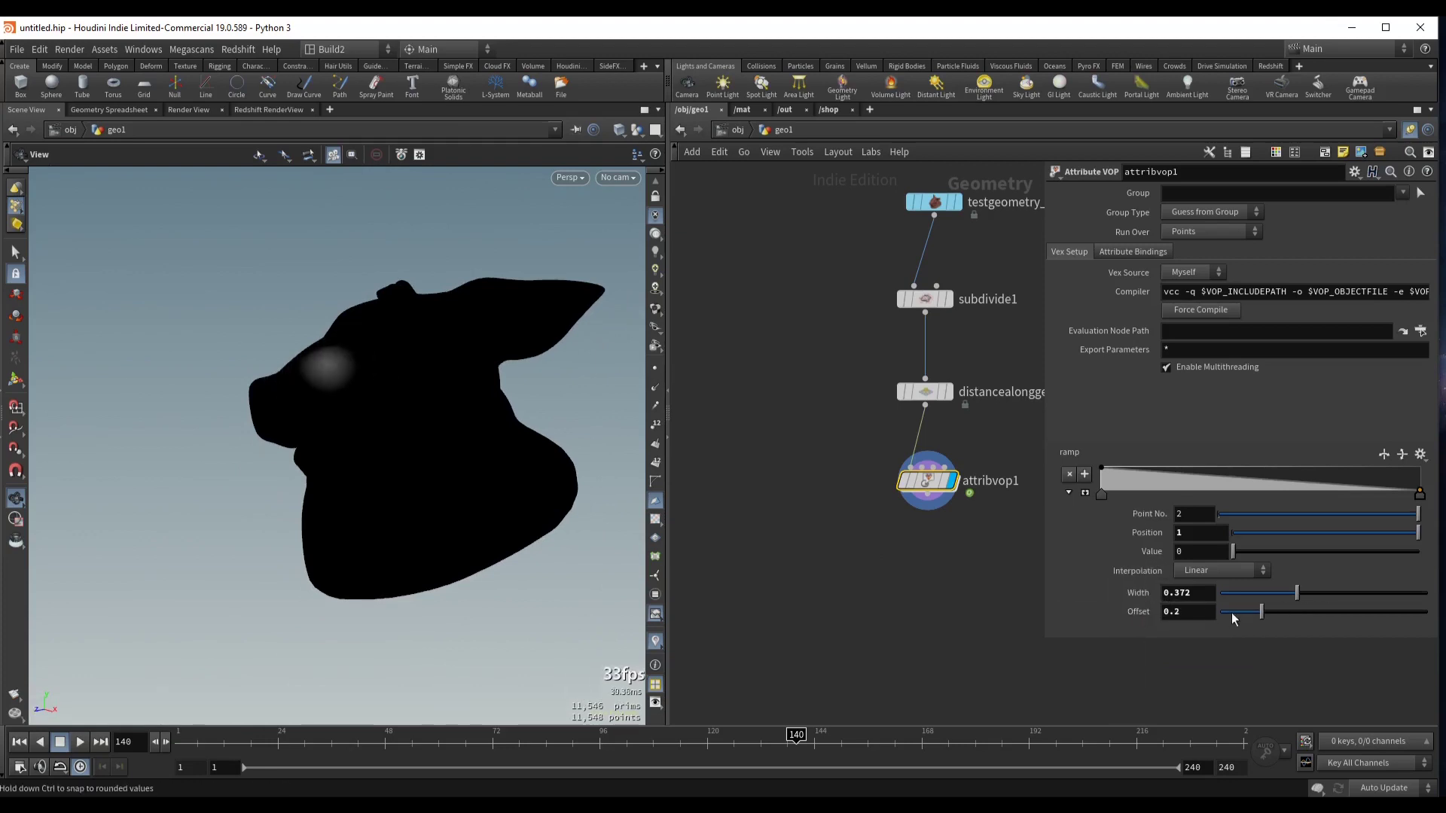
left_click_drag(1262, 613, 1289, 618)
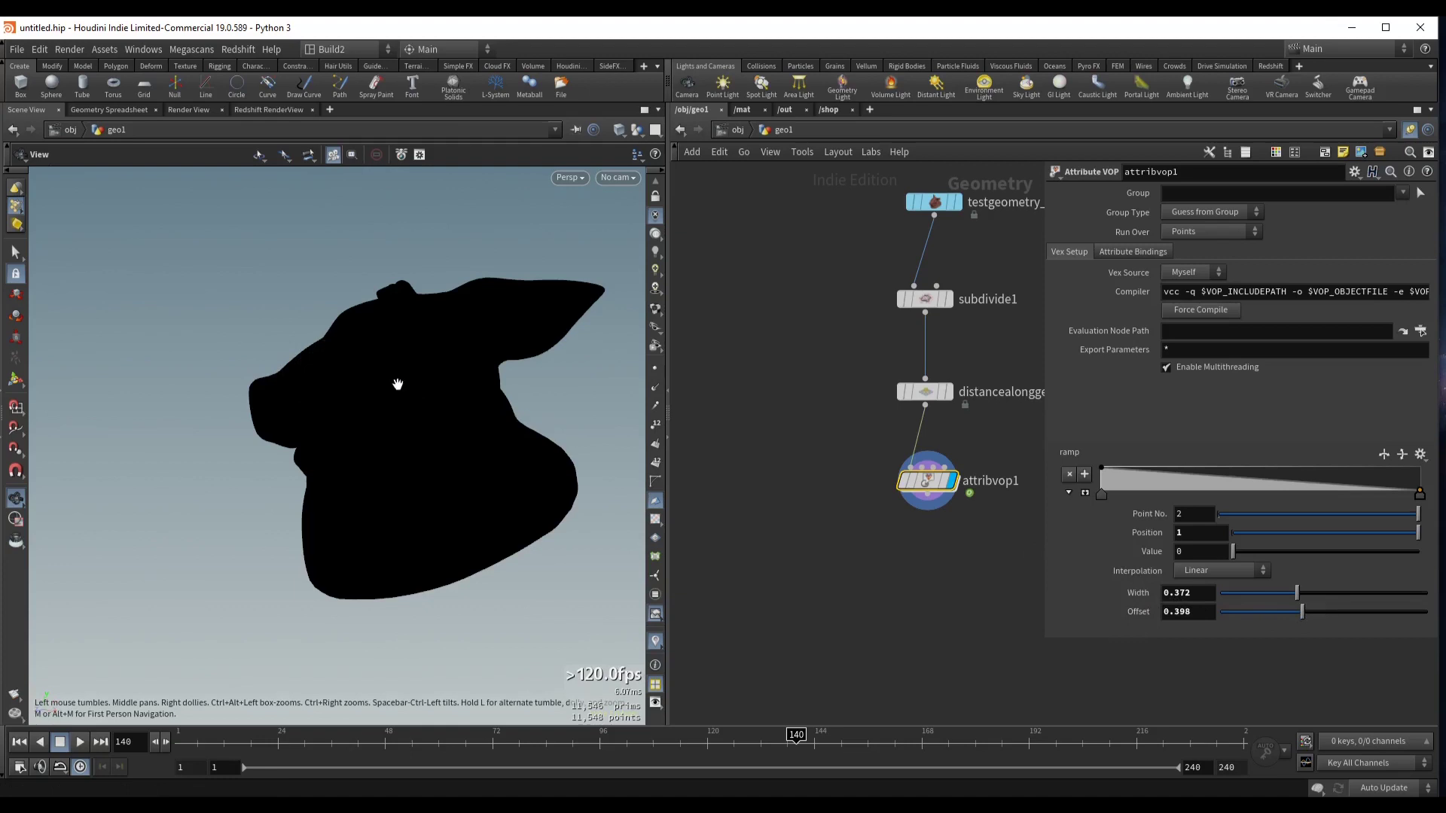
mouse_move(1139, 610)
middle_mouse_down()
mouse_move(1108, 595)
mouse_move(1128, 613)
mouse_move(1084, 616)
mouse_move(1143, 613)
mouse_move(1092, 607)
middle_mouse_up()
left_click_drag(349, 410, 451, 415)
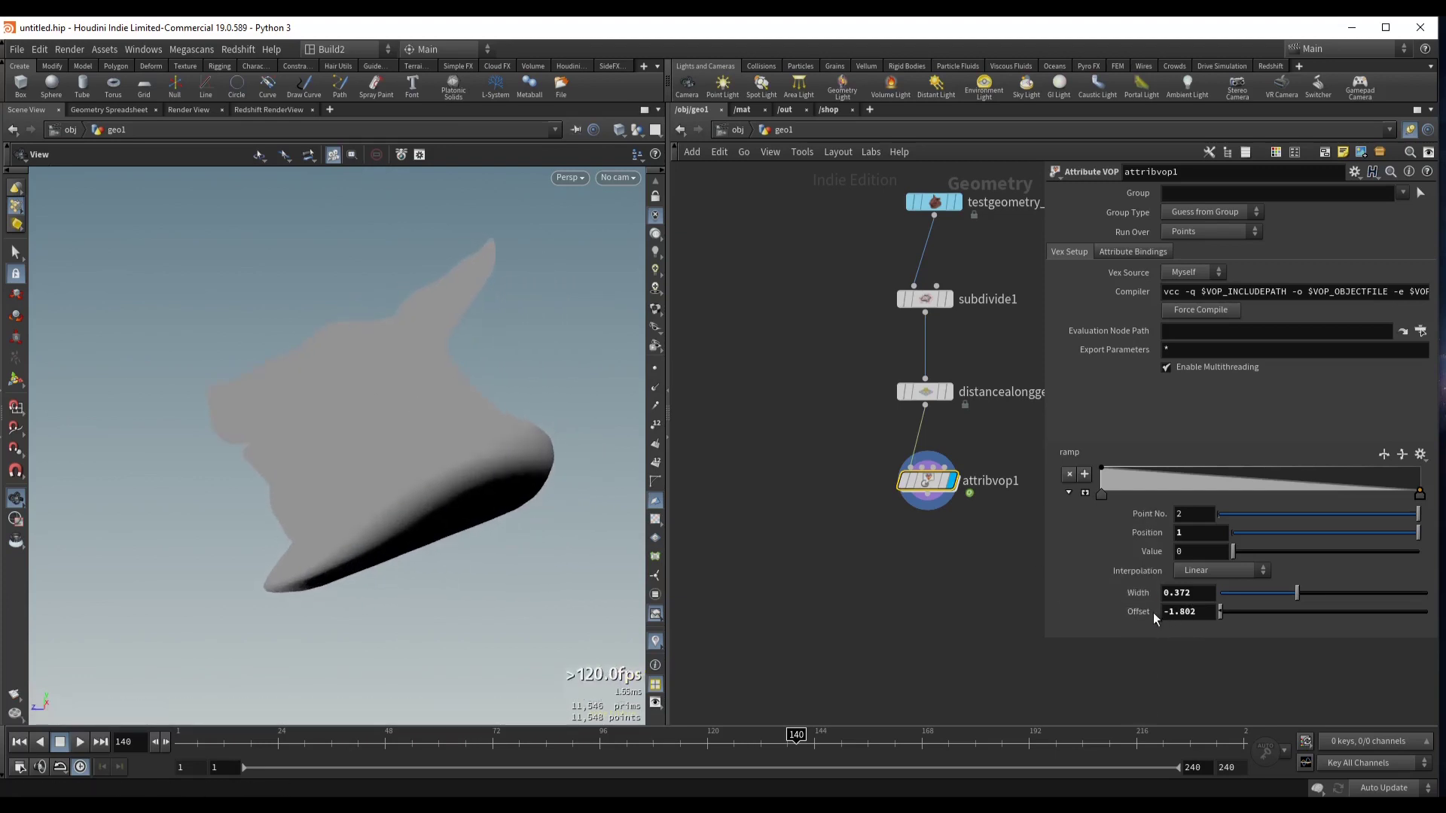
middle_click_drag(1141, 611, 1257, 610)
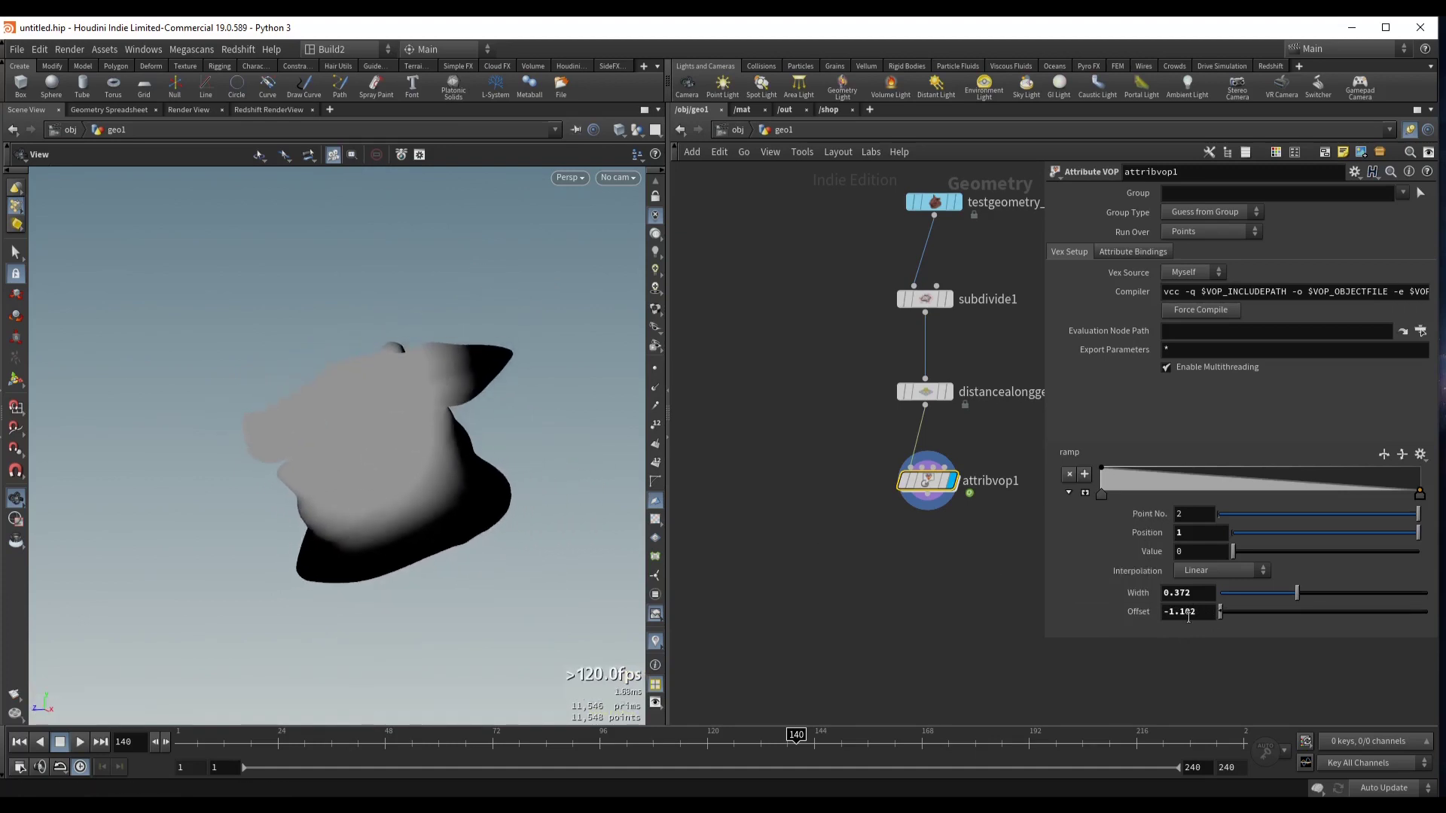
middle_click_drag(1138, 612, 1295, 641)
mouse_move(1297, 593)
left_mouse_down()
mouse_move(1277, 594)
mouse_move(1327, 598)
left_mouse_up()
- Expand the ramp graph and key Offset from 0.508 down to -2.992 at frame 121
left_click(1084, 494)
left_click_drag(381, 355, 407, 376)
scroll(1147, 554, "down", 2)
scroll(1148, 554, "down", 3)
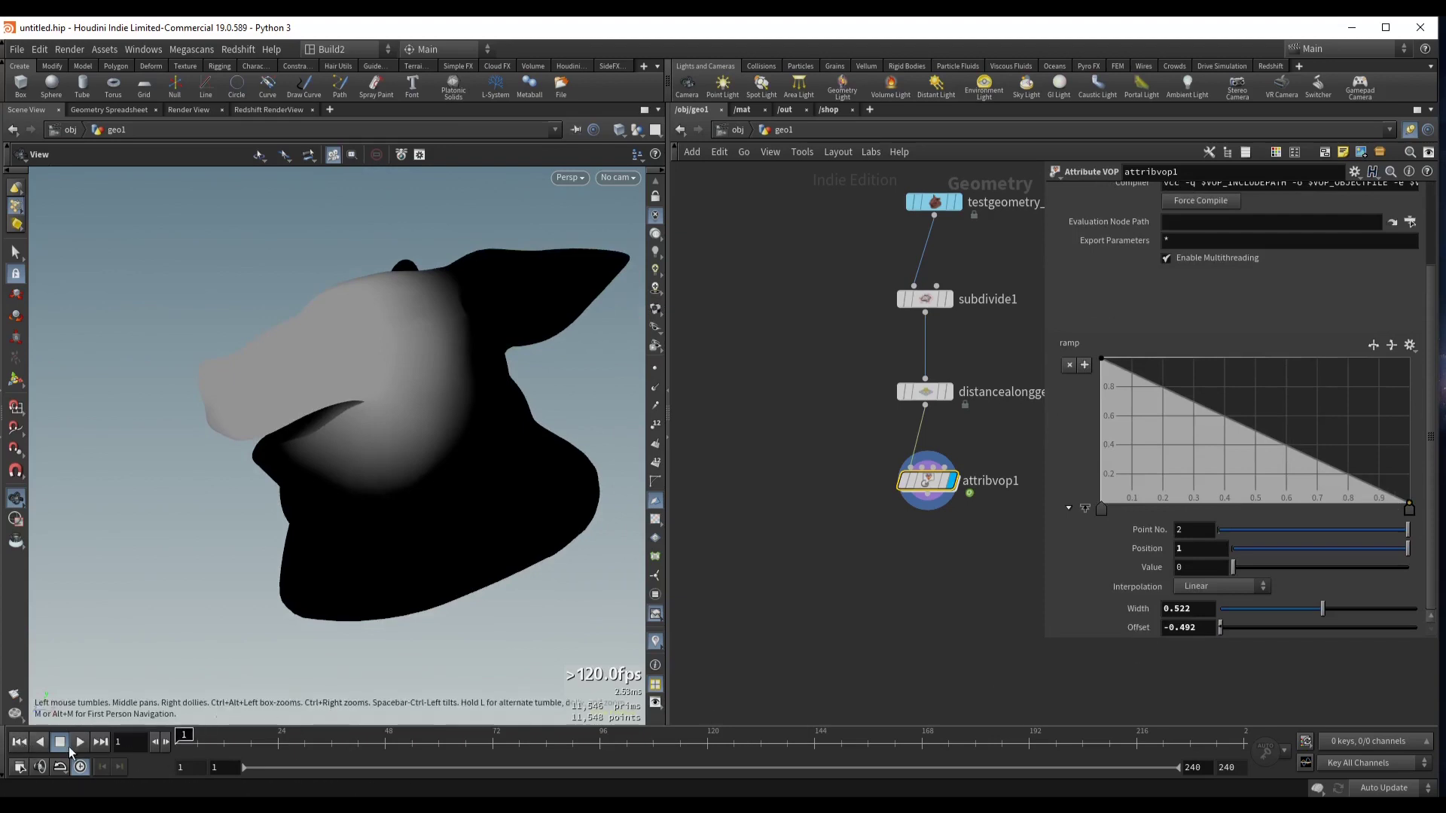
left_click_drag(332, 544, 354, 541)
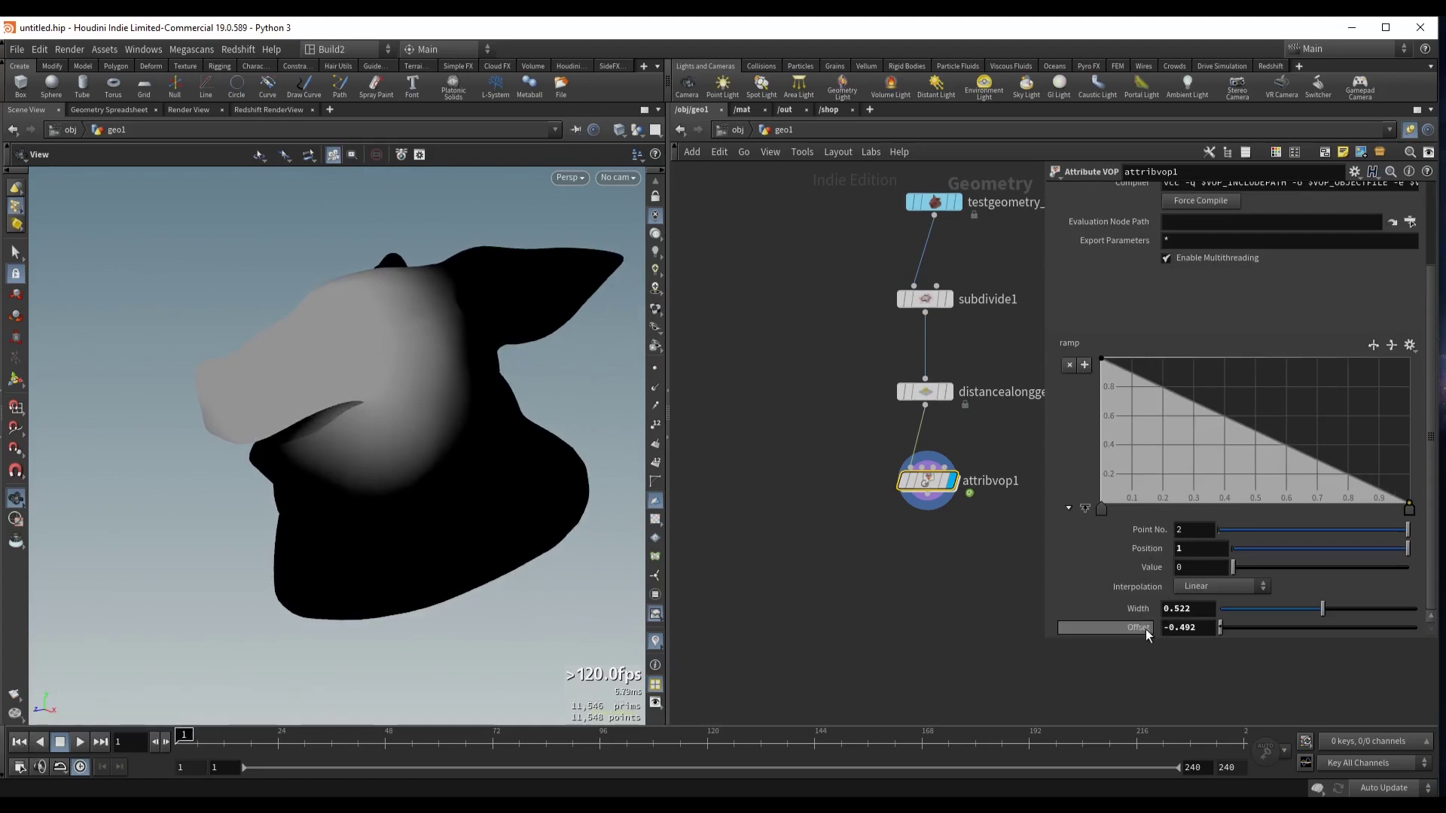
middle_click_drag(1140, 631, 1138, 636)
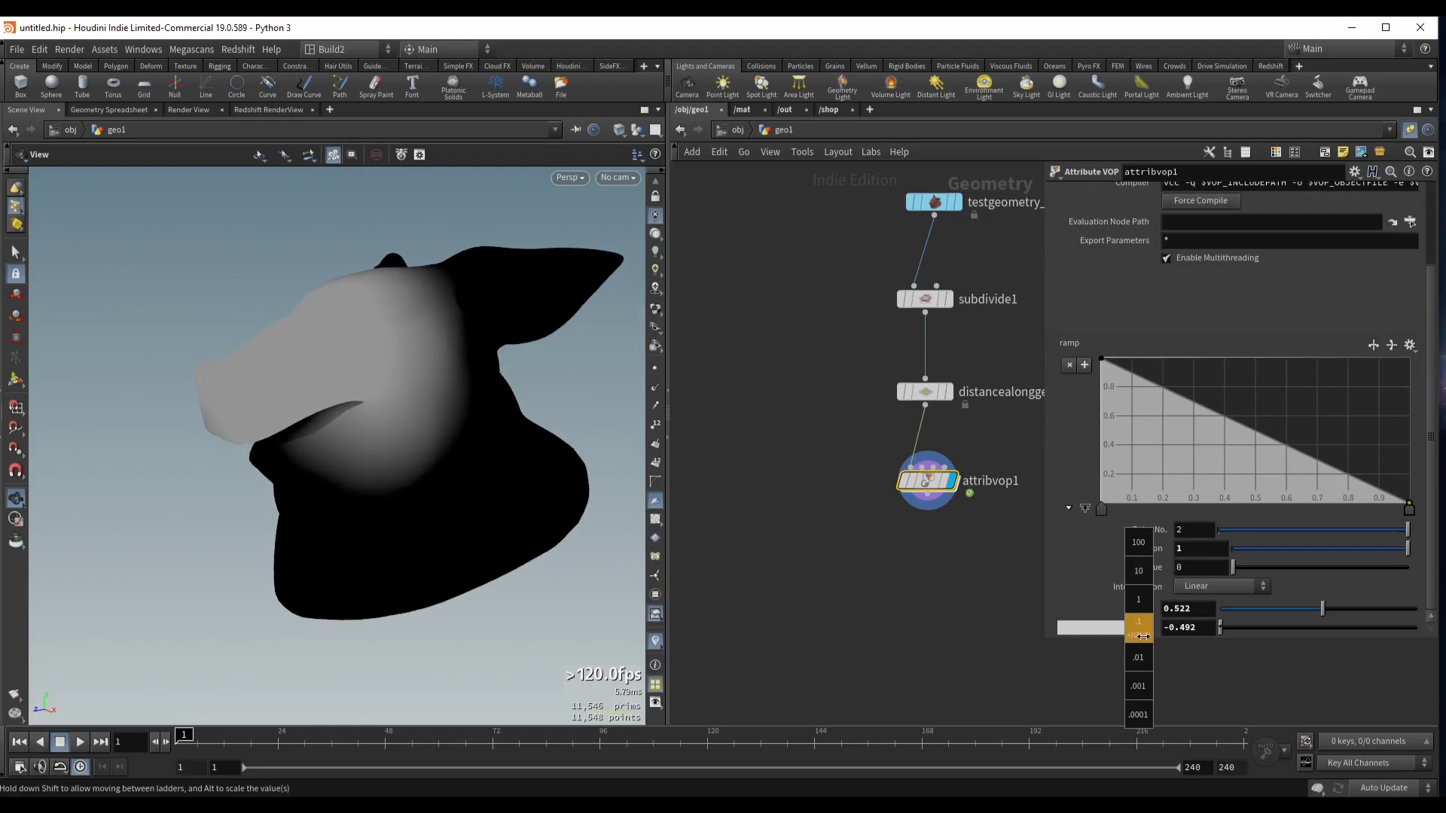
middle_click_drag(1160, 638, 1225, 633)
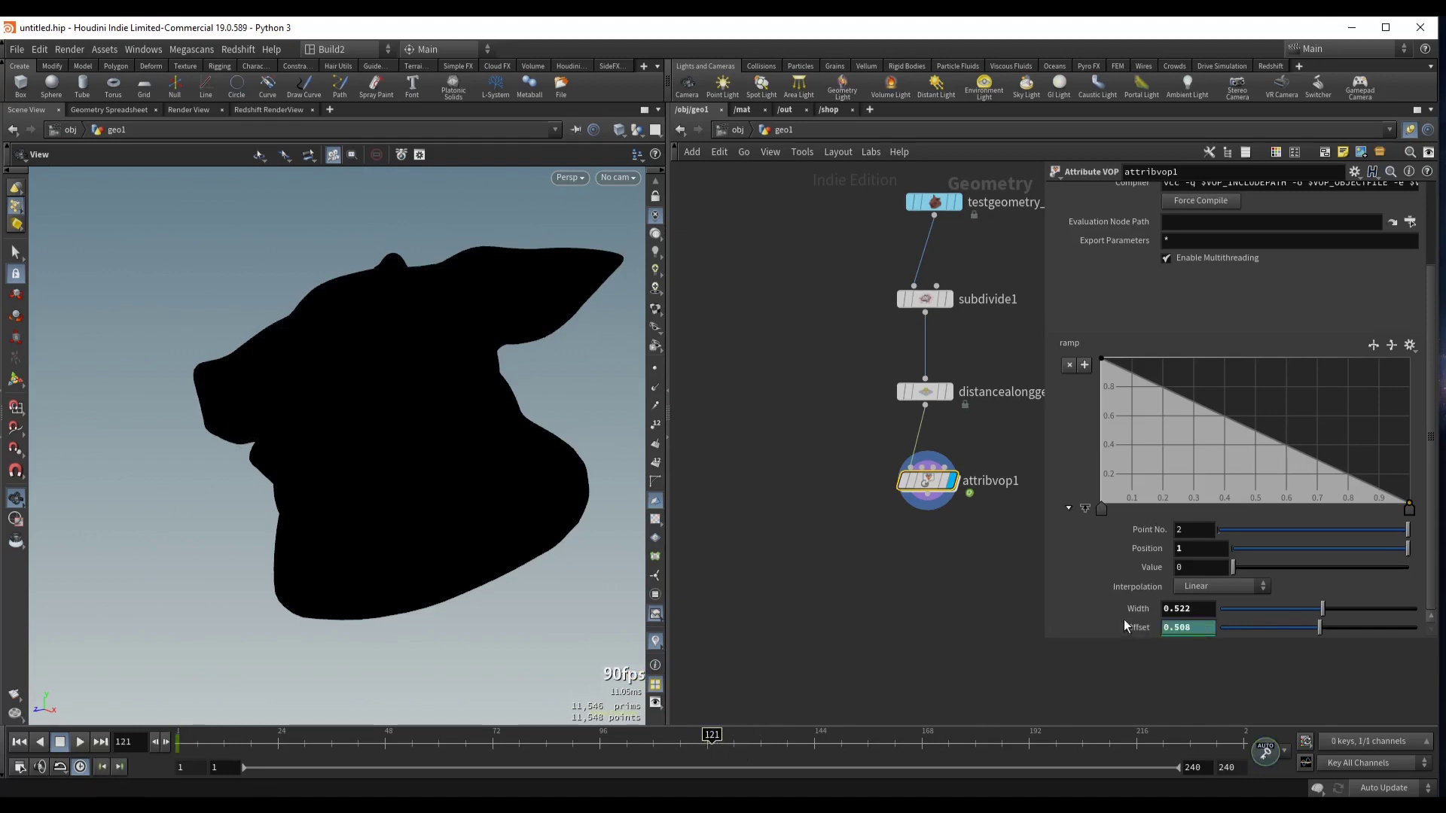
middle_click_drag(1123, 619, 1102, 603)
left_click_drag(226, 407, 410, 454)
mouse_move(1141, 635)
middle_mouse_down()
mouse_move(1131, 608)
mouse_move(1115, 626)
mouse_move(1036, 614)
middle_mouse_up()
middle_click_drag(1137, 637, 1145, 636)
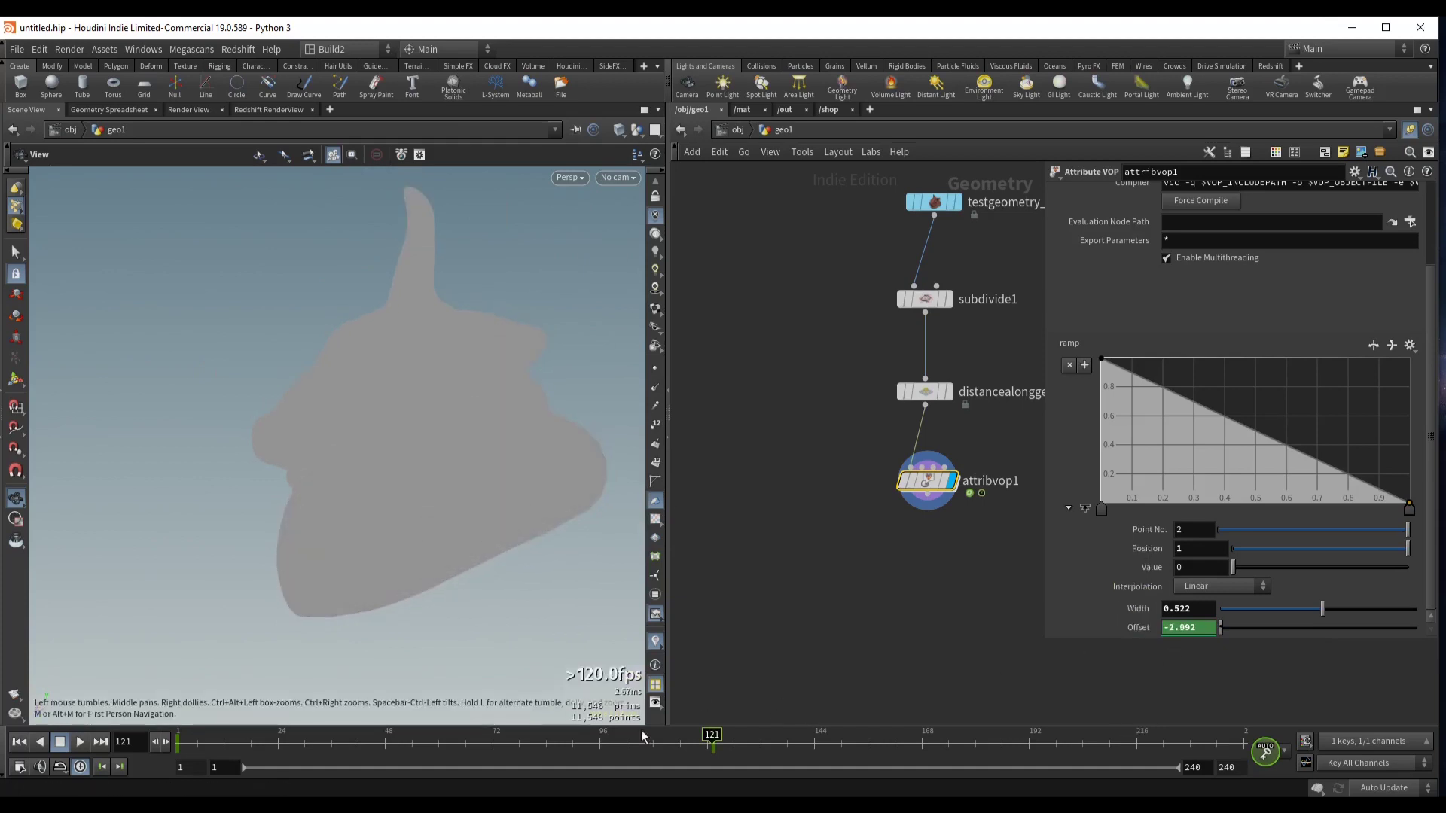
- Make the Offset curve segment between its two keys linear in the Animation Editor
left_click(1203, 629, "shift")
left_click_drag(1033, 400, 983, 226)
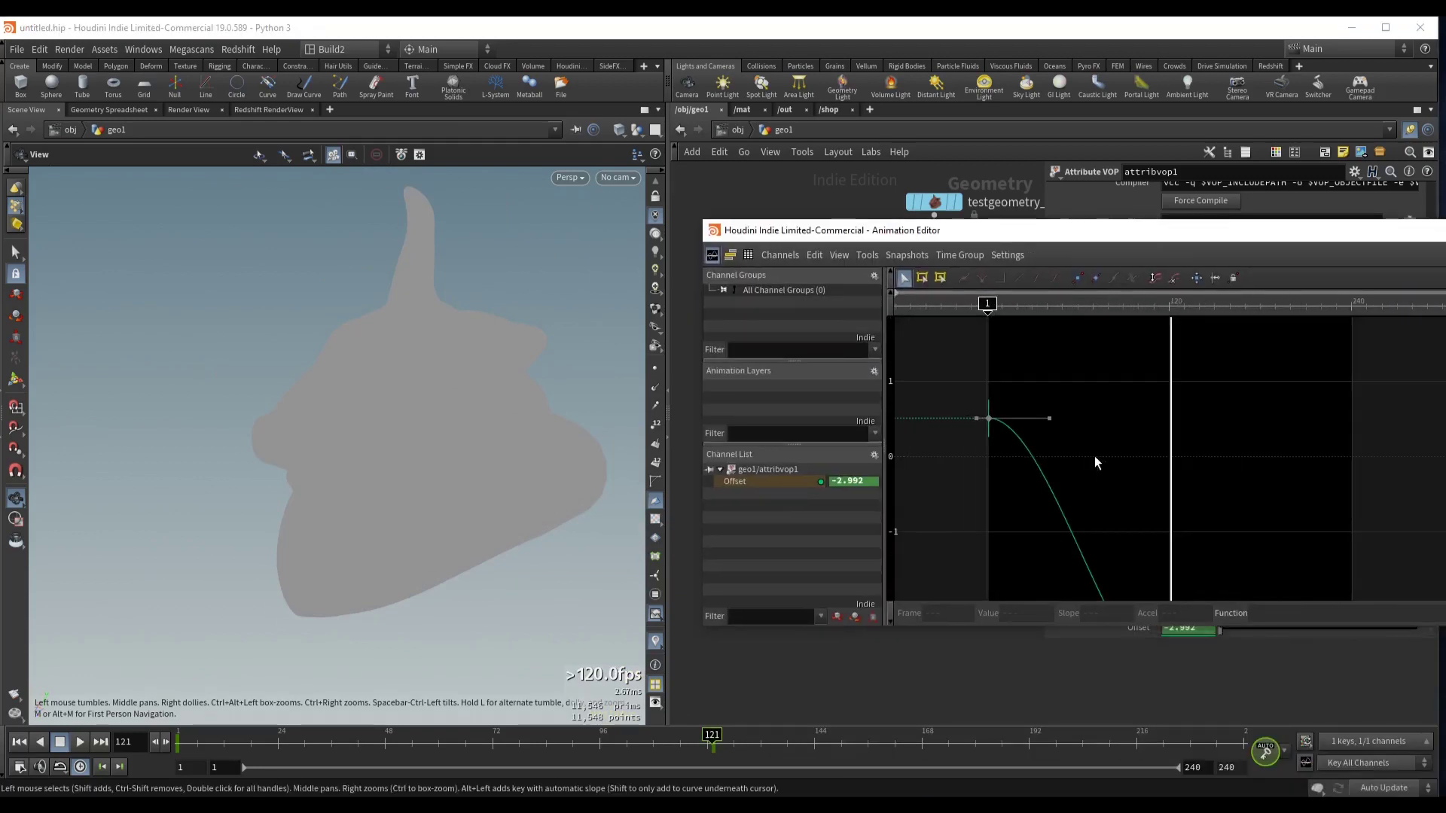
key("h")
left_click(1039, 426)
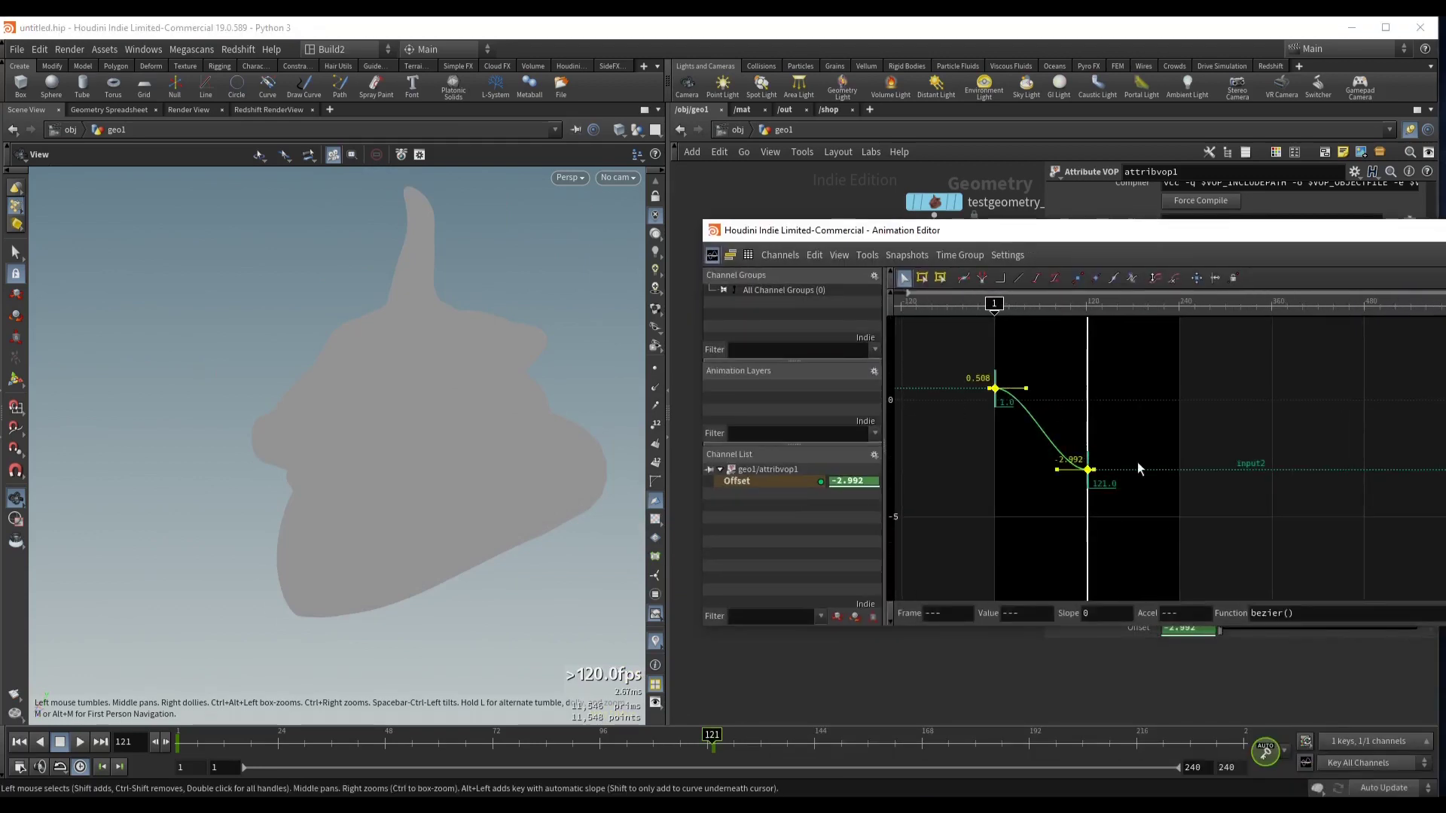
left_click(1028, 277)
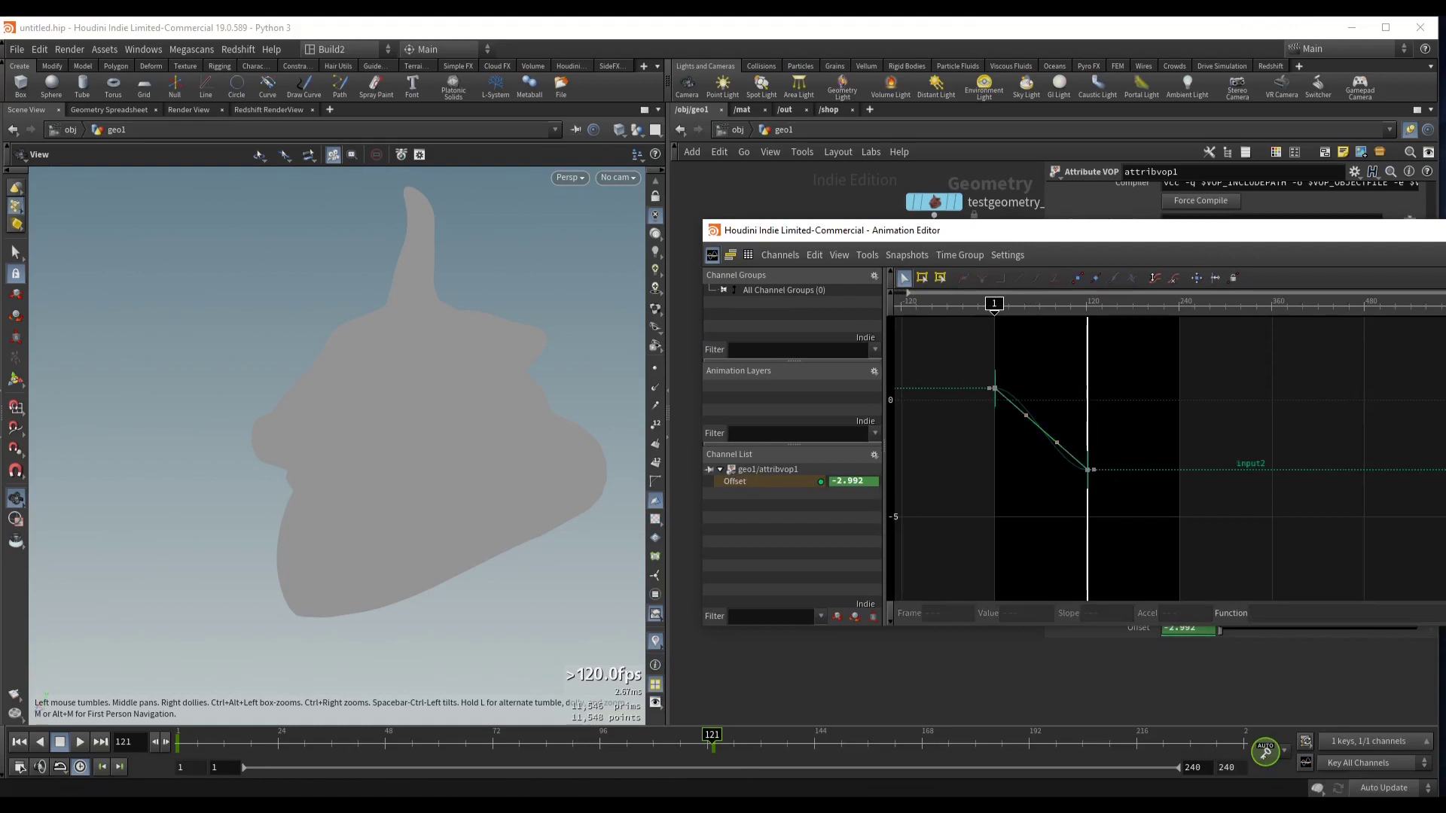
- Scrub the timeline through frames 53, 8 and 34, then enter attribvop1
left_click_drag(482, 452, 419, 410)
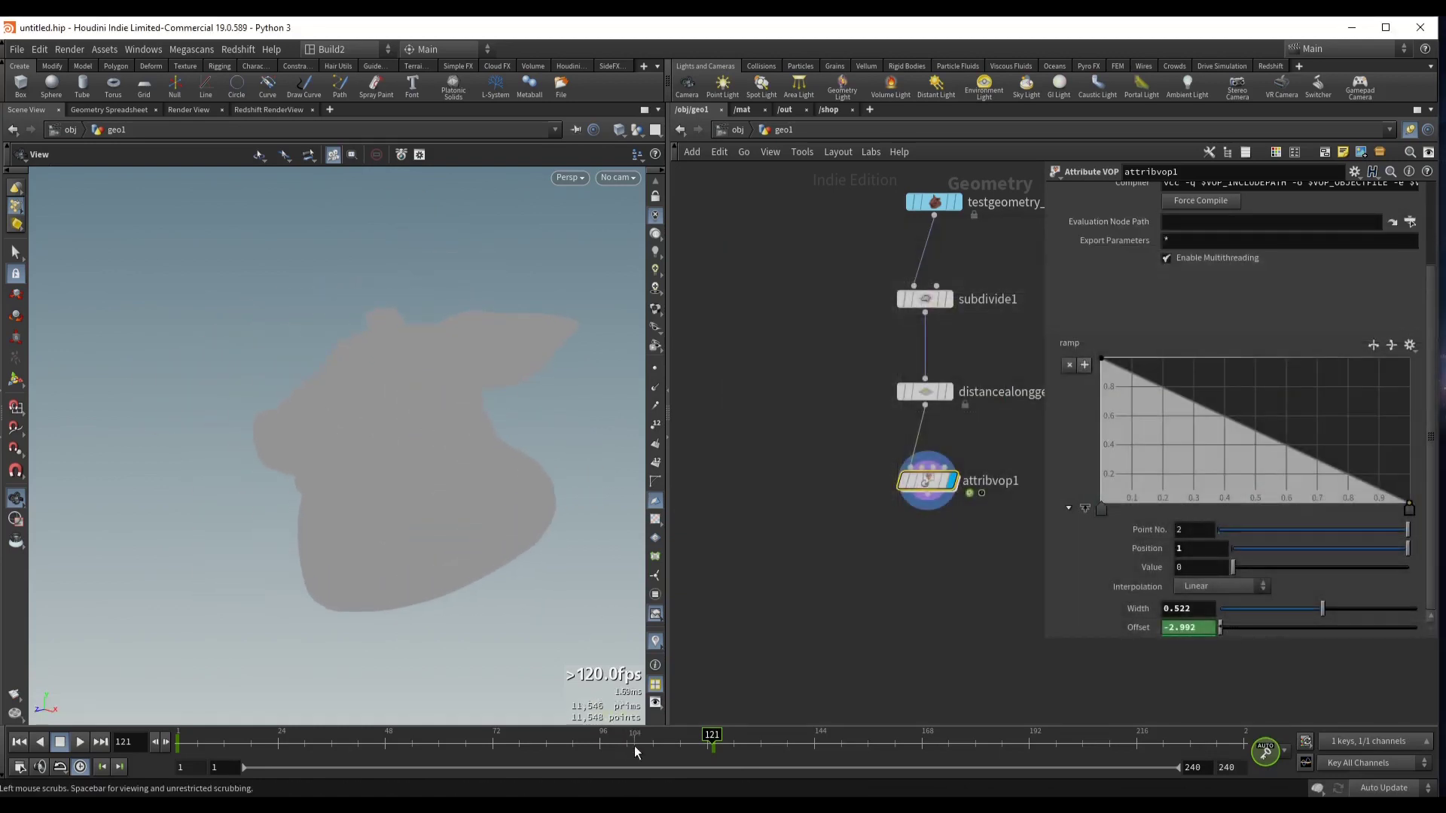
mouse_move(635, 751)
left_mouse_down()
mouse_move(239, 751)
mouse_move(417, 751)
left_mouse_up()
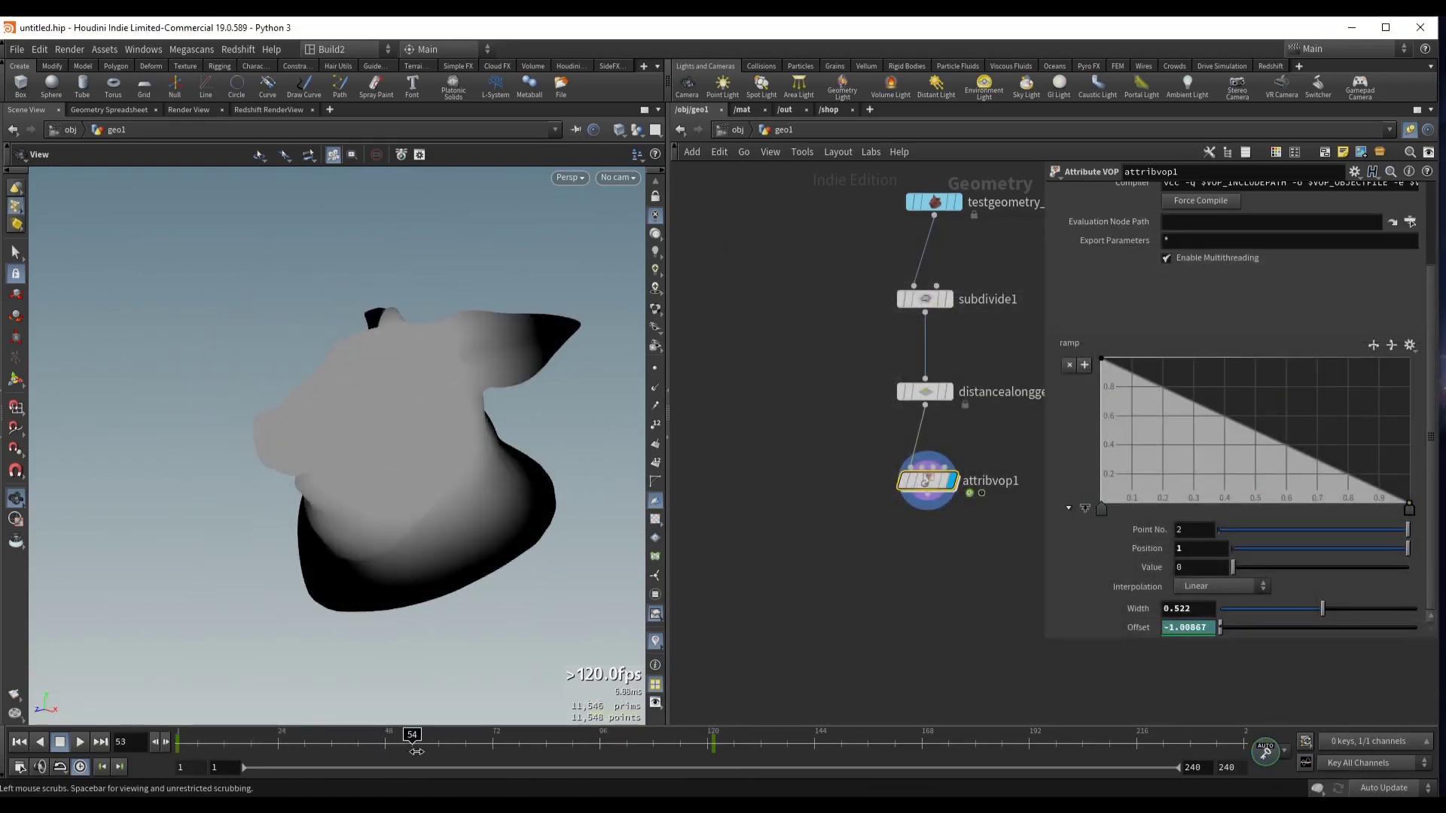
left_click_drag(404, 467, 421, 452)
mouse_move(416, 751)
left_mouse_down()
mouse_move(236, 745)
mouse_move(550, 745)
mouse_move(323, 745)
left_mouse_up()
mouse_move(410, 445)
left_mouse_down()
mouse_move(388, 432)
mouse_move(422, 407)
mouse_move(368, 407)
mouse_move(355, 423)
mouse_move(399, 427)
left_mouse_up()
scroll(388, 431, "up", 2)
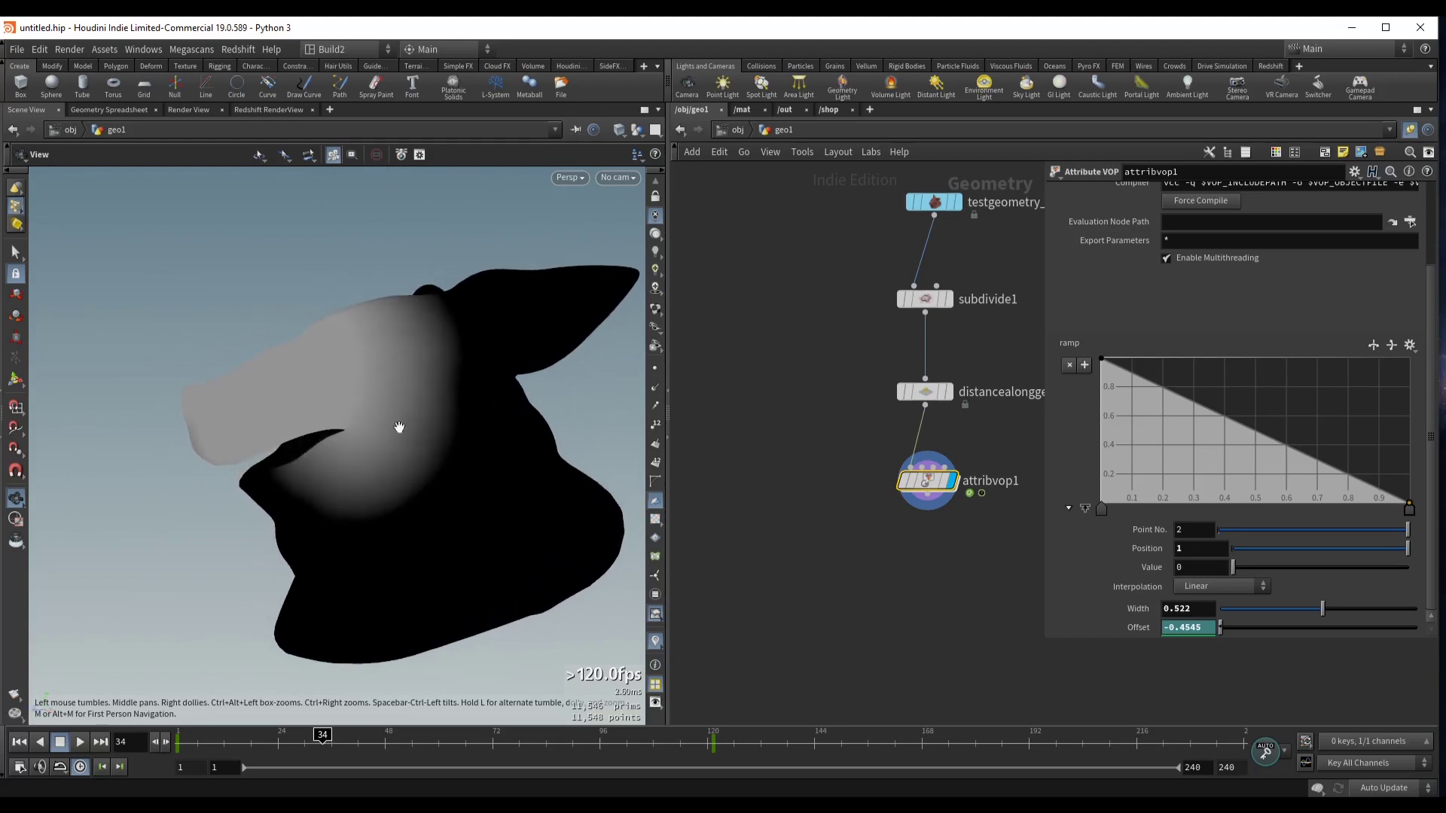
double_click(929, 481)
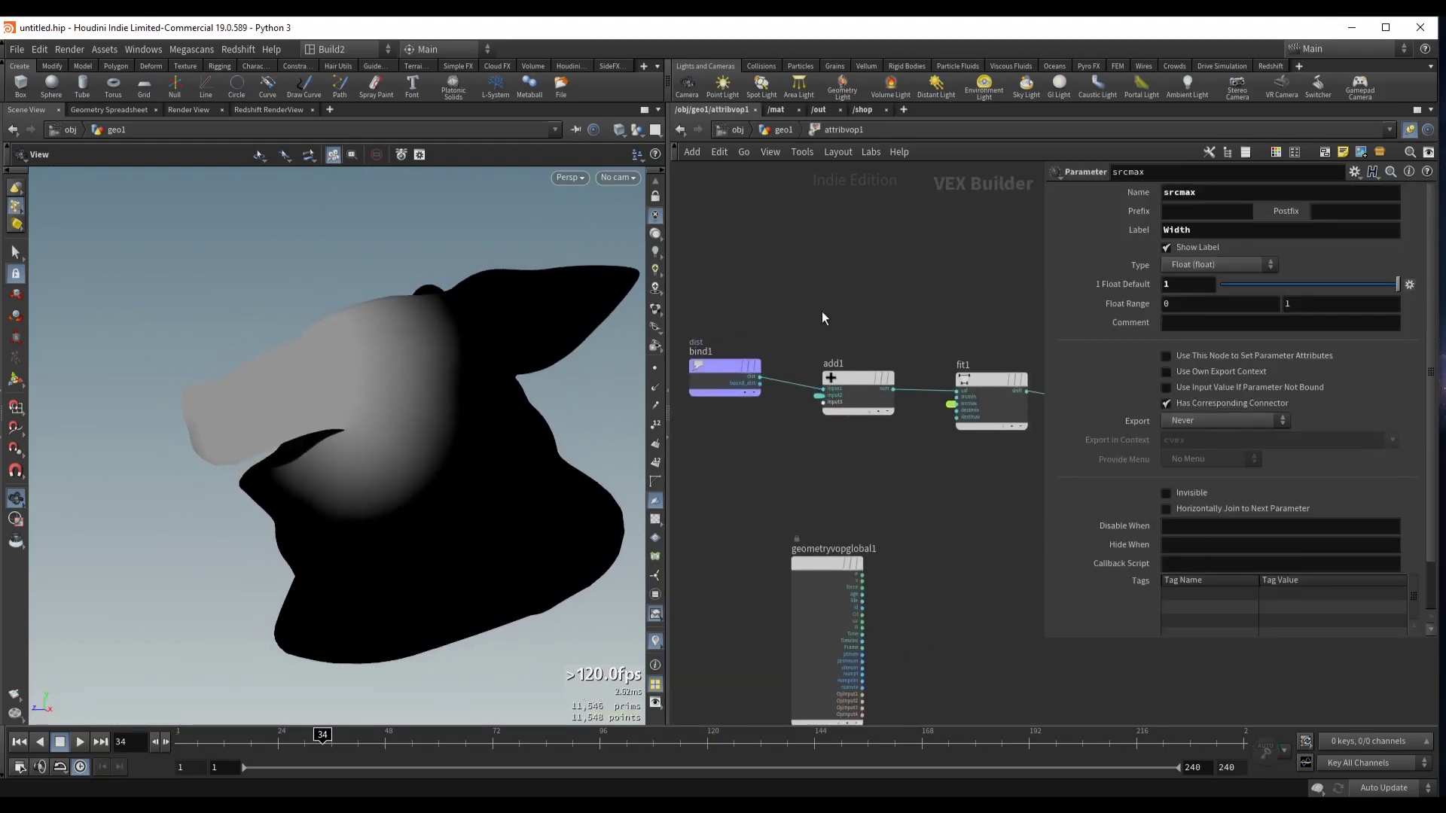
- Add a Turbulent Noise node inside attribvop1, fed from the global position P
left_click_drag(897, 452, 897, 451)
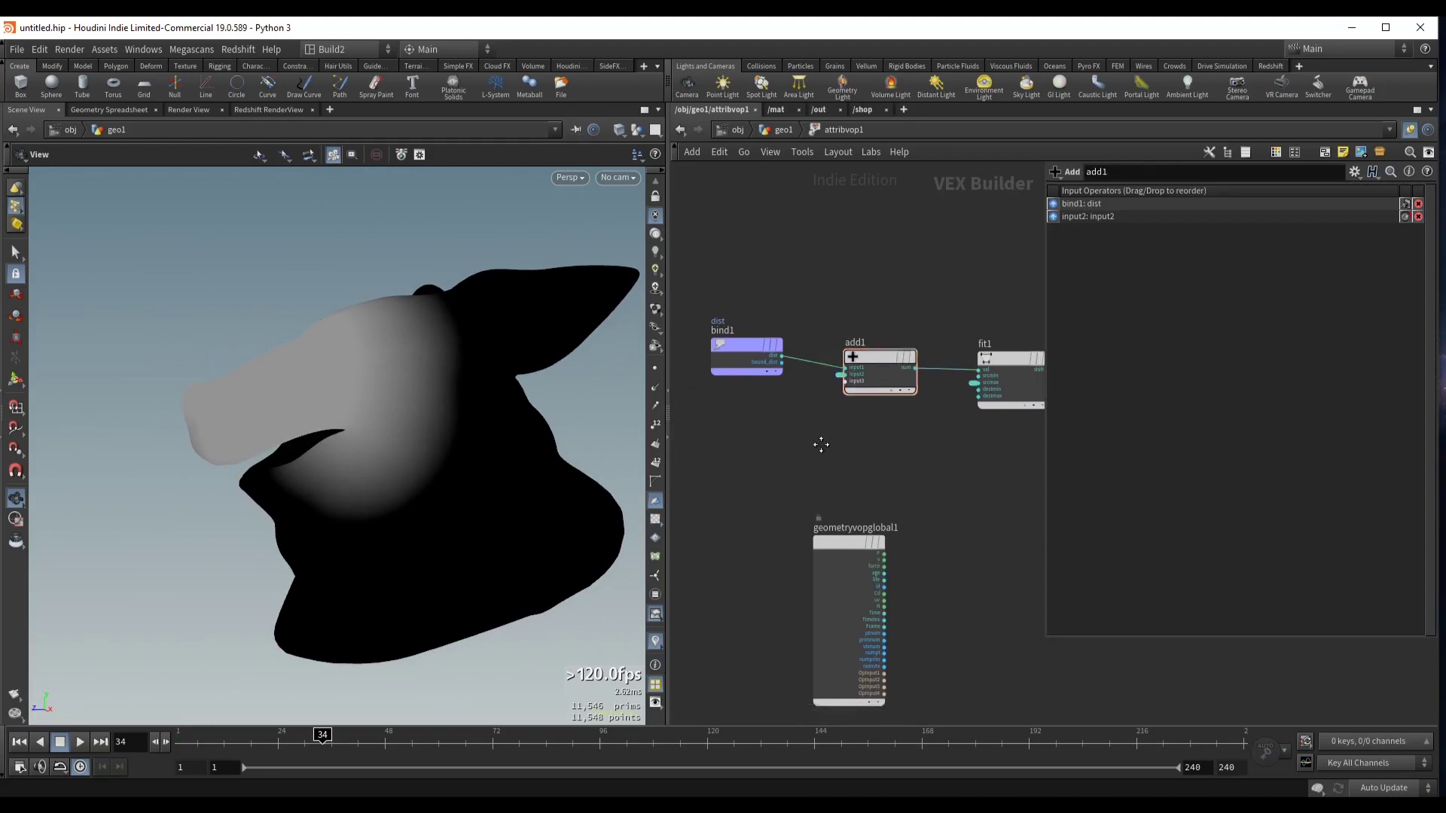
left_click_drag(318, 734, 403, 734)
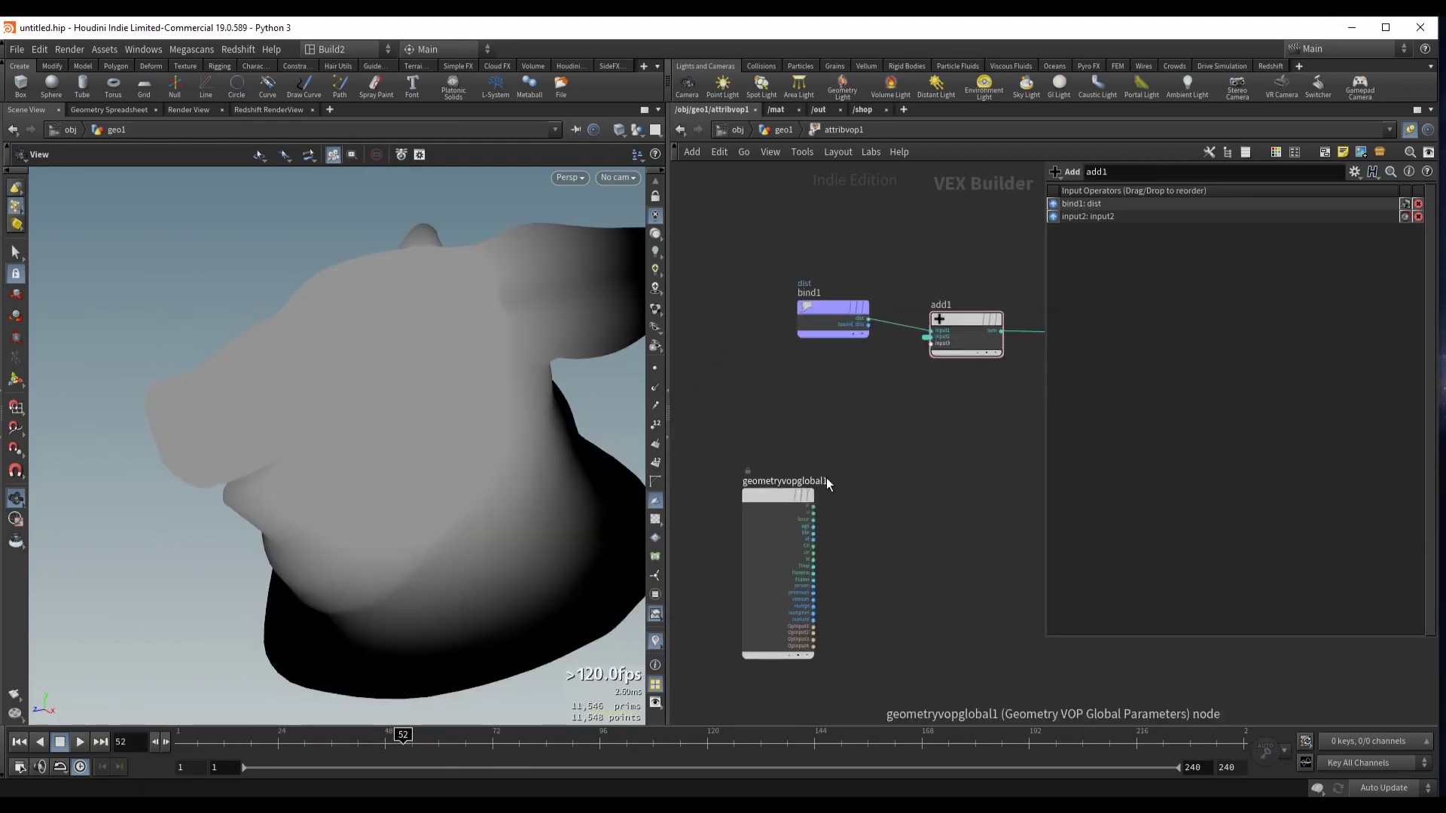
left_click_drag(420, 397, 493, 371)
scroll(816, 506, "up", 2)
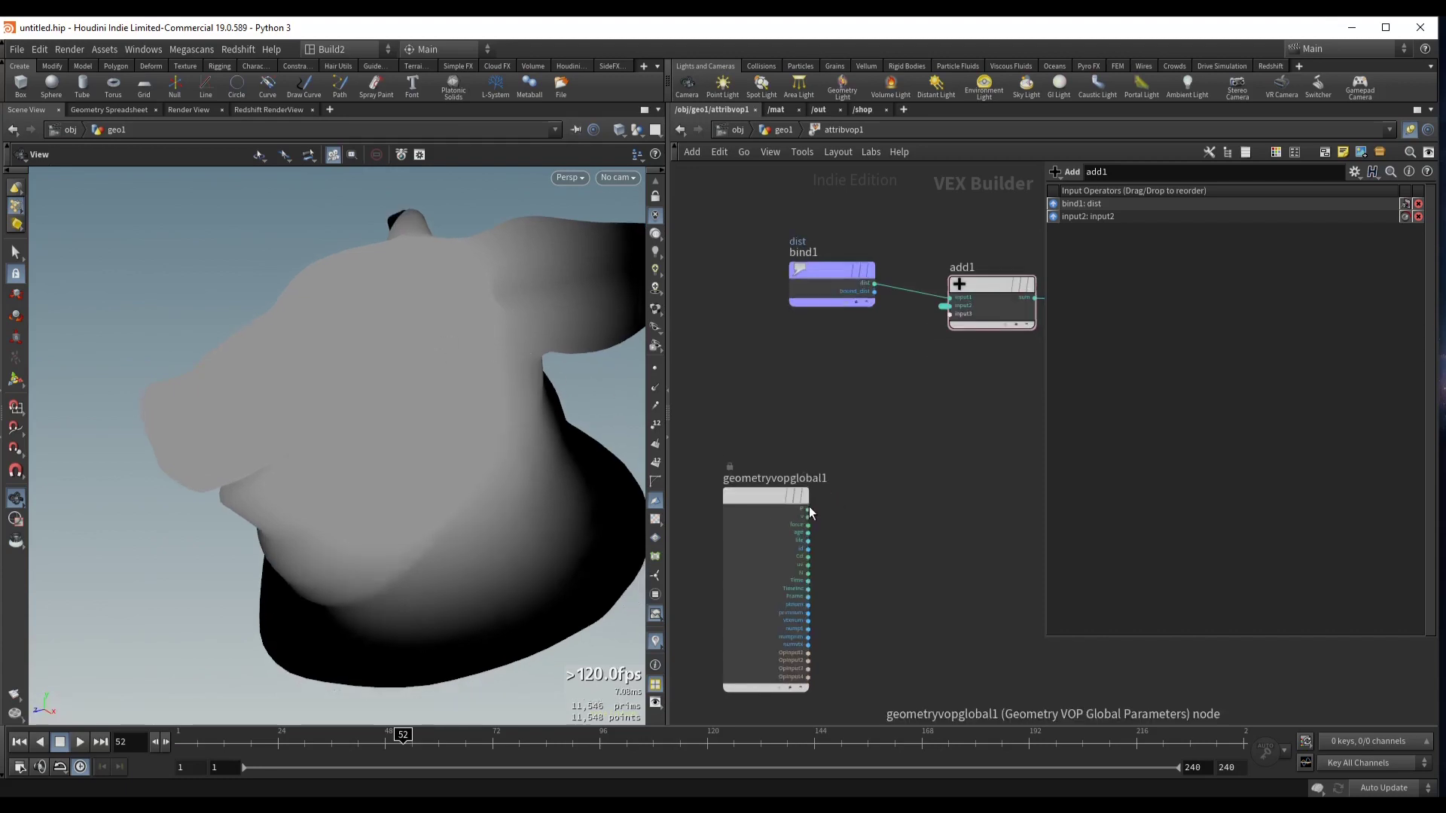
left_click(808, 509)
key("Tab")
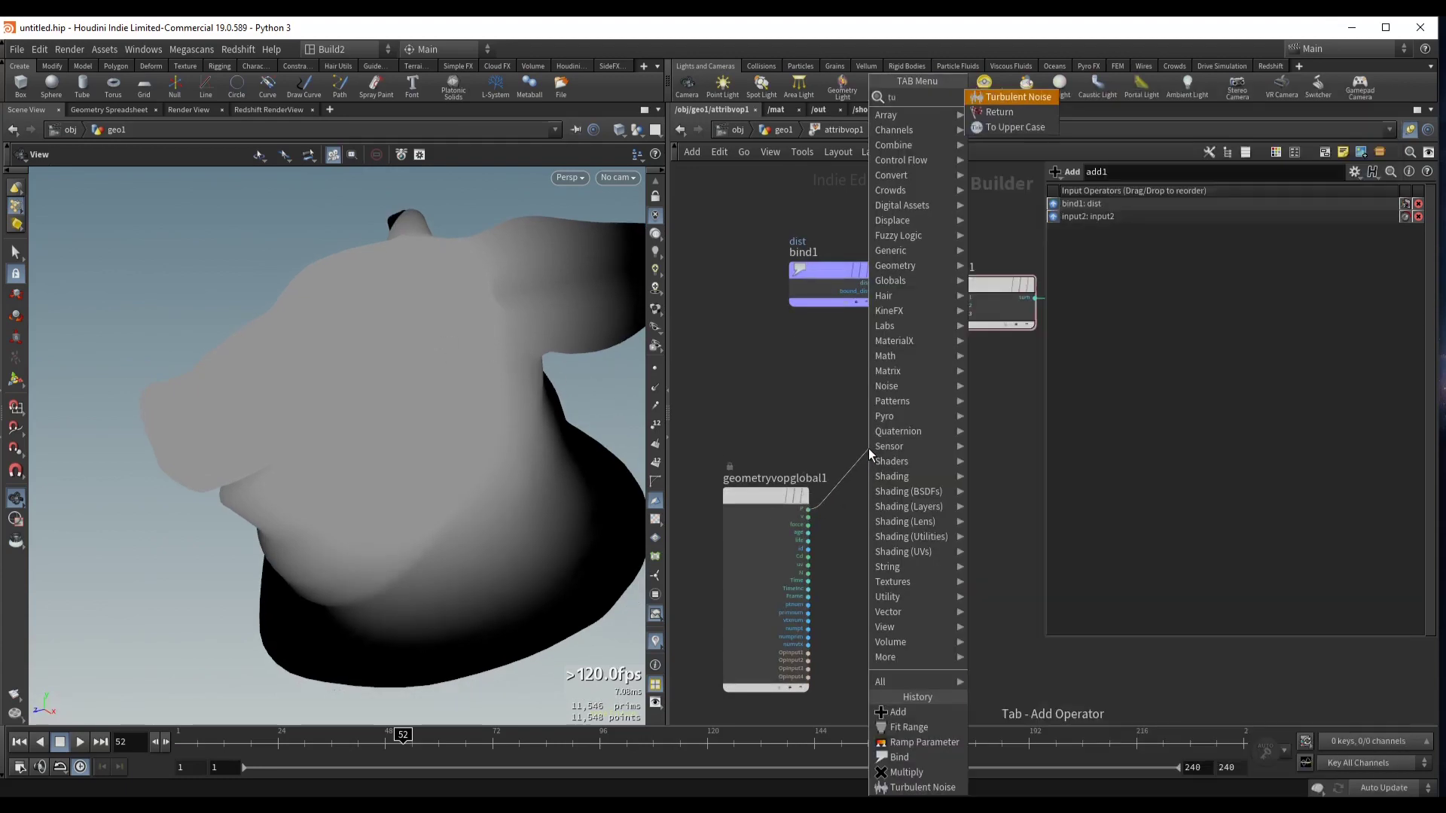
type("tu")
key("Return")
left_click(930, 452)
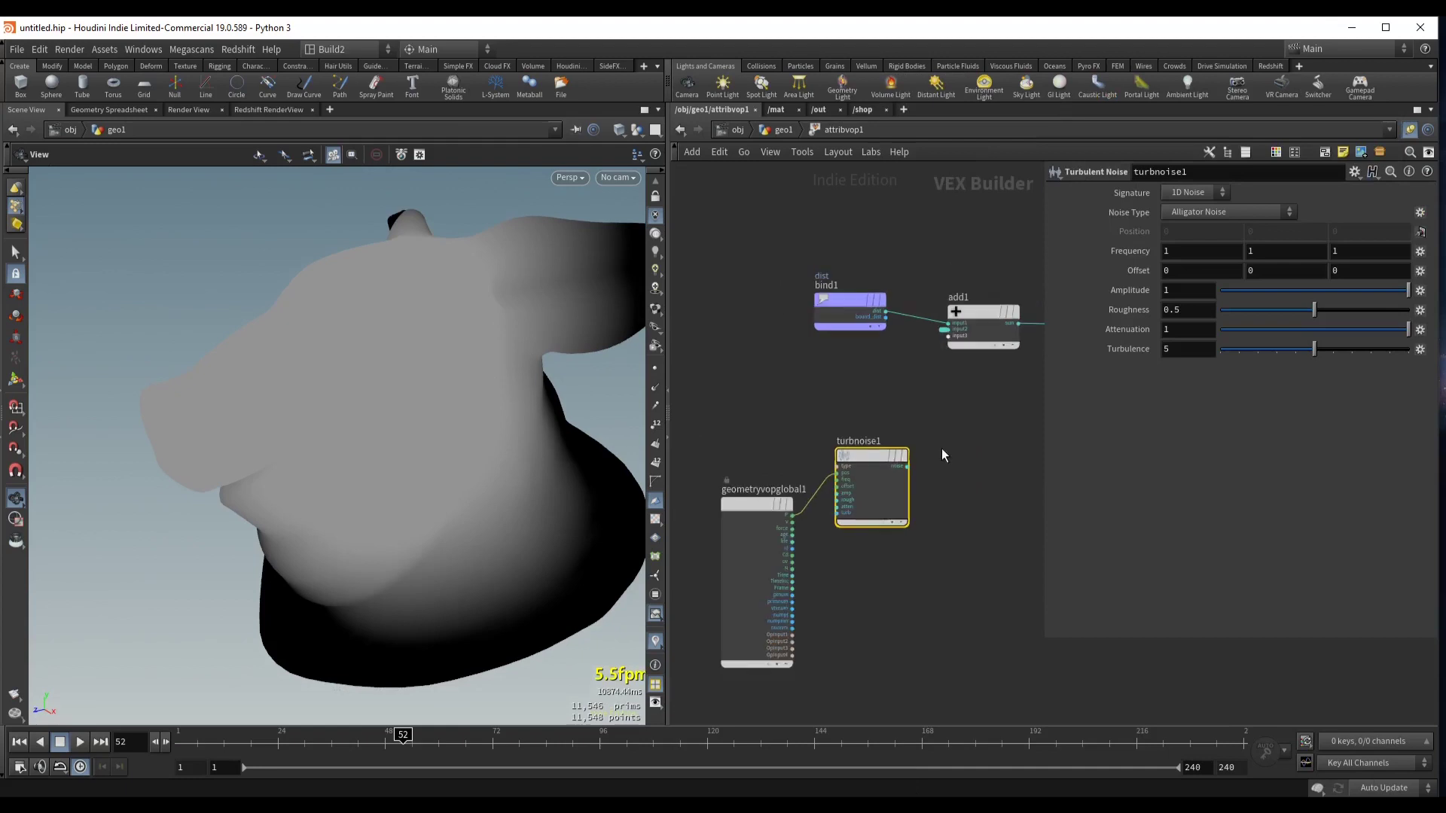
middle_click_drag(941, 455, 831, 455)
- Set the noise type to Simplex and wire the noise into add1's third input
left_click(1219, 214)
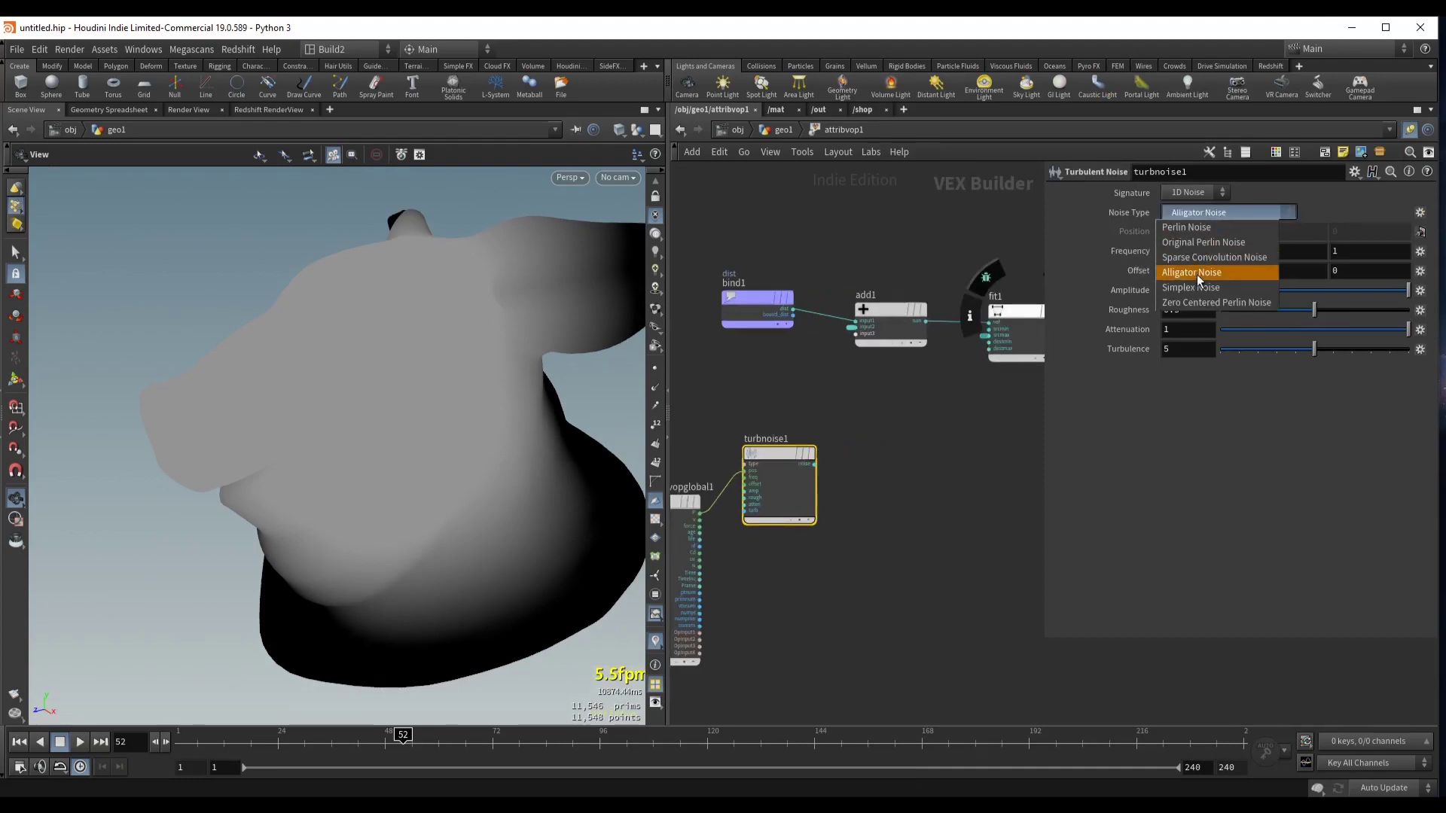
left_click(1196, 274)
scroll(830, 439, "up", 2)
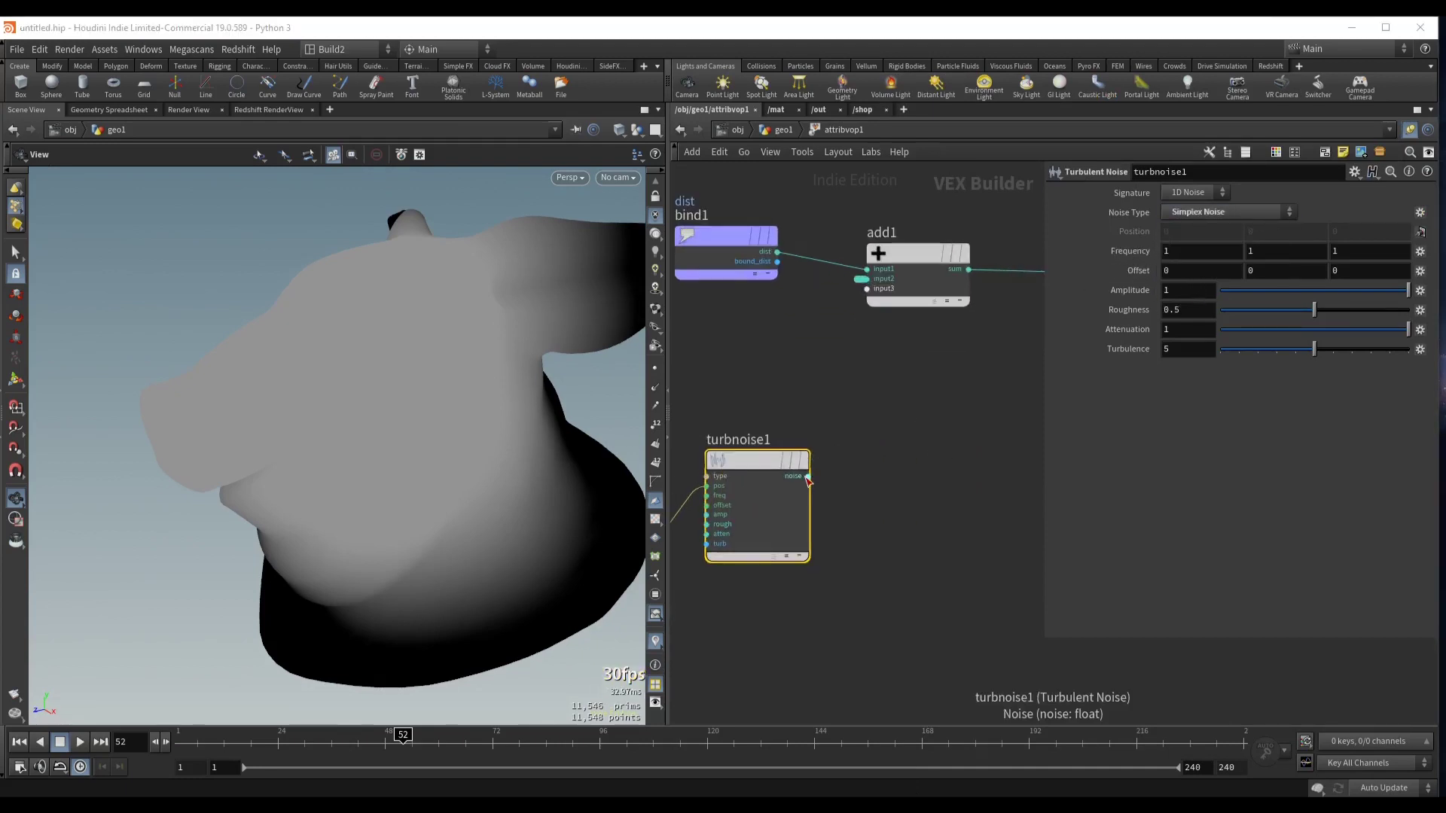
middle_click_drag(838, 410, 884, 525)
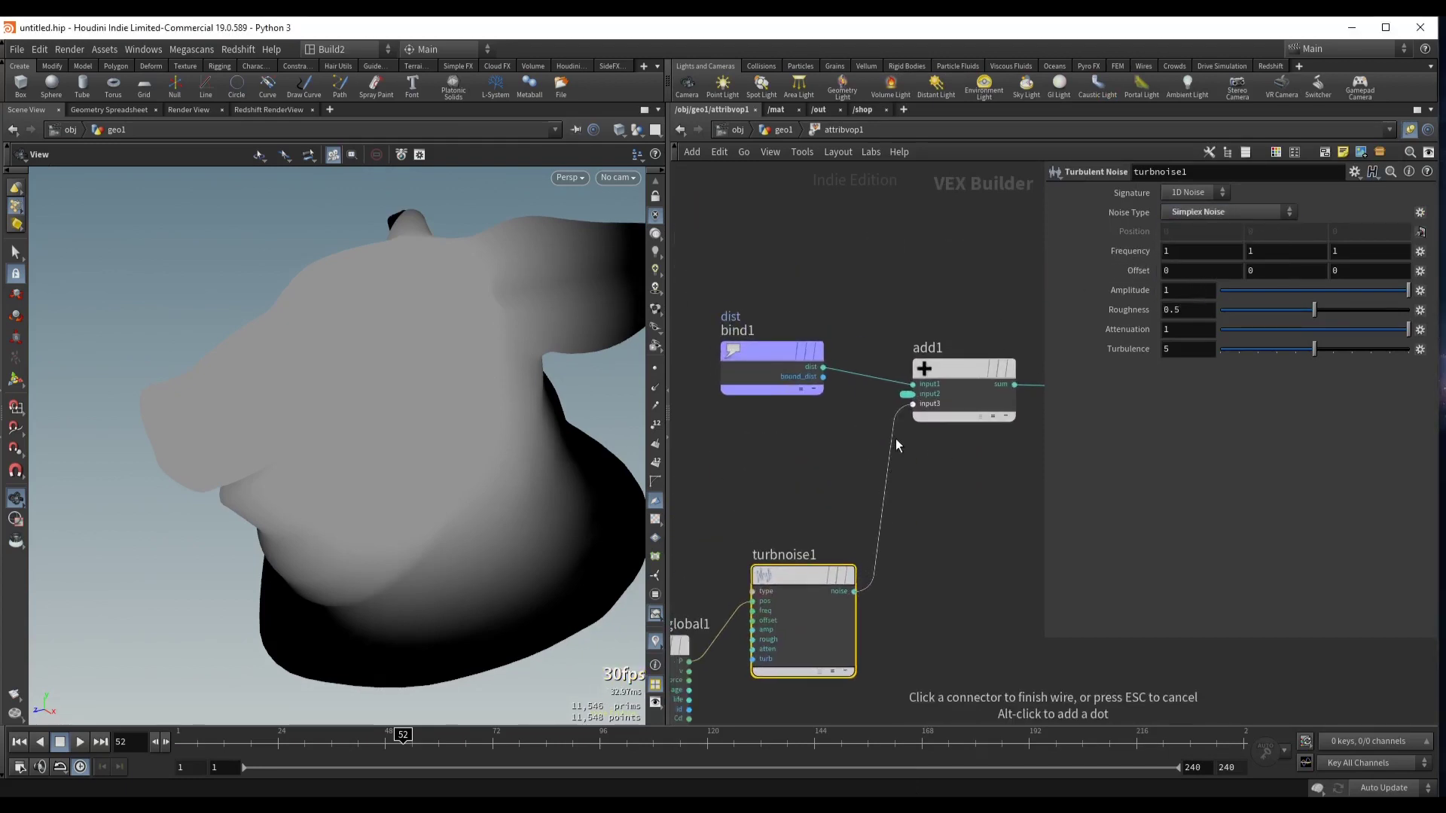
left_click(913, 405)
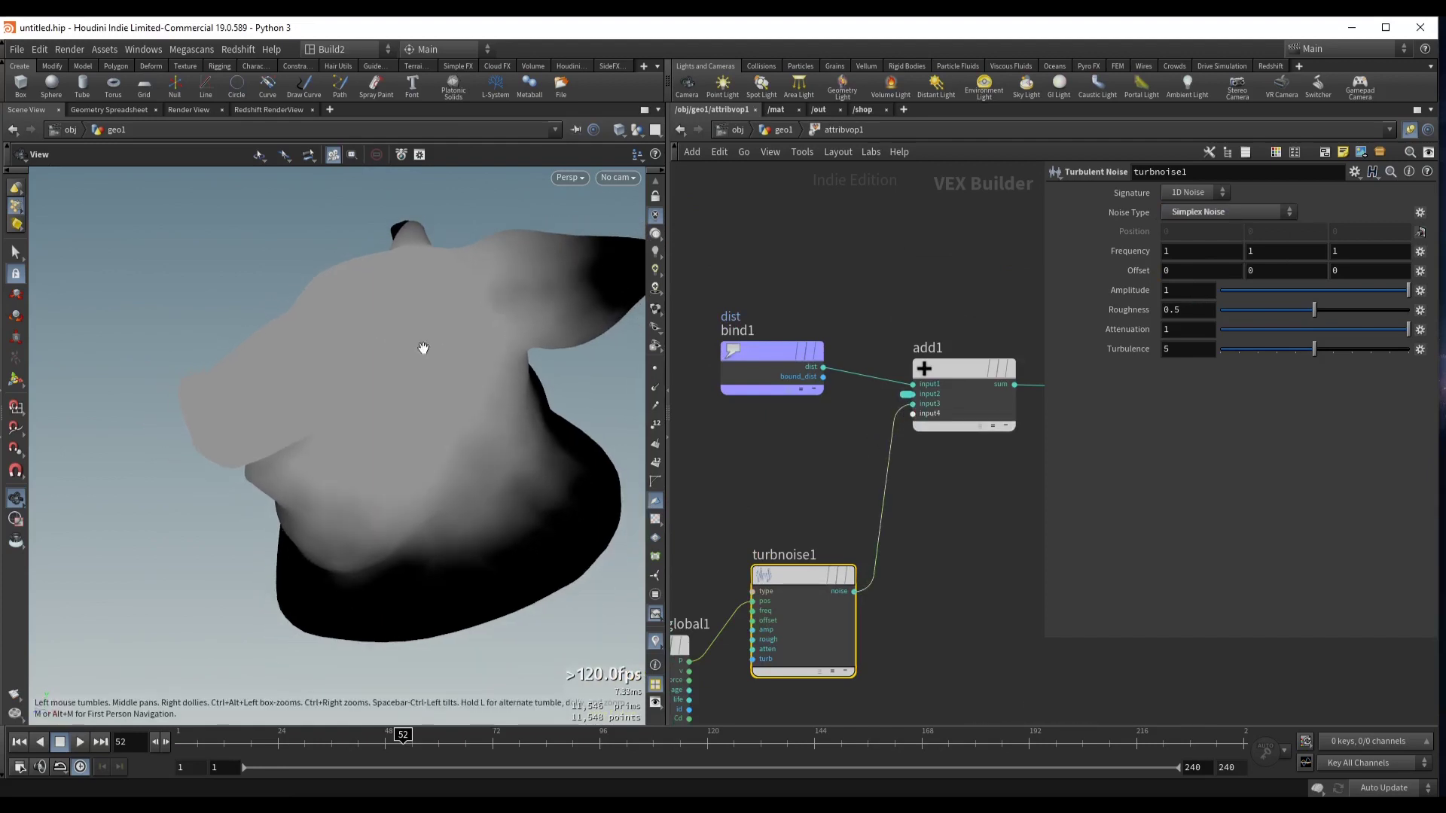
mouse_move(366, 747)
left_mouse_down()
mouse_move(312, 744)
mouse_move(560, 727)
mouse_move(294, 736)
mouse_move(410, 442)
mouse_move(319, 736)
mouse_move(468, 735)
mouse_move(414, 455)
mouse_move(436, 698)
mouse_move(497, 735)
mouse_move(574, 735)
mouse_move(323, 734)
mouse_move(389, 735)
left_mouse_up()
- Promote the noise frequency, amplitude and roughness, then return up to geo1
scroll(783, 530, "up", 6)
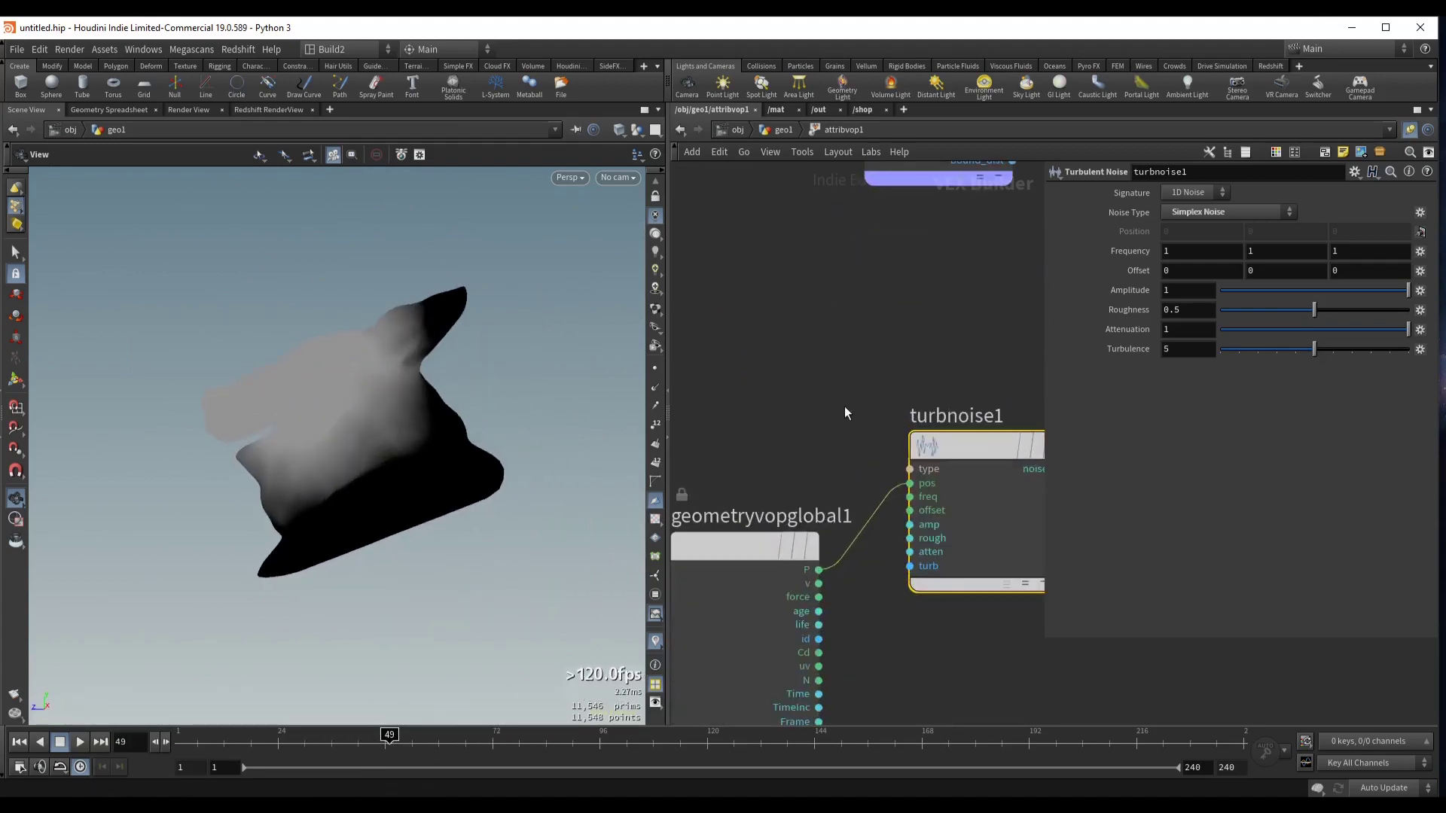
right_click(854, 395)
left_click(862, 399)
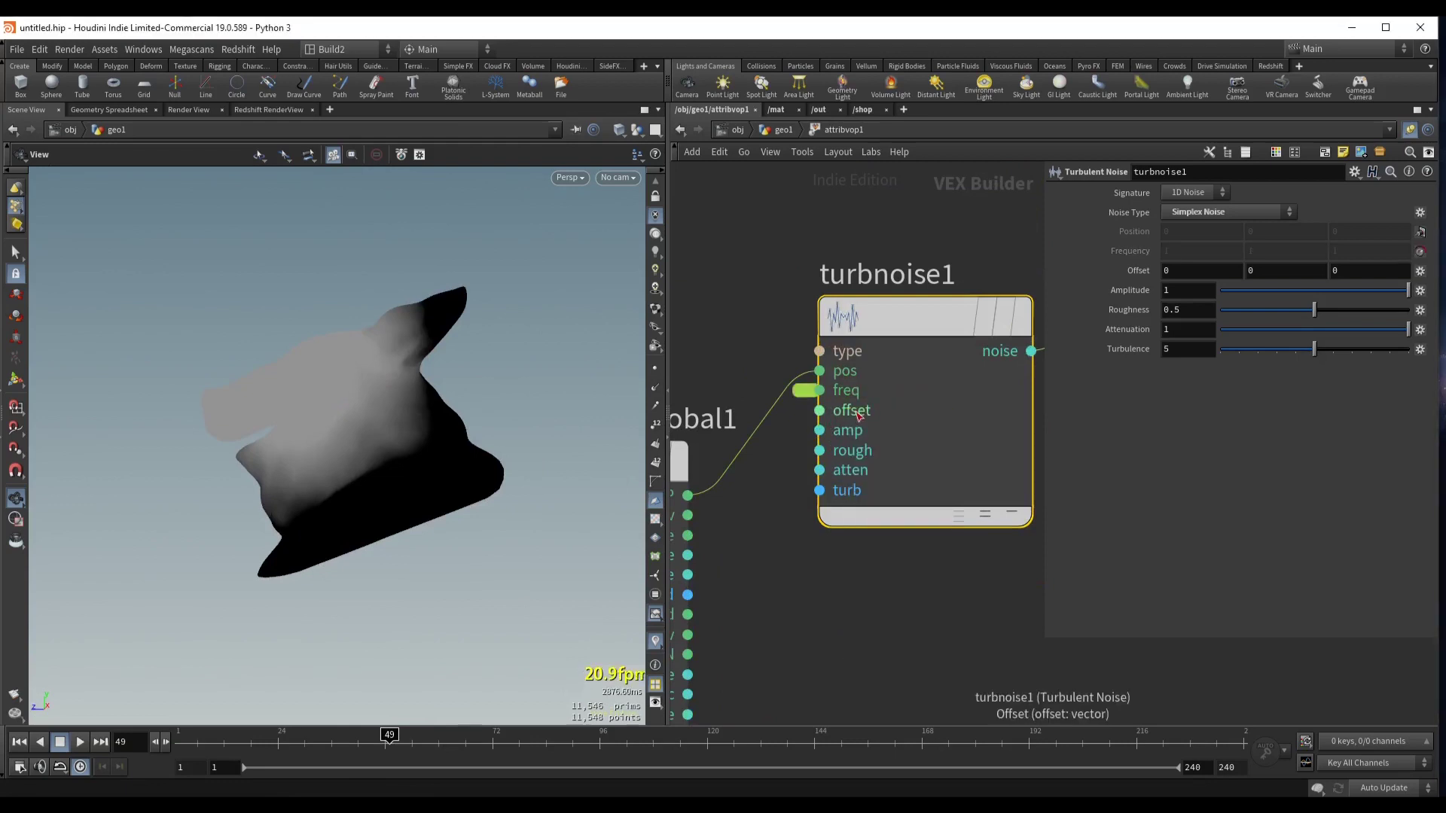
right_click(854, 432)
left_click(862, 437)
right_click(853, 452)
left_click(862, 456)
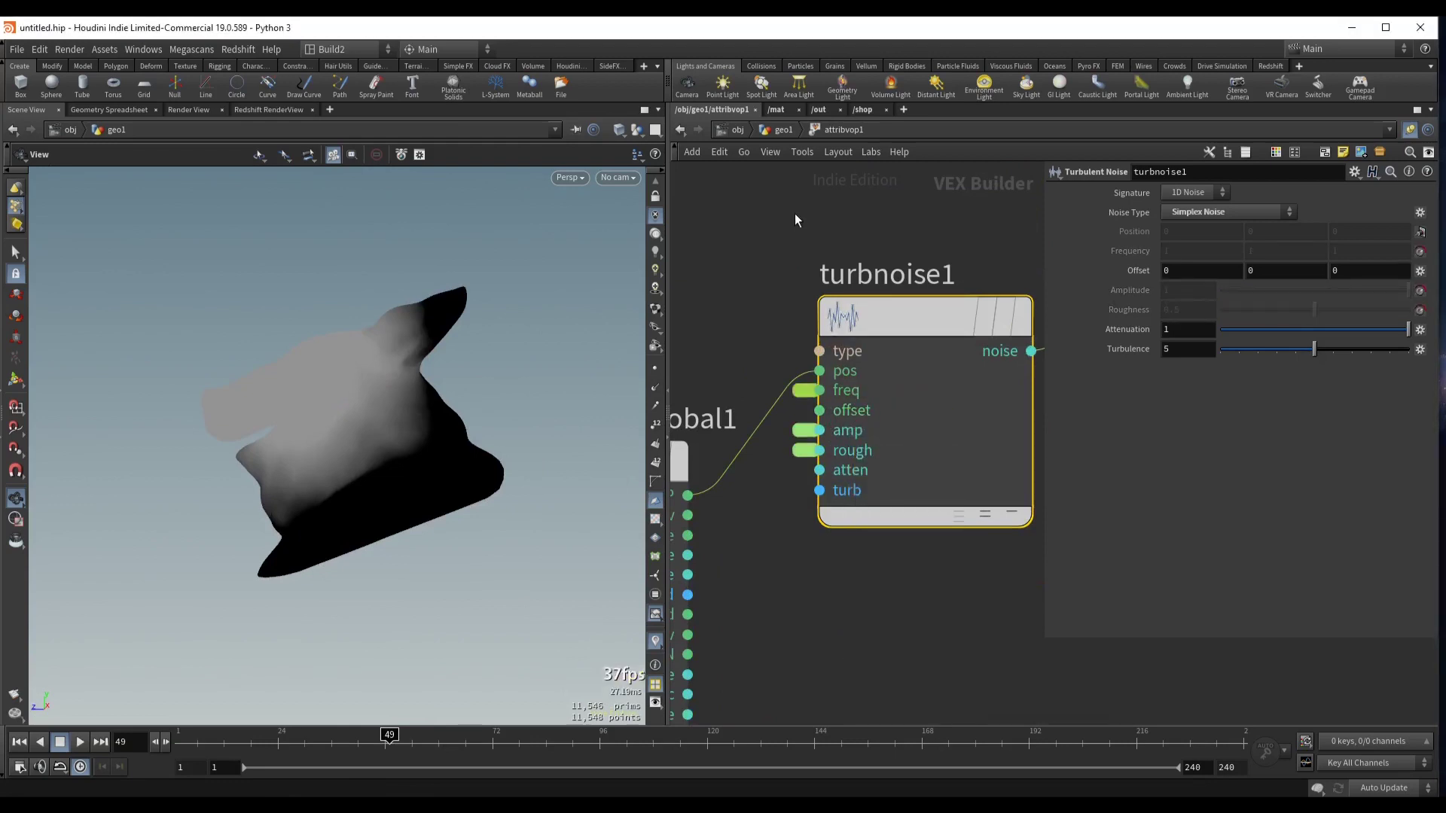
left_click(793, 214)
key("u")
left_click_drag(323, 403, 371, 393)
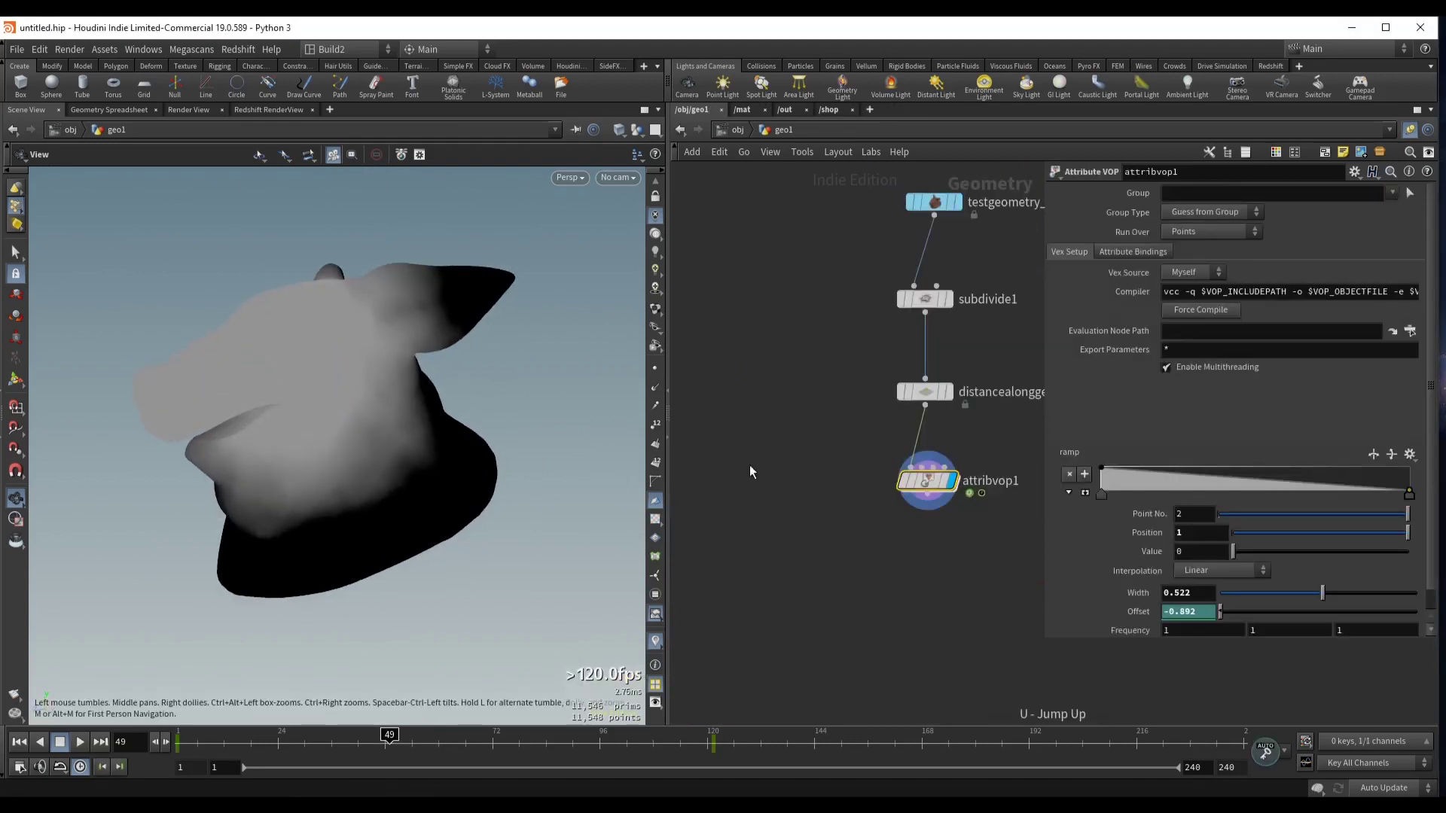
- Narrow the attribvop1 gradient width to 0.312, previewing the result across frames
left_click_drag(1321, 571, 1284, 580)
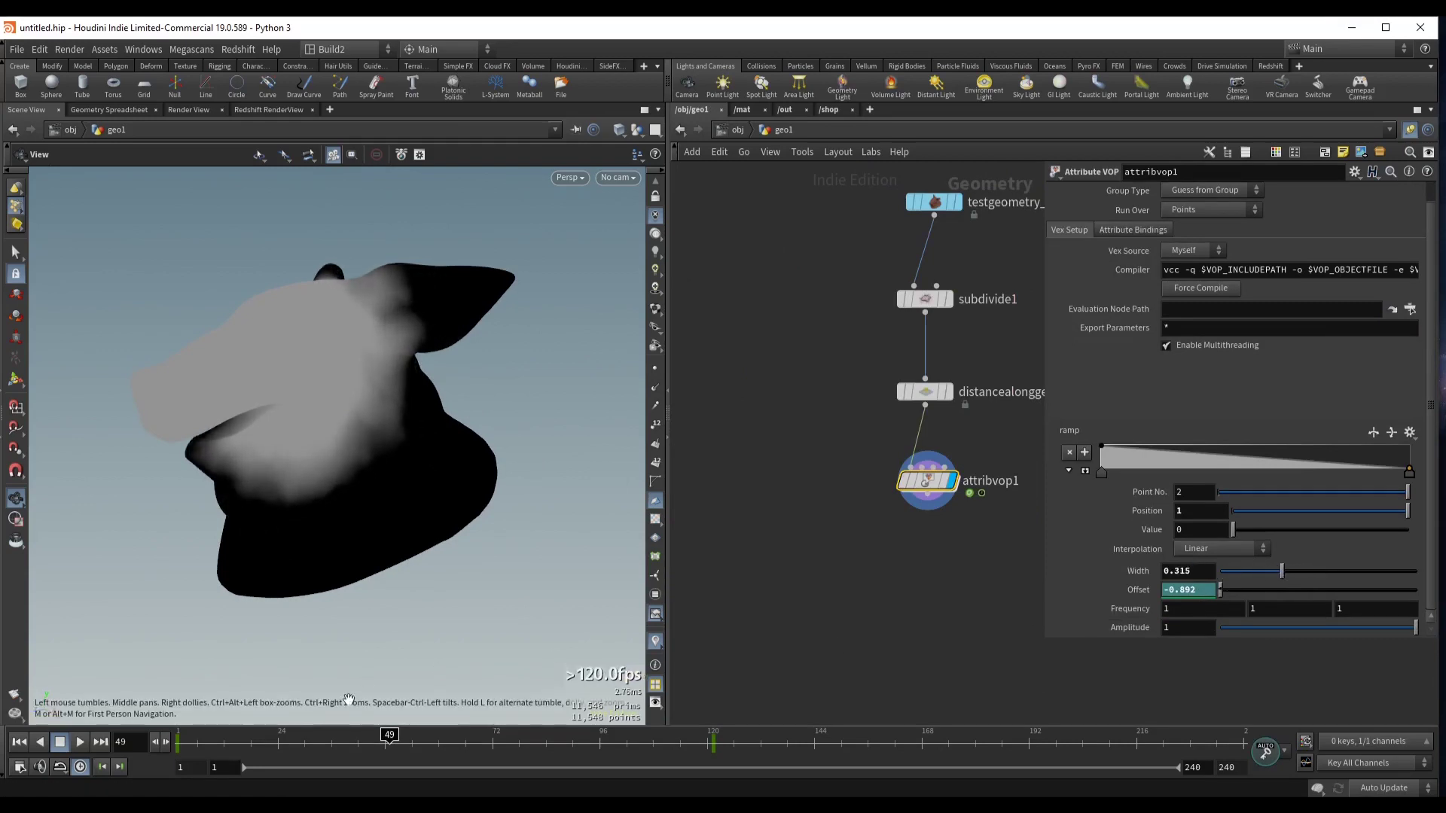
mouse_move(389, 744)
left_mouse_down()
mouse_move(199, 744)
mouse_move(408, 744)
left_mouse_up()
left_click_drag(346, 414, 422, 376)
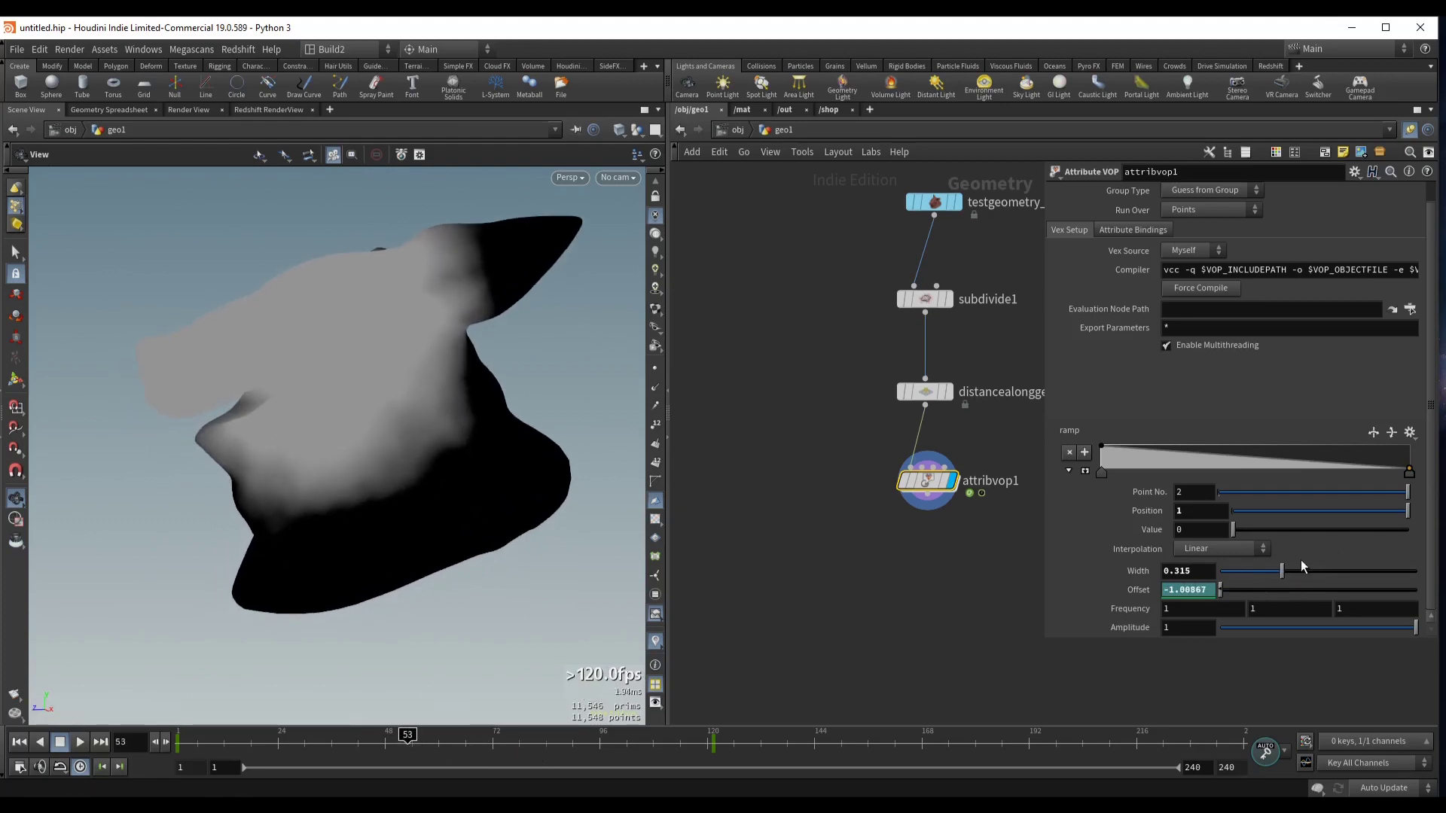
mouse_move(1282, 571)
left_mouse_down()
mouse_move(1240, 567)
mouse_move(1283, 574)
left_mouse_up()
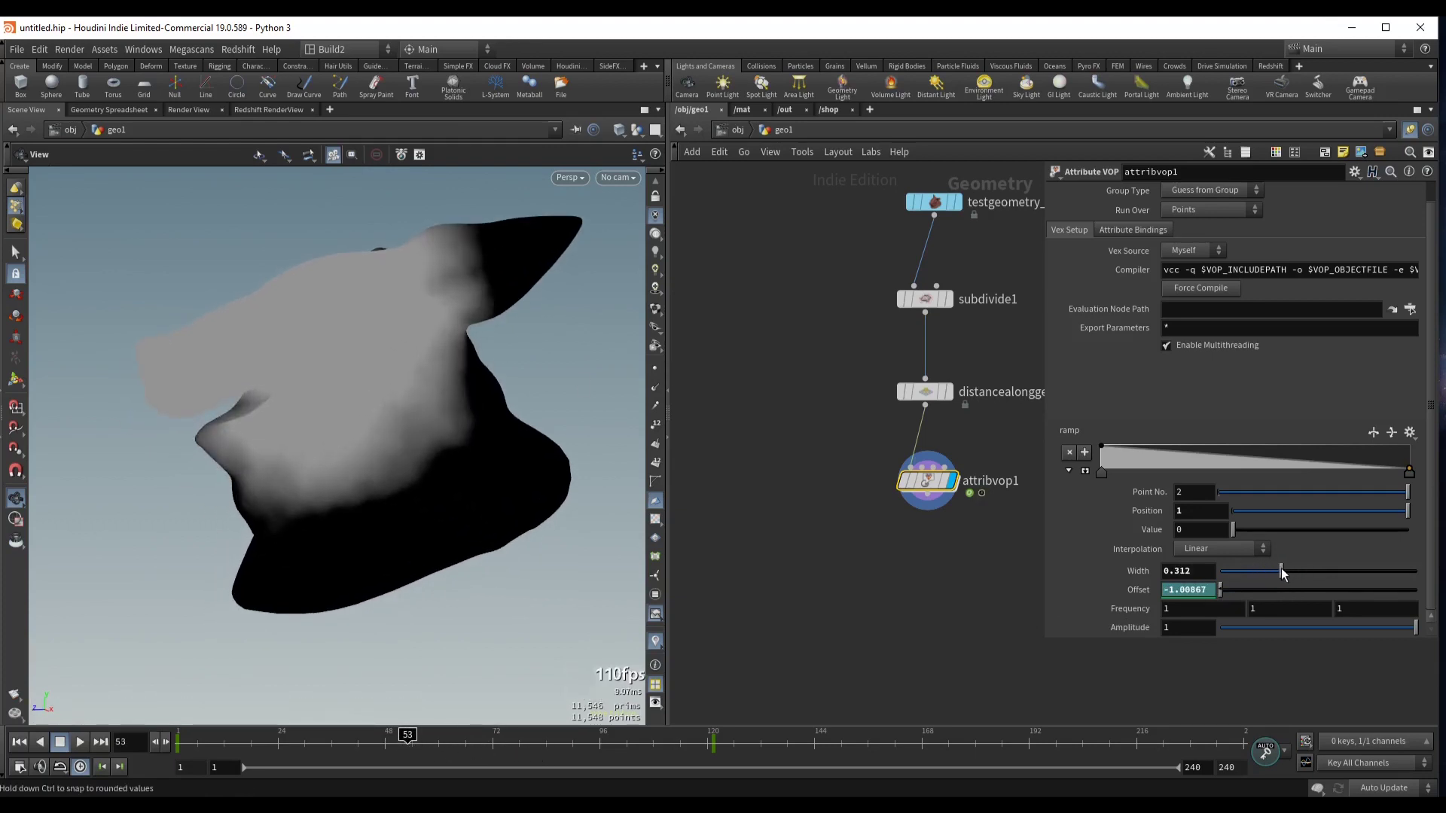
left_click_drag(525, 746, 603, 745)
mouse_move(392, 422)
left_mouse_down()
mouse_move(432, 429)
mouse_move(347, 407)
left_mouse_up()
mouse_move(603, 746)
left_mouse_down()
mouse_move(684, 745)
mouse_move(345, 745)
left_mouse_up()
mouse_move(354, 452)
left_mouse_down()
mouse_move(396, 500)
mouse_move(500, 555)
mouse_move(464, 459)
mouse_move(490, 452)
left_mouse_up()
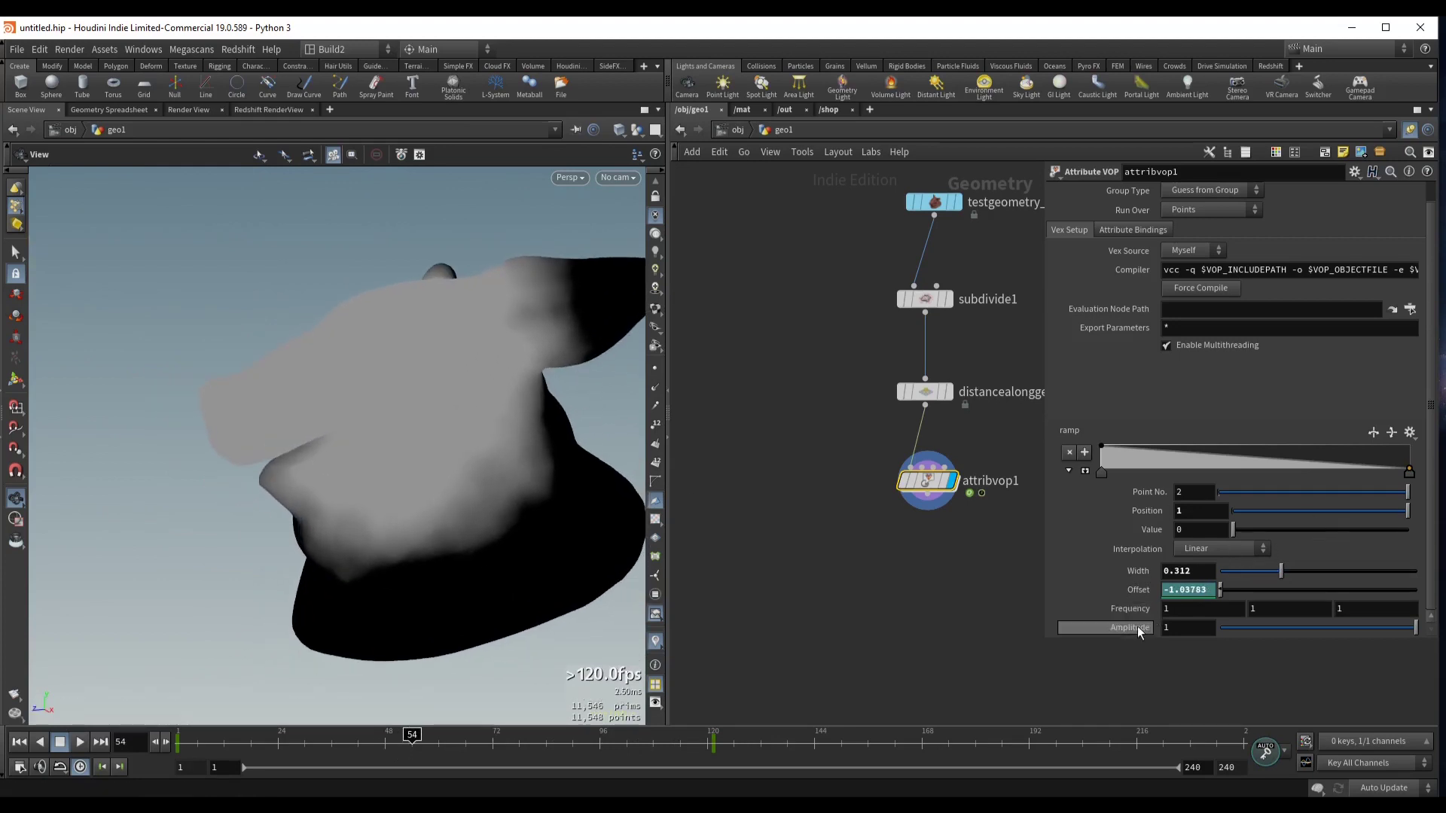
- Raise the noise amplitude to 1.9 and the frequency to 1.8
mouse_move(1137, 625)
middle_mouse_down()
mouse_move(1126, 611)
mouse_move(1220, 611)
mouse_move(930, 648)
middle_mouse_up()
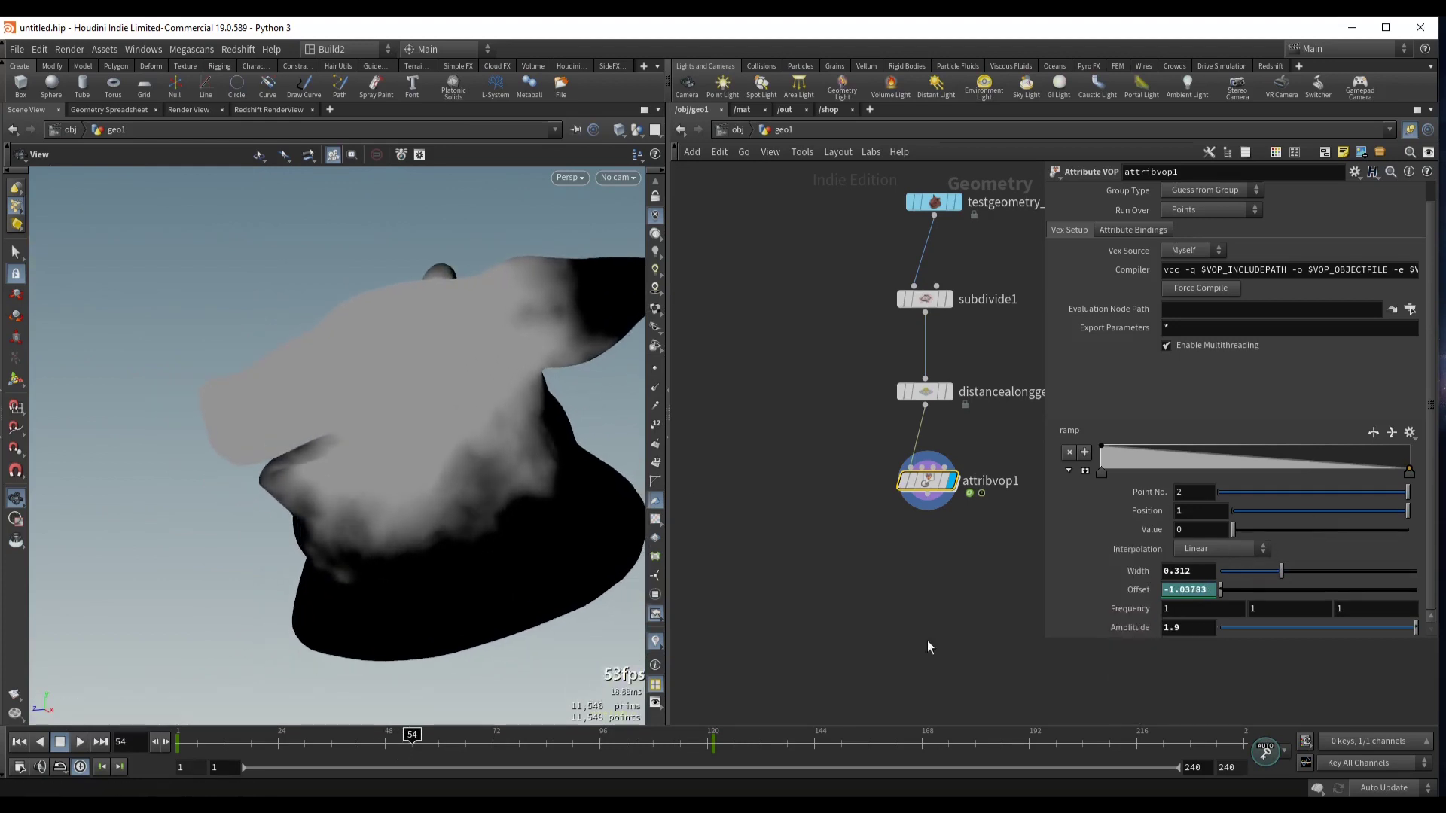
middle_click_drag(1101, 609, 1174, 616)
left_click_drag(300, 744, 320, 744)
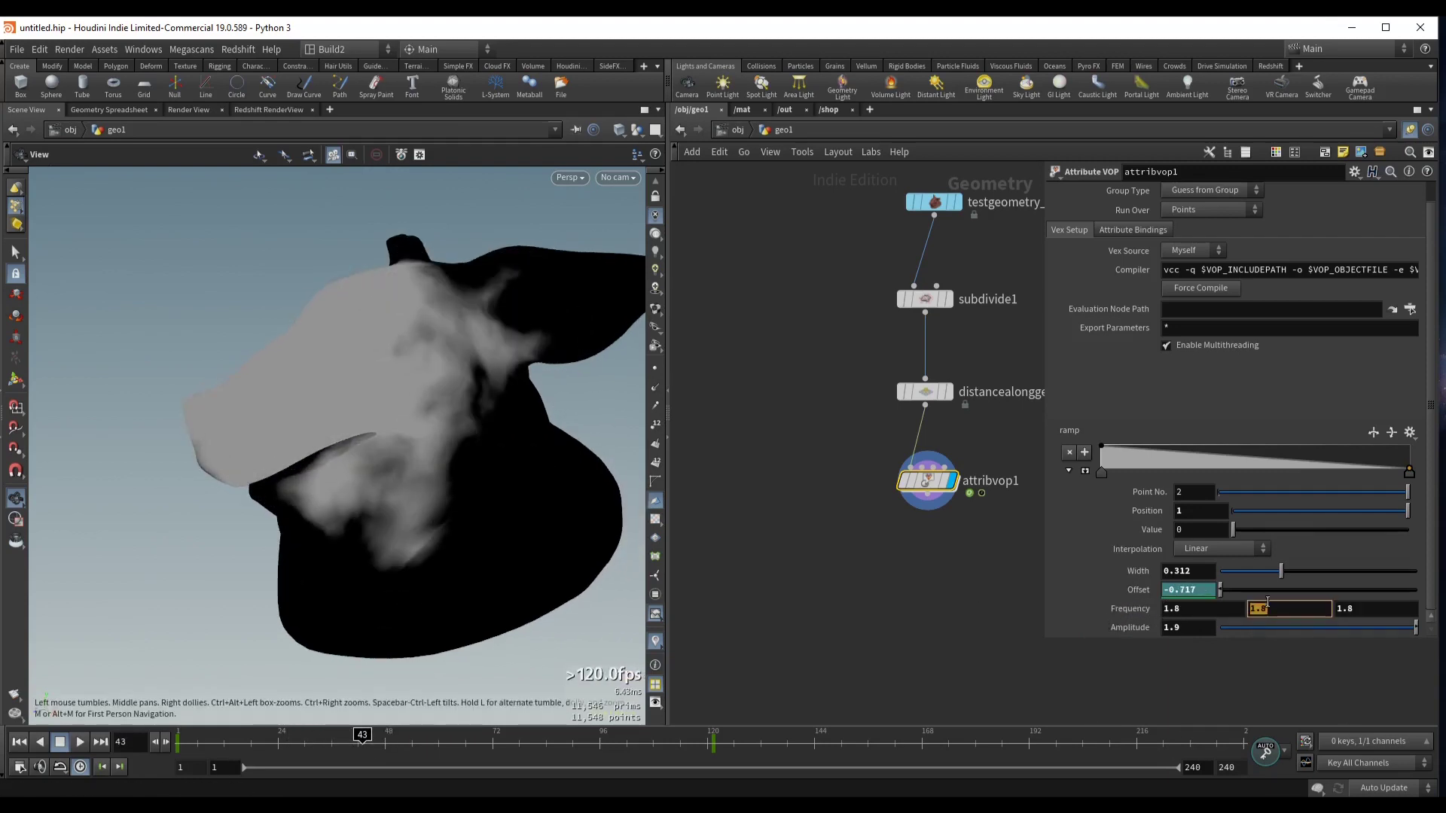
double_click(932, 481)
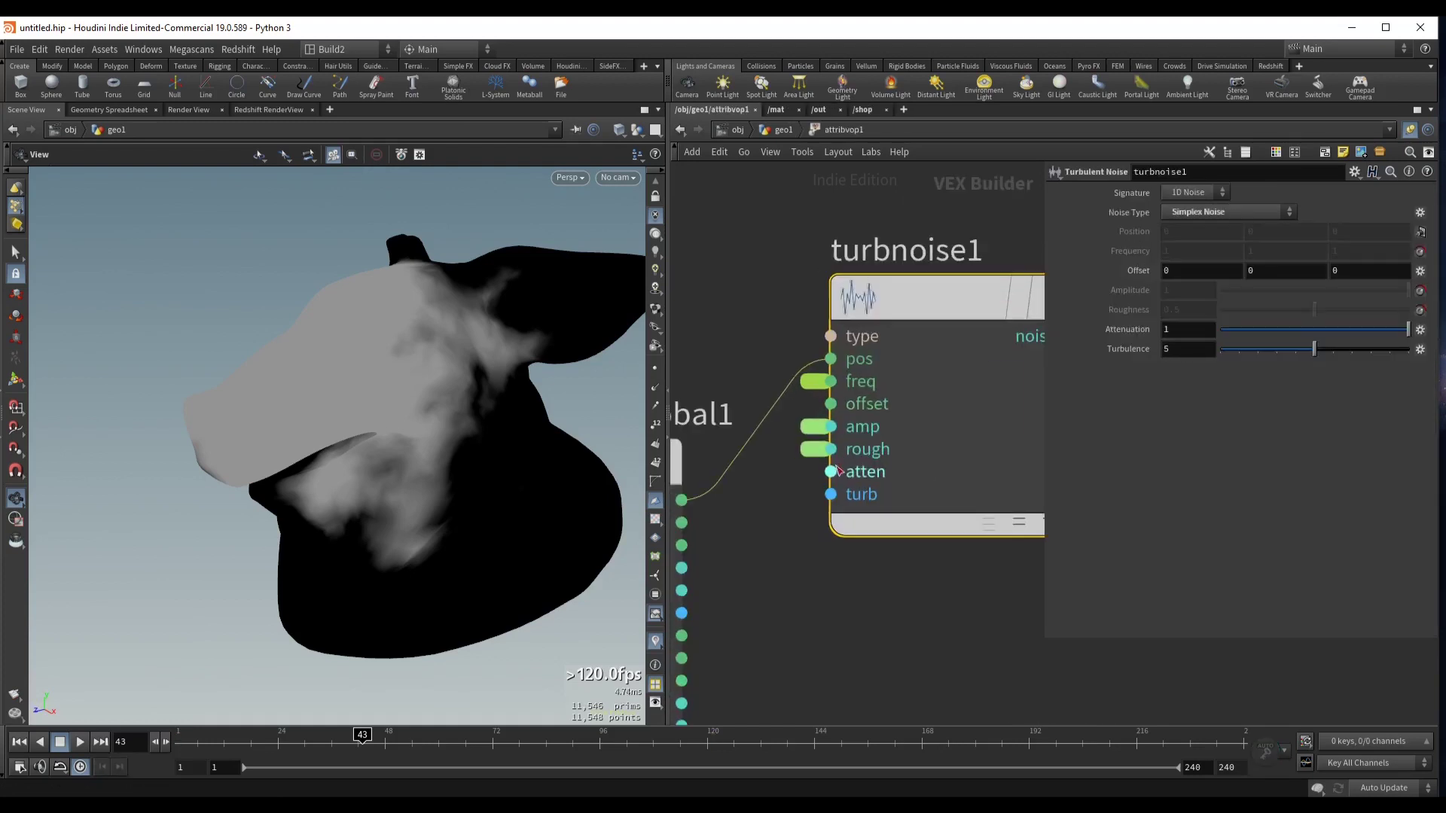
- Promote the noise offset, drive its middle component with $T, and play the animation
right_click(876, 407)
key("Escape")
key("u")
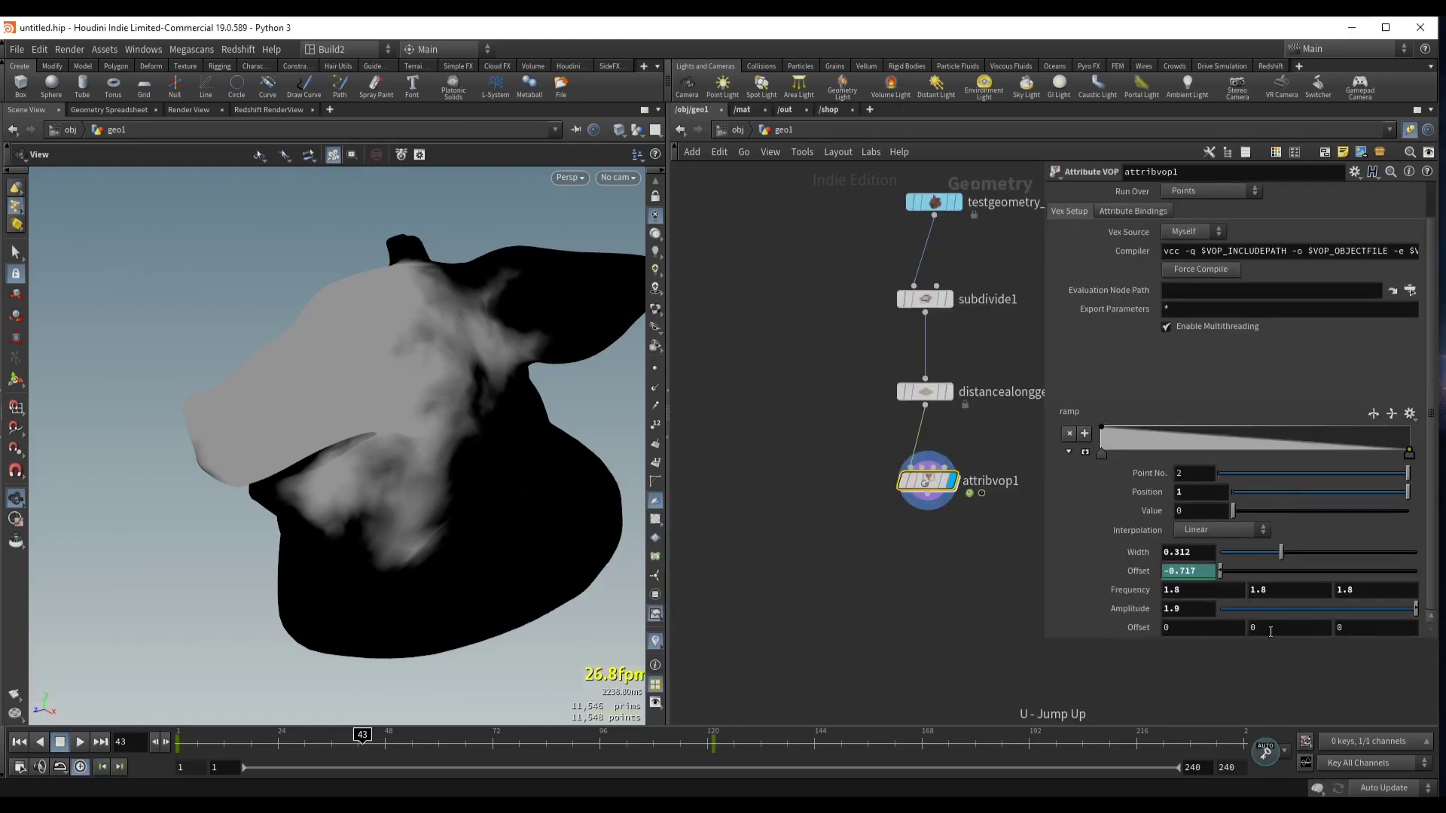
mouse_move(1271, 632)
middle_mouse_down()
mouse_move(1348, 614)
mouse_move(1277, 633)
mouse_move(1273, 603)
mouse_move(1269, 628)
middle_mouse_up()
key("ctrl+z")
key("ctrl+z")
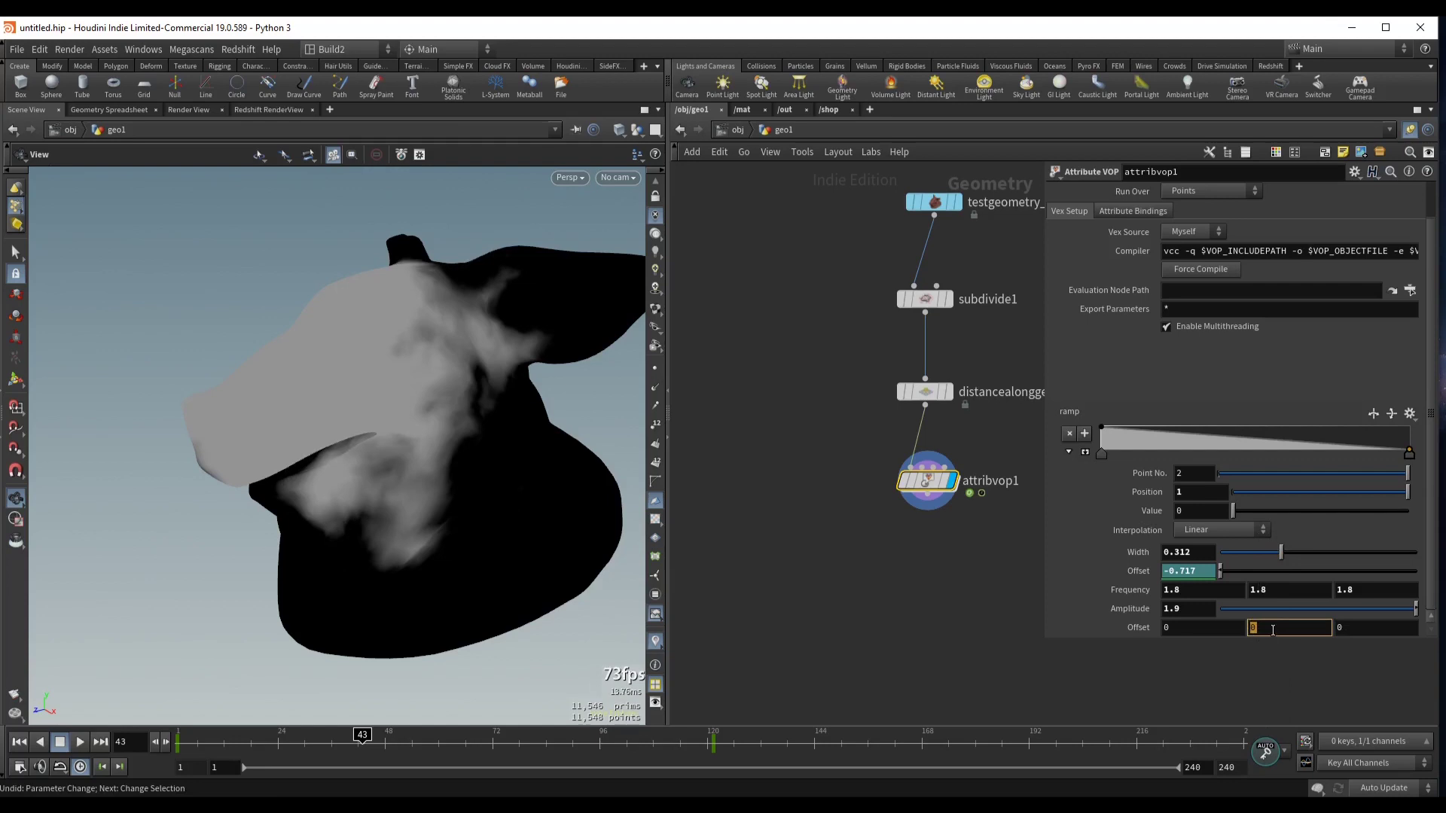
type("T")
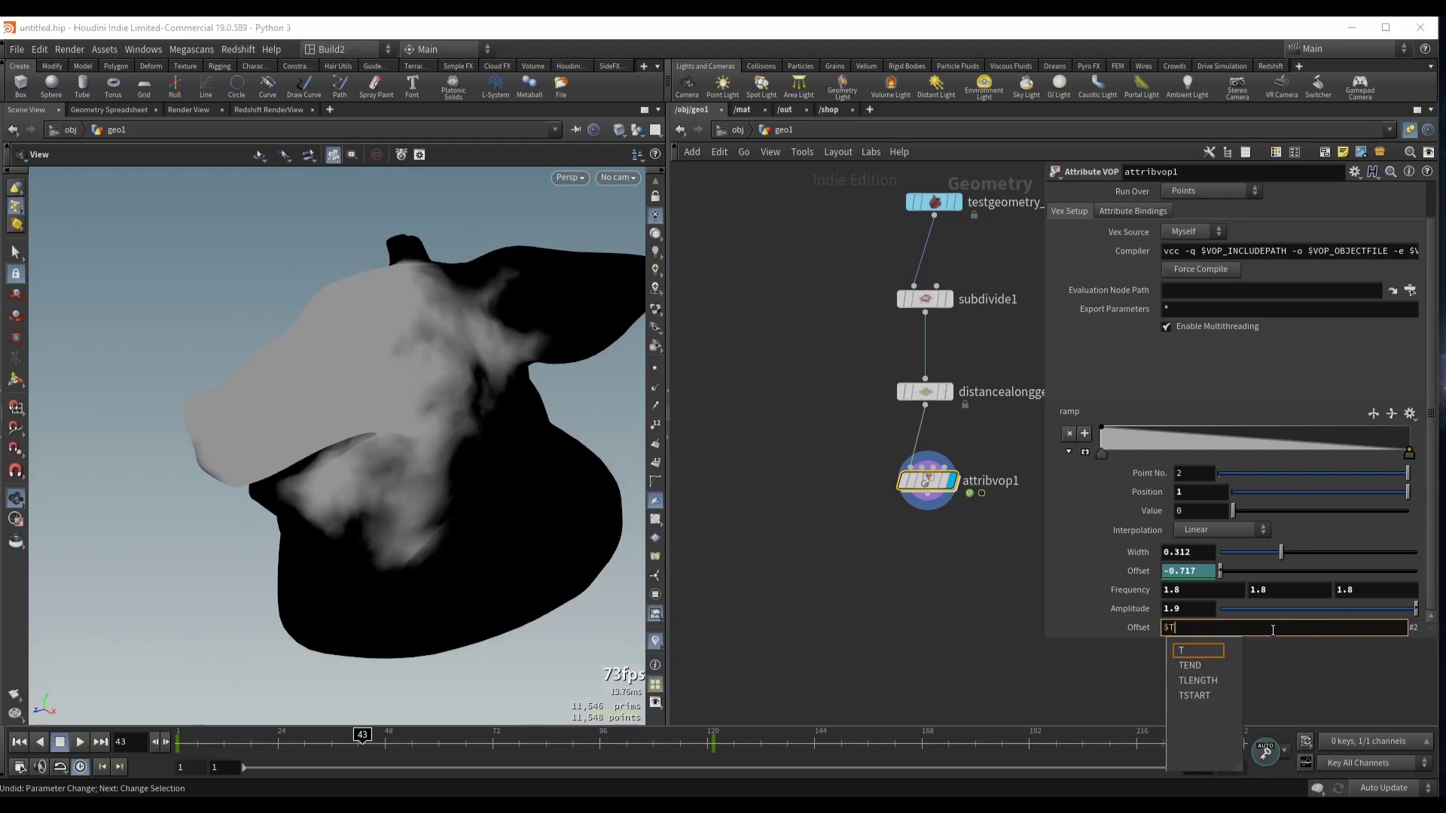
key("Return")
key("Up")
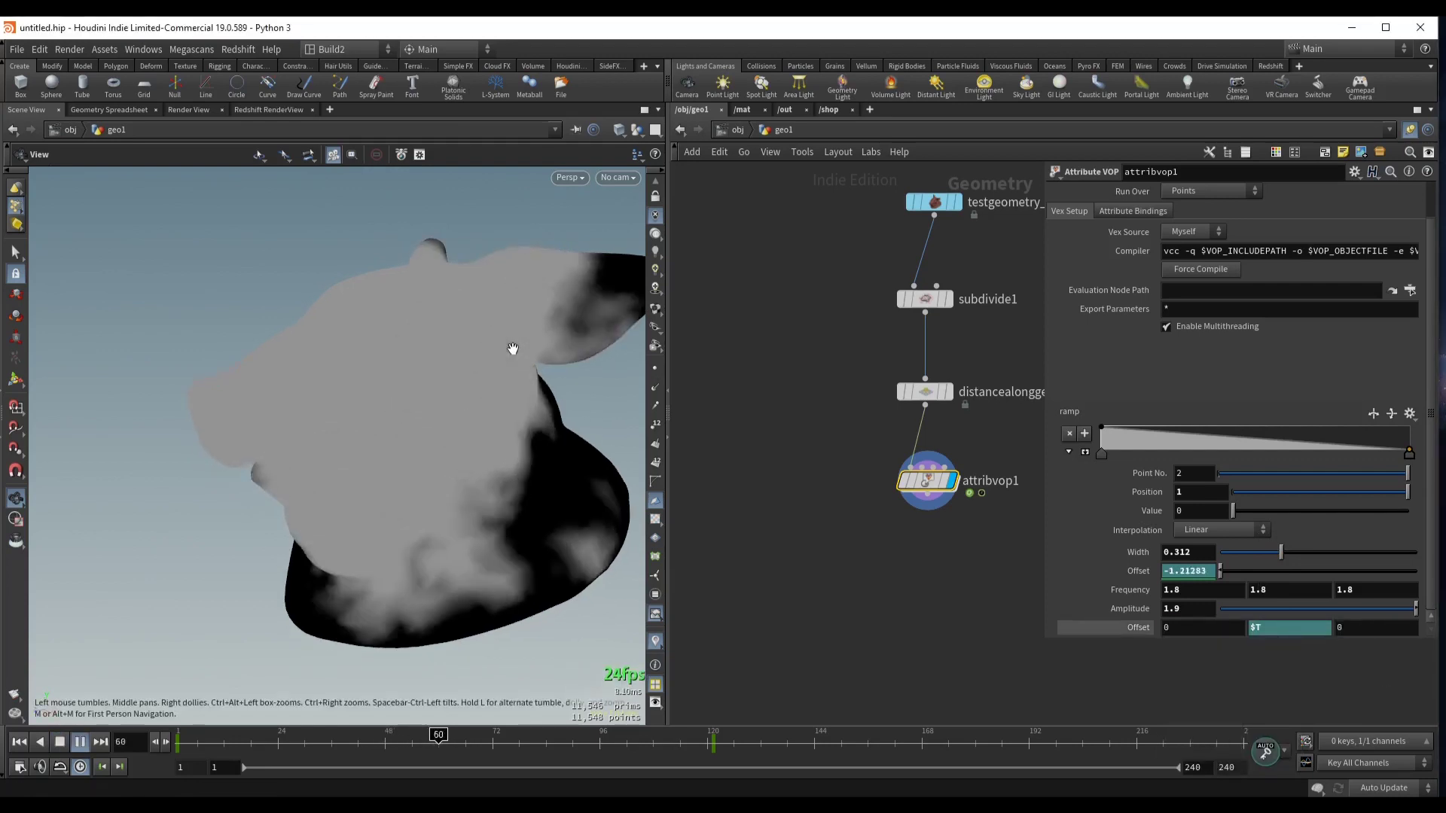
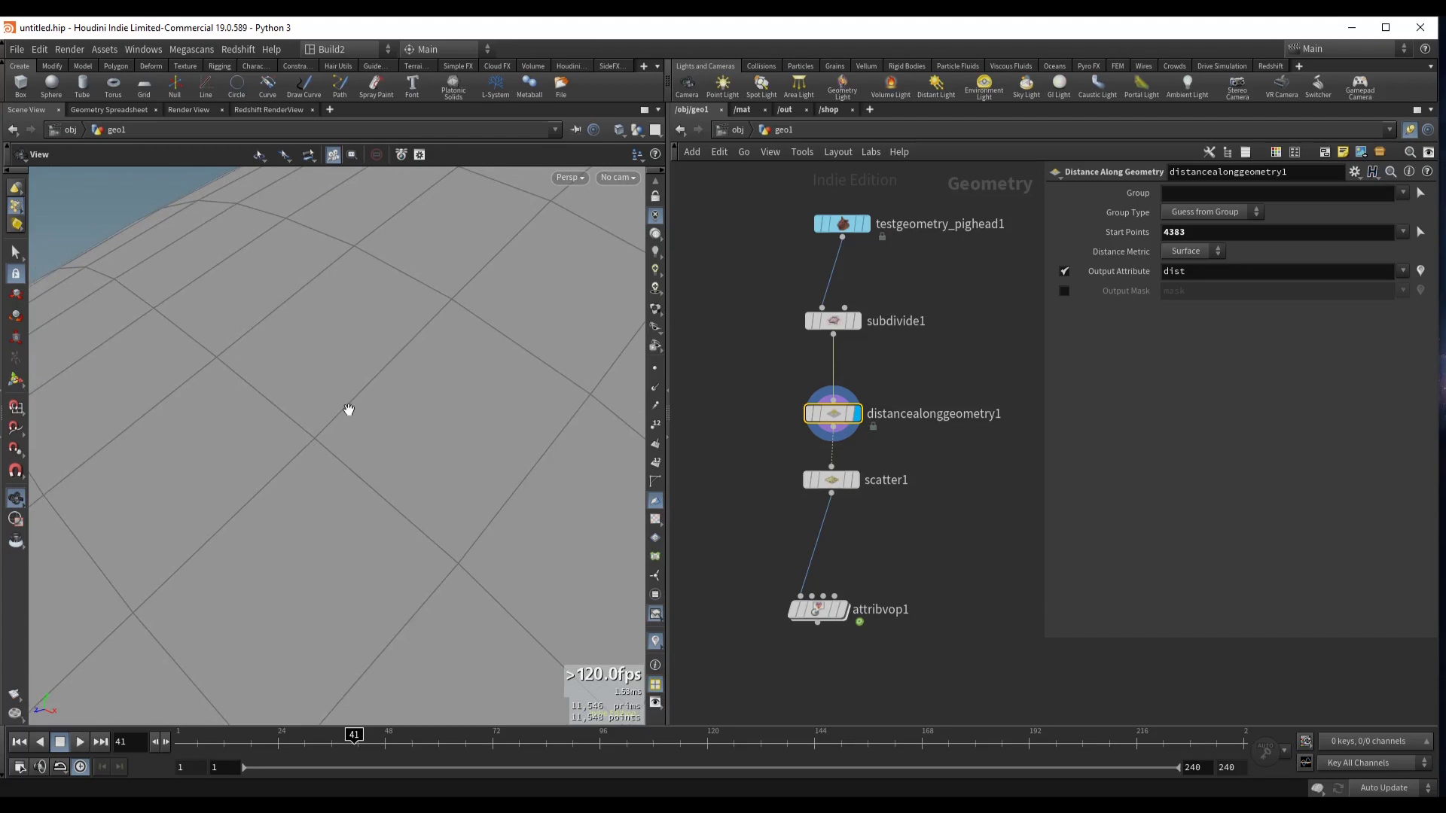
- Display scatter1 with relaxation turned off and a forced total count of 1,000,000 points
left_click_drag(442, 380, 265, 407)
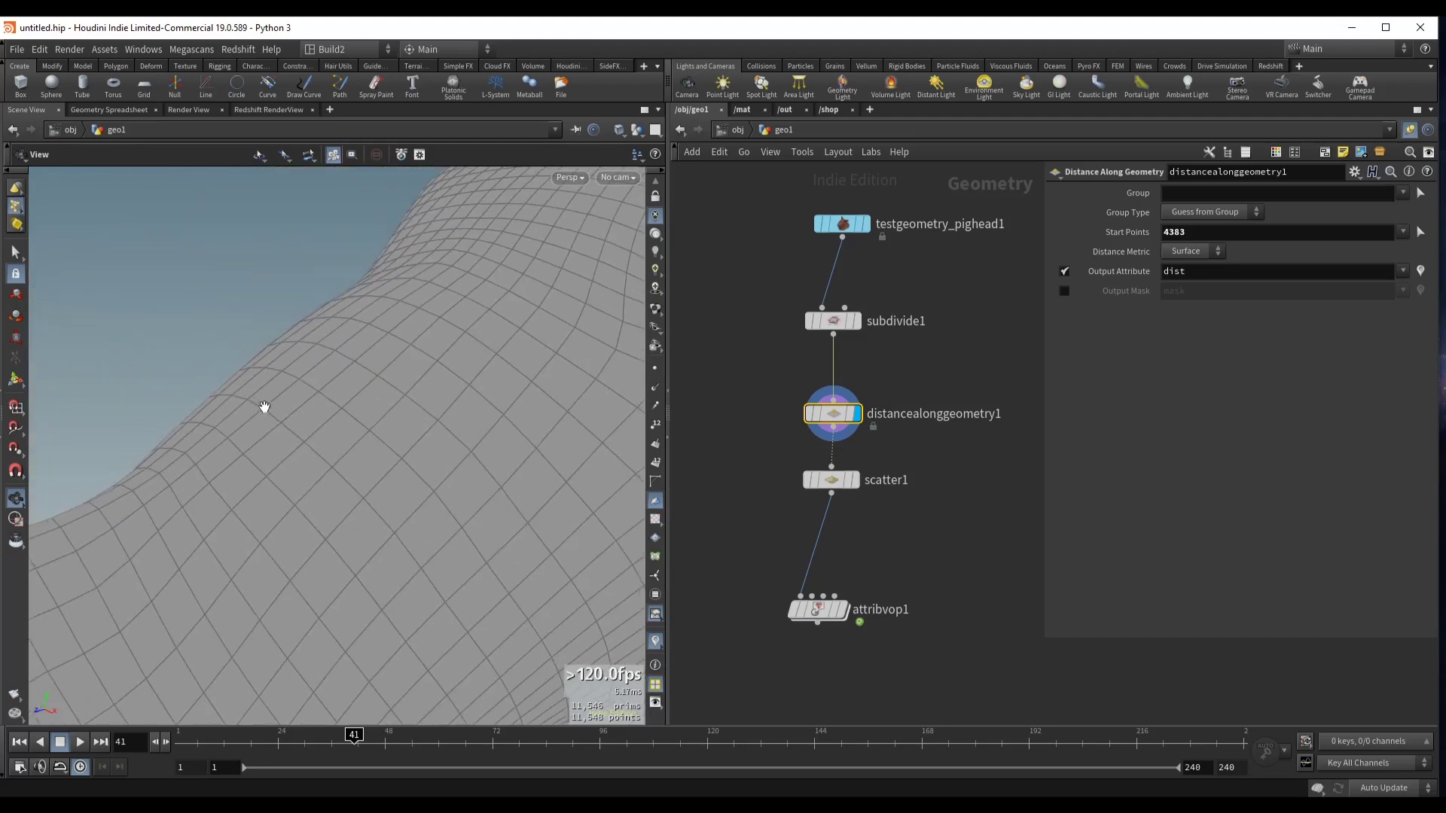
left_click_drag(431, 380, 429, 404)
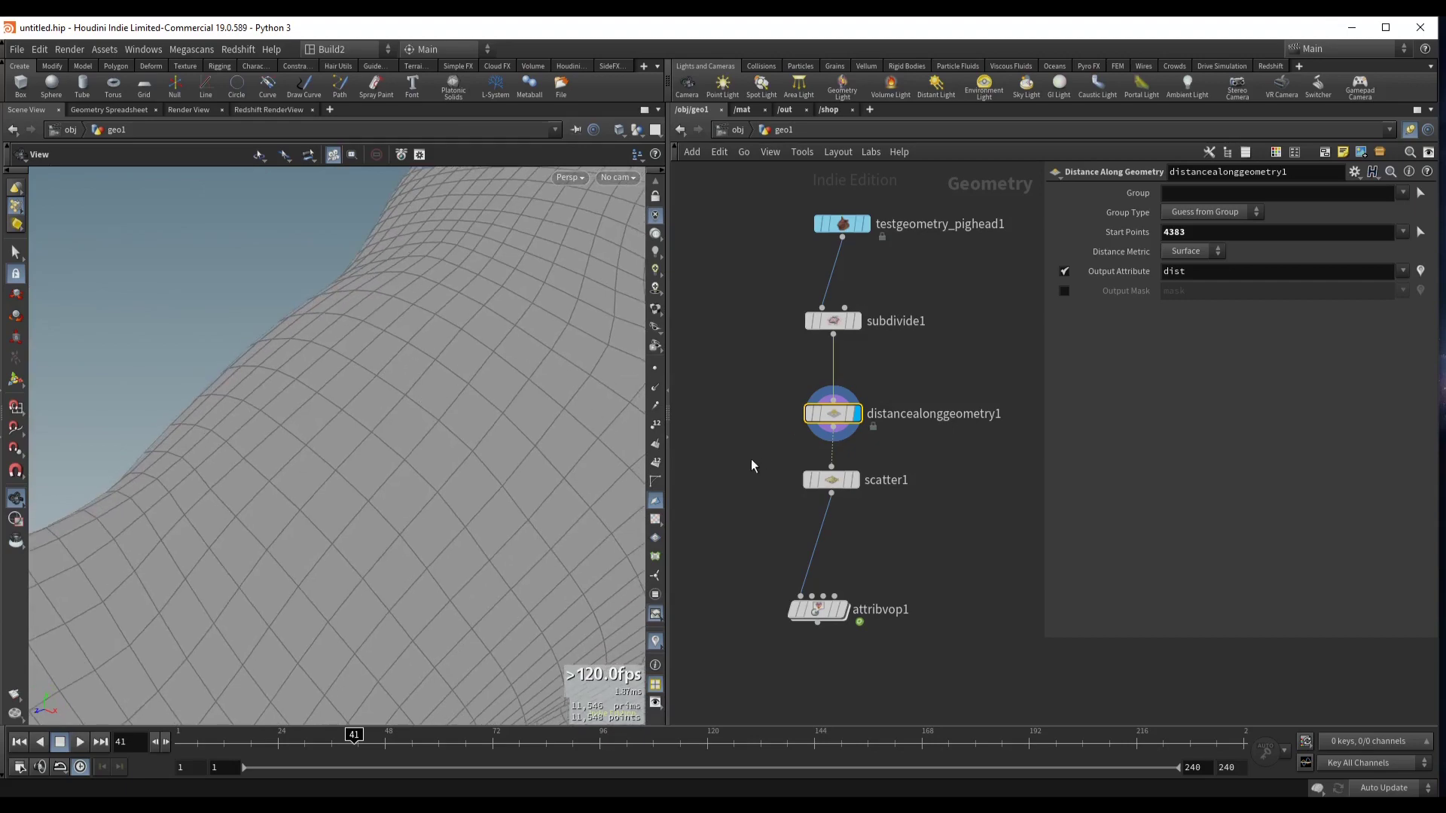
left_click(821, 479)
left_click(855, 480)
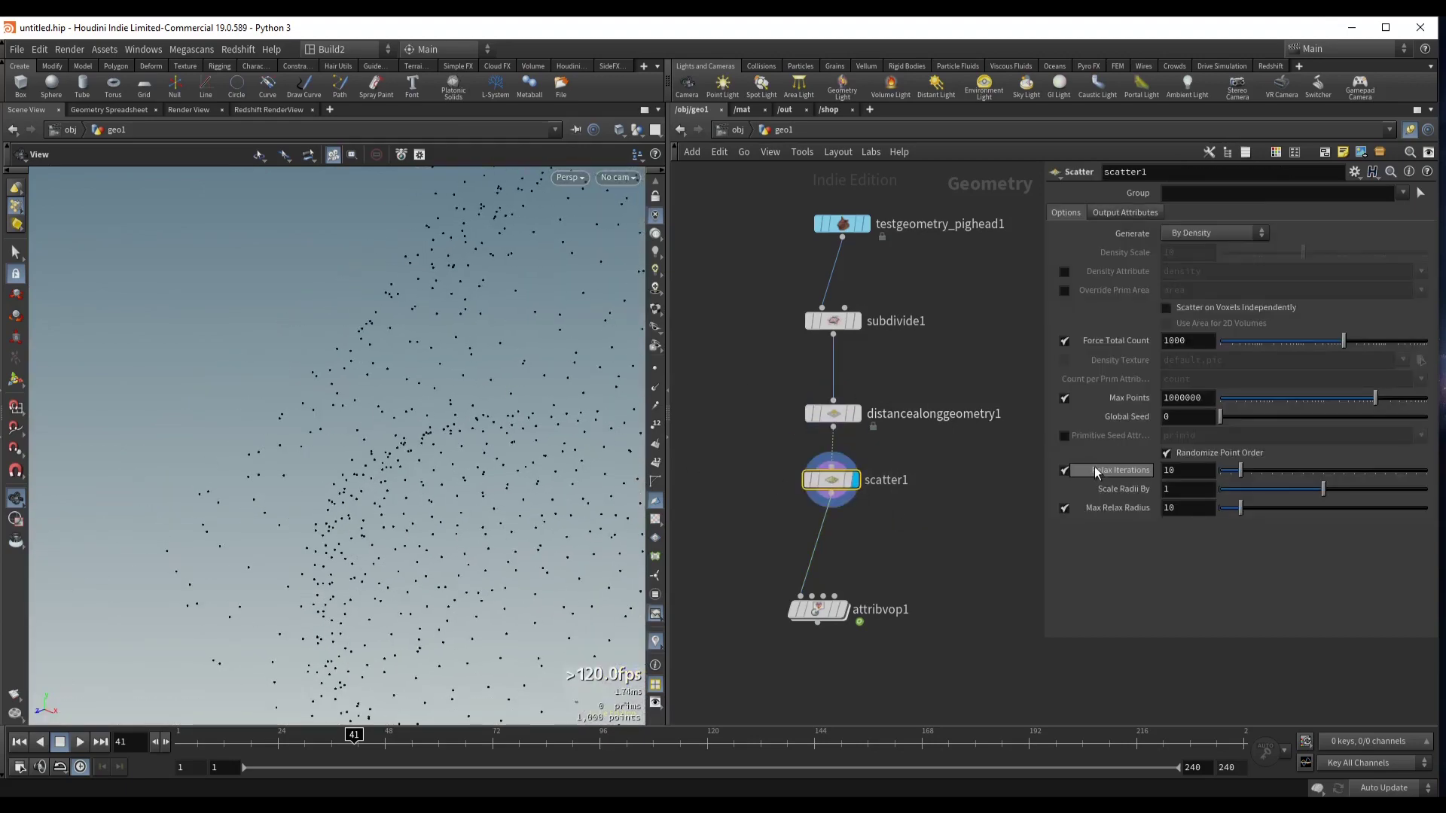
left_click(1064, 471)
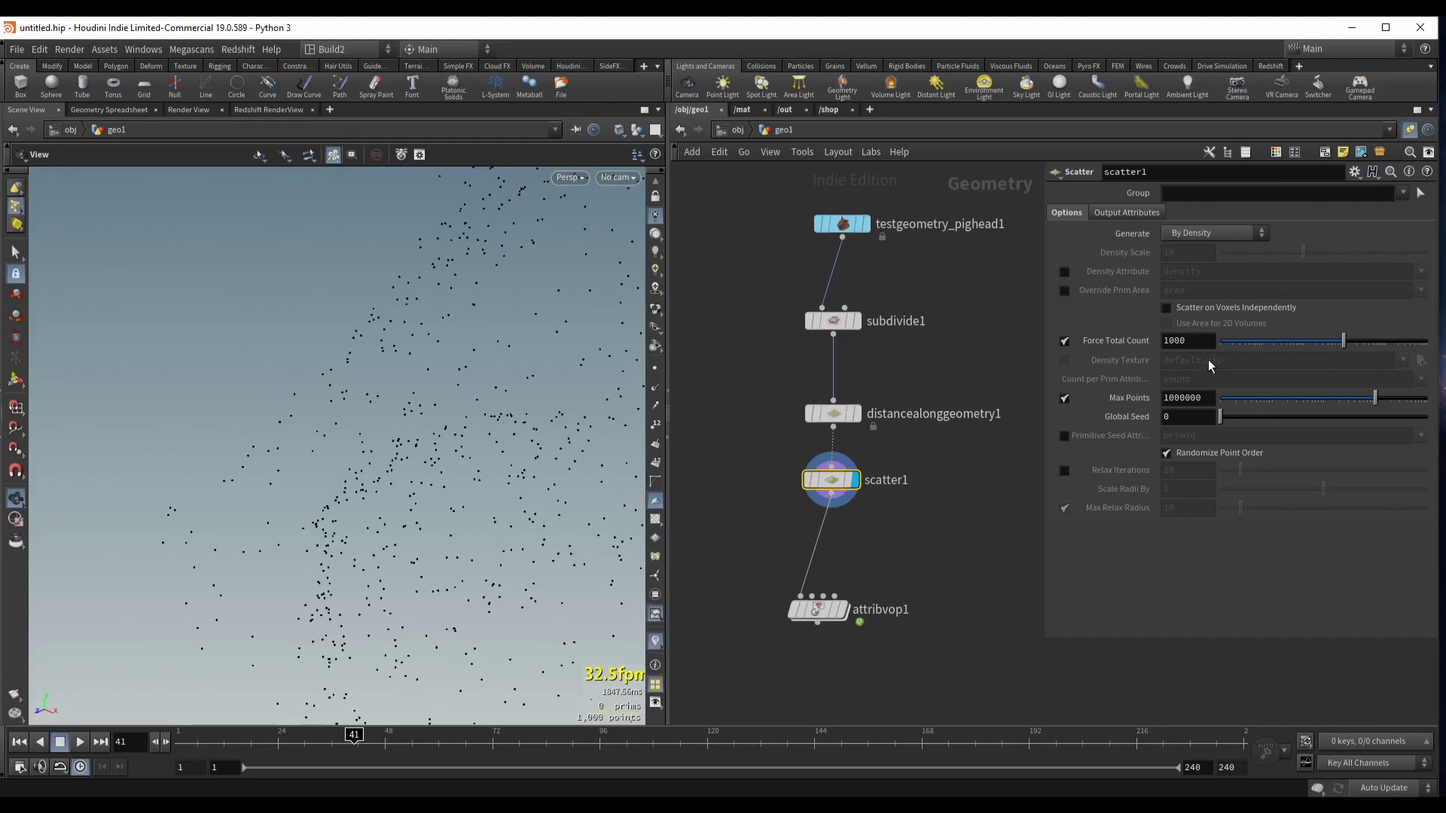
type("00")
key("Return")
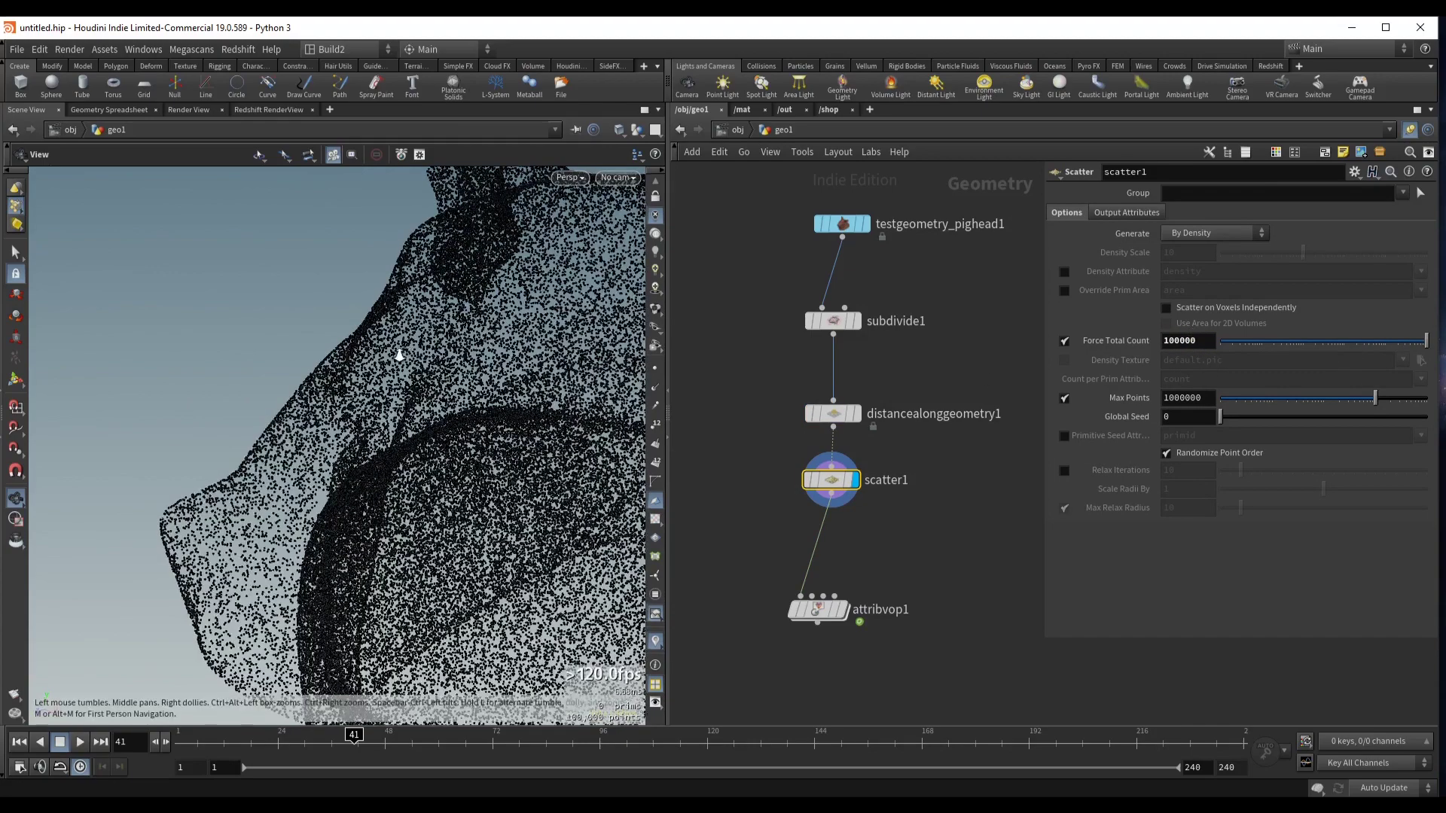
left_click_drag(181, 403, 226, 422)
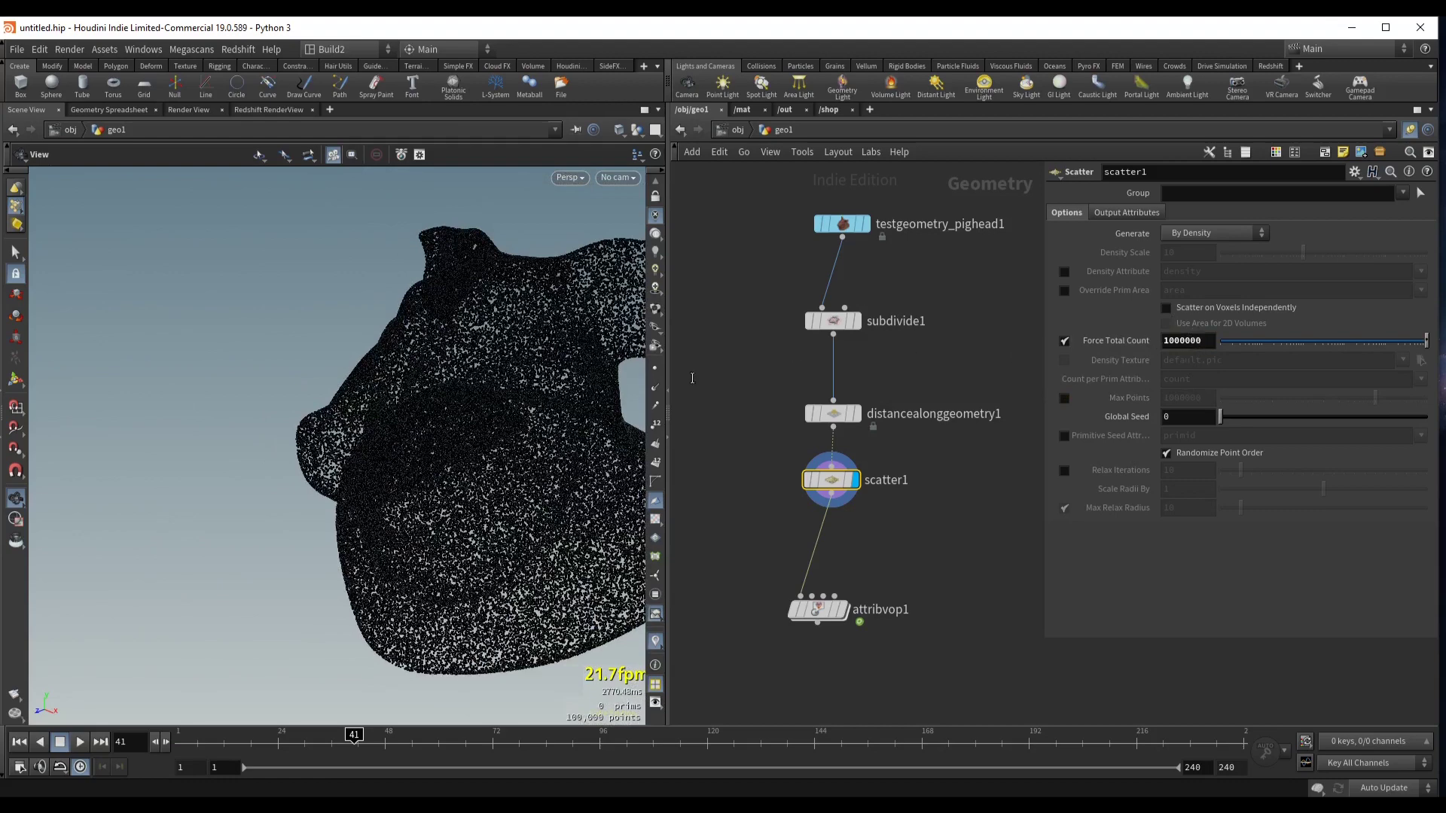
left_click_drag(507, 369, 742, 571)
- Display the attribute VOP's noise colouring and preview the animated noise at frames 66 and 36
left_click(902, 613)
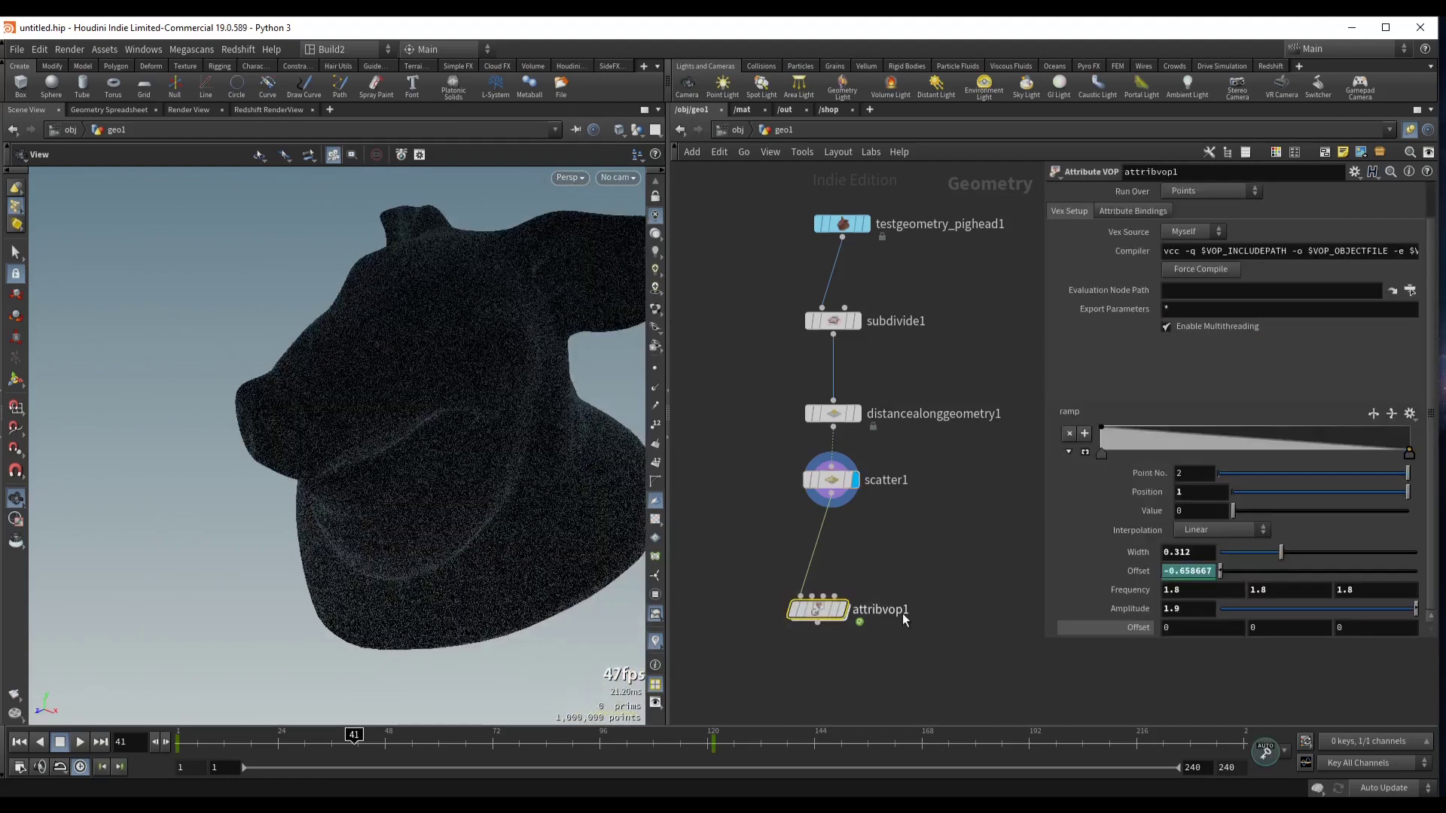
key("r")
left_click_drag(404, 419, 452, 398)
left_click_drag(352, 735, 465, 735)
middle_click_drag(452, 501, 452, 456)
left_click_drag(466, 736, 326, 735)
left_click_drag(323, 410, 381, 391)
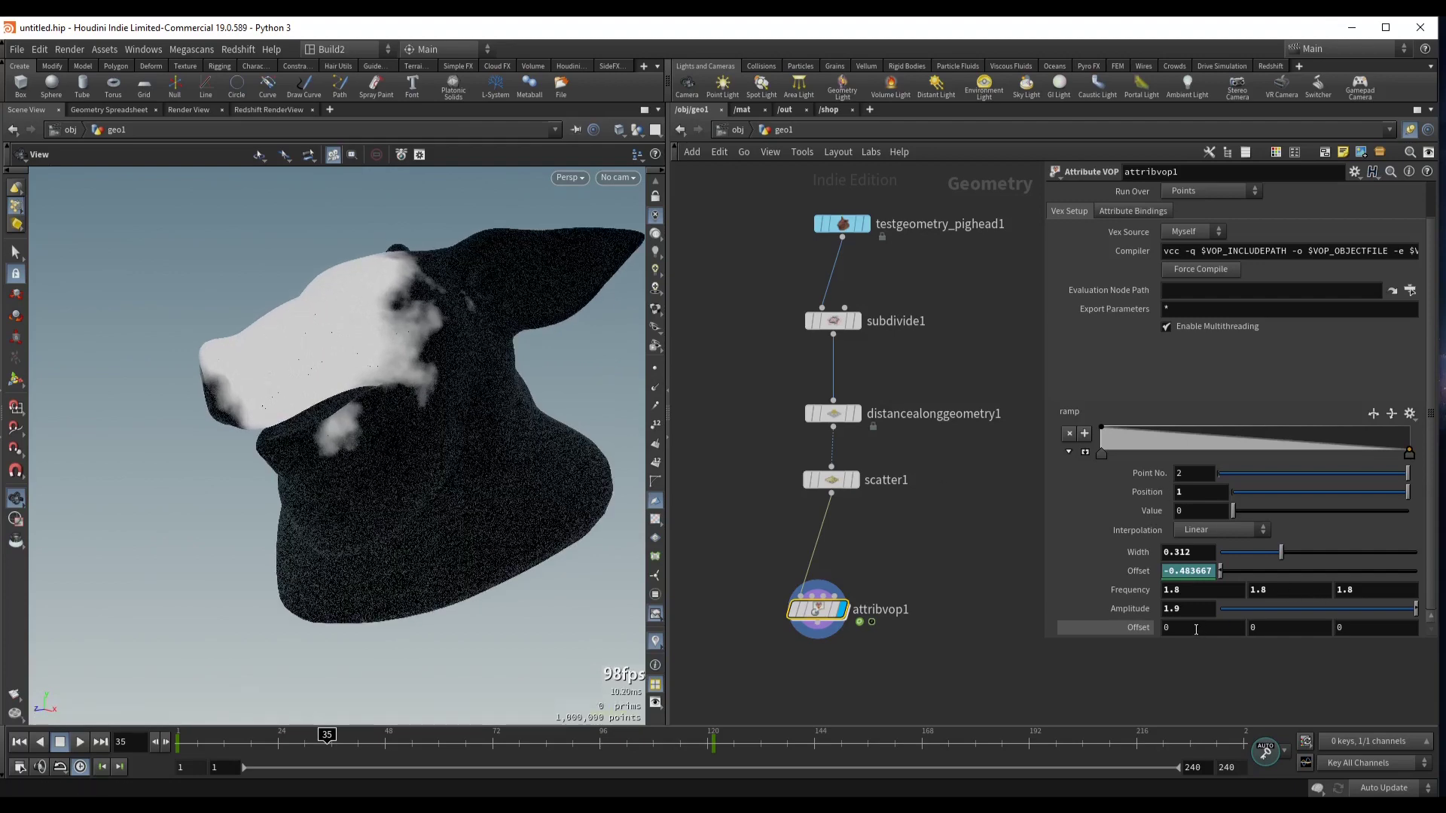
- Set noise Offset X to 1.2 and width 0.423, and reshape the expanded ramp into multiple peaks
middle_click_drag(1196, 629, 1235, 582)
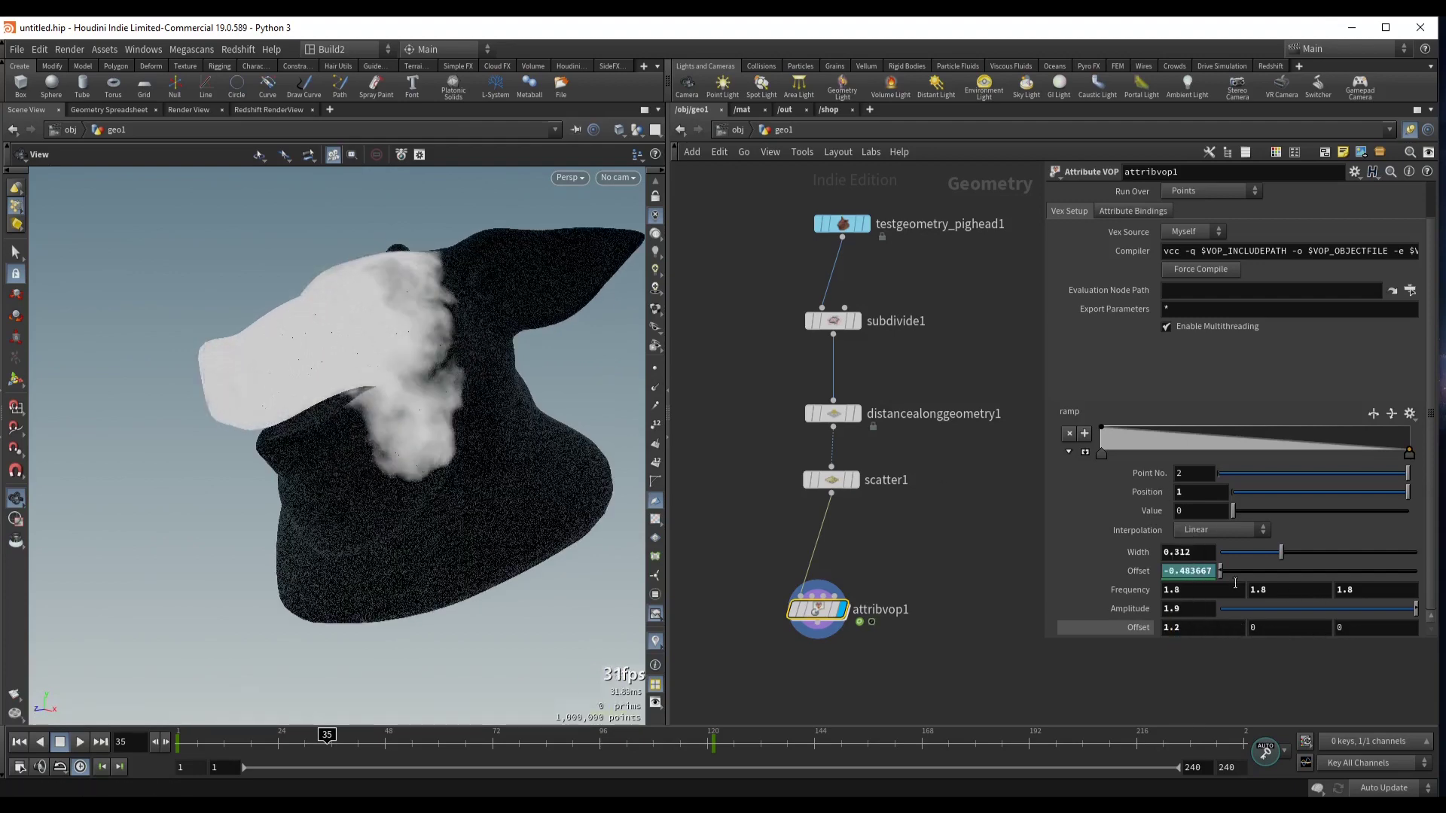
left_click_drag(1283, 555, 1304, 554)
left_click(1086, 453)
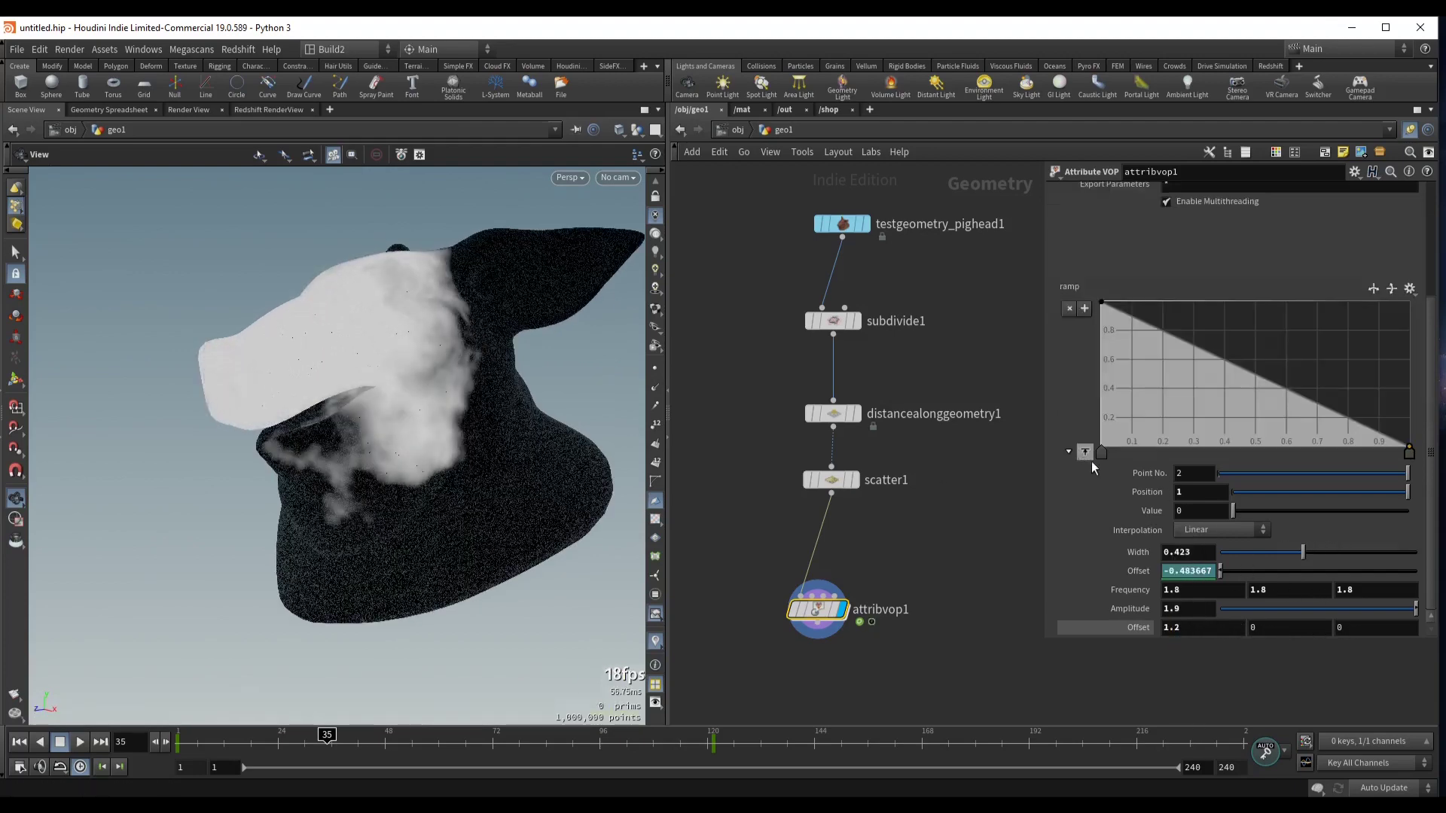
left_click_drag(1377, 429, 1382, 371)
left_click_drag(1335, 364, 1335, 426)
left_click_drag(1102, 302, 1085, 454)
left_click_drag(1191, 326, 1172, 310)
left_click_drag(1276, 390, 1243, 427)
- Widen the noise band to 0.562 and preview frames 28 and 30, opening the Offset curve
left_click_drag(422, 458, 387, 461)
left_click_drag(327, 742, 425, 742)
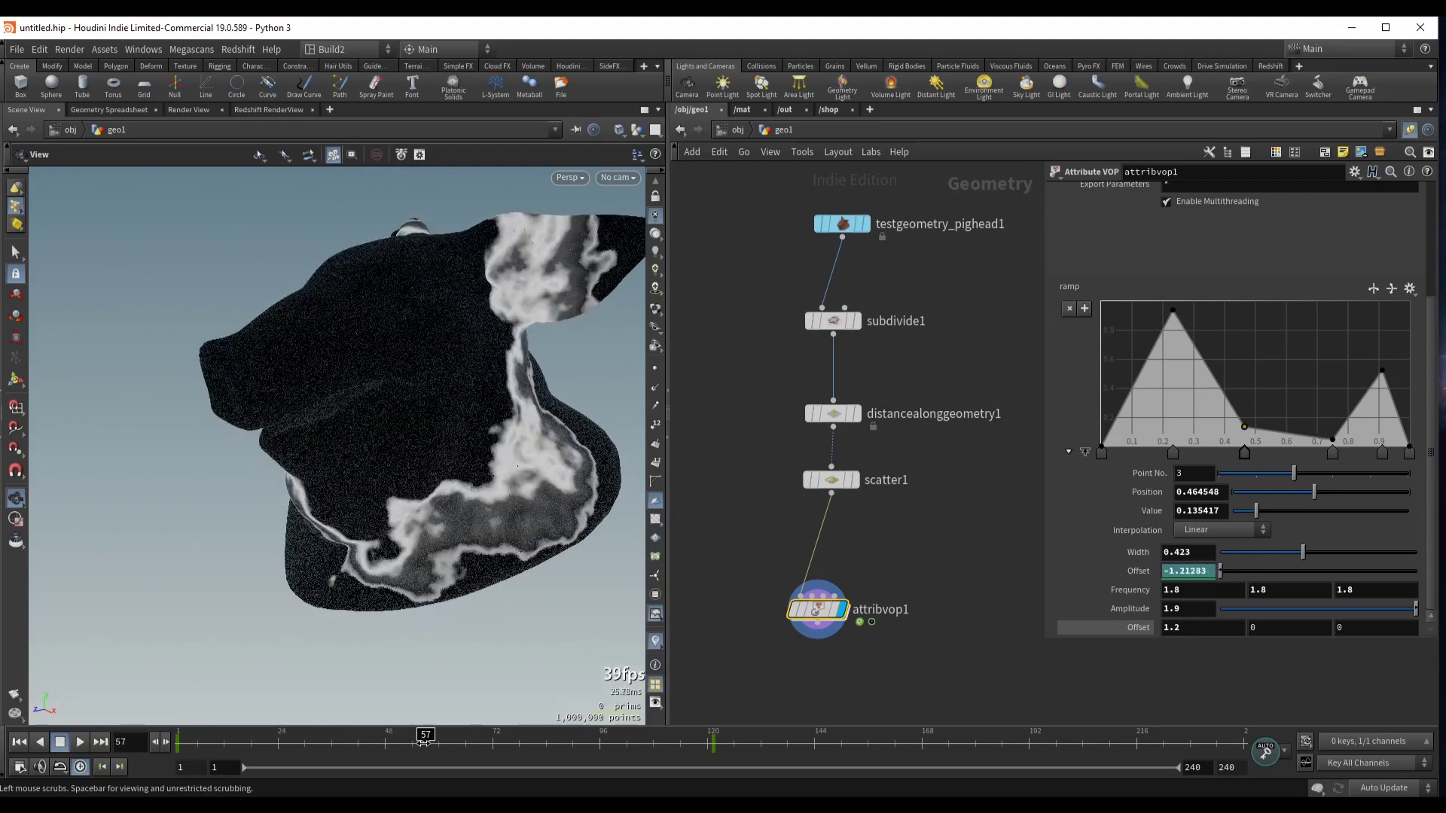
left_click_drag(1301, 553, 1329, 552)
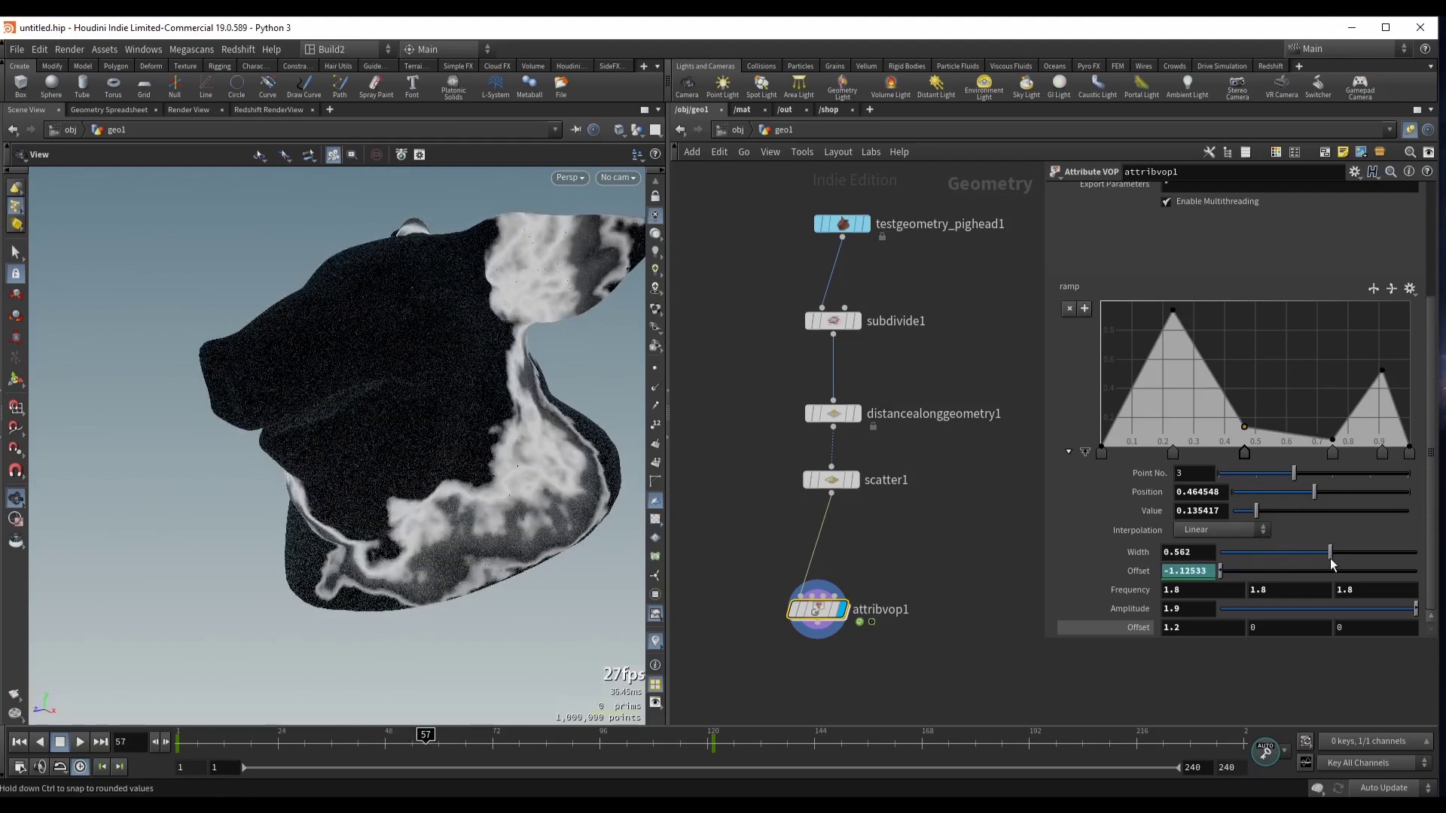
left_click_drag(317, 743, 181, 738)
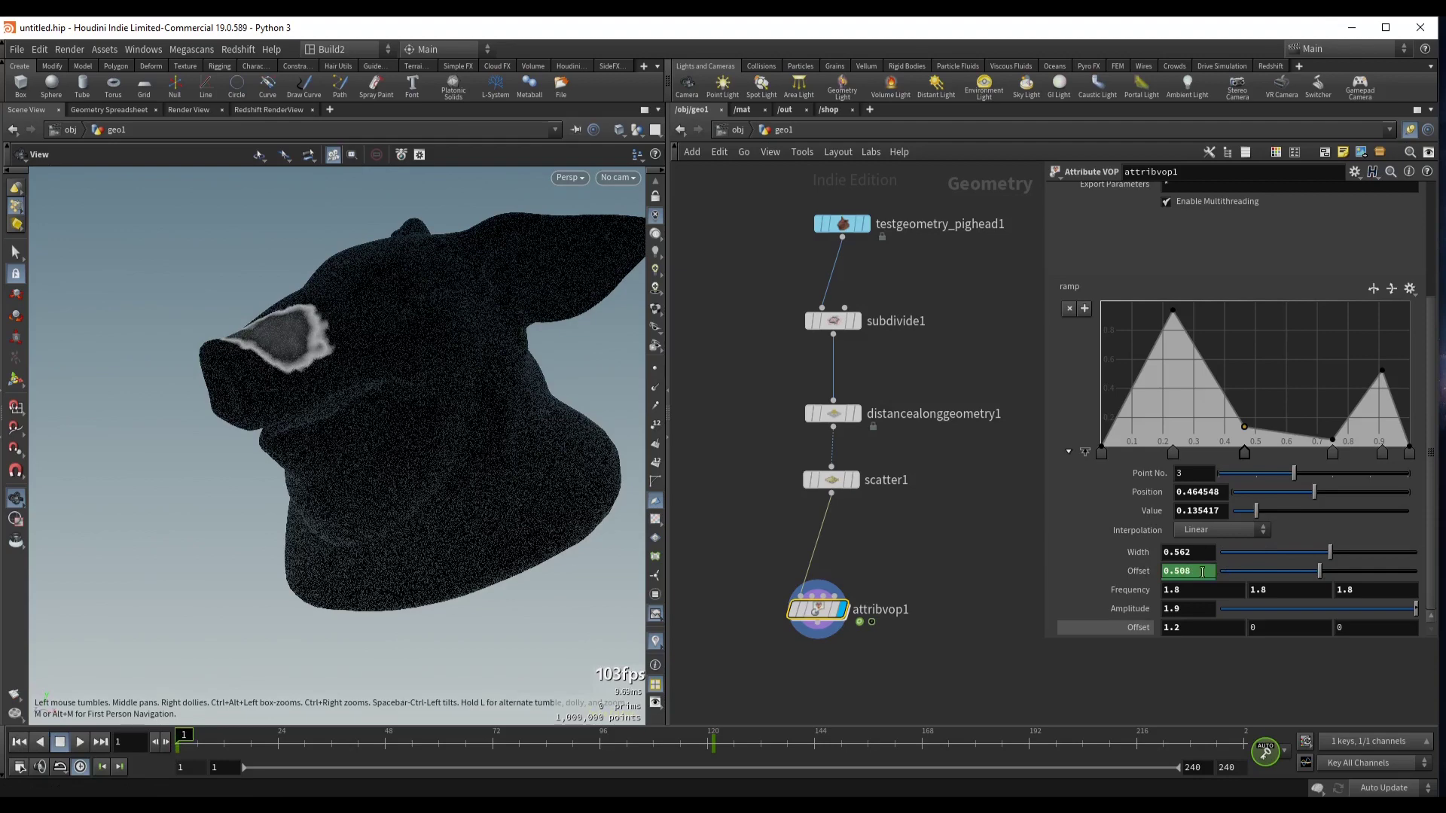
left_click(1202, 572, "shift")
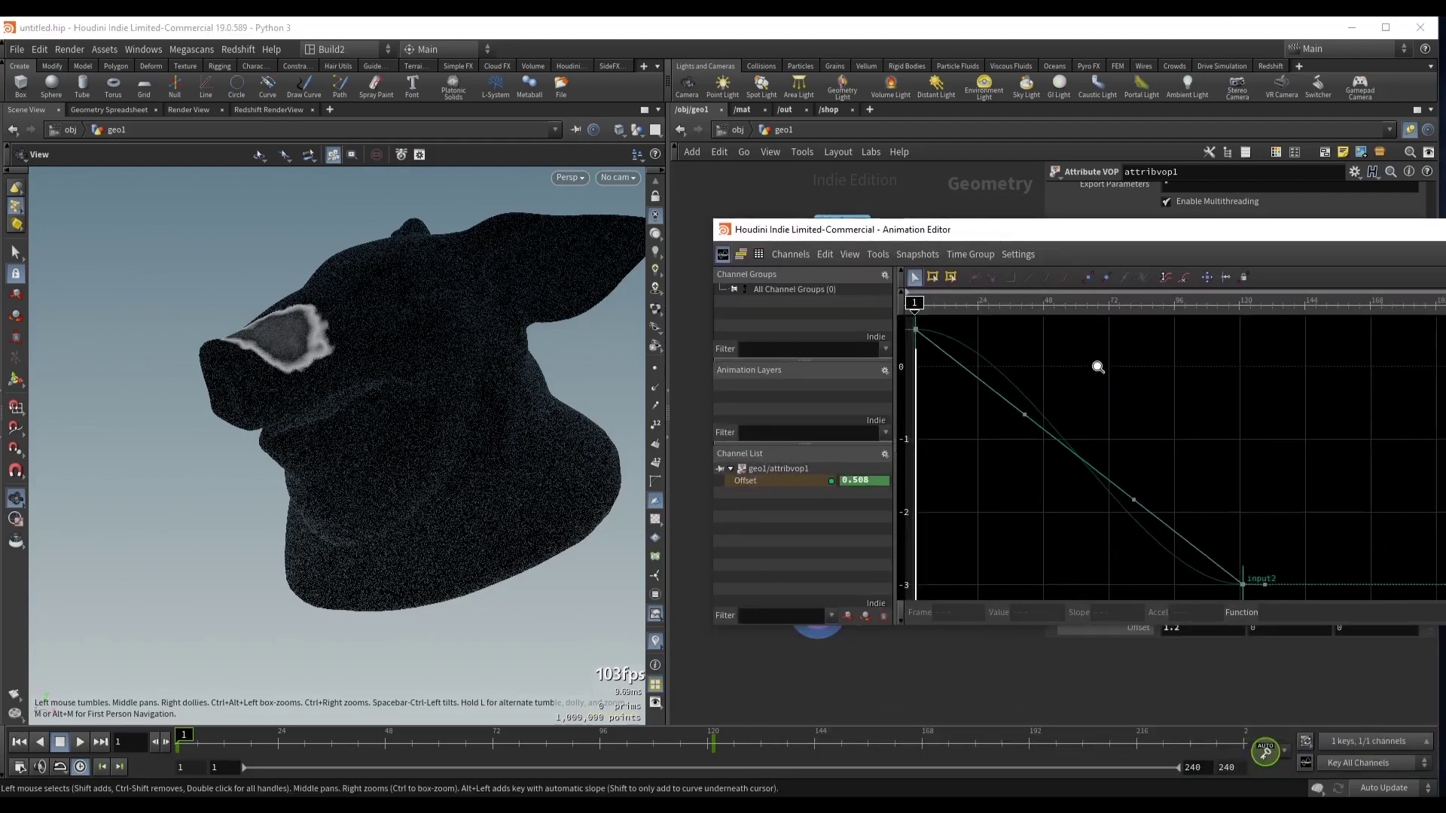
- Raise the Offset curve's frame 1 key to about 0.76 and preview the spread at frame 102
right_click_drag(1098, 367, 993, 440)
middle_click_drag(1007, 357, 1022, 436)
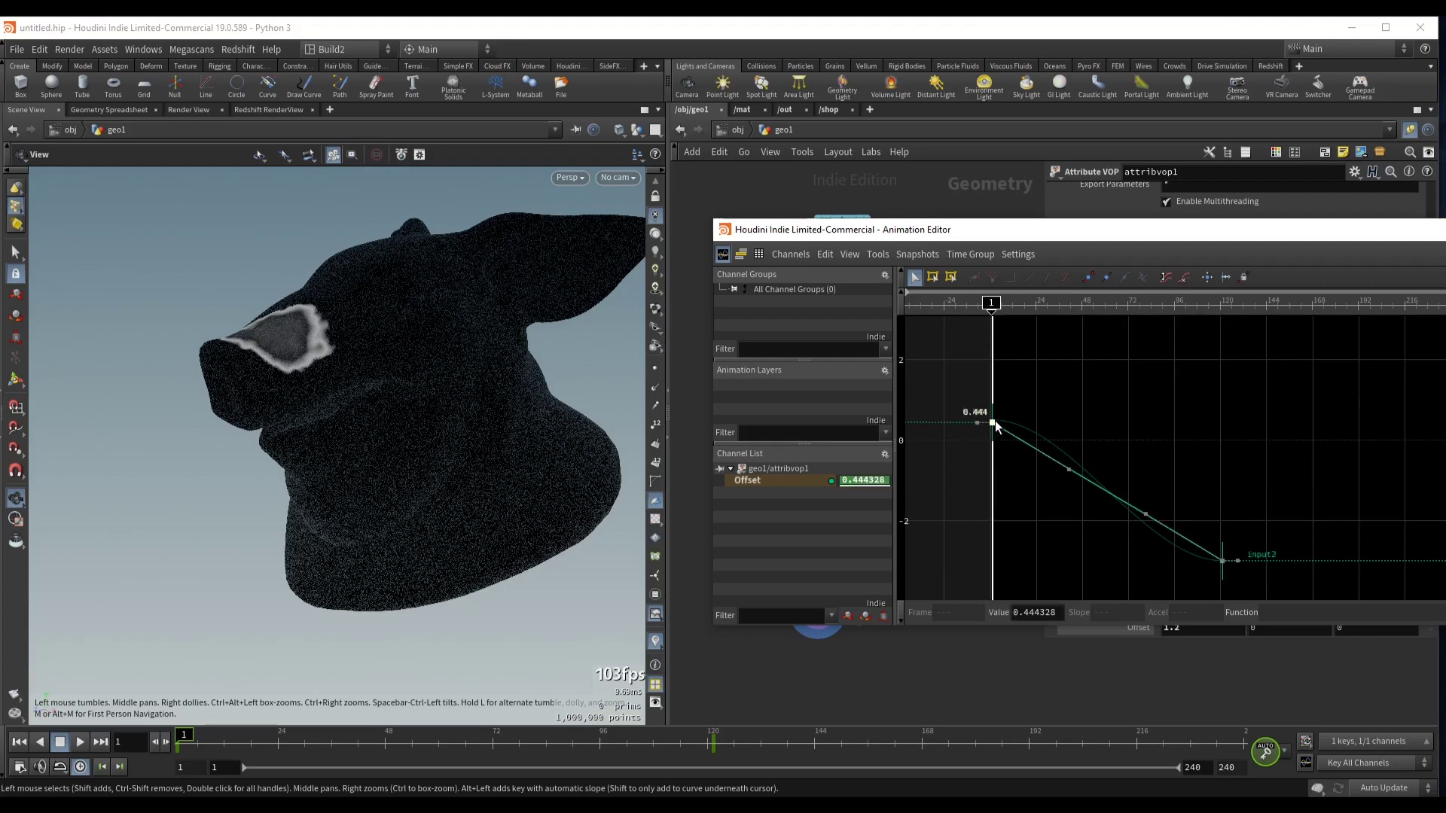
left_click_drag(995, 426, 992, 416)
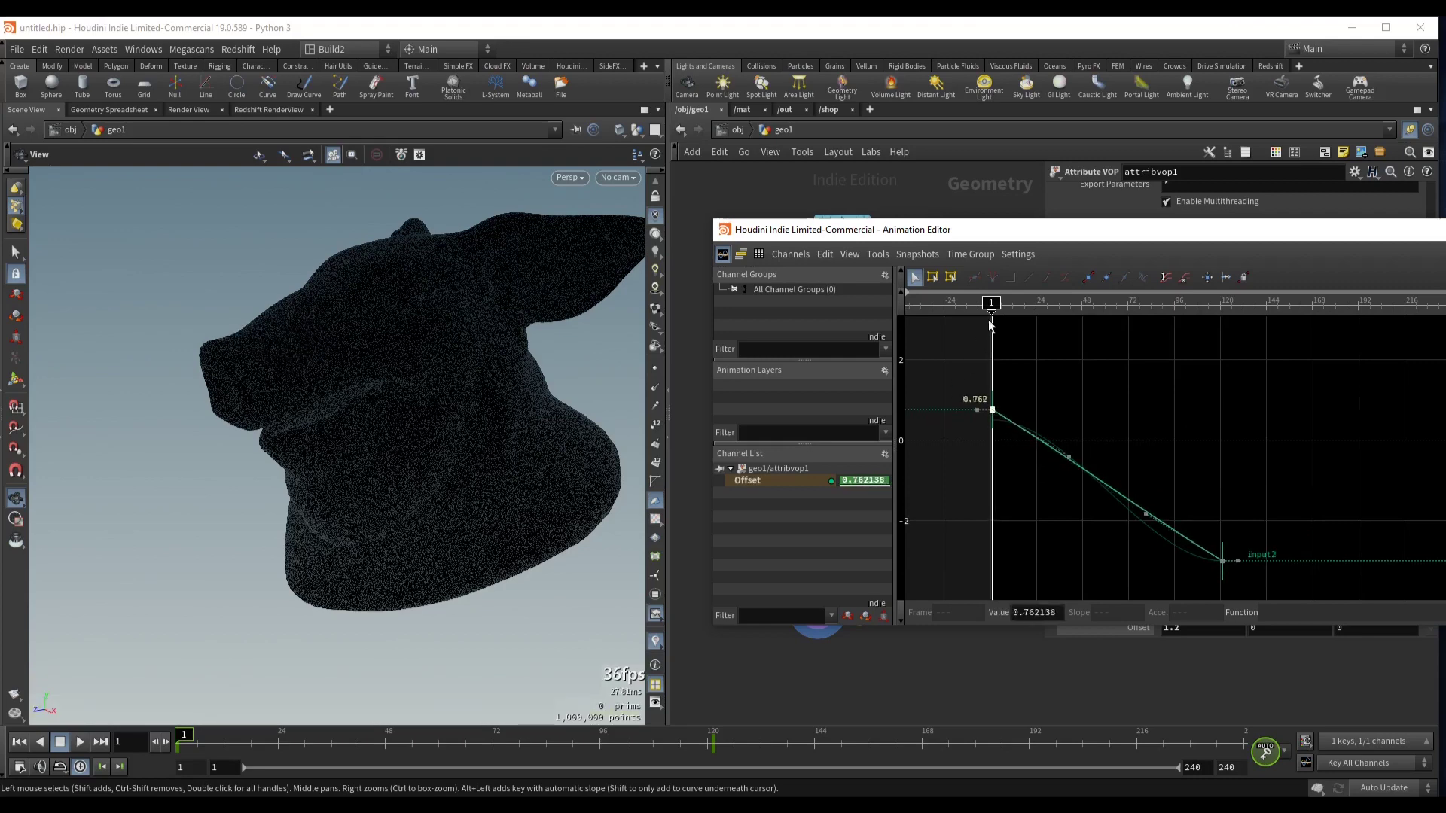
left_click_drag(991, 324, 1186, 309)
left_click_drag(452, 376, 616, 377)
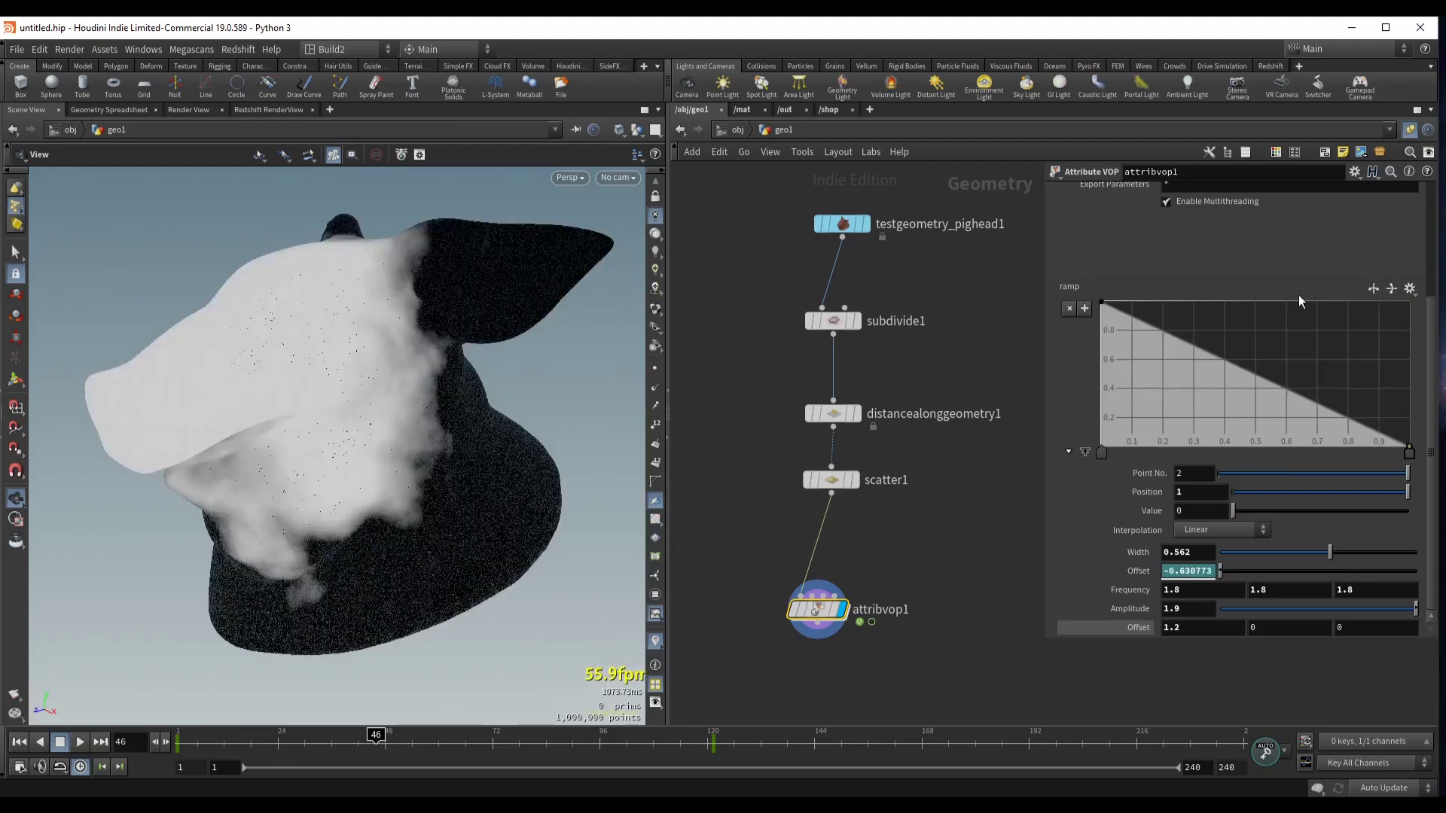
left_click_drag(331, 445, 448, 332)
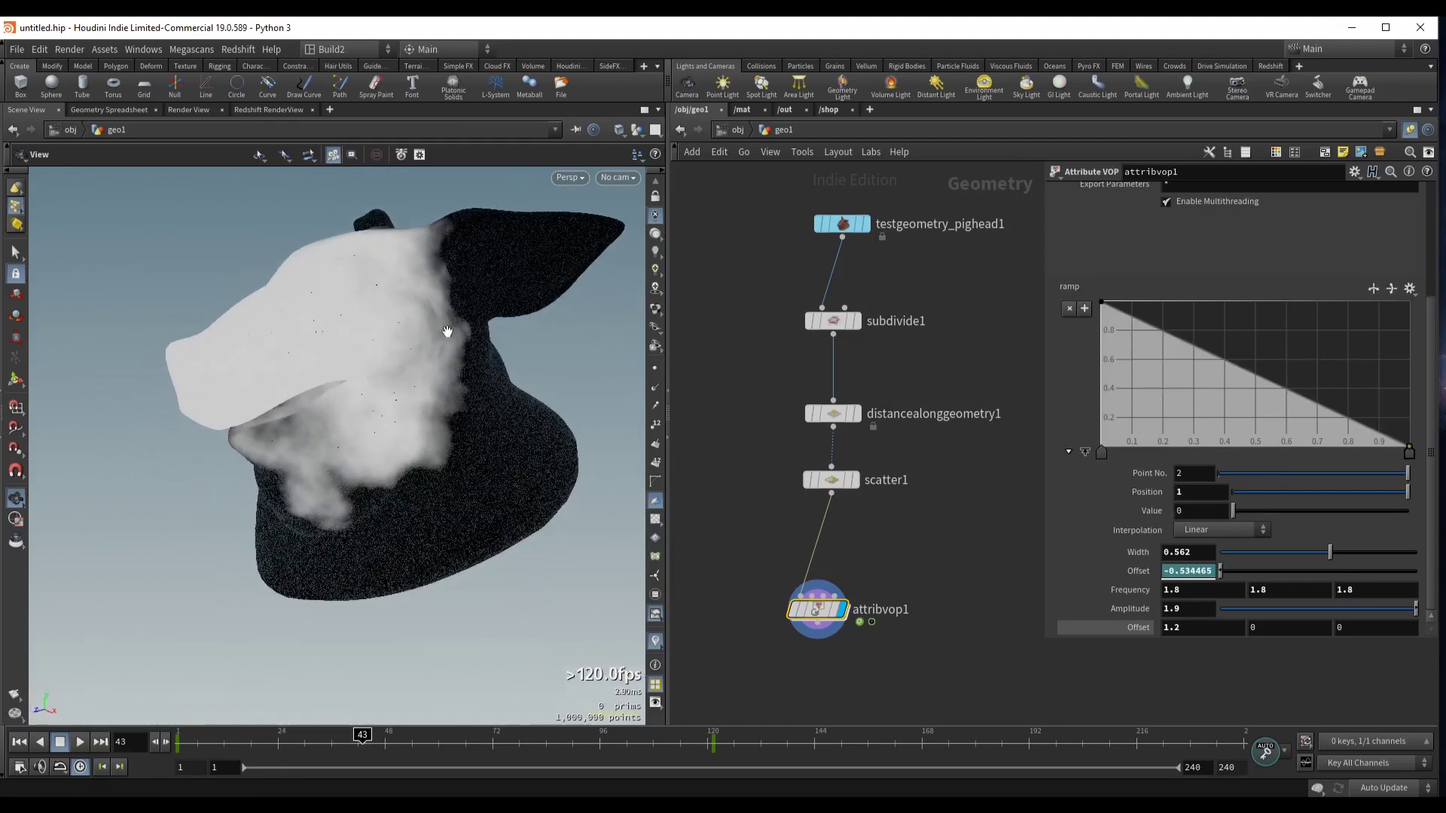
left_click_drag(819, 609, 860, 515)
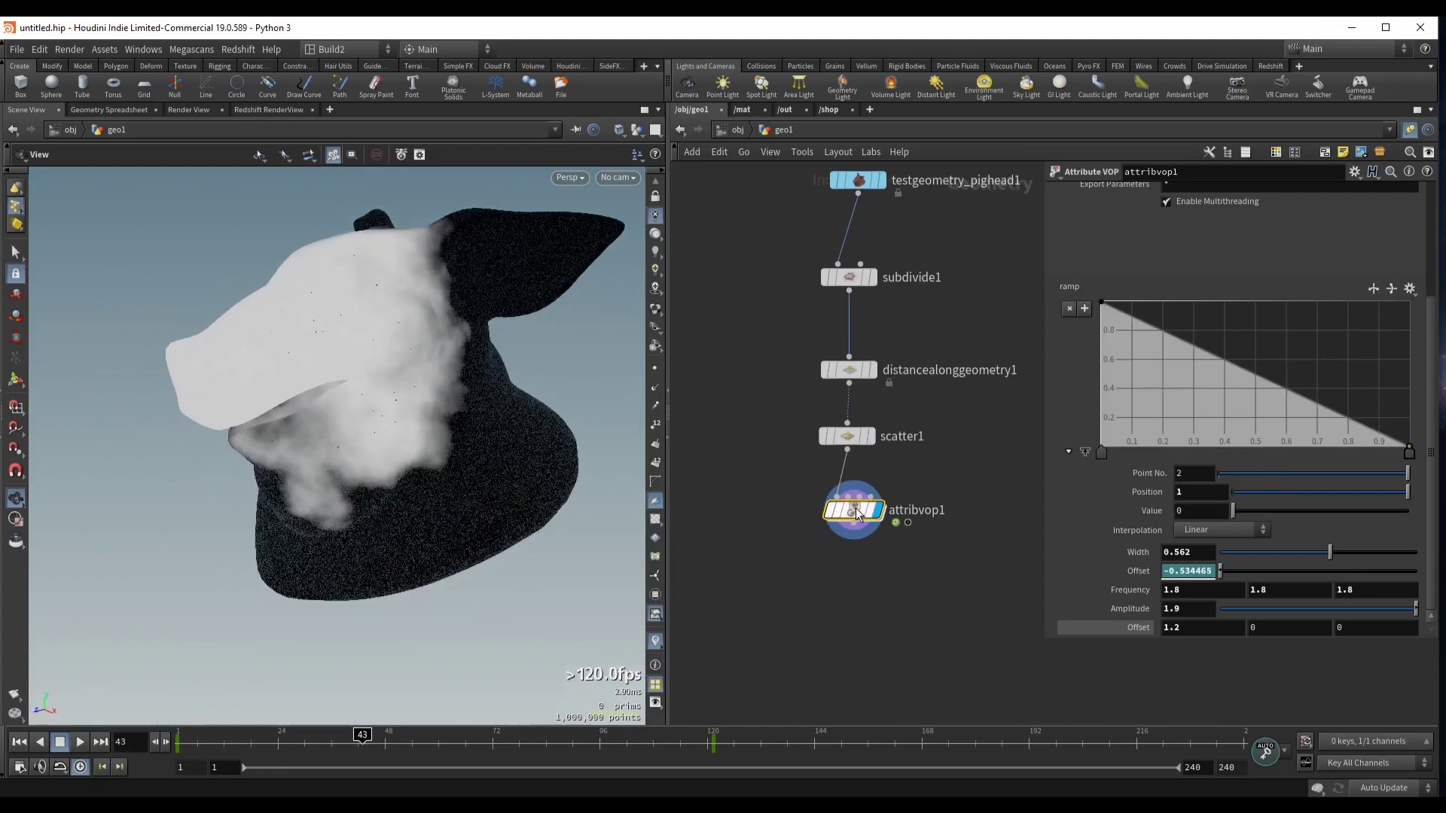
- Inside attribvop1, add a Voronoi Noise node fed by P and a Random node fed by its seed
double_click(858, 515)
scroll(858, 509, "down", 6)
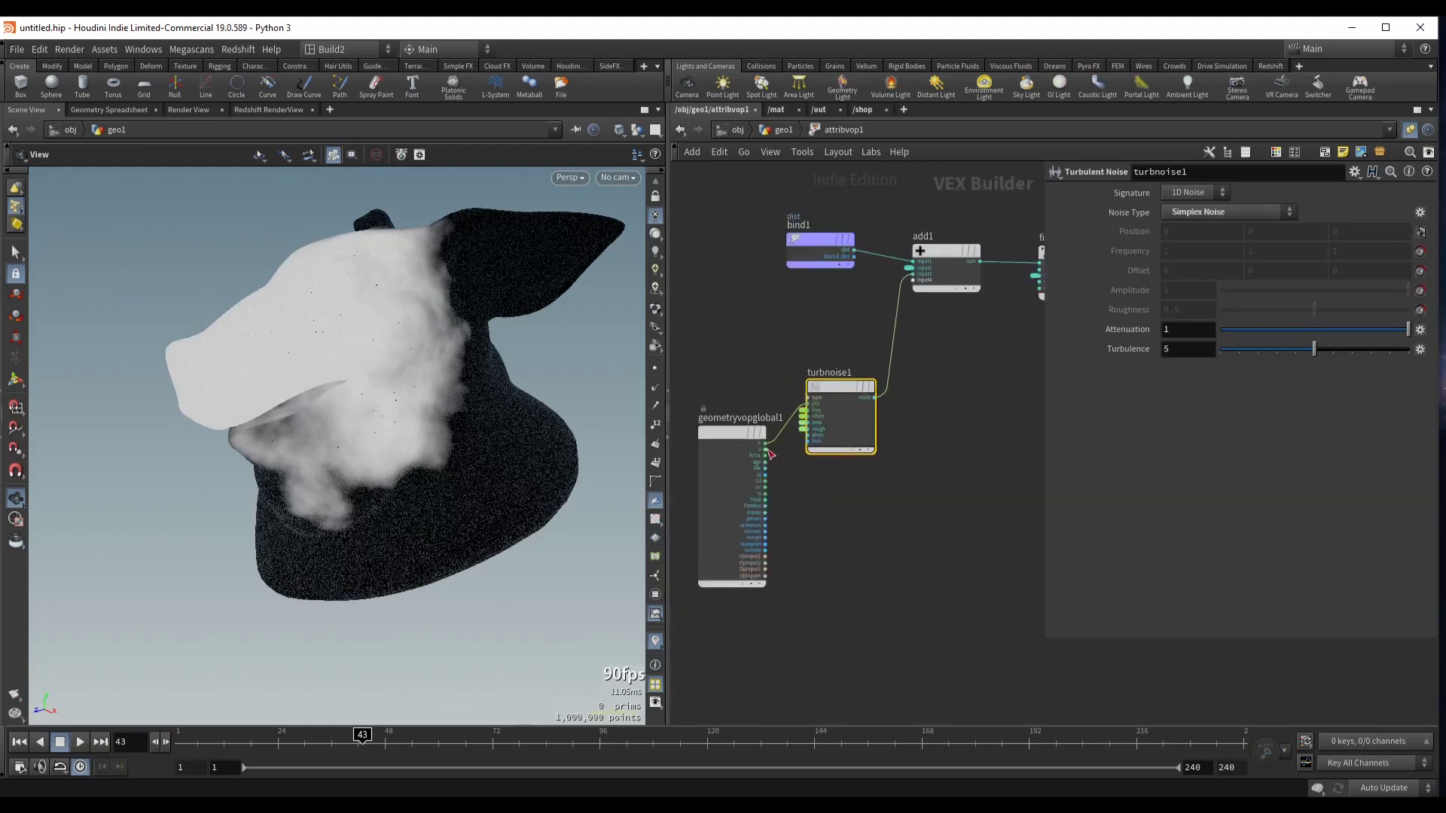
key("Tab")
type("vor")
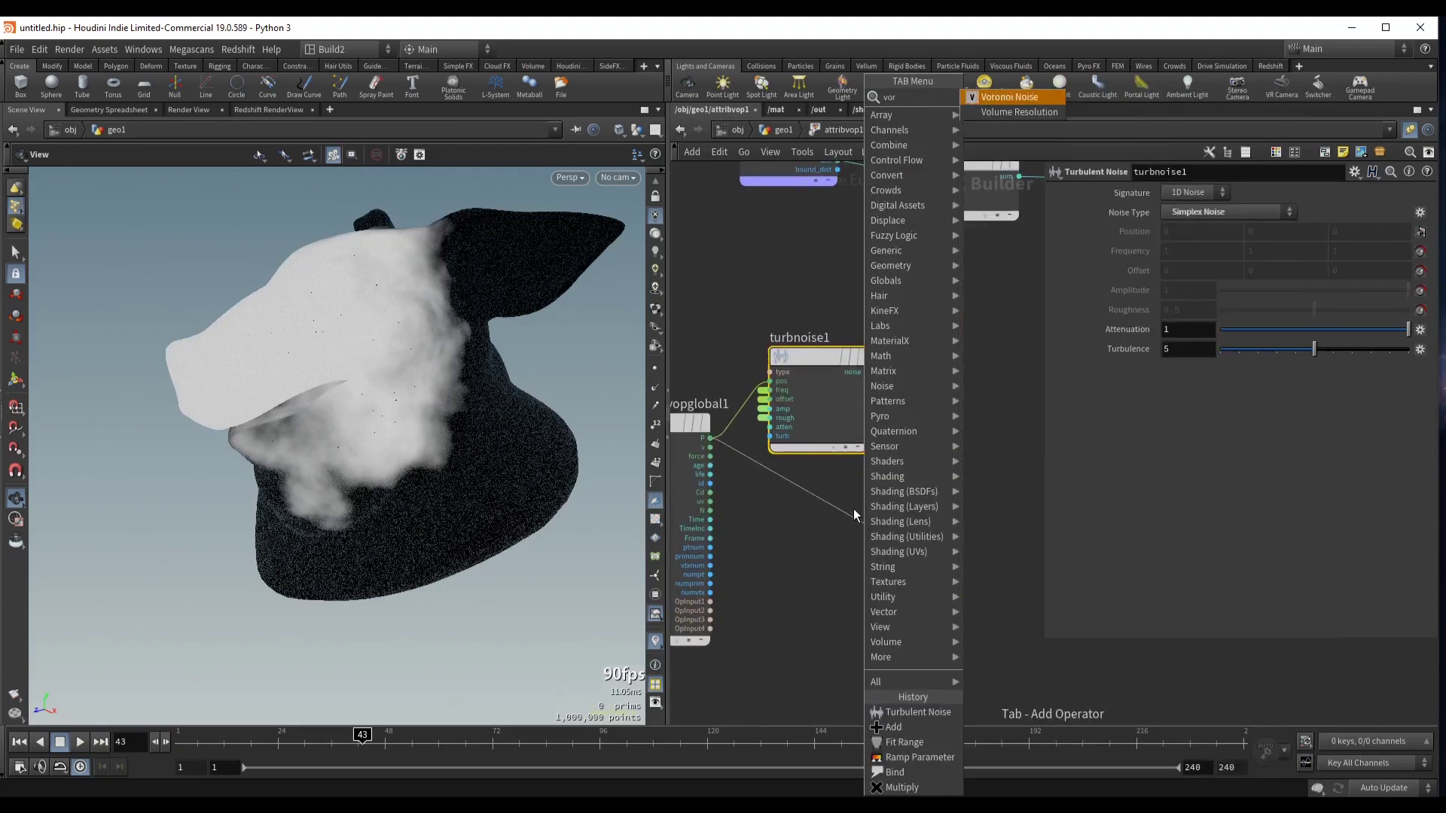
key("Return")
left_click(857, 515)
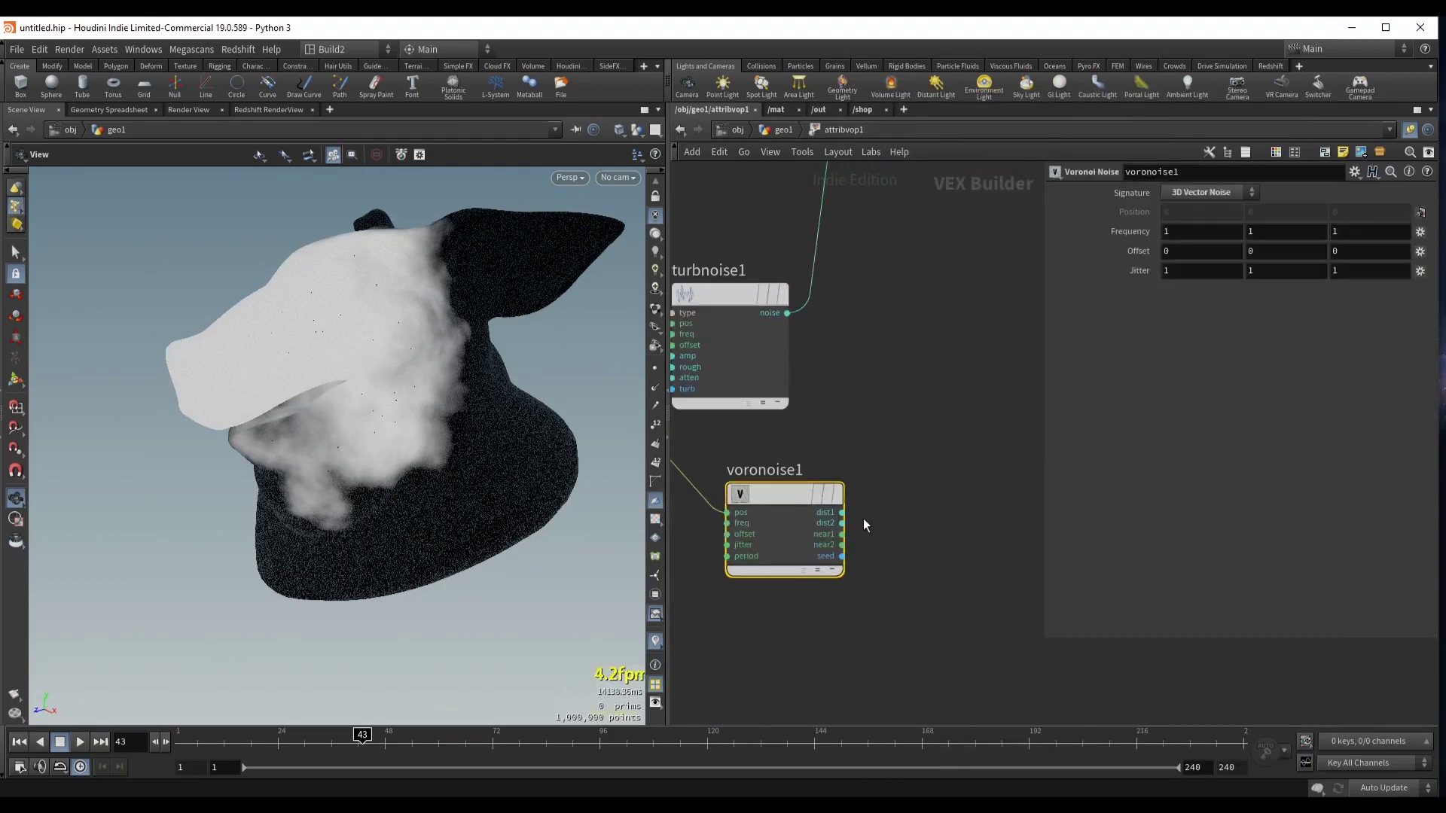
key("Tab")
type("rand")
key("Return")
left_click(908, 540)
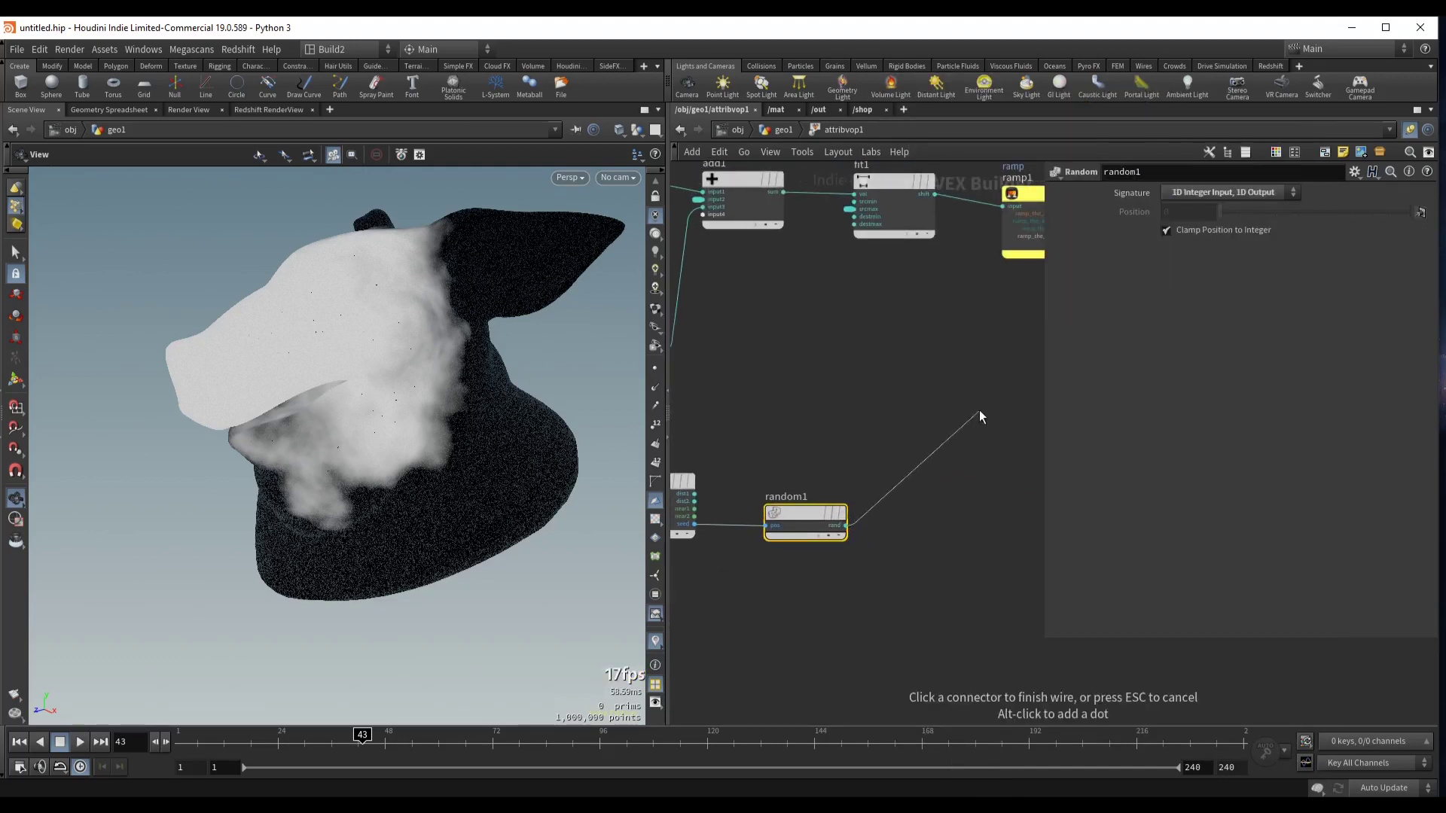
- Wire the random value into point colour Cd and set Voronoi frequency to about 5.4
middle_click_drag(979, 416, 729, 536)
left_click(903, 365)
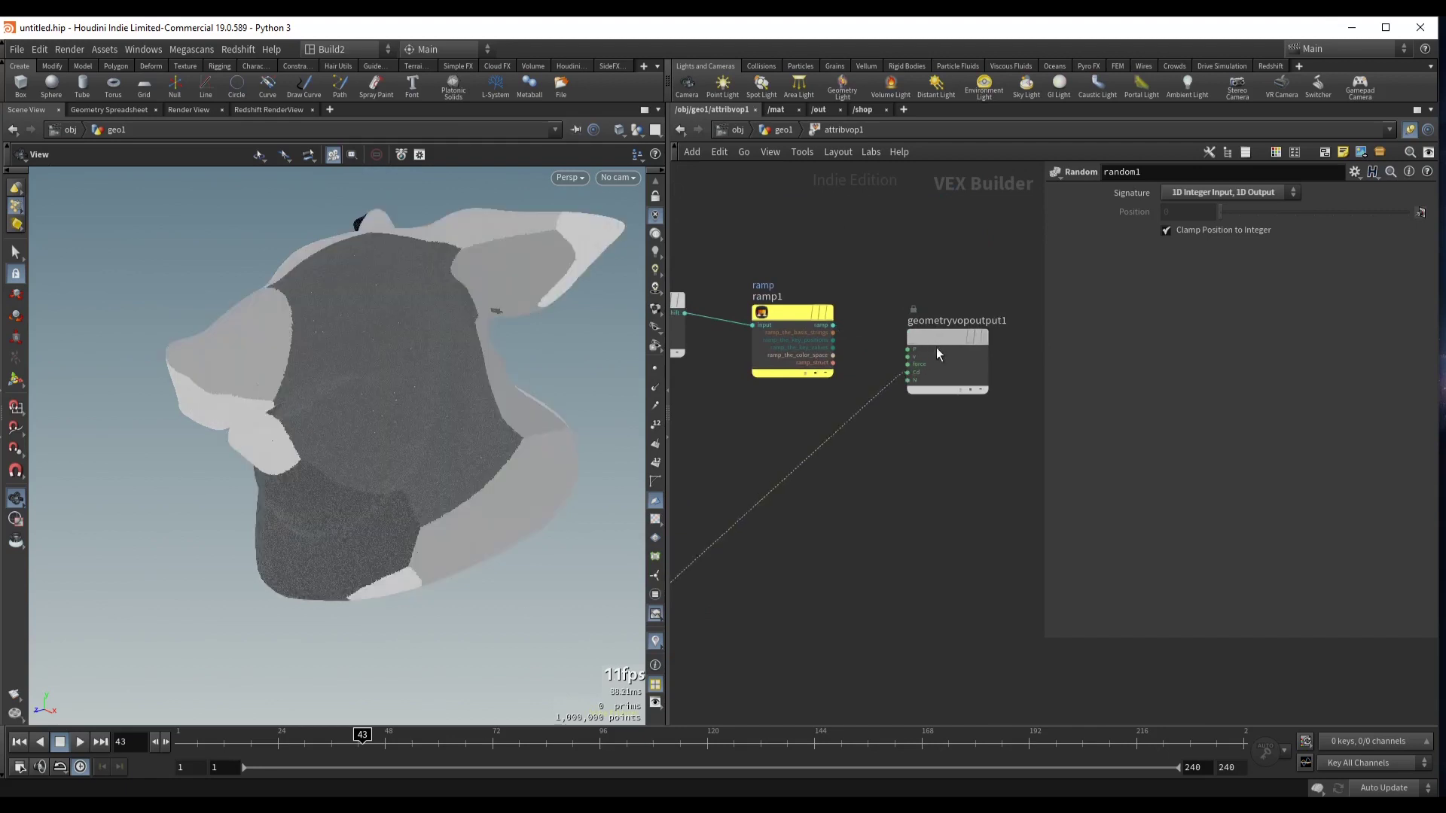
middle_click_drag(937, 346, 861, 438)
scroll(825, 490, "up", 3)
left_click(824, 497)
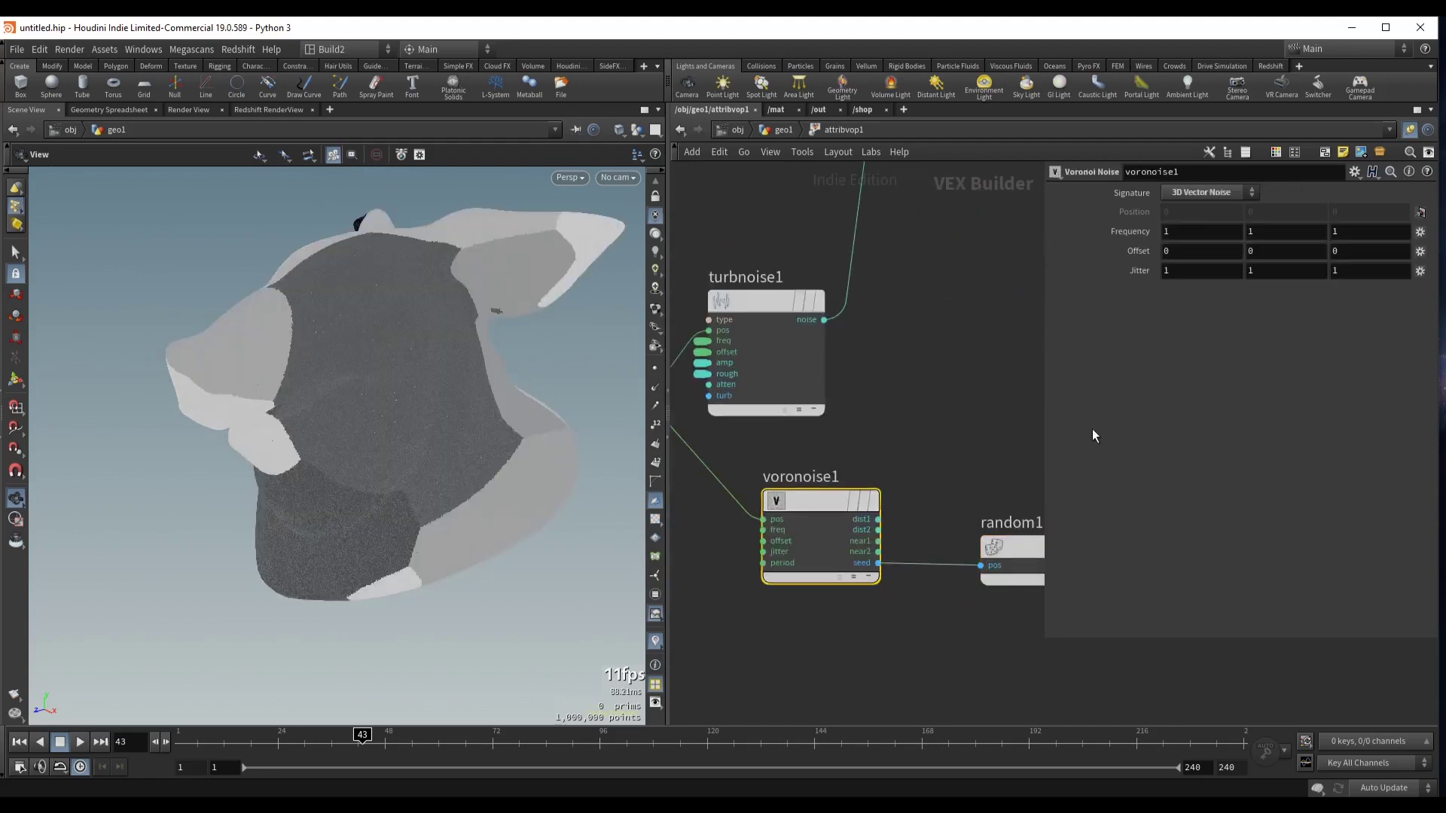
middle_click_drag(1137, 238, 1425, 213)
scroll(855, 405, "down", 2)
scroll(827, 333, "down", 2)
scroll(751, 379, "up", 3)
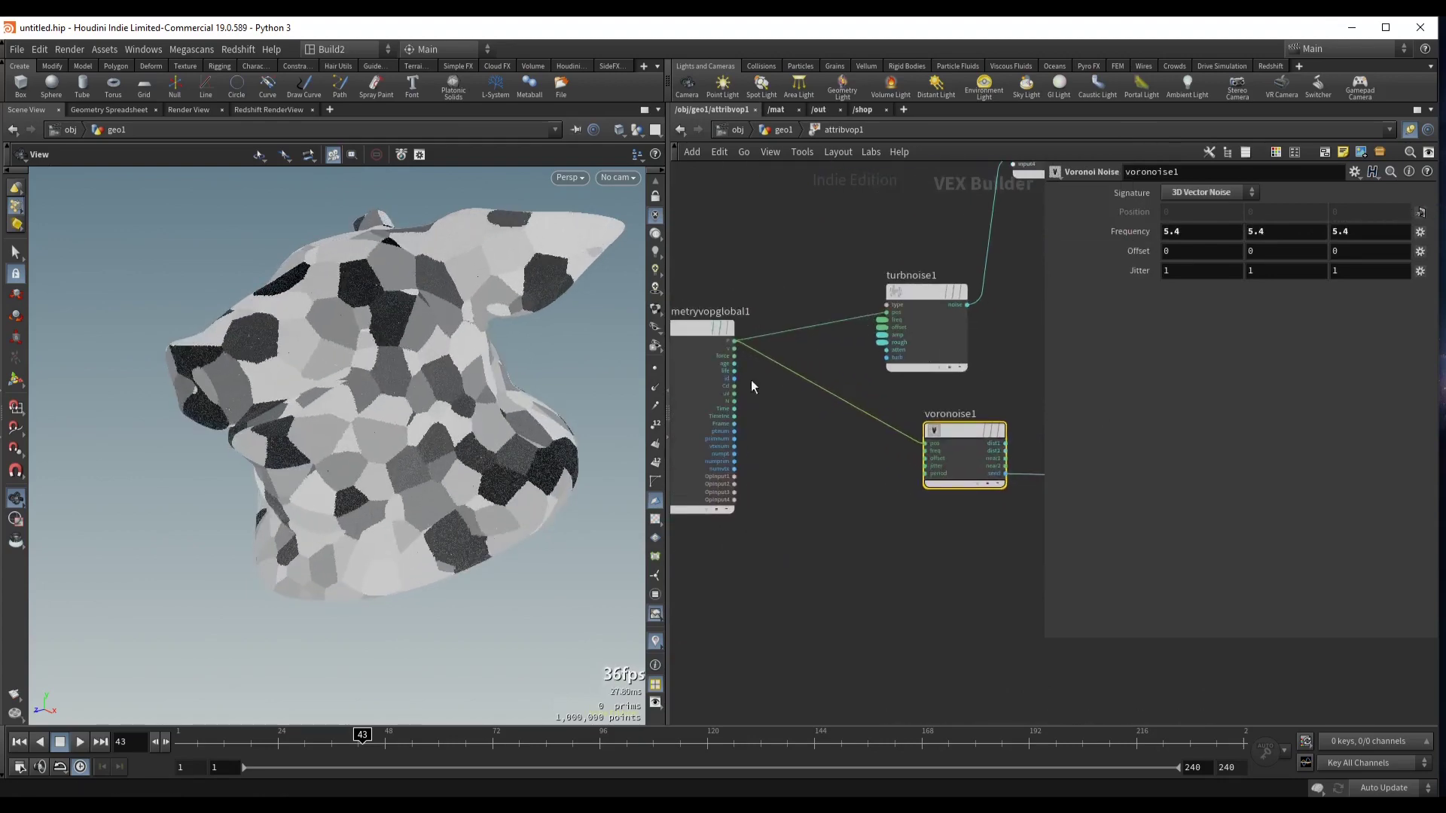
- Add a Turbulent Noise node from P, wire it into the Voronoi offset, and set frequency 2.1
left_click(788, 486)
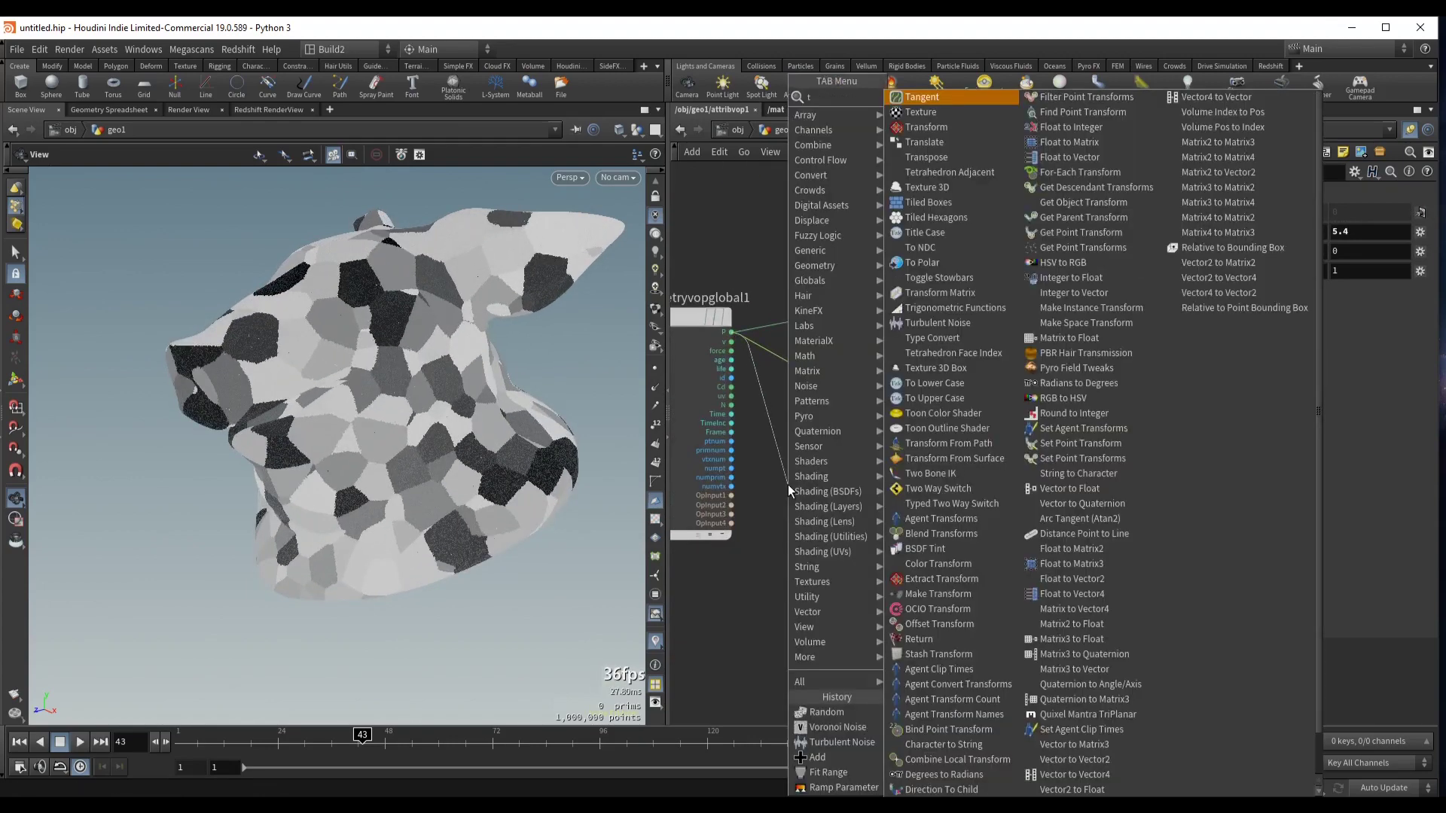
type("turb")
key("Return")
left_click(797, 566)
scroll(919, 579, "up", 2)
key("ctrl+z")
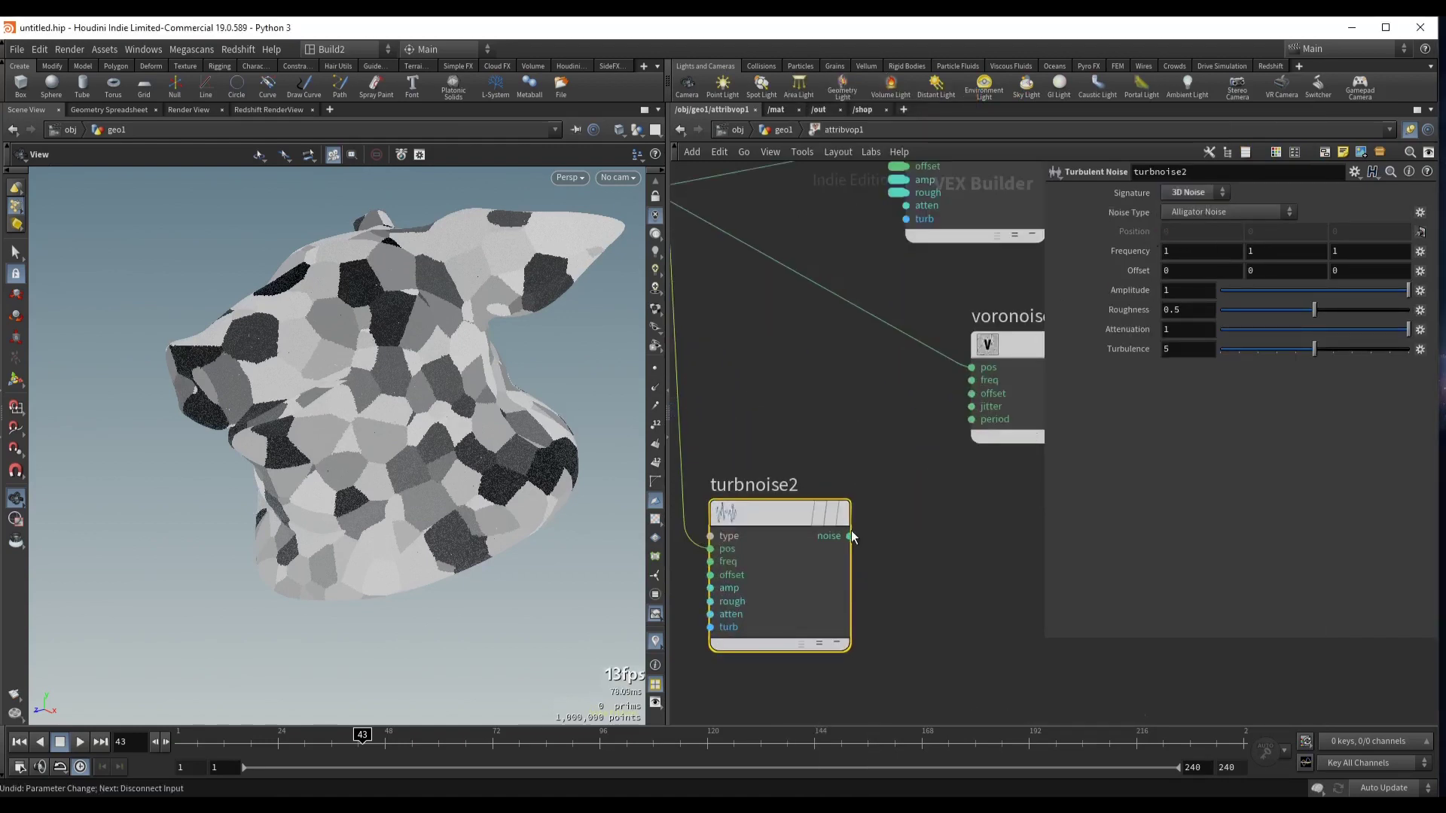
left_click(970, 394)
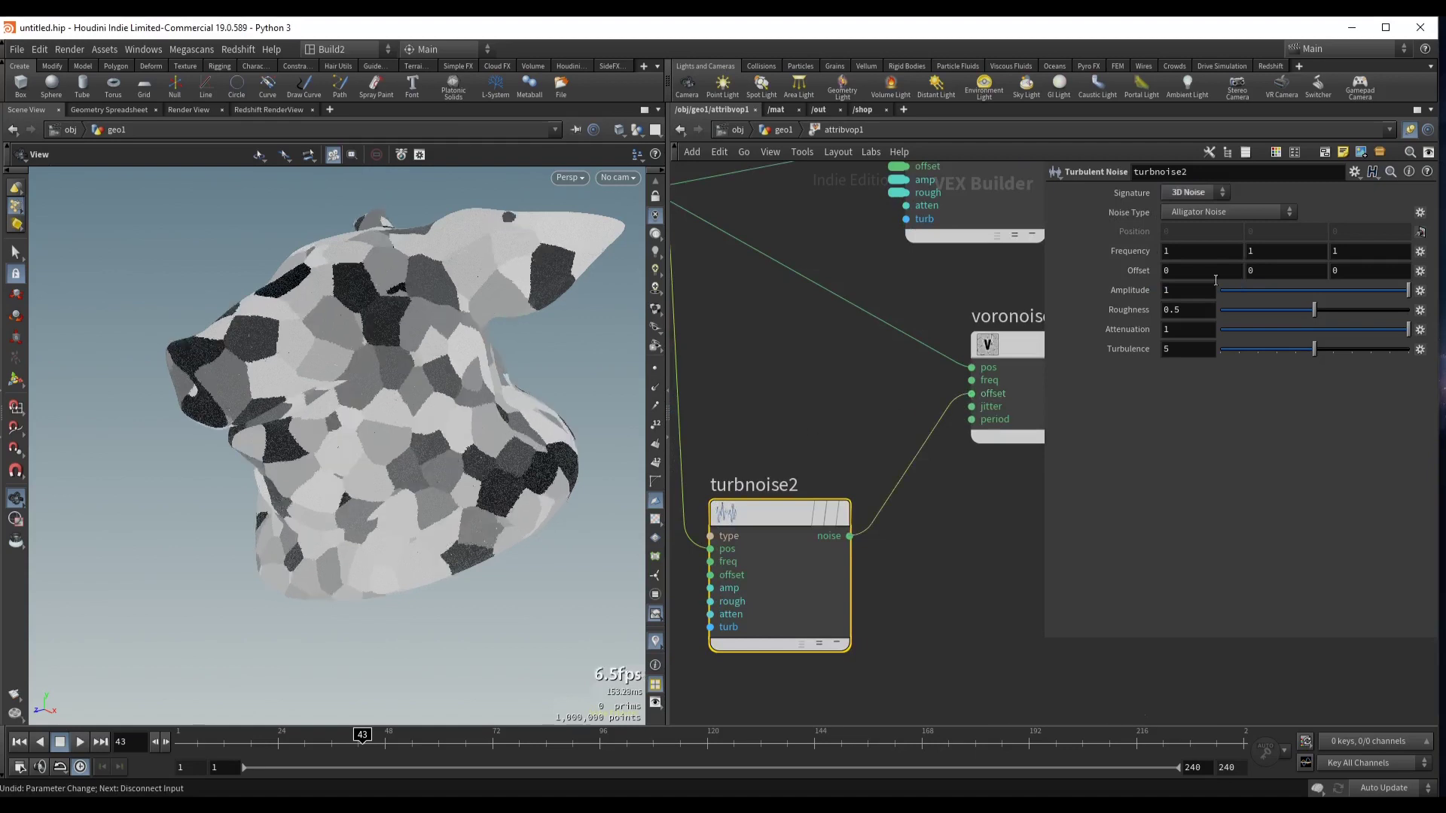
middle_click_drag(1126, 259, 1118, 299)
- Compare the cells with the noise-to-offset wire cut and restored, then raise noise frequency to 2.9
middle_click_drag(762, 426, 756, 461)
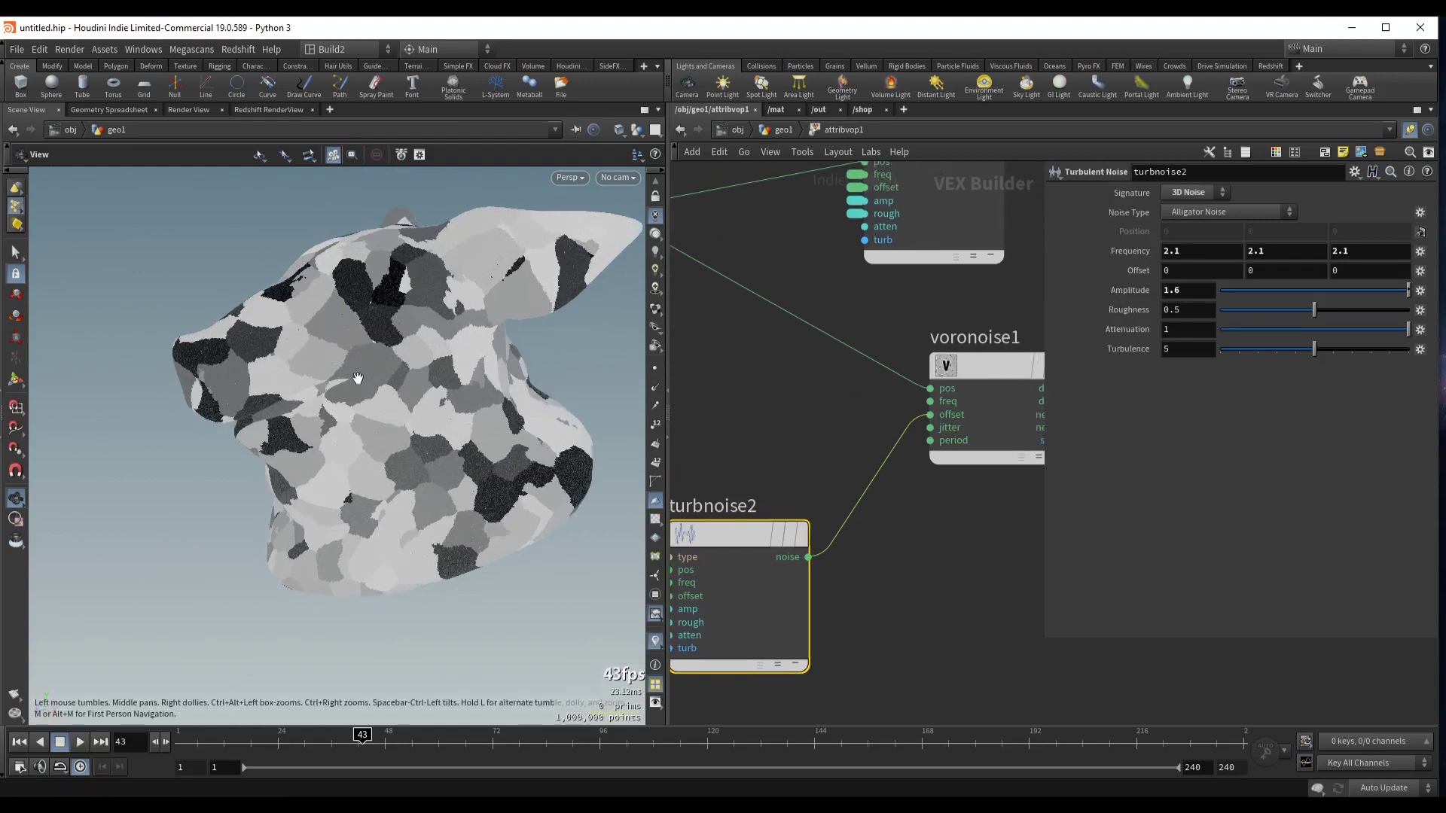
left_click_drag(354, 343, 391, 350)
middle_click_drag(768, 411, 732, 414)
left_click_drag(866, 459, 898, 493)
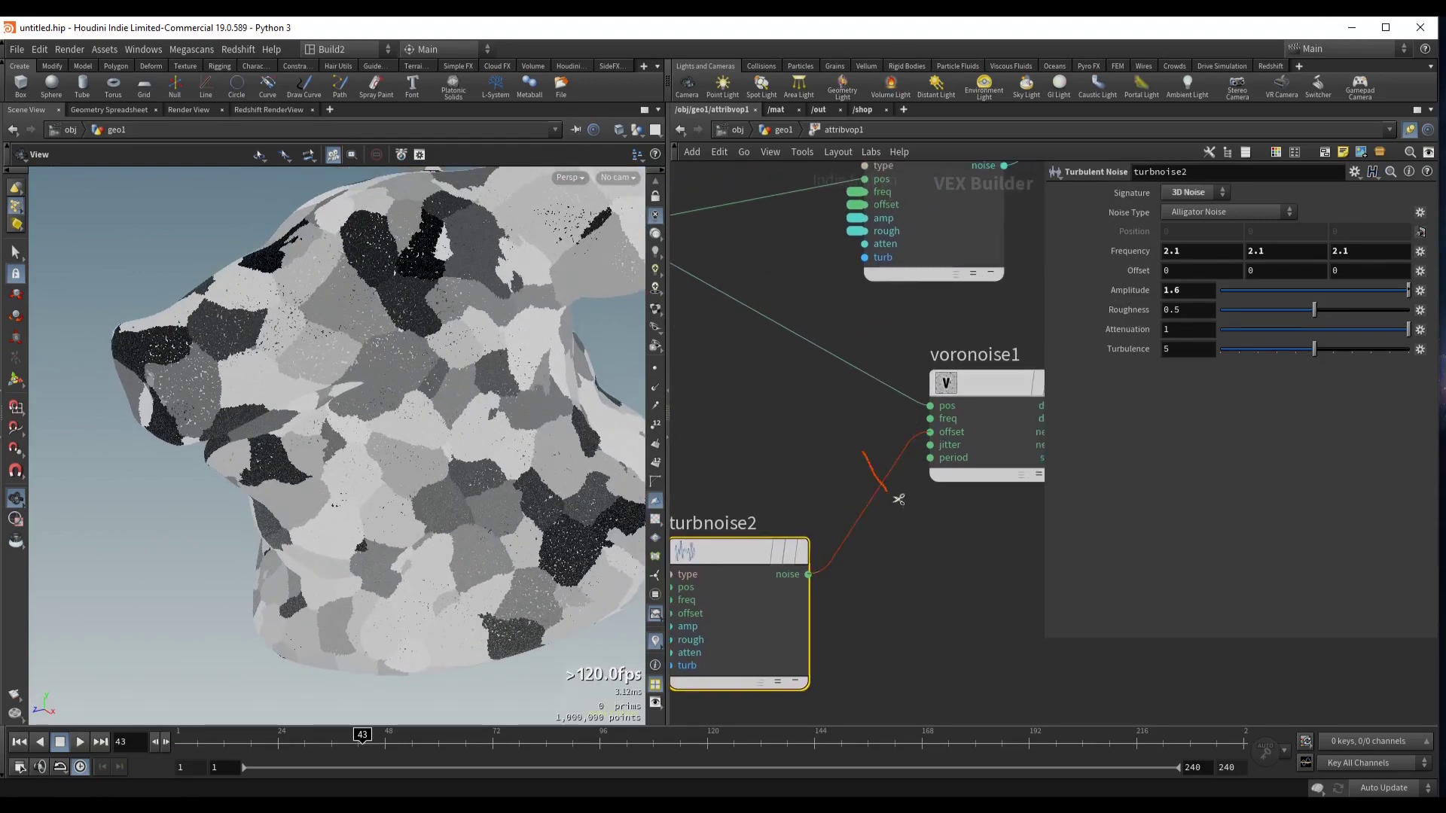
left_click_drag(395, 312, 339, 377)
key("ctrl+z")
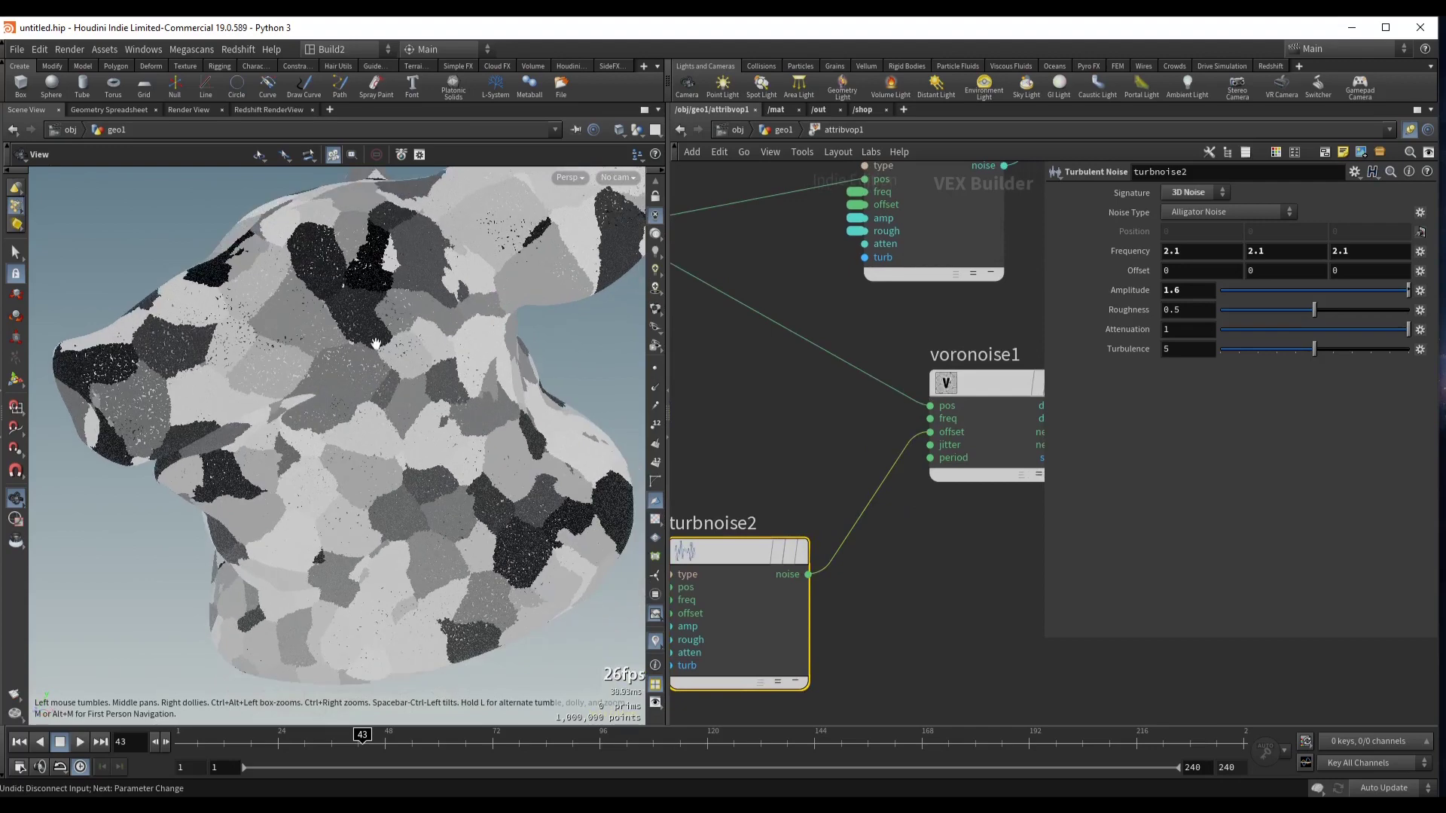
left_click_drag(426, 317, 452, 326)
middle_click_drag(784, 390, 698, 400)
middle_click_drag(1122, 249, 1191, 248)
scroll(881, 350, "down", 3)
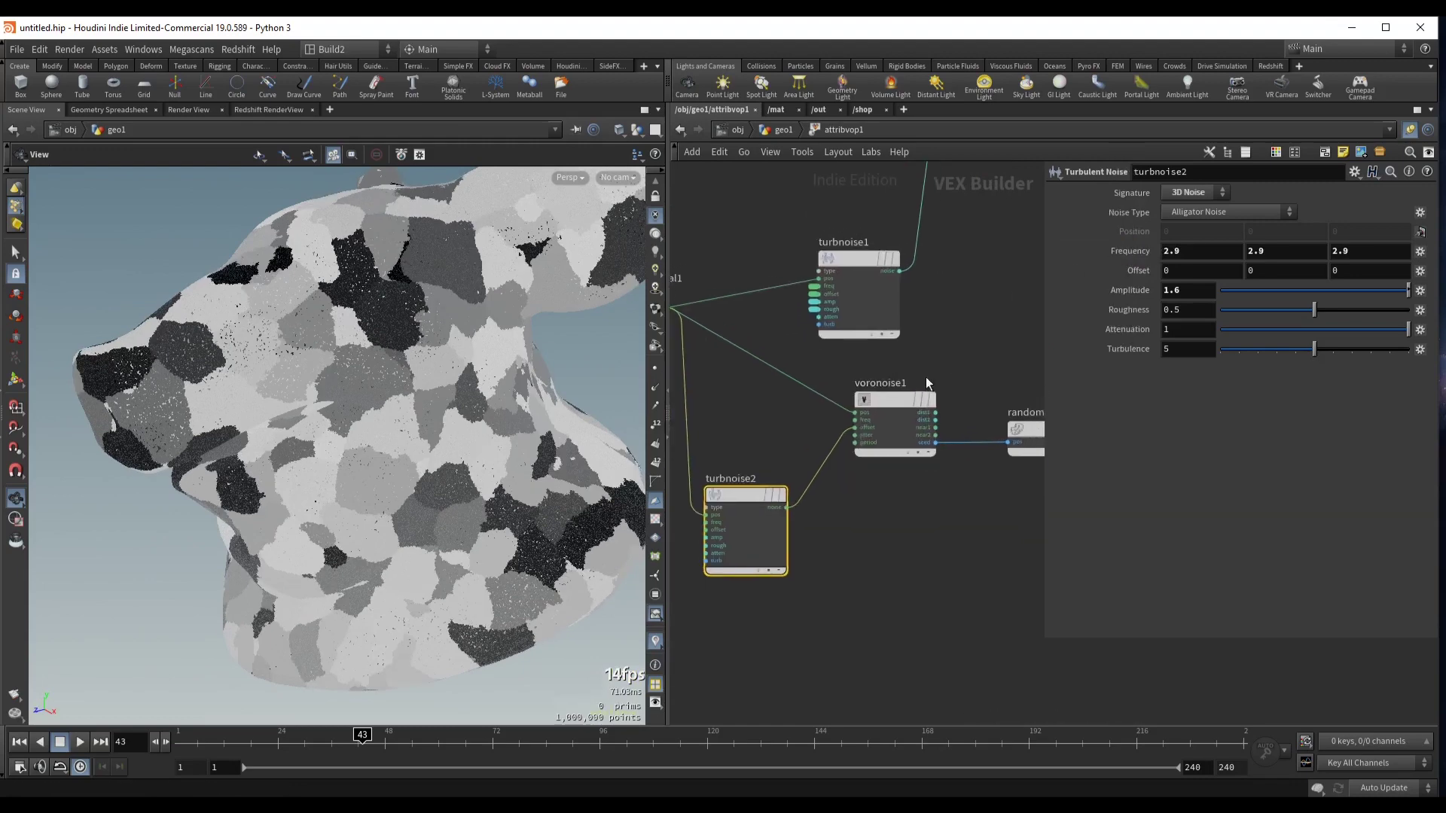
- Connect random1 into a new add1 input and move random1 beside voronoise1
middle_click_drag(925, 376, 790, 429)
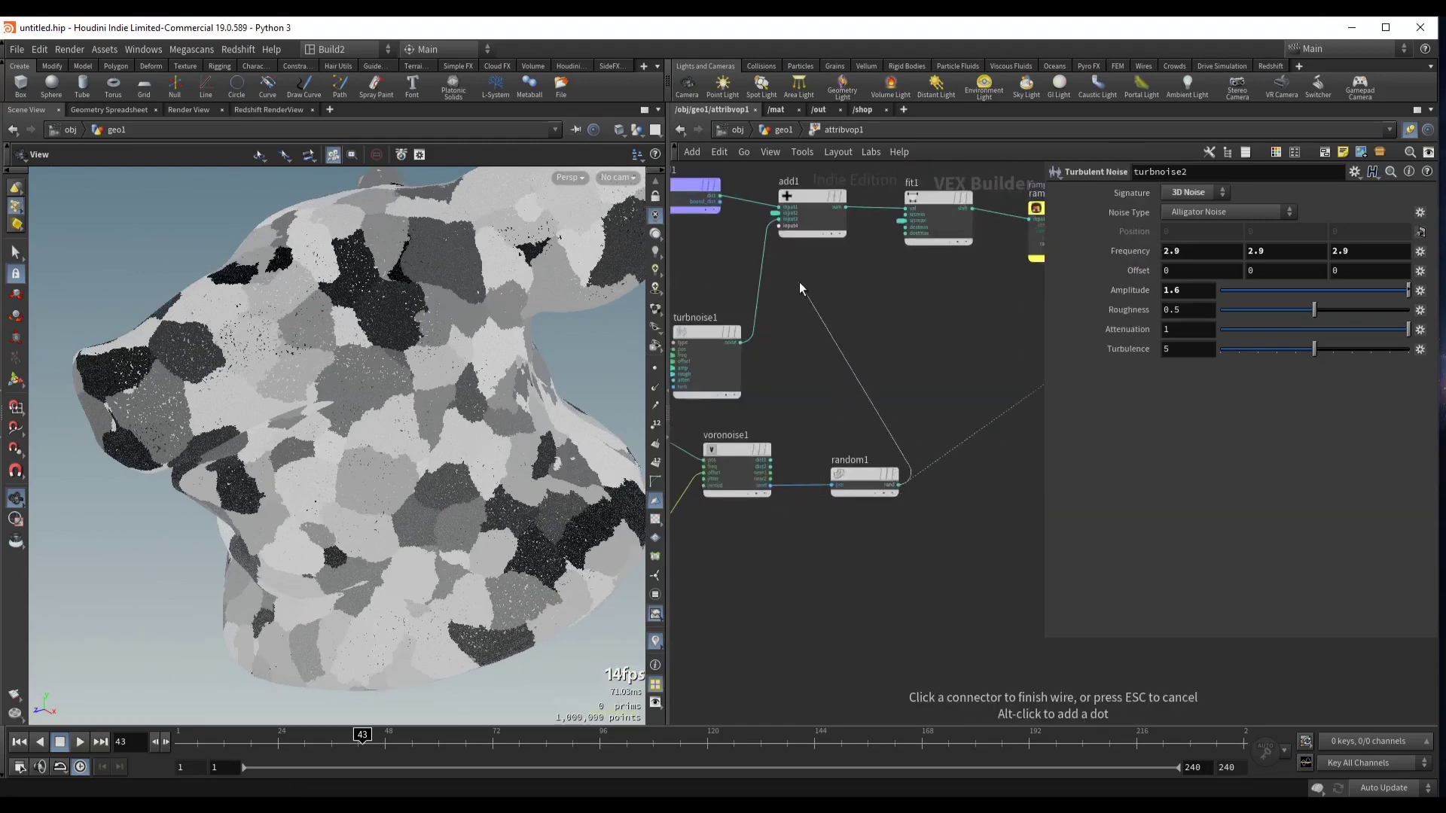
middle_click_drag(800, 288, 802, 315)
left_click(802, 315)
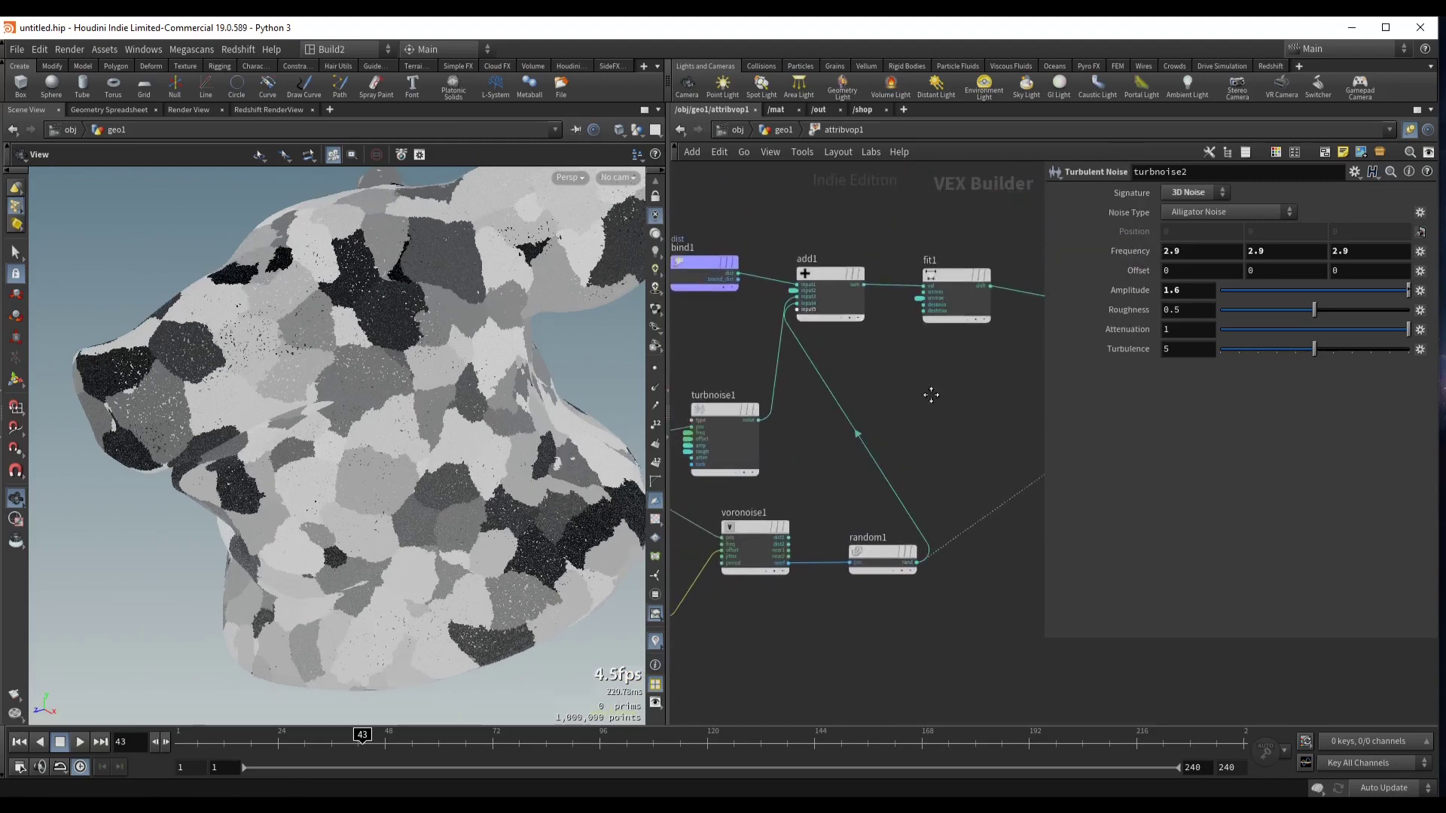
mouse_move(930, 395)
middle_mouse_down()
mouse_move(743, 413)
mouse_move(939, 397)
middle_mouse_up()
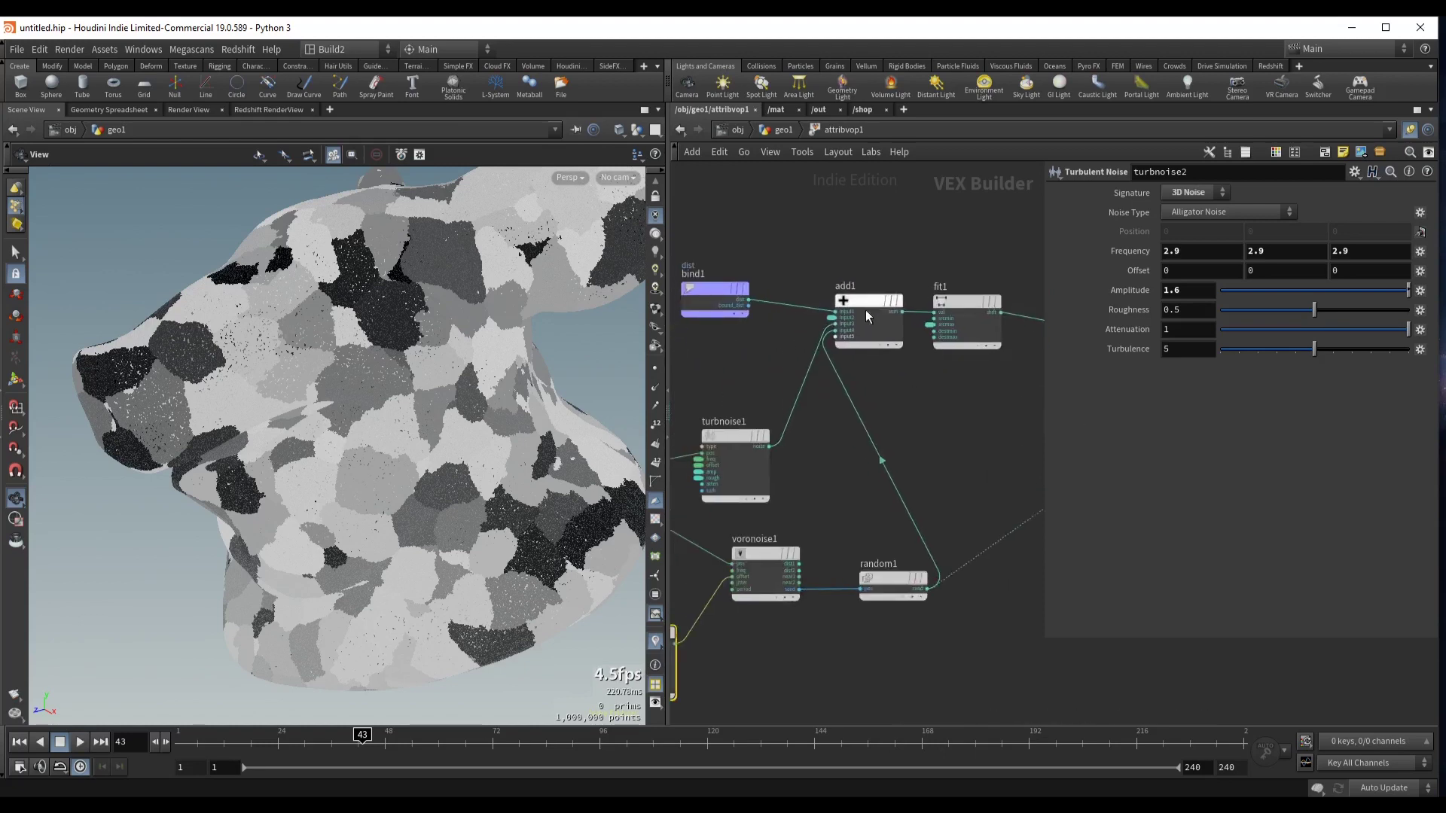
scroll(854, 395, "down", 2)
middle_click_drag(752, 373, 935, 322)
scroll(935, 323, "up", 1)
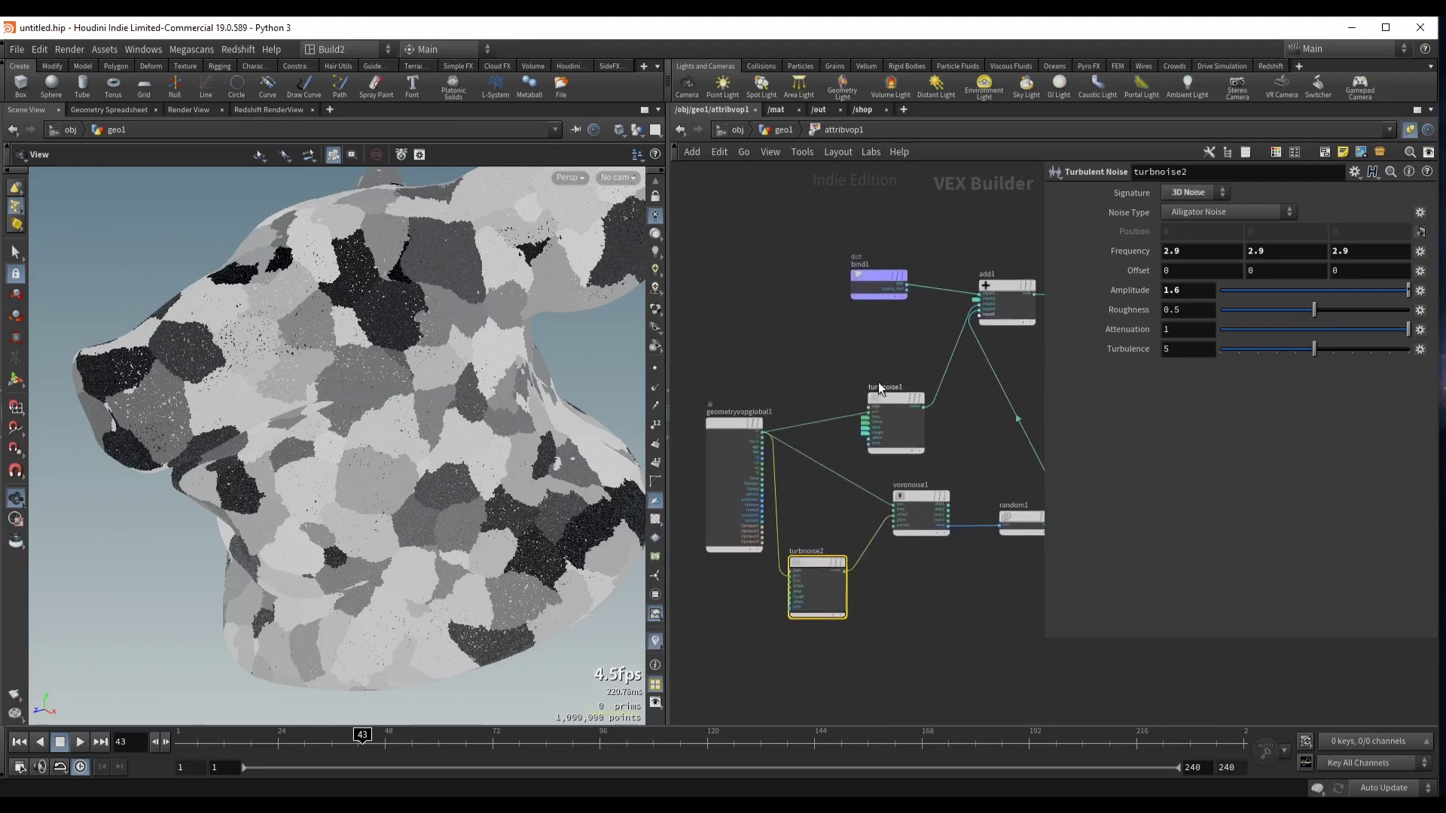
middle_click_drag(1022, 503, 894, 497)
left_click_drag(895, 497, 834, 468)
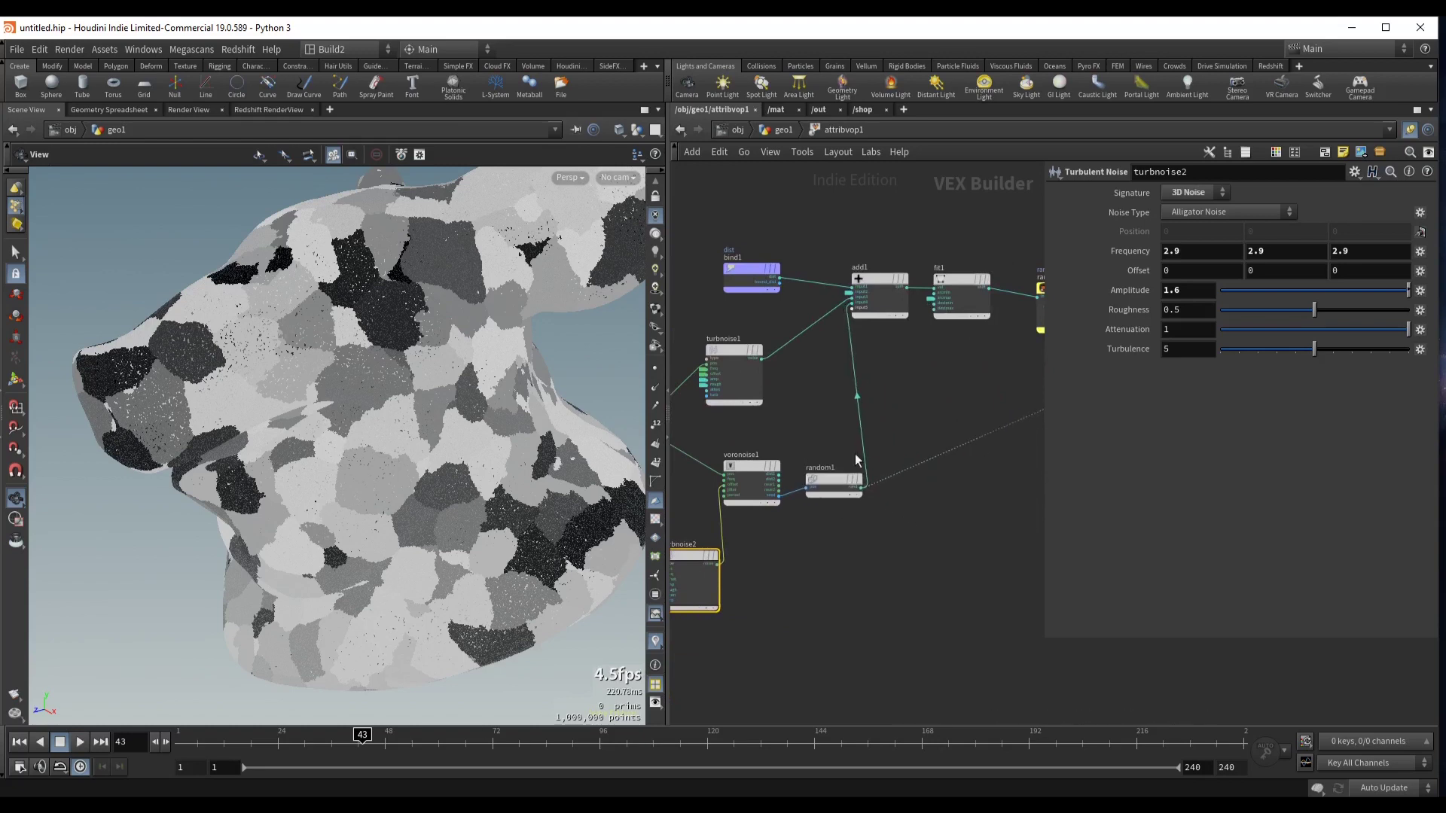
- Connect the ramp output to point colour Cd and preview the colours at frame 60
left_click_drag(727, 256, 812, 358)
middle_click_drag(812, 358, 855, 303)
left_click_drag(736, 277, 897, 497)
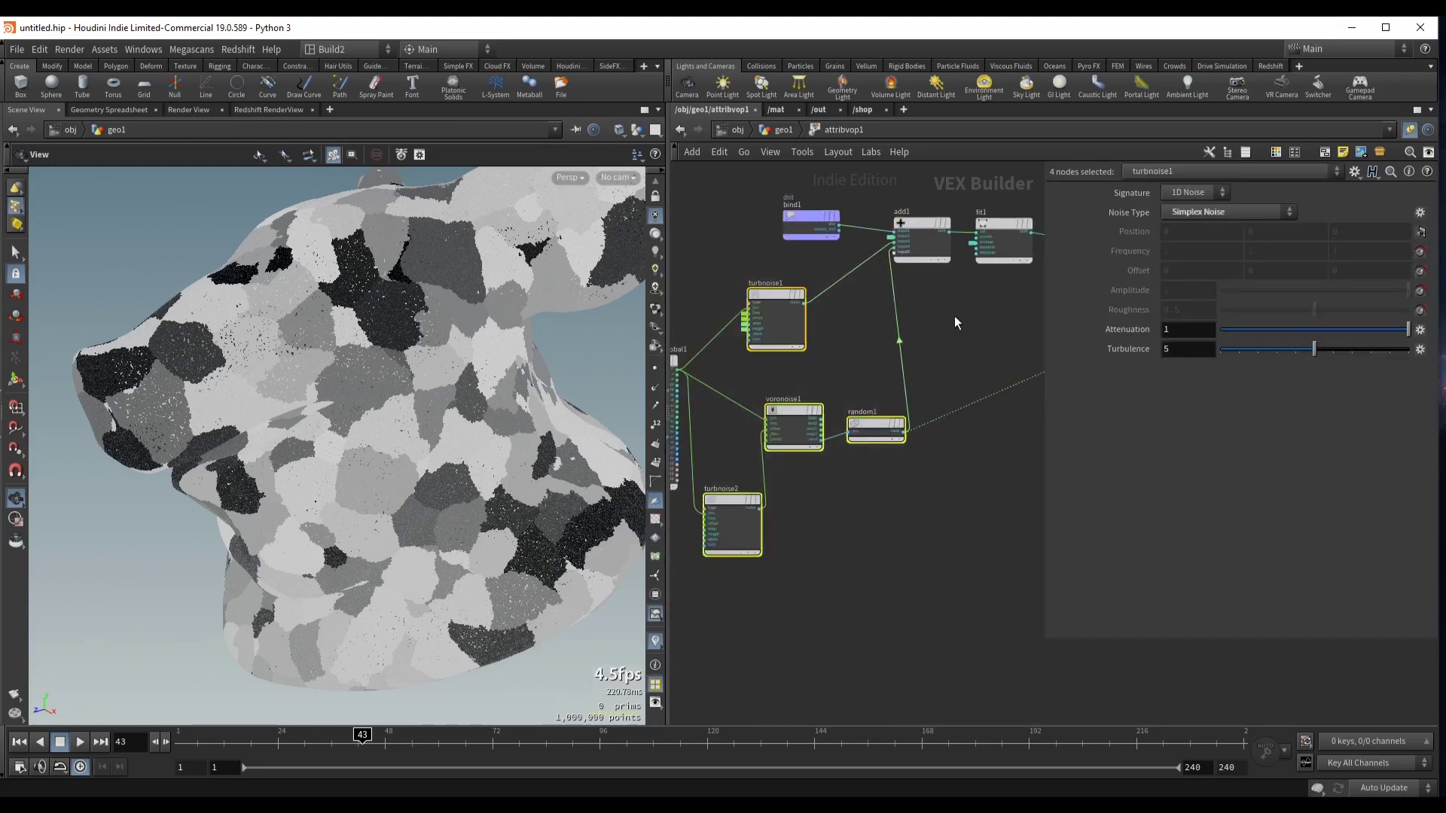
middle_click_drag(955, 314, 918, 329)
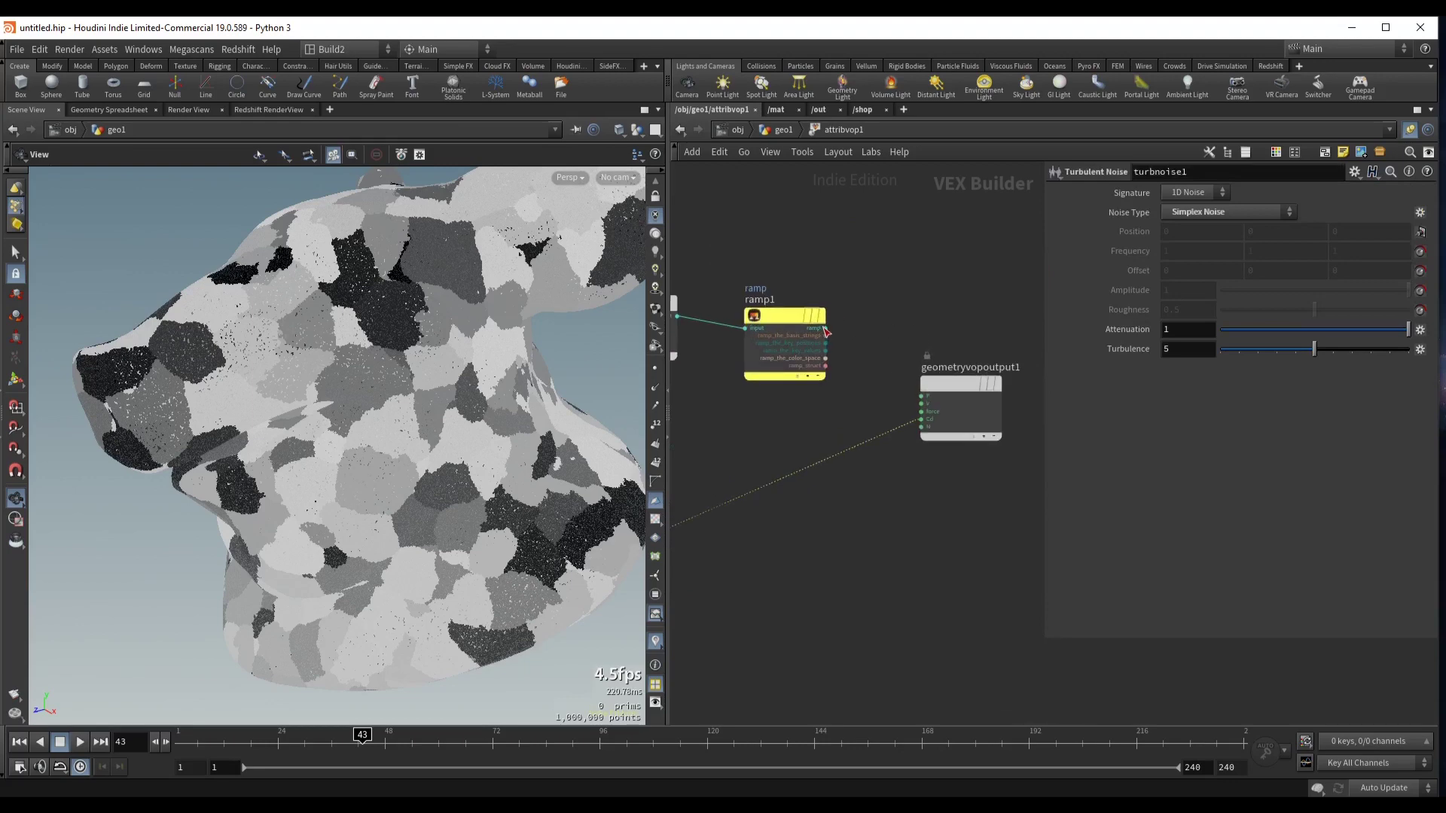
scroll(827, 331, "up", 3)
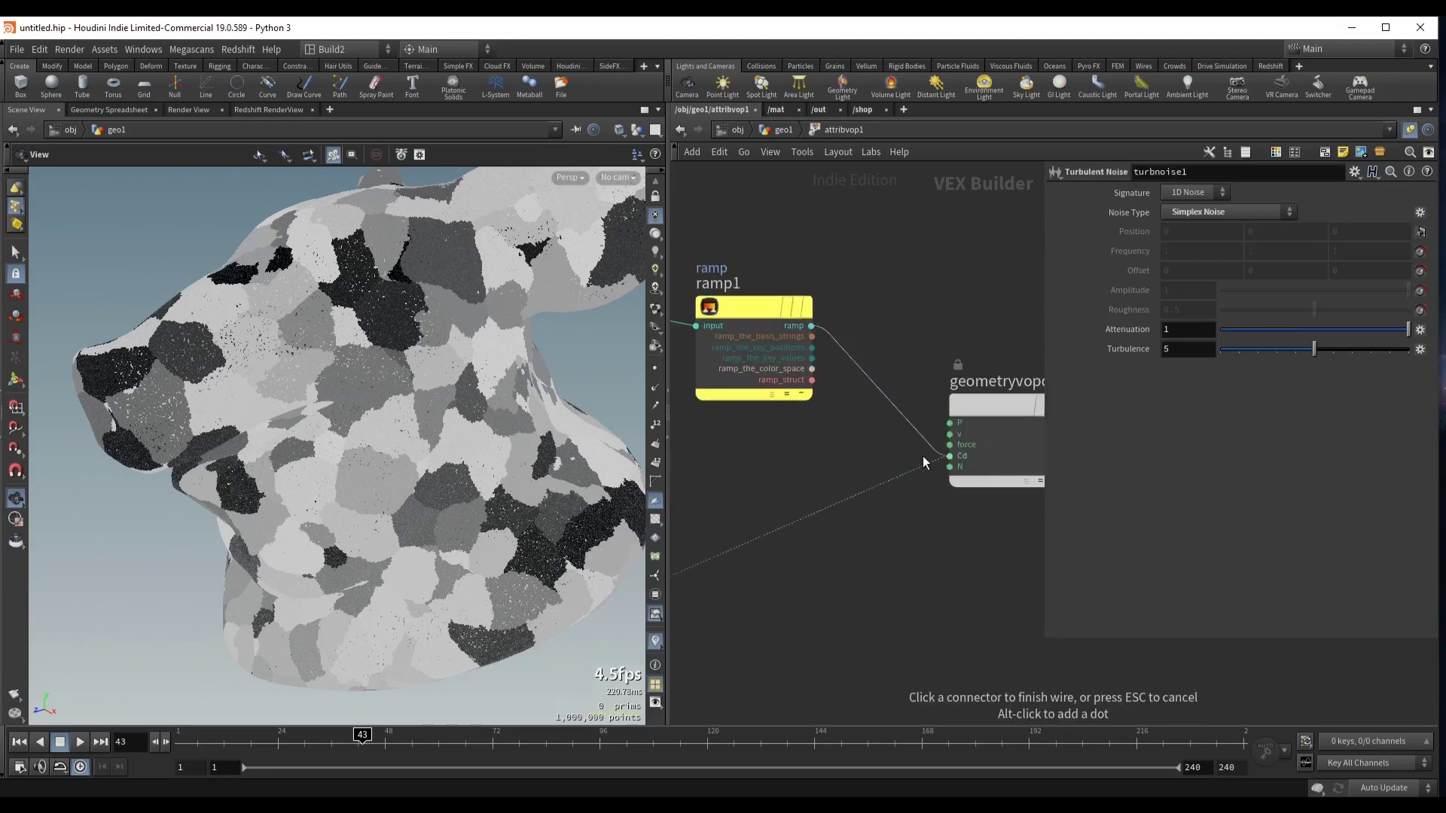
left_click(924, 455)
middle_click_drag(819, 494, 884, 433)
middle_click_drag(761, 471, 866, 466)
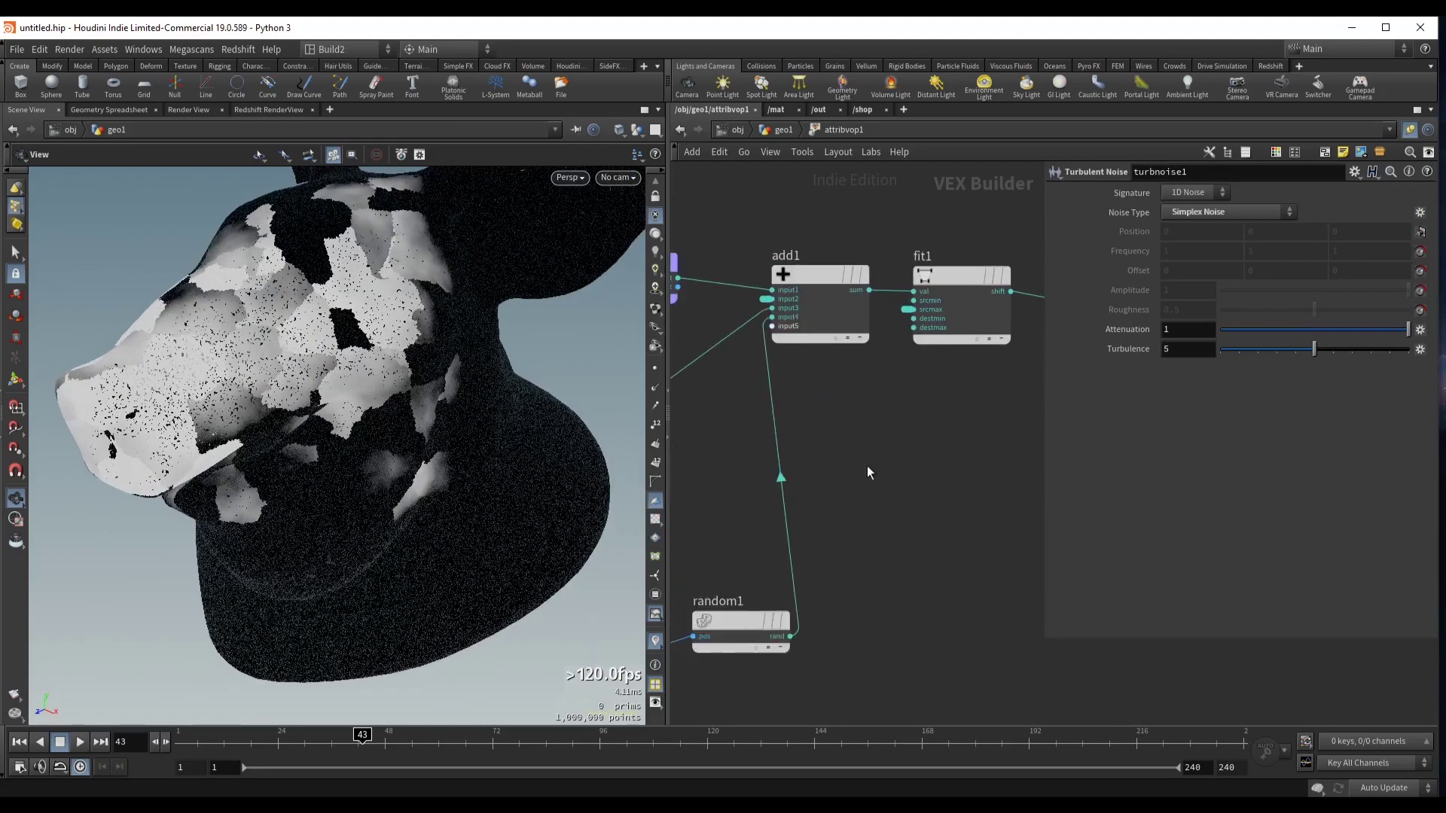
left_click_drag(362, 740, 438, 740)
middle_click_drag(667, 525, 863, 457)
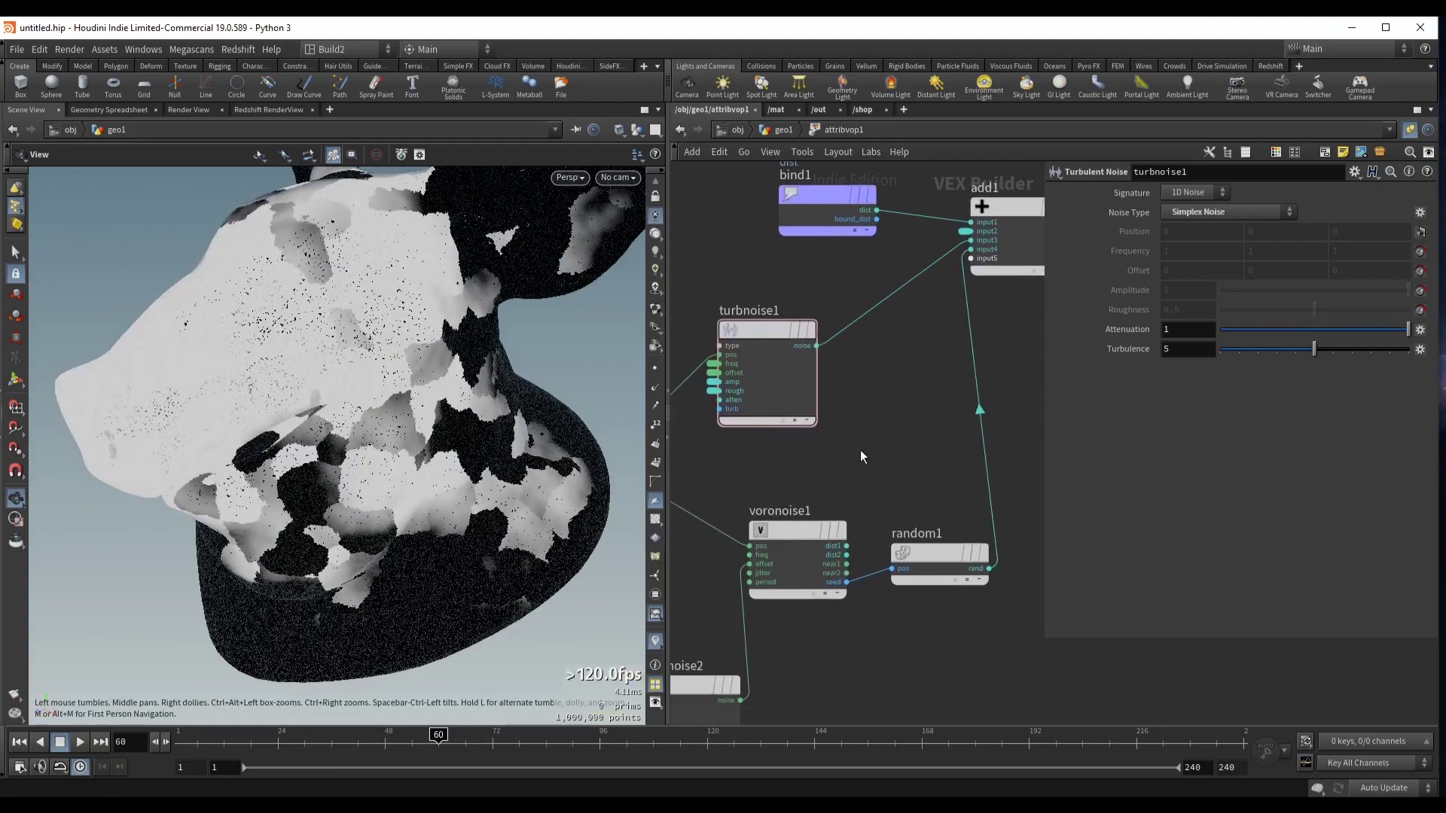
middle_click_drag(1008, 452, 878, 435)
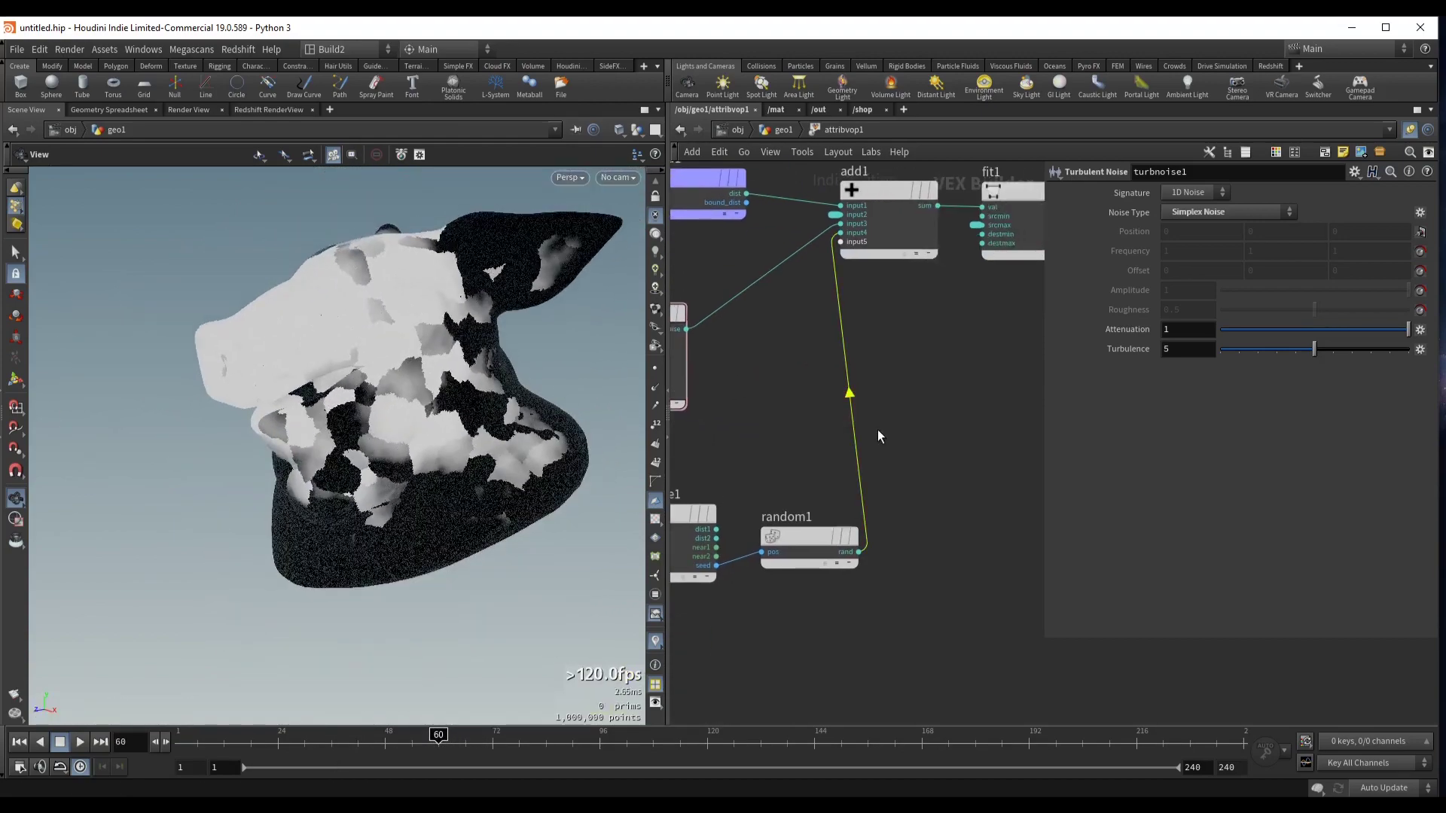
- Insert a Fit Range node (fit2) between random1 and add1
key("Tab")
type("fit")
key("Return")
left_click(956, 387)
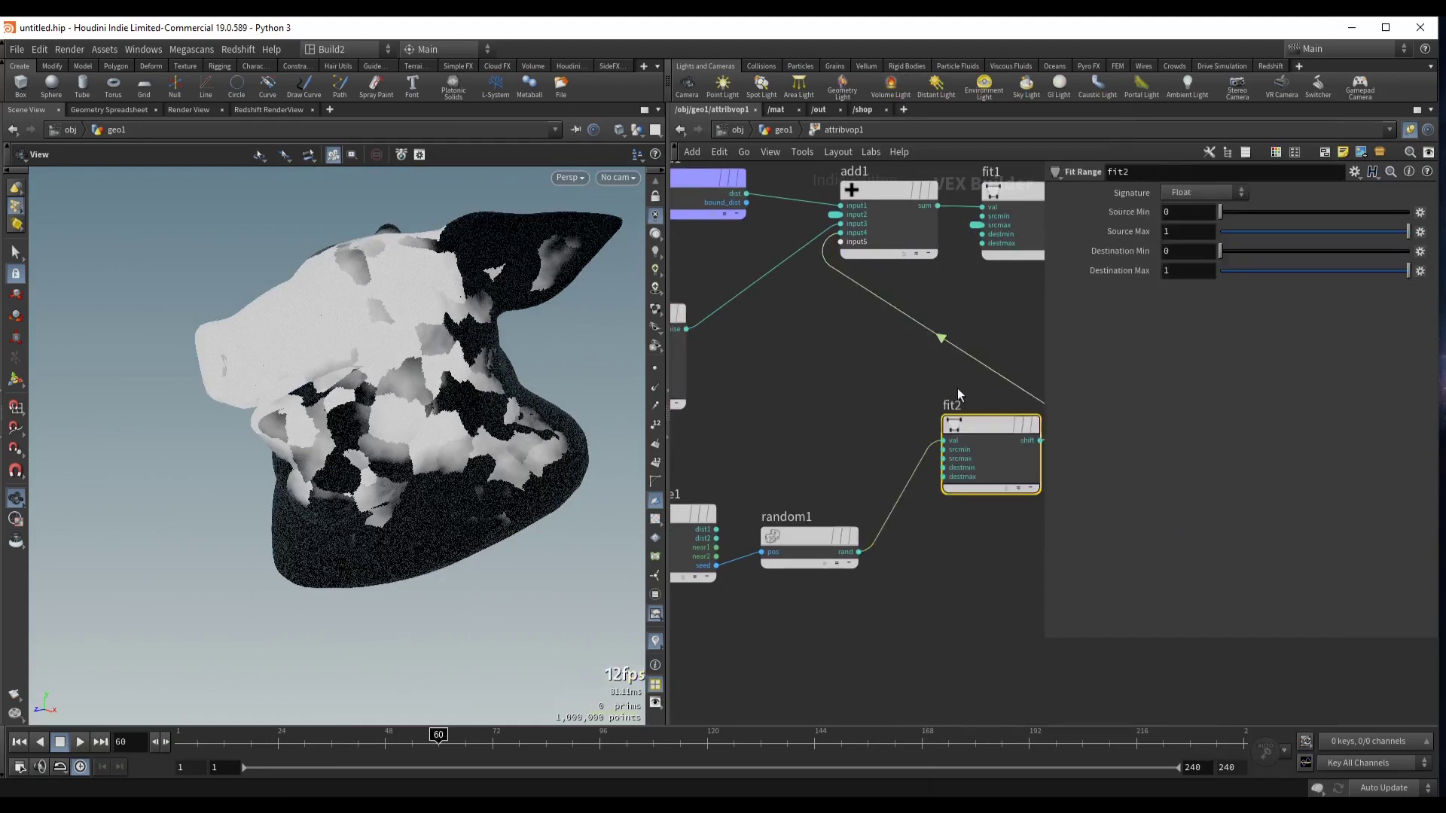
scroll(916, 369, "down", 3)
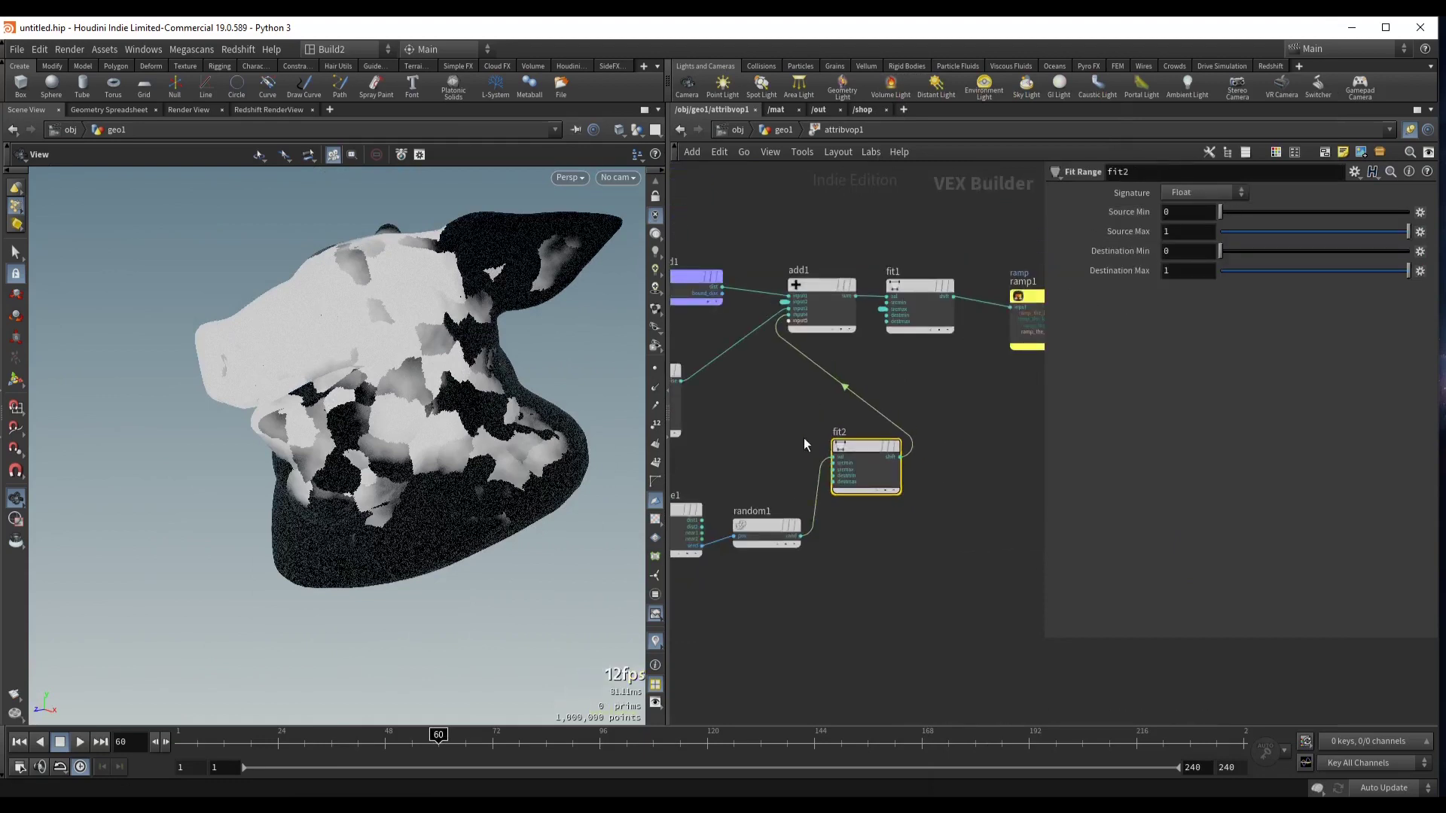
scroll(882, 413, "up", 2)
- Set fit2 Destination Min to 0 and Destination Max to 0.324, previewing the spread
mouse_move(1289, 274)
left_mouse_down()
mouse_move(1258, 275)
mouse_move(1241, 250)
left_mouse_up()
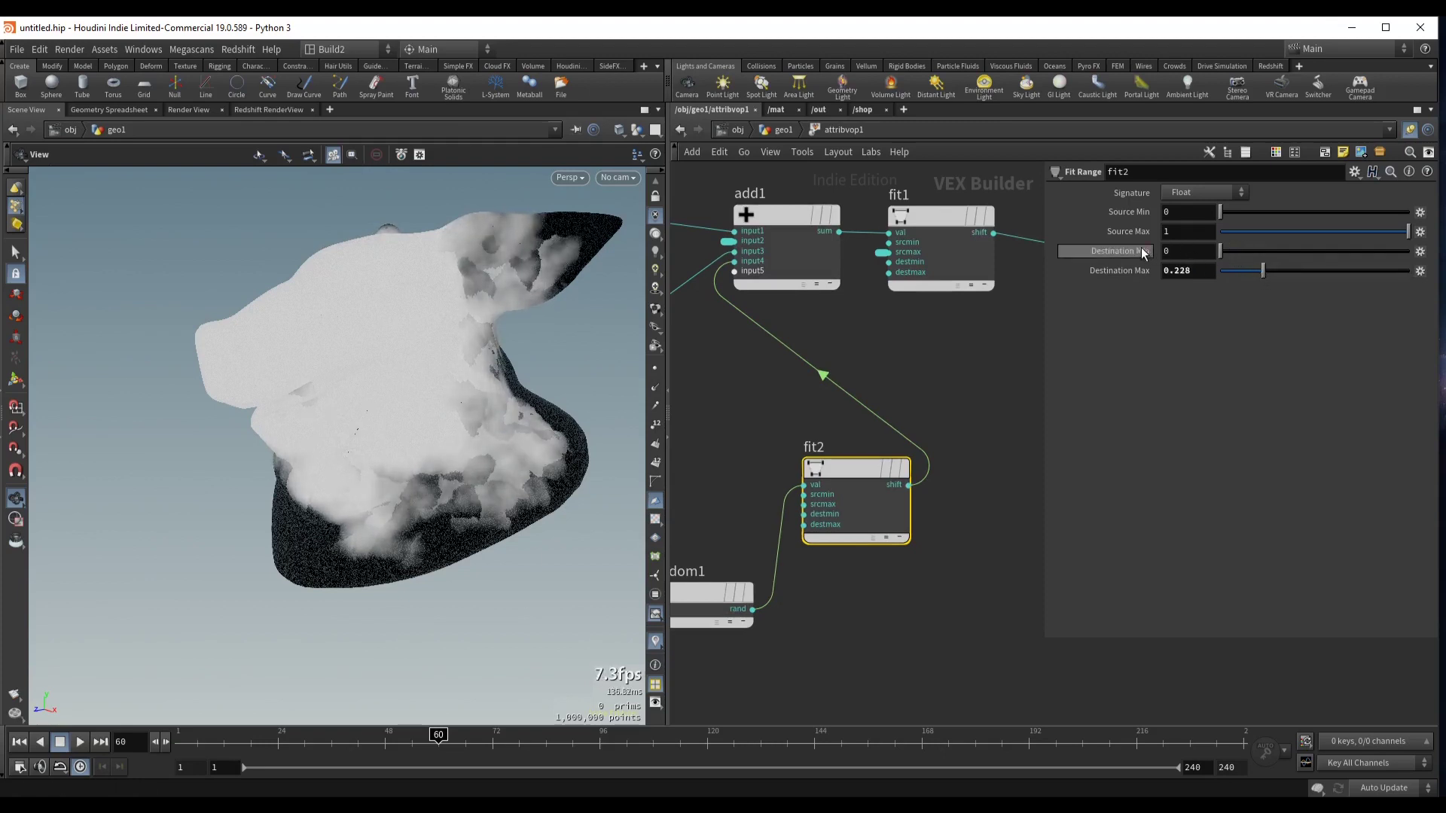
middle_click_drag(1136, 248, 1099, 248)
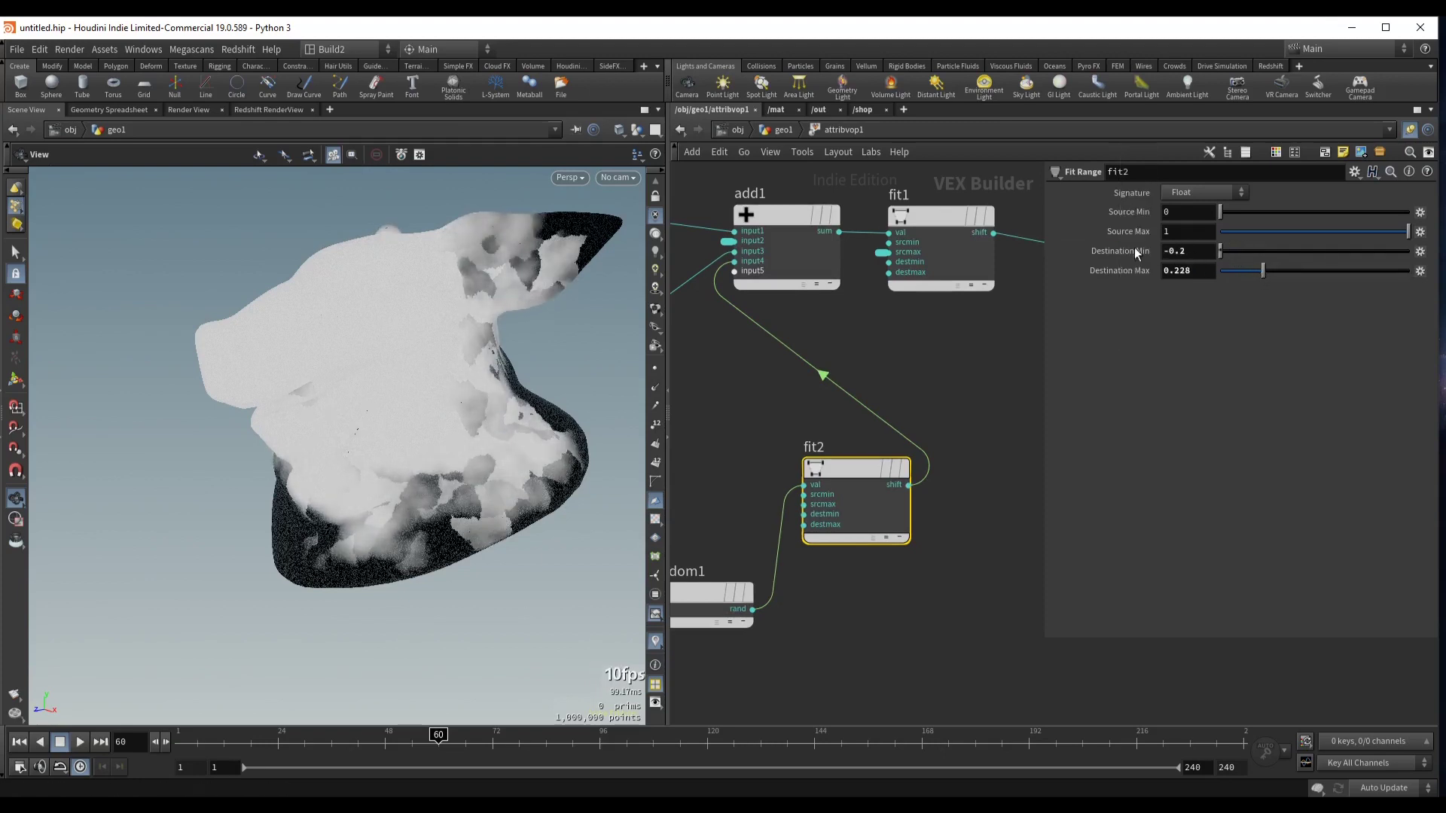
mouse_move(376, 743)
left_mouse_down()
mouse_move(345, 744)
mouse_move(388, 744)
left_mouse_up()
middle_click(1122, 260, "ctrl")
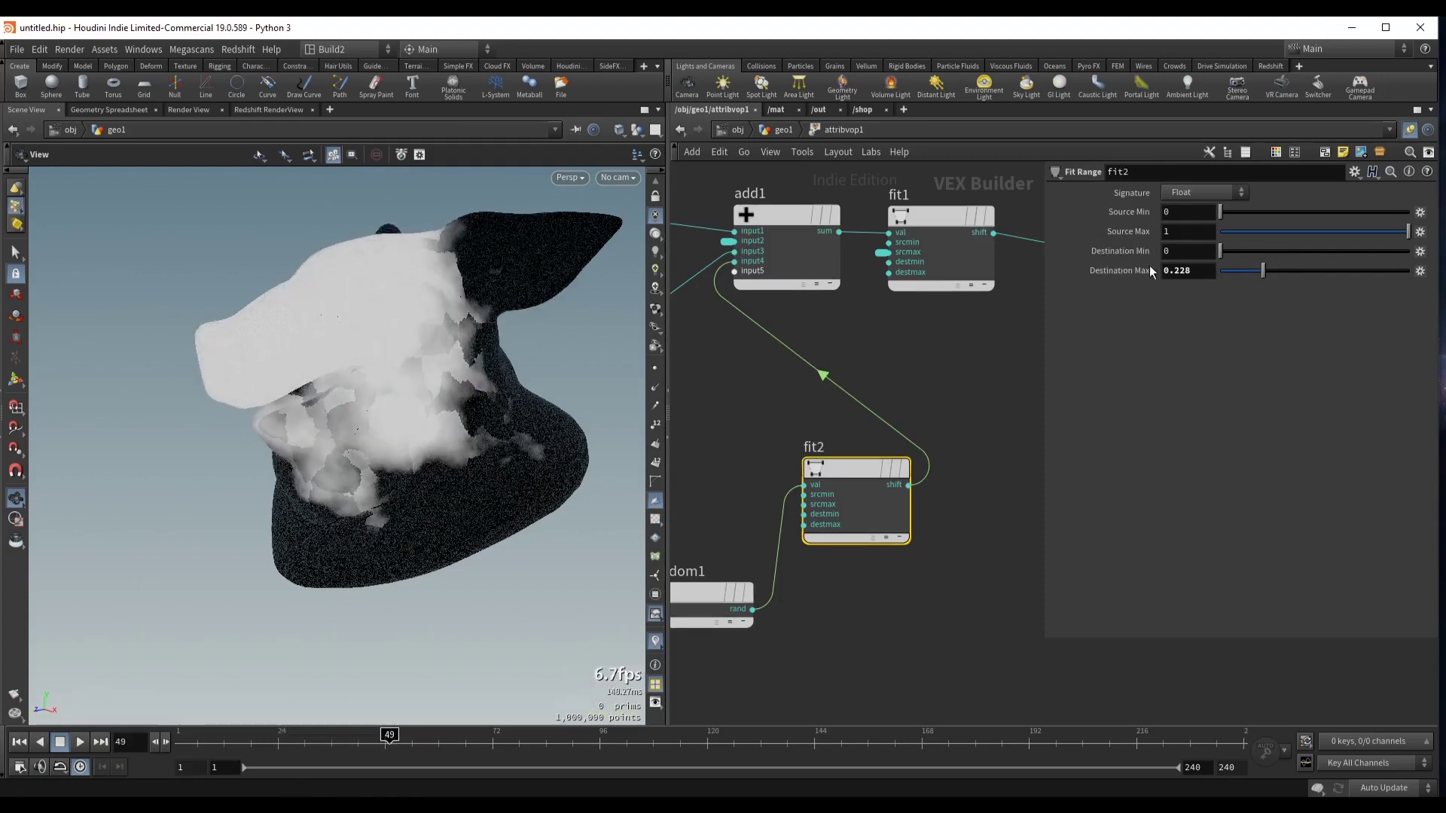
left_click_drag(1253, 280, 1250, 273)
left_click(407, 747)
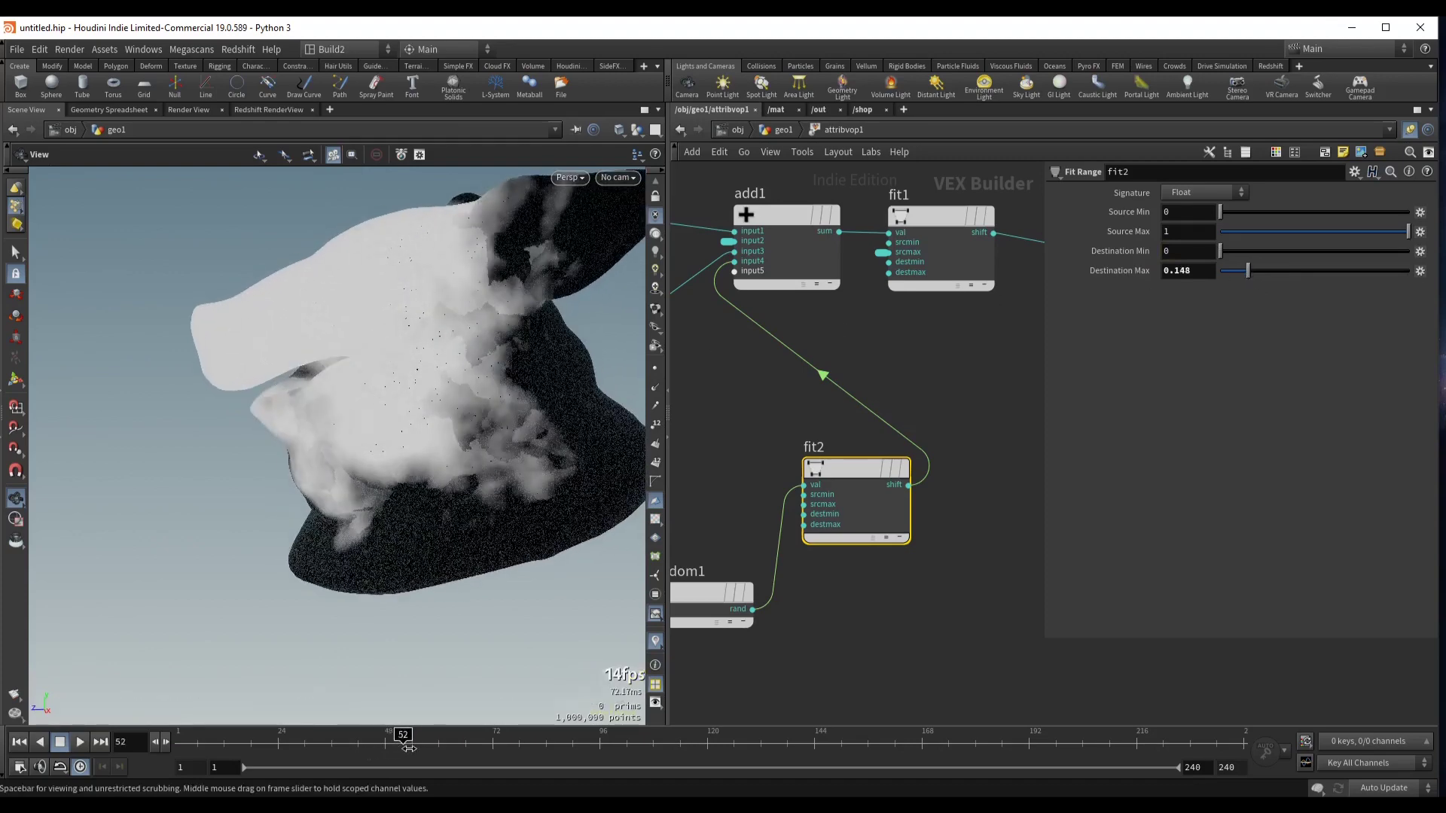
mouse_move(407, 748)
left_mouse_down()
mouse_move(481, 746)
mouse_move(222, 738)
mouse_move(374, 719)
mouse_move(412, 734)
left_mouse_up()
left_click_drag(1278, 275, 1296, 273)
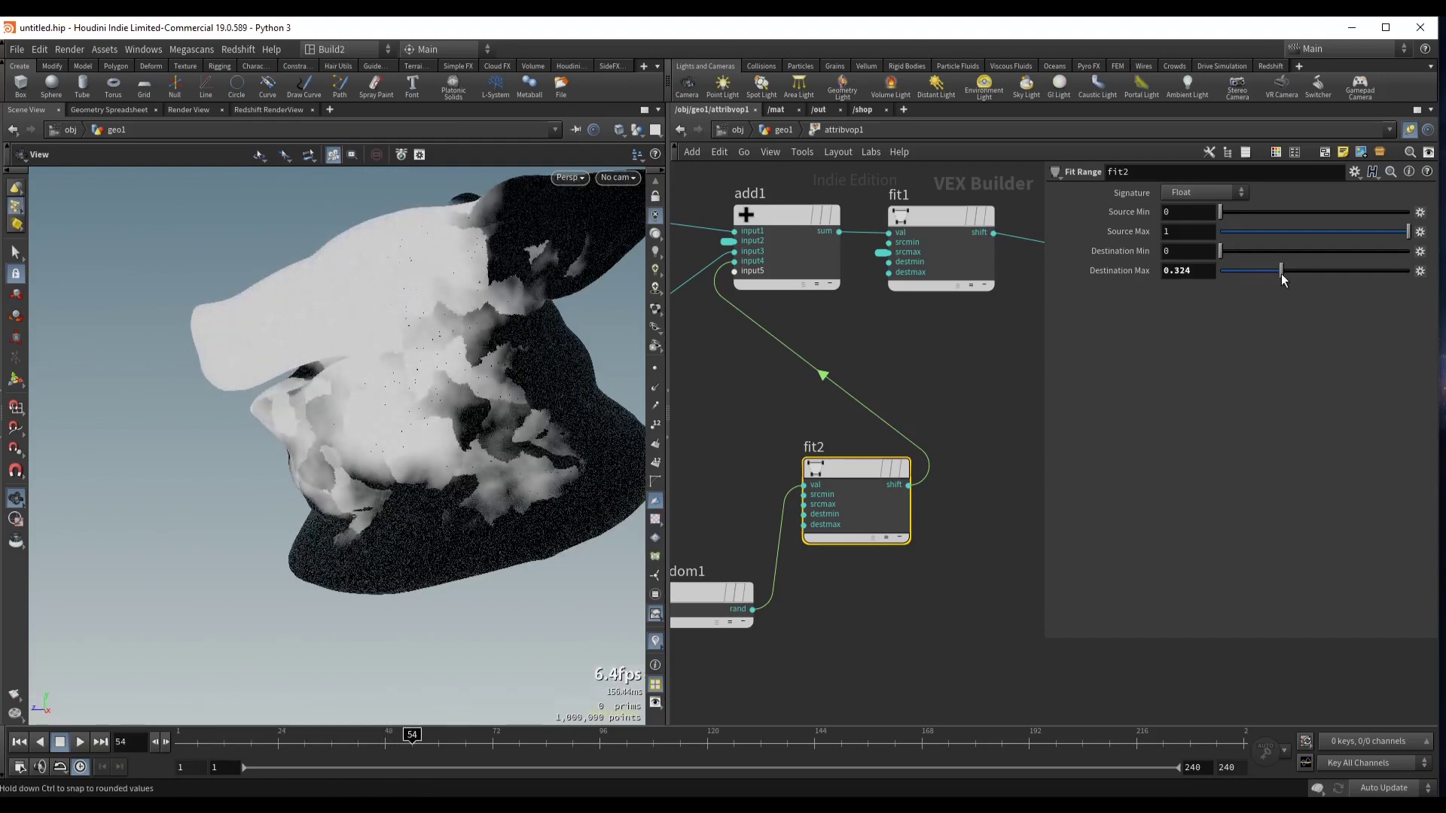
middle_click_drag(665, 418, 916, 428)
- Back in geo1, raise noise amplitude to 2.4 and scrub frames 22 to 121 to check the whitening
key("u")
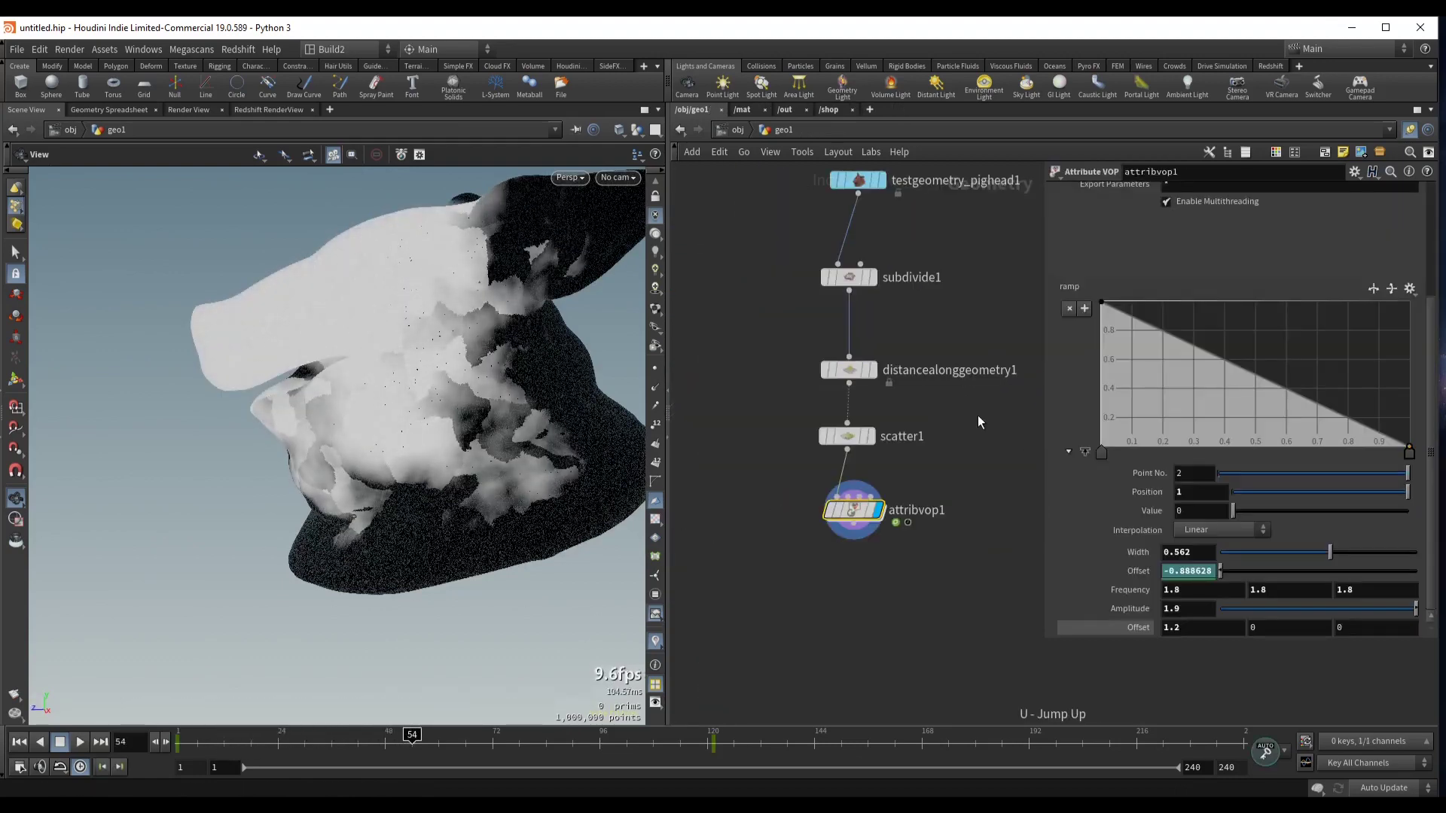
middle_click_drag(1111, 608, 1160, 610)
left_click_drag(412, 737, 264, 738)
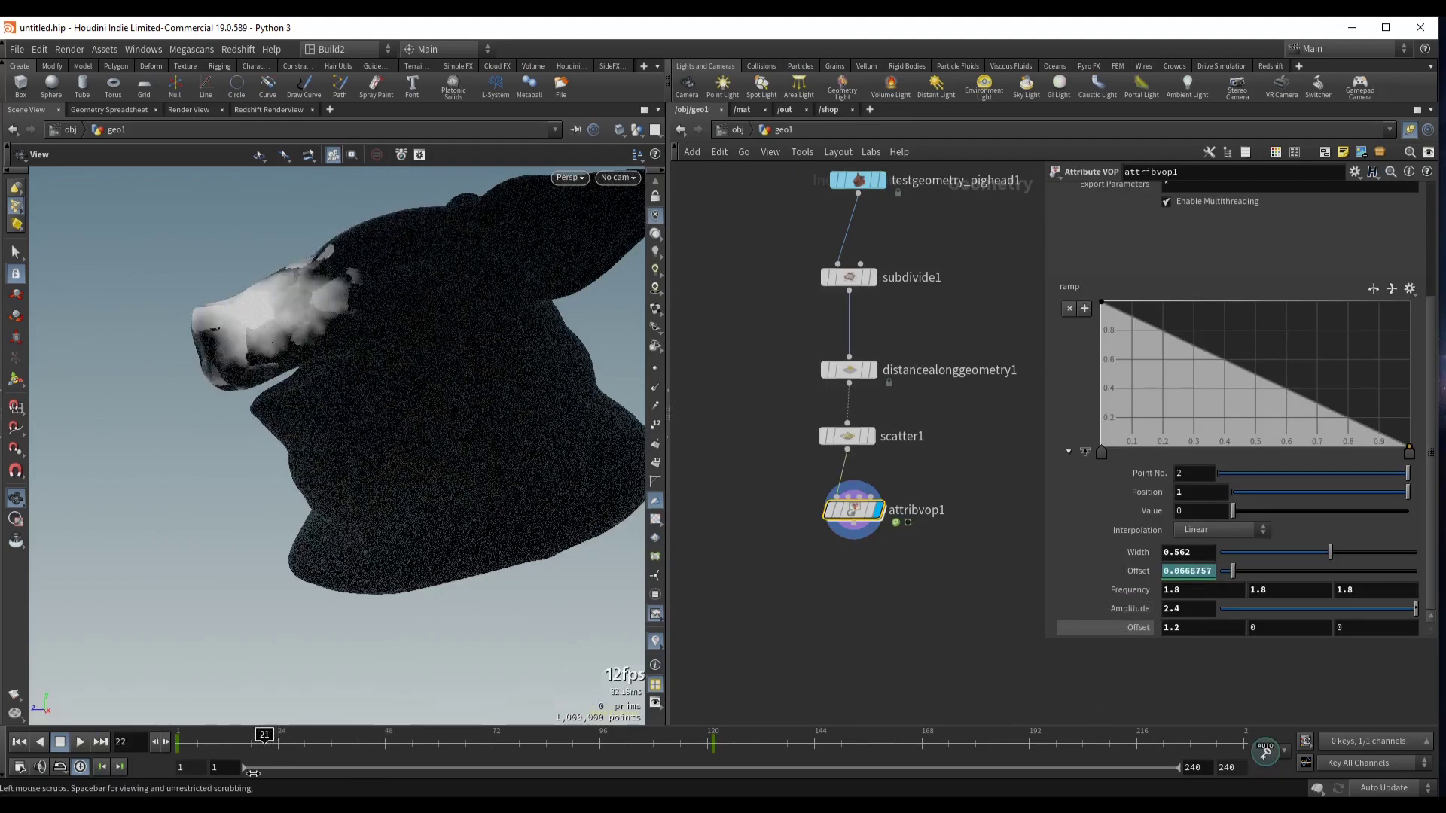
left_click_drag(354, 452, 398, 384)
left_click_drag(552, 737, 326, 783)
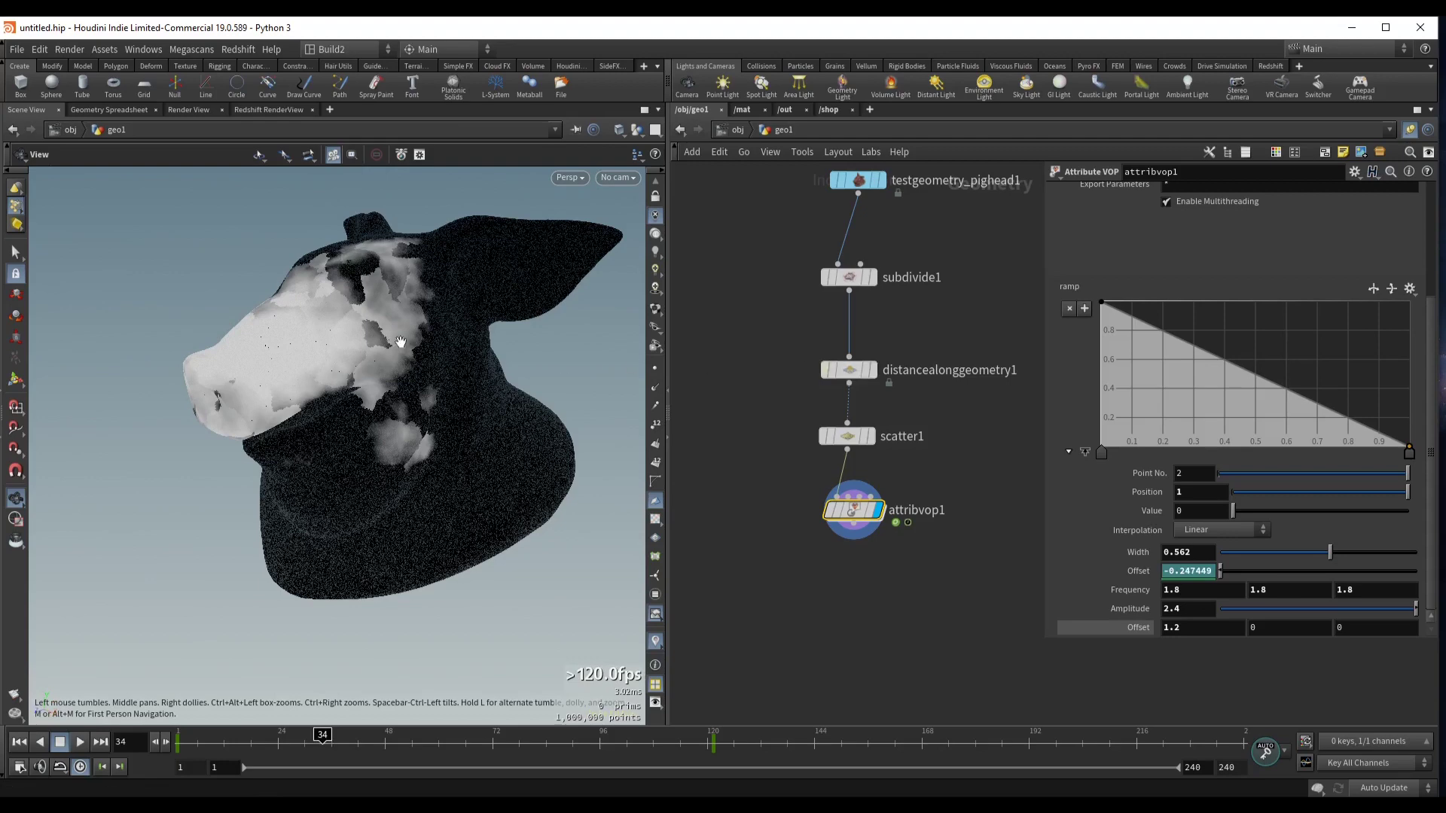
left_click_drag(400, 341, 321, 316)
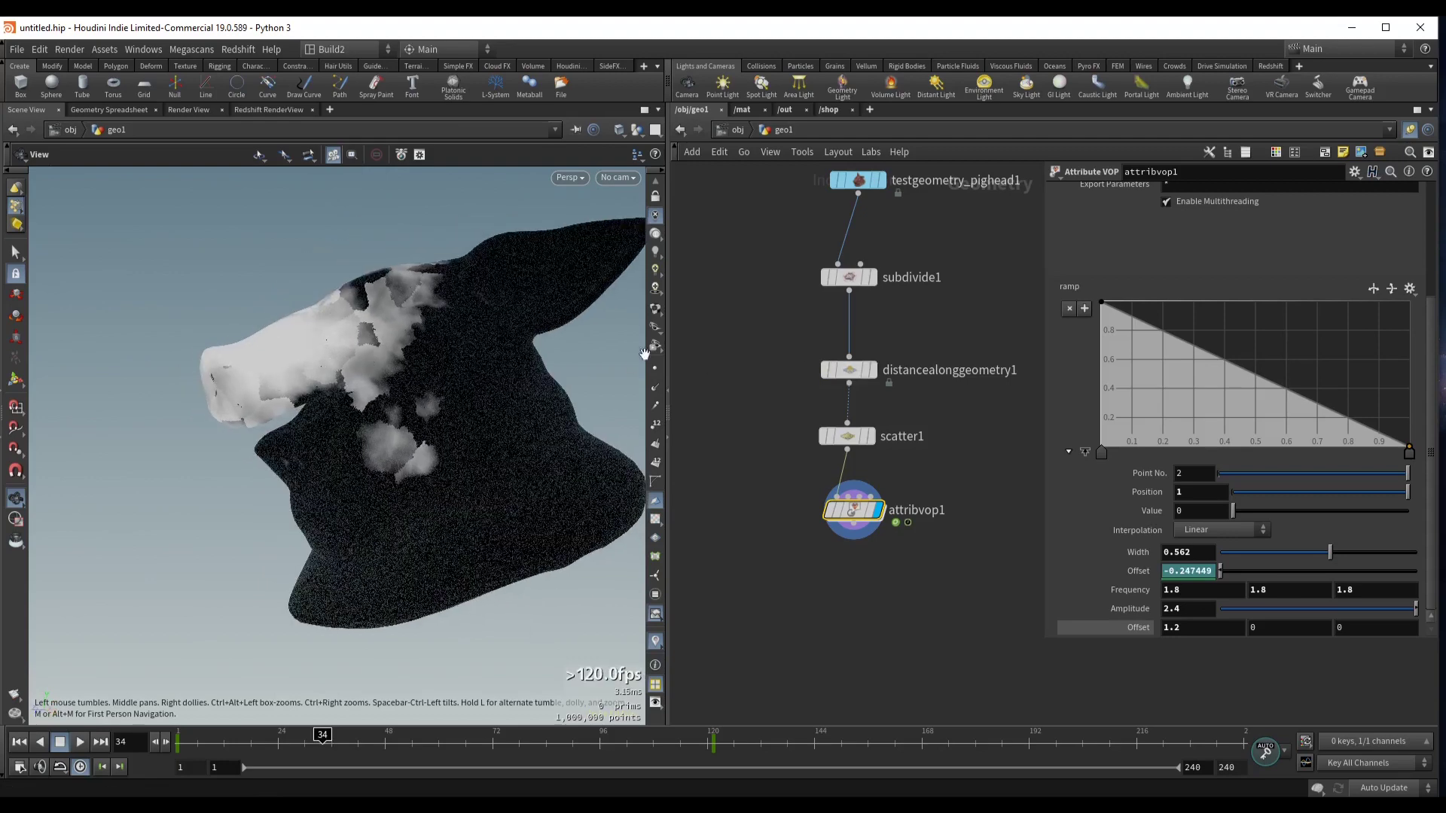
left_click_drag(753, 323, 877, 384)
middle_click_drag(935, 346, 900, 365)
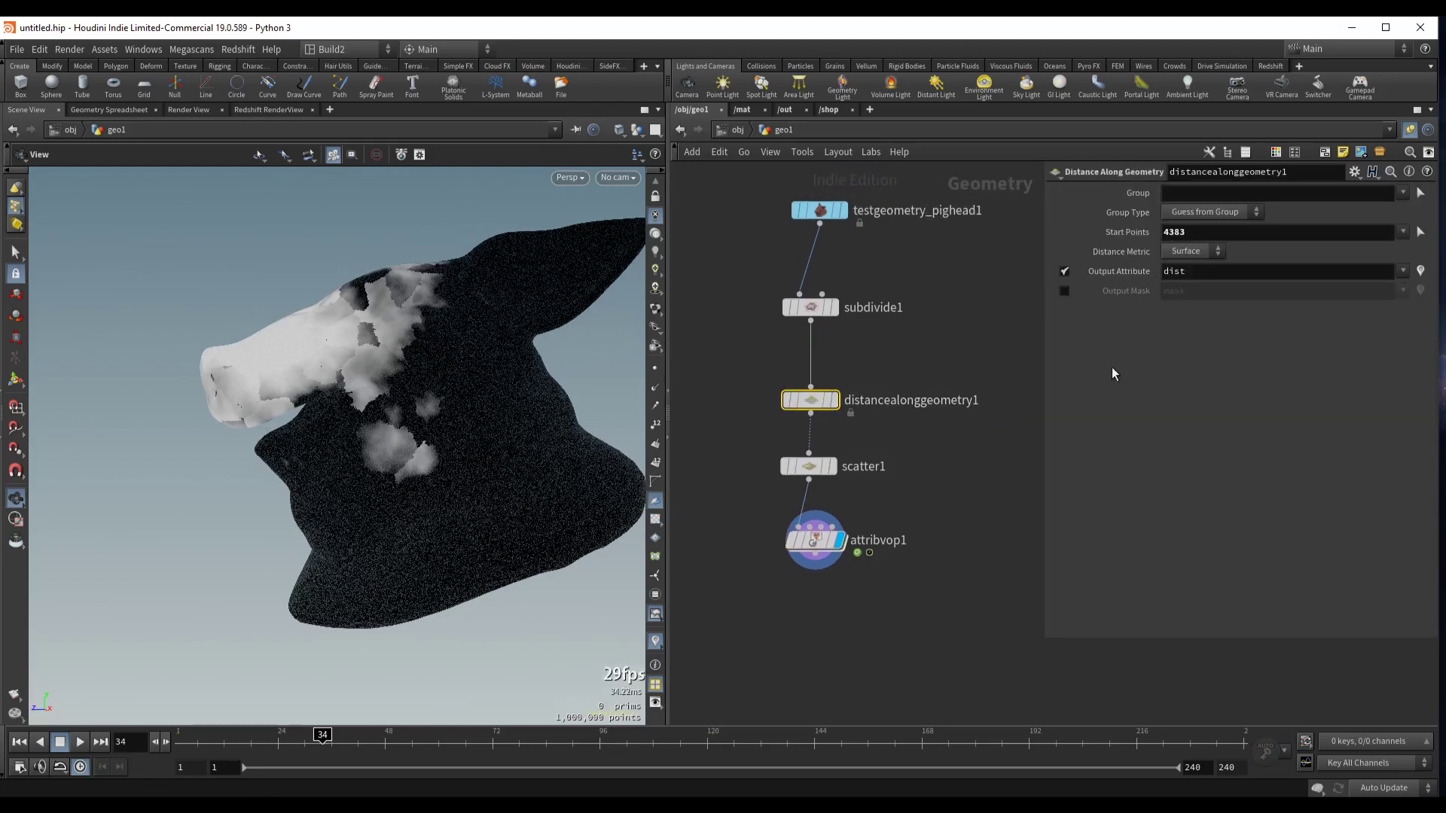
- Rearrange the network: move the distance node left, and scatter1 and attribvop1 down-left
middle_click_drag(928, 377, 967, 386)
left_click_drag(850, 409, 762, 401)
middle_click_drag(762, 402, 706, 387)
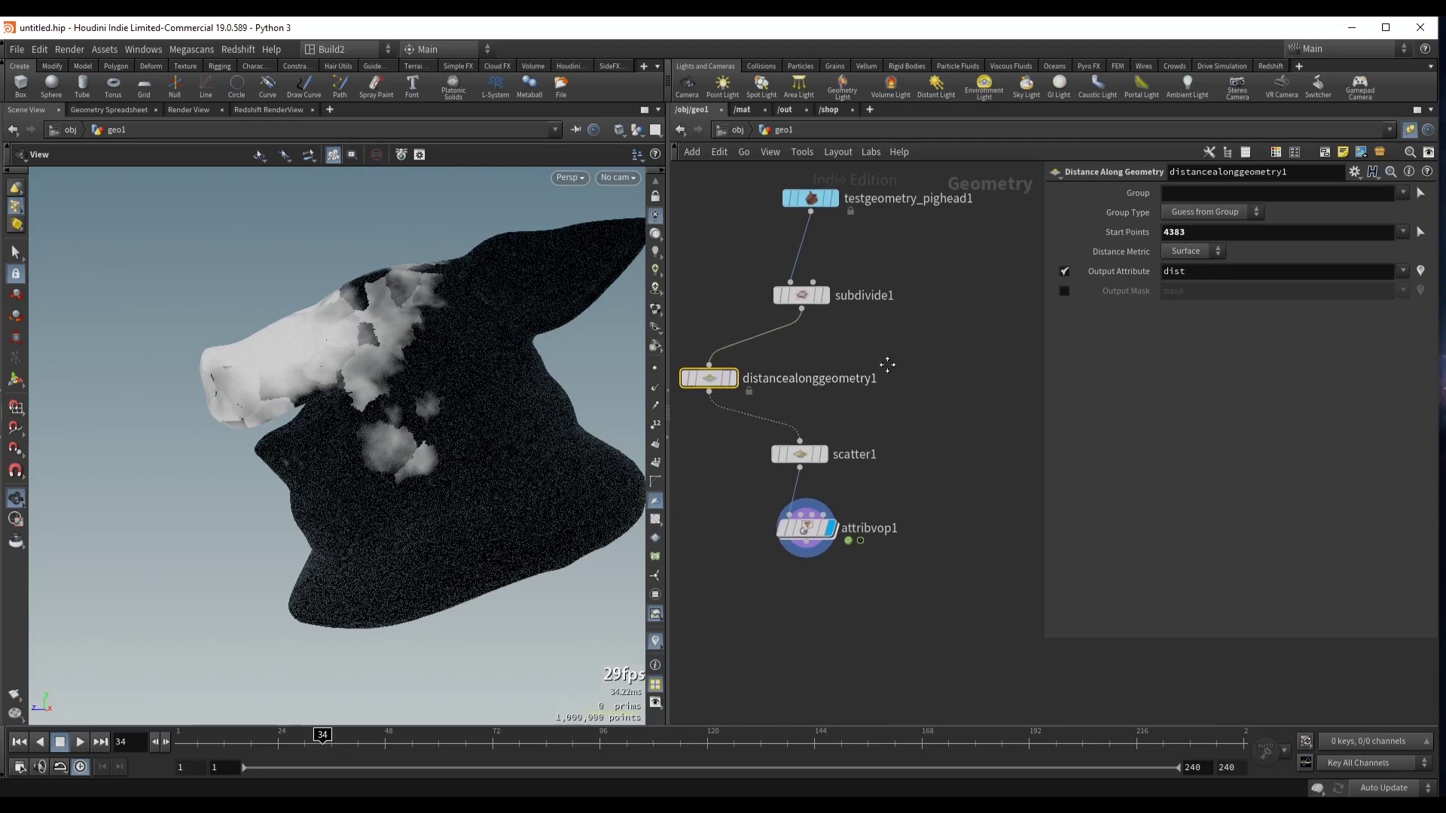
left_click_drag(759, 500, 820, 549)
left_click_drag(799, 449, 761, 491)
left_click(852, 431)
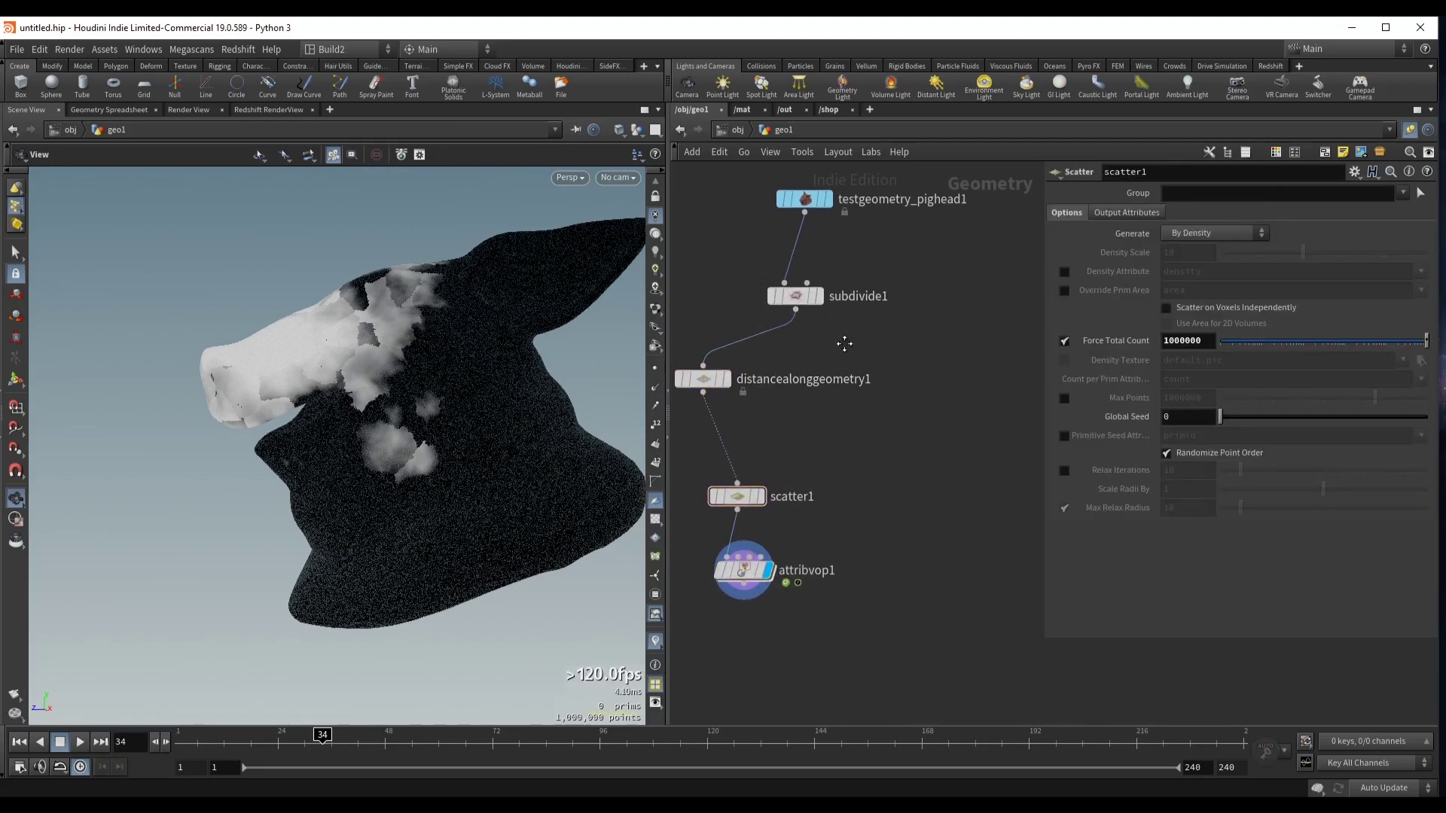
middle_click_drag(832, 345, 874, 336)
- Add a Find Shortest Path node wired from subdivide1's output
left_click(834, 300)
key("Tab")
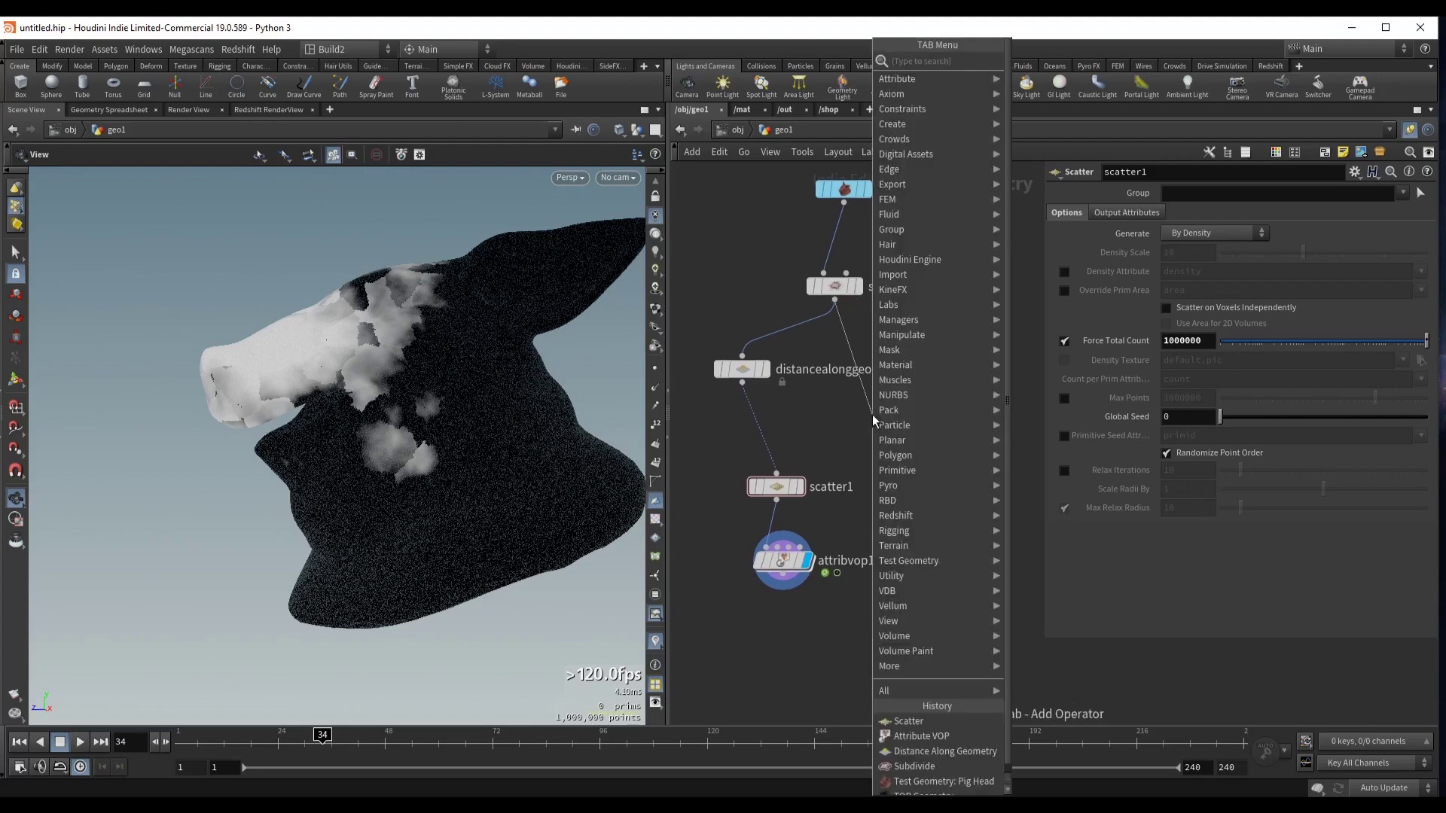
type("findsho")
key("Return")
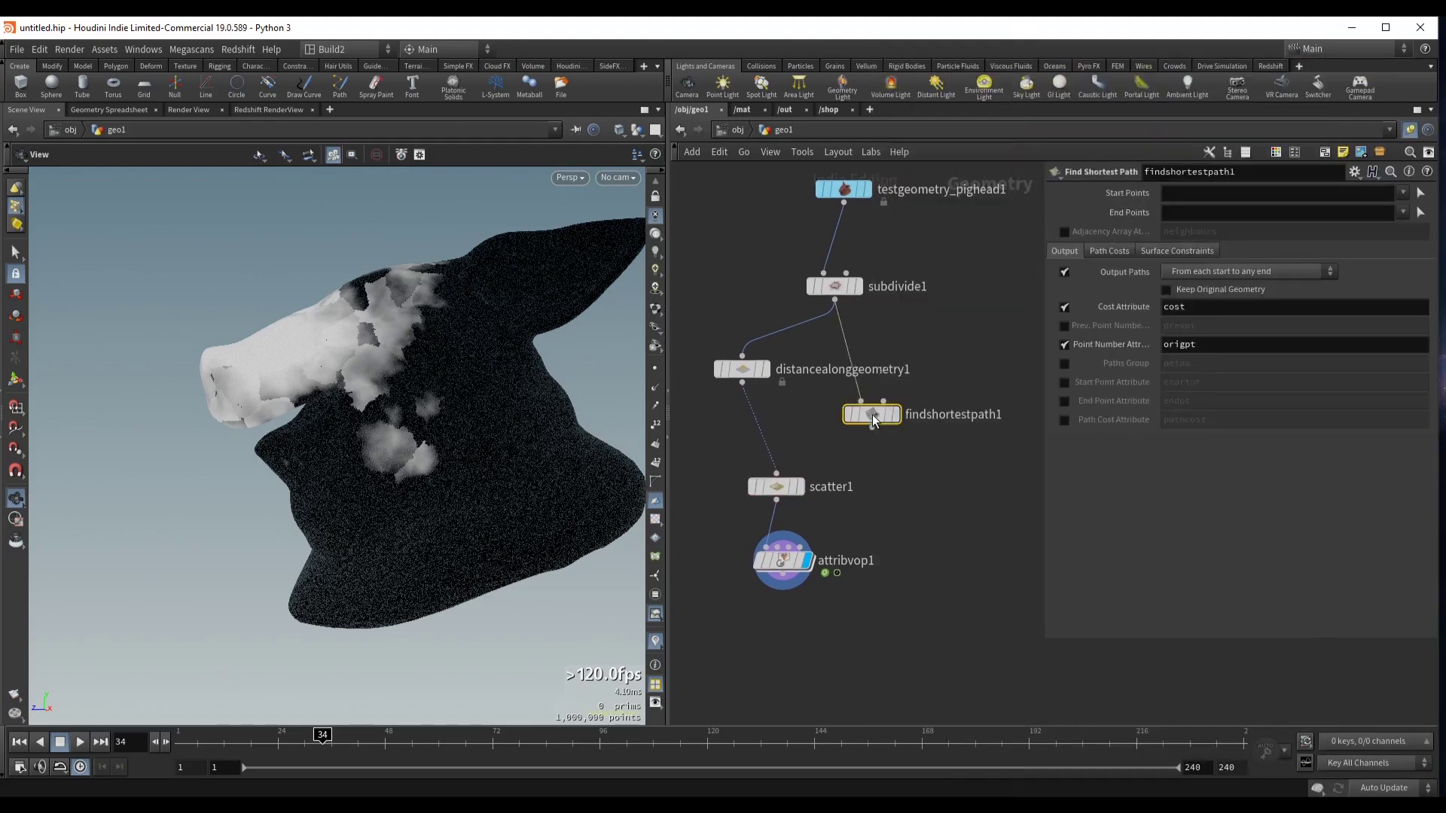
- Pick three start points on the mesh: 717, 3640 and 7085
left_click(1420, 193)
left_click_drag(291, 386, 422, 445)
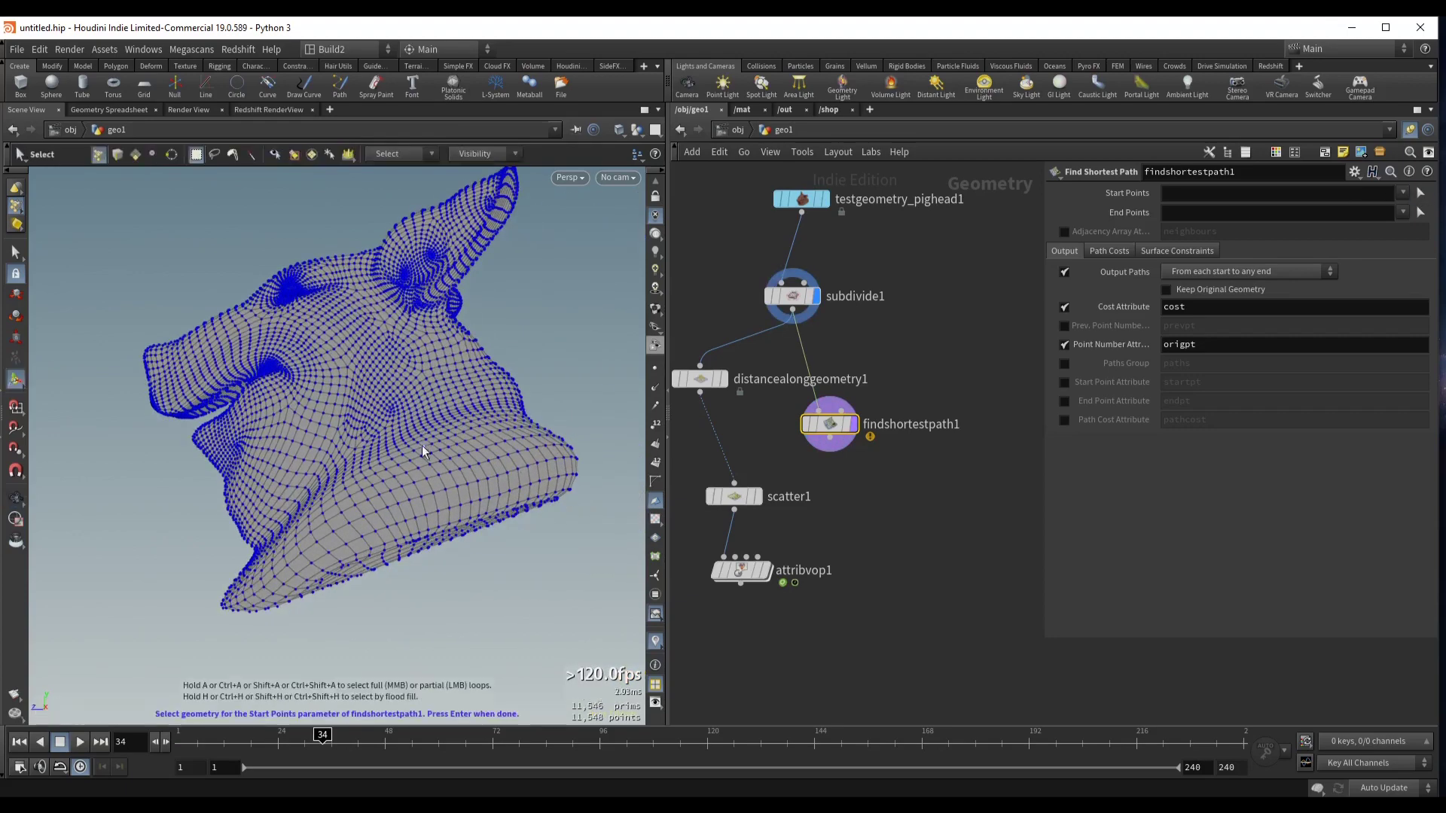
scroll(301, 457, "up", 5)
left_click(256, 426)
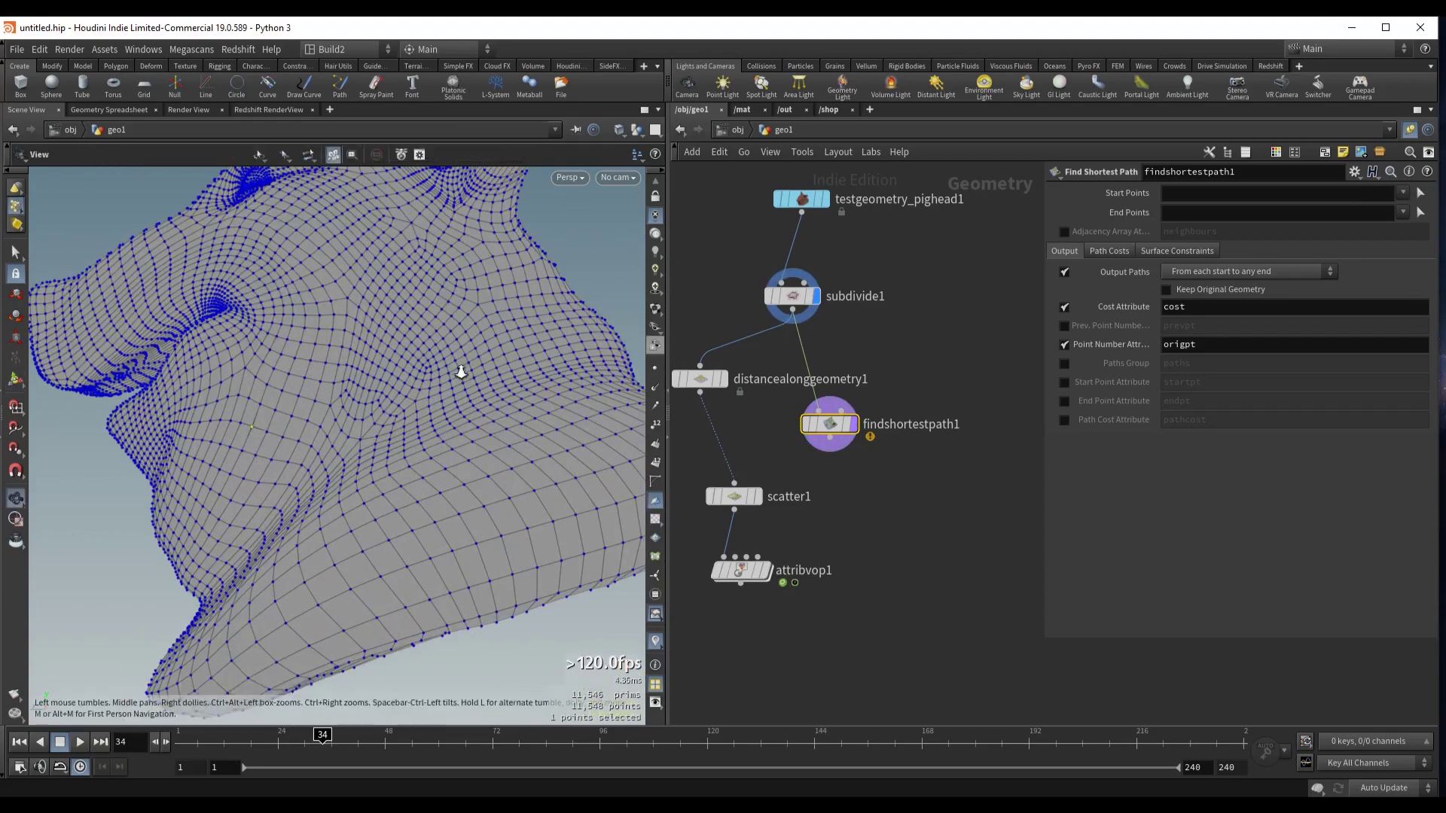
left_click_drag(462, 371, 350, 327)
left_click(296, 387, "shift")
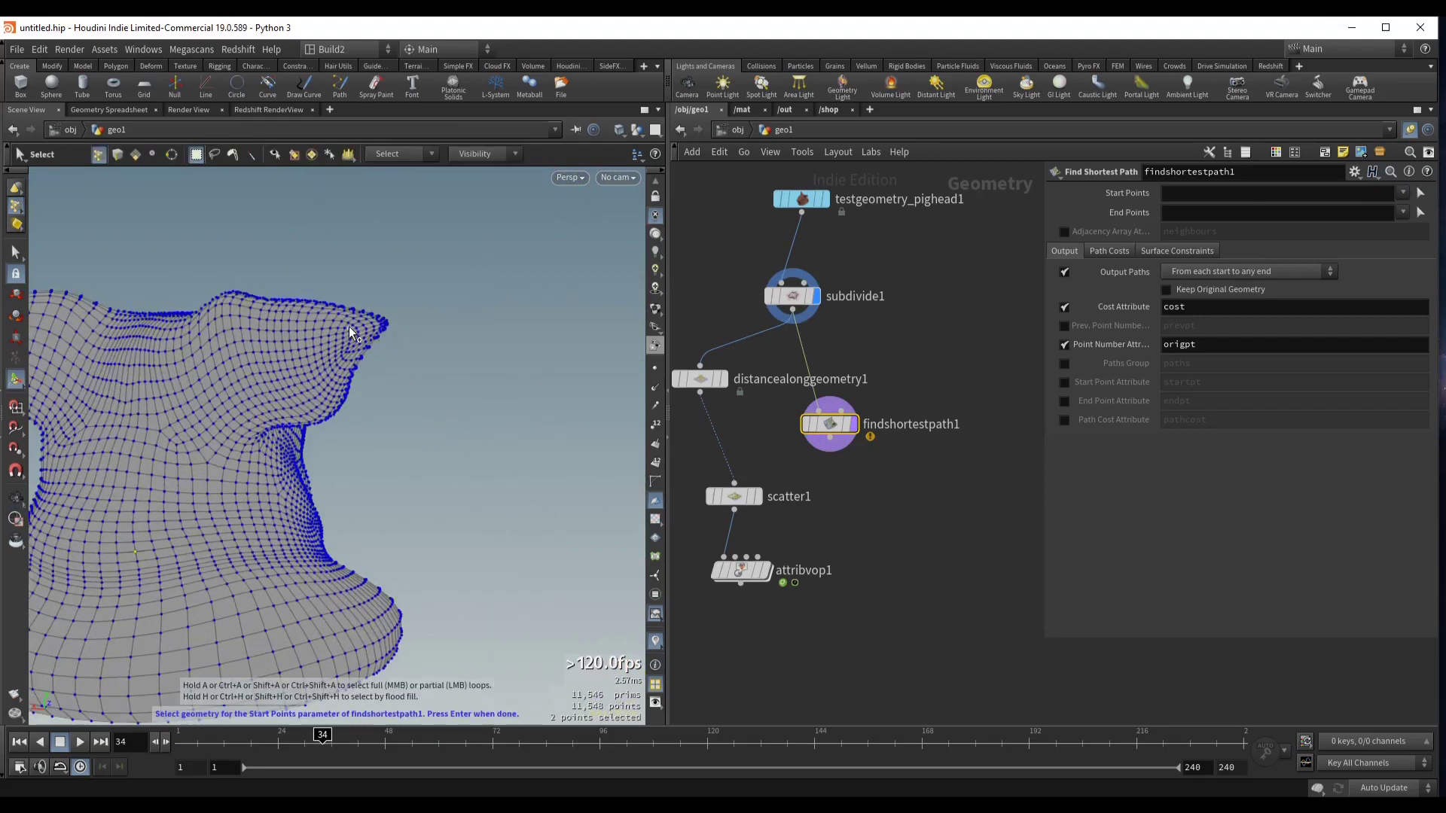
left_click(350, 327, "shift")
key("Return")
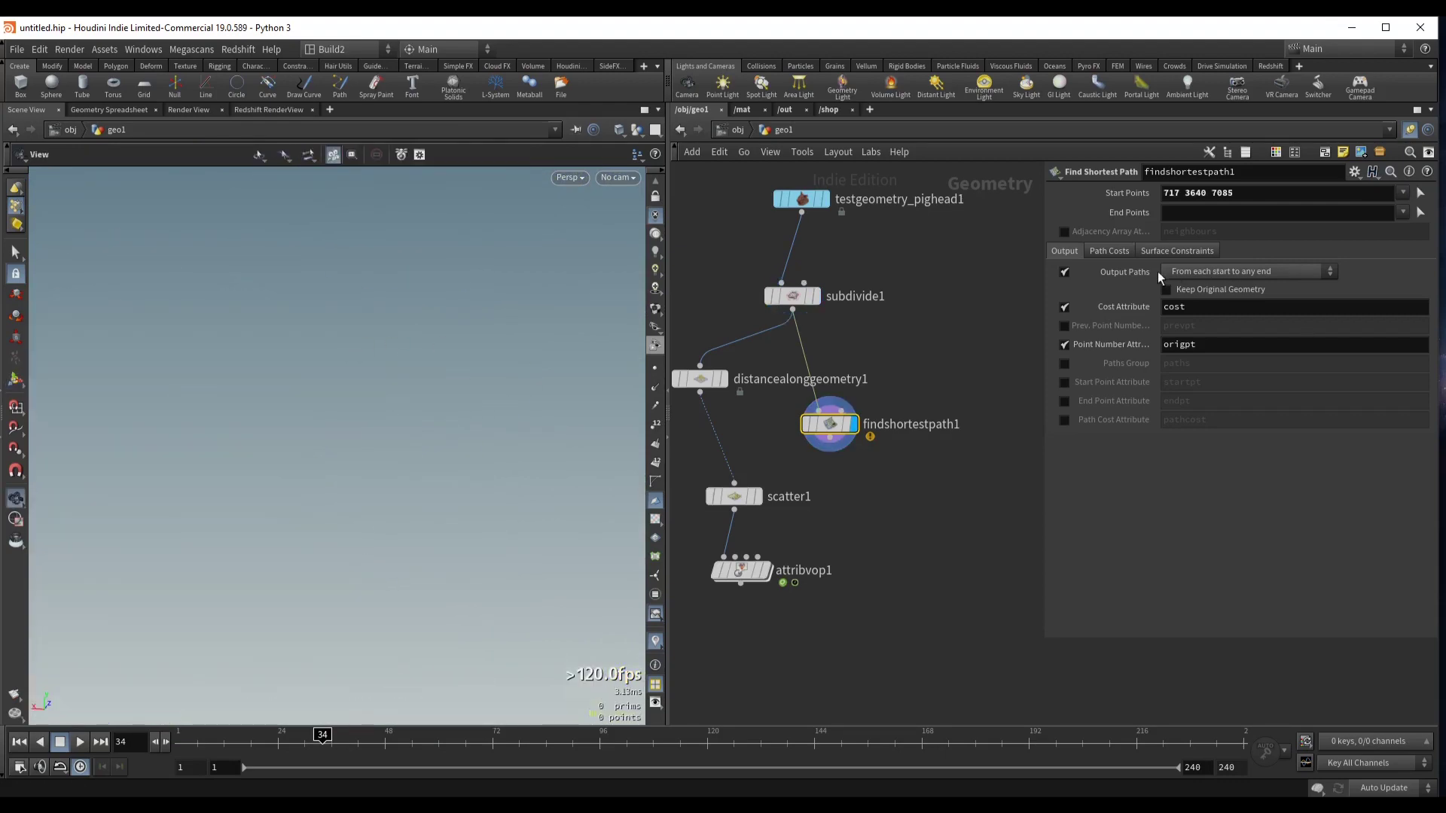
- Turn off path output and Point Number Attr, choose From any start to each end, insert before scatter1
left_click(1064, 272)
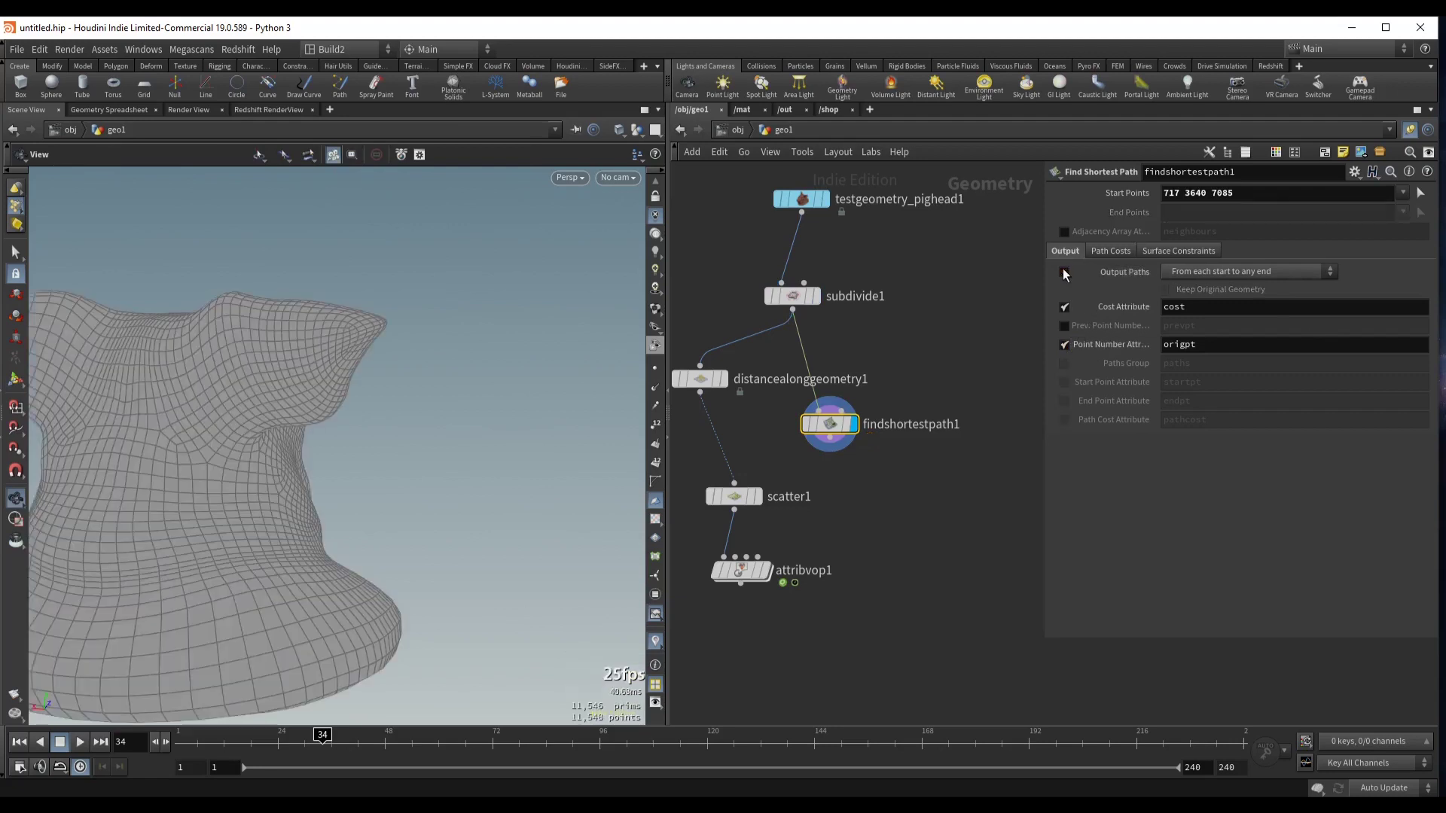
left_click(1211, 273)
left_click(1214, 312)
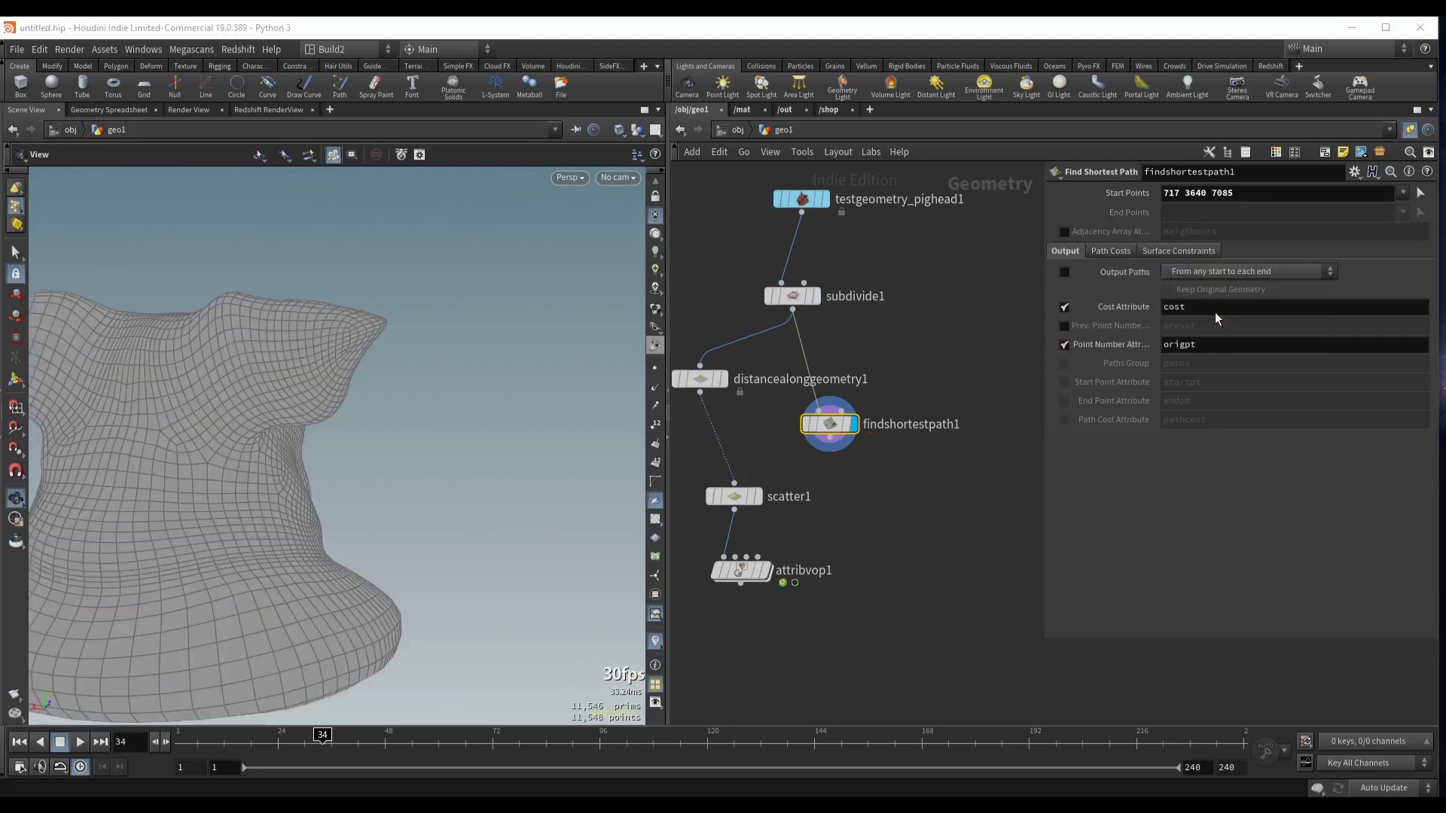
left_click(1064, 344)
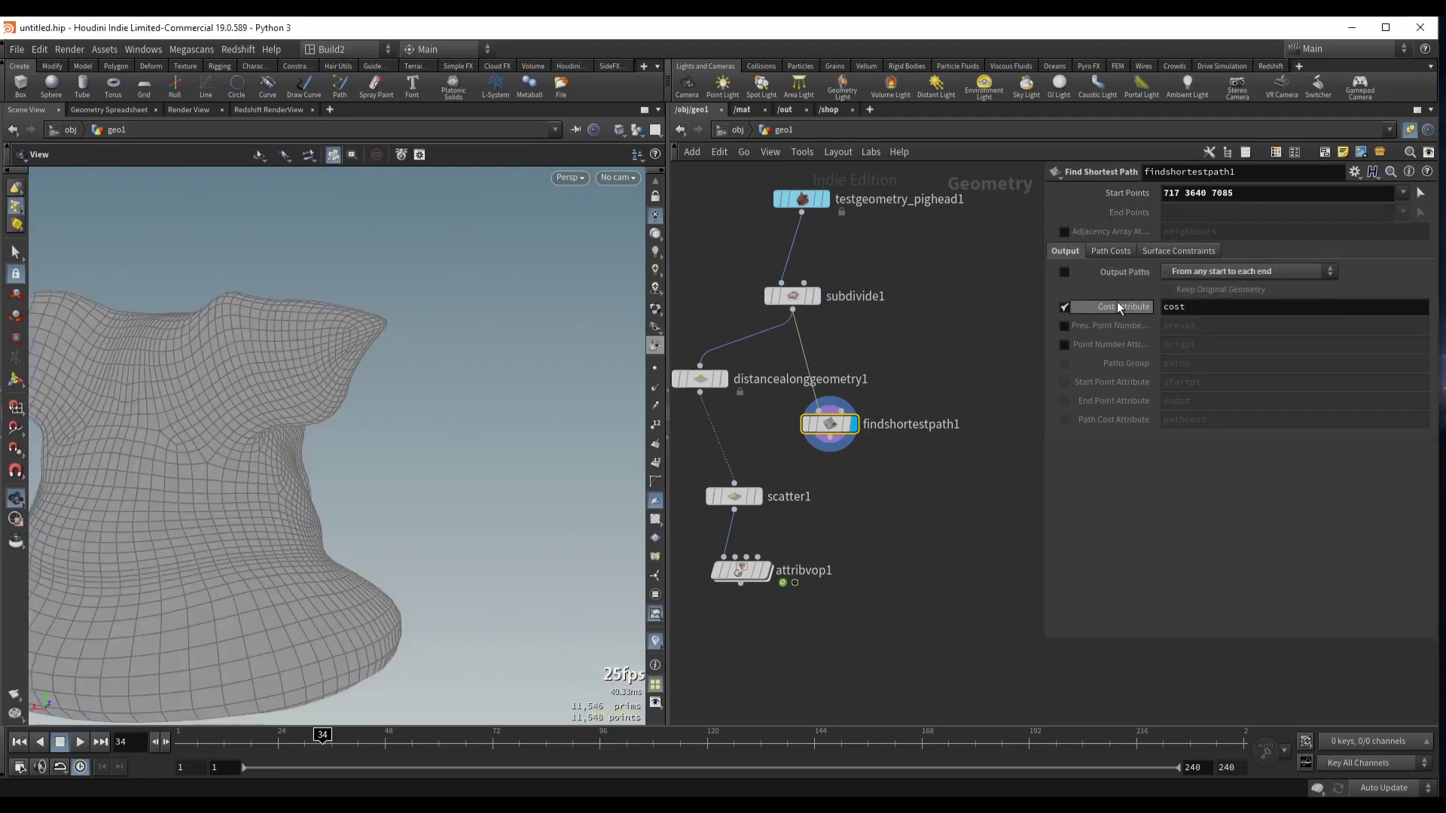
middle_click_drag(903, 509, 976, 441)
left_click_drag(932, 360, 808, 416)
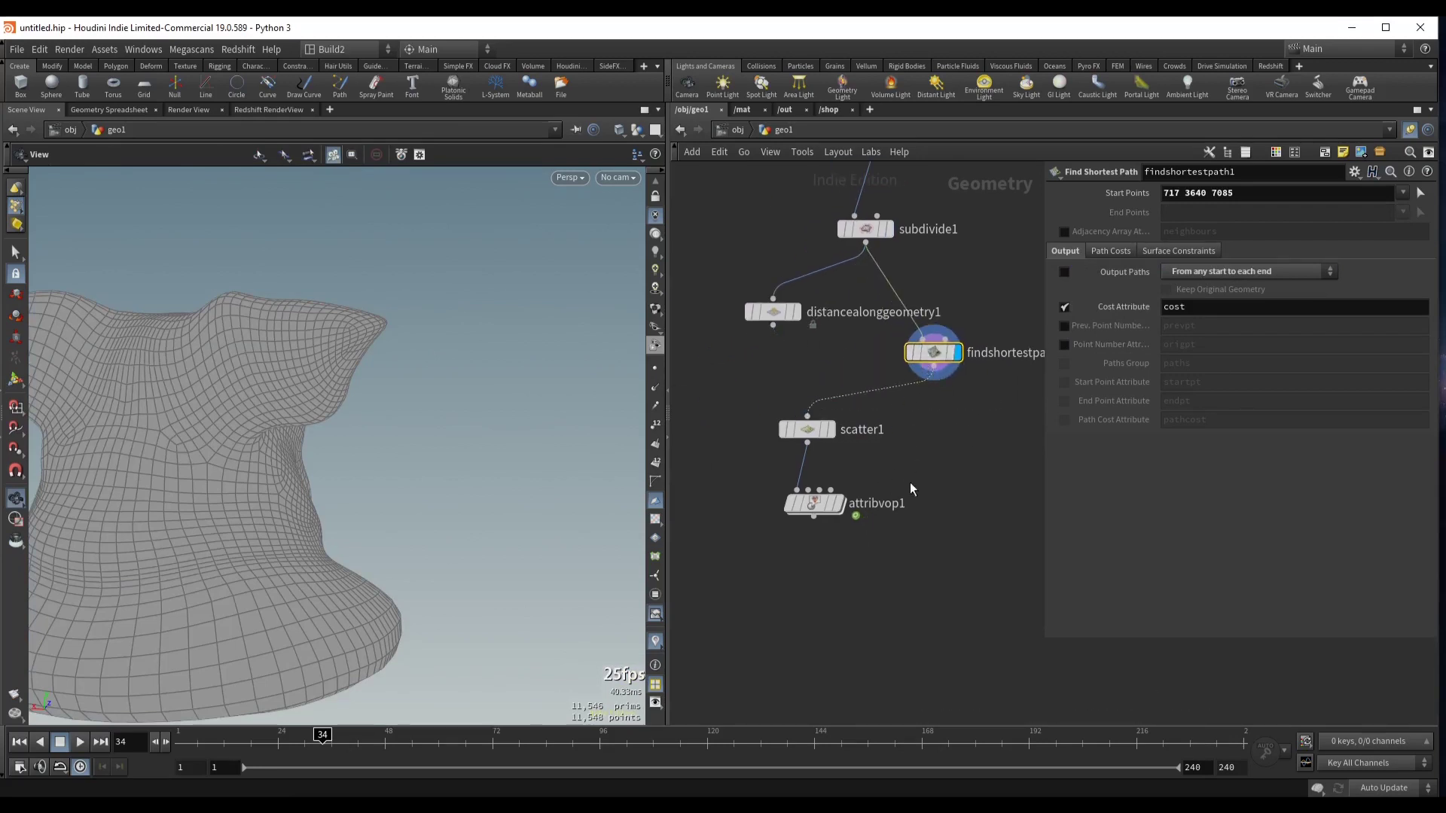
- Set the display flag on attribvop1 and go inside its VEX network
middle_click_drag(910, 489, 934, 399)
left_click(829, 414)
left_click(863, 414)
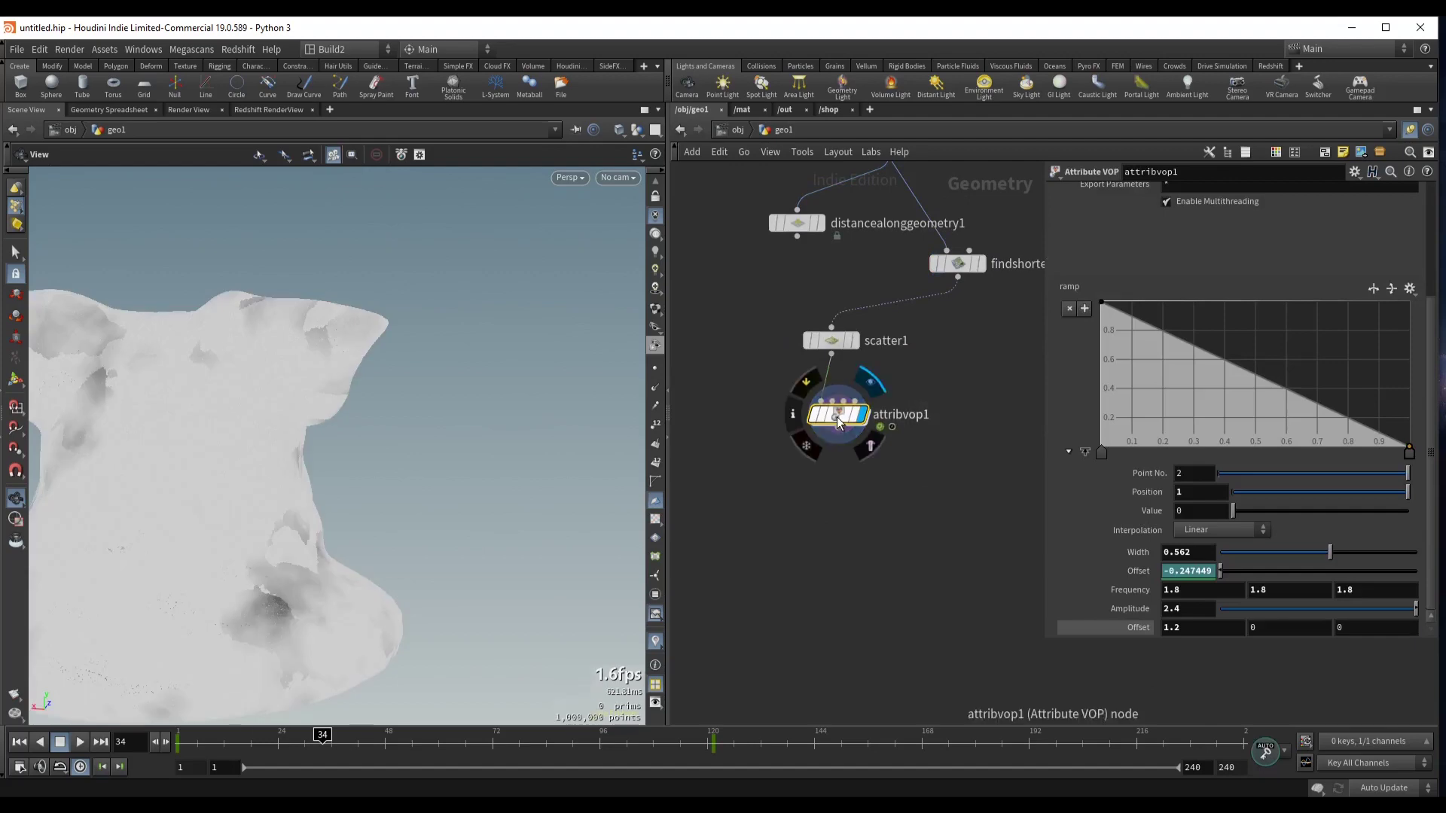
double_click(838, 416)
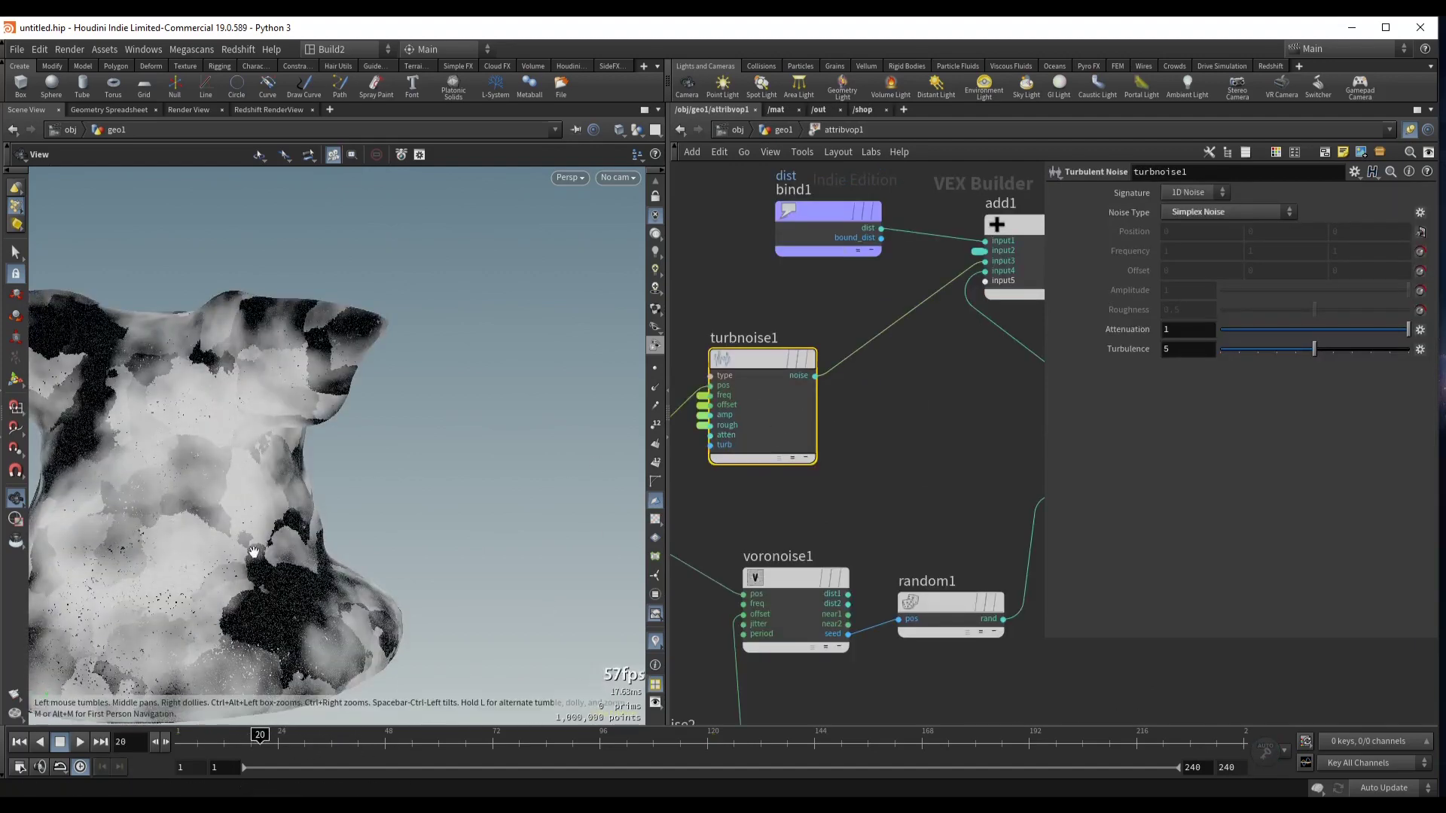
- Change bind1's attribute Name from dist to cost
left_click_drag(253, 552, 354, 527)
middle_click_drag(743, 161, 780, 271)
left_click(897, 322)
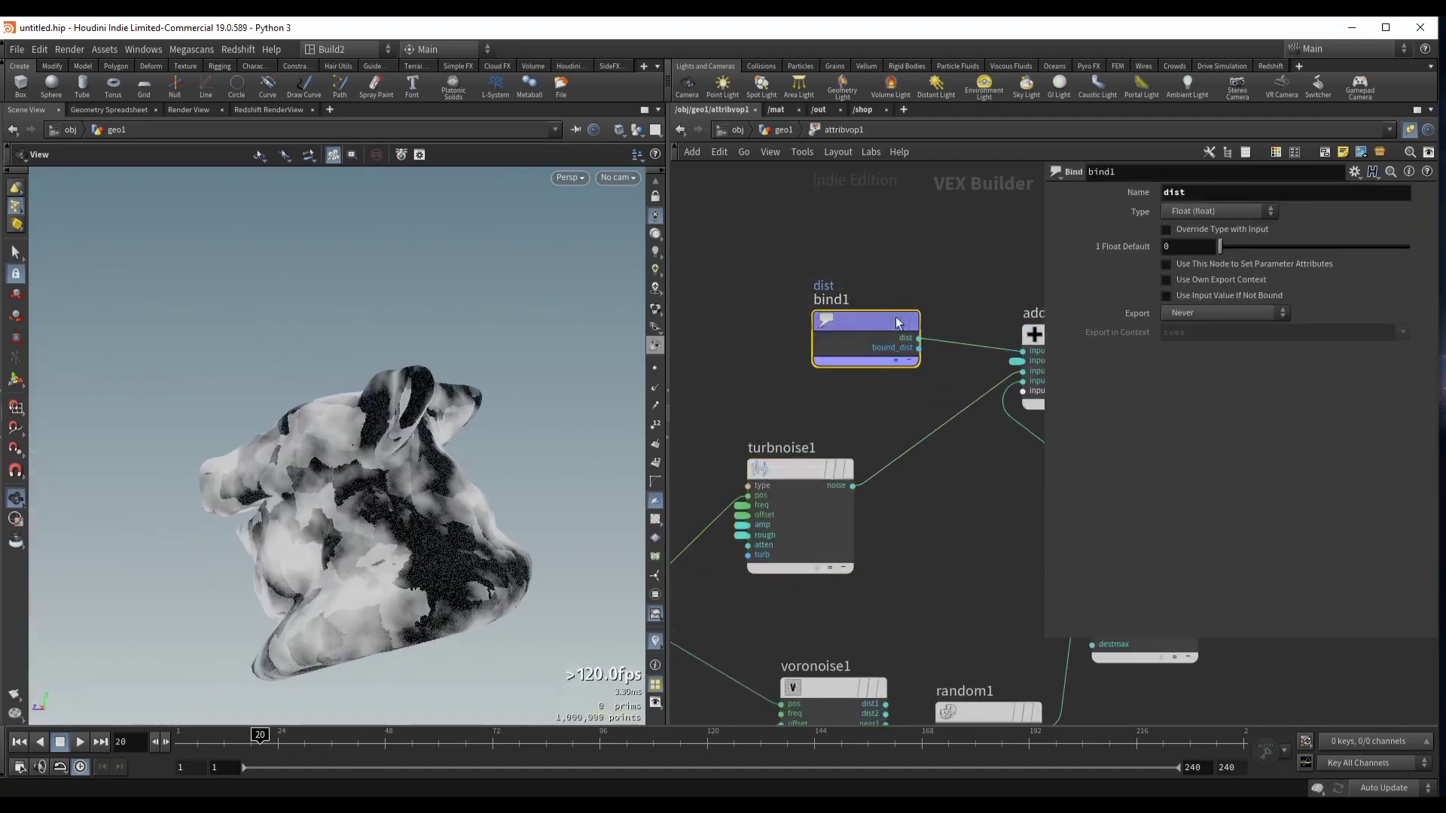
middle_click_drag(990, 222, 1015, 256)
double_click(1204, 200)
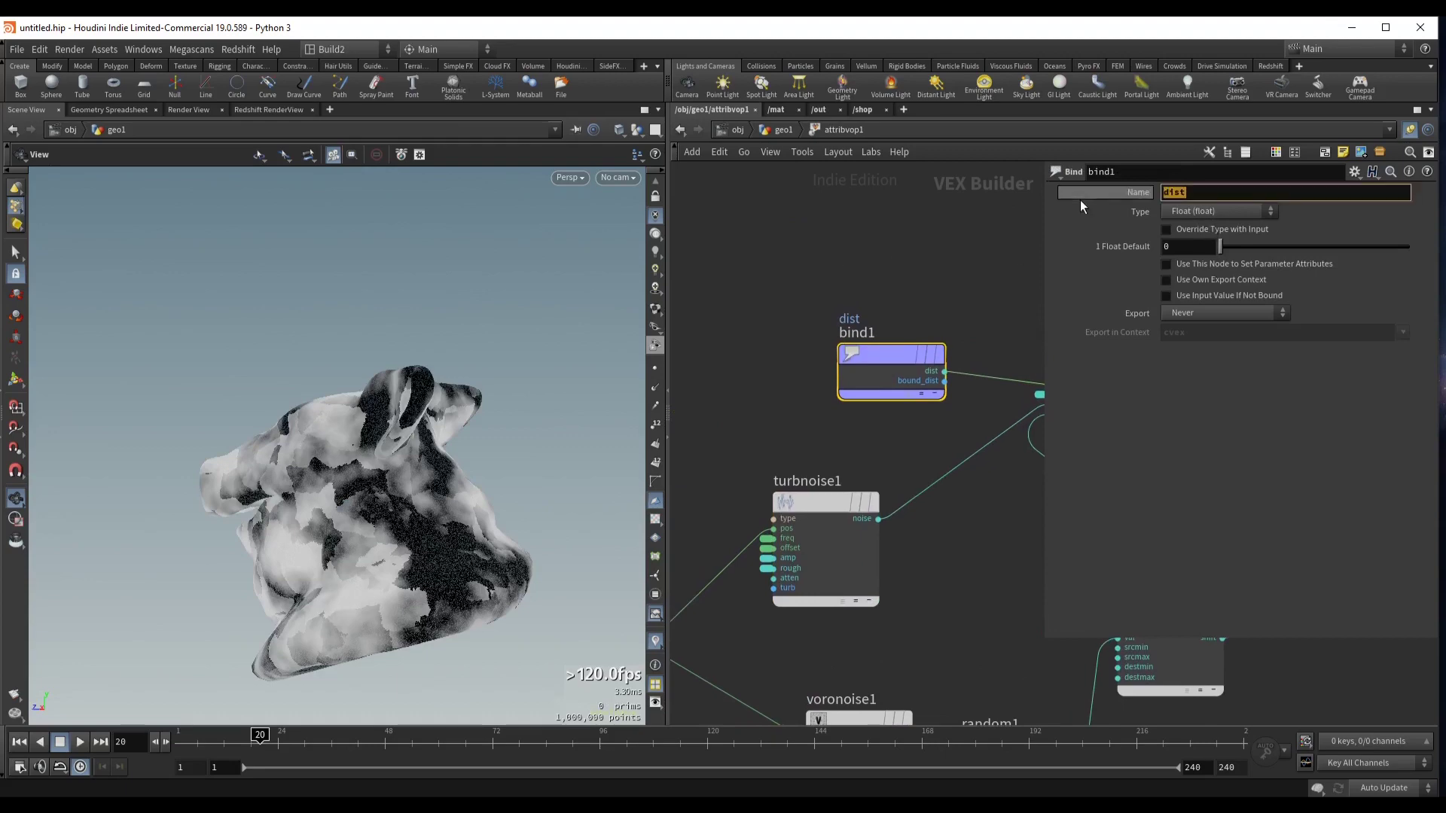
type("cost")
key("Return")
- Scrub to frame 58 and orbit the pig head to check the spread
middle_click_drag(773, 277, 757, 235)
mouse_move(757, 235)
left_mouse_down()
mouse_move(882, 377)
mouse_move(933, 397)
left_mouse_up()
mouse_move(590, 413)
left_mouse_down()
mouse_move(225, 488)
mouse_move(297, 377)
left_mouse_up()
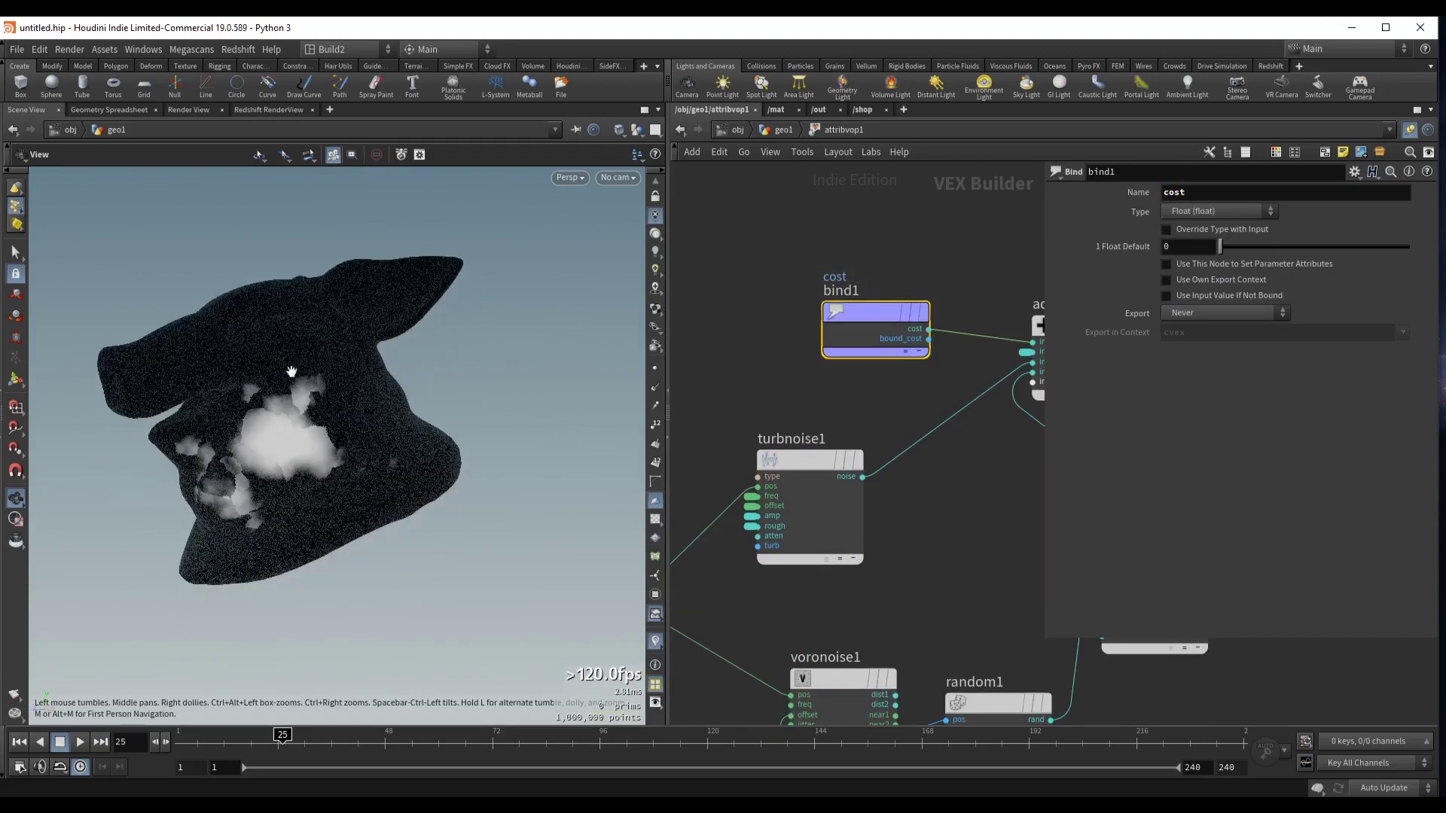
middle_click_drag(973, 482, 922, 459)
left_click_drag(236, 736, 429, 737)
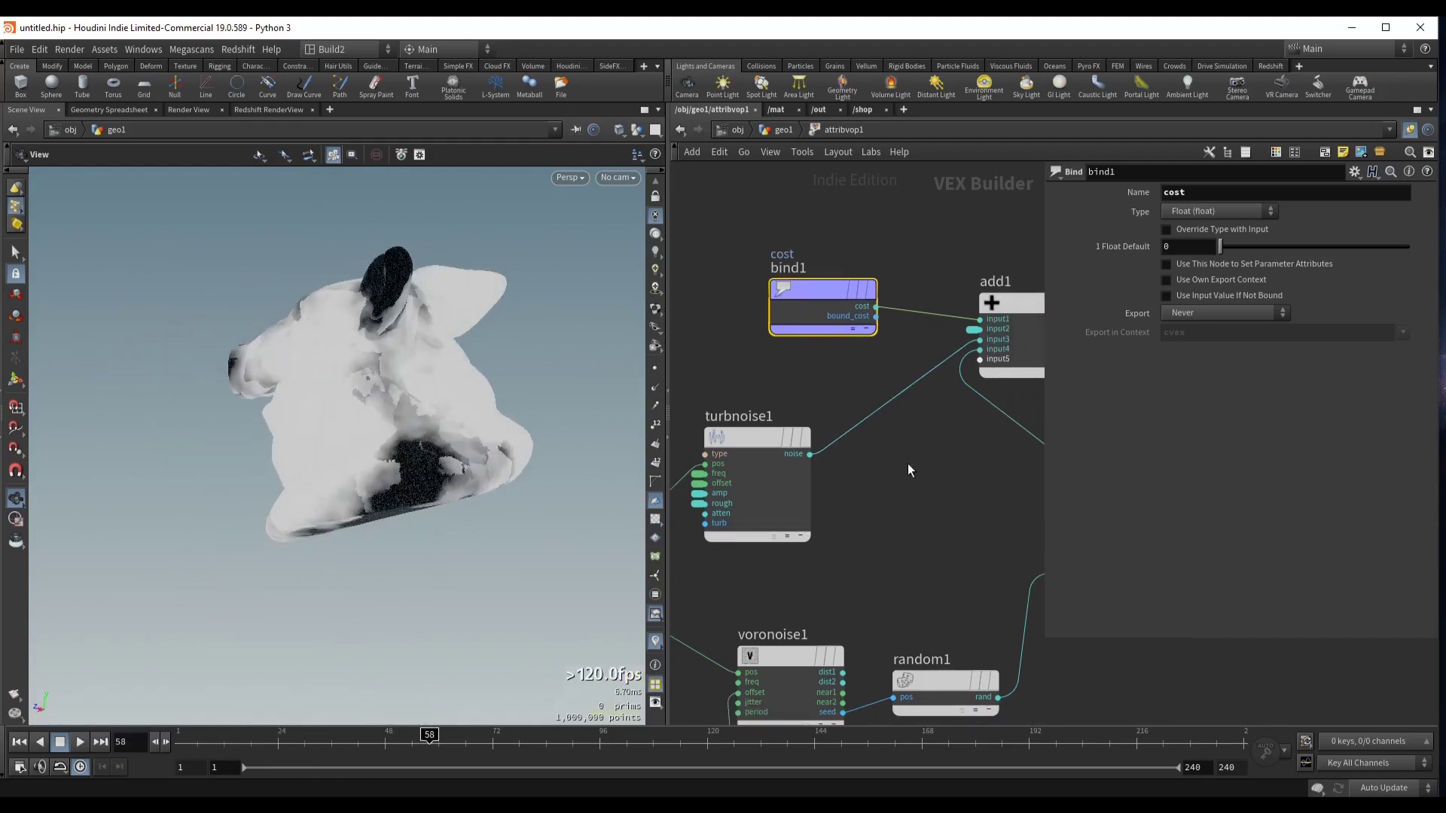
left_click_drag(420, 404, 482, 392)
- Reduce attribvop1's Width from 0.562 to 0.315 and set fit2 Destination Max to 0.324
key("u")
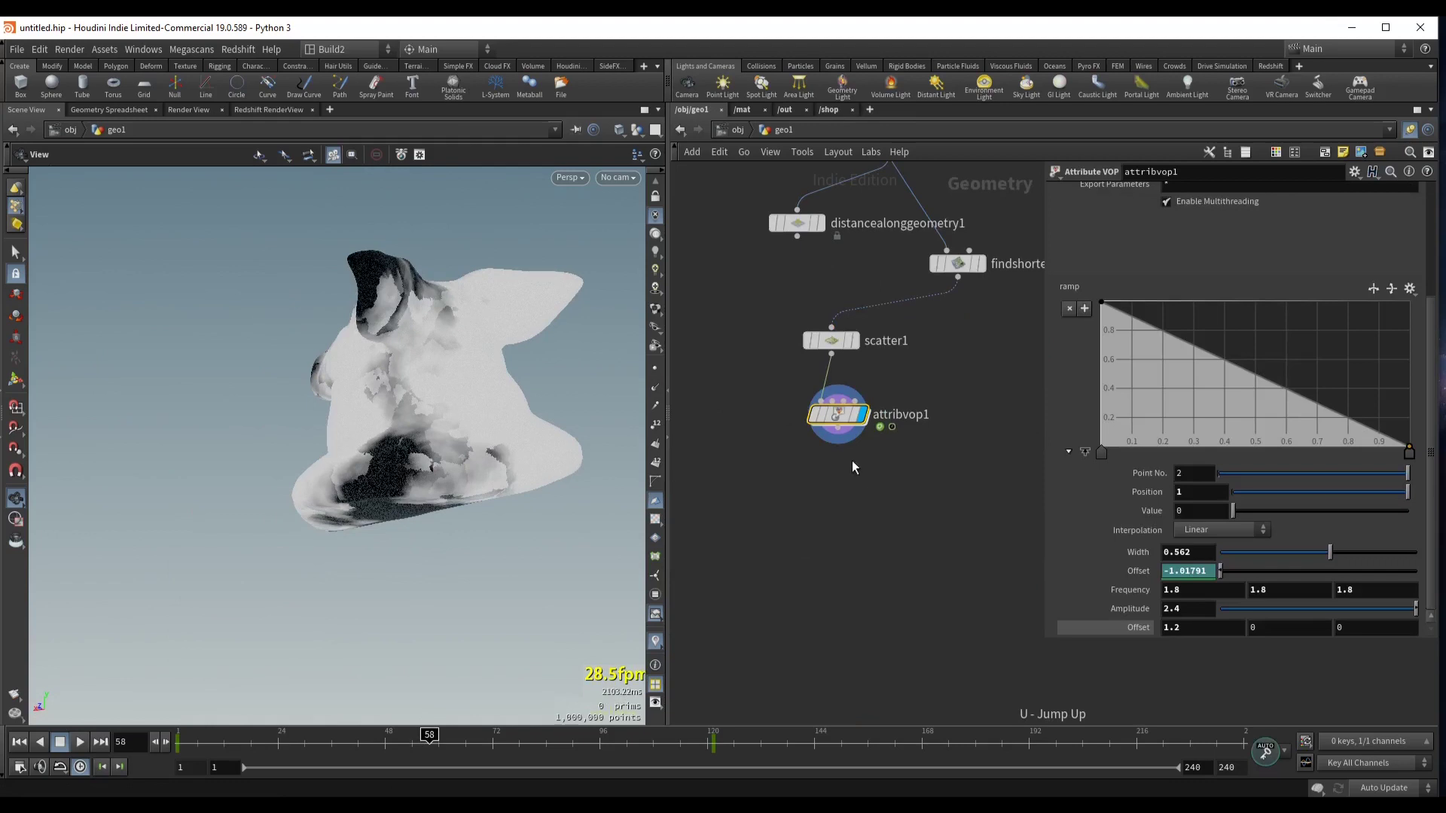
middle_click_drag(852, 459, 788, 491)
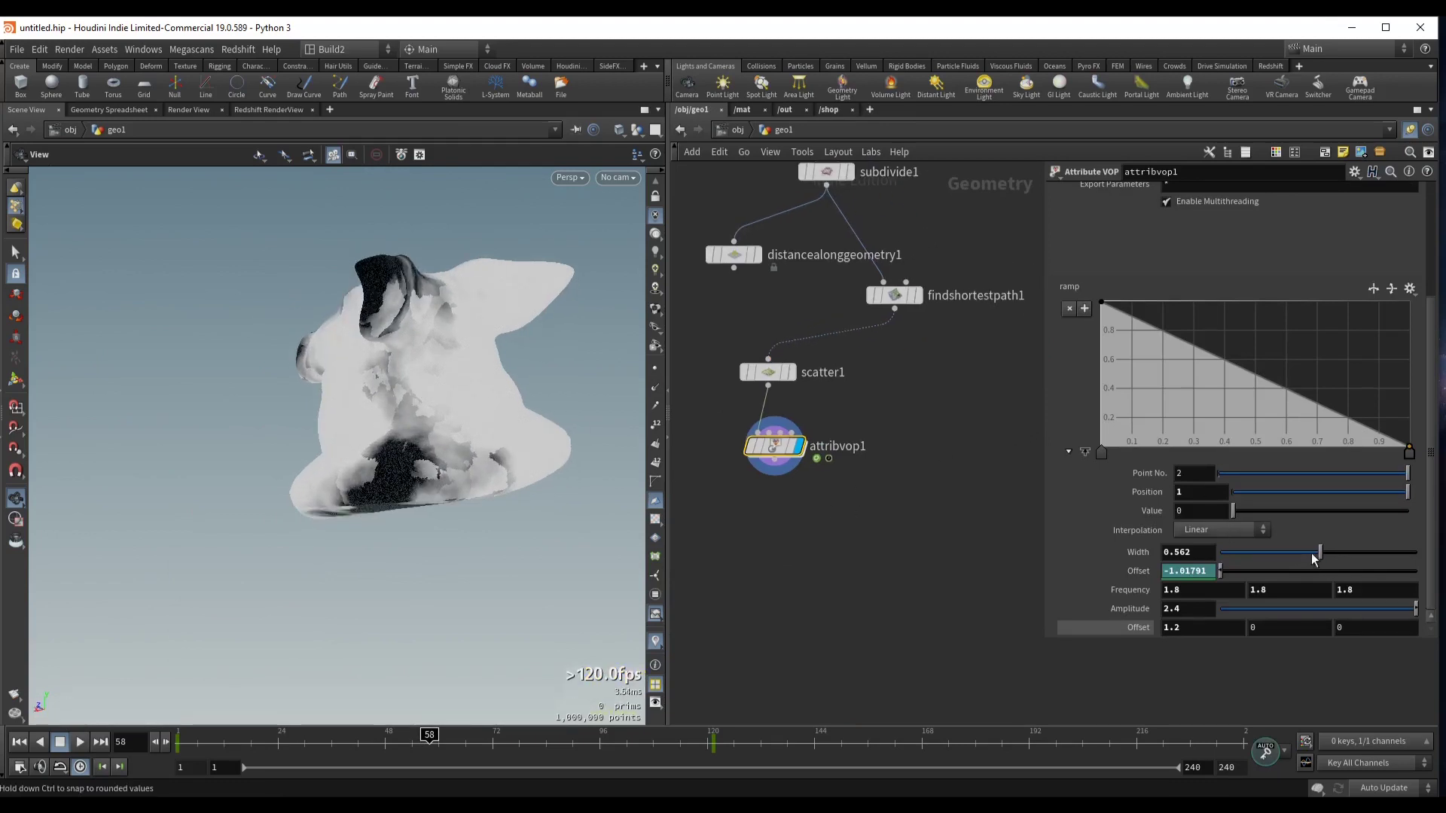
left_click_drag(1312, 553, 1282, 553)
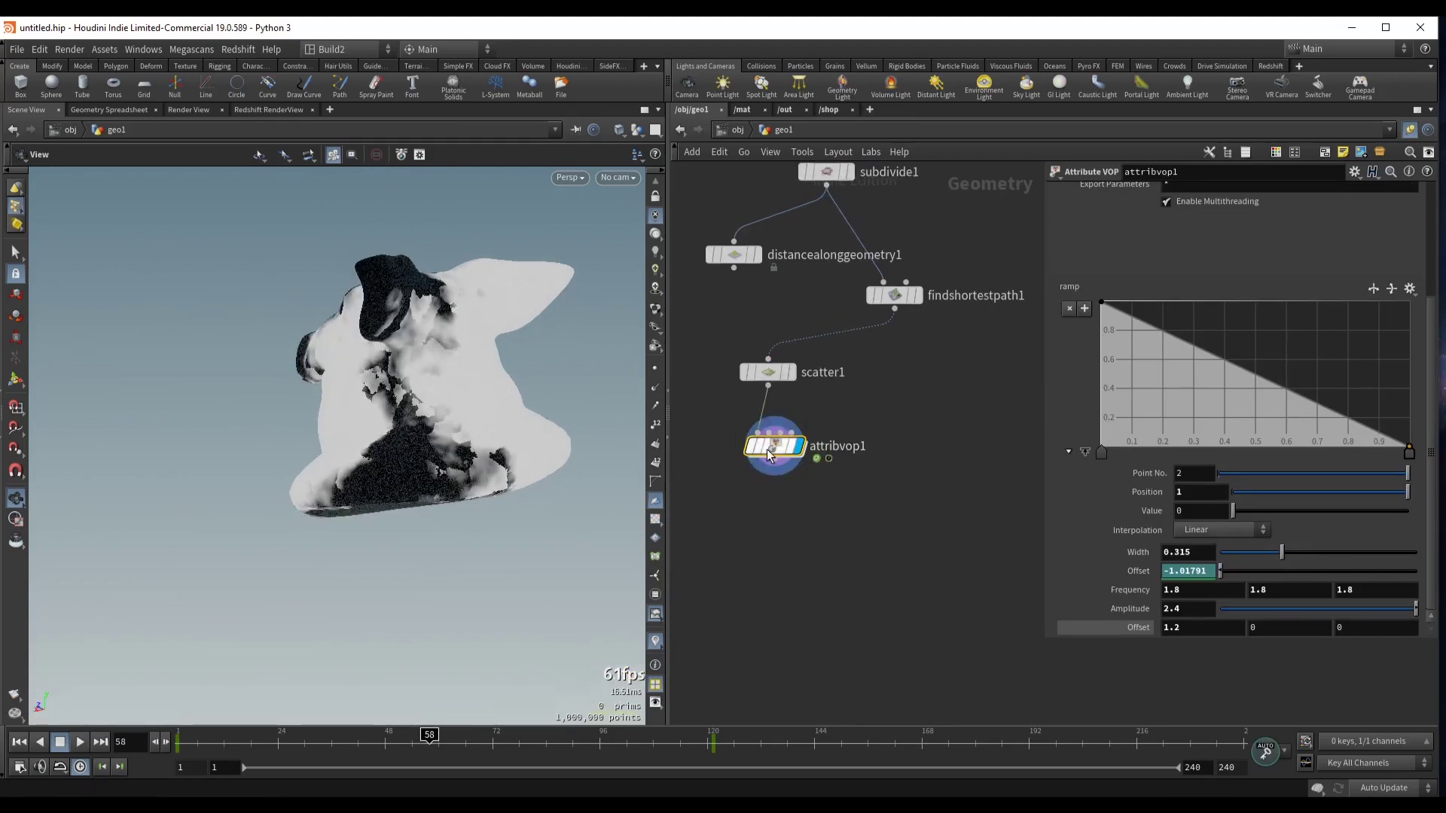
double_click(769, 454)
scroll(880, 539, "up", 3)
left_click(997, 426)
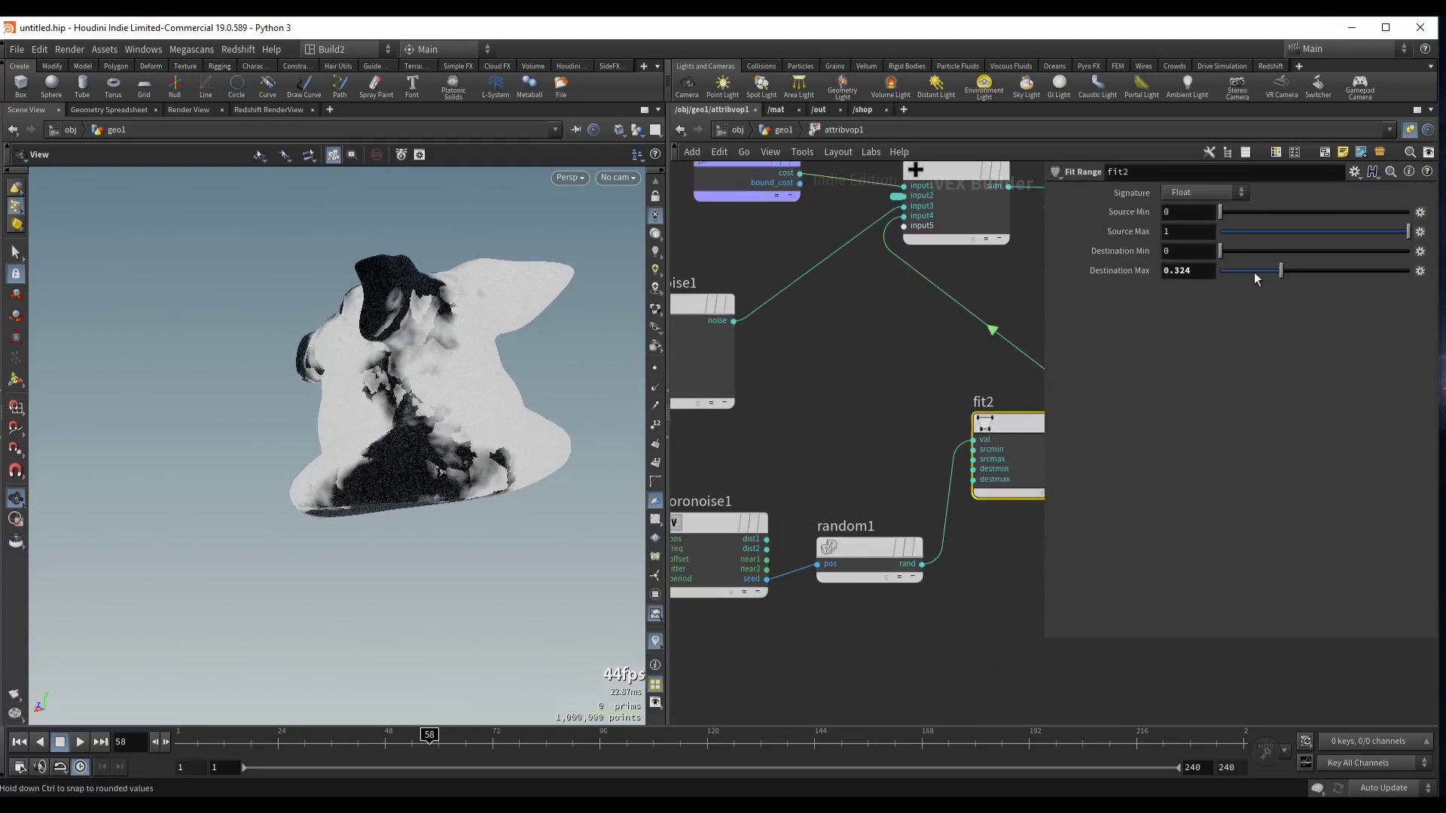
left_click_drag(1254, 274, 1181, 290)
- Lower noise Amplitude from 2.4 to 1.4 and preview the spread at frame 42 and earlier
key("u")
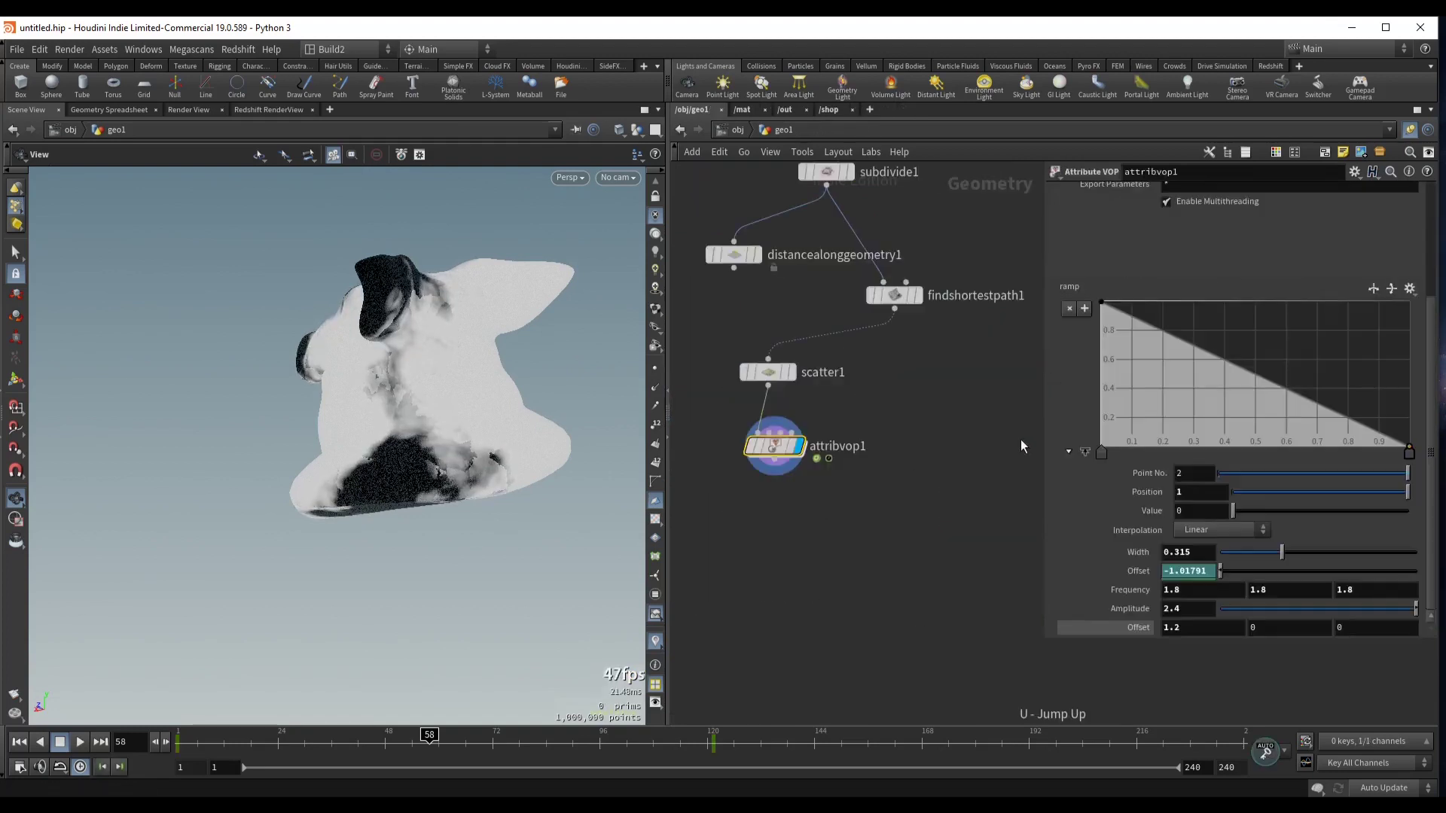
middle_click_drag(1127, 608, 1096, 594)
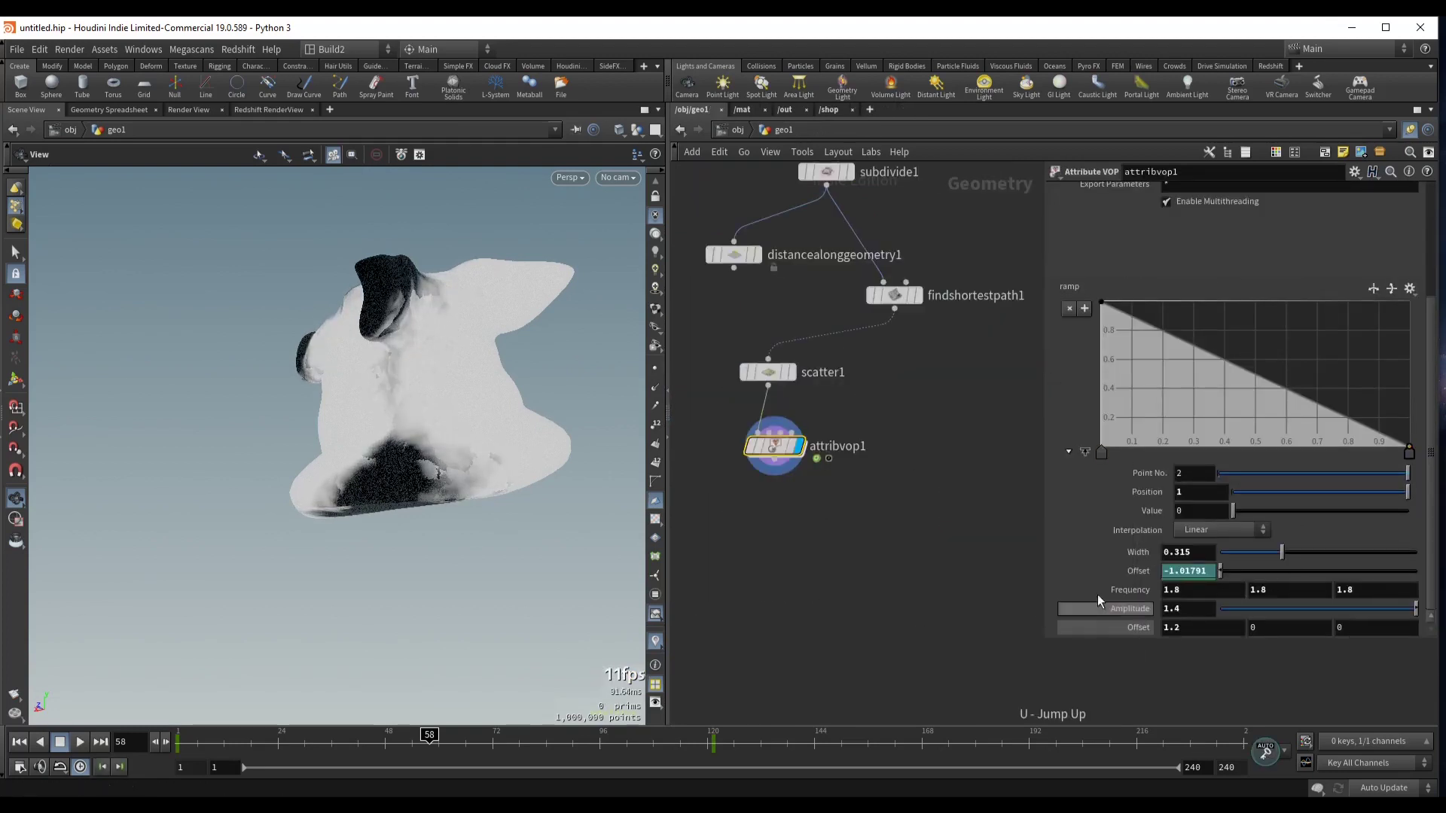
left_click_drag(422, 354, 361, 324)
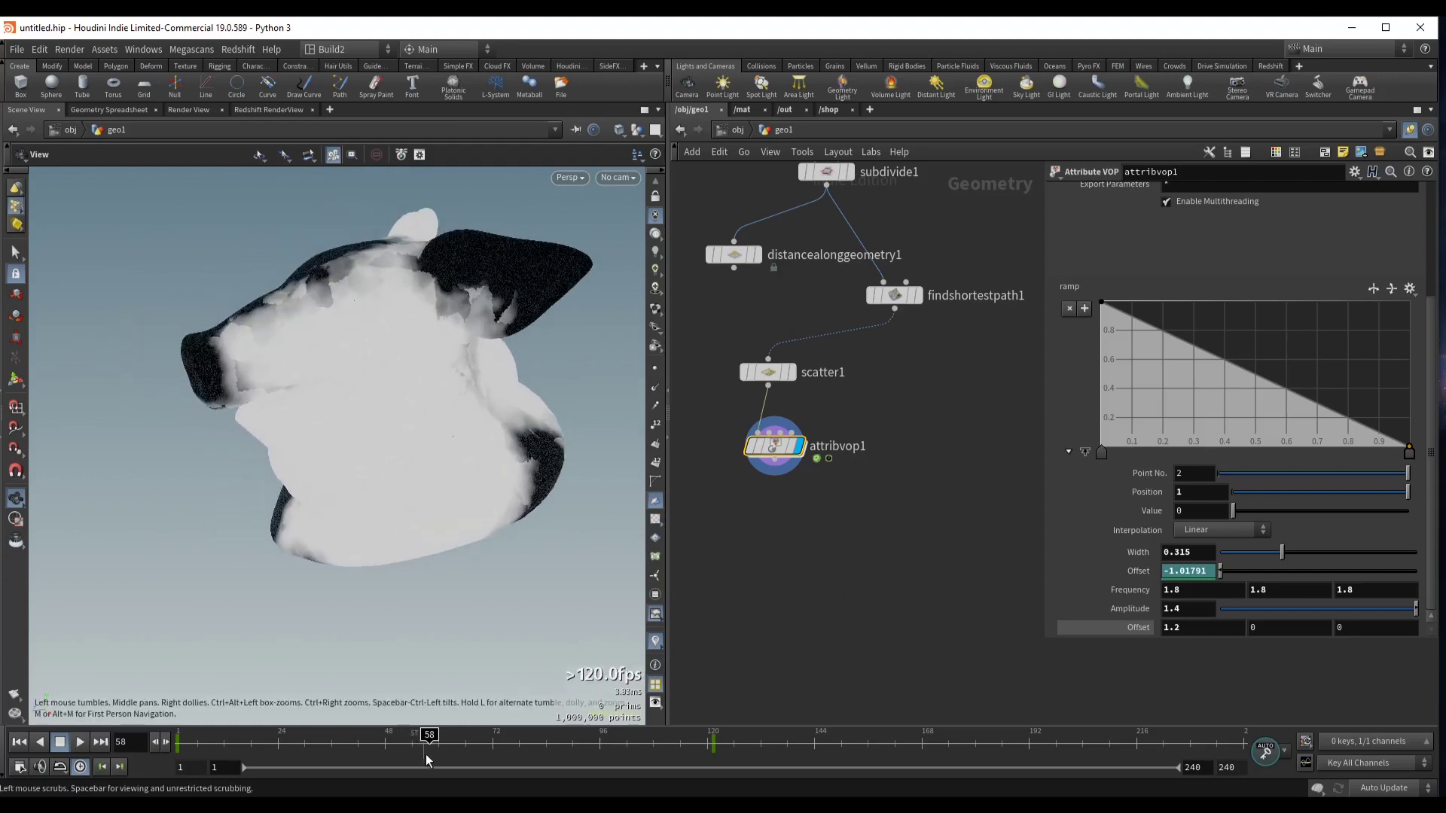
left_click_drag(426, 759, 361, 759)
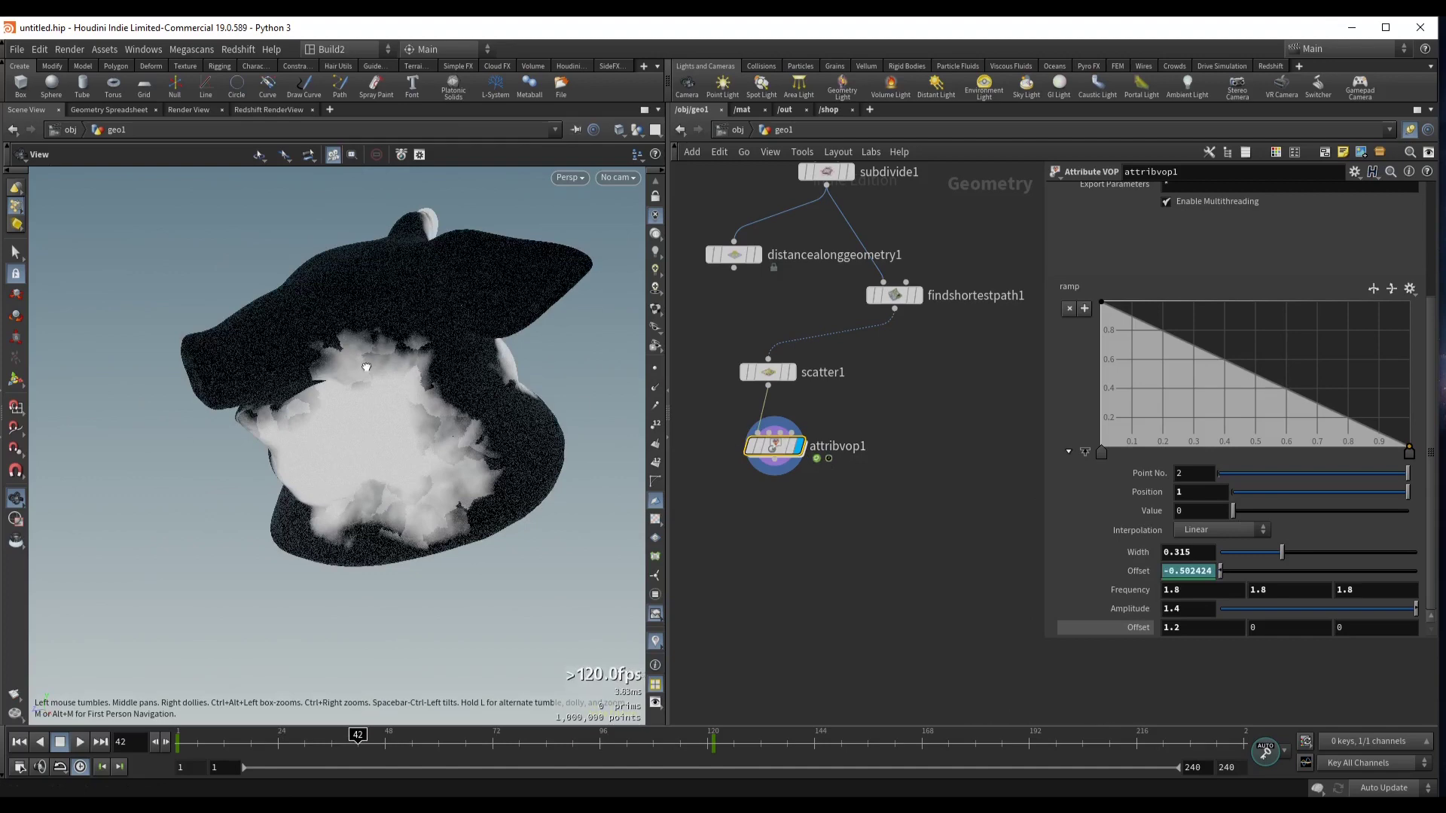
left_click_drag(361, 364, 422, 361)
left_click_drag(361, 732, 219, 732)
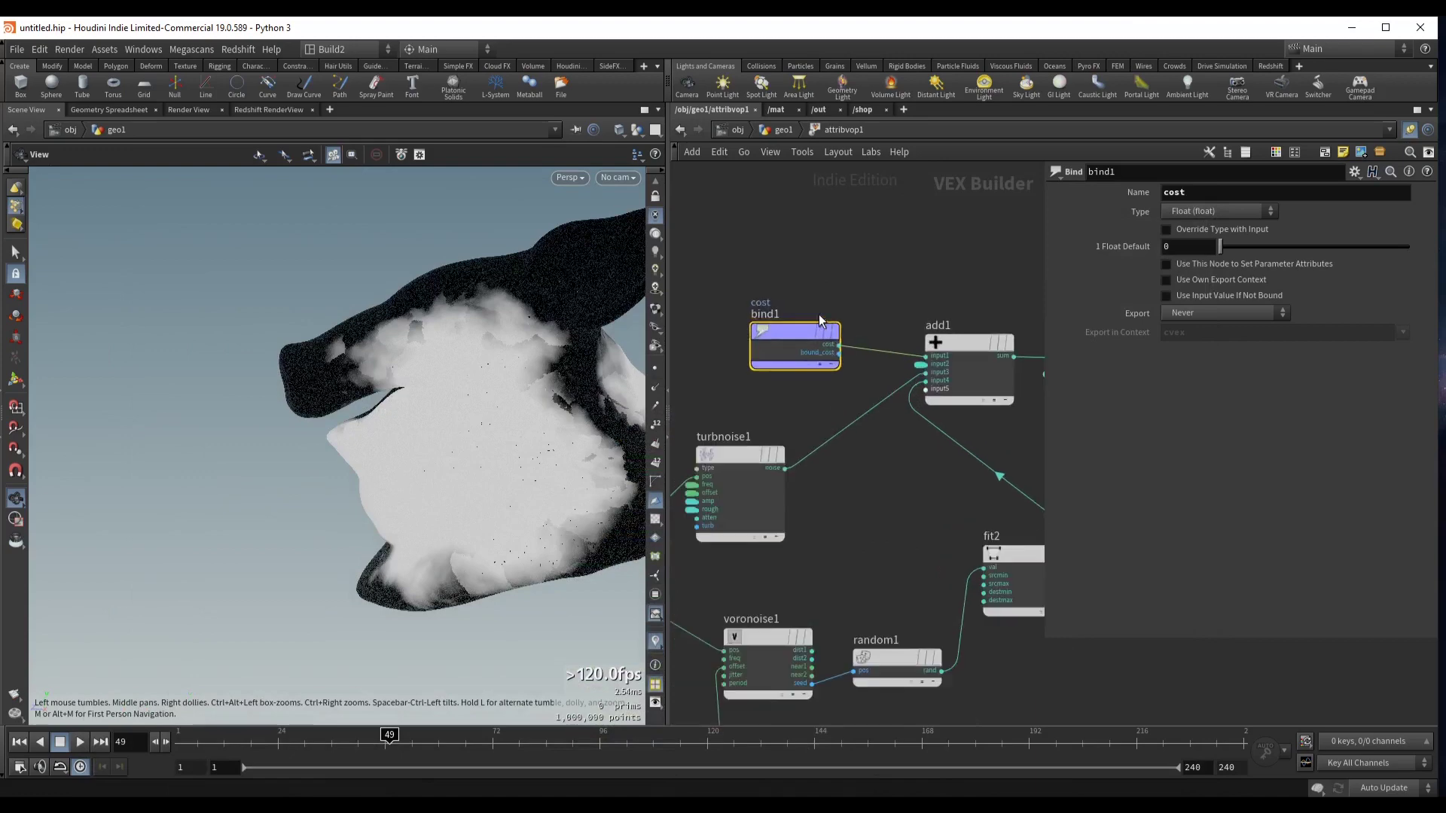
scroll(731, 372, "up", 3)
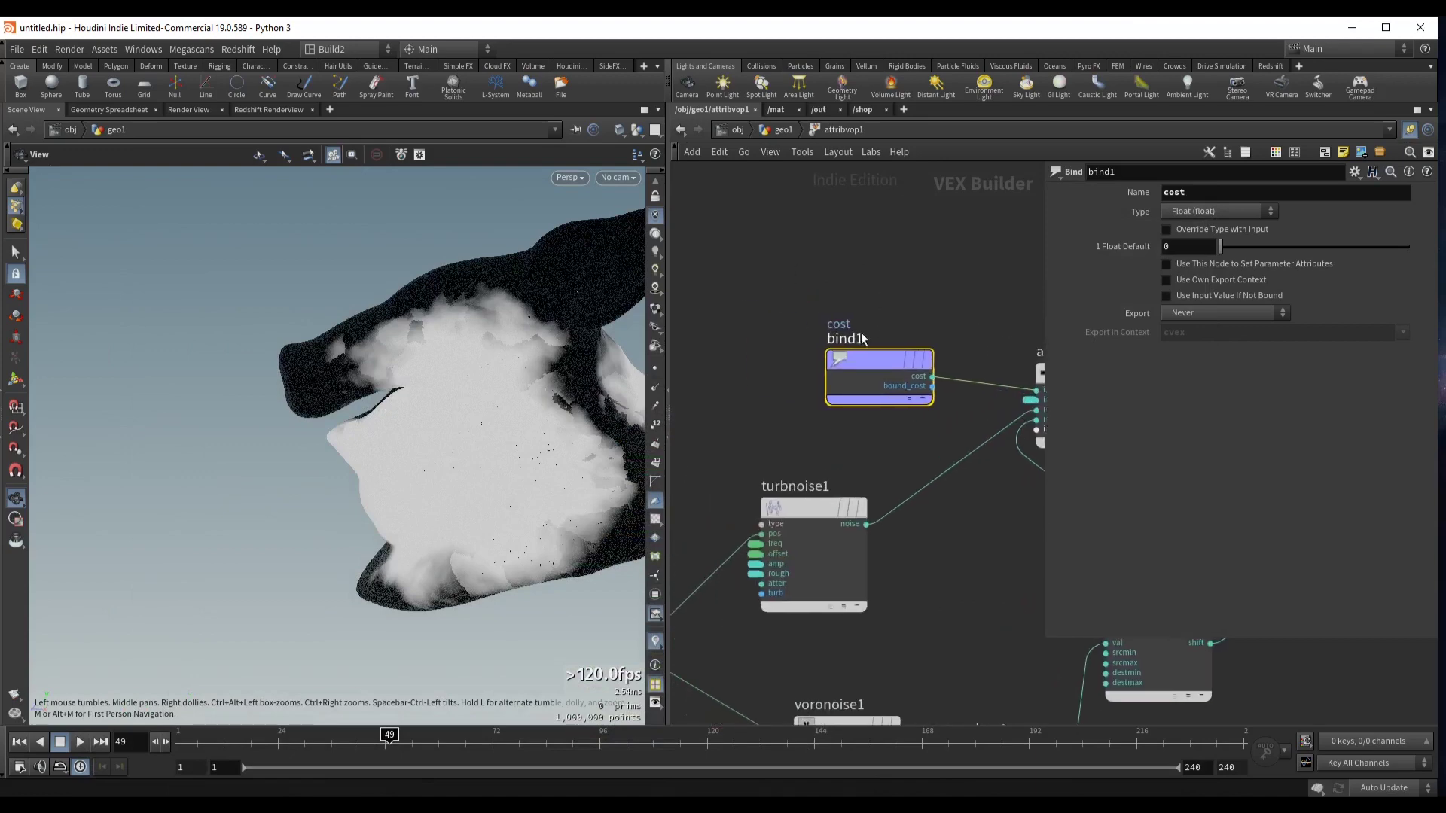
- Delete the cost bind1 node and start a new node from geometryvopglobal1's P output
left_click_drag(713, 229, 913, 368)
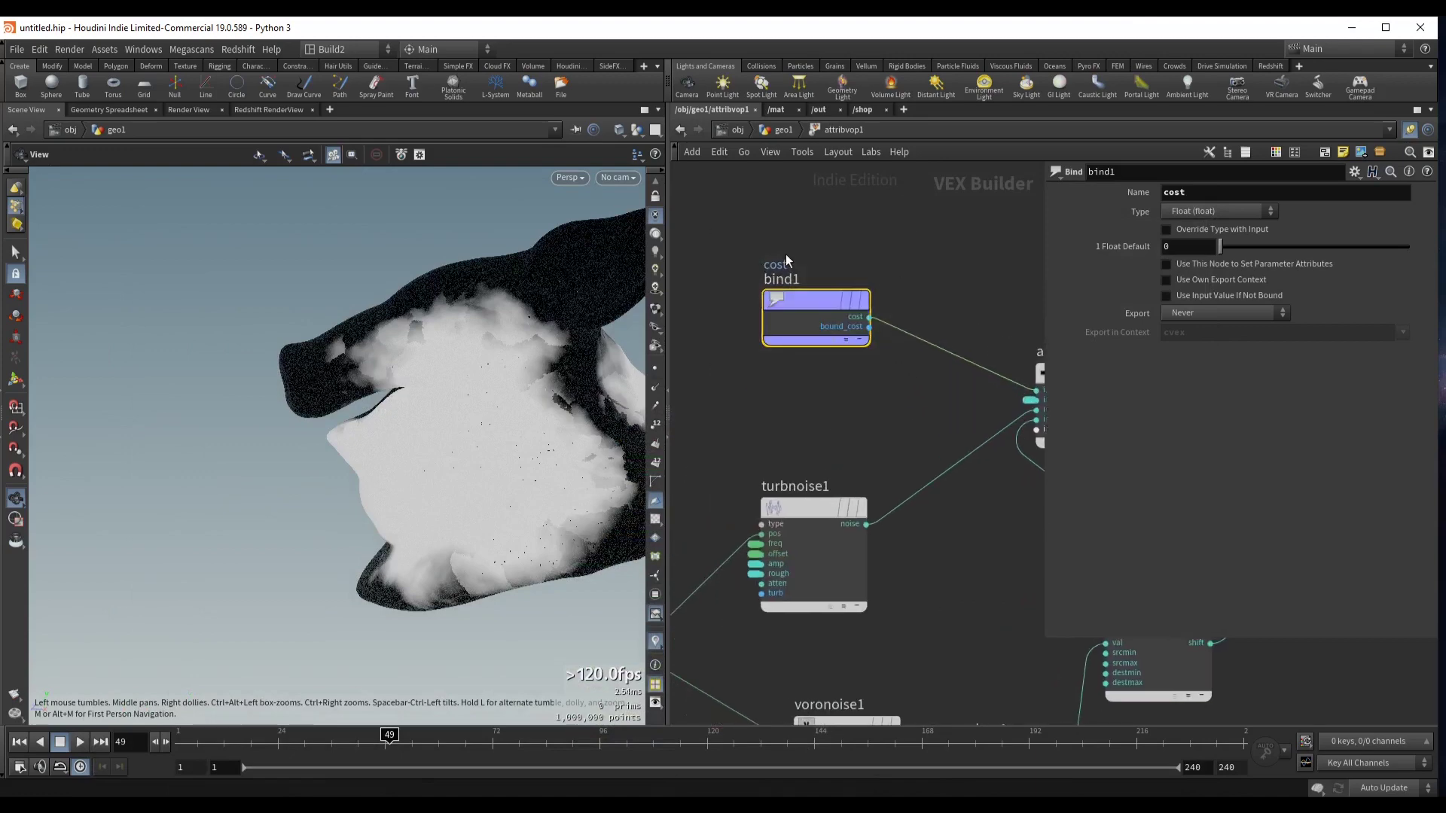
left_click_drag(448, 330, 467, 325)
scroll(864, 290, "down", 2)
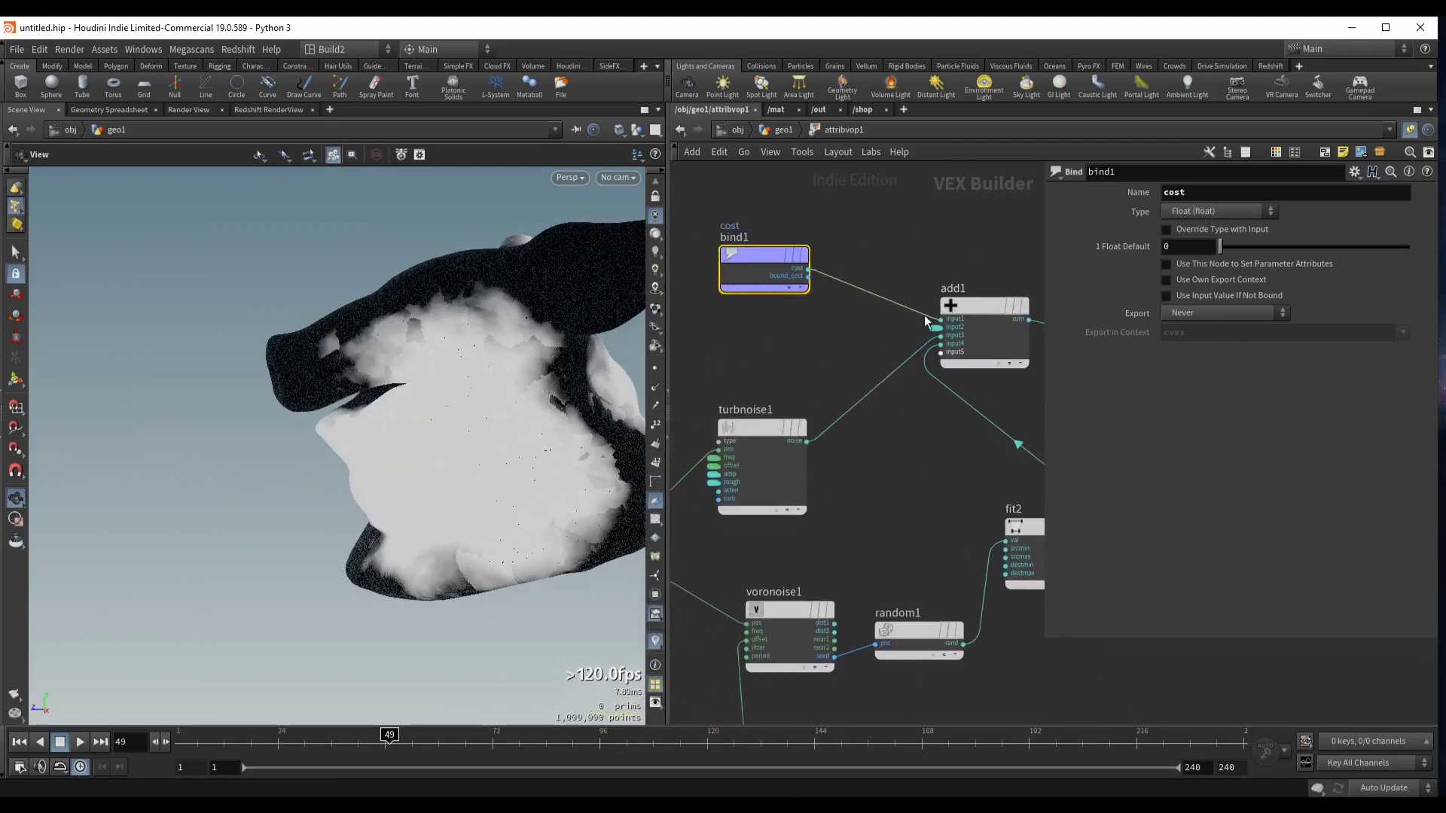
middle_click_drag(838, 349, 792, 314)
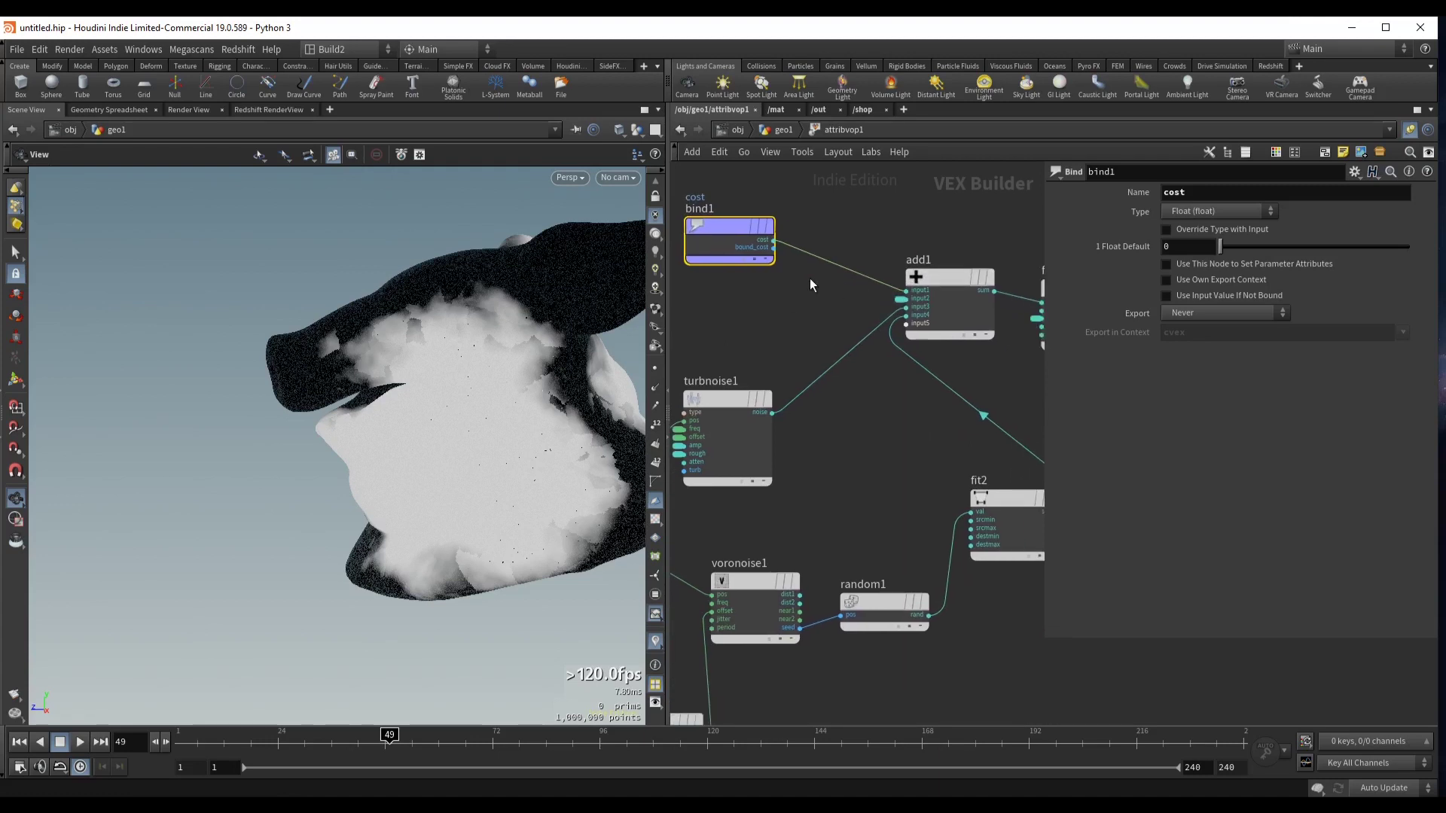
middle_click_drag(812, 270, 899, 384)
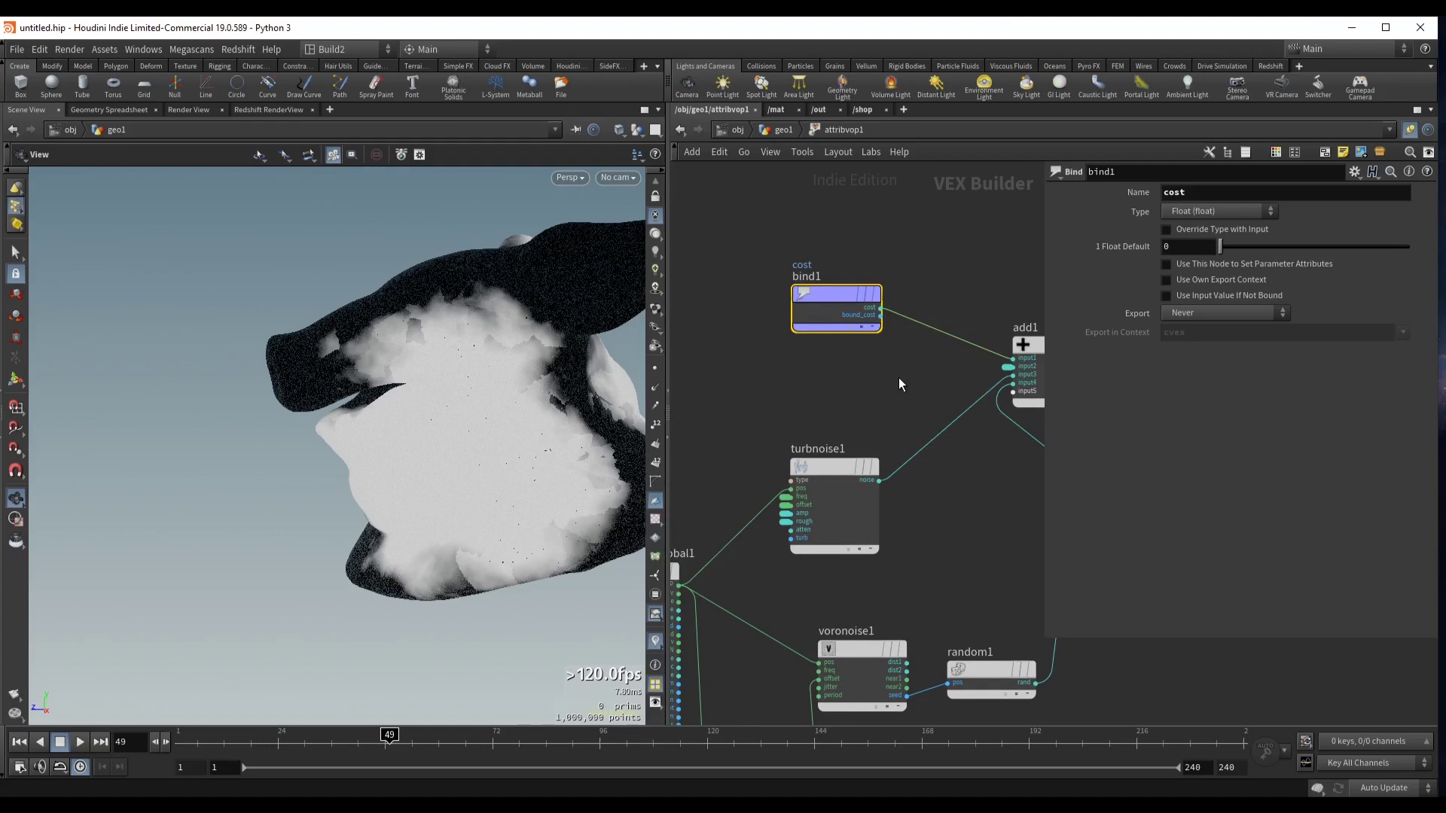
key("u")
key("i")
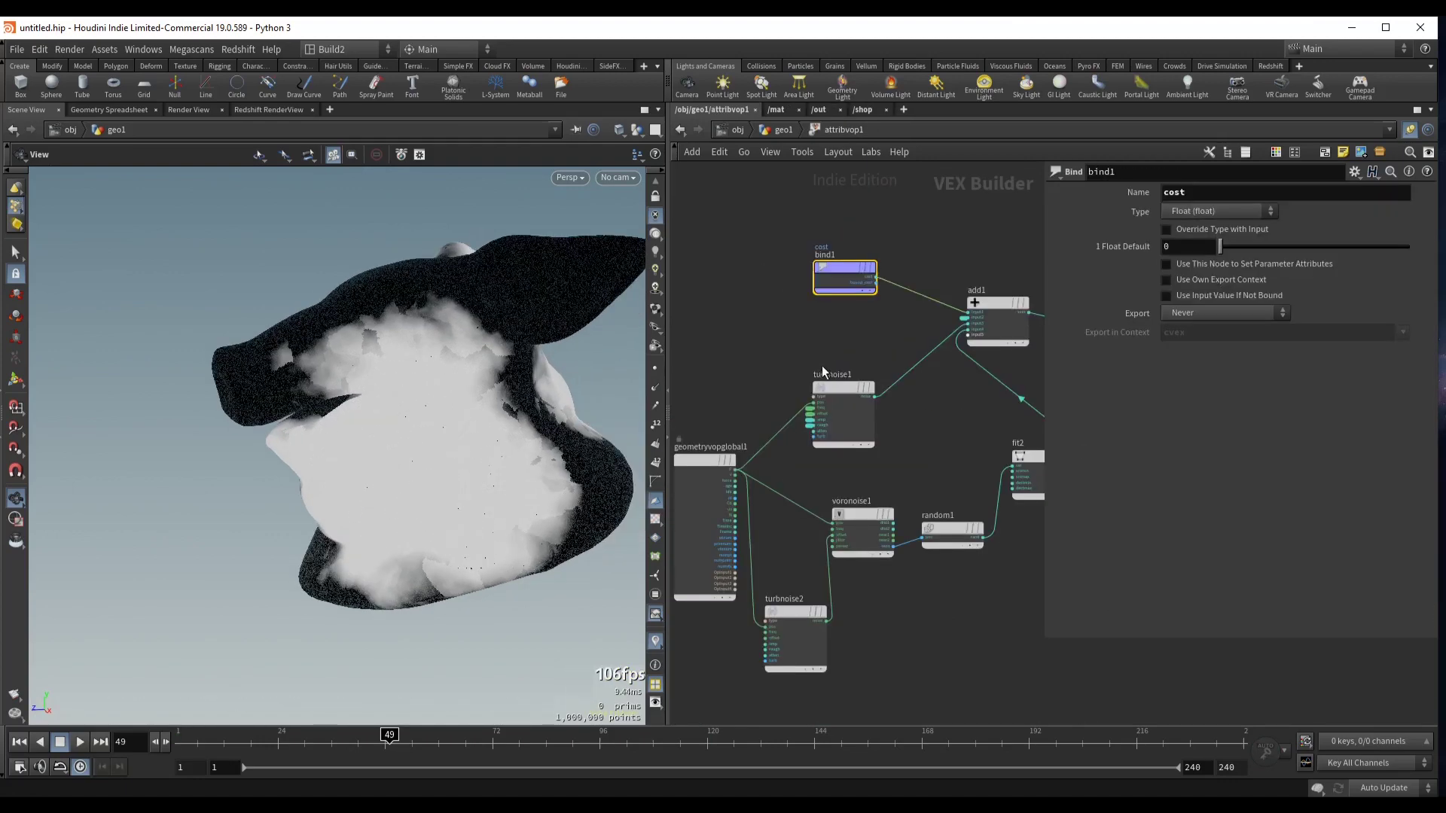
mouse_move(451, 376)
left_mouse_down()
mouse_move(471, 371)
mouse_move(428, 365)
left_mouse_up()
key("Delete")
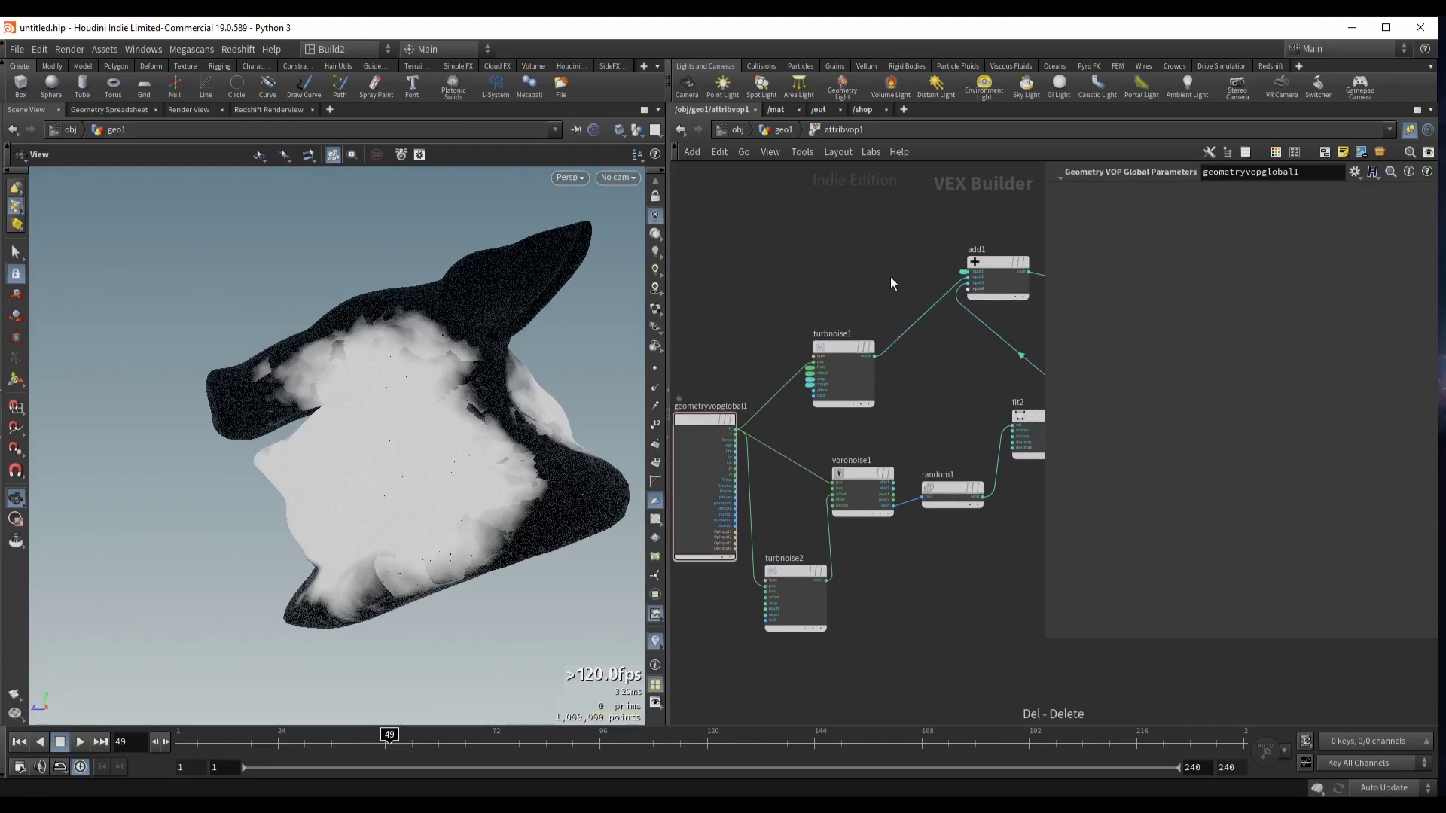
scroll(744, 323, "up", 2)
left_click(735, 452)
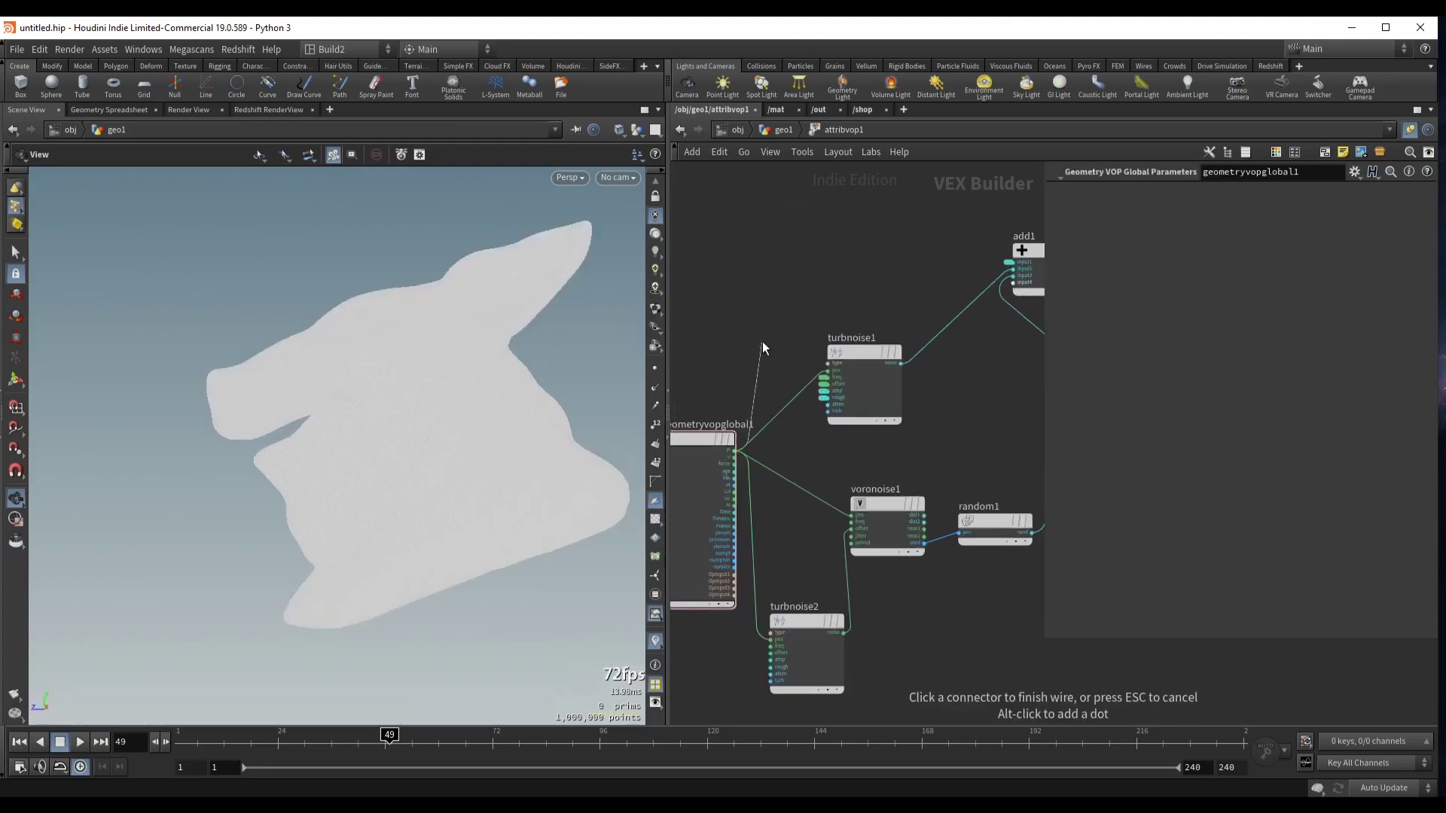
key("Tab")
- Add a Relative to Bounding Box node wired from P
type("rel")
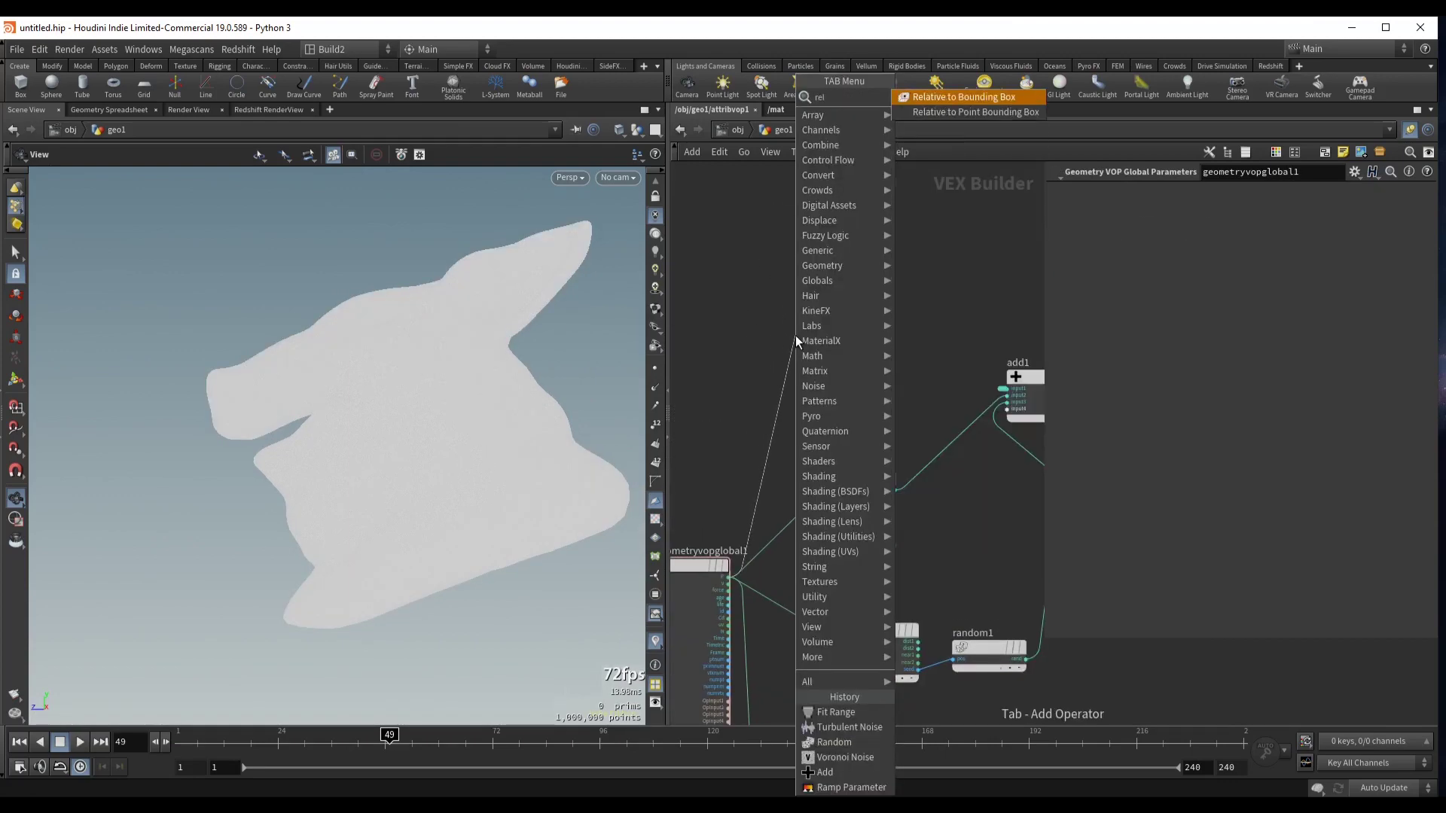
key("Return")
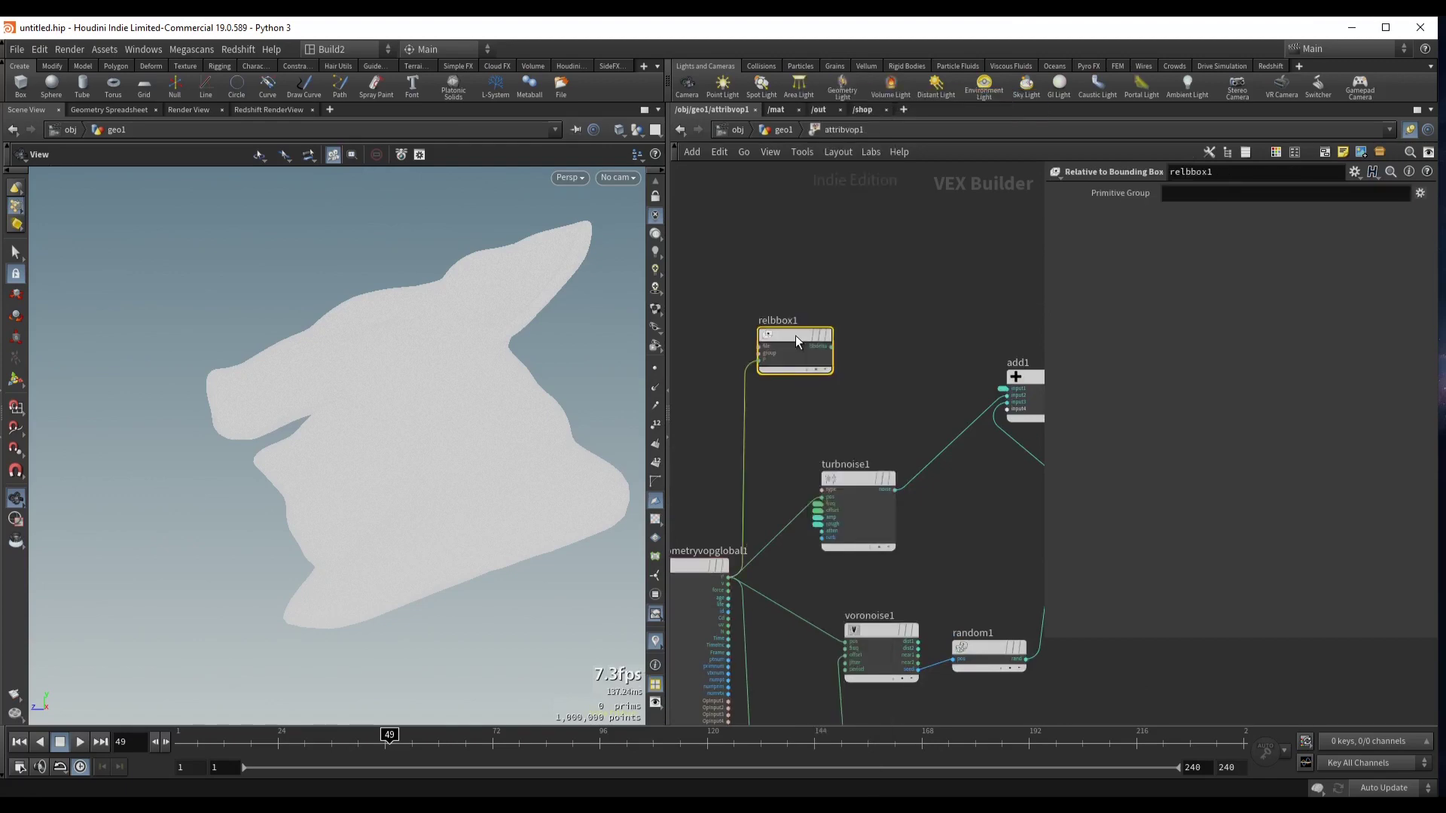
scroll(837, 368, "up", 3)
scroll(883, 331, "down", 2)
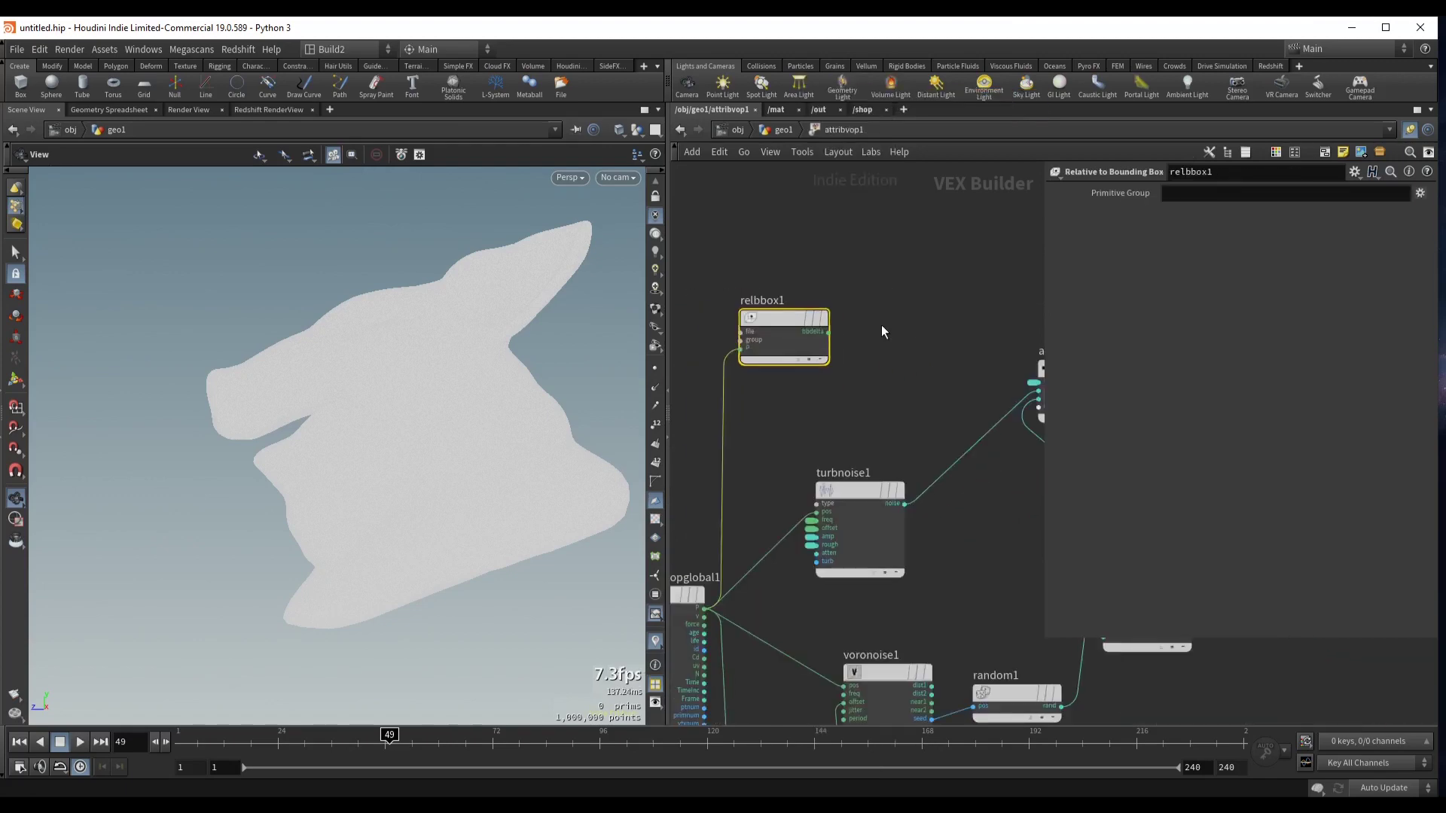
- Add a Vector to Float node from bbdelta and wire its fval2 into add1's fourth input
left_click(829, 332)
key("Tab")
type("v")
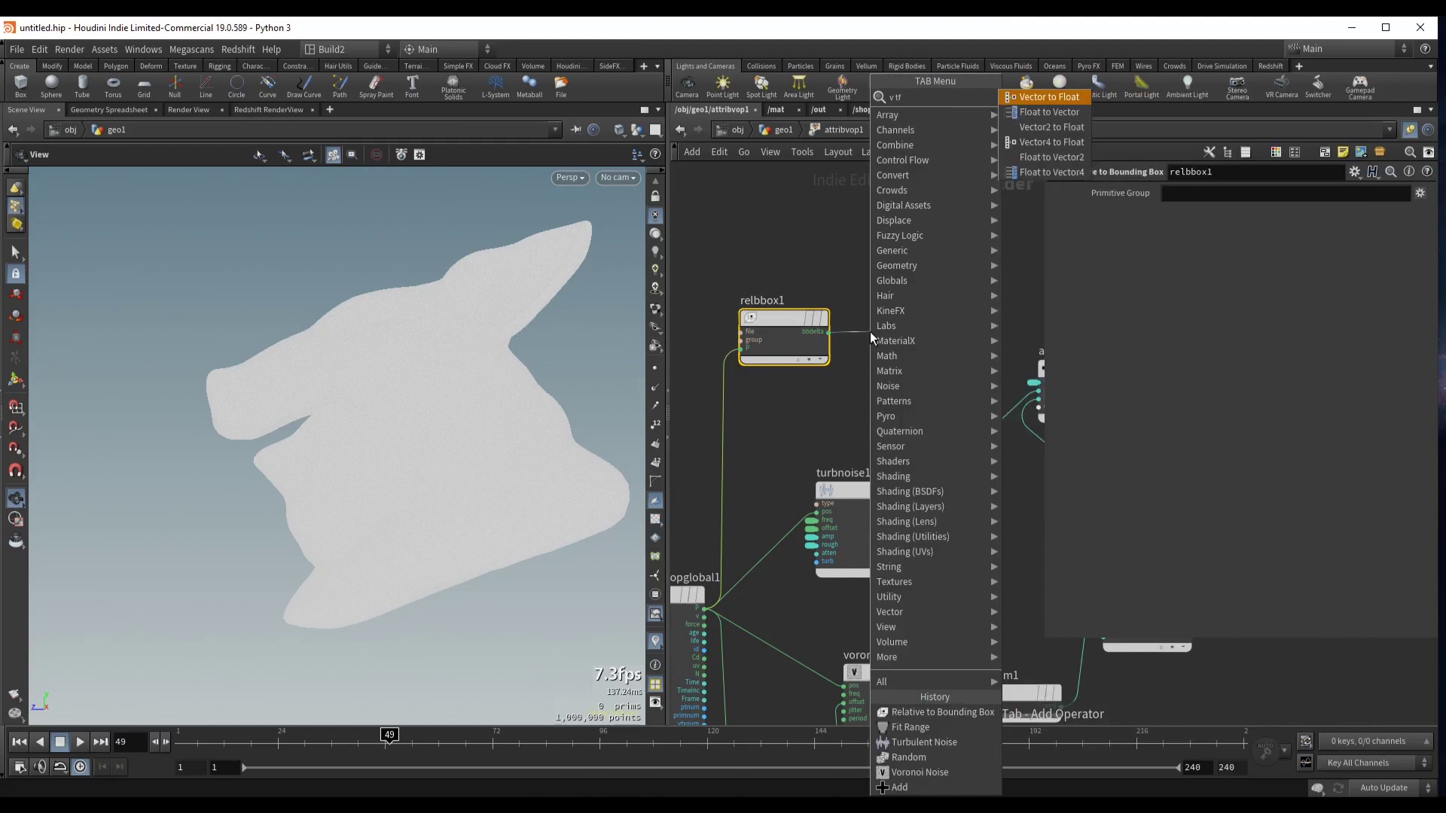
key("Return")
middle_click_drag(939, 335, 774, 331)
left_click_drag(774, 331, 751, 321)
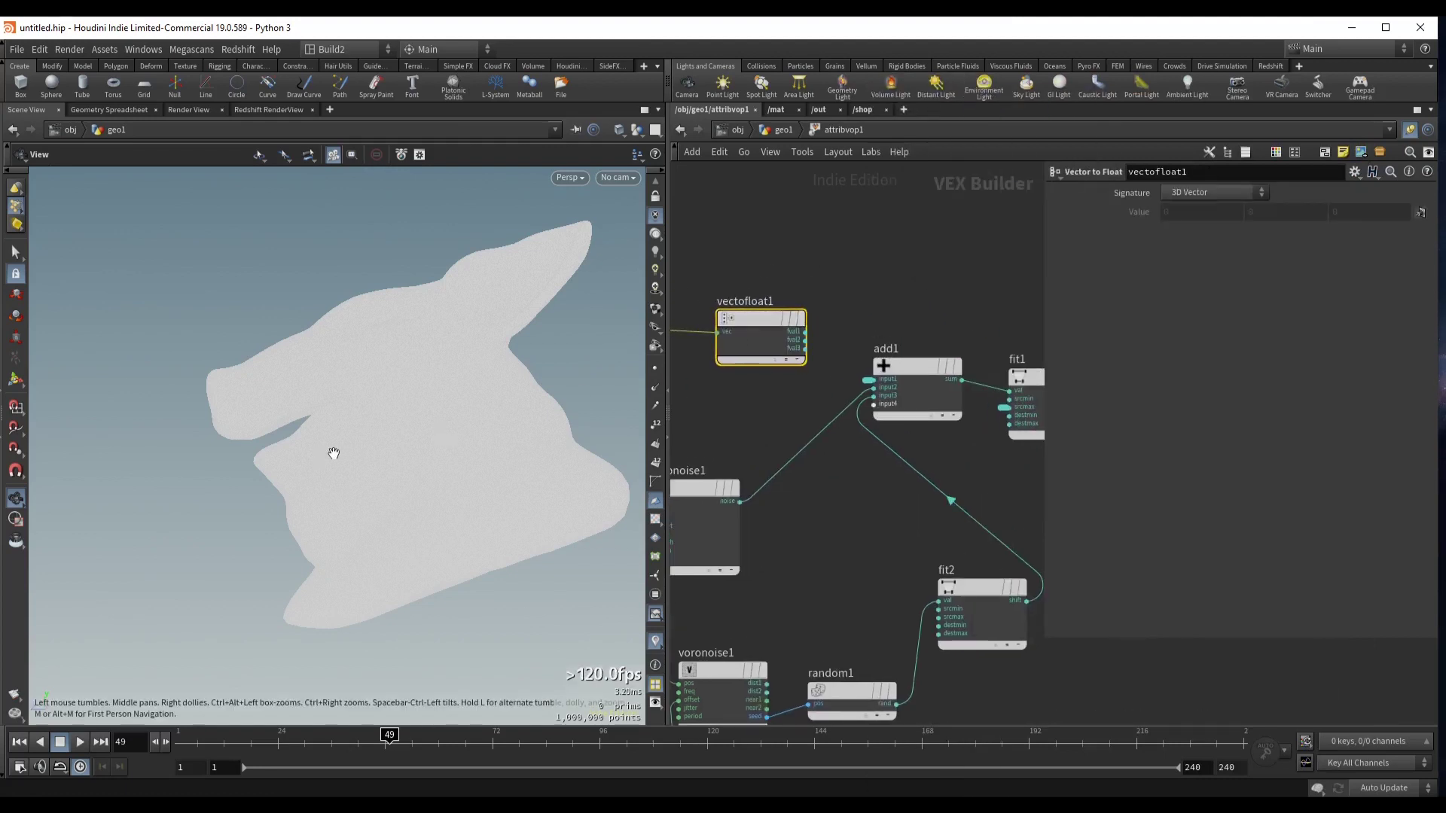
scroll(797, 267, "up", 3)
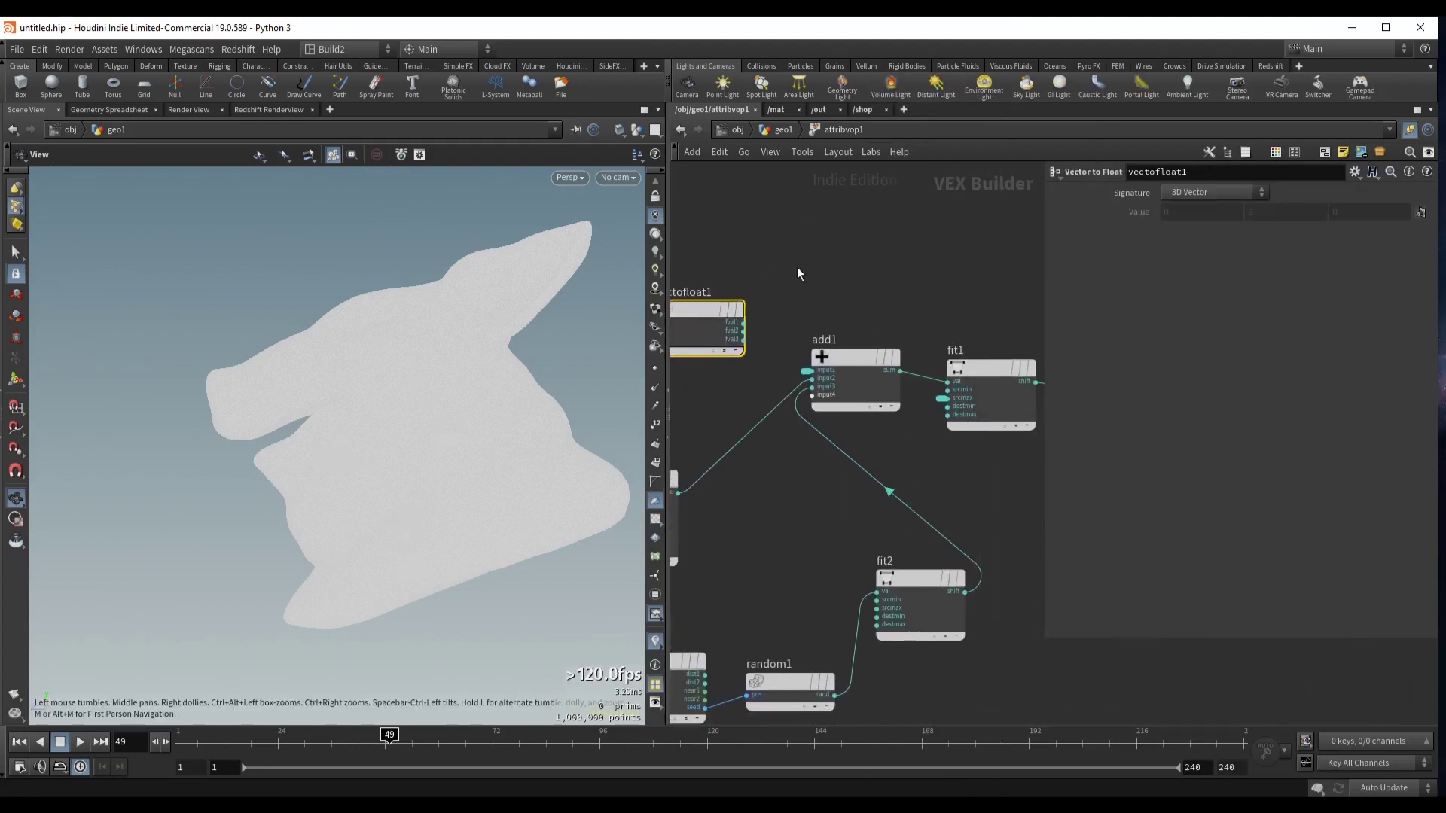
left_click(735, 334)
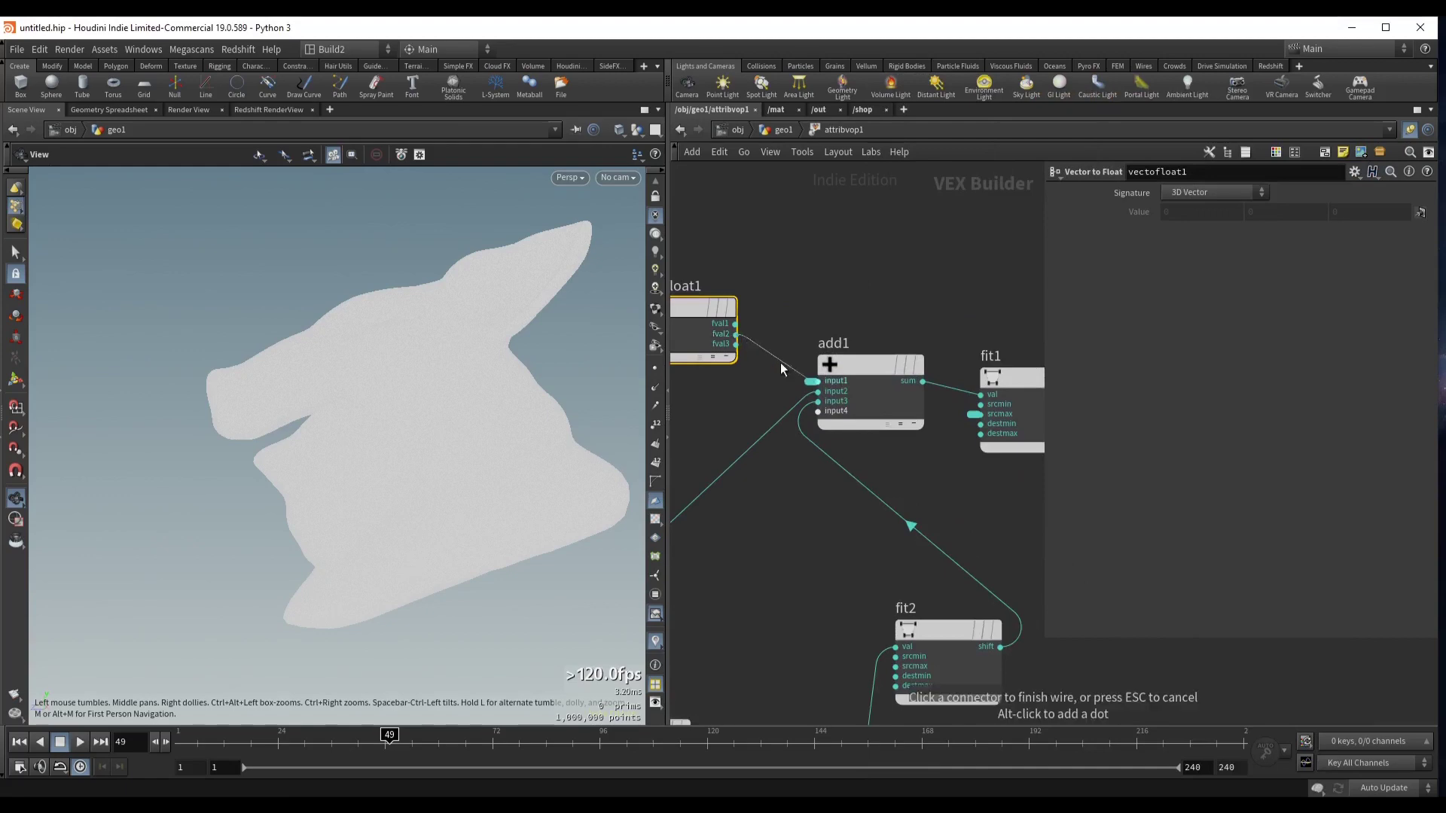
left_click(821, 411)
- Scrub to frame 40 to check the whiter lower head, then select relbbox1
left_click_drag(278, 745, 231, 751)
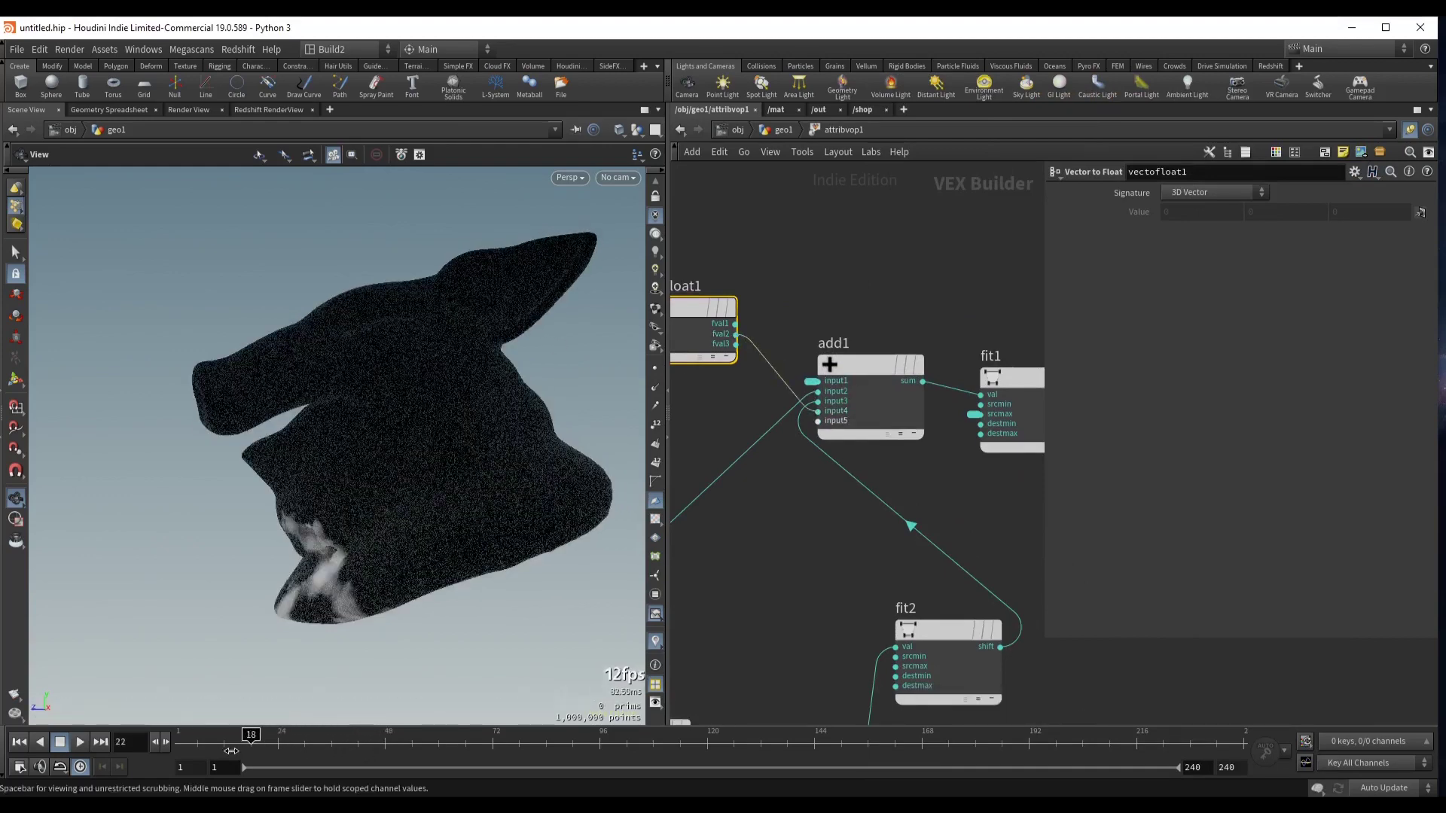
left_click_drag(320, 742, 349, 742)
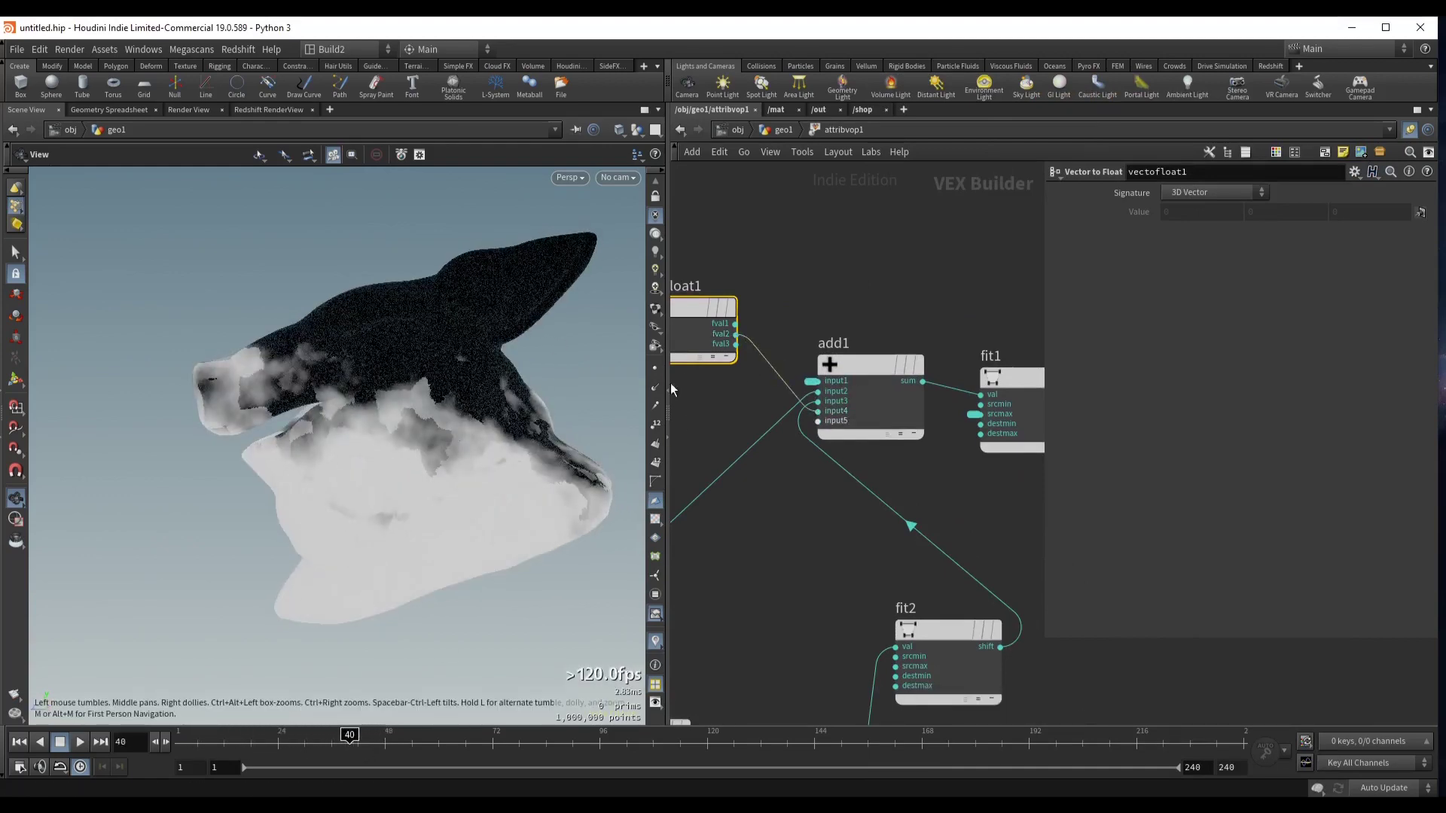
scroll(968, 250, "down", 2)
middle_click_drag(861, 222, 915, 223)
left_click(753, 309)
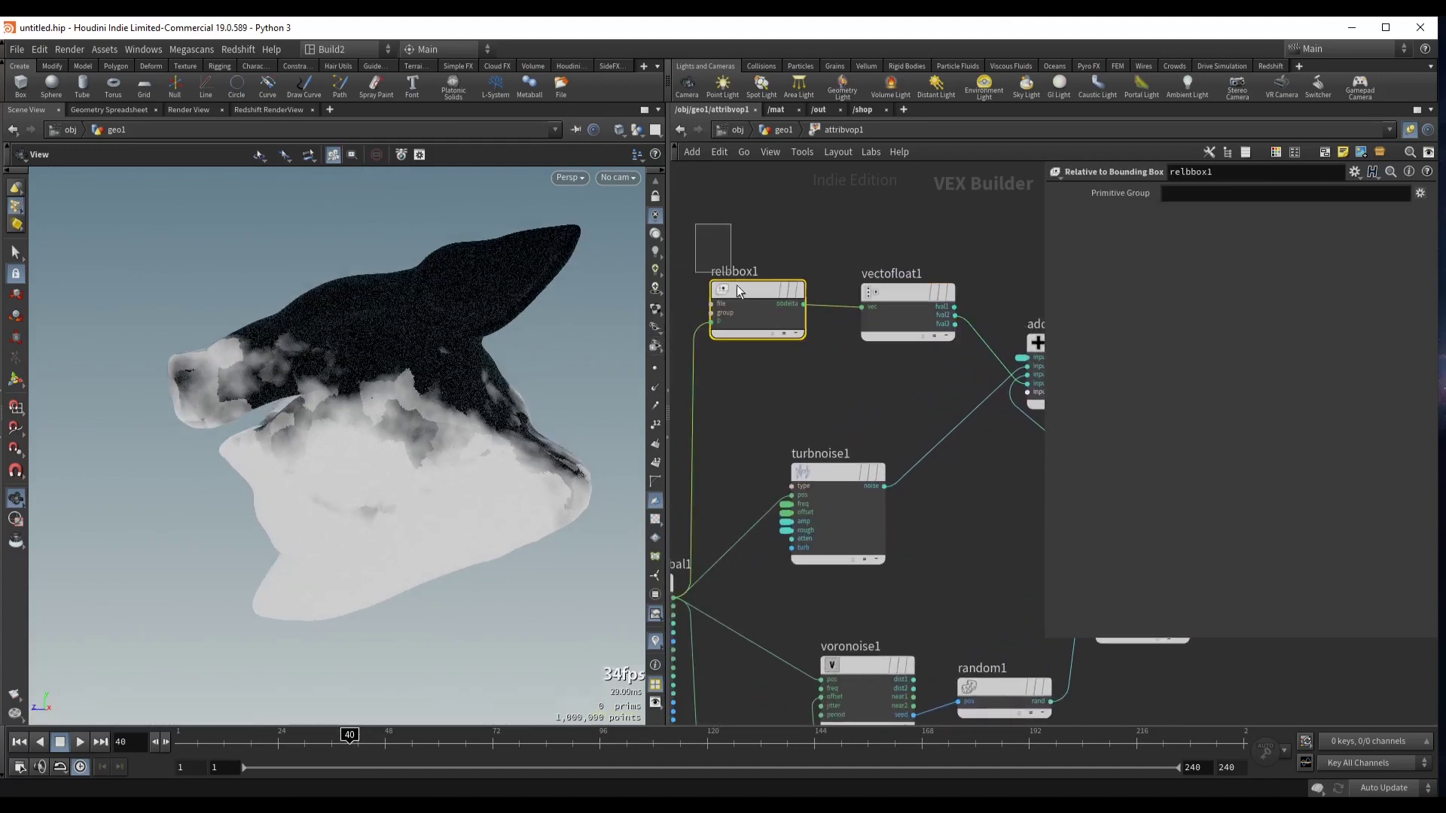
left_click_drag(738, 291, 815, 367)
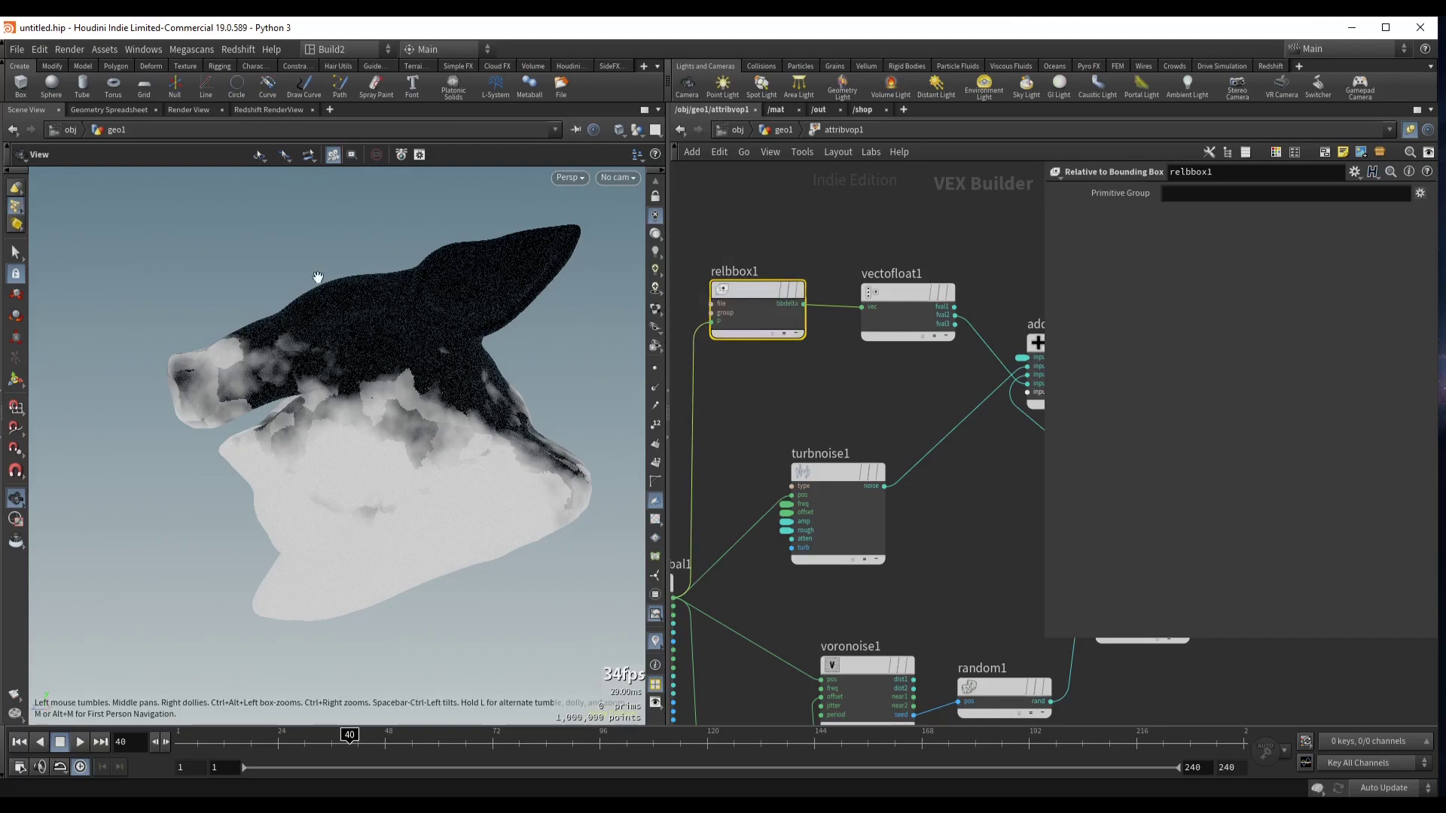
left_click_drag(324, 279, 399, 331, "alt")
- Add a Bound node below attribvop1 in the geo1 network
key("u")
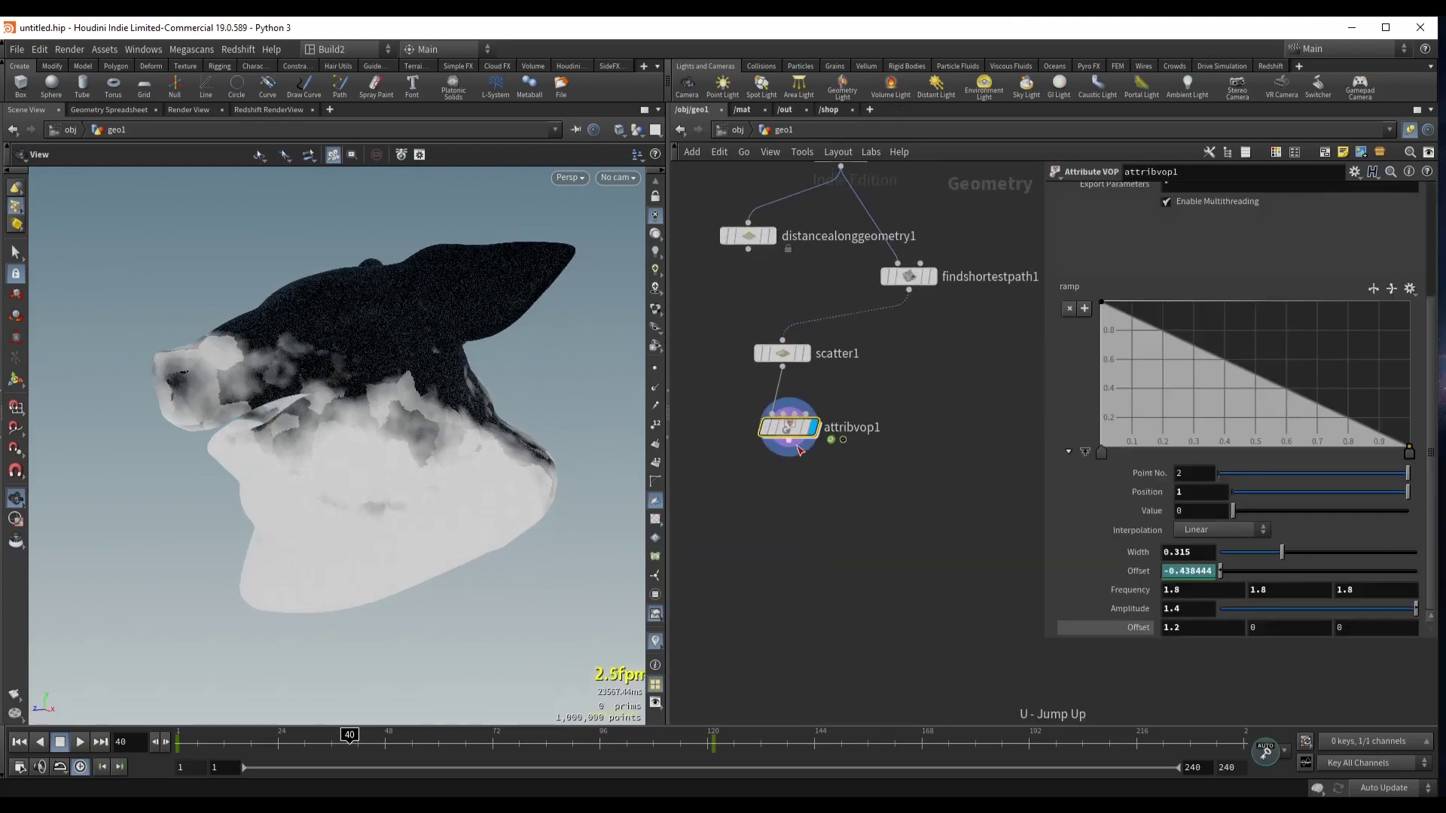
key("Tab")
type("bound")
key("Return")
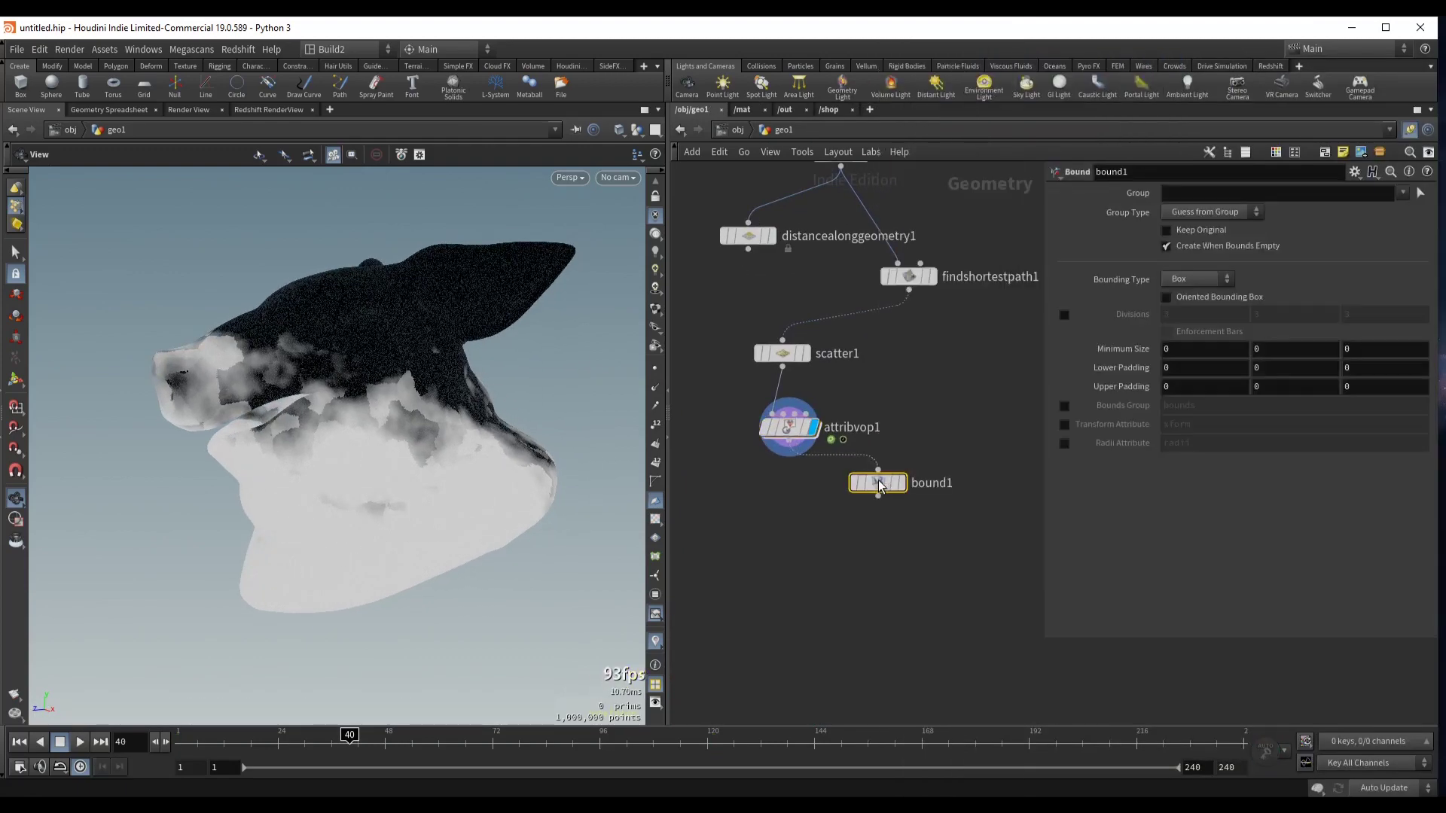
left_click(878, 481)
- Orbit to inspect the bounding box around the pig head, then display attribvop1 again
left_click_drag(379, 389, 321, 482)
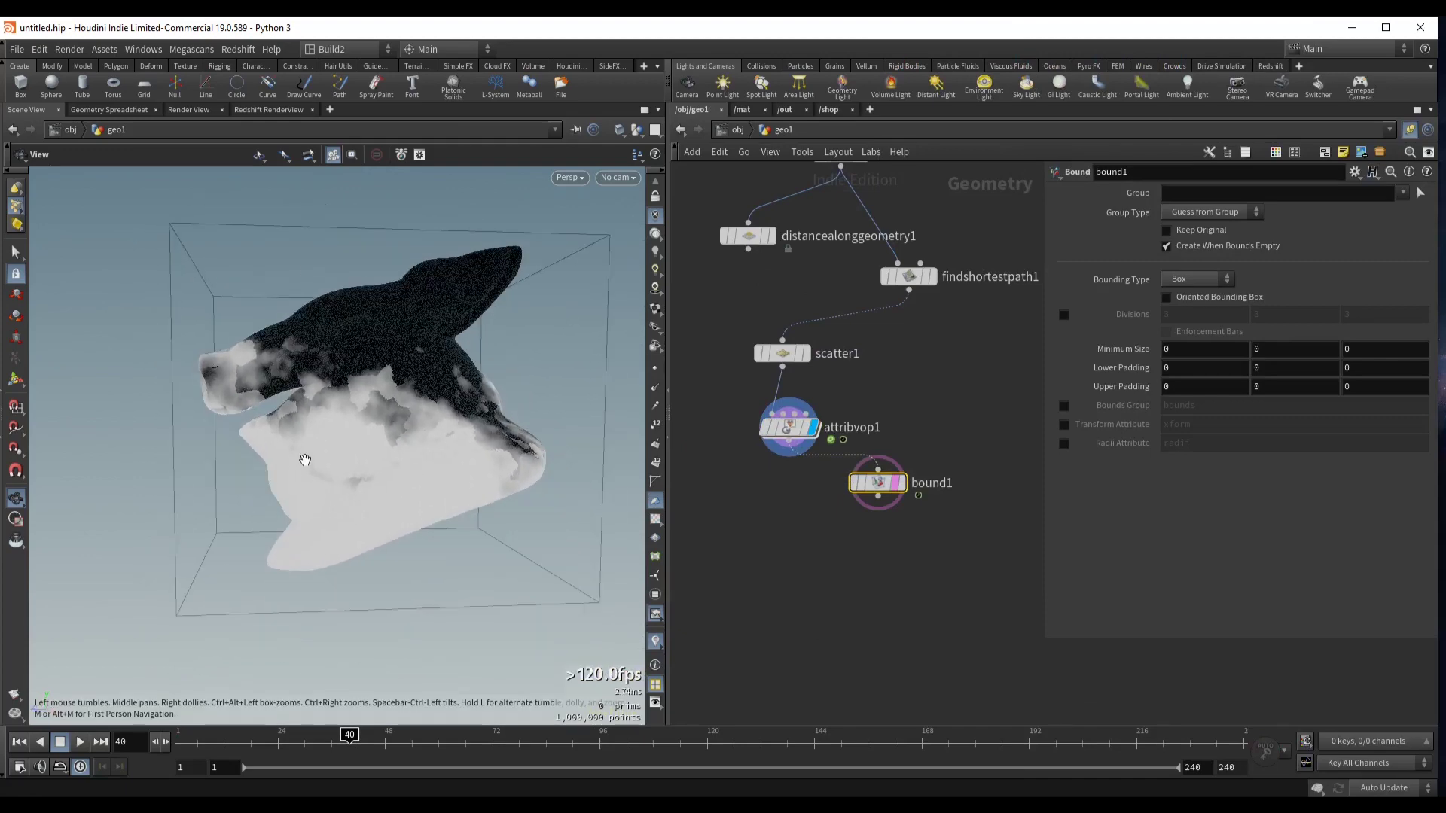
left_click_drag(393, 409, 351, 371)
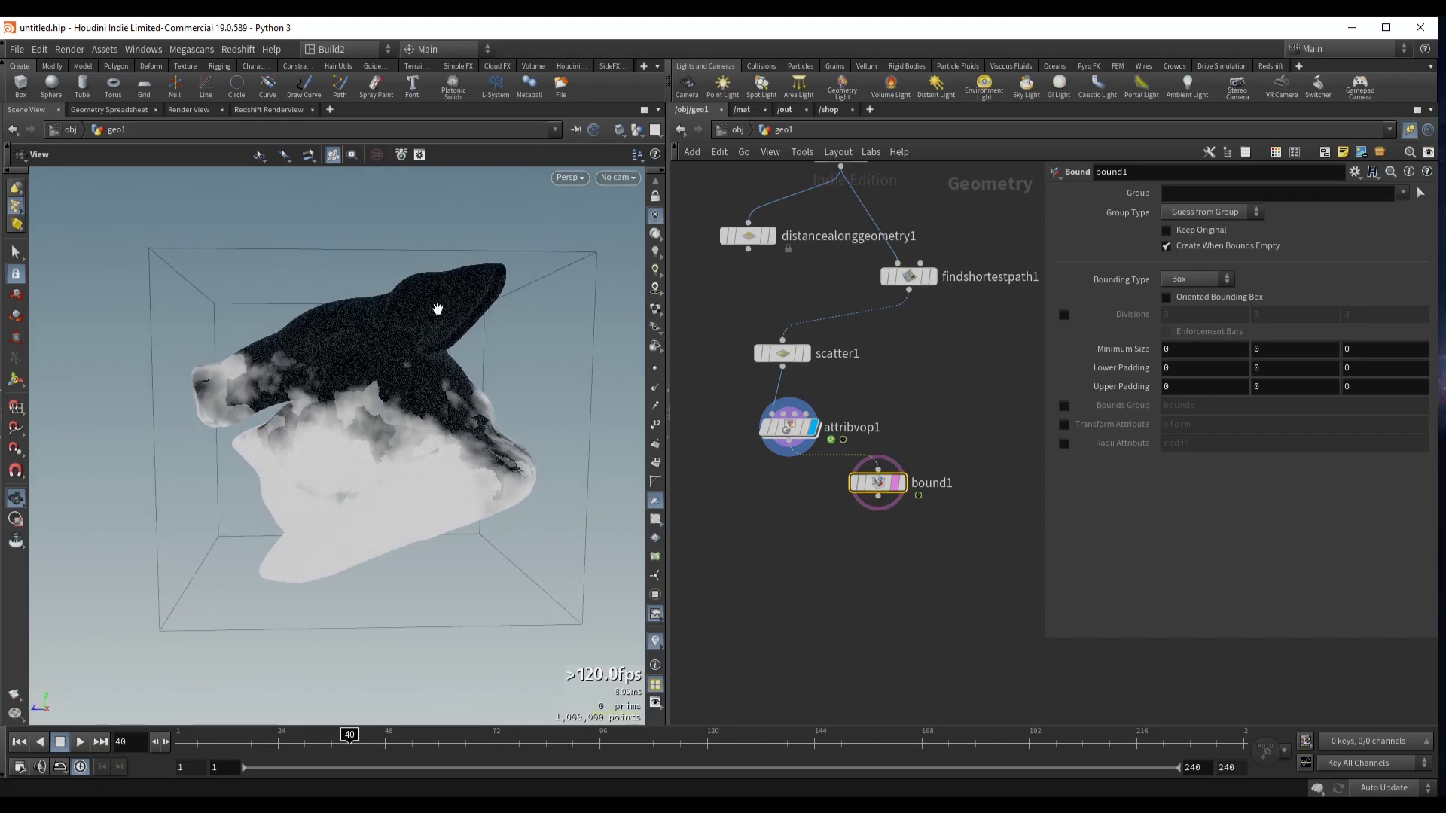
left_click_drag(438, 309, 293, 565)
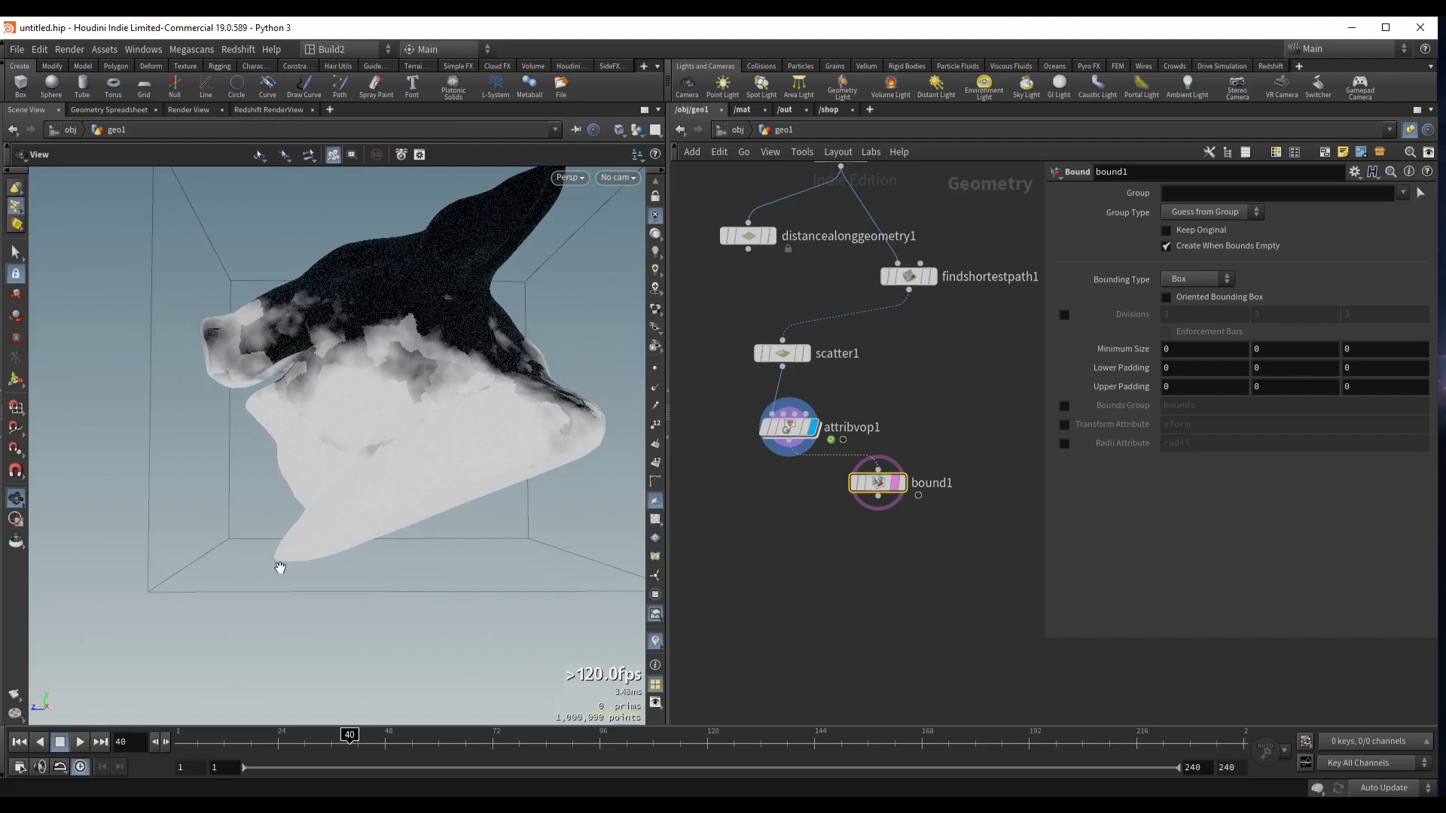
left_click_drag(348, 529, 482, 240)
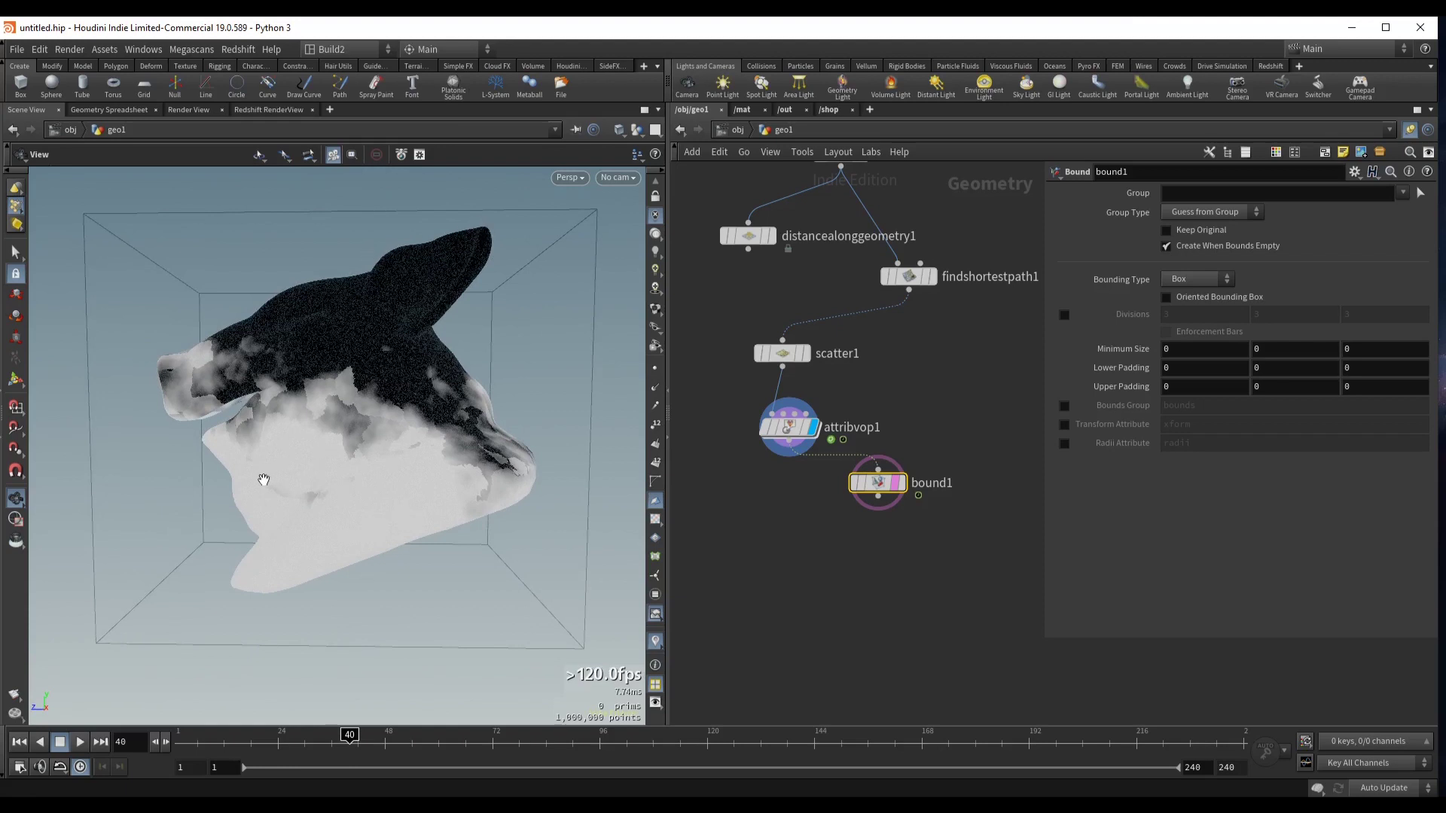
left_click_drag(263, 479, 241, 572)
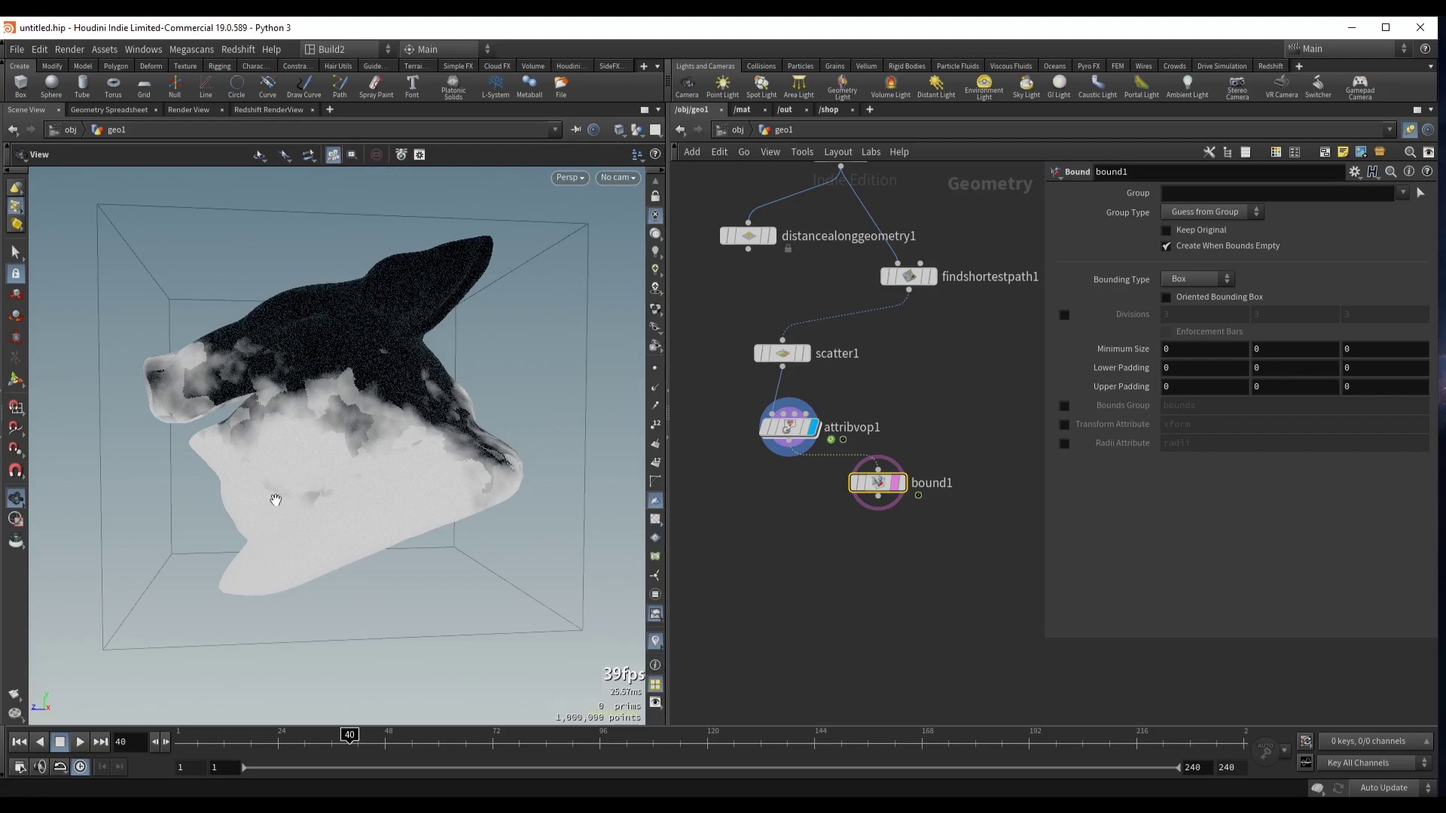
left_click_drag(255, 277, 630, 381)
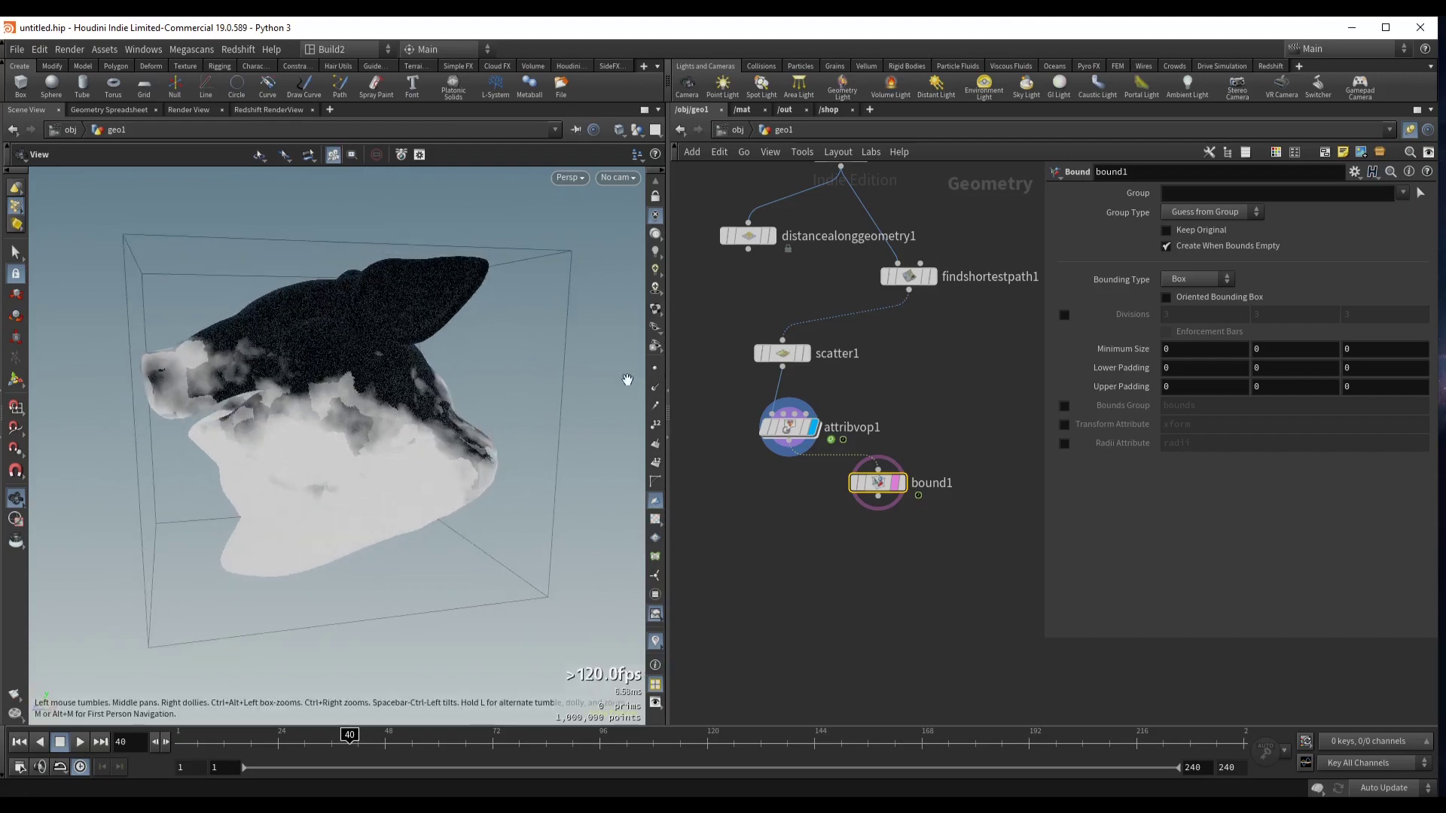
left_click(788, 432)
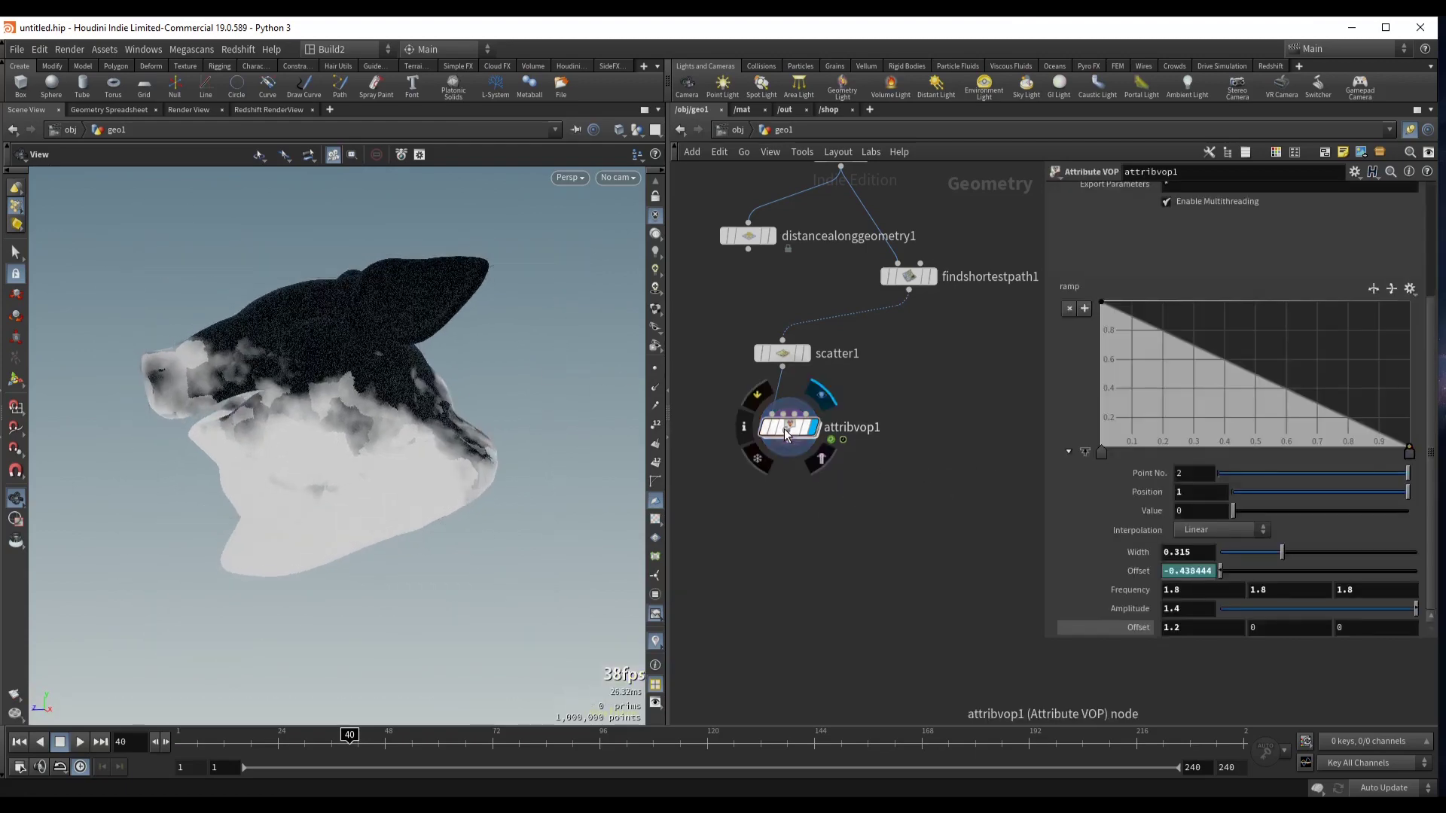
- Create an Add node with its first point enabled and show its handle
left_click_drag(805, 437, 833, 476)
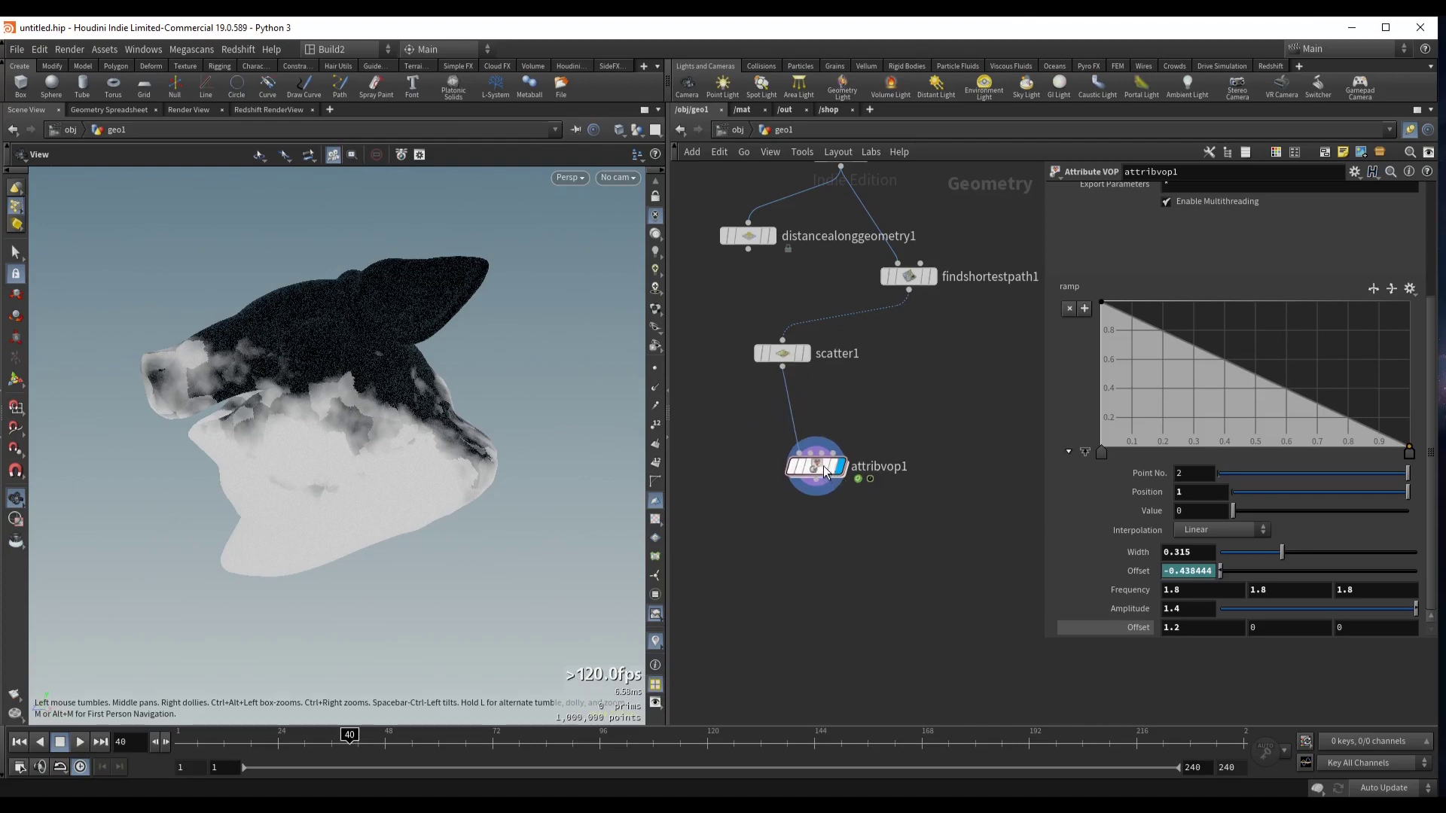
key("Tab")
type("add")
key("Return")
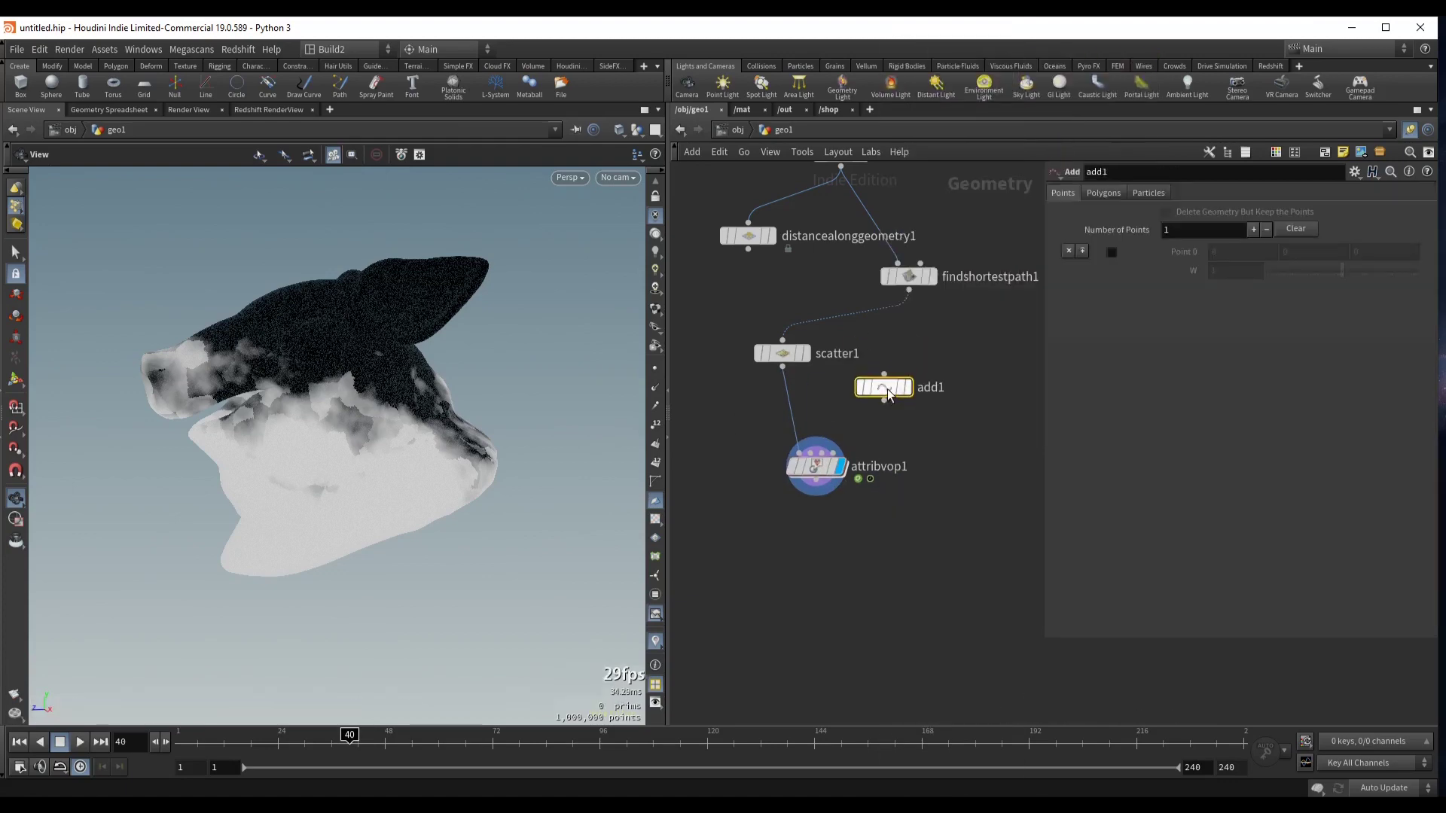
left_click(887, 388)
left_click(1115, 252)
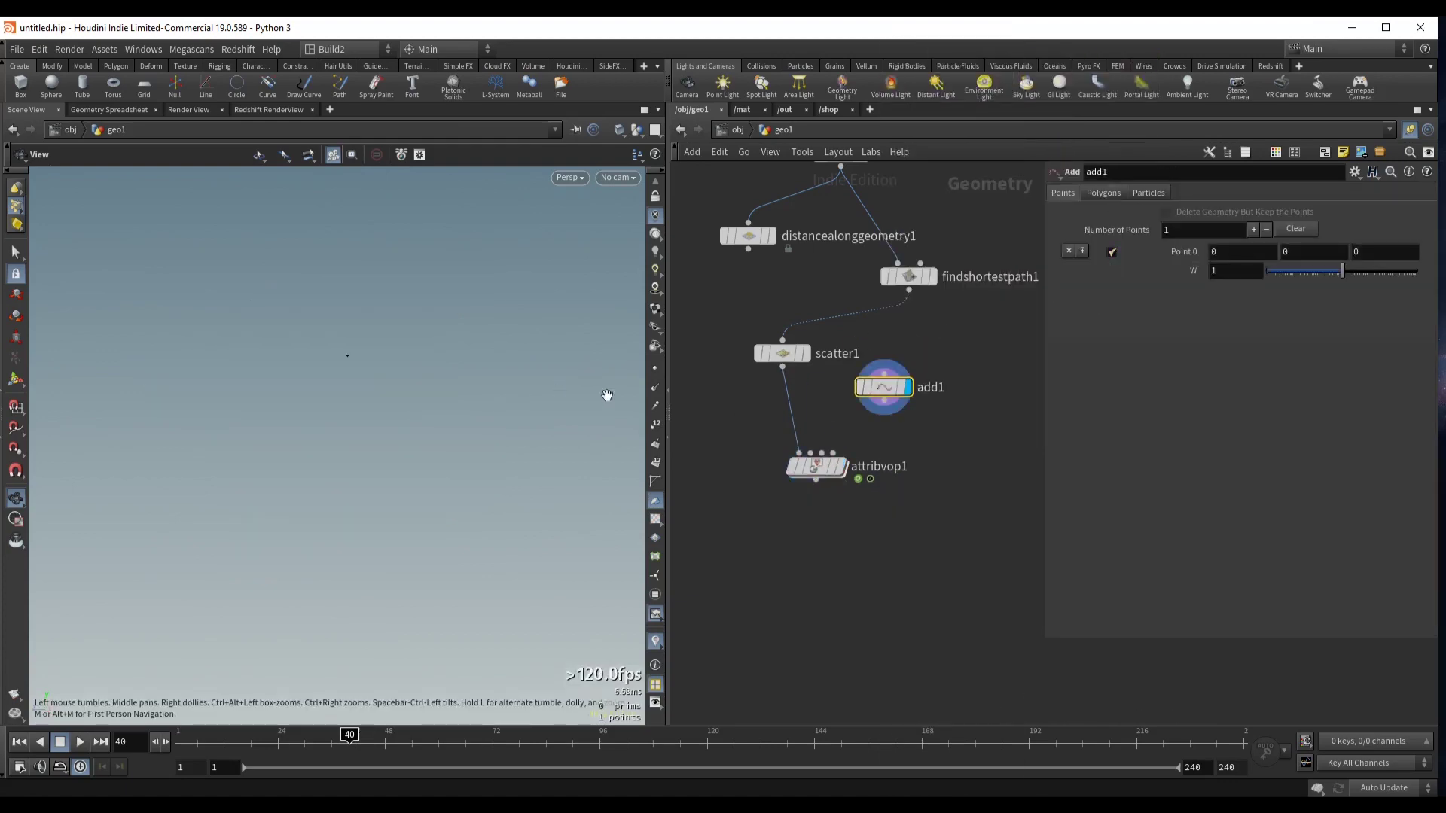
left_click_drag(817, 466, 802, 531)
key("Return")
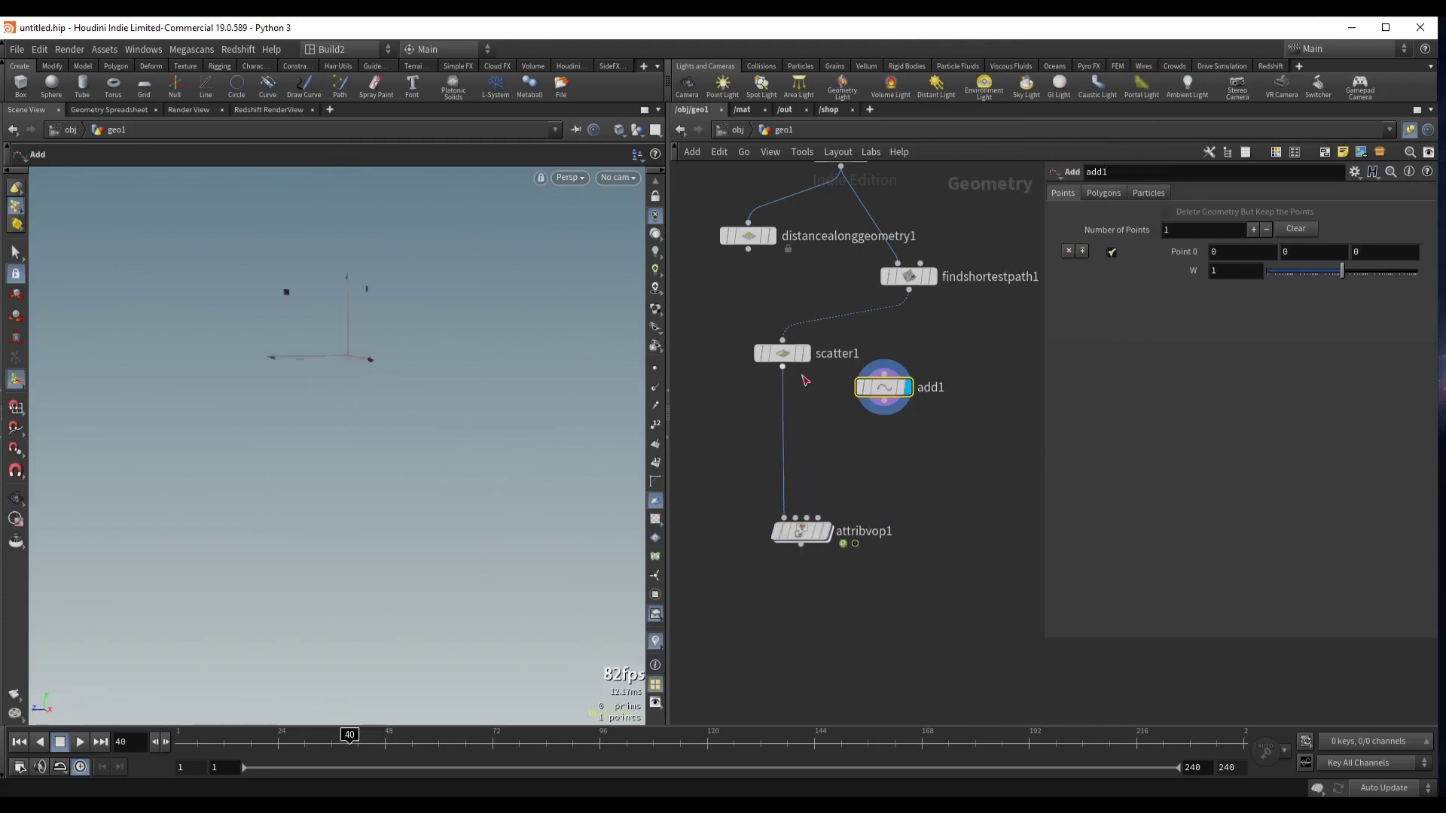
- Template scatter1 and move the point onto the head at 0.844757, -0.717706, 0.248743
key("t")
left_click_drag(458, 381, 368, 365)
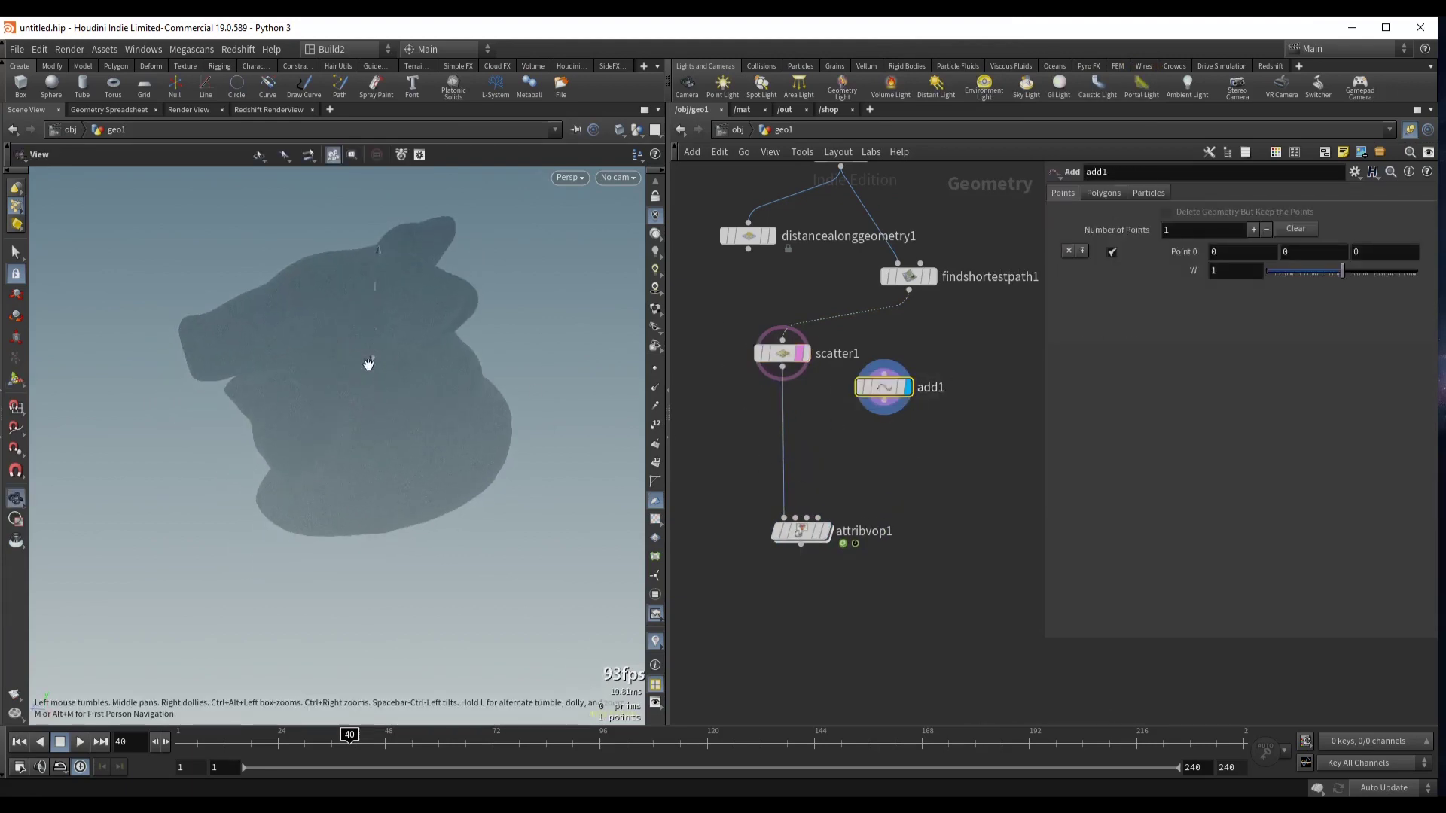
left_click_drag(253, 327, 400, 328)
left_click_drag(478, 368, 497, 602)
- Wire add1 into attribvop1's second input and select attribvop1
left_click_drag(884, 411, 797, 520)
scroll(849, 560, "up", 3)
left_click(825, 529)
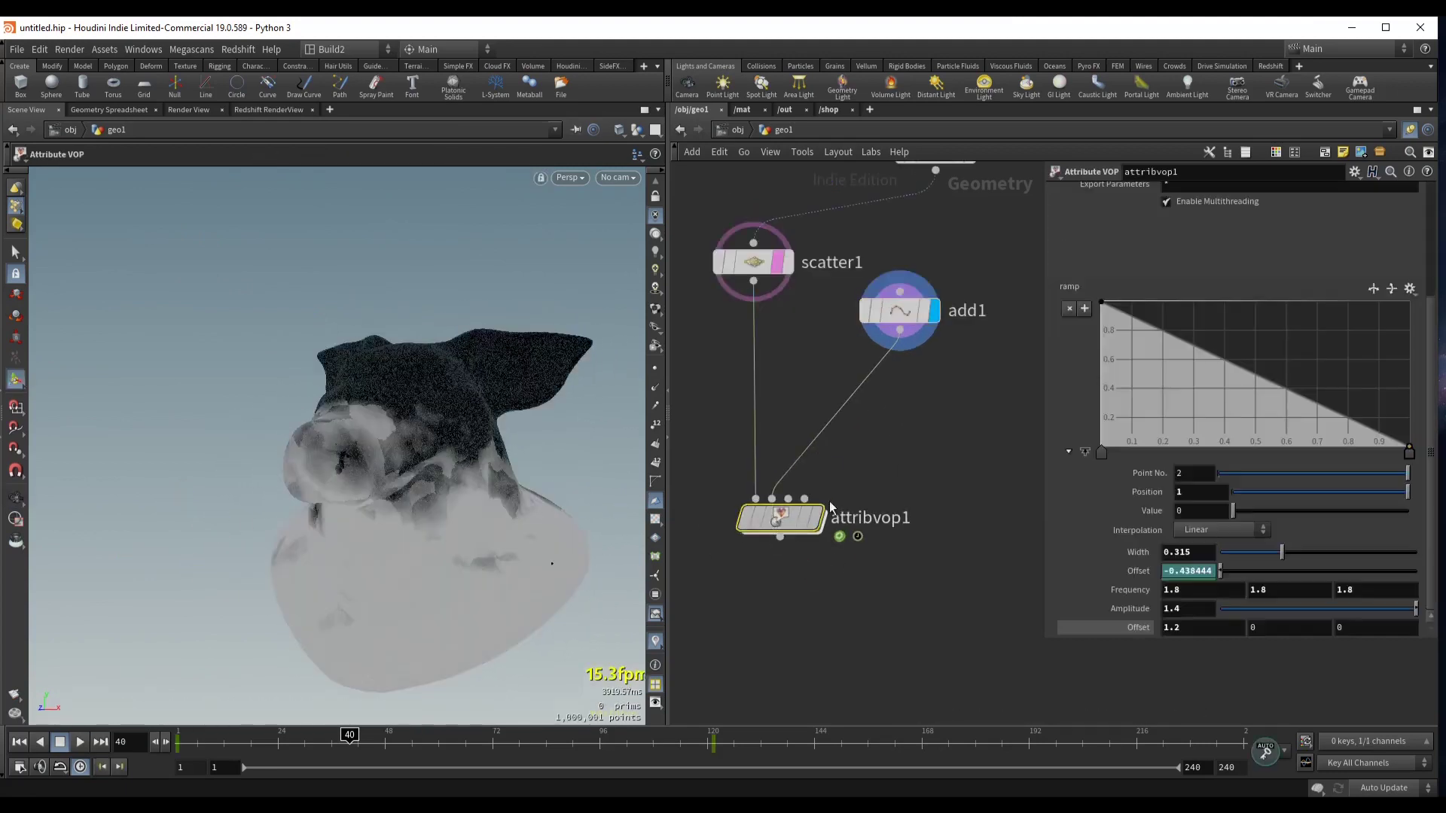
- Inside attribvop1, delete the relbbox1 and vectofloat1 bounding-box nodes
double_click(780, 512)
scroll(926, 363, "down", 3)
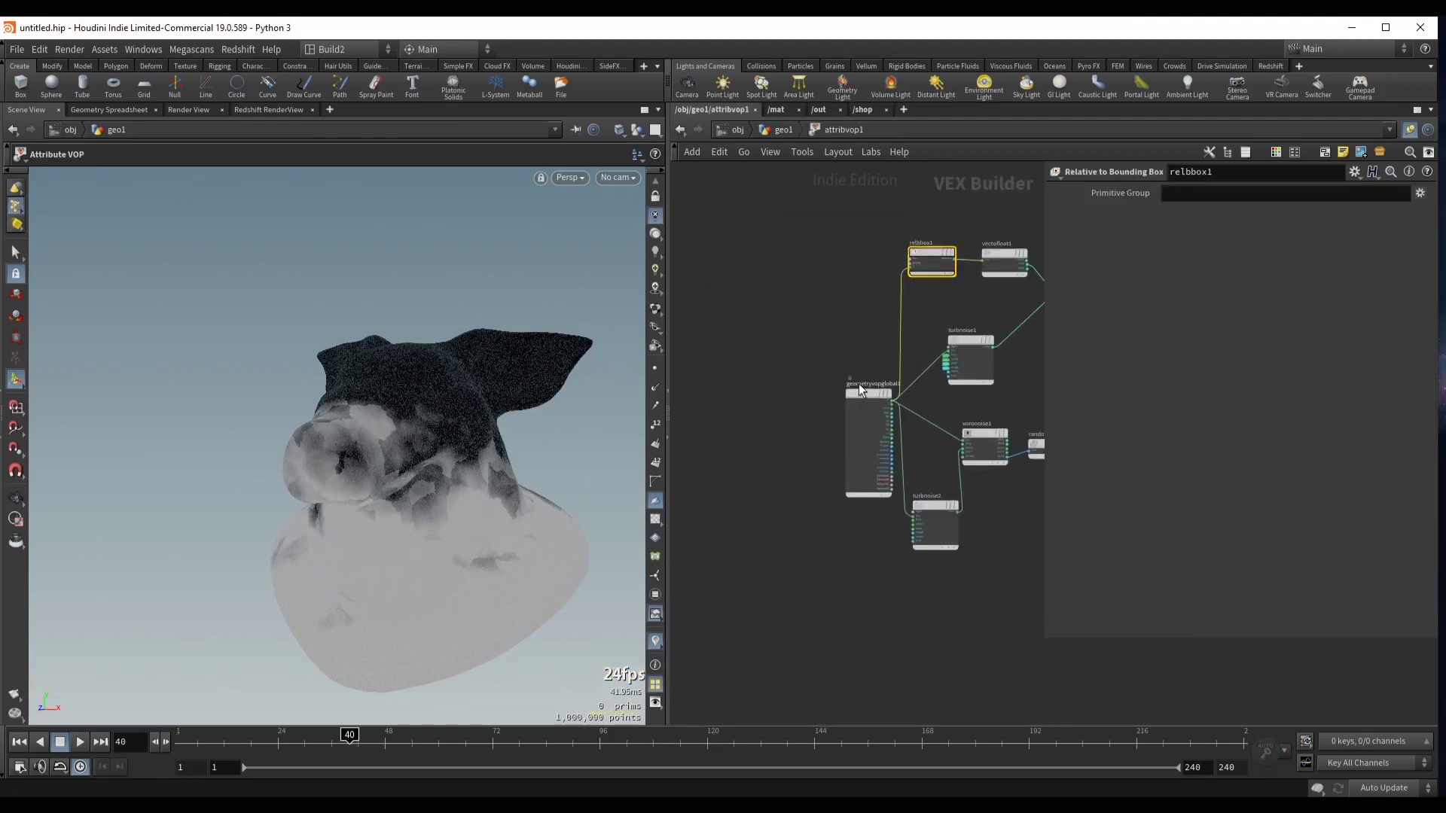
left_click_drag(866, 381, 753, 370)
scroll(804, 303, "up", 3)
left_click_drag(802, 235, 973, 341)
key("Delete")
- Add an Import Point Attribute node wired from OpInput2 and place it near the top
scroll(750, 446, "up", 3)
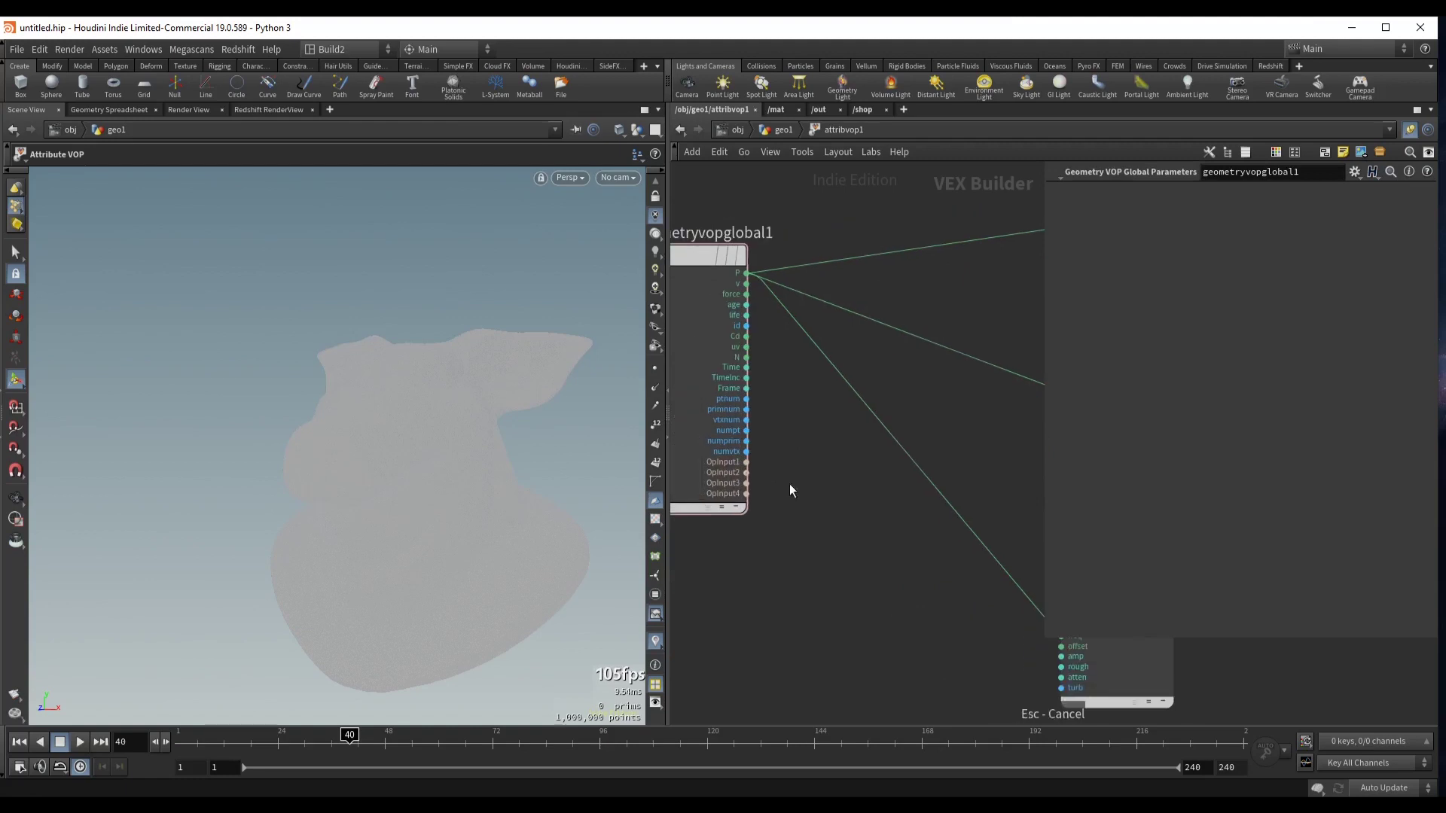
left_click(744, 472)
key("Tab")
type("import point")
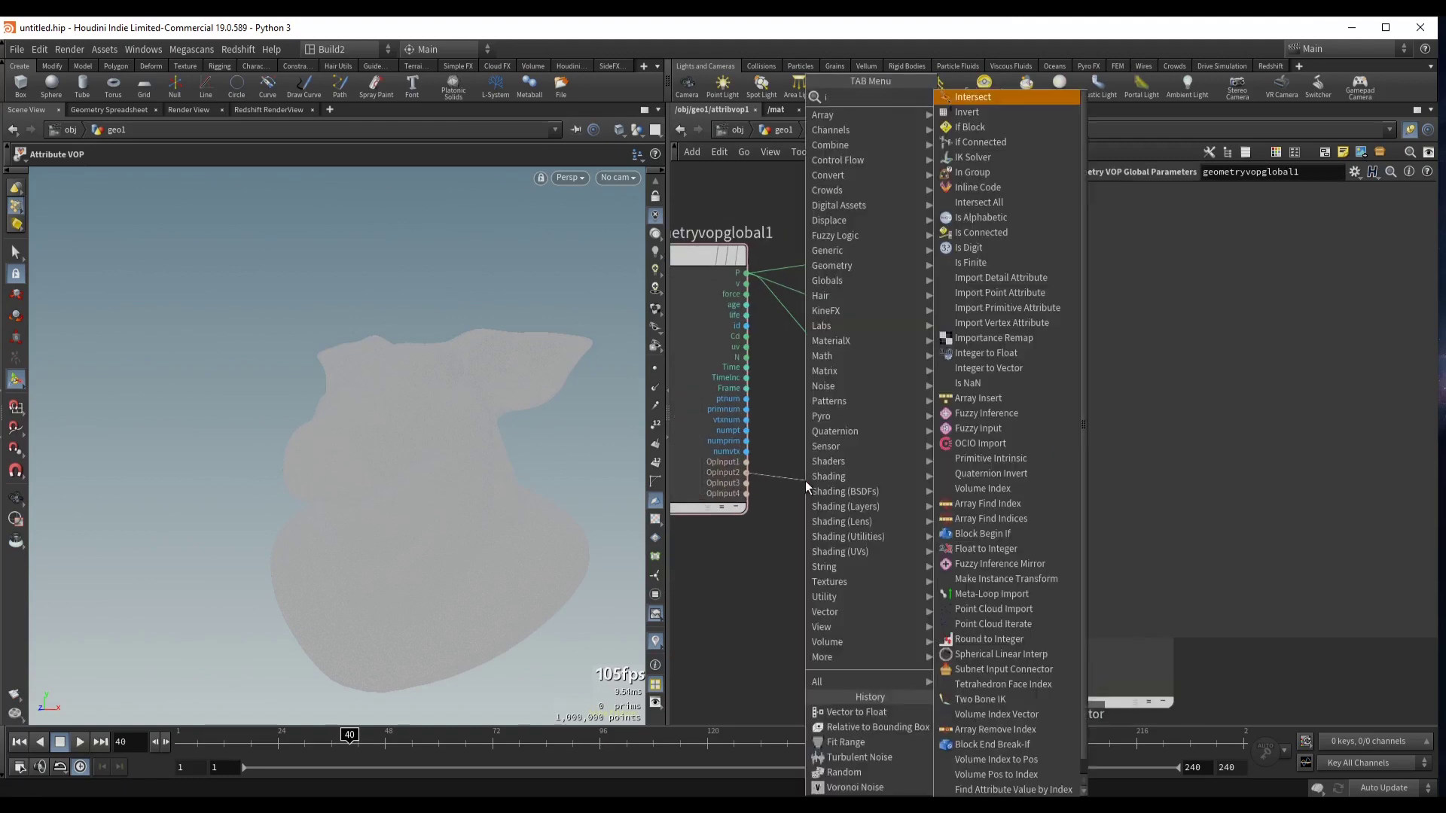
key("Return")
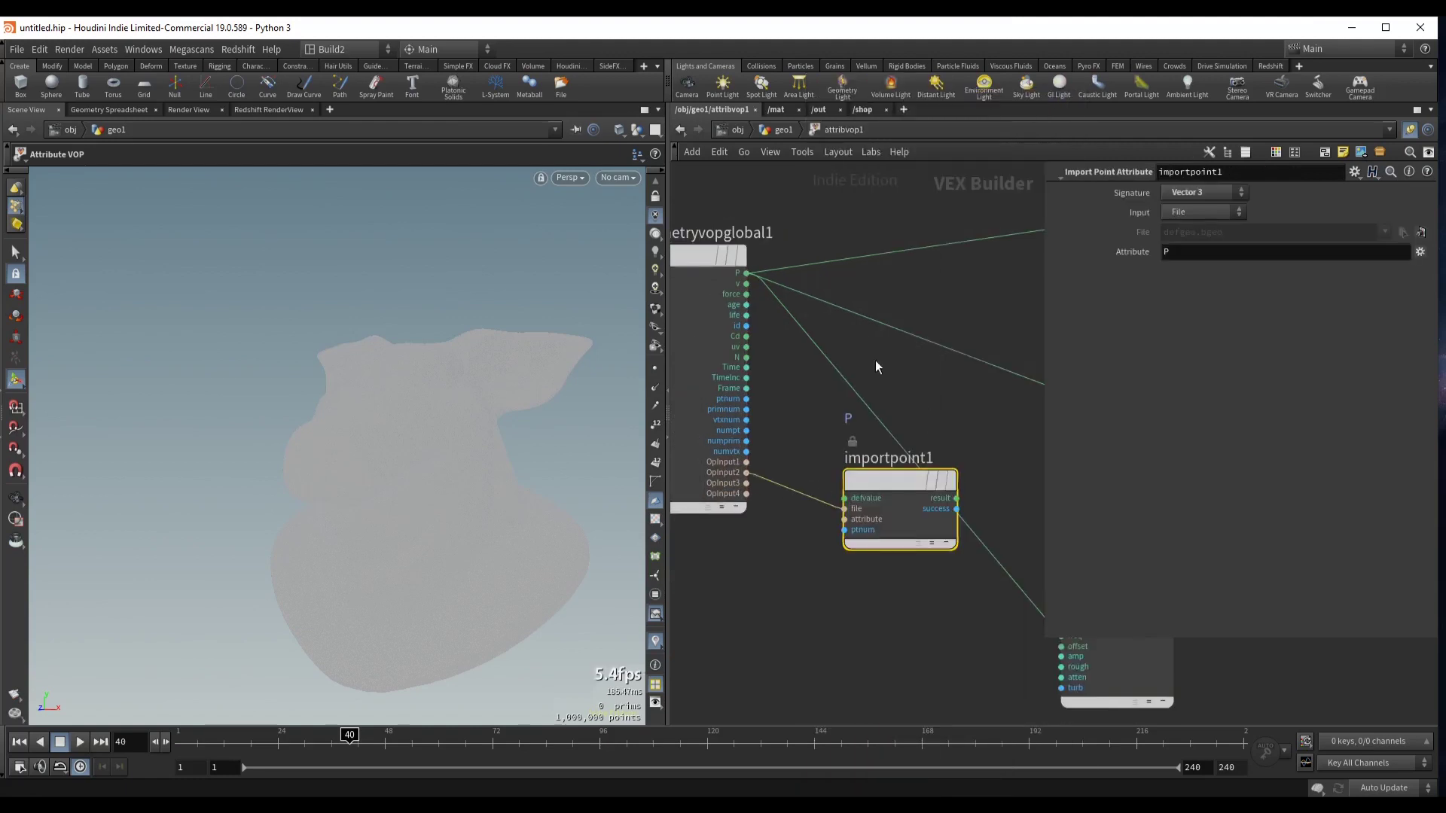
scroll(875, 360, "down", 2)
middle_click_drag(907, 376, 896, 433)
left_click_drag(866, 513, 894, 208)
middle_click_drag(758, 247, 782, 298)
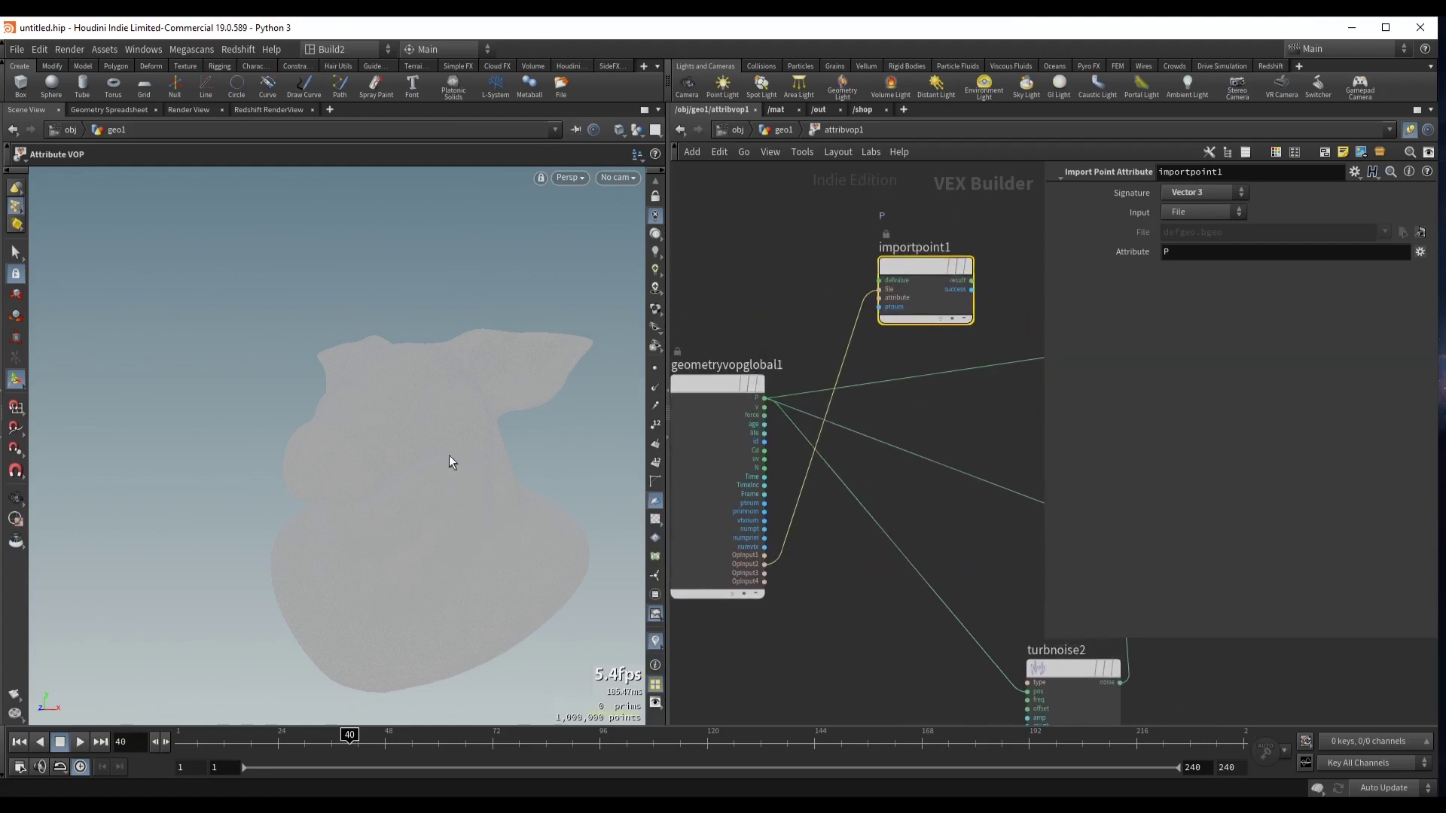
- Create a Distance node from global P, with importpoint1's result feeding its p2
middle_click_drag(800, 339, 780, 381)
left_click(739, 423)
middle_click_drag(834, 203, 812, 244)
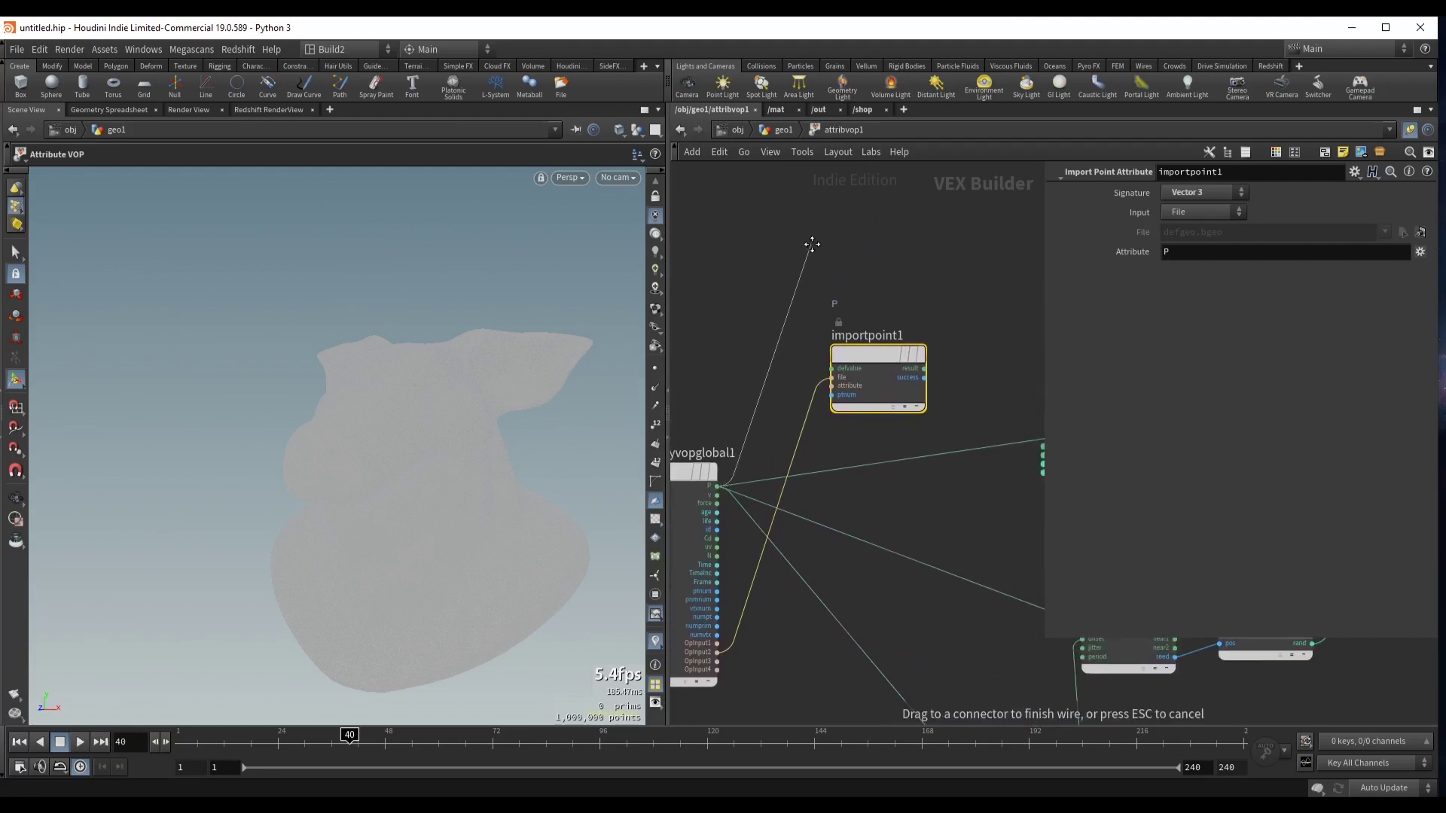
left_click(811, 244)
type("dist")
key("Return")
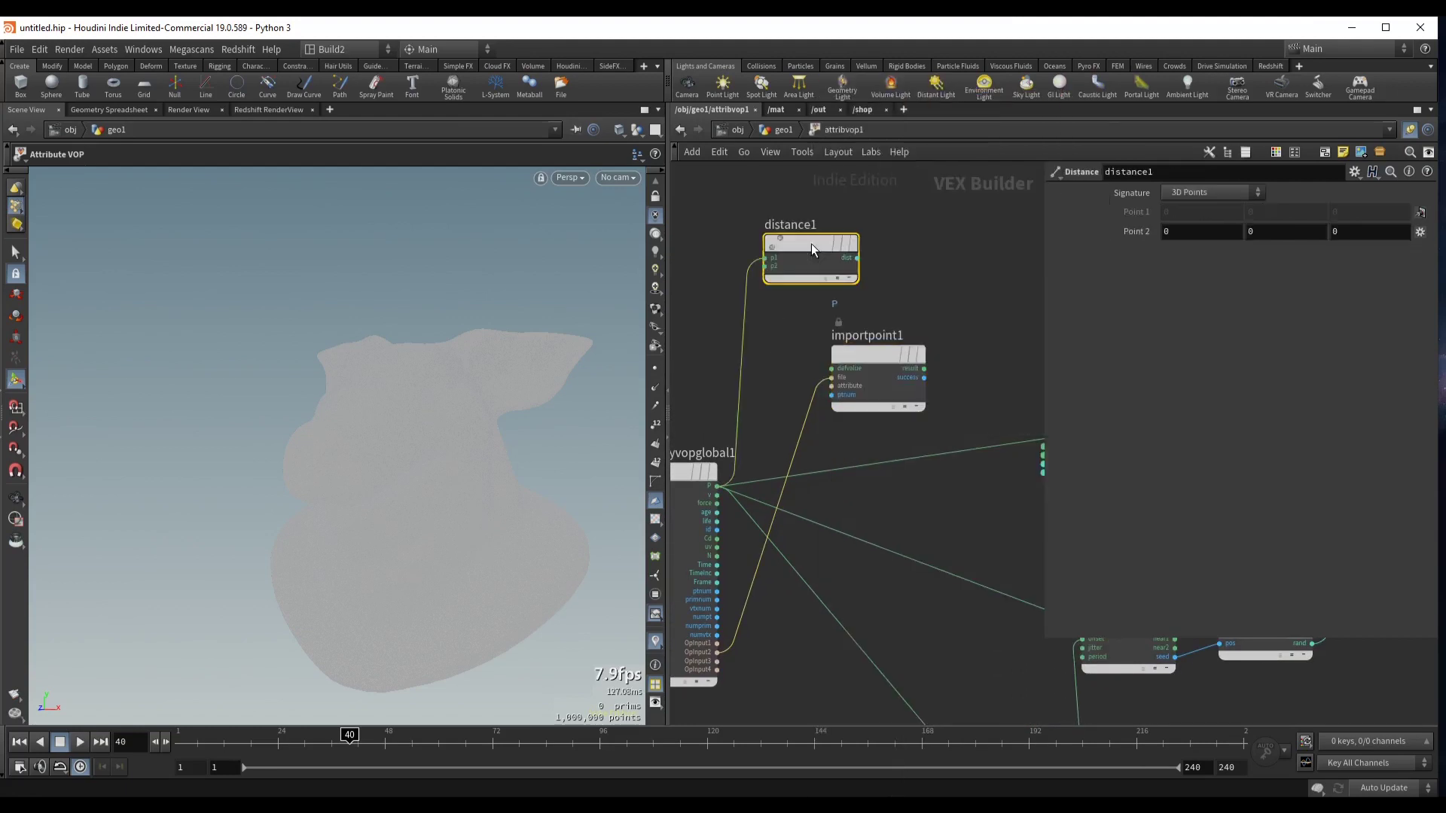
left_click_drag(874, 341, 951, 333)
left_click_drag(925, 331, 858, 354)
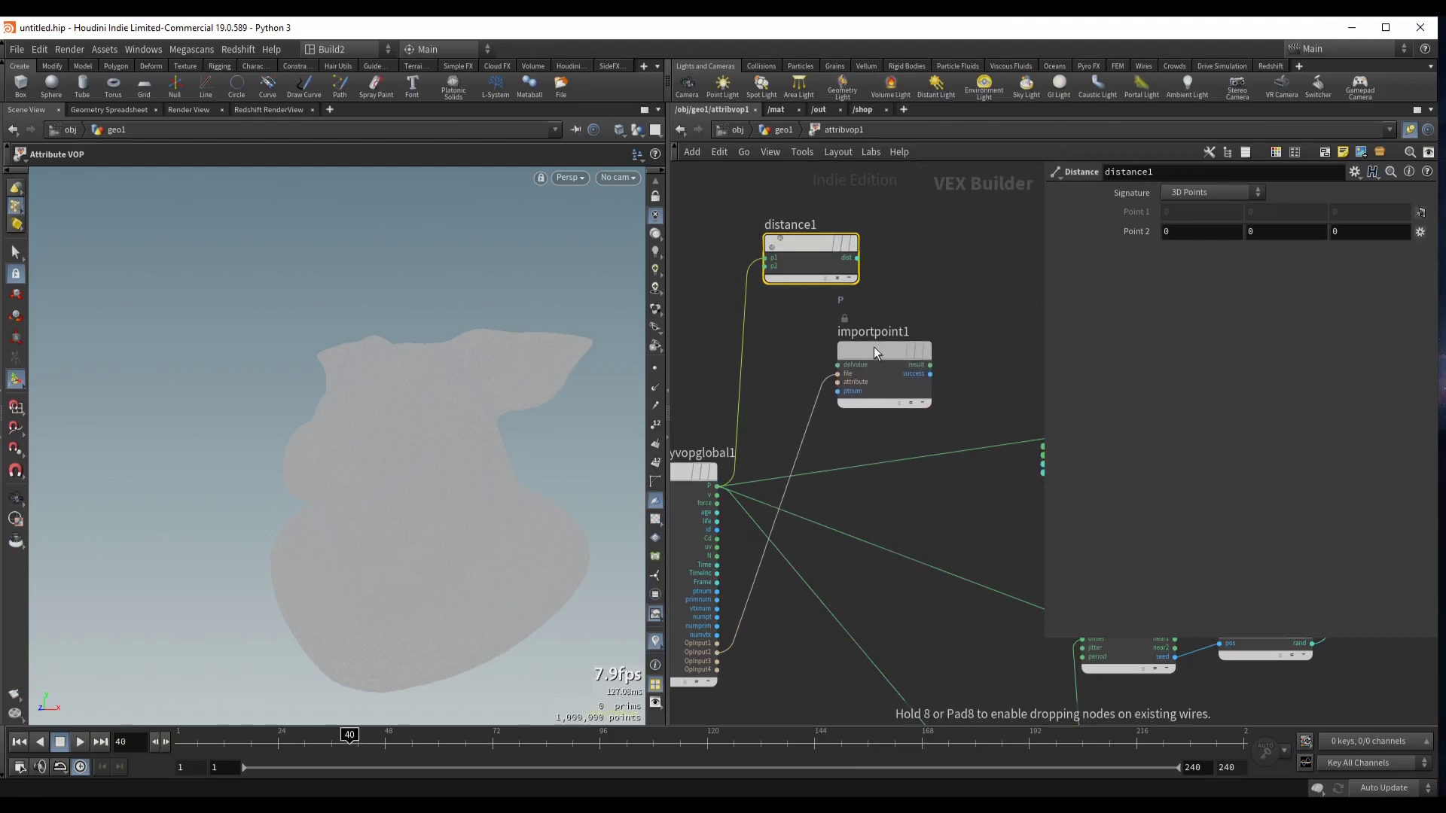
left_click_drag(821, 245, 920, 226)
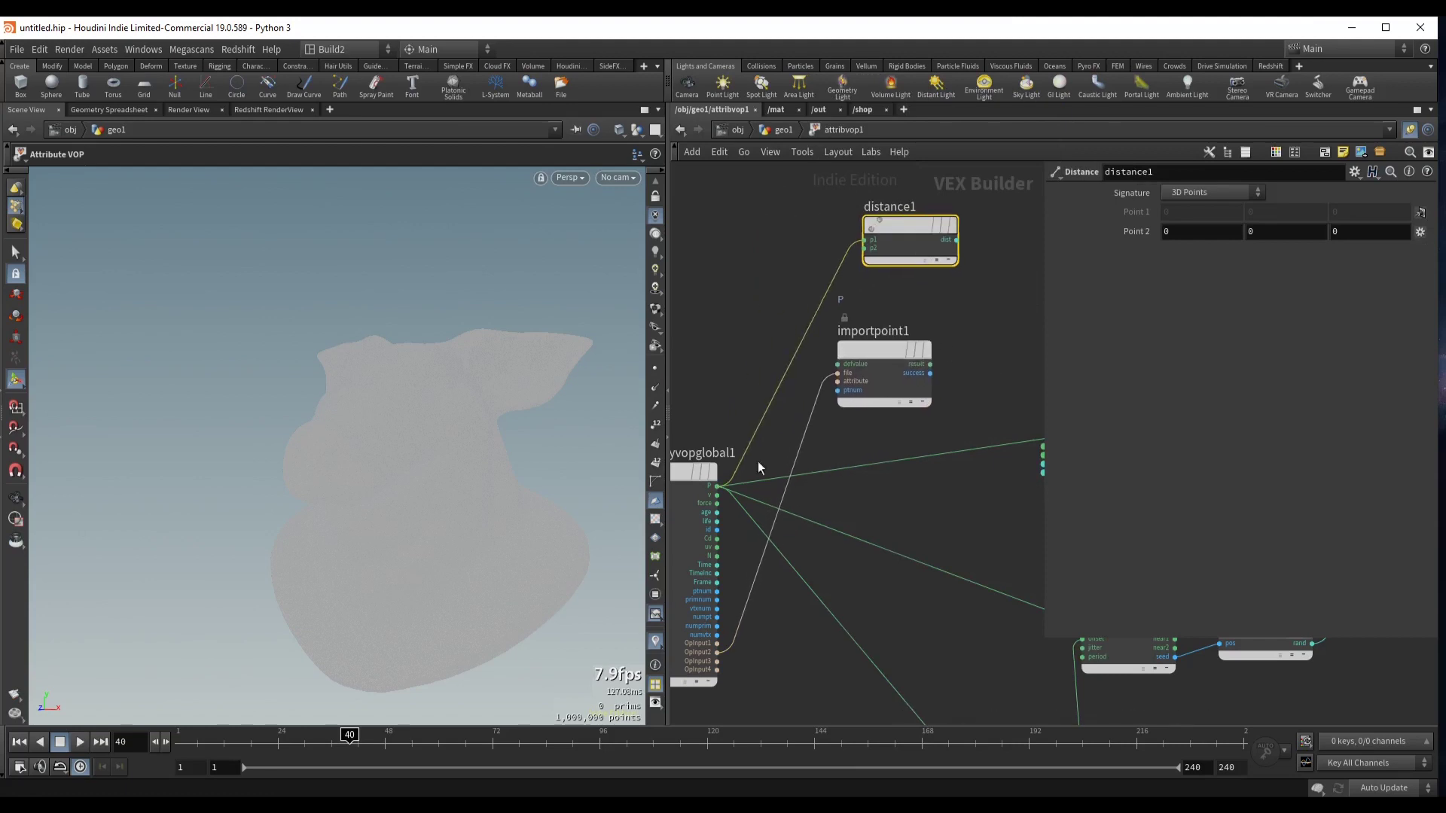
left_click(931, 364)
left_click(865, 248)
- Wire distance1's dist output into add1
middle_click_drag(968, 239, 820, 279)
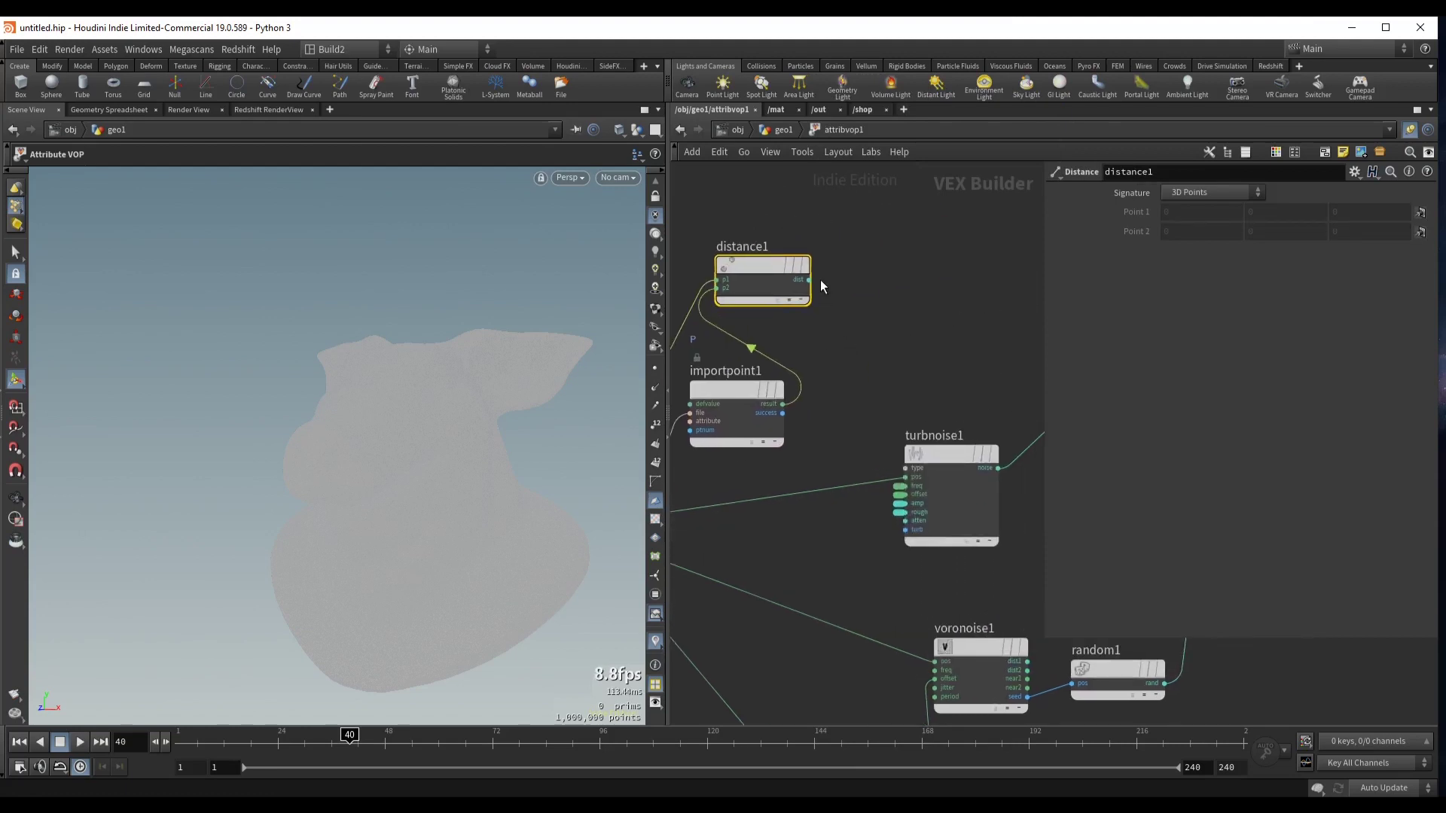
left_click(810, 280)
middle_click_drag(953, 291, 741, 334)
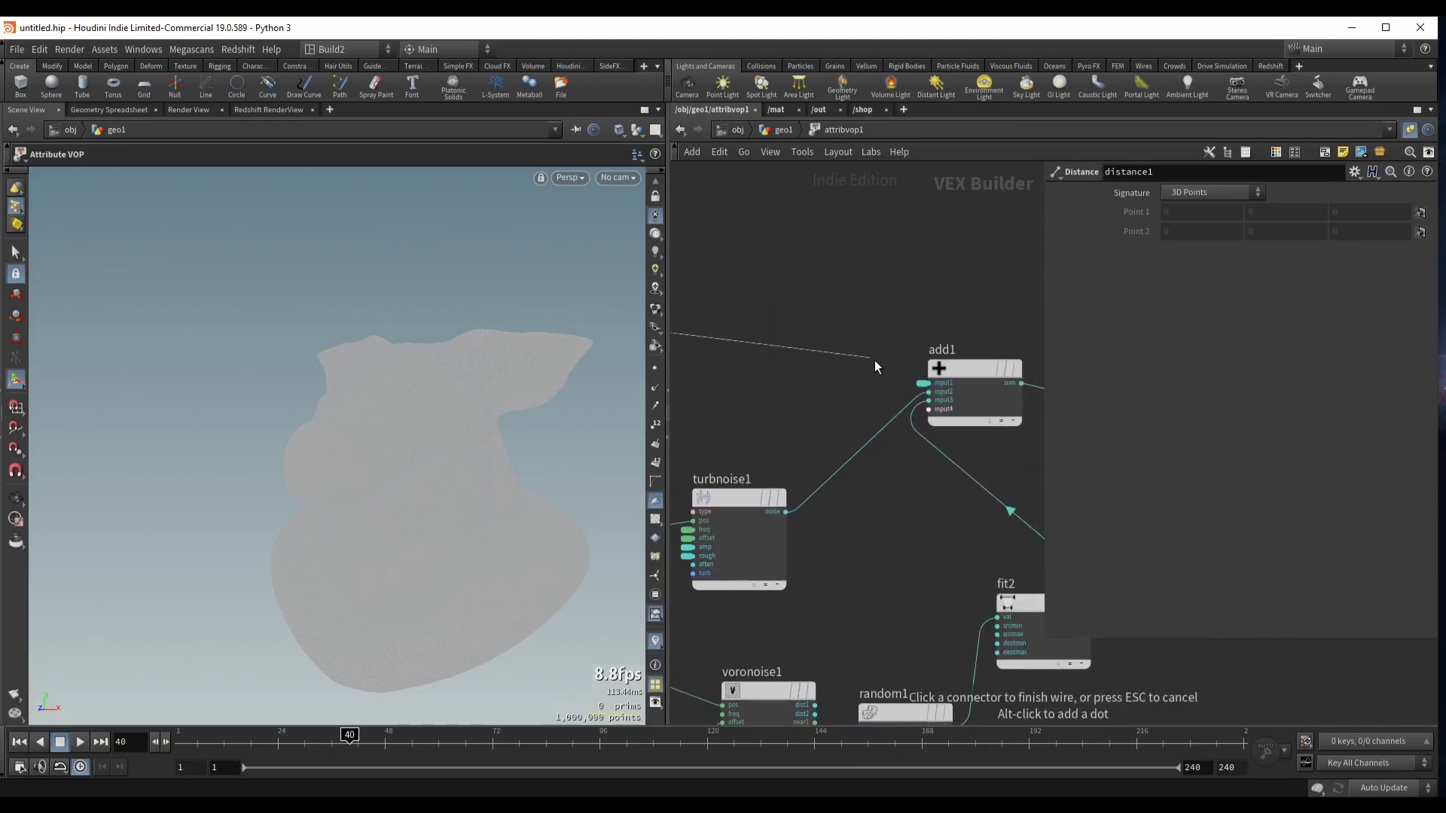
left_click(929, 400)
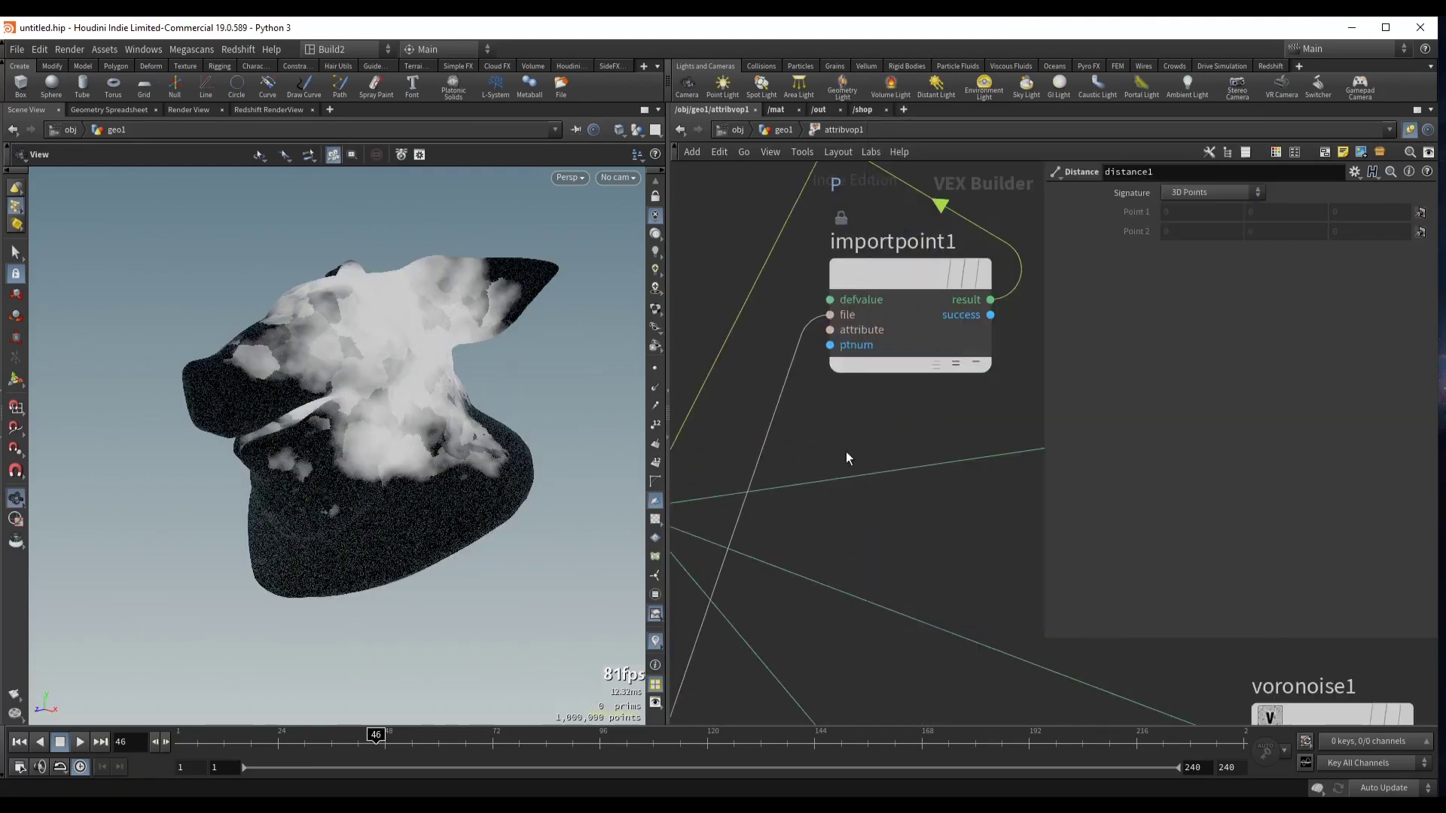
scroll(846, 450, "up", 3)
- Give importpoint1's ptnum a constant input, then display the add node in geo1
middle_click(849, 444)
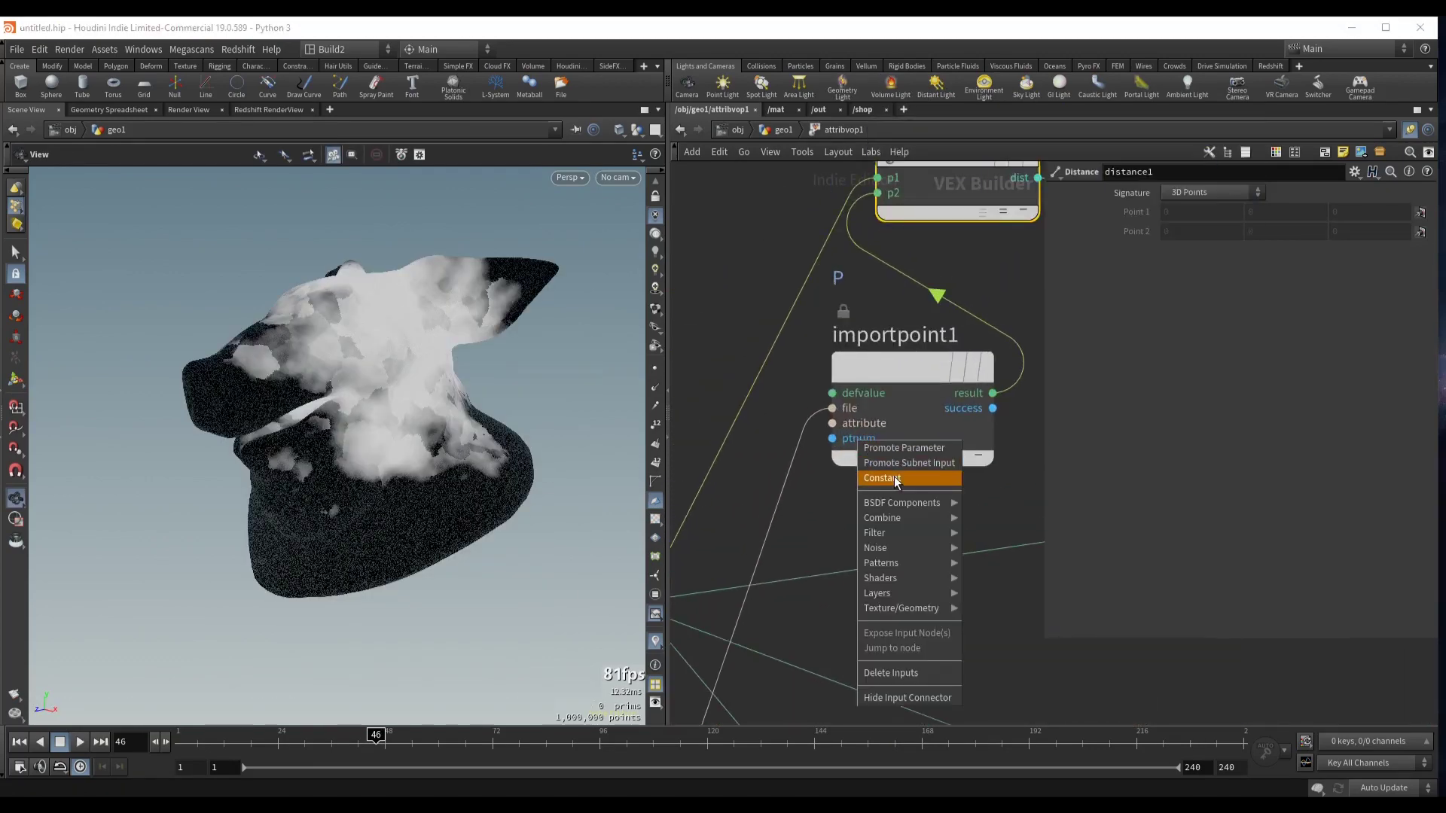
left_click(893, 476)
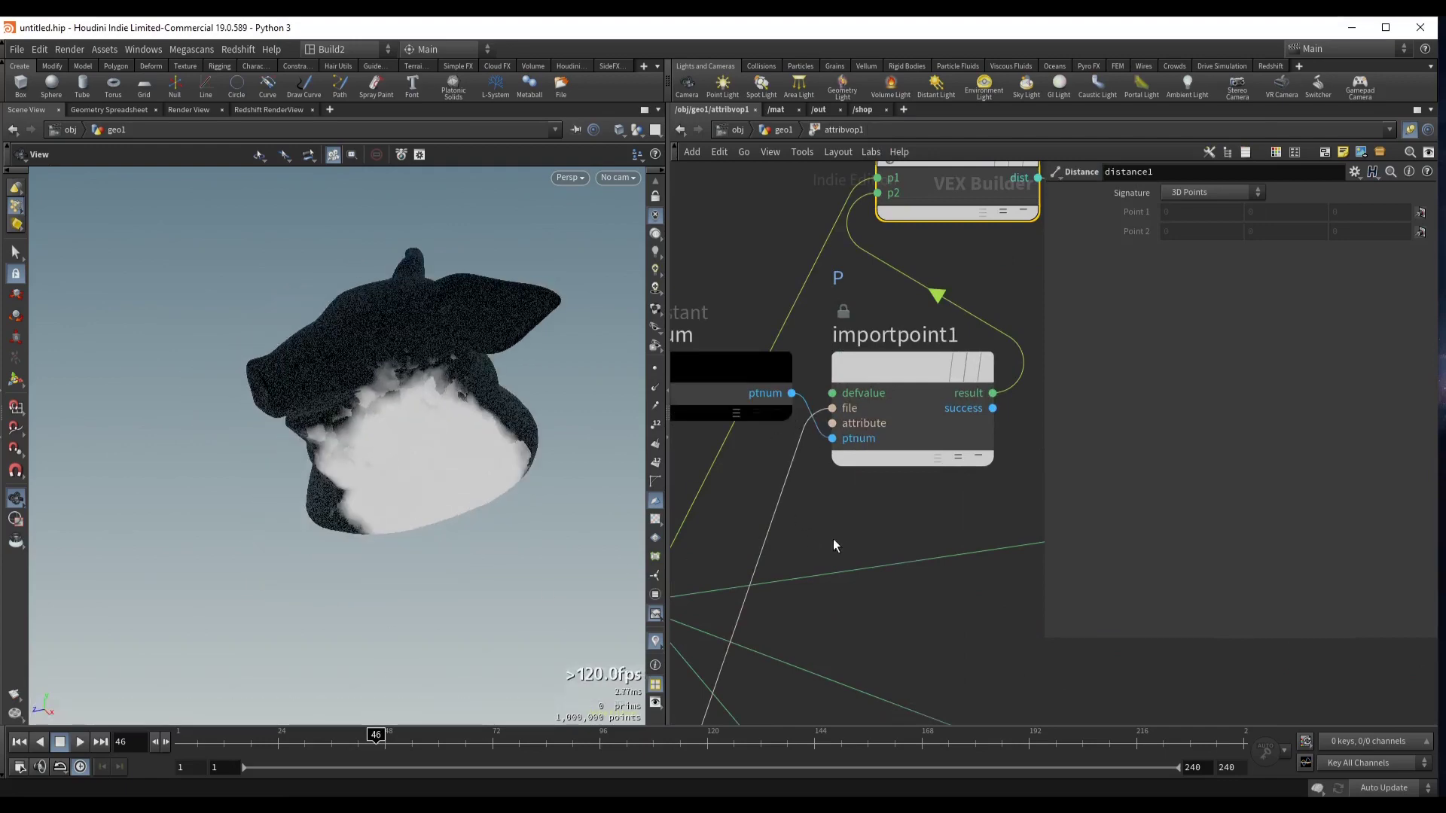
key("u")
left_click(953, 375)
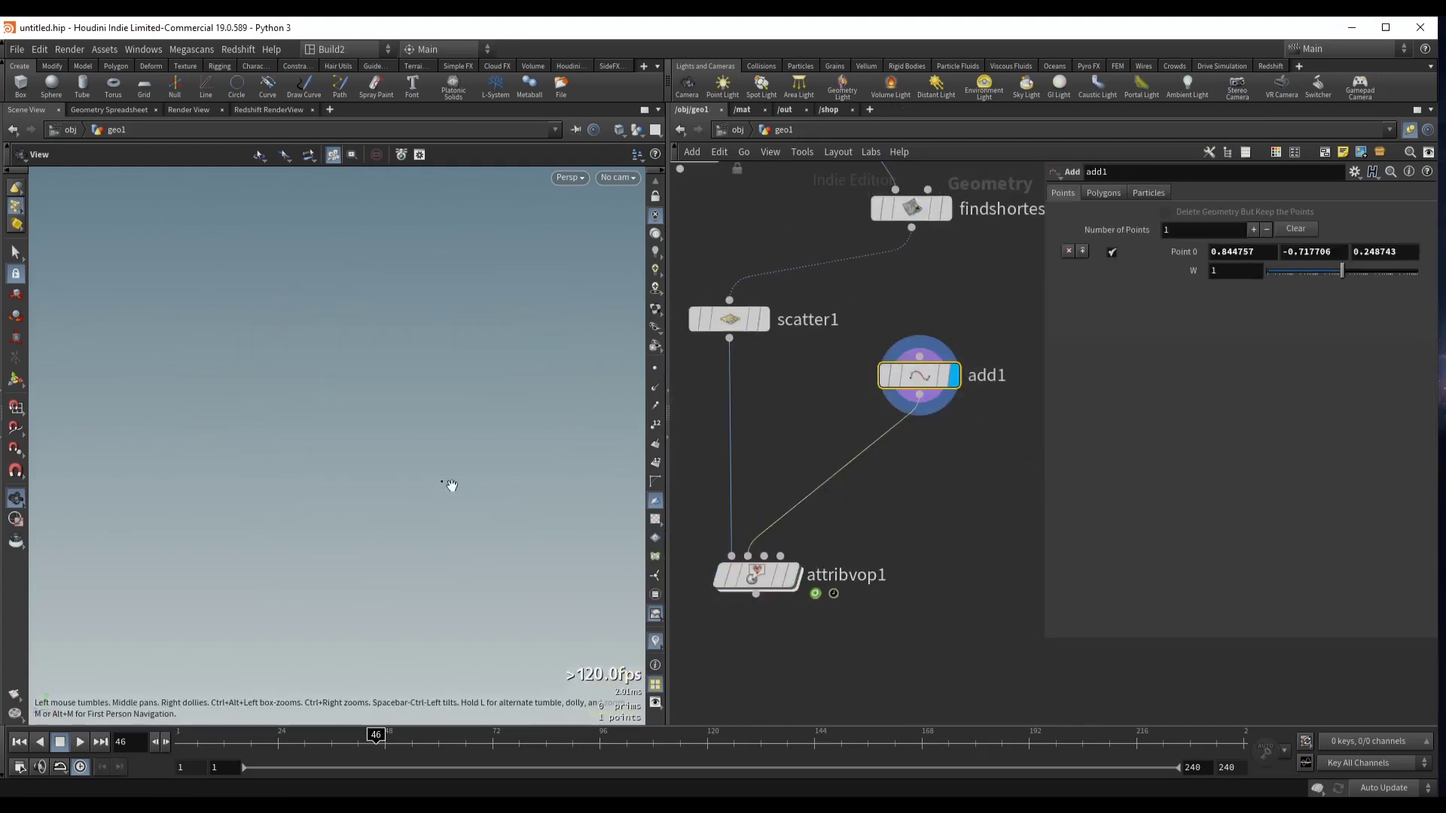
- Turn off scatter1's reference display and show attribvop1's result at an earlier frame
left_click(754, 319)
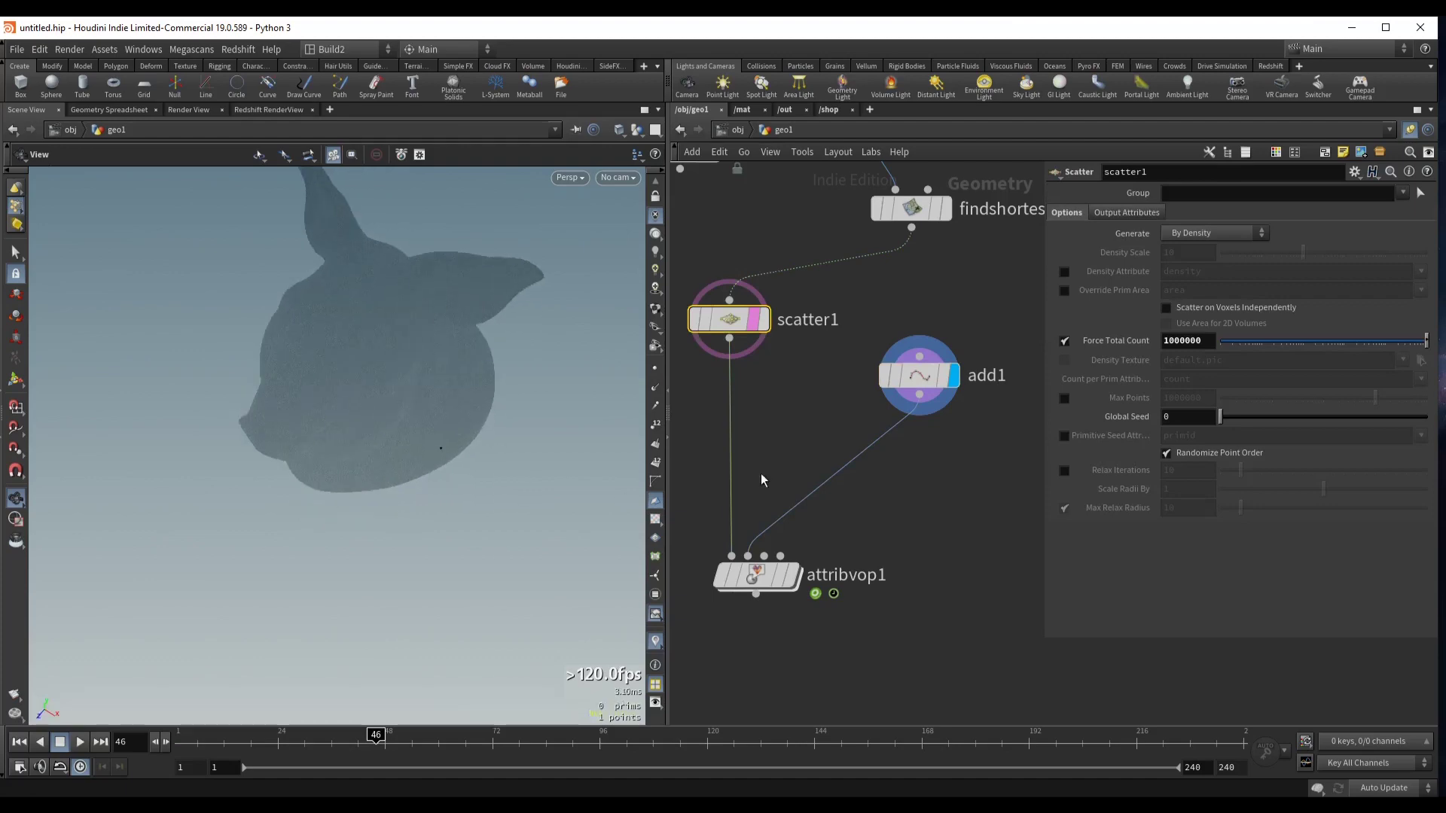
left_click(772, 363)
middle_click_drag(768, 430, 791, 391)
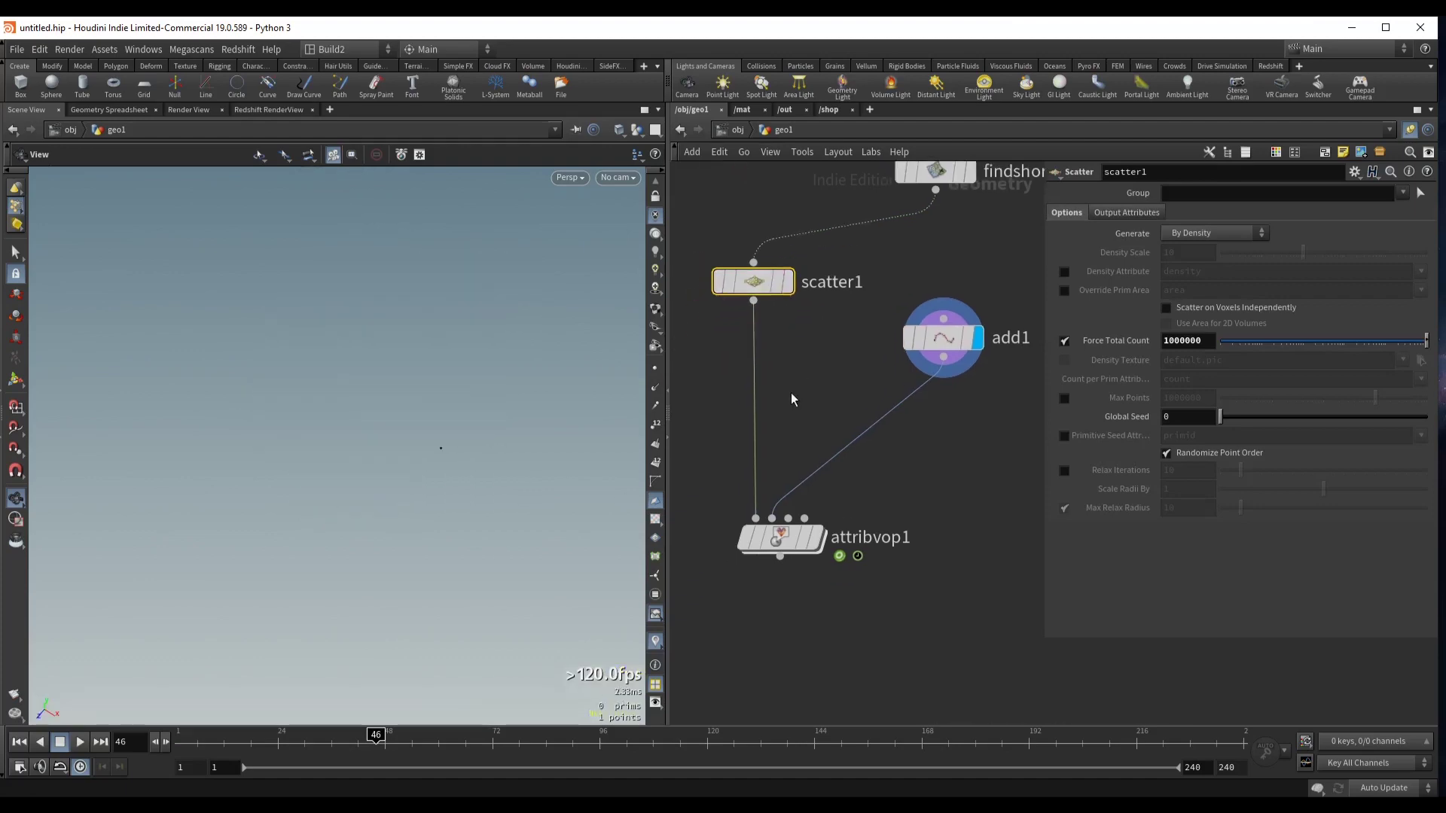
left_click_drag(695, 519, 842, 576)
left_click(820, 540)
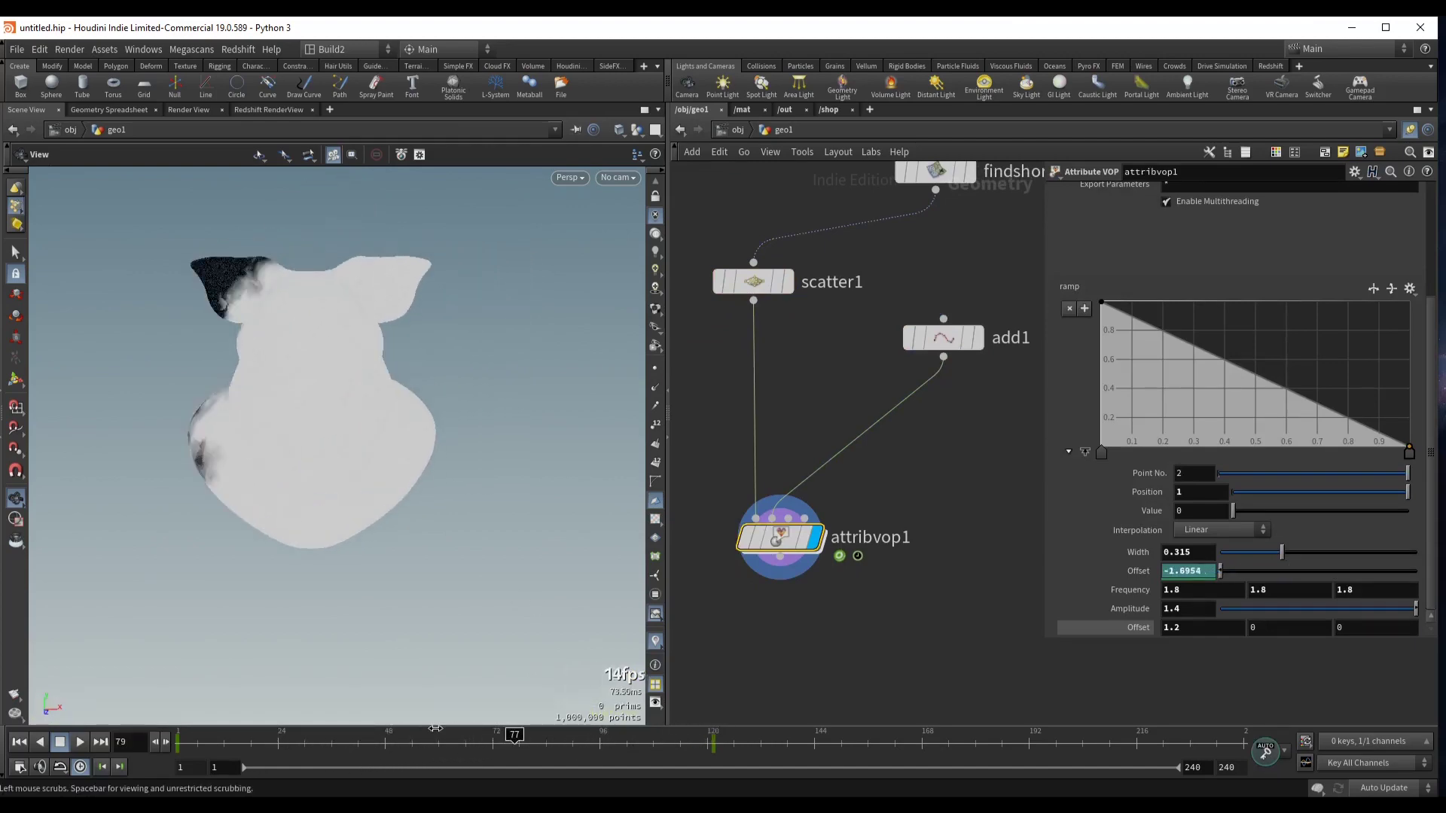
left_click(280, 741)
- Back inside attribvop1, rearrange distance1 and add1 into a tidier layout
double_click(798, 530)
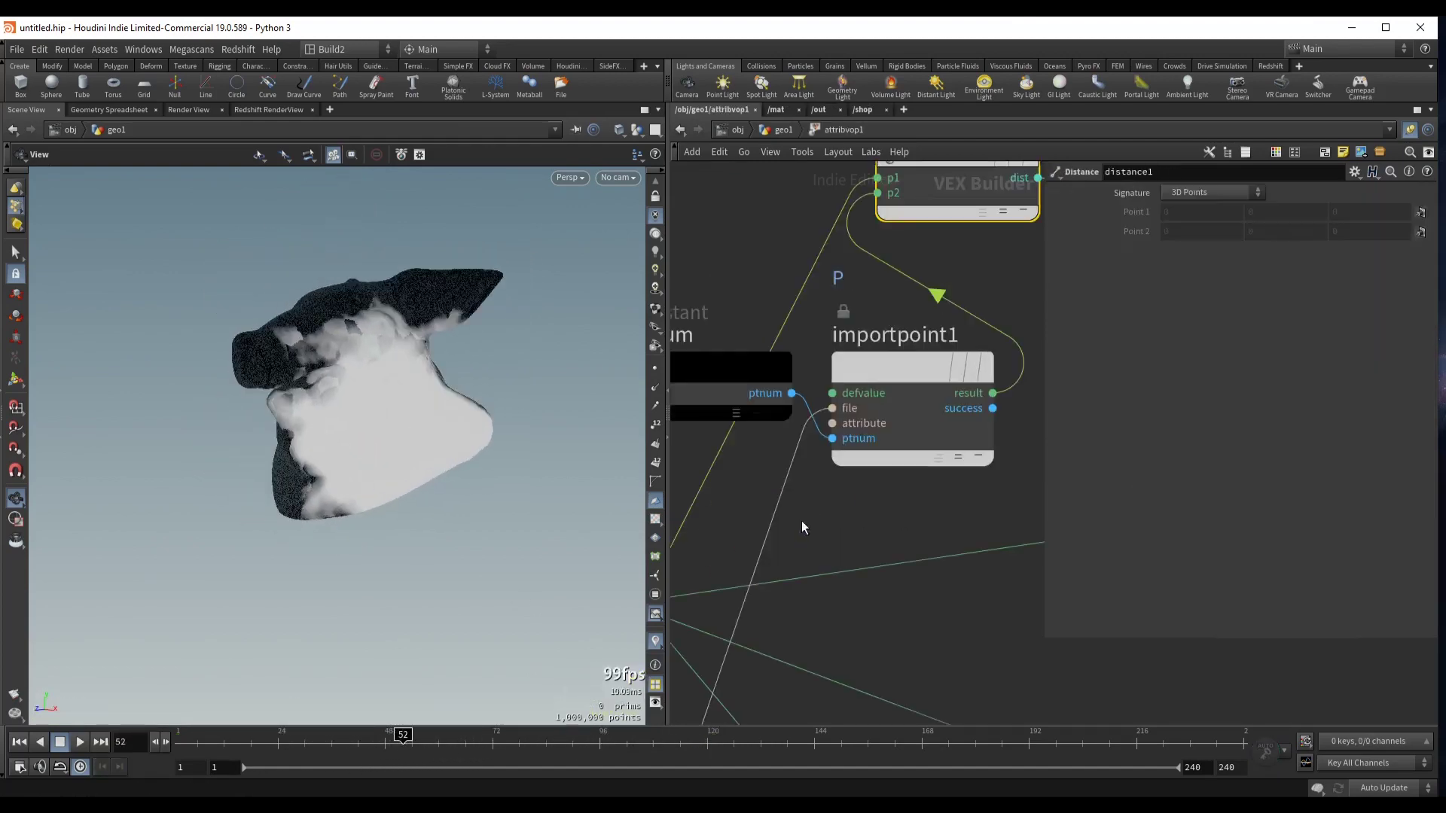
middle_click_drag(897, 256, 782, 328)
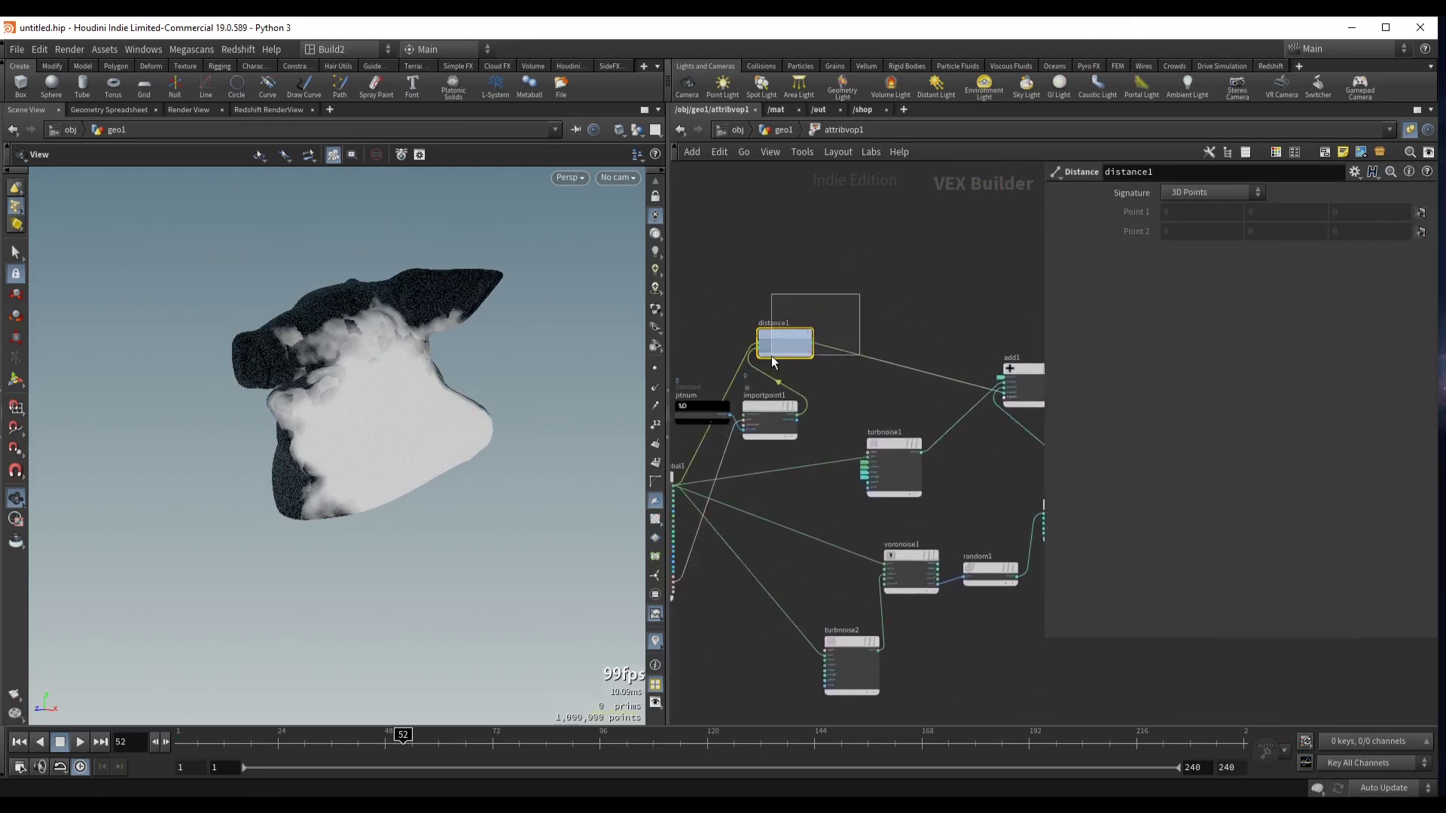
left_click_drag(782, 328, 824, 336)
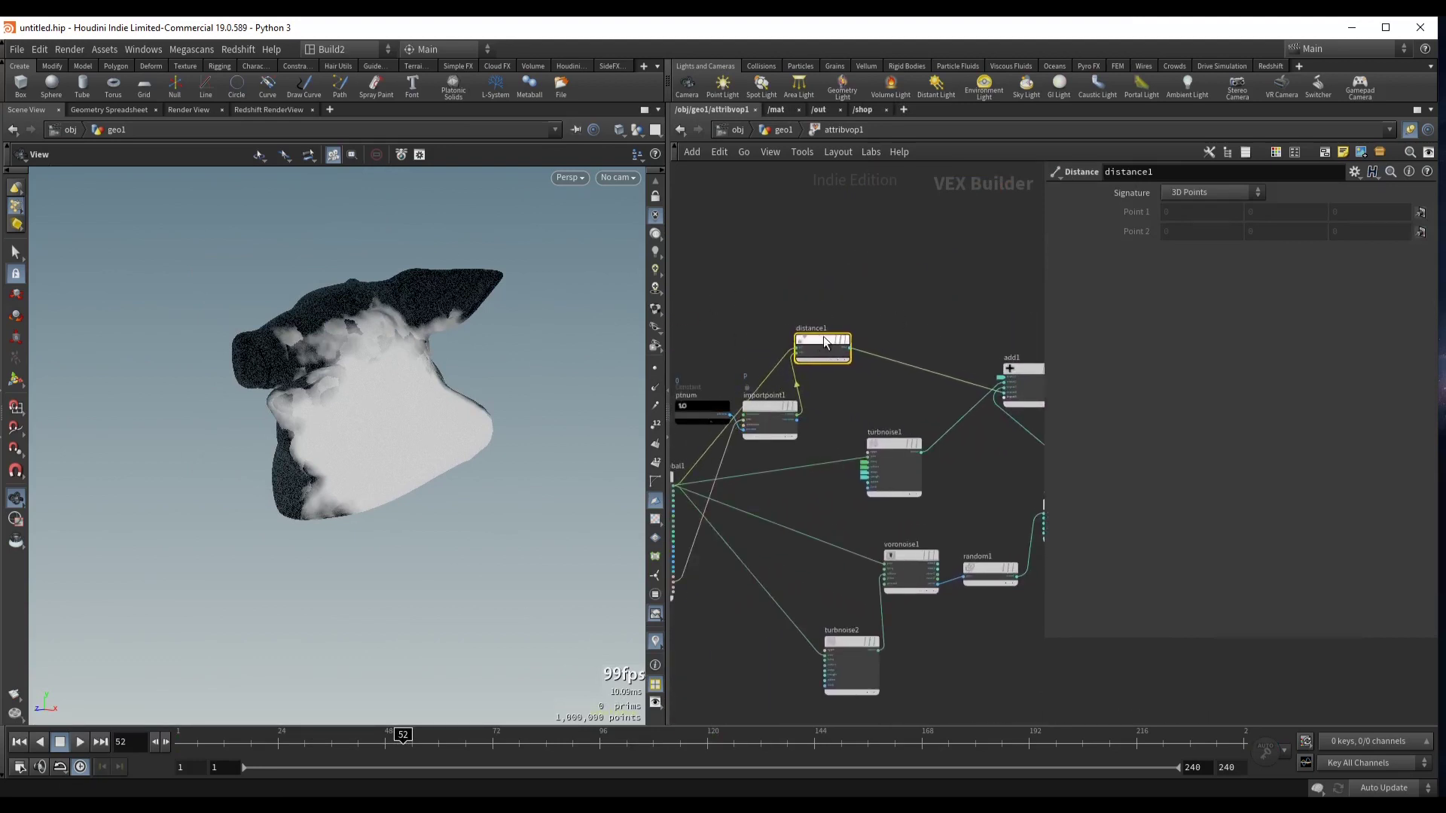
scroll(937, 355, "up", 2)
middle_click_drag(778, 335, 812, 346)
left_click_drag(984, 364, 939, 349)
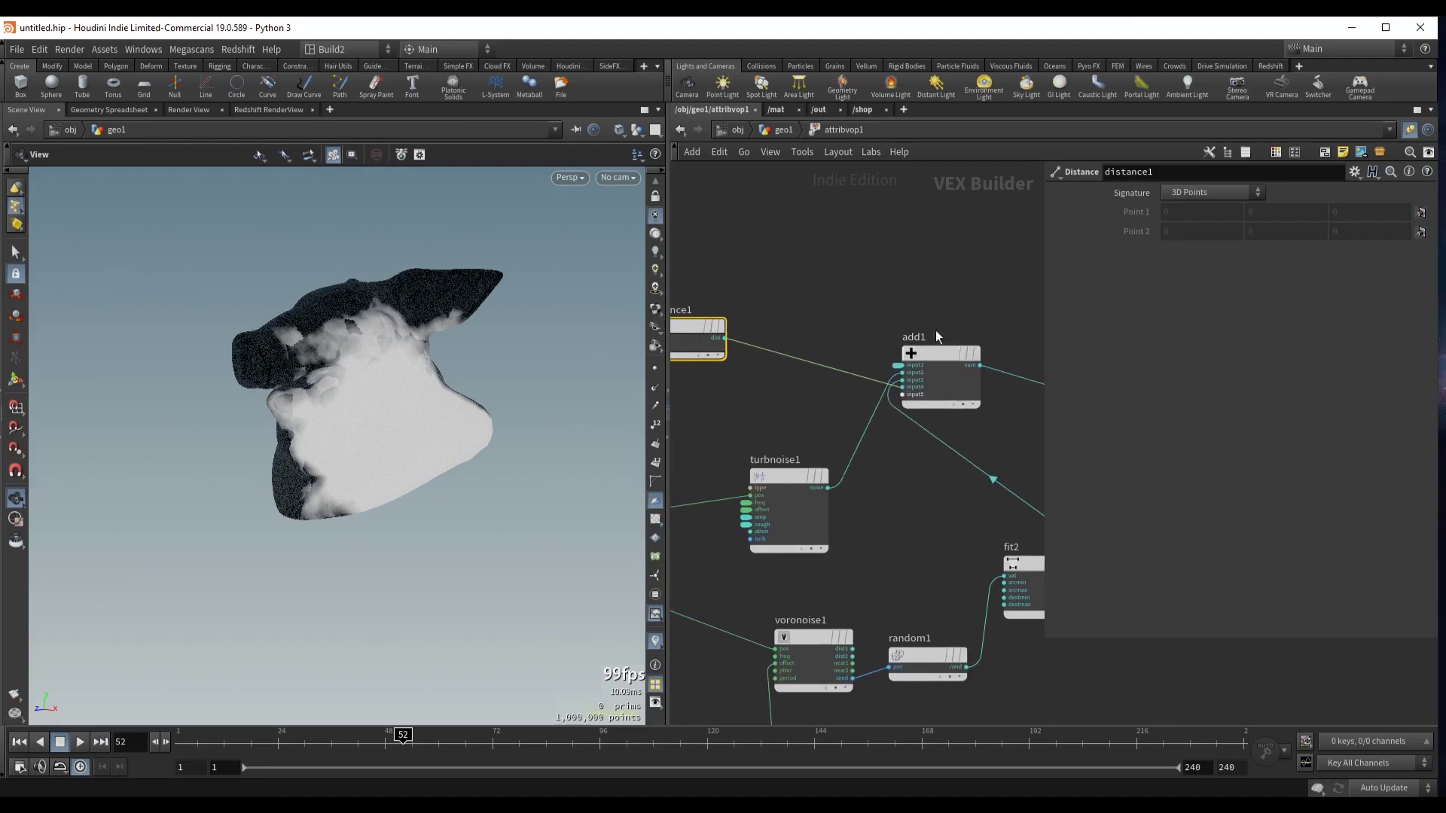
scroll(861, 317, "up", 1)
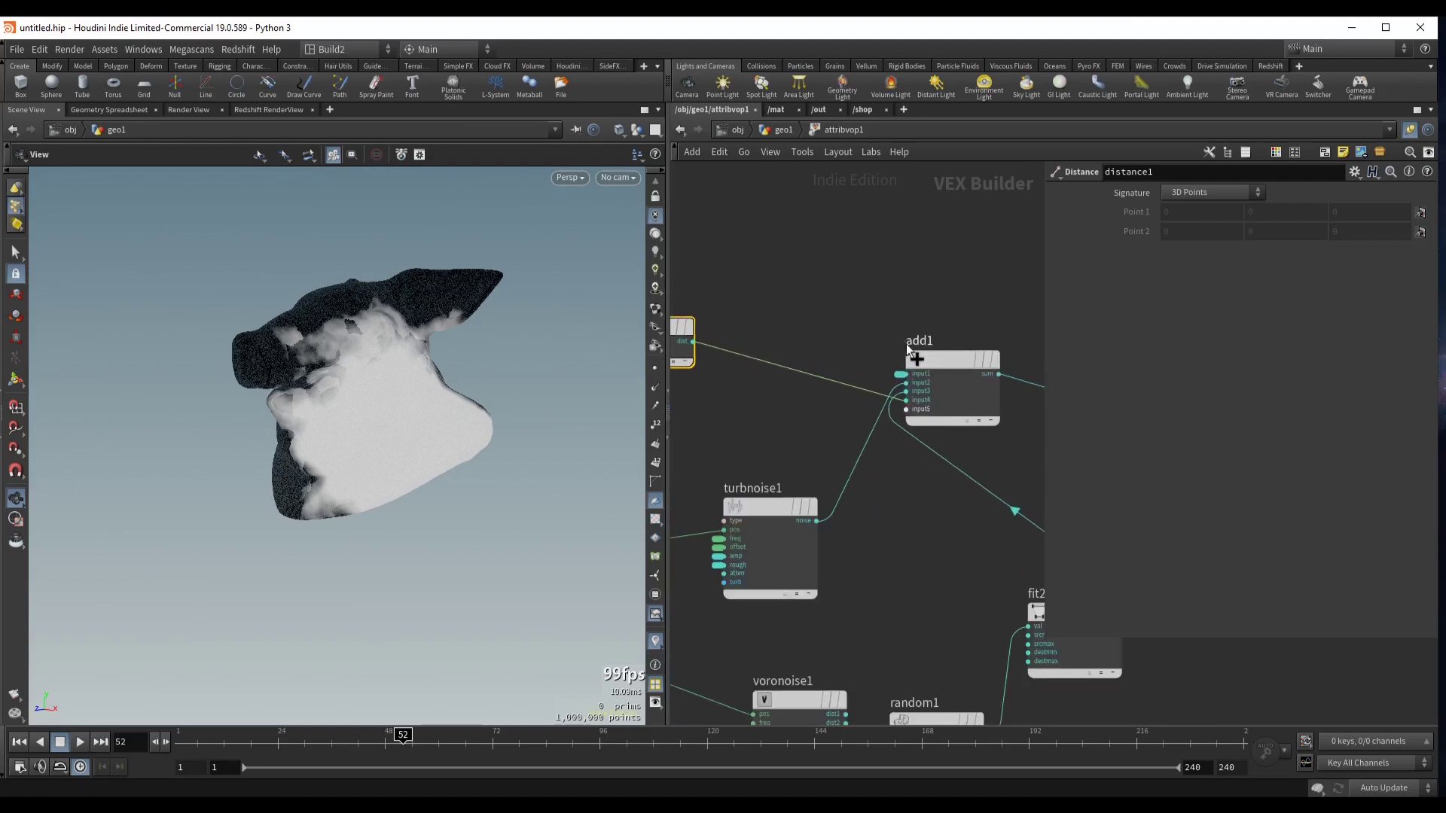
- Review the Offset parameter, add1, turbnoise1 and fit range node settings
left_click(898, 374)
middle_click_drag(860, 318, 841, 309)
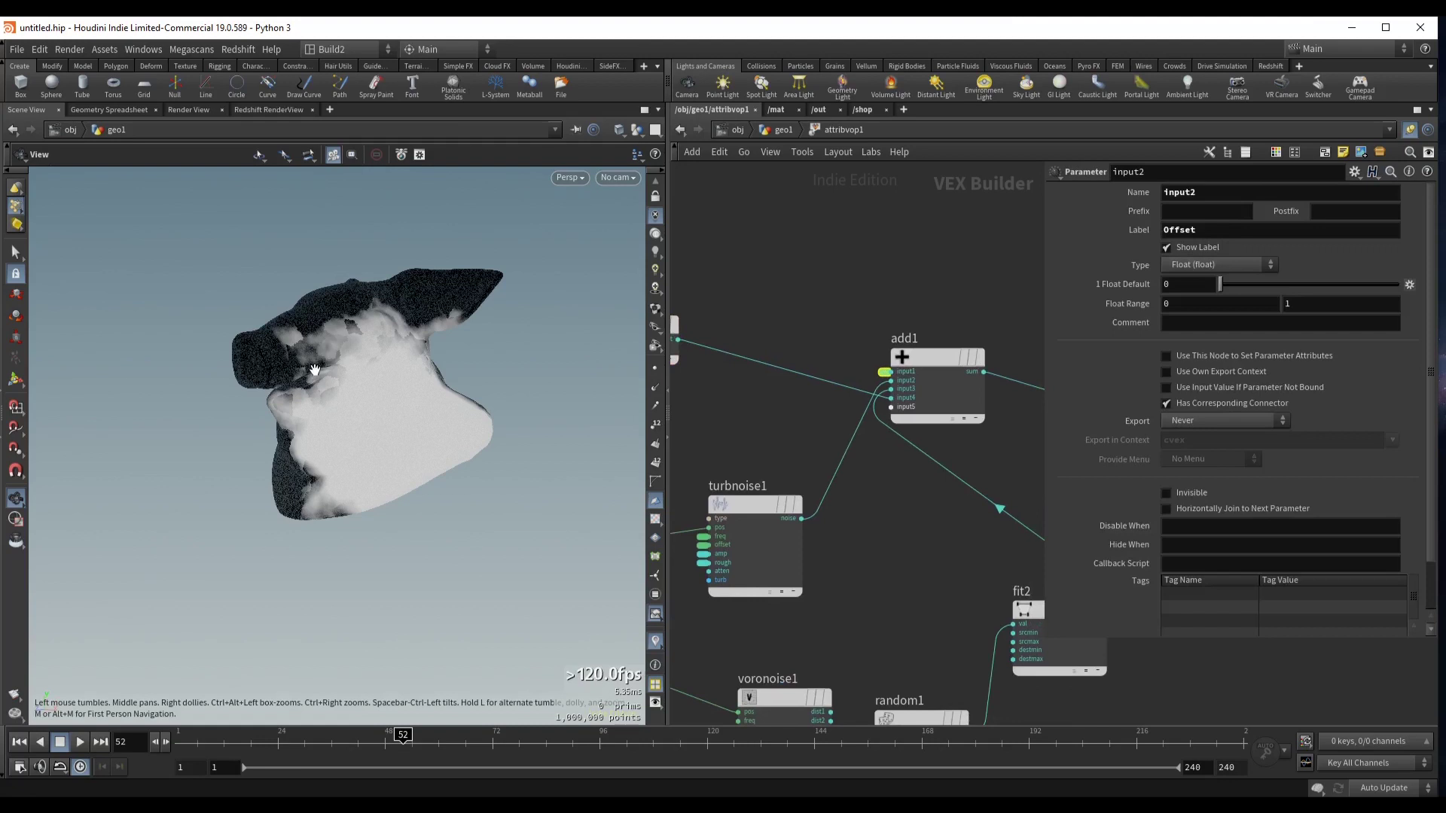
scroll(929, 566, "down", 3)
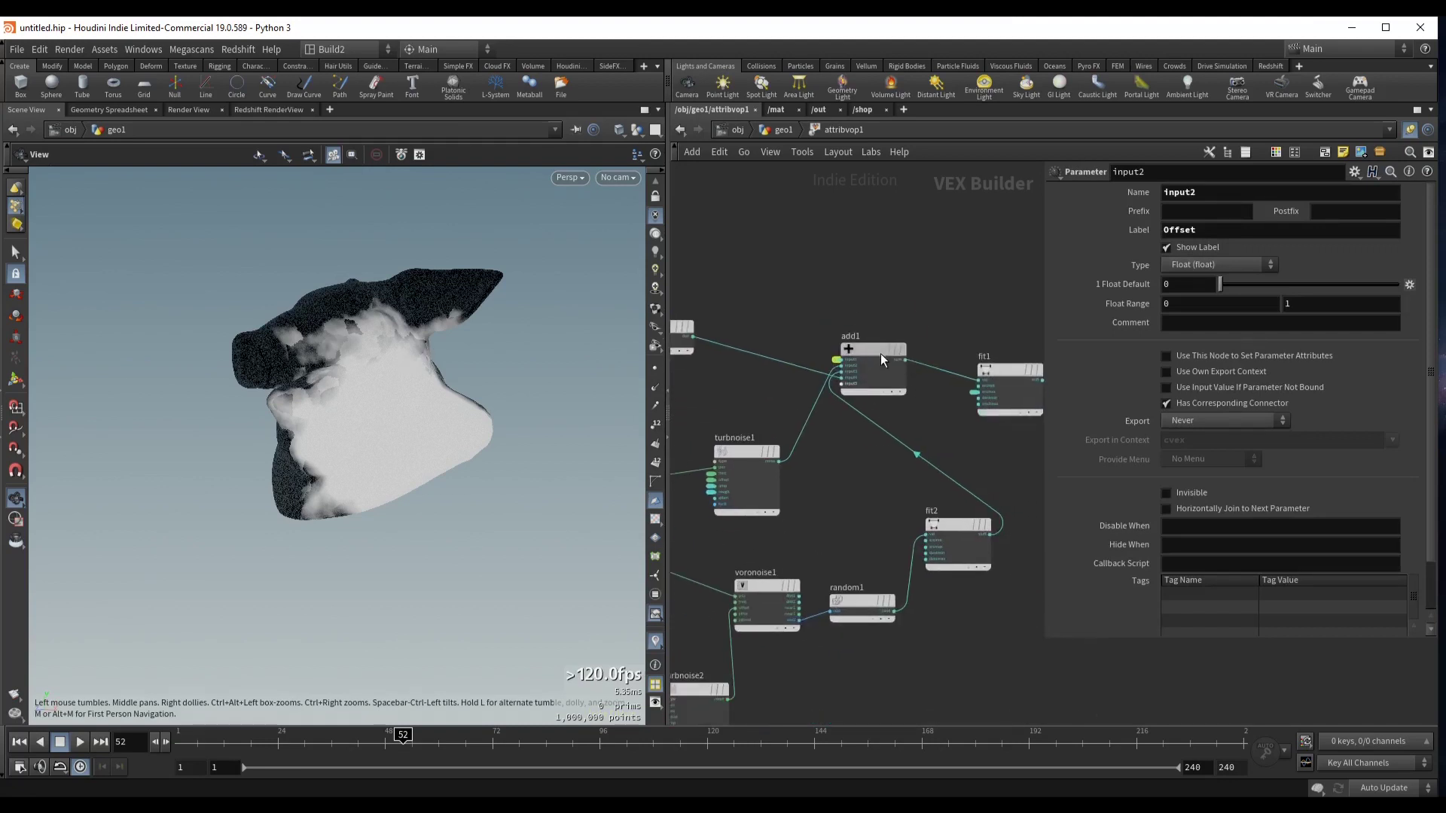
left_click(887, 360)
left_click(850, 450)
scroll(875, 510, "up", 3)
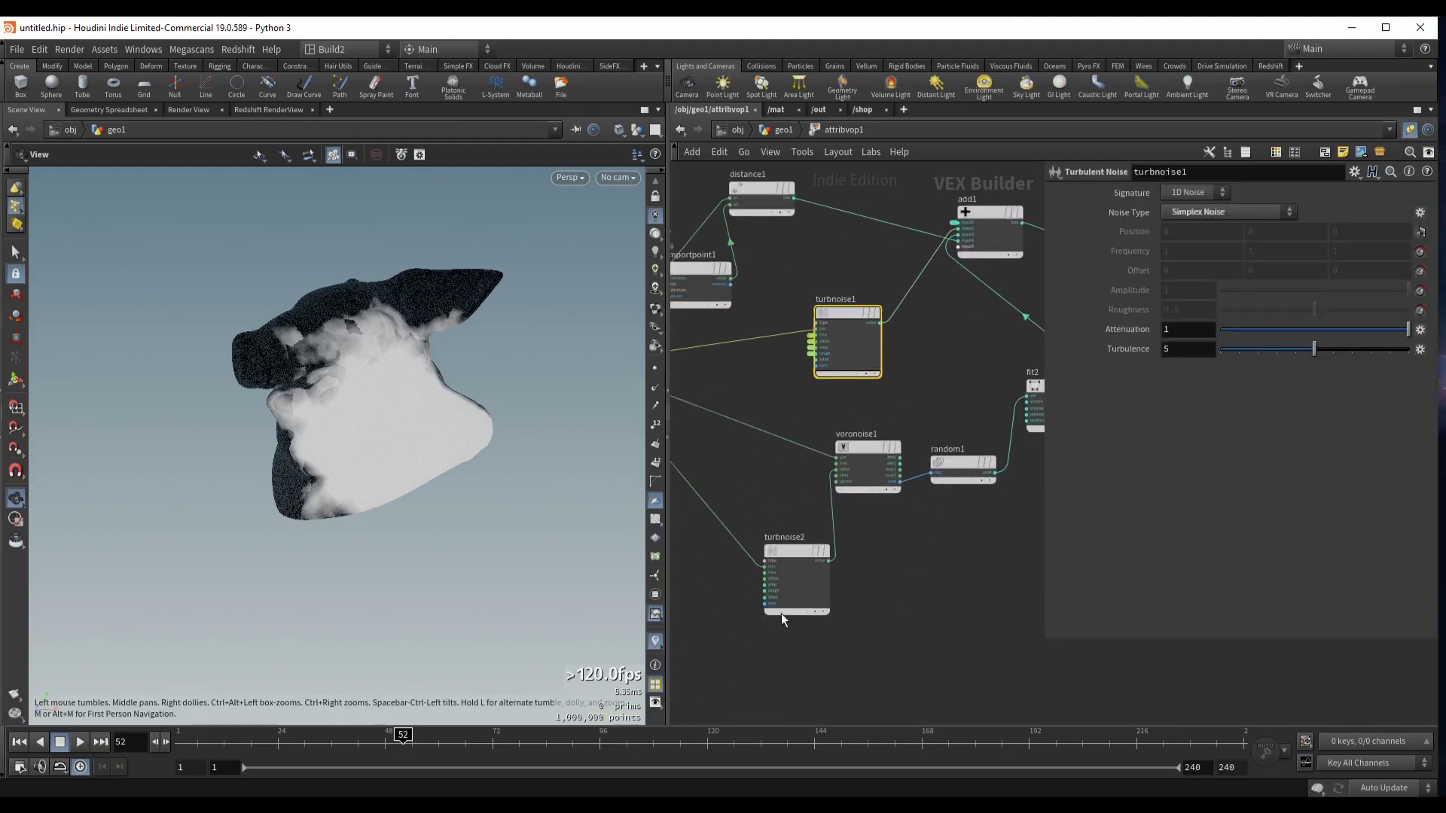
left_click(914, 346)
- Widen the noise Width to 0.381 and go inside attribvop1 to view its ramp
key("u")
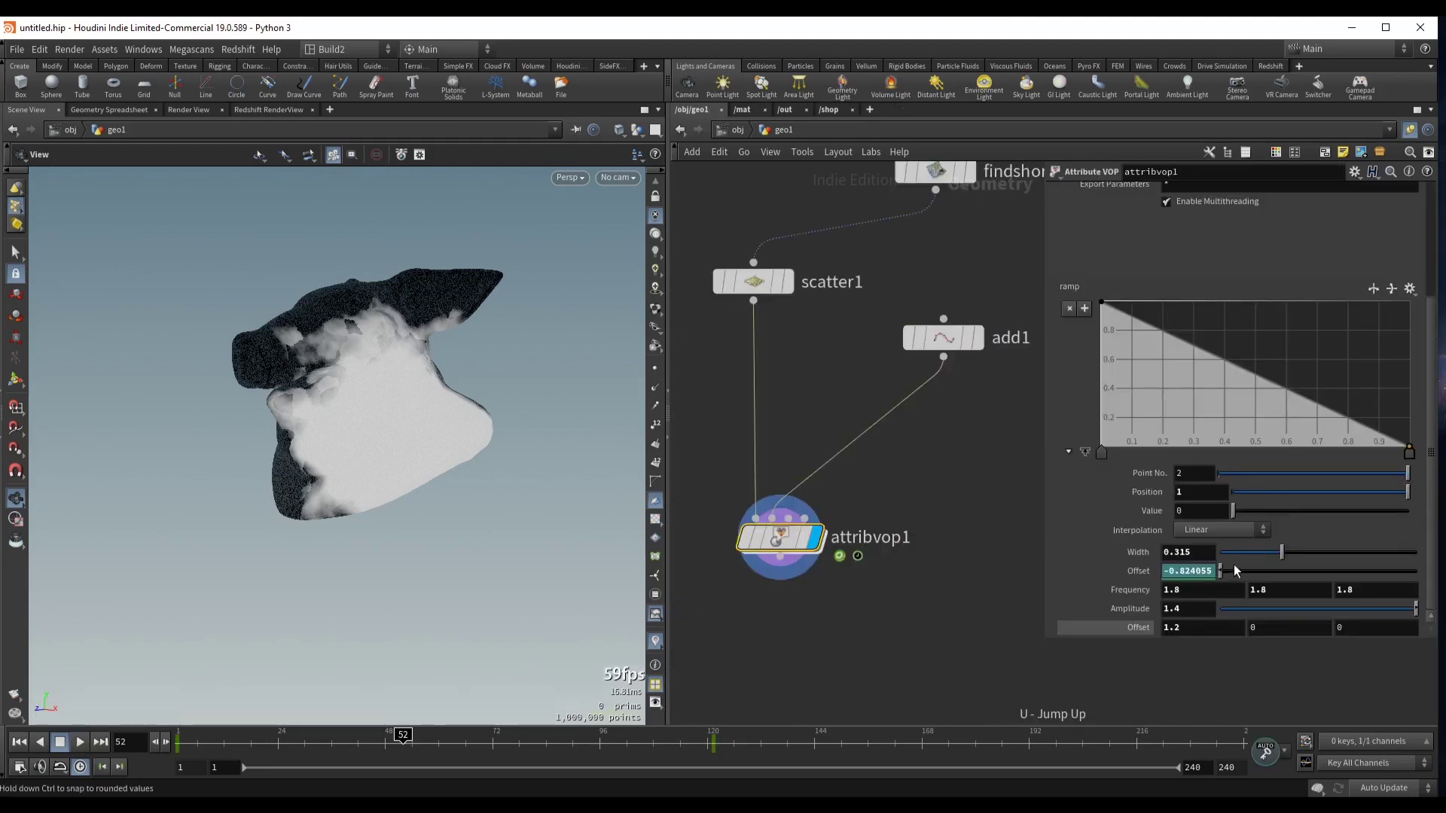
mouse_move(1285, 558)
left_mouse_down()
mouse_move(1340, 564)
mouse_move(1295, 566)
left_mouse_up()
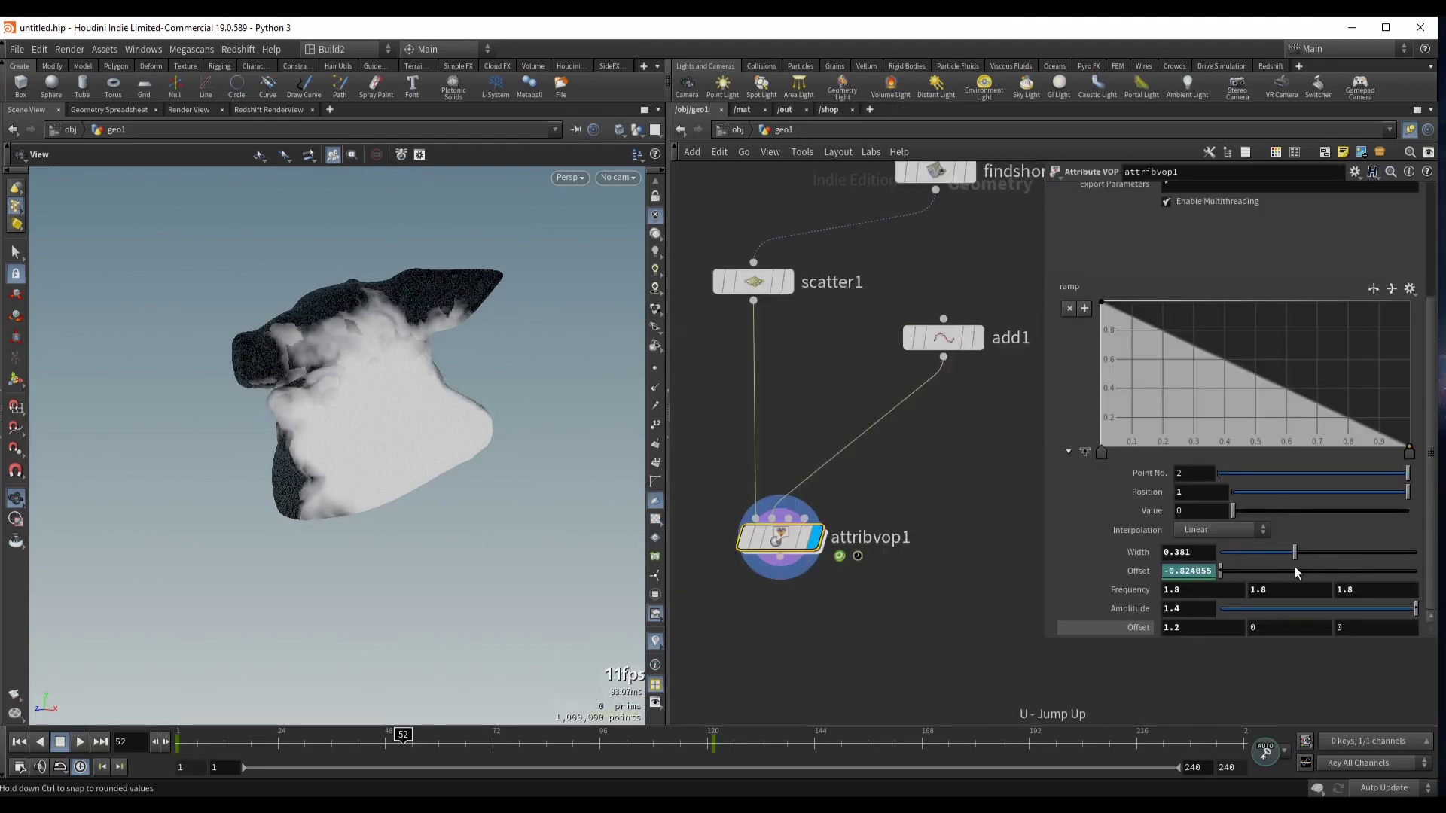
double_click(780, 538)
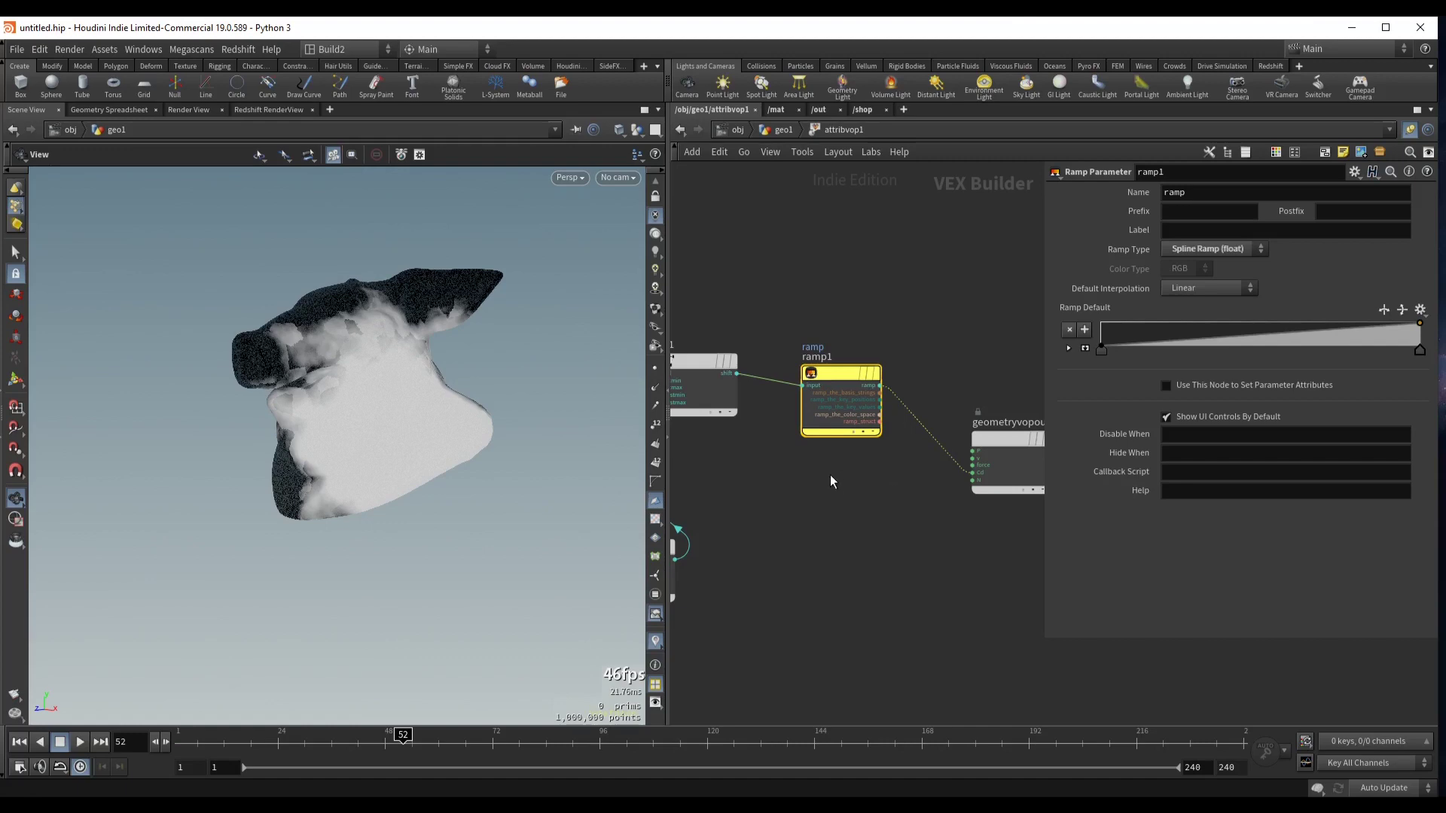
- Show the points in the Geometry Spreadsheet, sorted by Cd red lowest first
left_click_drag(354, 430, 423, 410)
left_click(88, 111)
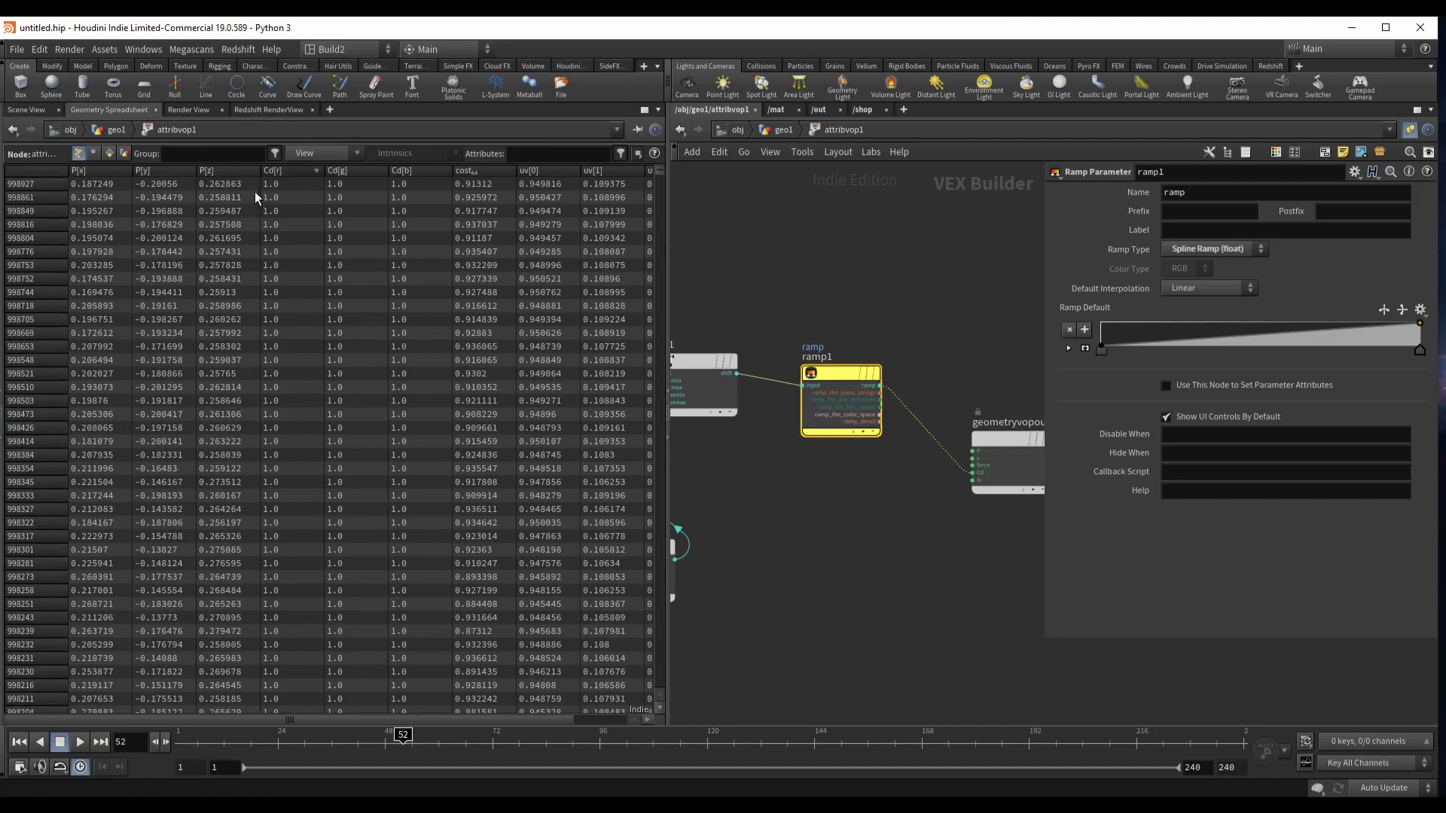
left_click(283, 172)
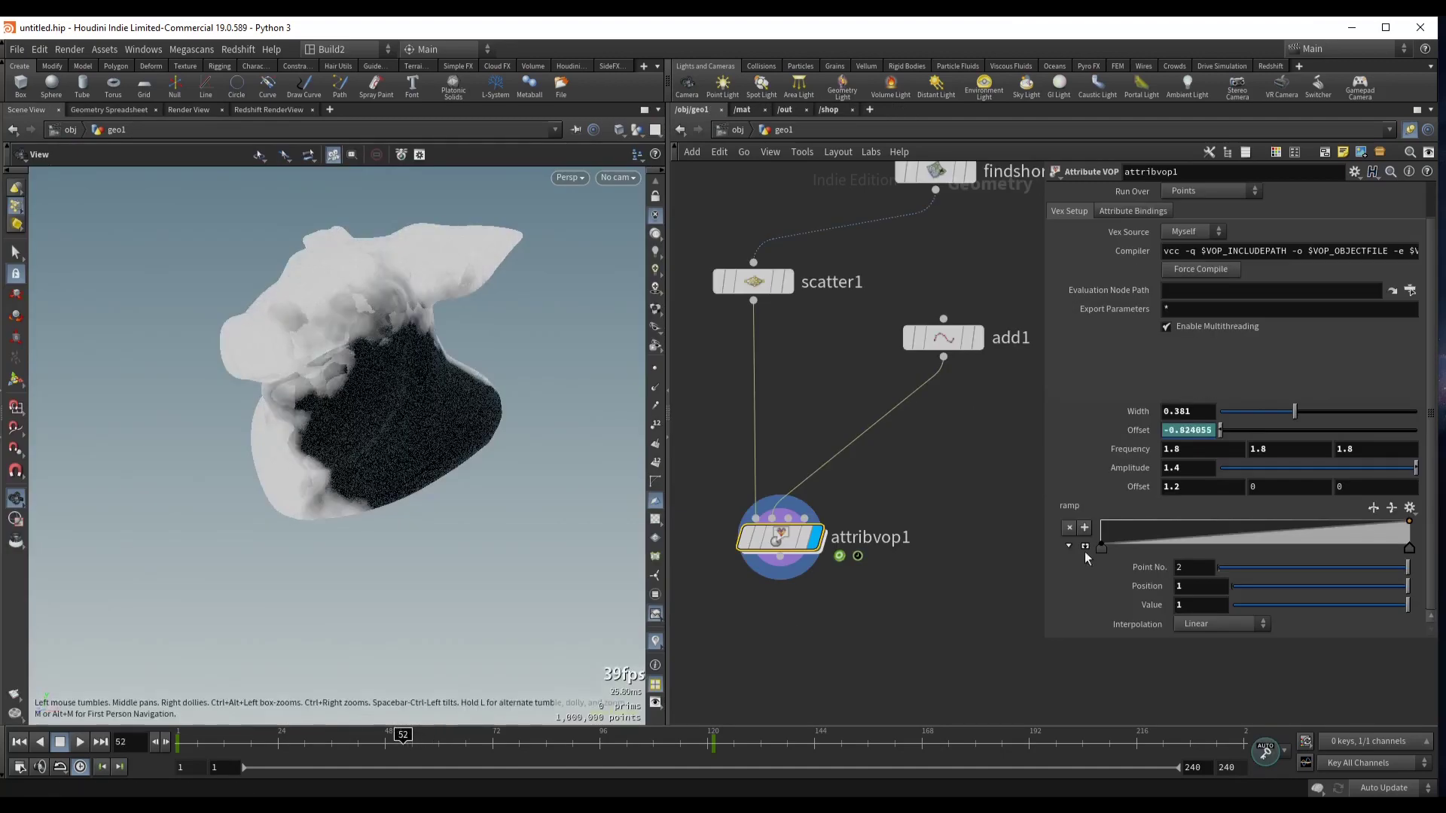
- Reshape the ramp to zero at both ends with linear peaks near 0.2 and 0.84
left_click_drag(1396, 511, 1409, 543)
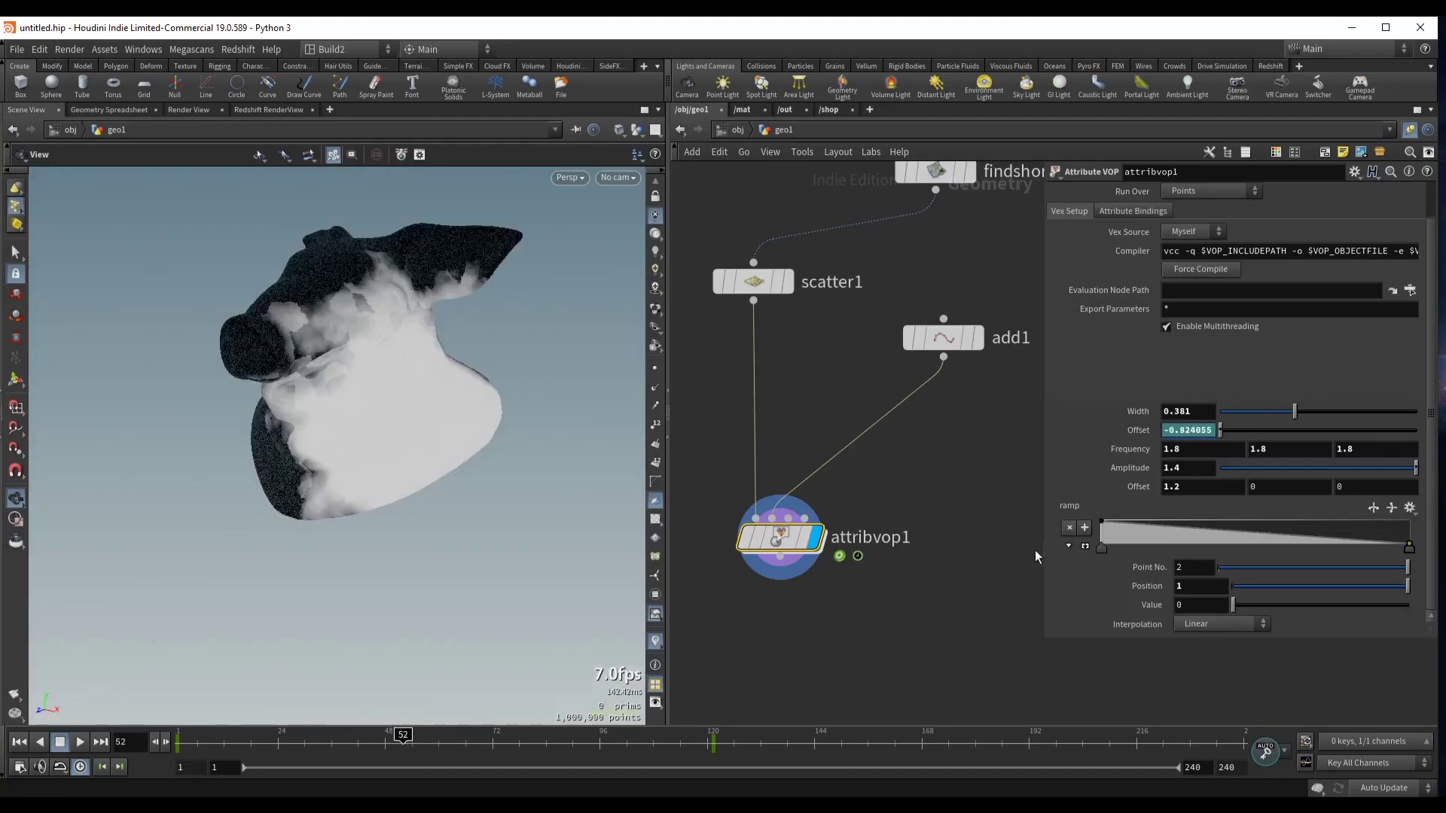
left_click(1086, 546)
left_click_drag(1194, 476, 1164, 503)
left_click(1313, 481)
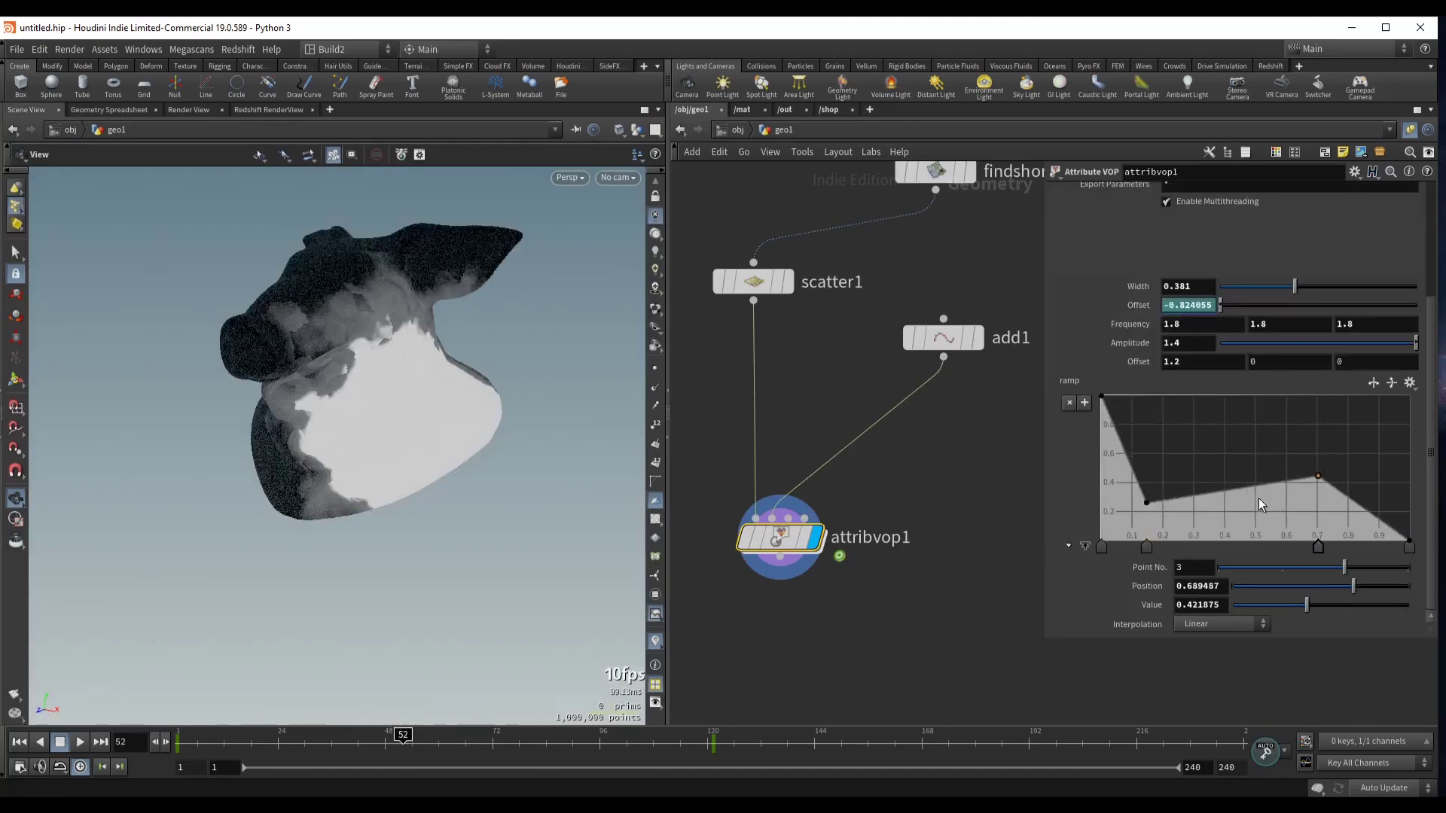
mouse_move(1258, 499)
left_mouse_down()
mouse_move(1244, 521)
mouse_move(1310, 519)
mouse_move(1360, 428)
left_mouse_up()
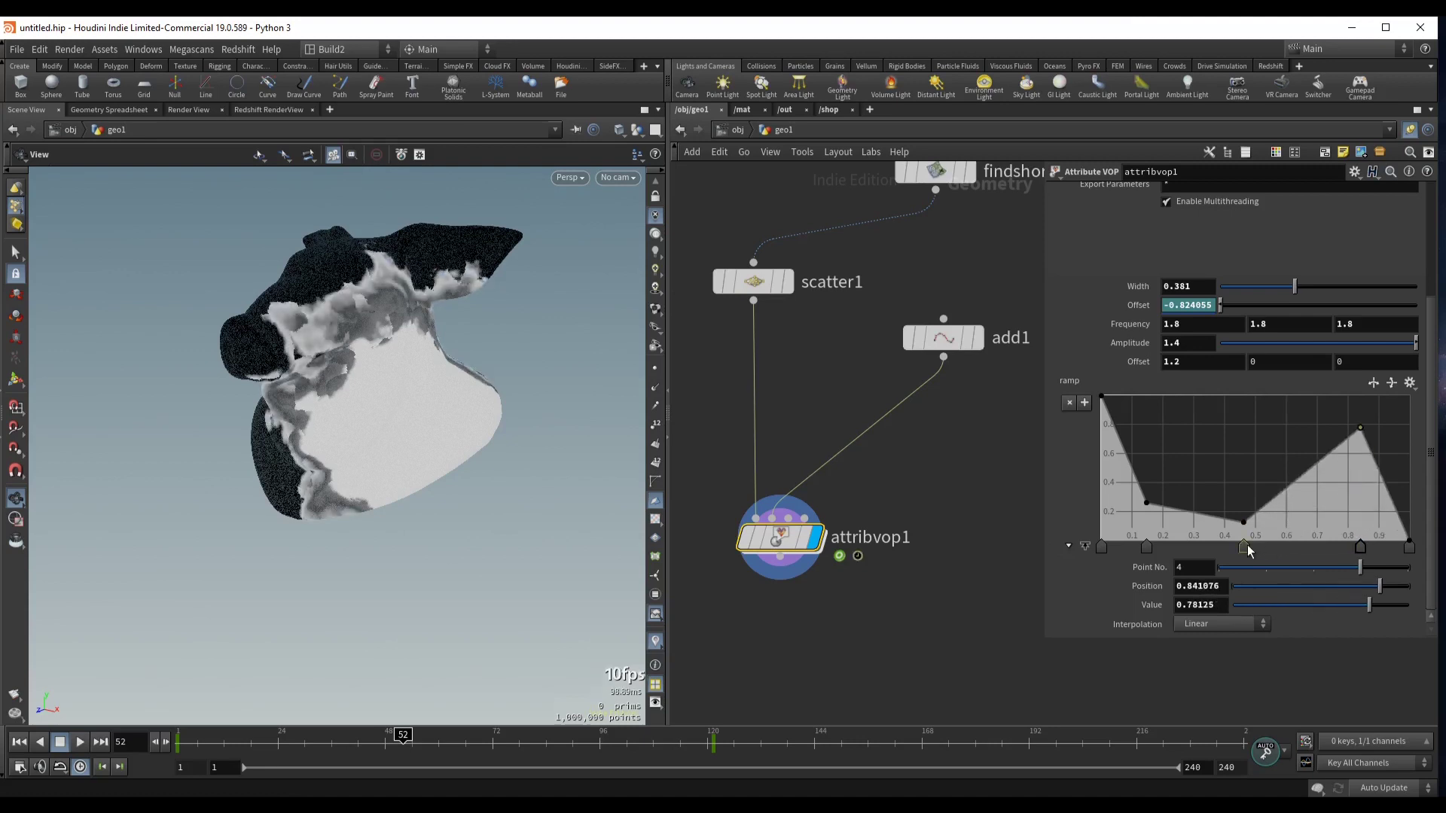
left_click(1294, 504)
mouse_move(1294, 504)
left_mouse_down()
mouse_move(1323, 523)
mouse_move(1252, 539)
left_mouse_up()
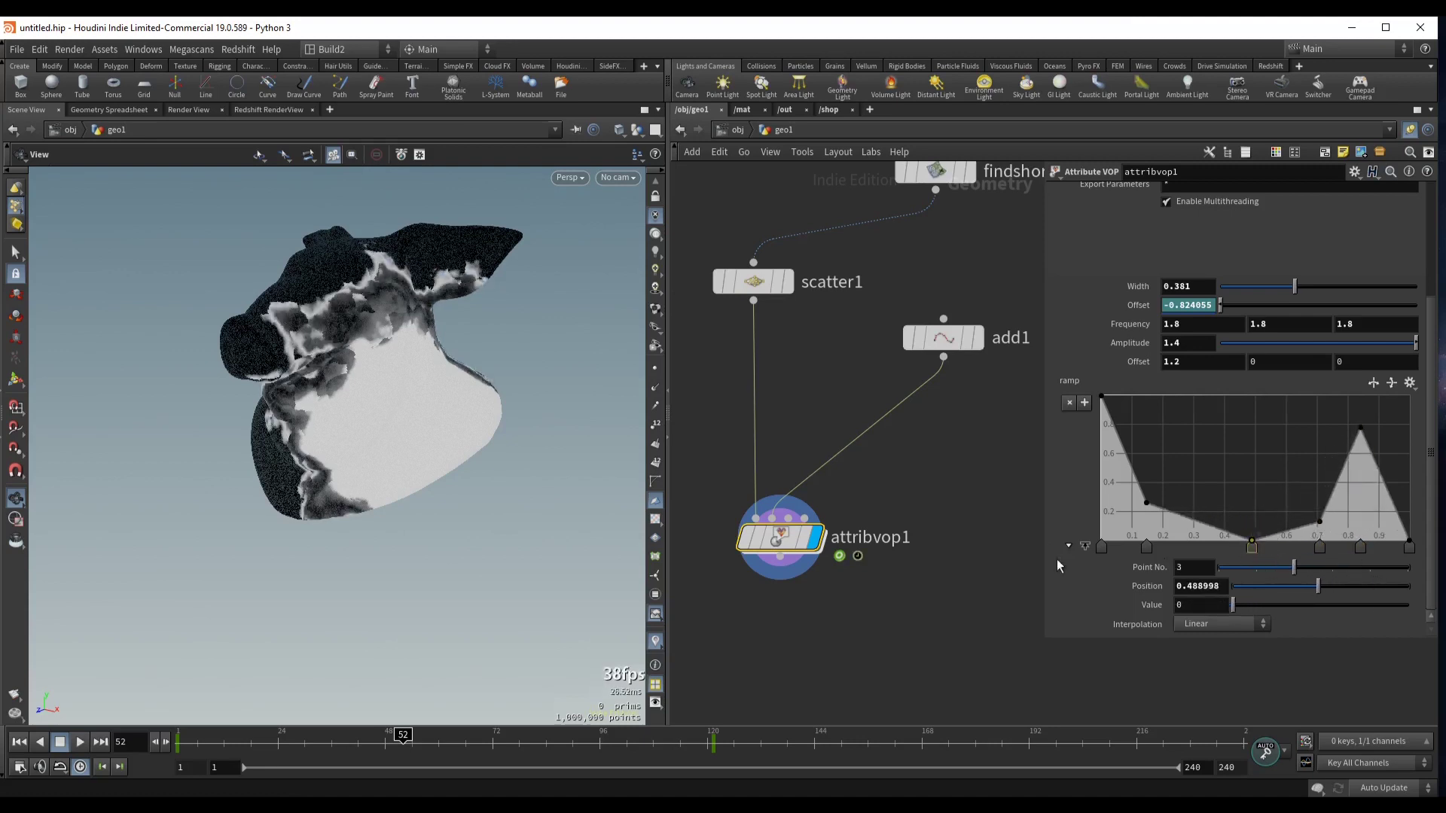
mouse_move(1101, 404)
left_mouse_down()
mouse_move(1085, 510)
mouse_move(1051, 507)
left_mouse_up()
left_click_drag(1048, 581, 1073, 558)
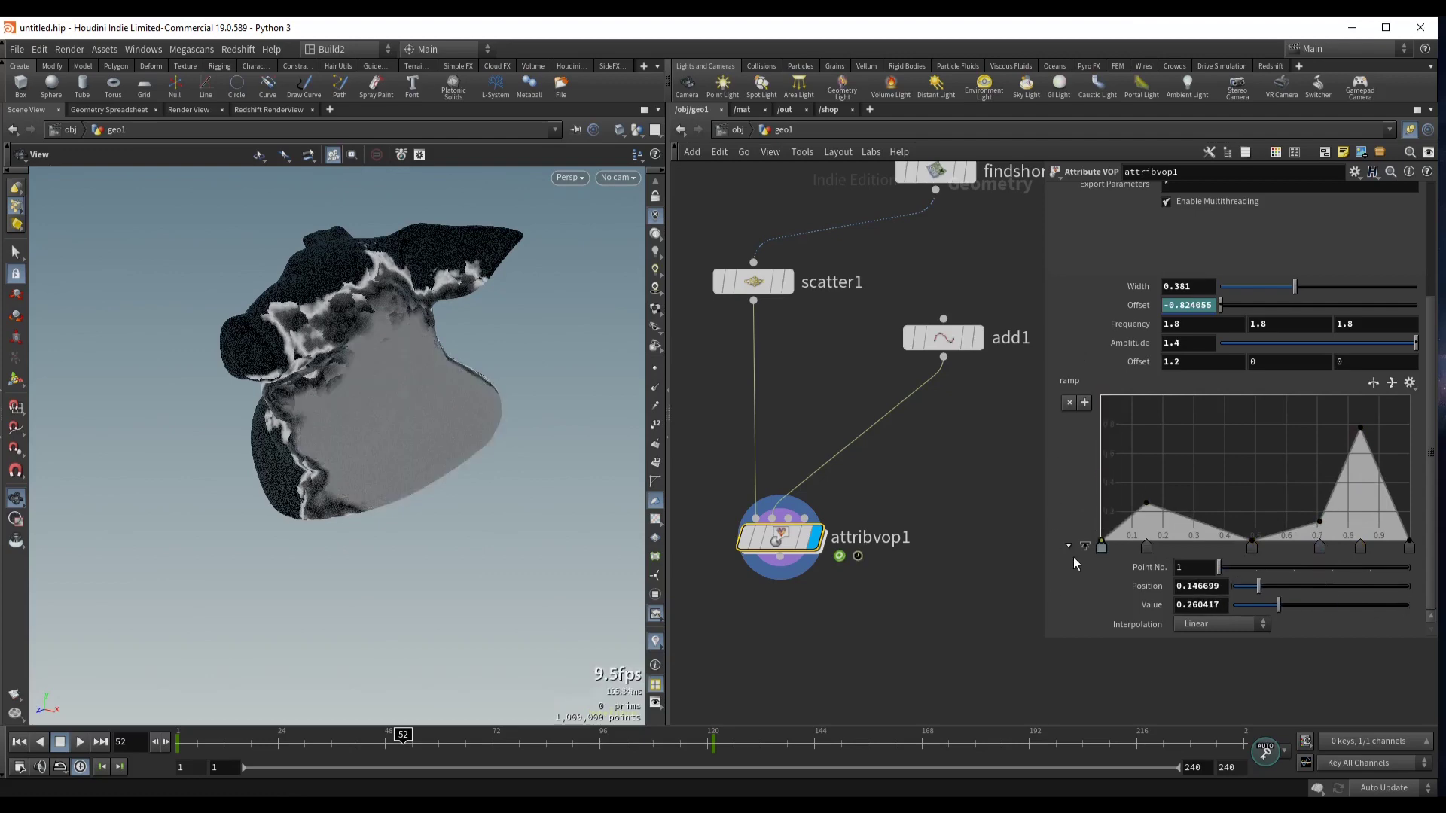
left_click(1161, 494)
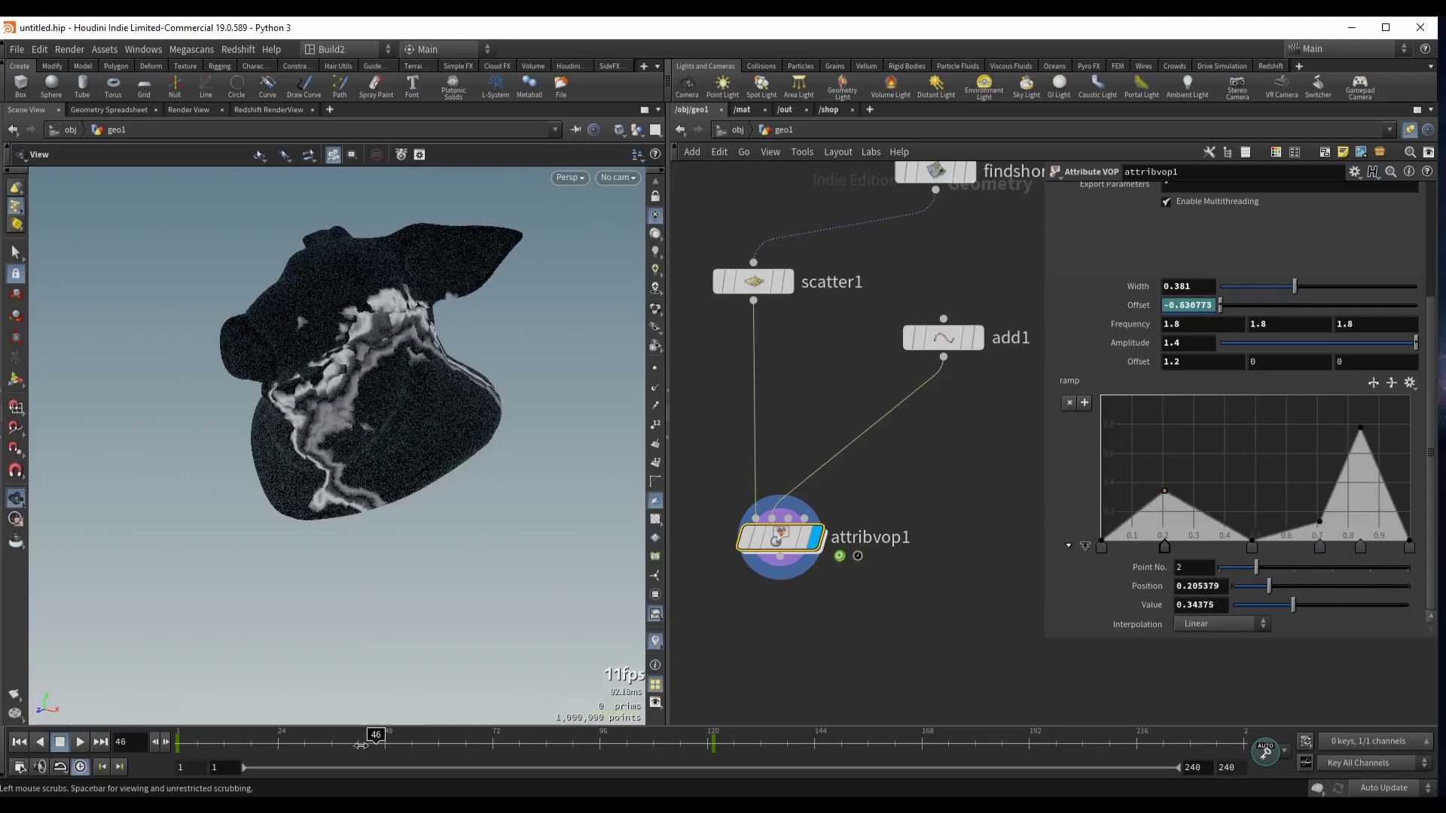
- Scrub to frame 43 and tumble around the pig head to inspect the white streaks
left_click_drag(459, 756, 362, 745)
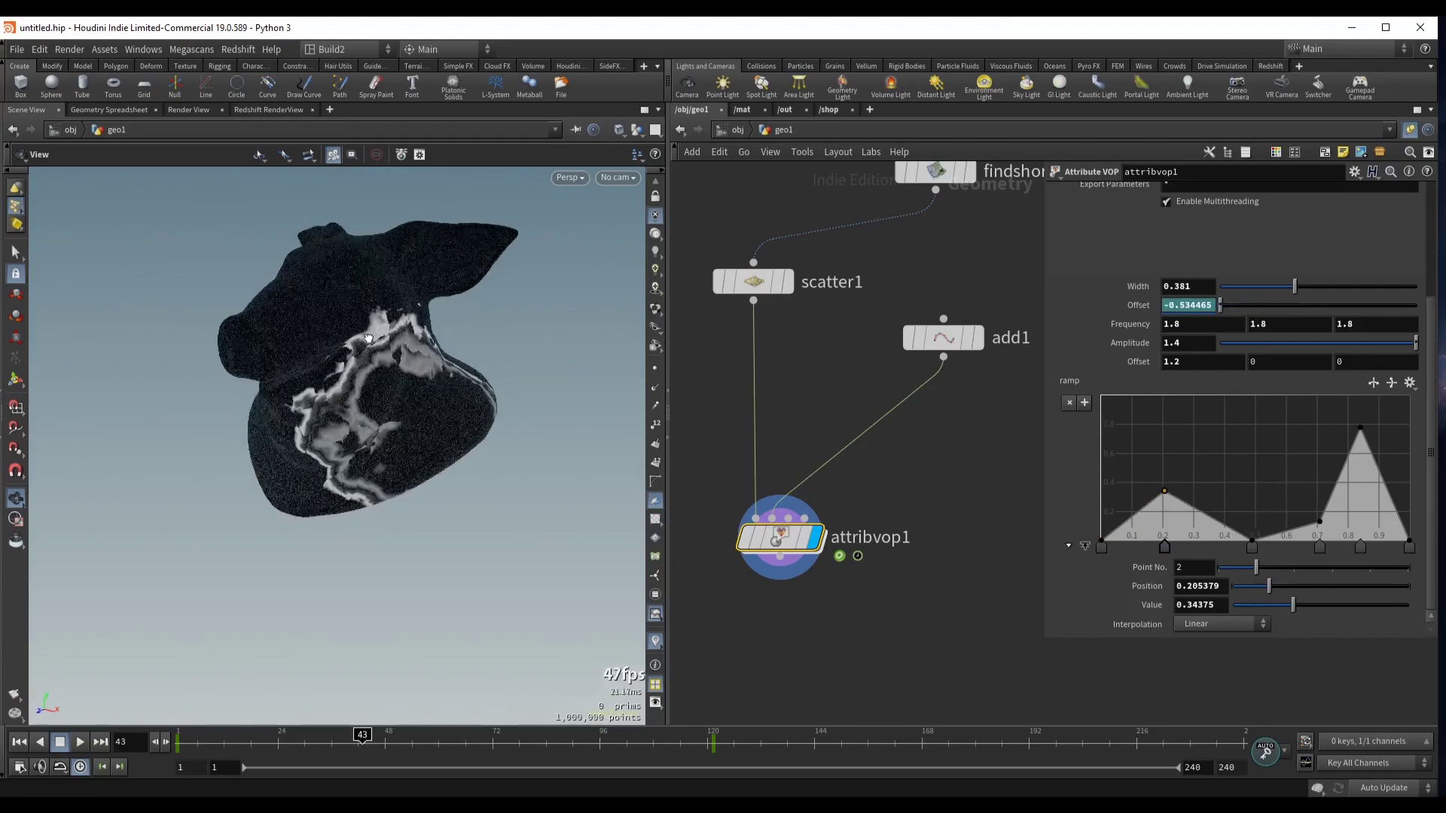
mouse_move(324, 347)
left_mouse_down()
mouse_move(339, 322)
mouse_move(366, 369)
mouse_move(449, 359)
mouse_move(310, 355)
left_mouse_up()
scroll(366, 369, "up", 5)
mouse_move(364, 745)
left_mouse_down()
mouse_move(466, 739)
mouse_move(387, 756)
mouse_move(361, 738)
left_mouse_up()
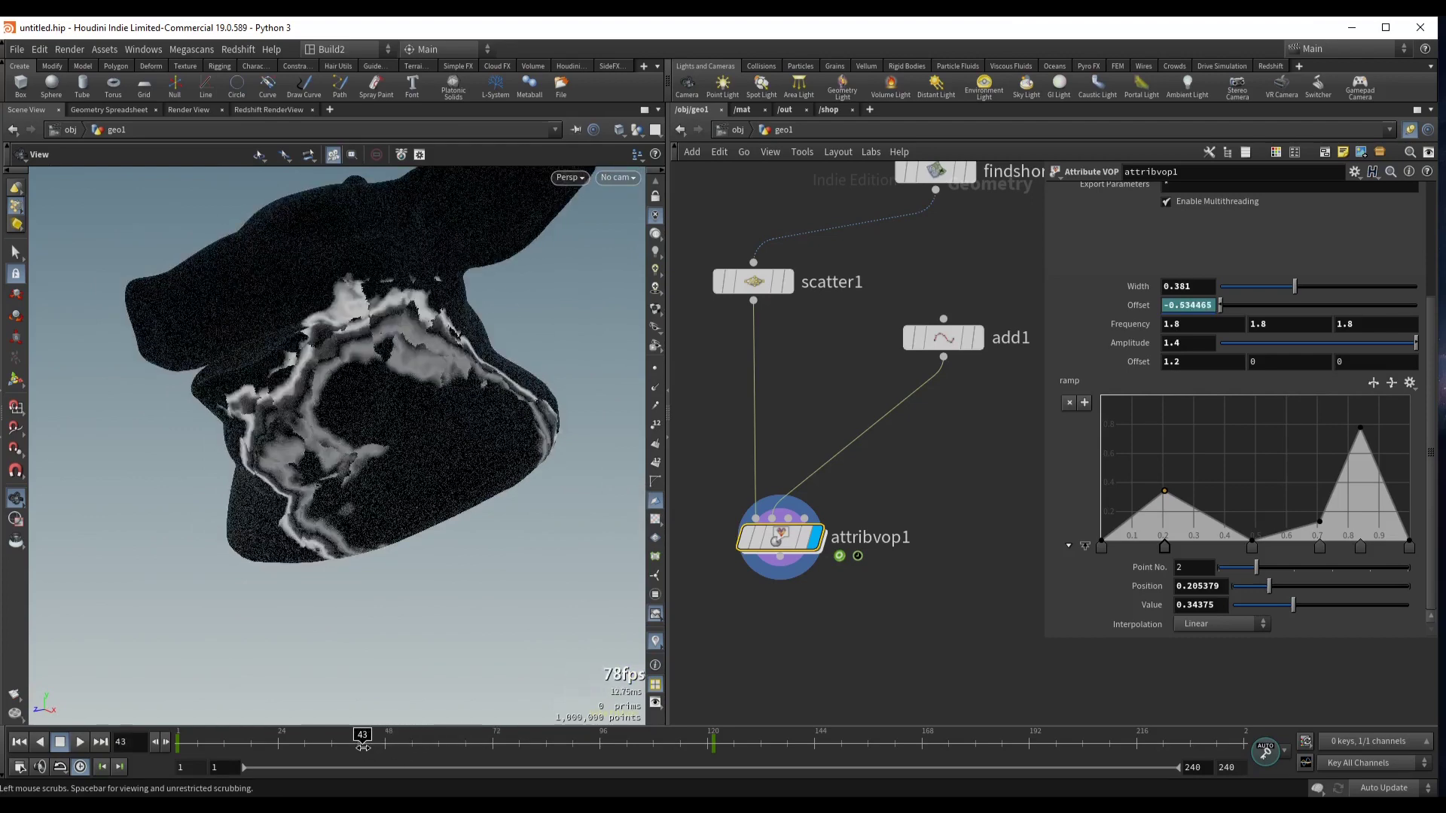
left_click_drag(332, 375, 347, 386)
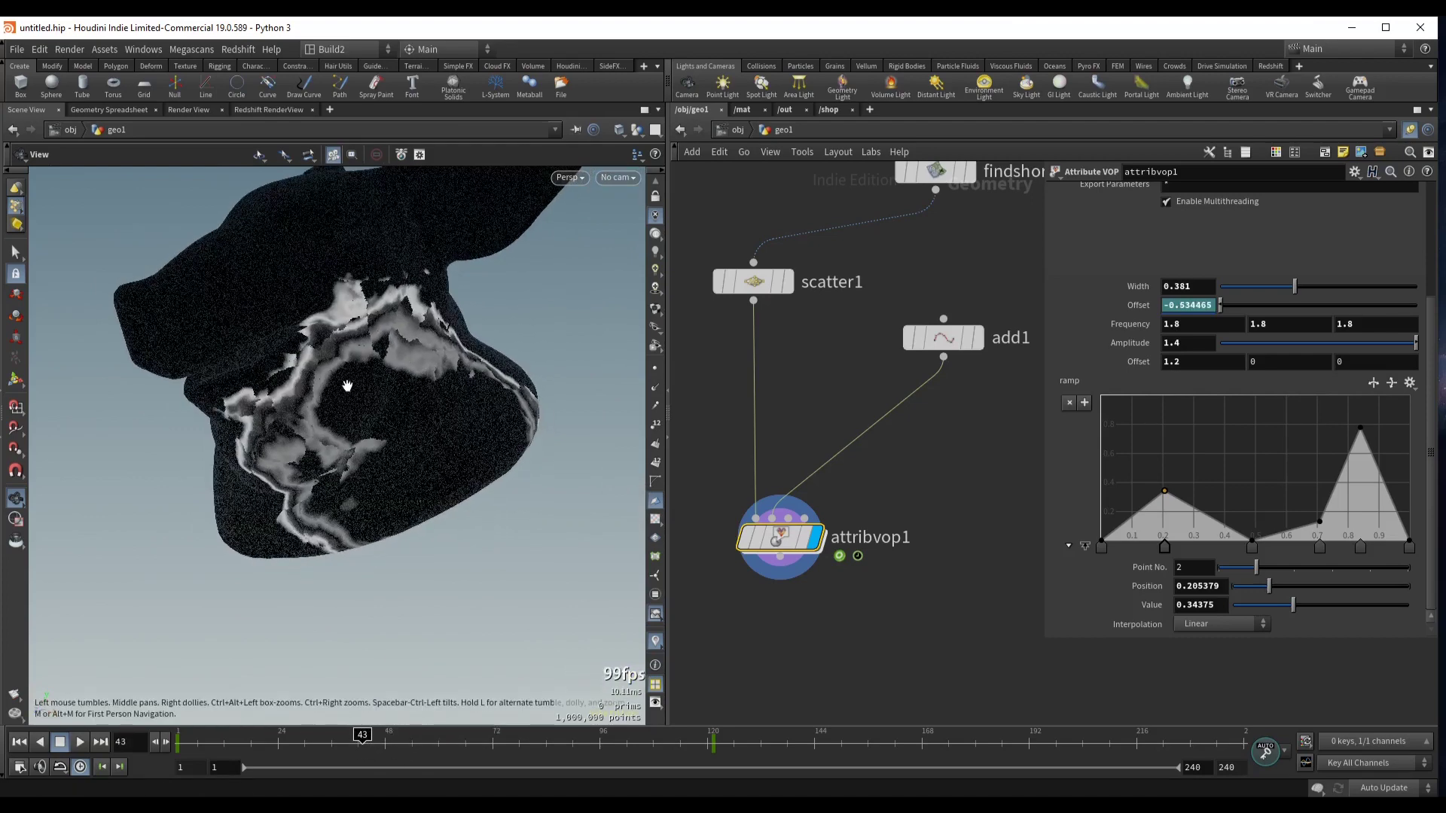
left_click_drag(367, 316, 367, 389)
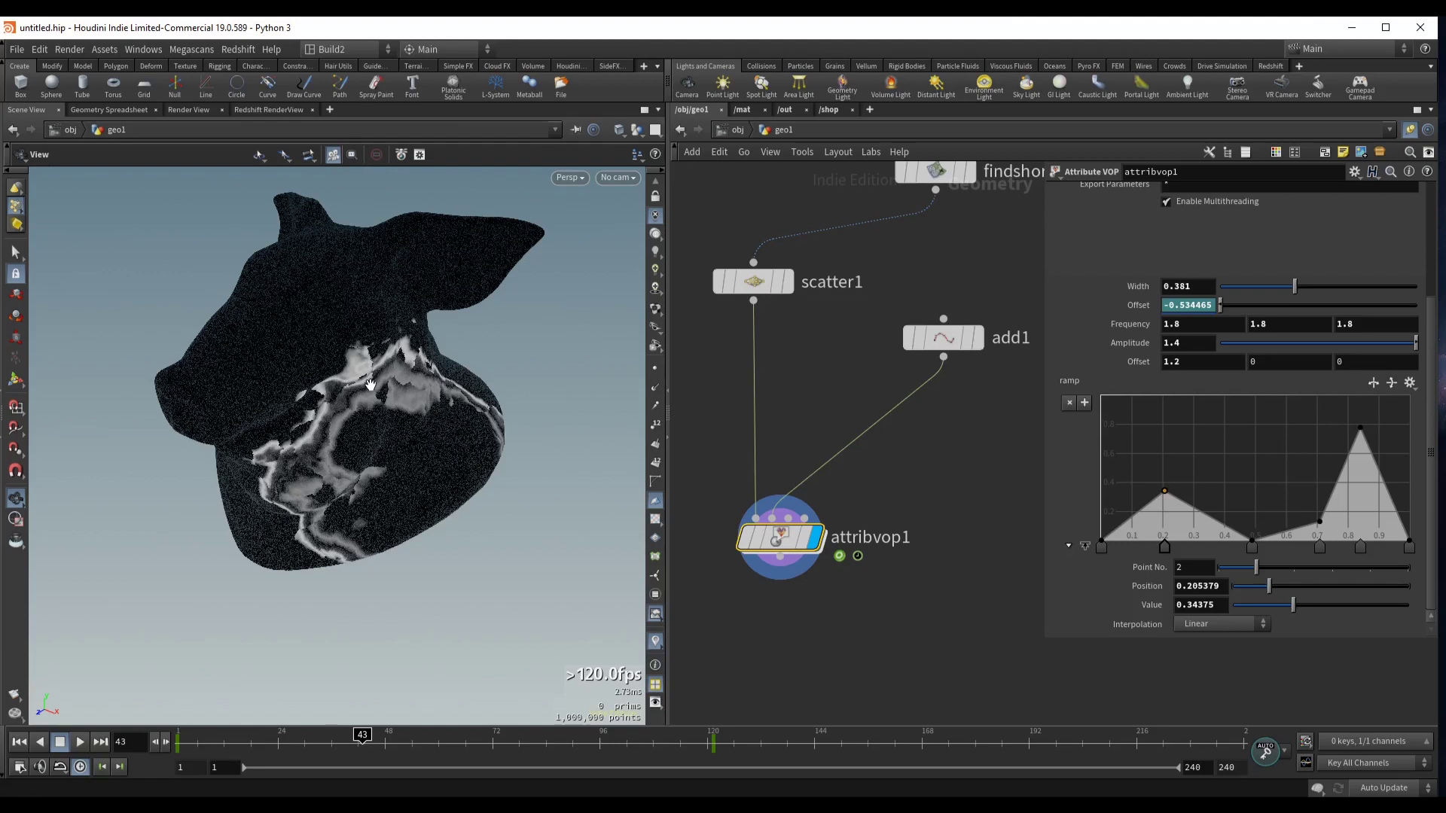
scroll(956, 360, "down", 3)
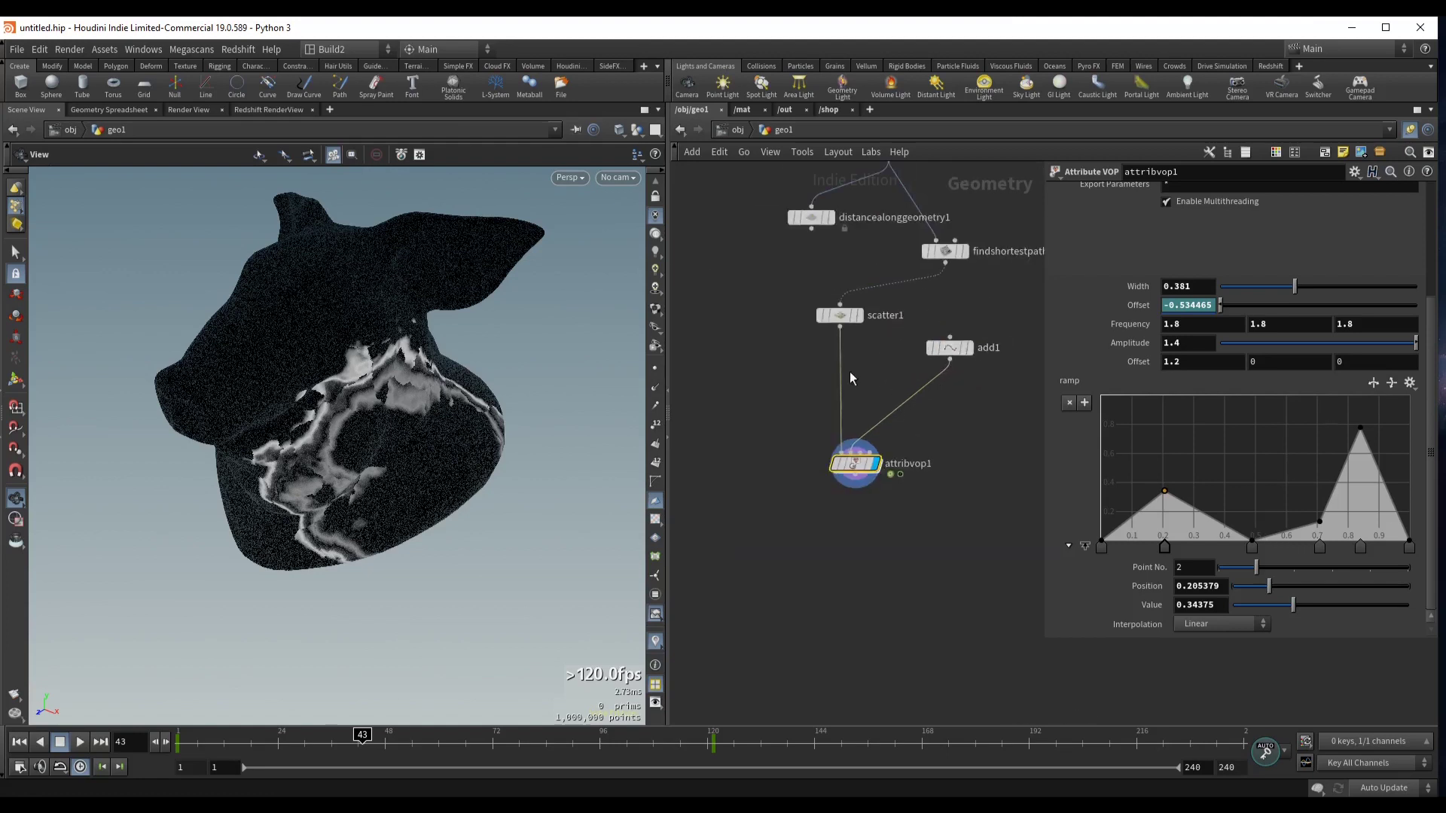
- Delete every node below the pig head and display a new scatter1 node there
key("h")
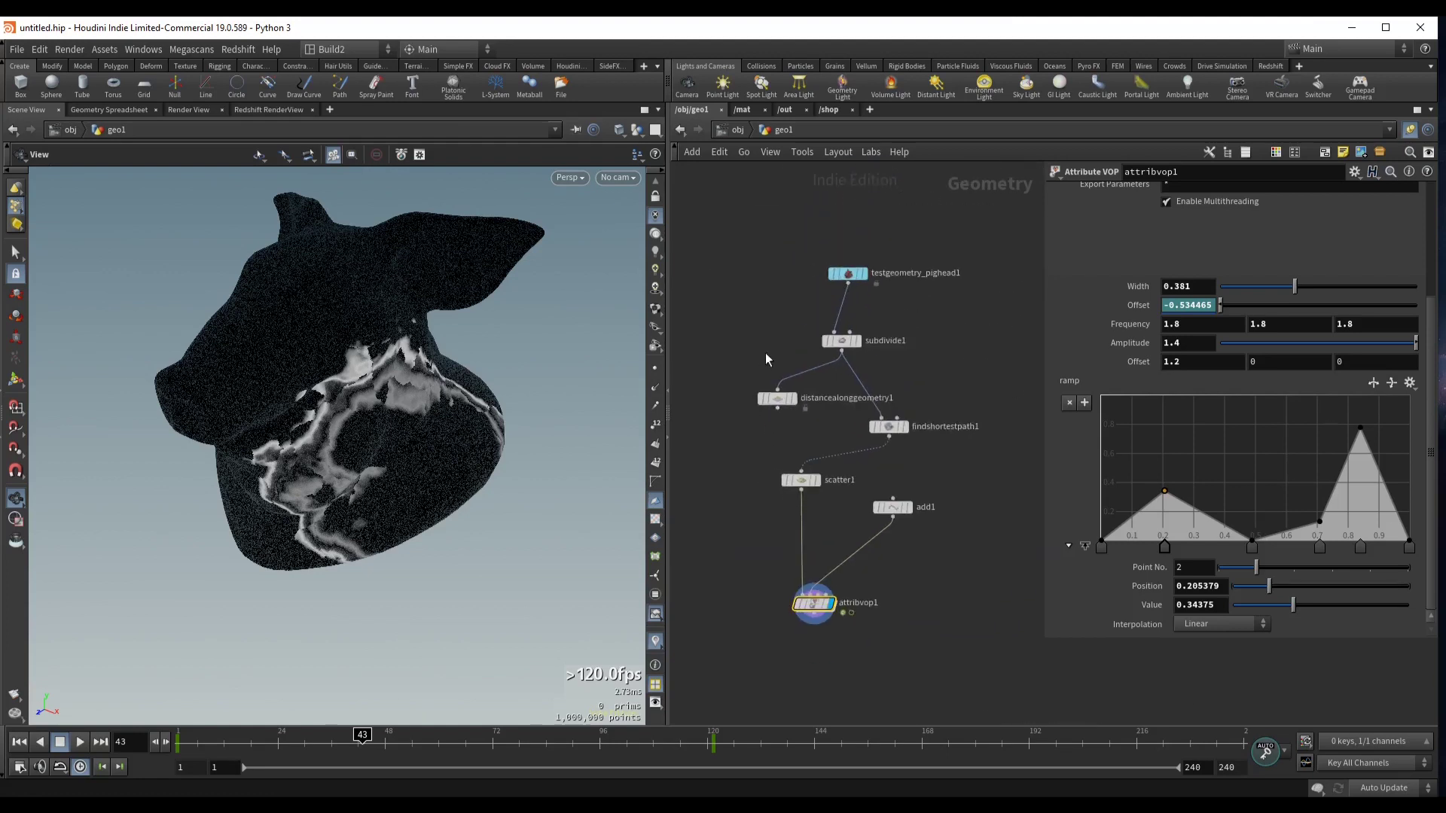
left_click_drag(729, 314, 963, 625)
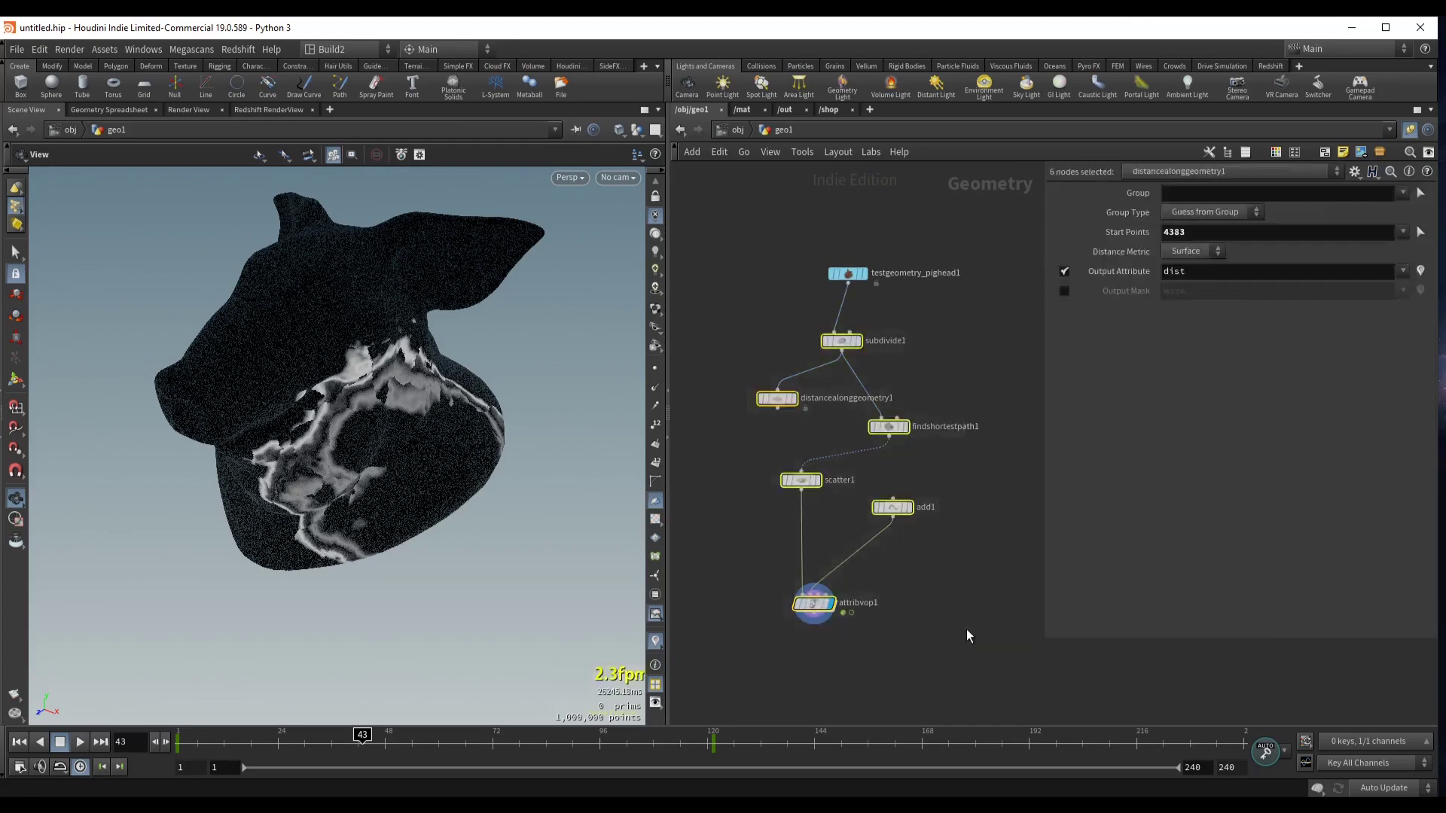
key("Delete")
key("Tab")
type("scatter")
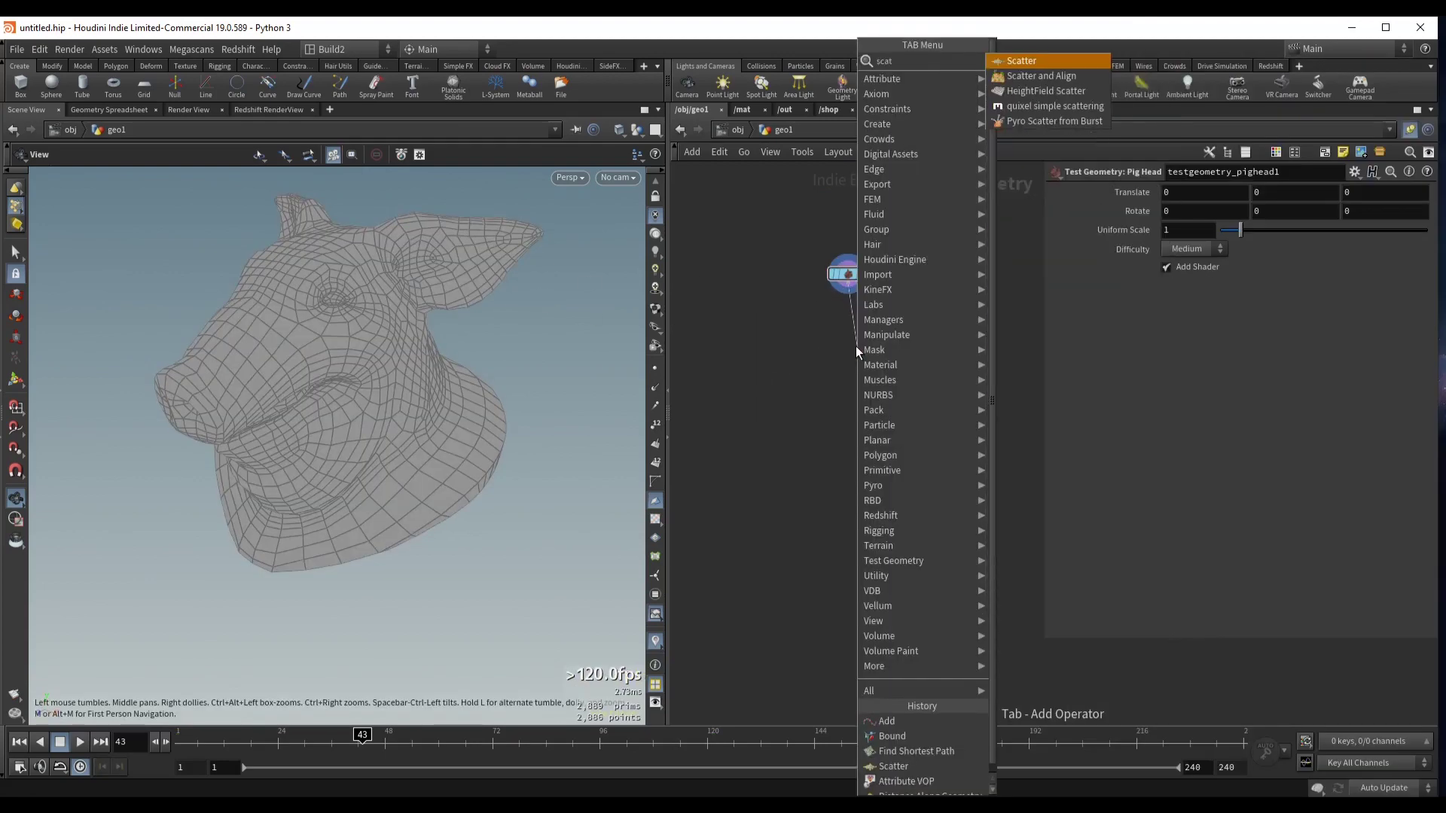
key("Return")
left_click(856, 346)
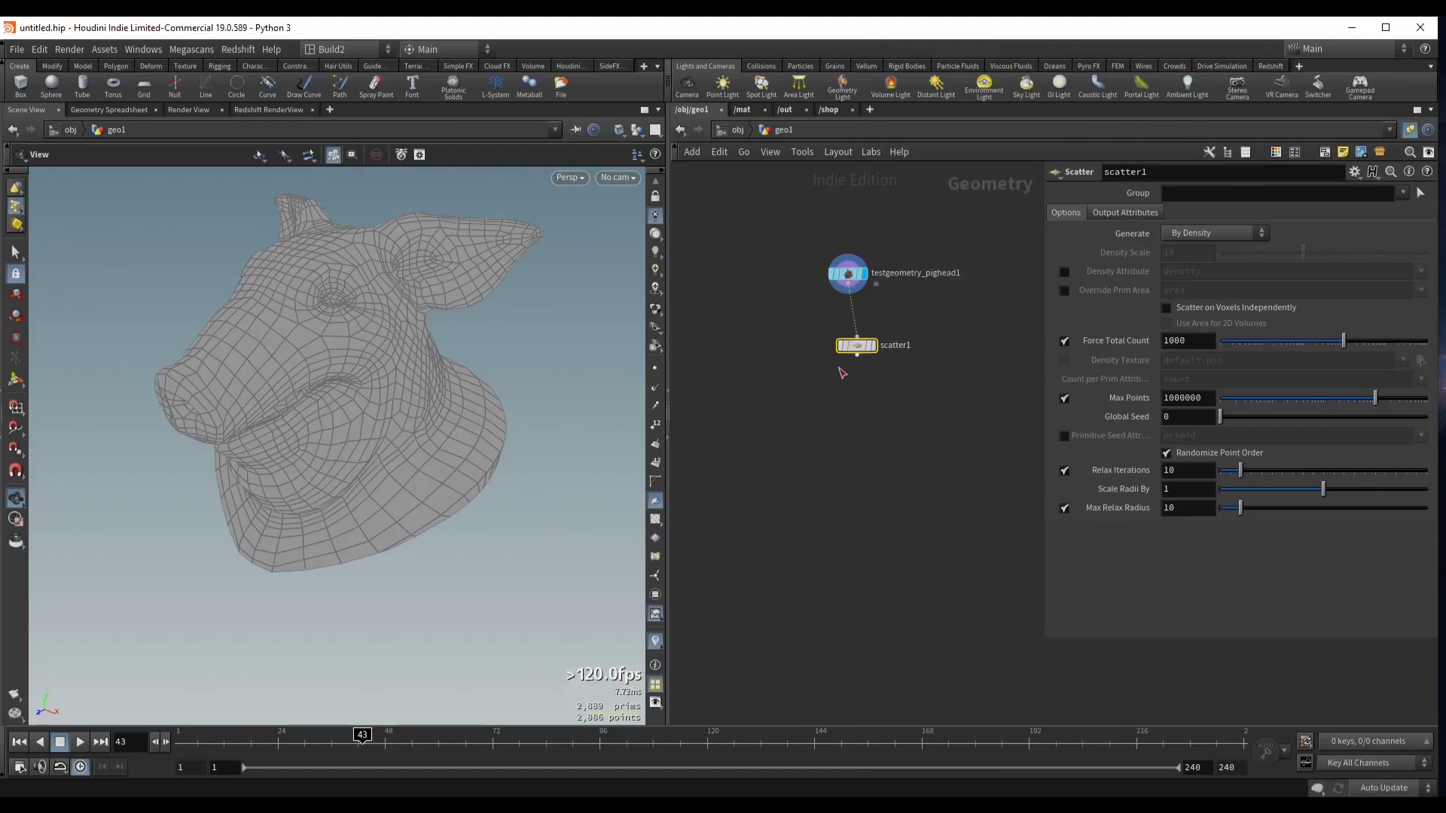
key("r")
- Turn off Relax Iterations and Max Points, forcing a total count of 500000
middle_click_drag(909, 406, 938, 442)
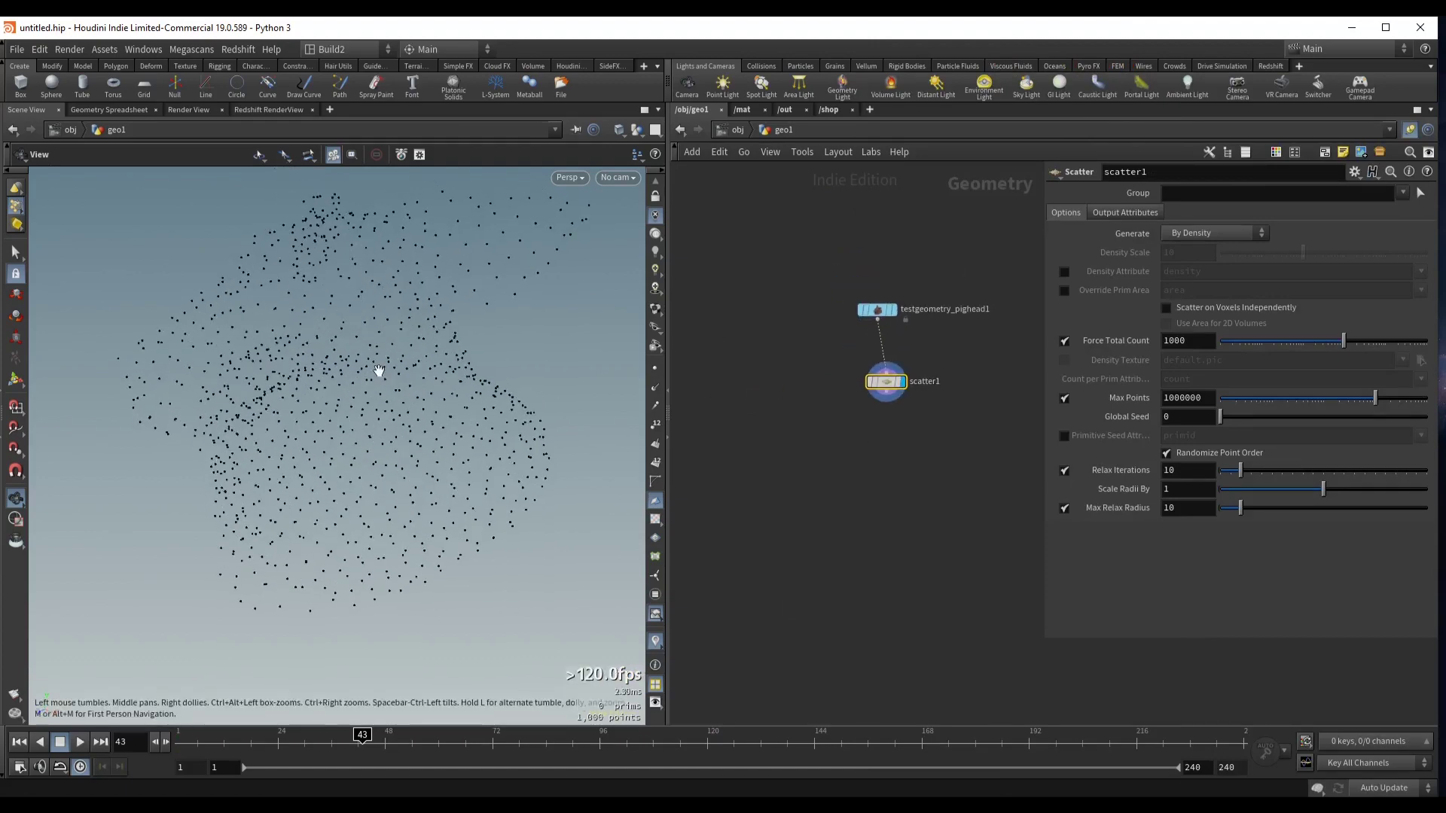
middle_click_drag(378, 372, 391, 387)
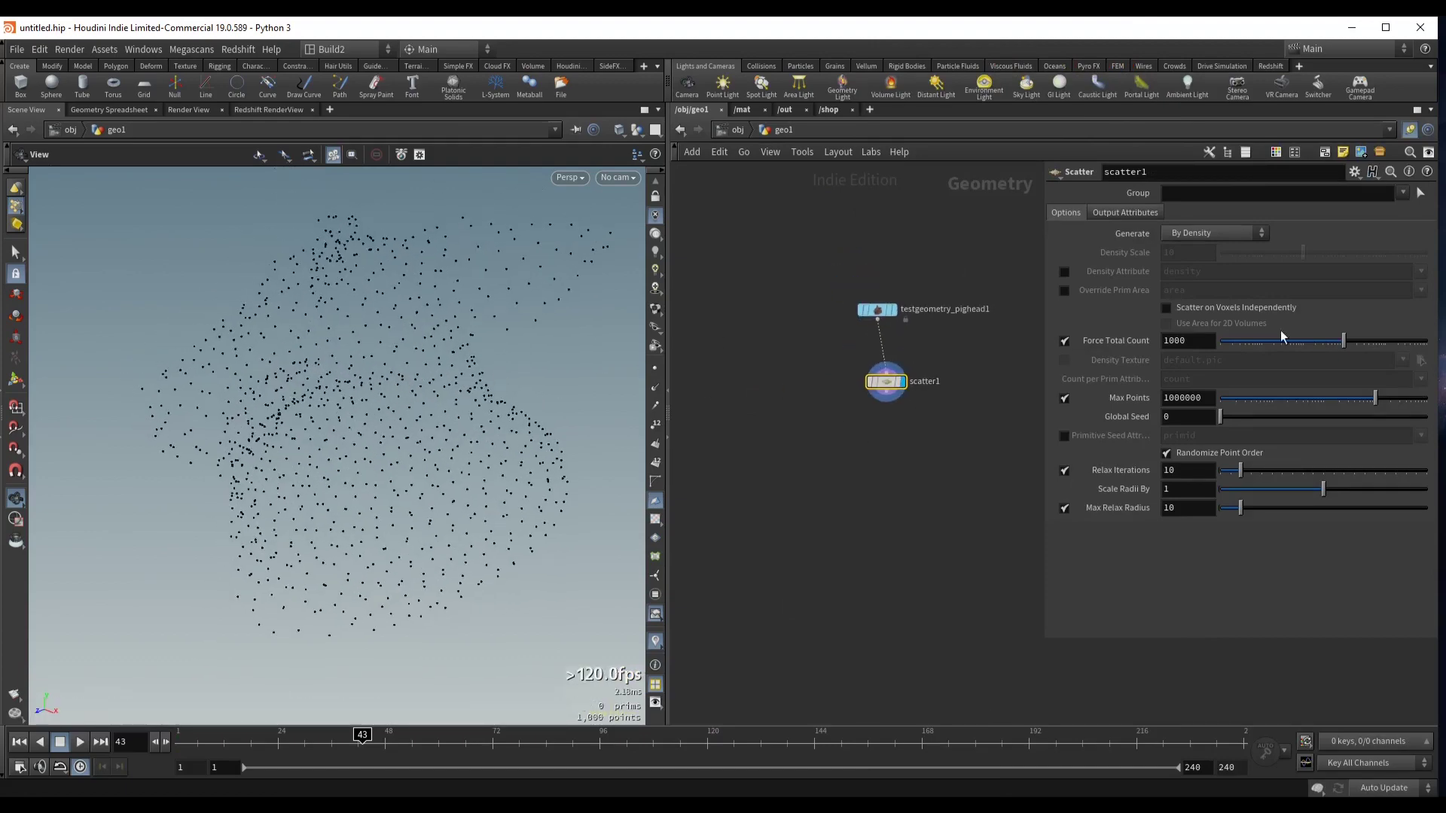
left_click(1064, 470)
left_click_drag(1357, 341, 1426, 341)
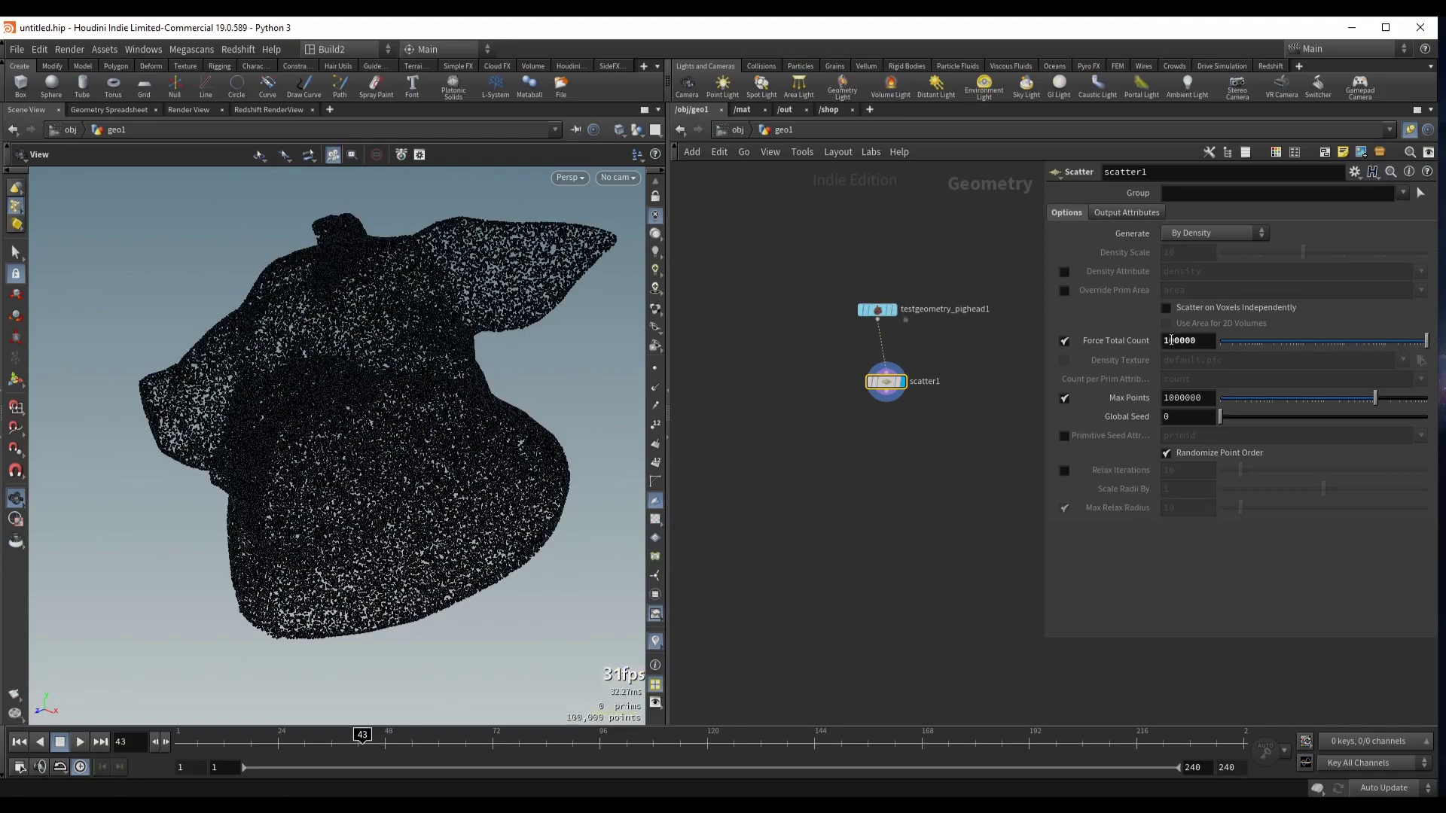
double_click(1167, 340)
type("500000")
key("Return")
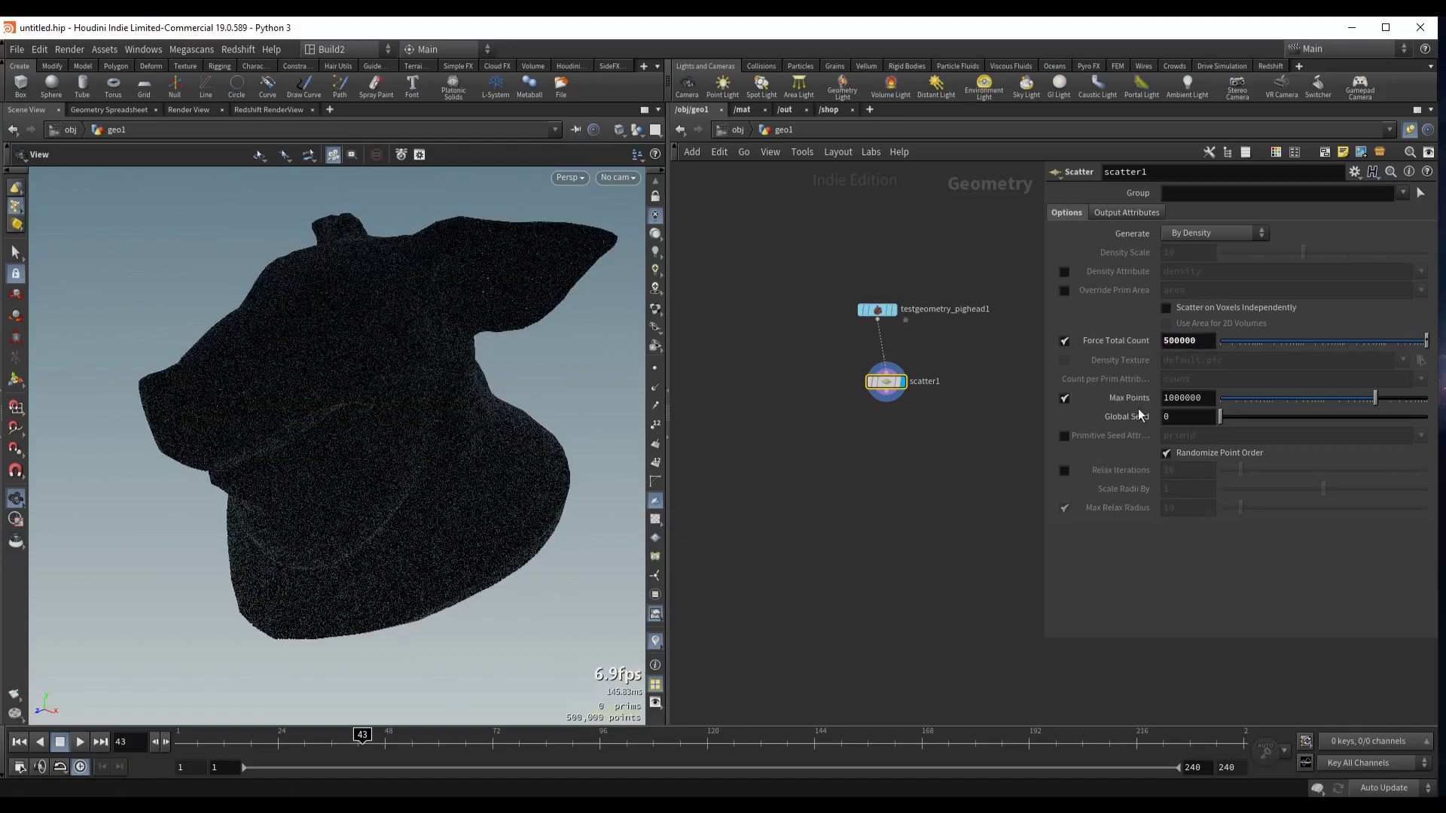
left_click(1064, 397)
- Return to frame 1, tumble around the speckled pig head, and move scatter1 lower
left_click_drag(452, 422, 361, 364)
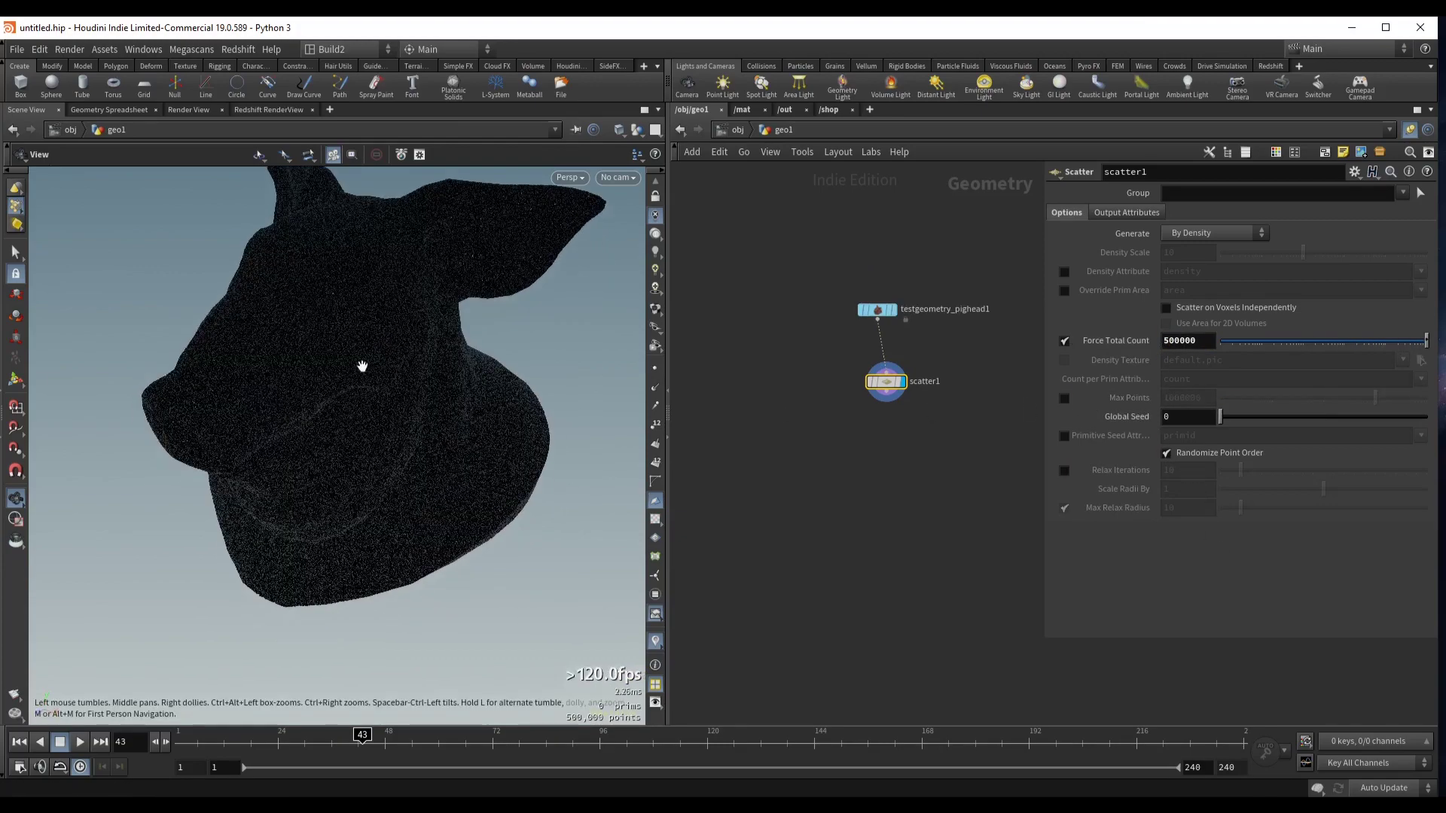
left_click_drag(352, 741, 184, 742)
left_click_drag(439, 413, 363, 389)
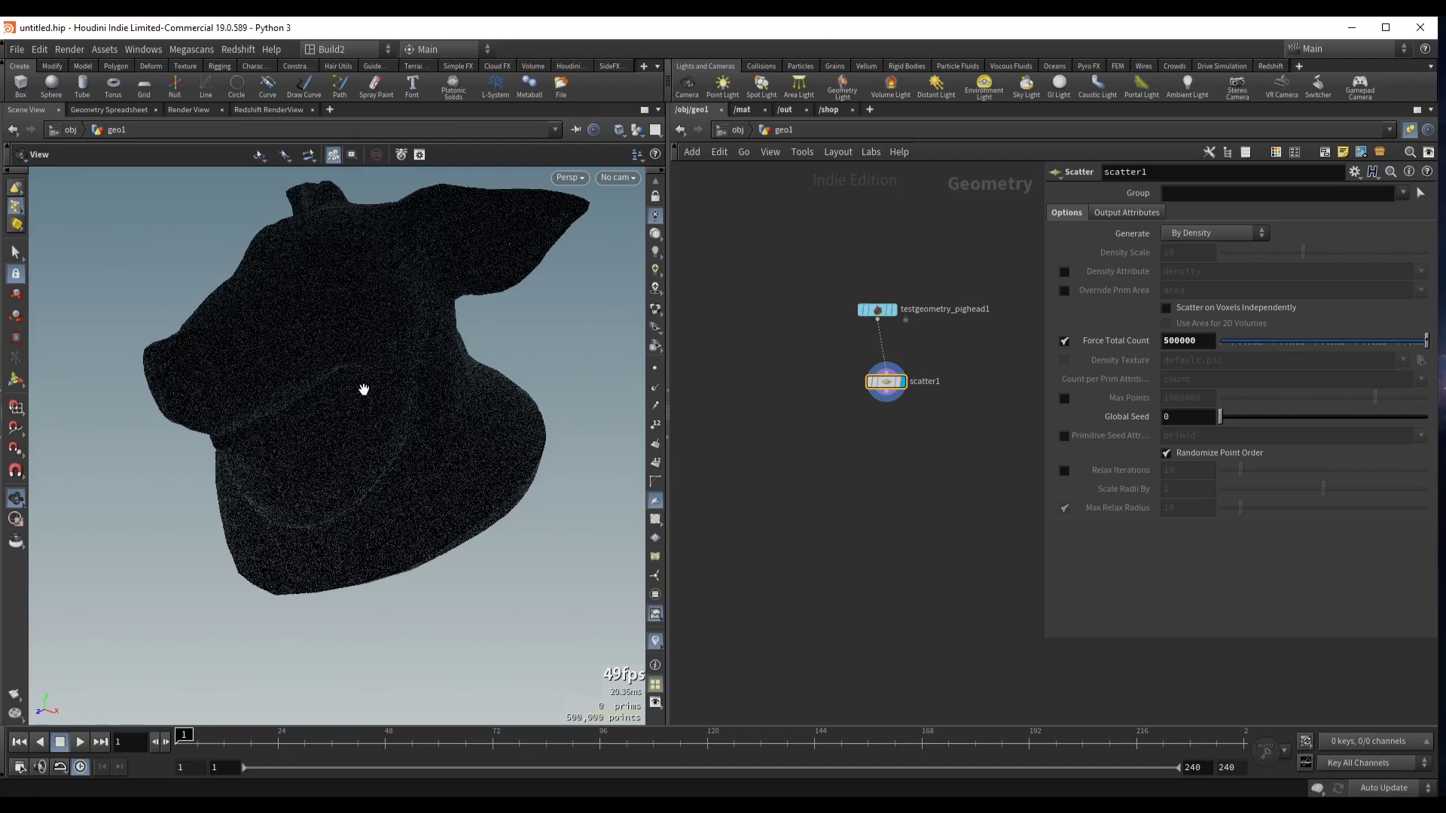
left_click_drag(437, 325, 399, 354)
left_click_drag(881, 382, 862, 429)
left_click_drag(403, 389, 387, 426)
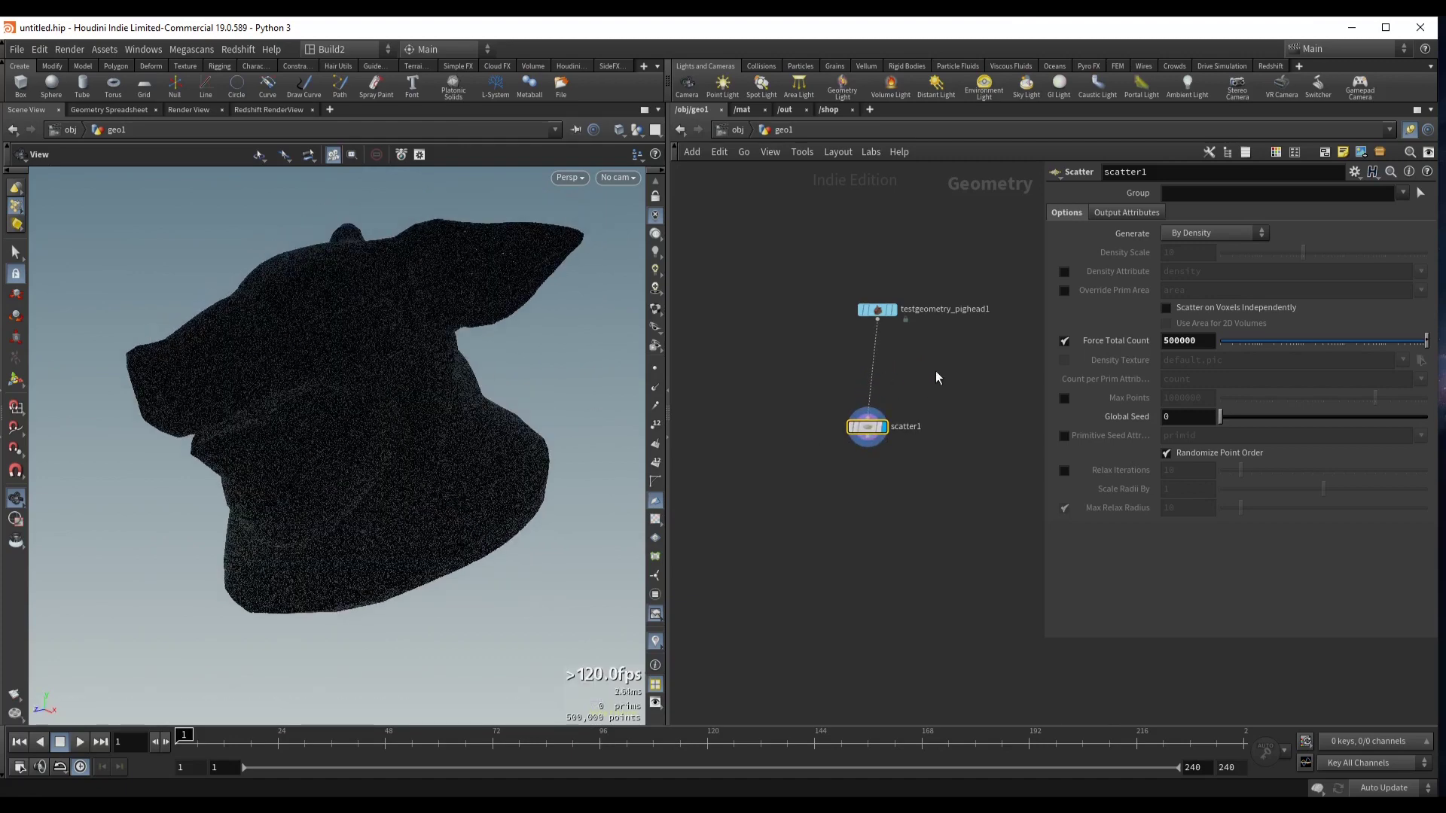
- Display the original pig head mesh from testgeometry_pighead1
scroll(846, 323, "up", 2)
left_click(881, 307)
middle_click_drag(962, 361, 849, 381)
scroll(849, 381, "up", 1)
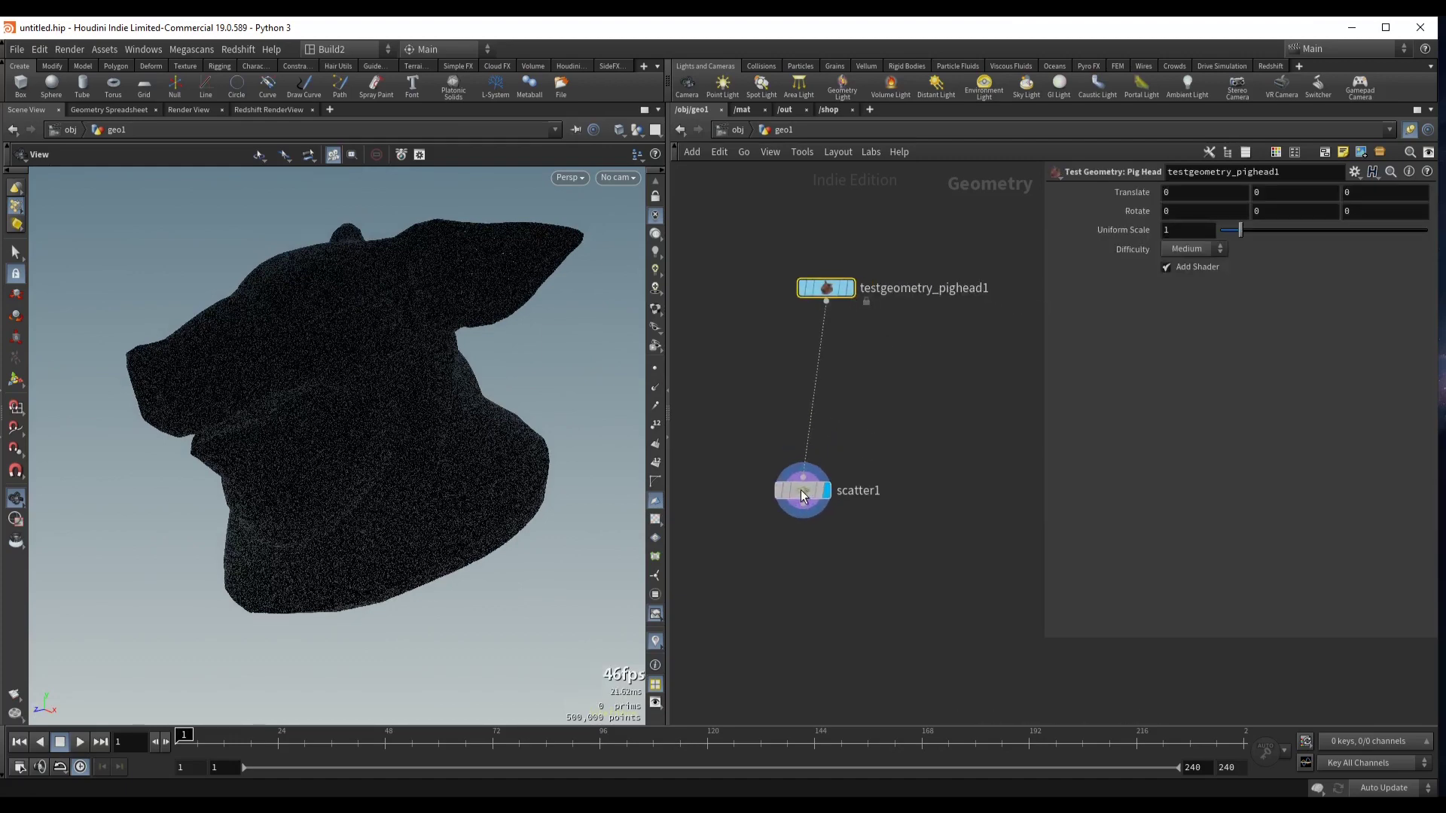
left_click(849, 288)
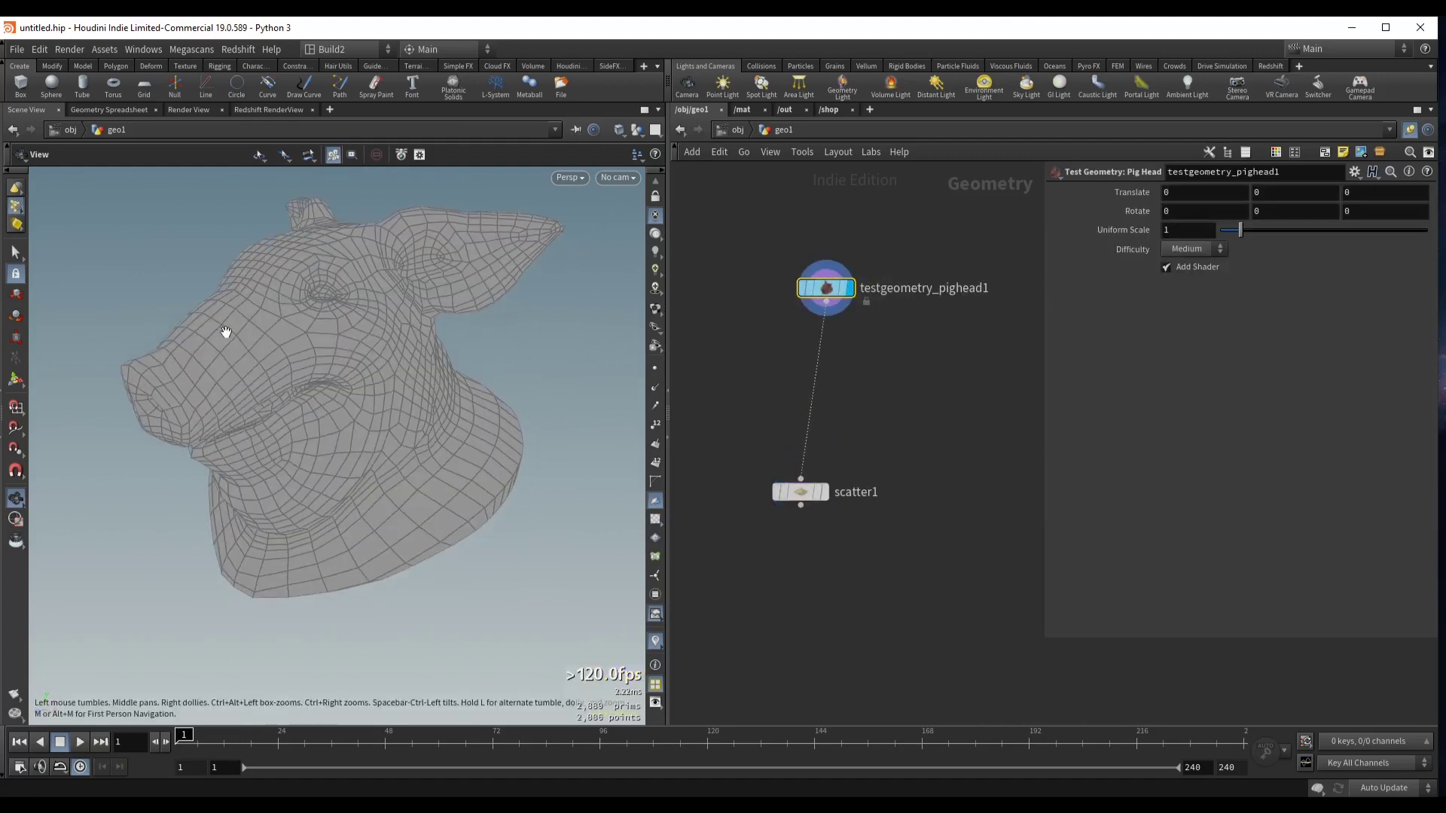
scroll(226, 332, "up", 3)
- Select a 22-edge path in edge mode from the snout over the face down the neck
key("s")
key("3")
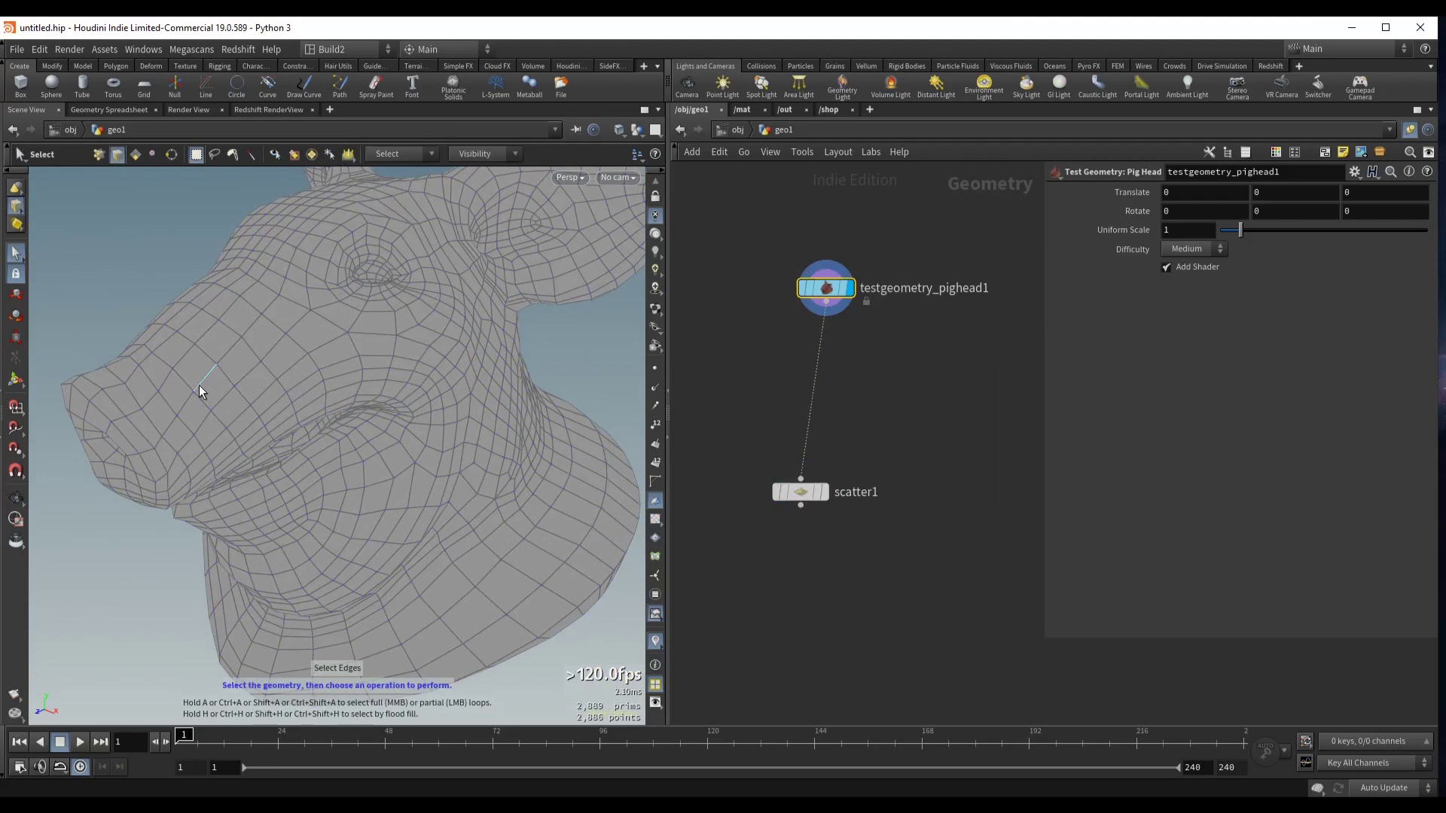
left_click(202, 422)
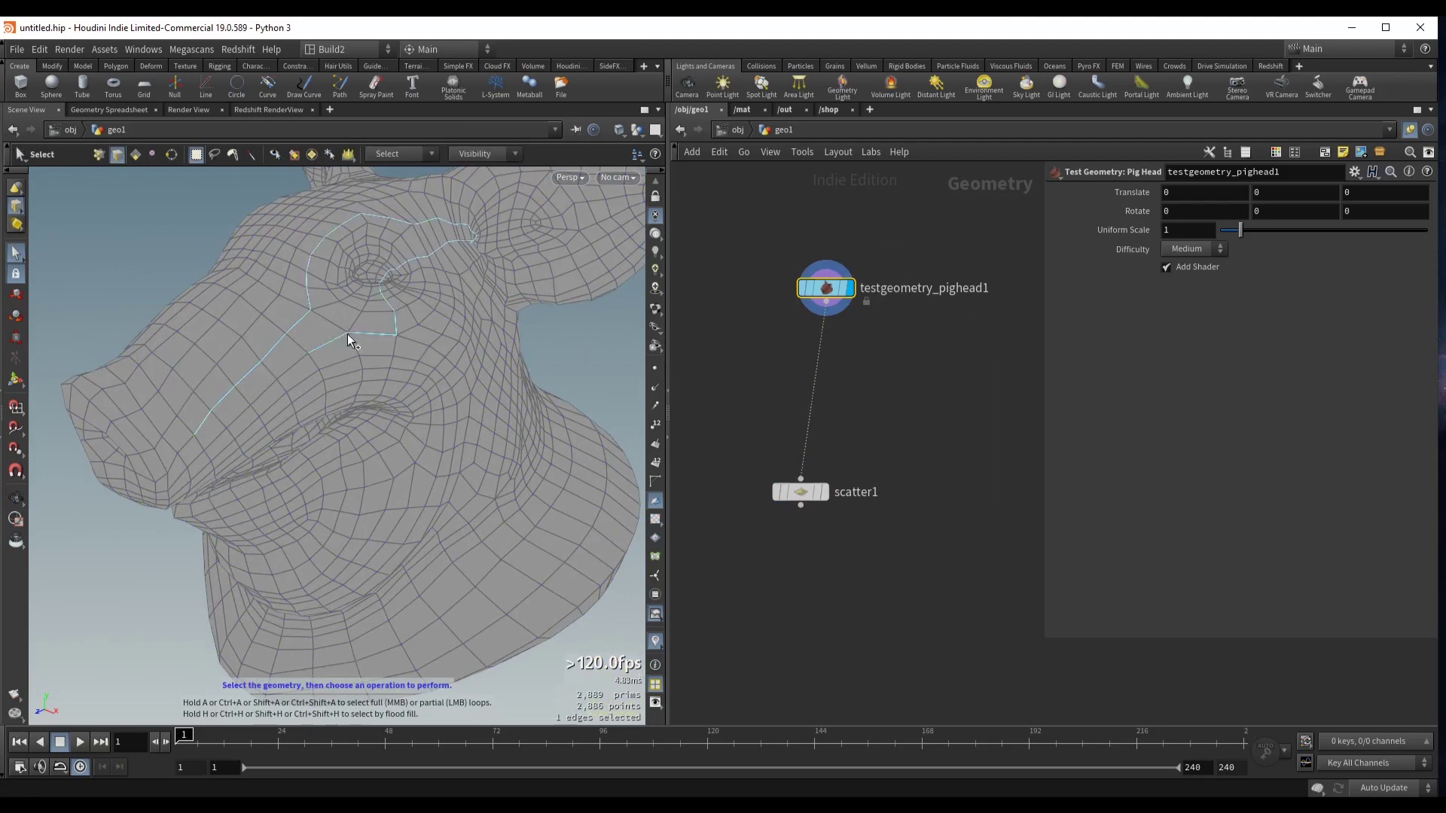
left_click(375, 333)
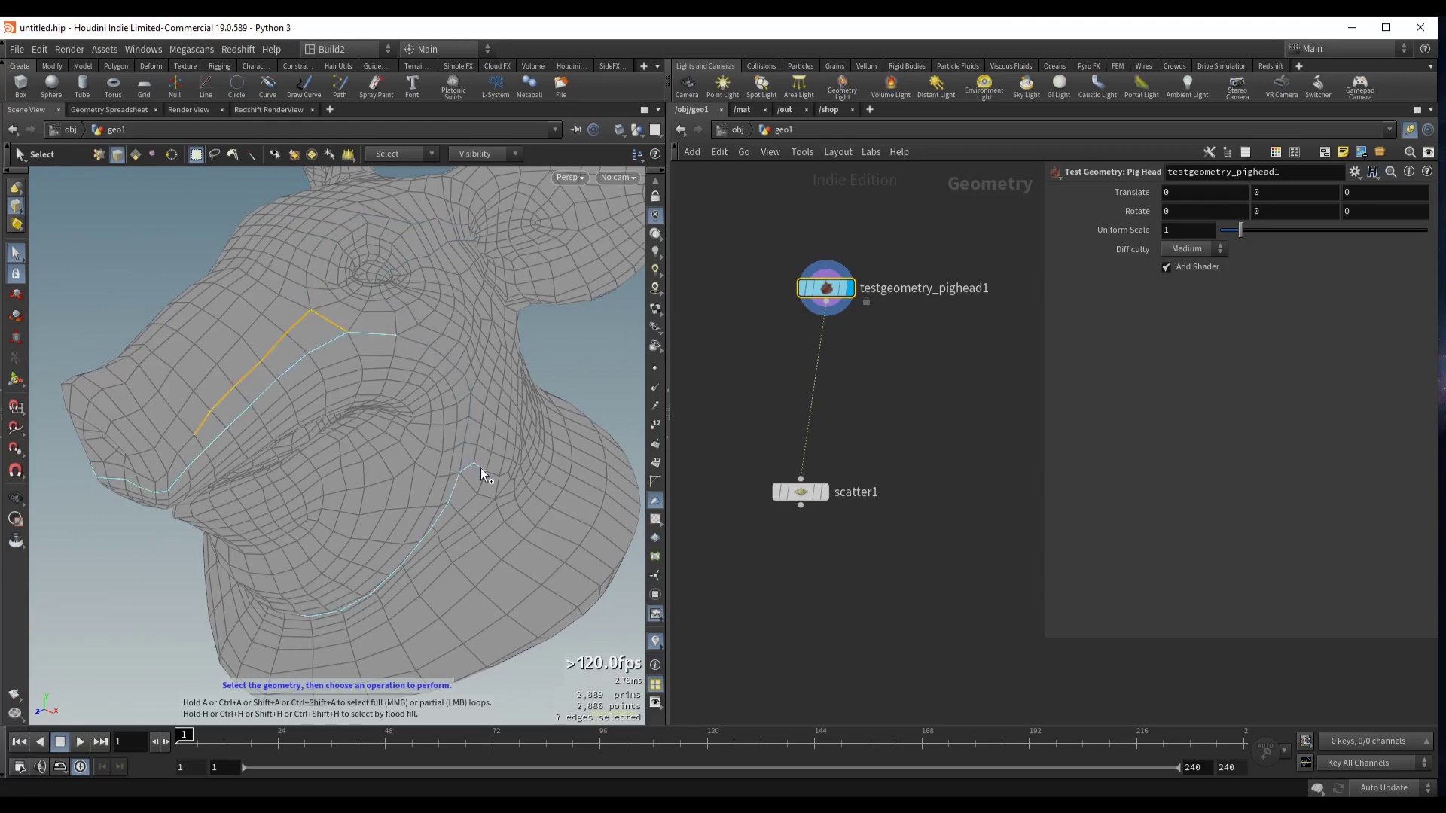
left_click(586, 578)
left_click_drag(355, 371, 300, 325)
key("Tab")
- Save the selected edges in a Group Create node group1 wired to the pig head
type("gr")
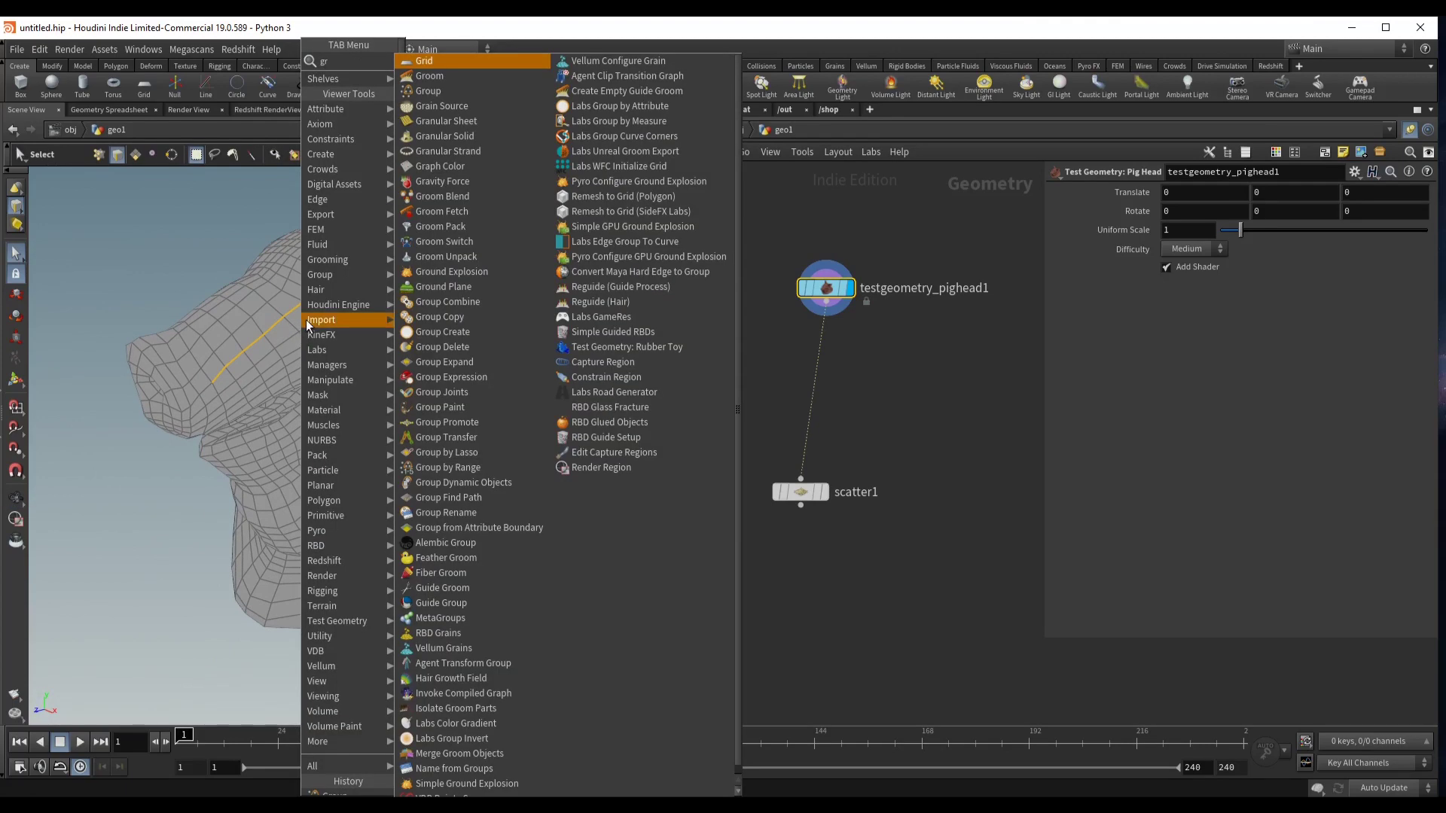
type("oup")
left_click(469, 322)
left_click_drag(836, 303, 933, 331)
left_click_drag(826, 249, 933, 318)
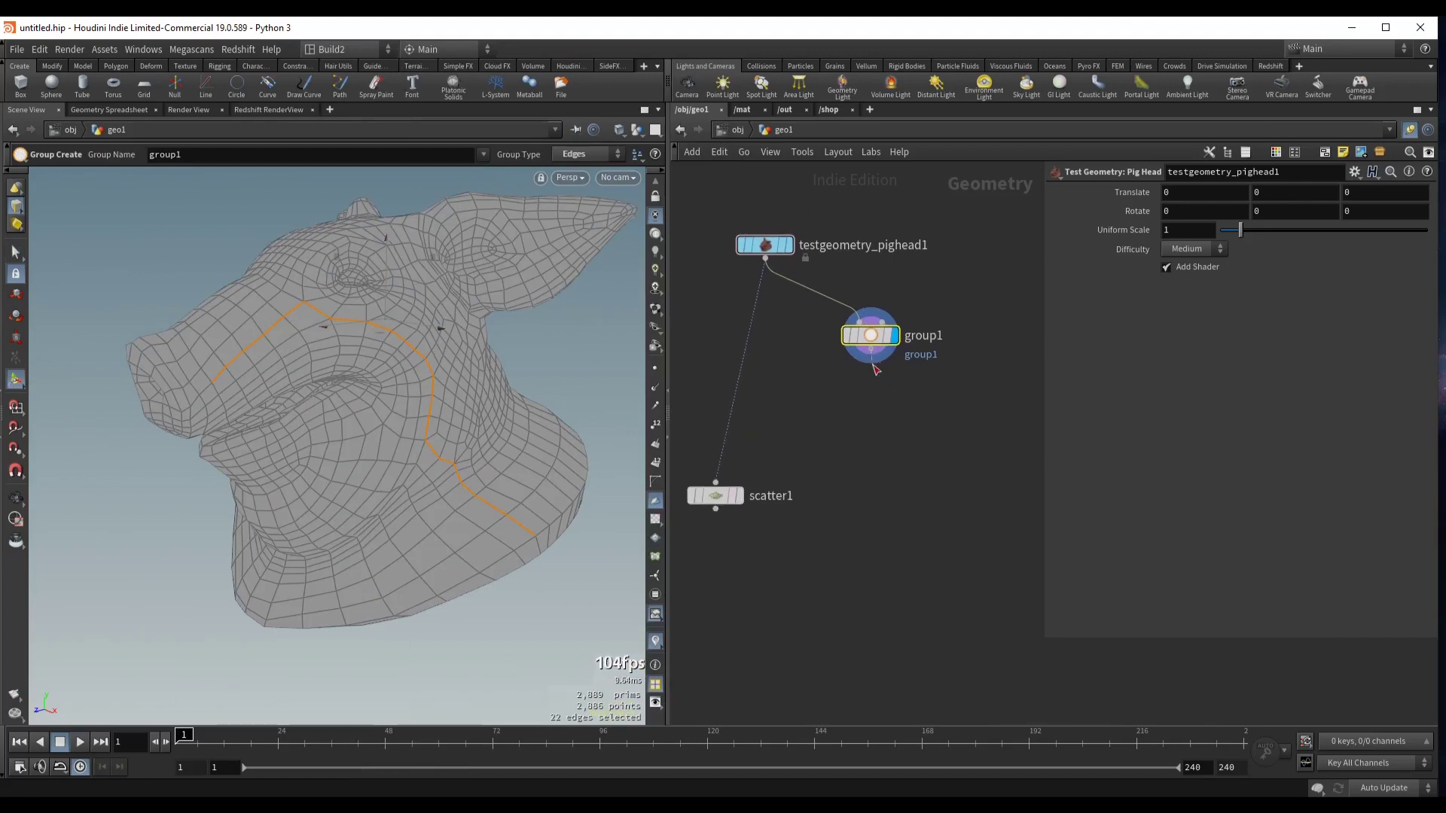
- Add a Labs Edge Group To Curve node after group1 converting group1
left_click(871, 363)
key("Tab")
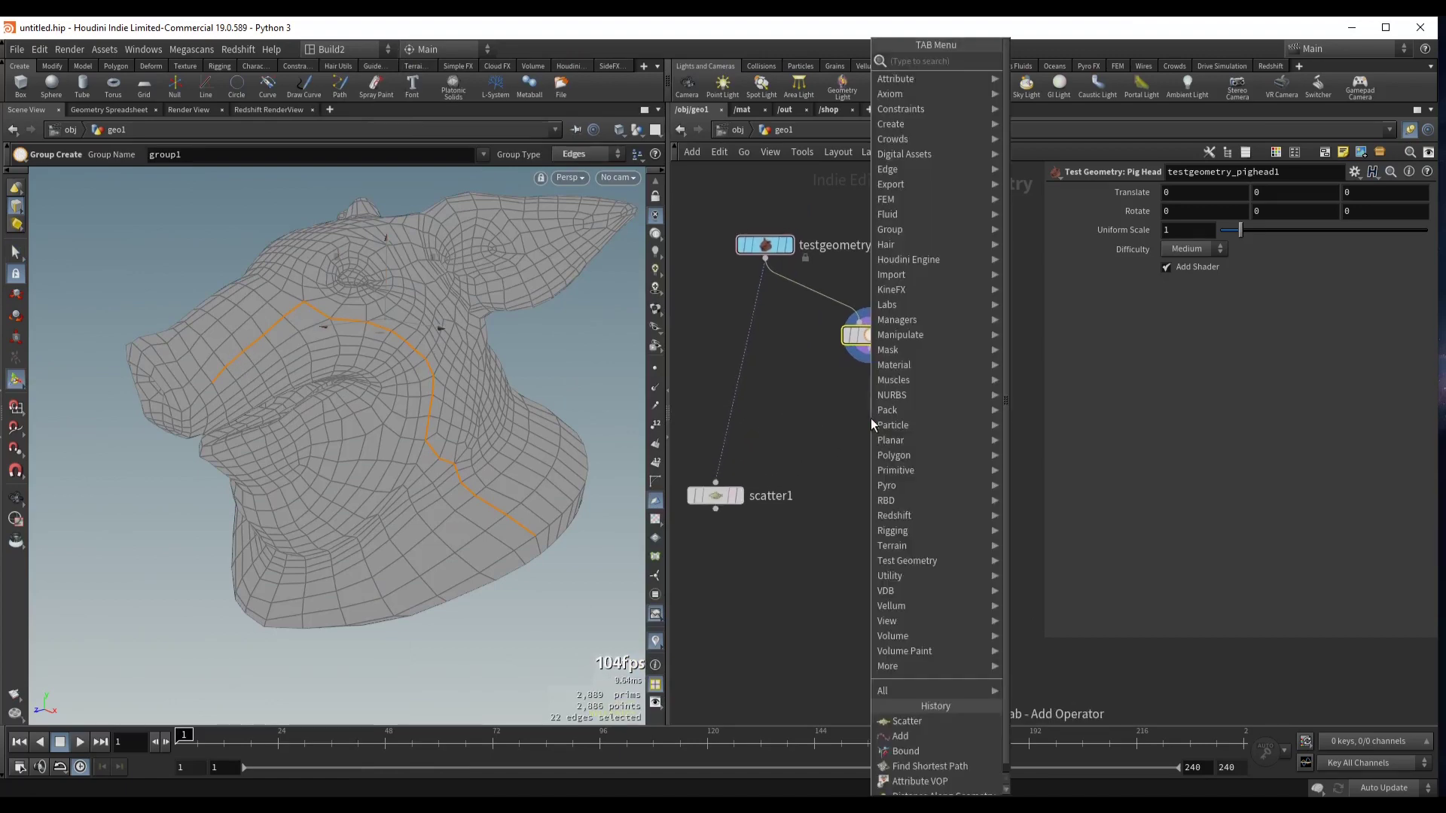
type("group to")
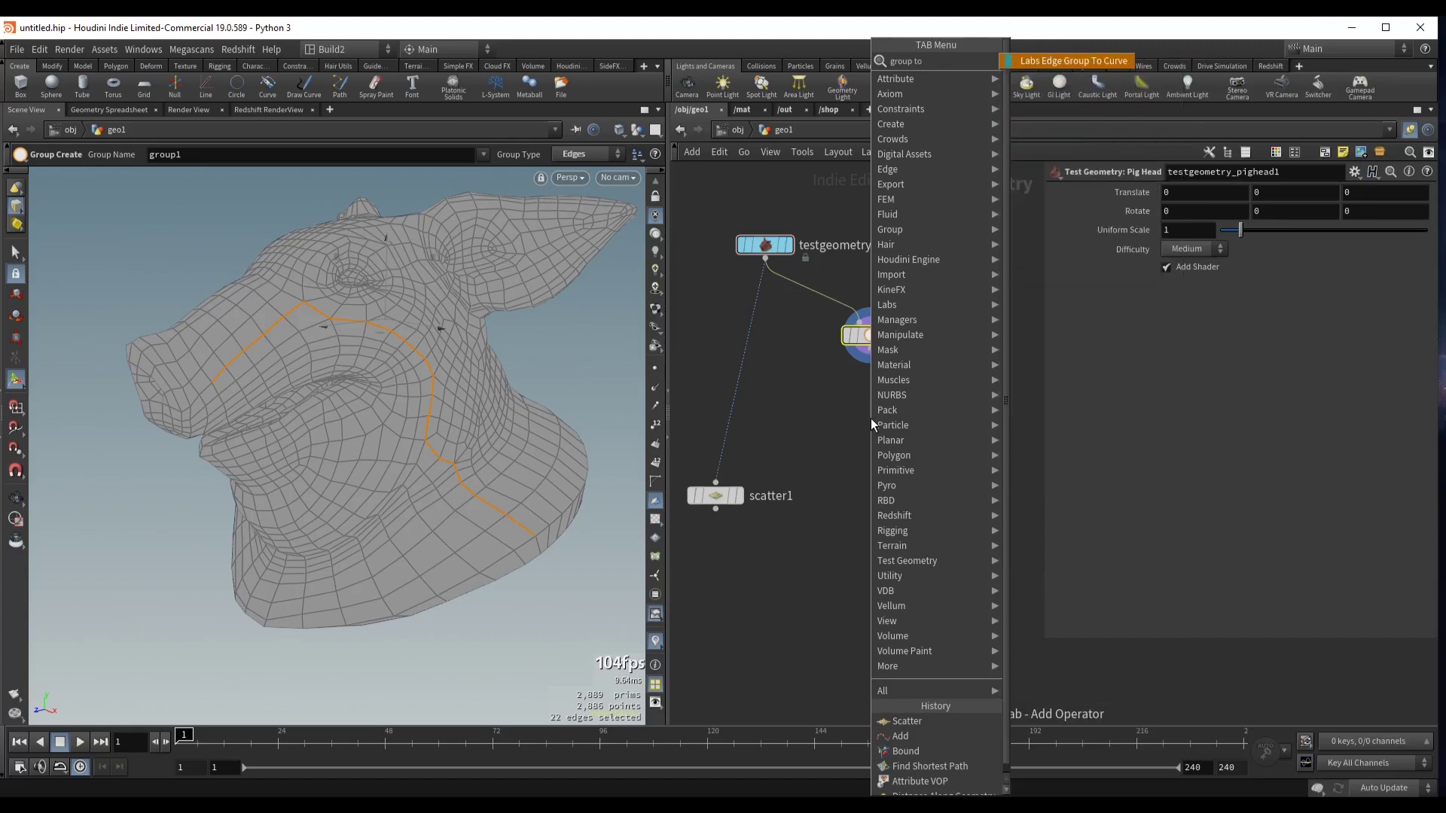
key("Return")
left_click(871, 418)
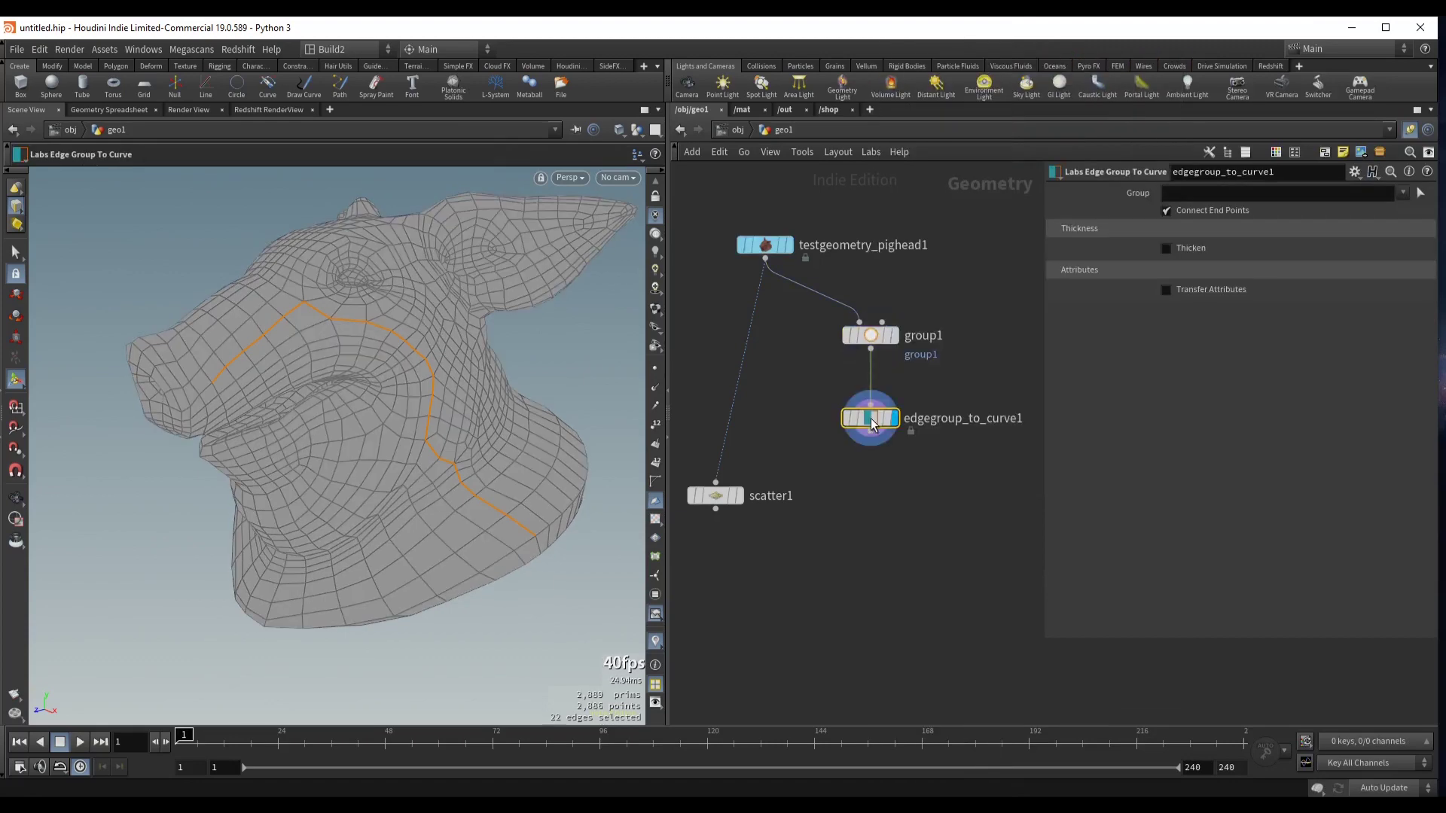
left_click(1403, 193)
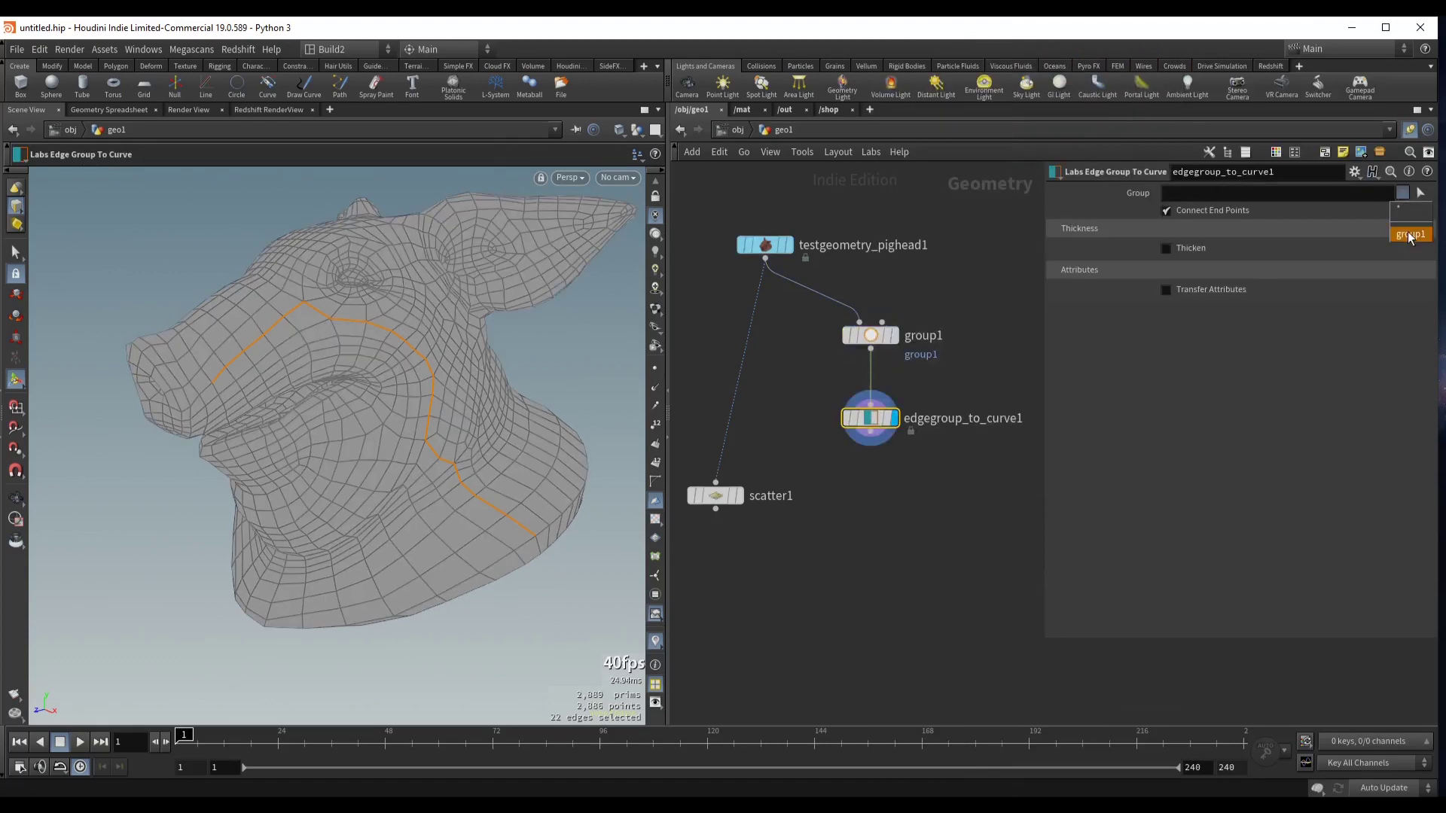
left_click(1407, 232)
key("Escape")
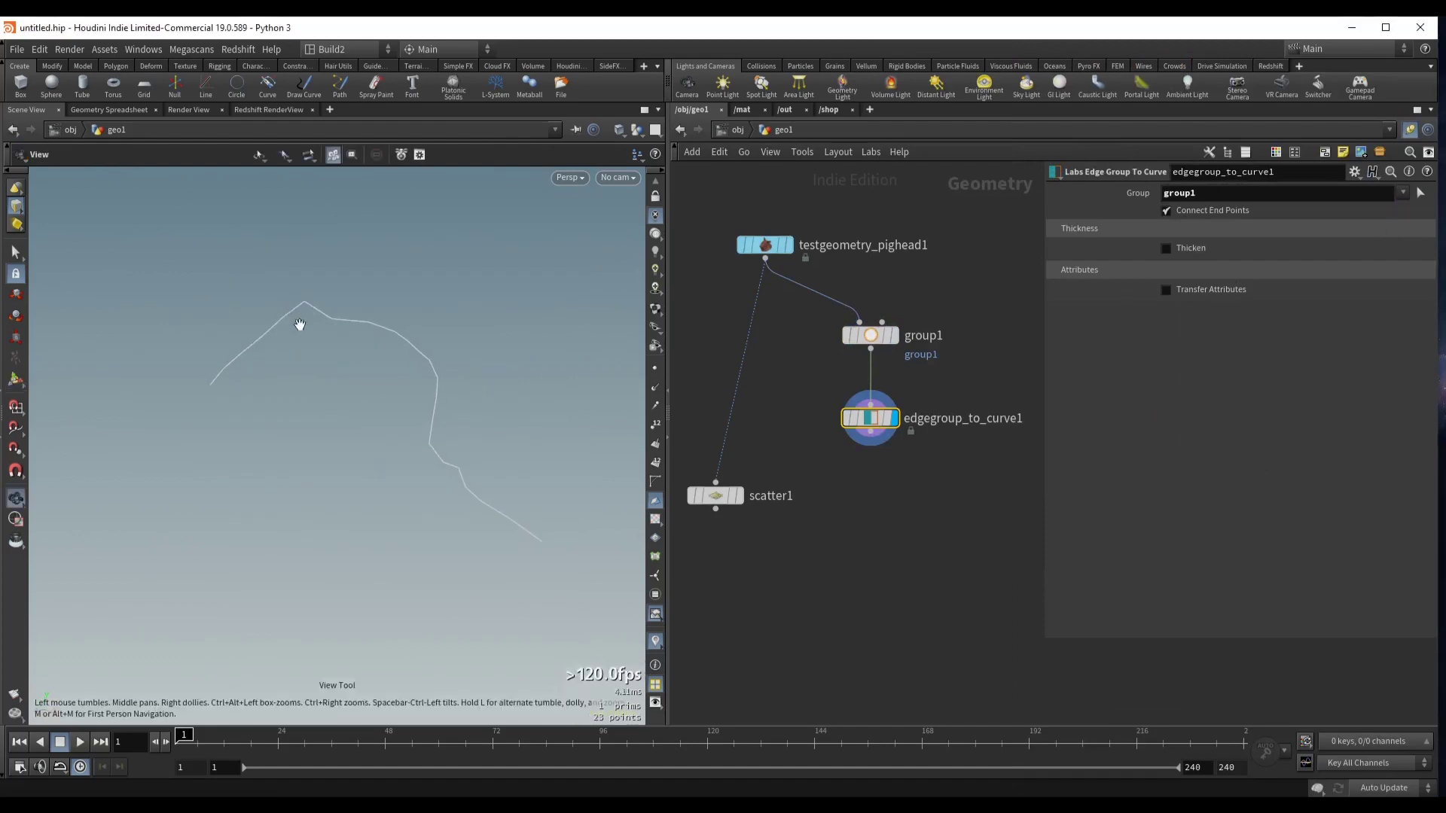
middle_click_drag(877, 445, 862, 416)
- Add a Resample node below the edge curve
key("Tab")
type("resample")
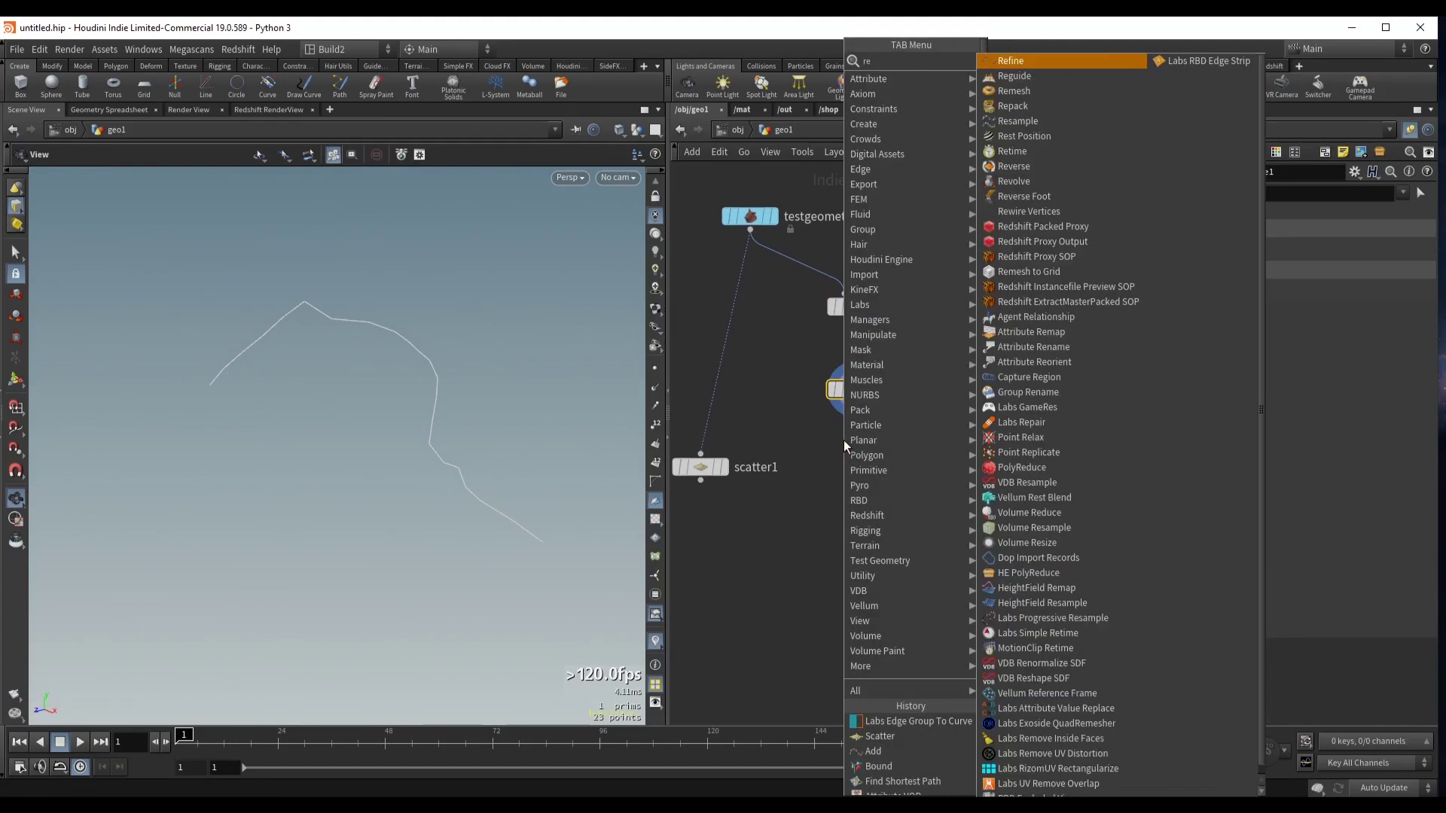
key("Return")
left_click(844, 445)
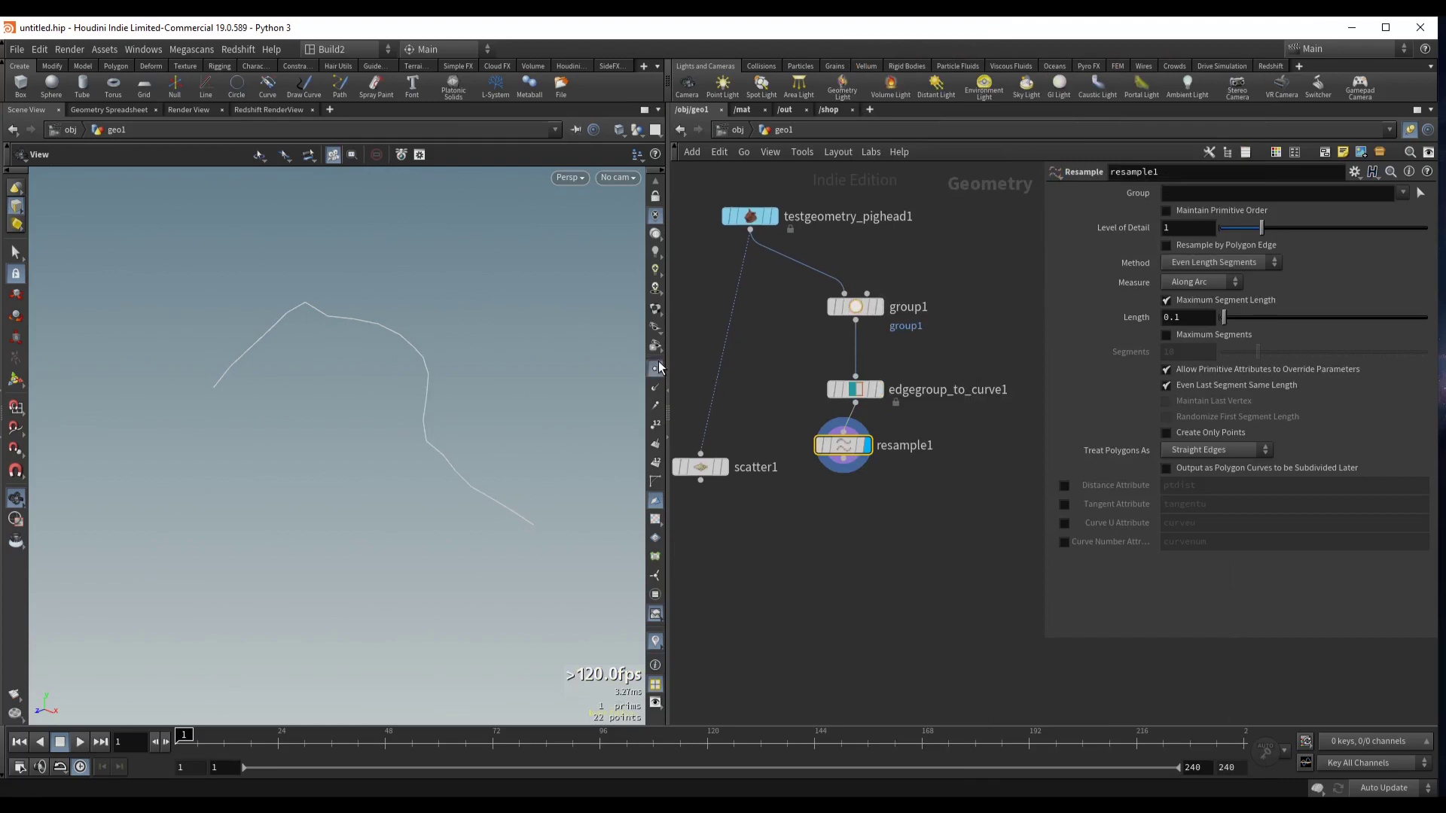
- Set resample1's Length to 0.01 for 211 points and move scatter1 out of the chain
left_click(1191, 318)
key("Return")
middle_click_drag(701, 473, 800, 368)
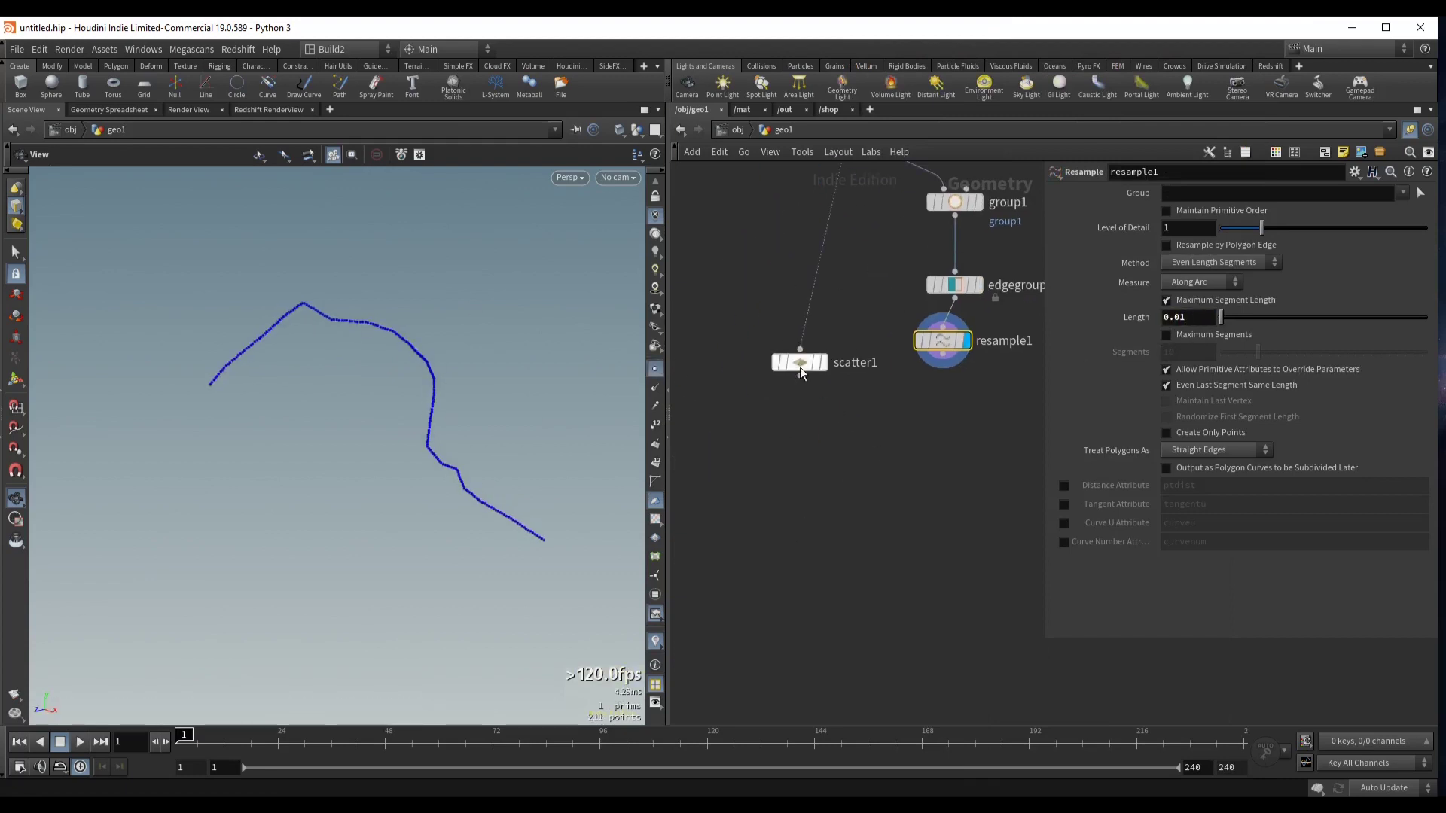
left_click_drag(800, 367, 797, 495)
middle_click_drag(901, 463, 828, 497)
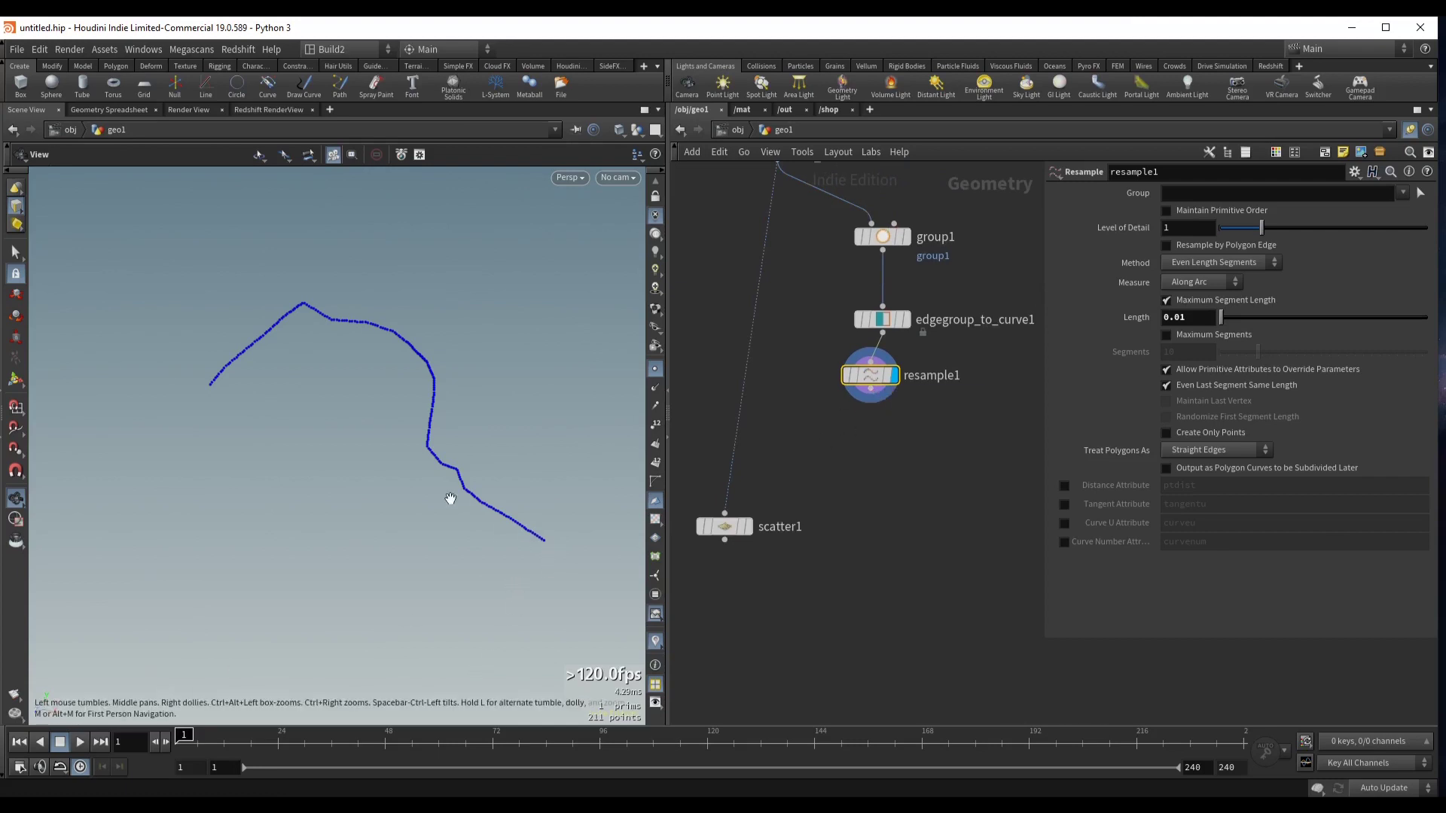
left_click_drag(378, 296, 436, 316)
- Add a Carve node after resample1 and key First U from 1 at frame 1 to 0 at frame 120
key("Tab")
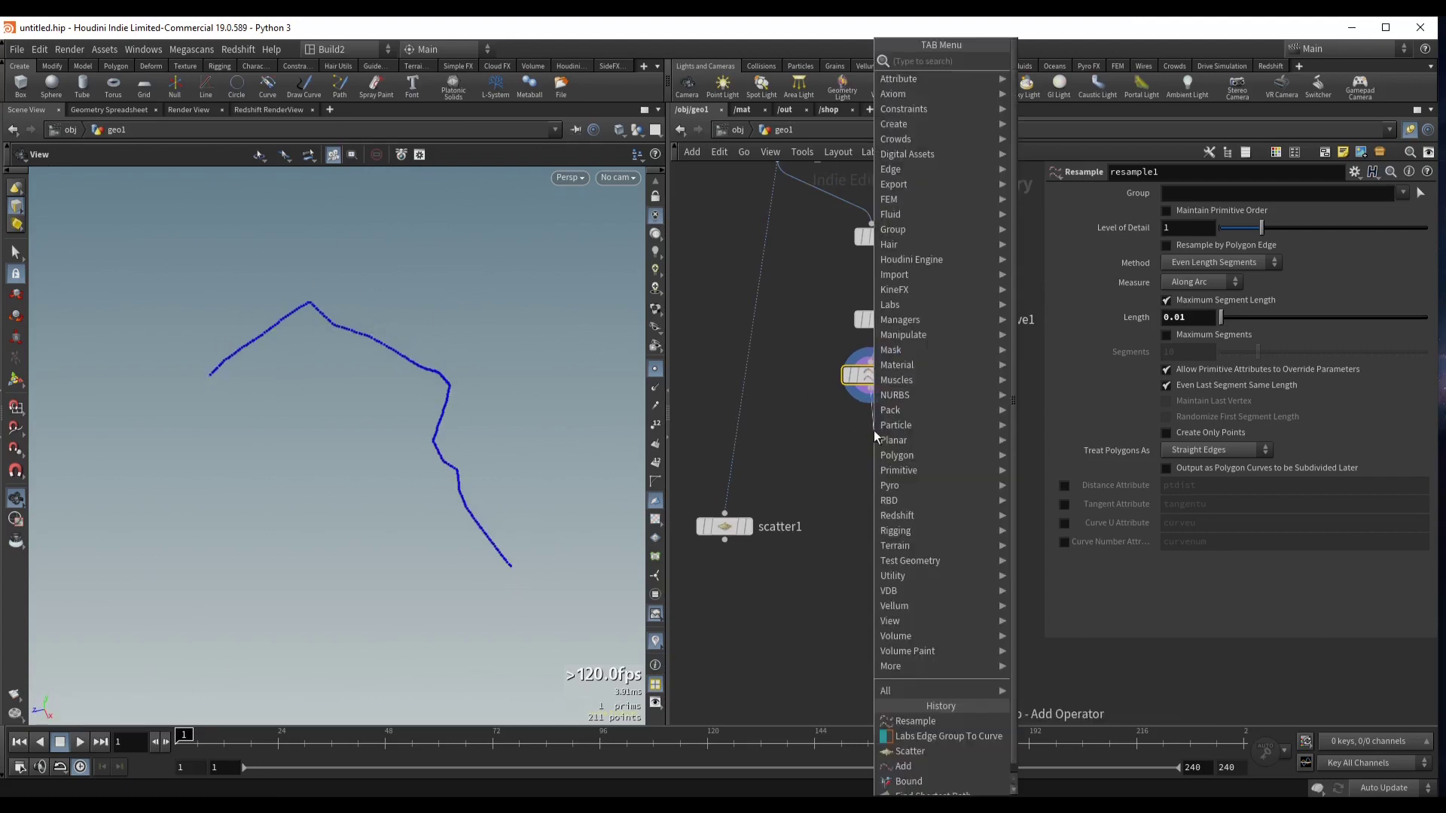
left_click(875, 428)
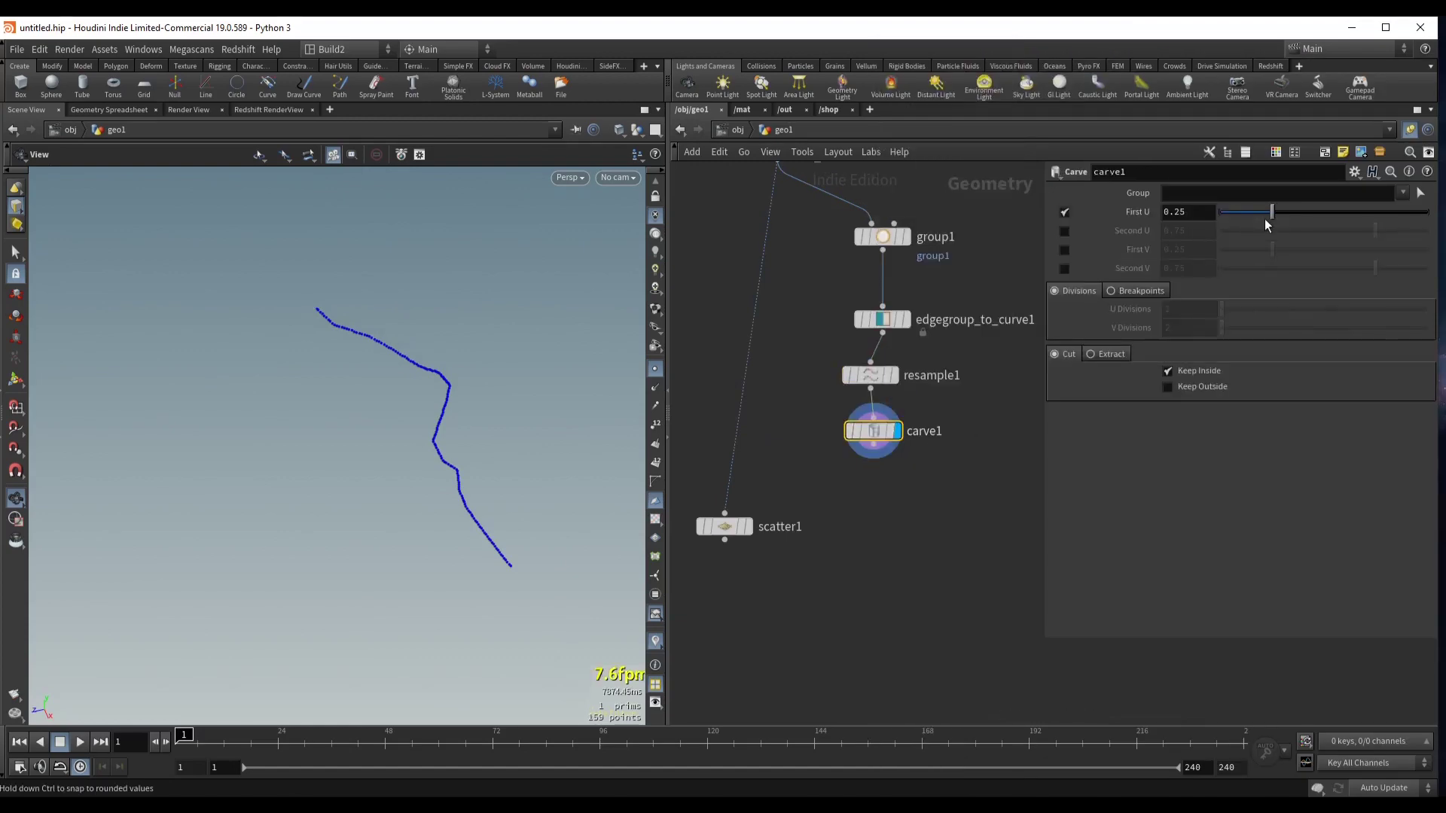
left_click_drag(1271, 211, 1426, 212)
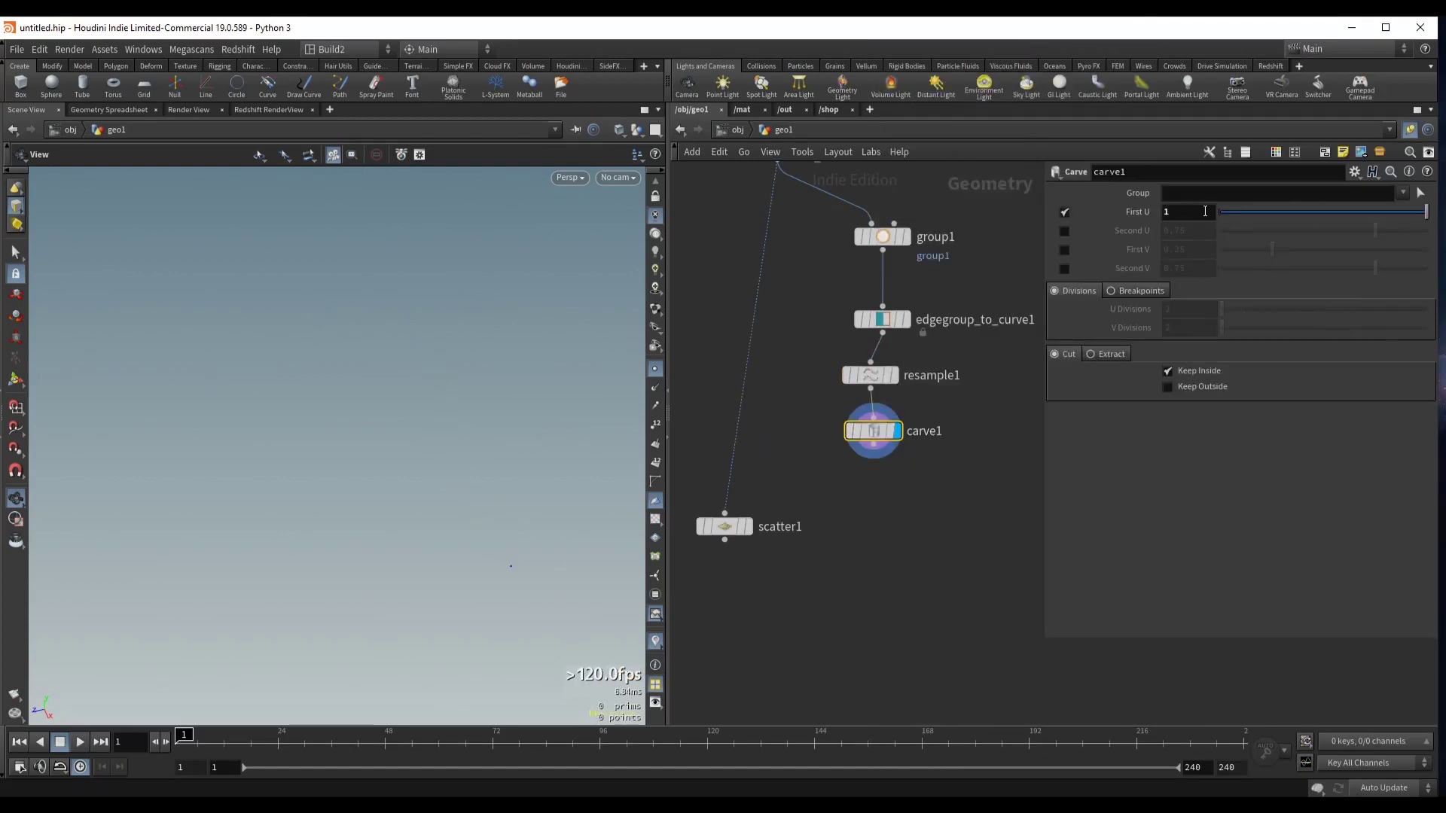
left_click(1179, 213, "alt")
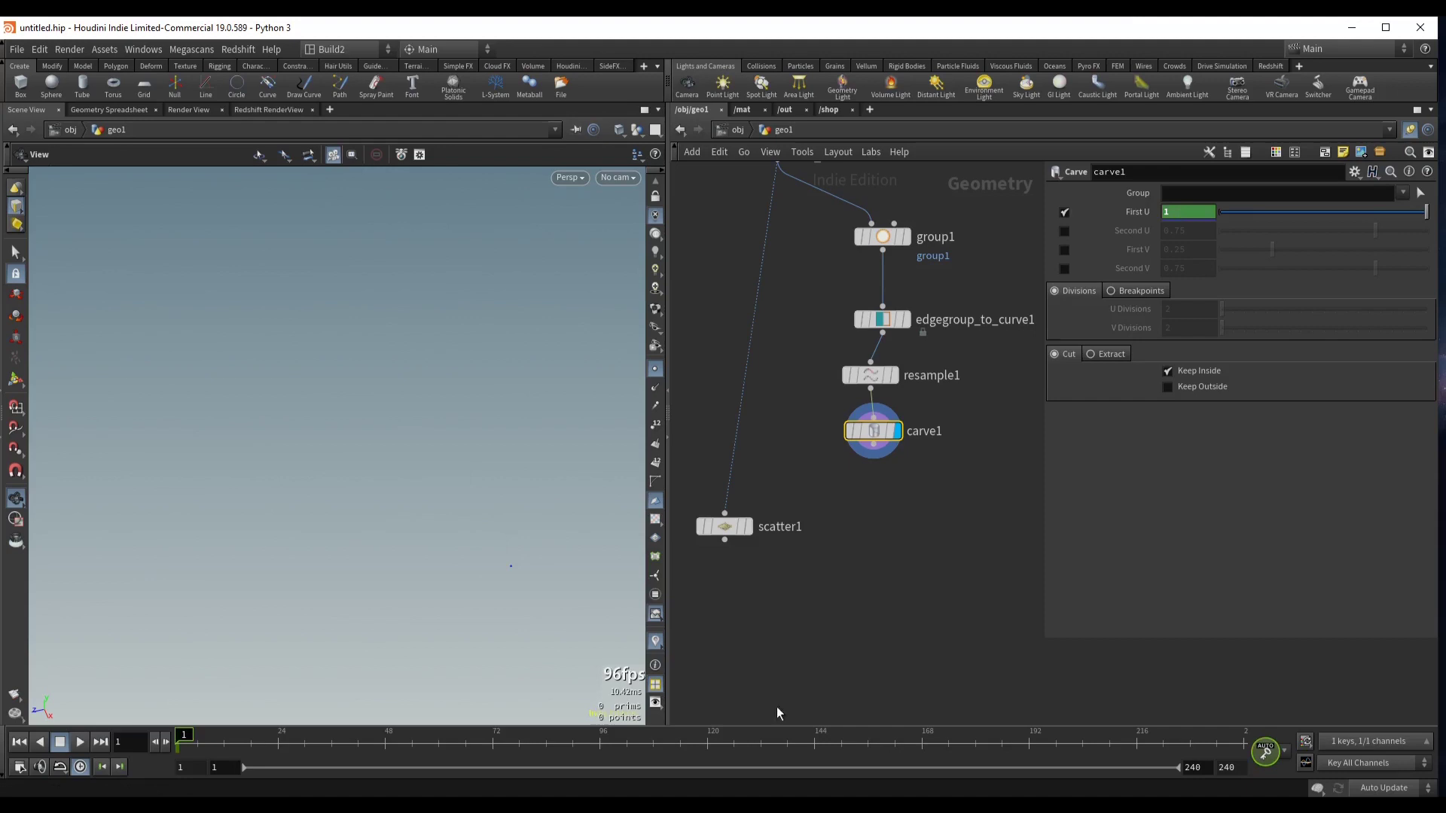
left_click(707, 738)
left_click_drag(1272, 215, 1182, 223)
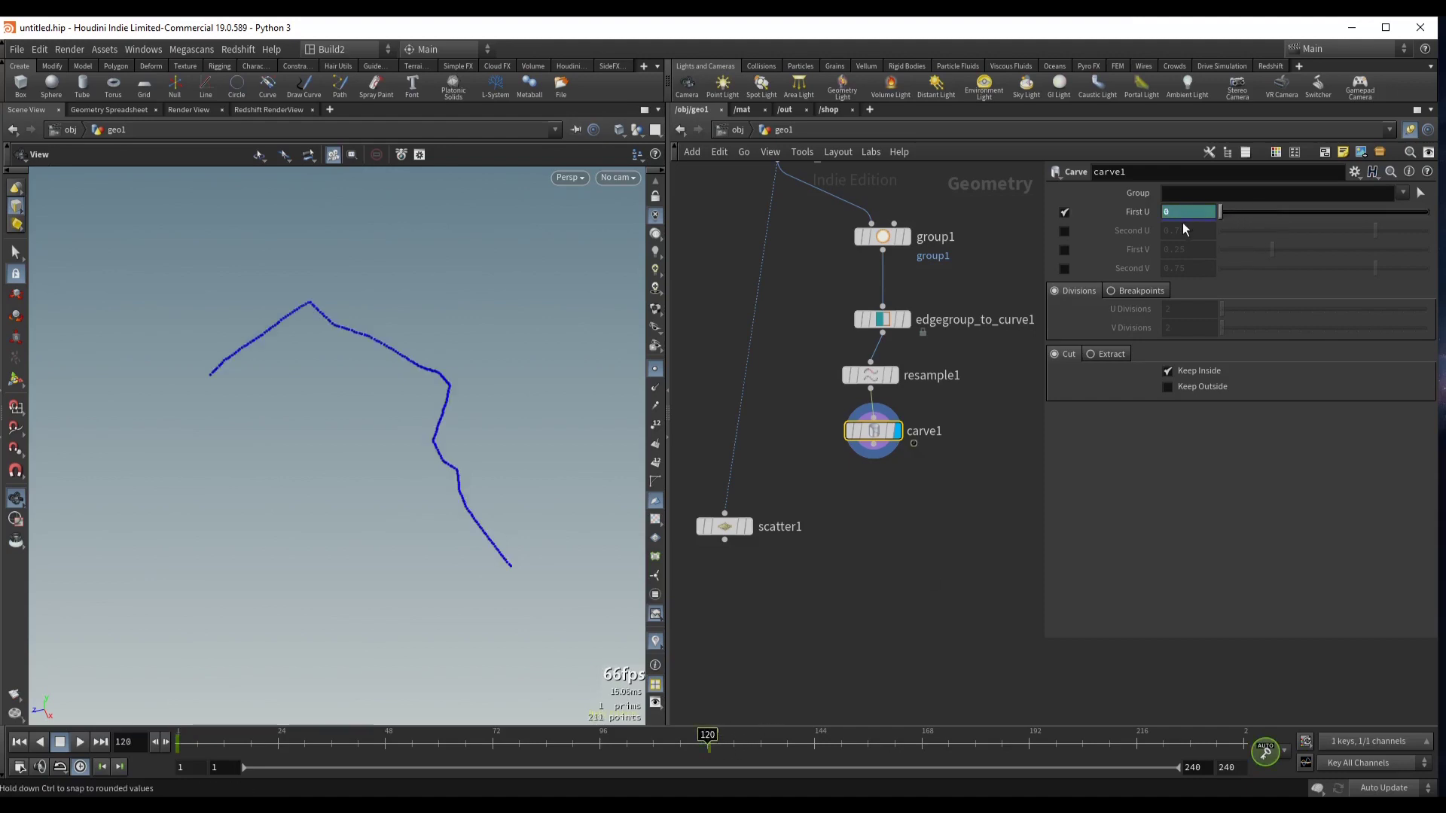
- Make the First U animation curve linear, then select scatter1 in the network
left_click_drag(621, 735, 528, 737)
left_click(1202, 211, "shift")
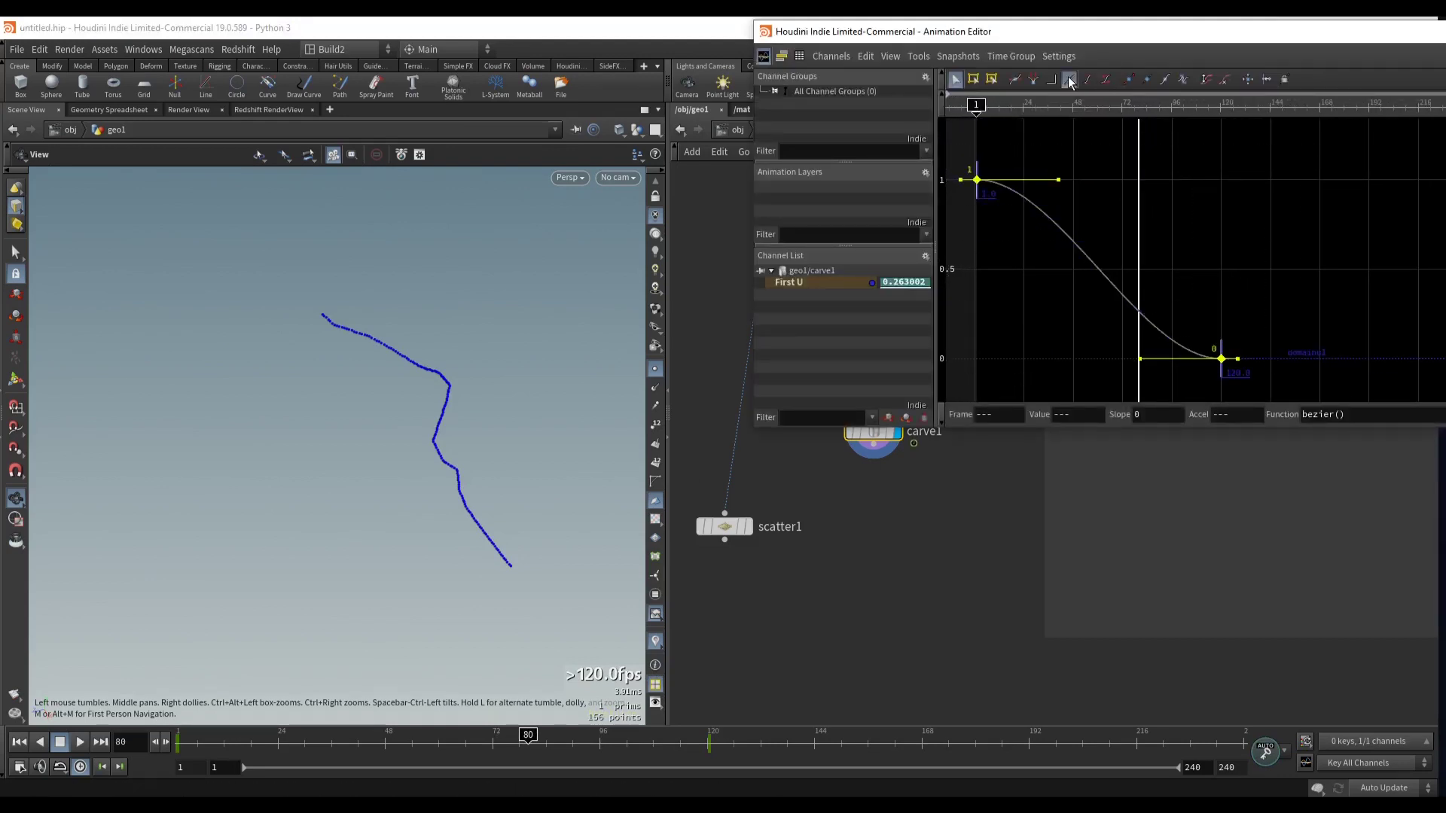
left_click(1070, 79)
left_click(937, 531)
middle_click_drag(934, 523, 982, 477)
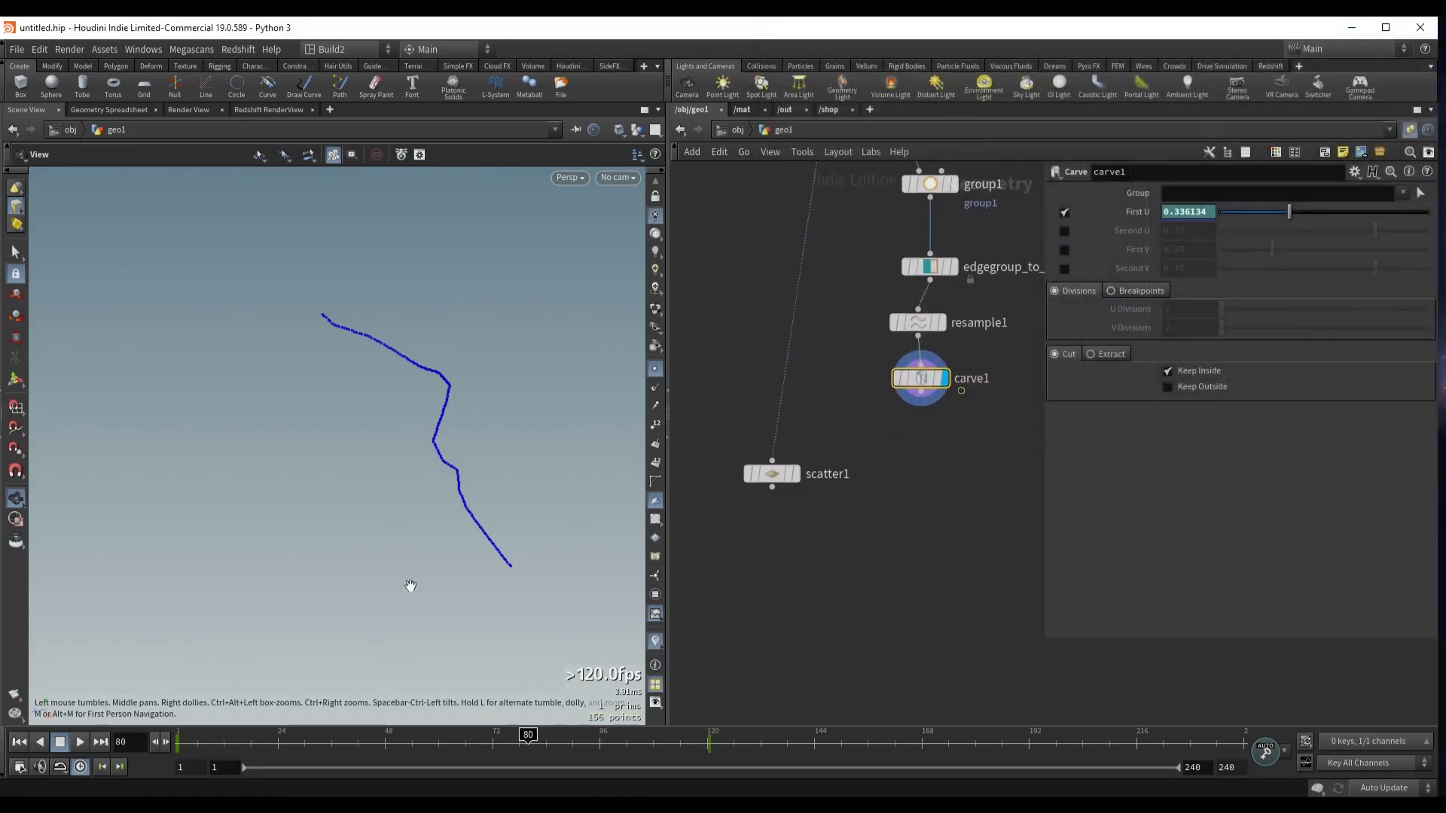
left_click(766, 482)
- Display scatter1's points and orbit the view to inspect the pig-head point cloud
left_click(799, 482)
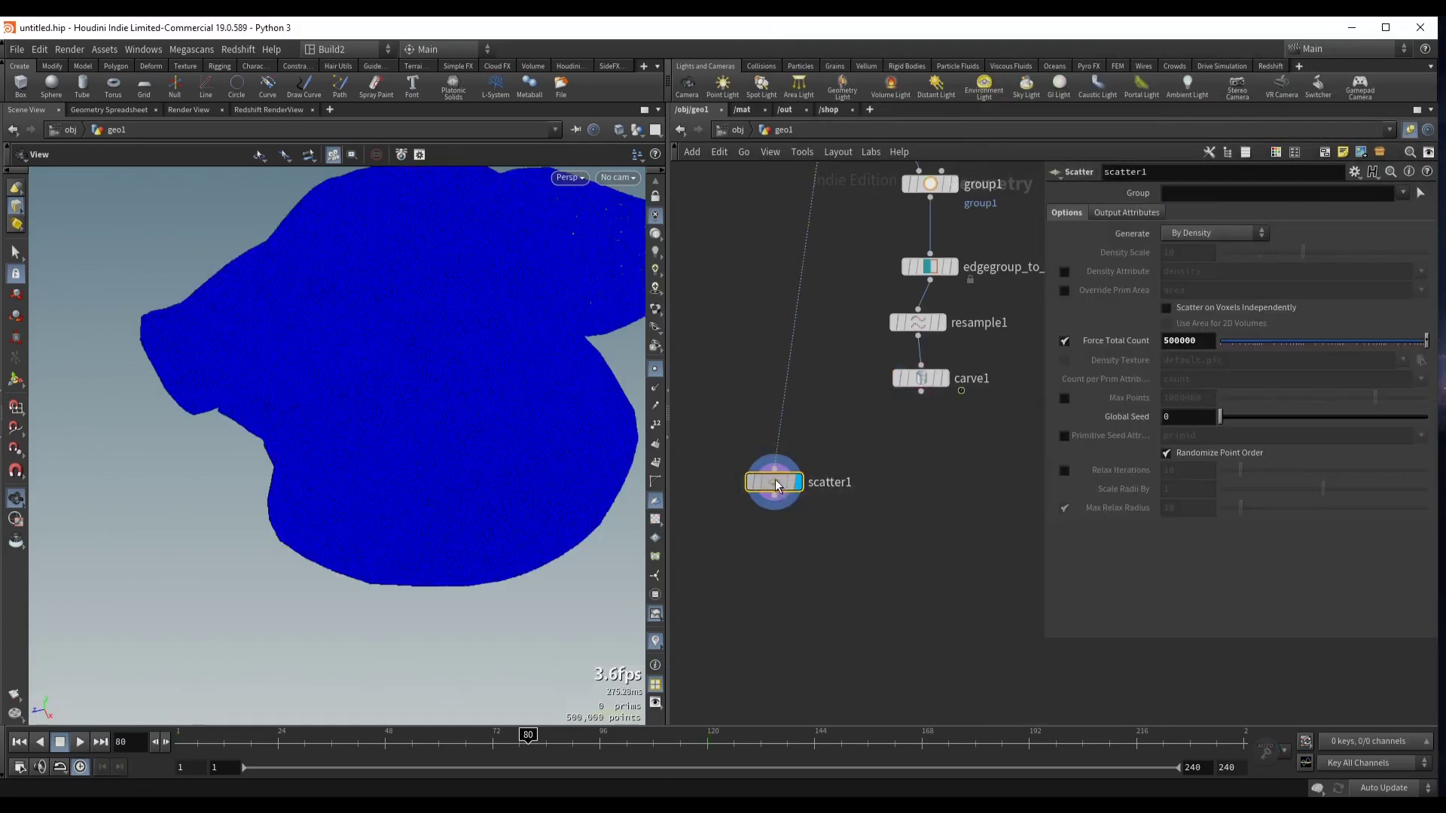
left_click_drag(776, 482, 765, 453)
left_click_drag(381, 328, 607, 452)
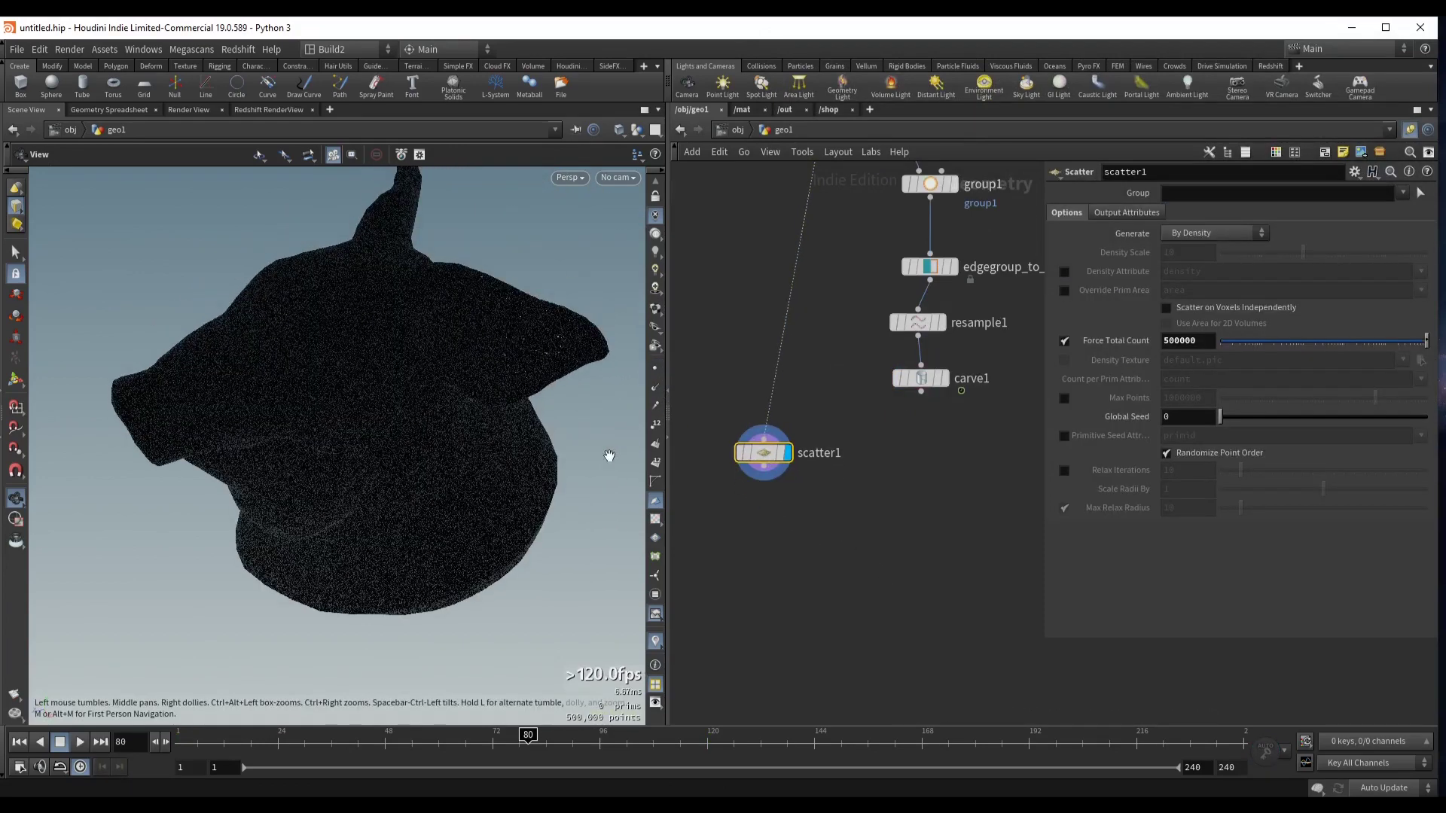
left_click_drag(419, 423, 433, 389)
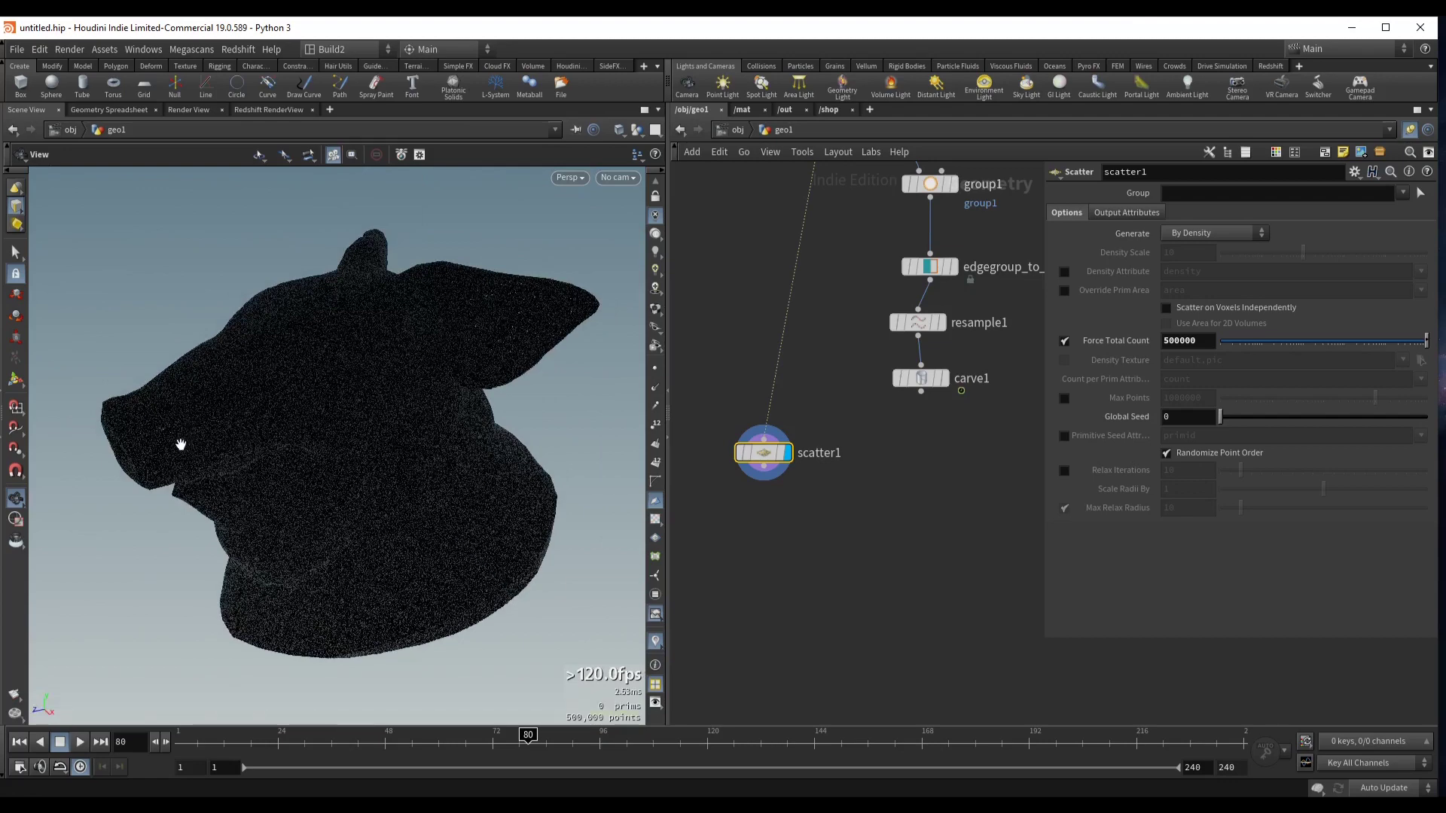
scroll(848, 484, "up", 2)
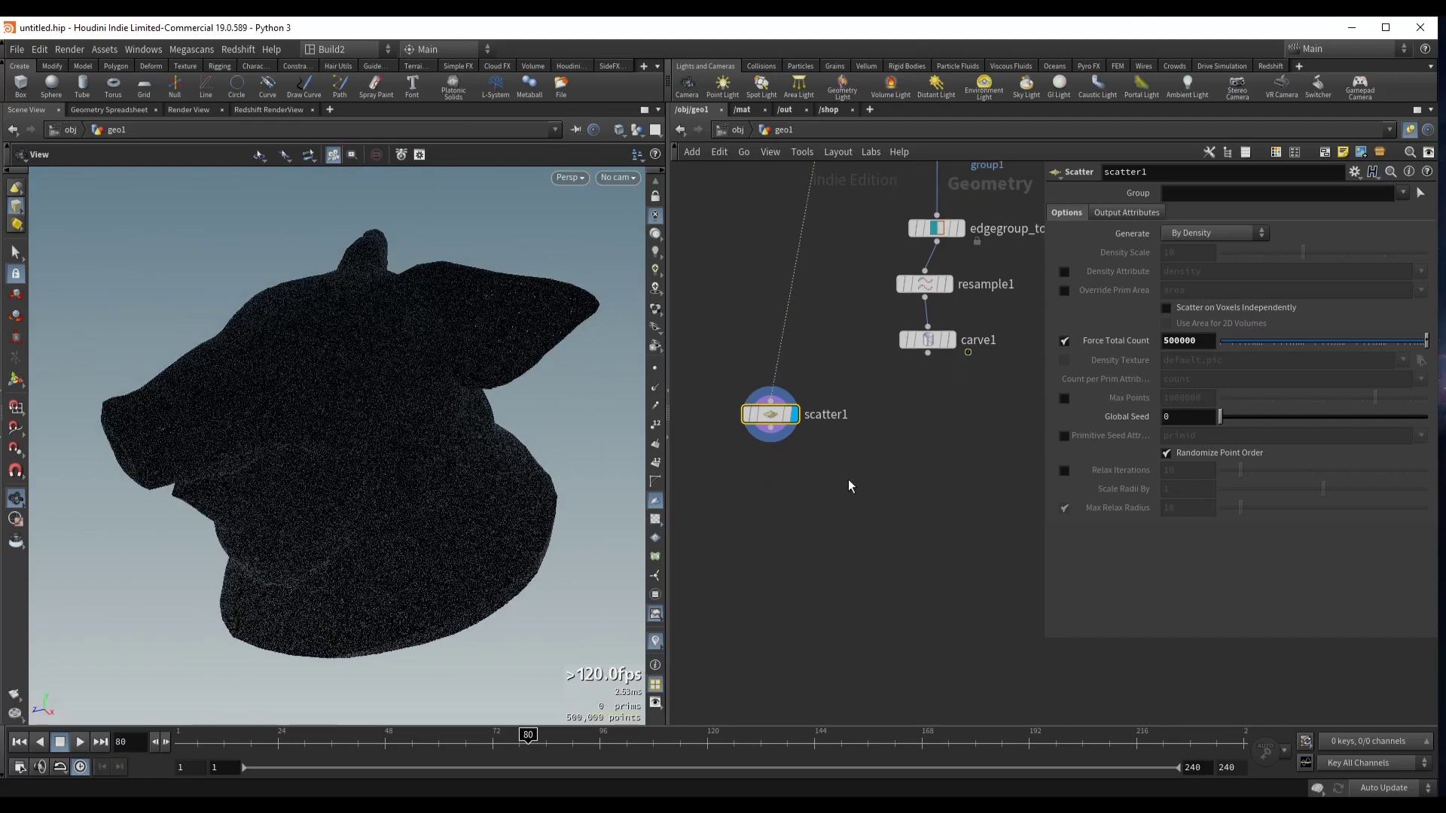
- Add solver1 fed by scatter1, return to the first frame, and pull a wire from carve1
left_click_drag(730, 426, 758, 514)
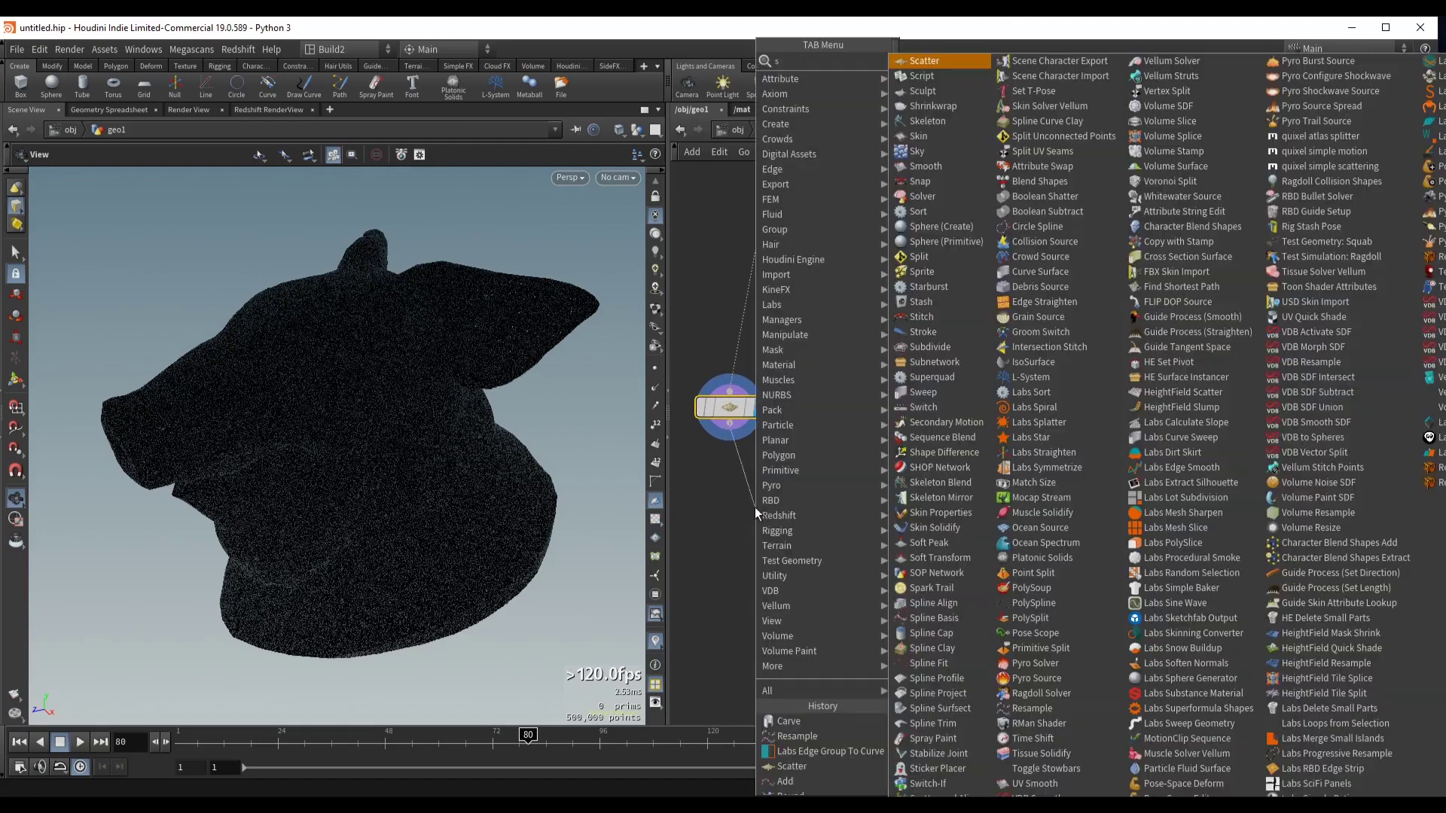
type("solver")
key("Return")
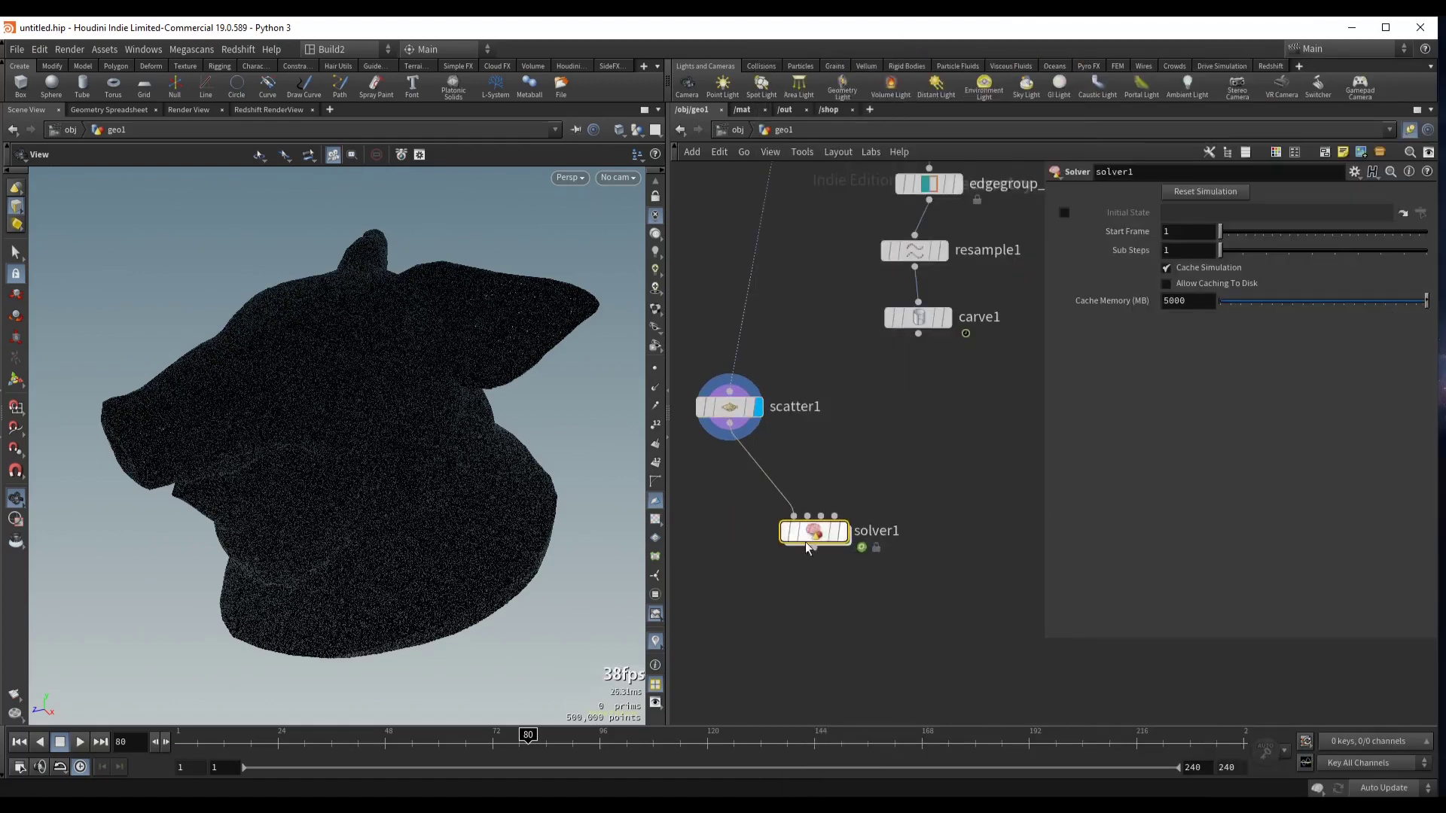
left_click(814, 533)
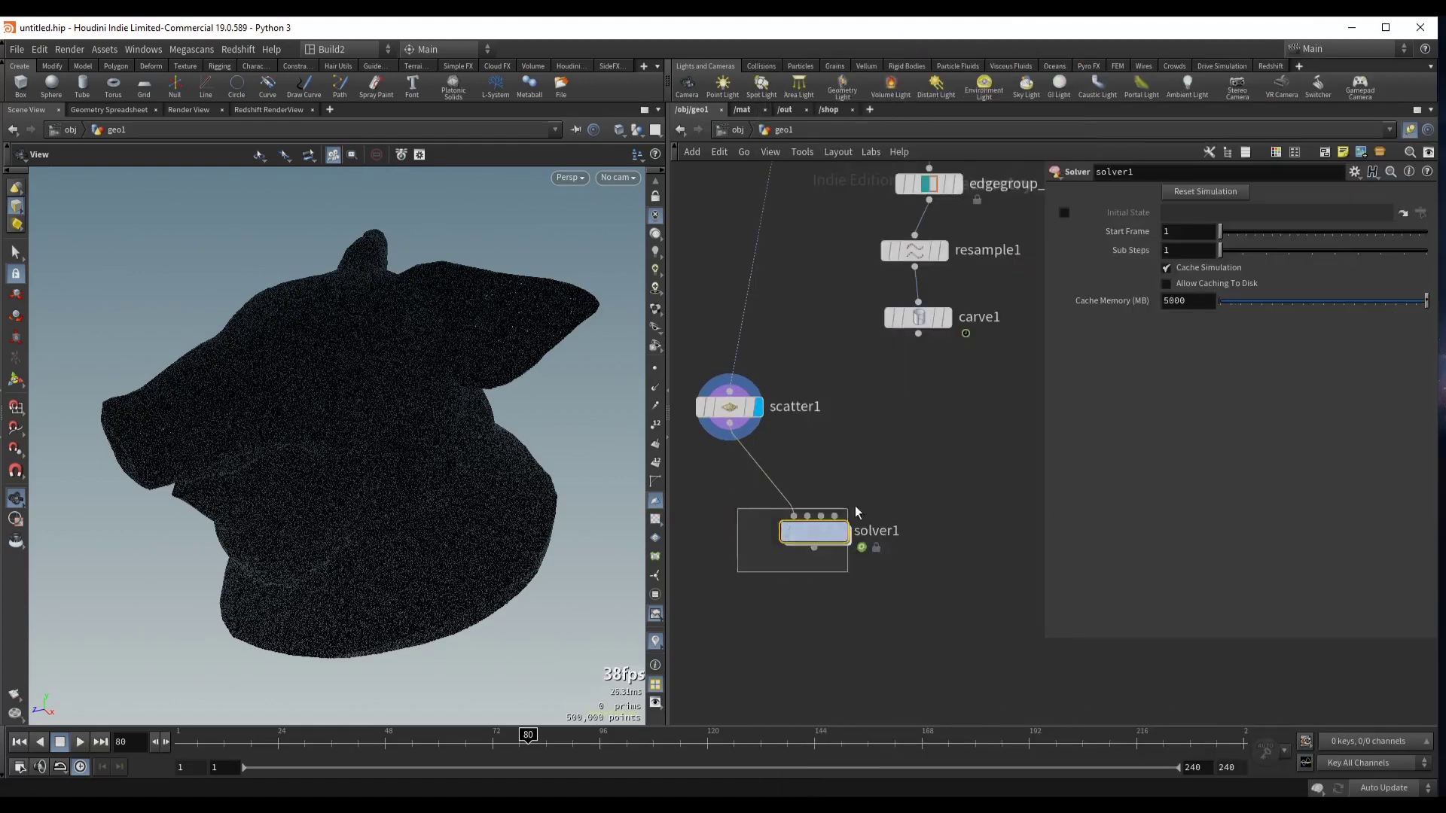
left_click(742, 422)
key("ctrl+Up")
left_click_drag(918, 334, 813, 500)
- Connect carve1 to solver1's second input and add an Attribute Transfer after Prev_Frame inside
left_click(815, 530)
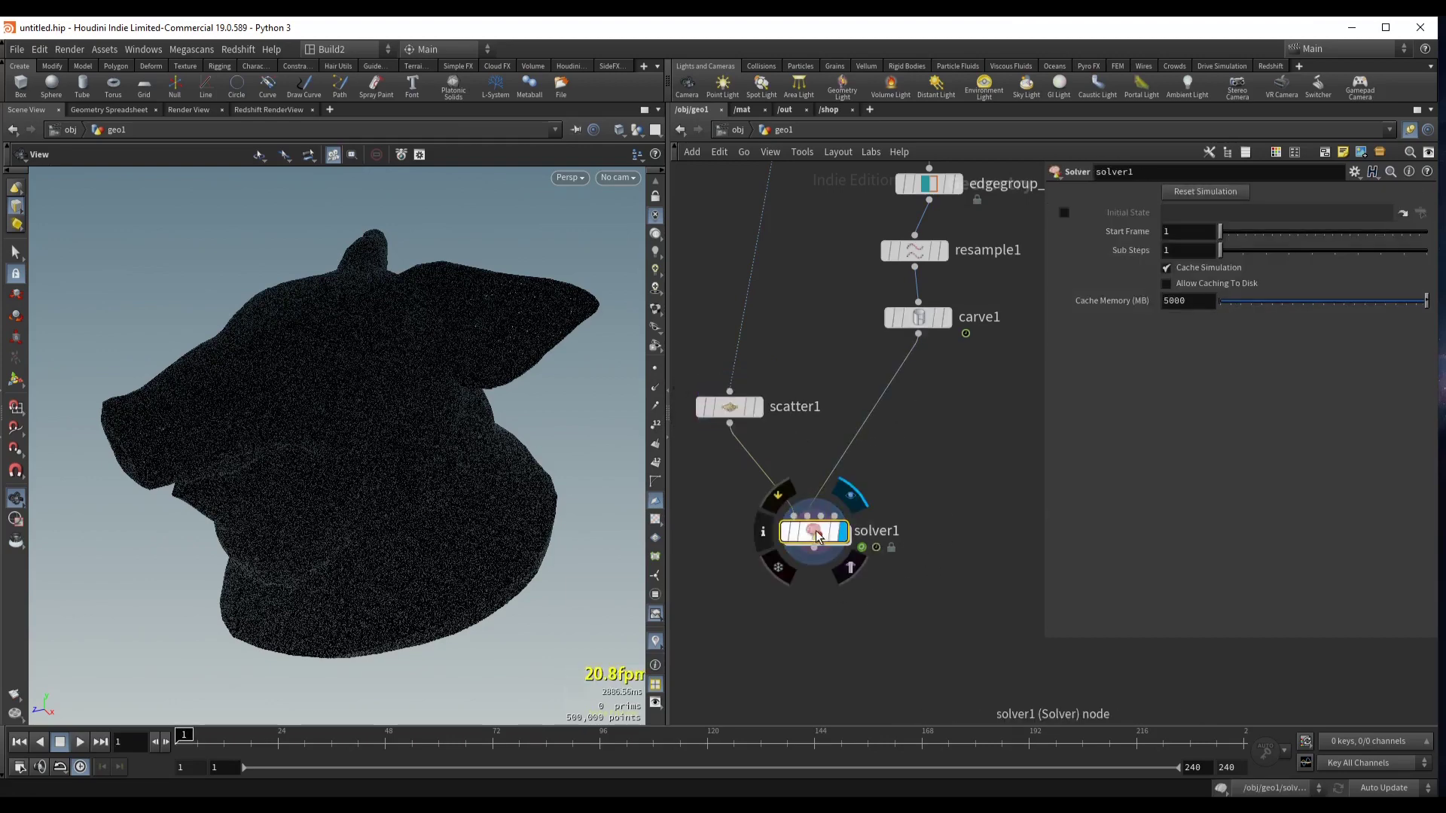
double_click(816, 530)
left_click_drag(776, 312, 803, 413)
type("attribtrans")
key("Return")
left_click(810, 495)
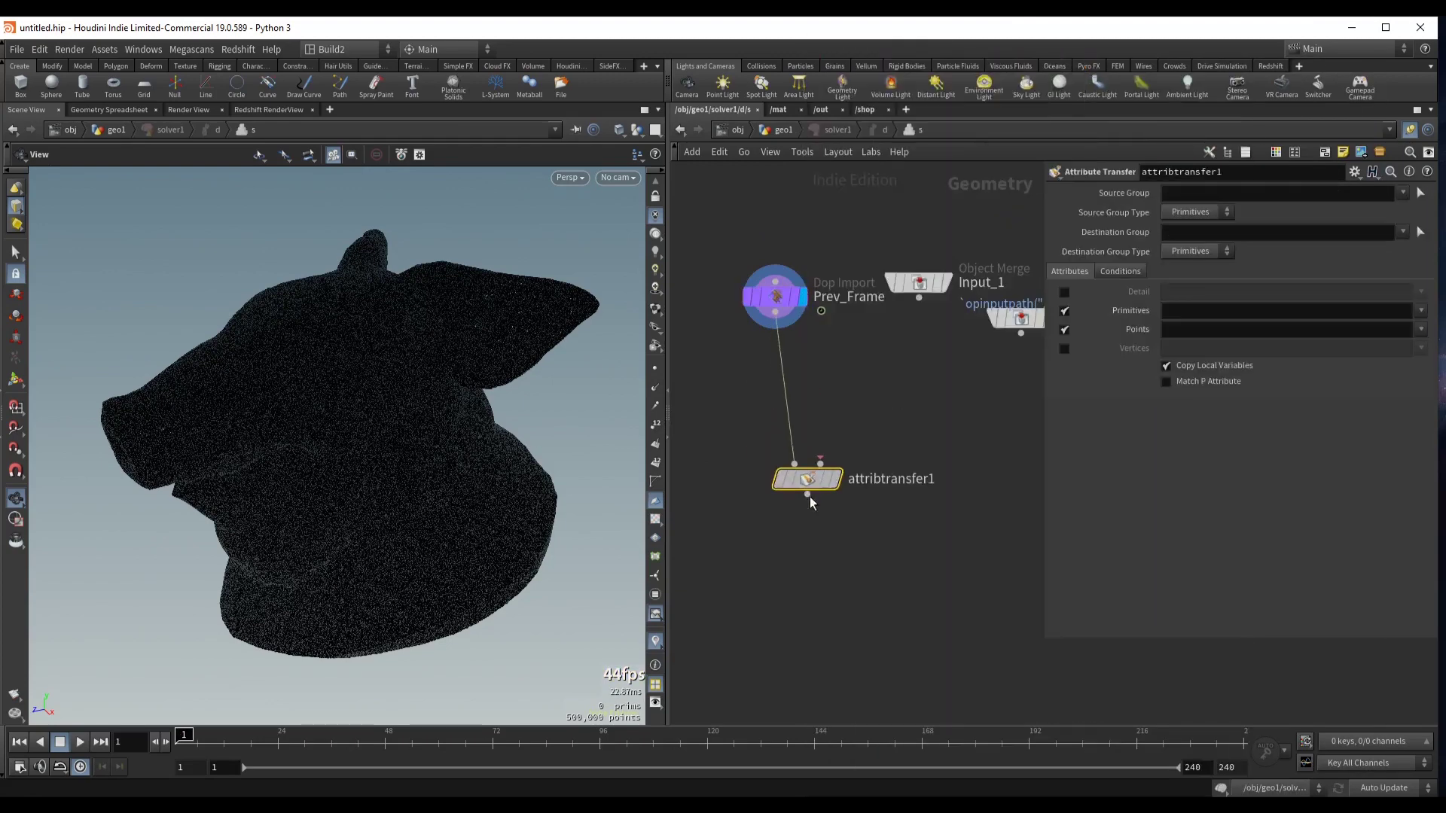
- Wire the second Object Merge into attribtransfer1 and check carve1's settings
middle_click_drag(810, 503, 735, 531)
left_click_drag(1002, 386, 746, 513)
key("u")
left_click(908, 350)
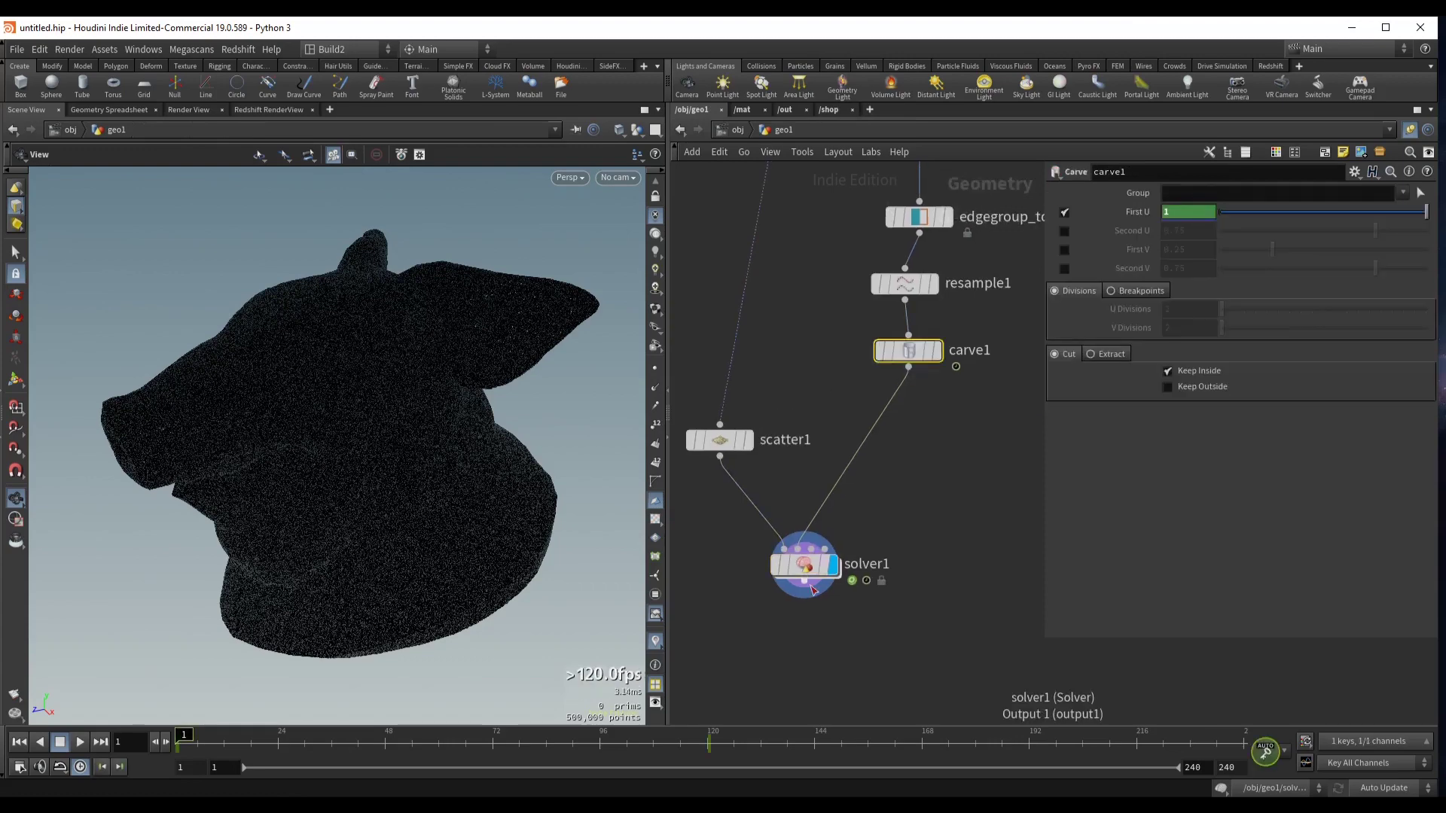
double_click(812, 586)
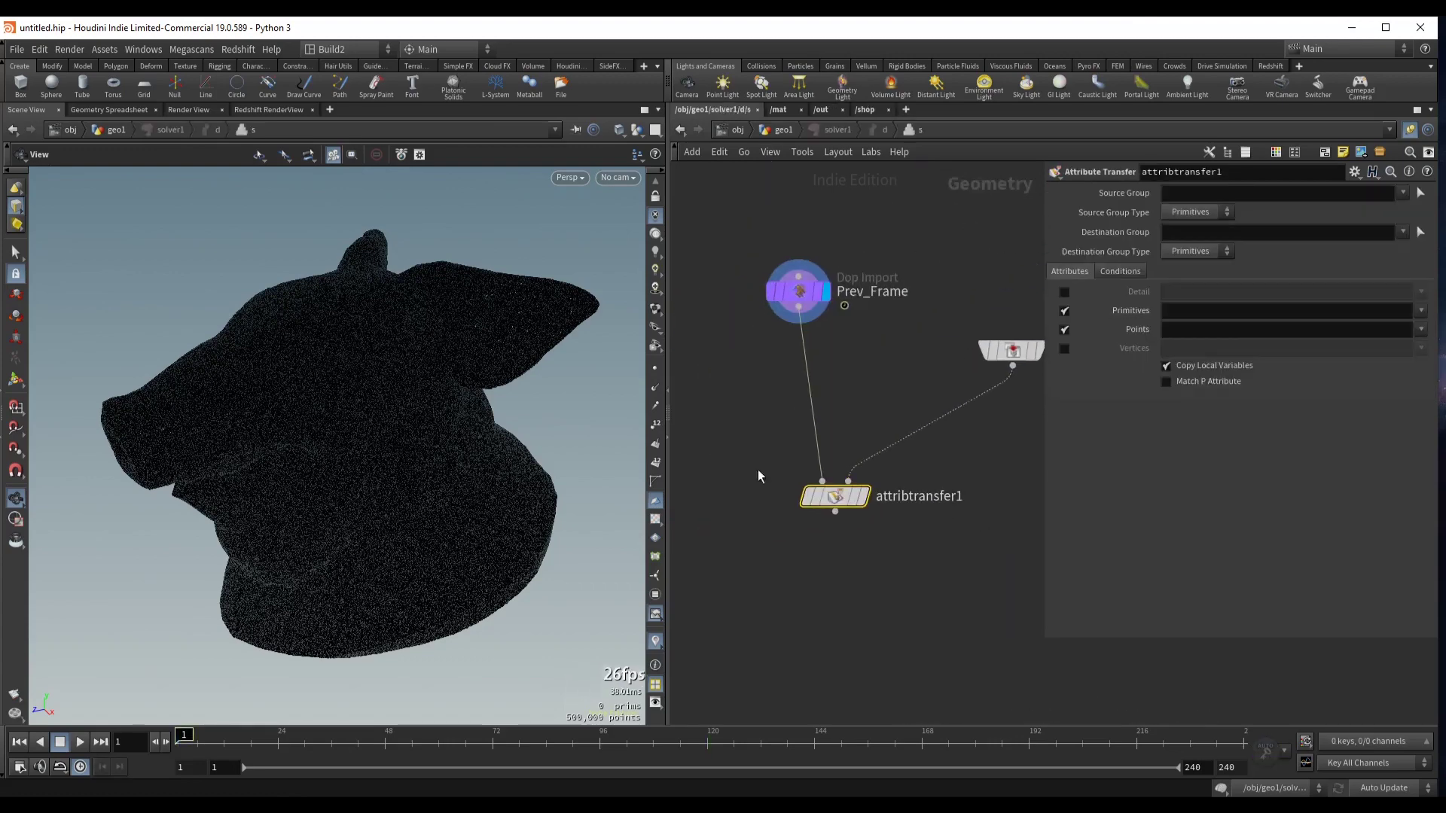
middle_click_drag(913, 557, 883, 475)
- Add an Output node and make attribtransfer1 transfer only point Cd, with no primitive attributes
key("Tab")
mouse_move(797, 544)
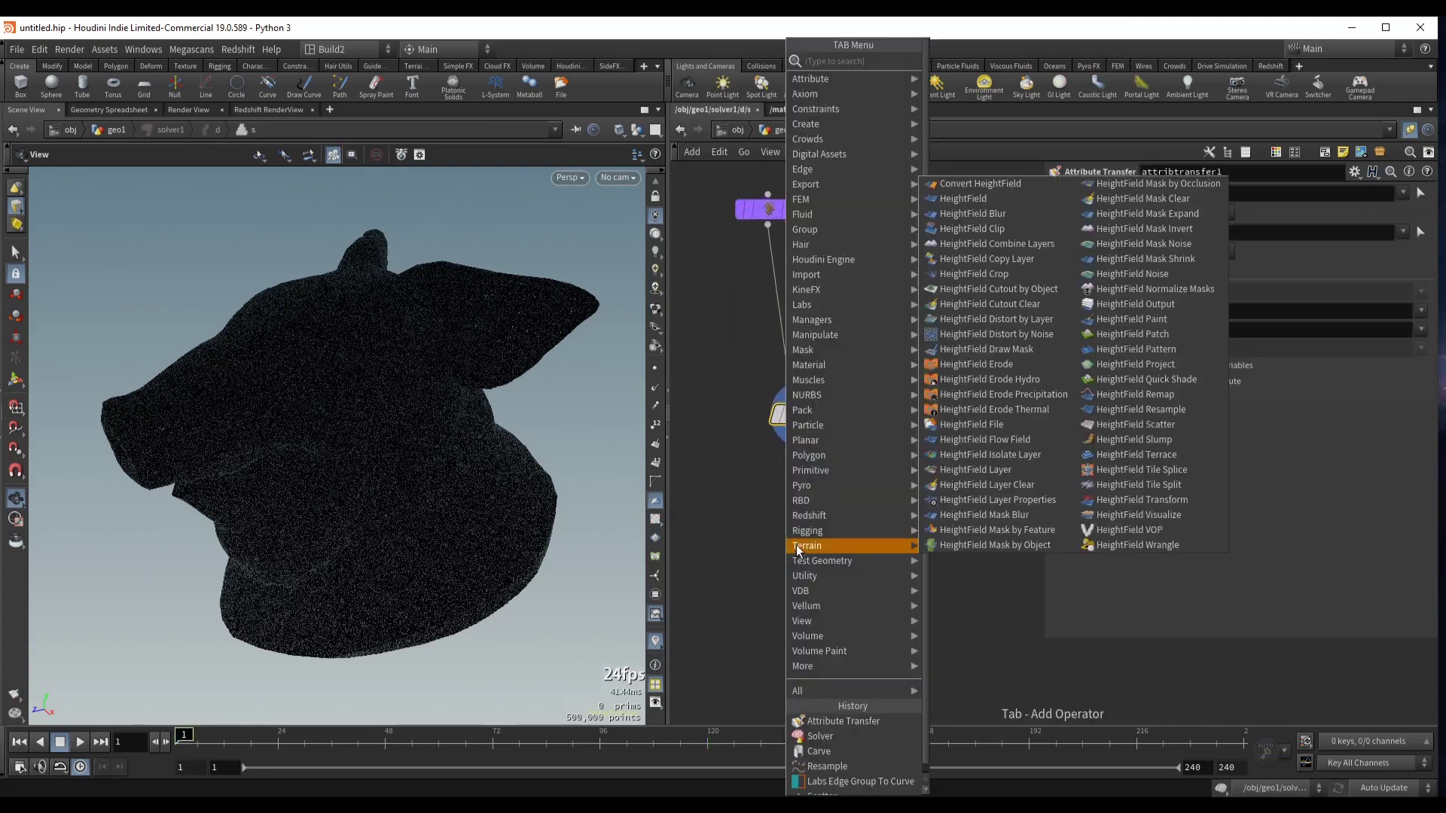
type("output")
key("Return")
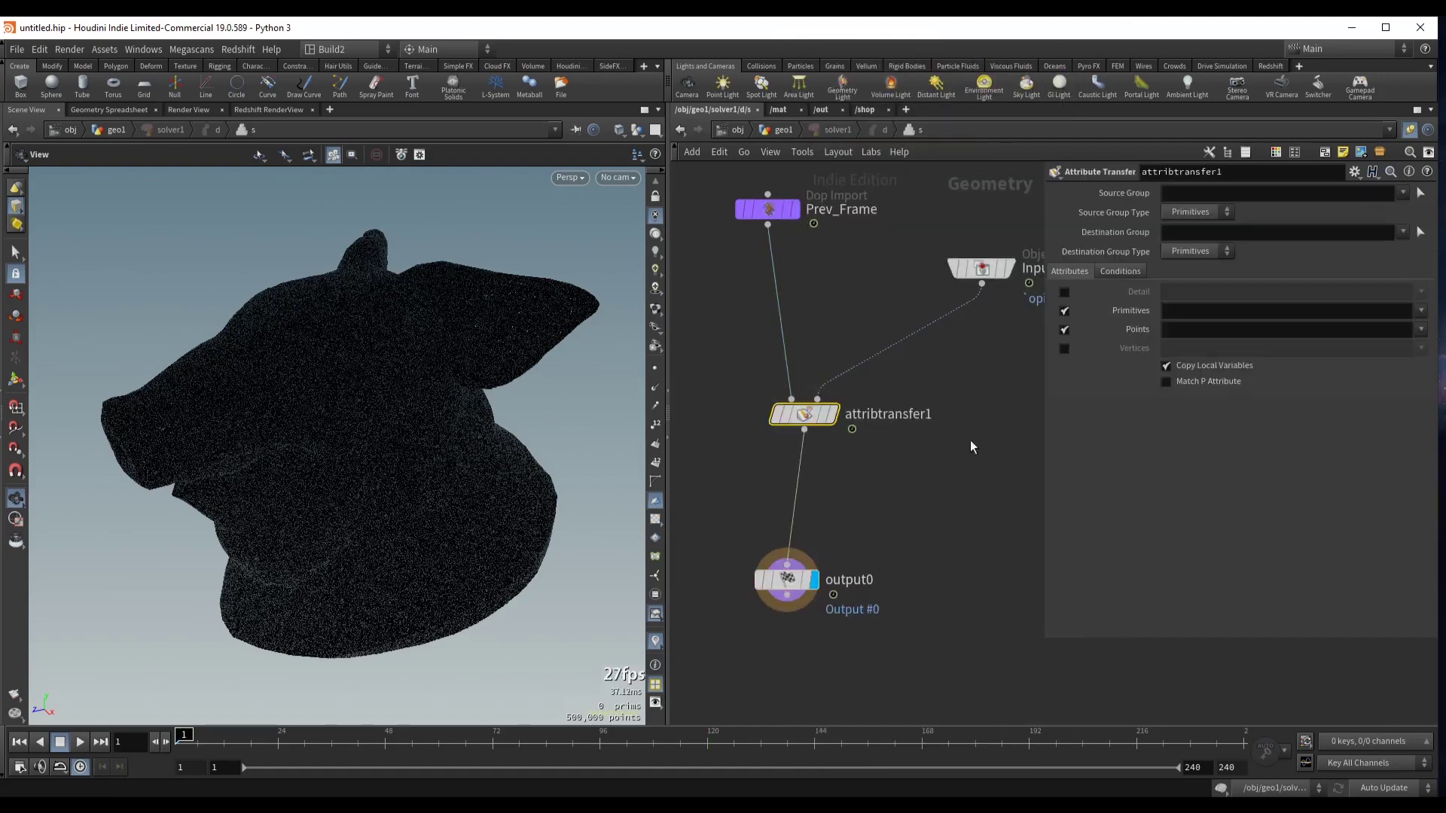
left_click(1063, 310)
left_click(1242, 329)
type("Cd")
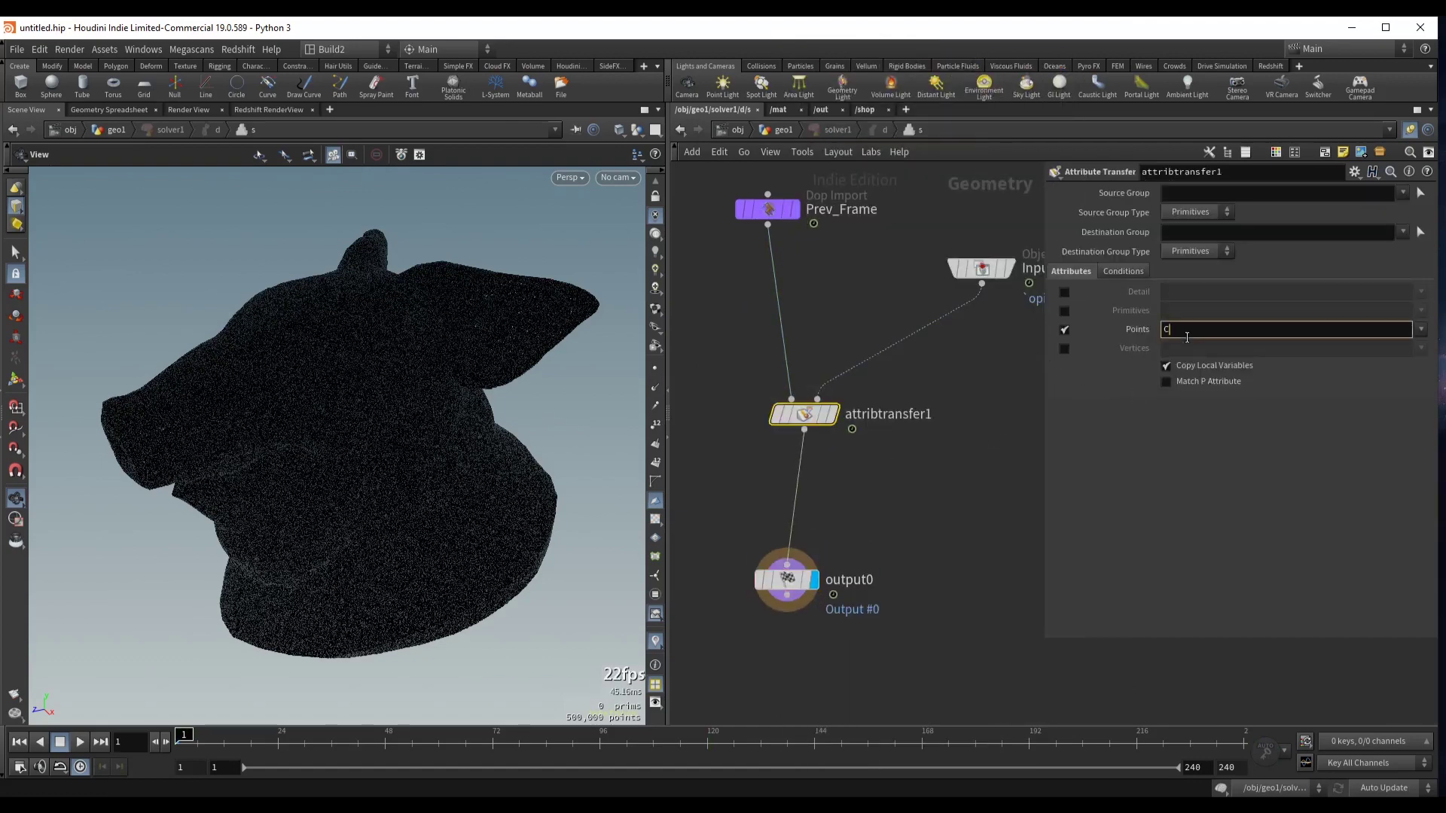
key("Return")
left_click(833, 413)
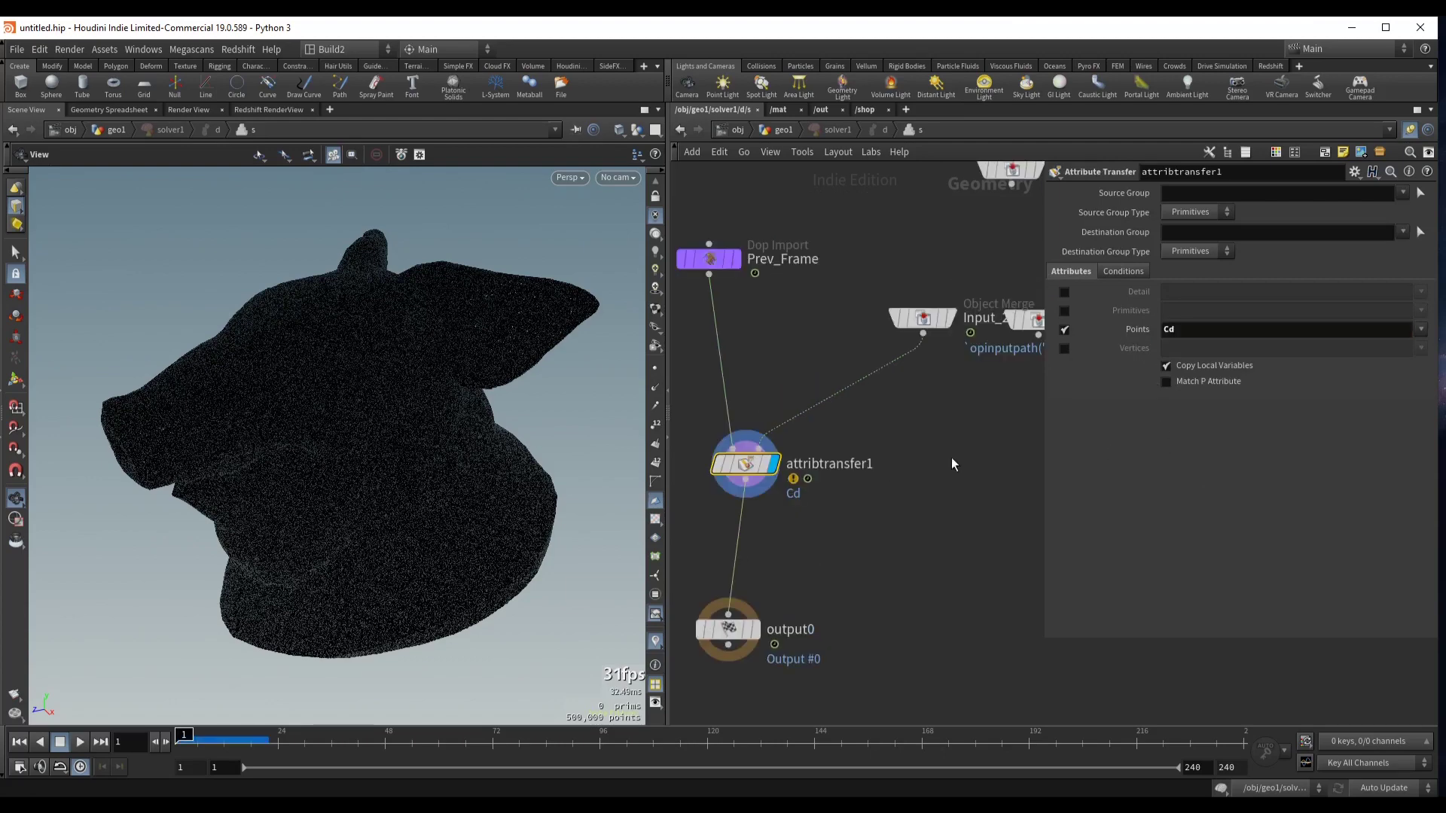
key("u")
left_click_drag(748, 442, 747, 342)
- Add a Color node below scatter1 that colours the scattered points black
left_click(791, 342)
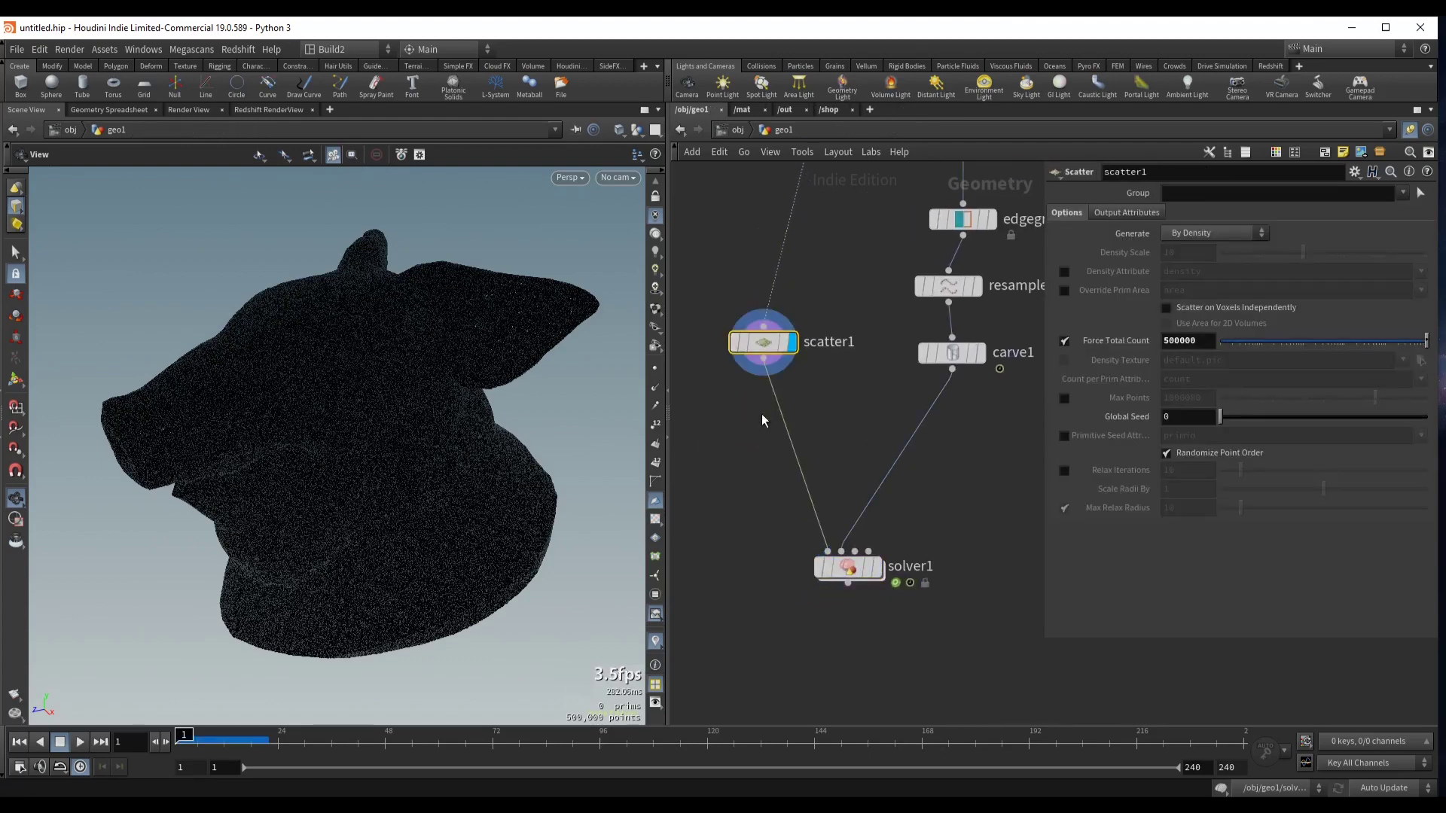
key("Tab")
type("colo")
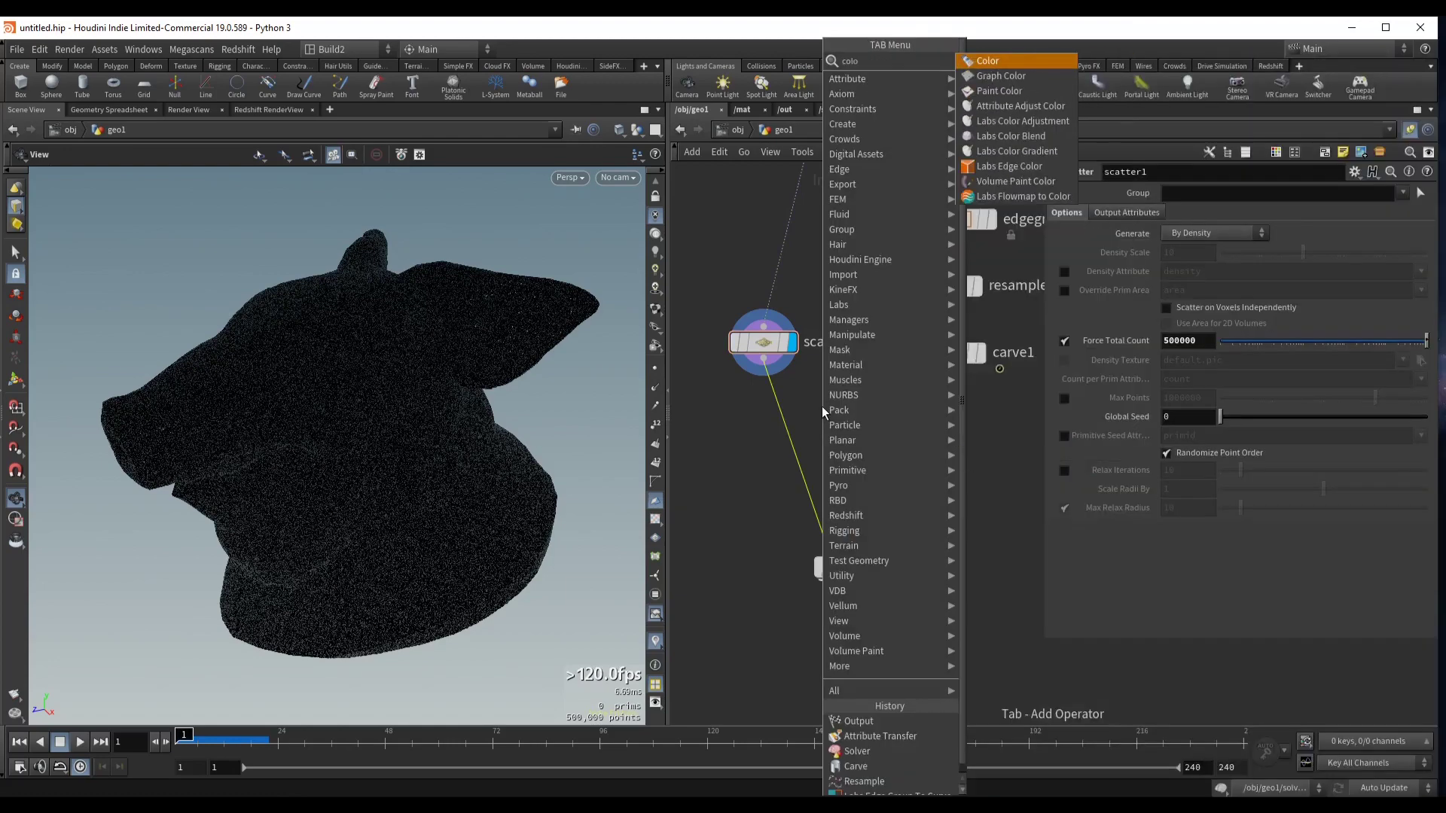
key("Return")
left_click(763, 409)
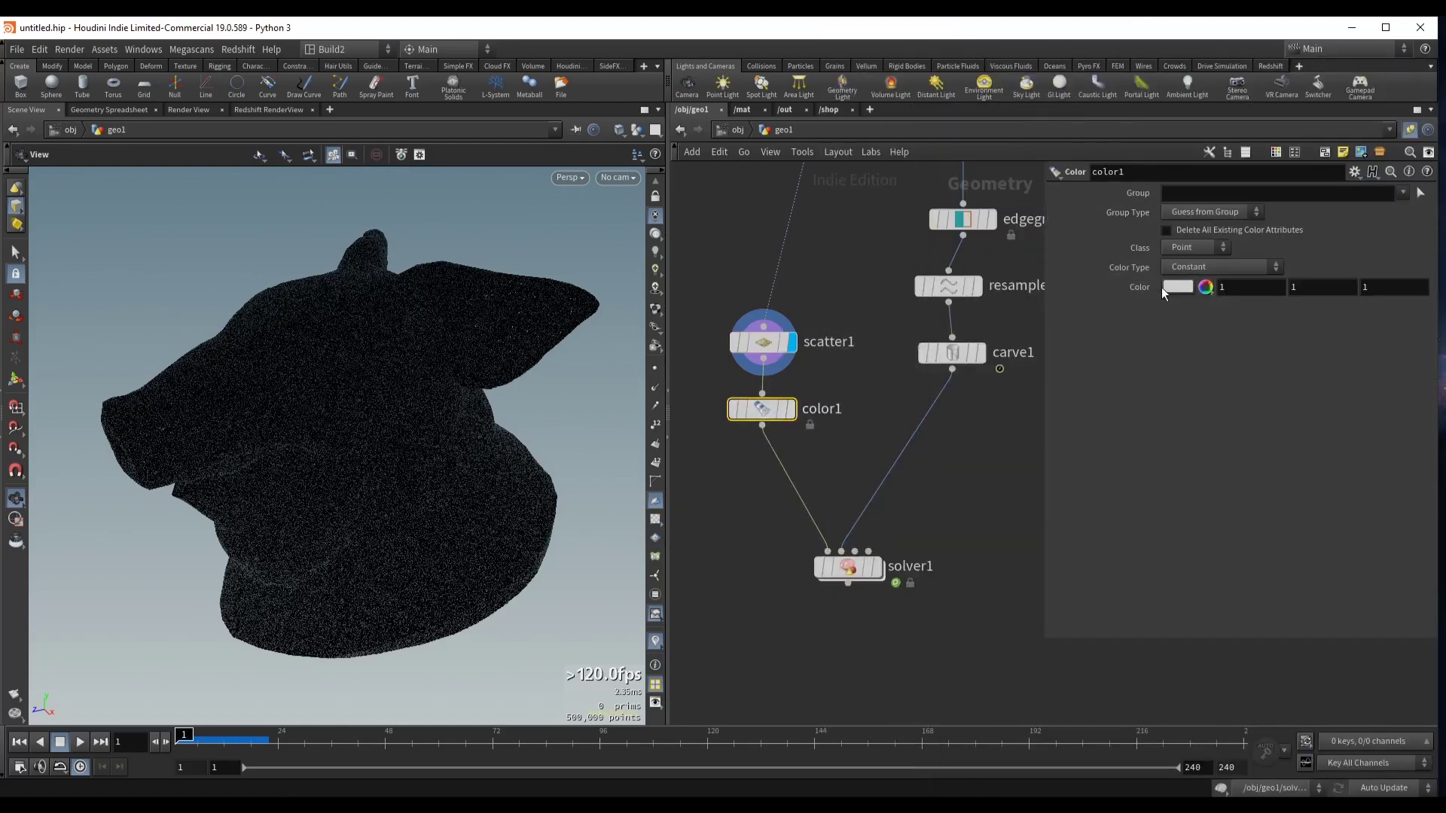
right_click(1162, 287)
left_click(1220, 341)
- Insert a white copy of the Color node after carve1 and preview the growing curve to frame 71
left_click_drag(762, 409, 934, 419, "alt")
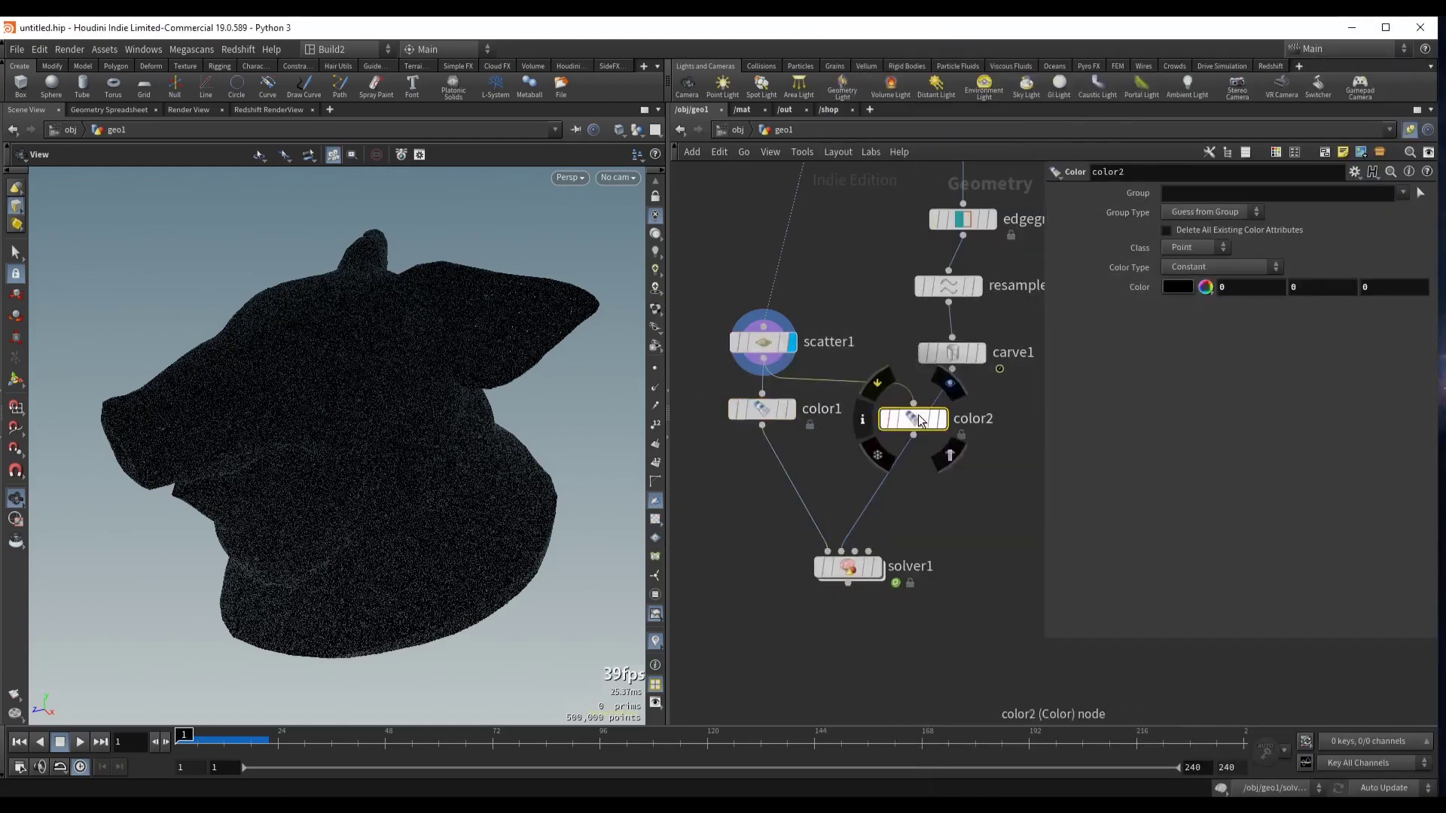
right_click(1176, 287)
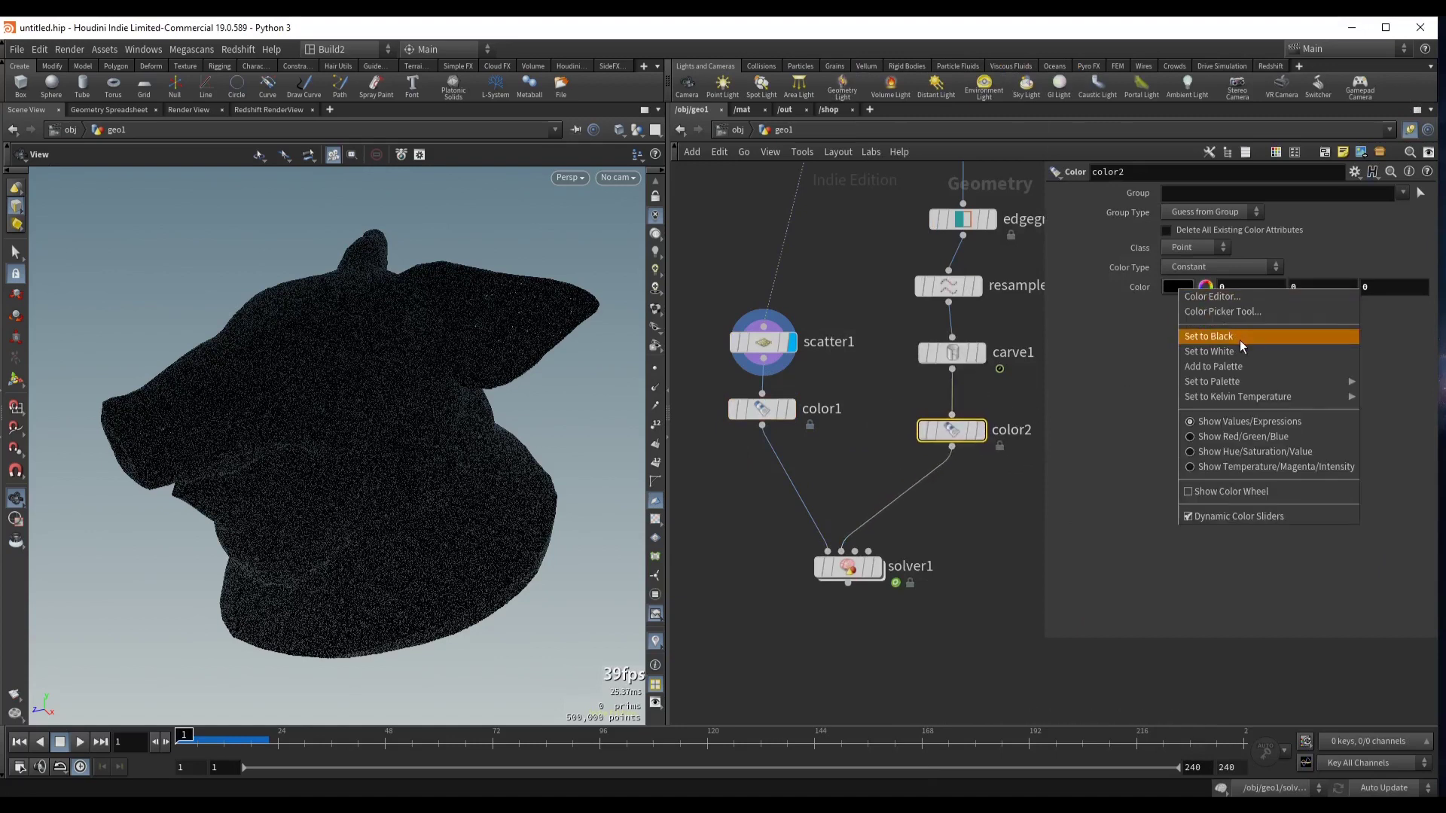
left_click(1241, 351)
left_click(980, 430)
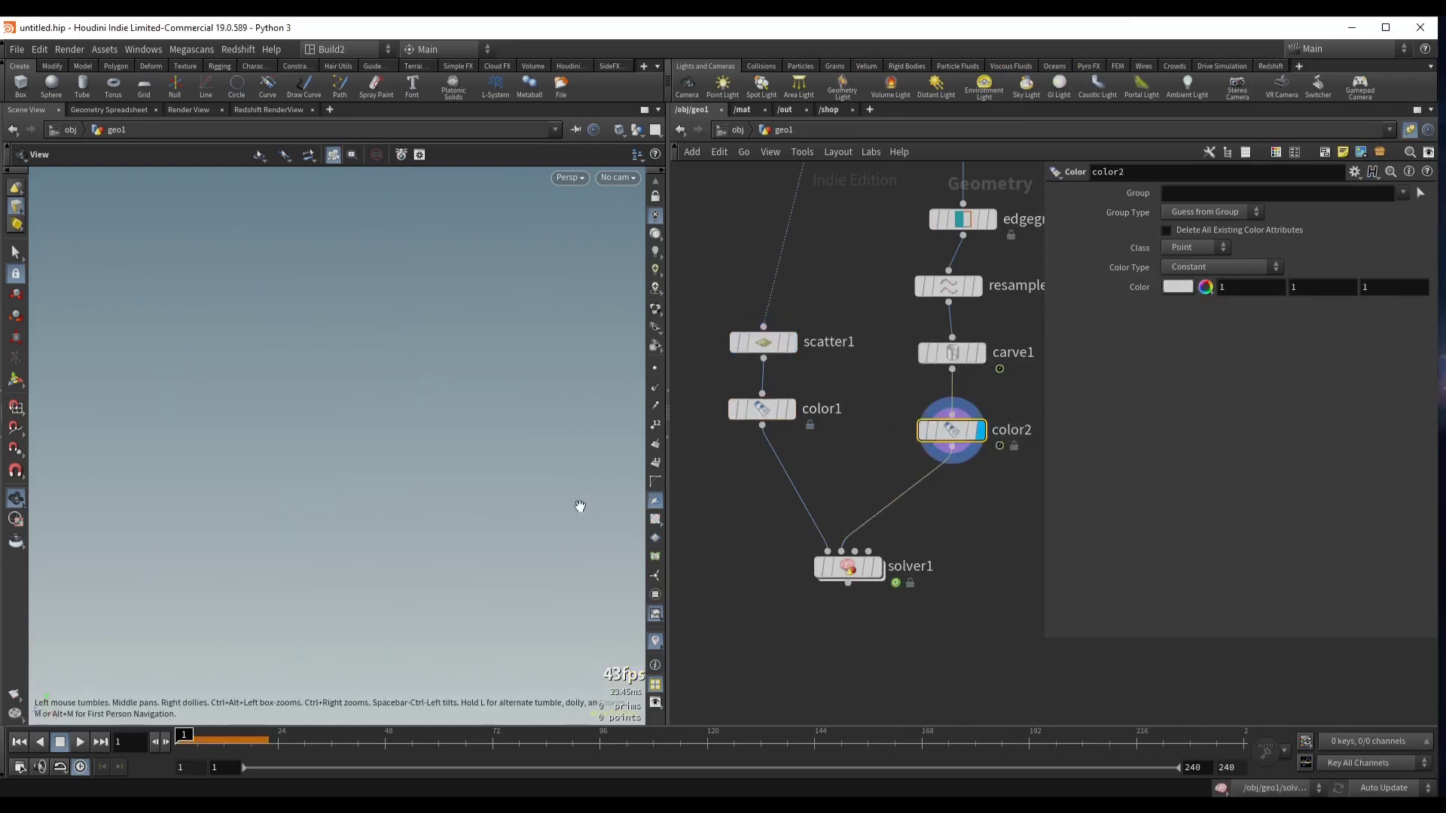
middle_click_drag(875, 430, 832, 404)
left_click_drag(212, 741, 432, 750)
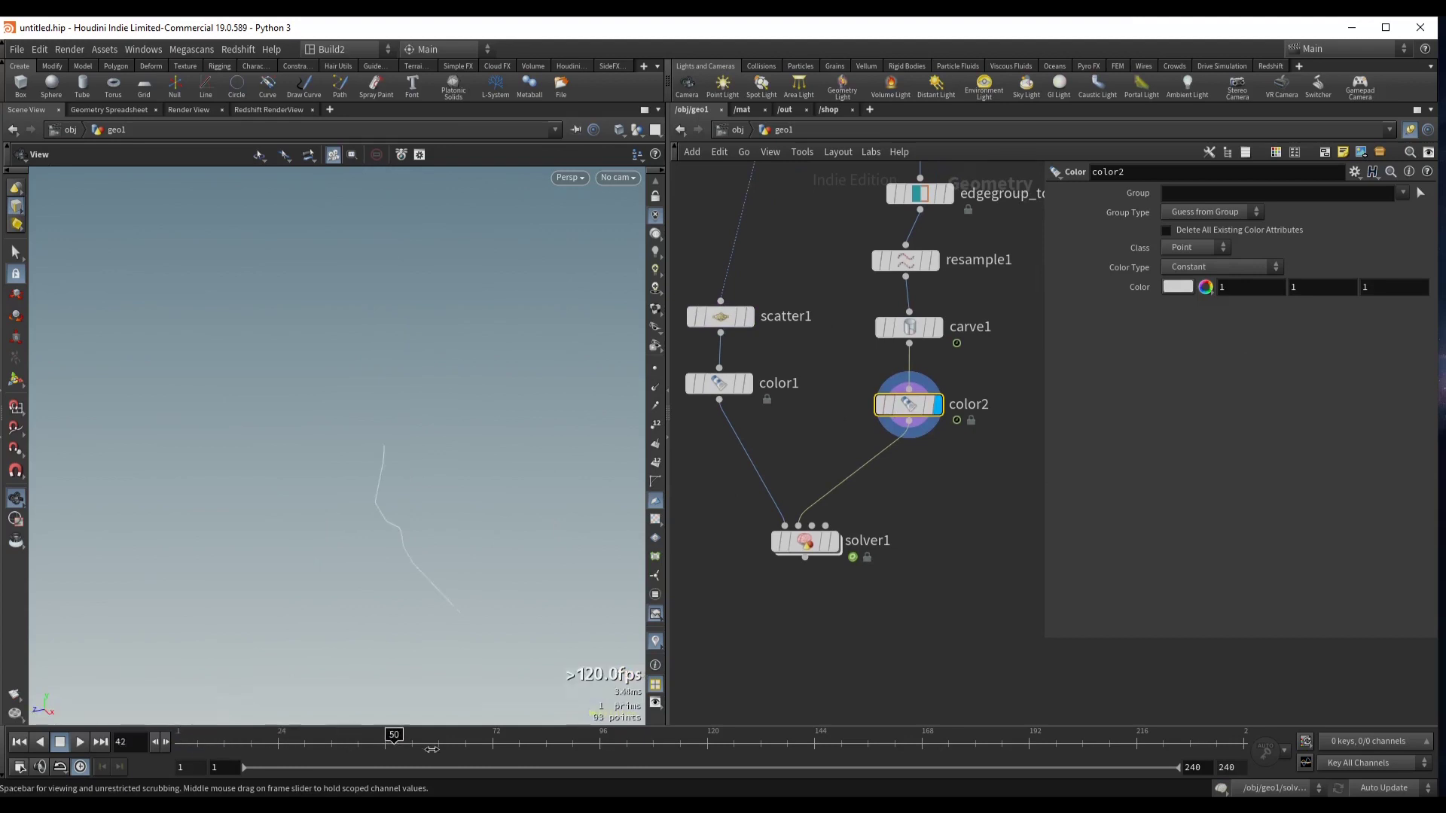
middle_click_drag(829, 416, 891, 381)
- Display the black scattered points at the first frame and select solver1
left_click(784, 350)
left_click(816, 350)
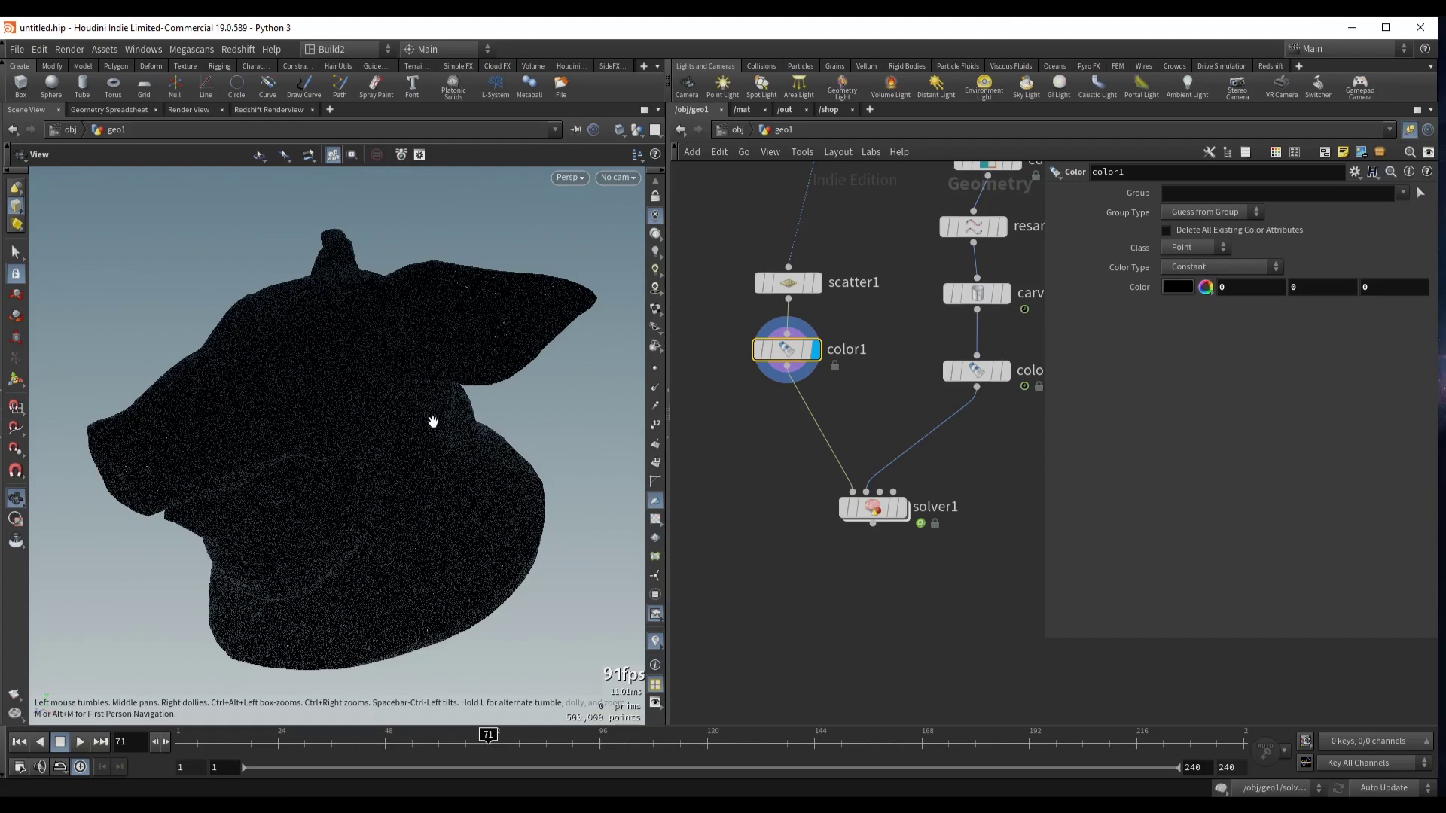
key("ctrl+Up")
left_click_drag(785, 486, 969, 554)
- Display the solver's output node and play the simulation, stopping at an early frame
double_click(873, 509)
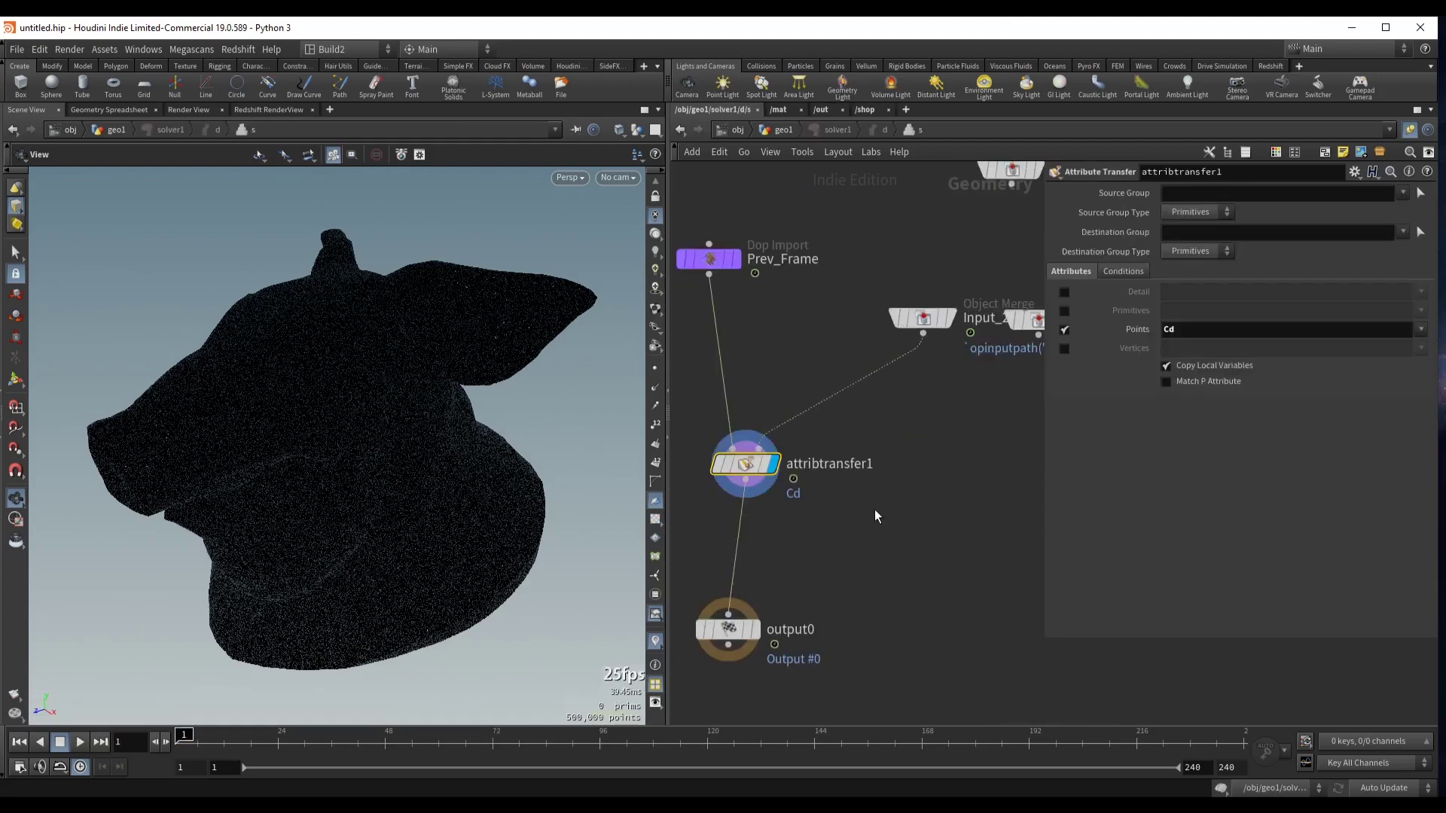
middle_click_drag(874, 516, 958, 389)
left_click(812, 503)
key("r")
key("Up")
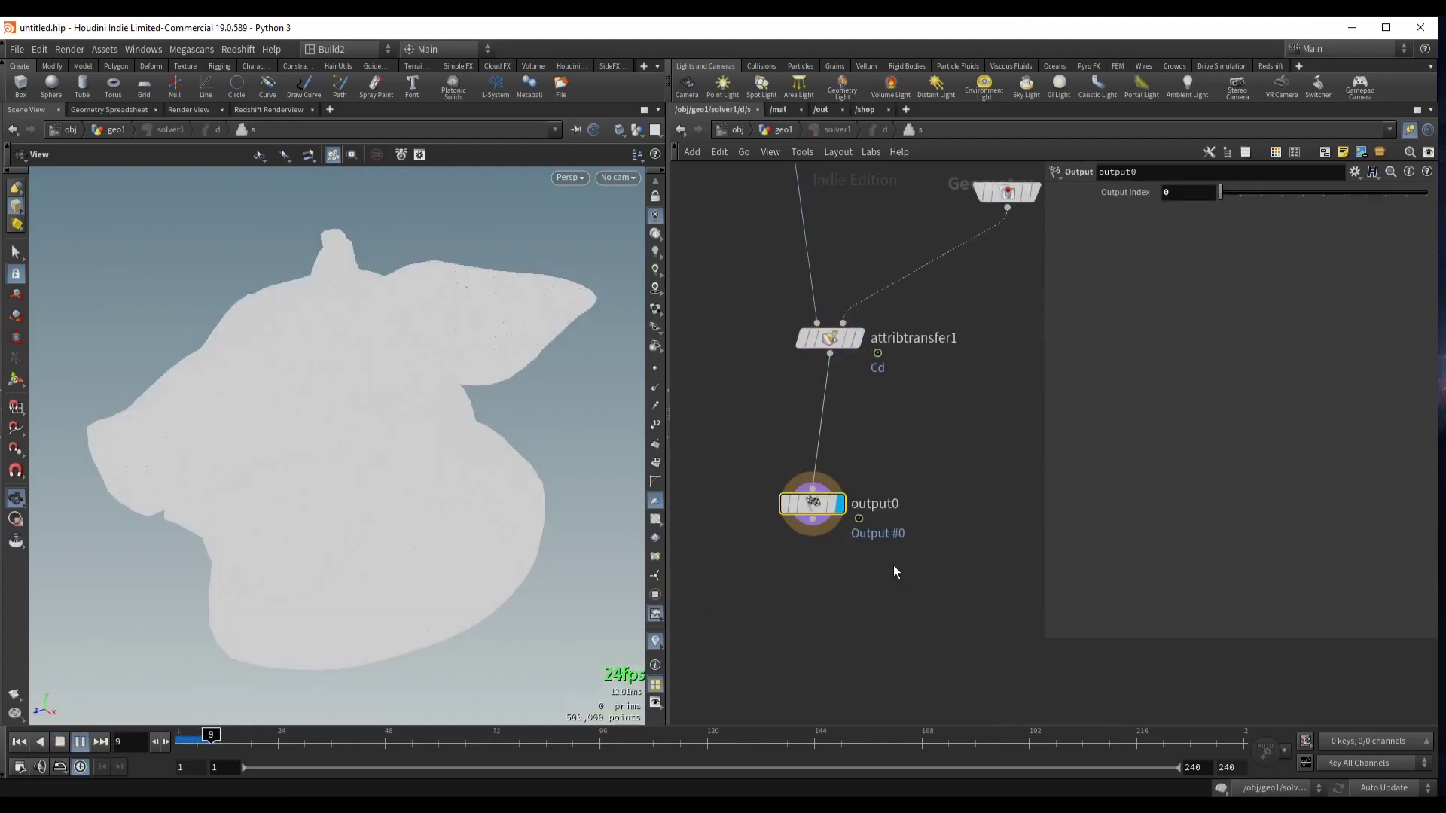
left_click(200, 741)
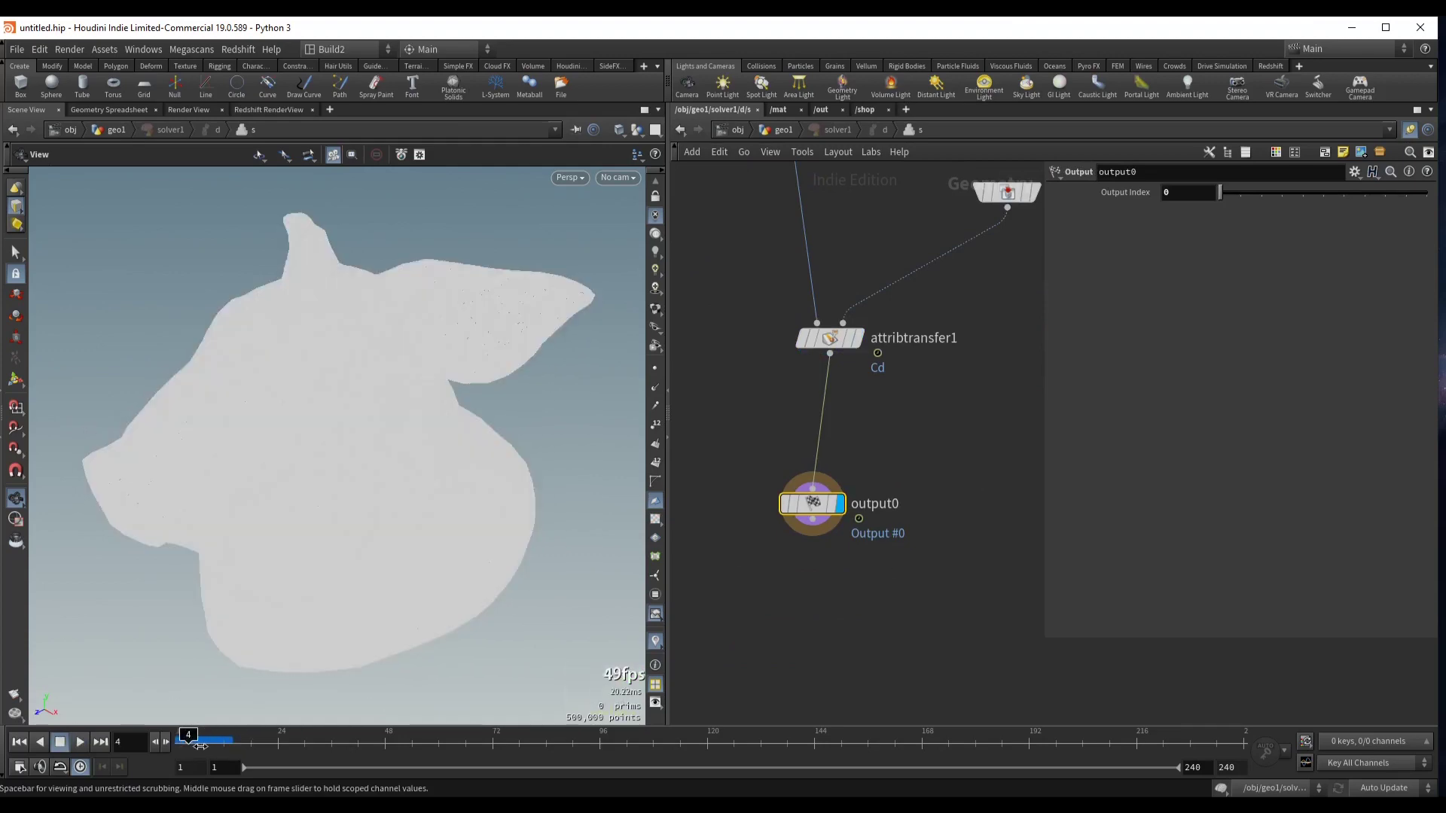
- Set attribtransfer1's Distance Threshold under Conditions from 10 to 0.05
left_click(830, 338)
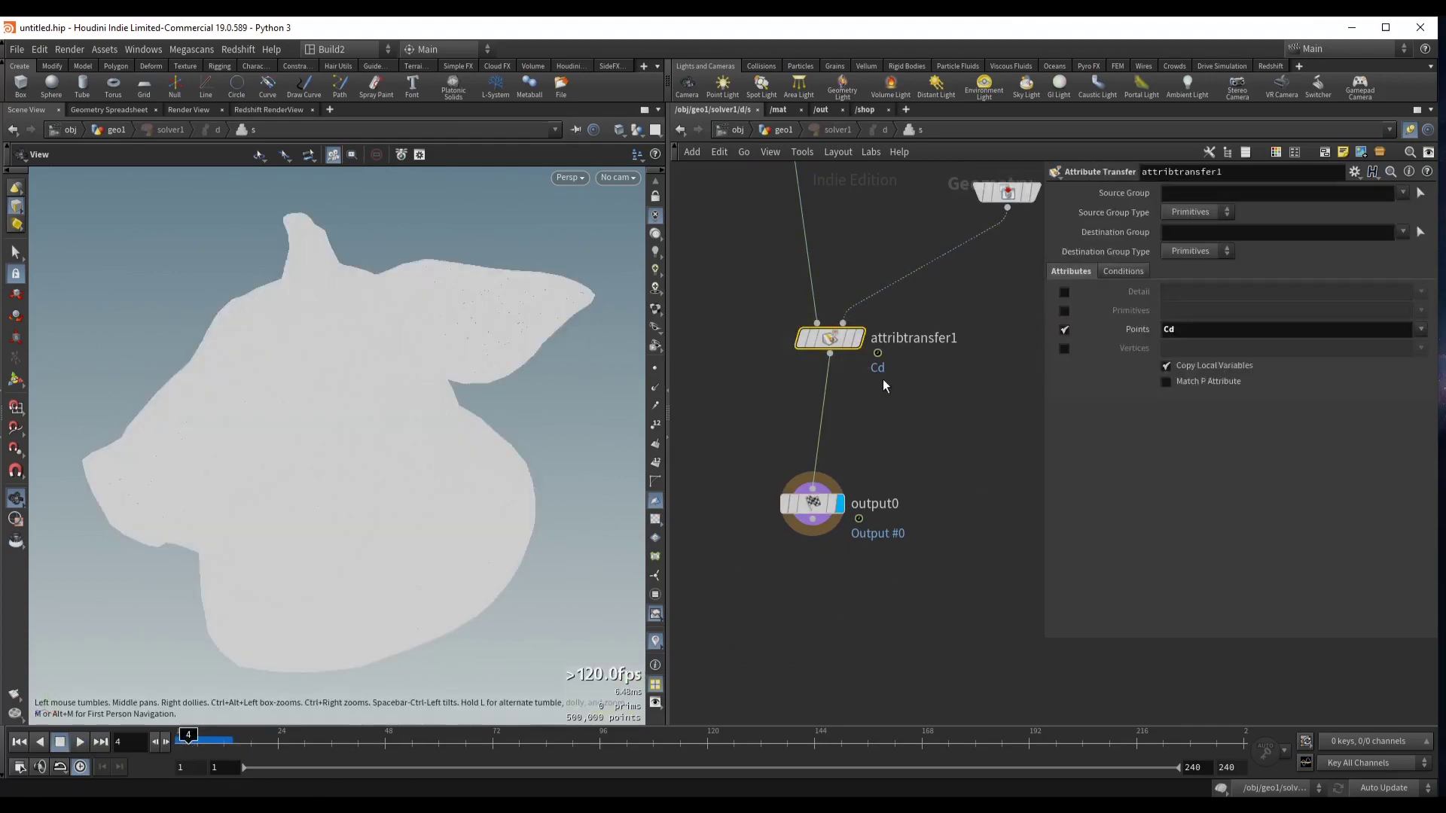
left_click(1133, 270)
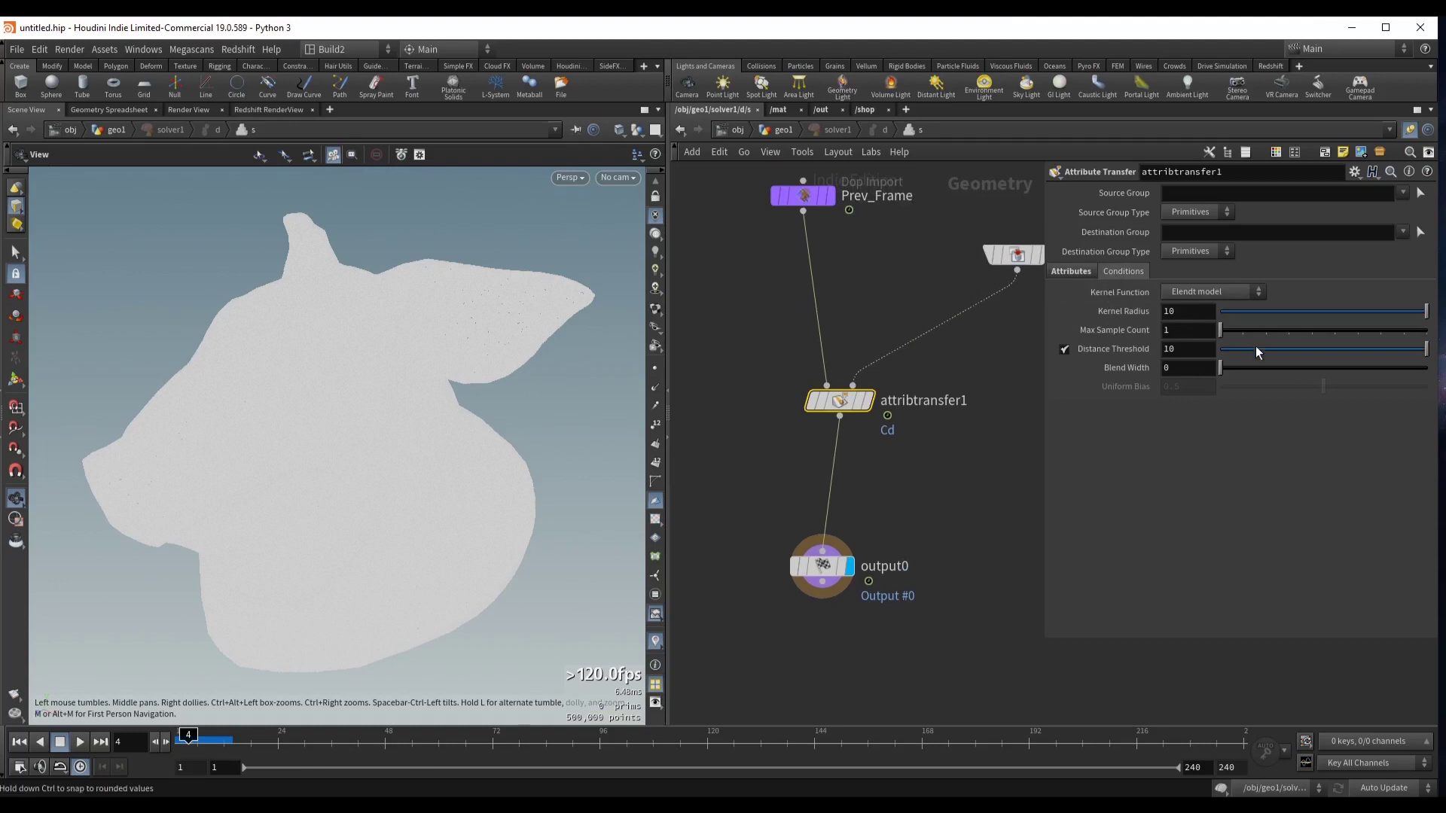
left_click_drag(1256, 350, 1226, 347)
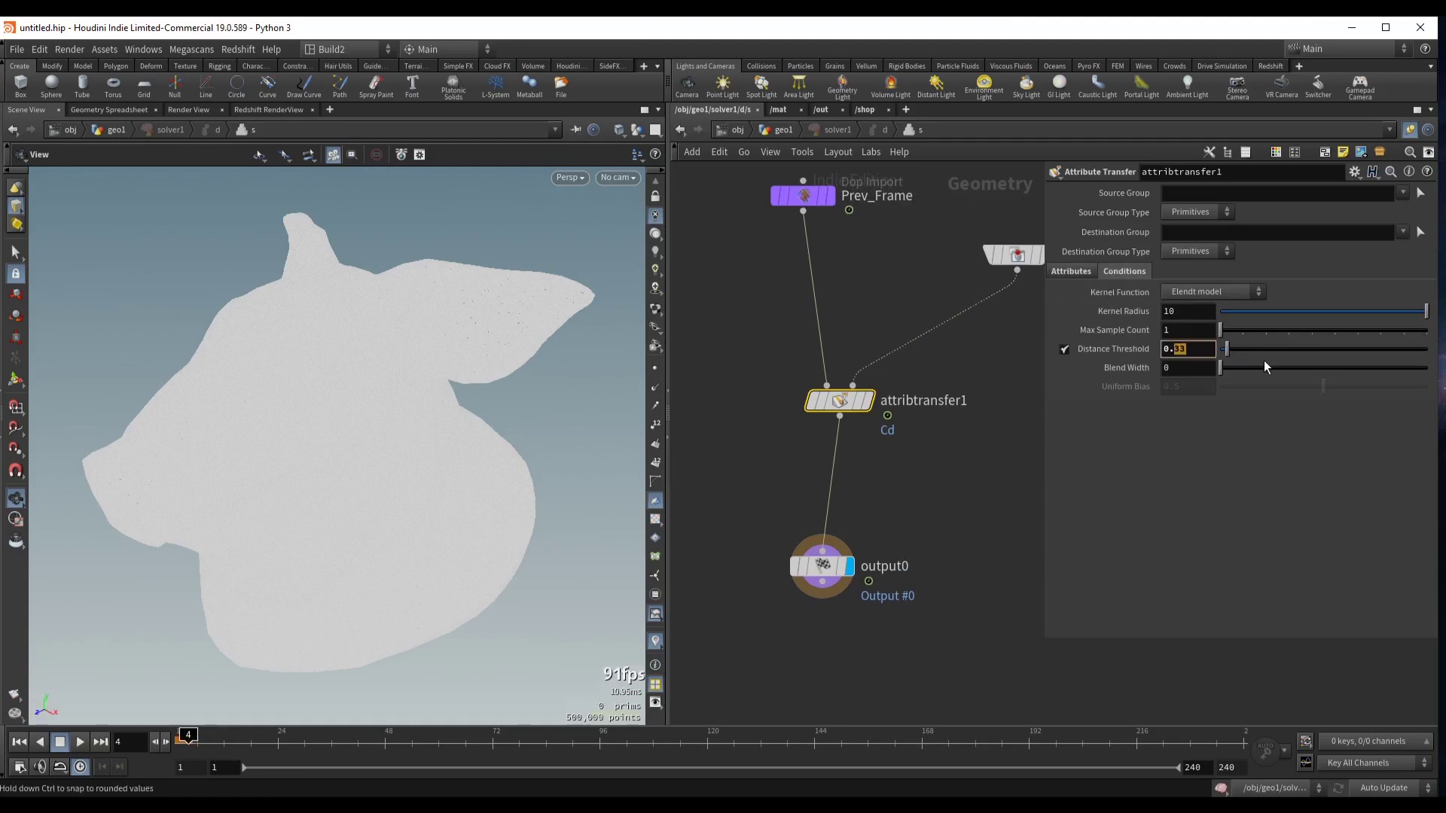
type("05")
key("Return")
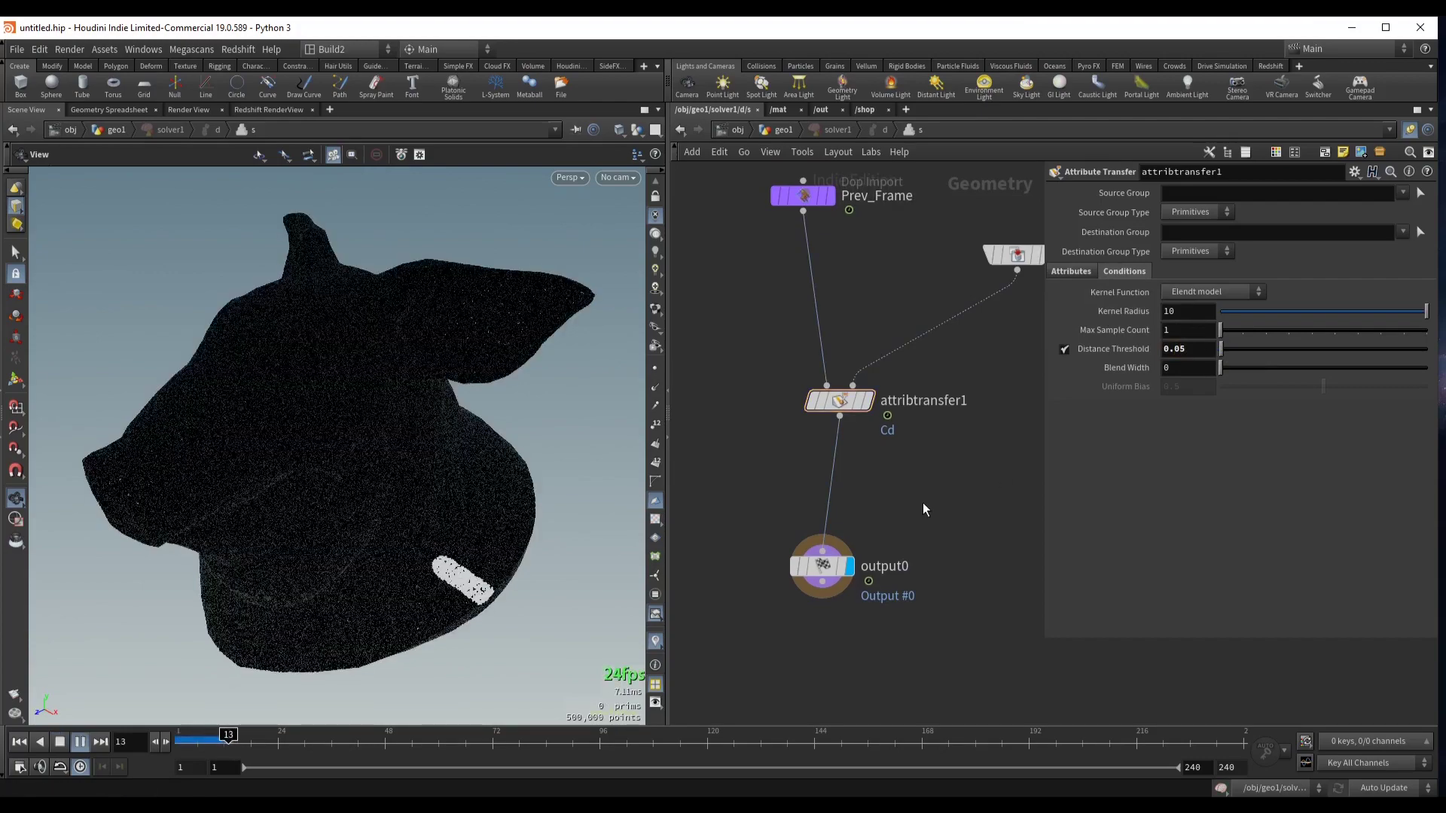
scroll(482, 546, "up", 3)
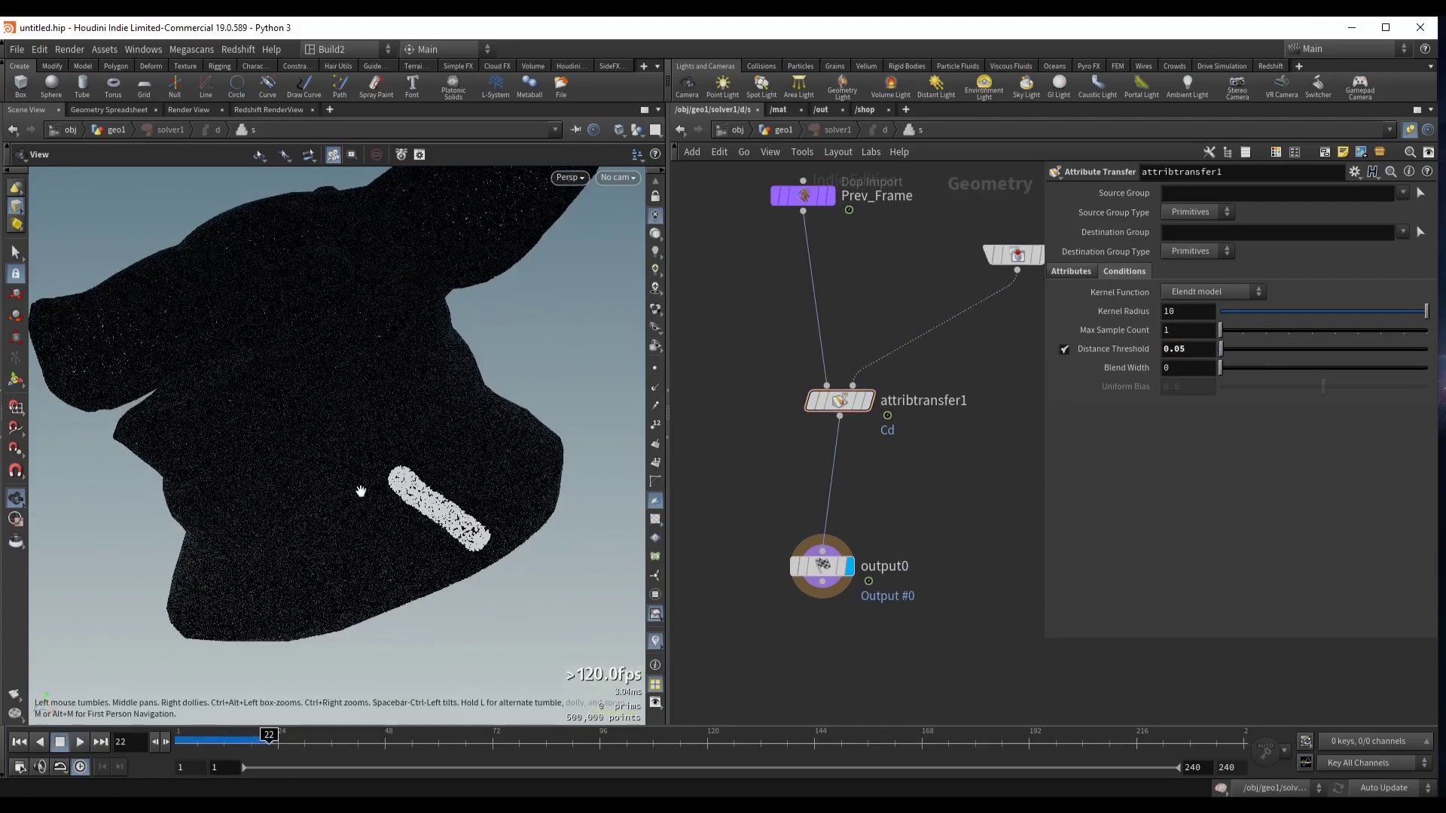
scroll(405, 545, "down", 3)
key("Up")
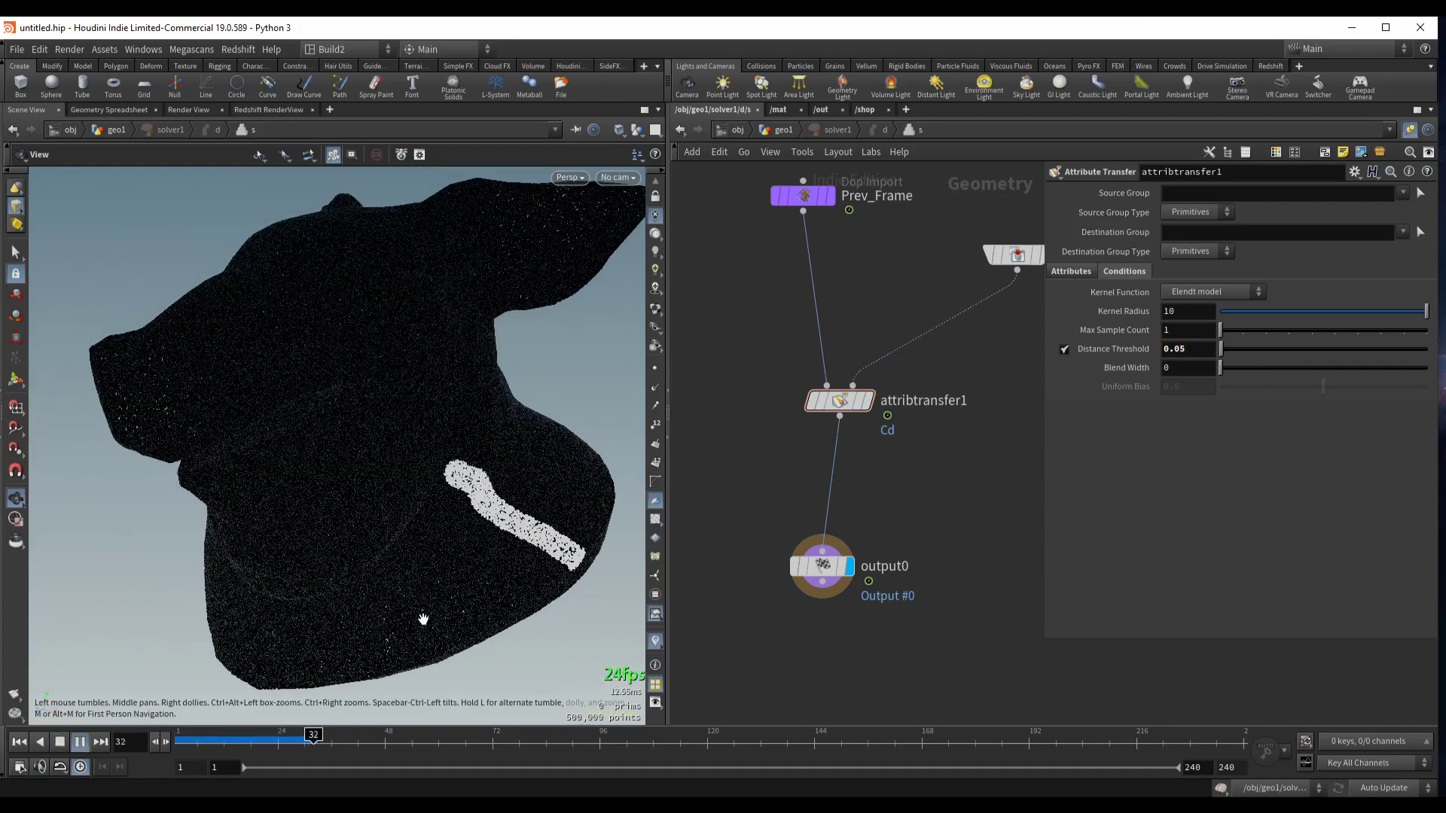
key("Up")
left_click_drag(452, 500, 438, 463)
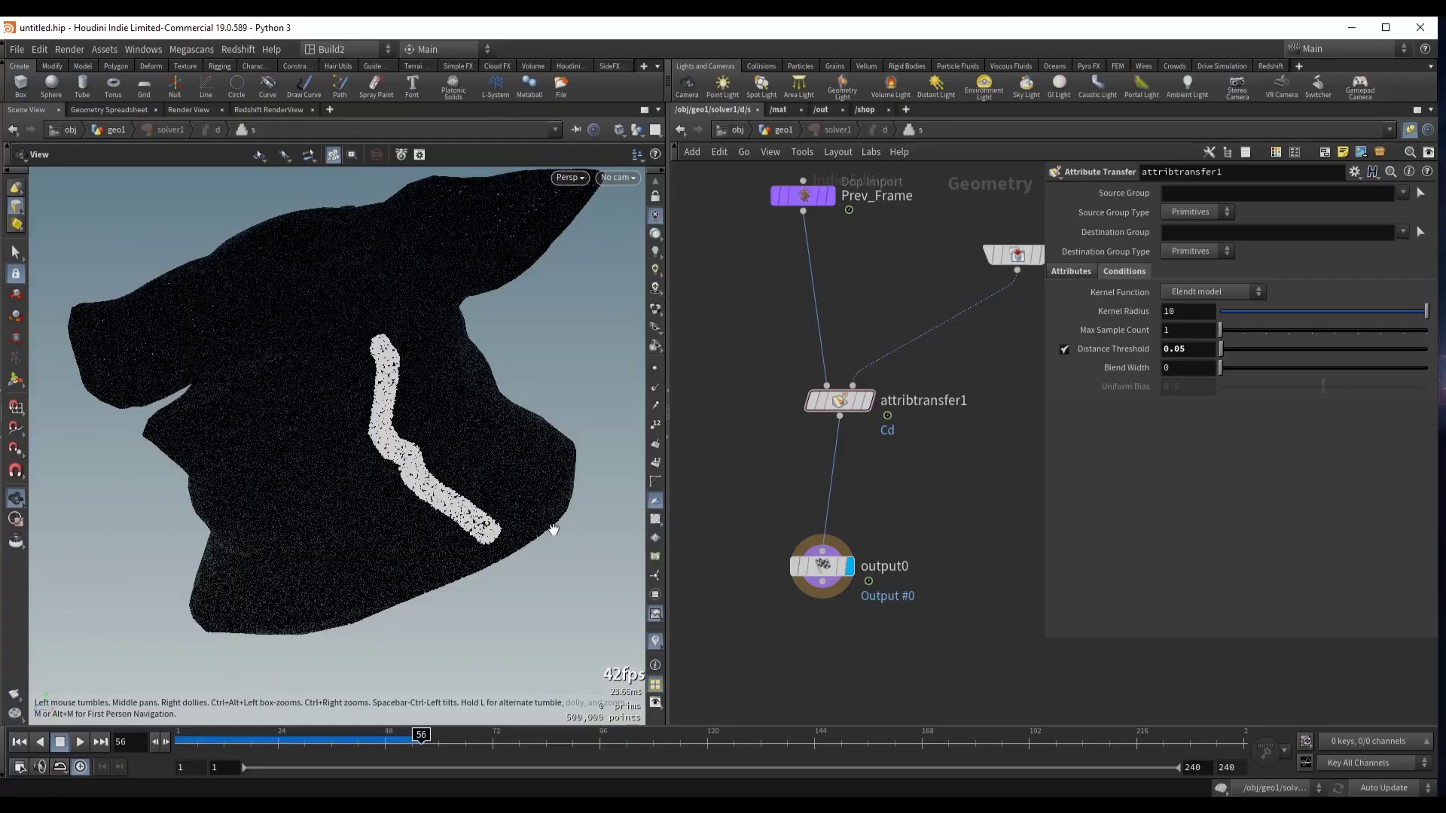
scroll(558, 500, "up", 6)
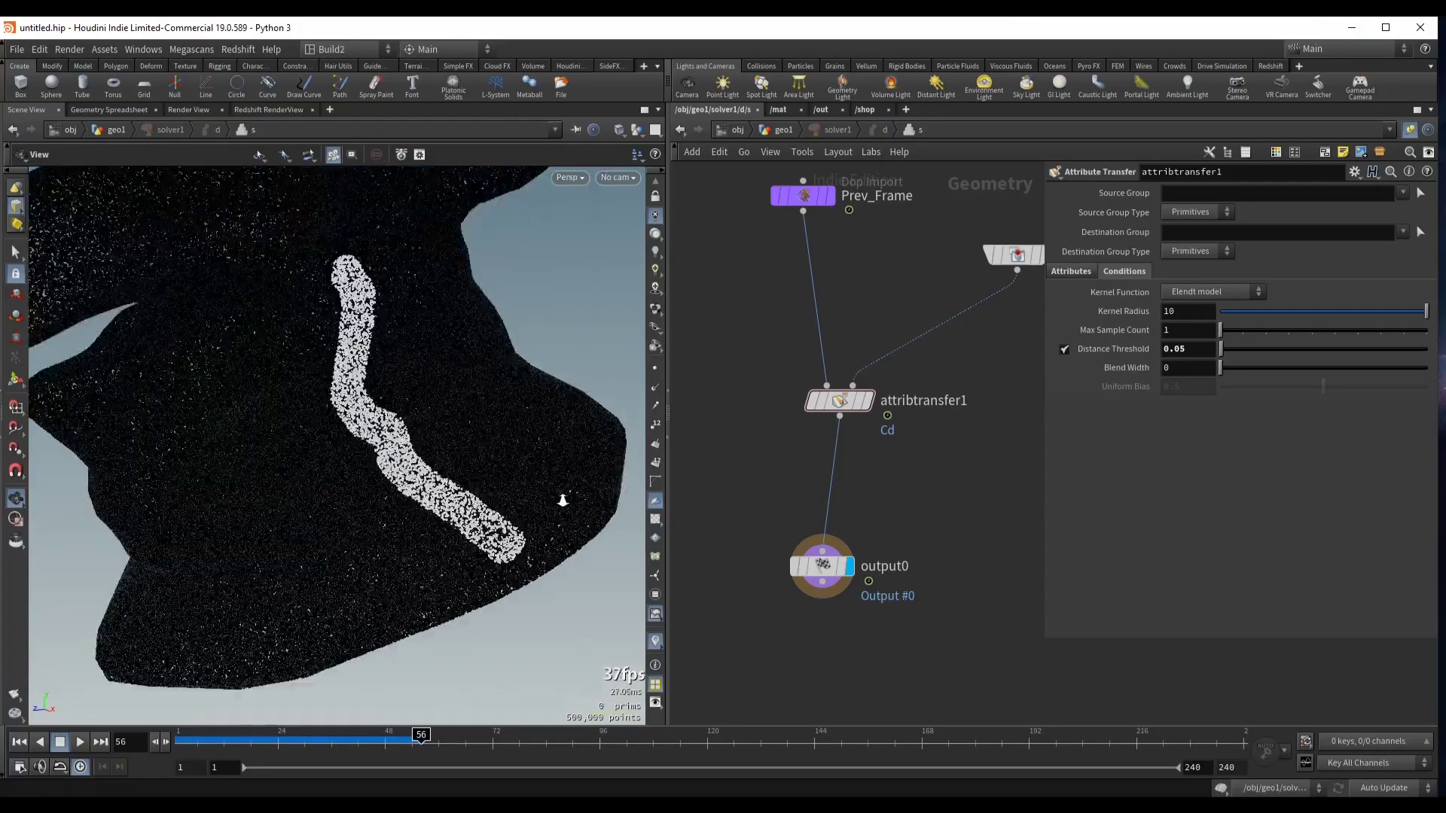
scroll(617, 471, "down", 5)
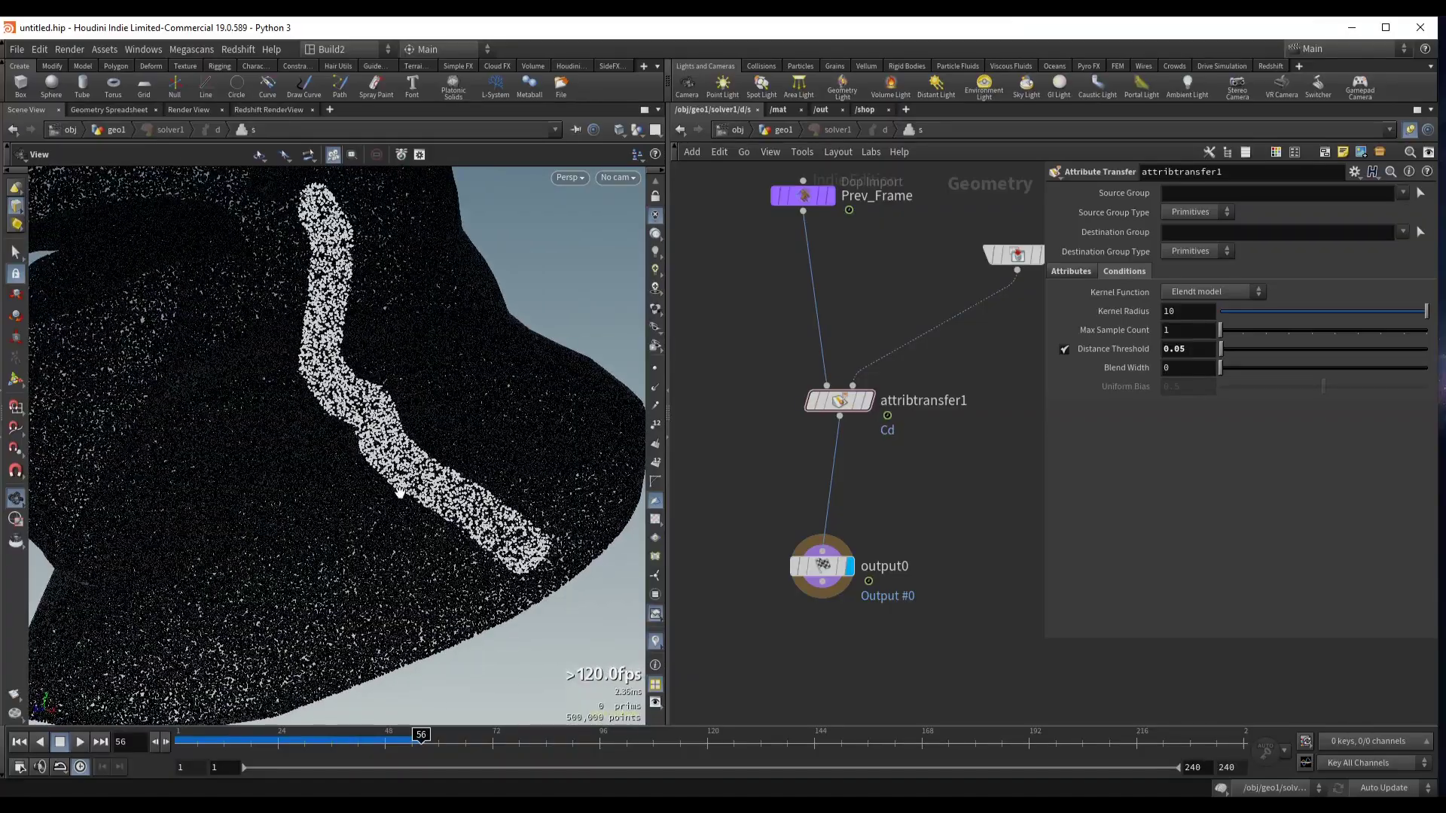
mouse_move(431, 490)
left_mouse_down()
mouse_move(450, 495)
mouse_move(406, 512)
mouse_move(431, 520)
mouse_move(381, 451)
left_mouse_up()
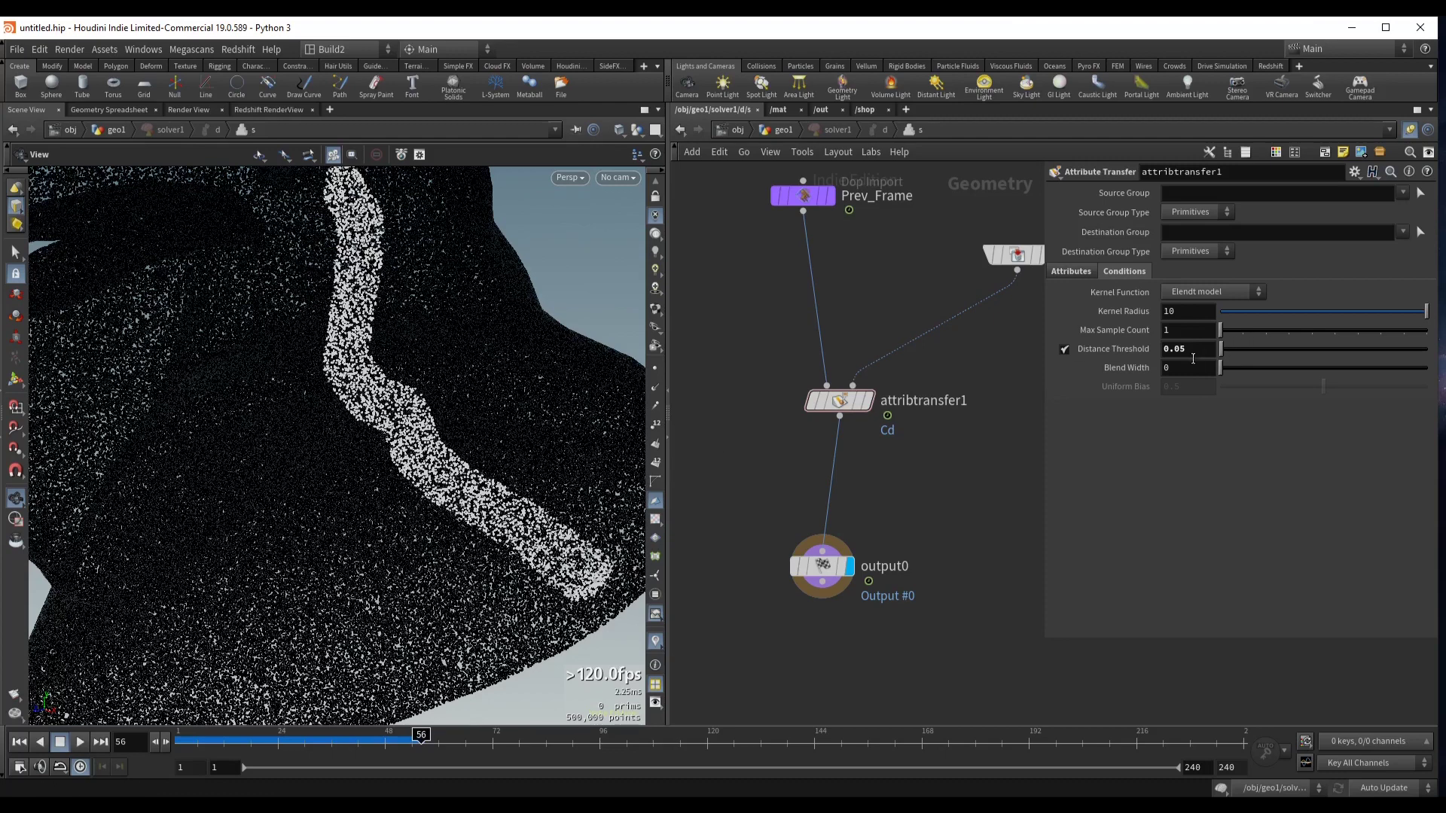
- Lower attribtransfer1's Distance Threshold to 0.02, then 0.01, and tidy the solver network layout
type("2")
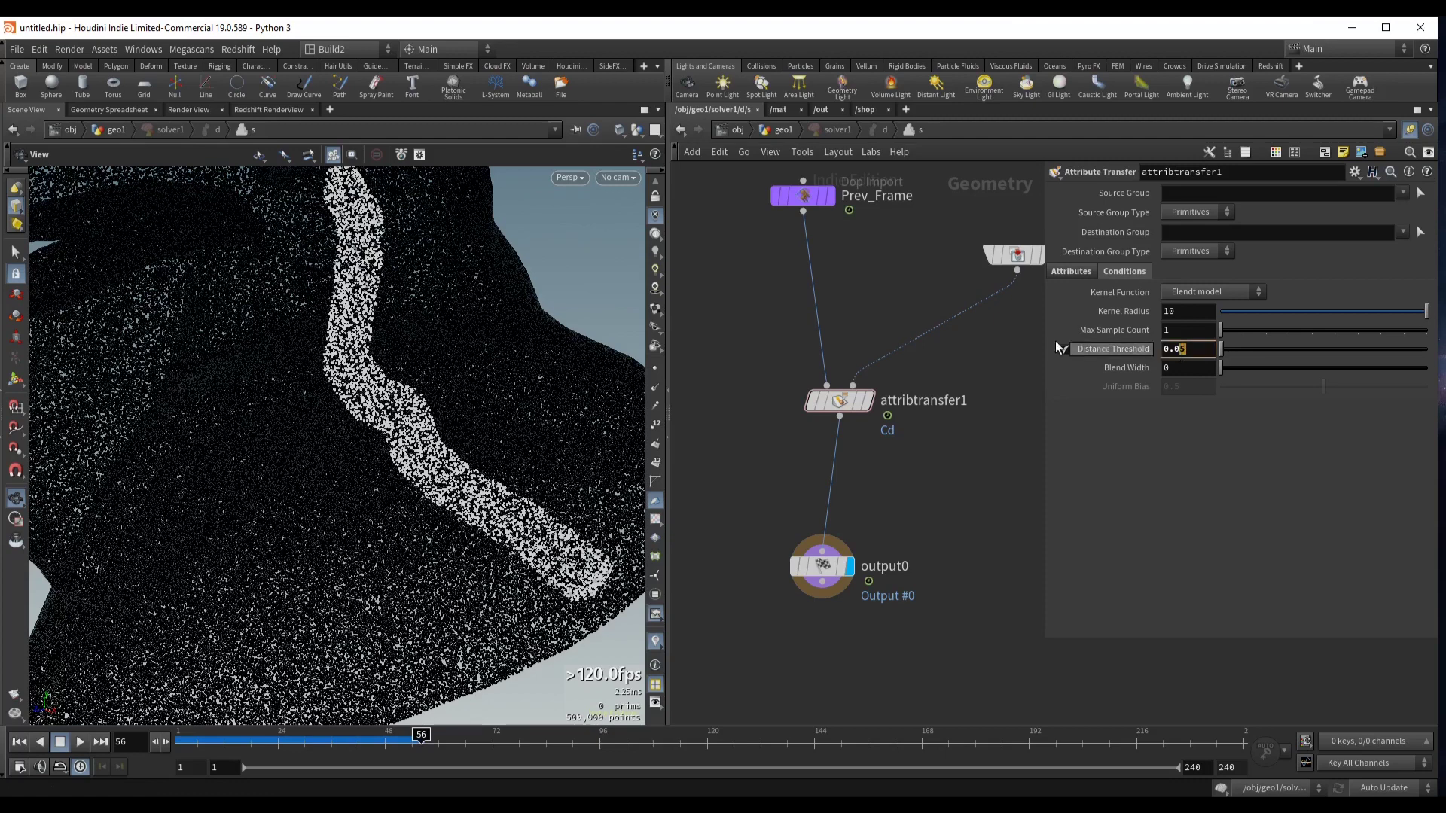
key("Return")
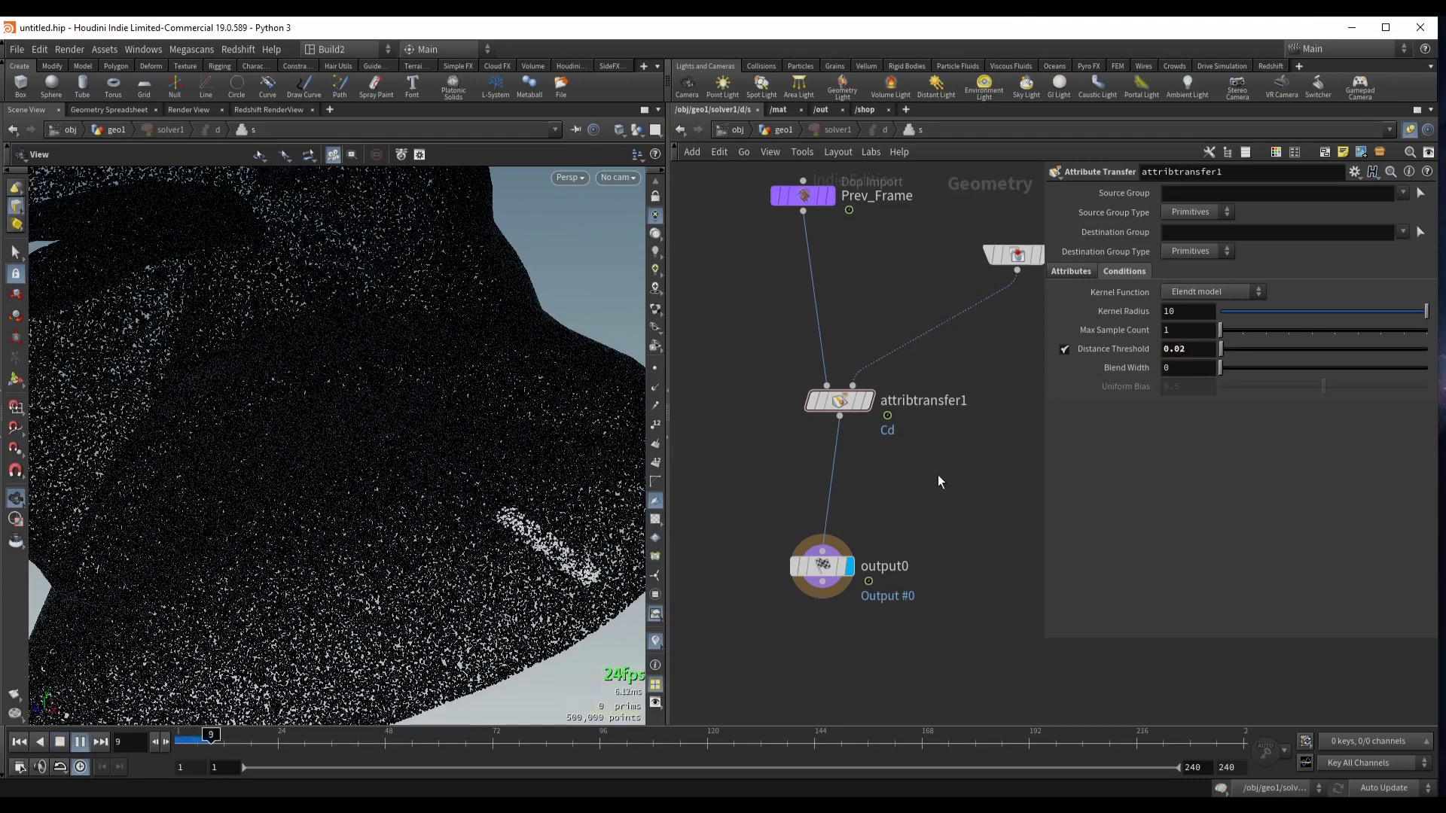
left_click(1189, 352)
key("BackSpace")
type("1")
key("Return")
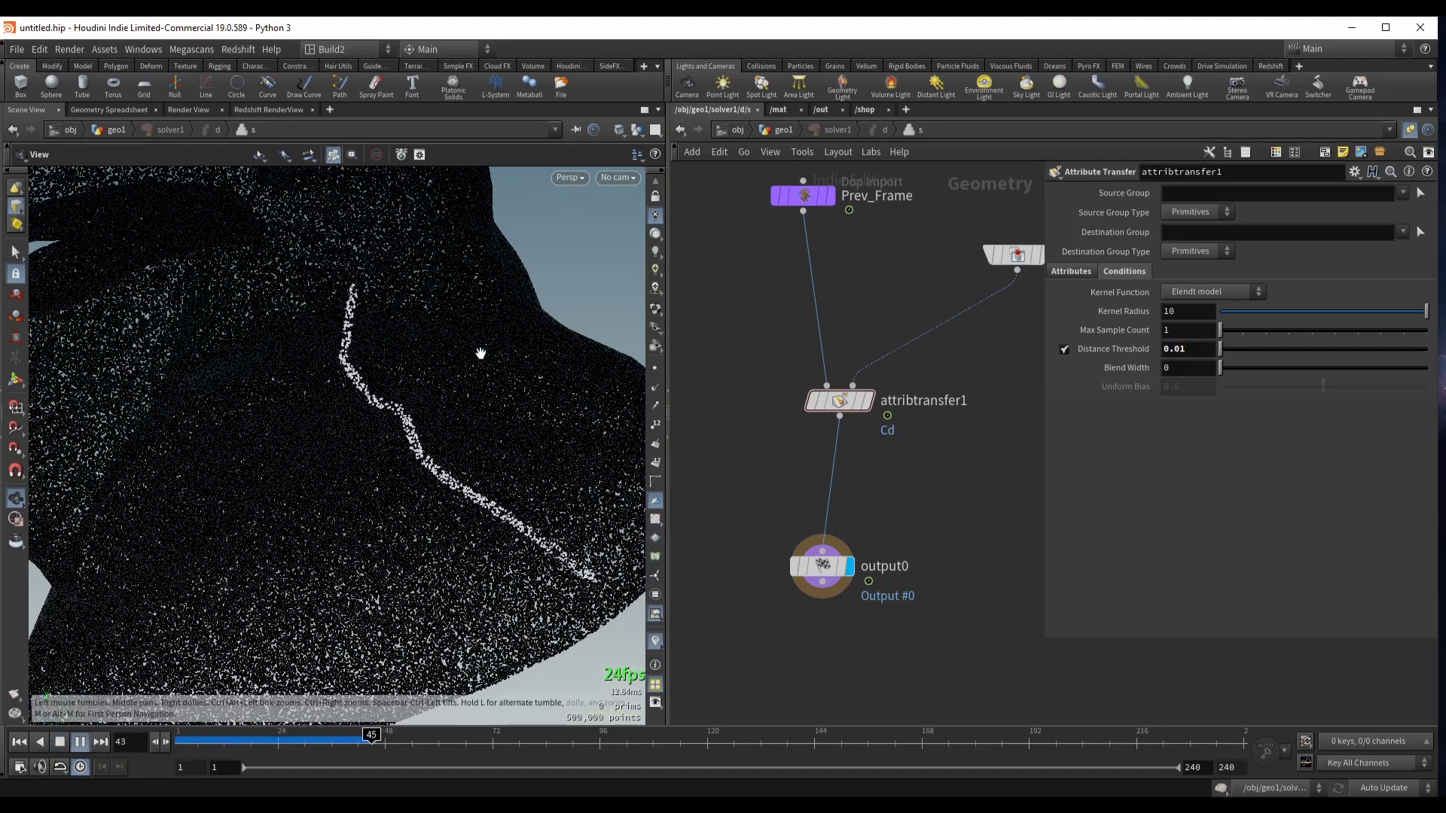
left_click_drag(477, 349, 436, 338)
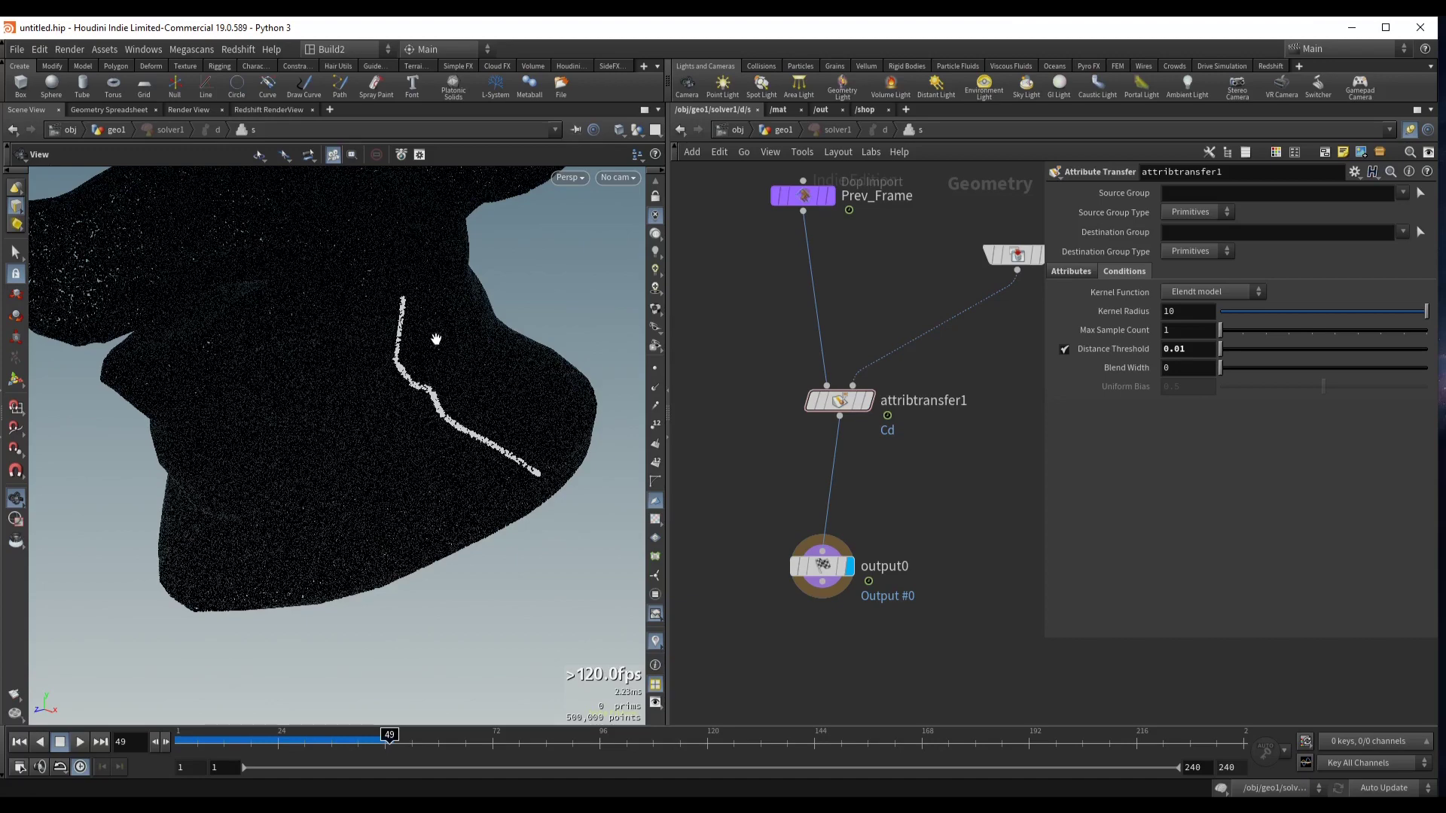
key("l")
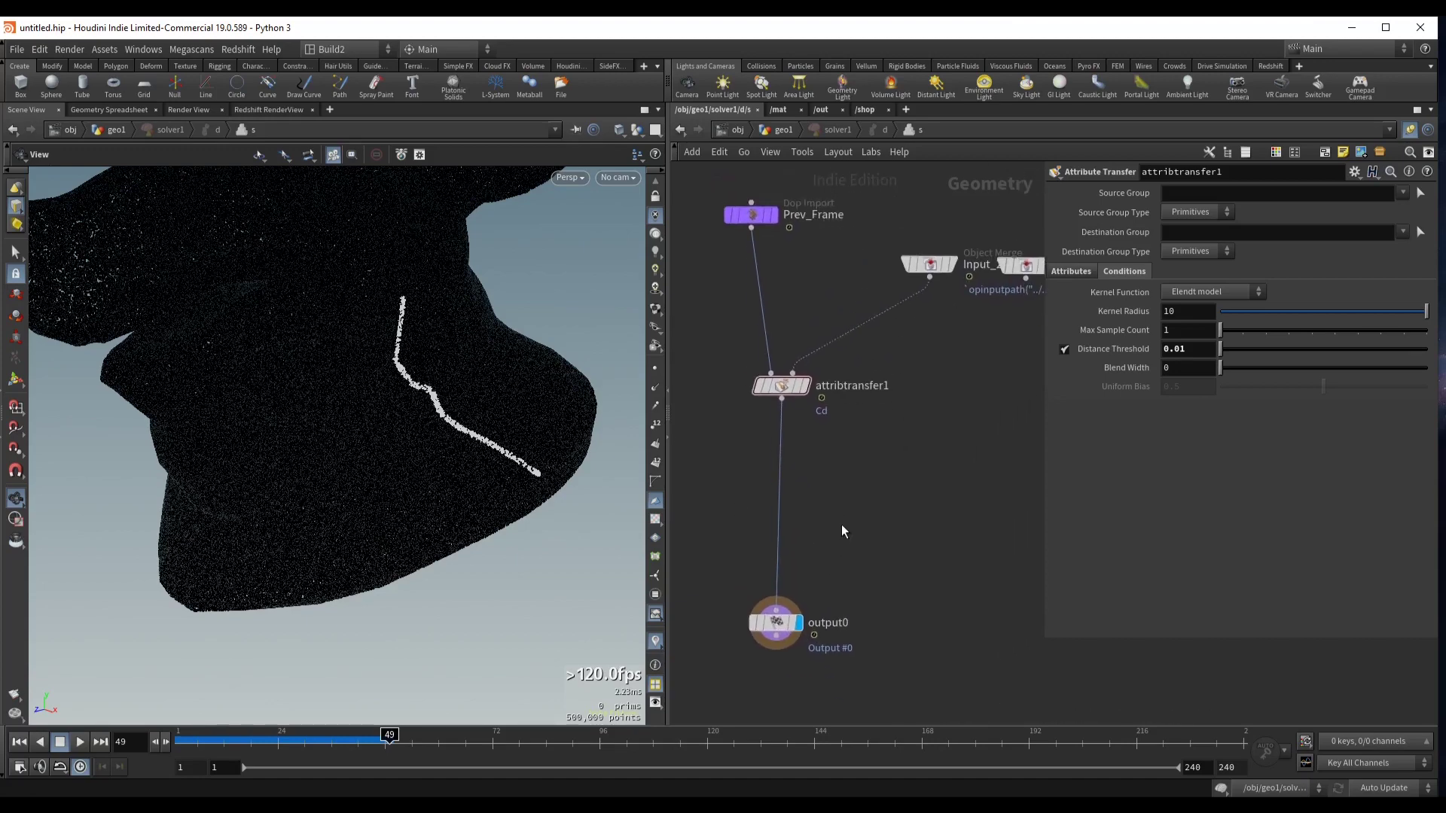
- Drop an Attribute VOP, attribvop1, onto the wire between attribtransfer1 and output0
key("ctrl+Up")
key("Tab")
type("null")
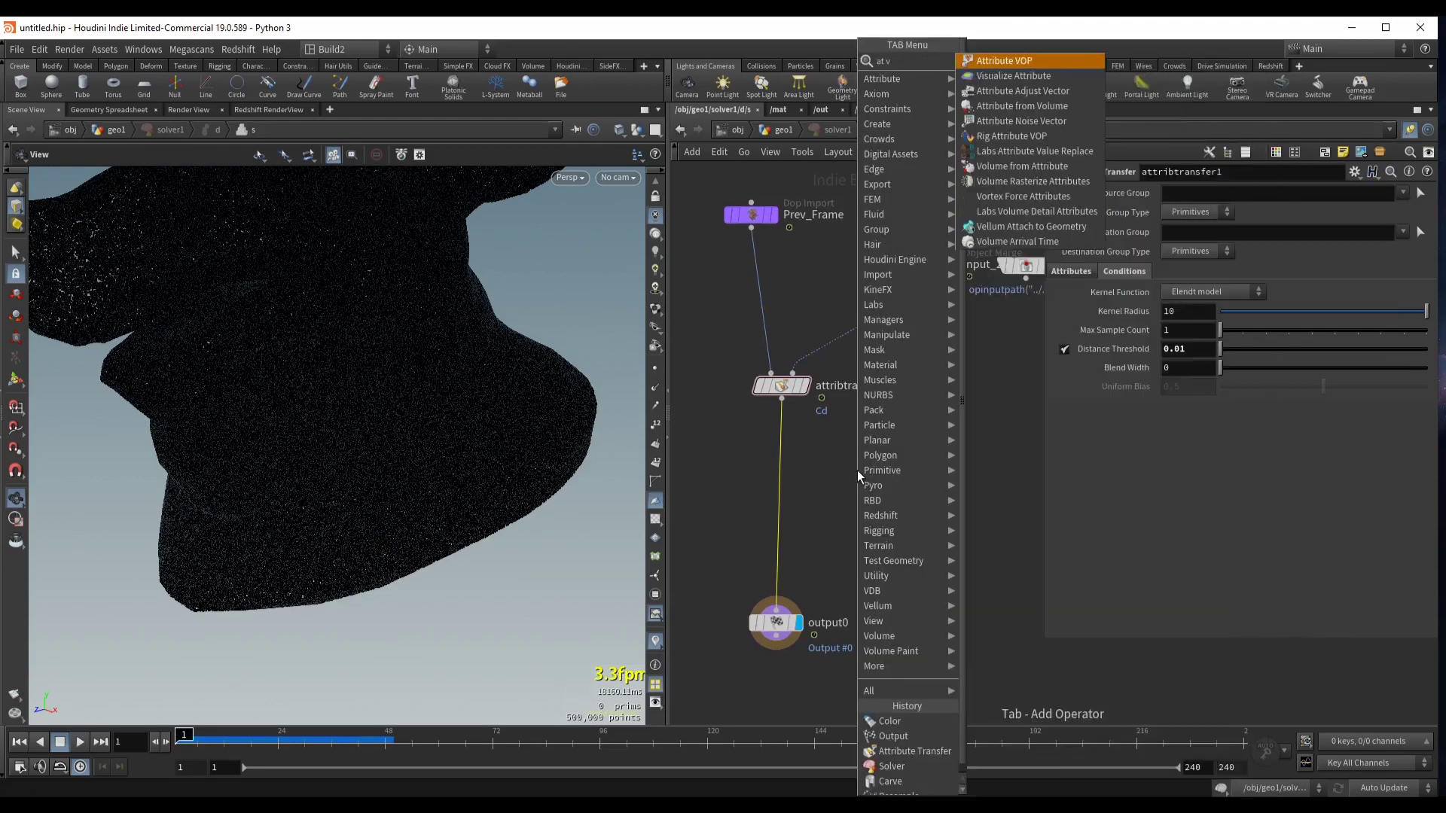
key("Return")
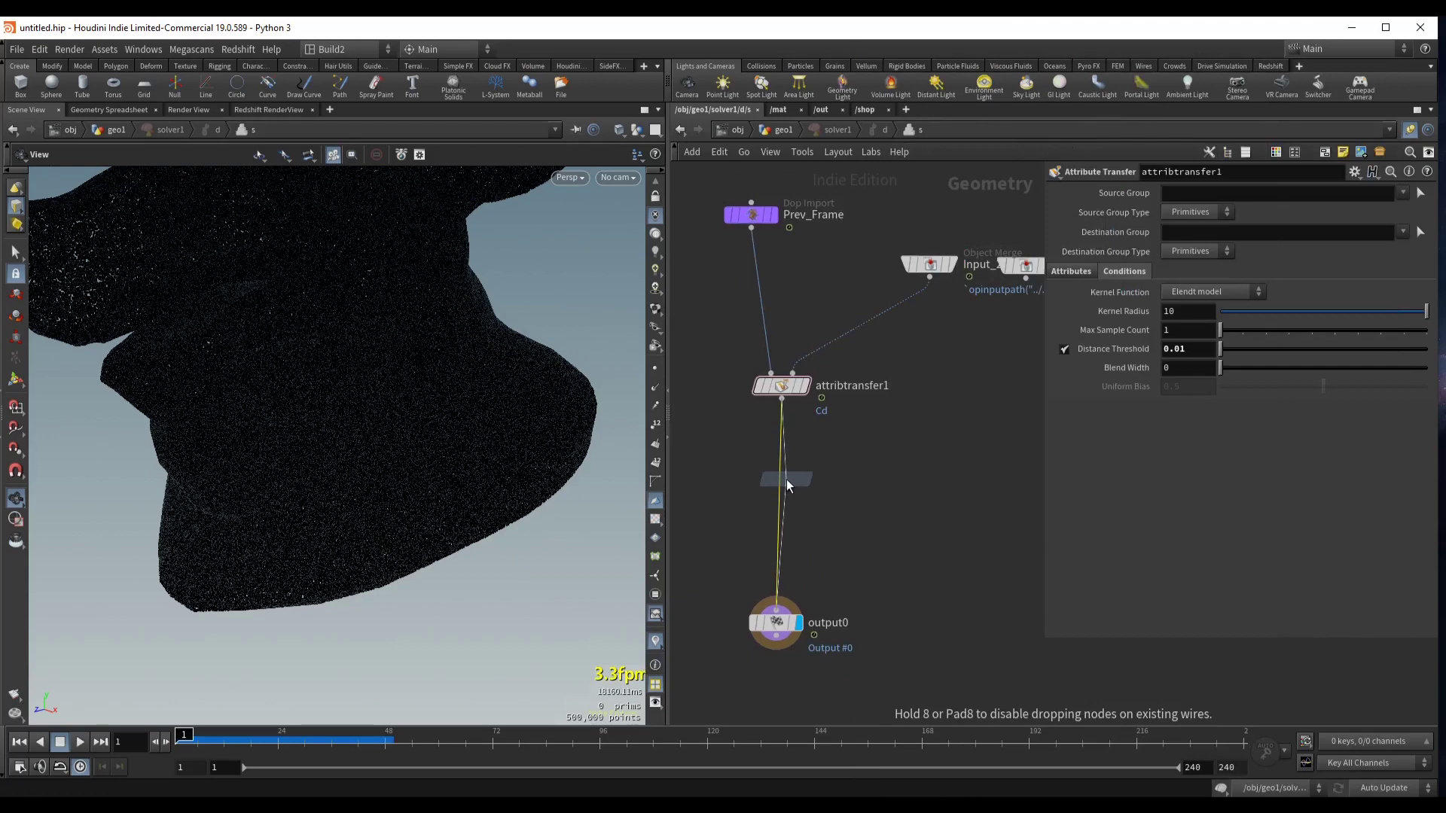
left_click(786, 479)
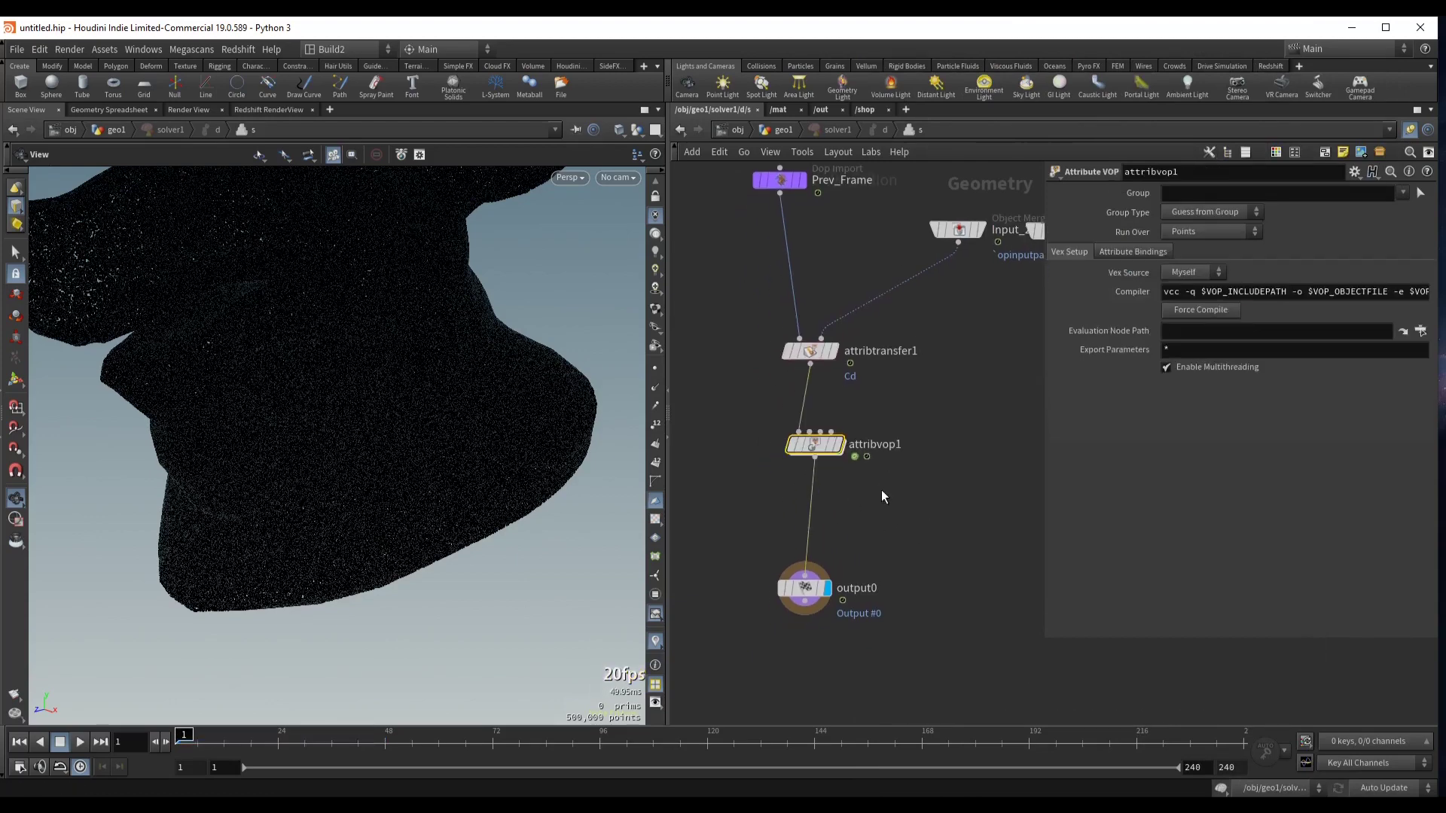
left_click_drag(834, 456, 817, 470)
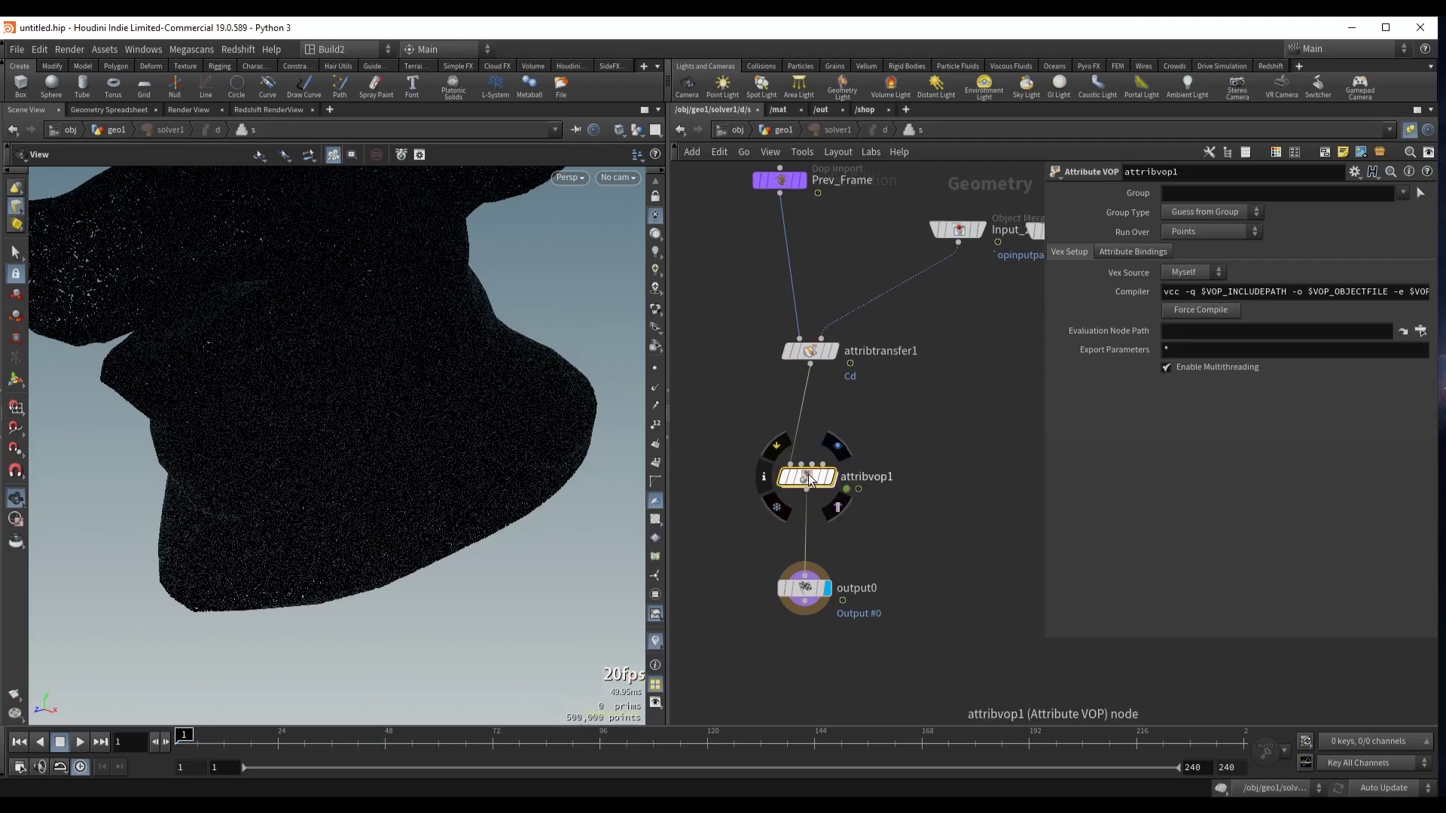
- Play the simulation from frame 1 to confirm the thin white trail still grows
scroll(893, 530, "up", 2)
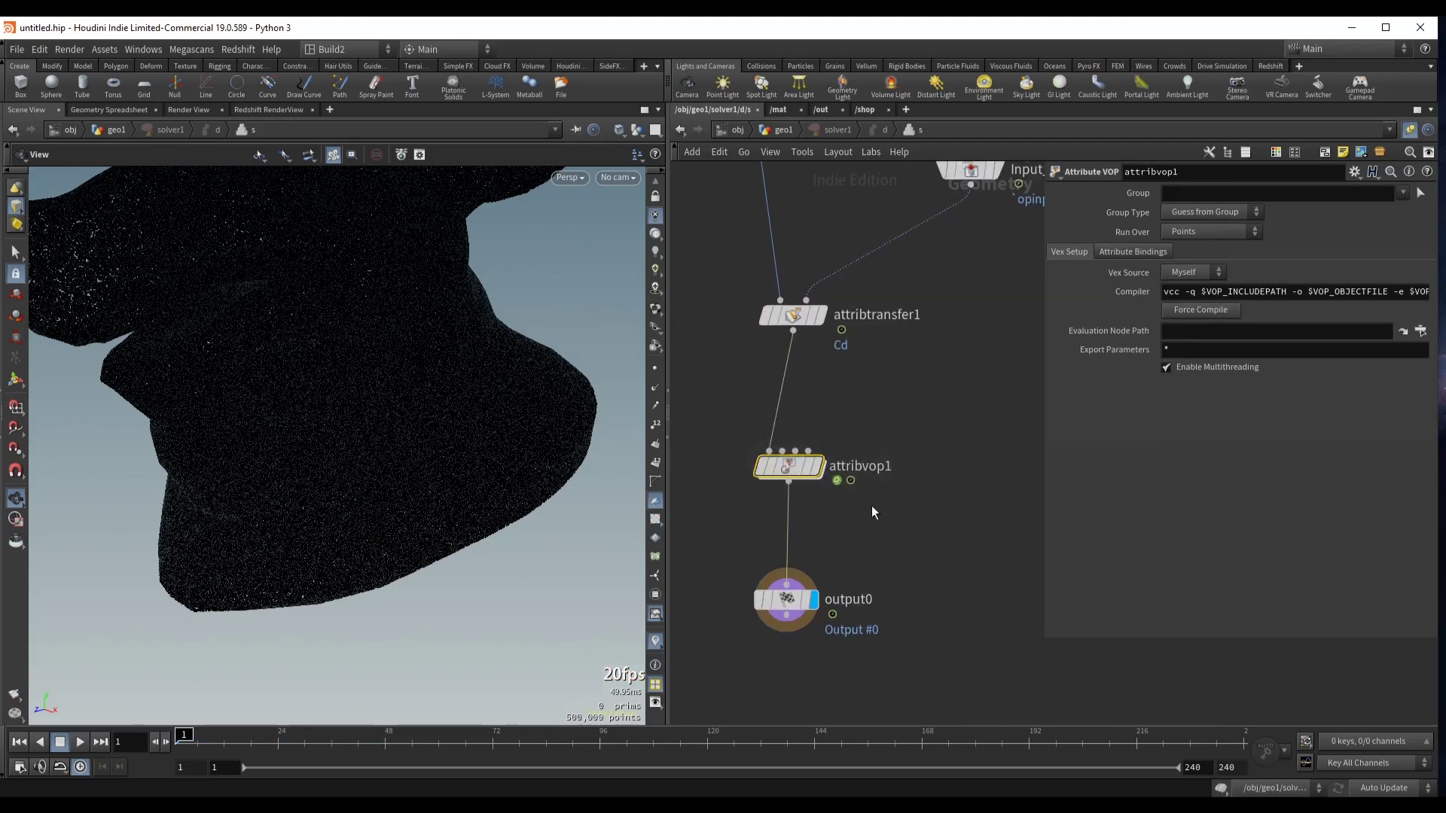
key("Up")
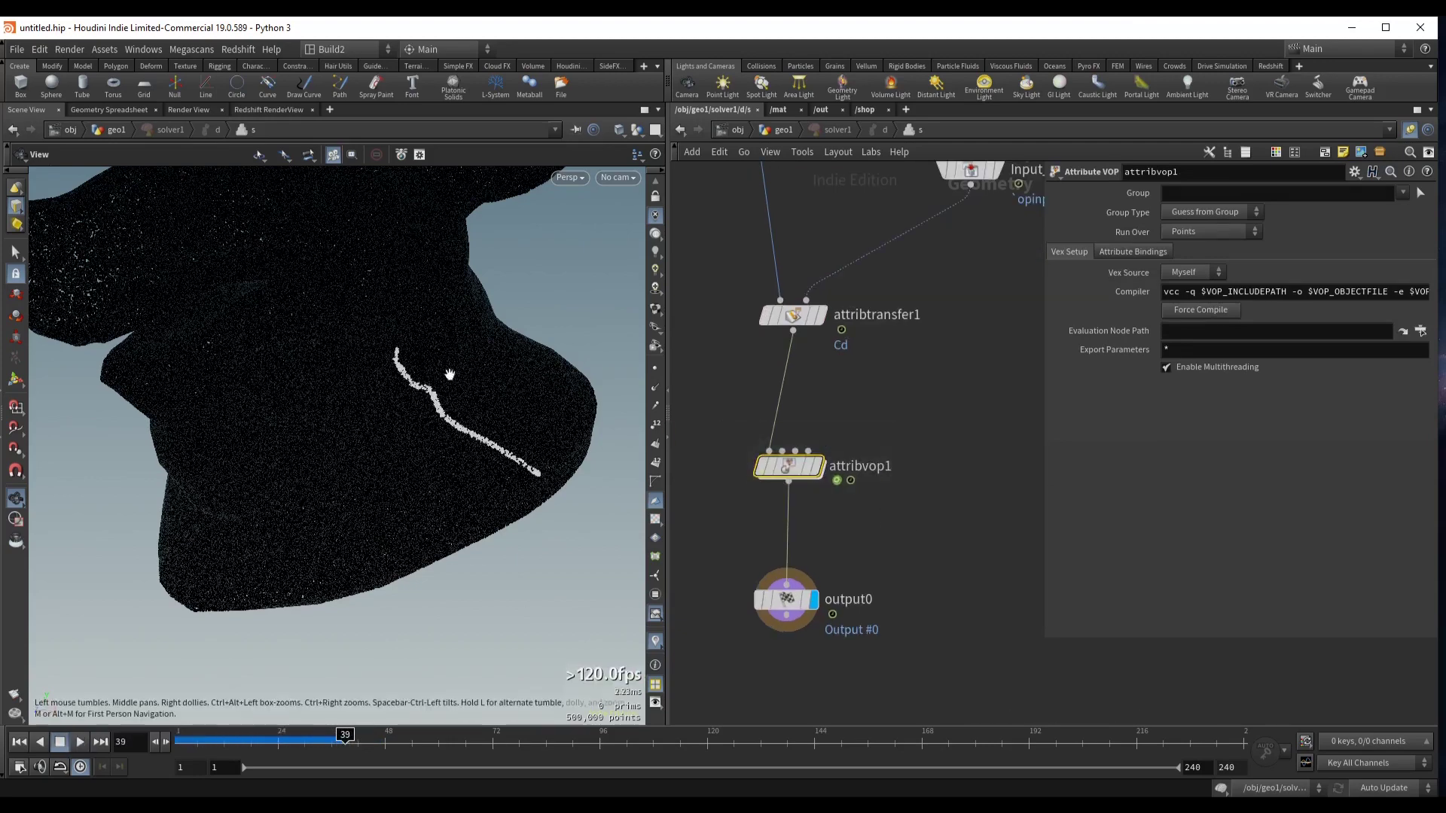
left_click_drag(450, 375, 439, 400)
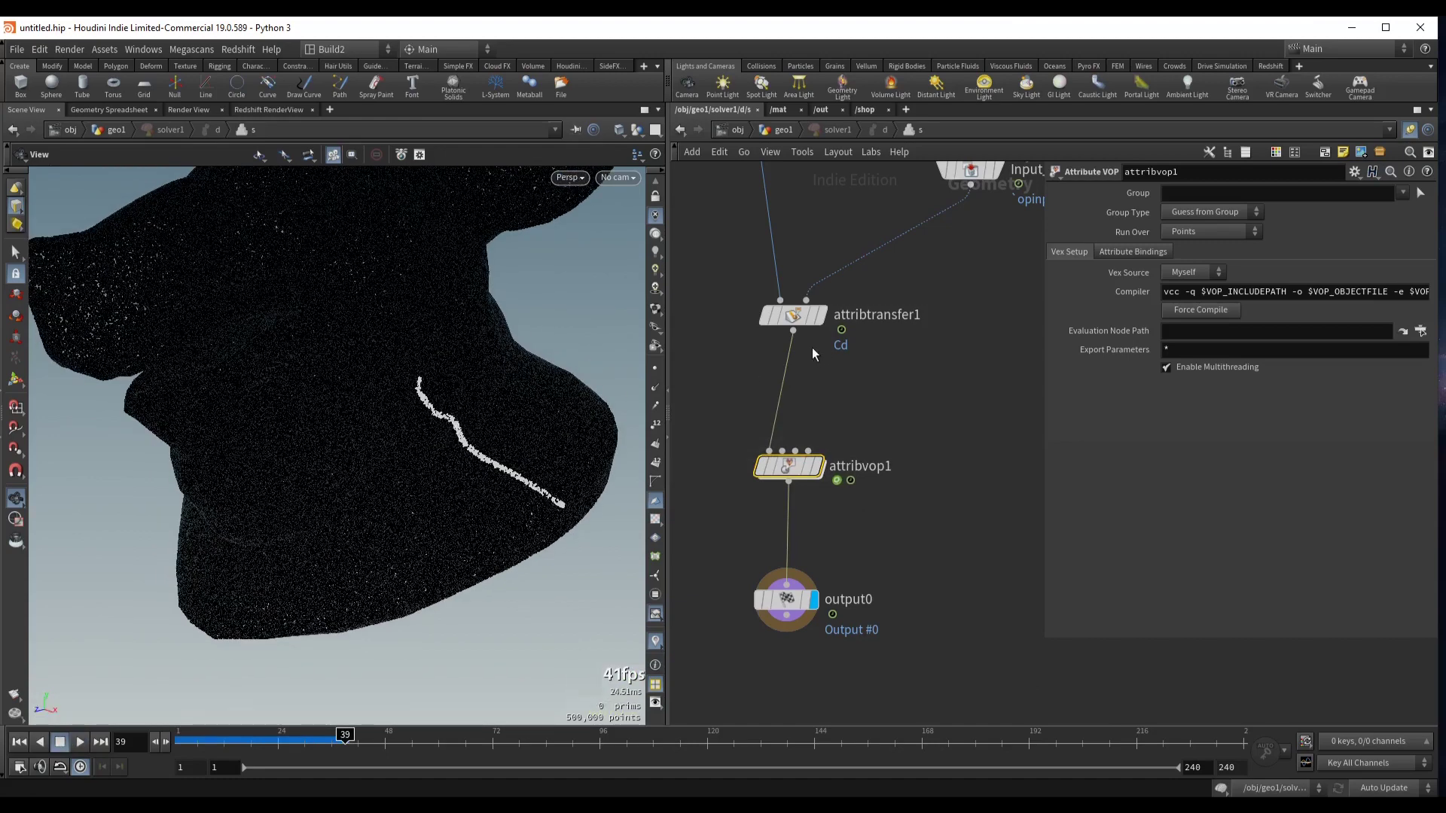
left_click(793, 331)
left_click(857, 373)
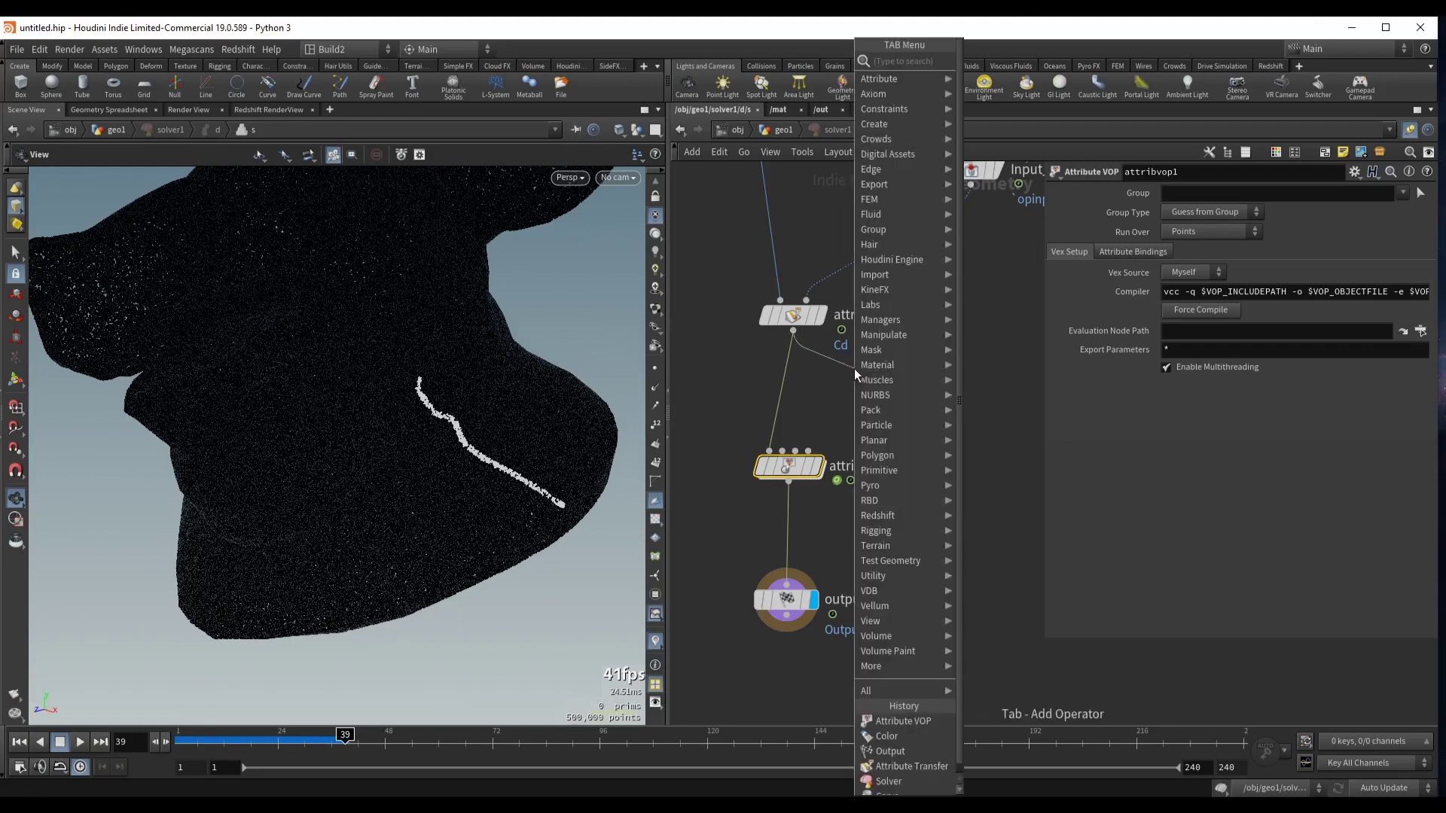
type("blast")
key("Return")
left_click(855, 374)
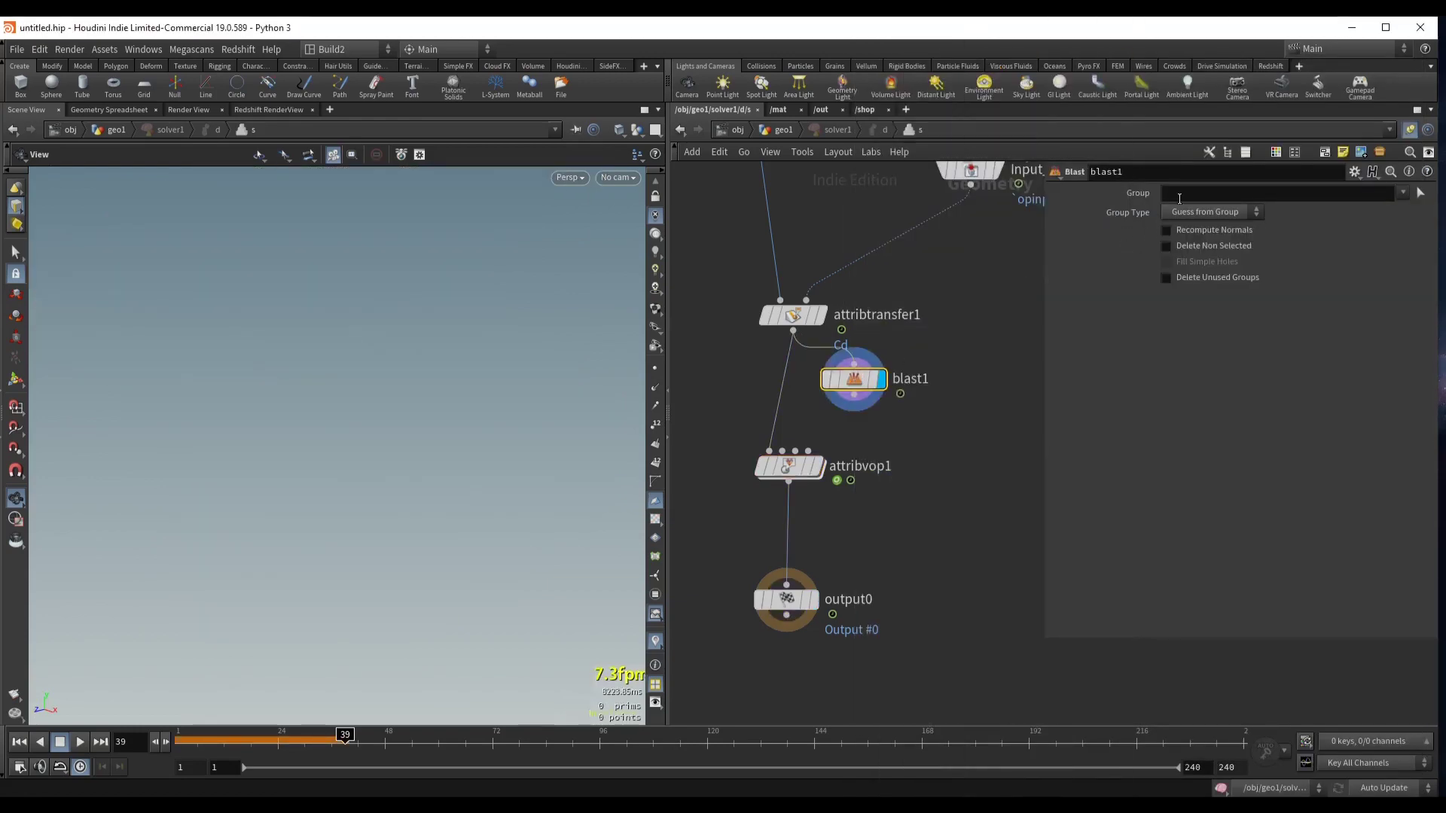
left_click(1200, 213)
left_click(1188, 272)
left_click(1206, 194)
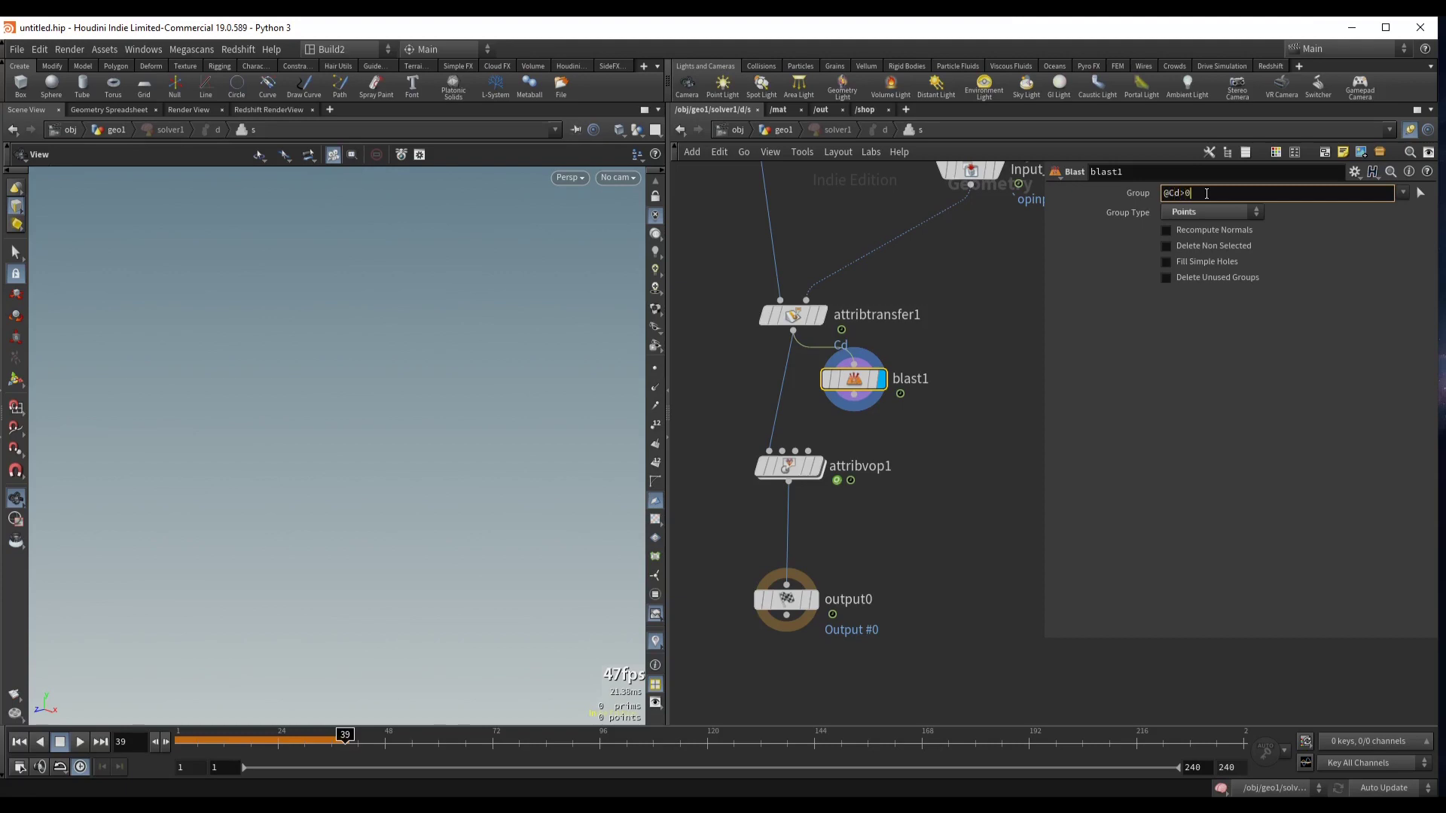
type("@Cd>0")
key("Return")
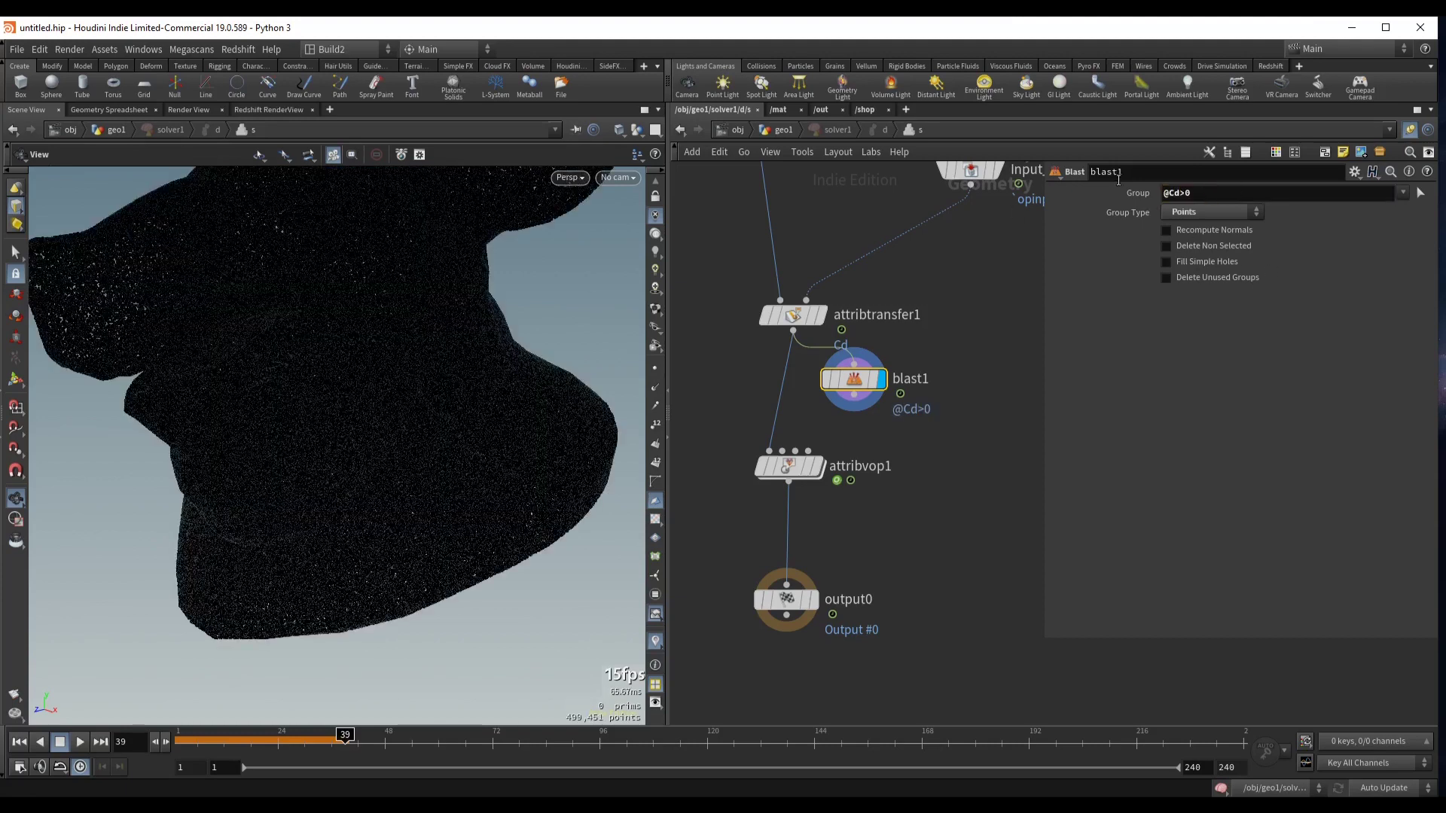
left_click(1214, 246)
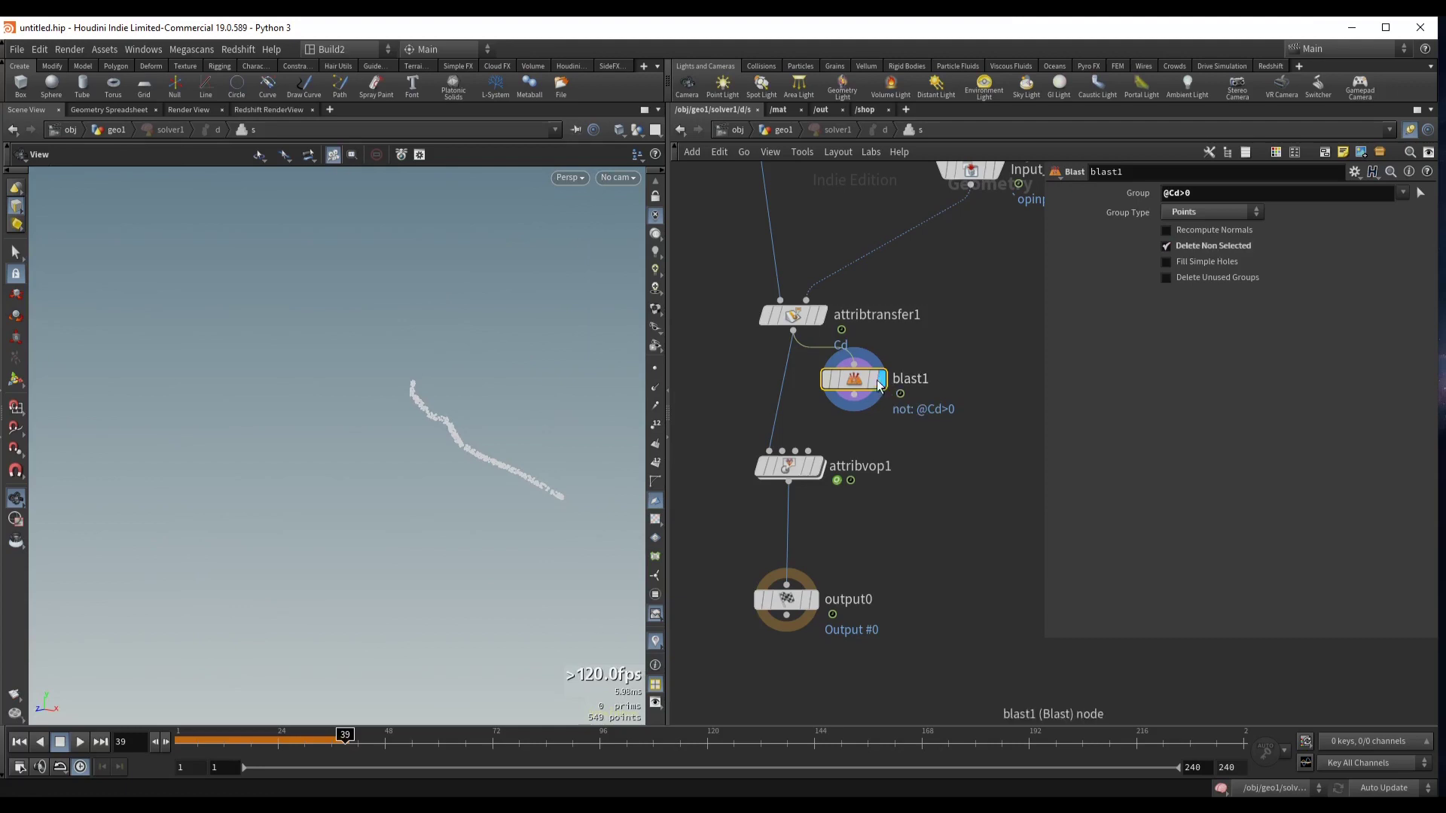
- Rearrange blast1, attribvop1 and output0, and wire blast1 into attribvop1's second input
left_click_drag(878, 385, 904, 390)
left_click_drag(788, 466, 790, 482)
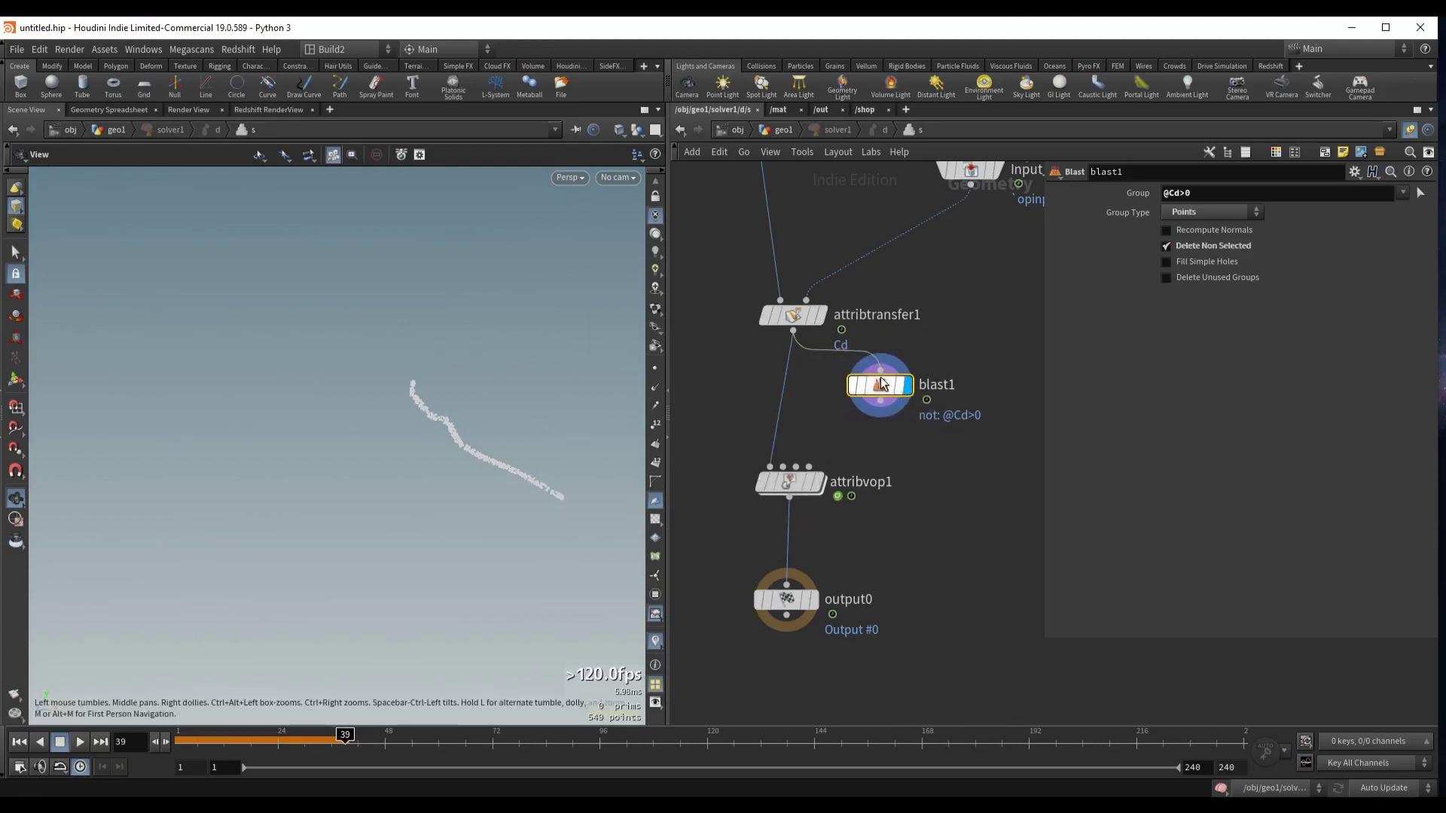
left_click_drag(879, 385, 900, 393)
left_click_drag(786, 625, 772, 681)
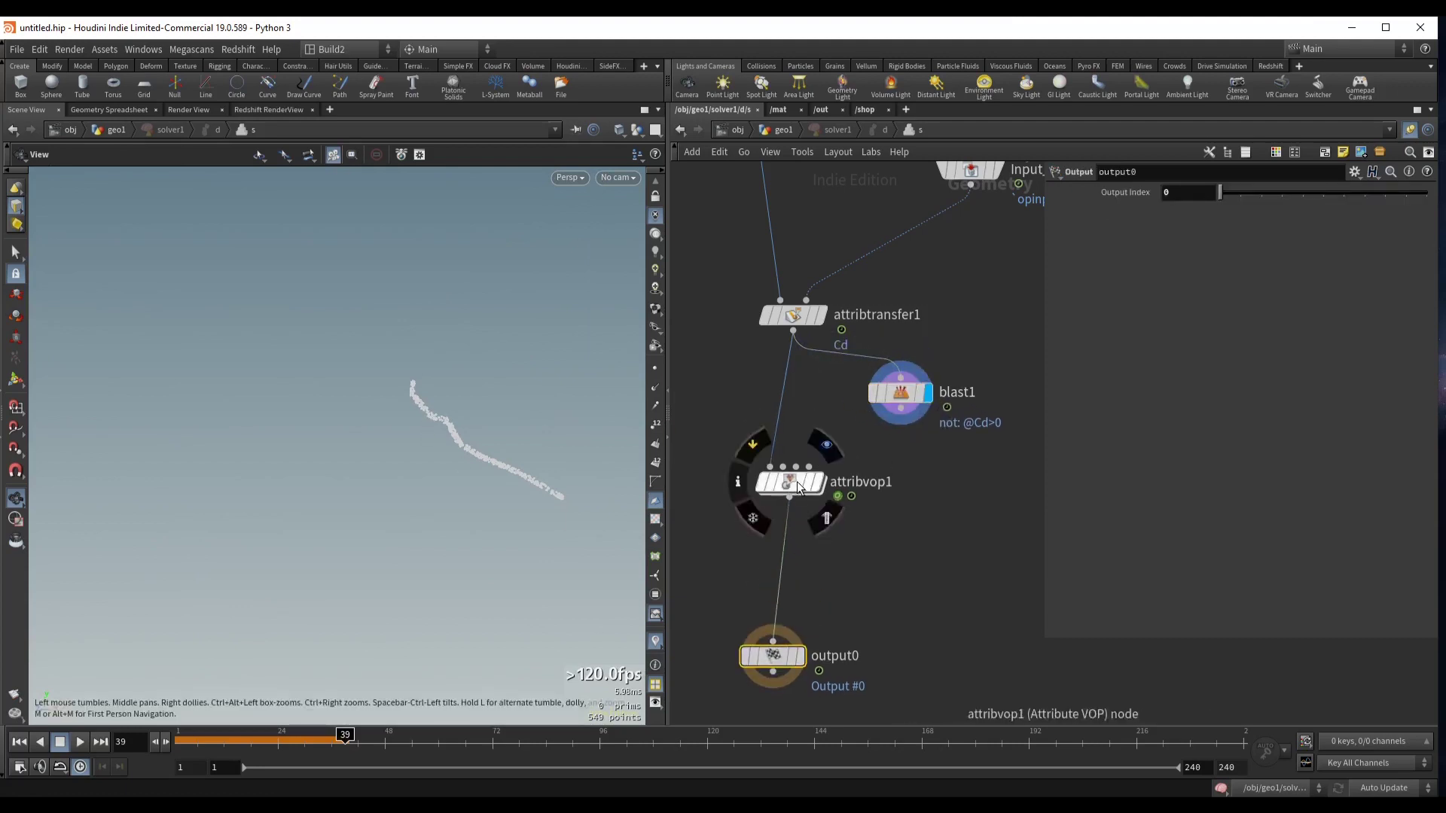
left_click_drag(796, 481, 785, 512)
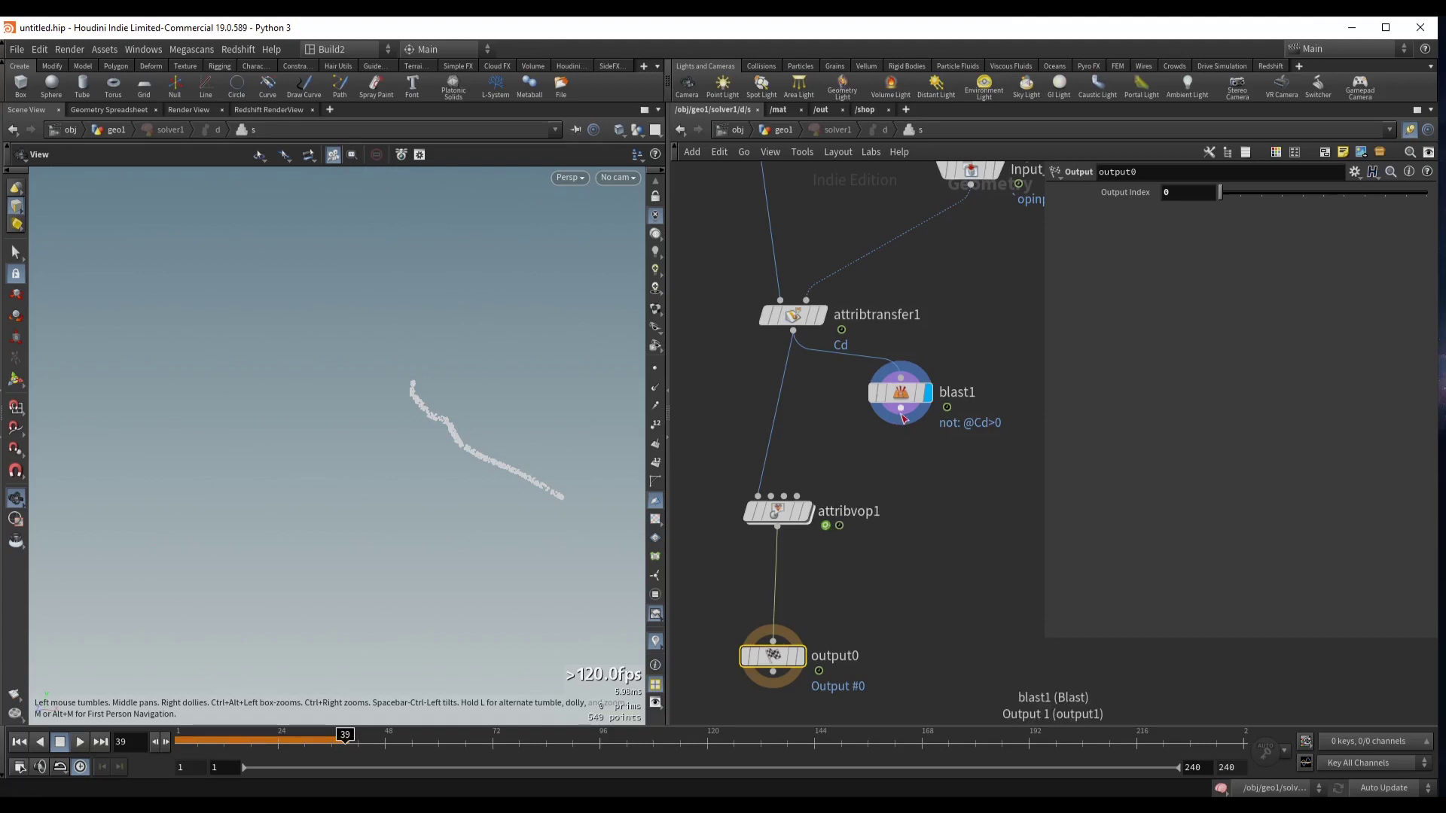
left_click_drag(901, 409, 776, 498)
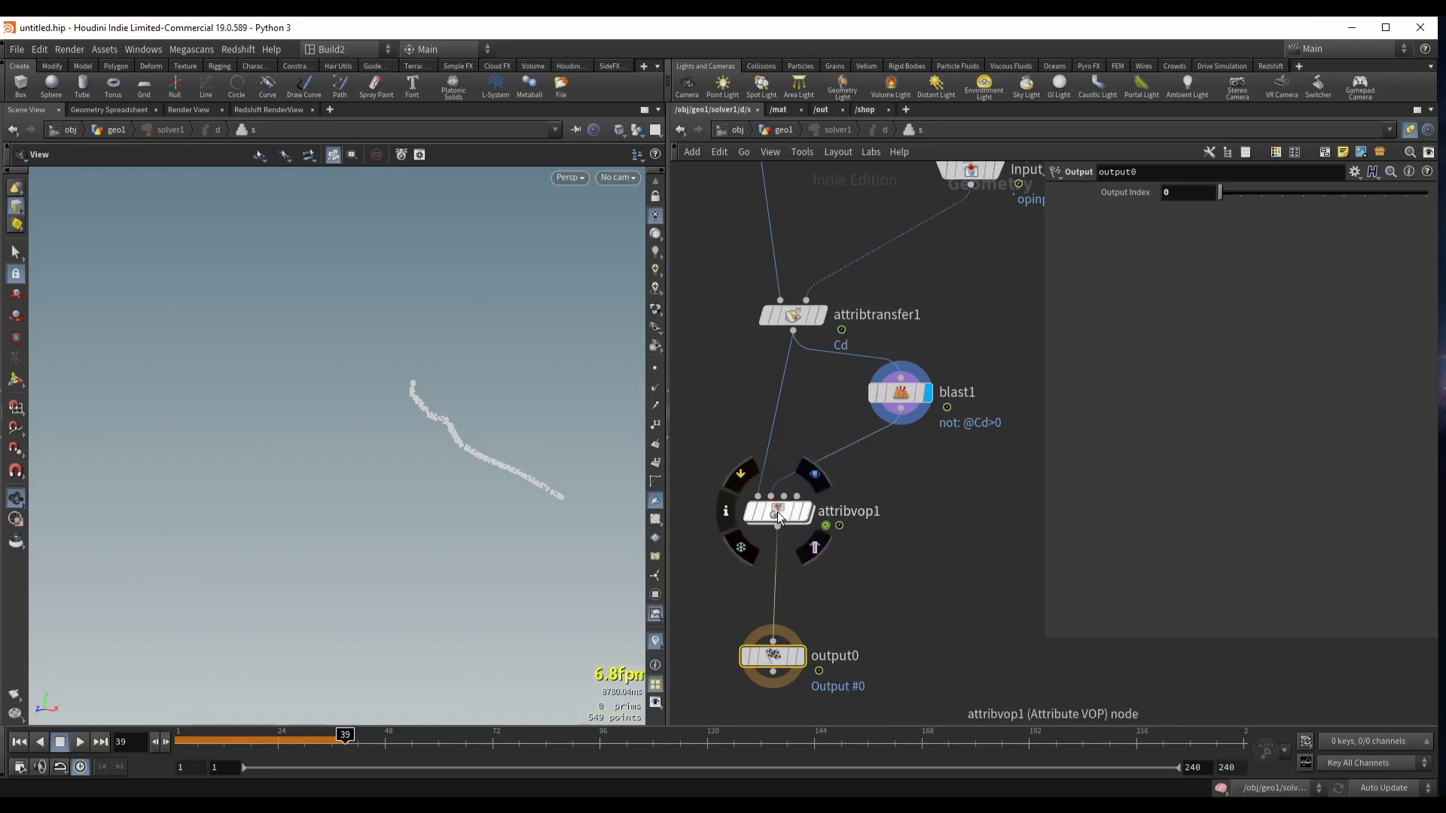
left_click(777, 512)
- Compare attribvop1's full point cloud with blast1's isolated white points in the viewport
key("r")
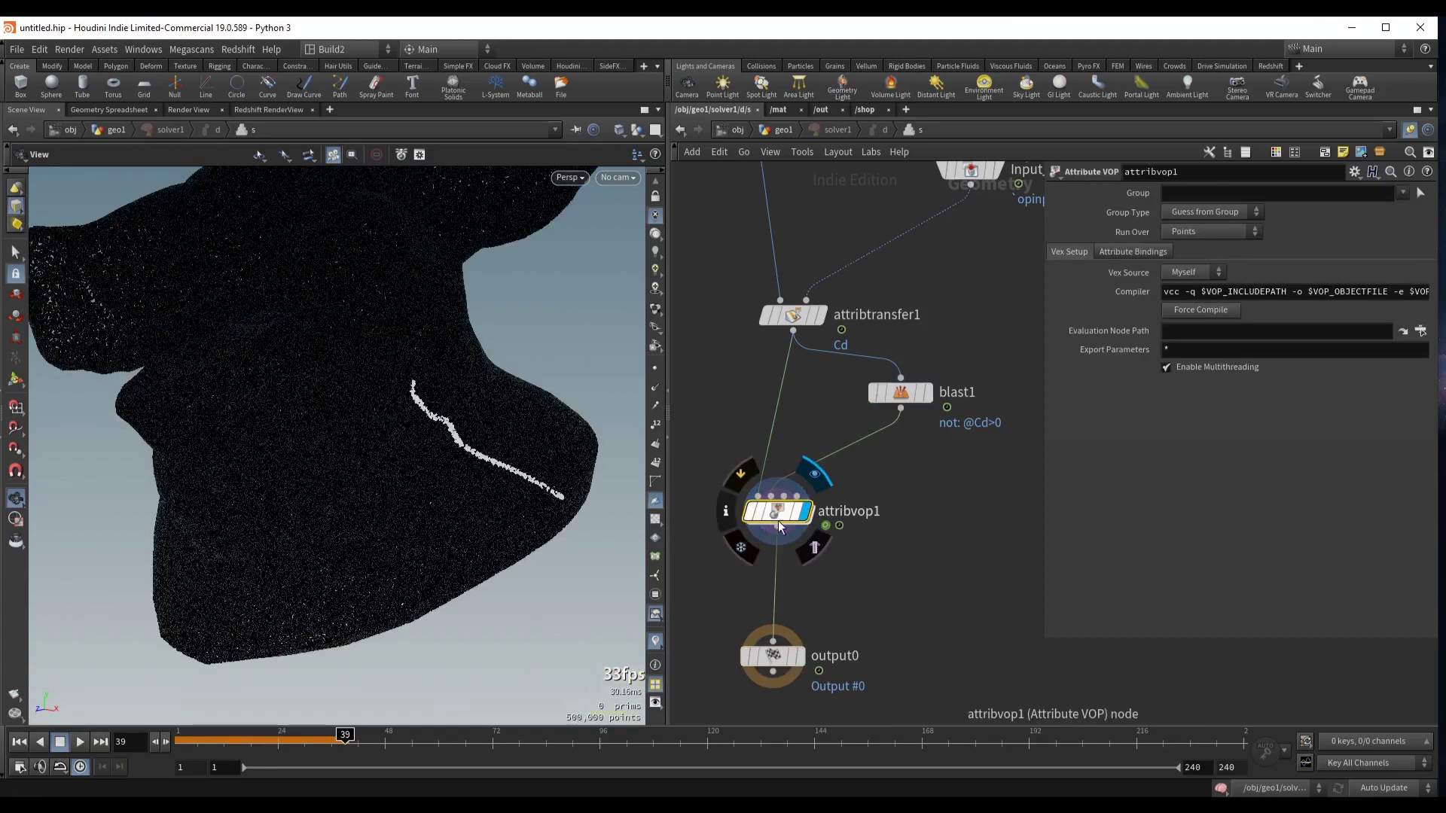
left_click_drag(445, 459, 472, 427)
left_click(927, 392)
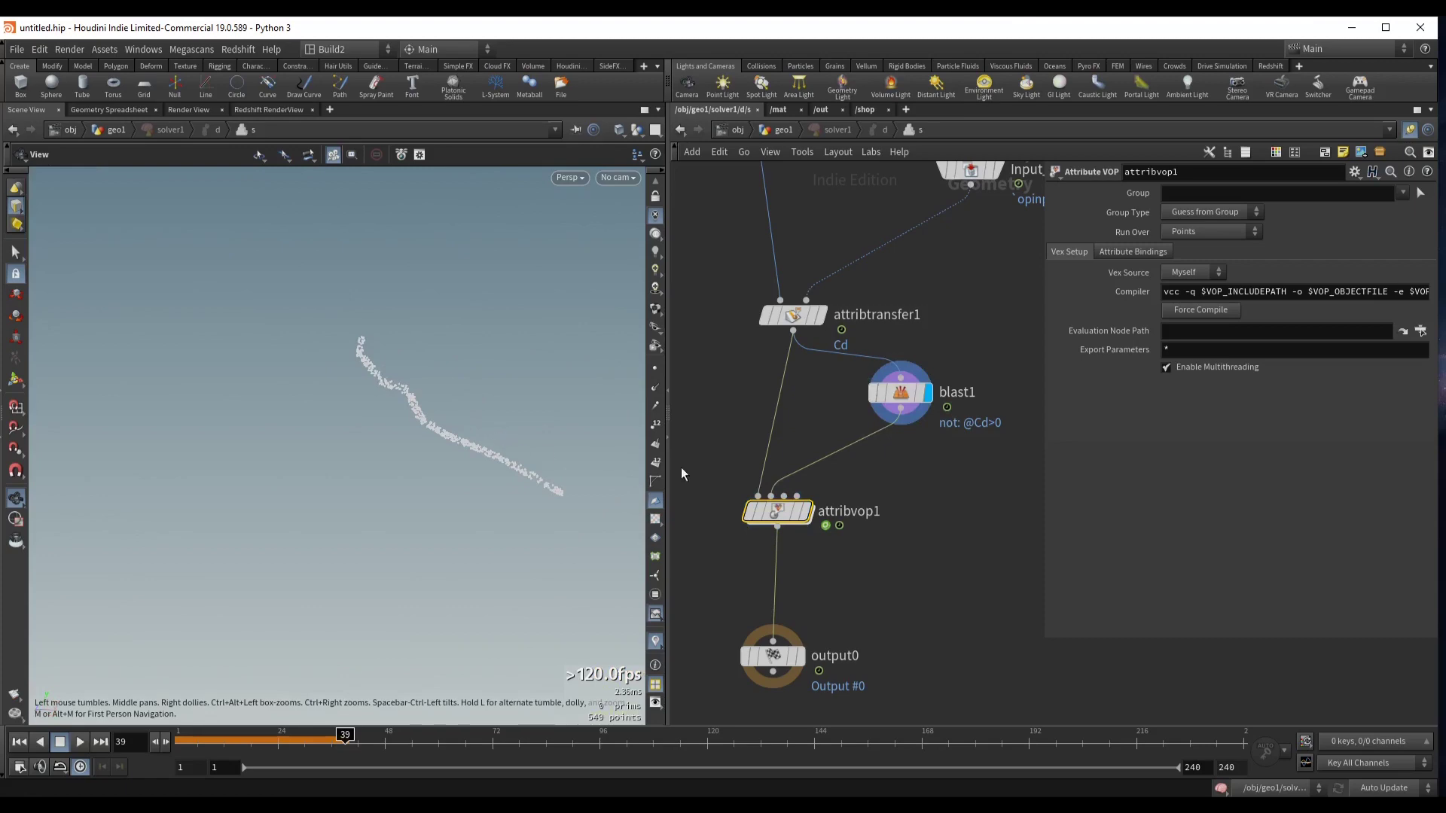
left_click(806, 512)
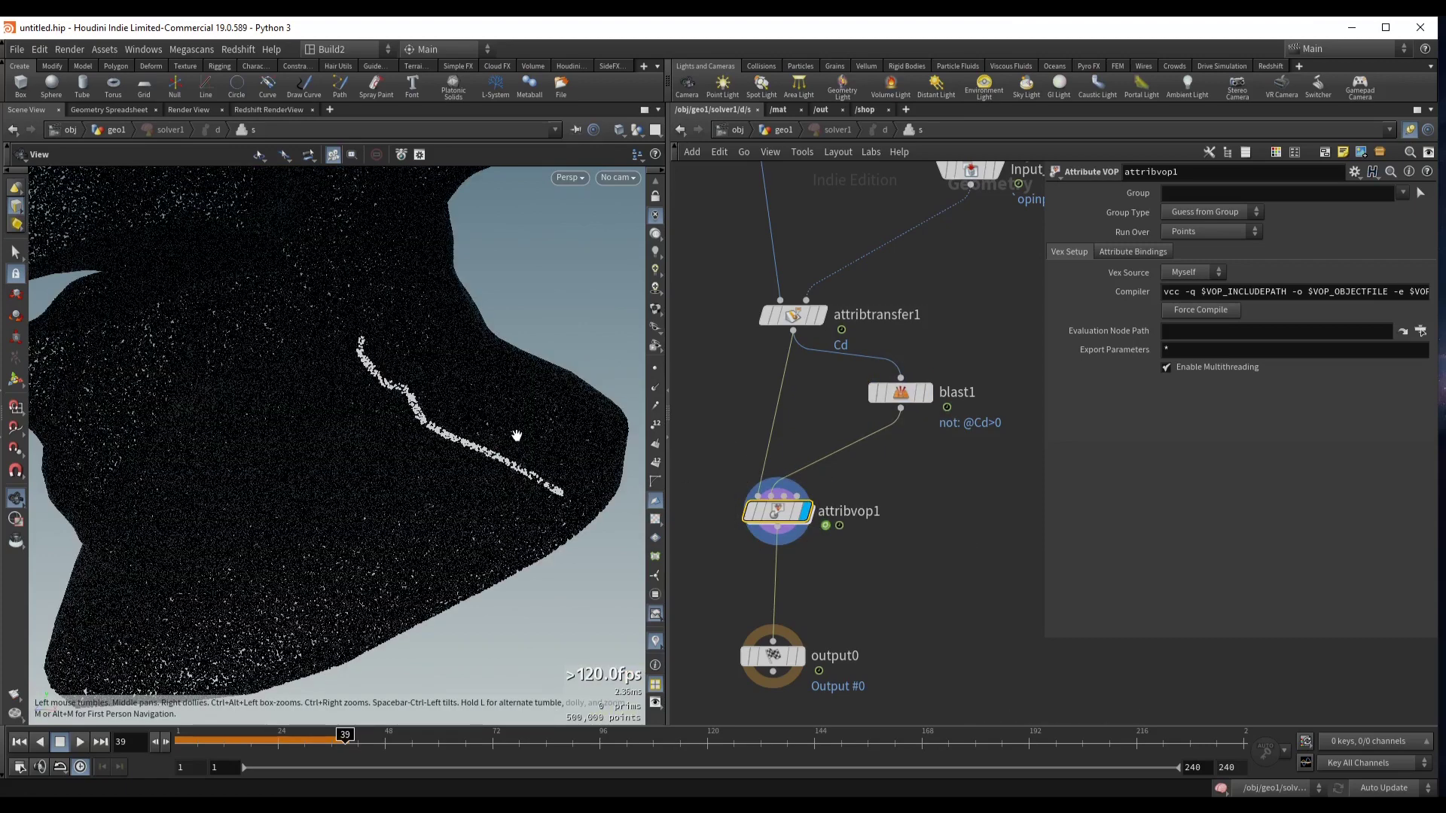
left_click_drag(510, 436, 290, 265)
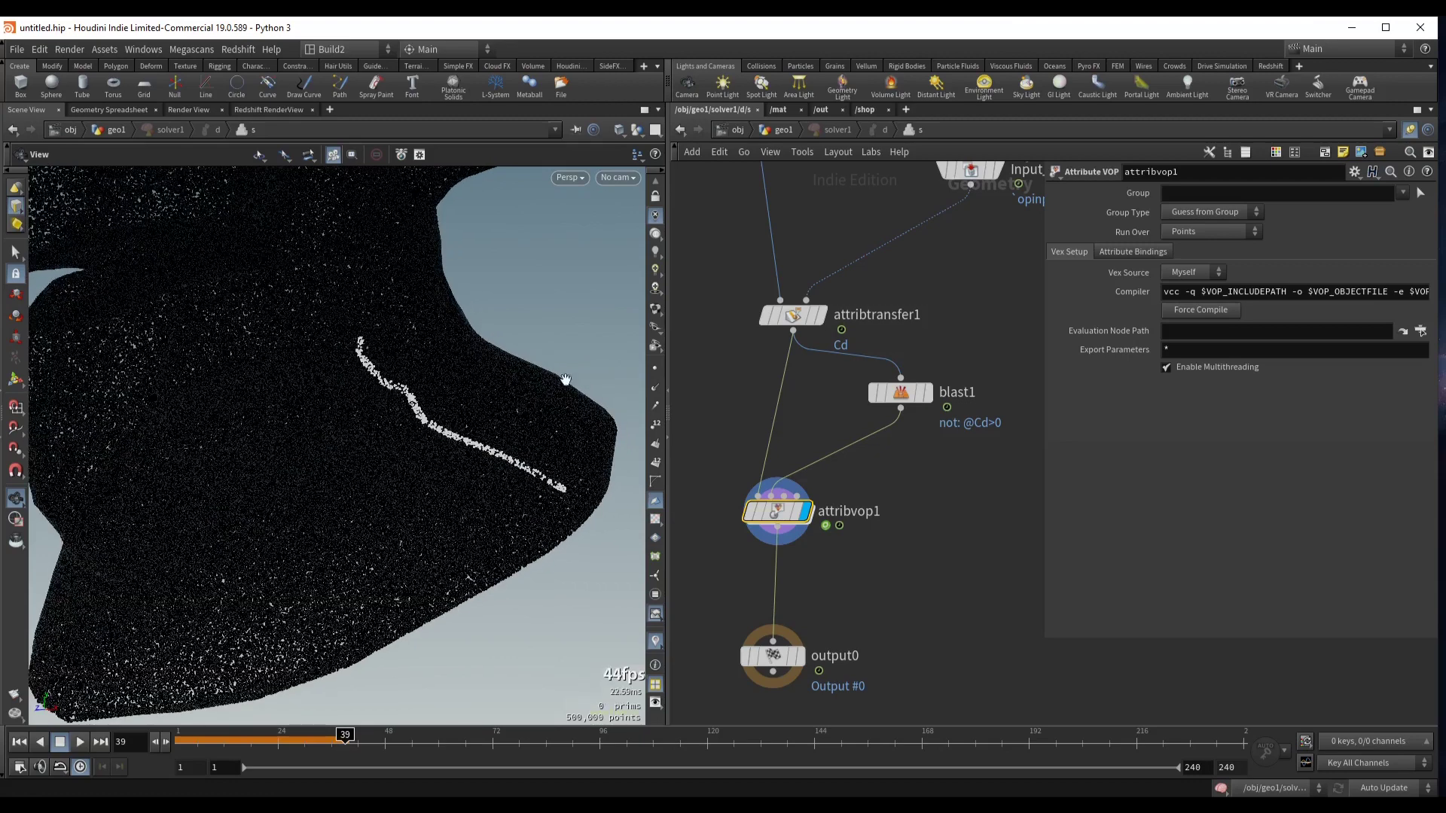
- Inside attribvop1, add a Point Cloud Open node, pcopen1, beside the global parameters node
mouse_move(776, 517)
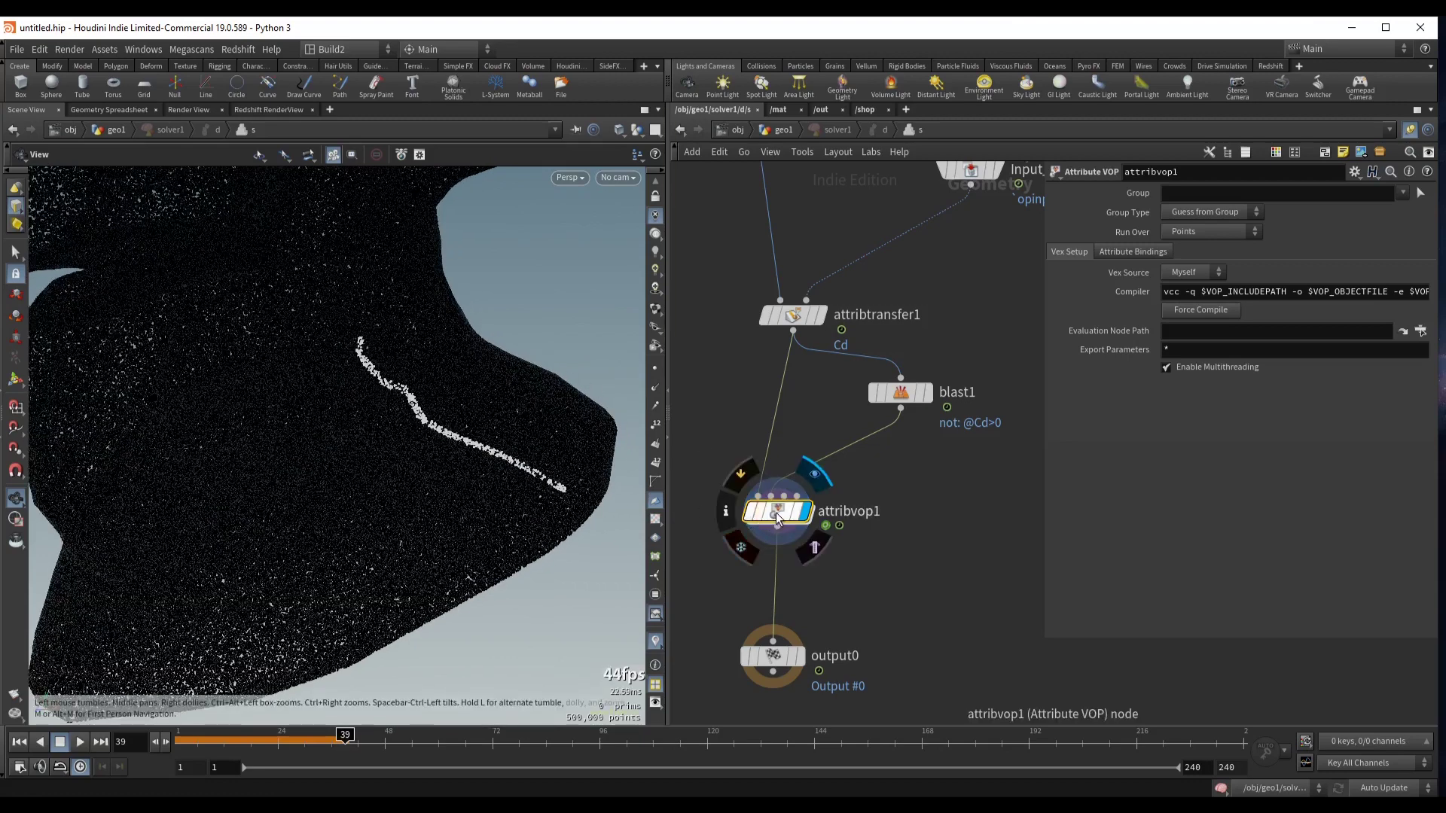
double_click(775, 512)
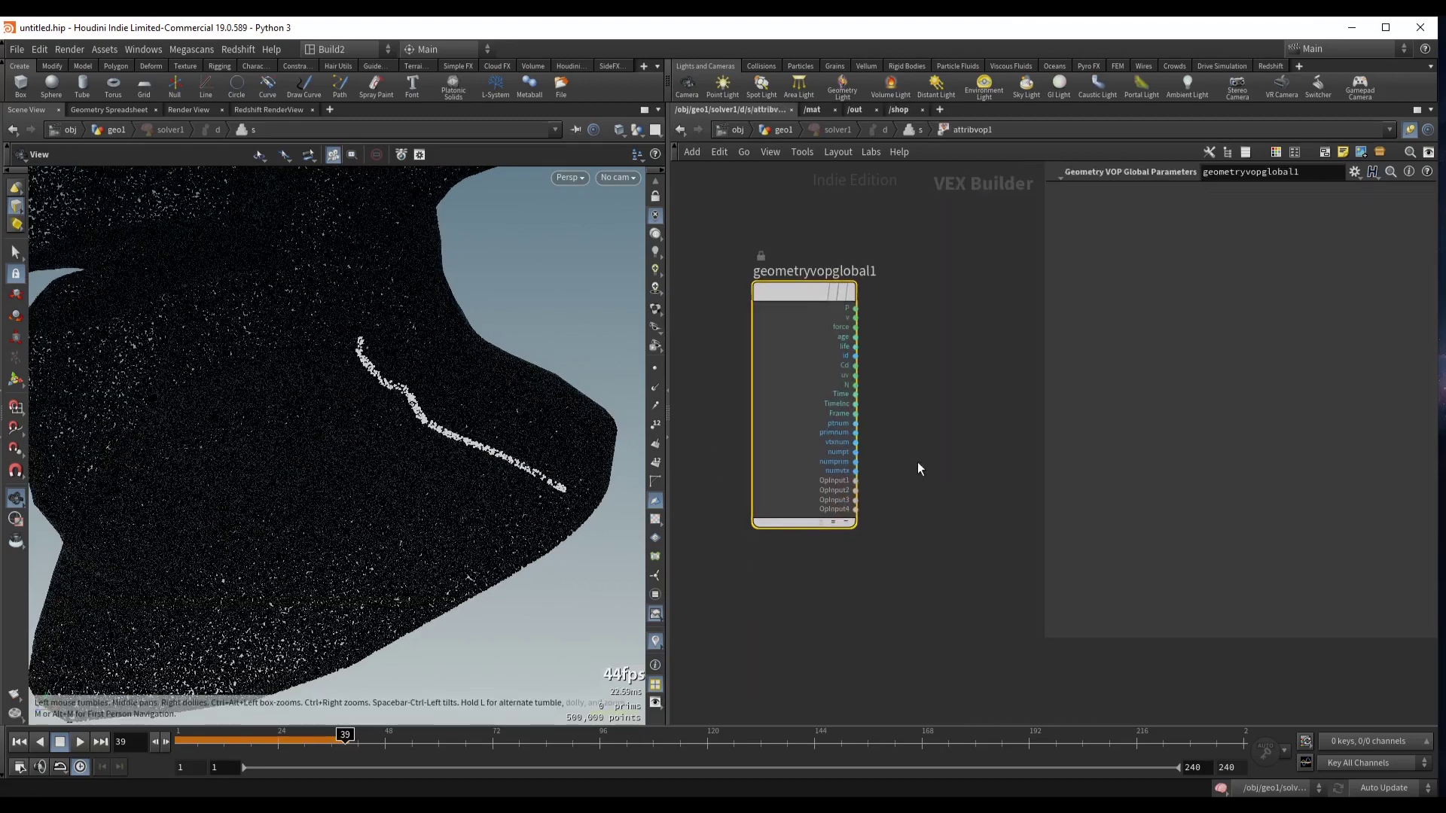
key("Tab")
type("pcopen")
key("Return")
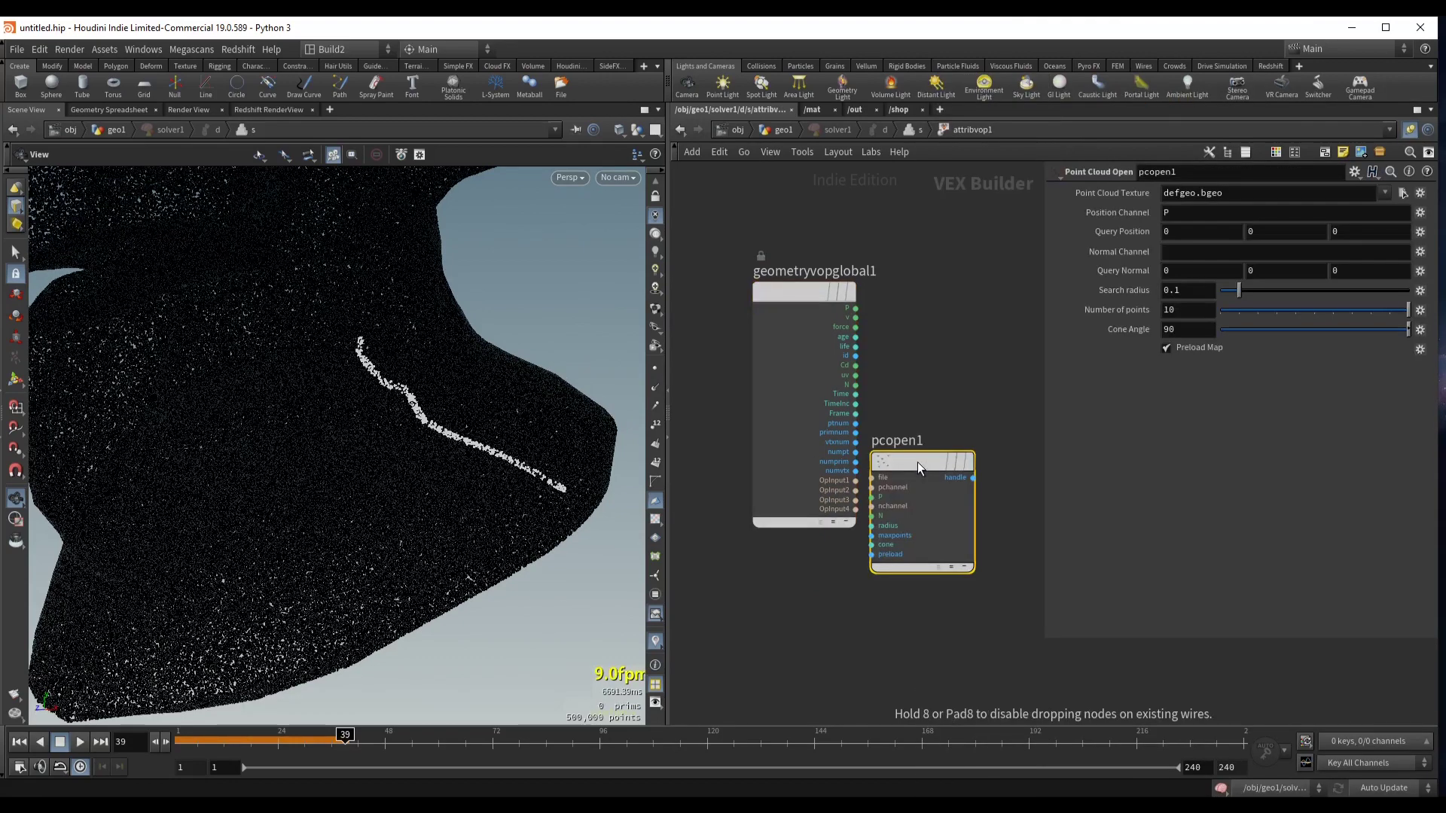
left_click(963, 418)
scroll(850, 387, "up", 2)
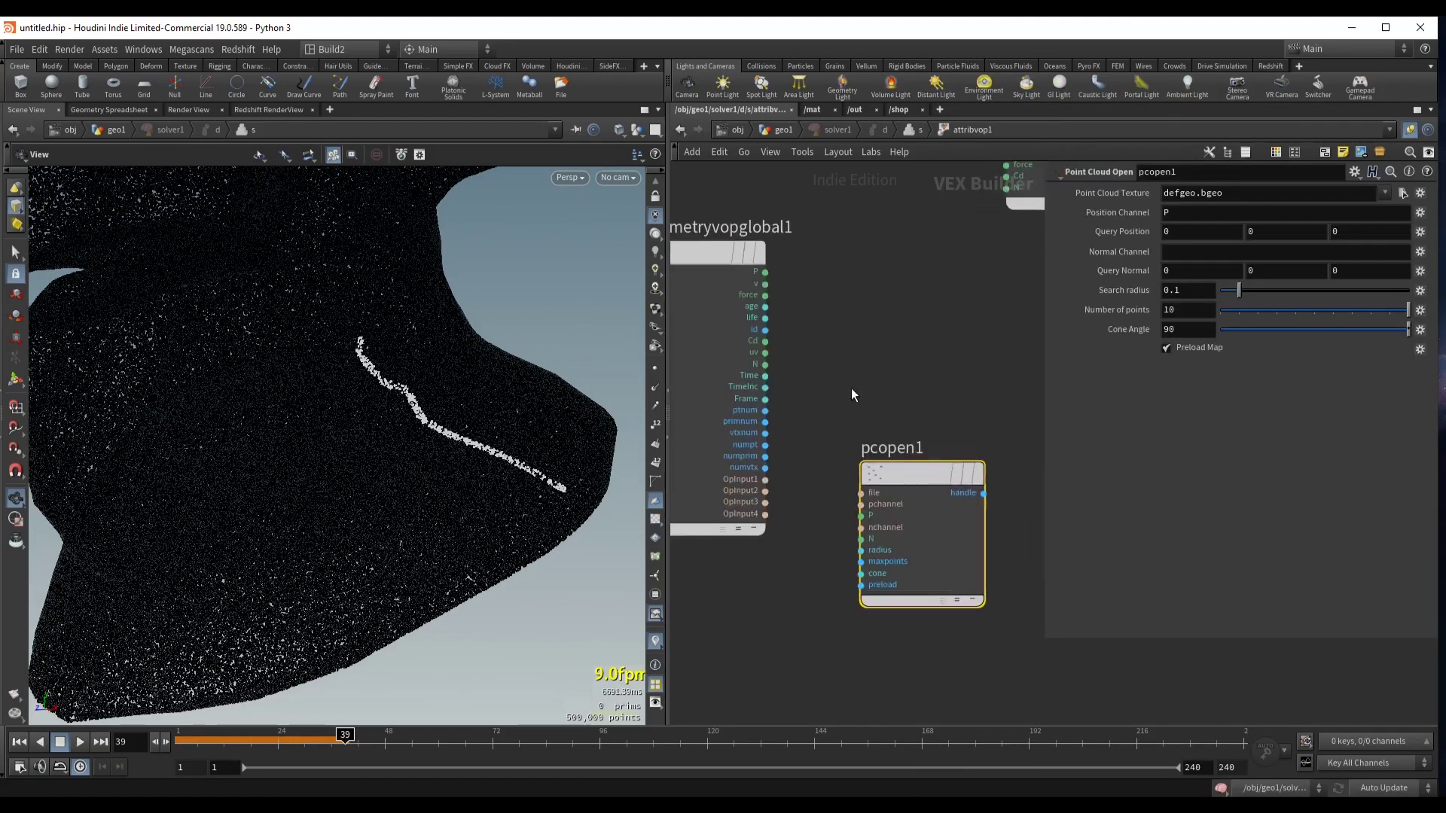
middle_click_drag(785, 281, 811, 307)
- Wire the global P output into pcopen1's P and OpInput2 into its file input
left_click(792, 298)
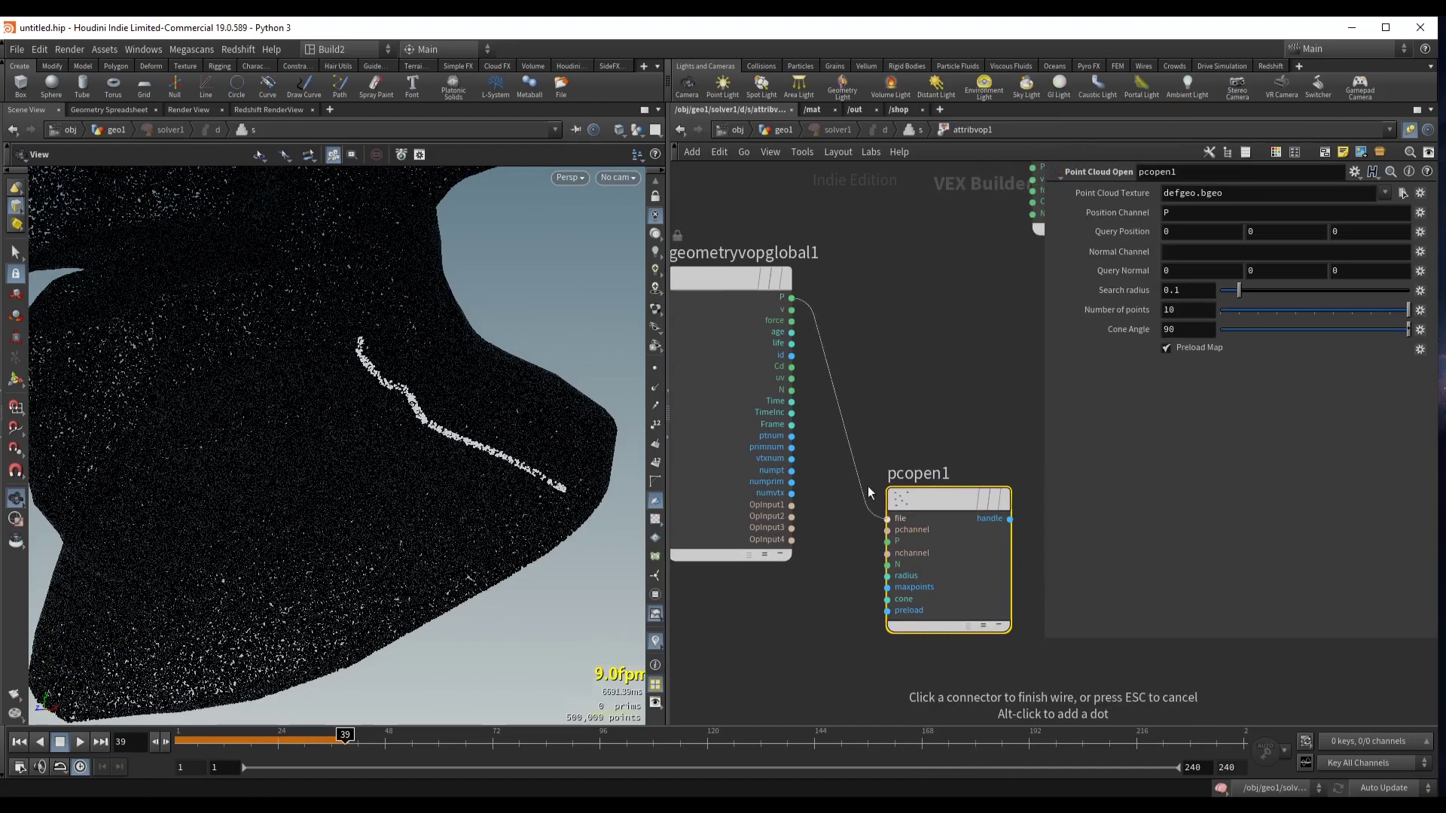
left_click(882, 541)
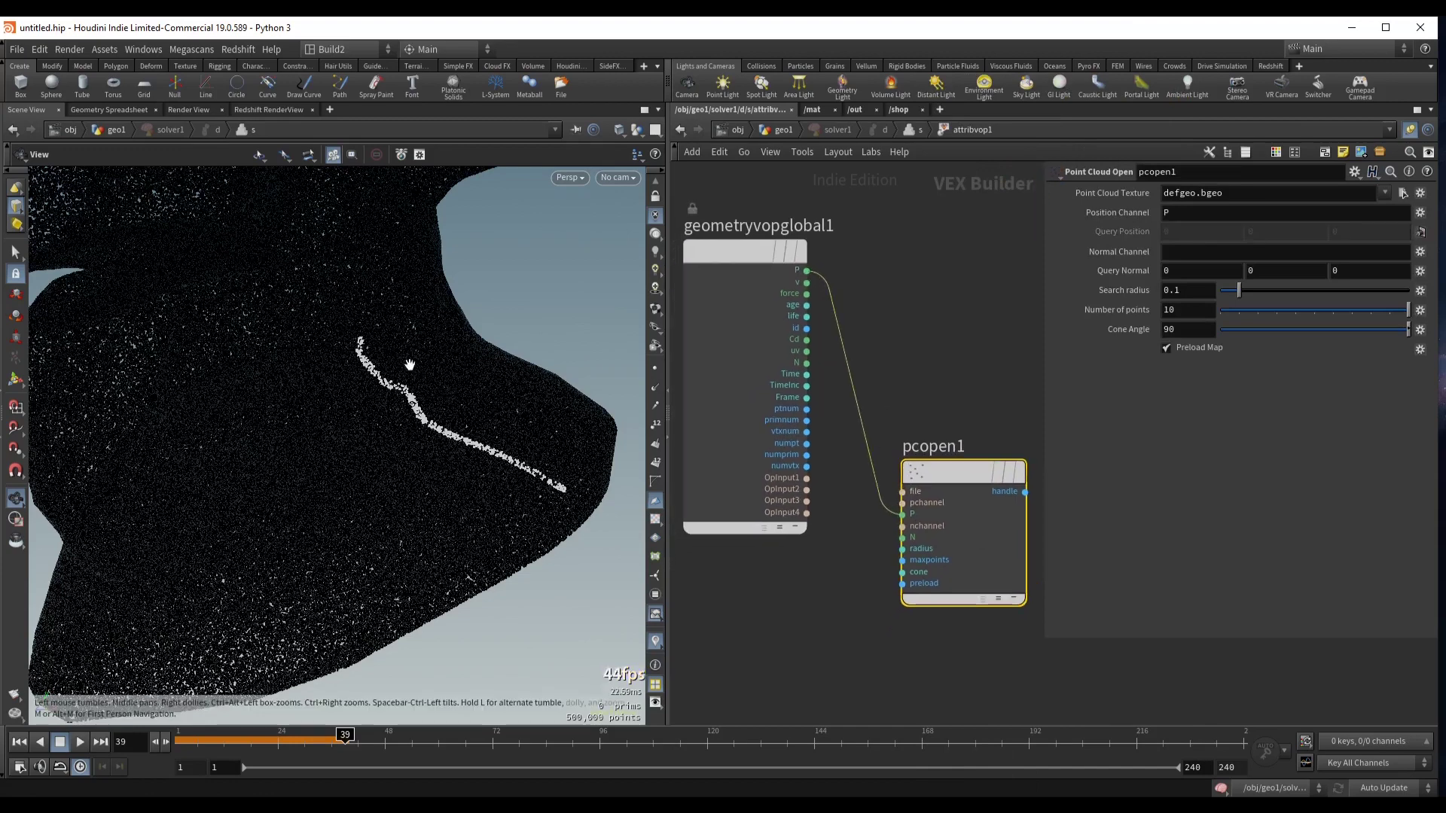
left_click(902, 492)
left_click(817, 491)
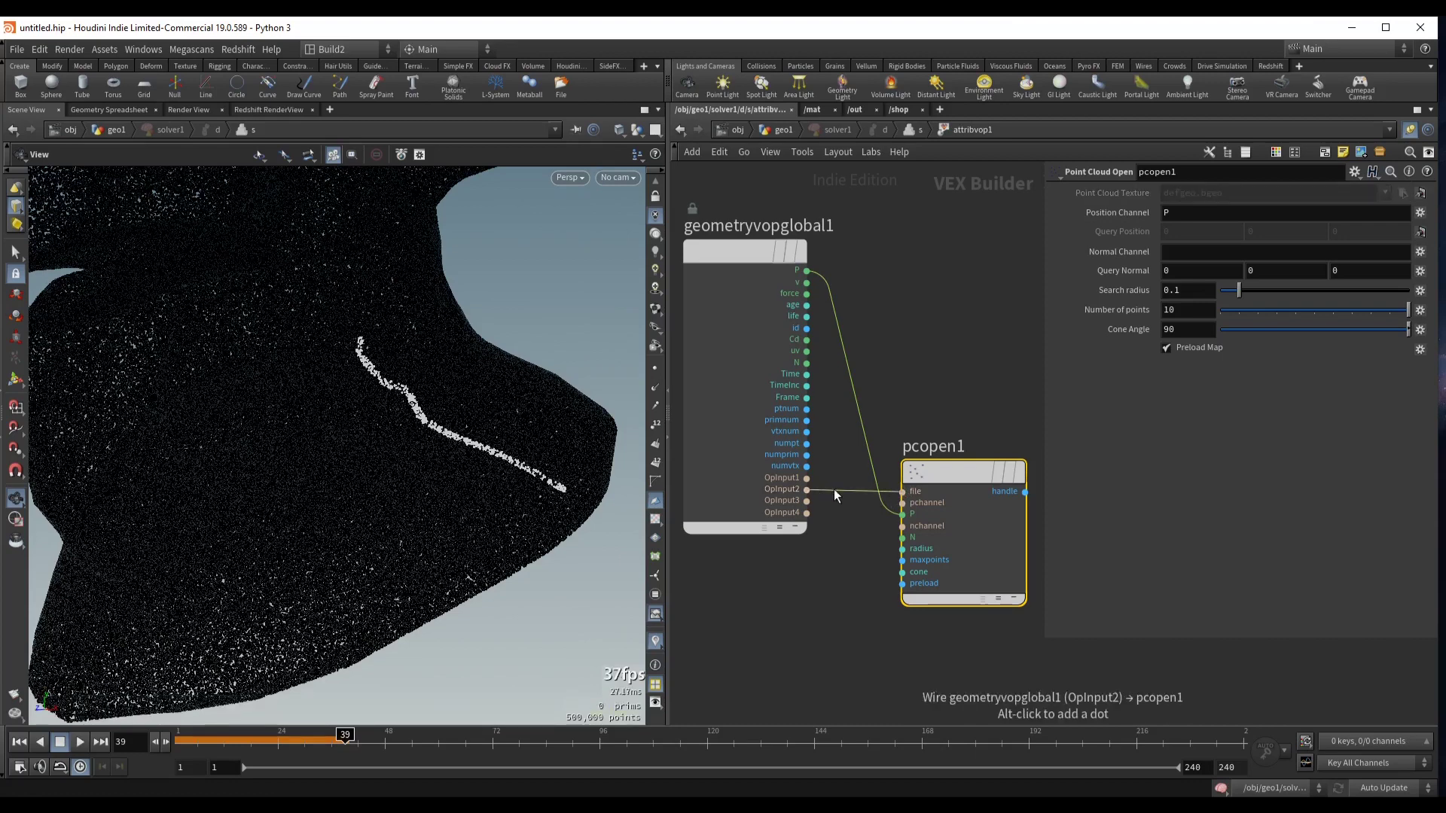
- Check blast1 and attribvop1 results at solver level, then return inside attribvop1
key("u")
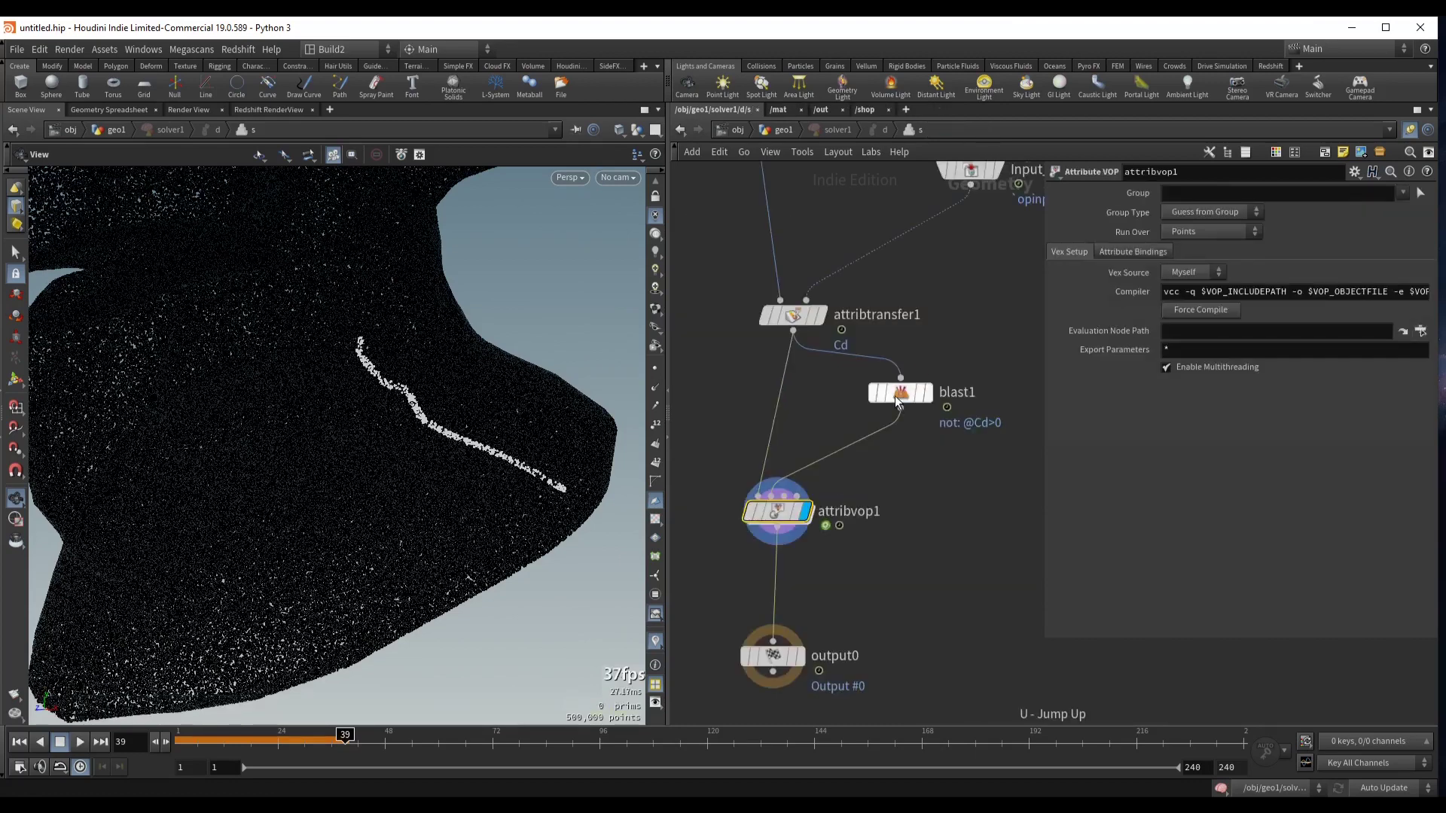
left_click(924, 392)
left_click(779, 511)
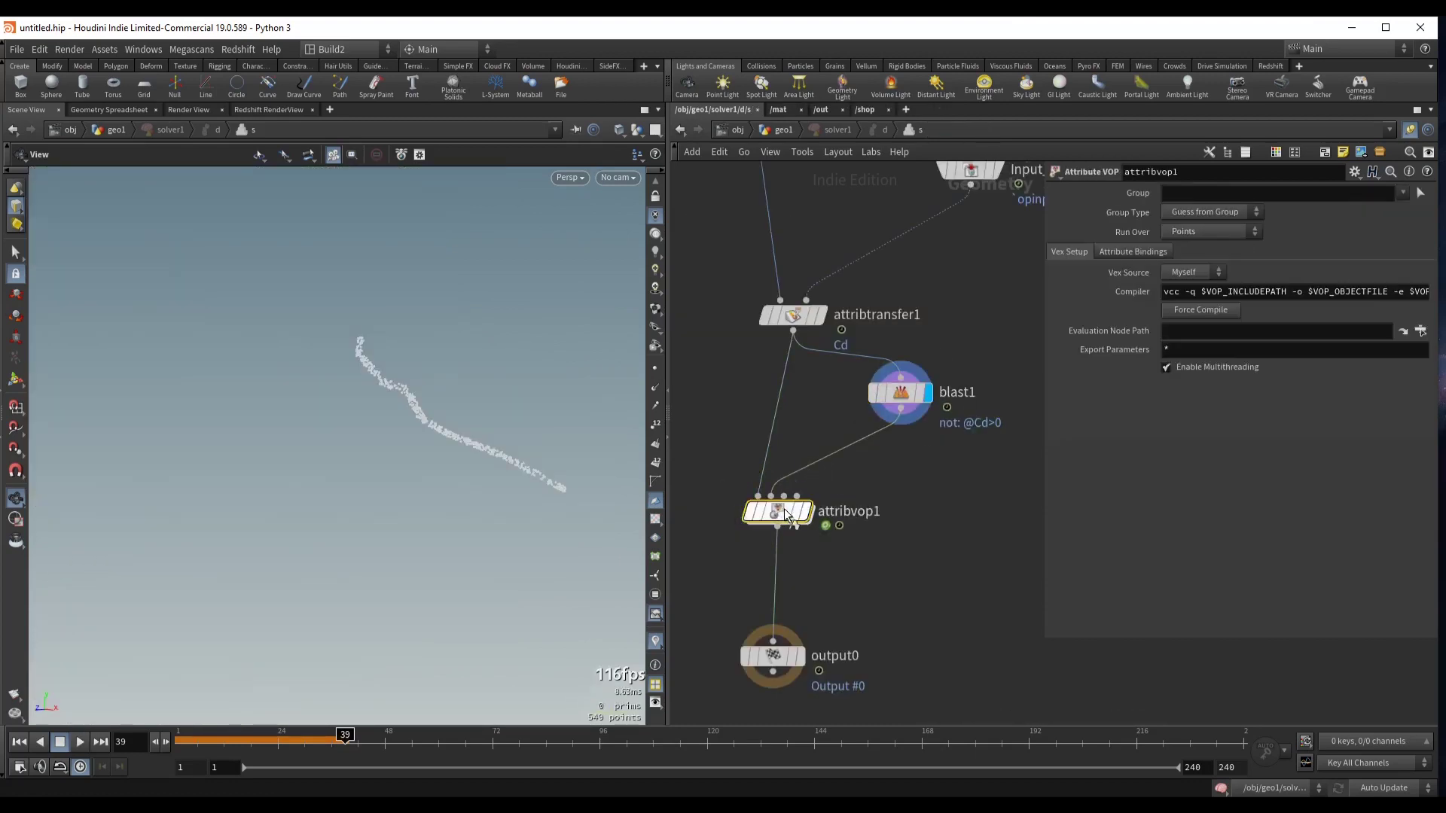
left_click(804, 511)
double_click(776, 512)
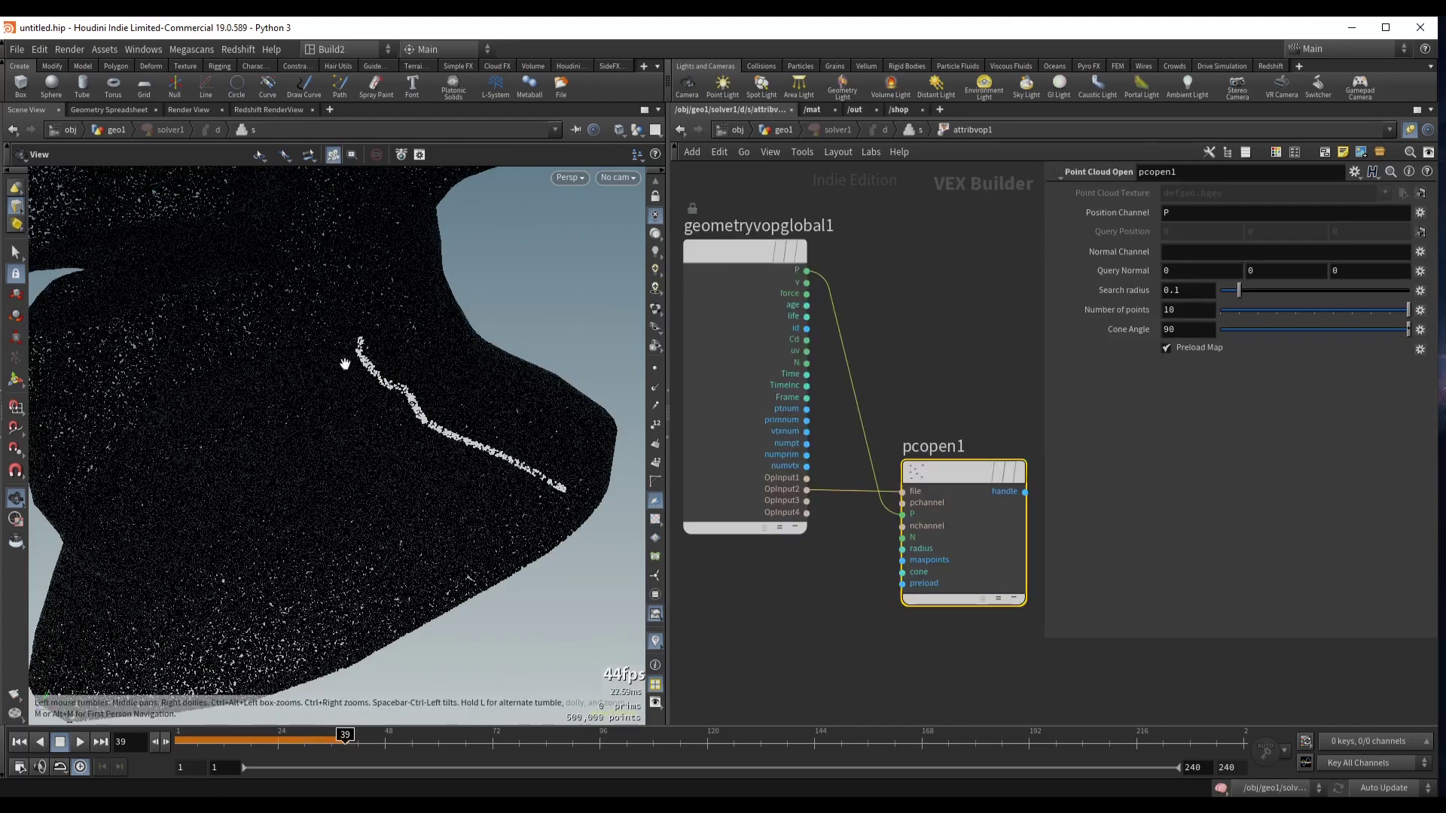
- Promote pcopen1's search radius input to a parameter
middle_click_drag(935, 328, 887, 316)
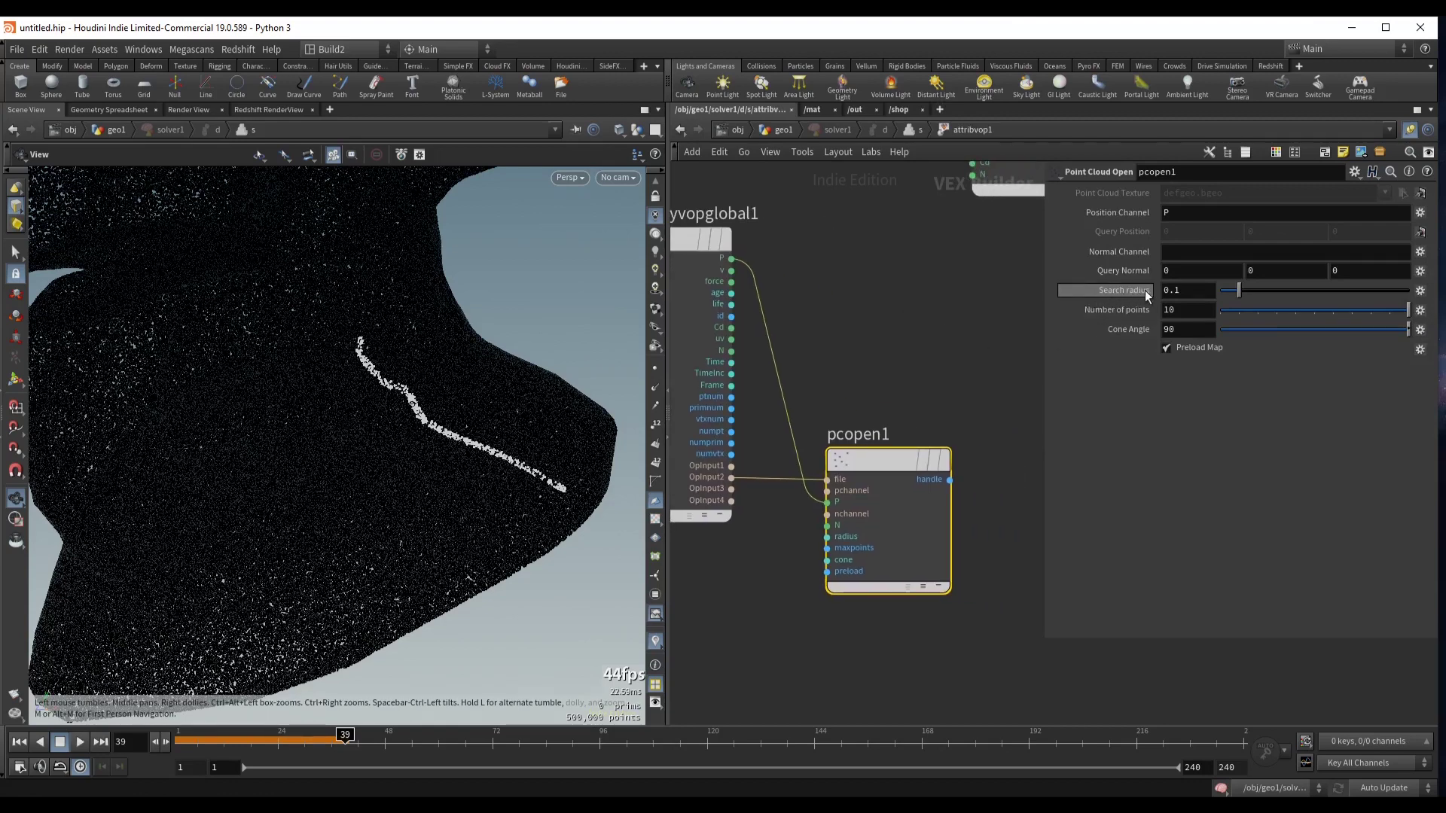
scroll(931, 273, "up", 3)
right_click(865, 468)
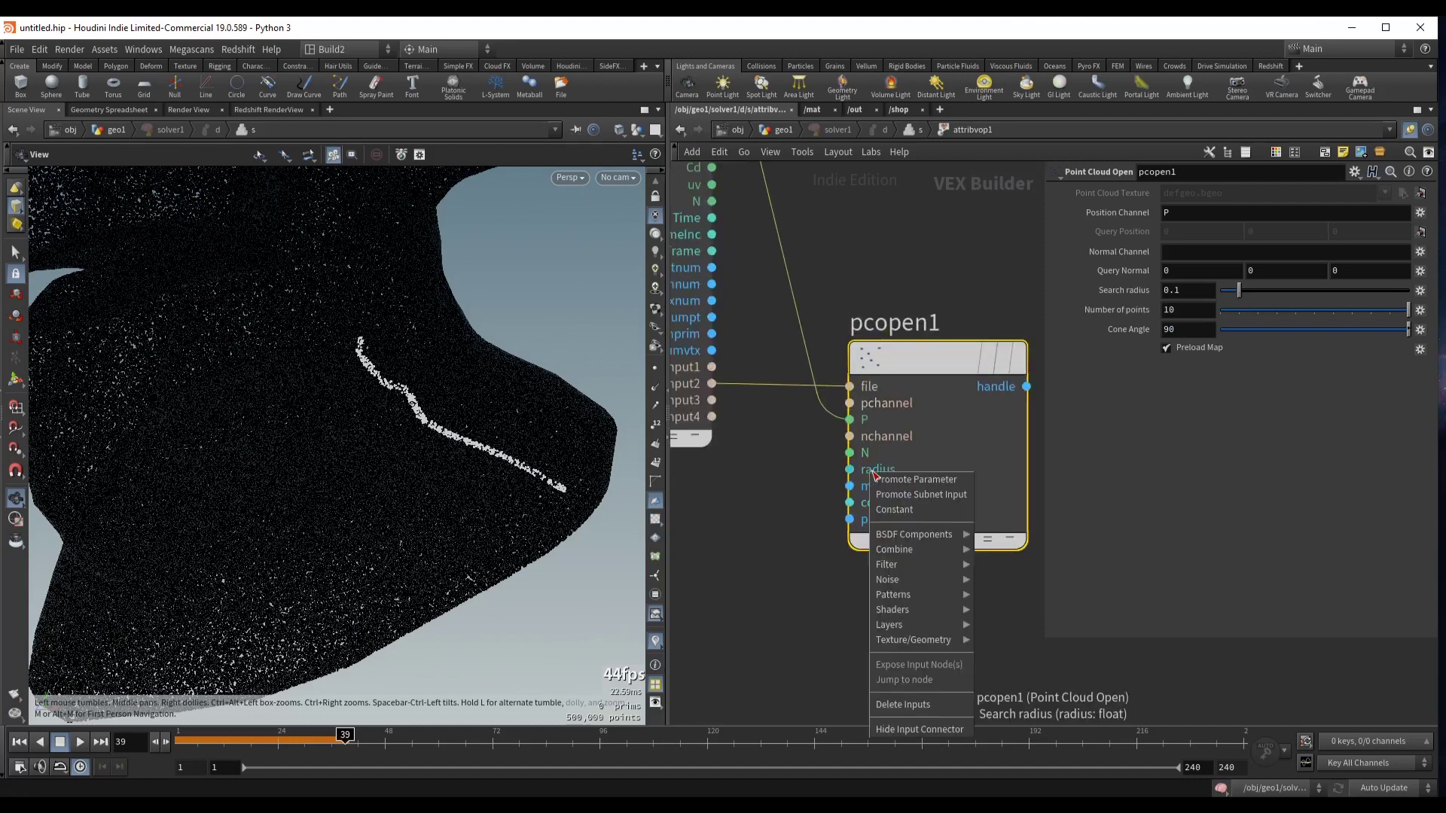
left_click(889, 481)
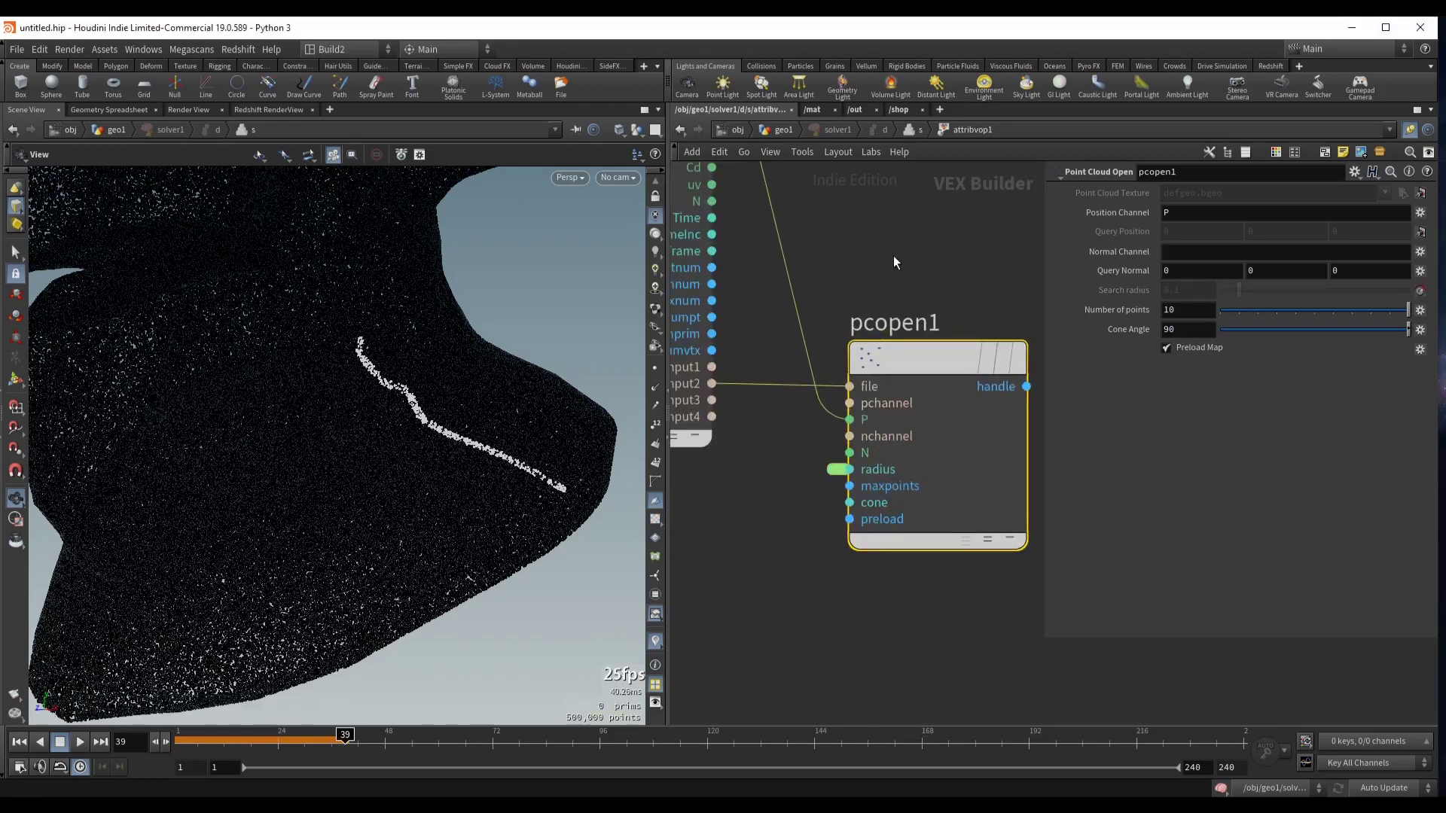
scroll(874, 246, "down", 3)
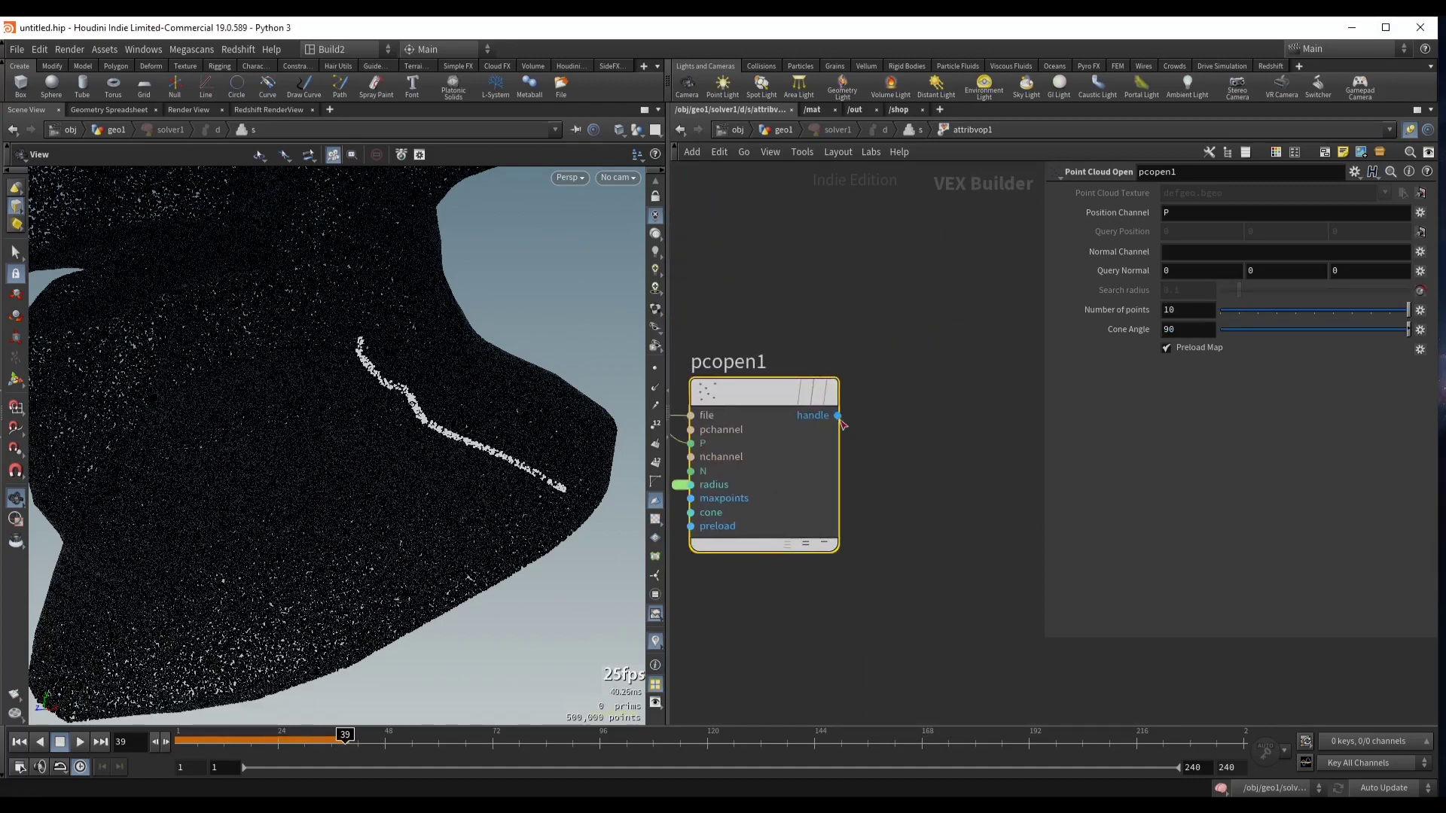
- Add a Point Cloud Filter node, pcfilter1, fed by pcopen1's handle output
left_click(838, 416)
key("Tab")
type("pci")
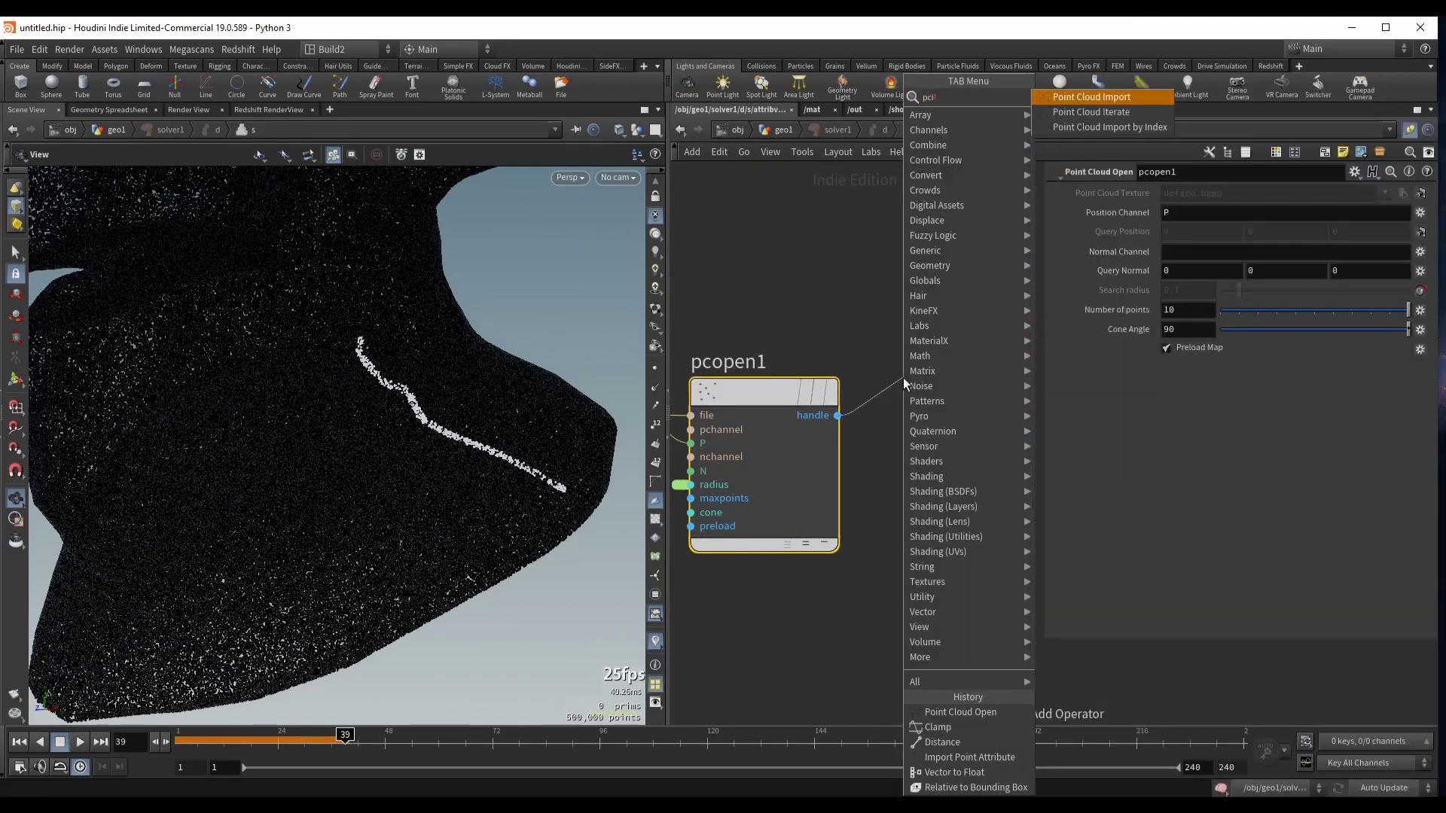
key("BackSpace")
type("f")
key("Return")
middle_click_drag(884, 280, 791, 331)
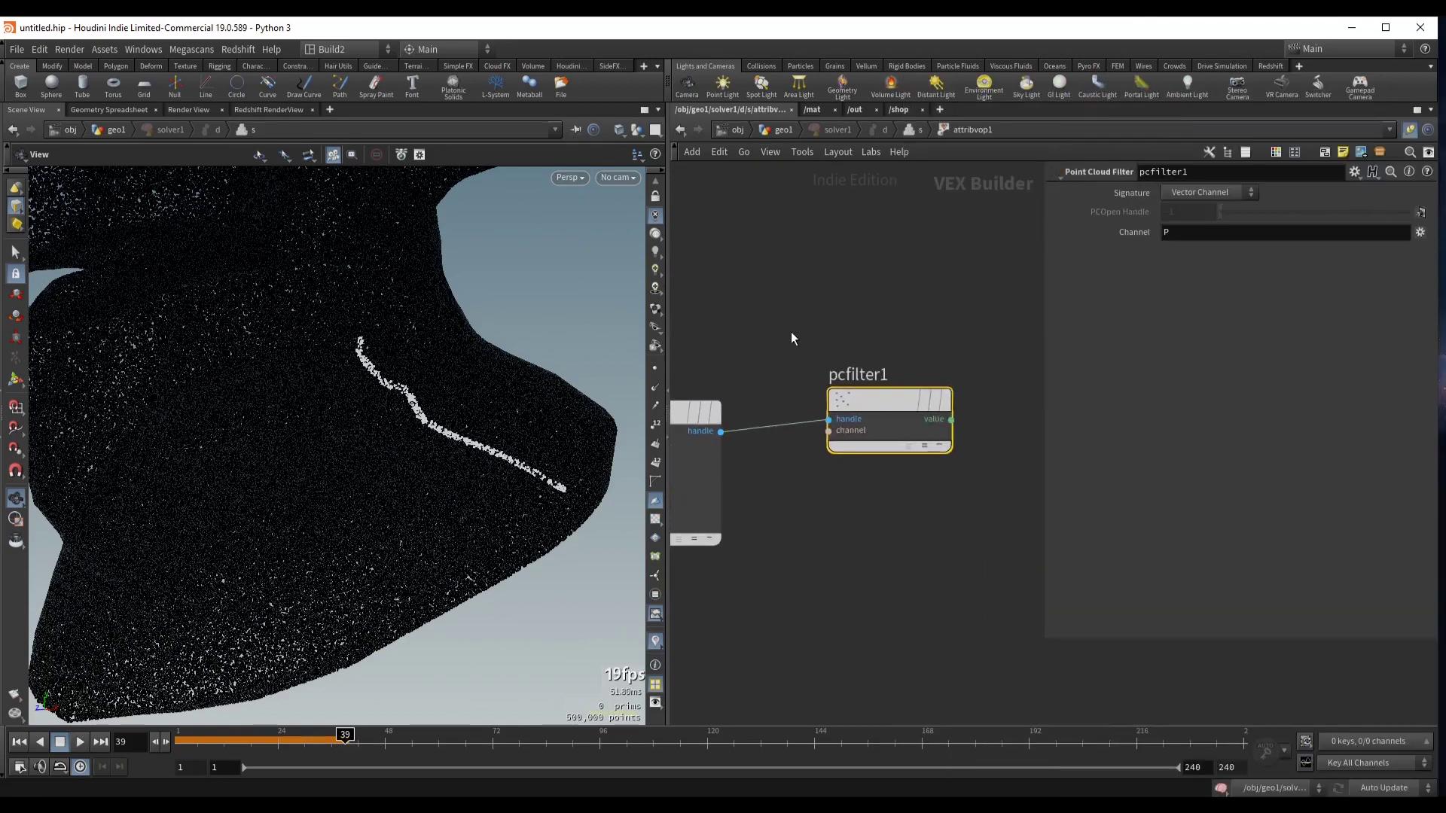
- Filter the Cd channel in pcfilter1 and drive the output Cd with it, then tidy the nodes
type("Cd")
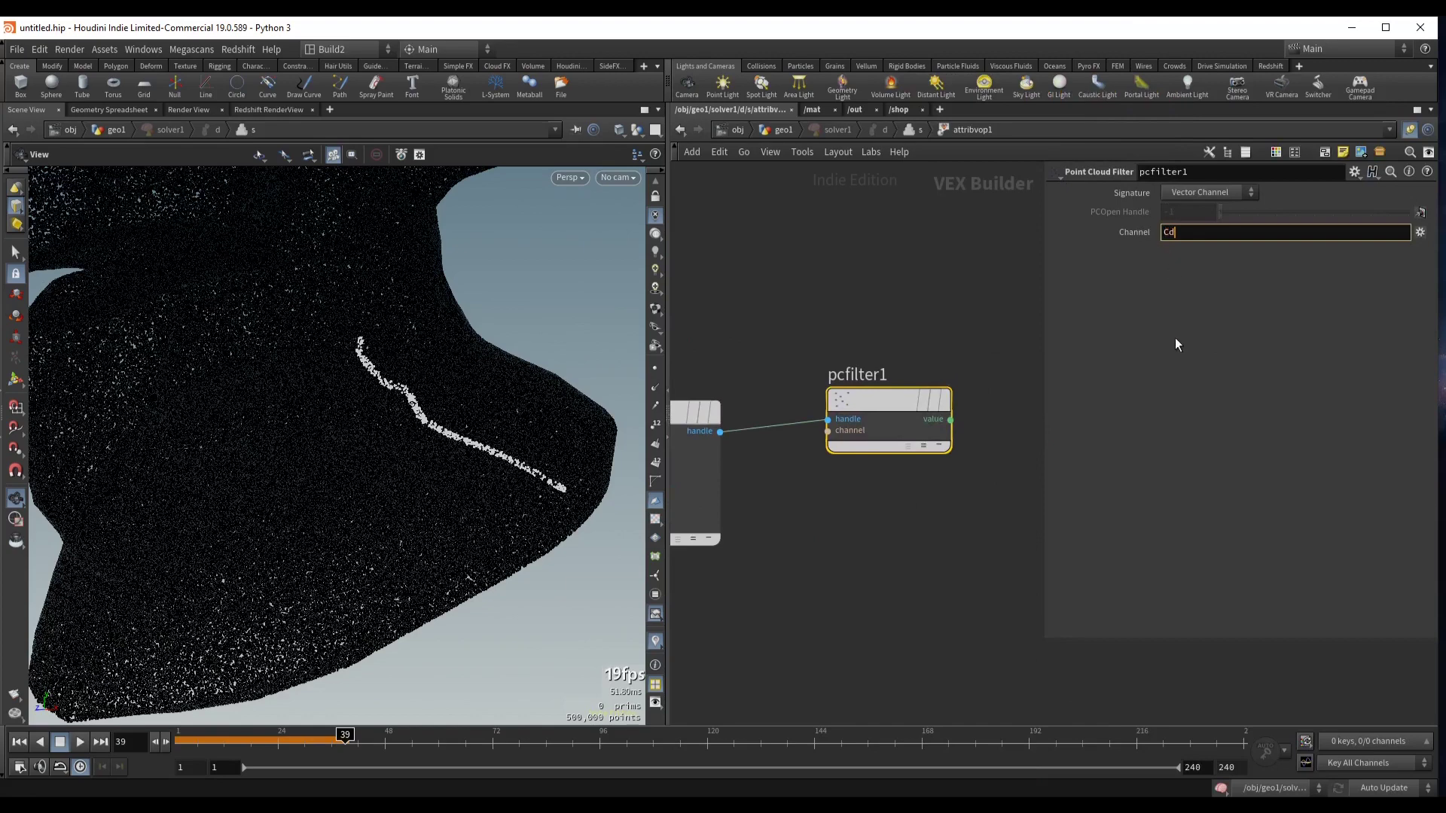
key("Return")
scroll(893, 330, "down", 1)
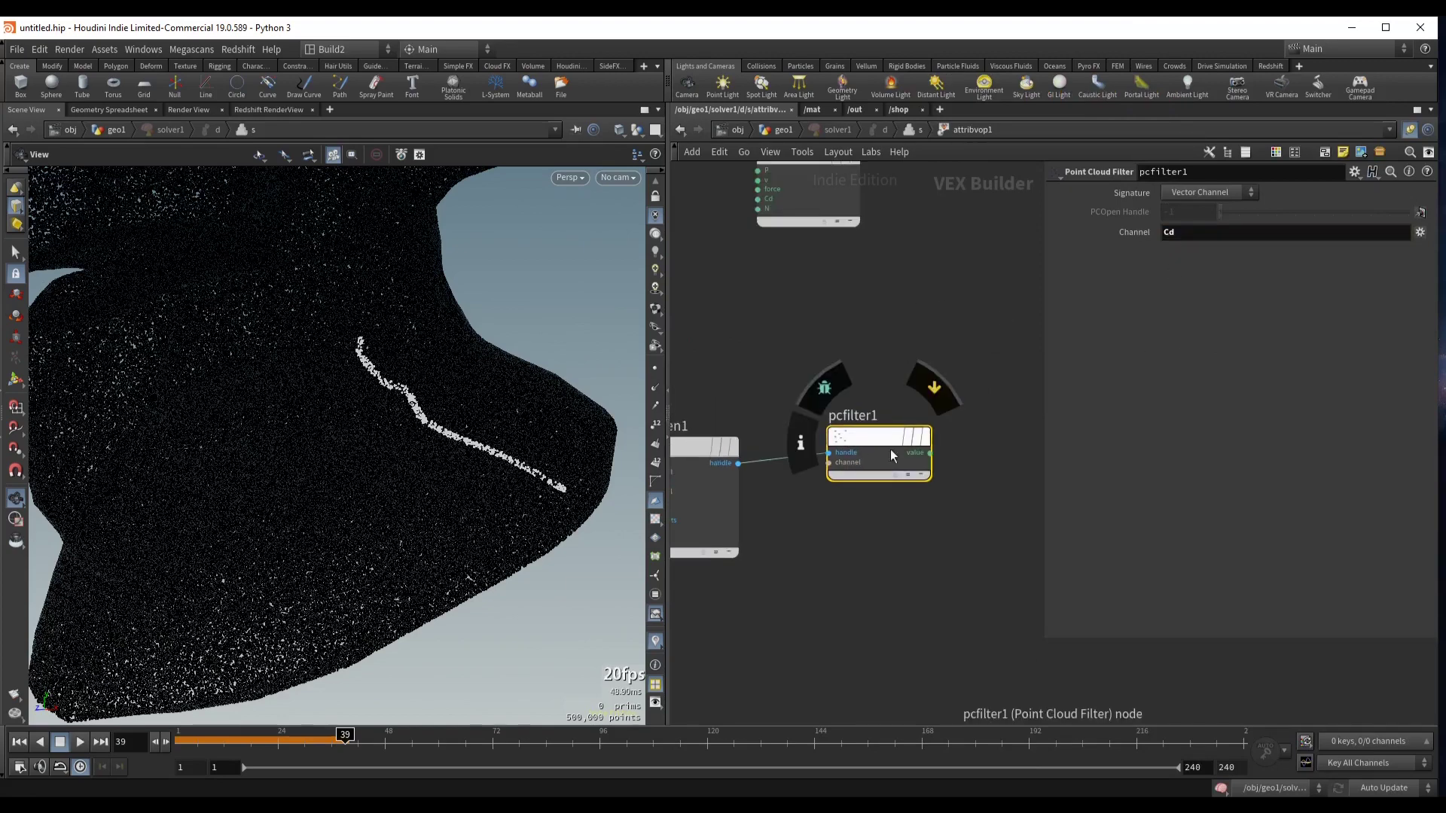
left_click(933, 454)
scroll(1009, 708, "down", 1)
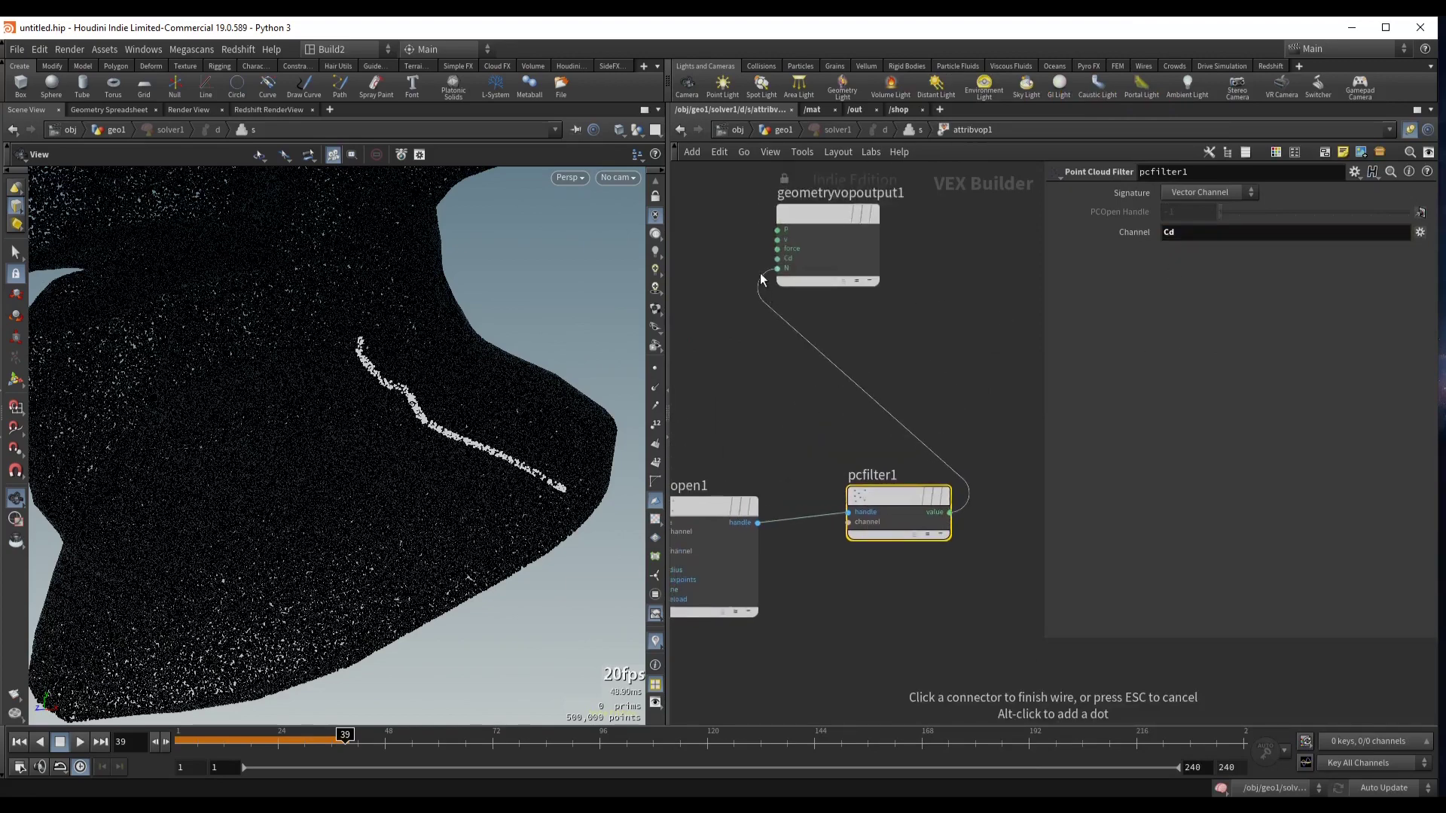
left_click(799, 279)
key("l")
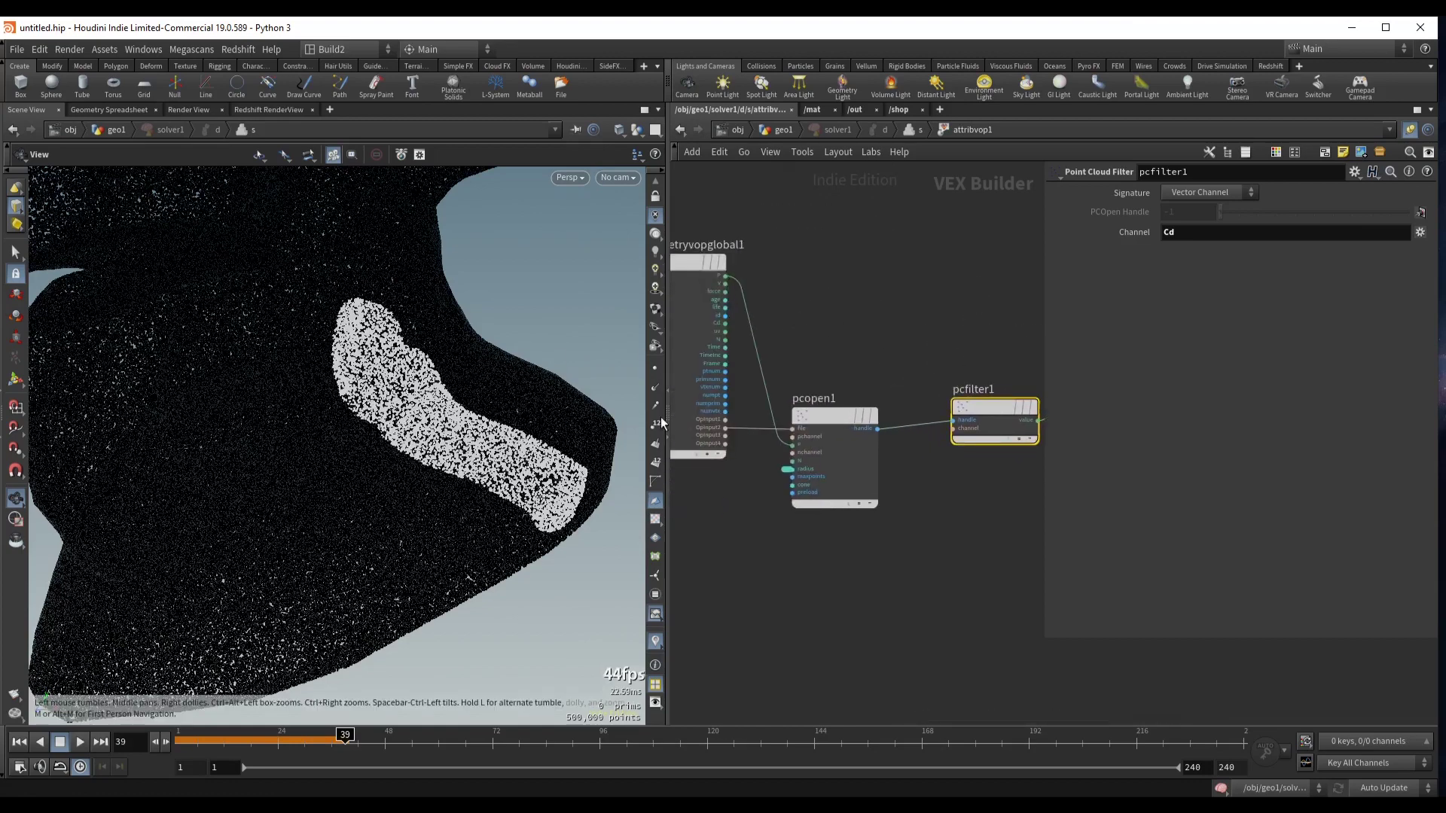
- Replay the simulation from frame 1 to watch the white spread
key("ctrl+Up")
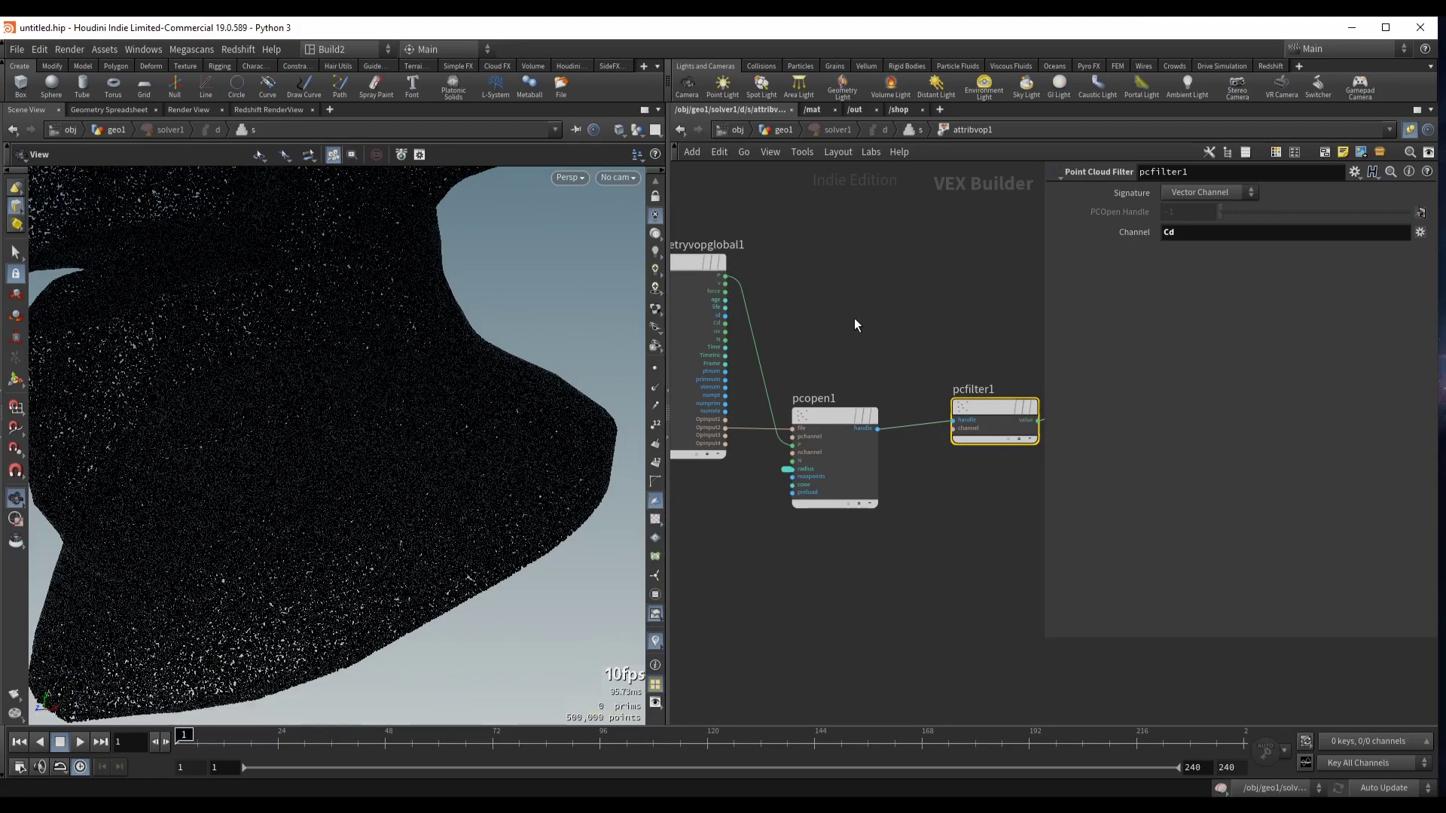
key("Up")
left_click_drag(421, 354, 384, 386)
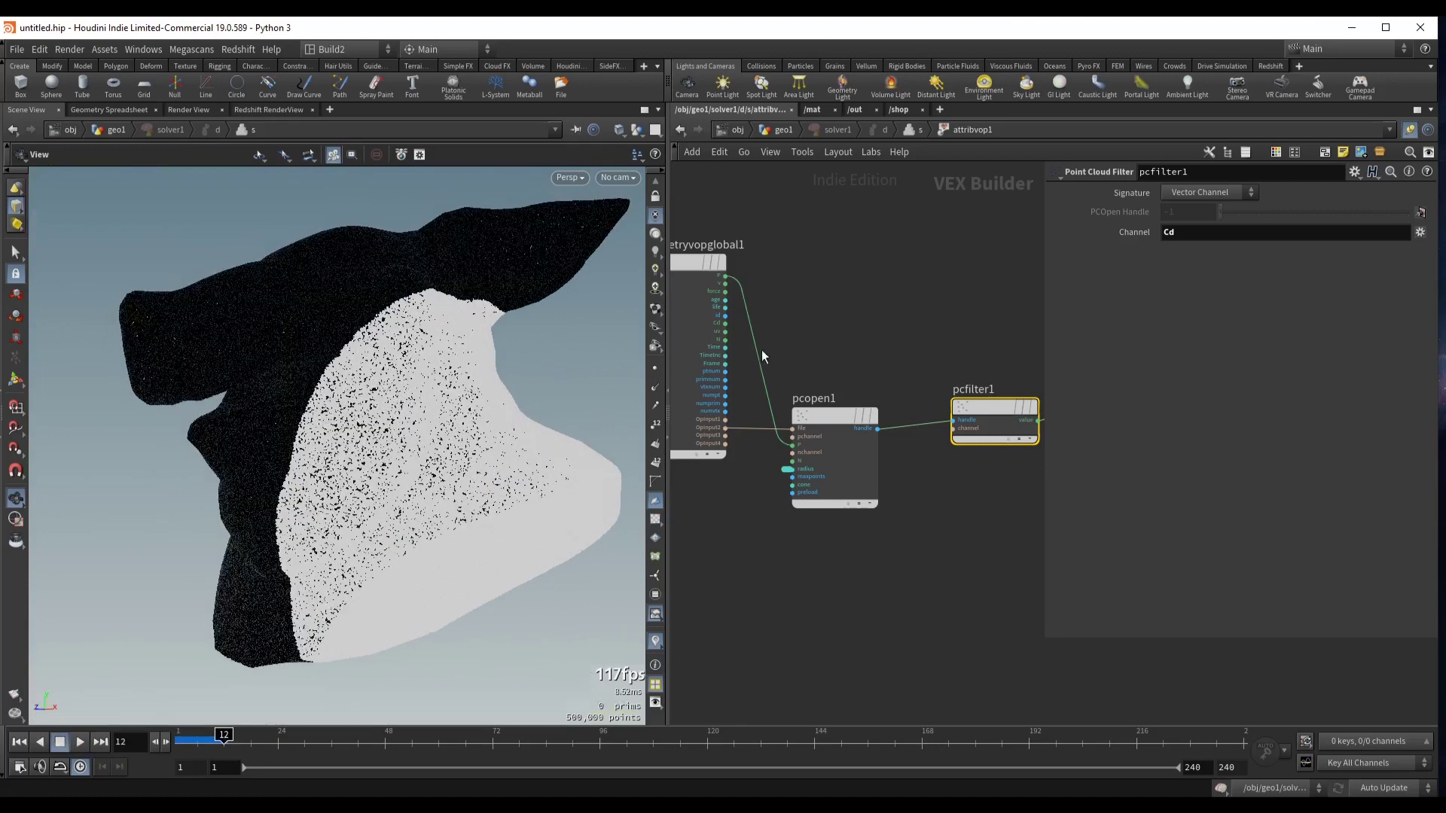
key("u")
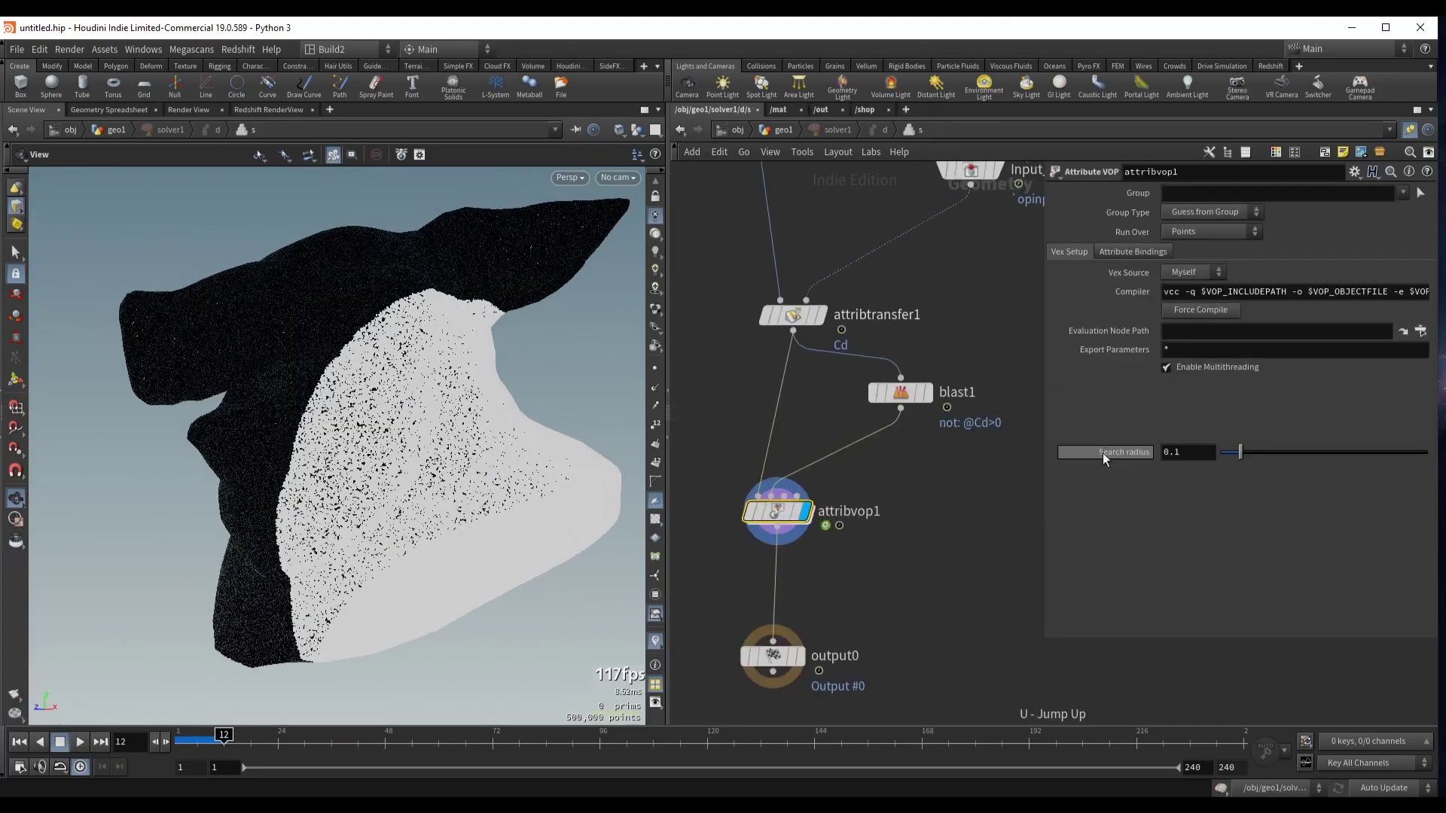
- Set attribvop1's search radius to 0.01 and replay the simulation
right_click(1102, 454)
left_click(1180, 453)
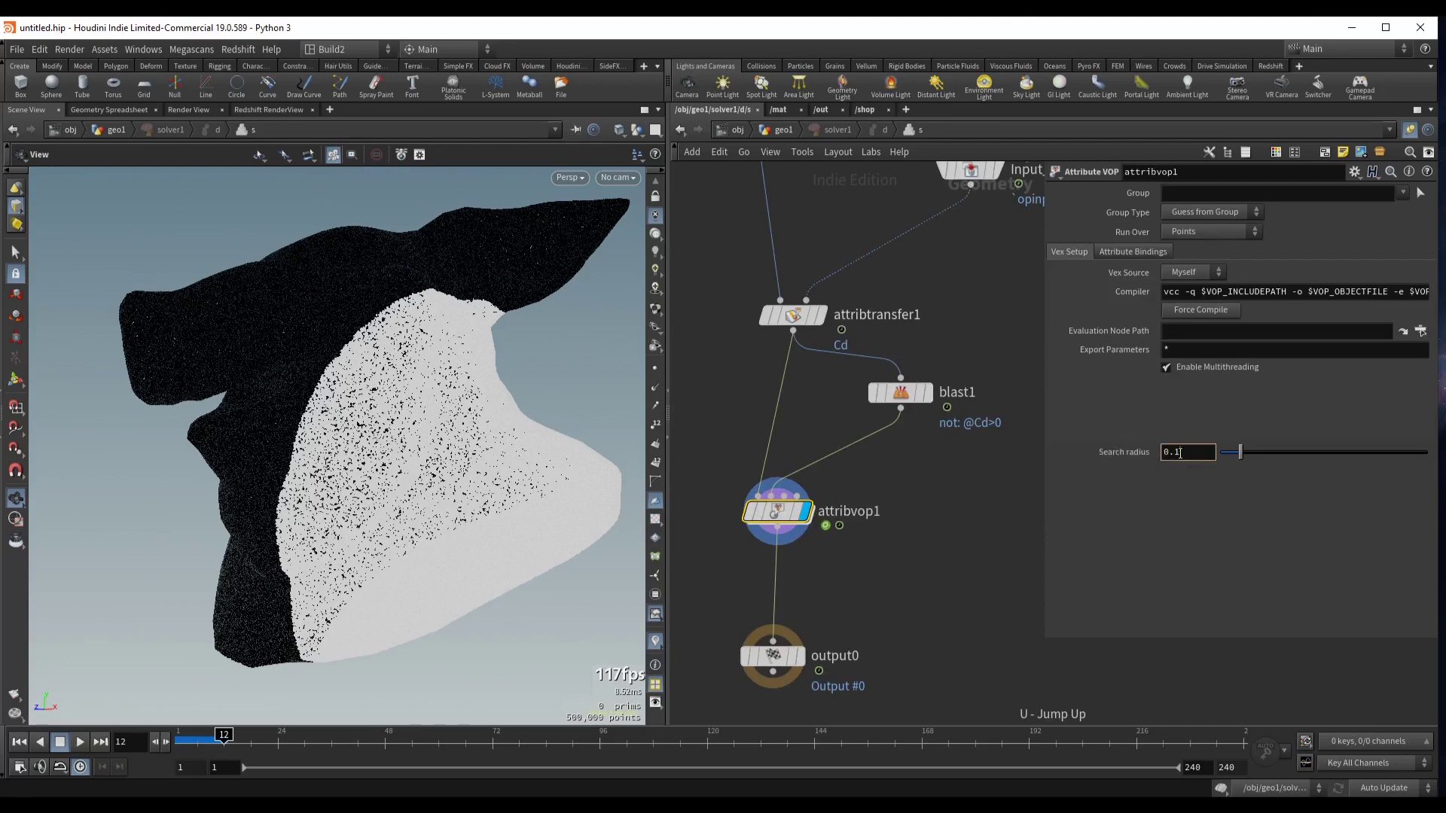
type("01")
key("Return")
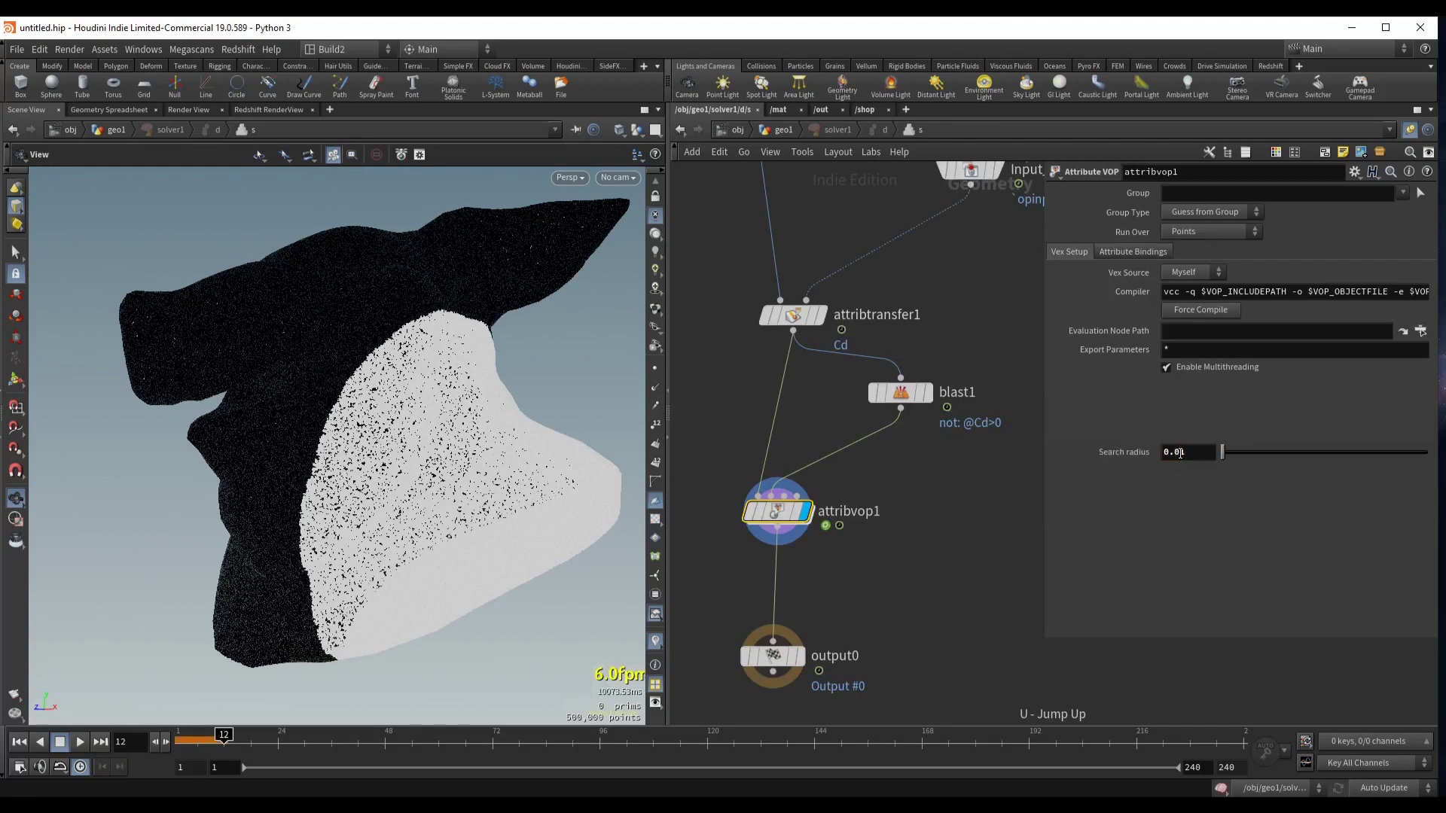
key("ctrl+Left")
key("Up")
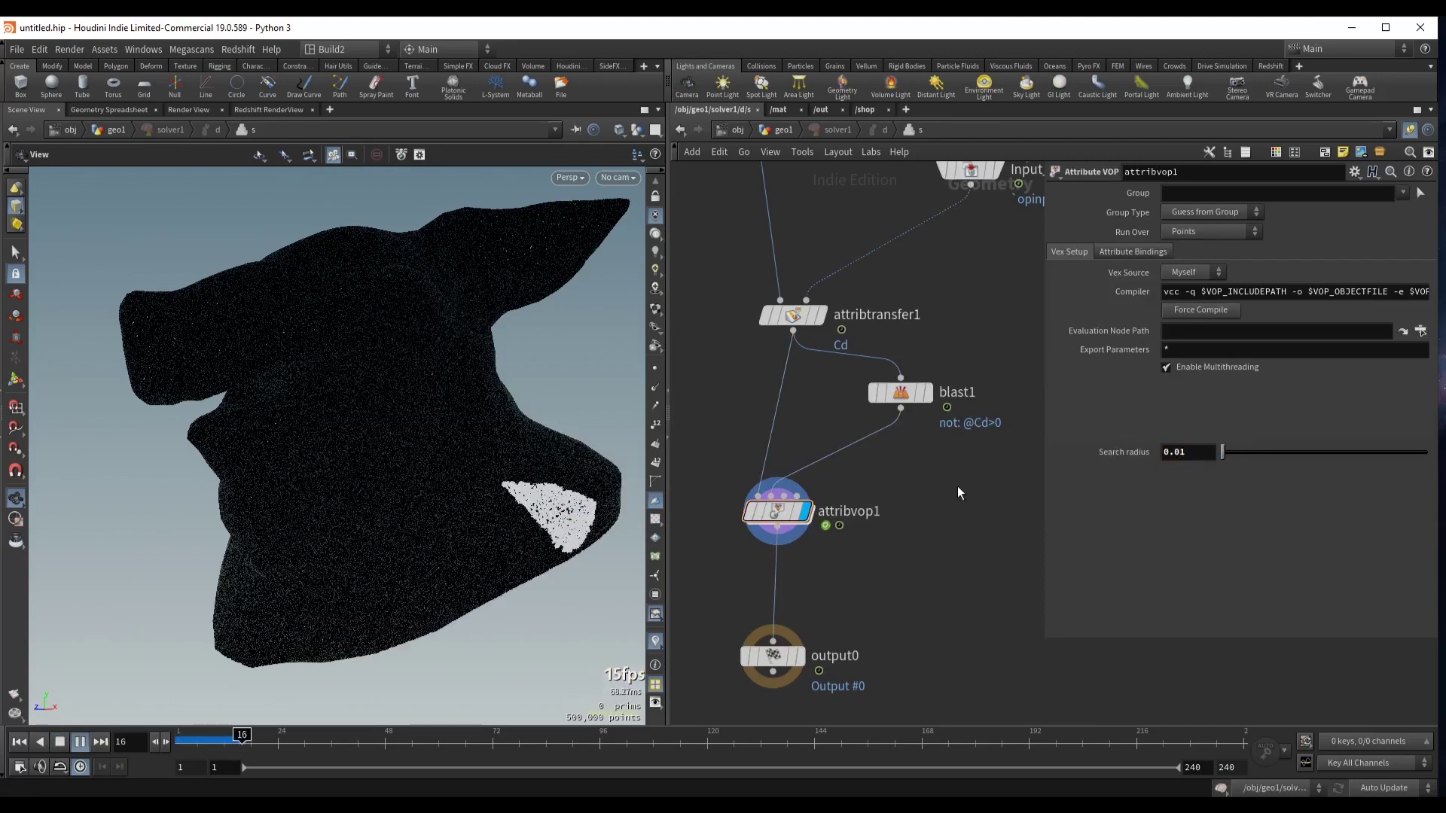
scroll(288, 460, "up", 5)
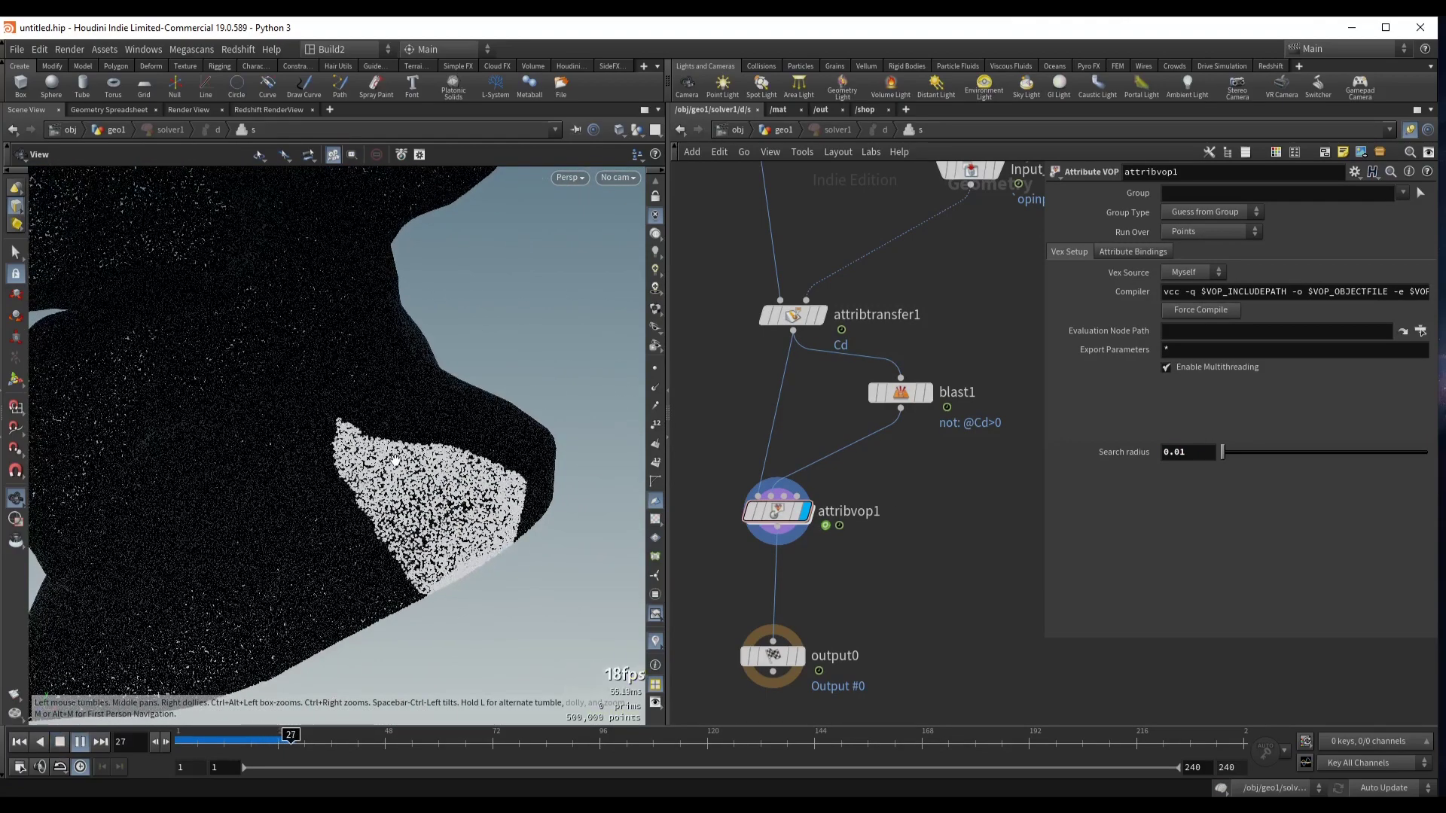
key("Up")
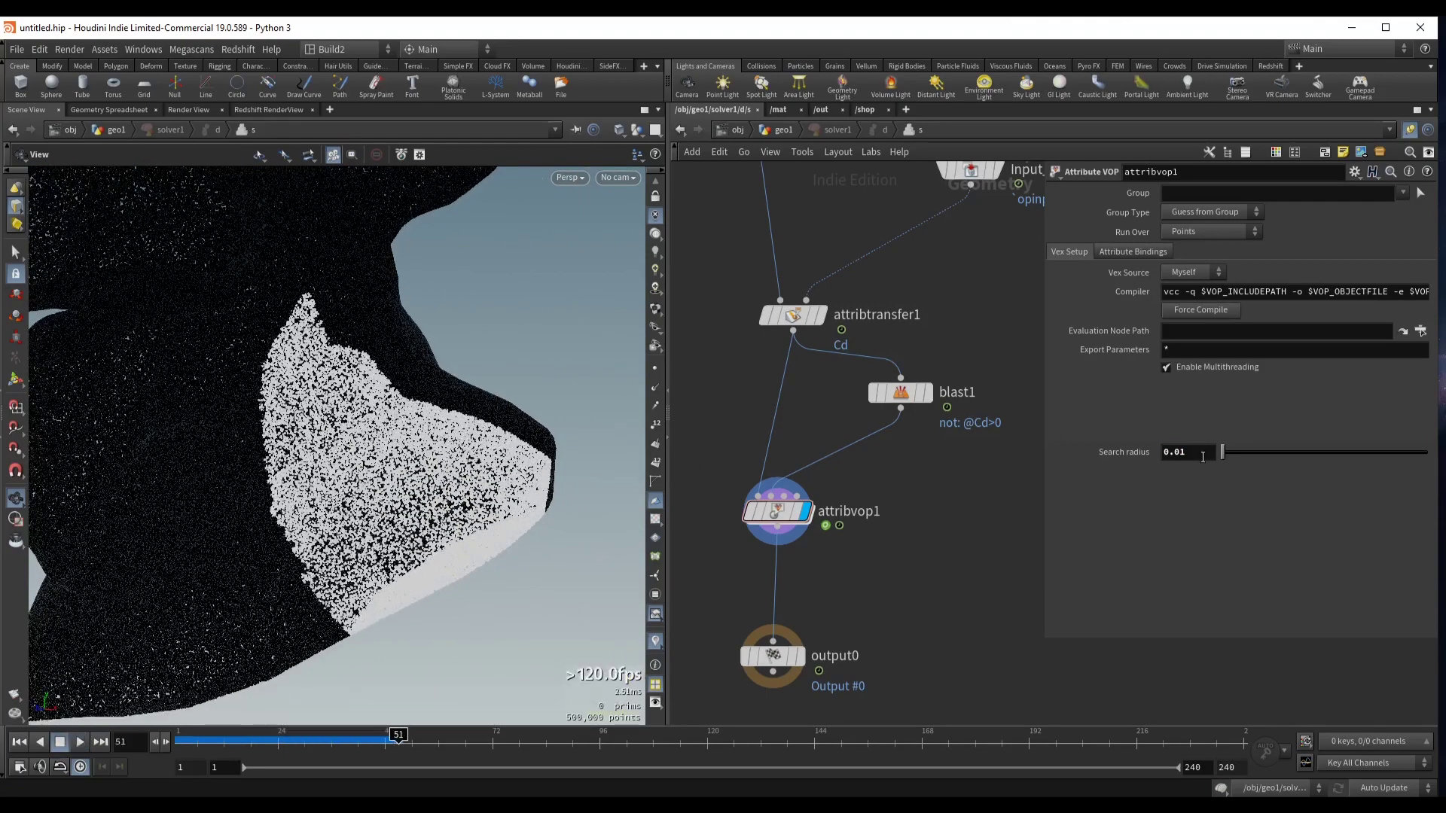
- Try search radii of 0.001 and 0.05, replaying the simulation after each
left_click(1204, 454)
type("01")
key("Return")
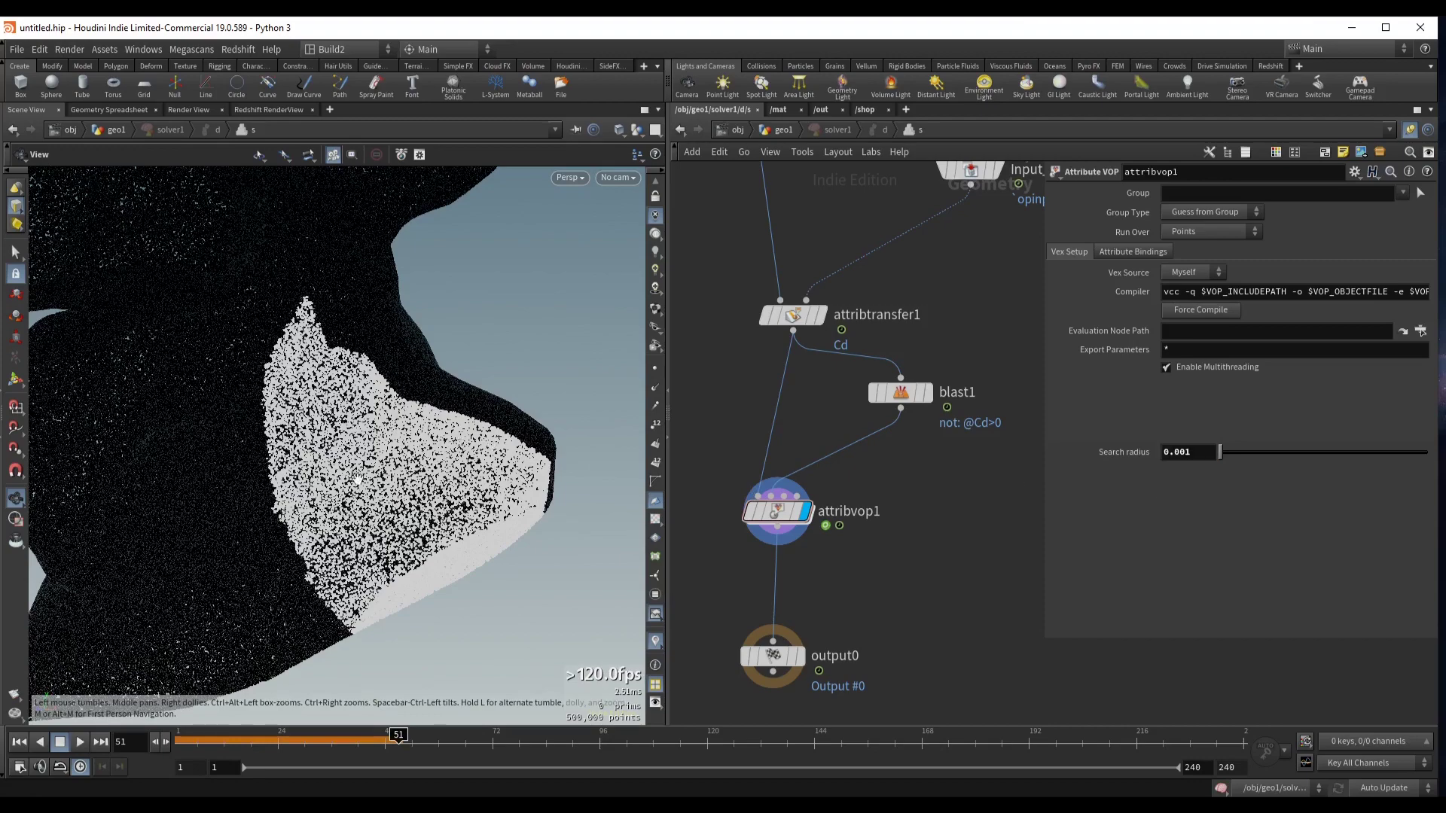
left_click_drag(358, 479, 414, 482)
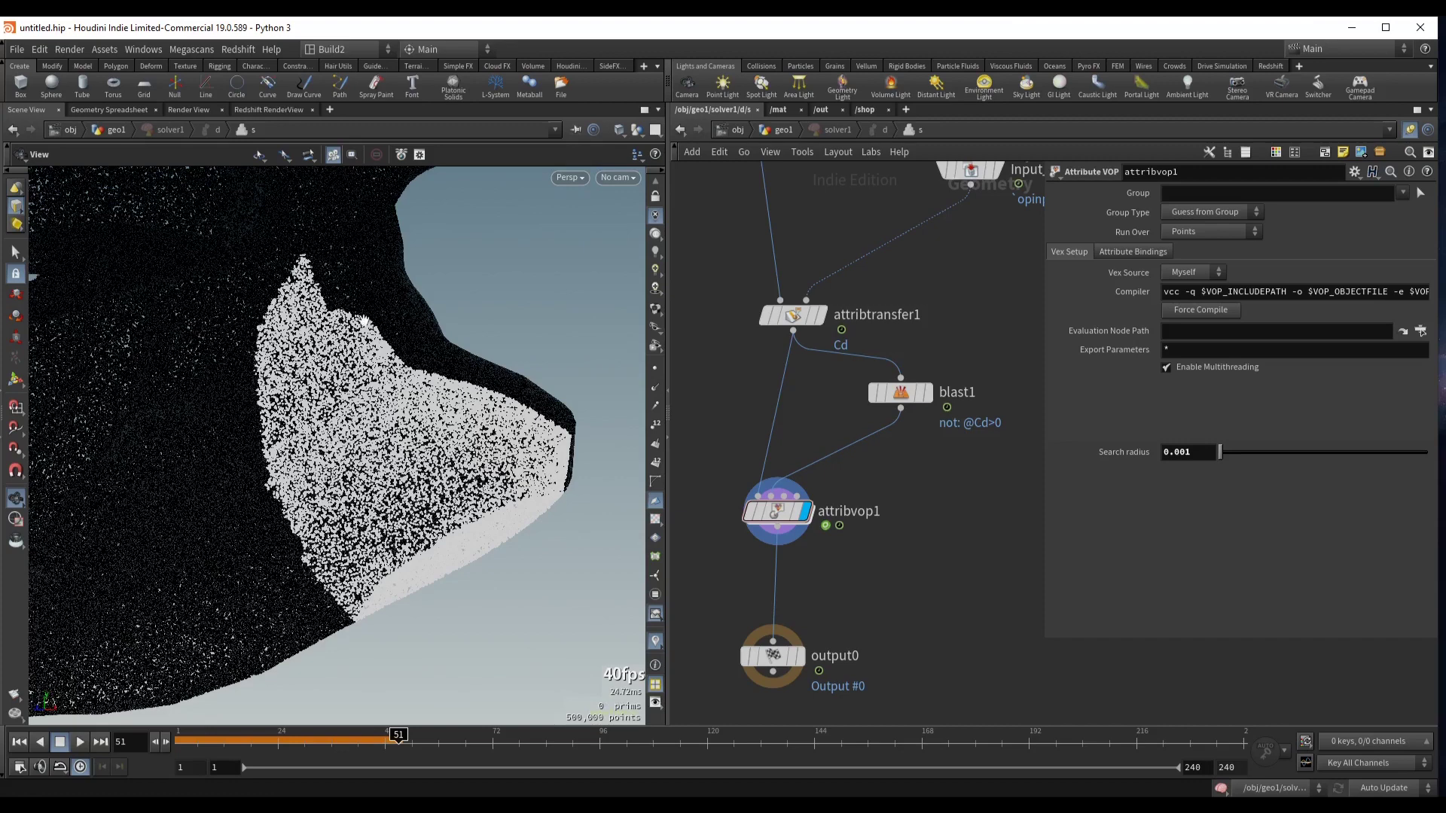
key("ctrl+Up")
key("Up")
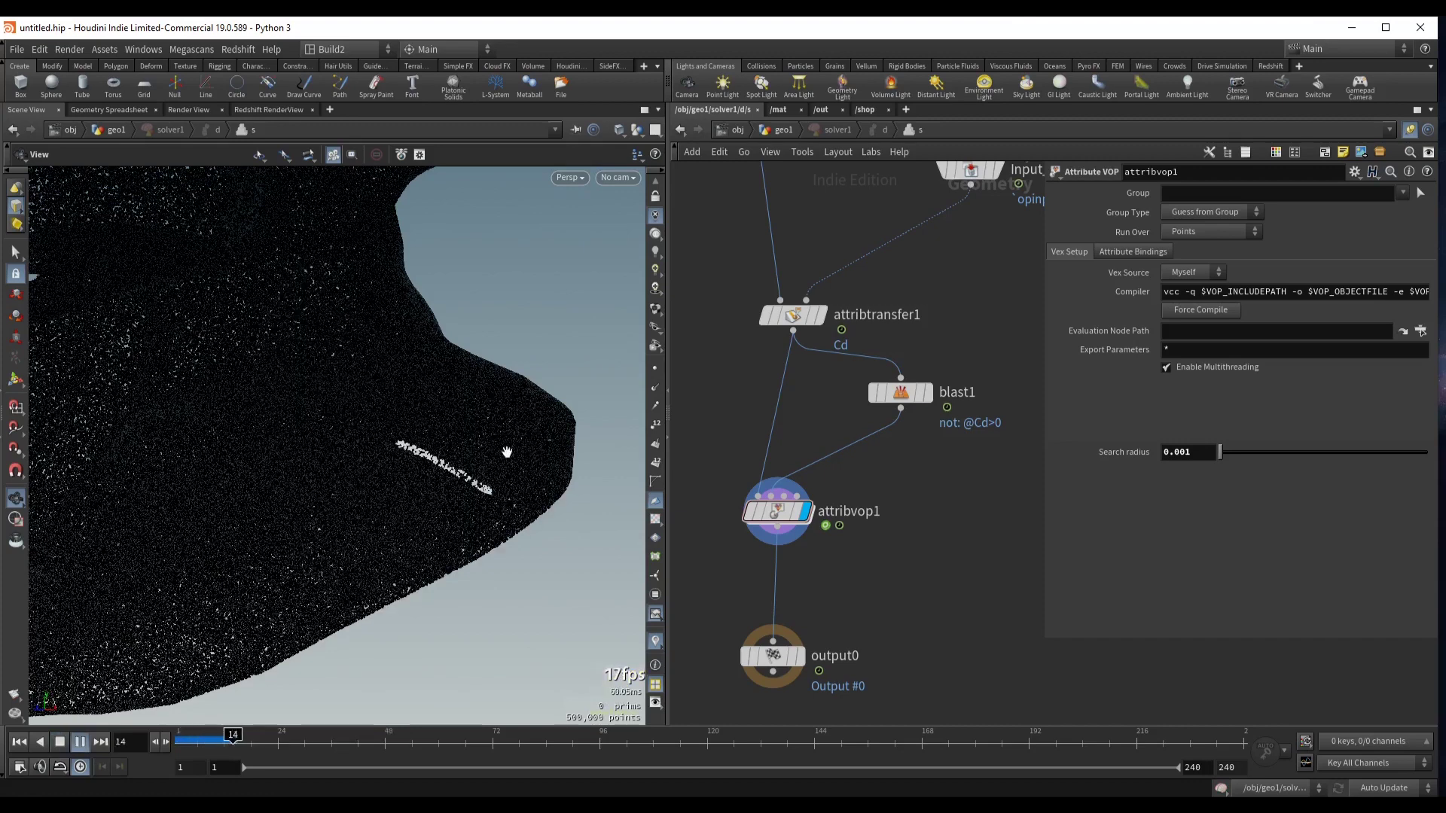
key("Up")
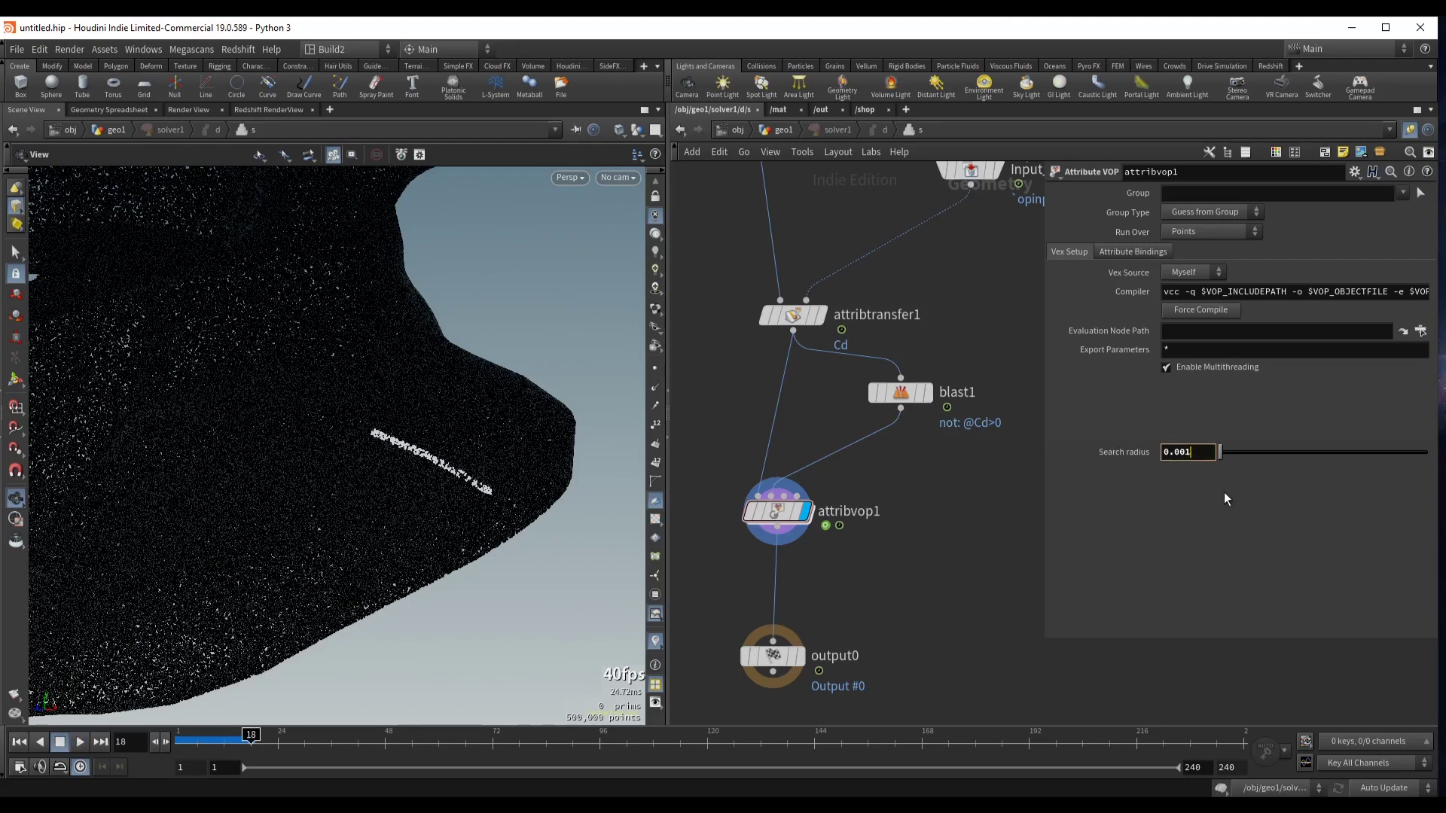
type("5")
key("Return")
key("ctrl+Up")
key("Up")
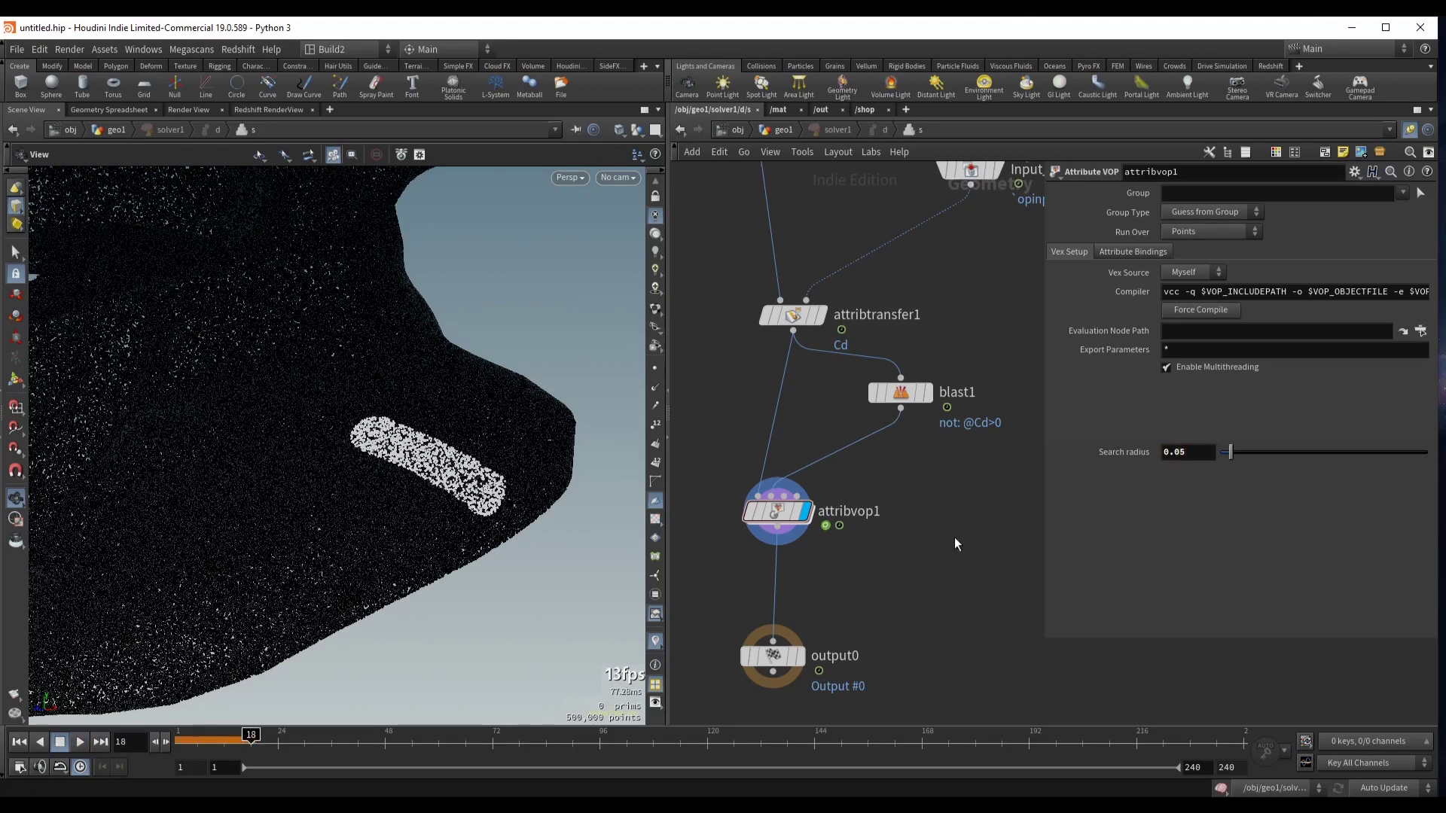
key("Up")
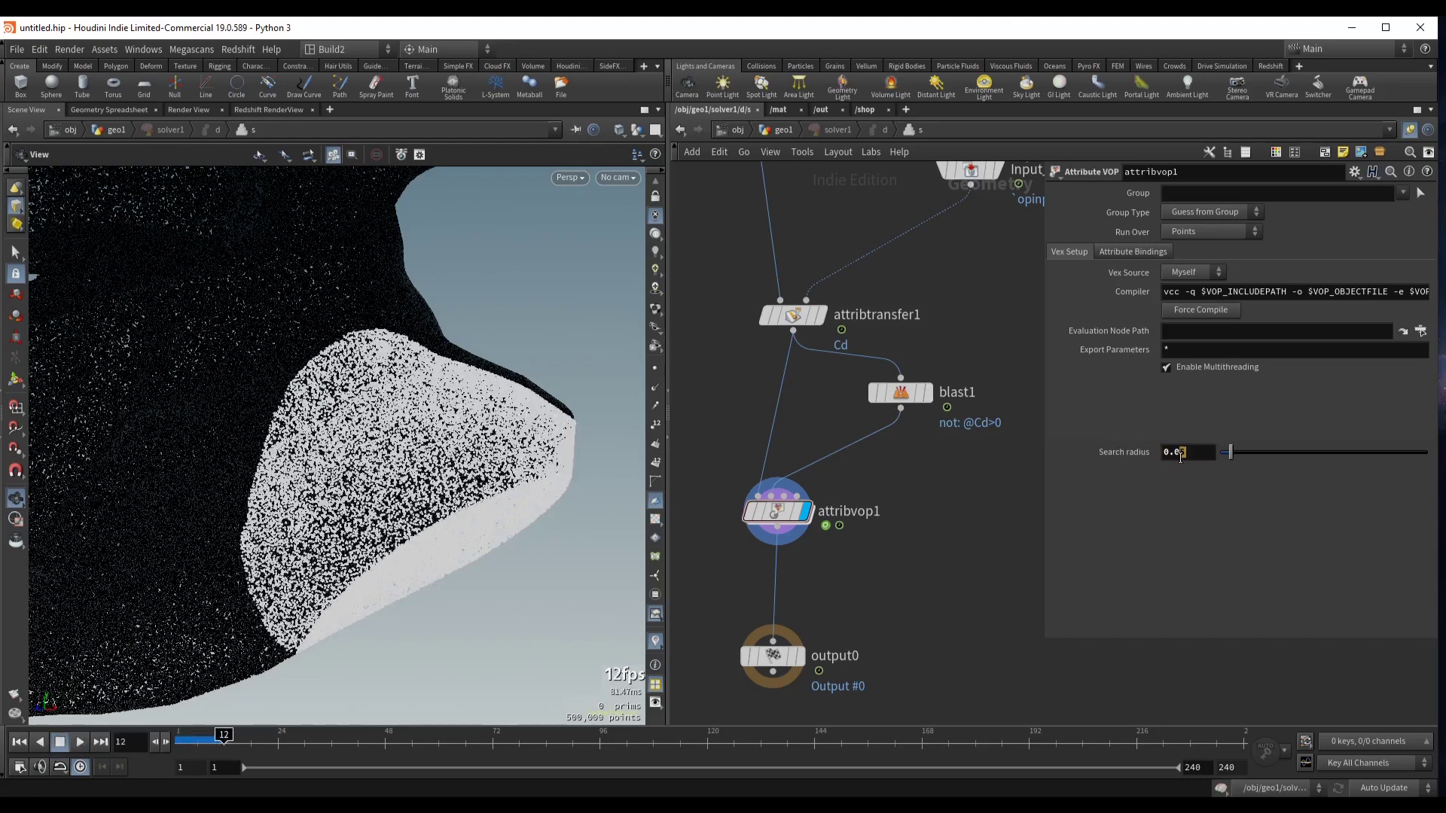
- Try a smaller search radius of 0.005 and play the simulation
left_click(1177, 454)
type("0")
key("Return")
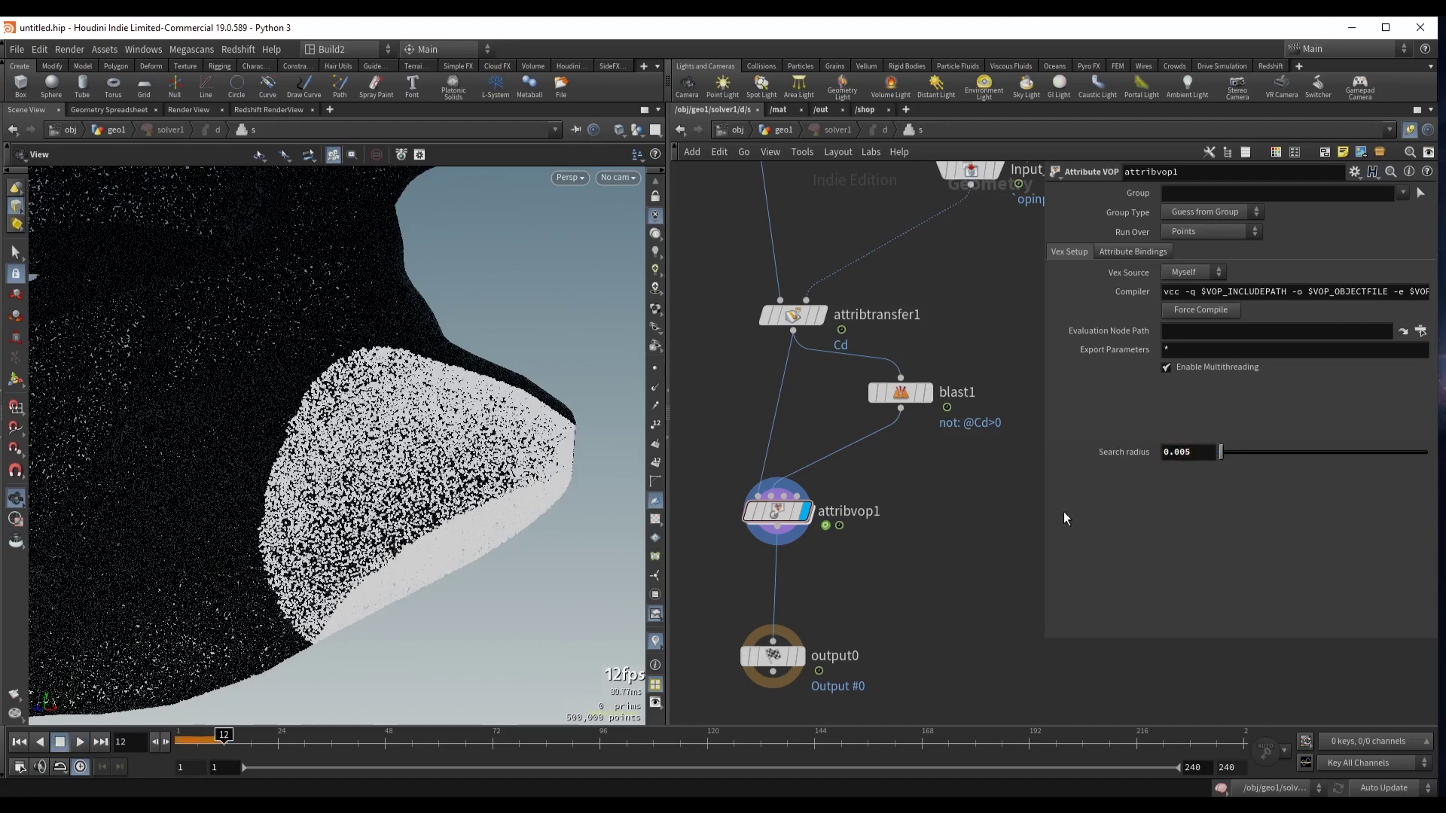
key("Up")
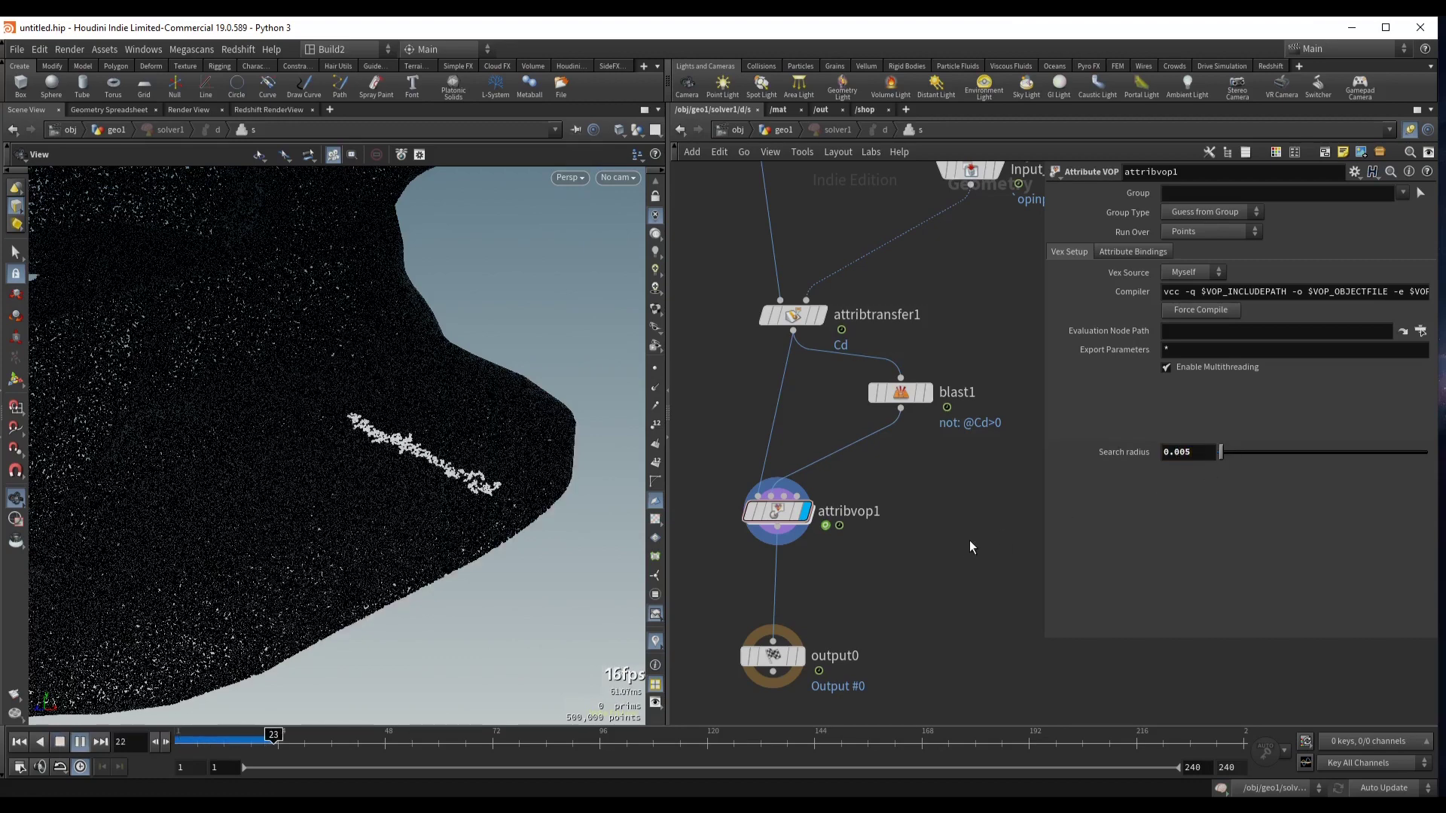
key("Up")
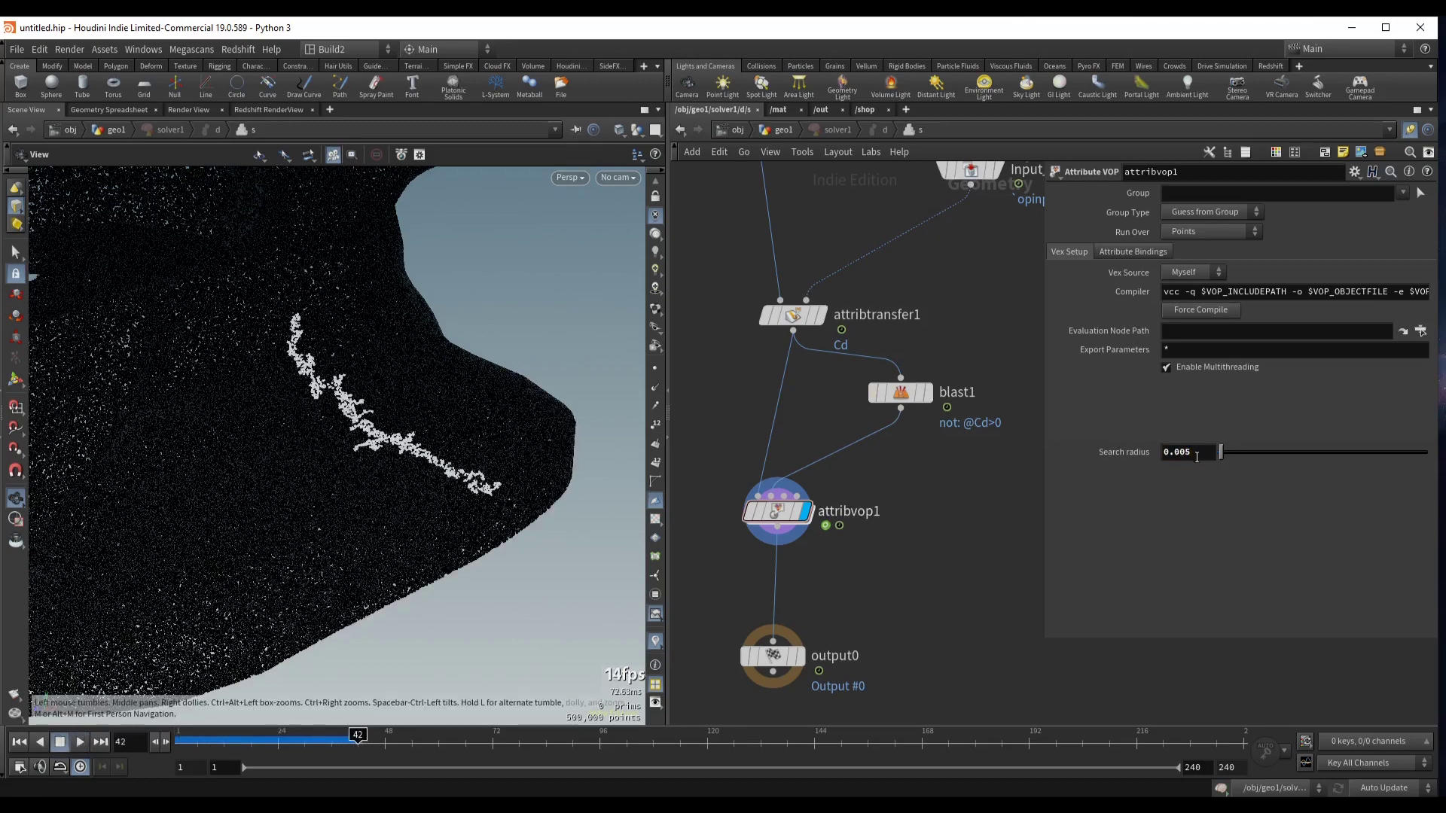
- Settle on a 0.01 search radius, replay, and scrub back to frame 16
type("1")
key("Return")
double_click(866, 510)
key("Escape")
key("Up")
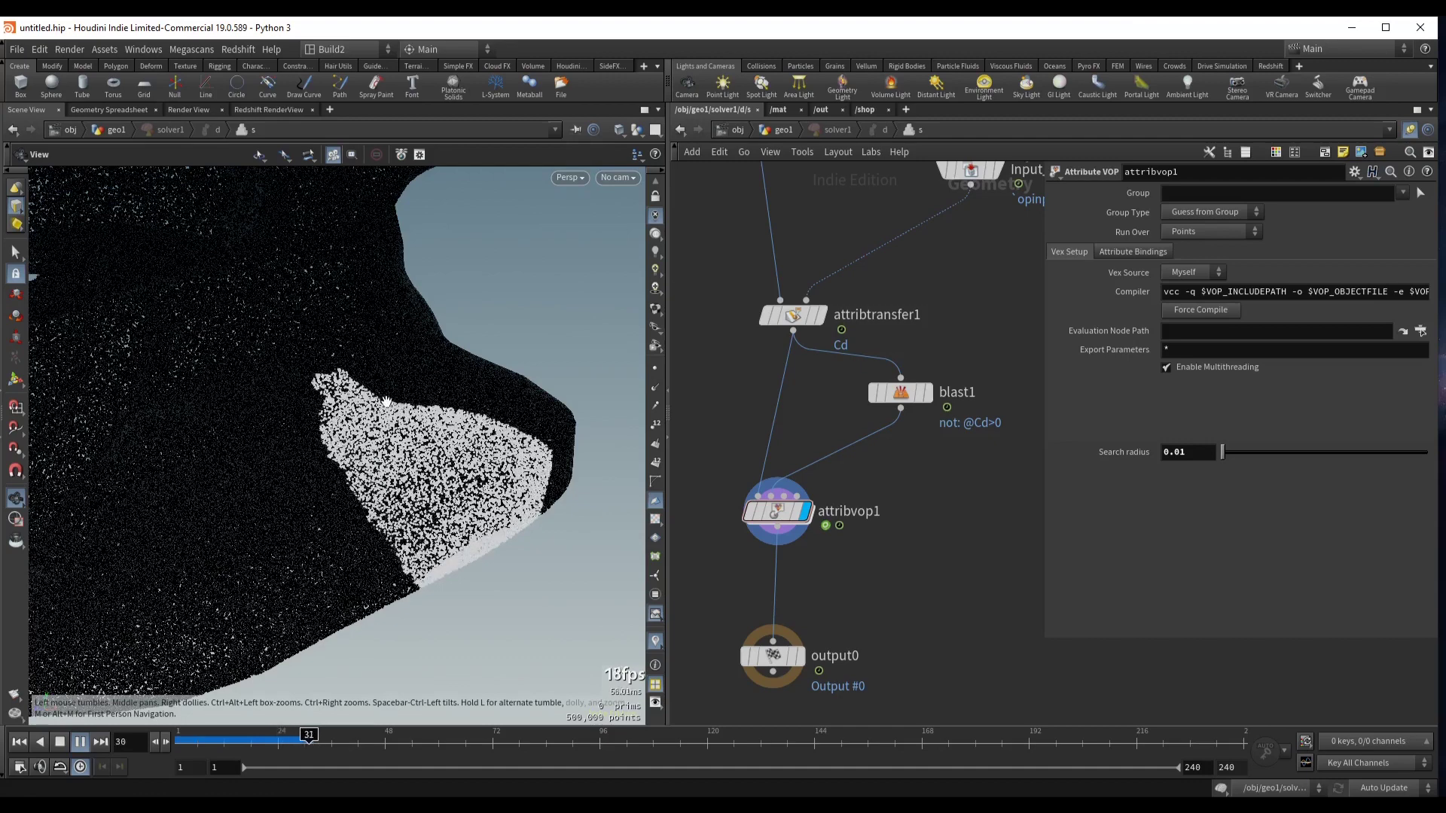
key("Up")
left_click_drag(297, 745, 241, 746)
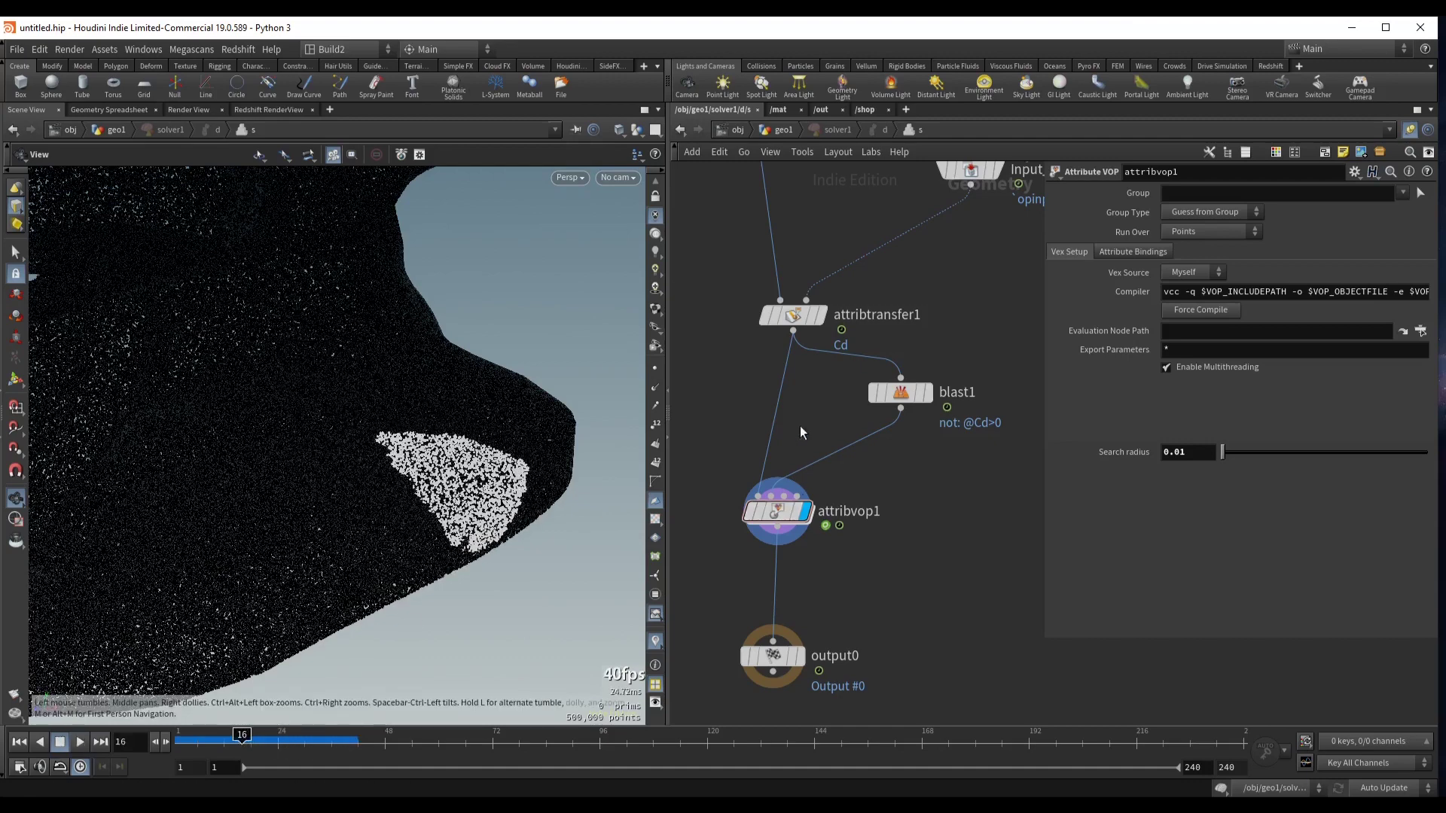
middle_click_drag(754, 394, 779, 410)
- Bypass attribvop1, replay, and view blast1 then attribtransfer1 outputs, keeping the radius at 0.01
key("q")
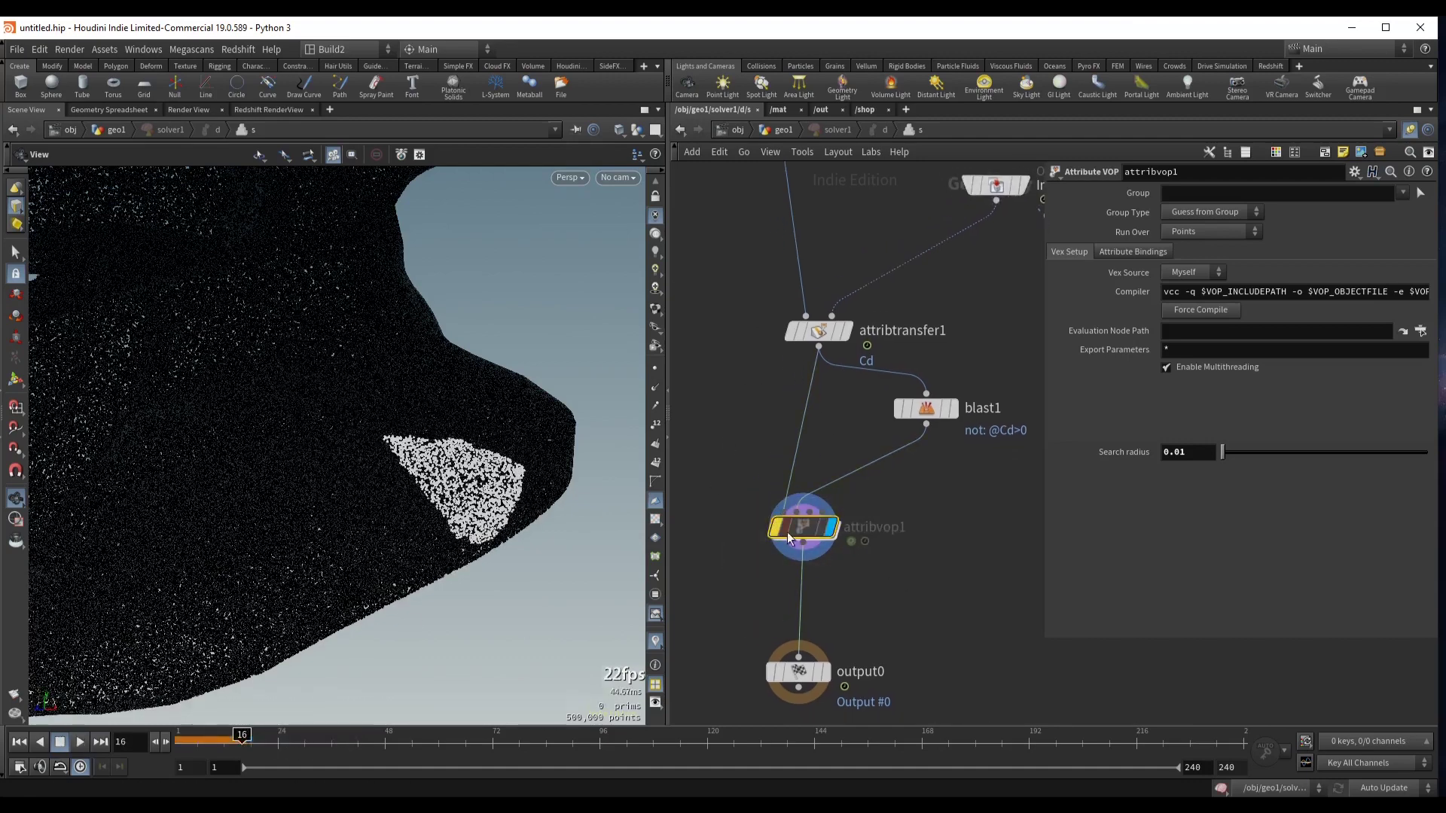
key("Up")
key("Up")
right_click_drag(355, 426, 471, 459)
left_click(954, 407)
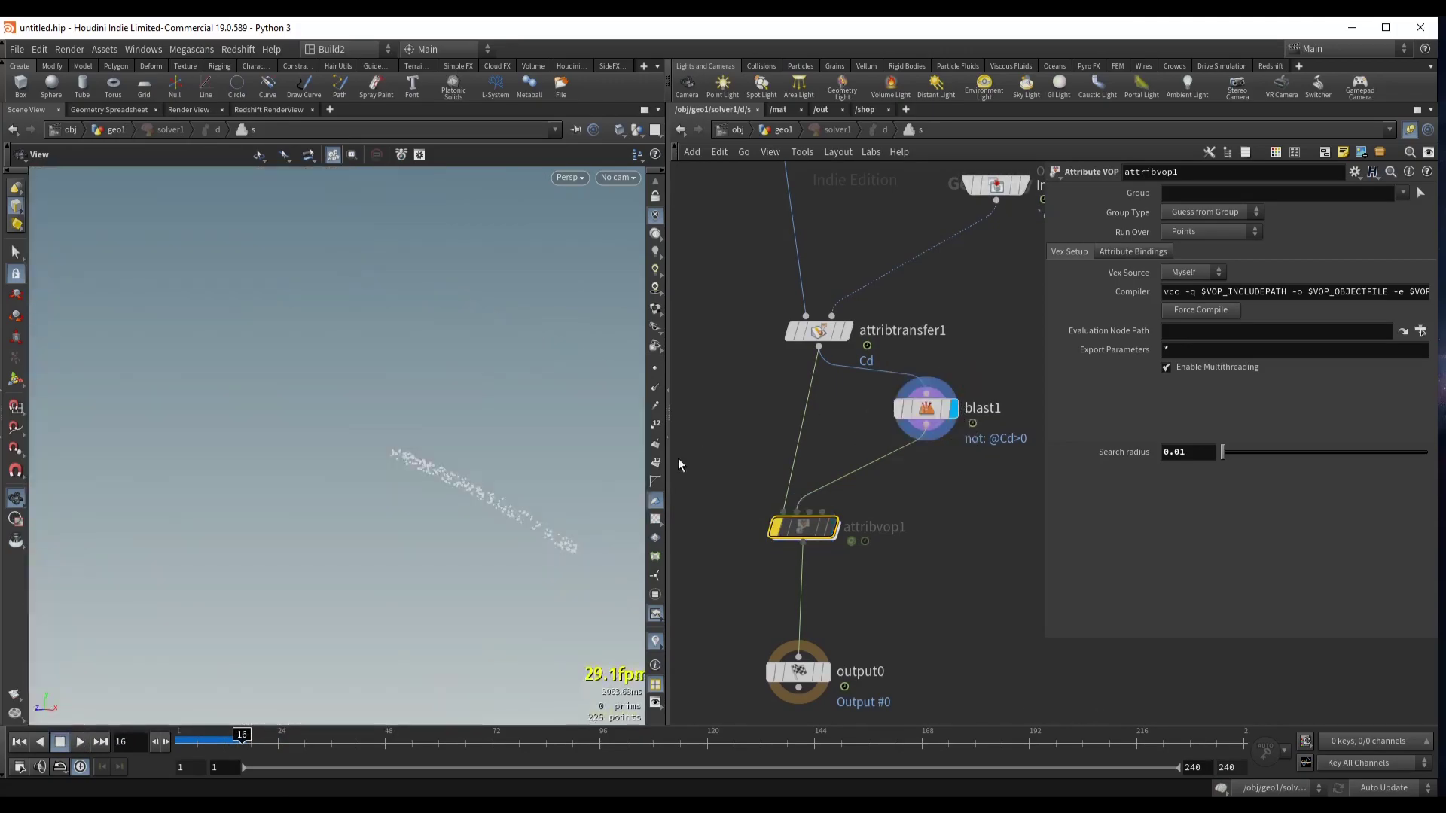
left_click_drag(501, 462, 513, 476)
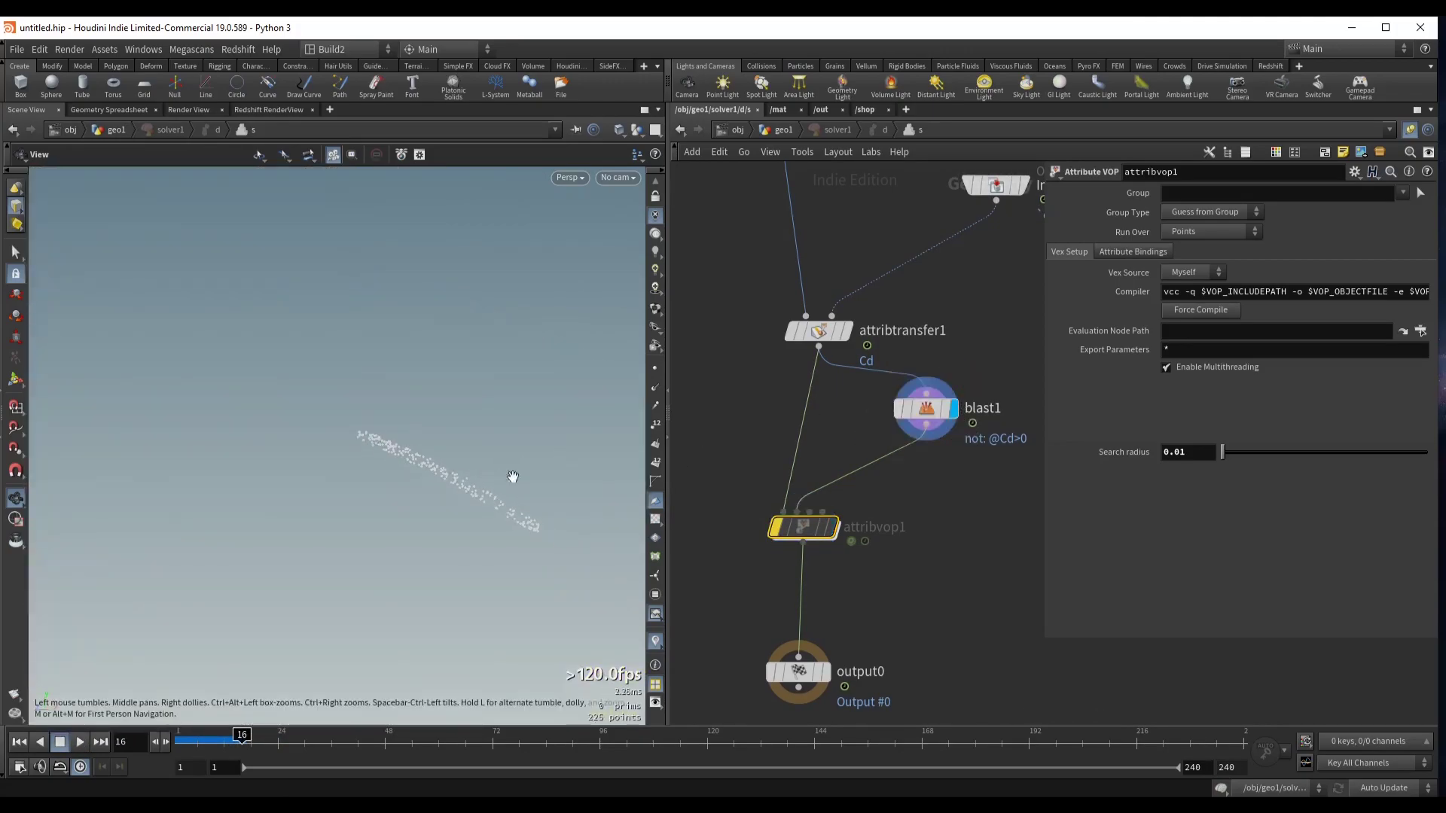
left_click(847, 332)
left_click_drag(410, 442, 301, 354)
scroll(513, 391, "up", 3)
scroll(520, 389, "down", 3)
scroll(268, 401, "up", 2)
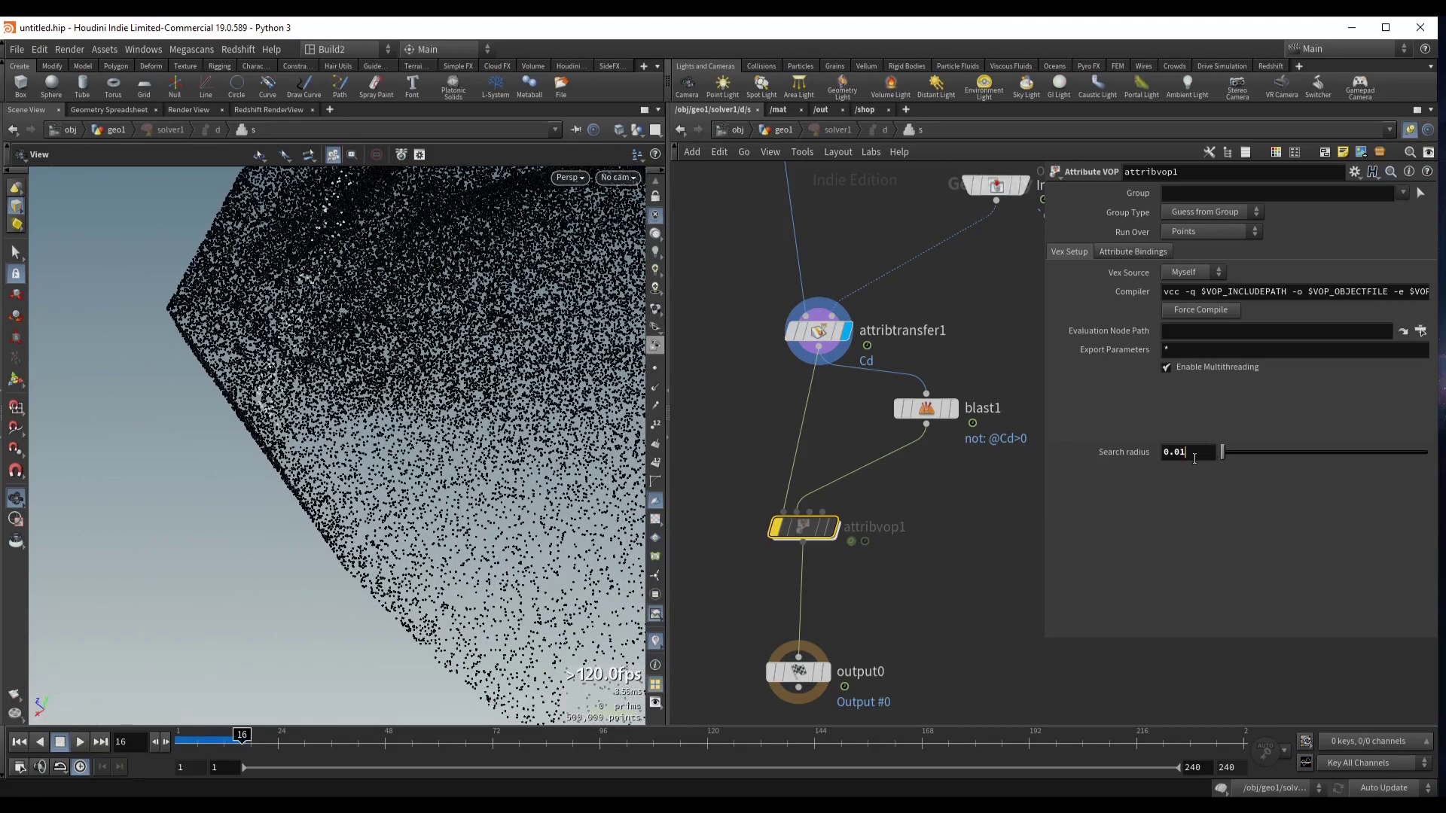
key("Return")
- Dive into attribvop1, tumble the point cloud view and pan across the VEX nodes
double_click(801, 529)
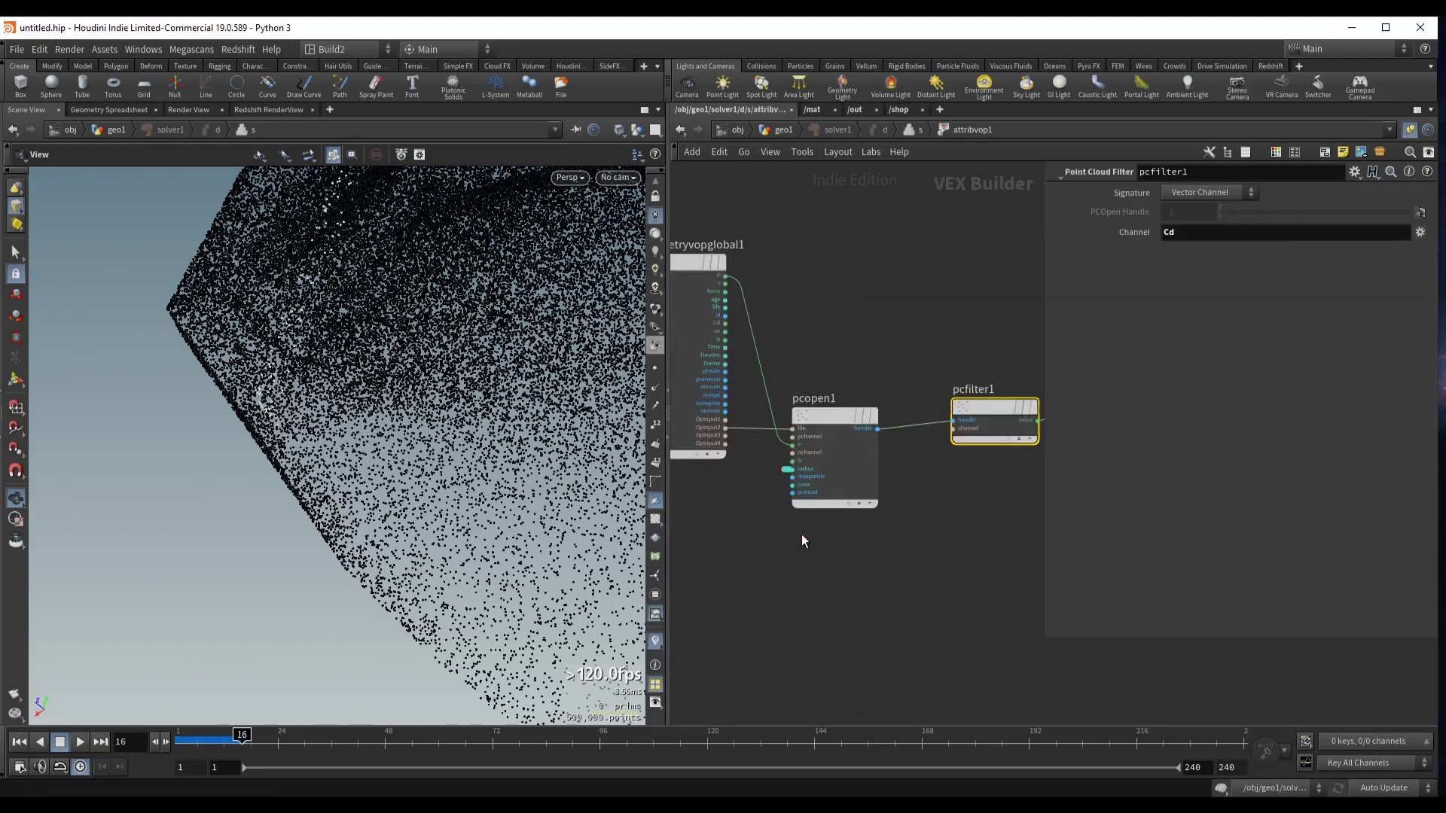
left_click_drag(309, 346, 283, 430)
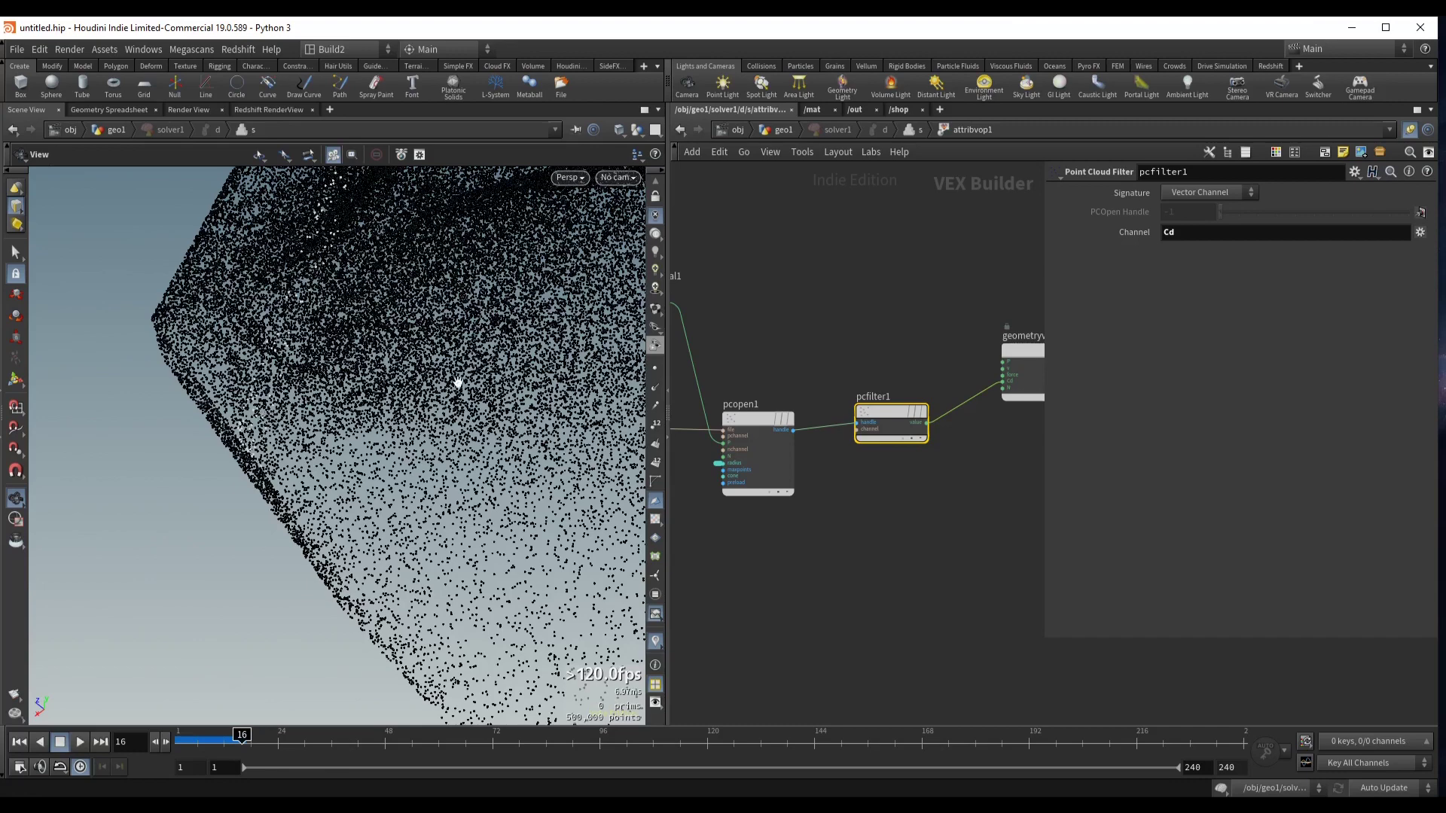
middle_click_drag(907, 339, 942, 367)
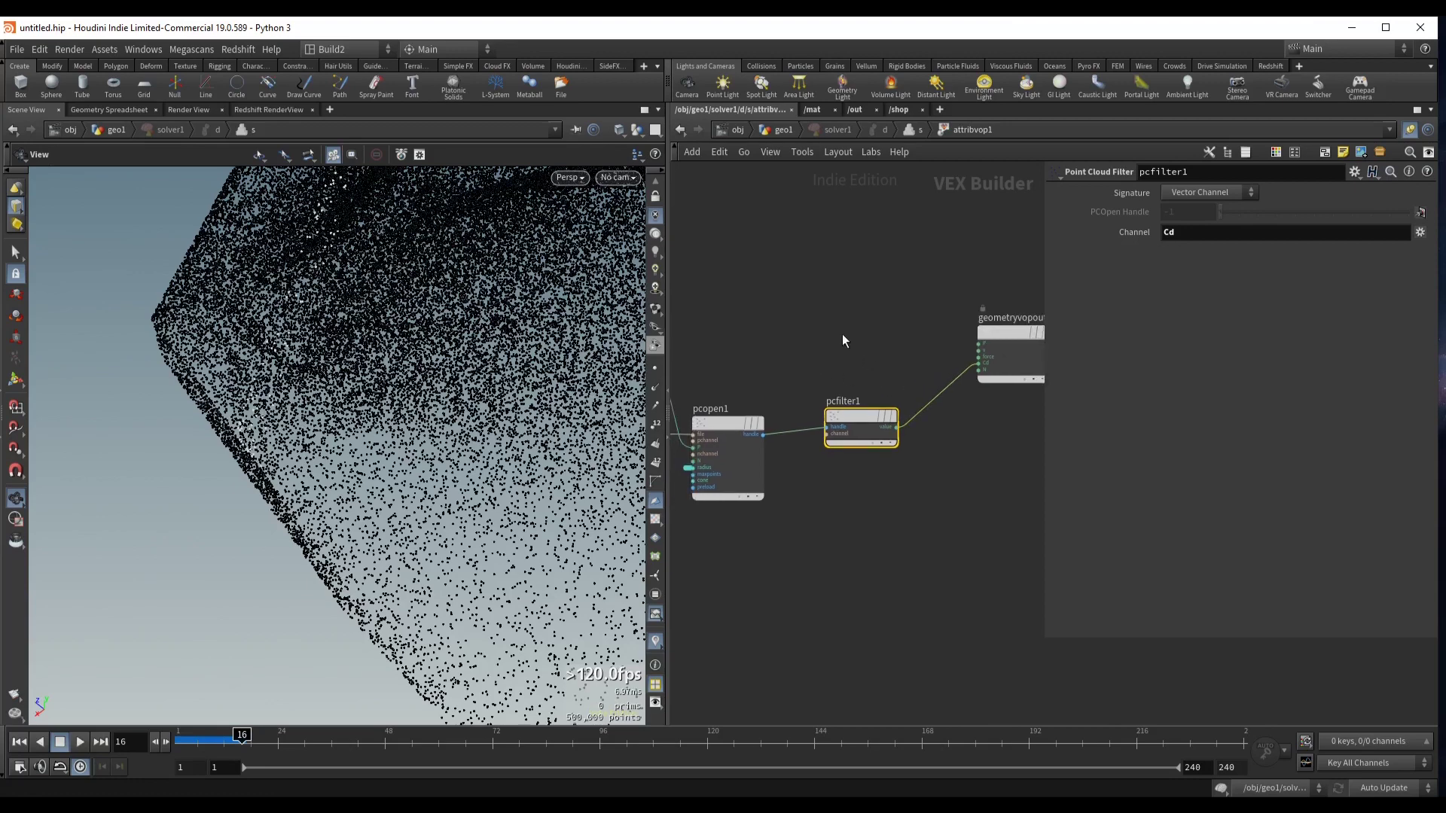
- Back in the solver network, turn off attribvop1's bypass so the Attribute VOP is active again
key("u")
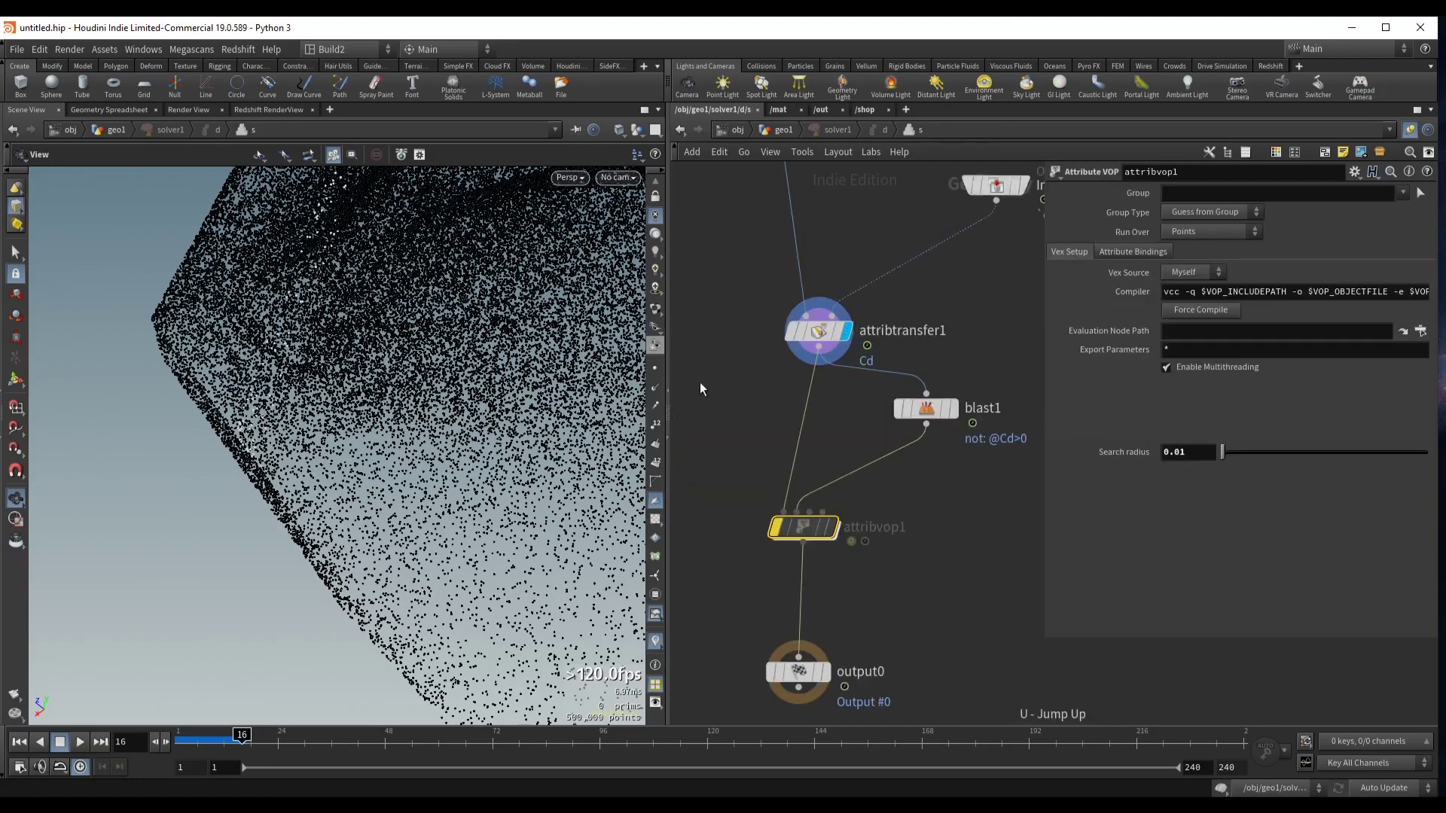
left_click(776, 527)
left_click_drag(210, 336, 433, 408)
- Play the simulation to frame 67 and orbit the cloud to watch the infection spread
key("Up")
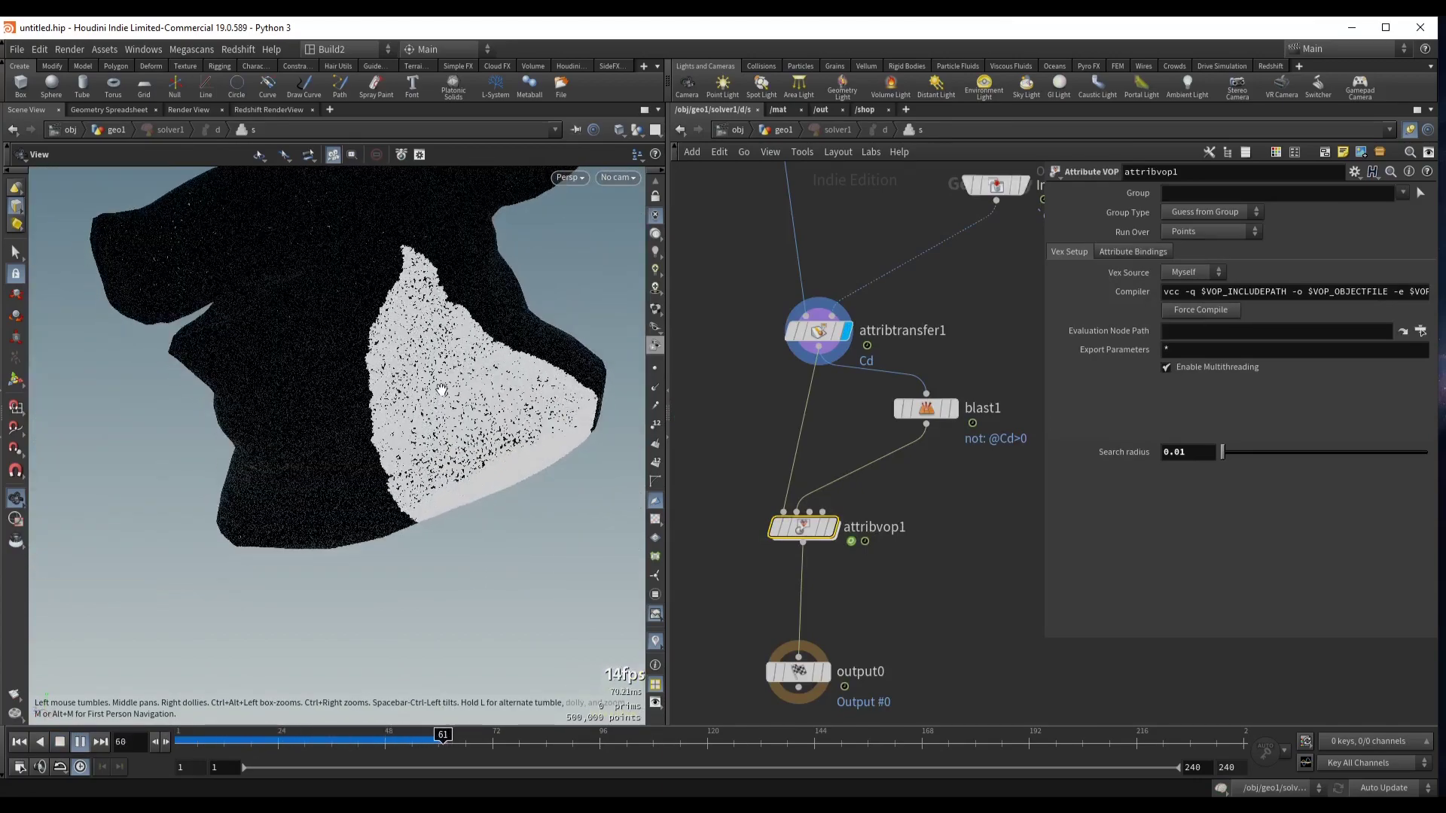
key("Up")
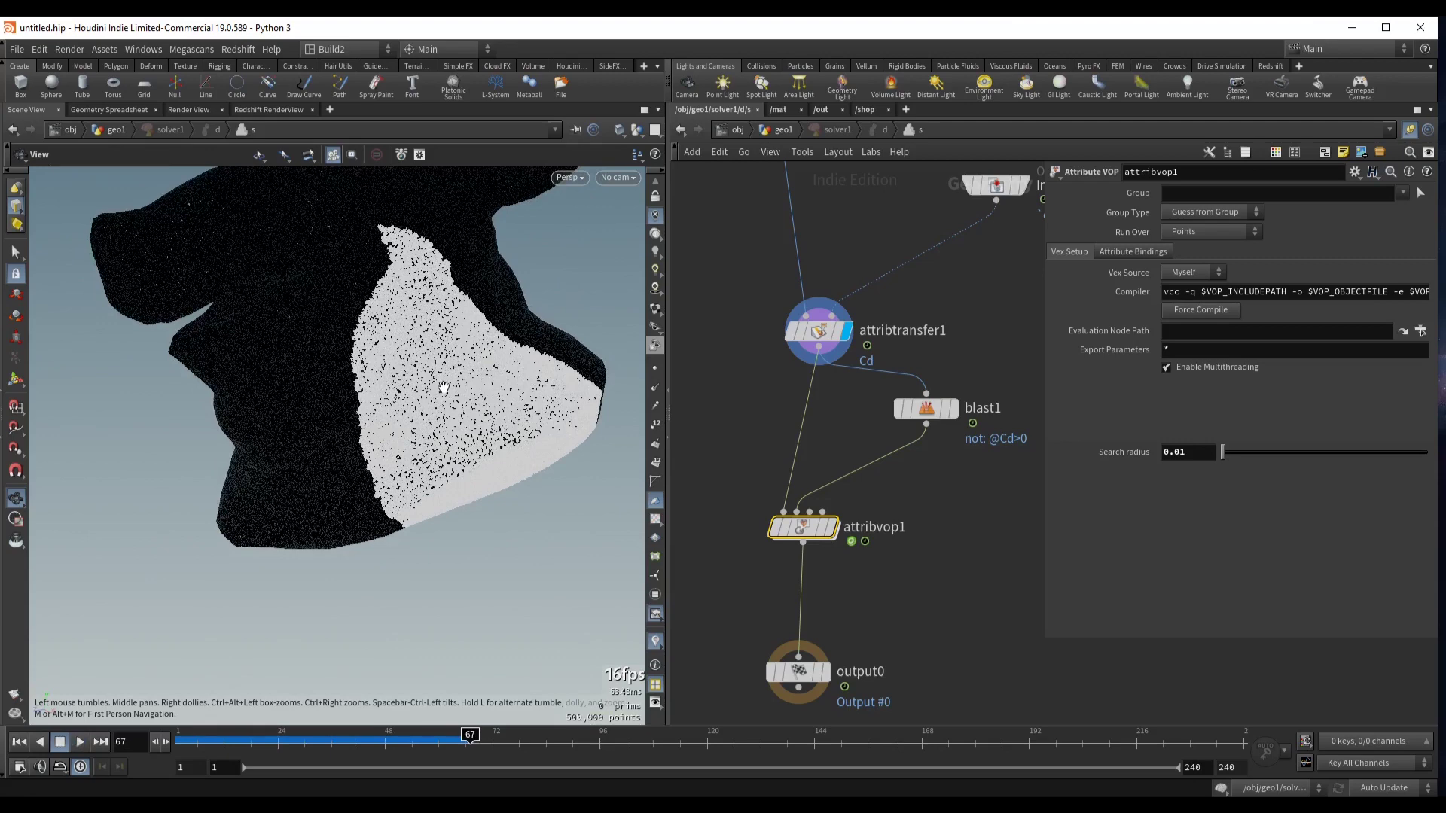
left_click_drag(443, 387, 204, 295)
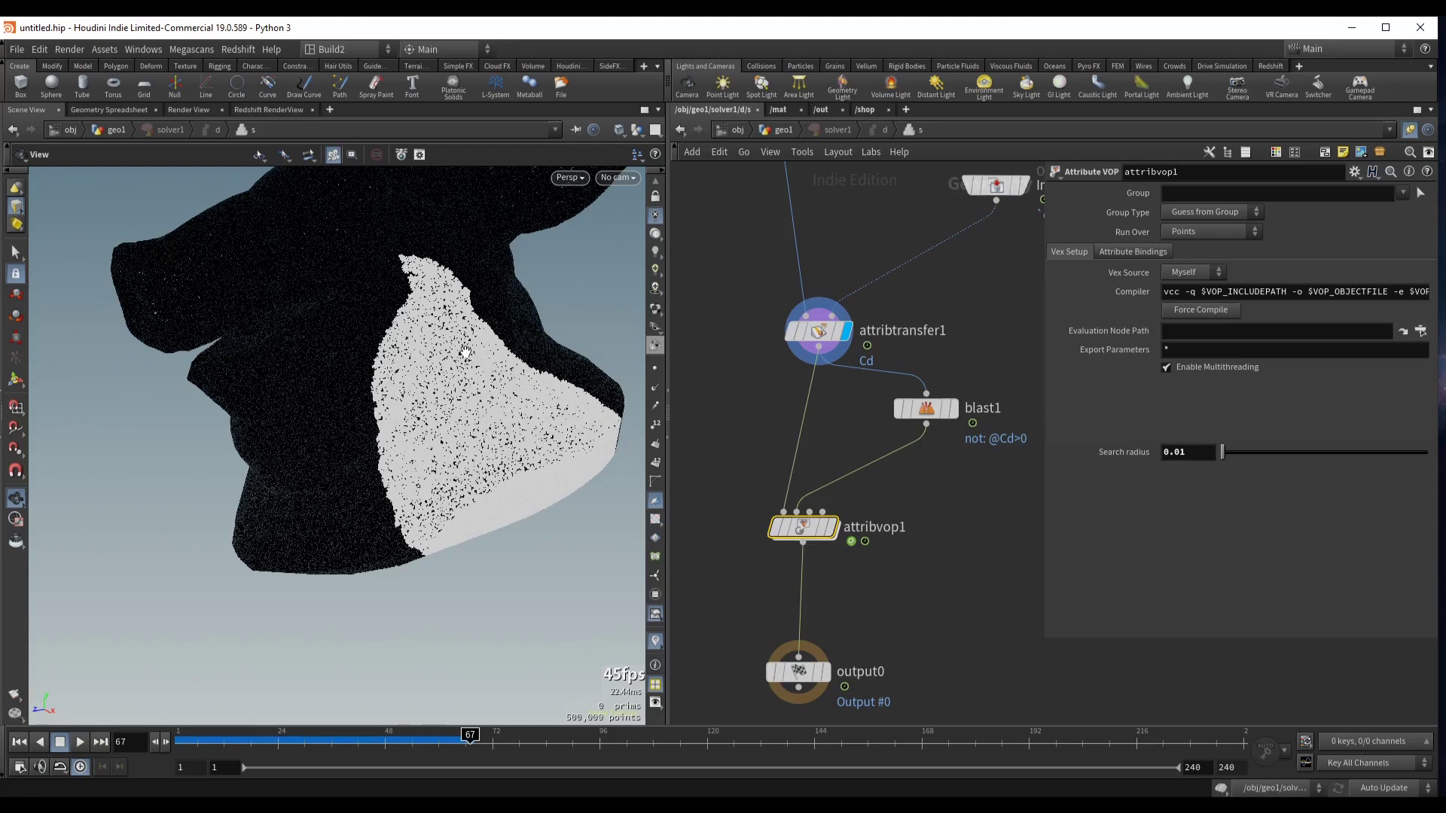
left_click_drag(462, 352, 320, 370)
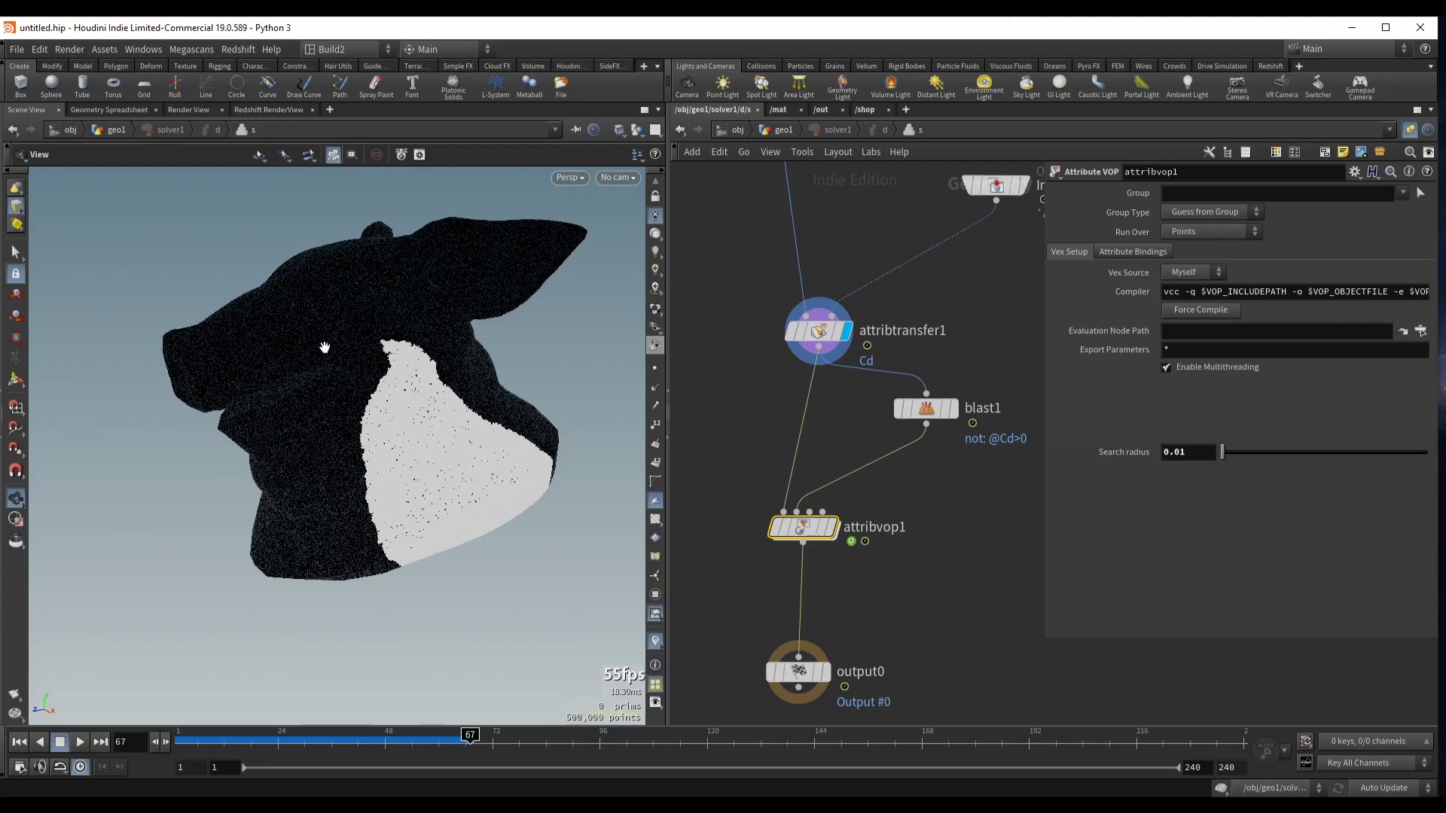
left_click_drag(324, 347, 414, 390)
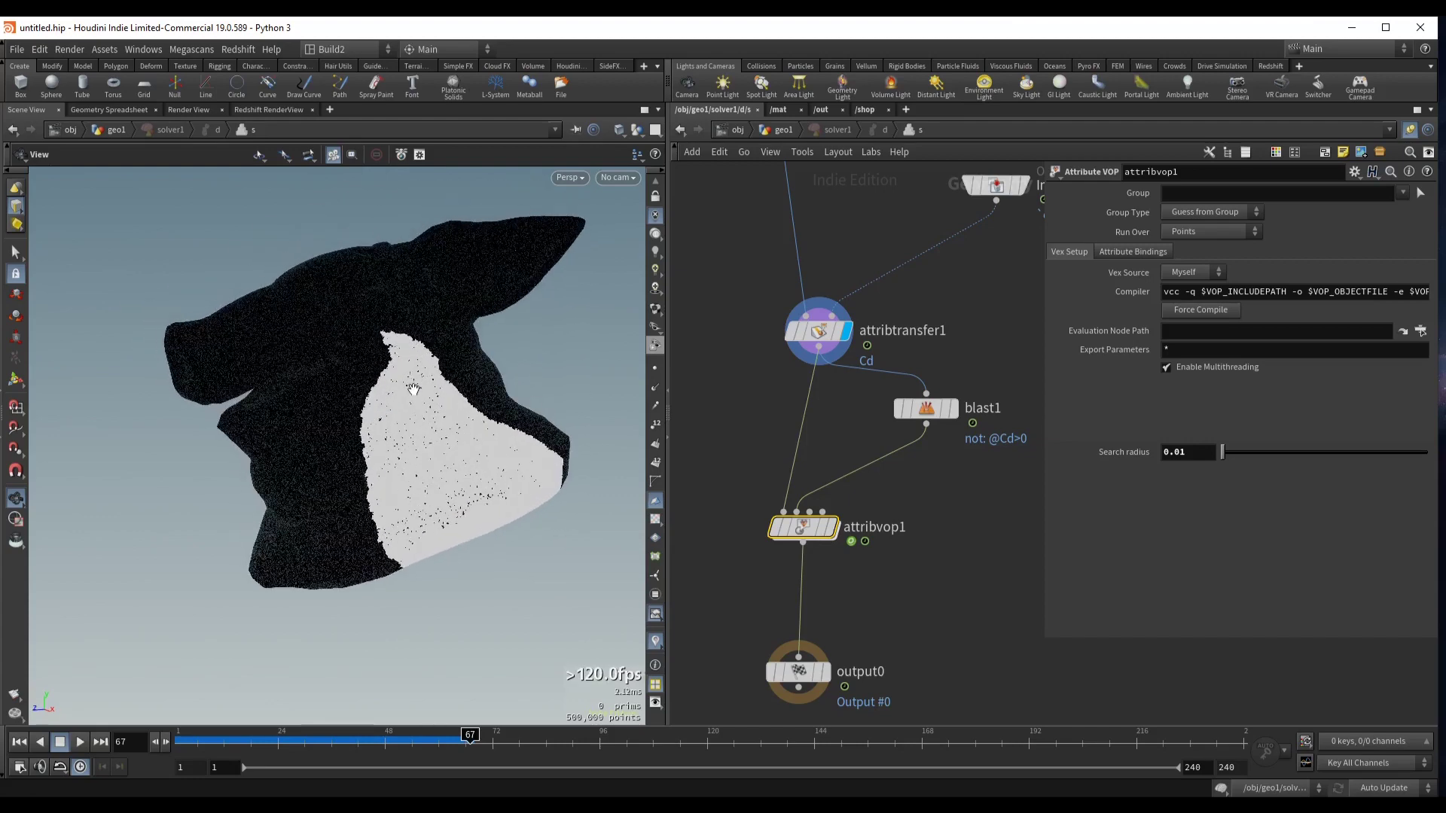
key("Up")
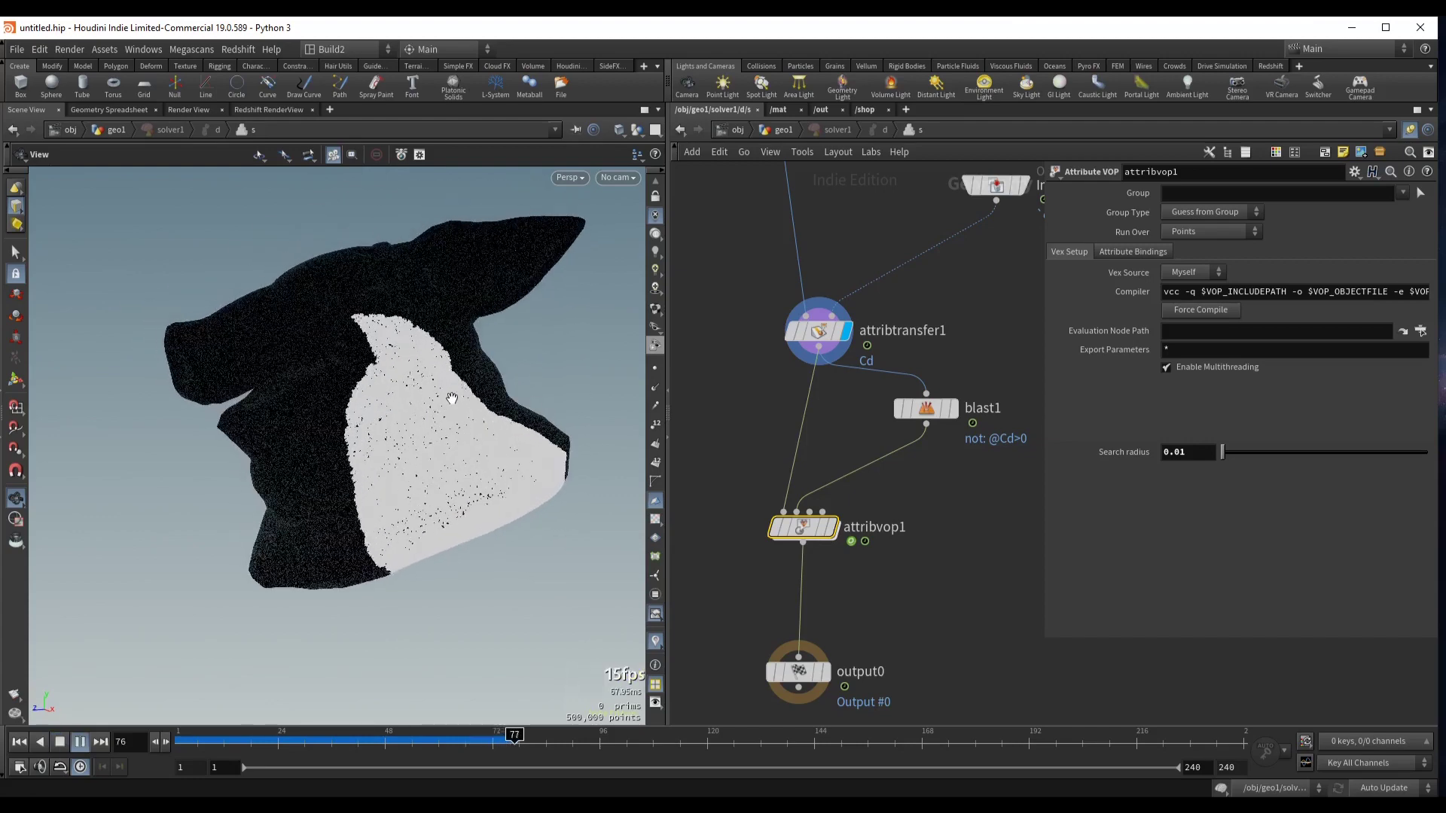
- Replay the simulation from the start, pausing at frame 130 and stopping at frame 158
key("ctrl+Up")
key("Up")
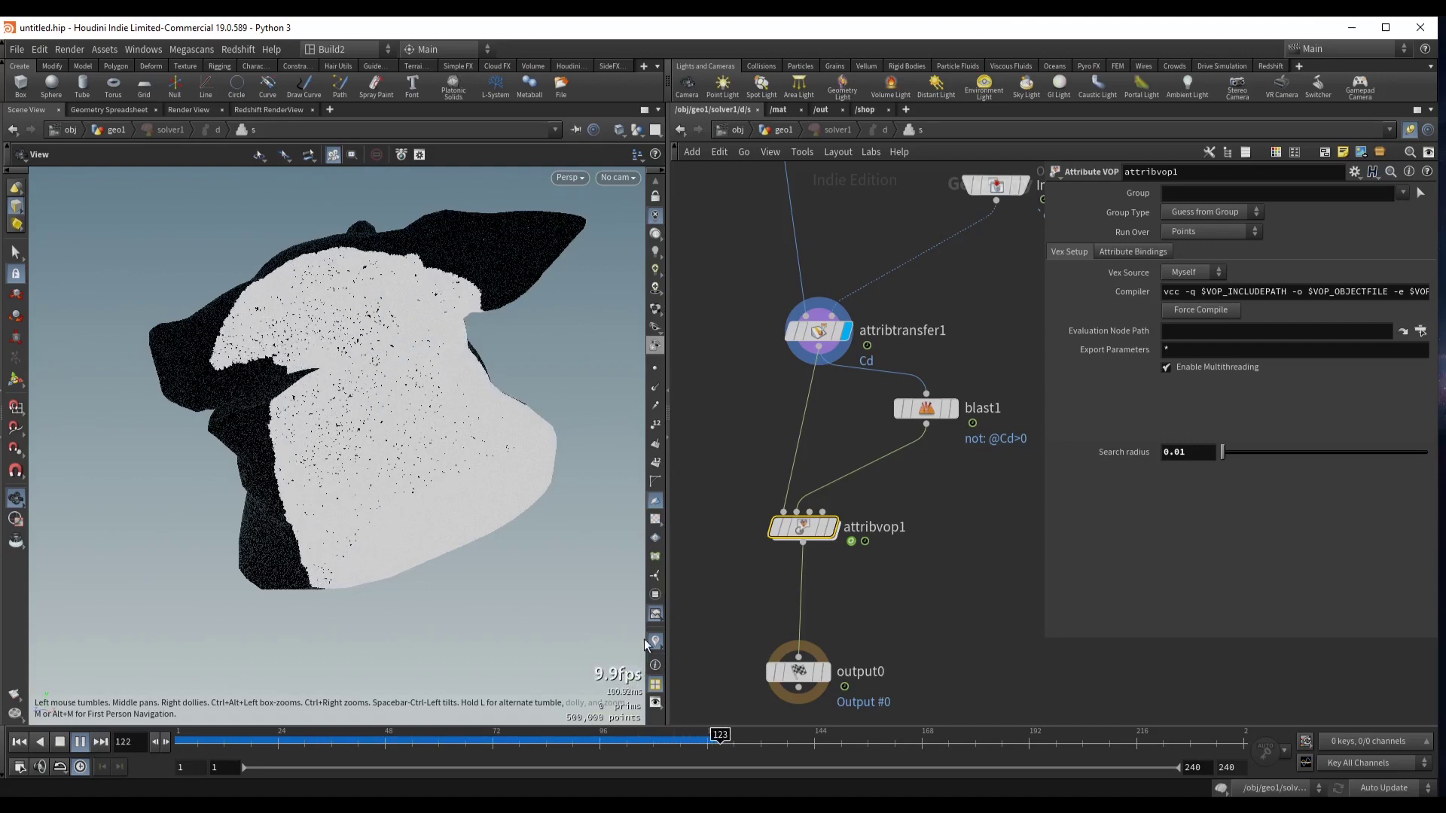
key("Up")
left_click_drag(369, 387, 339, 379)
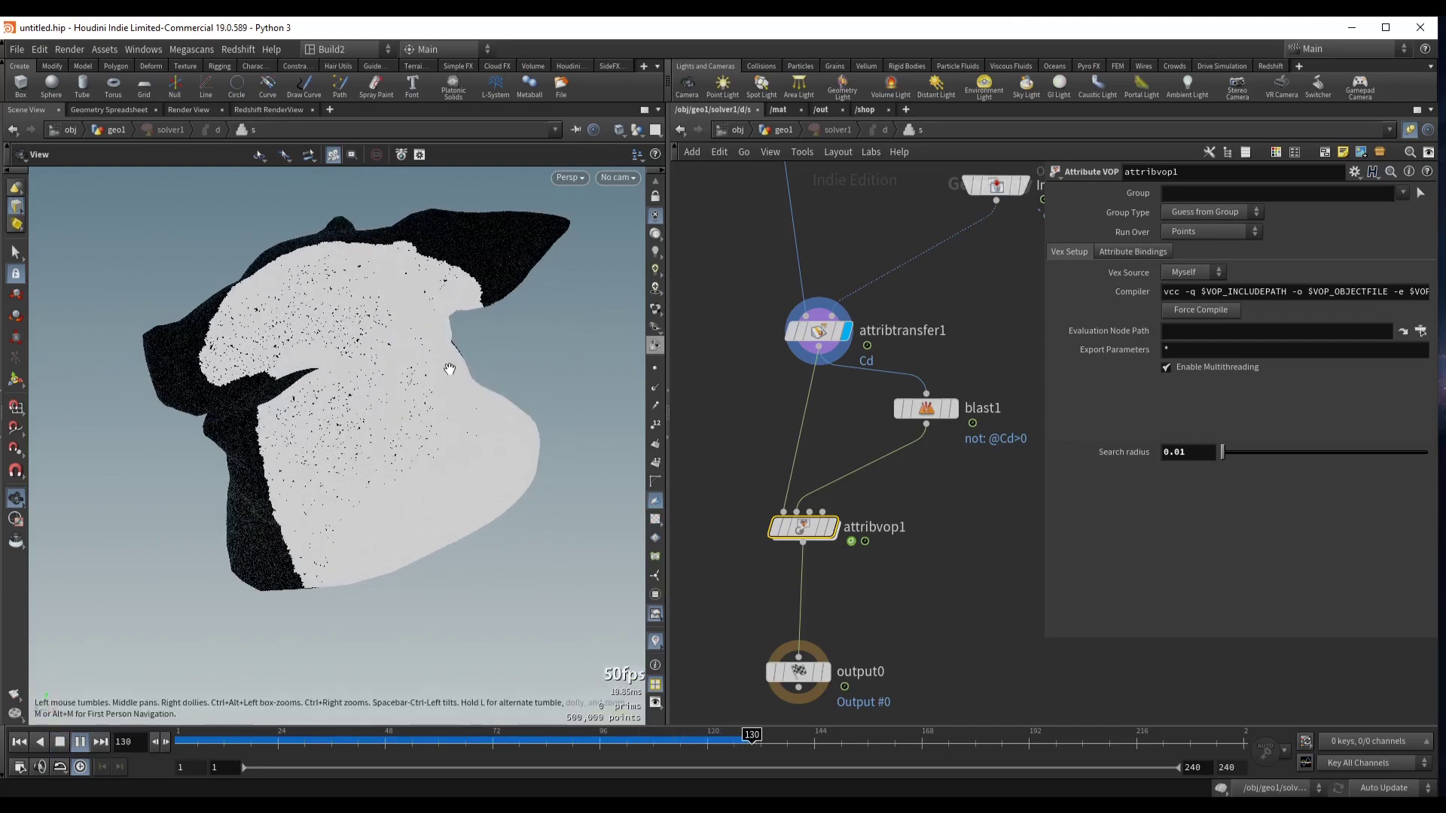
key("Up")
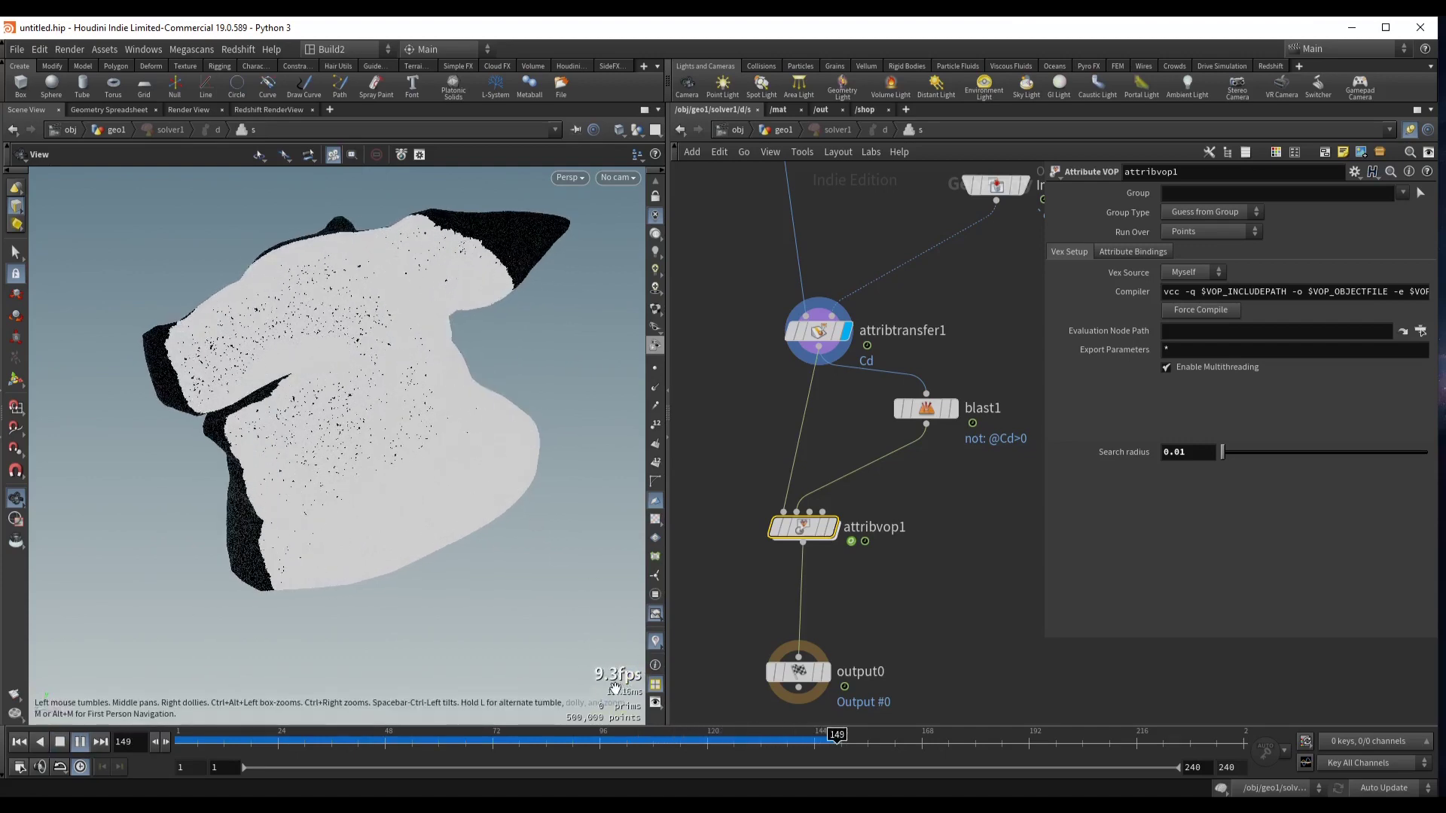
key("Up")
middle_click_drag(856, 428, 840, 459)
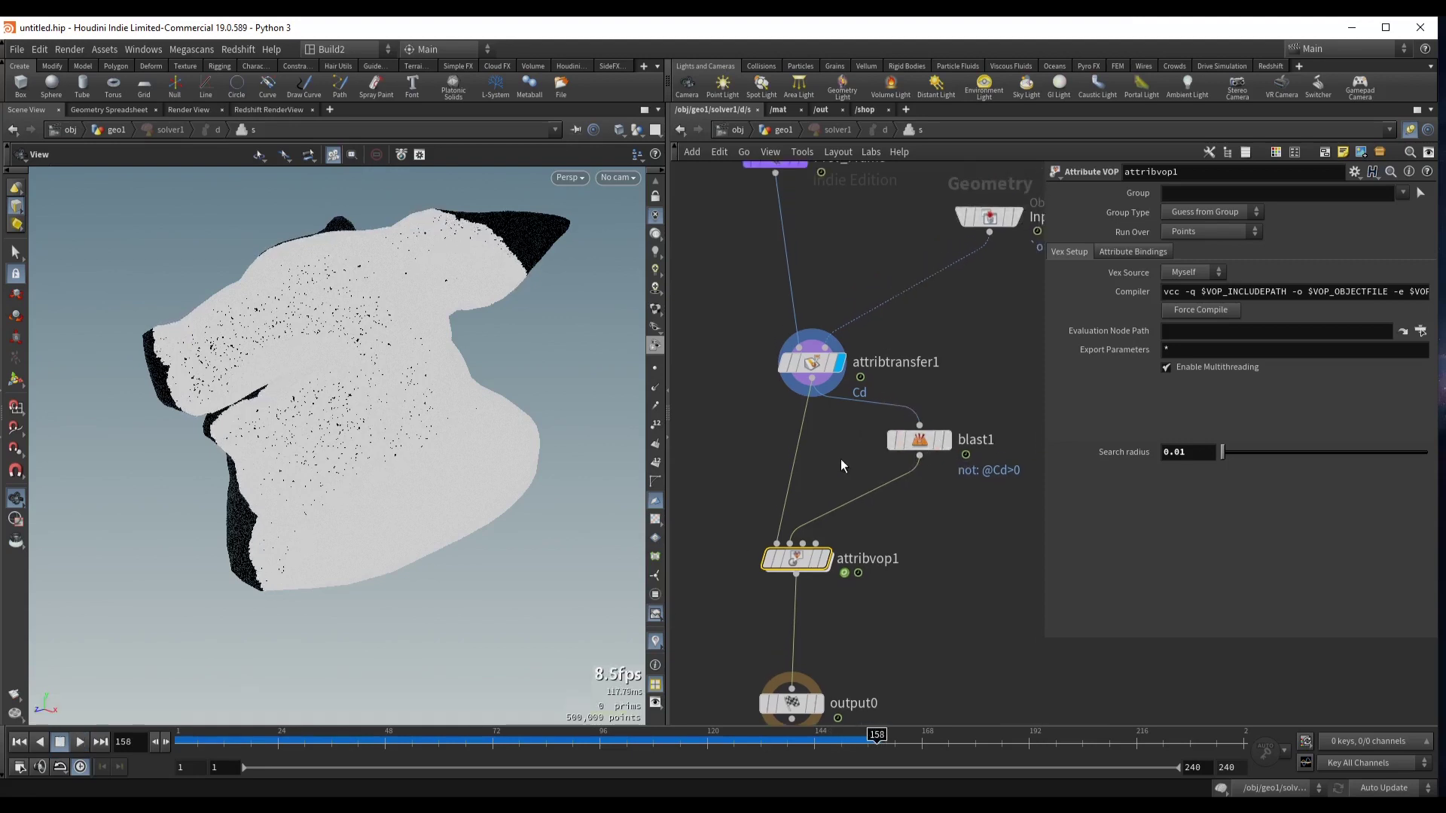
- Display blast1 to preview only the infected white points, scrubbing from frame 83 to 171
left_click_drag(834, 434, 971, 486)
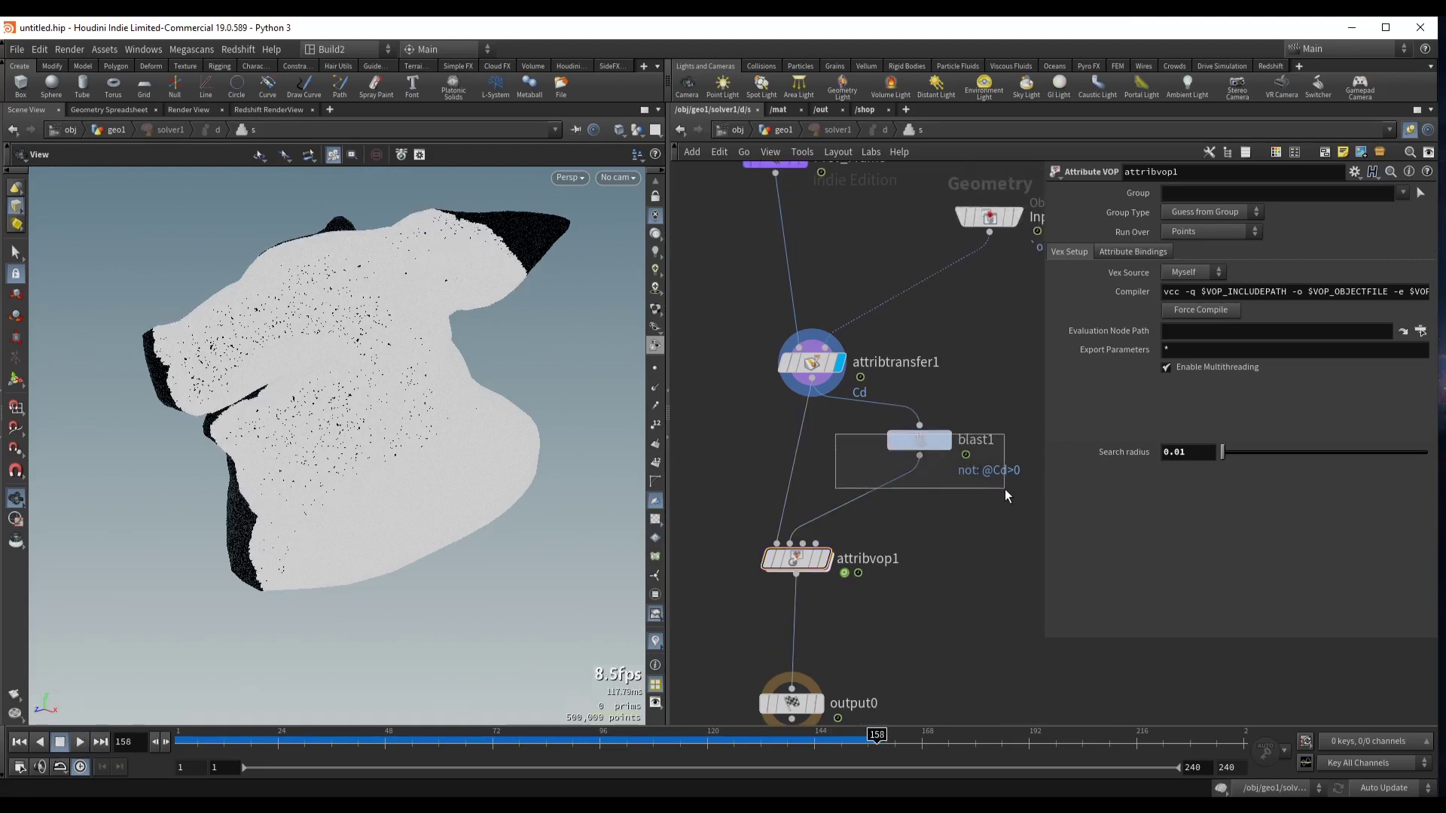
left_click(946, 439)
left_click_drag(388, 372, 250, 339)
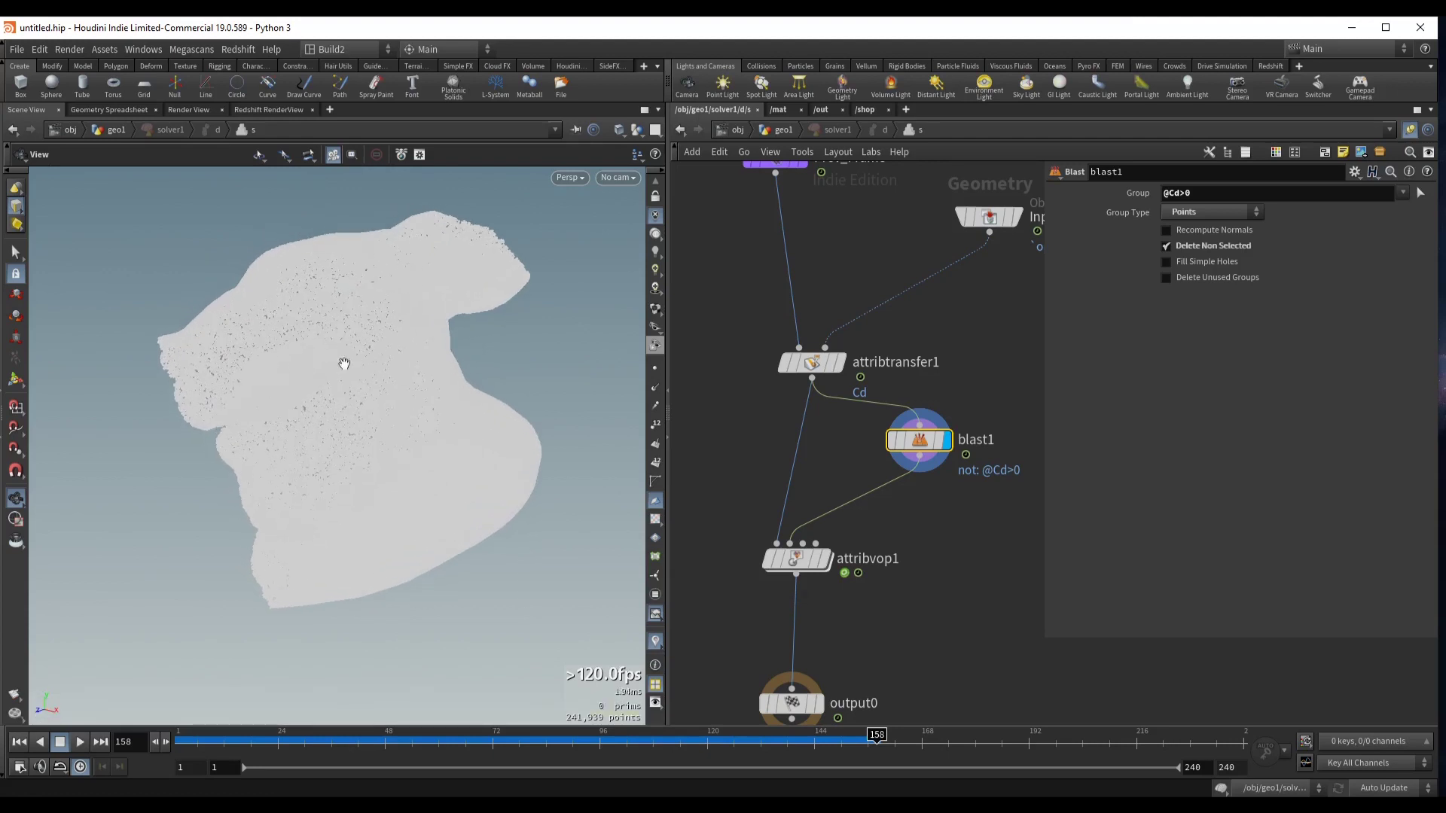
left_click_drag(657, 735, 546, 735)
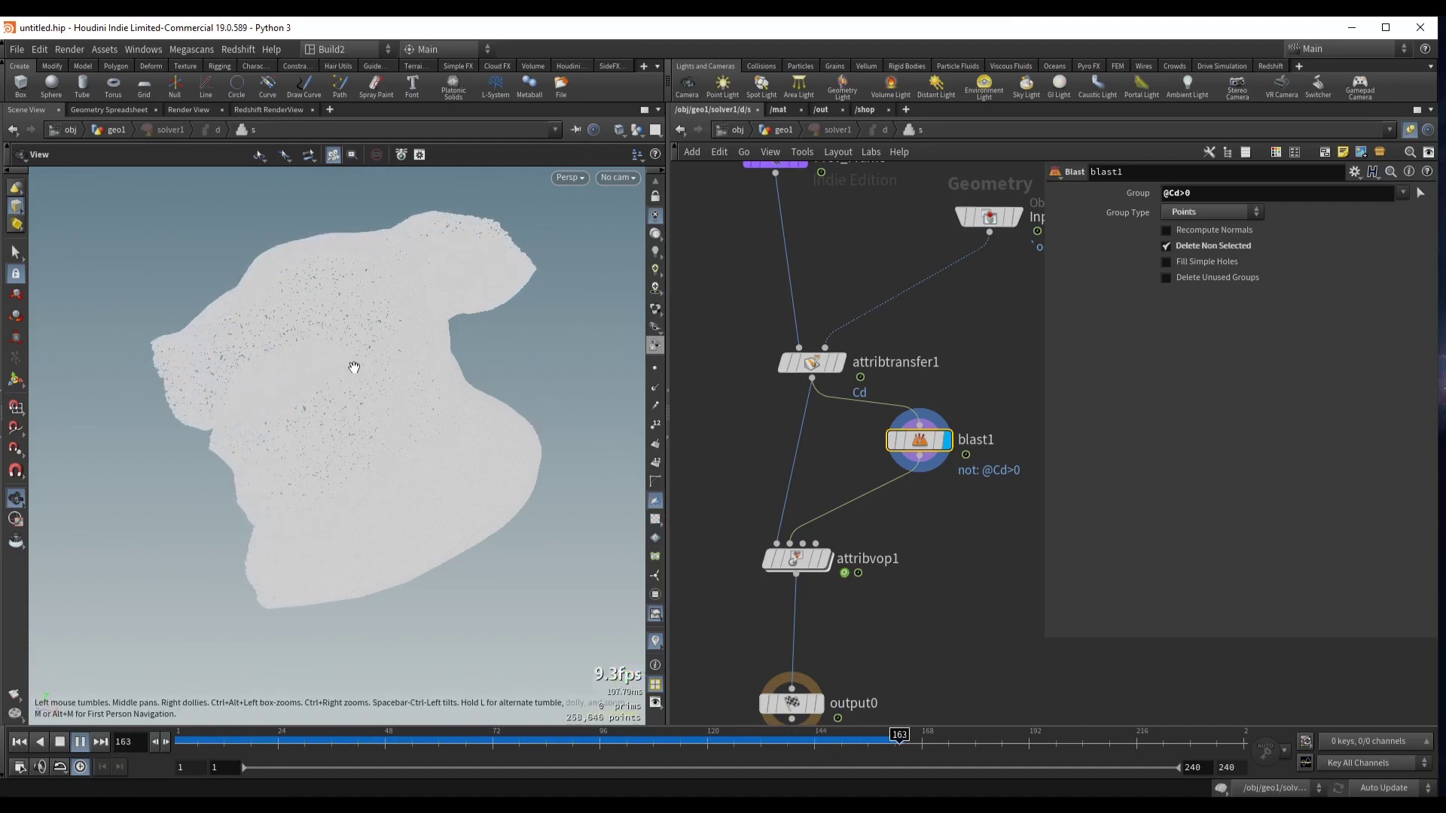
key("Up")
left_click_drag(394, 334, 316, 283)
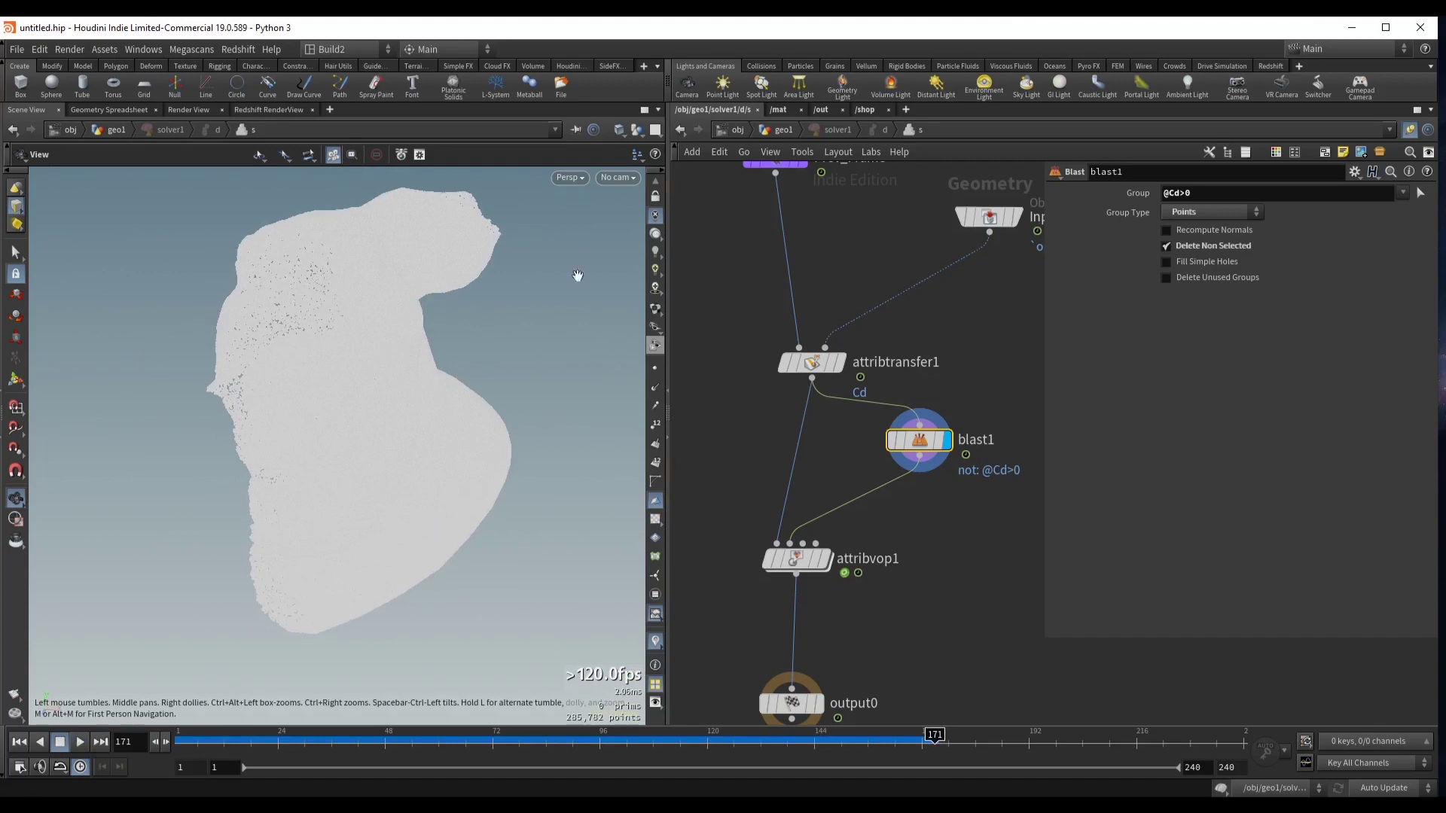
- Set the display flag back on output0 and move the node lower in the network
middle_click_drag(828, 715, 867, 546)
left_click(826, 589)
mouse_move(782, 519)
left_click_drag(782, 519, 805, 615)
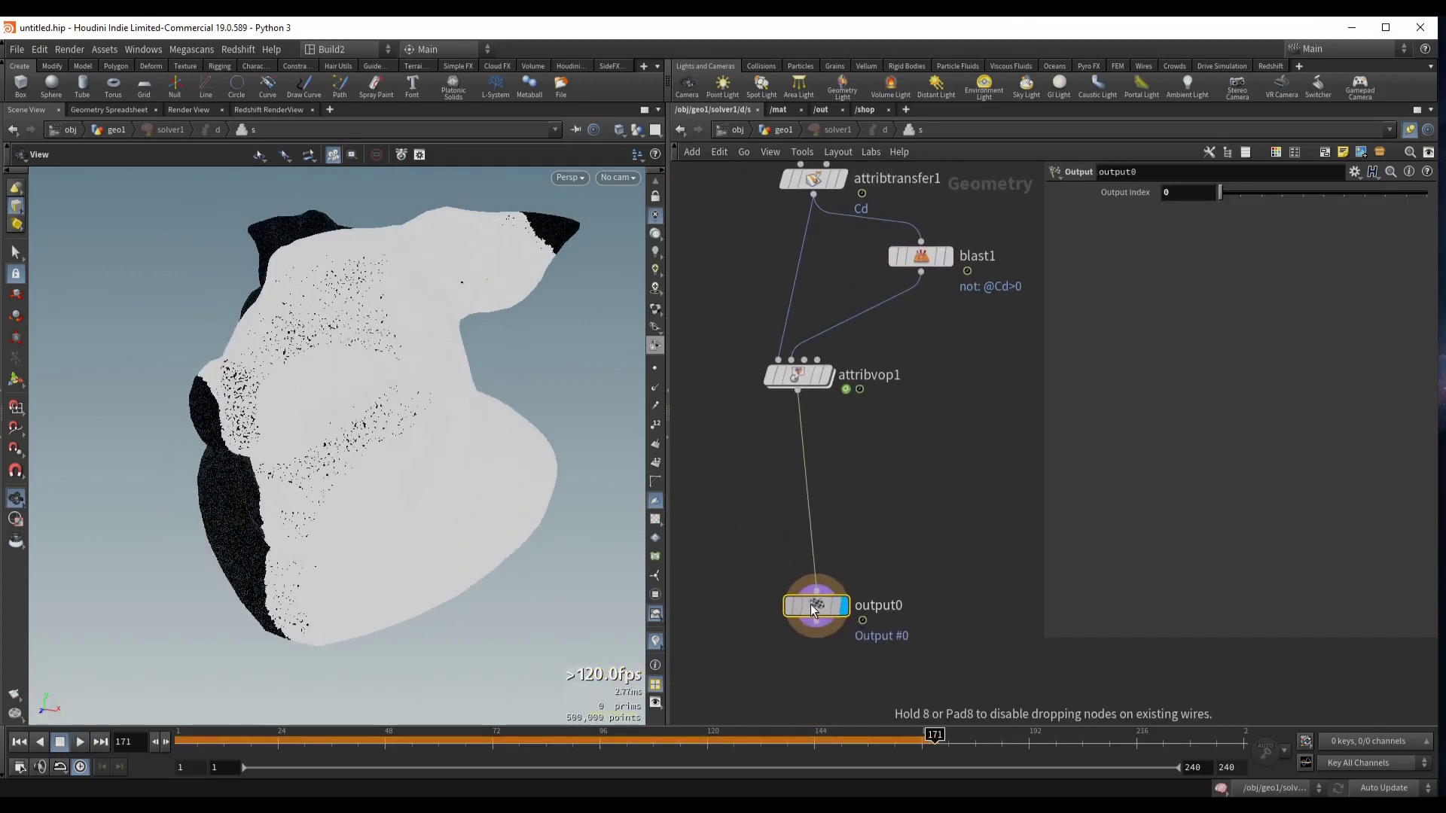
left_click_drag(934, 741, 837, 742)
left_click_drag(451, 429, 467, 362)
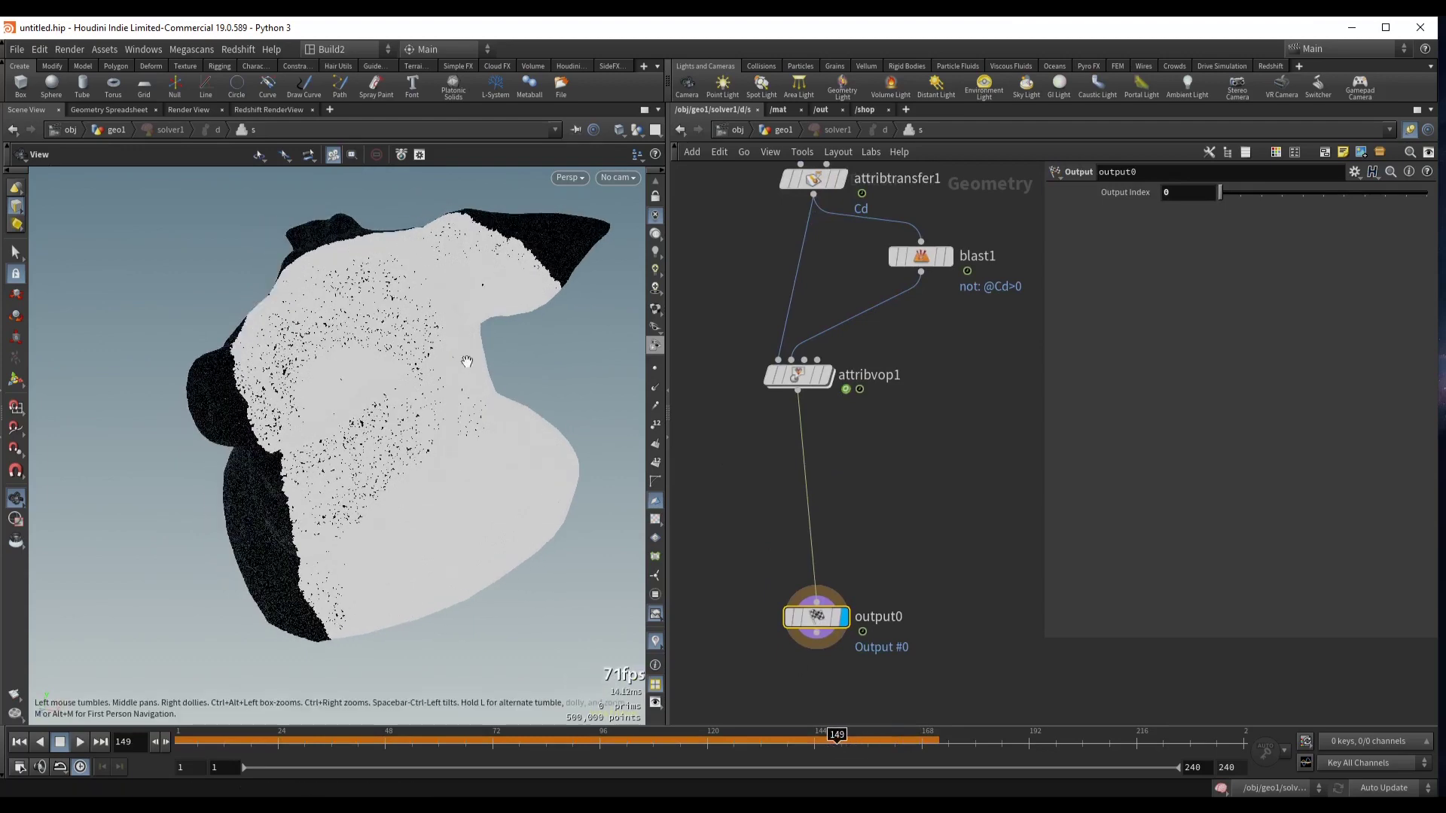
left_click_drag(315, 355, 443, 365)
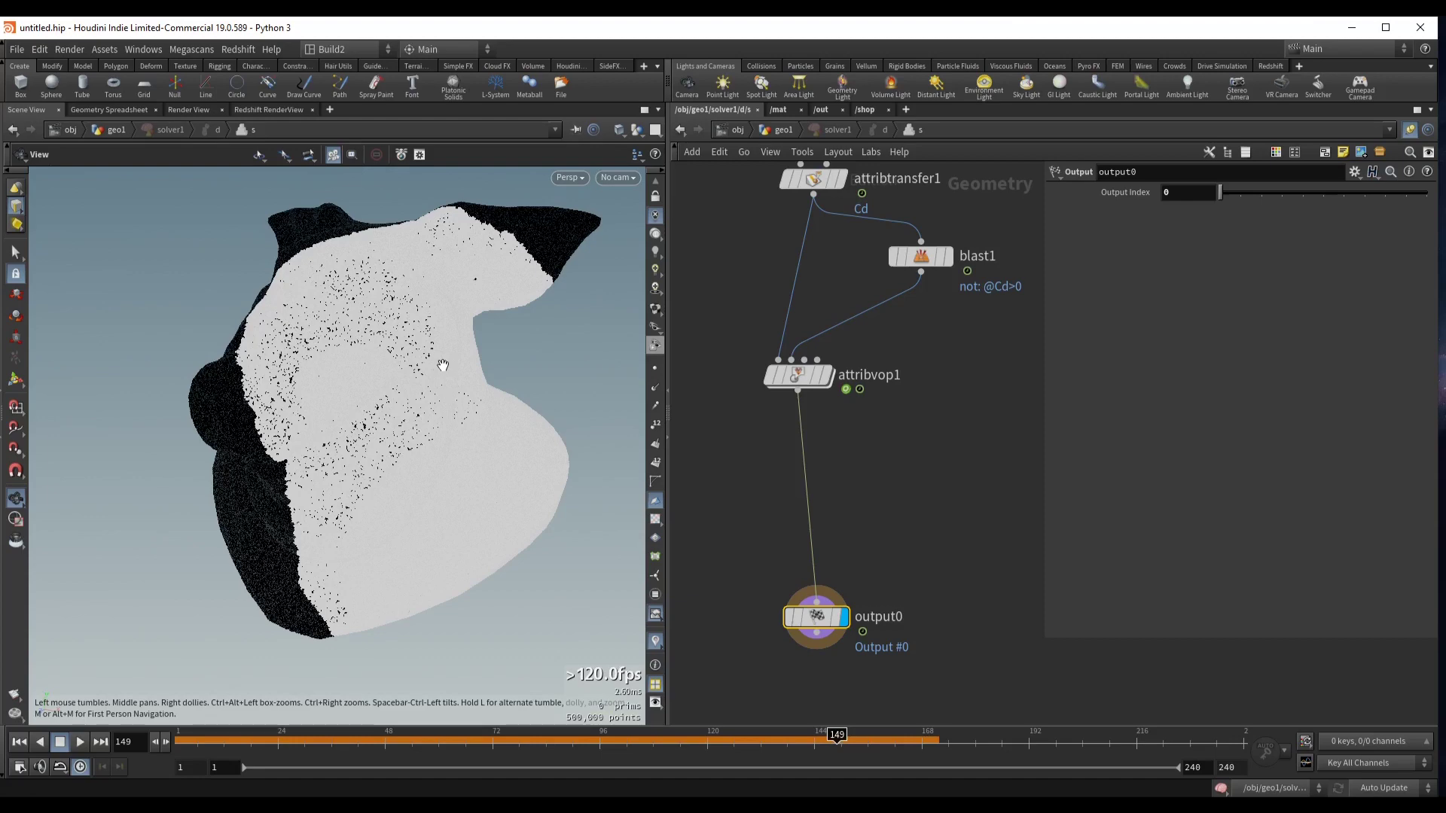
- Add an Attribute Wrangle between attribvop1 and output0
key("Tab")
type("at wr")
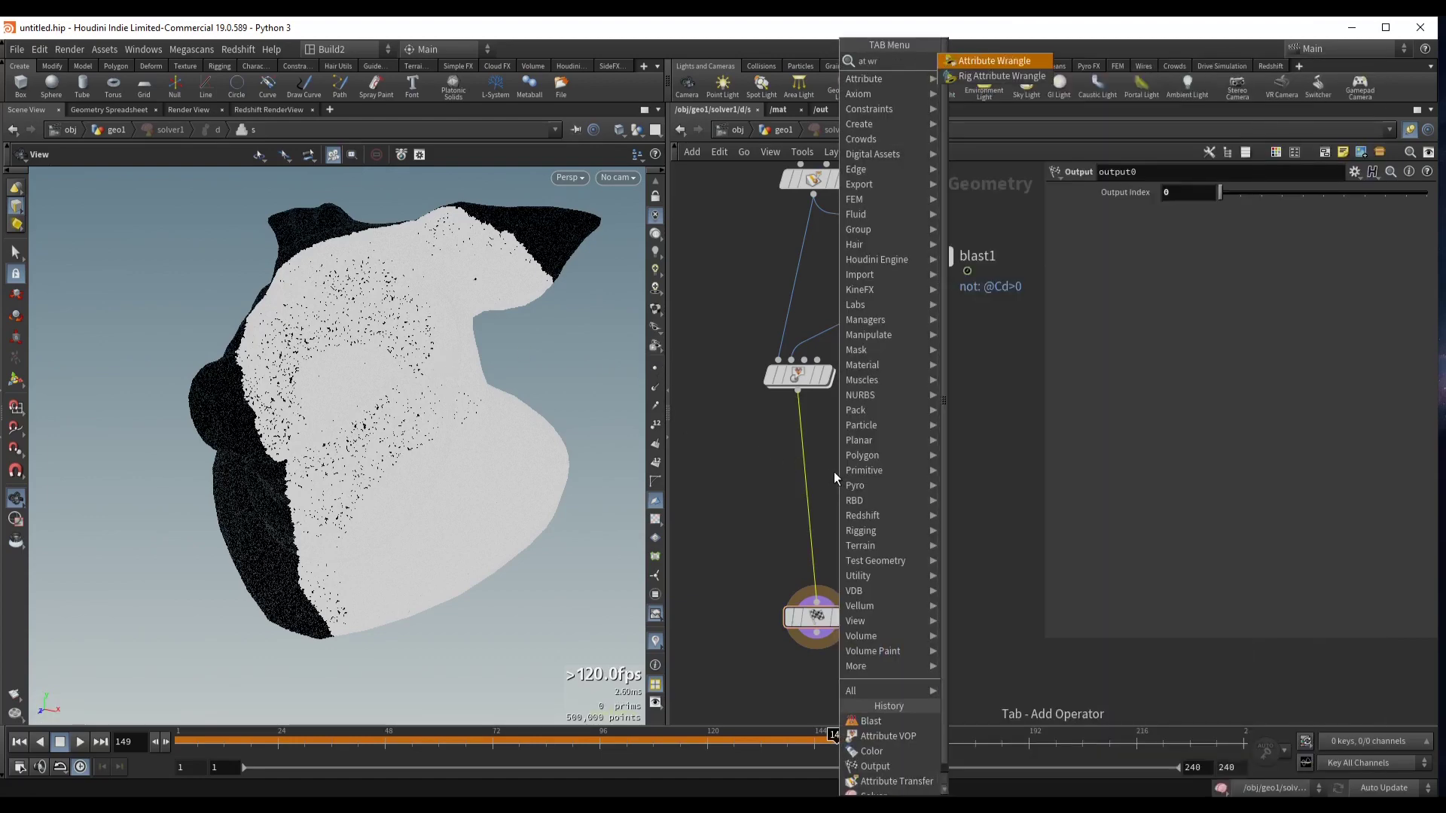
key("Return")
left_click(800, 455)
left_click(1234, 307)
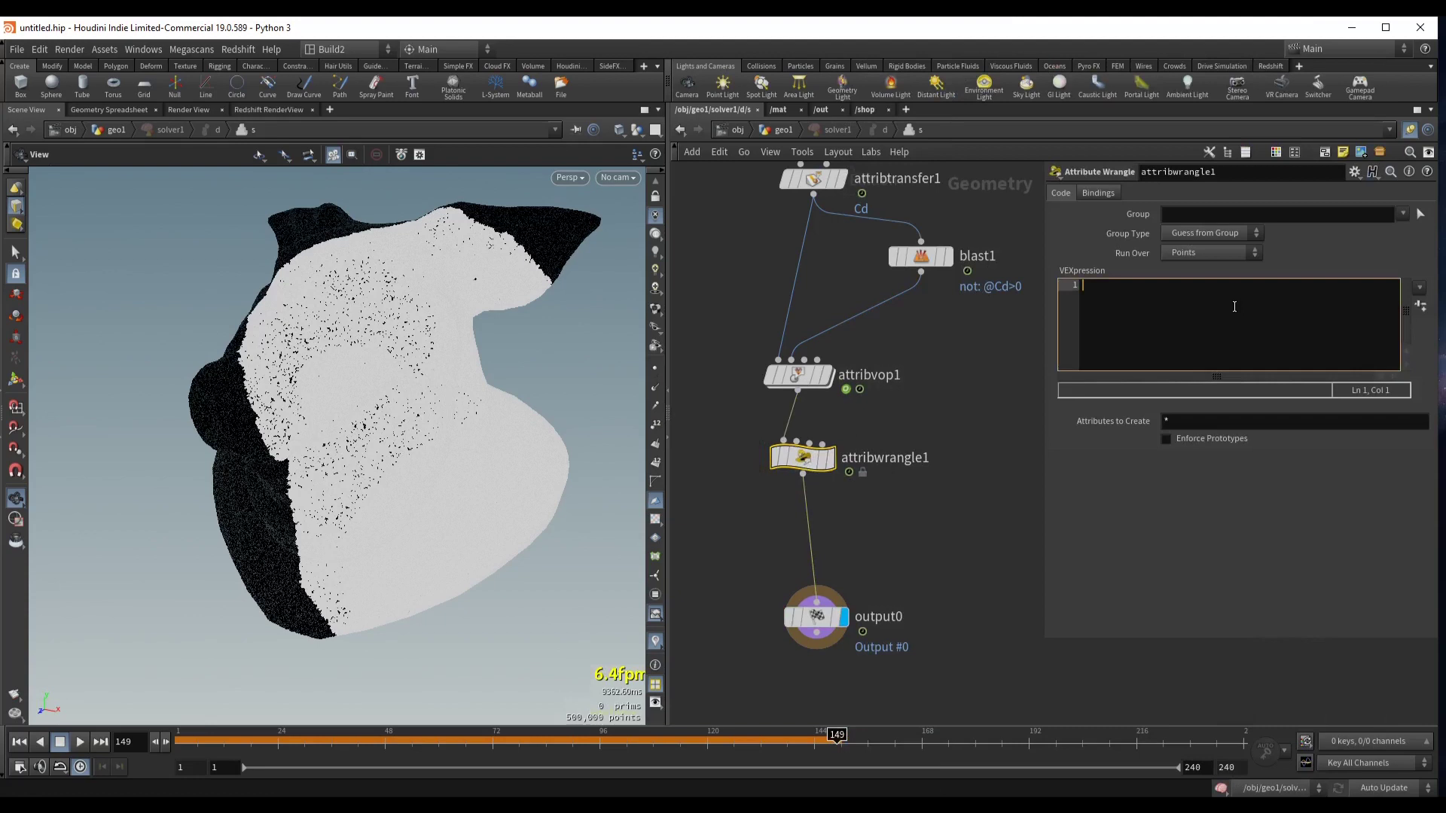
type("if (@Cd>0) @age += 1;")
key("ctrl+Return")
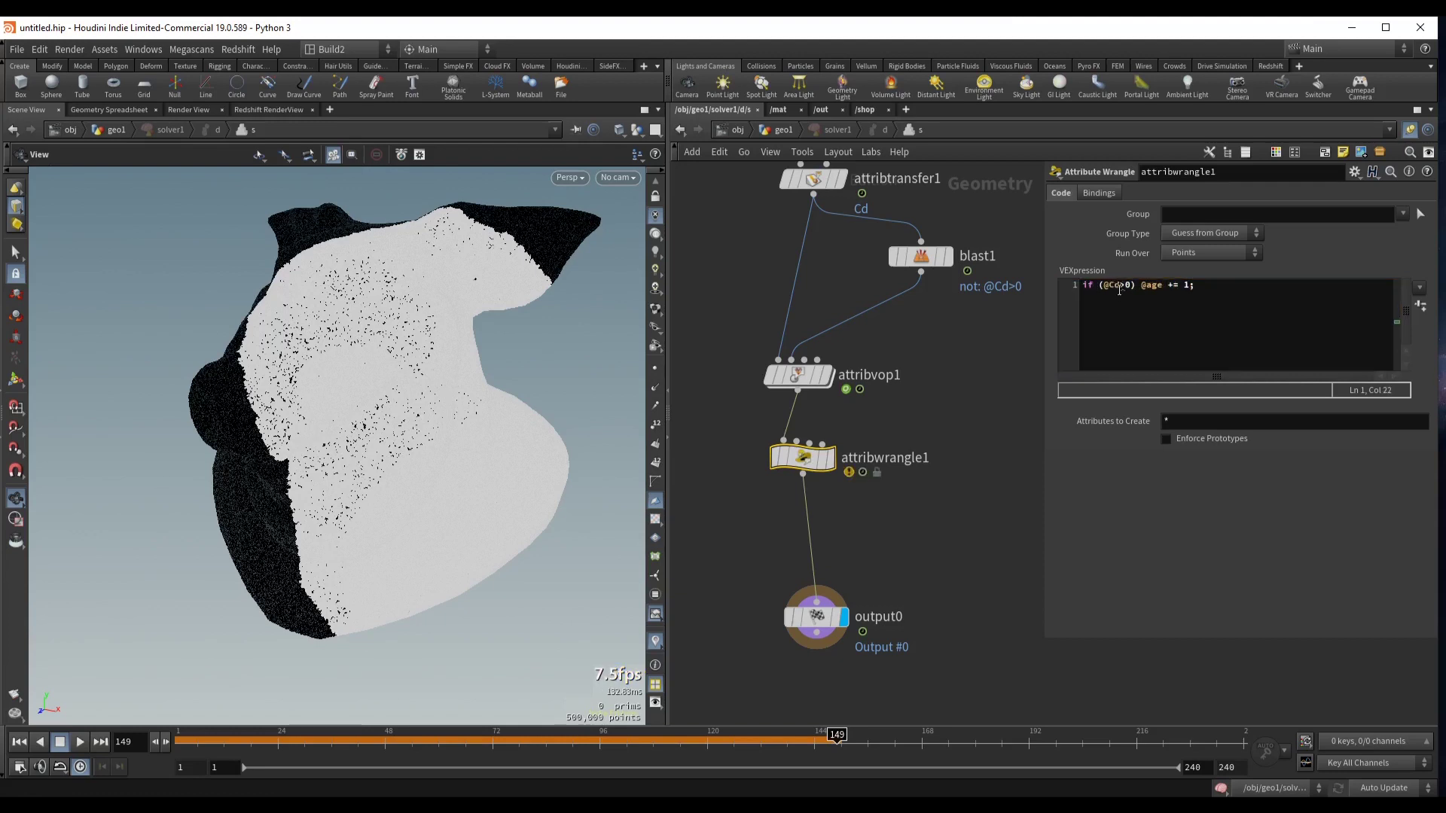
left_click(1120, 287)
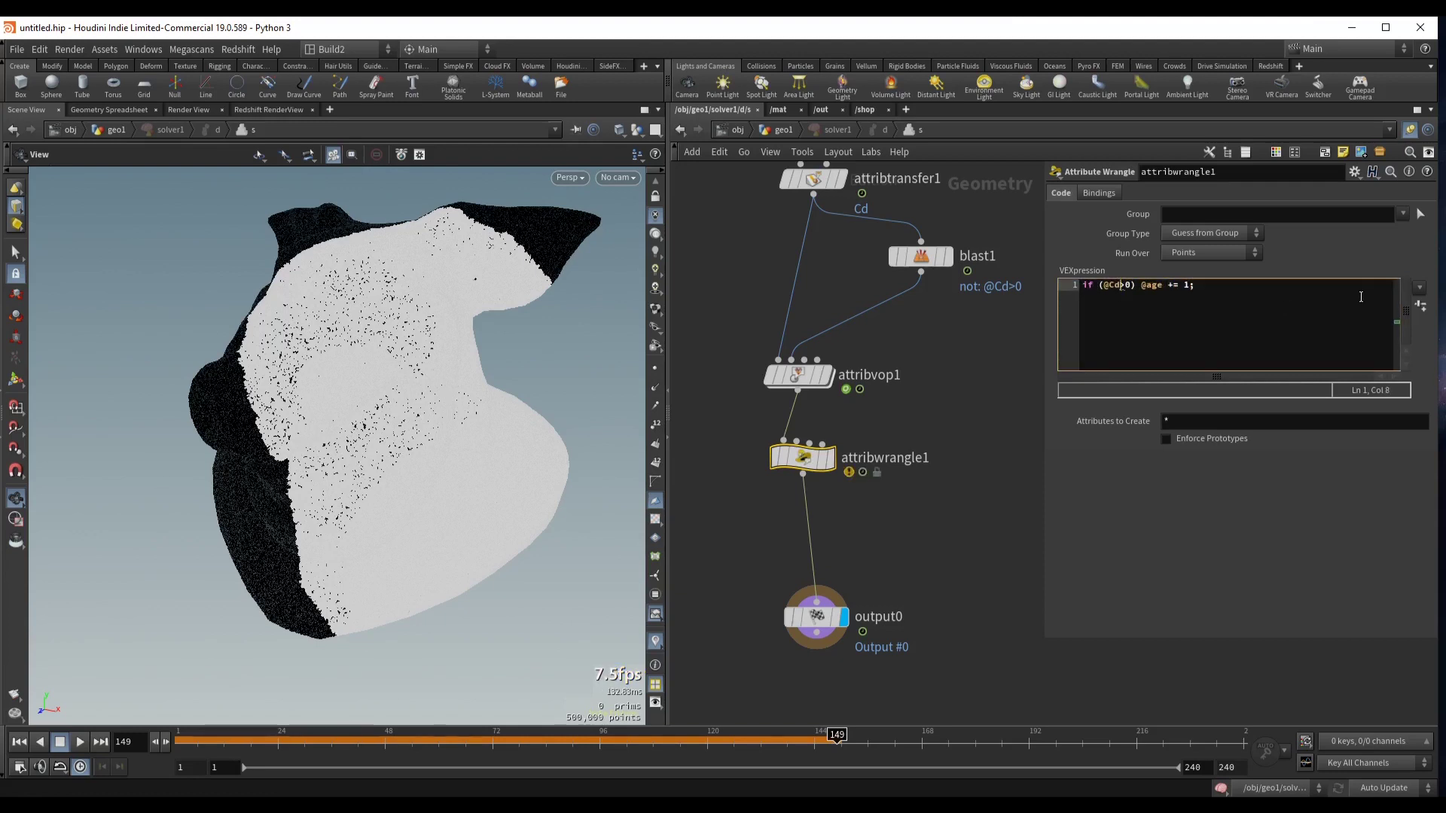
type(".x")
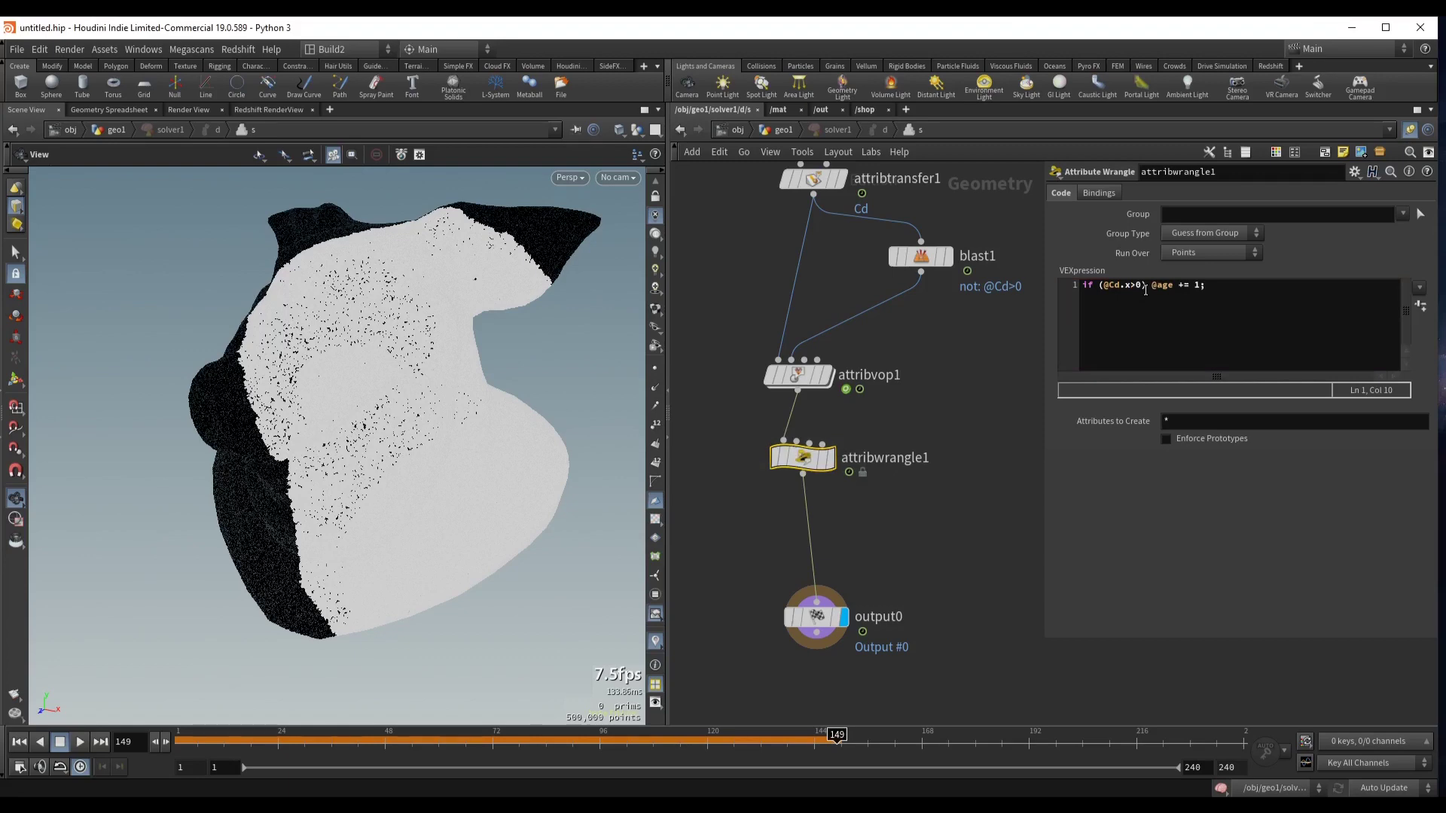
left_click_drag(408, 348, 397, 382)
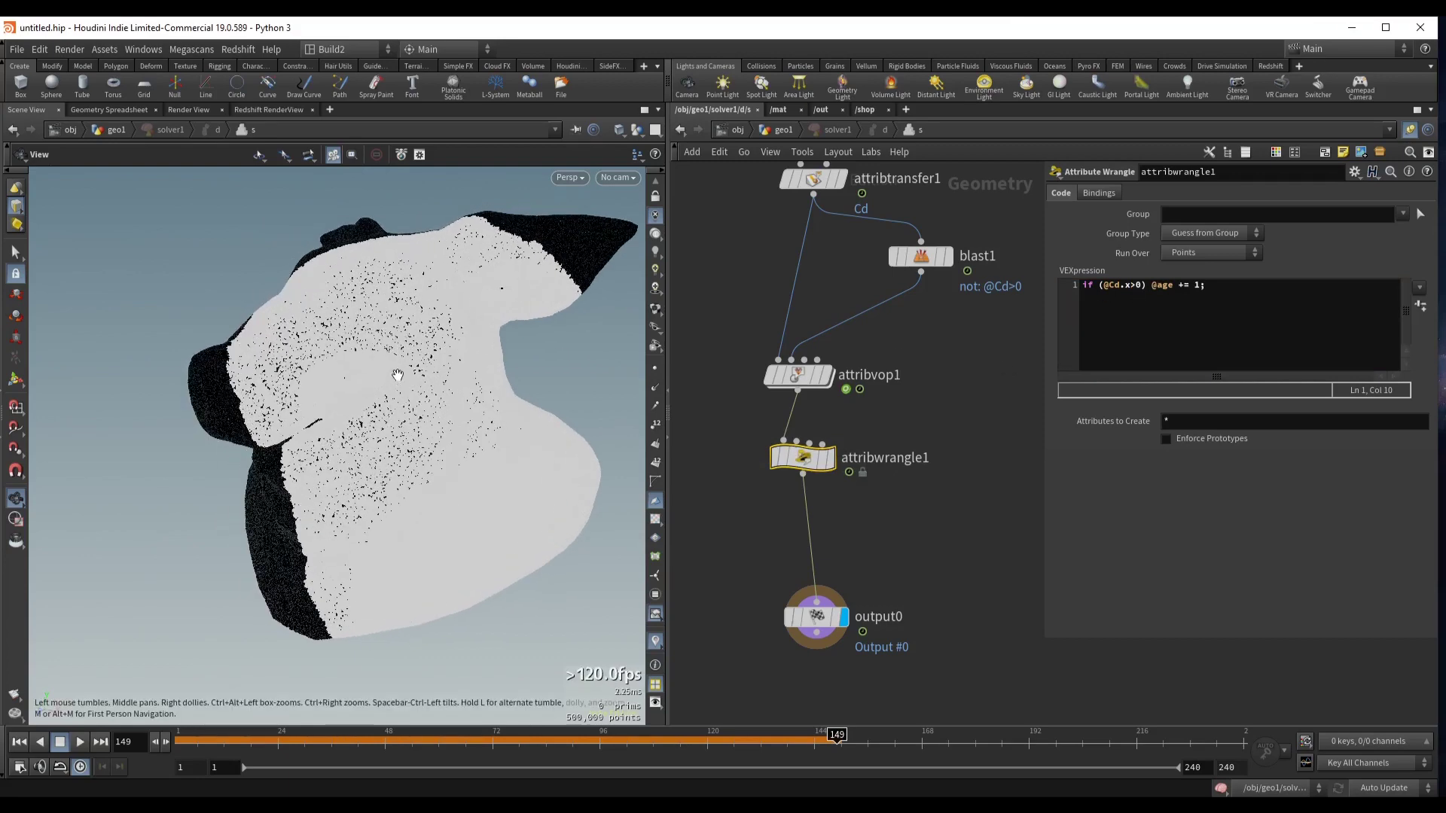
left_click(1152, 284)
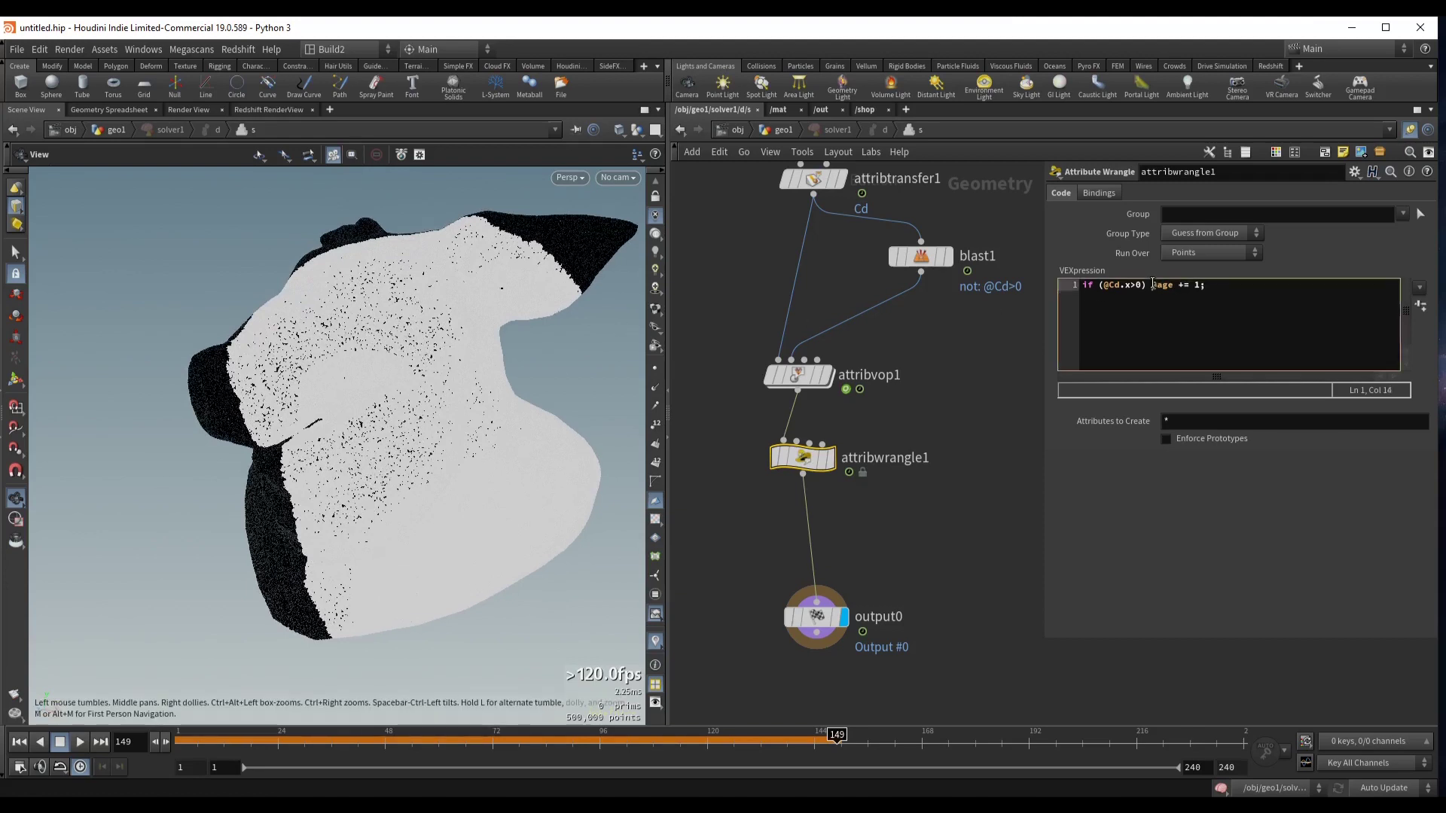
left_click_drag(1152, 284, 1204, 284)
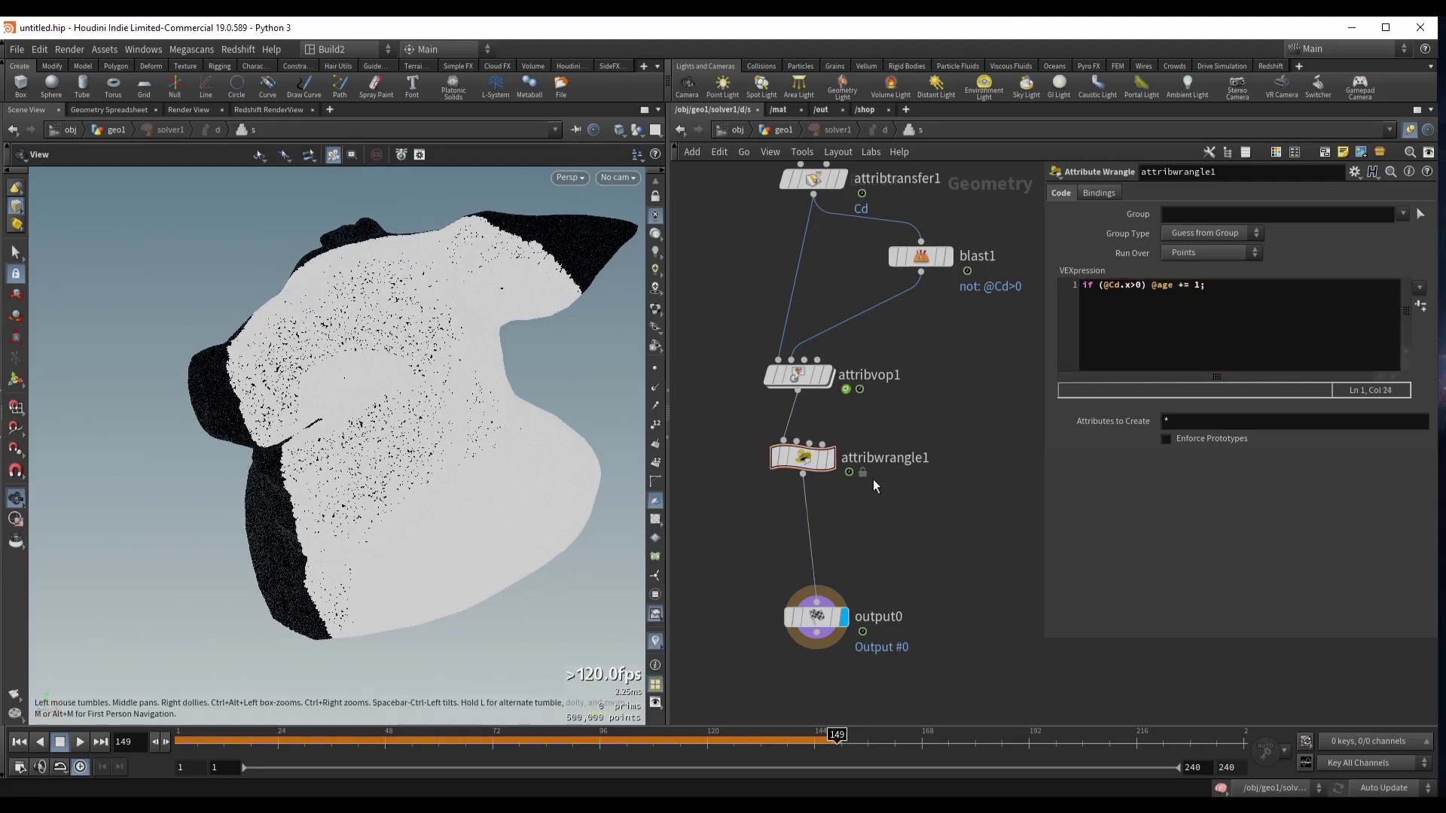
- Set blast1's display flag and play the simulation briefly
middle_click_drag(1006, 409, 966, 476)
left_click(881, 322)
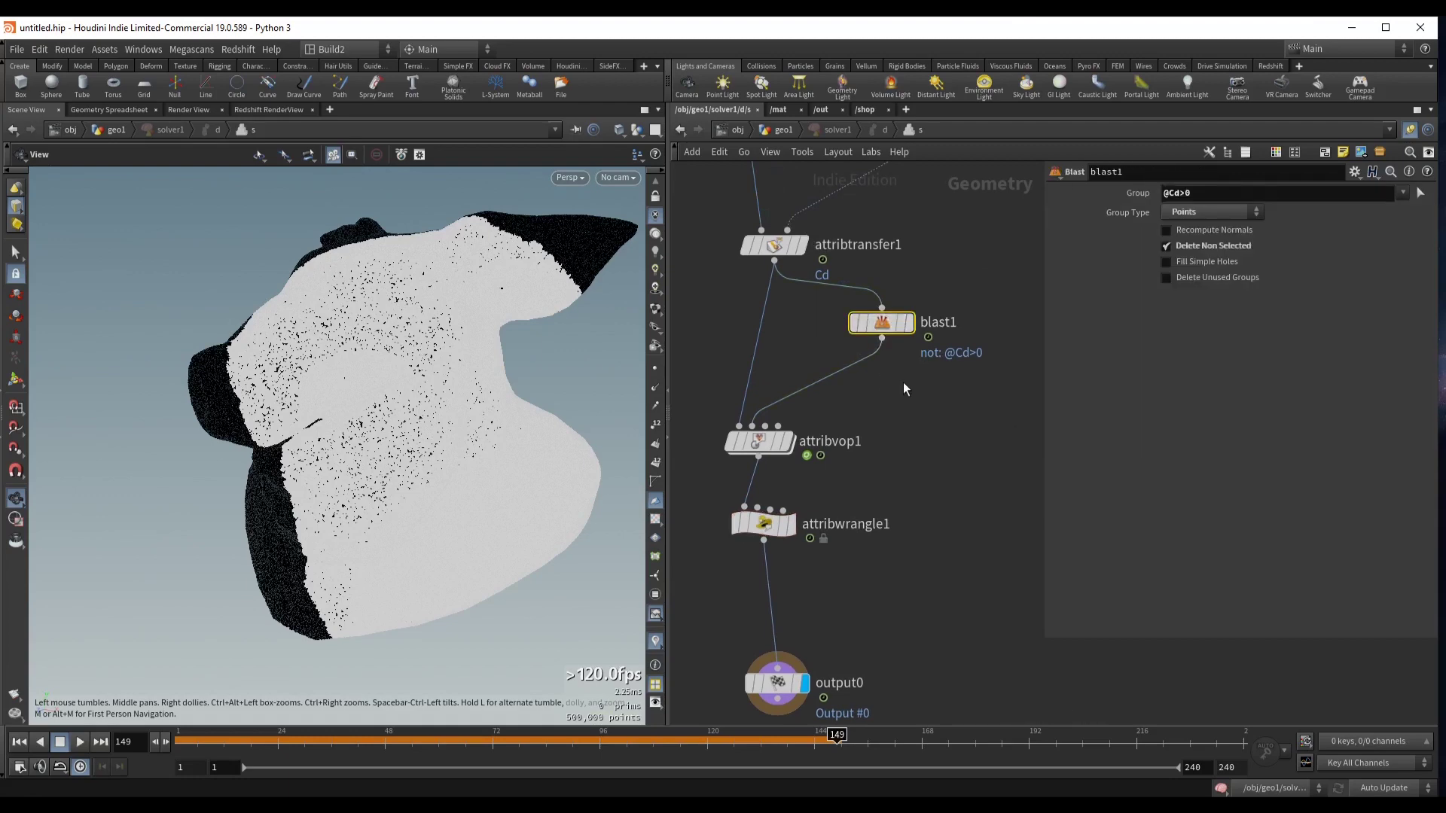
left_click(909, 322)
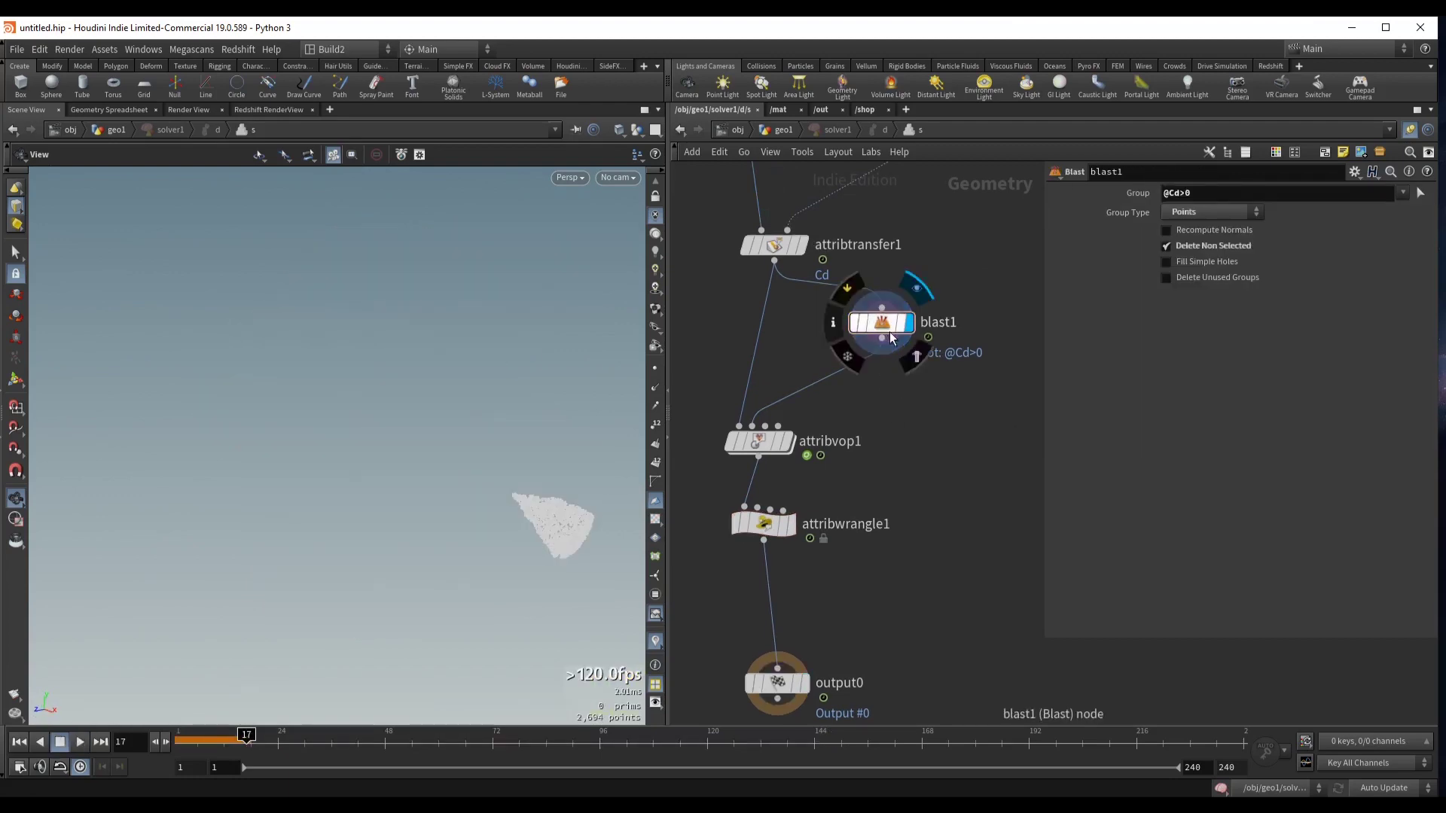
key("Up")
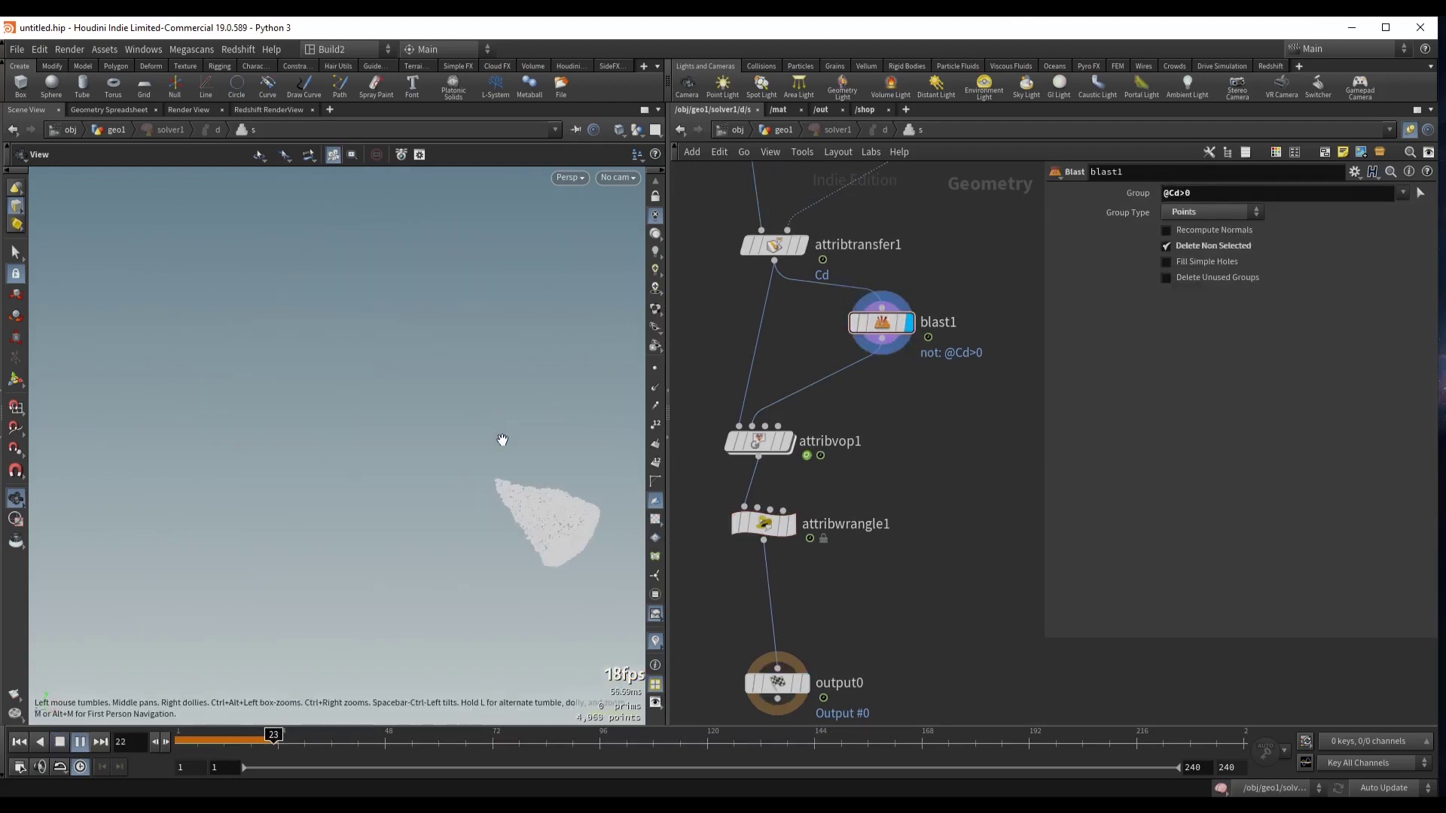
key("Up")
- Insert a new Blast node, blast2, on the wire from blast1 to attribvop1
left_click(844, 370)
key("Tab")
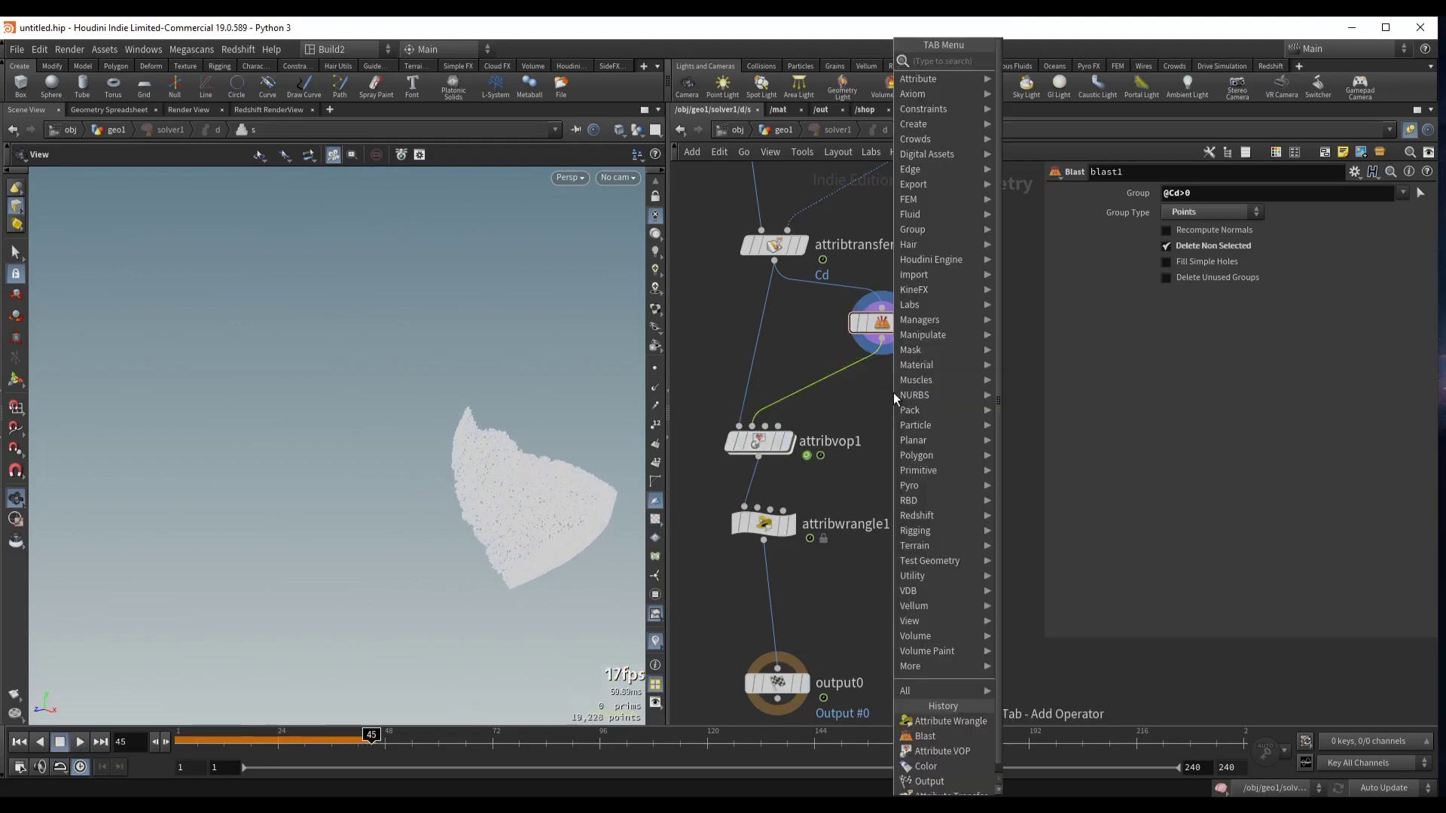
key("Escape")
key("Tab")
type("blast")
key("Return")
left_click(890, 391)
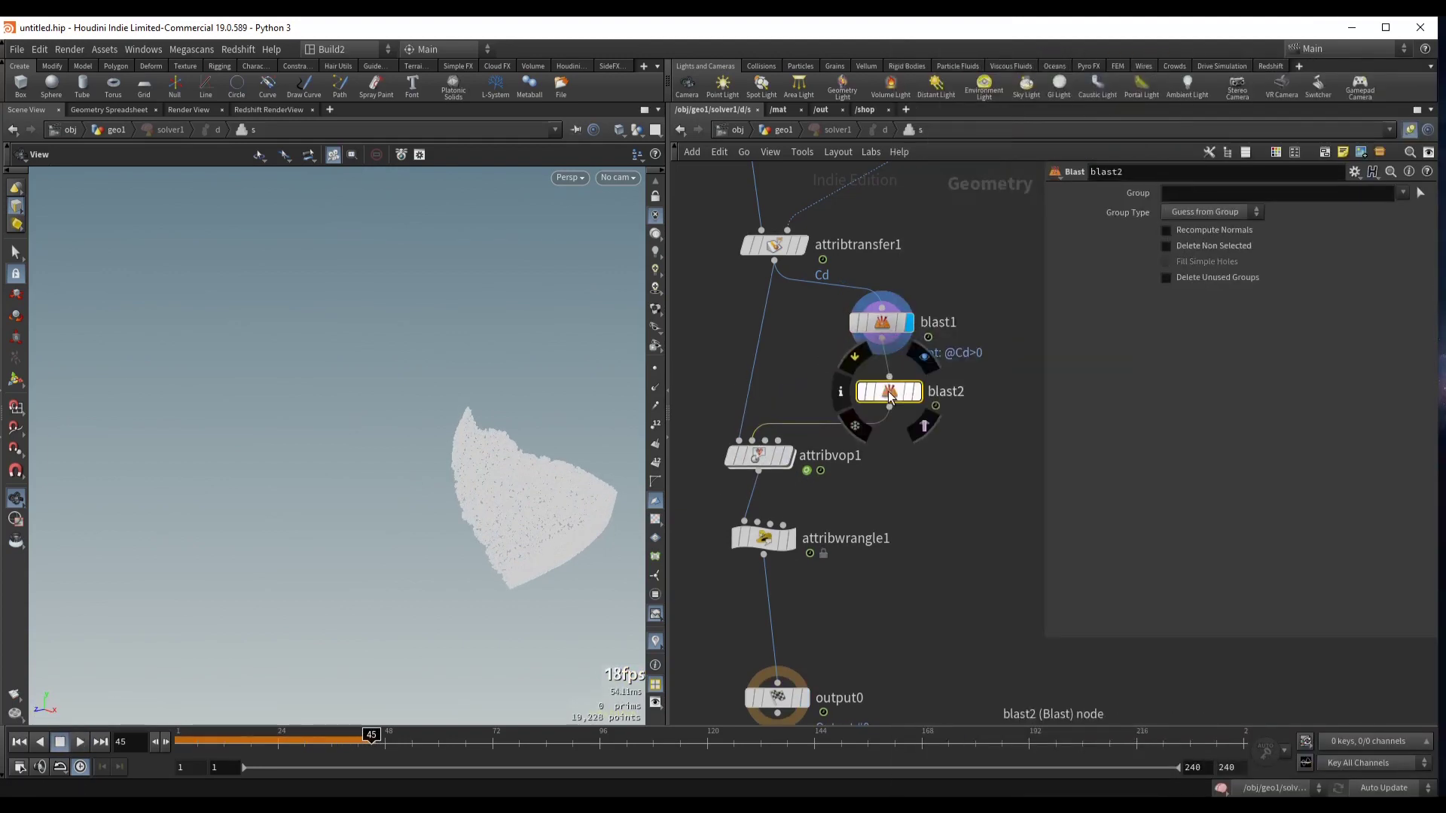
left_click(1211, 211)
left_click(1209, 240)
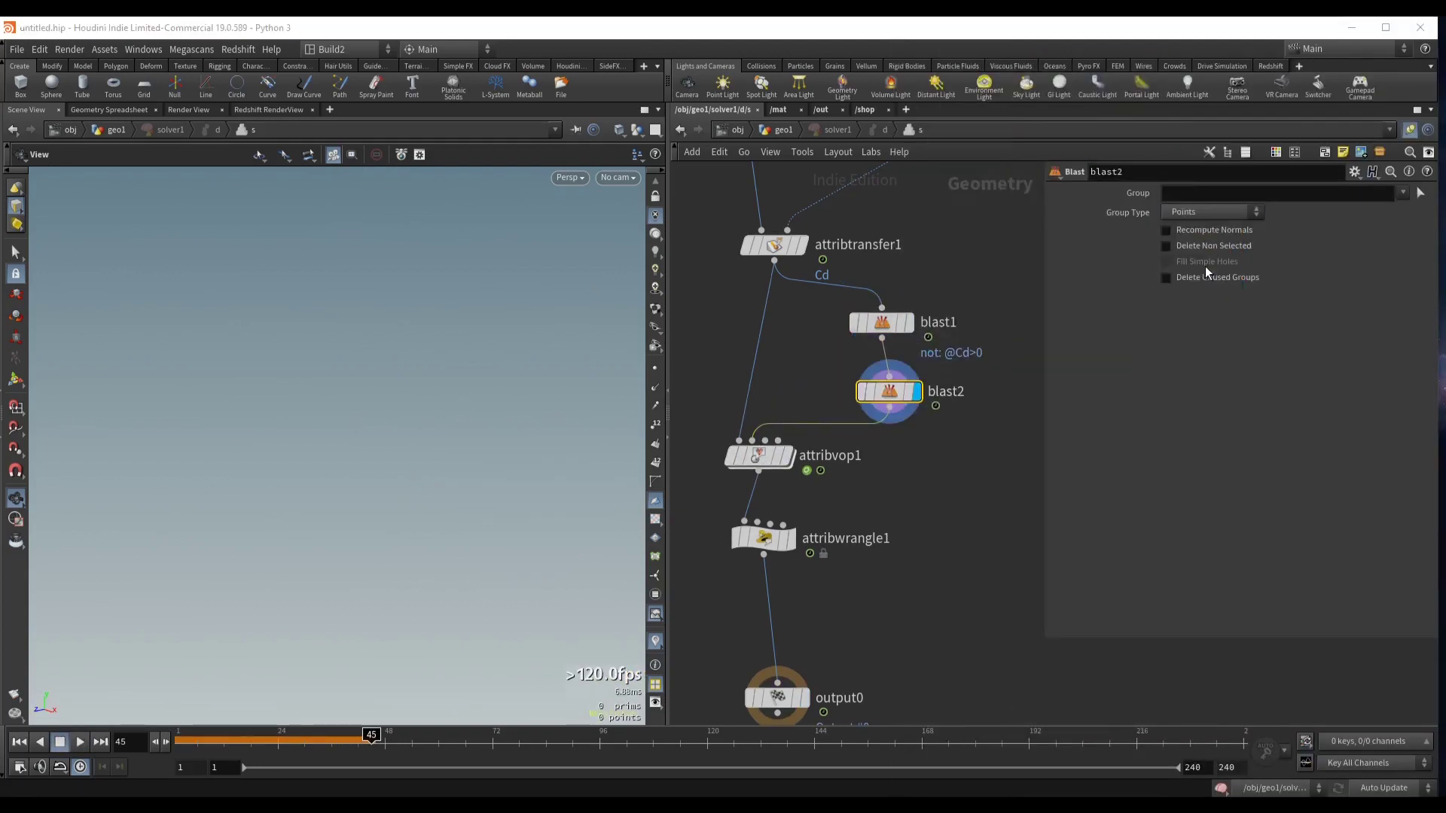
left_click(1208, 194)
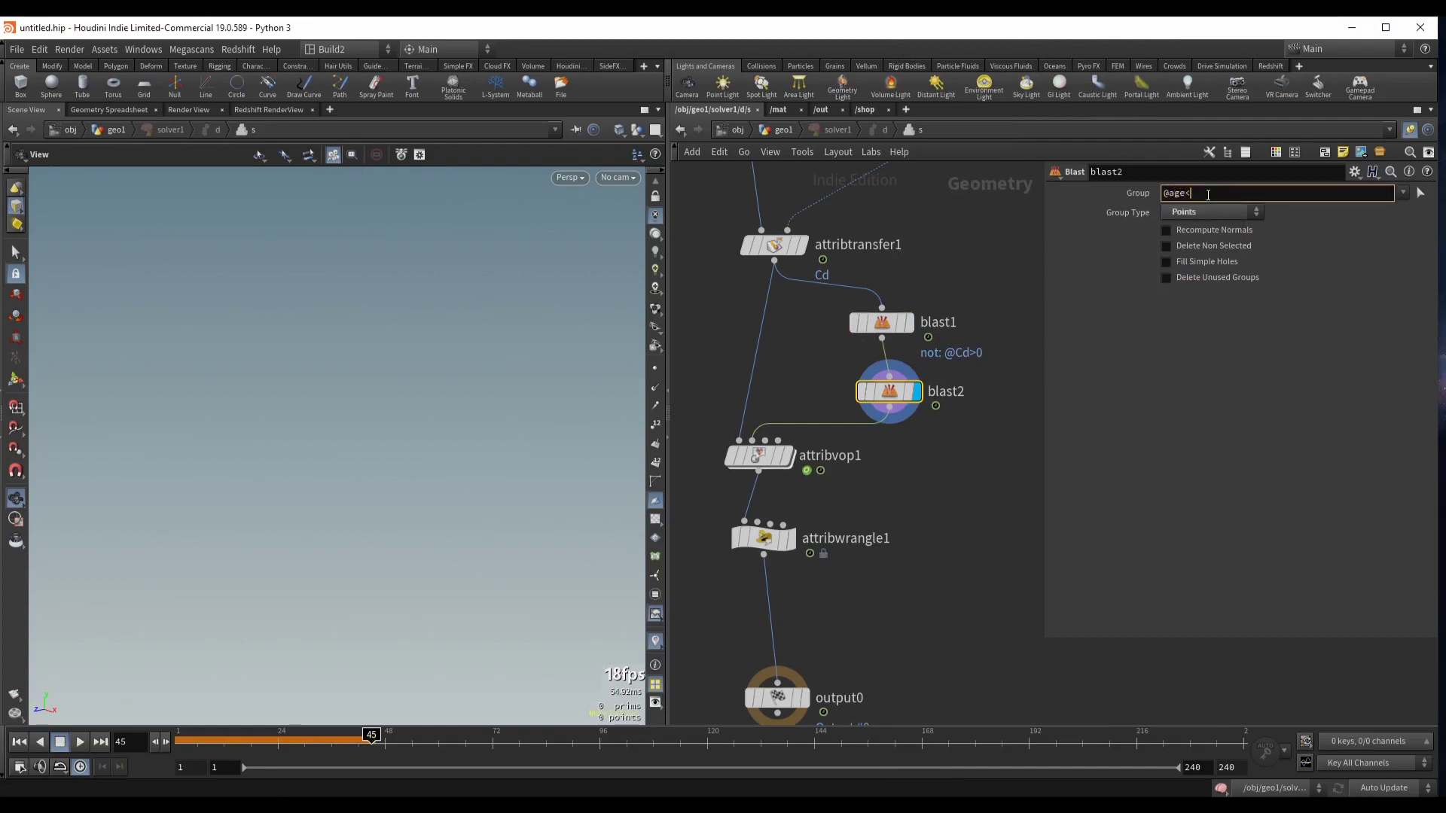
type("@age<35")
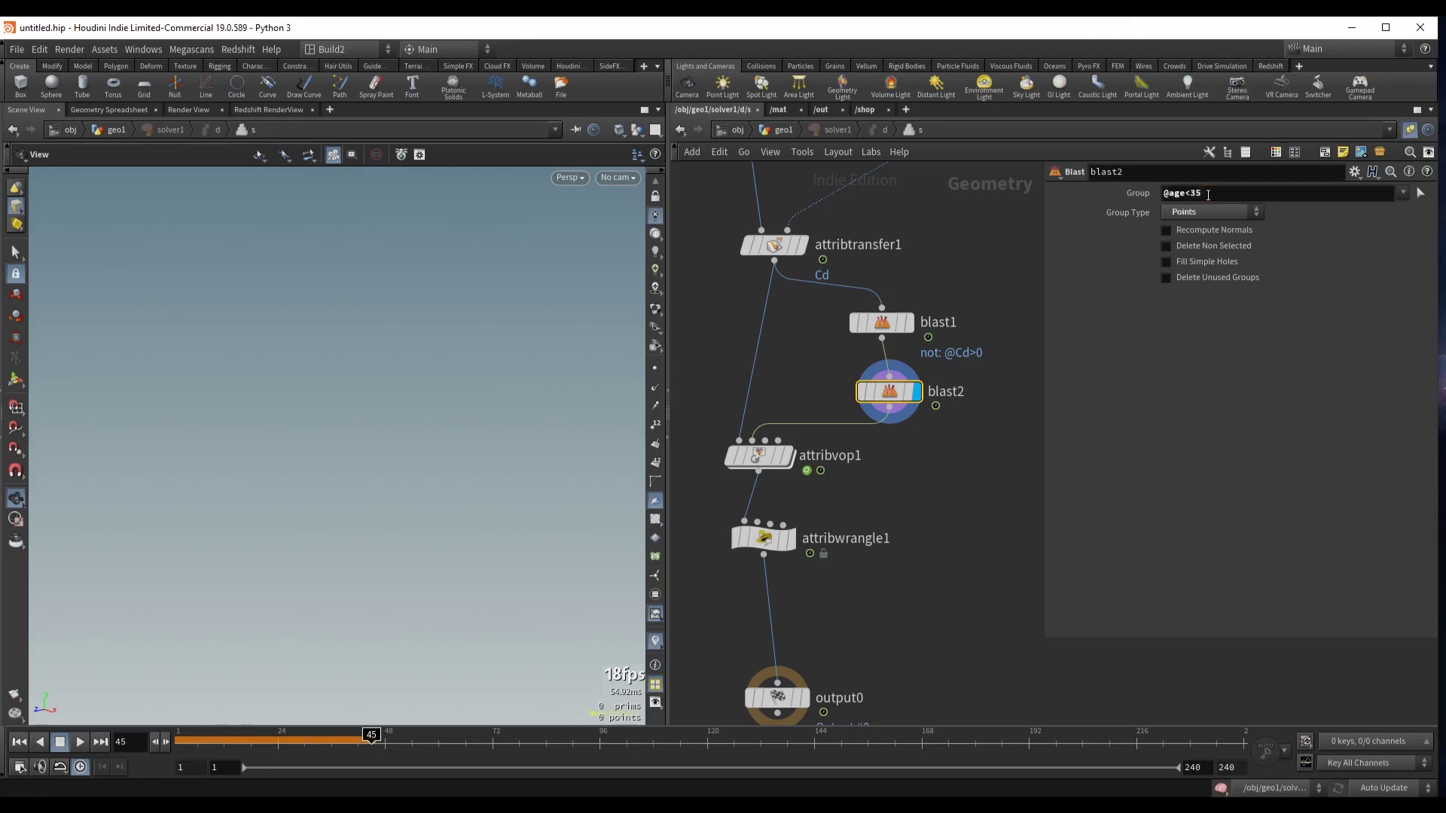
key("Return")
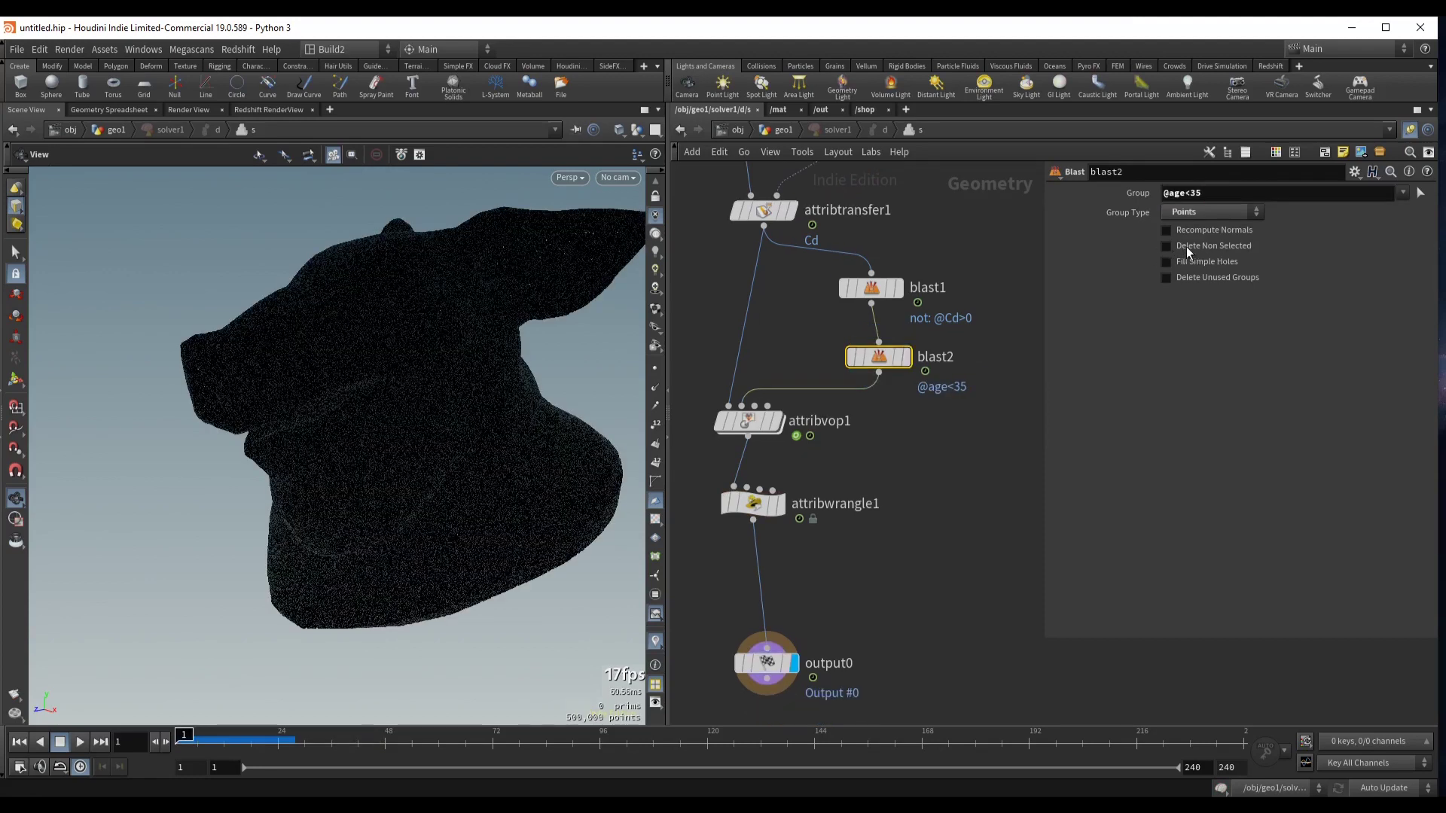
left_click(1186, 246)
- Play the simulation, display blast2, and scrub frames 21 to 34 to watch the front
key("Up")
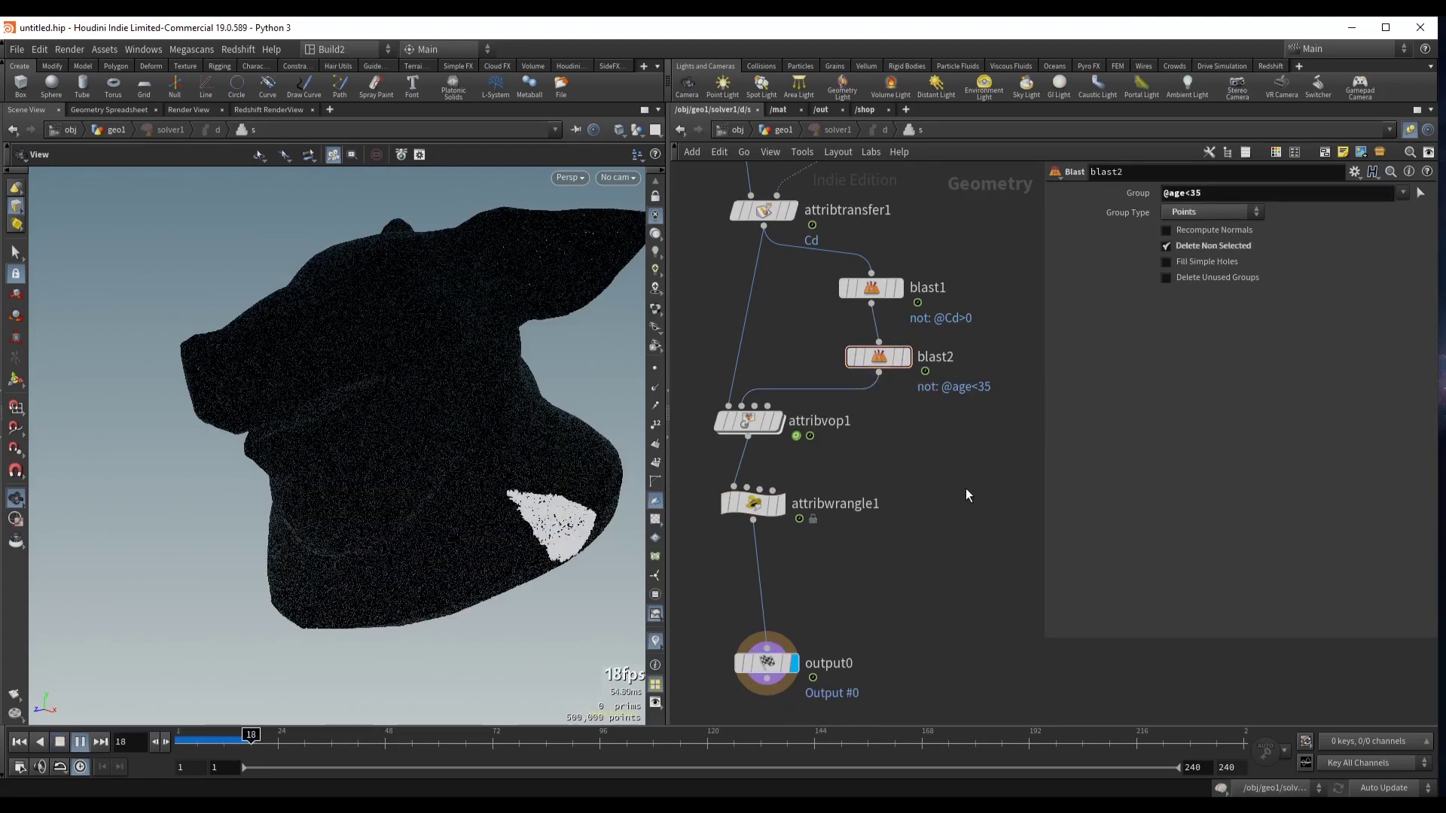
scroll(531, 488, "up", 3)
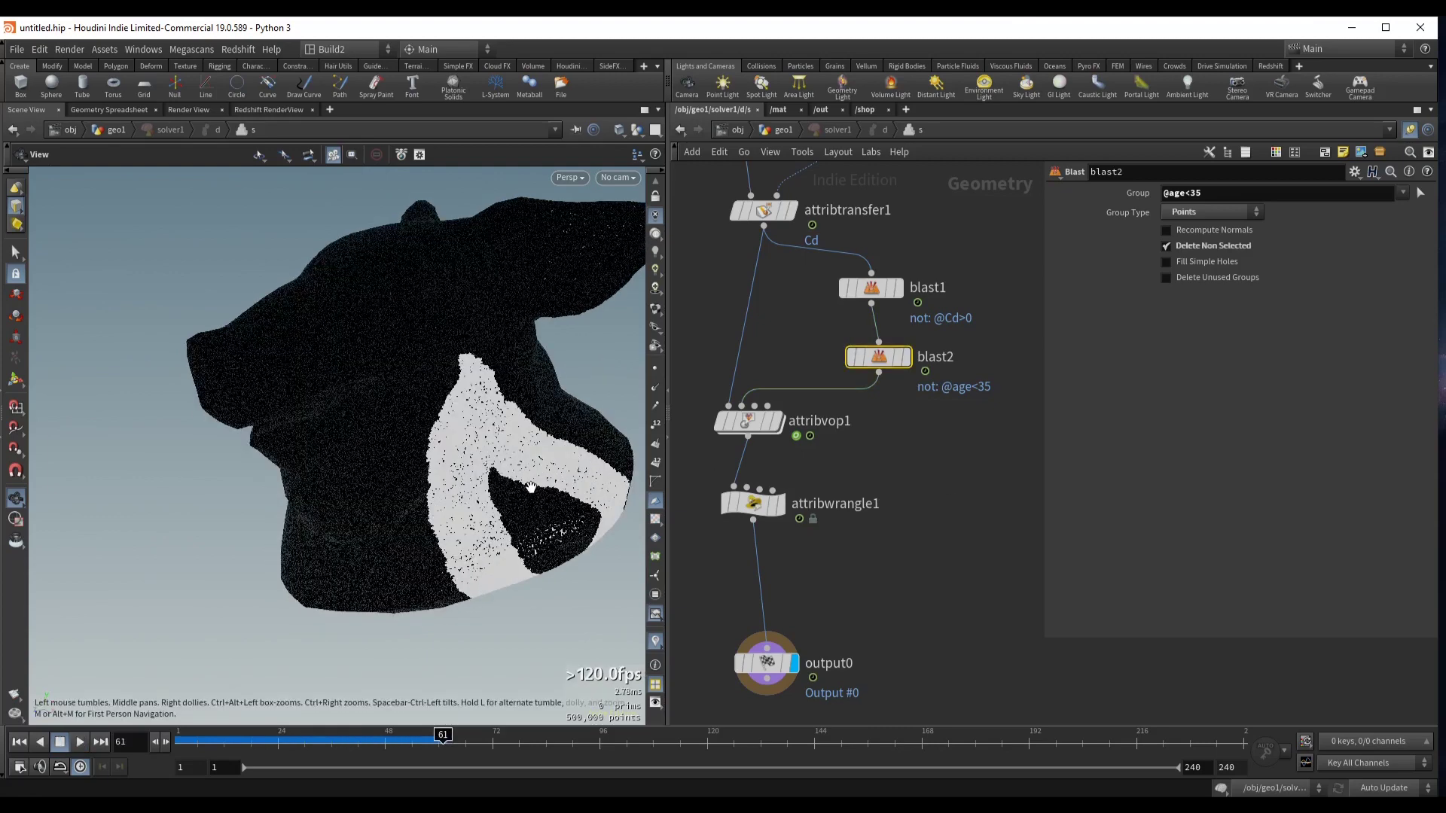
left_click(906, 356)
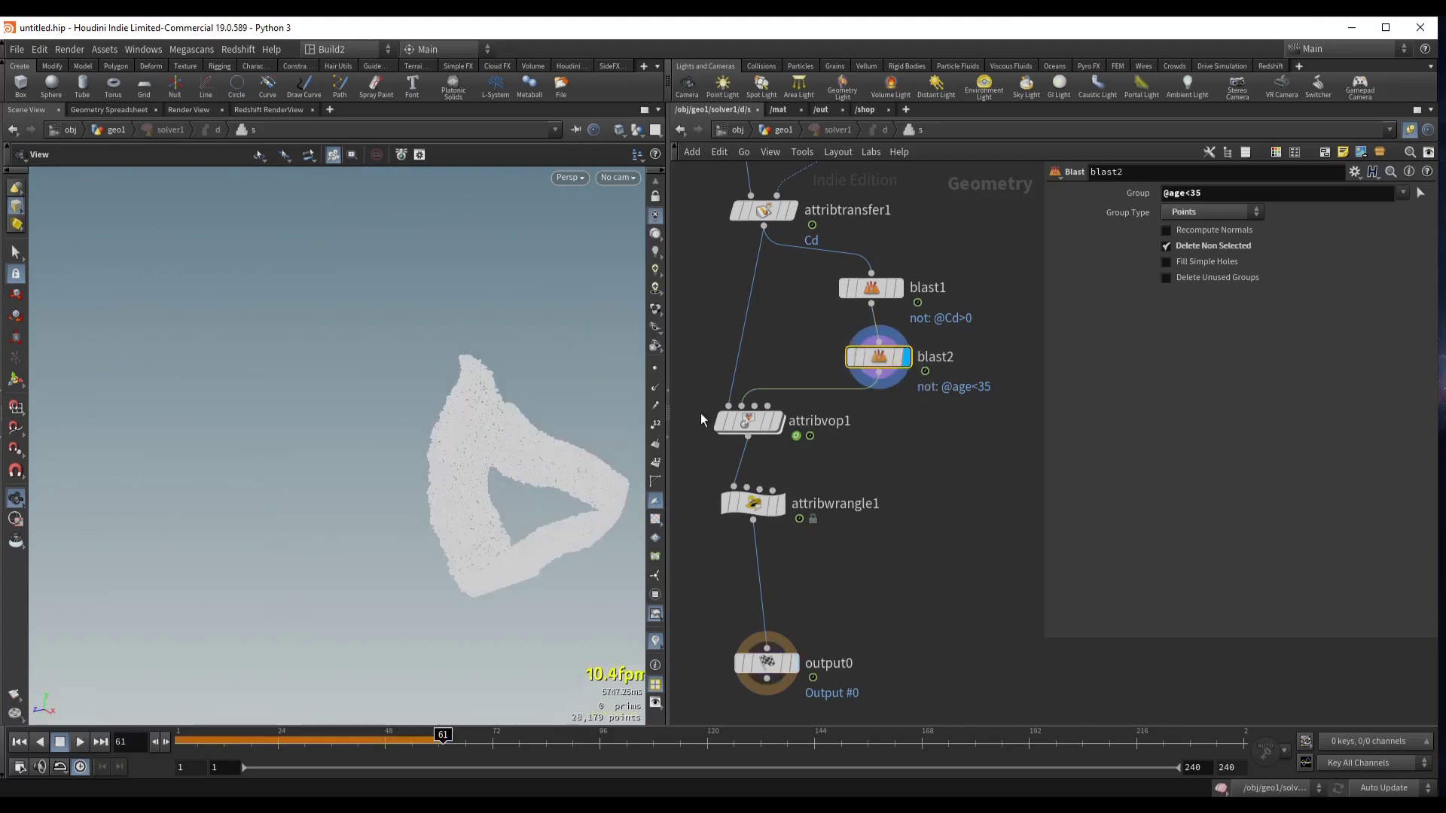
left_click(323, 743)
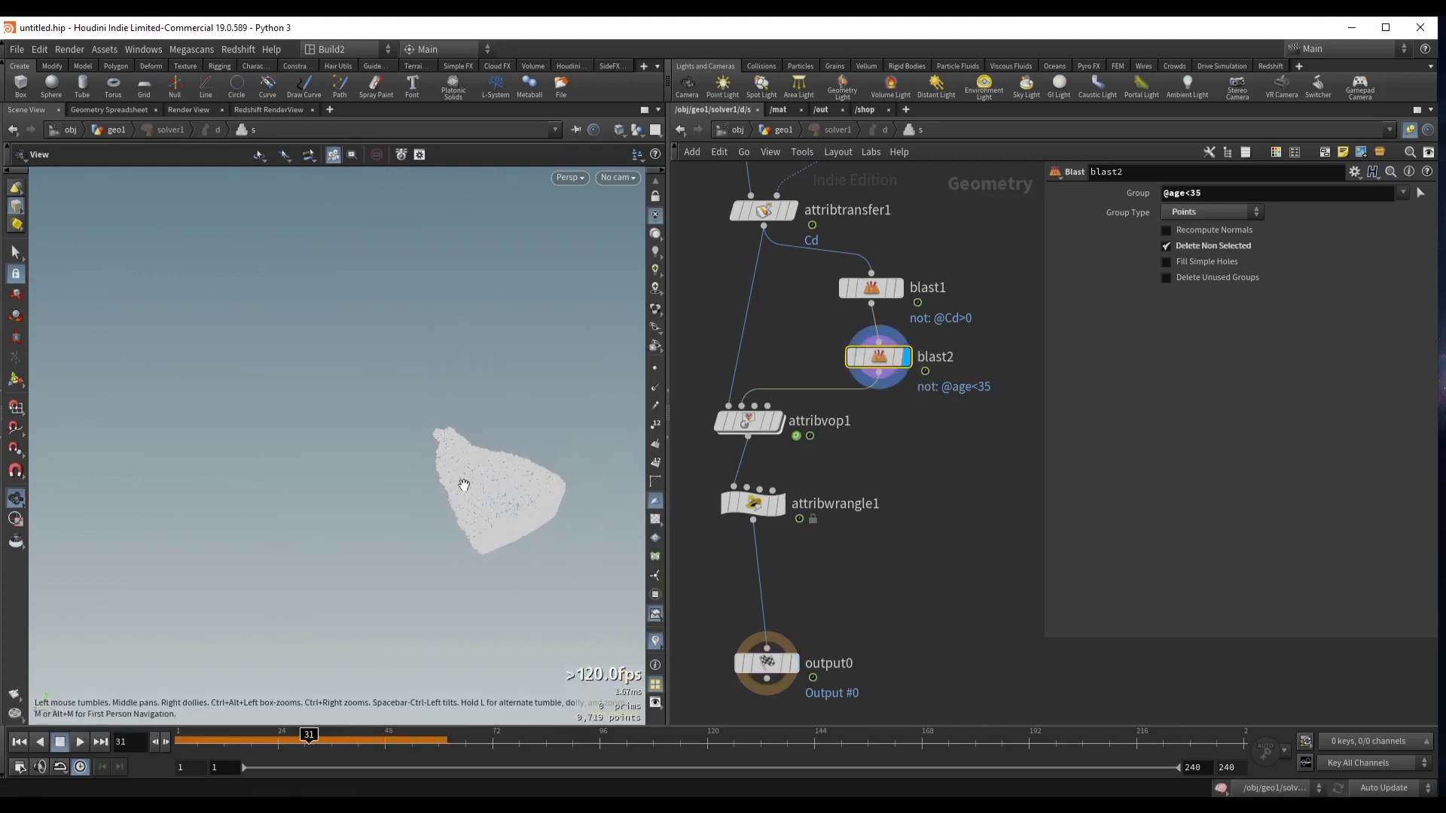
left_click(265, 741)
middle_click_drag(532, 479, 442, 472)
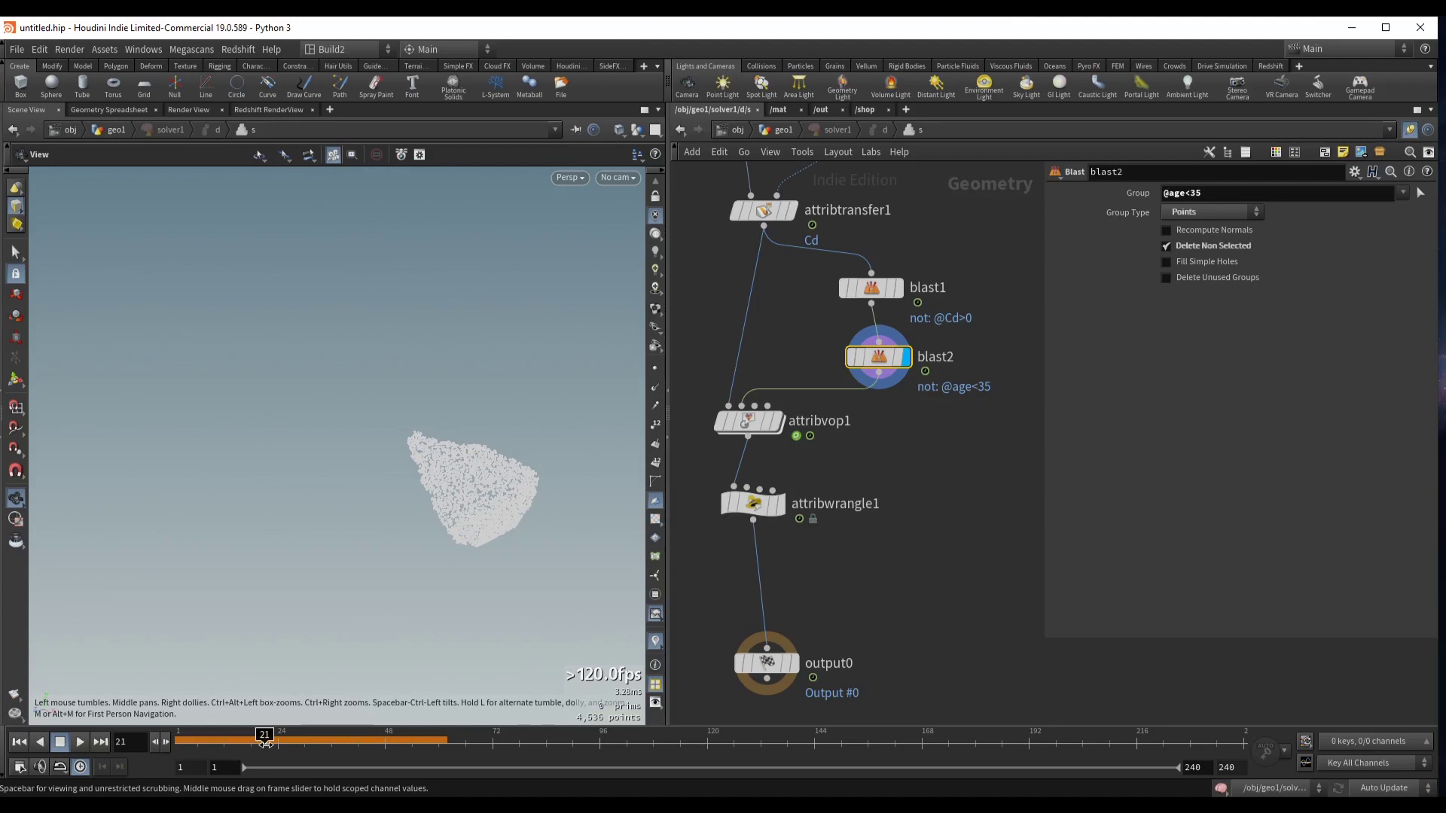
left_click_drag(265, 742, 443, 735)
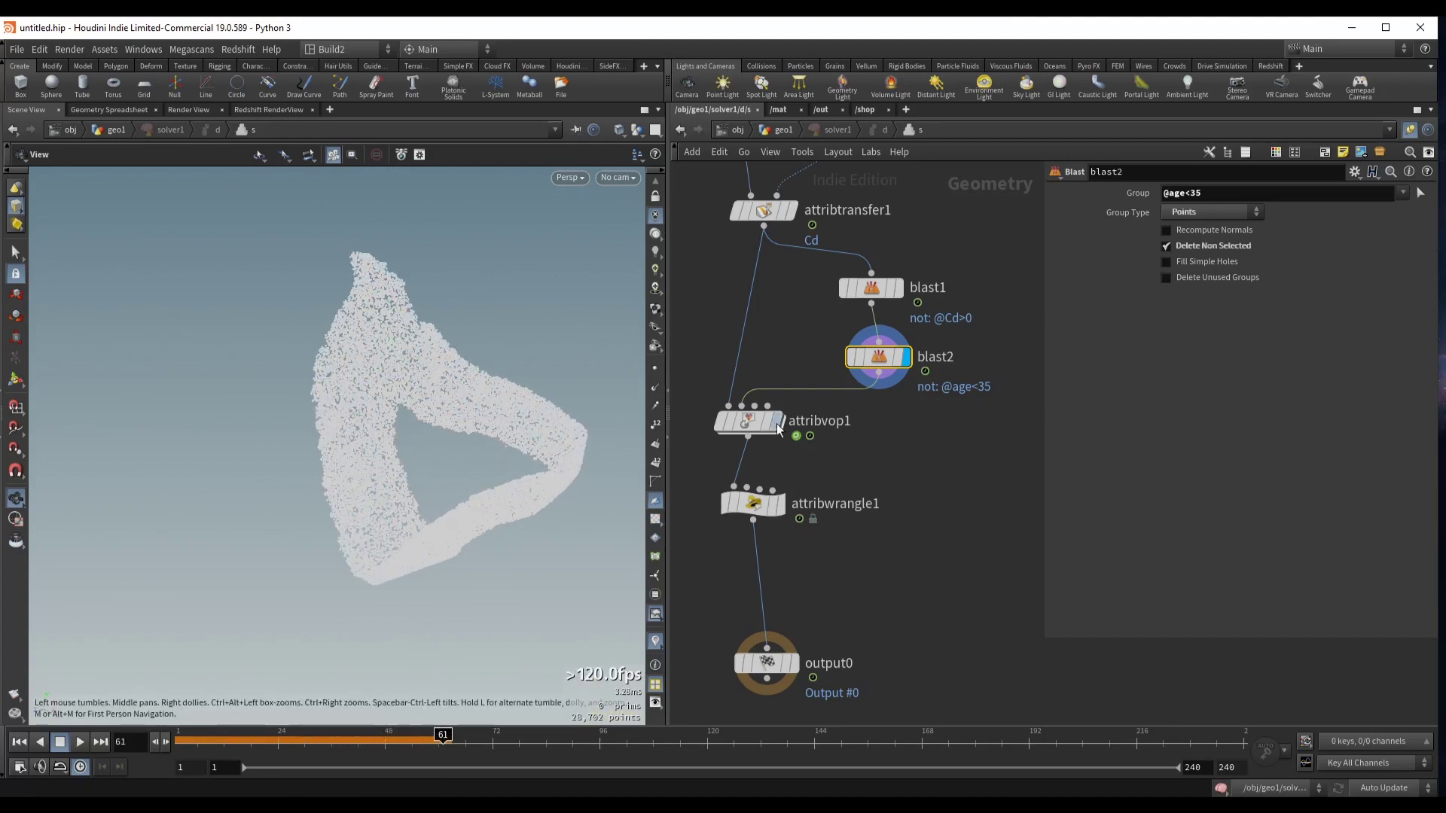
- Show attribvop1's output in the viewport and orbit closer to the infected region
left_click(742, 420)
key("r")
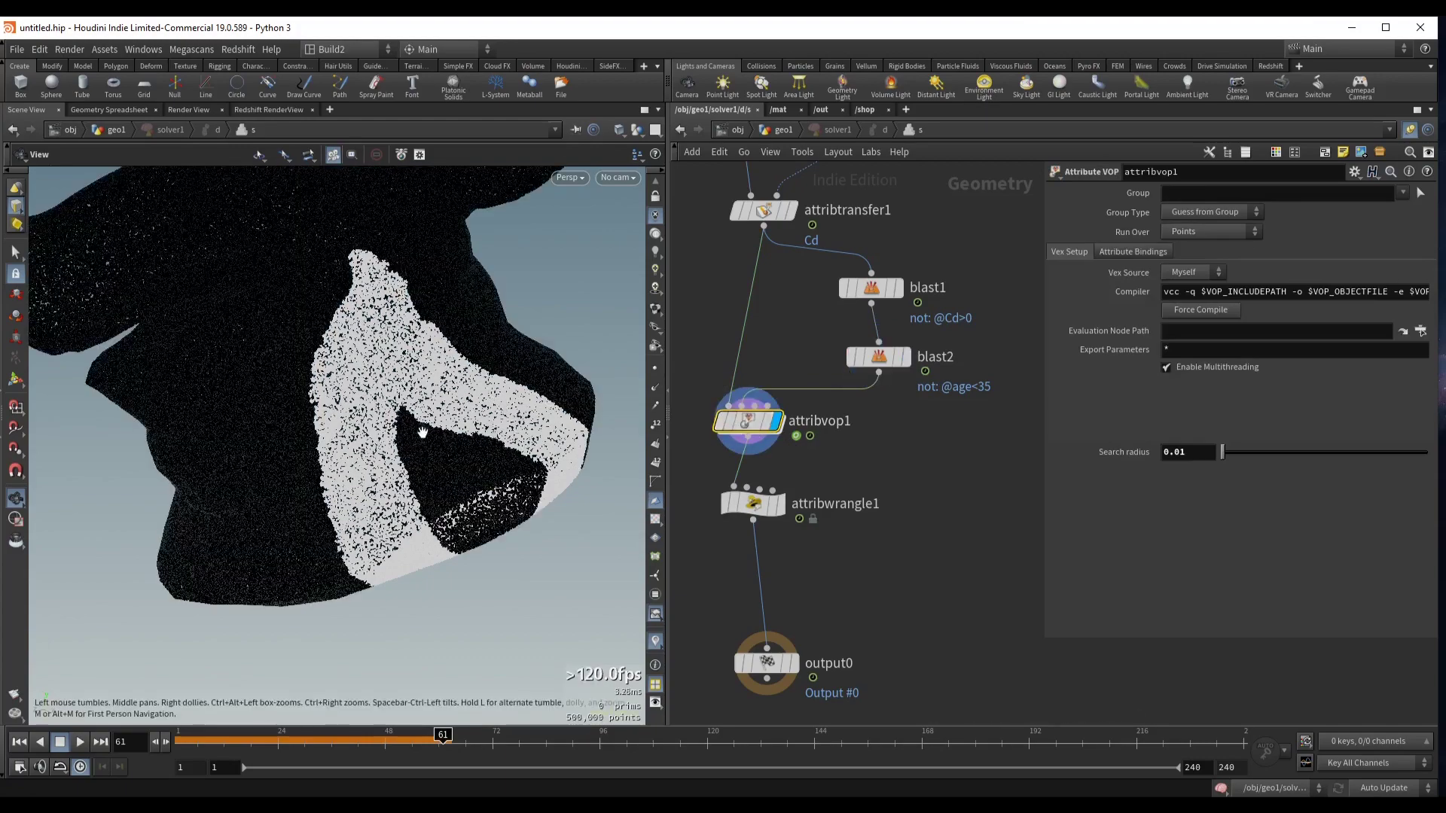
left_click_drag(425, 414, 448, 436)
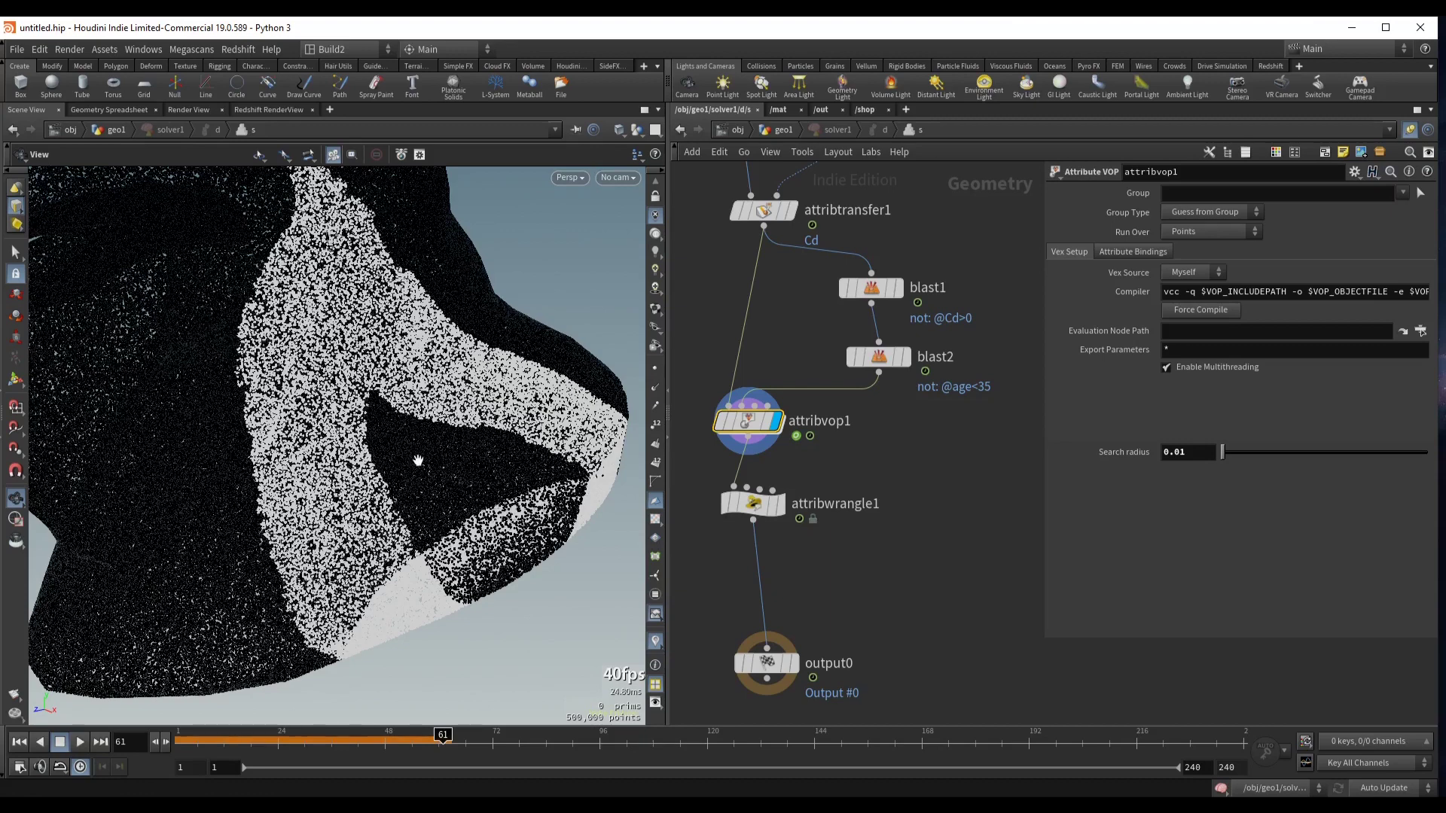
- Inside attribvop1, create a Maximum node fed by vopglobal1's Cd output
mouse_move(747, 424)
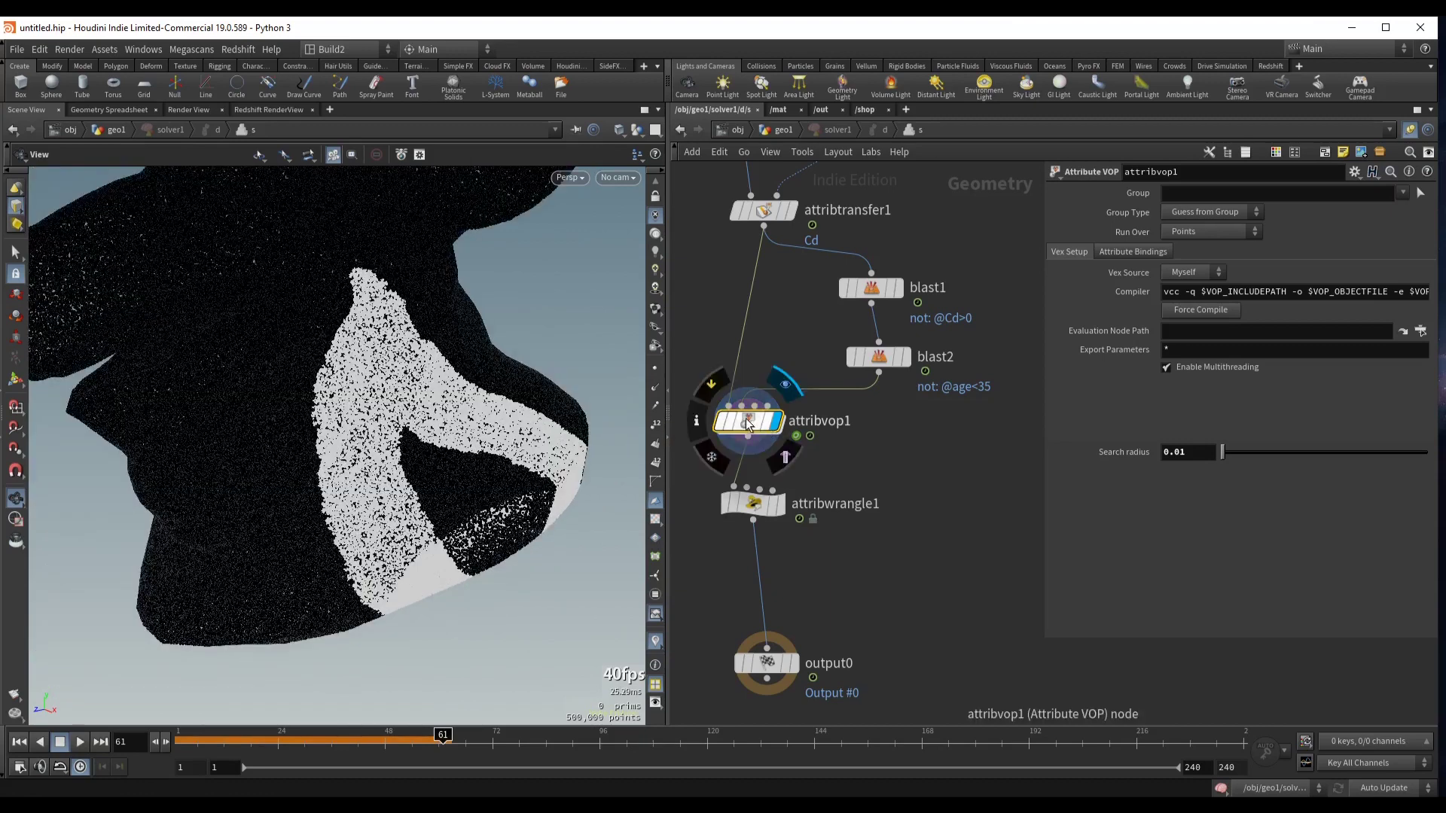
double_click(747, 424)
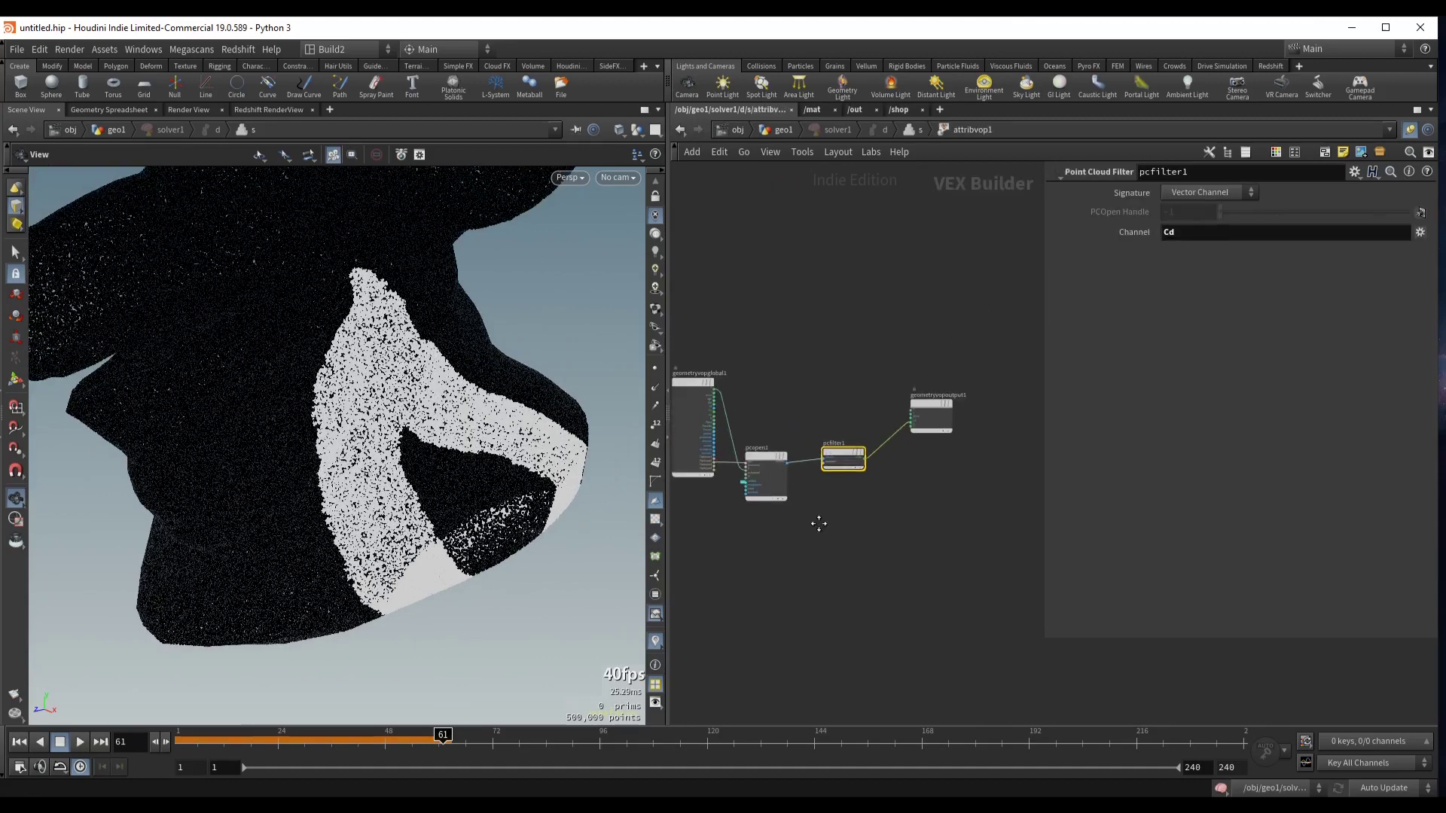
scroll(891, 396, "up", 5)
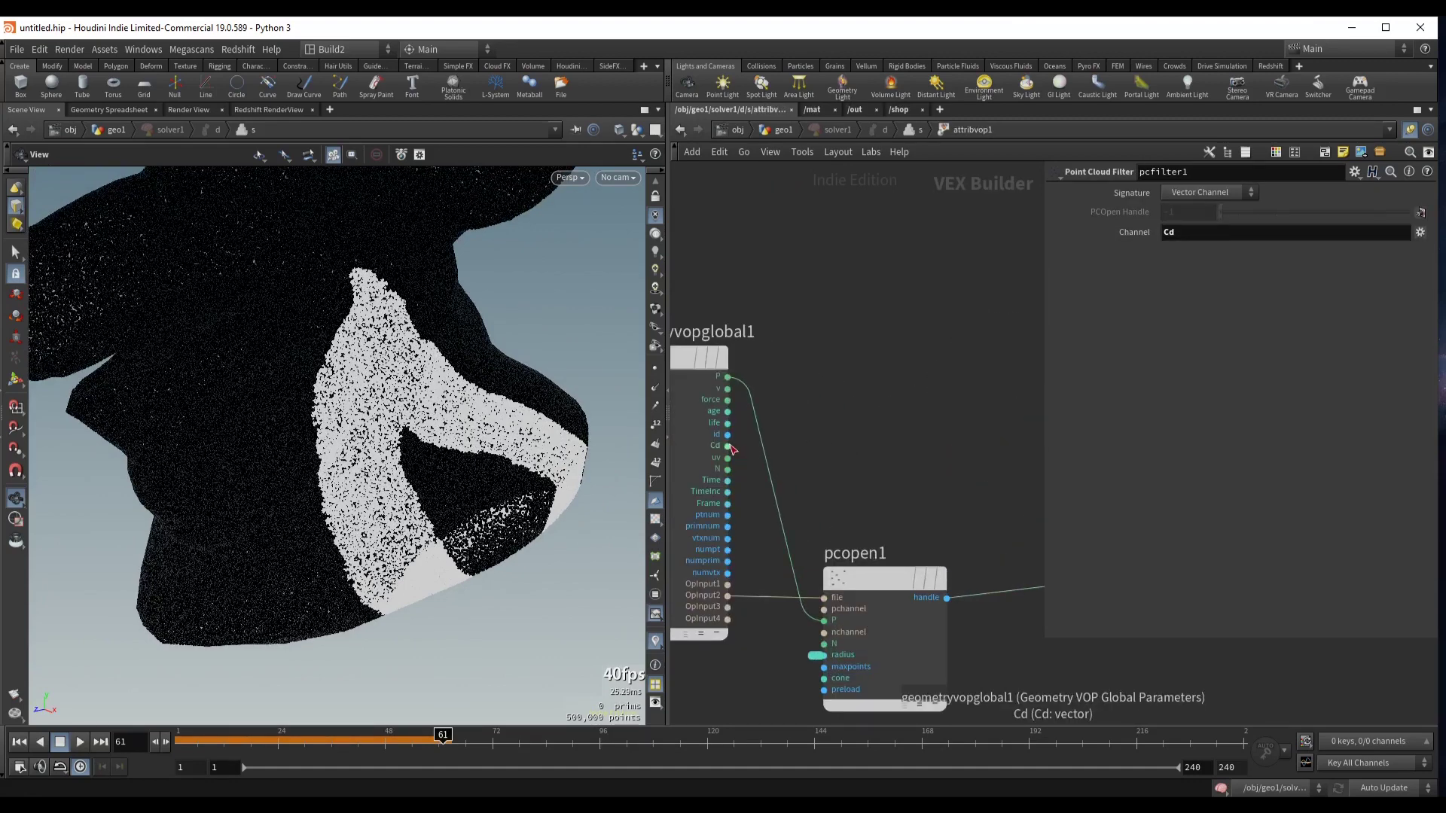
left_click(728, 446)
scroll(951, 413, "down", 2)
left_click_drag(924, 408, 923, 409)
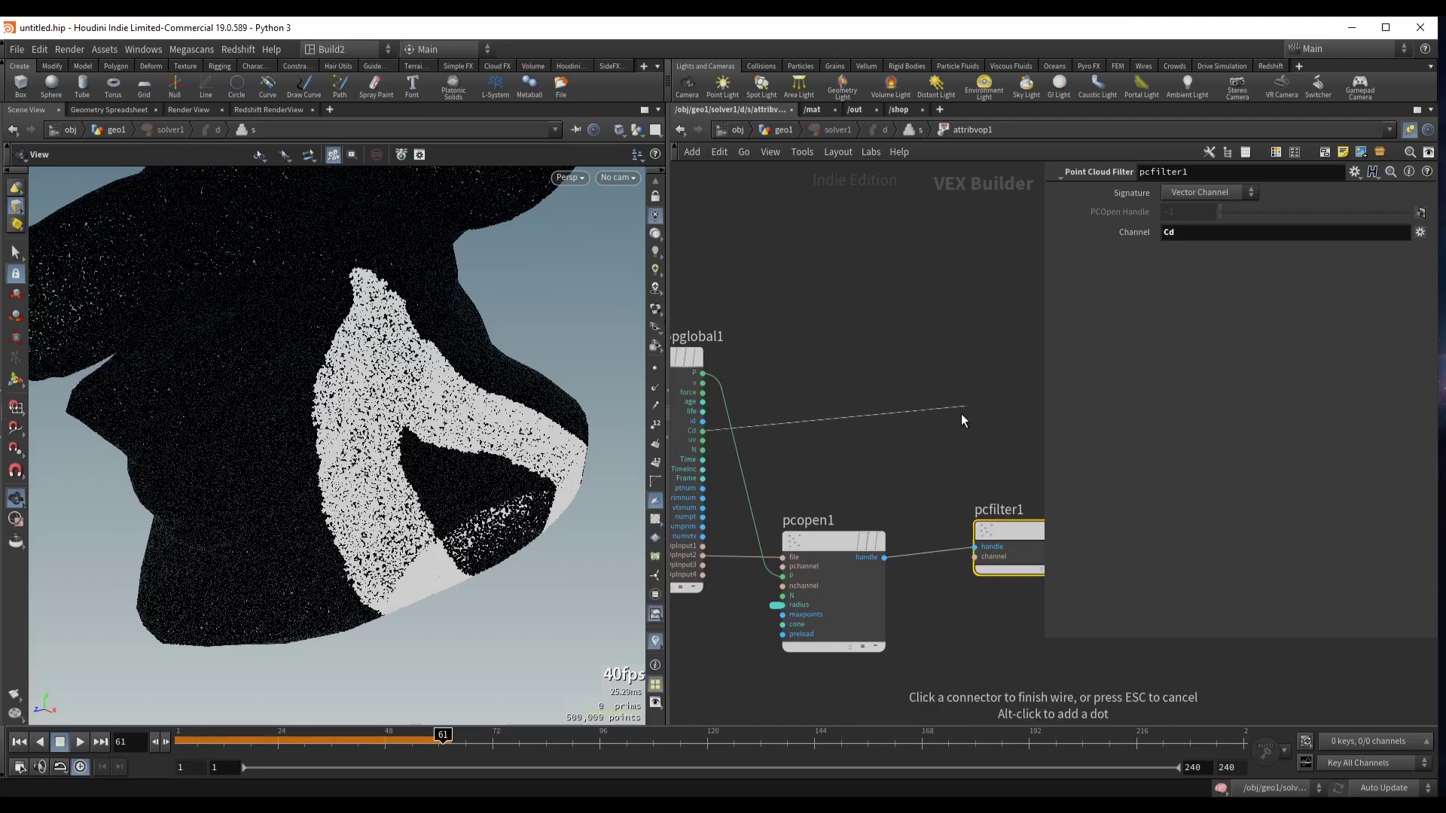
scroll(953, 436, "down", 1)
key("Tab")
type("max")
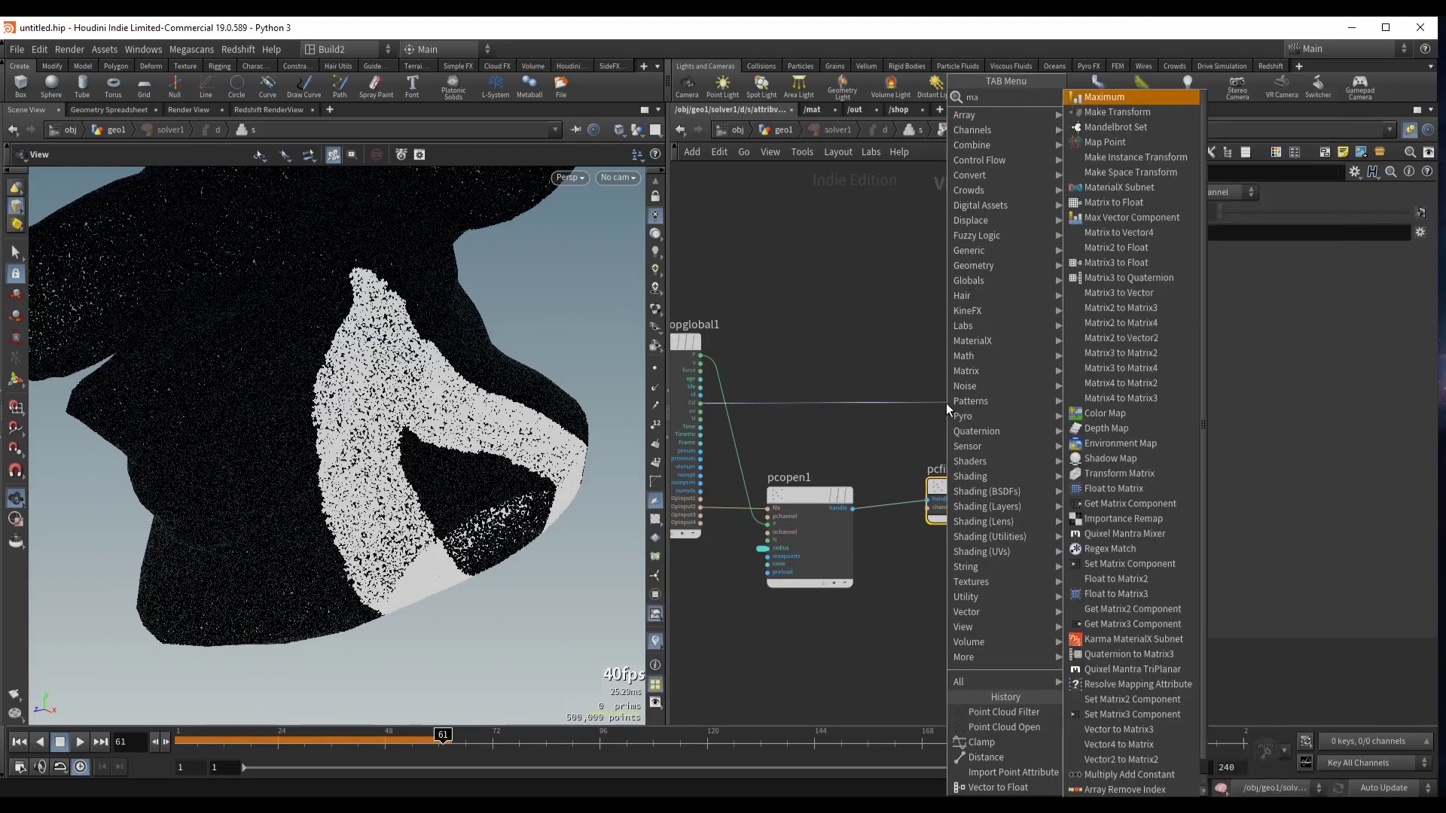
left_click(1141, 101)
scroll(826, 339, "down", 3)
key("l")
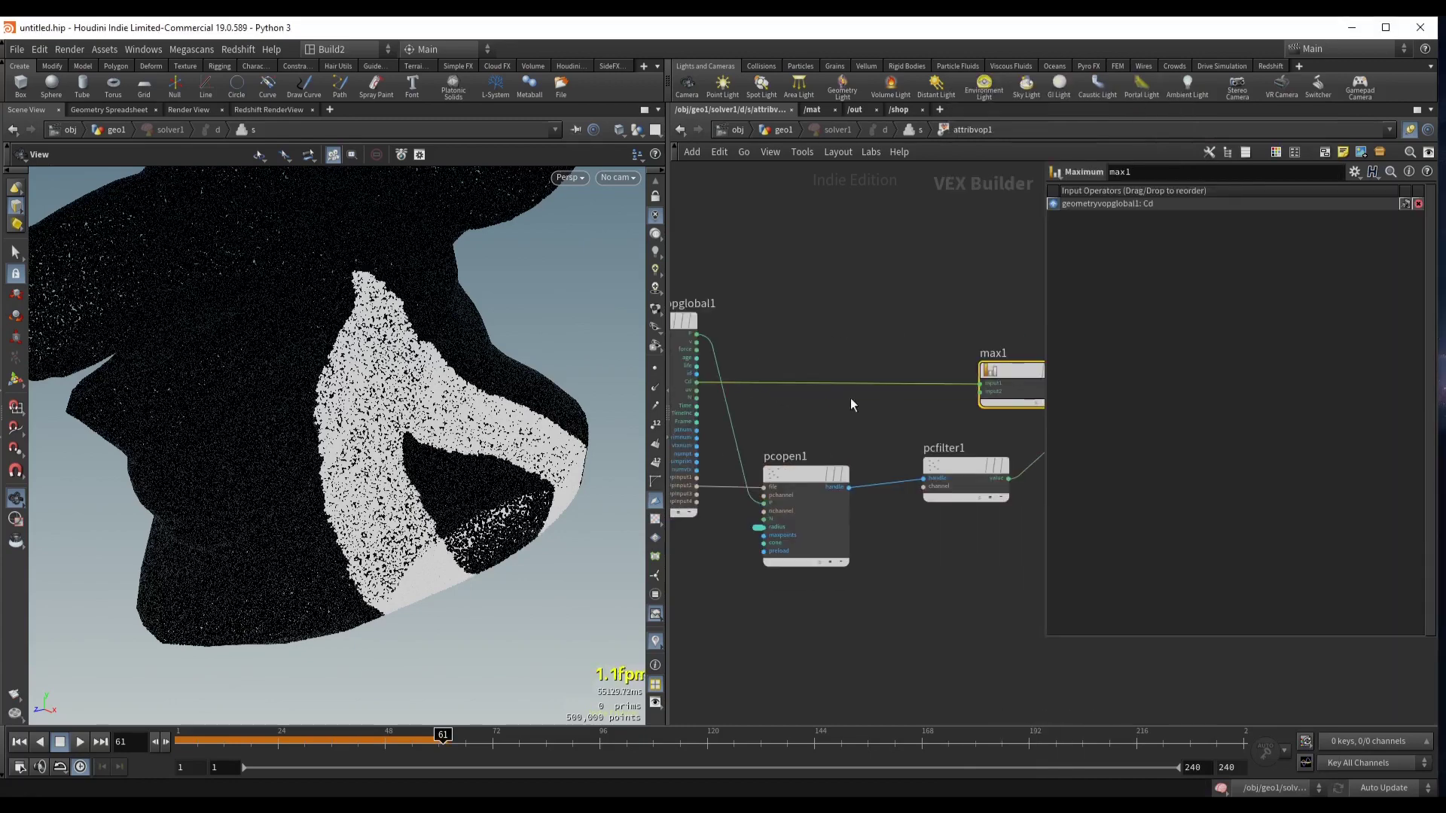
- Wire pcfilter1's value output into max1's second input
scroll(836, 388, "up", 3)
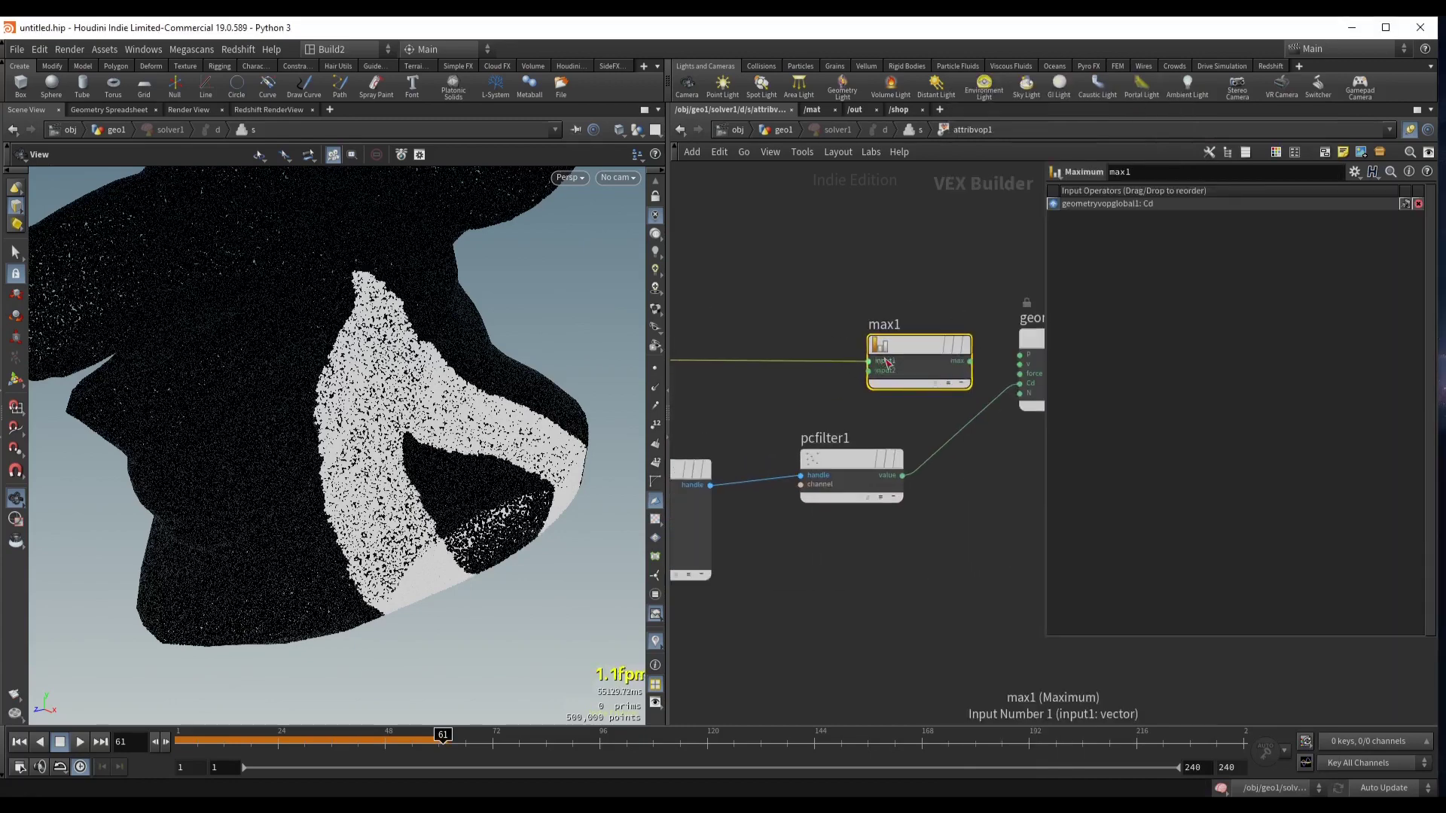
scroll(888, 419, "up", 2)
left_click_drag(824, 474, 783, 491)
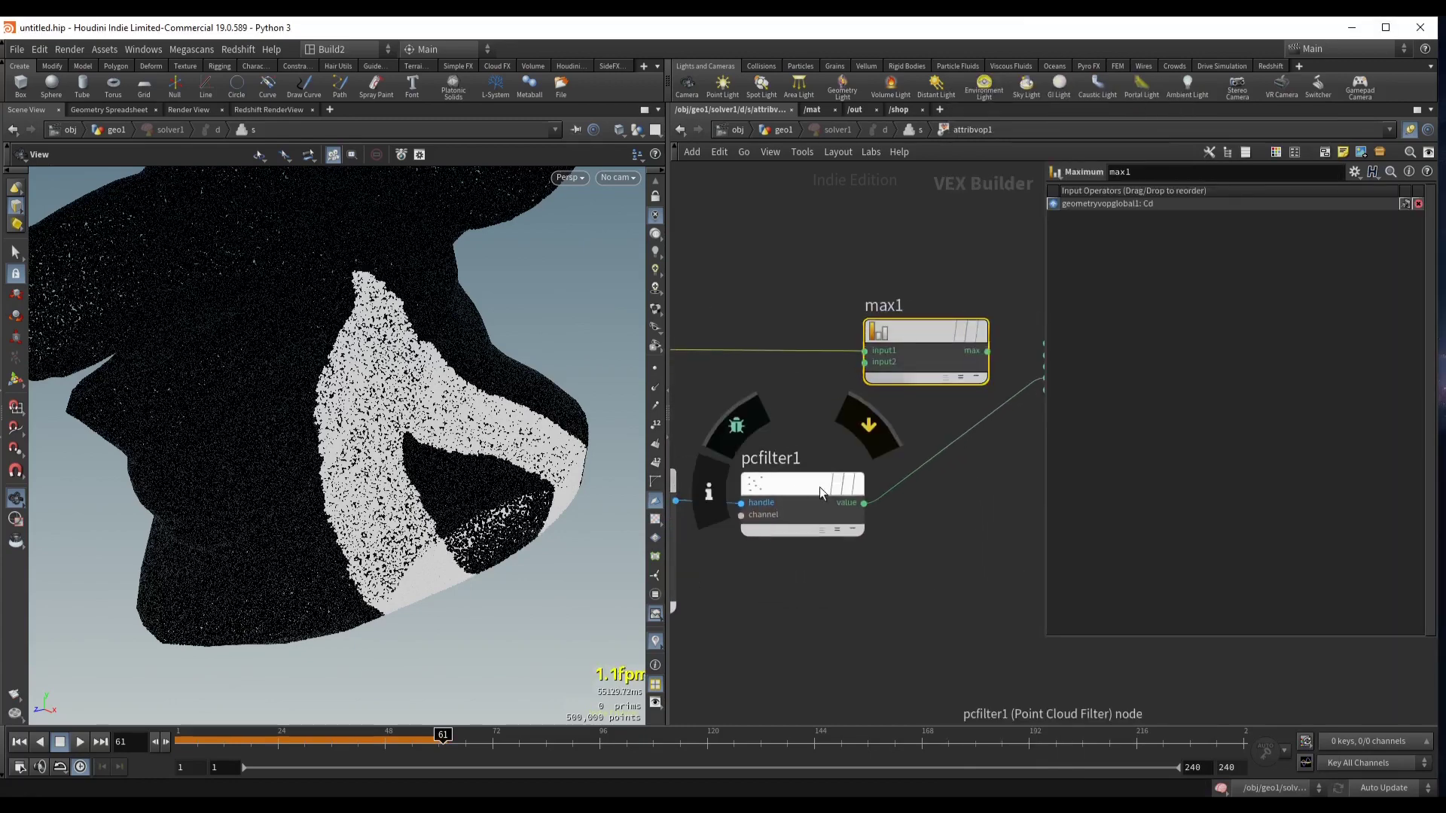
left_click(863, 502)
left_click(869, 364)
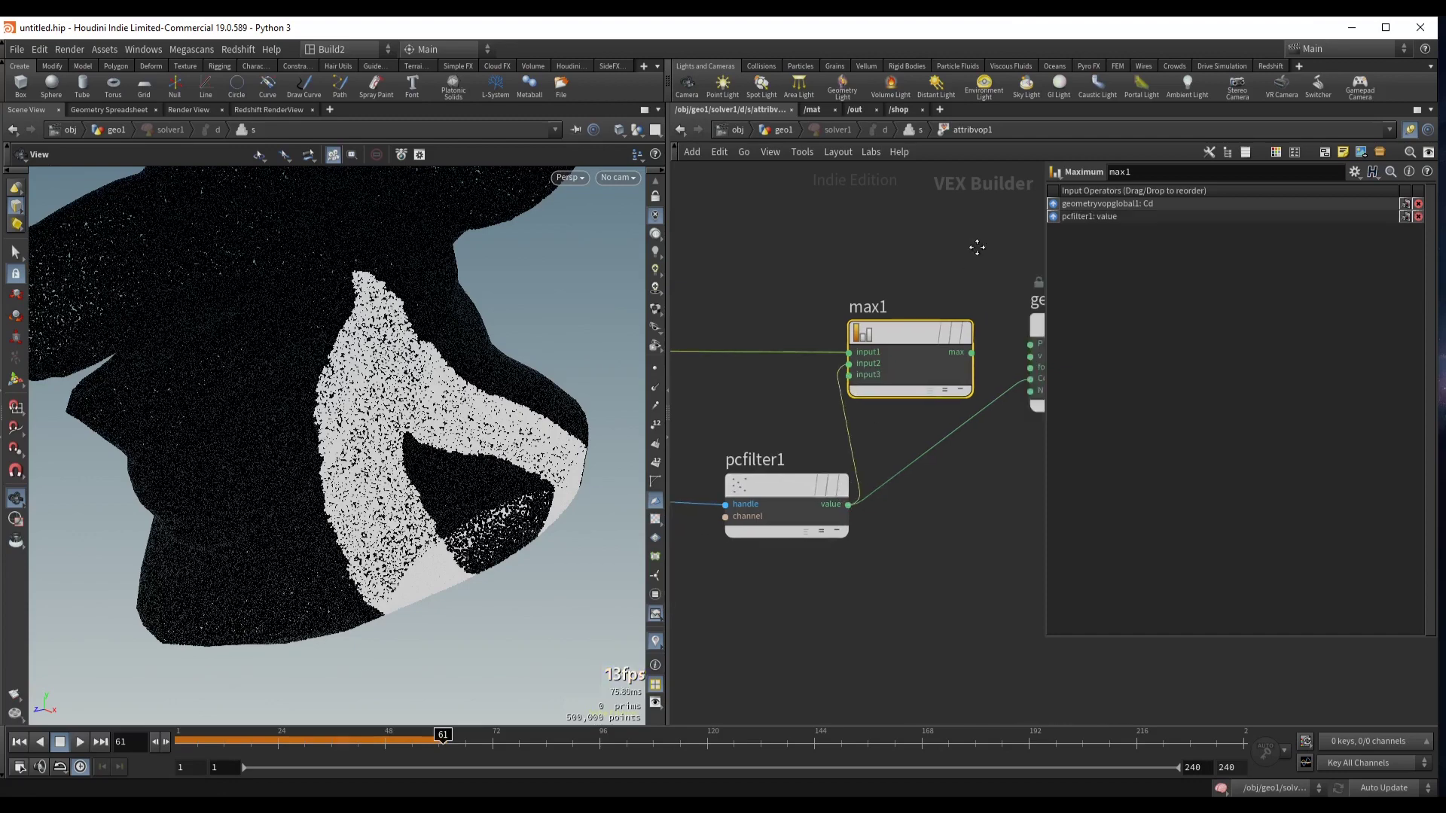
- Connect max1's output to geometryvopoutput1's Cd, then return to the solver network
middle_click_drag(991, 363, 831, 372)
left_click(828, 360)
left_click(886, 387)
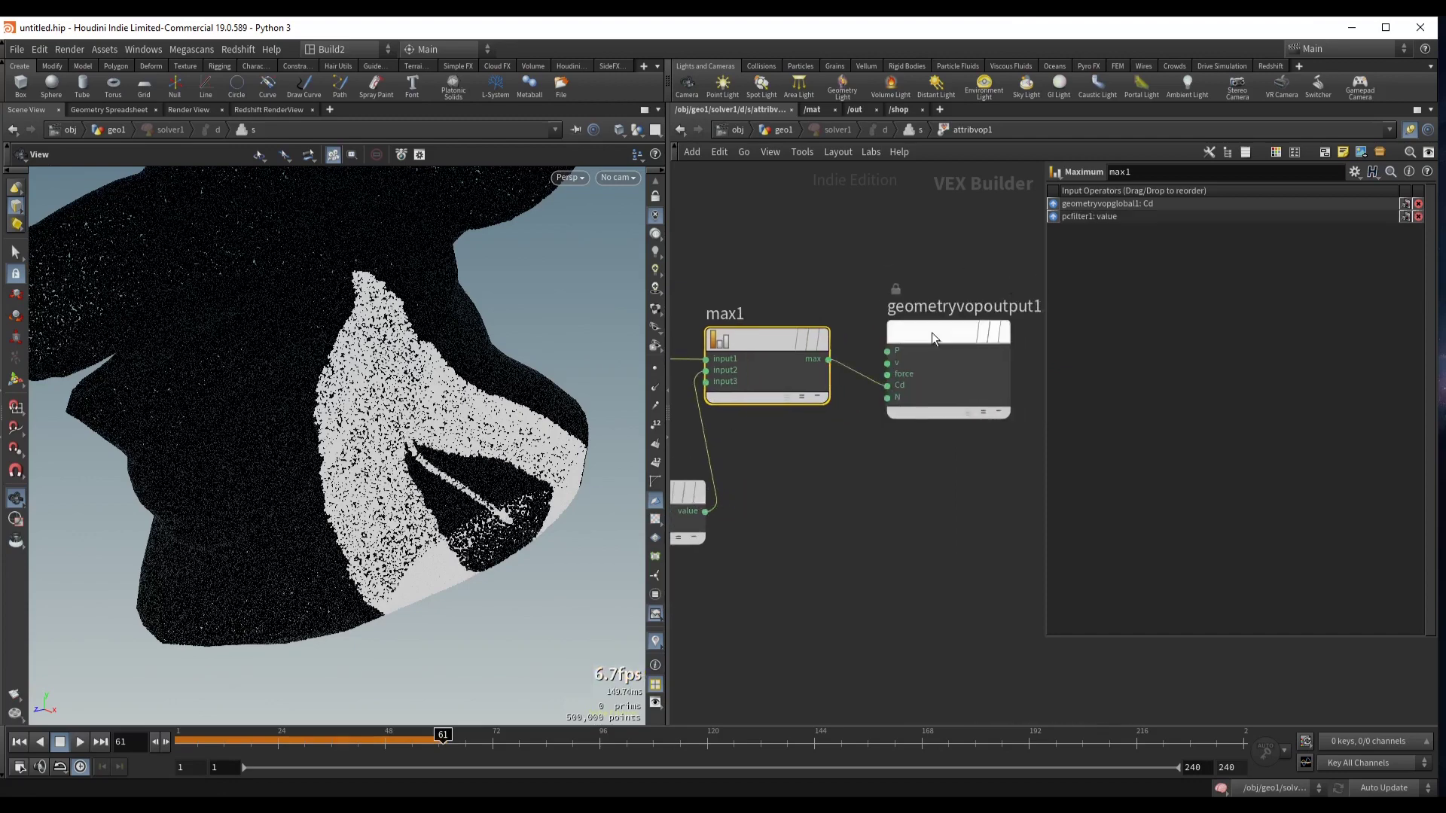
scroll(927, 493, "down", 5)
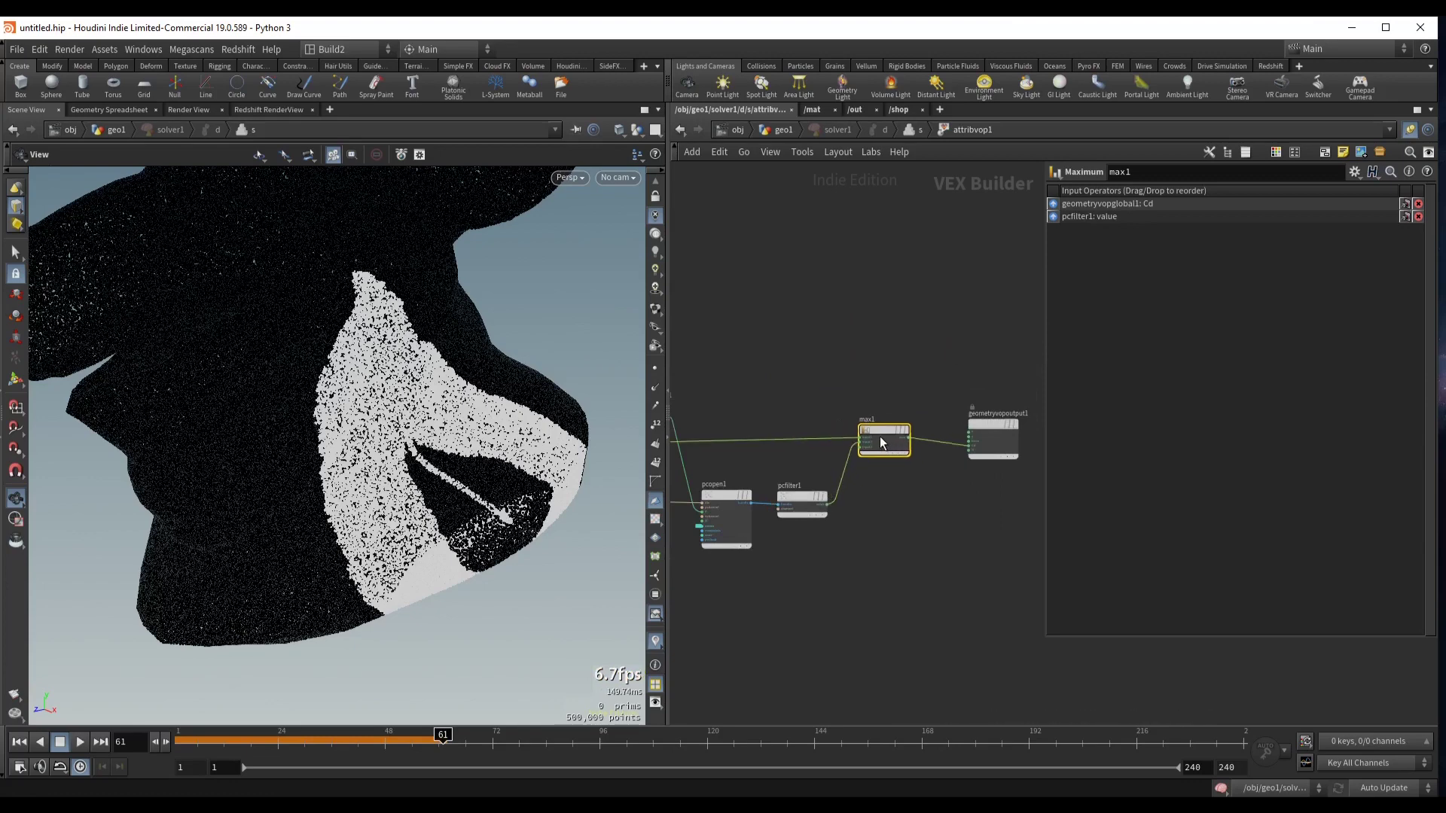
middle_click_drag(751, 418, 920, 376)
scroll(814, 429, "up", 4)
scroll(814, 429, "up", 2)
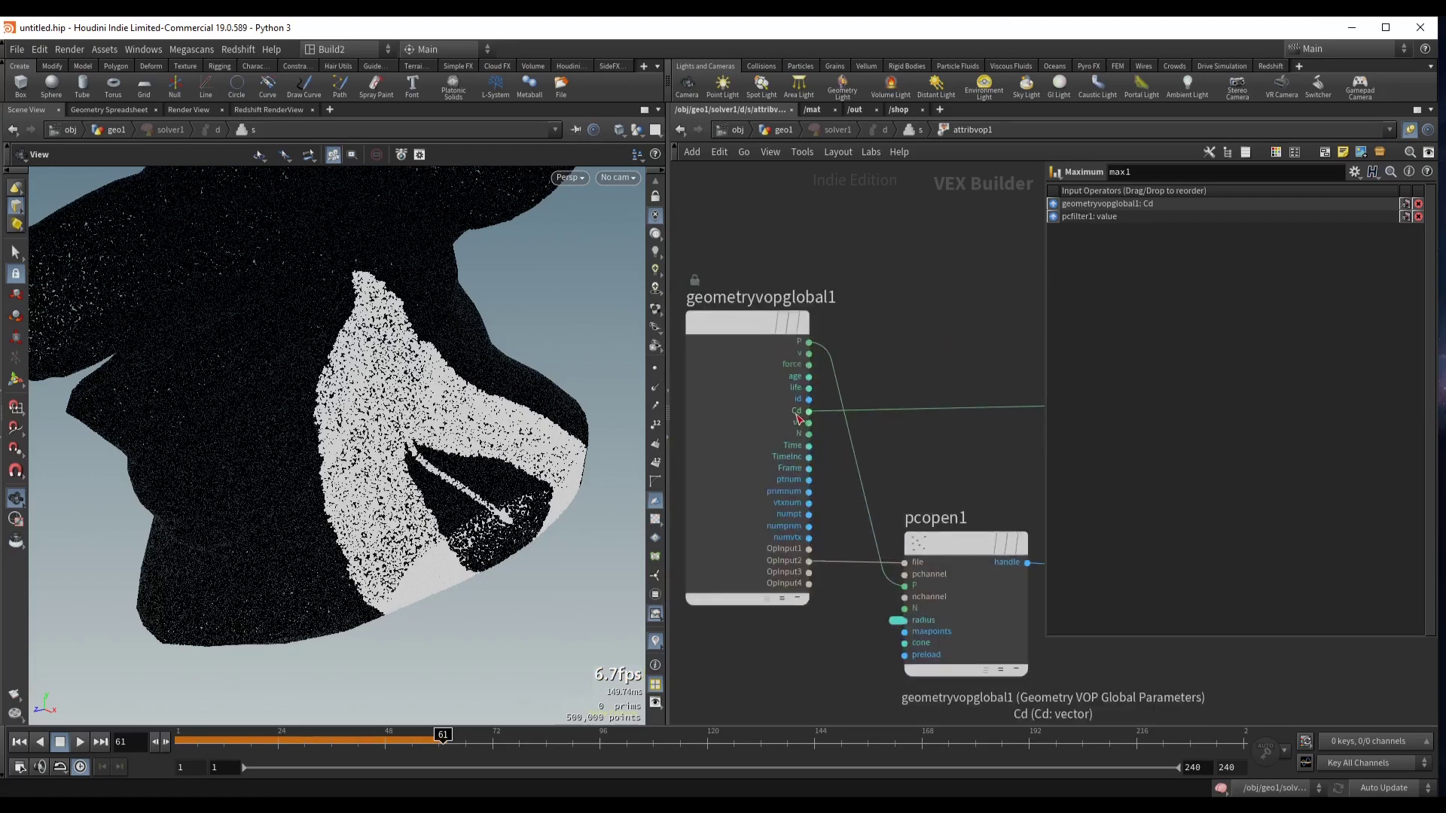
middle_click_drag(981, 364, 962, 333)
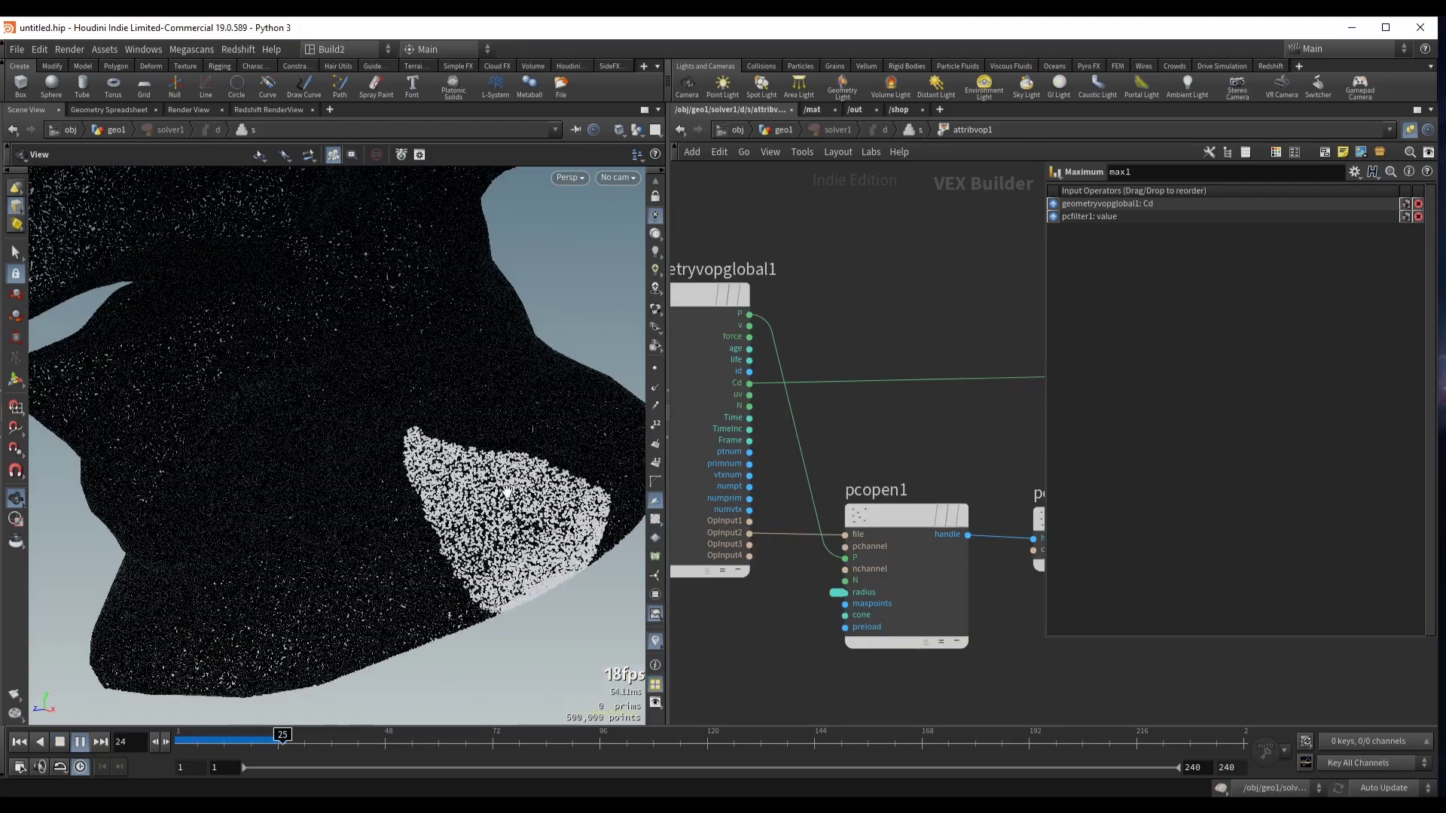
left_click_drag(525, 445, 427, 440)
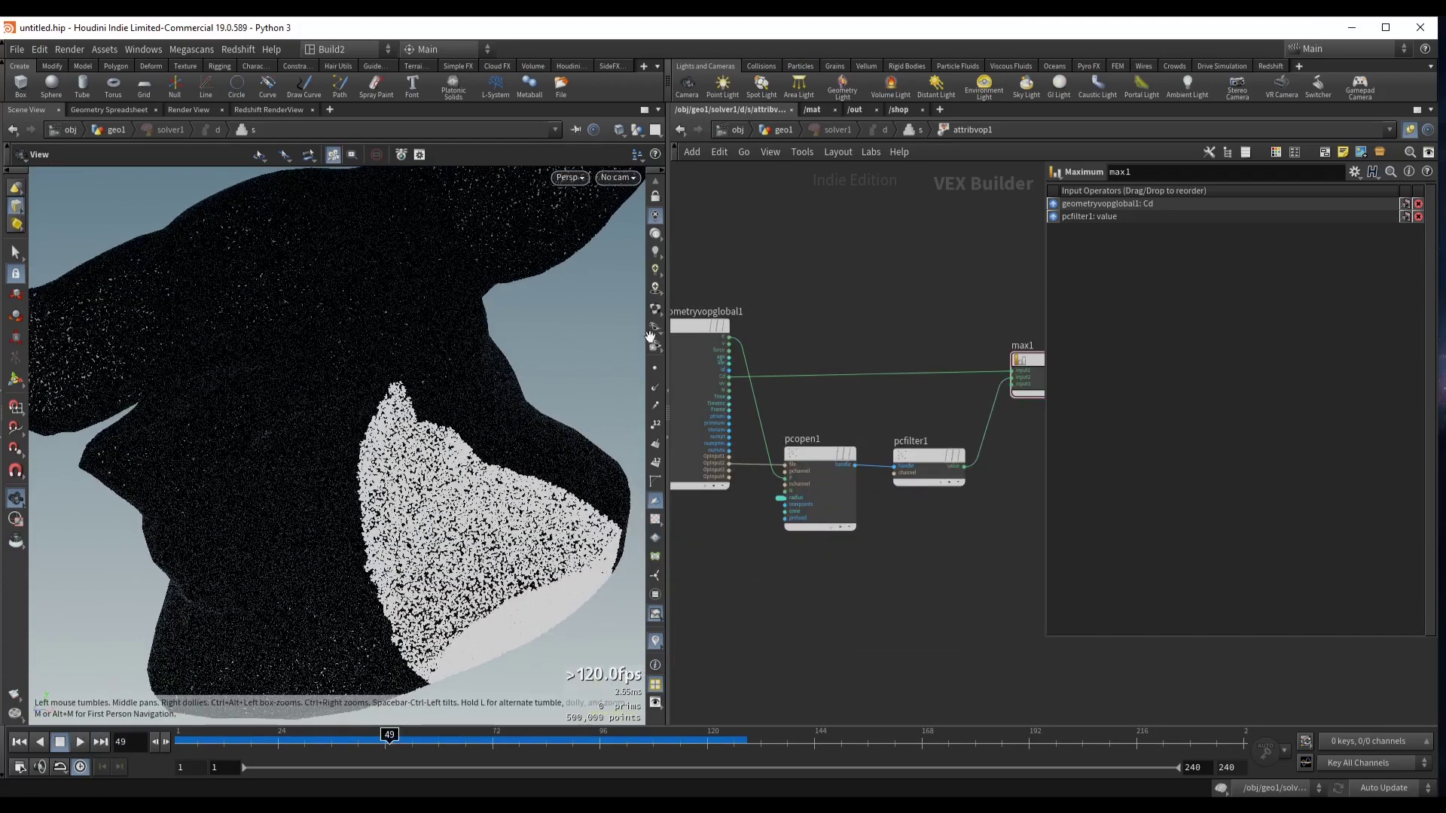
key("u")
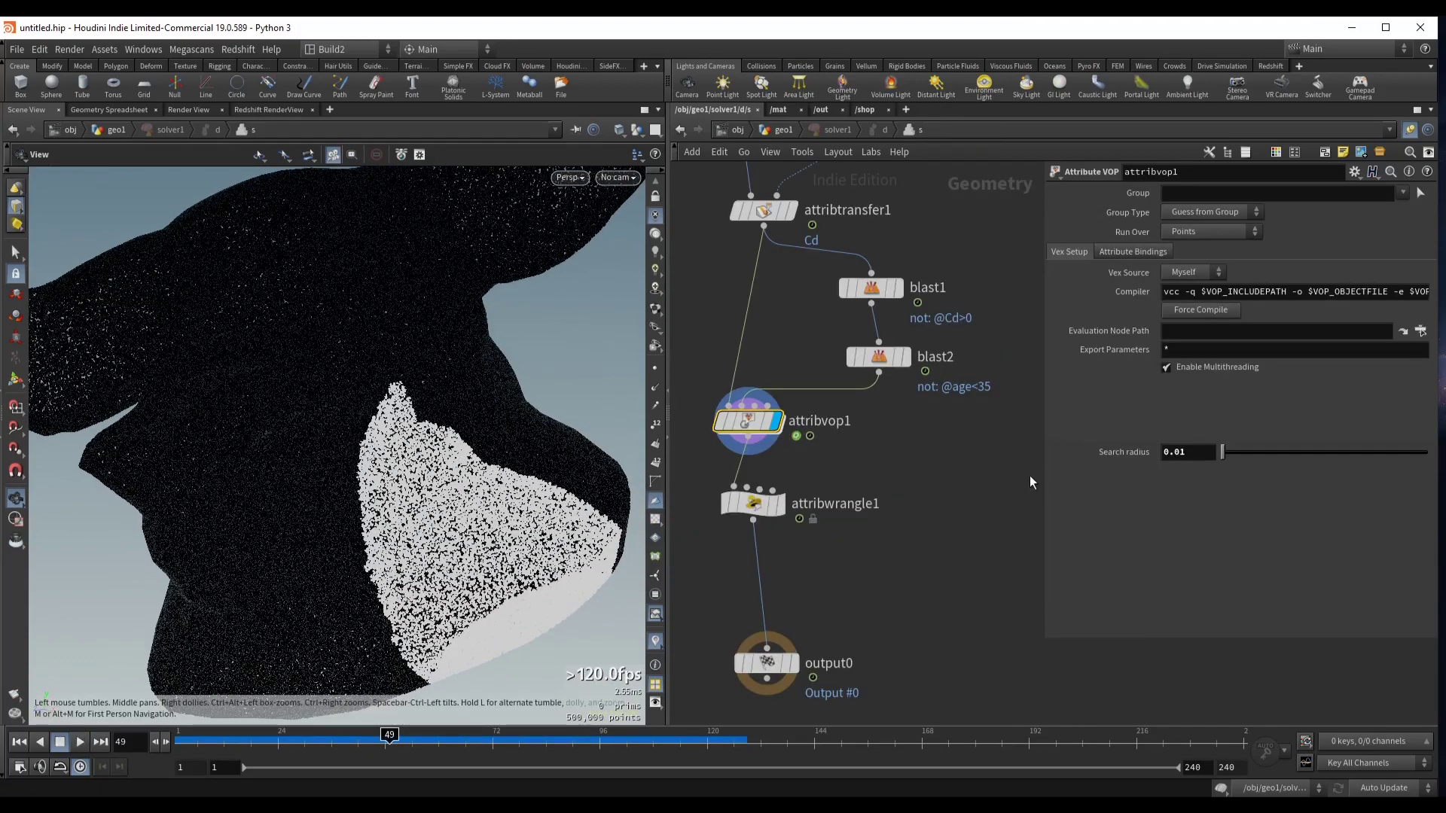
double_click(1205, 460)
type("0.005")
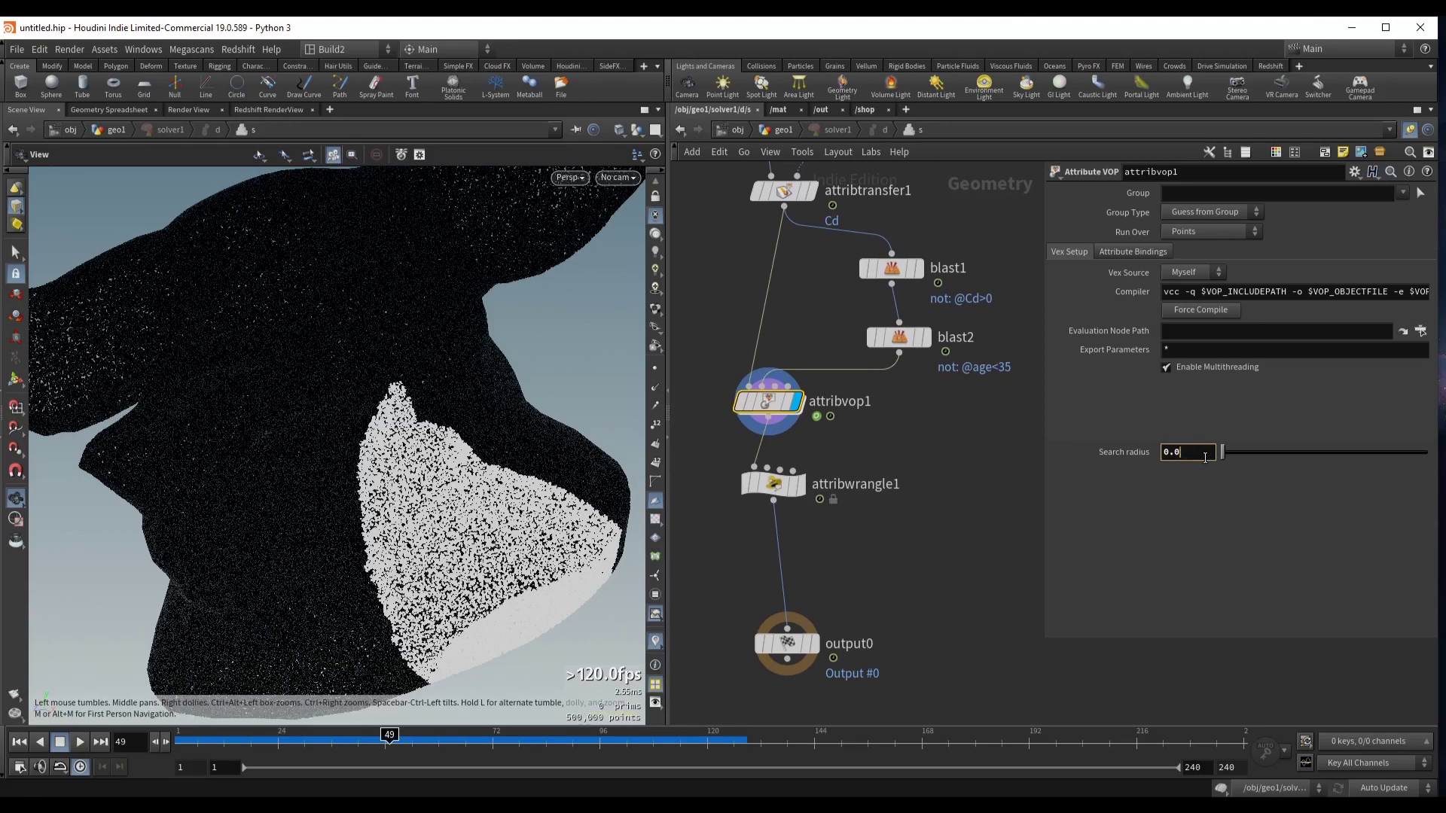
key("Return")
key("ctrl+Up")
key("Up")
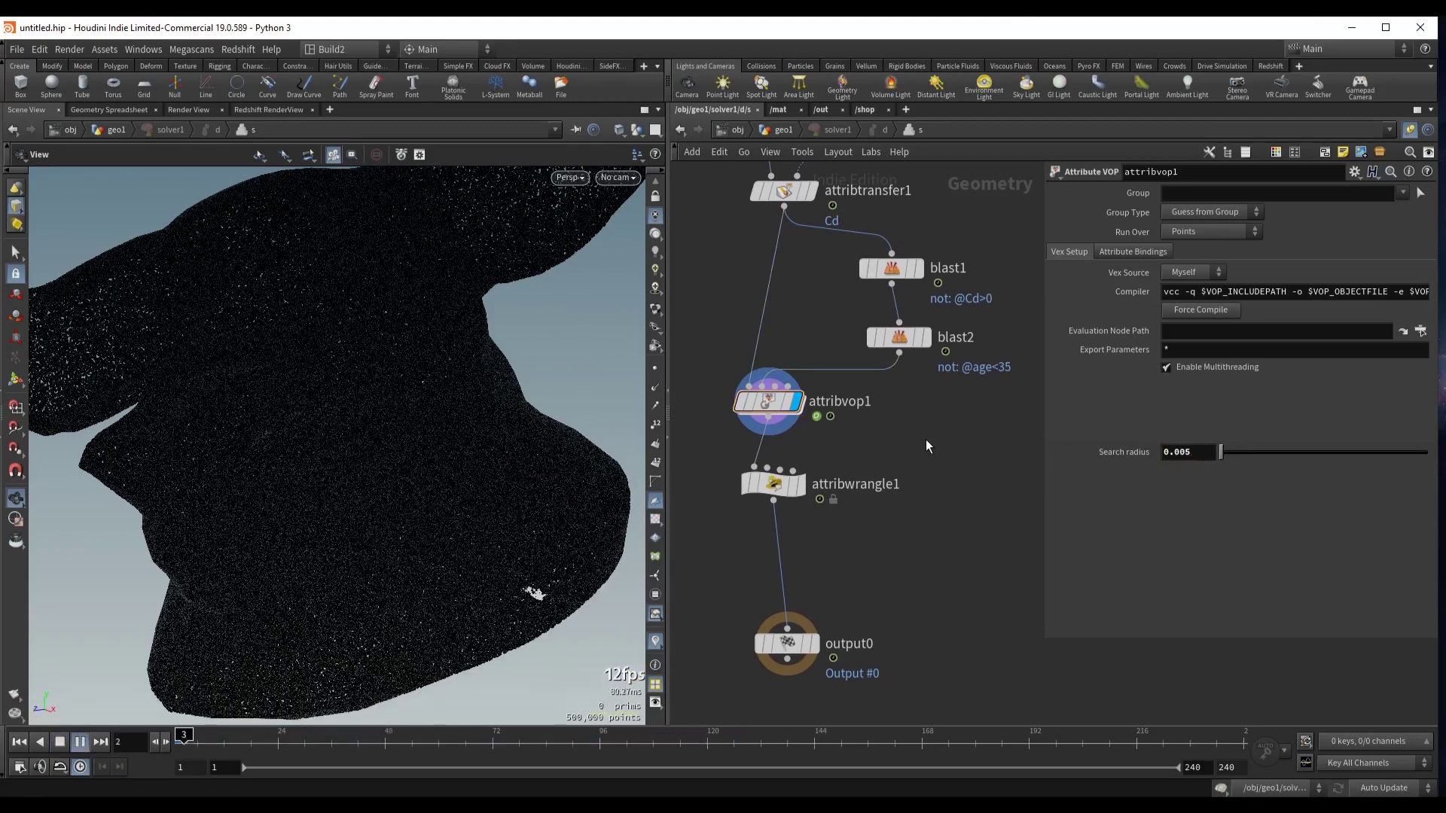
key("Up")
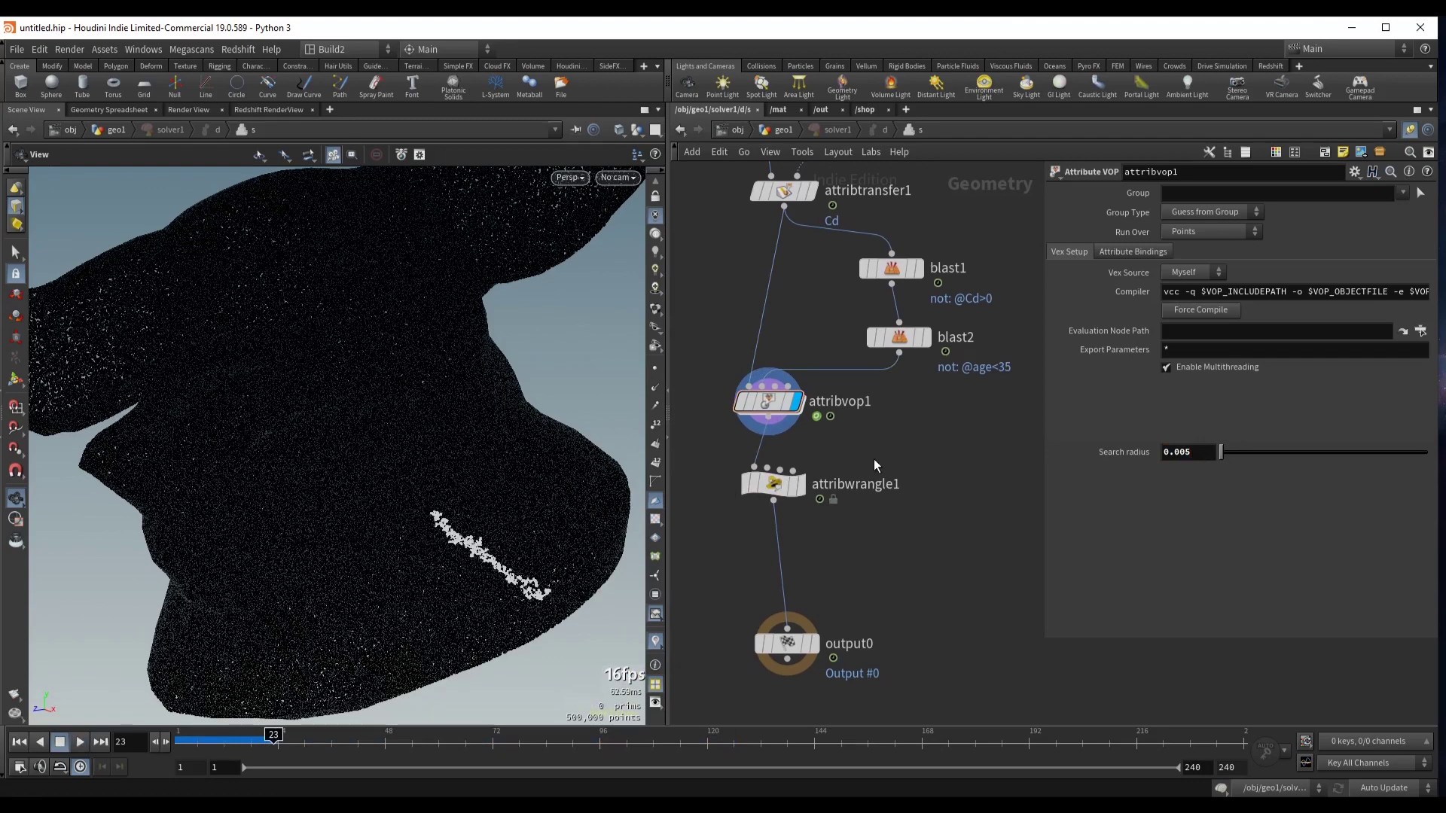
left_click_drag(595, 561, 562, 527)
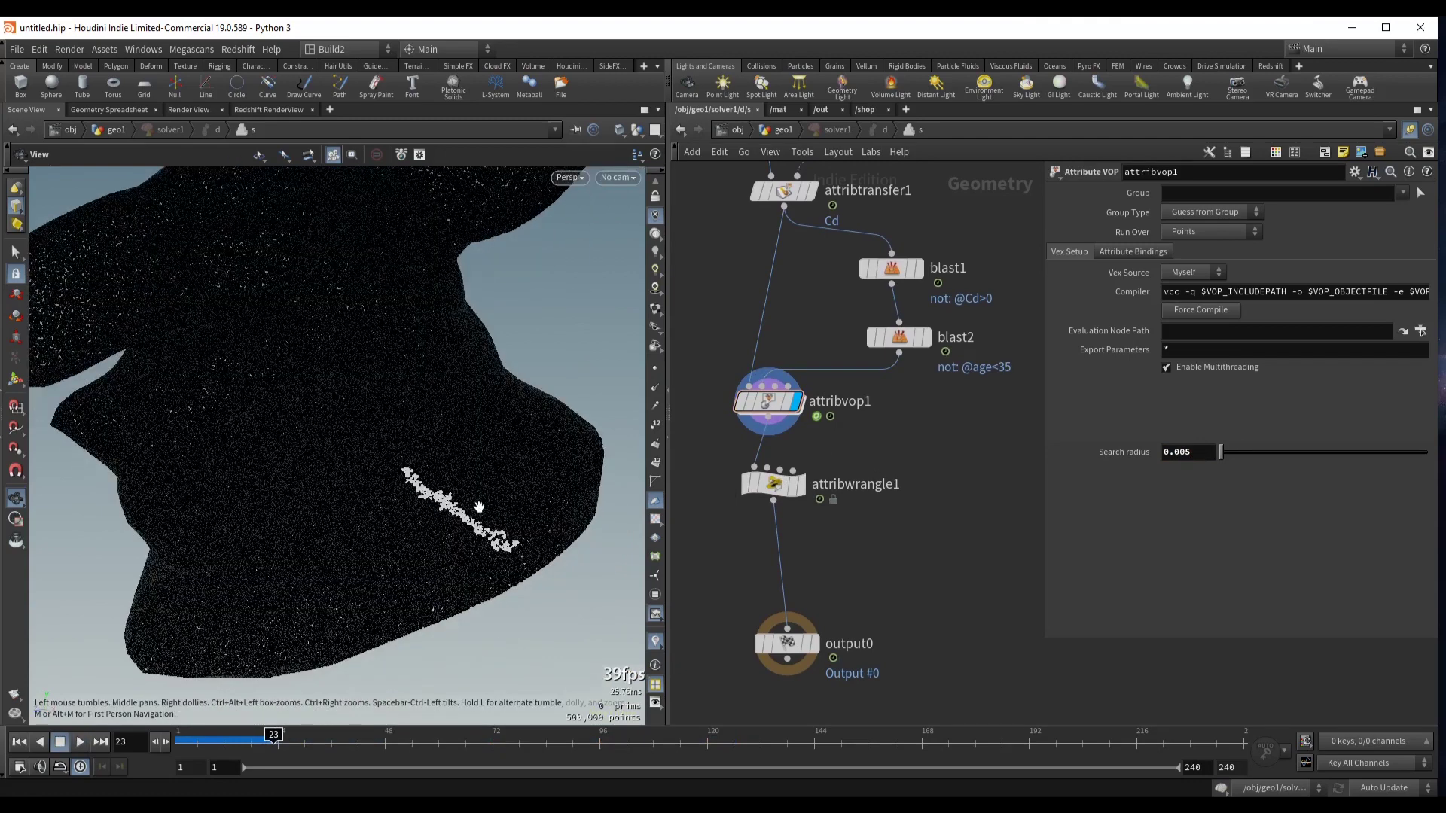
type("1")
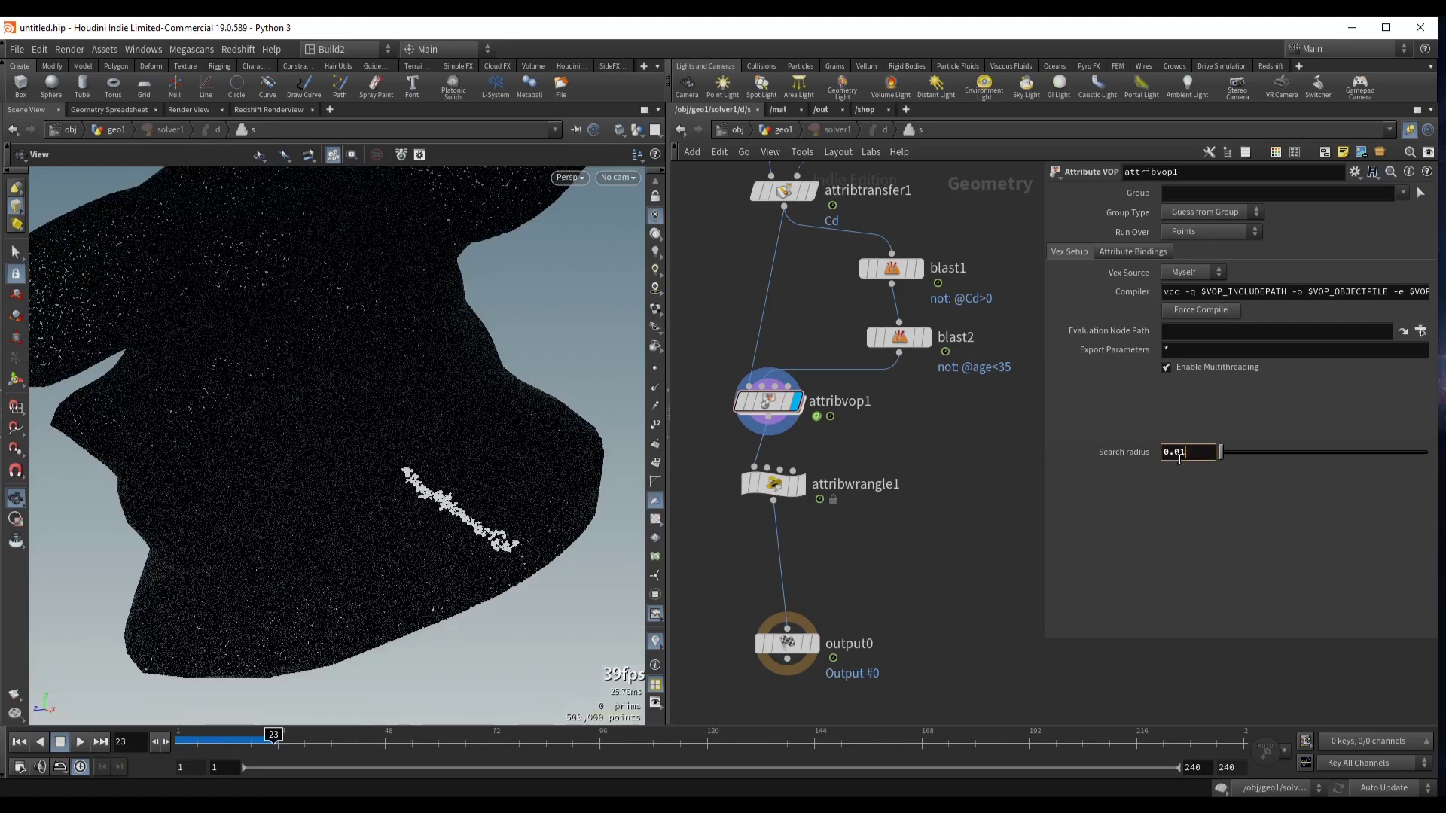
key("Return")
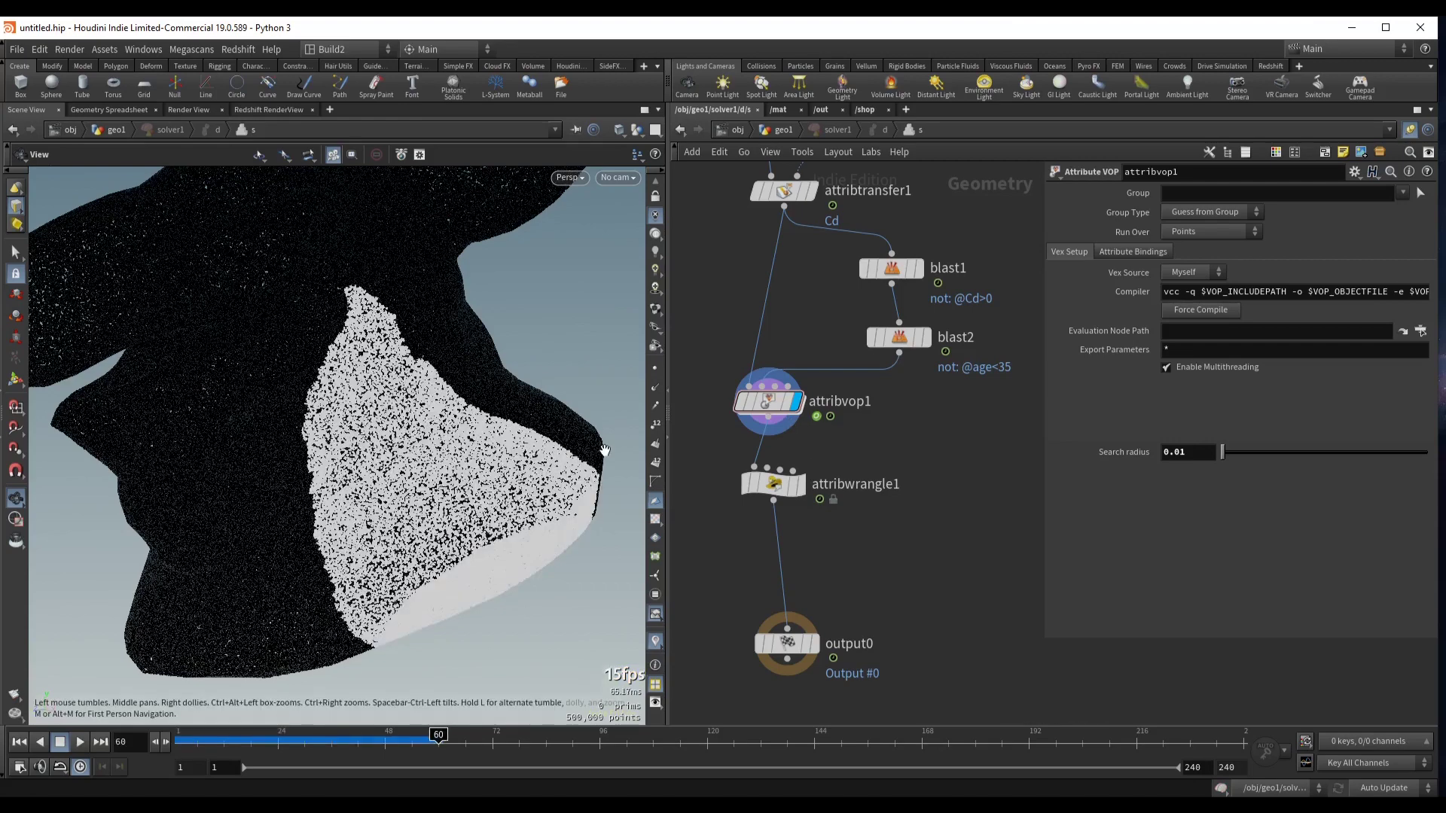
- Inside attribvop1, create a Random node from ptnum and place it below pcopen1
double_click(768, 401)
scroll(778, 437, "up", 4)
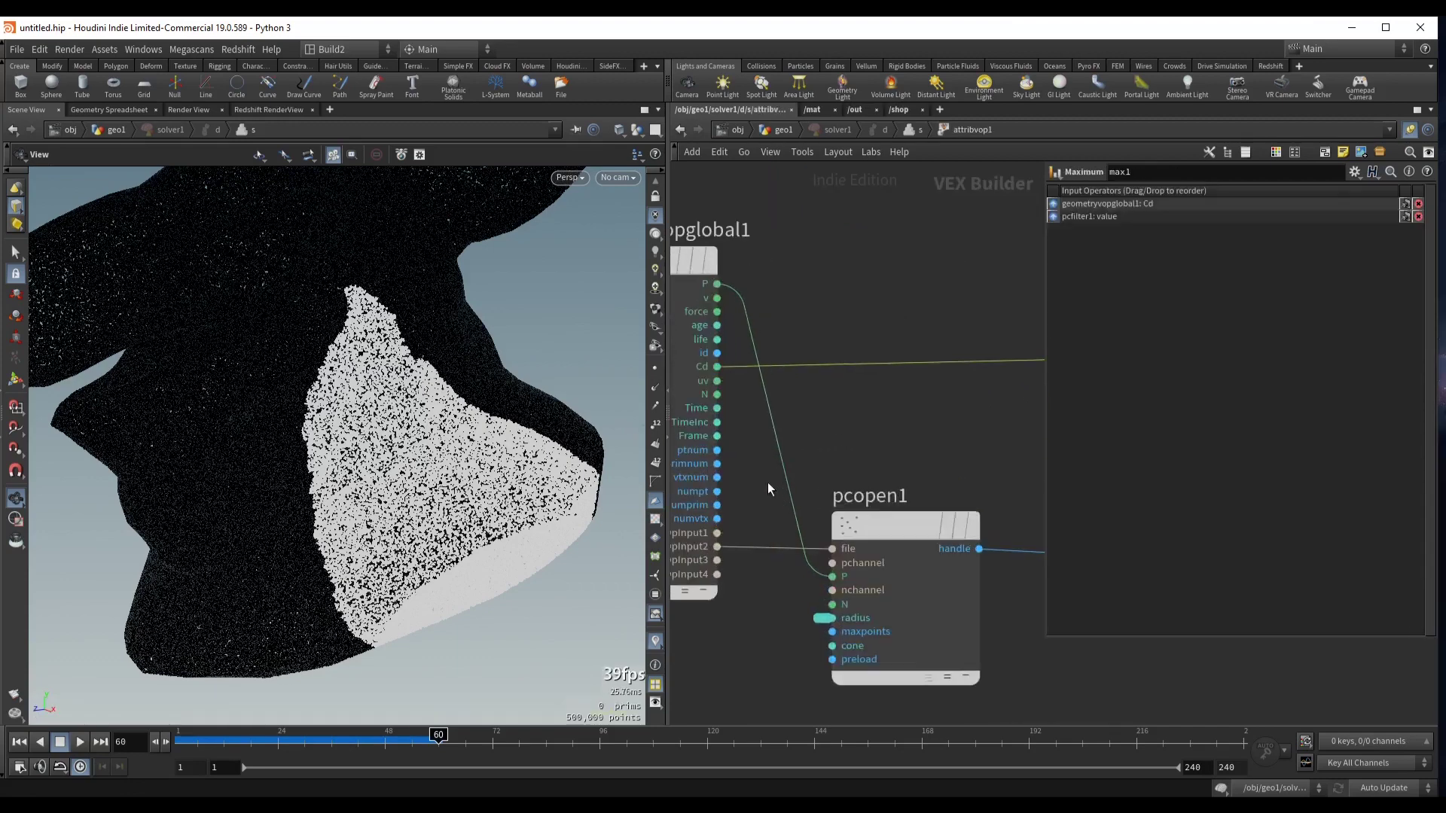
left_click(759, 424)
scroll(783, 572, "down", 5)
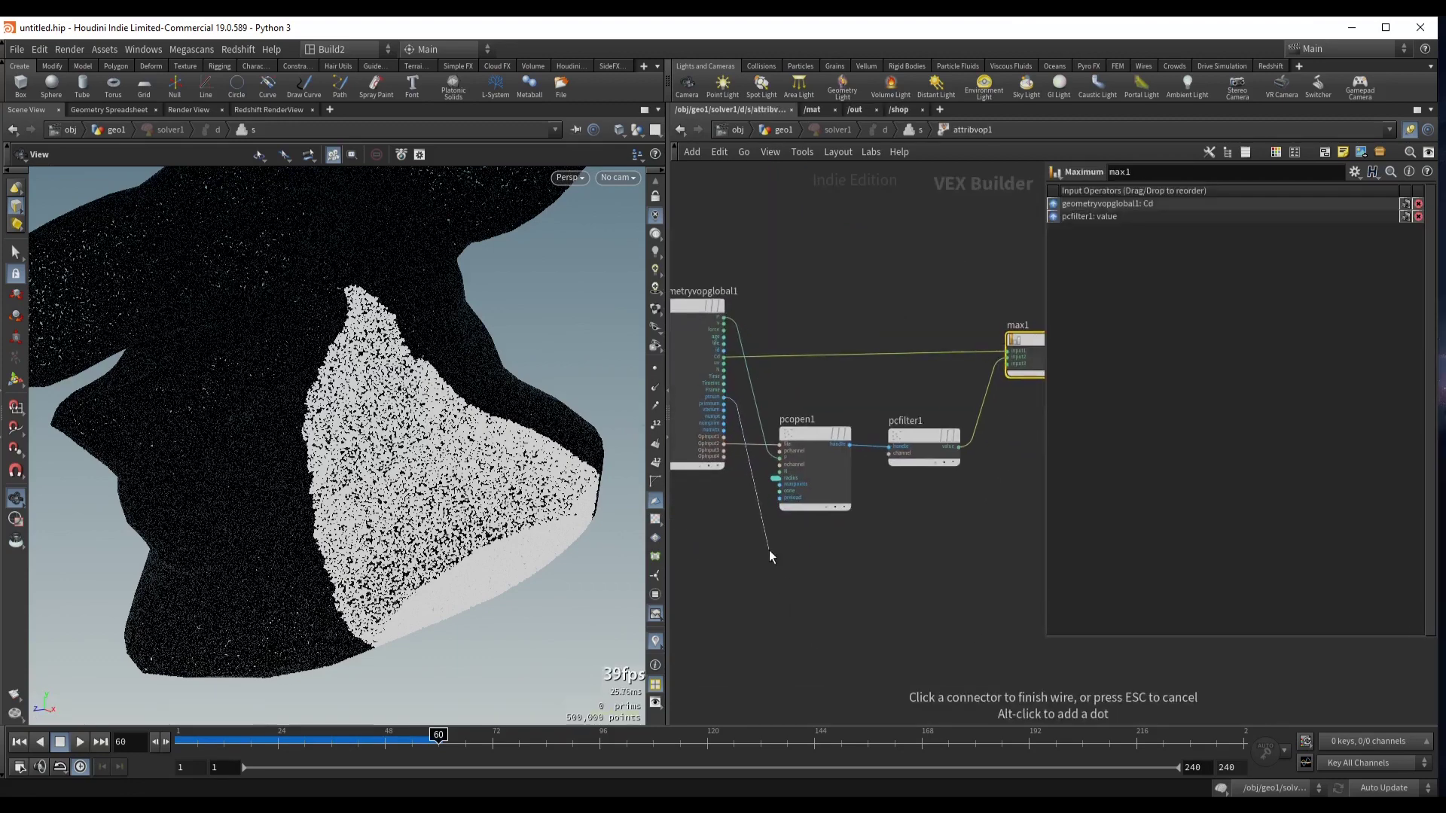
key("Tab")
type("ran")
left_click(943, 99)
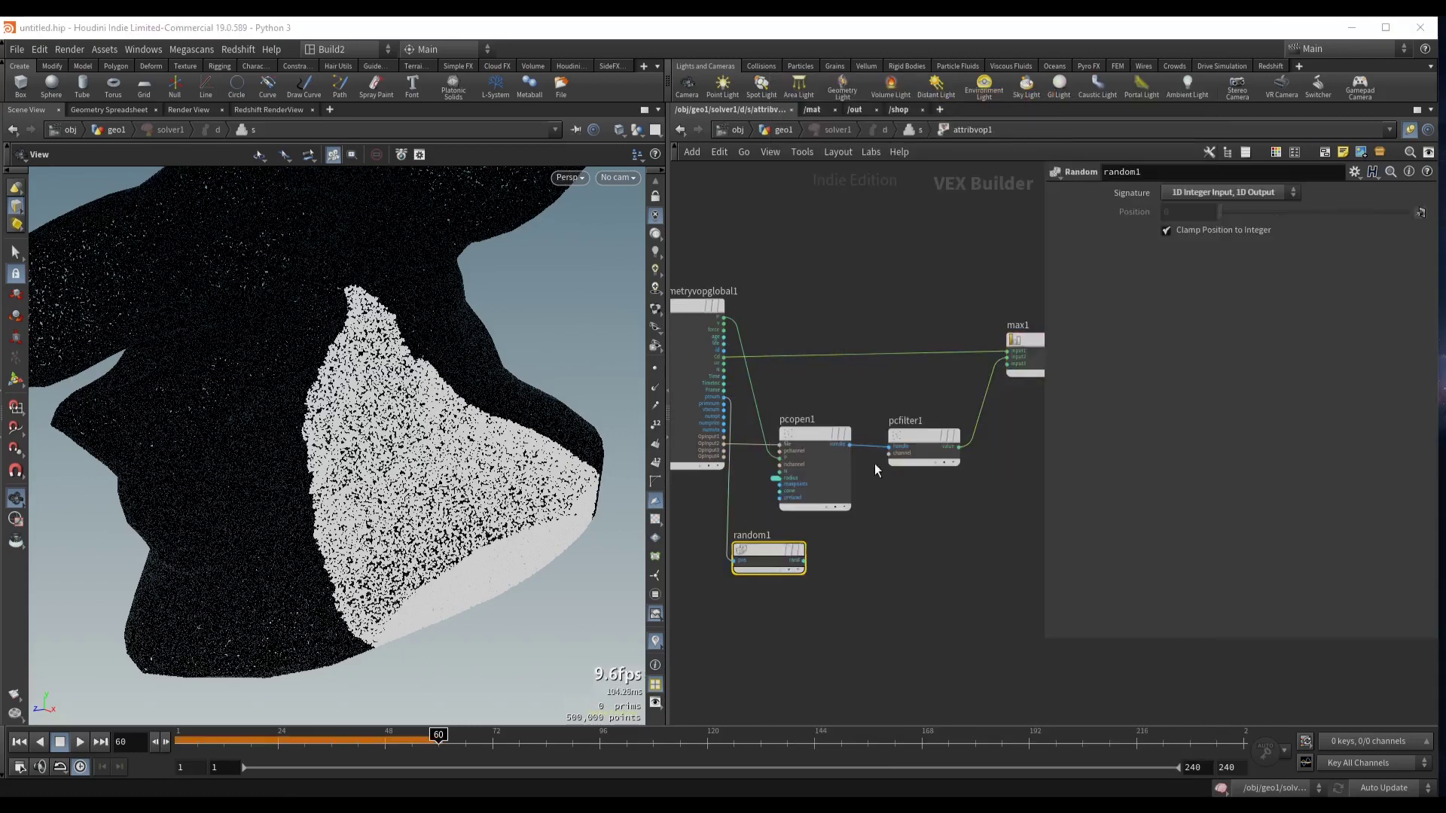
left_click(748, 533)
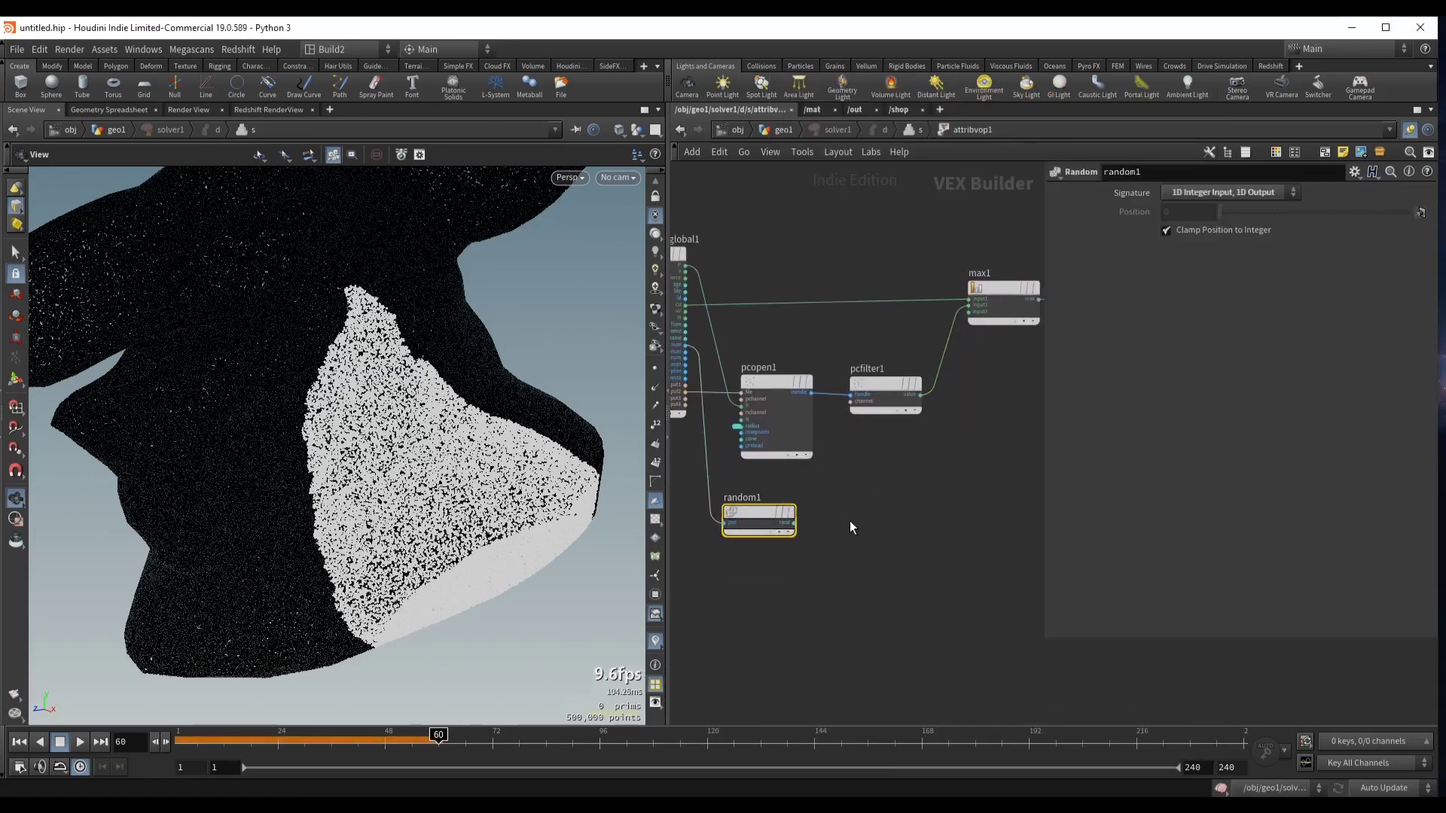
scroll(849, 521, "up", 2)
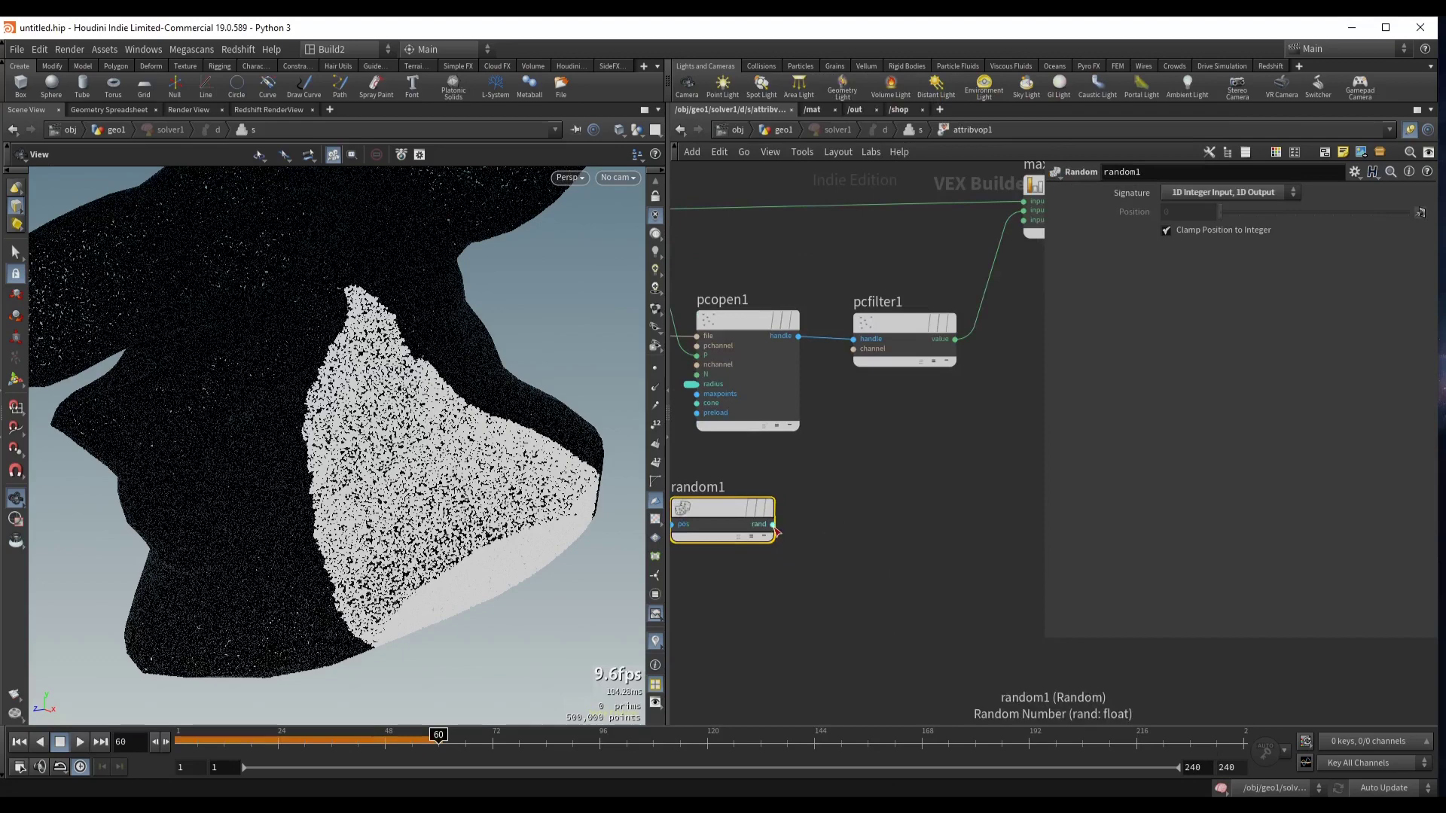
- Add a Compare node fed by random1, testing Greater Than with Compare to Float 0.5
left_click(773, 525)
key("Tab")
type("compare")
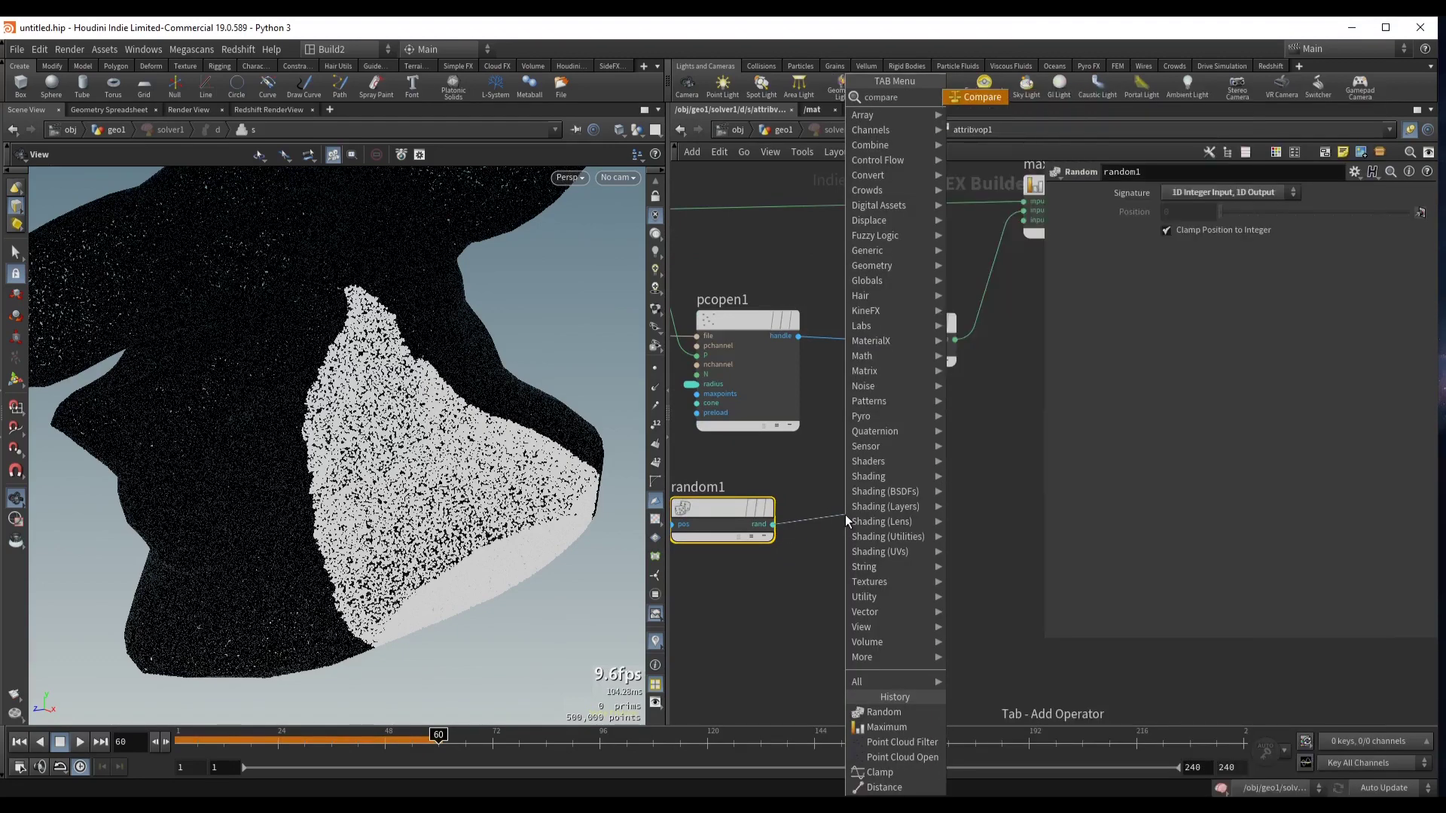
key("Return")
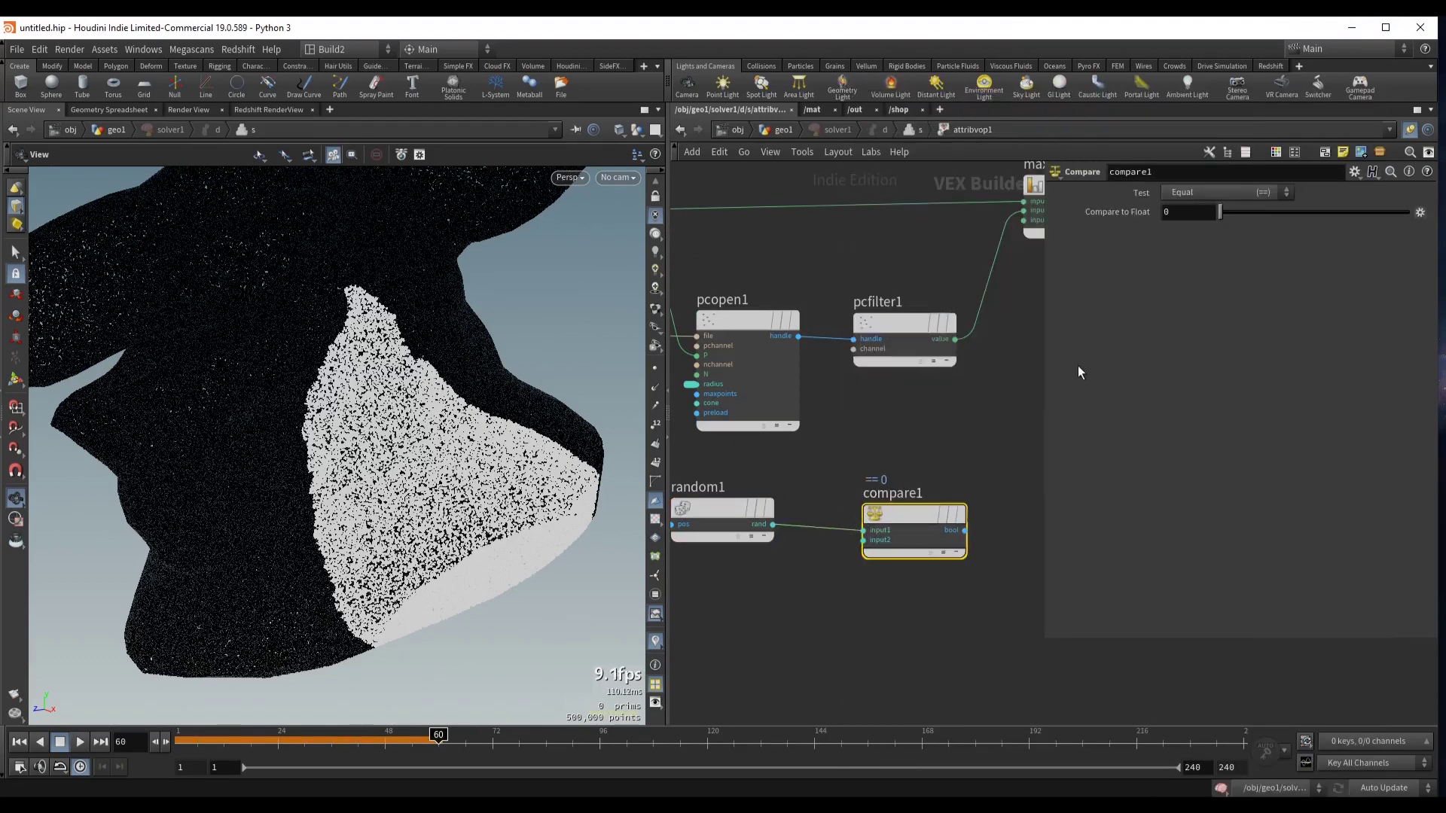
left_click(1200, 193)
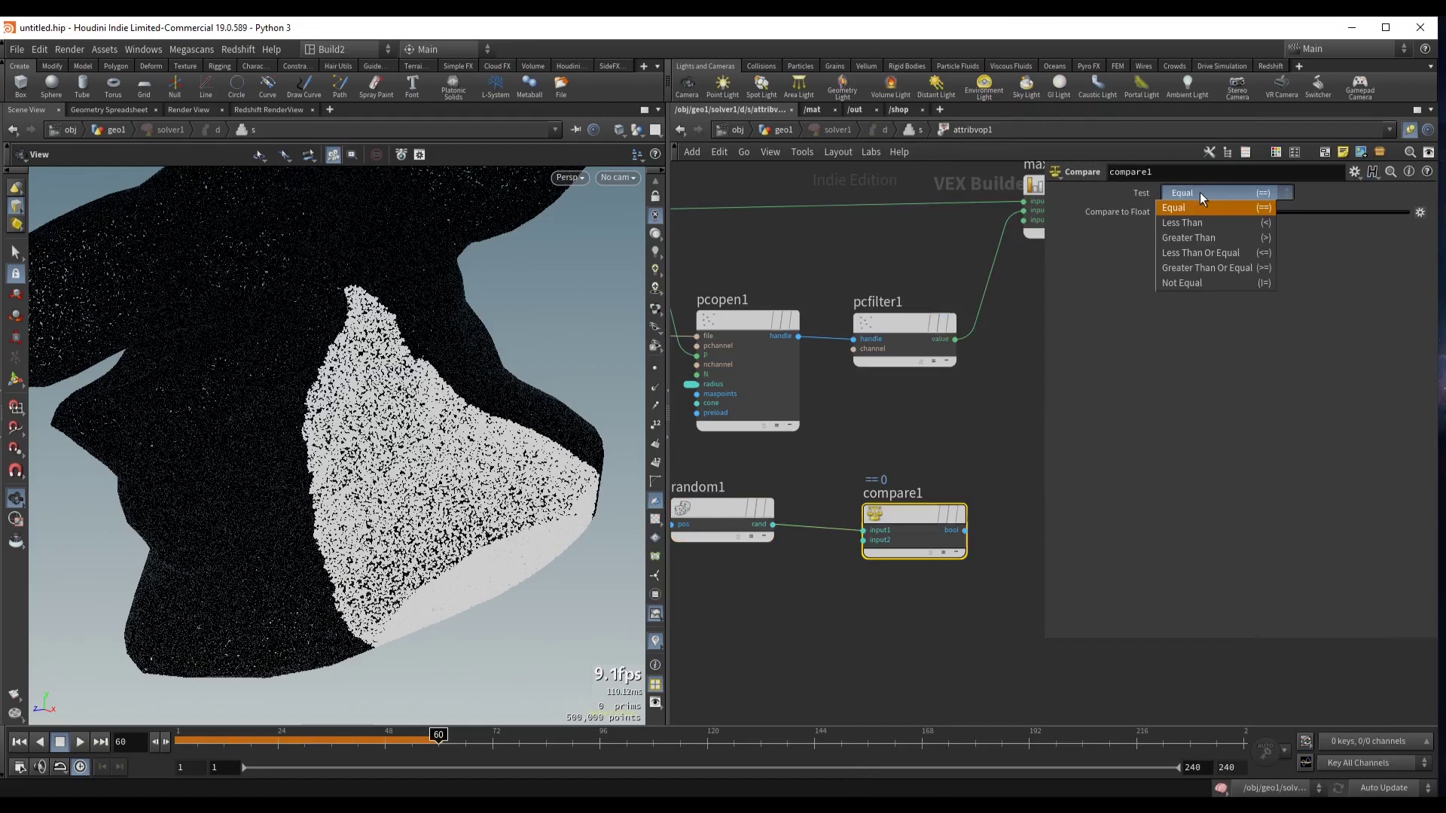
left_click(1204, 238)
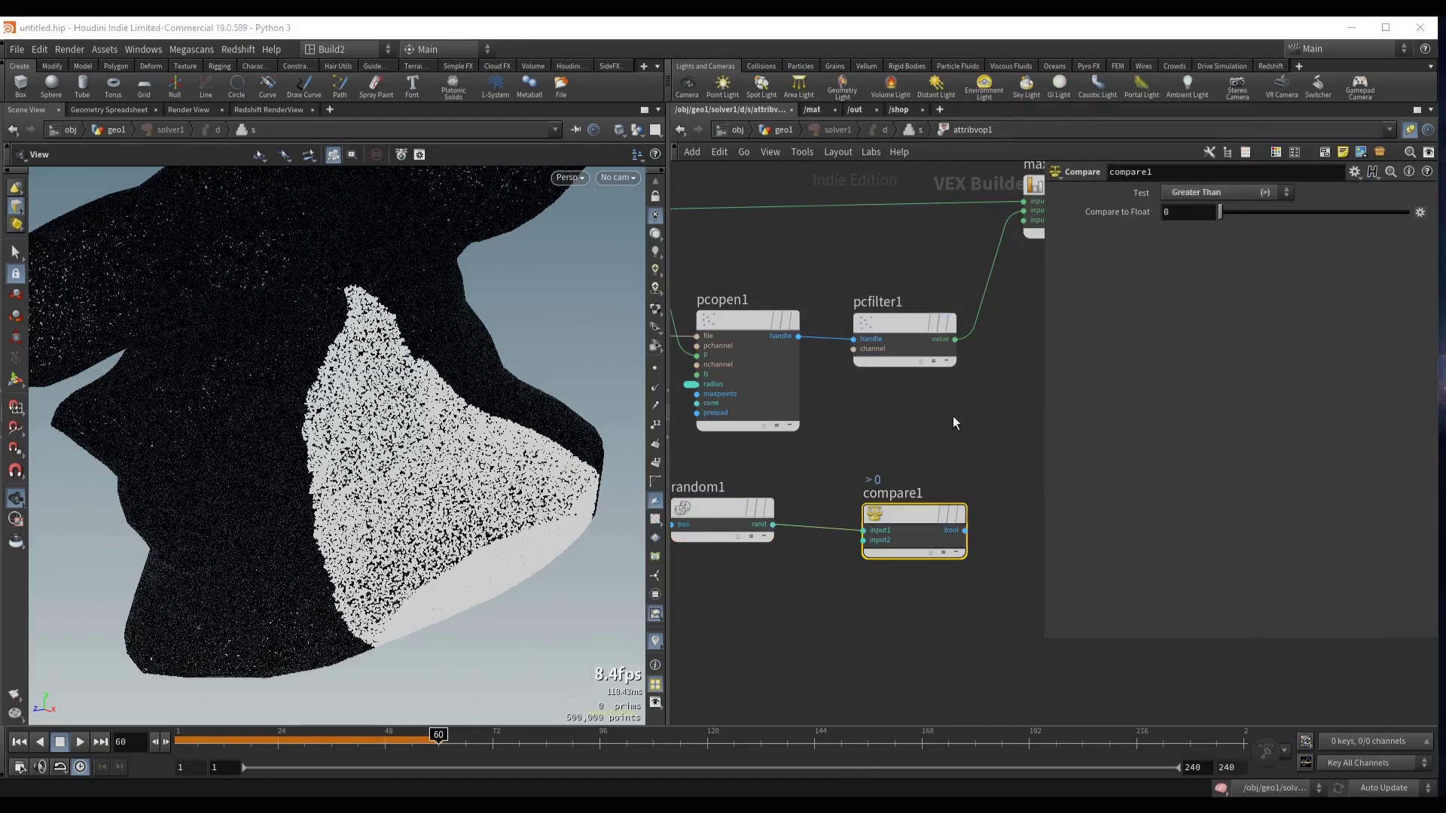
left_click(1179, 216)
type("0.5")
key("Return")
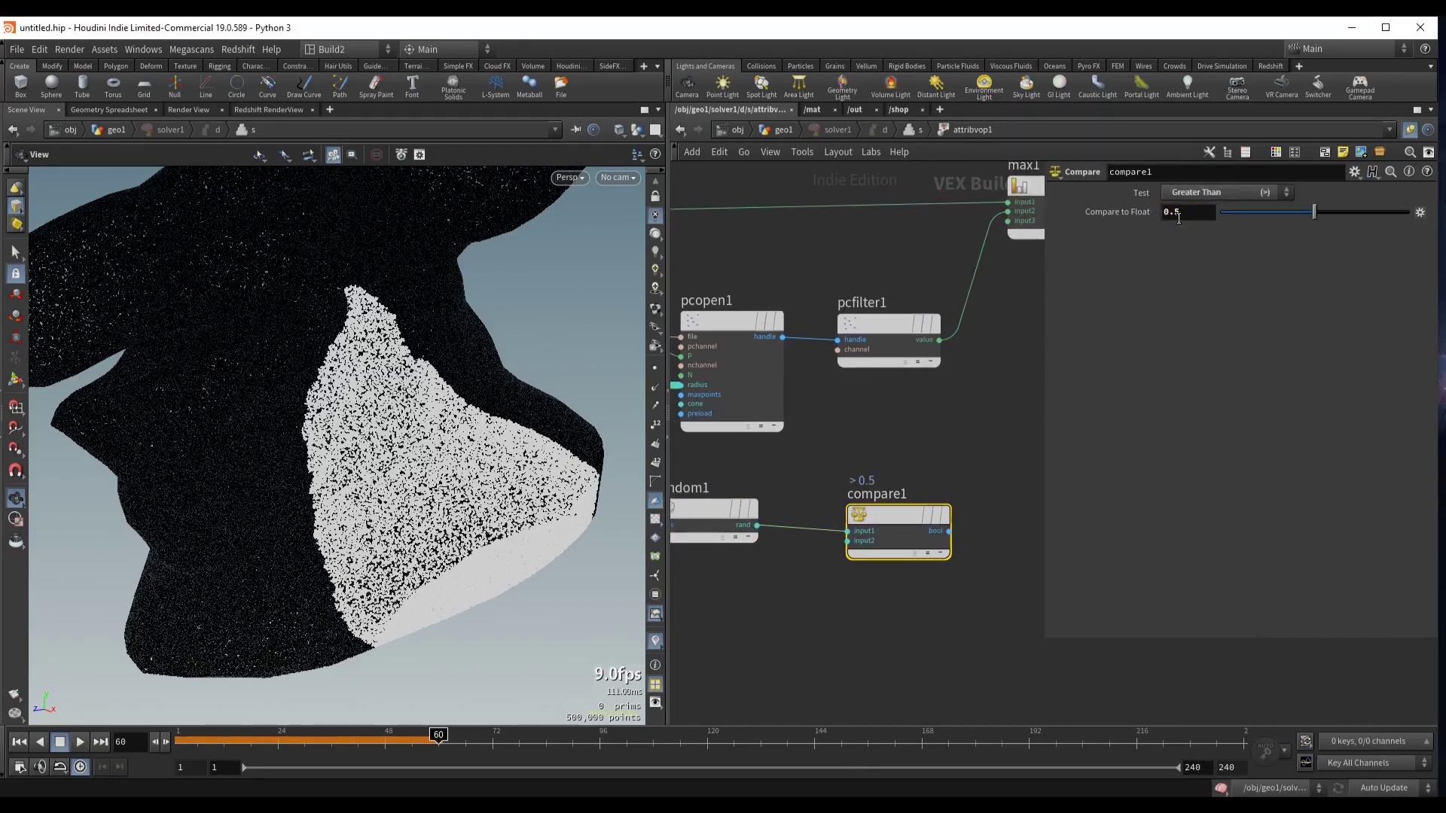
- Tidy the VOP network, nudging compare1 up and left, then zoom out
scroll(1039, 482, "down", 3)
scroll(752, 234, "up", 3)
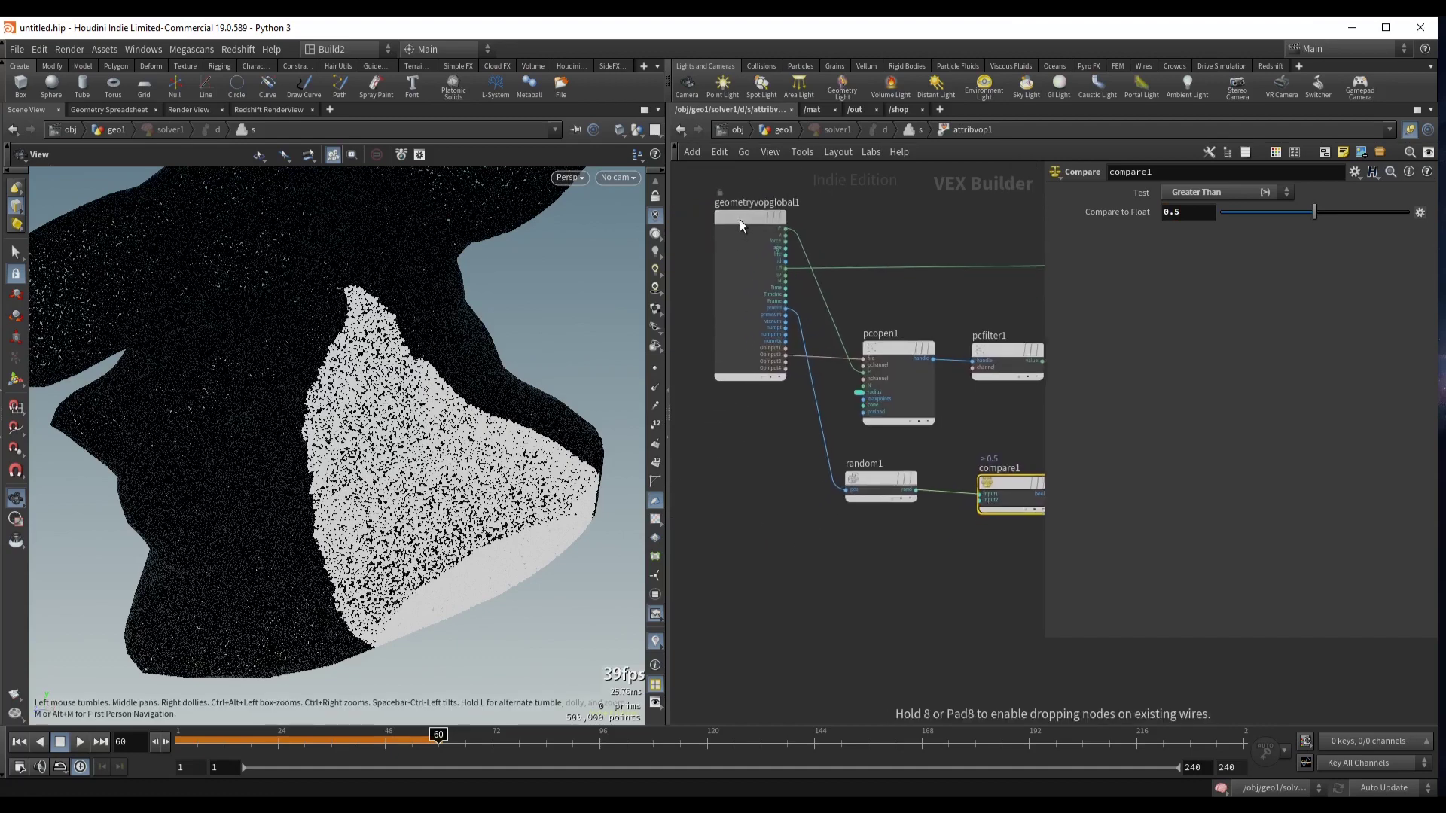
left_click_drag(740, 221, 737, 224)
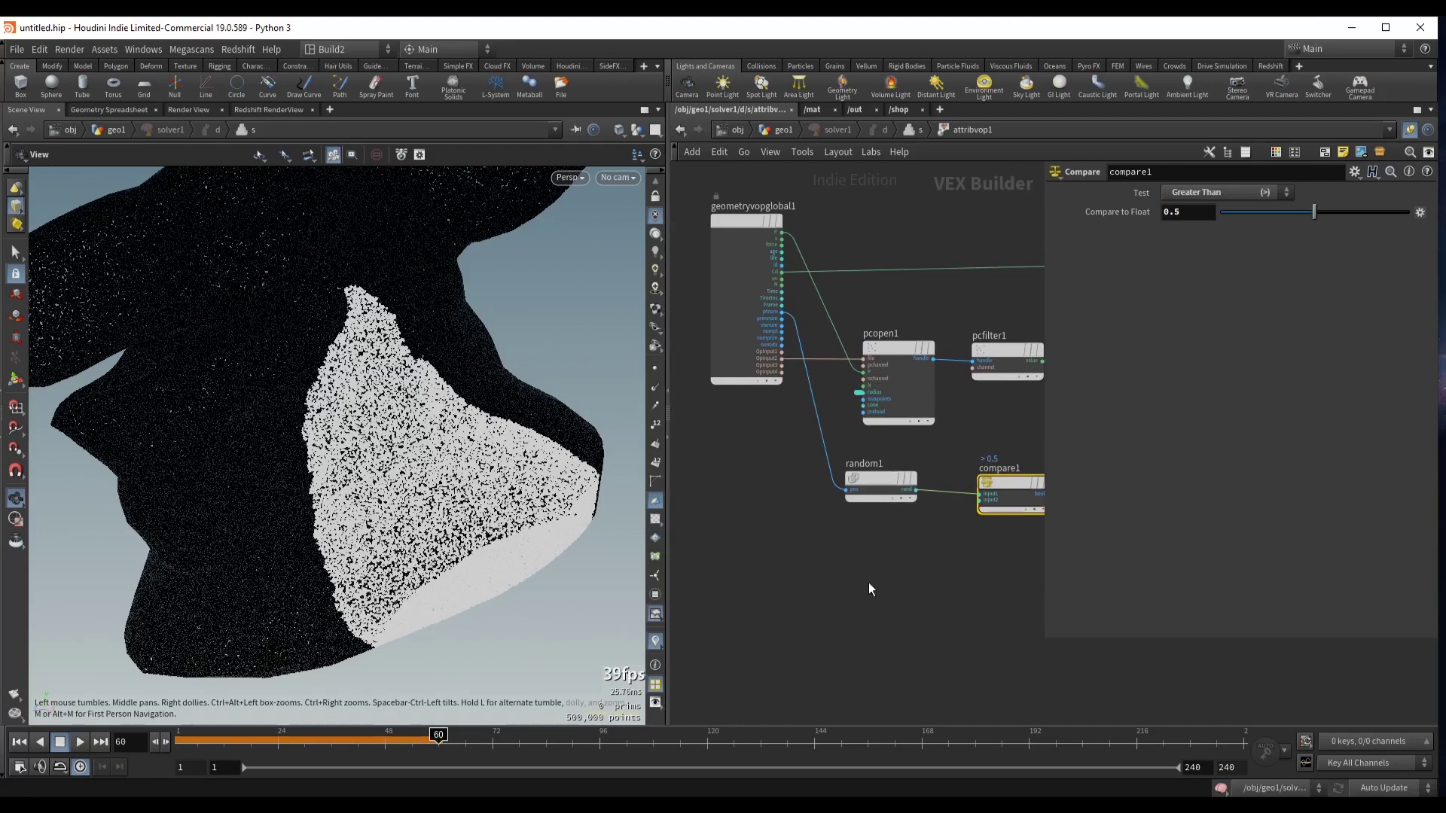
middle_click_drag(869, 584, 783, 567)
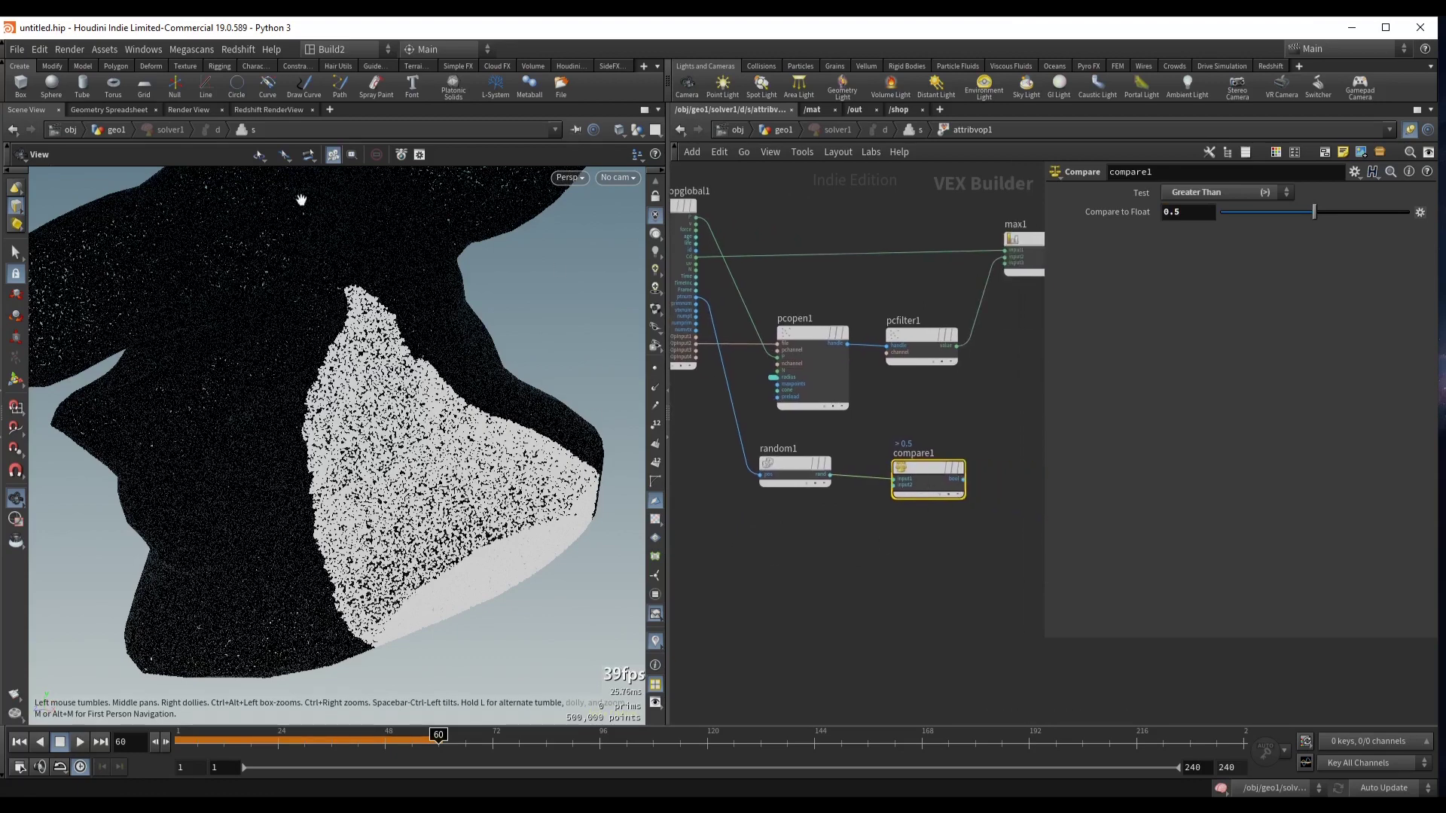
left_click_drag(941, 475, 933, 468)
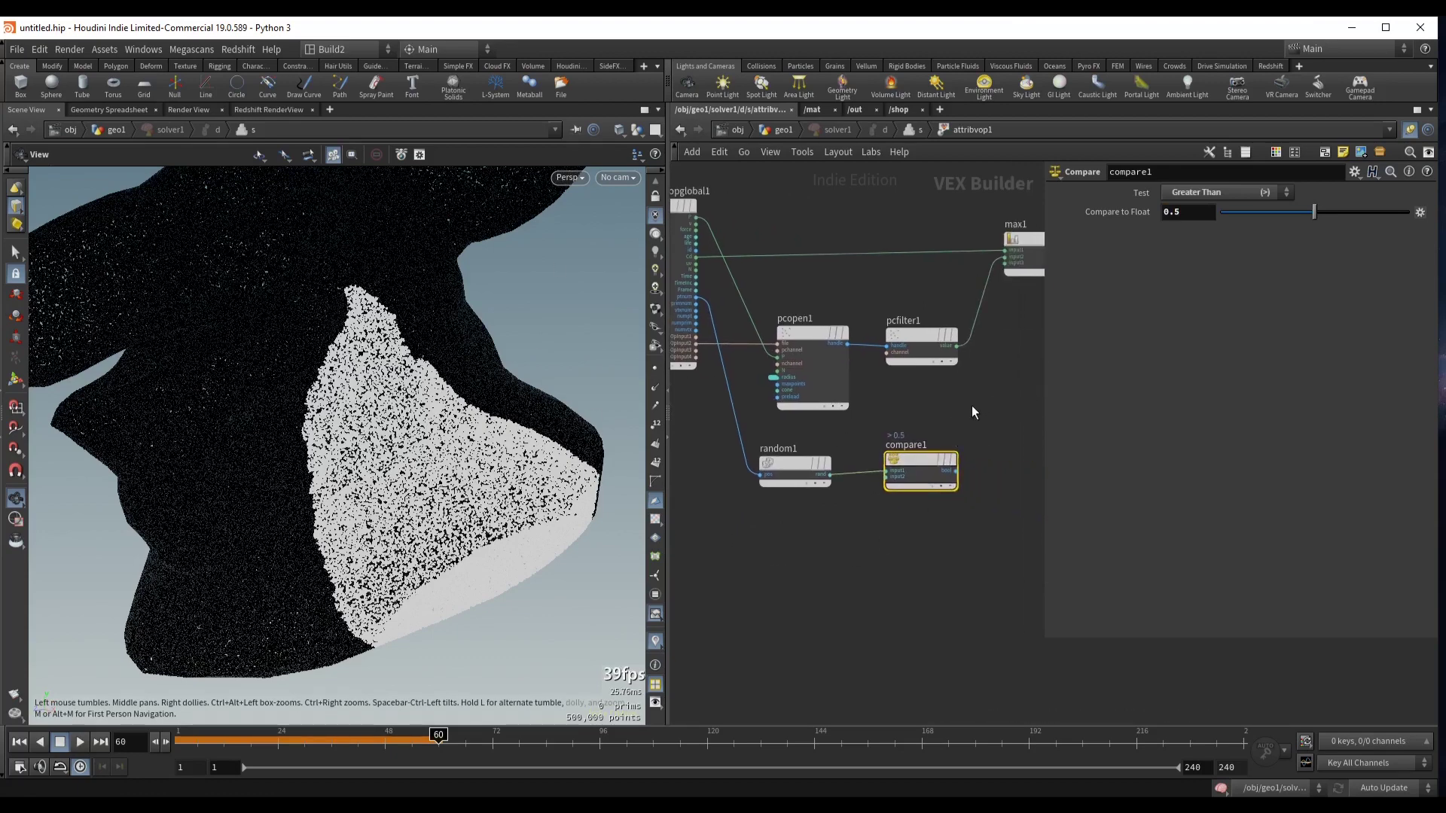
middle_click_drag(965, 422, 934, 440)
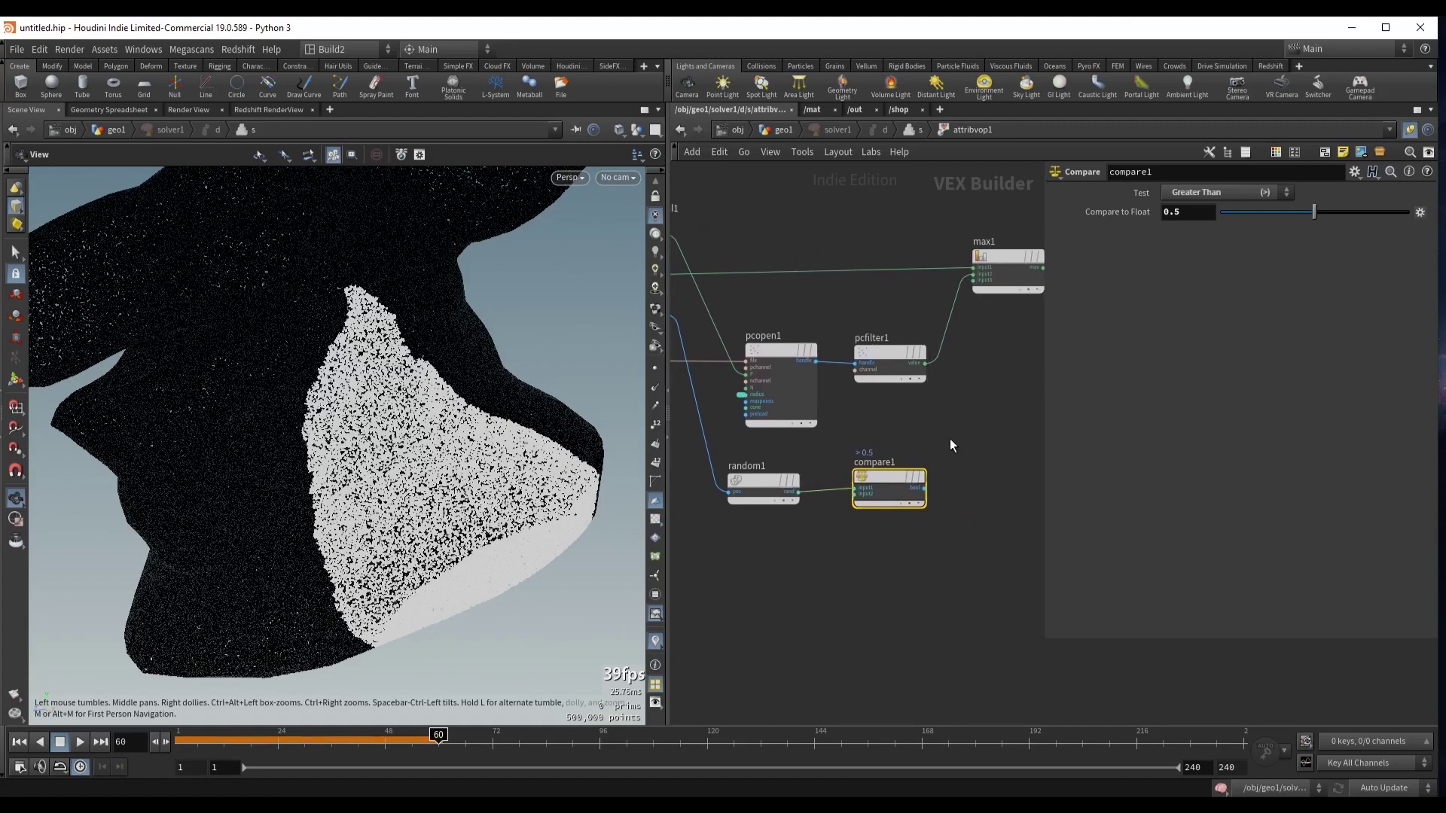
scroll(950, 438, "up", 5)
scroll(916, 478, "up", 1)
mouse_move(821, 501)
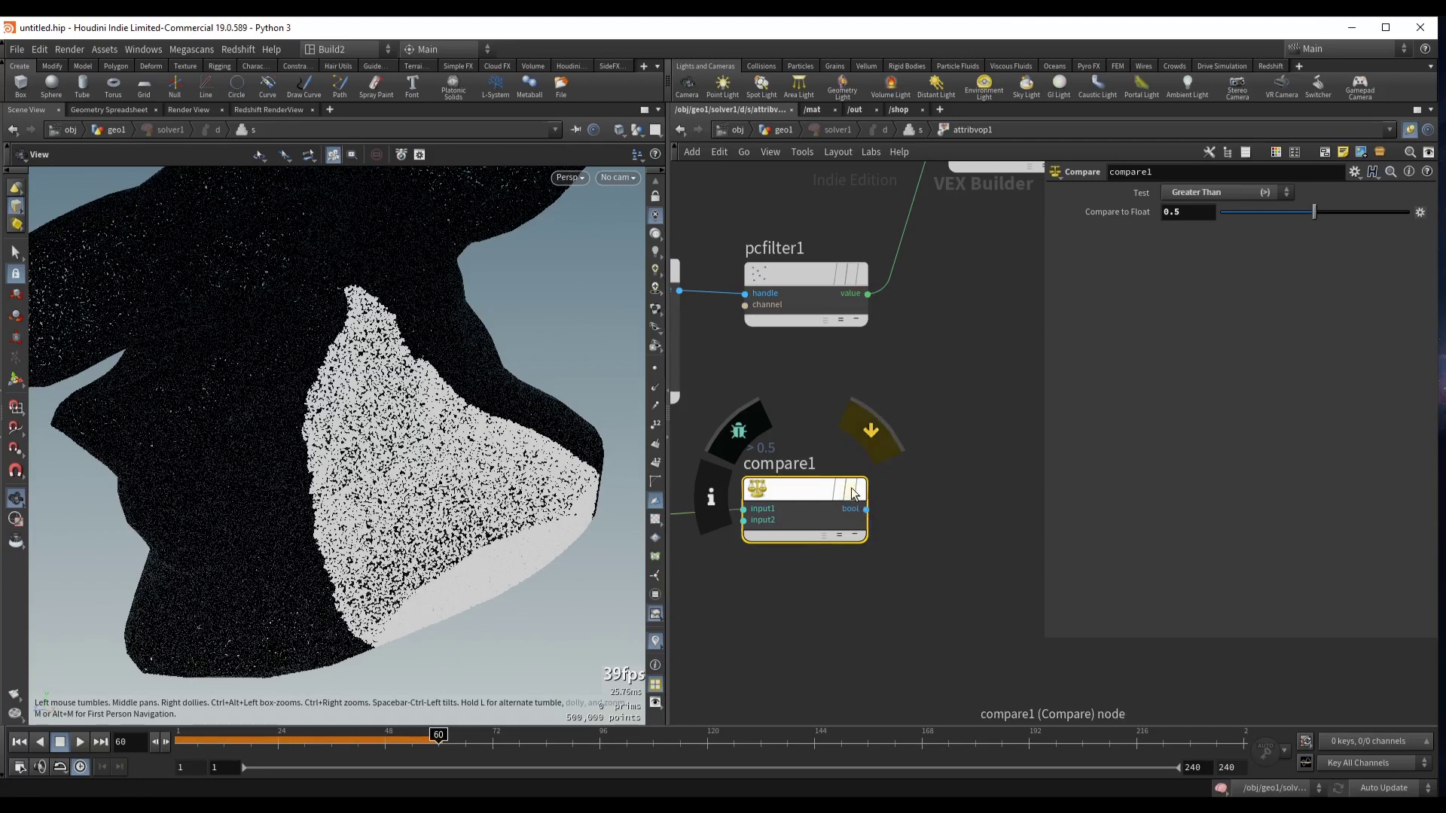
scroll(937, 407, "down", 2)
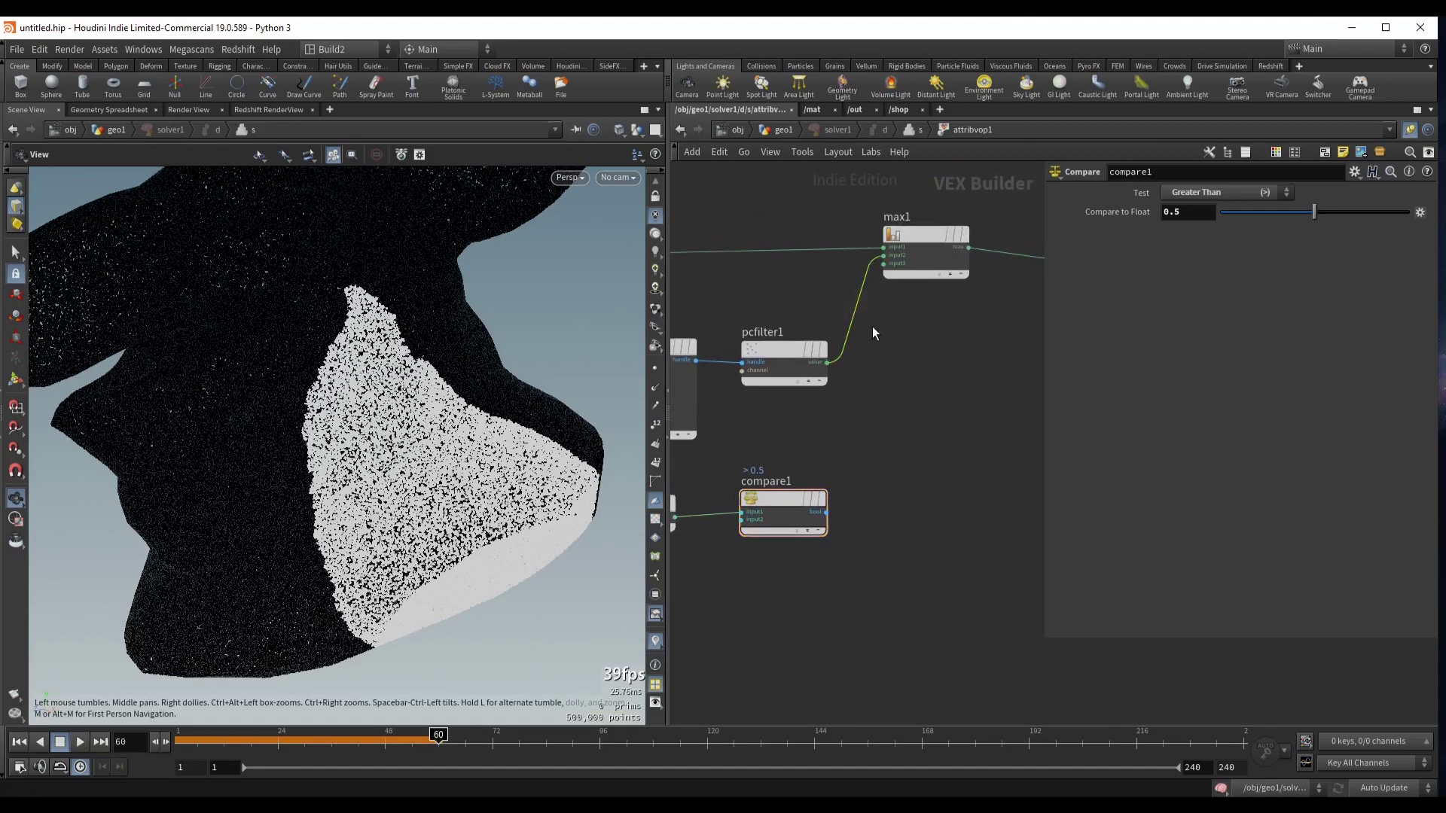
- Insert a Multiply node after pcfilter1 and feed compare1's result into its second input
key("Tab")
type("m")
type("ax")
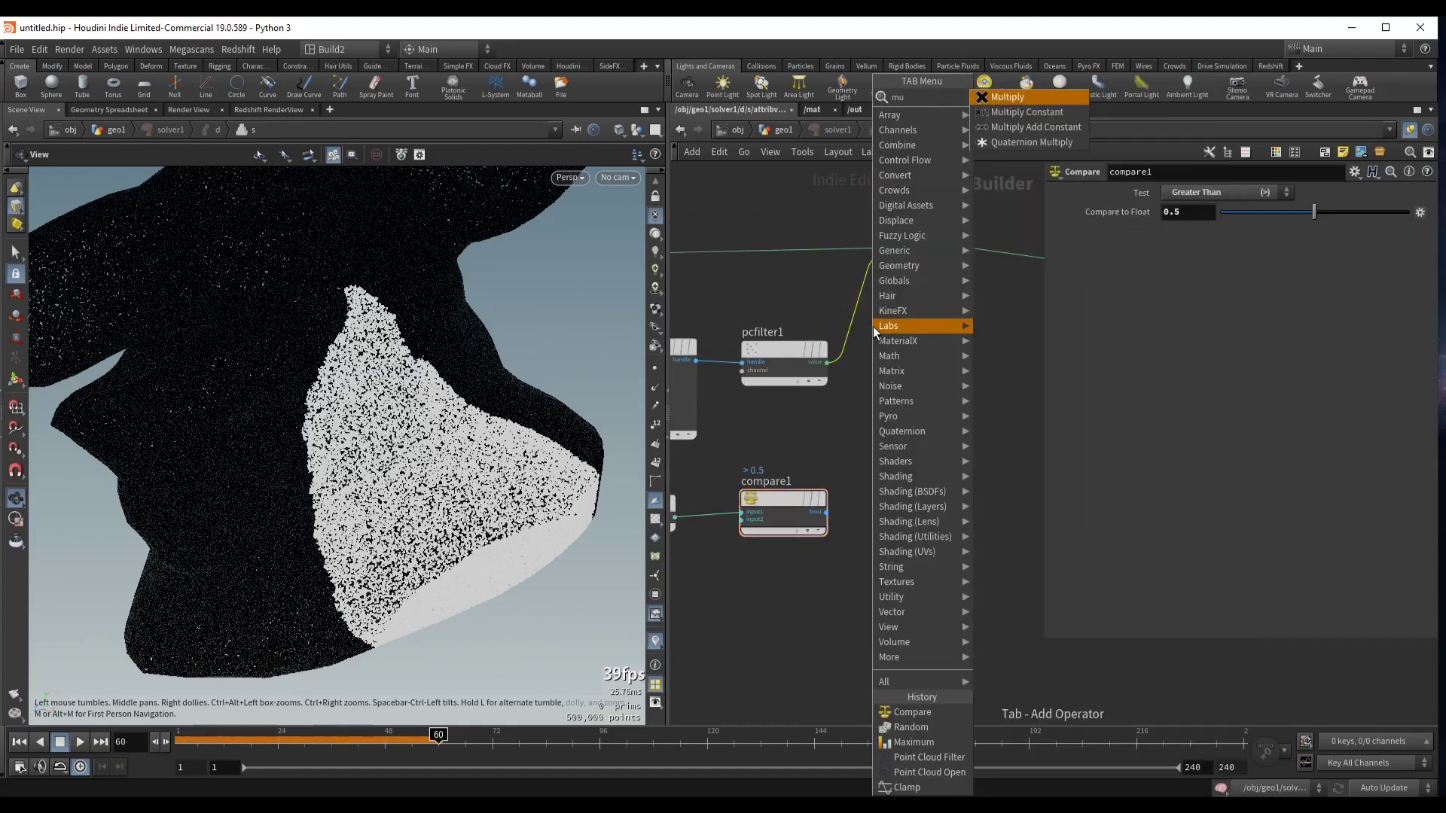
key("Return")
left_click(866, 328)
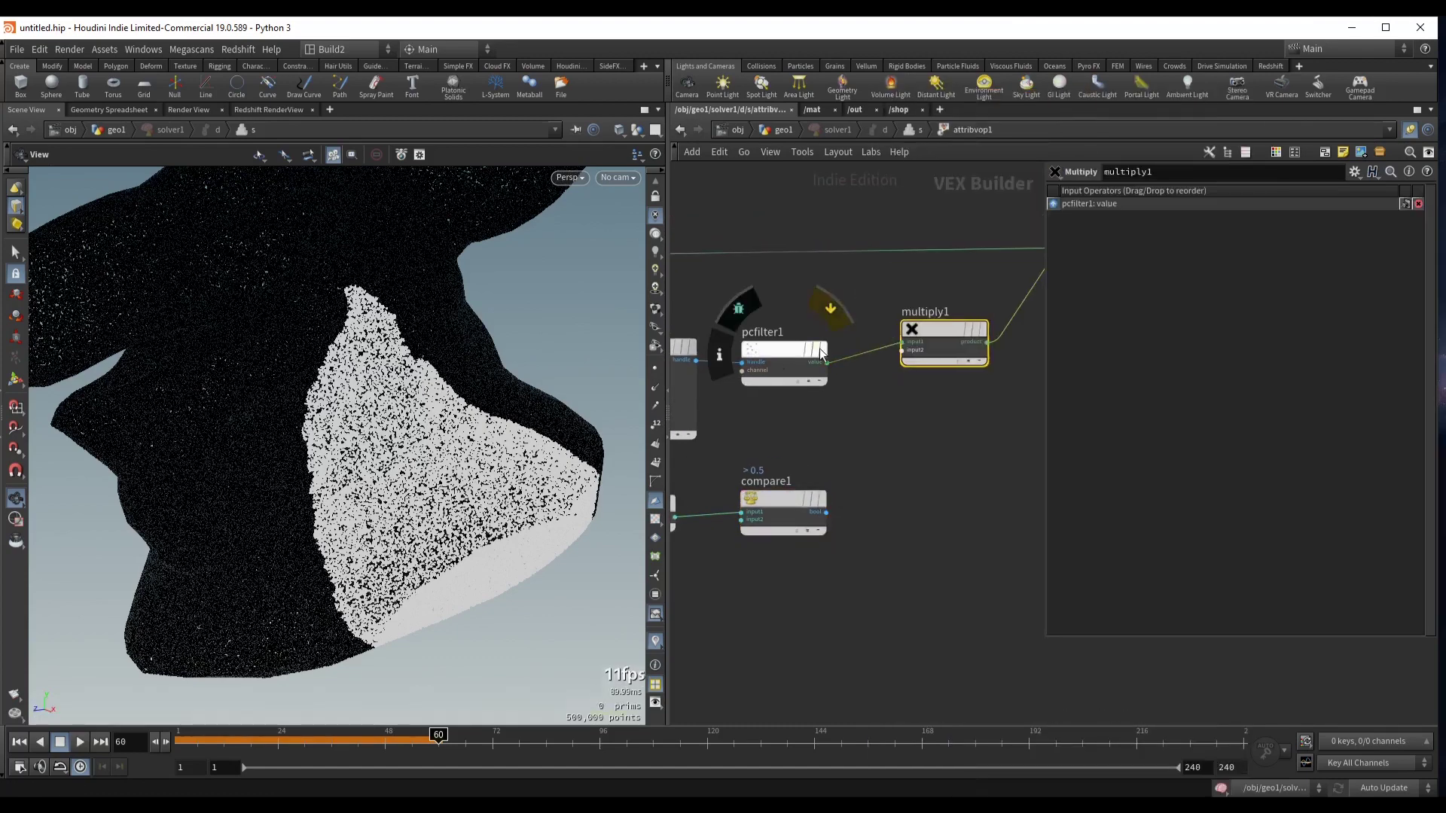
middle_click_drag(861, 393, 902, 414)
left_click_drag(828, 405, 829, 407)
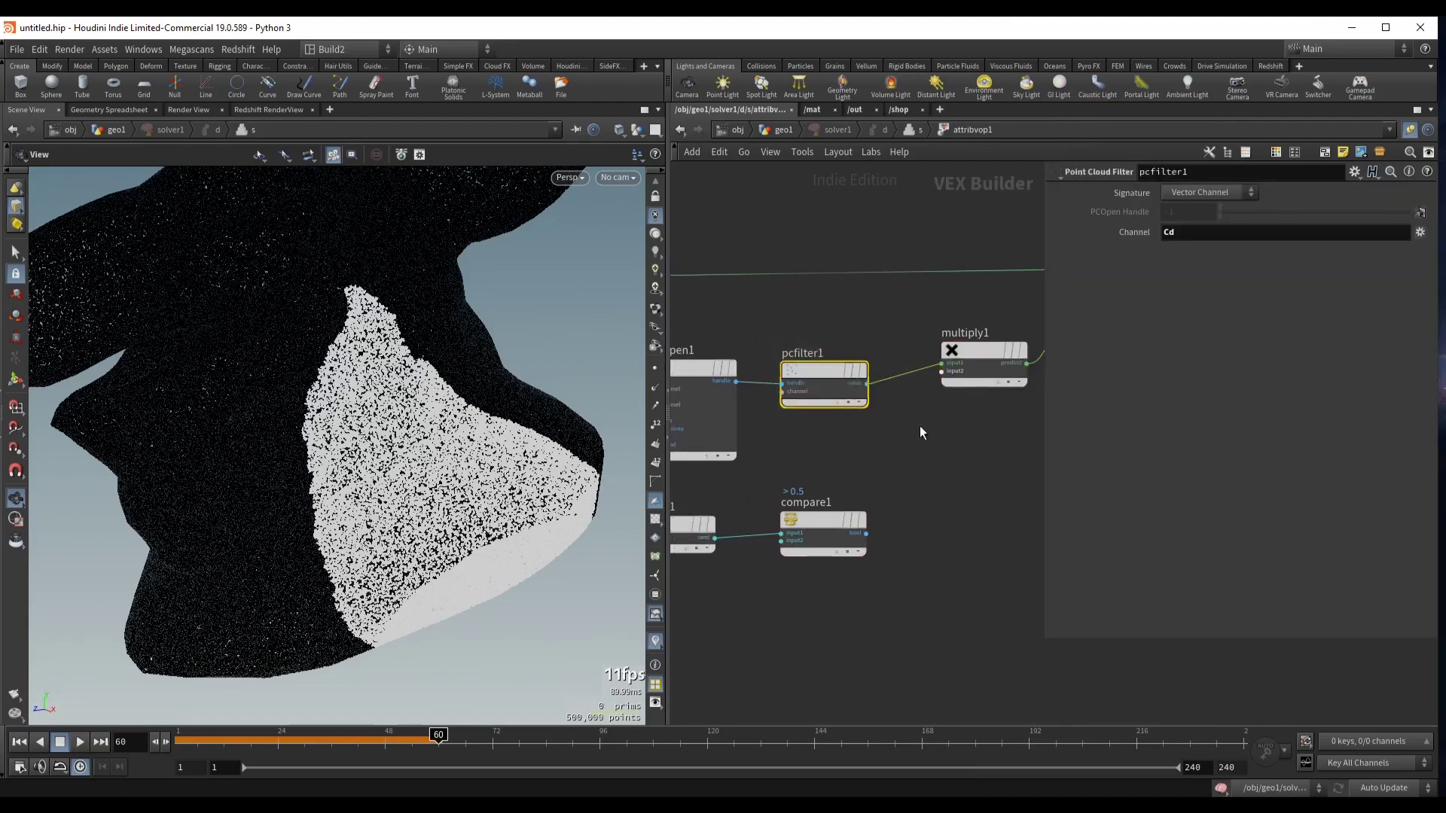
left_click_drag(903, 504, 874, 549)
scroll(881, 535, "up", 2)
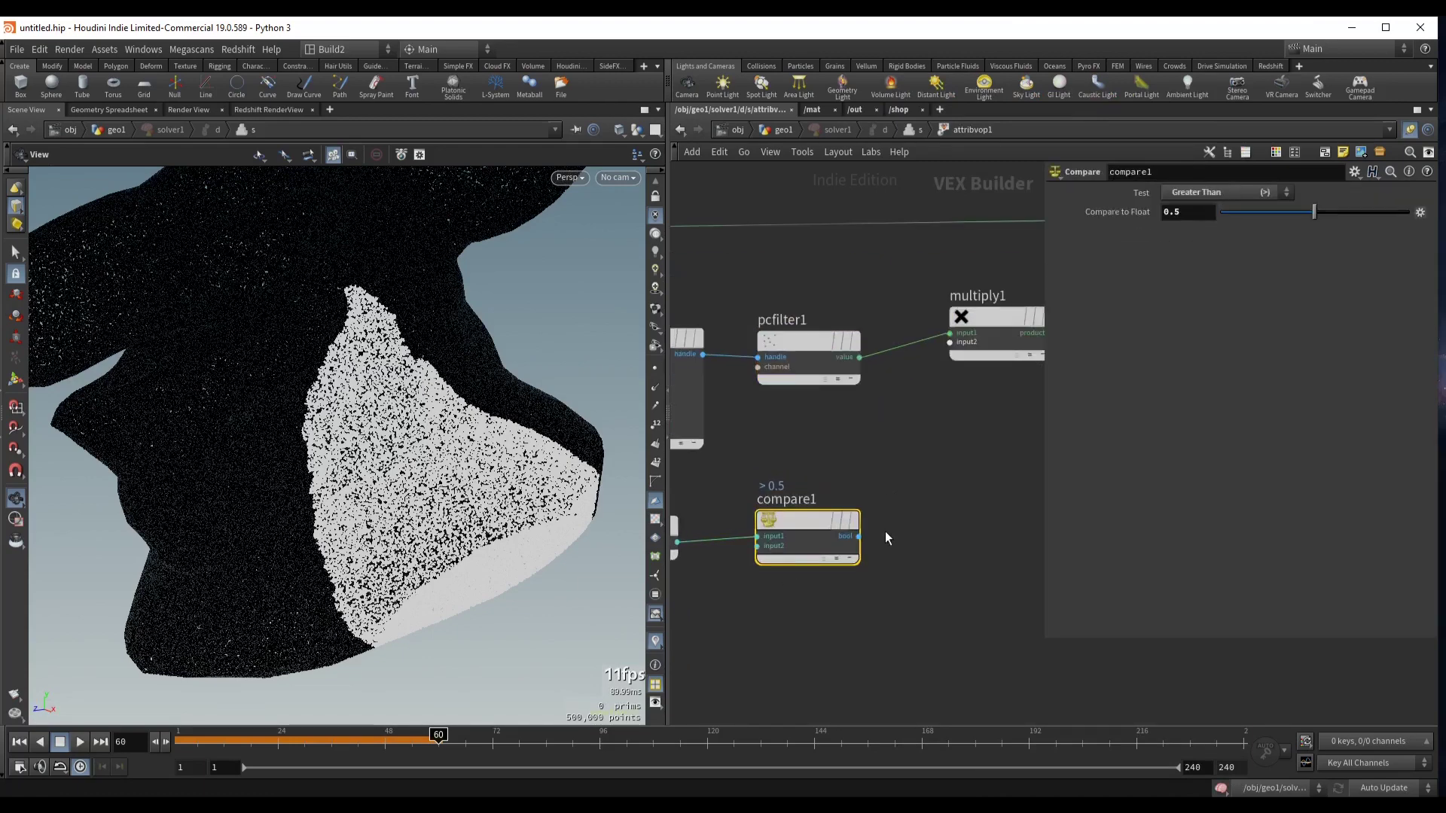
left_click(856, 537)
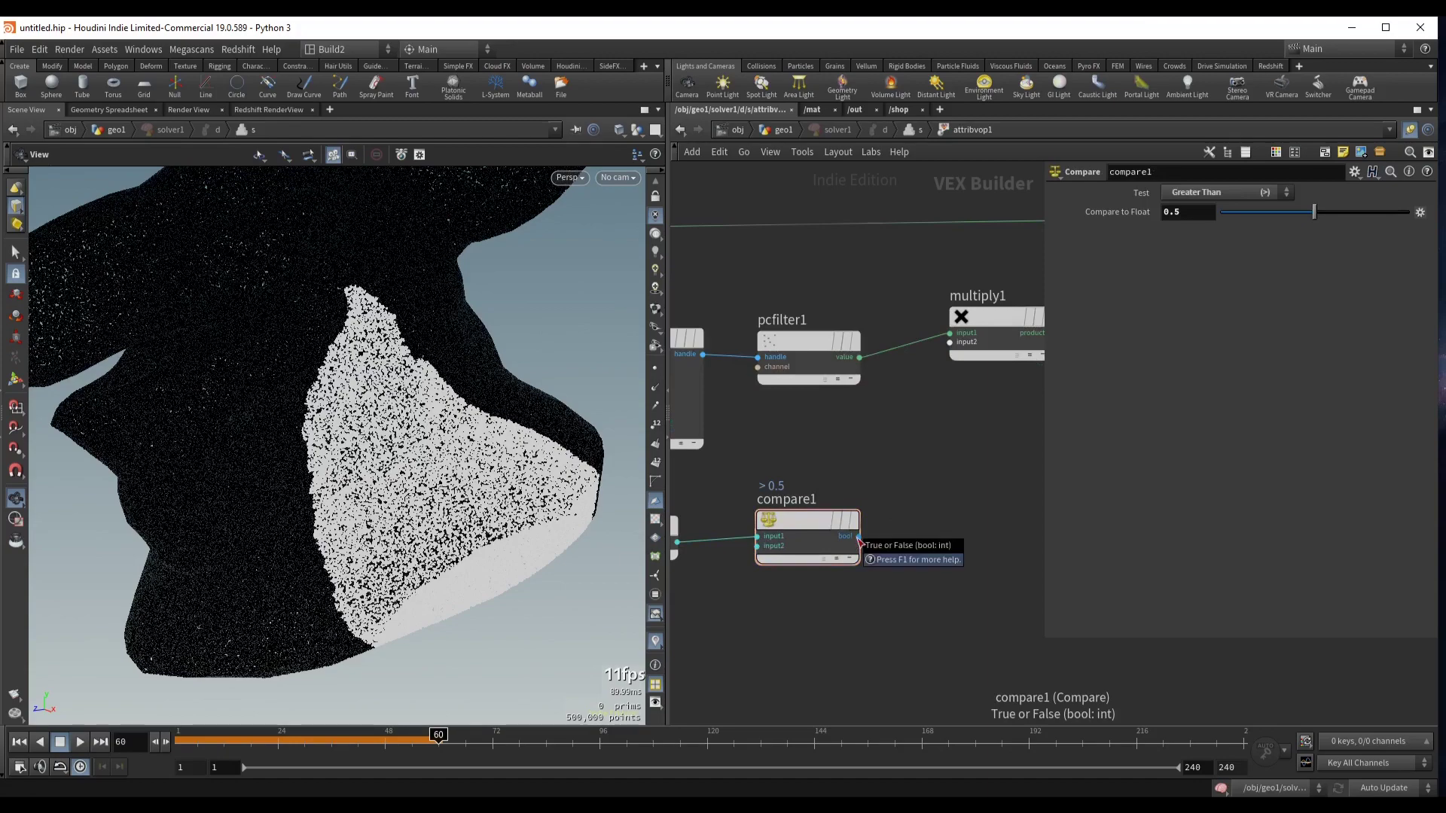
left_click(940, 368)
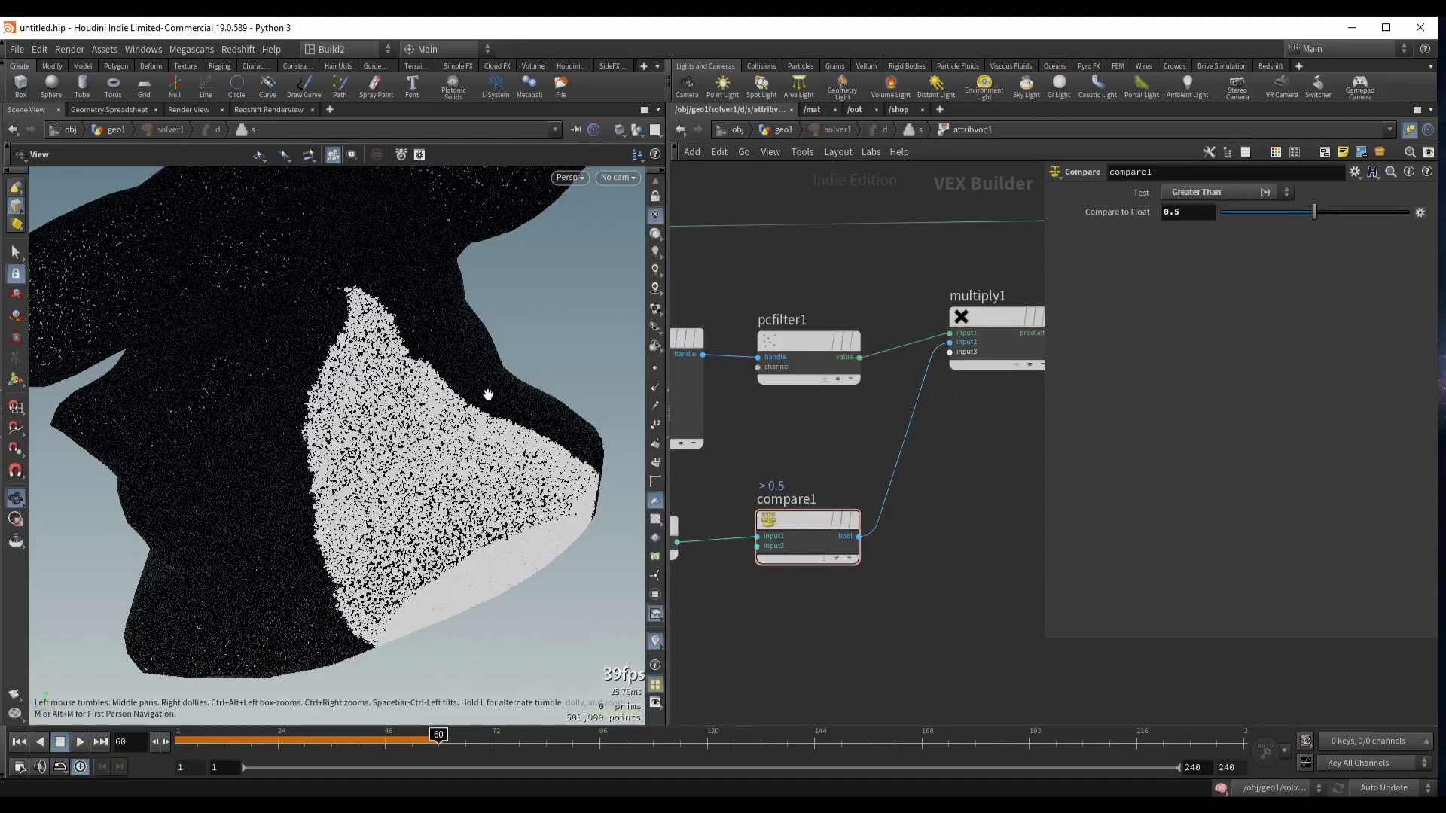
- Rewind and replay the simulation to watch the sparse, speckled white spread
right_click_drag(461, 360, 467, 376)
middle_click_drag(990, 477, 982, 468)
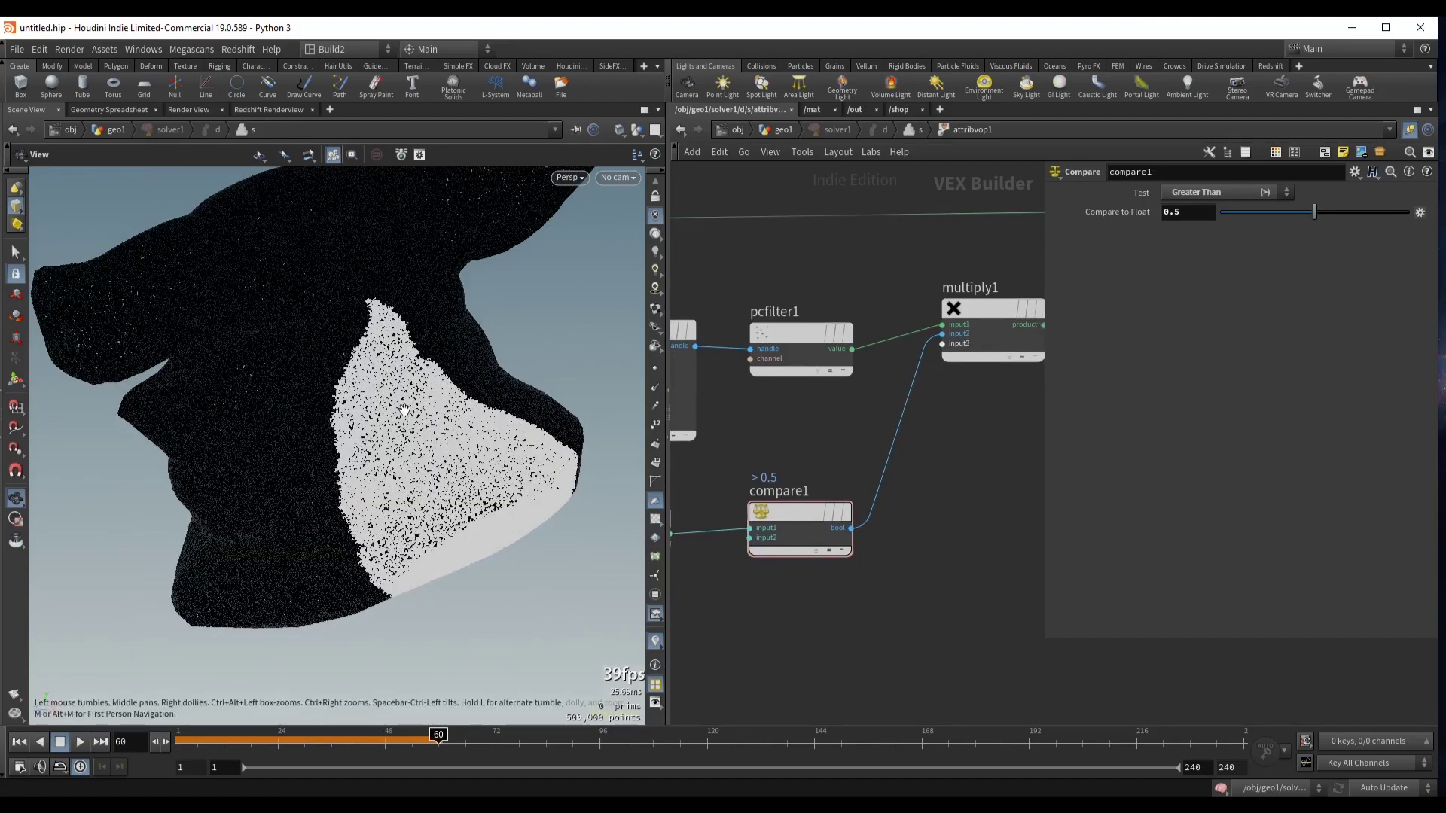
scroll(405, 412, "down", 1)
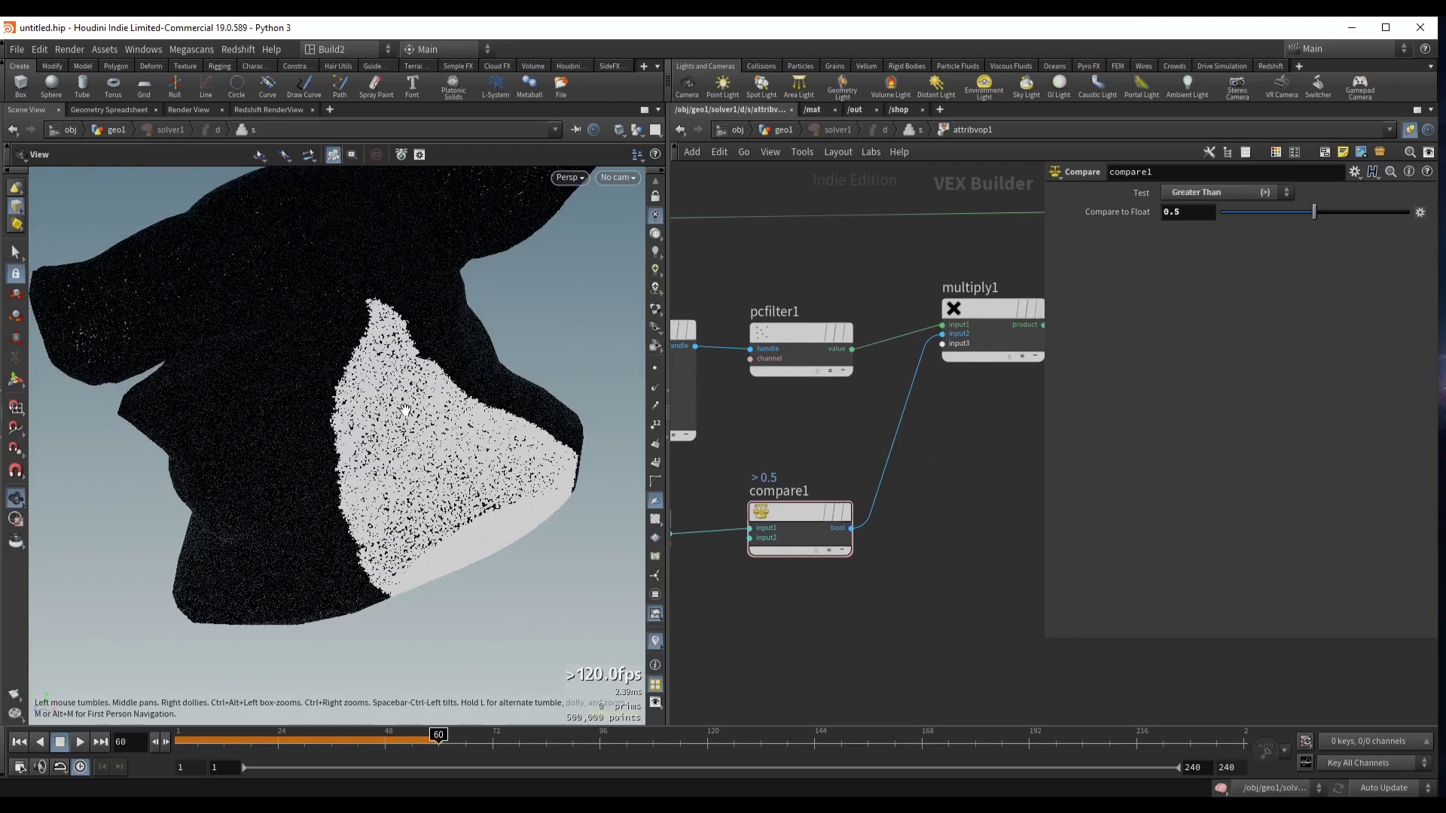
key("ctrl+Up")
key("Up")
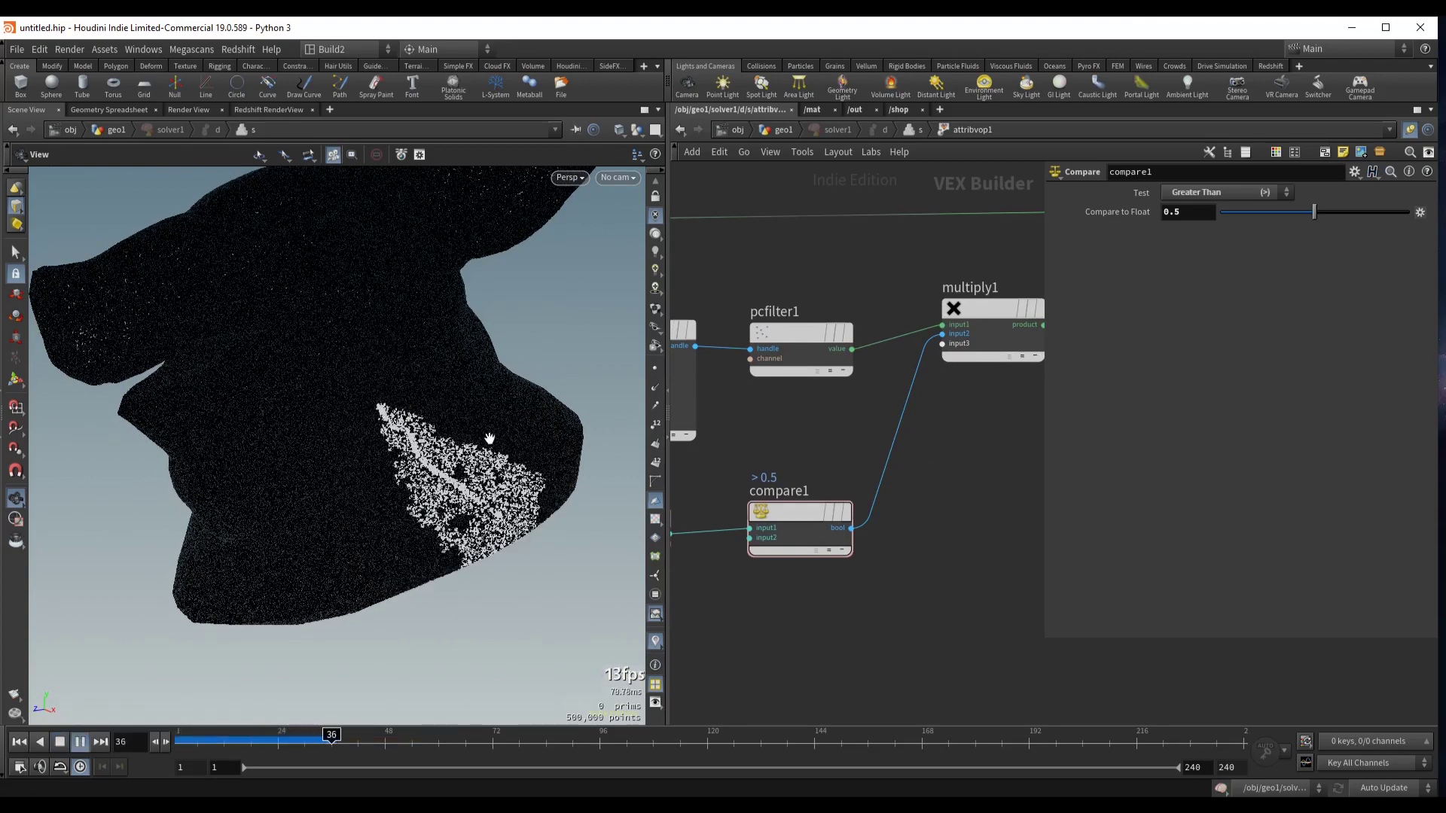
scroll(445, 403, "up", 3)
scroll(354, 425, "up", 1)
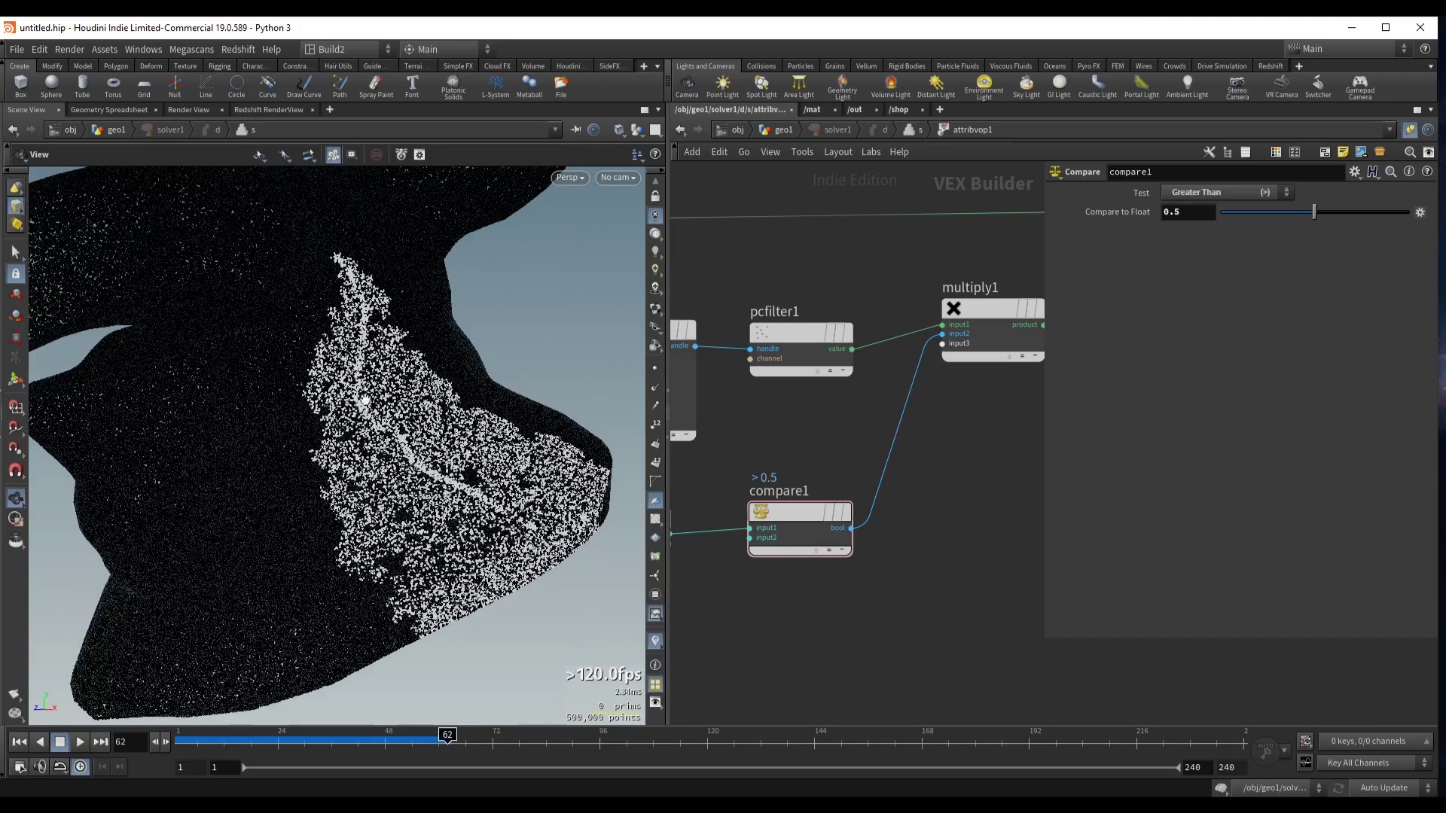
key("Up")
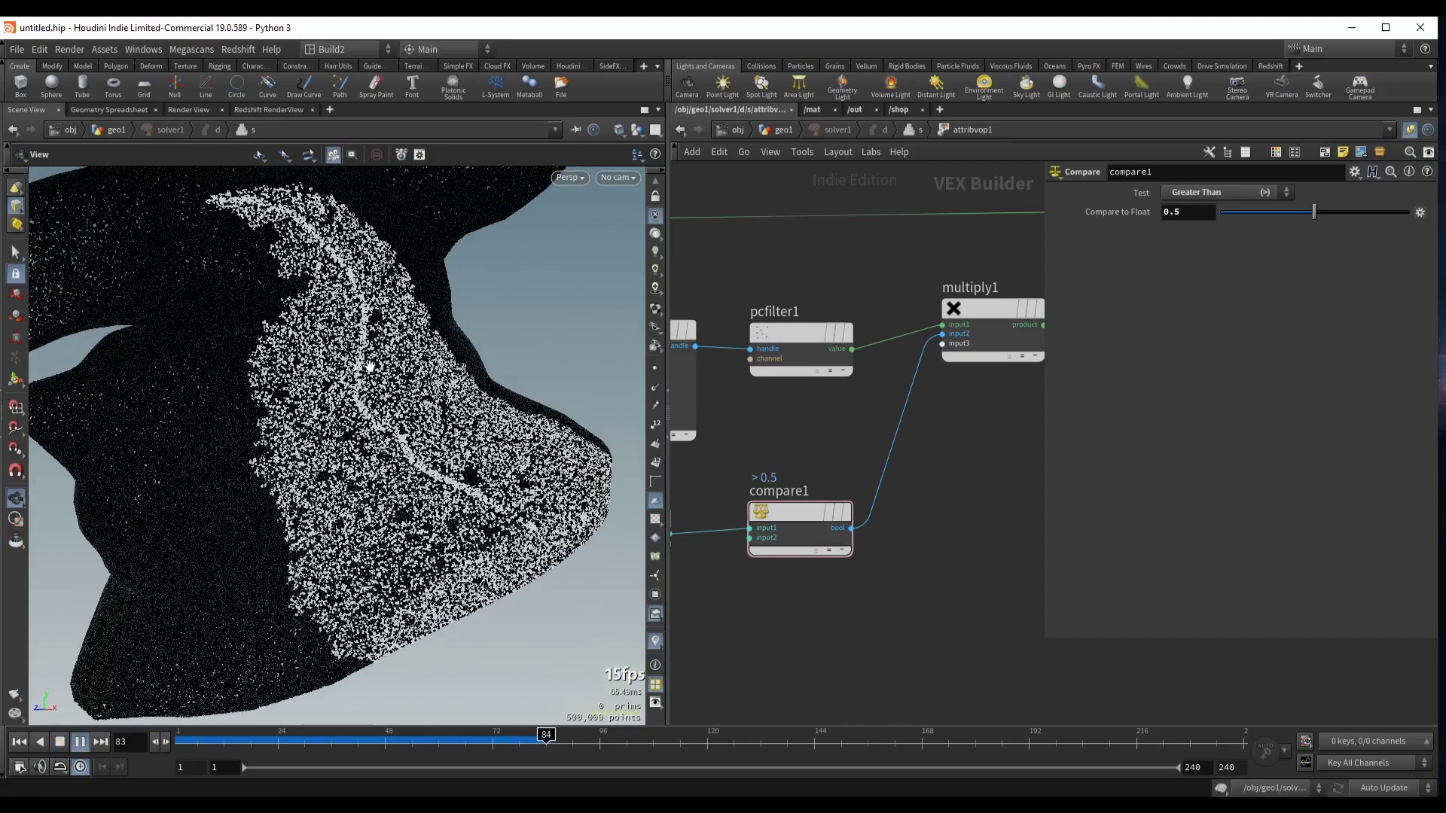
key("Up")
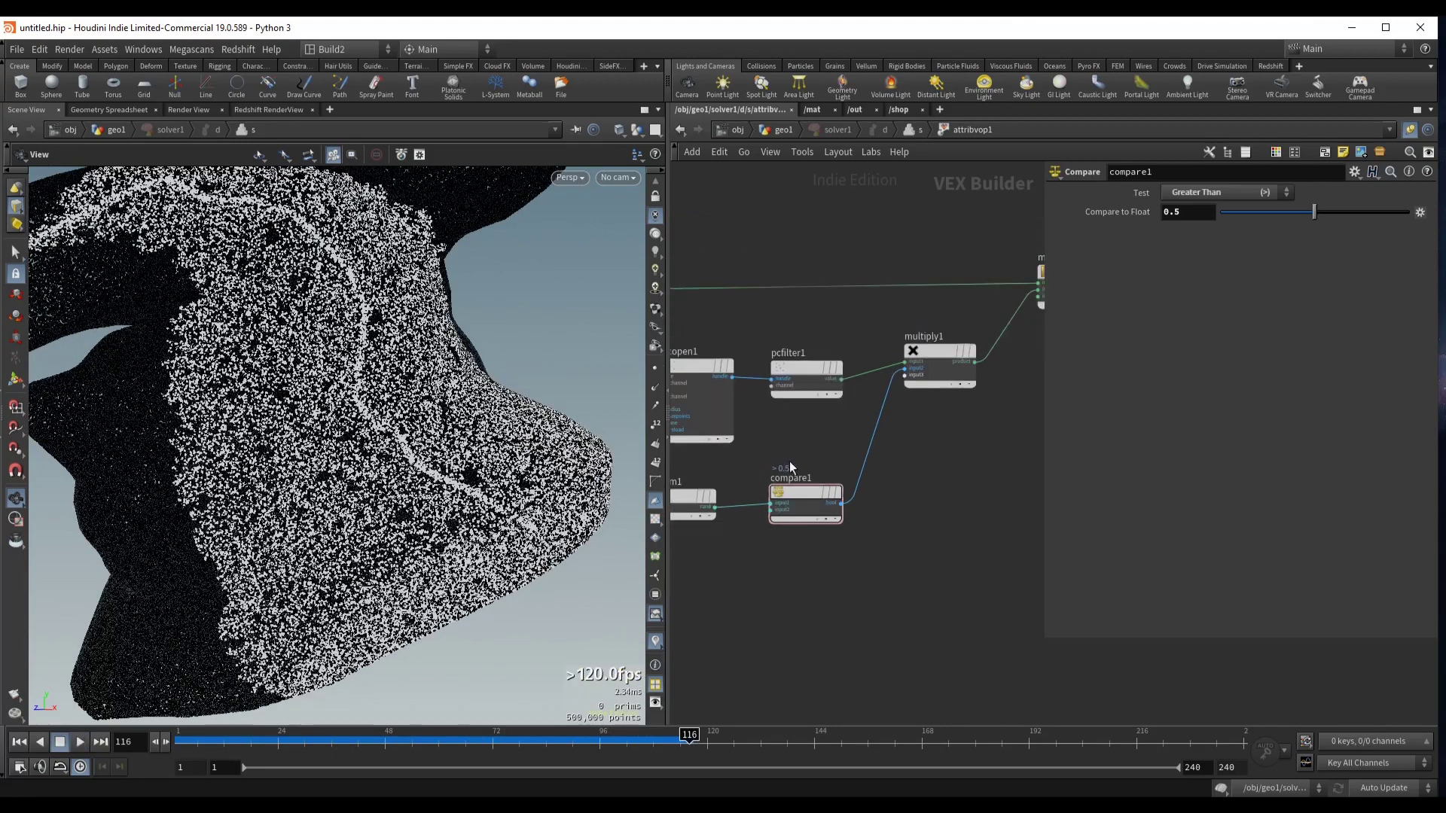
middle_click_drag(789, 461, 934, 437)
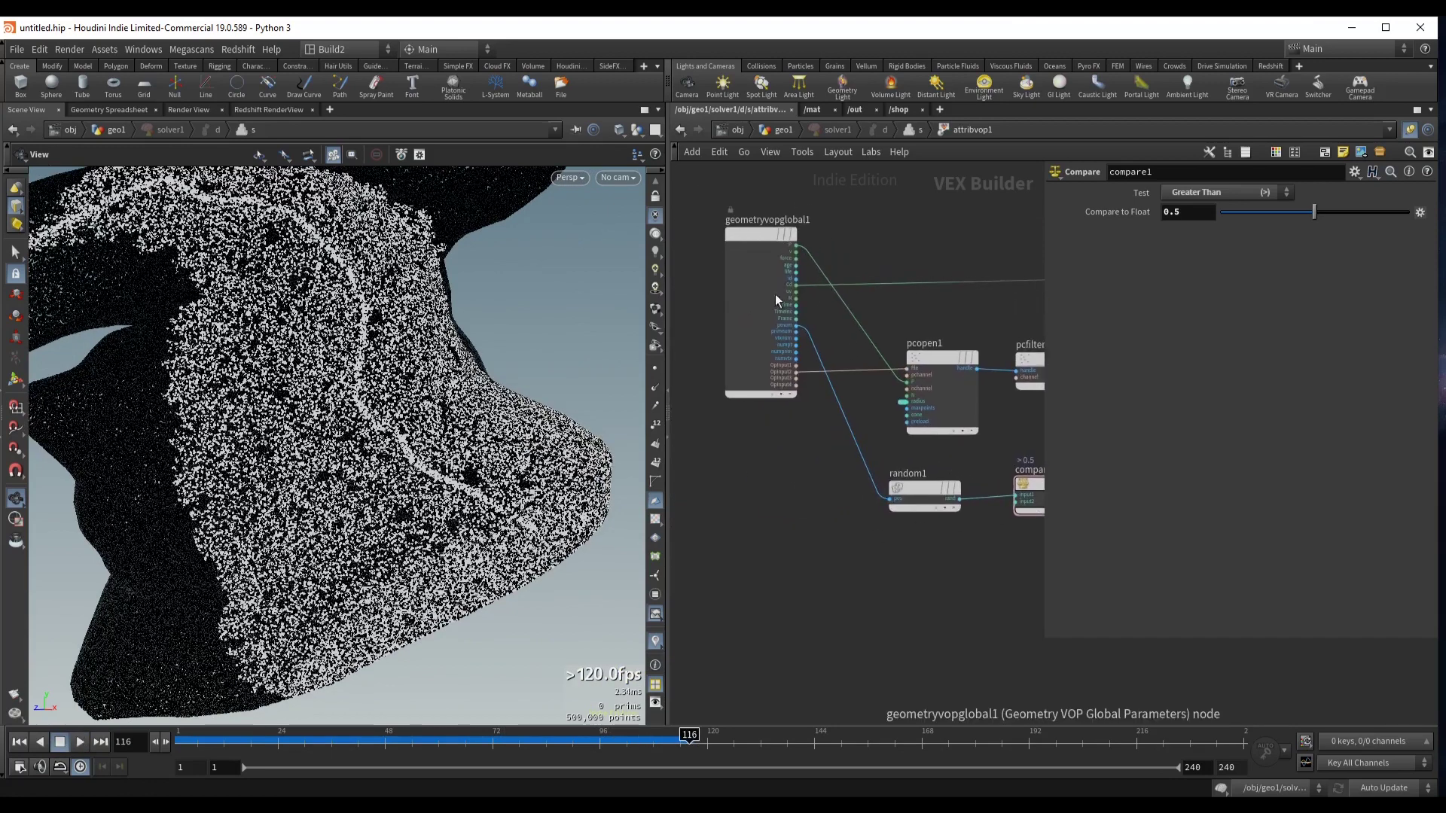
- Insert an Add node on the ptnum-to-random1 wire and feed Frame into its second input
middle_click_drag(775, 294, 753, 311)
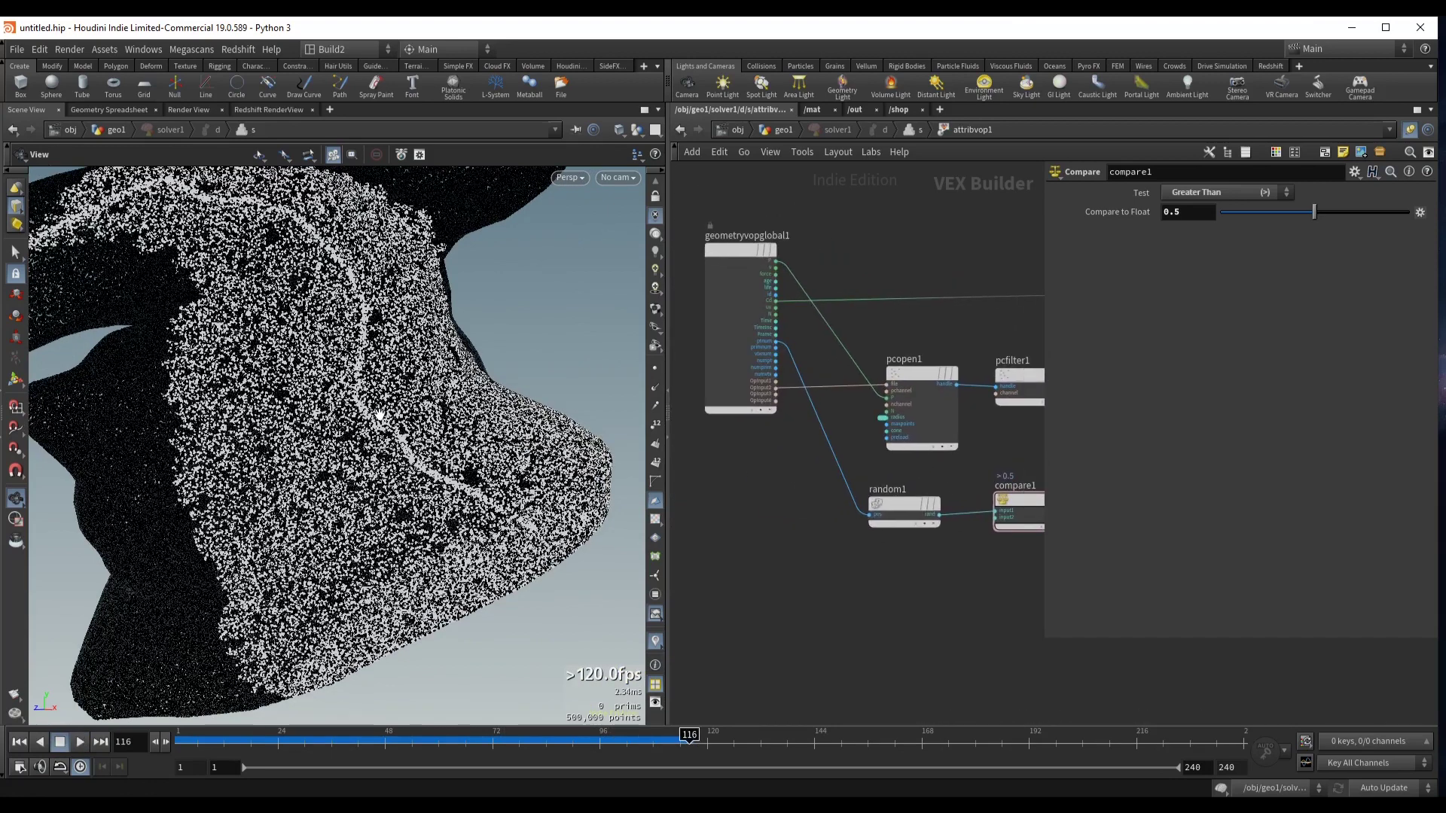
left_click_drag(366, 443, 331, 452, "alt")
scroll(770, 490, "up", 2)
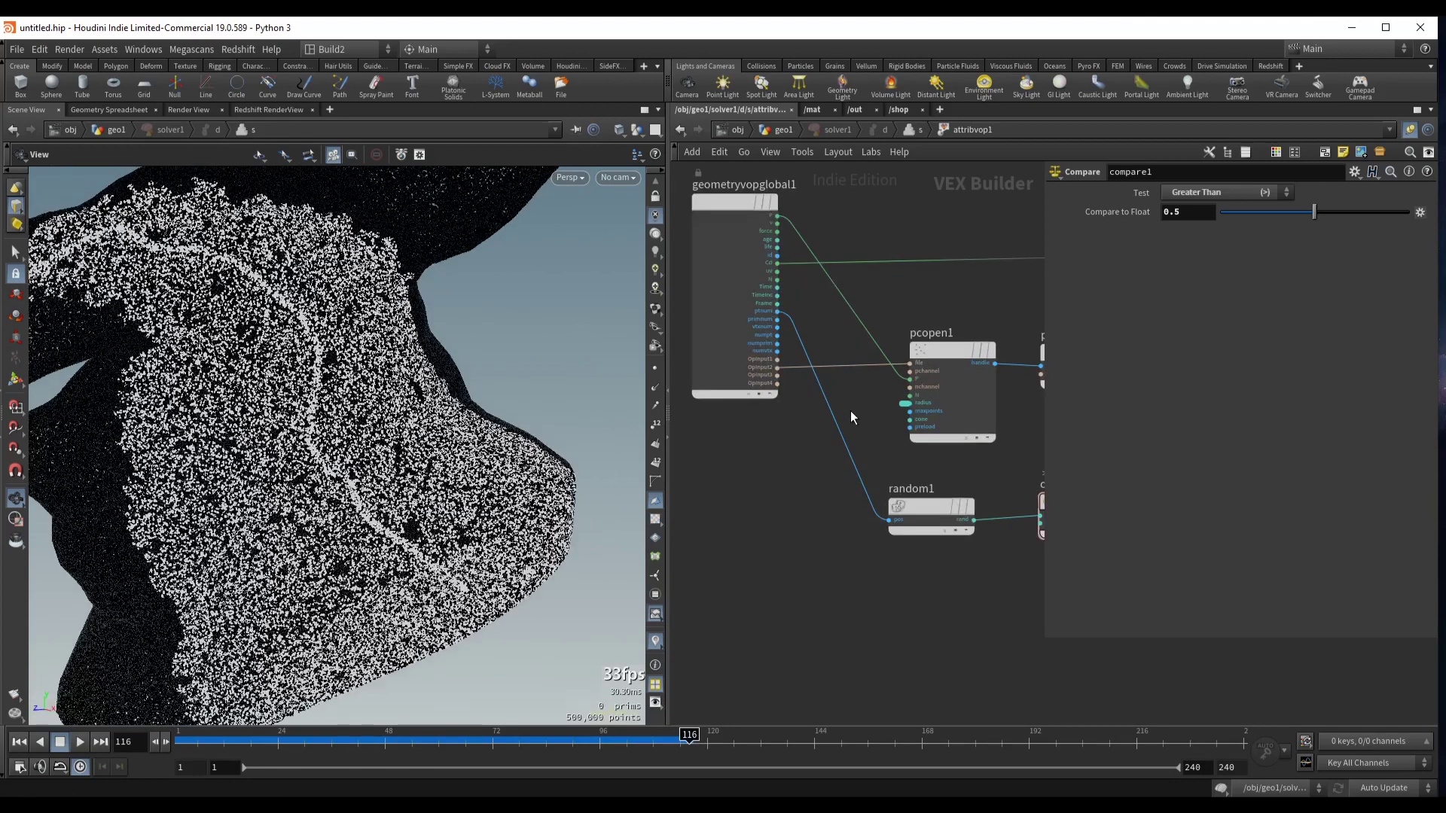
key("Tab")
type("add")
key("Return")
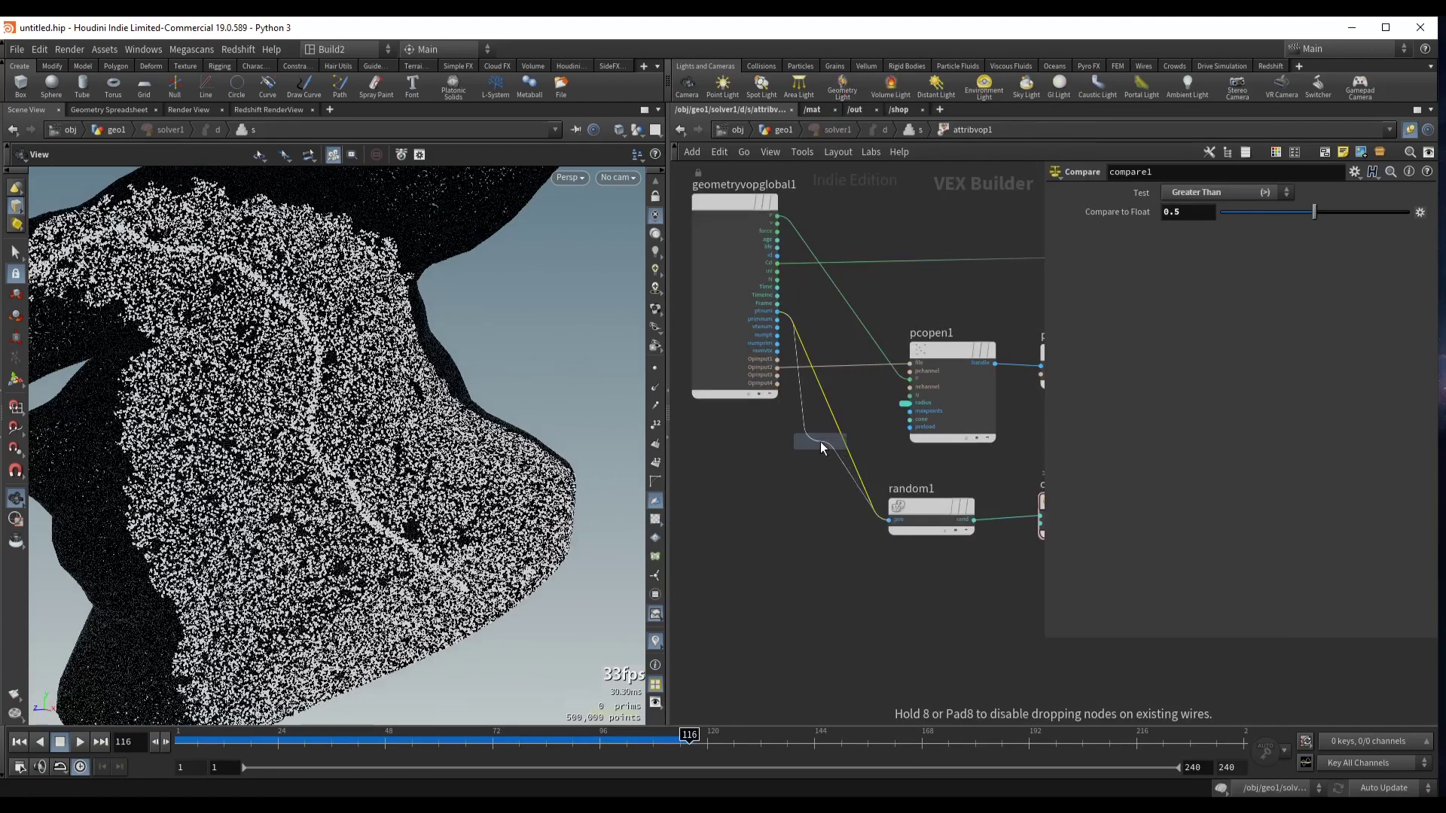
left_click(896, 456)
scroll(792, 301, "up", 2)
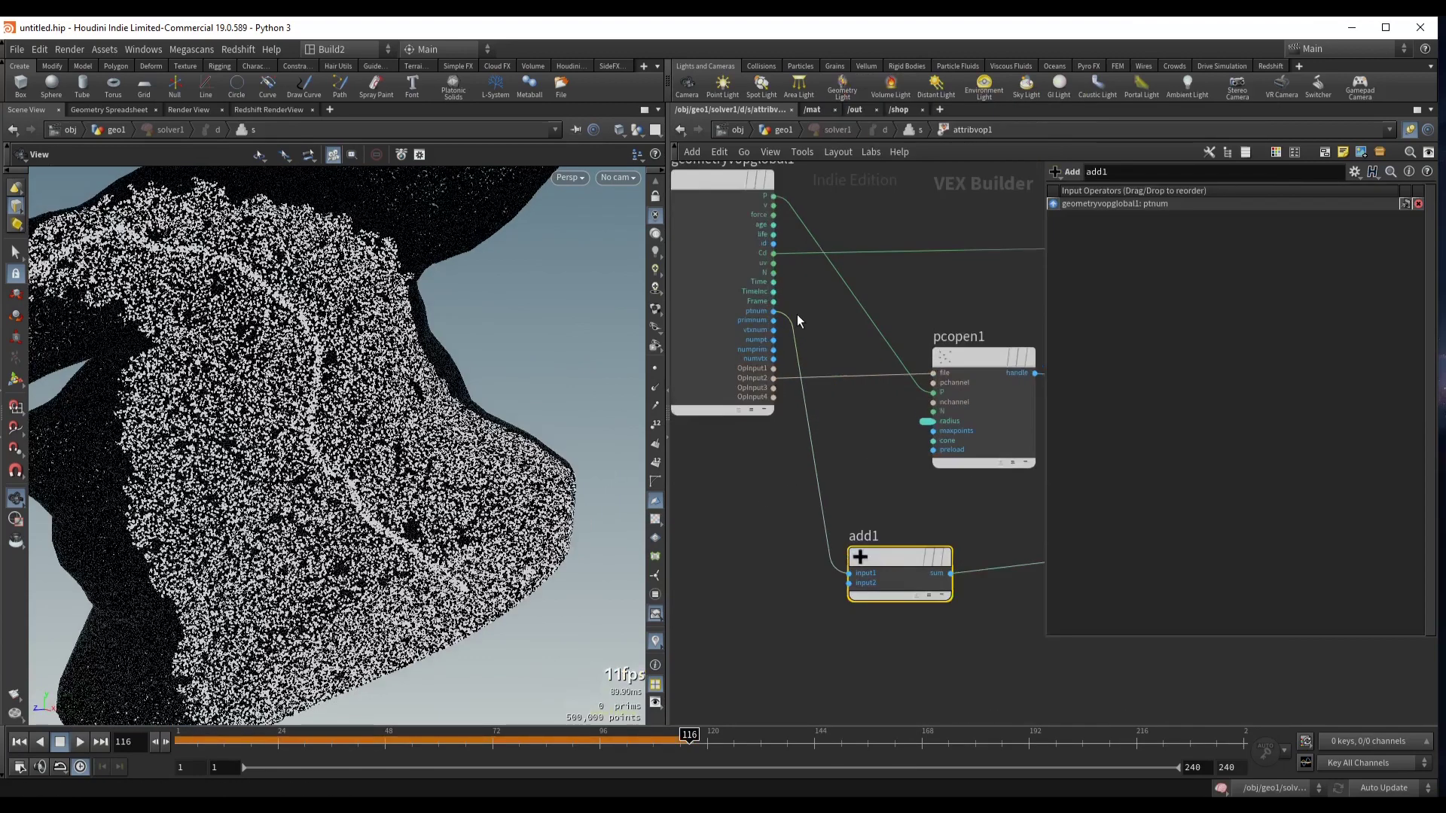
left_click(778, 320)
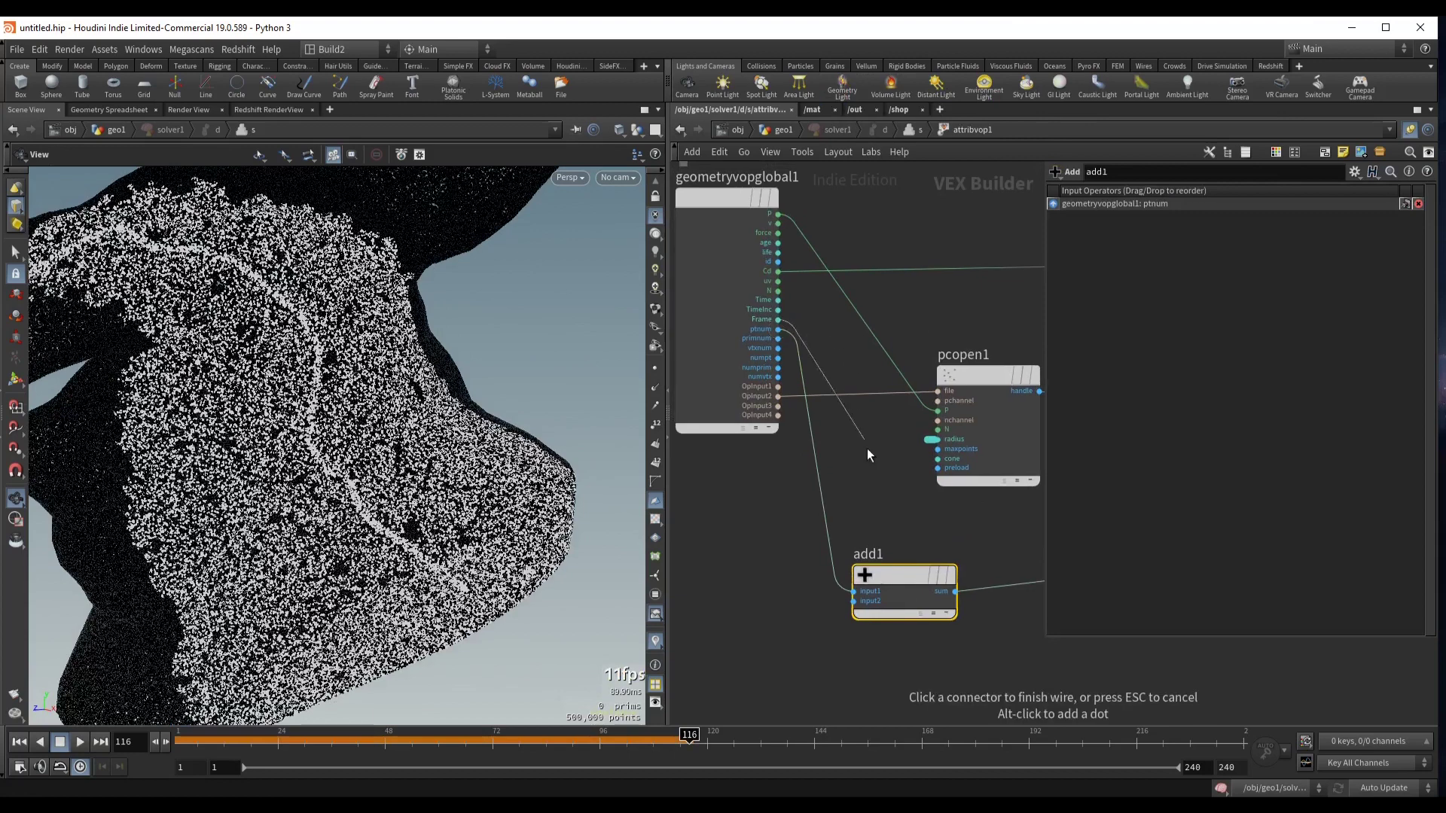
left_click(853, 601)
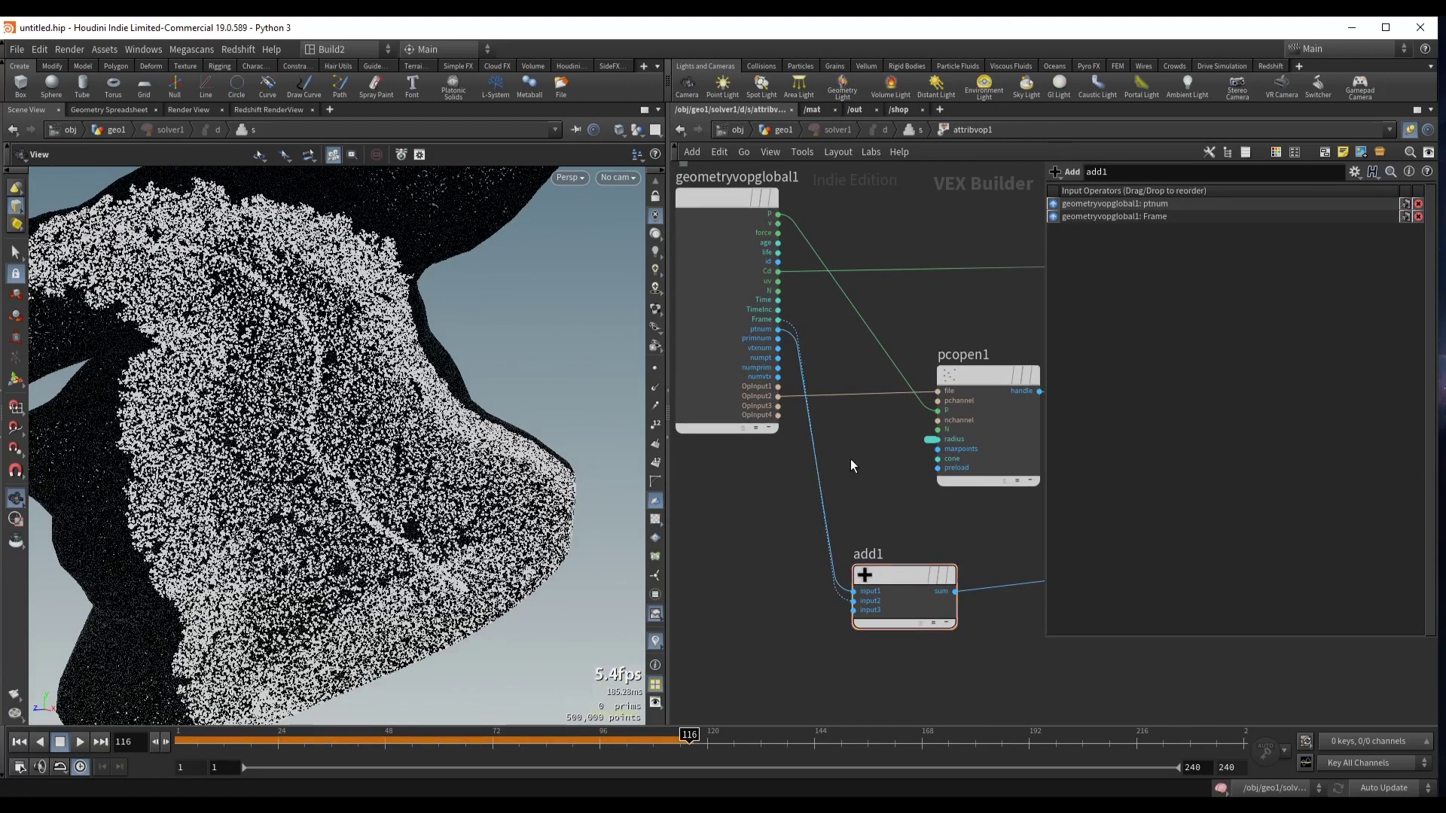
- Put the display flag on output0 in the solver and return to geo1
key("u")
middle_click_drag(854, 535, 874, 461)
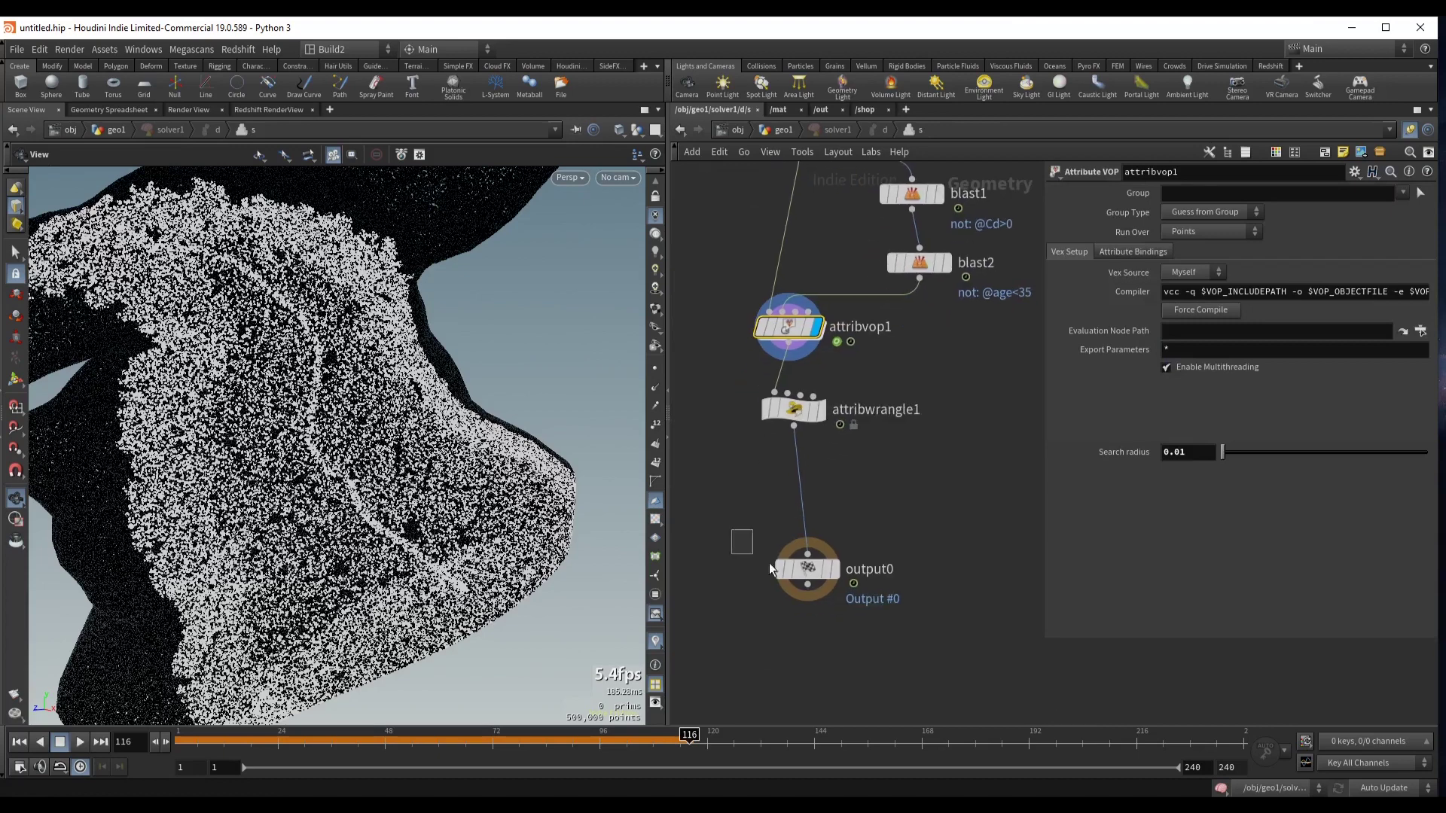
left_click(833, 569)
key("u")
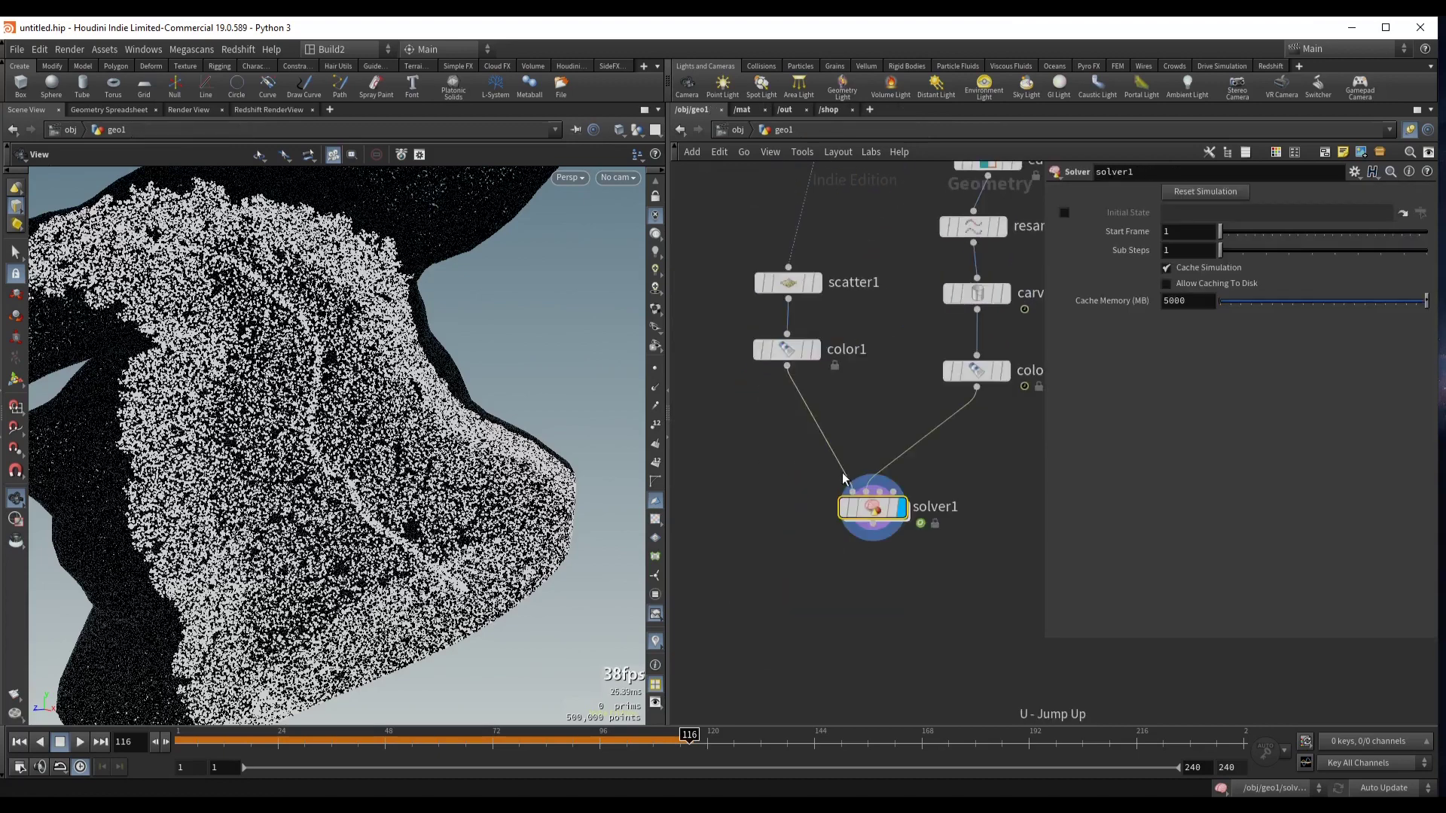
- Rewind and replay the solver simulation, zooming in on the spreading white patch
key("ctrl+Up")
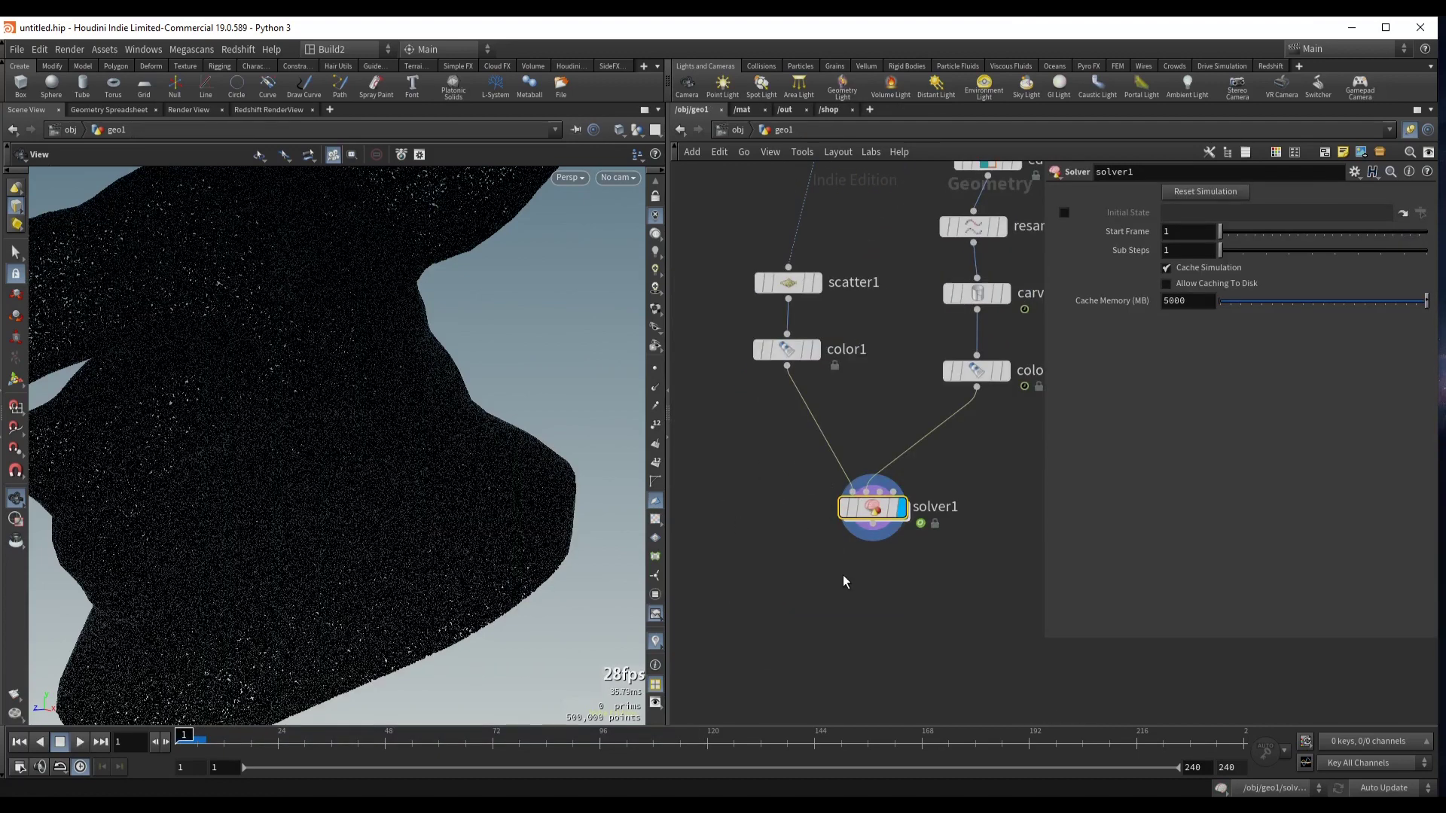
key("Up")
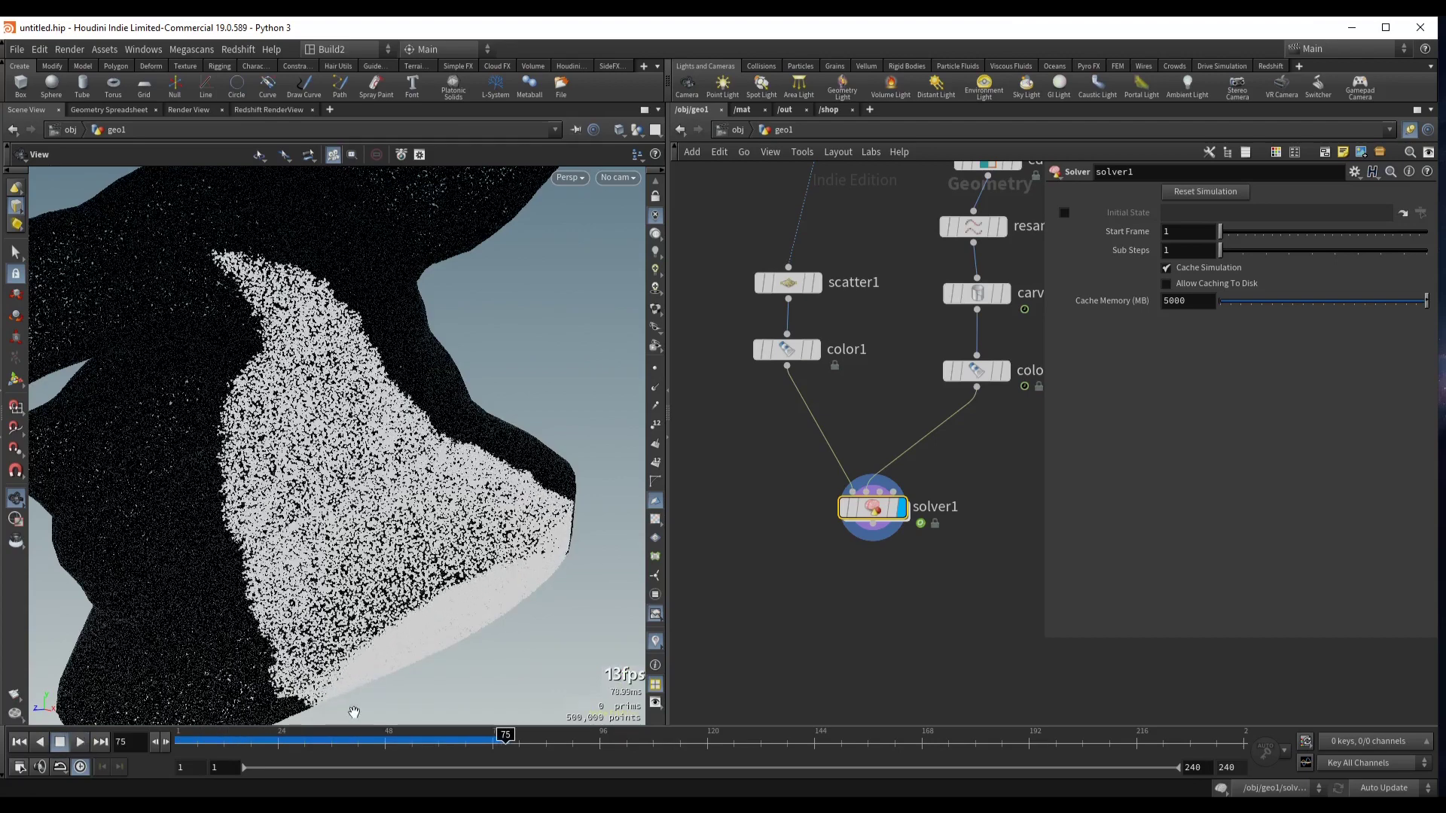
left_click(235, 741)
left_click_drag(354, 490, 388, 476, "alt")
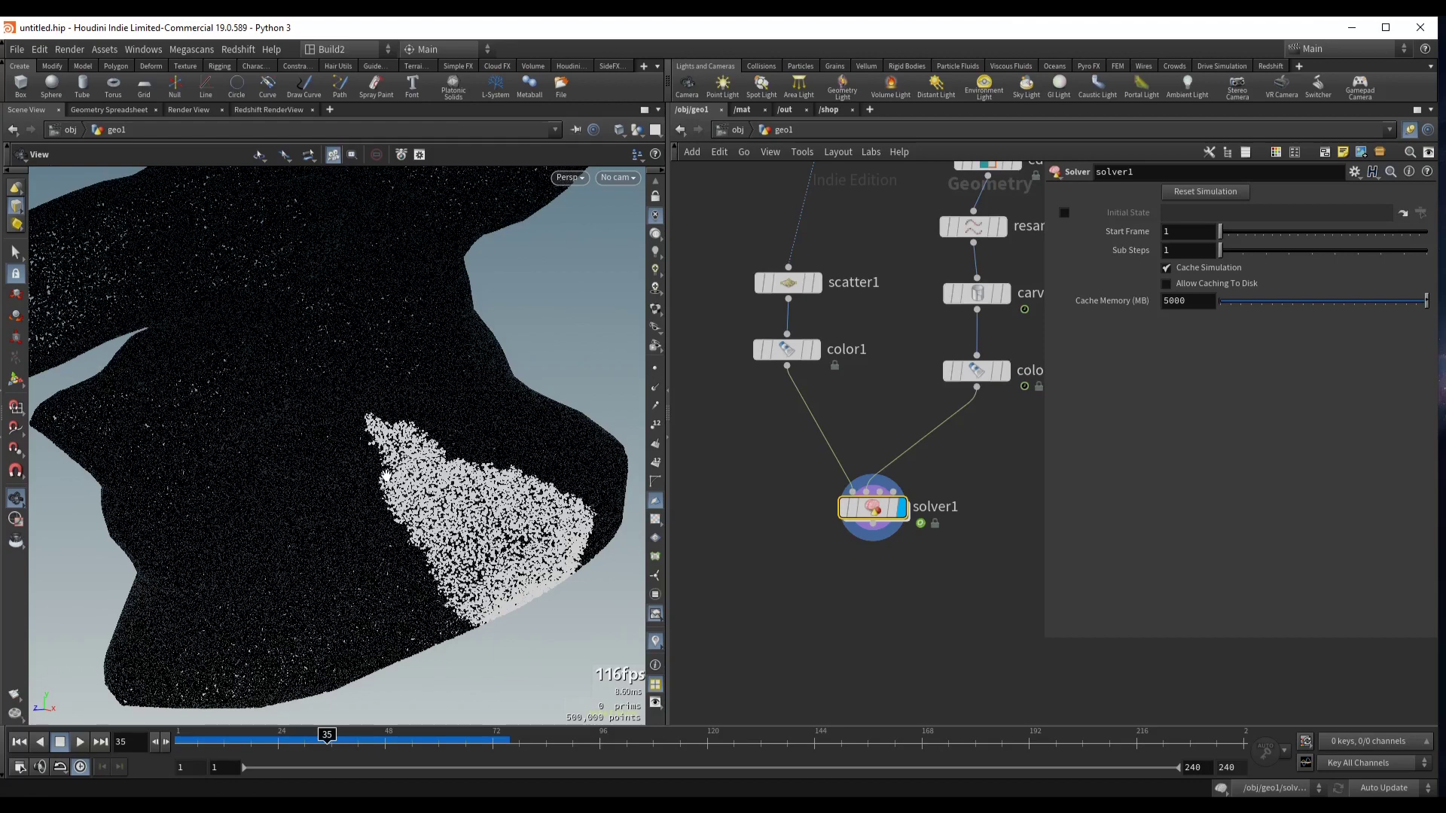
- Inside solver1's attribvop1, set compare1's threshold to 0.9
double_click(872, 508)
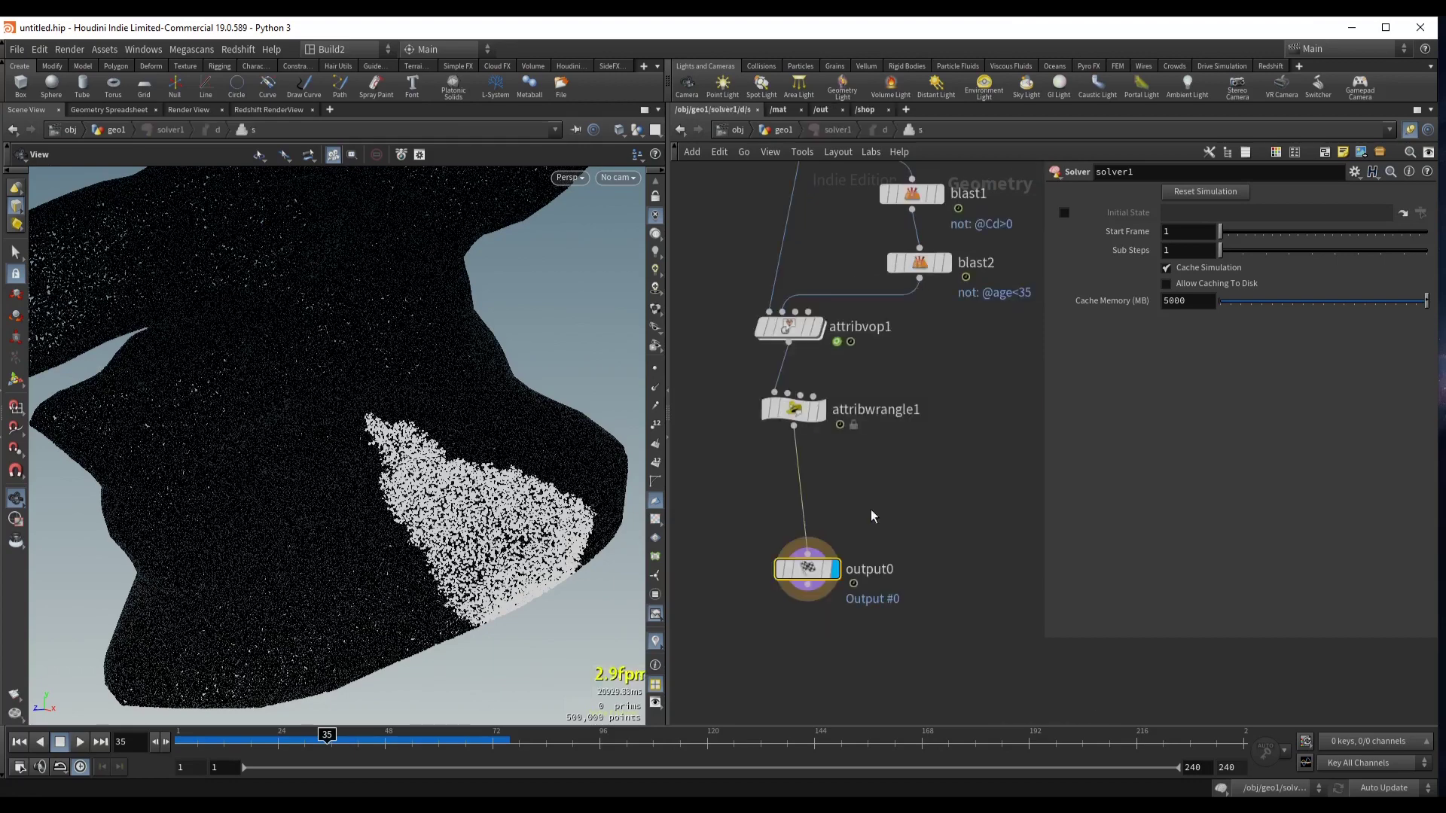
double_click(789, 326)
middle_click_drag(891, 502, 666, 475)
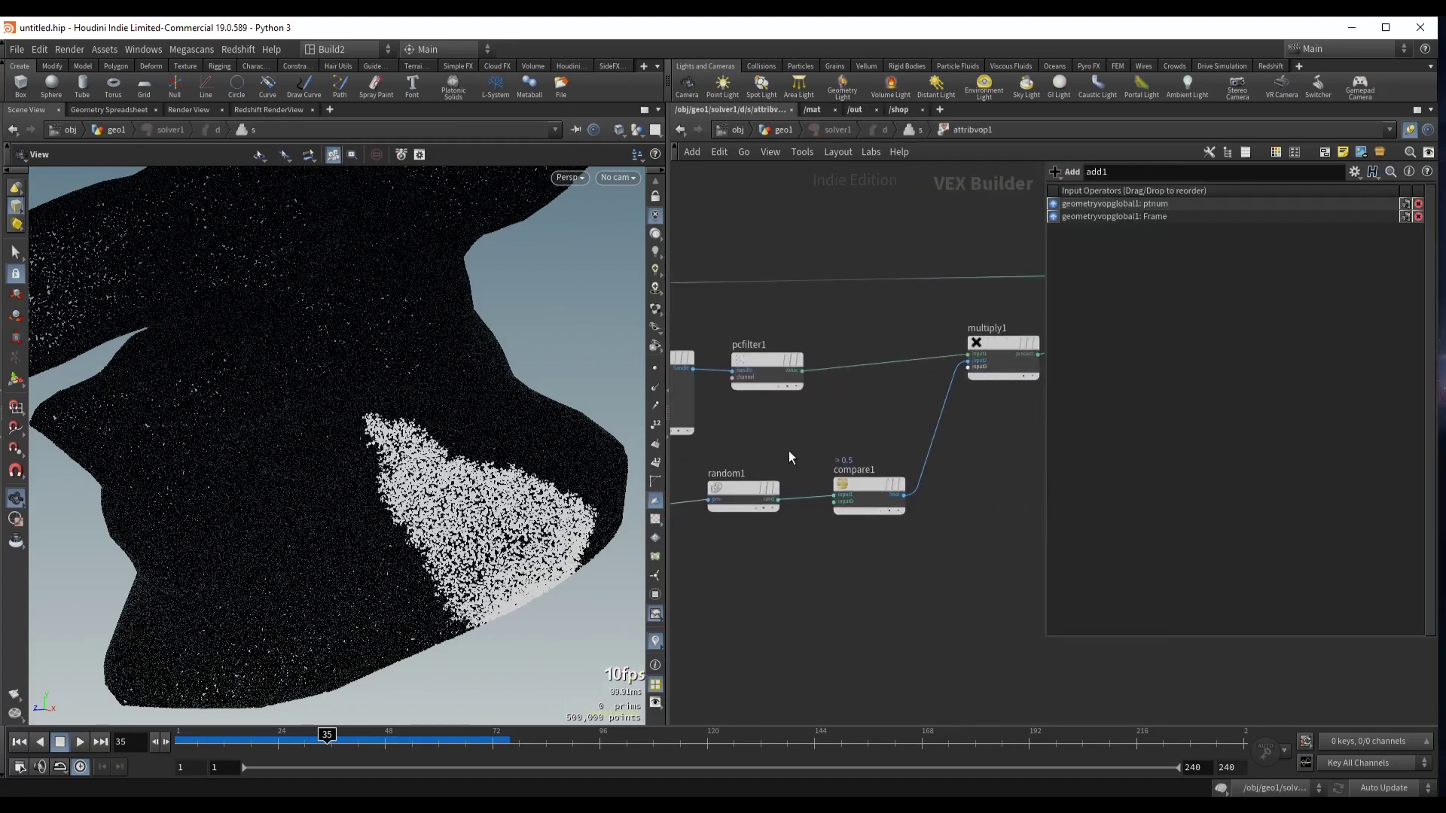
scroll(857, 478, "up", 3)
left_click(859, 486)
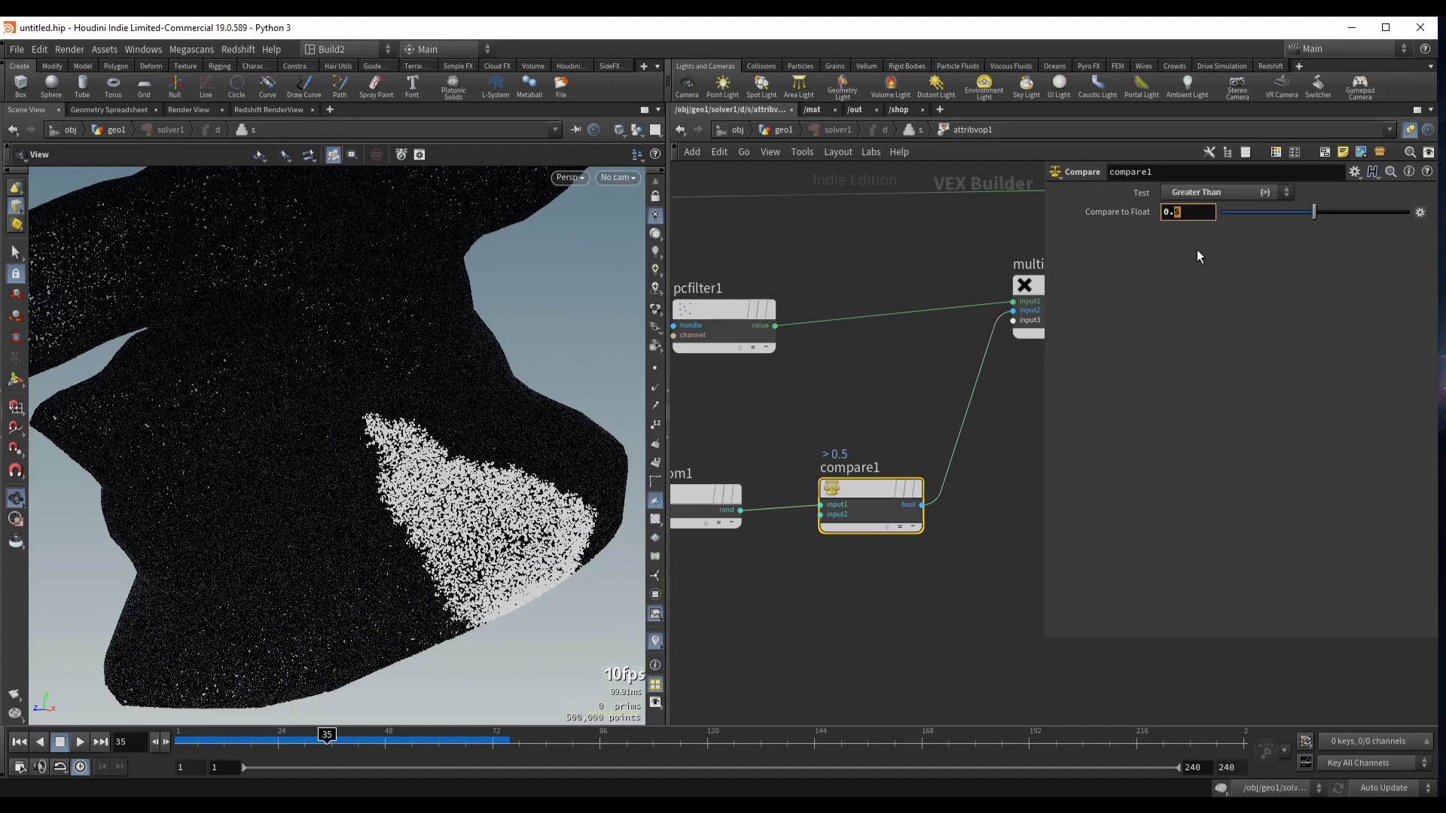
type("9")
key("Return")
left_click(910, 368)
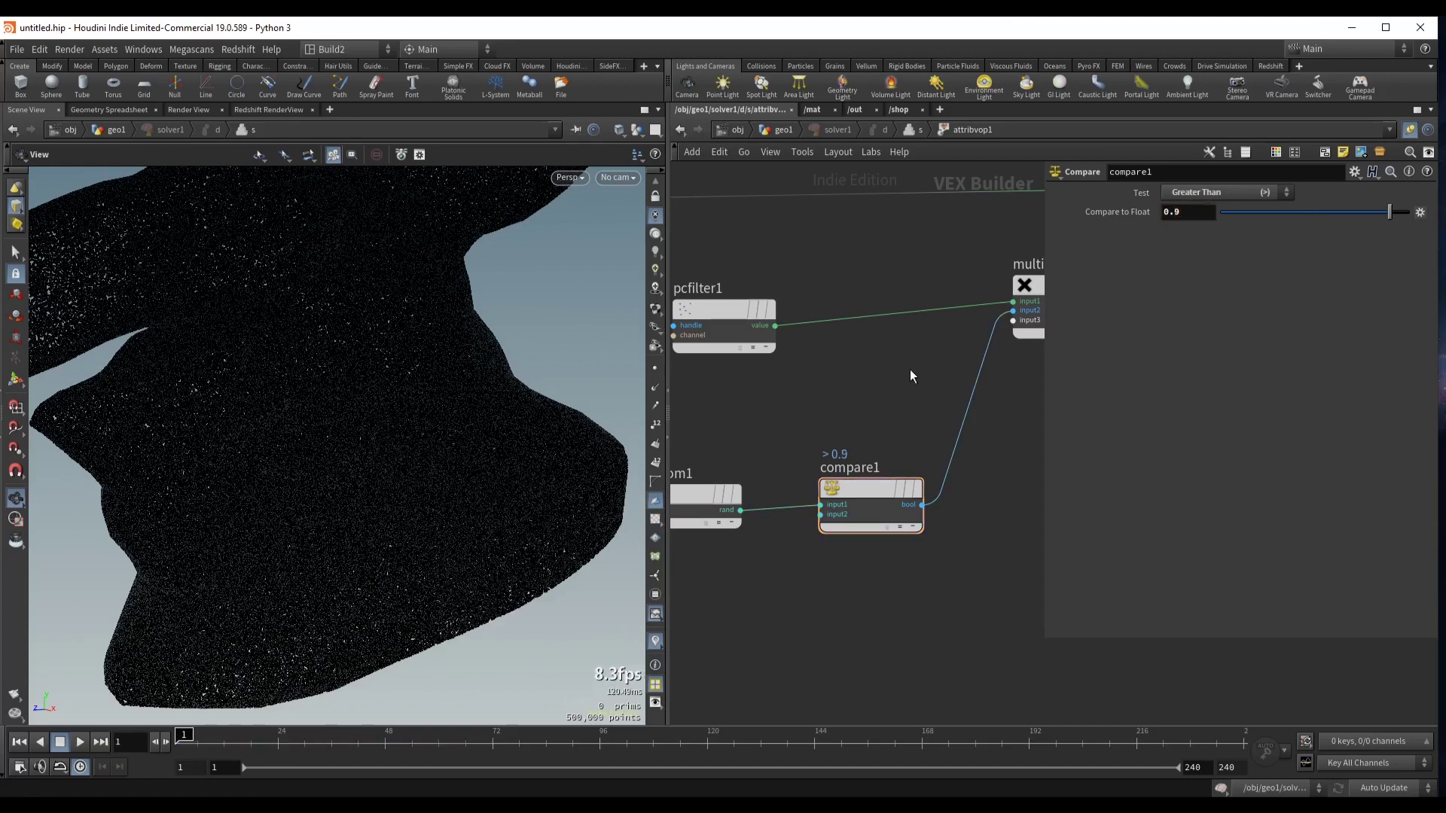
- Replay from frame 1, orbiting to watch the dense white band grow, then return to geo1
key("ctrl+Up")
key("Up")
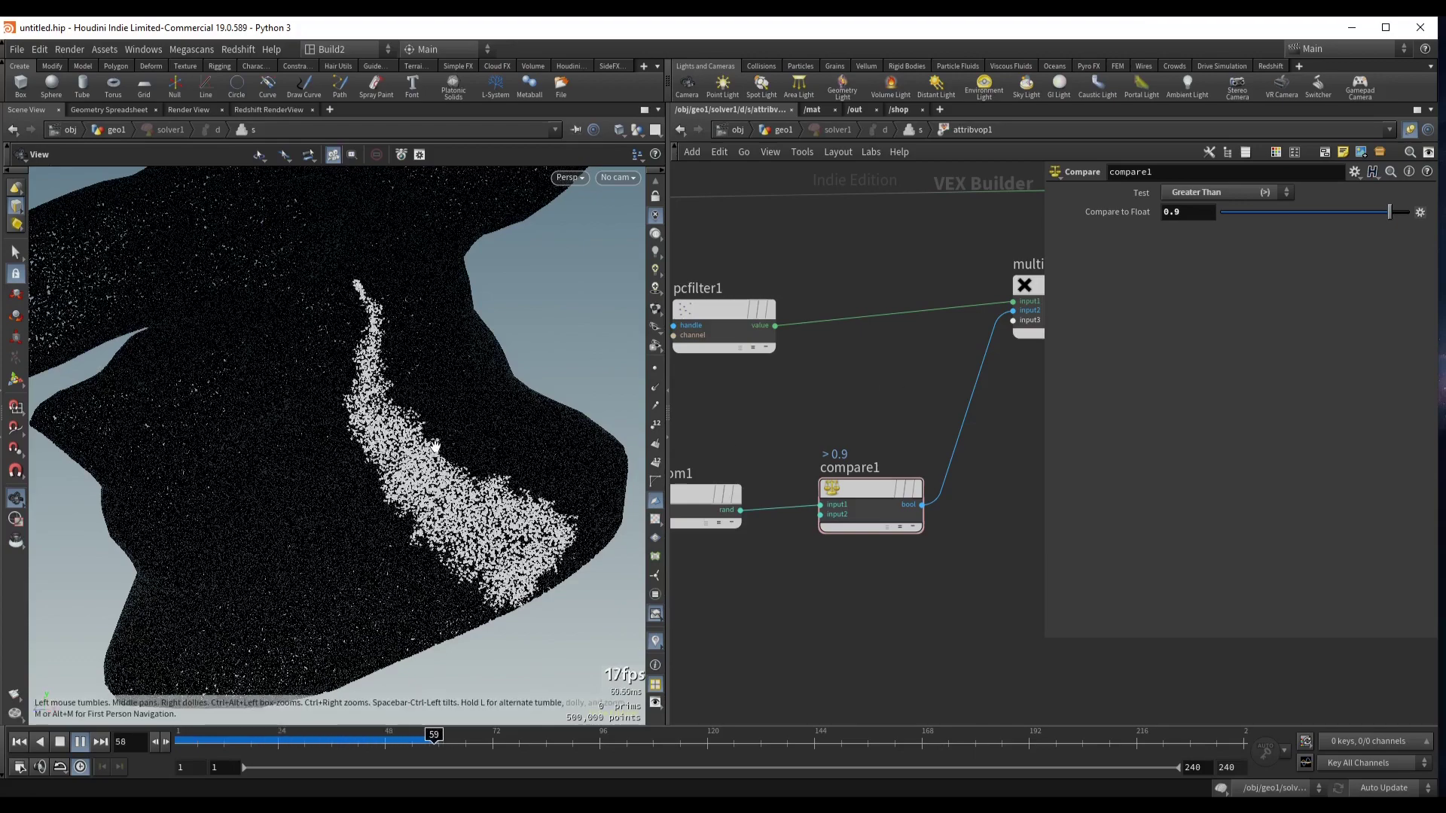
key("Up")
left_click_drag(360, 392, 227, 324)
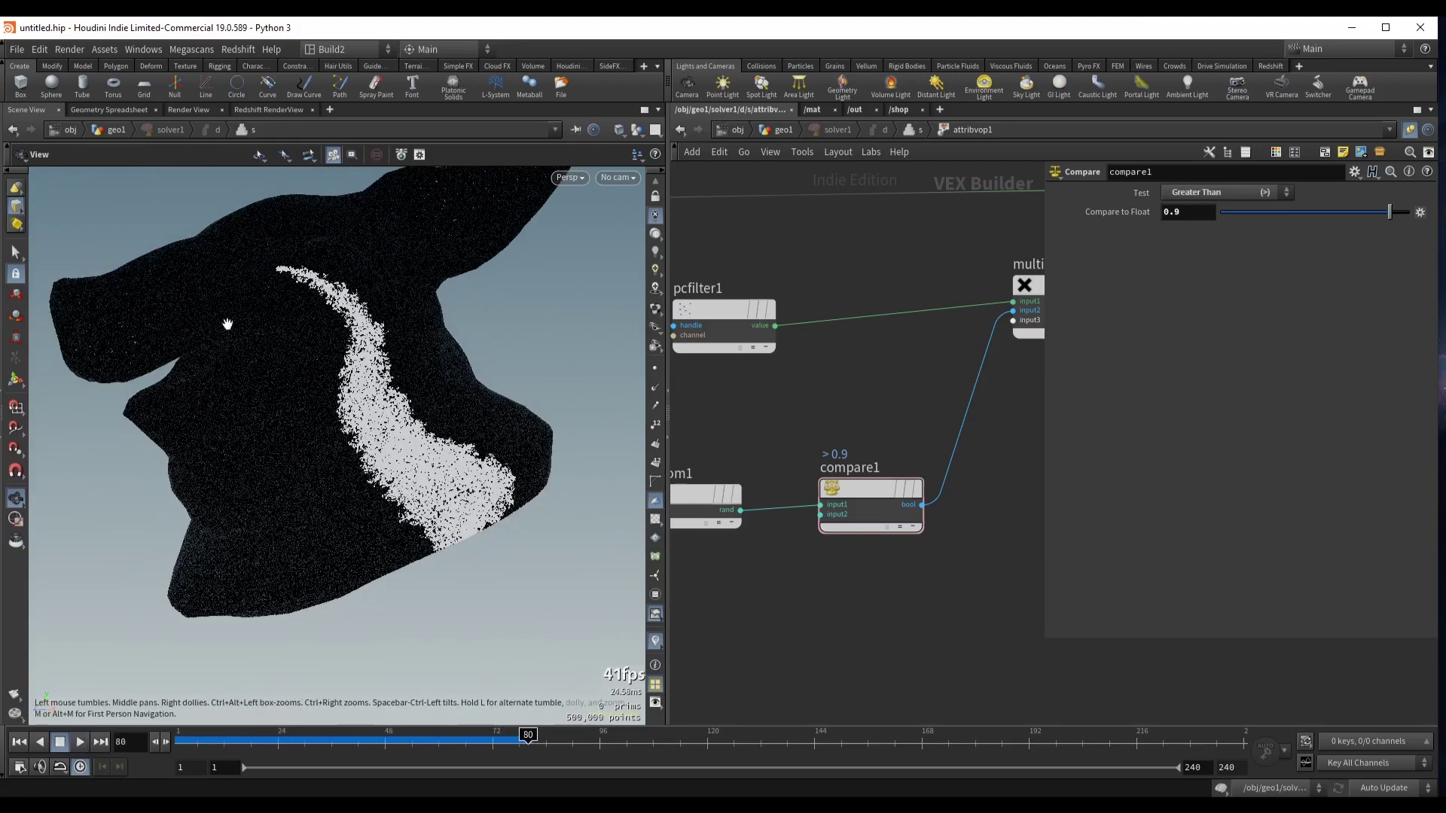
left_click_drag(325, 361, 410, 410)
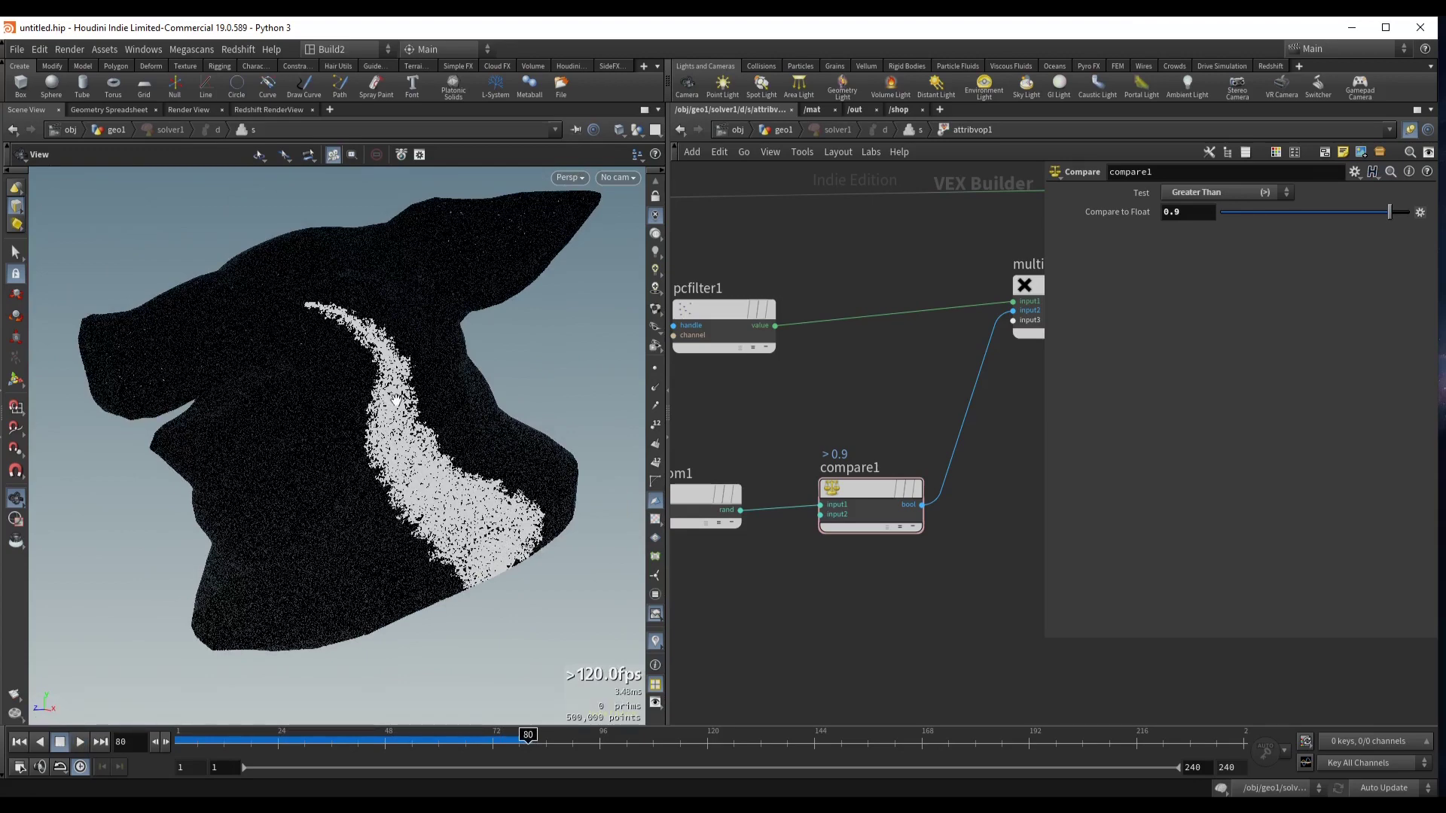
key("Up")
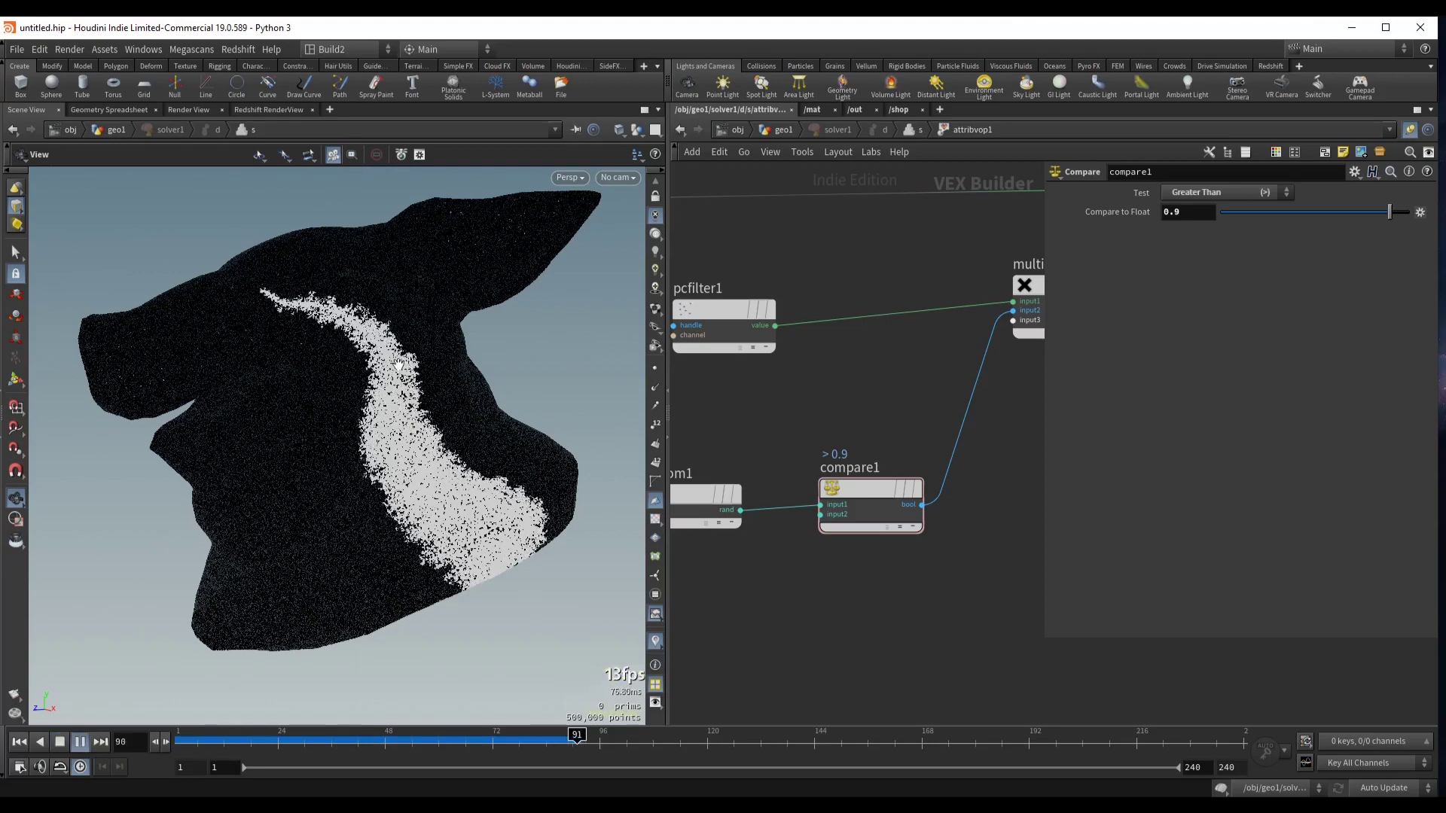
key("u")
key("u")
key("u")
key("u")
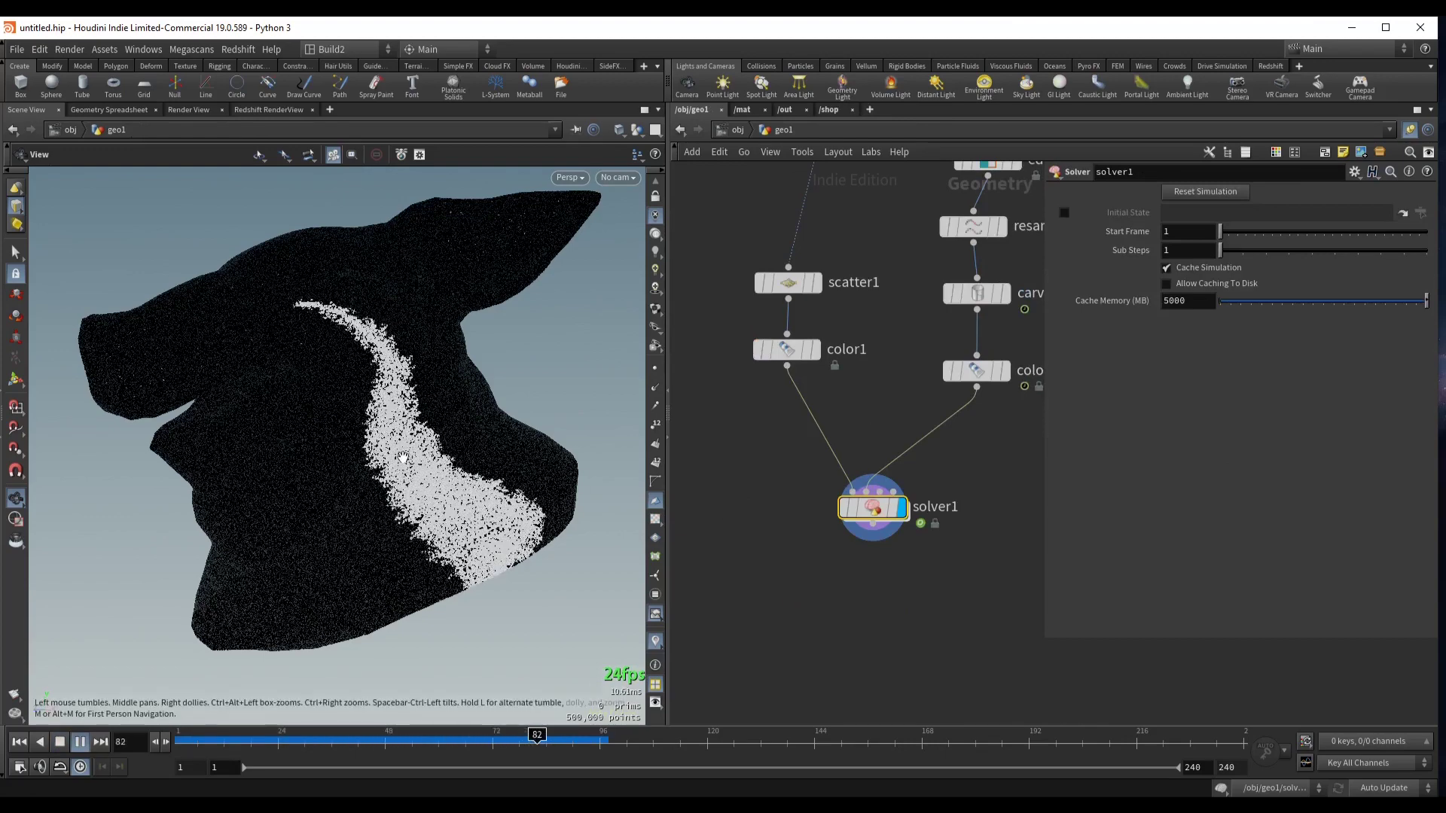
key("Up")
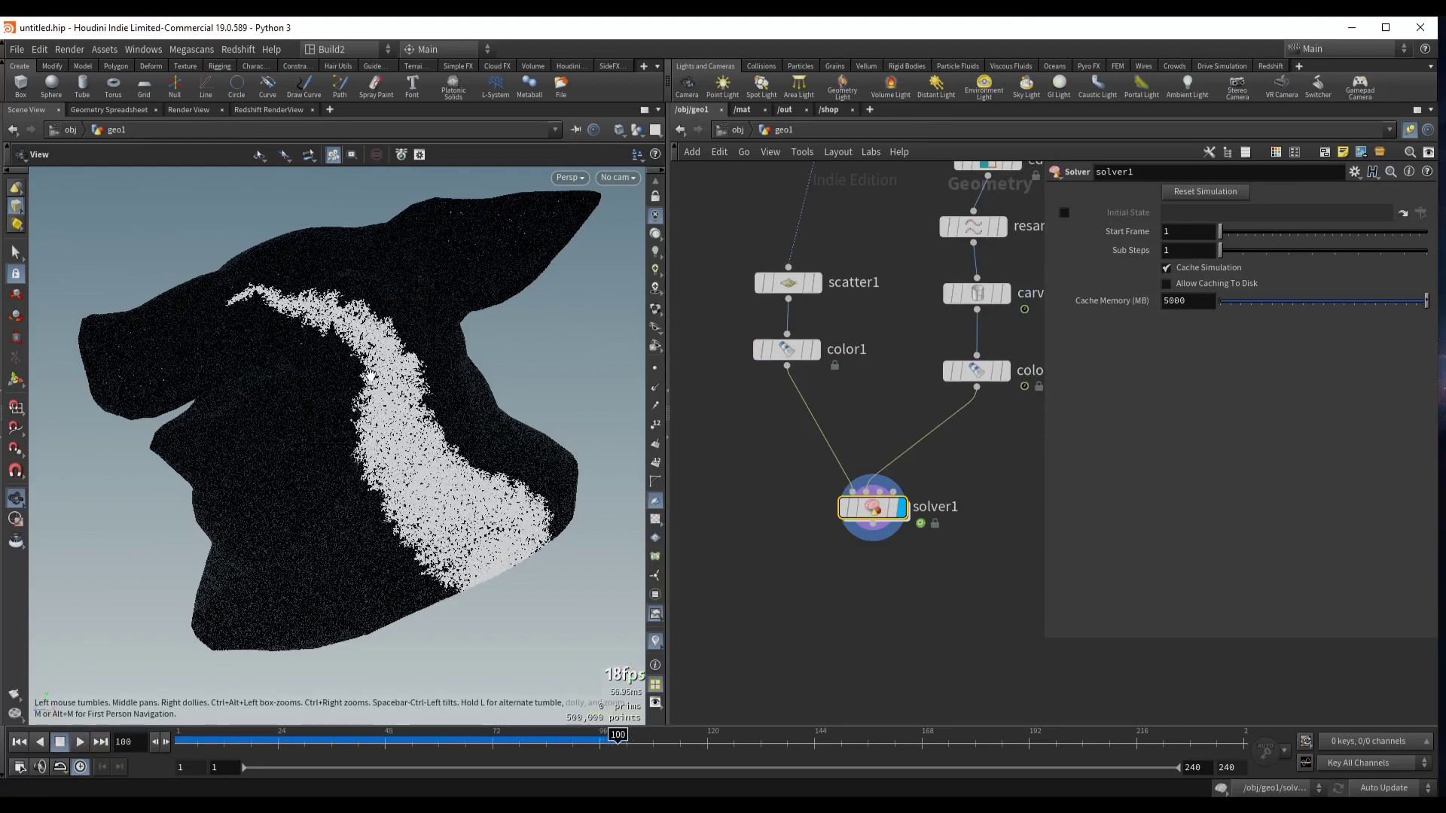
- Move output0, attribwrangle1 and attribvop1 down in the solver, then enter attribvop1
double_click(873, 507)
left_click_drag(806, 614, 802, 636)
left_click_drag(798, 467, 798, 550)
left_click_drag(785, 386, 784, 423)
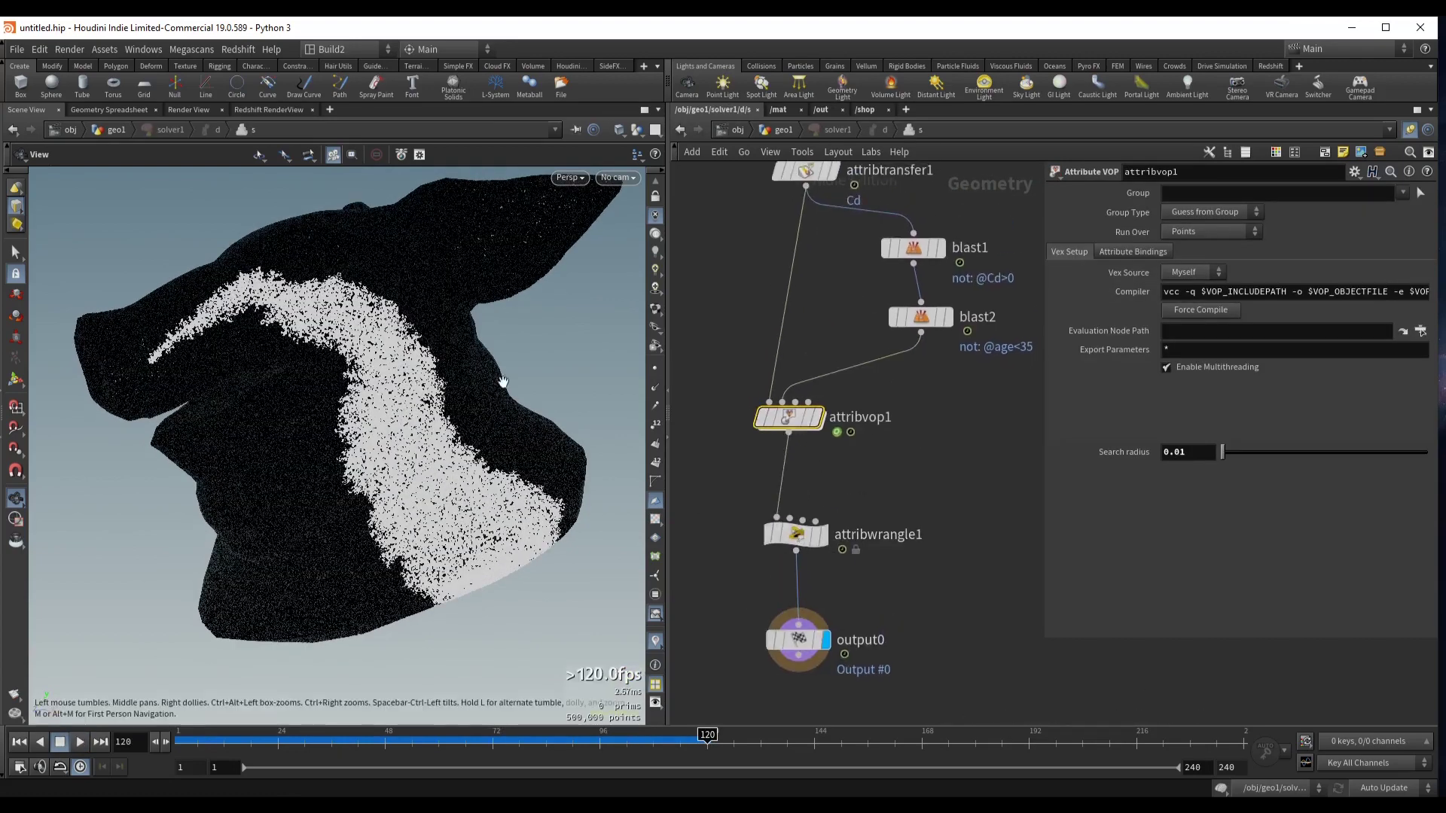
double_click(789, 418)
scroll(806, 360, "down", 5)
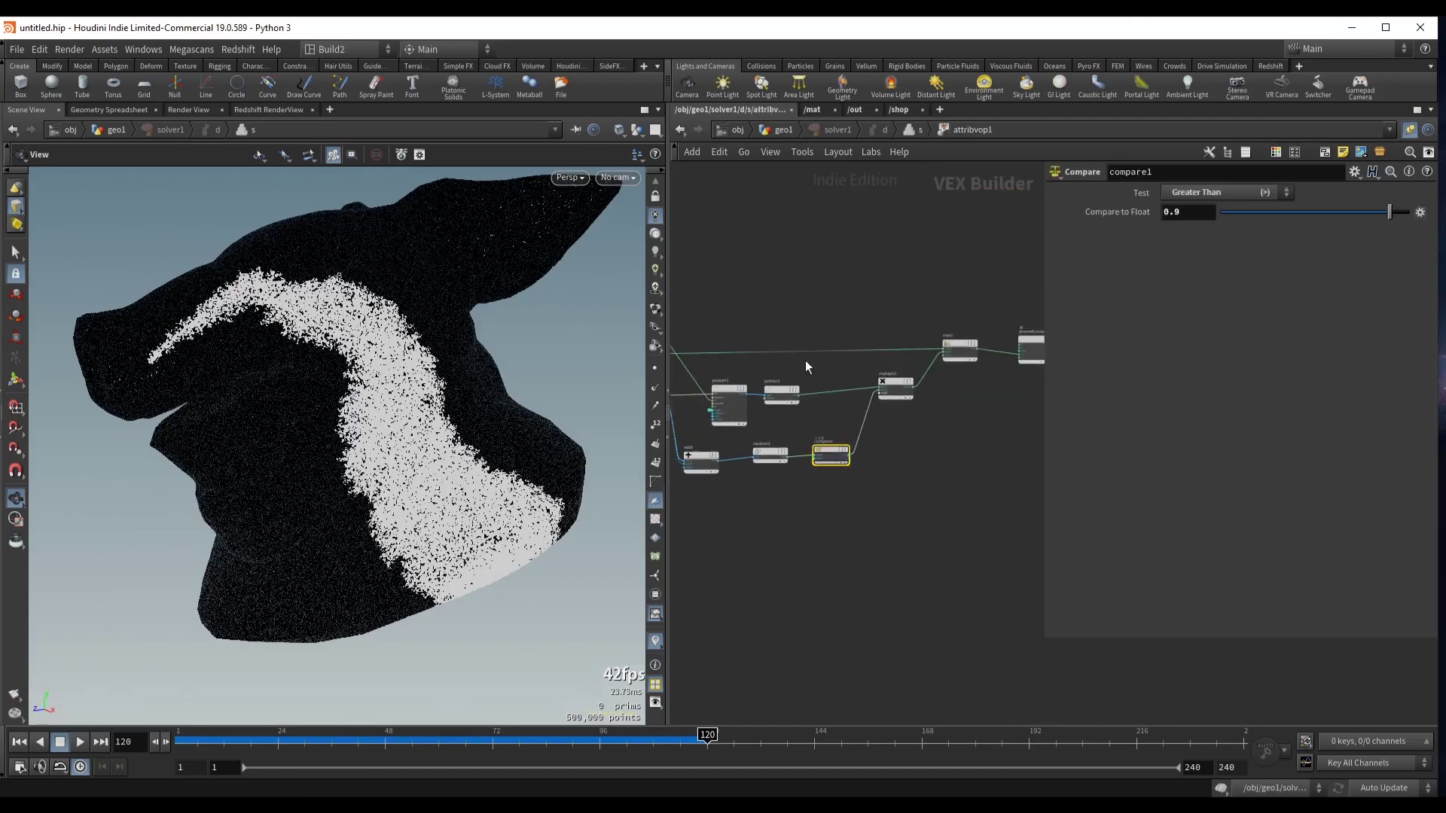
left_click_drag(667, 301, 641, 309)
scroll(788, 332, "up", 2)
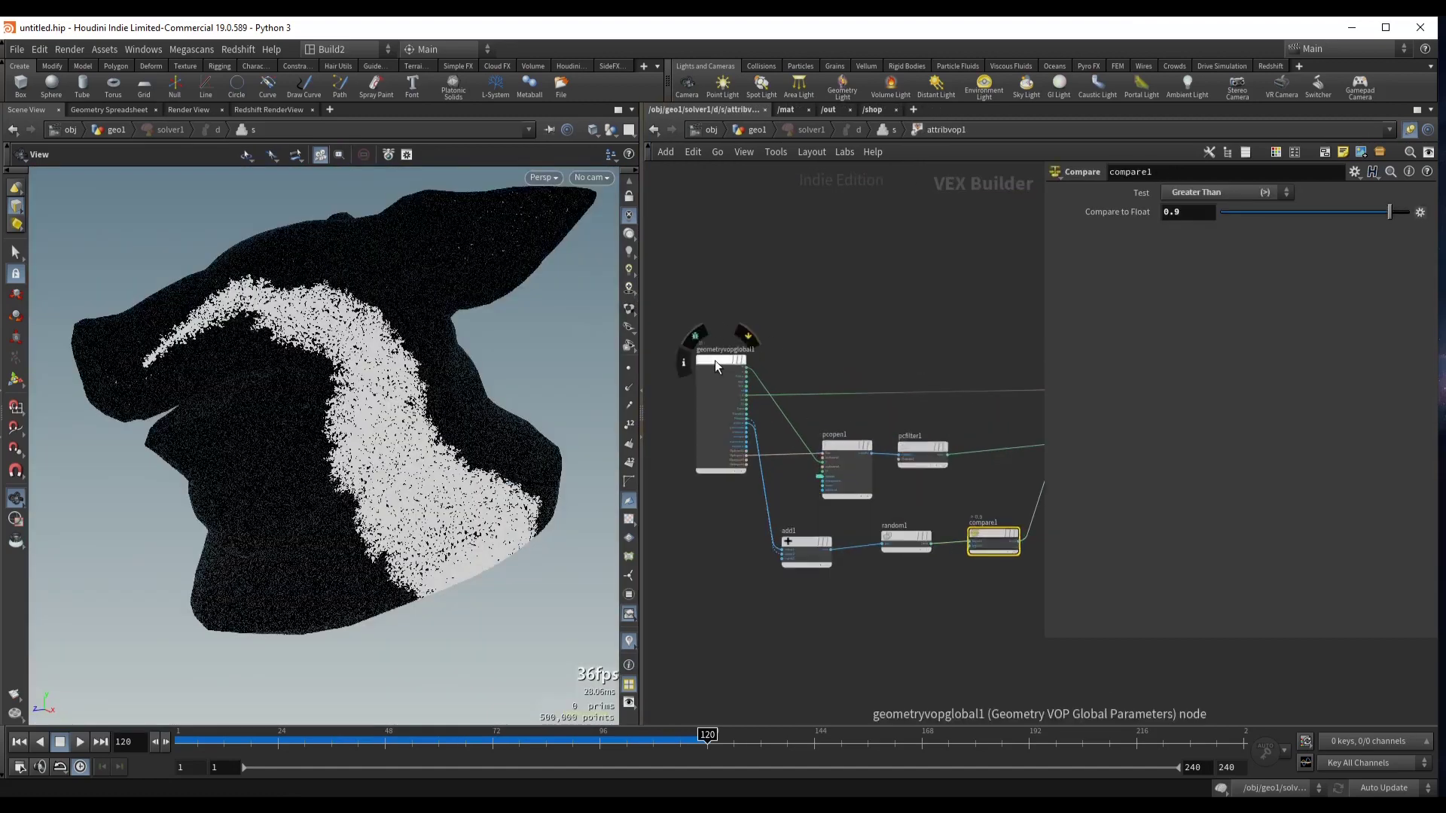
- Duplicate the global parameters node and add a Turbulent Noise wired from its P output
left_click_drag(715, 360, 807, 297)
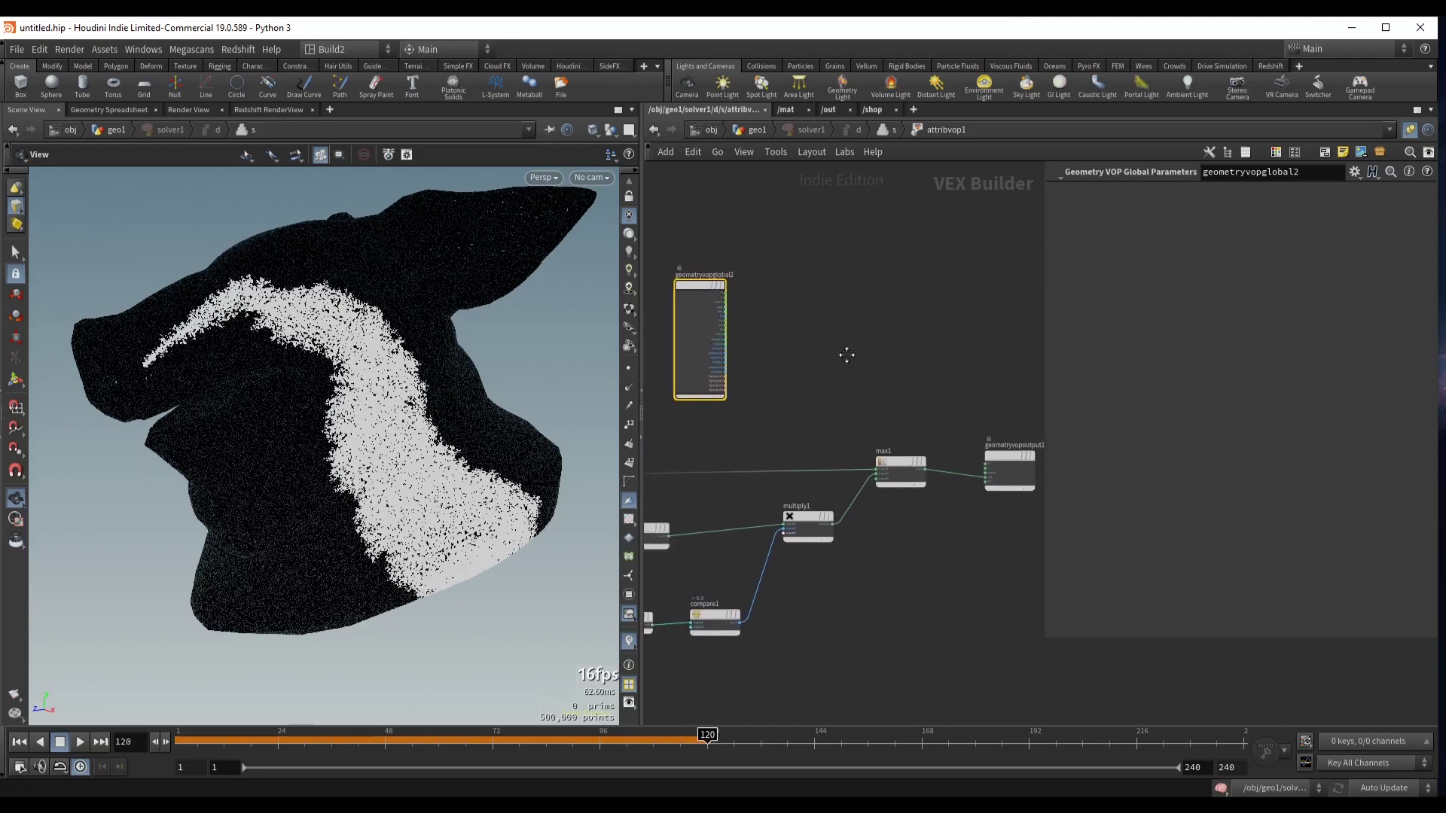
scroll(739, 282, "up", 2)
left_click(734, 281)
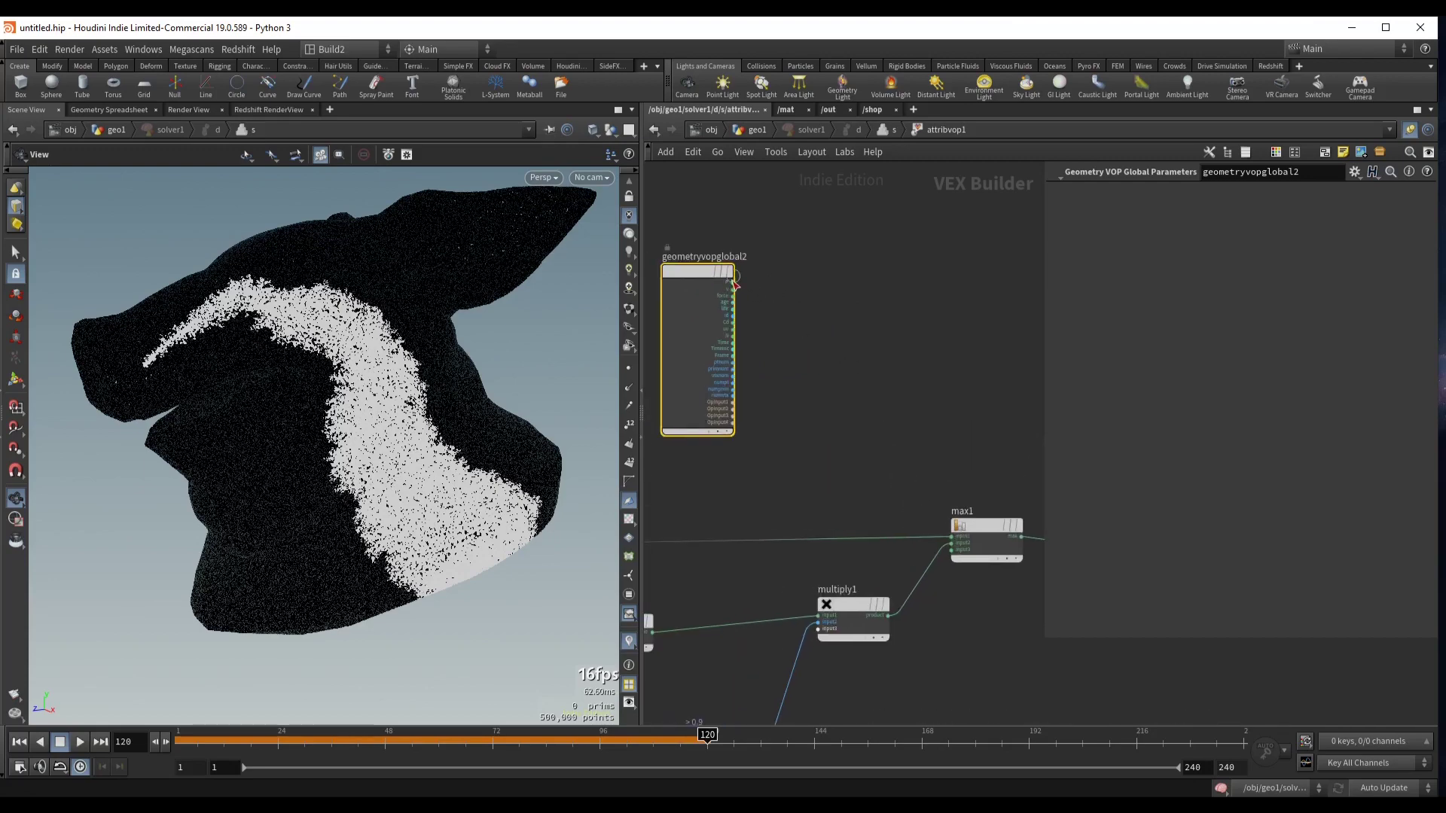
key("Tab")
type("turb")
key("Return")
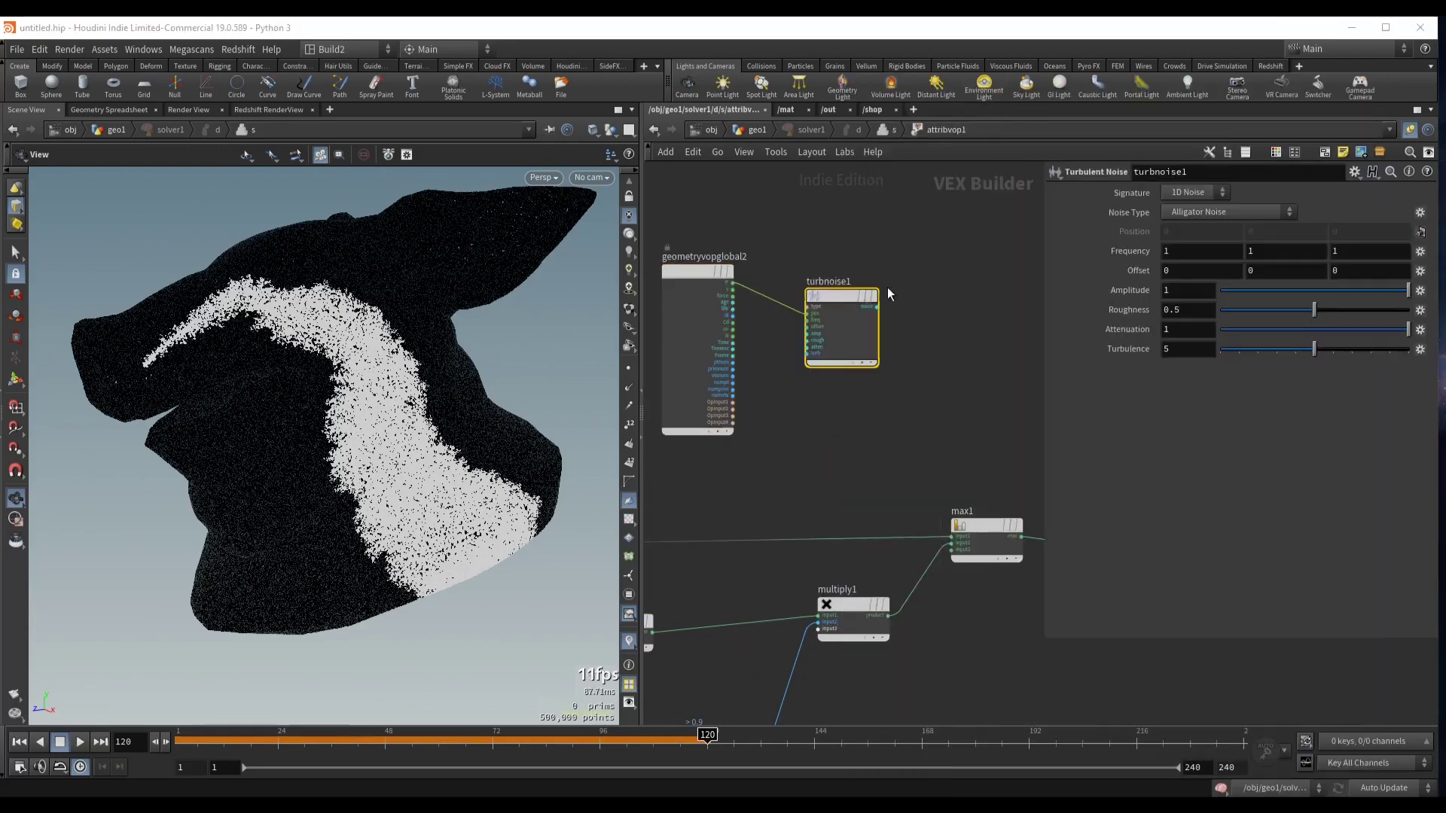
left_click(817, 273)
- Connect turbnoise1's noise output to geometryvopoutput1's Cd
mouse_move(784, 482)
middle_mouse_down()
mouse_move(816, 391)
mouse_move(840, 379)
middle_mouse_up()
left_click_drag(691, 607, 978, 484)
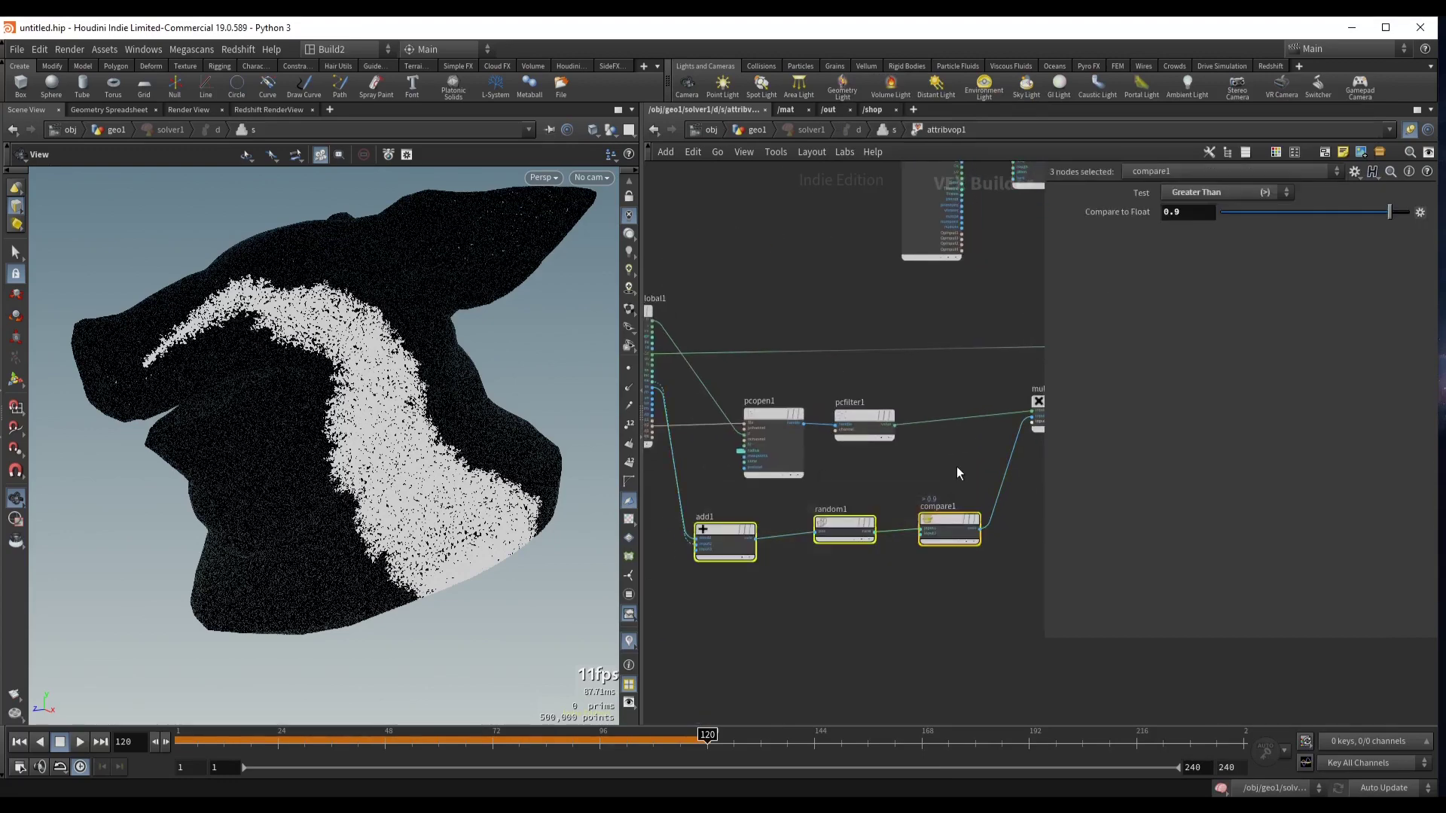
left_click(958, 473)
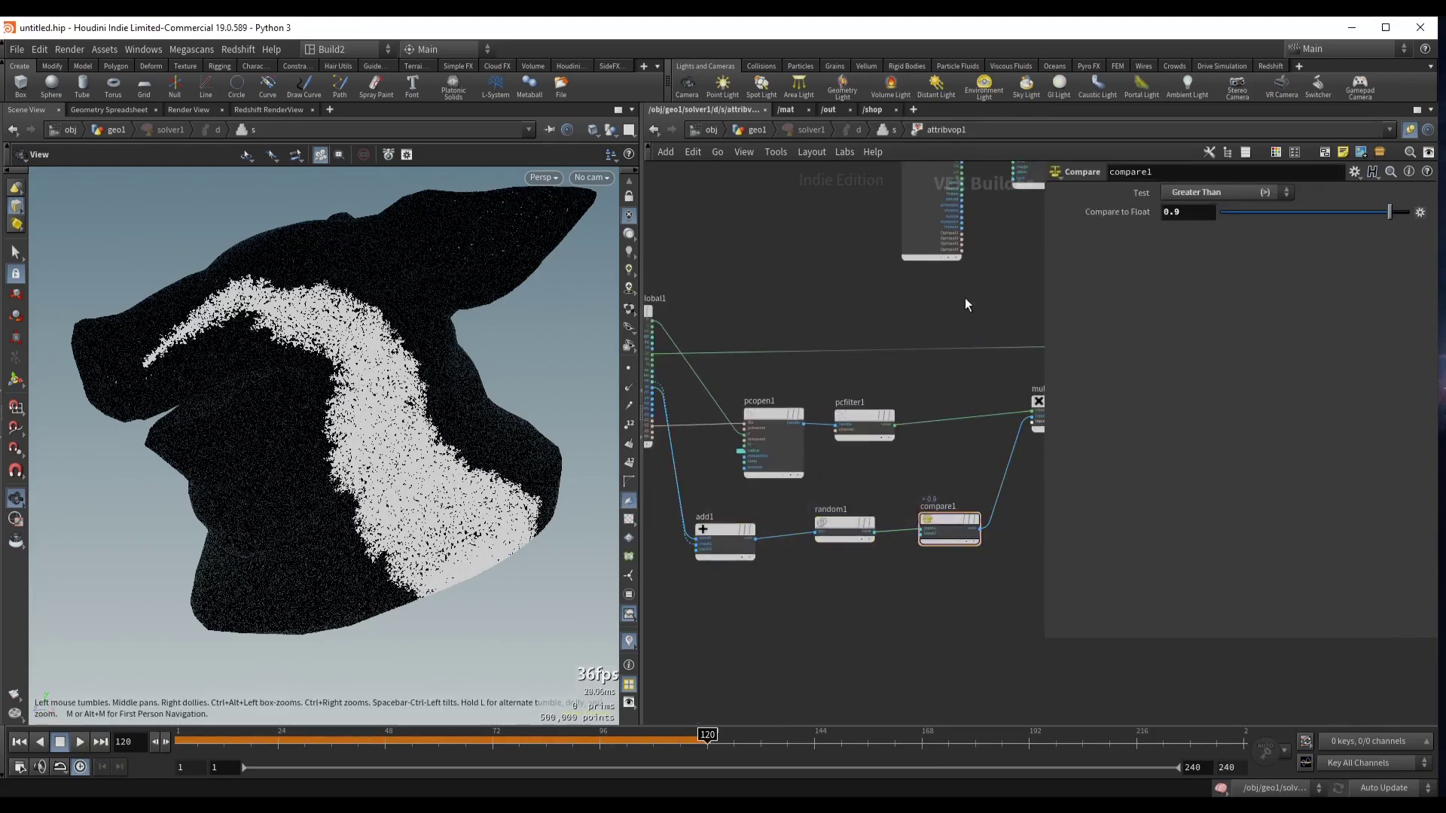
middle_click_drag(964, 296, 847, 422)
scroll(842, 428, "up", 4)
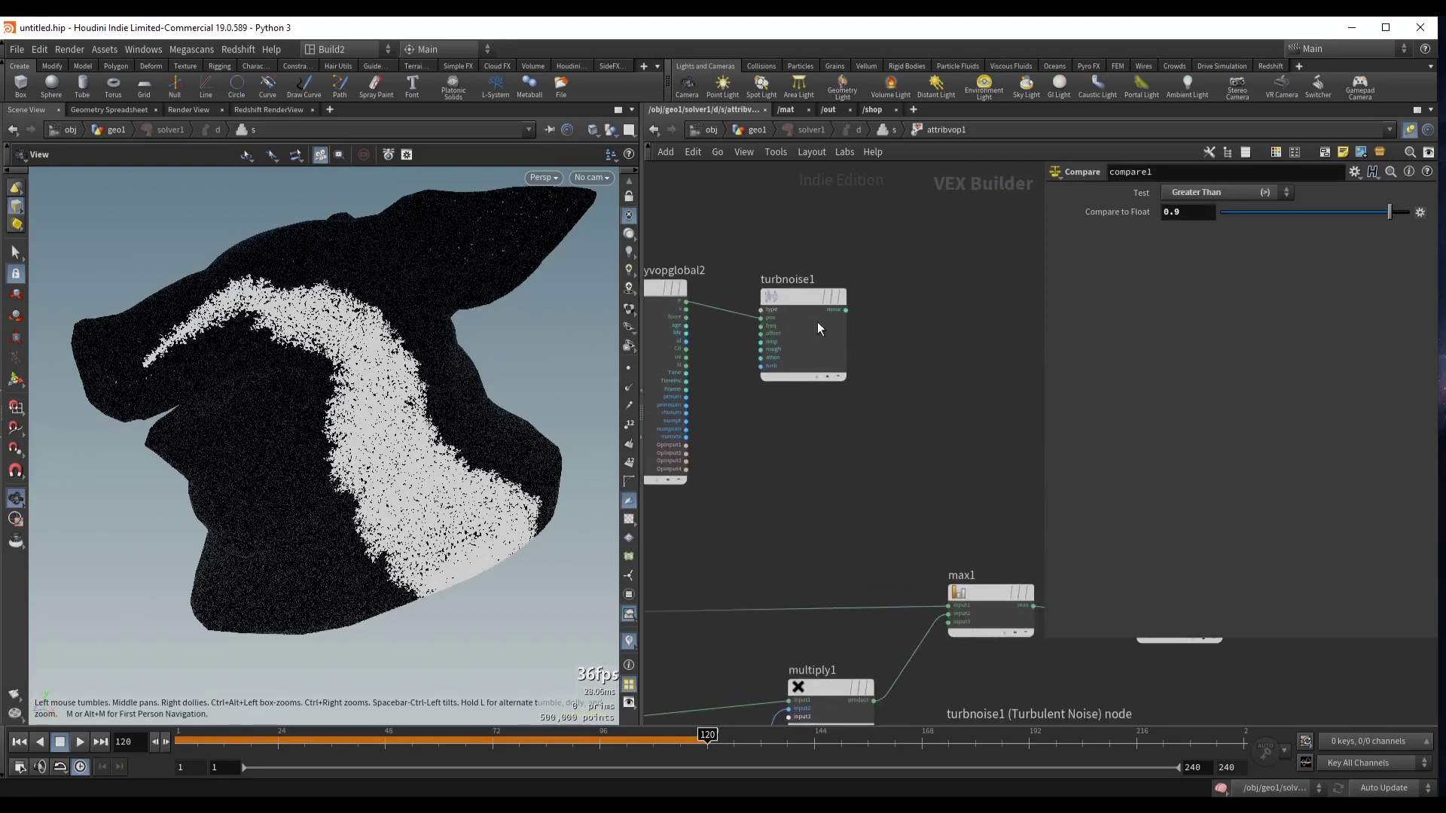
left_click(820, 328)
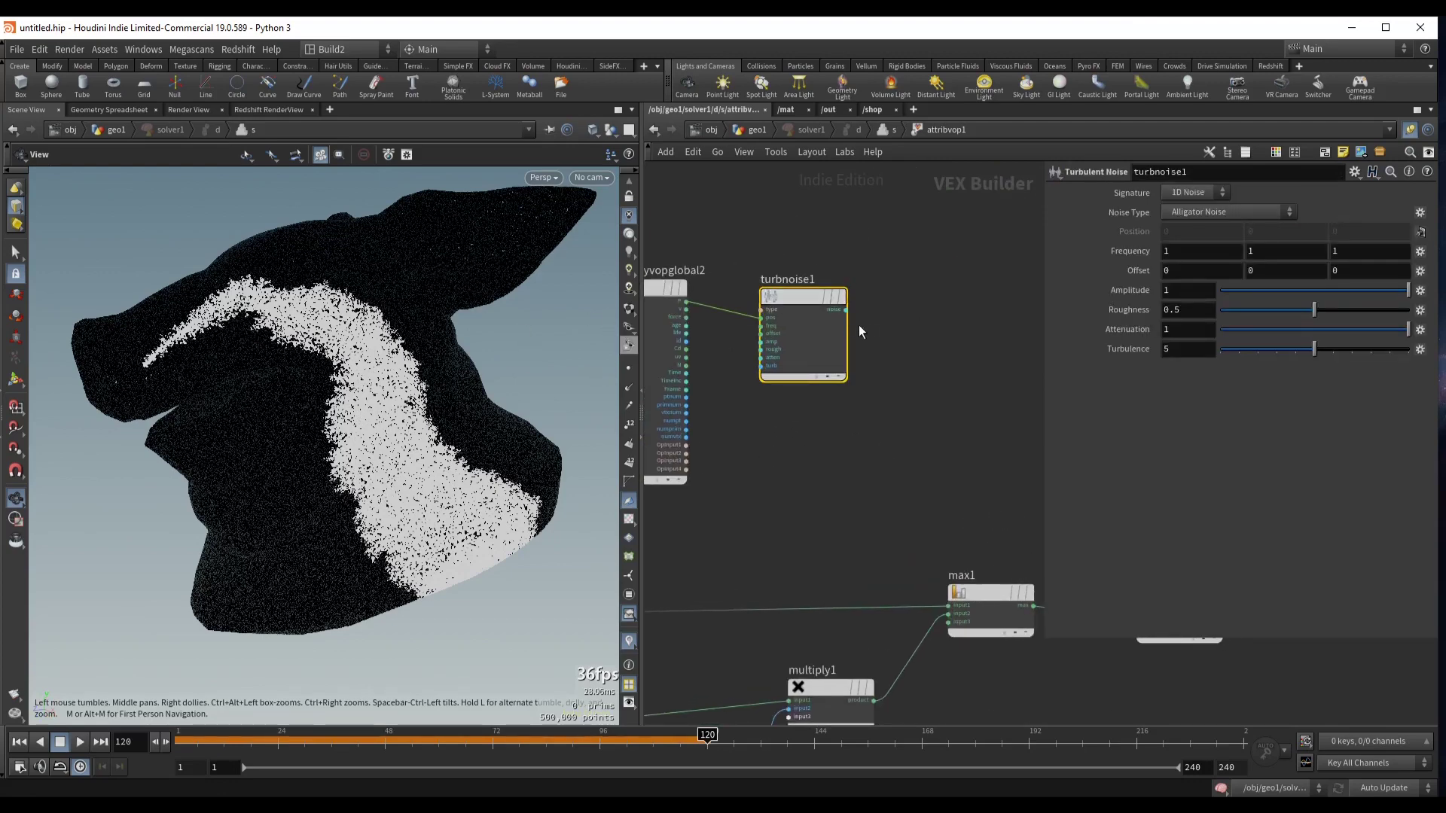
middle_click_drag(859, 324, 816, 300)
left_click(786, 302)
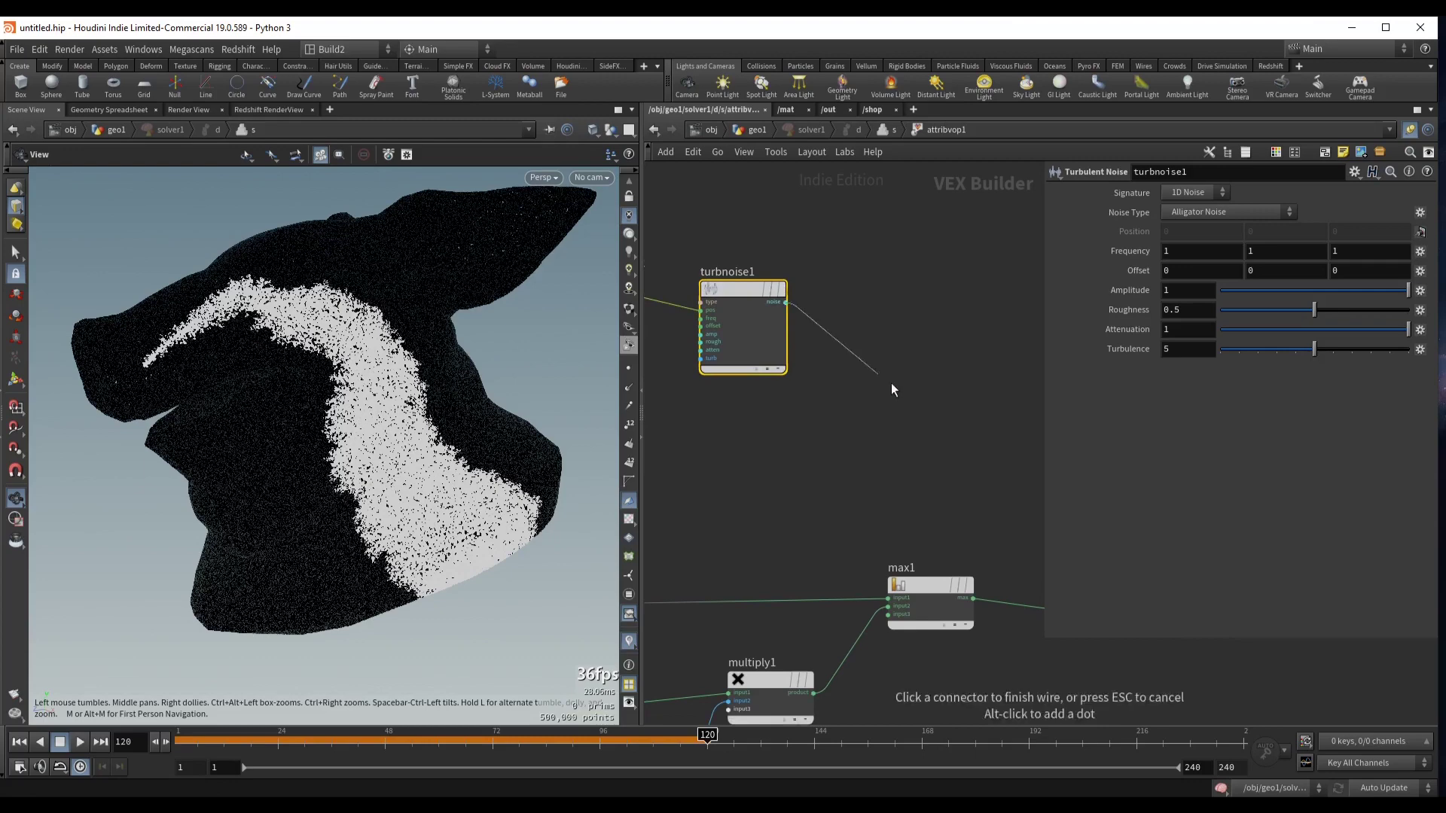
middle_click_drag(892, 383, 801, 422)
left_click(896, 554)
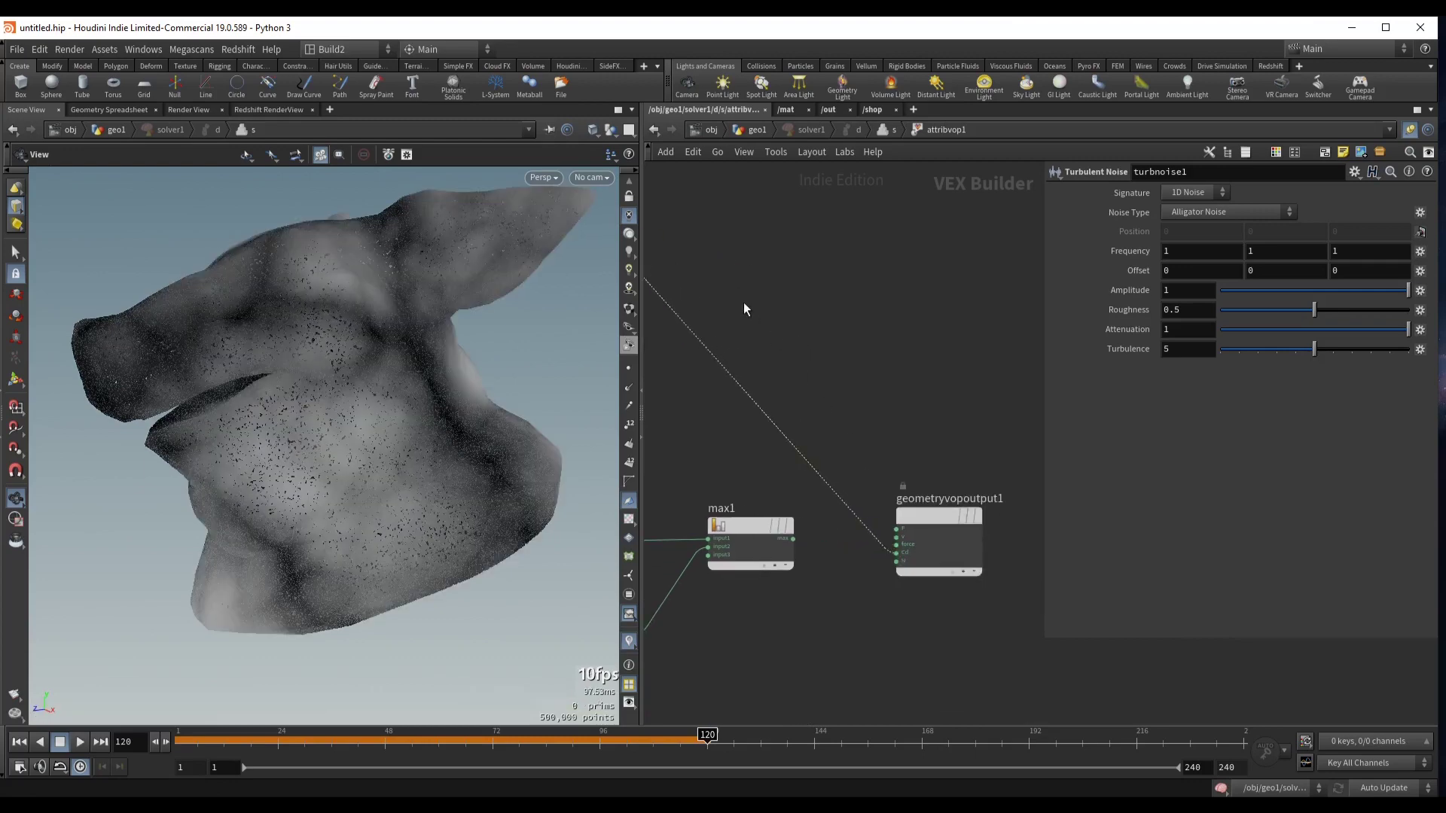
- Set turbnoise1 to Simplex Noise with frequency 5.6 and show the point spreadsheet
middle_click_drag(743, 302, 950, 354)
left_click(1207, 211)
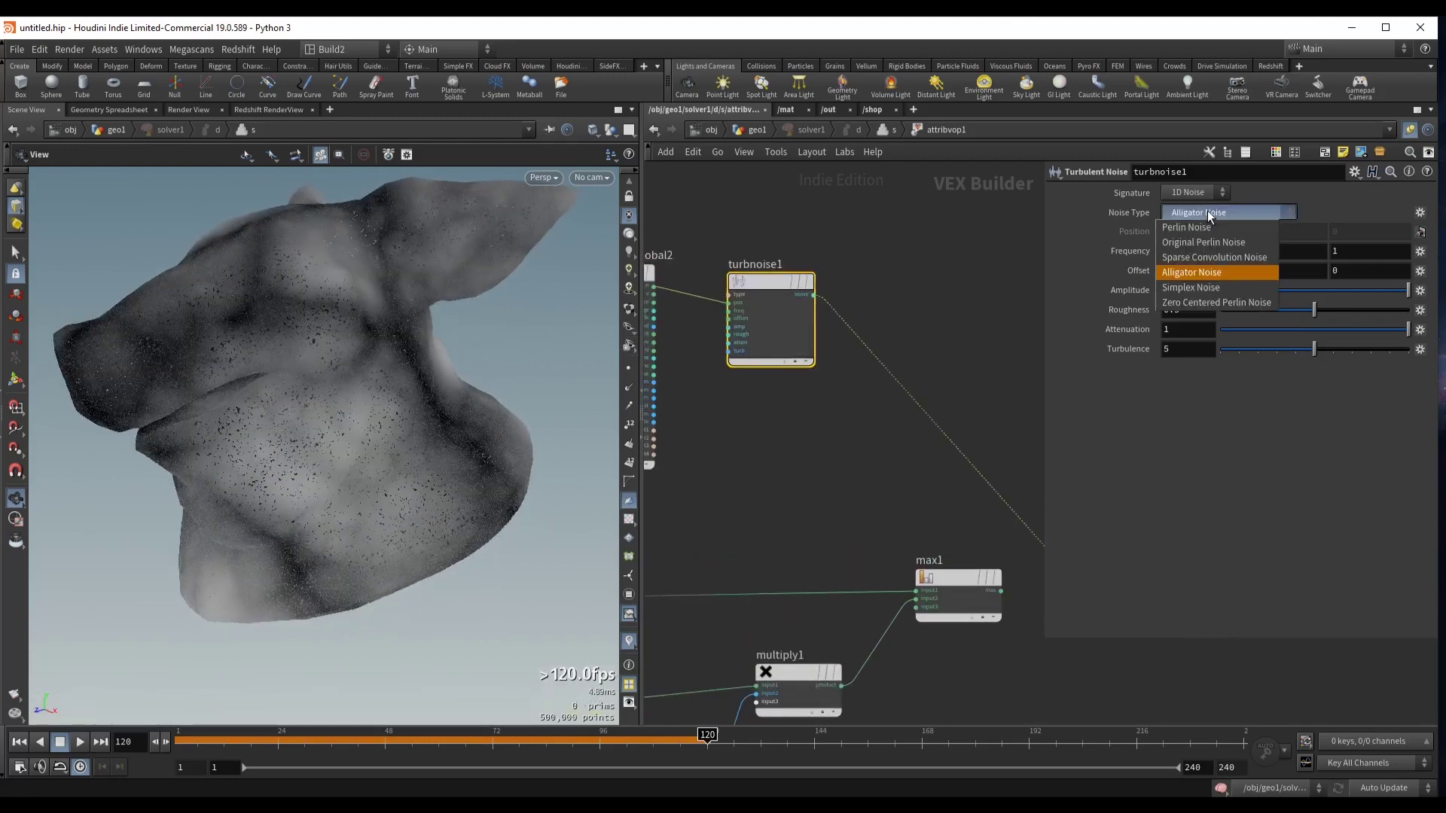
left_click(1191, 287)
middle_click_drag(1131, 251, 1295, 243)
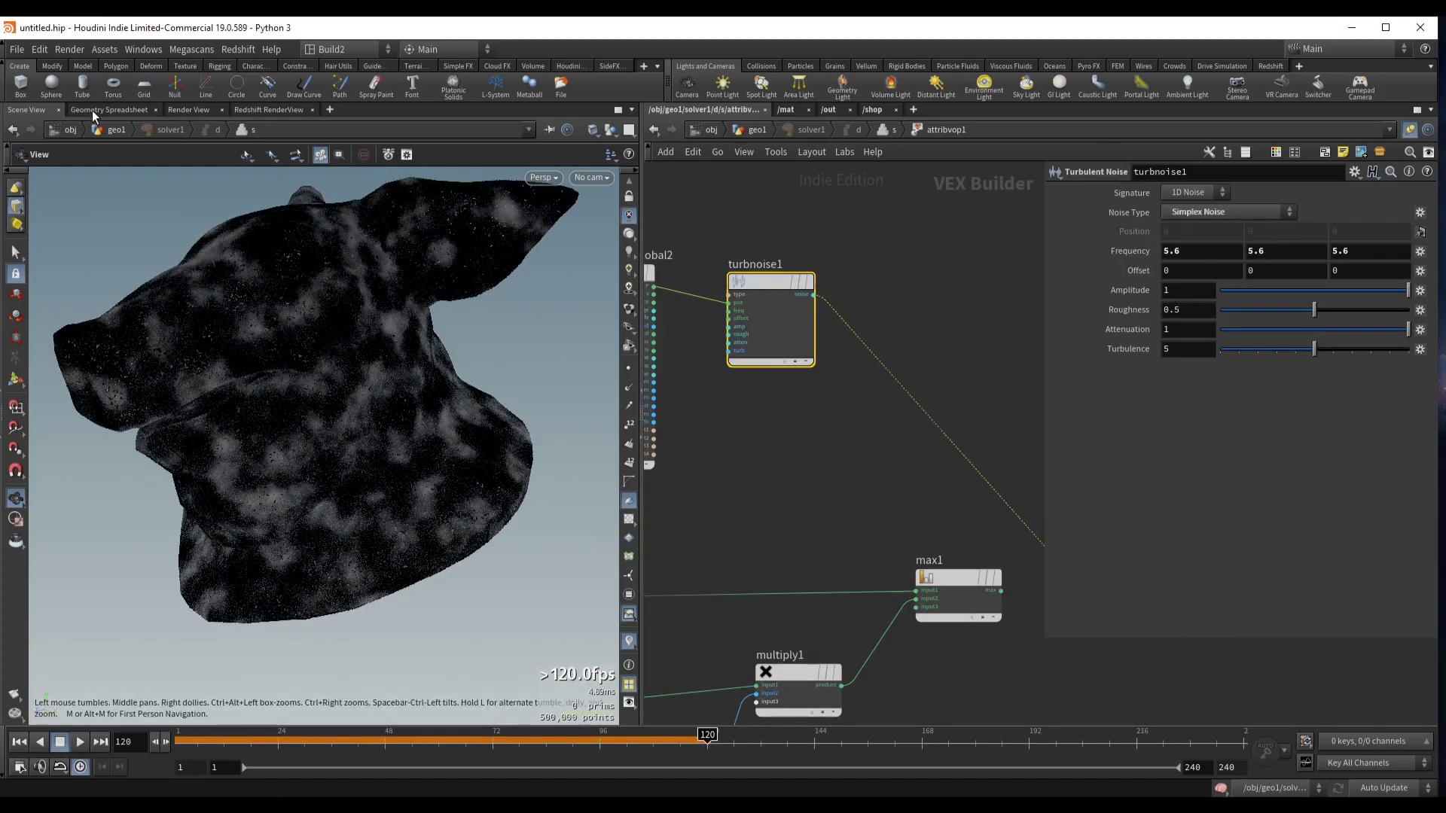
left_click(92, 110)
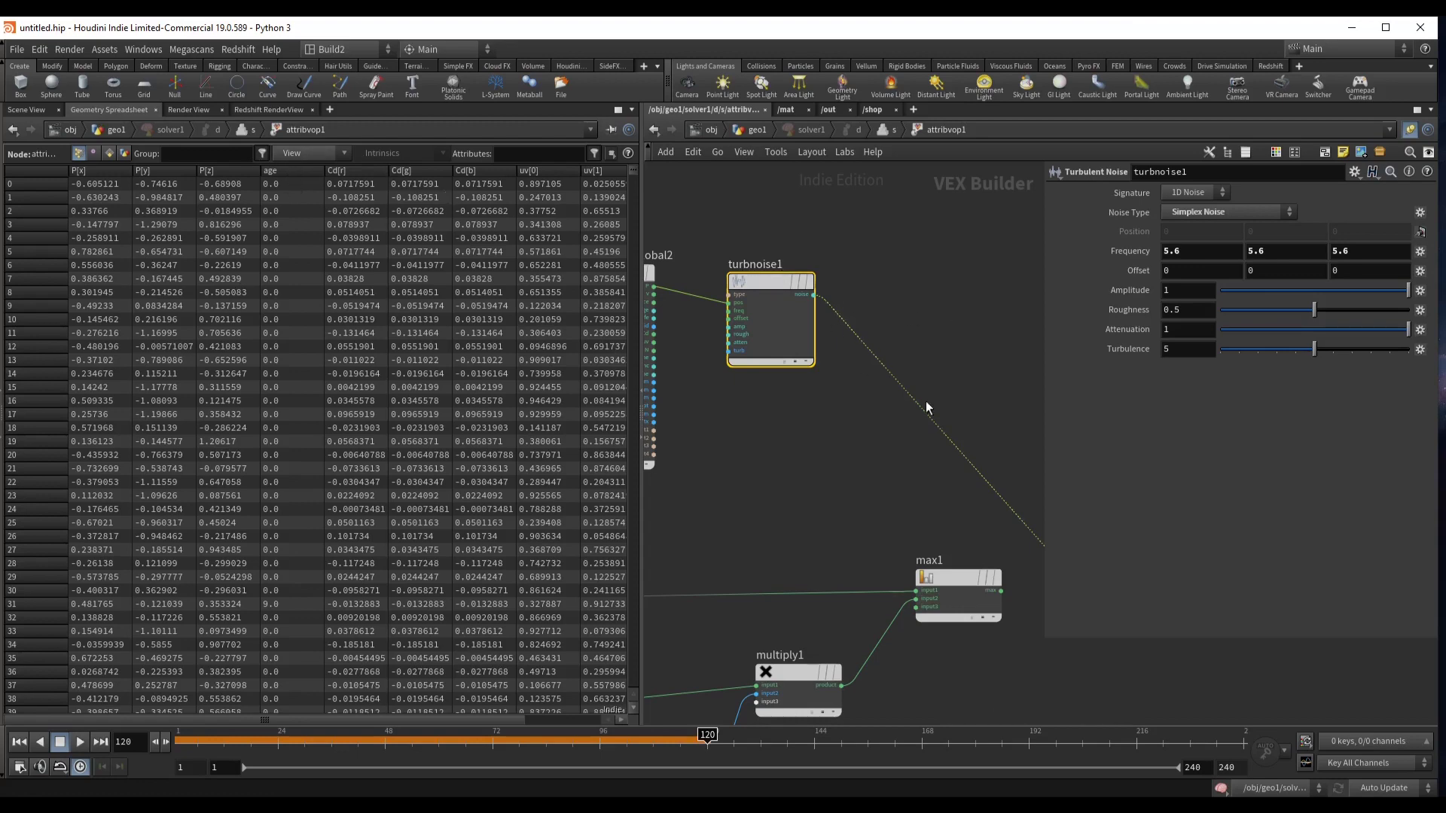
mouse_move(925, 401)
middle_mouse_down()
mouse_move(774, 348)
mouse_move(908, 410)
middle_mouse_up()
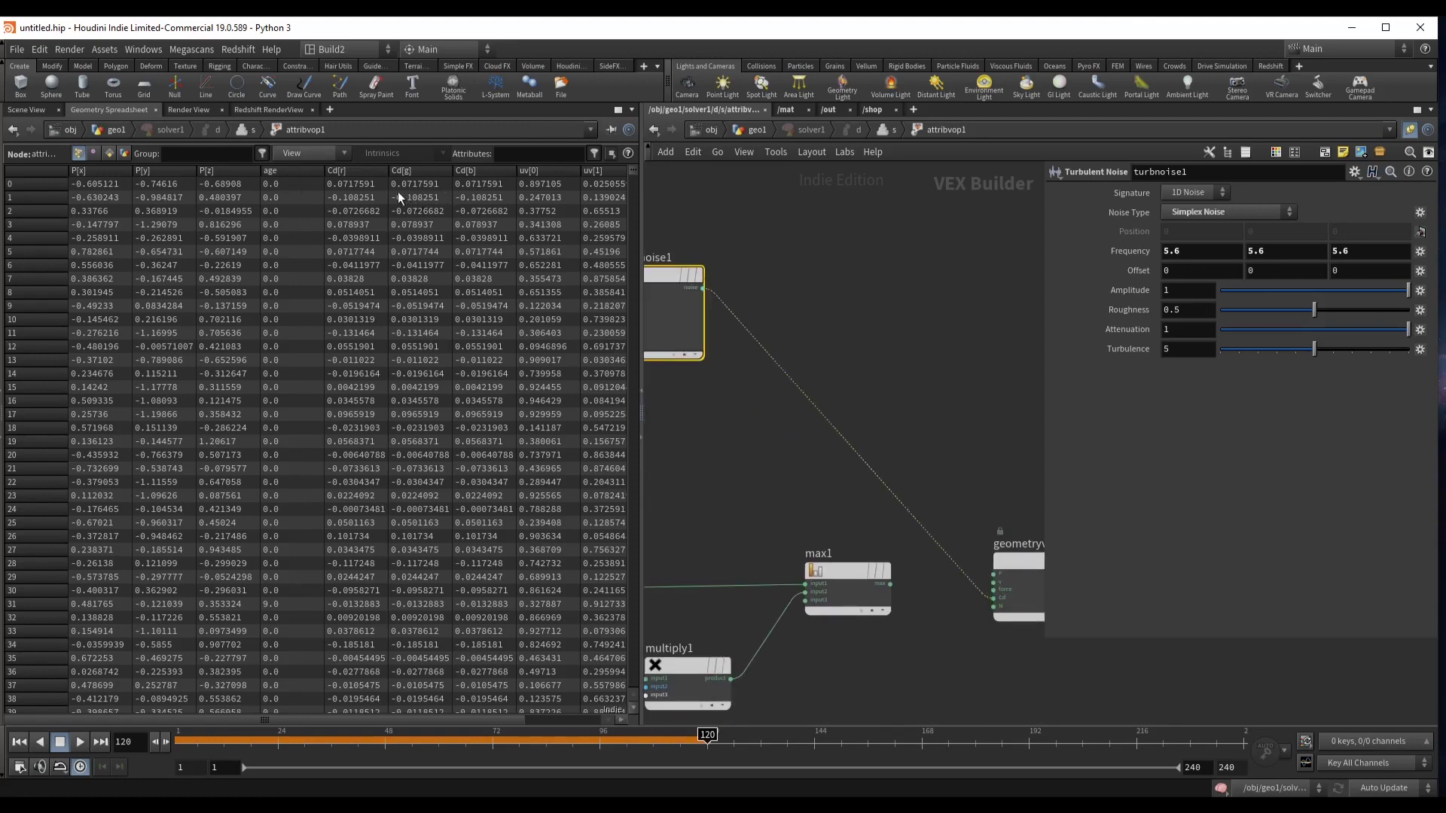
left_click(355, 168)
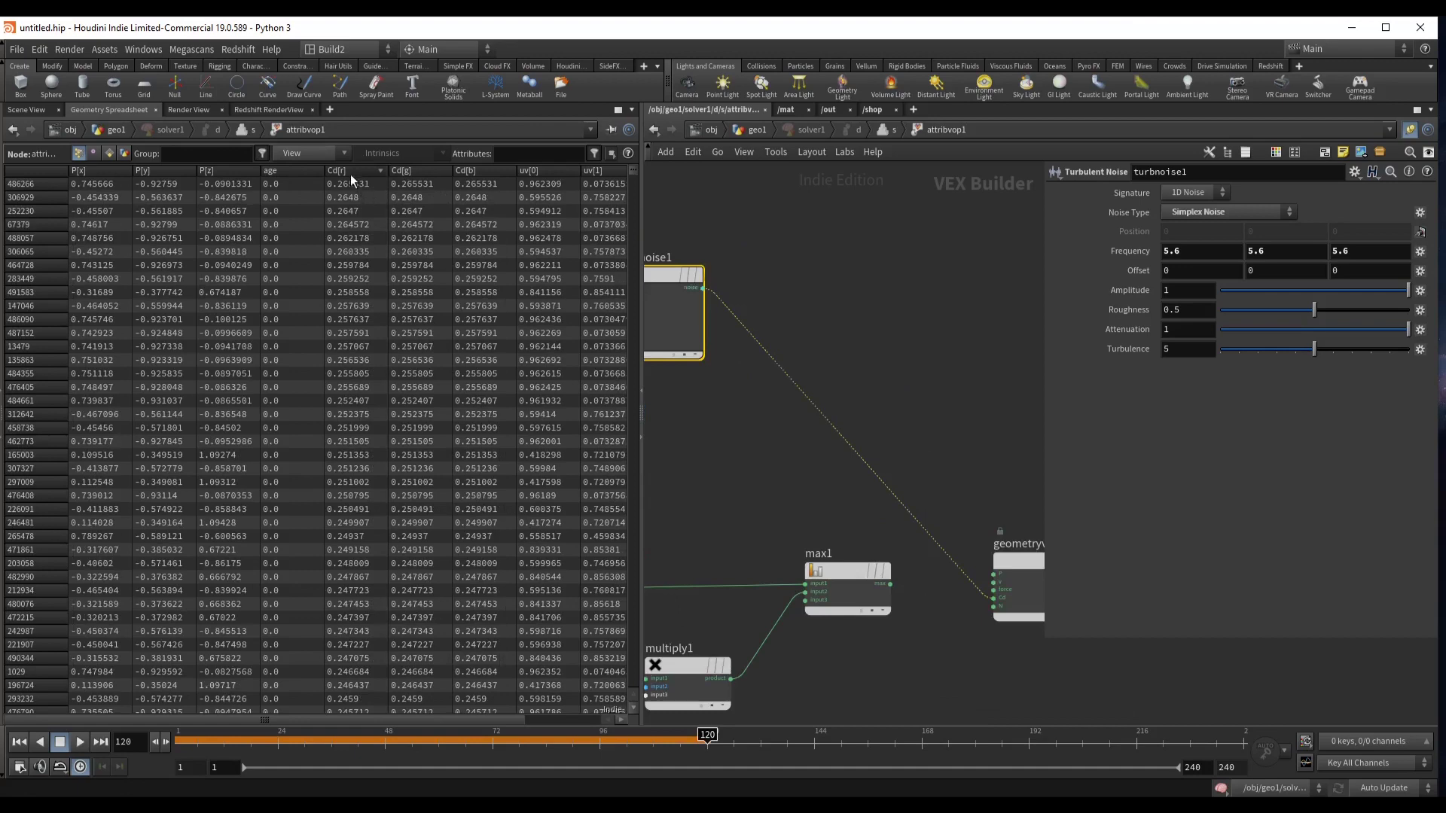
left_click(347, 171)
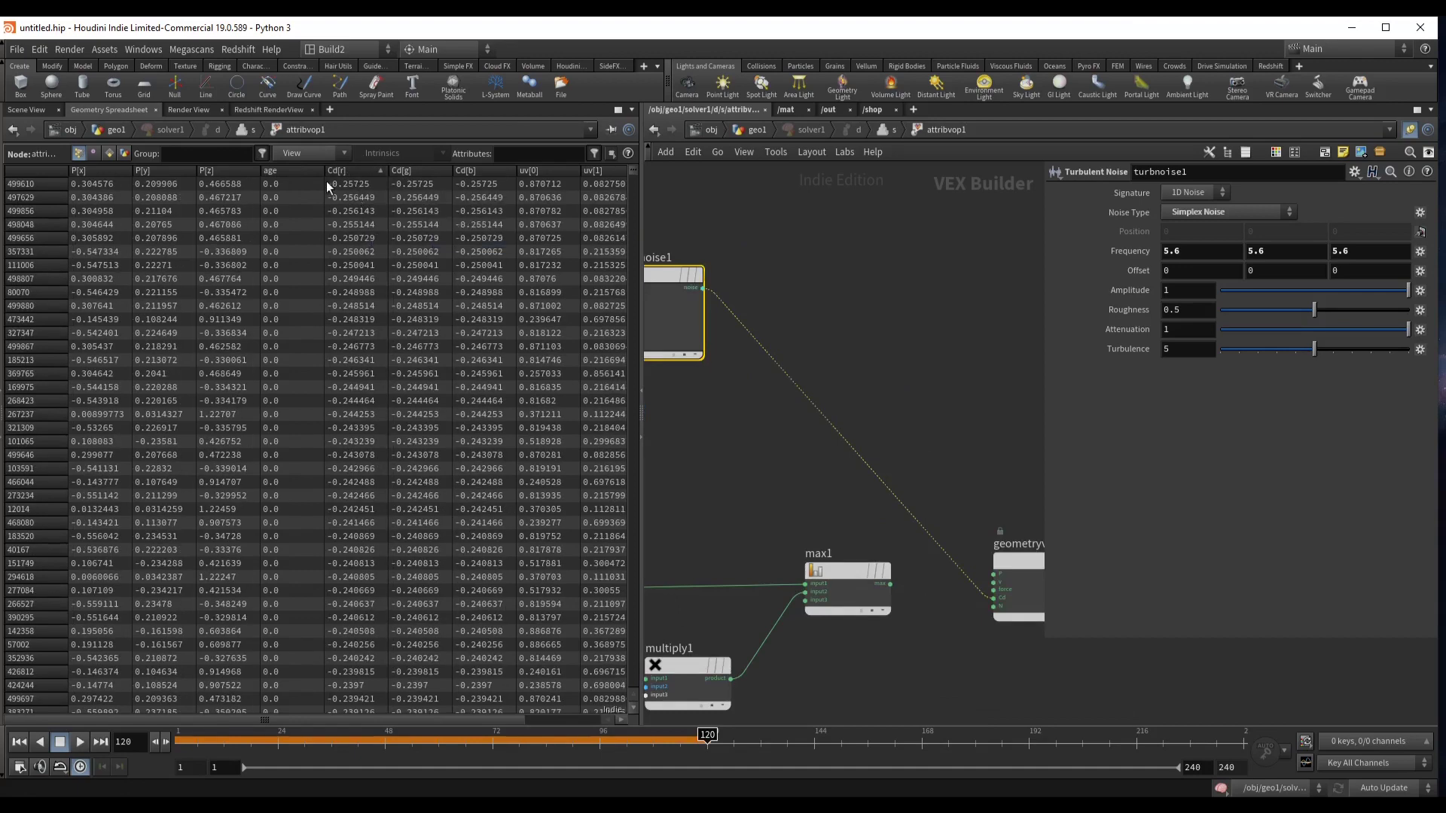
left_click(351, 170)
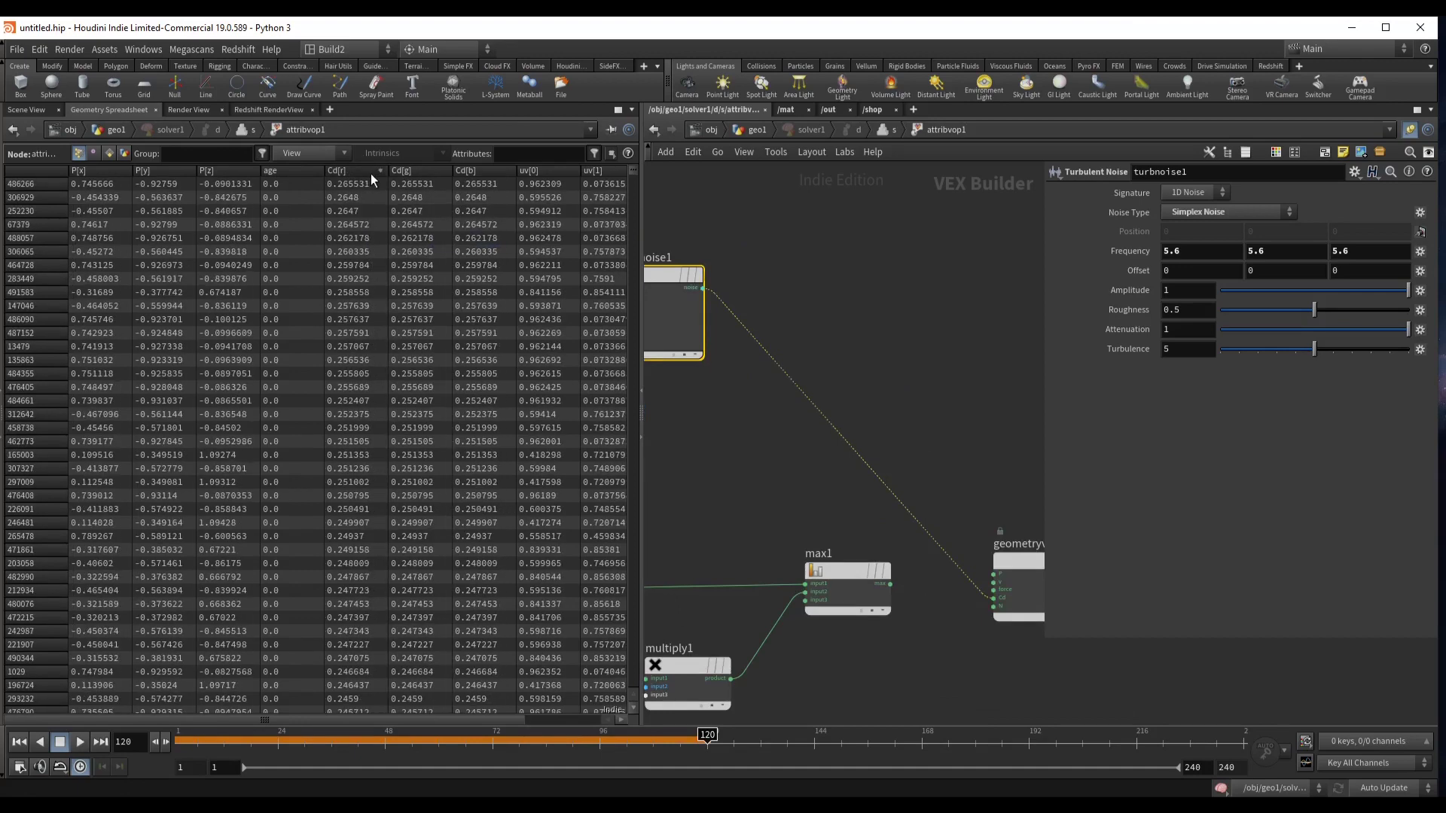
left_click(27, 110)
scroll(828, 262, "down", 2)
middle_click_drag(828, 262, 834, 319)
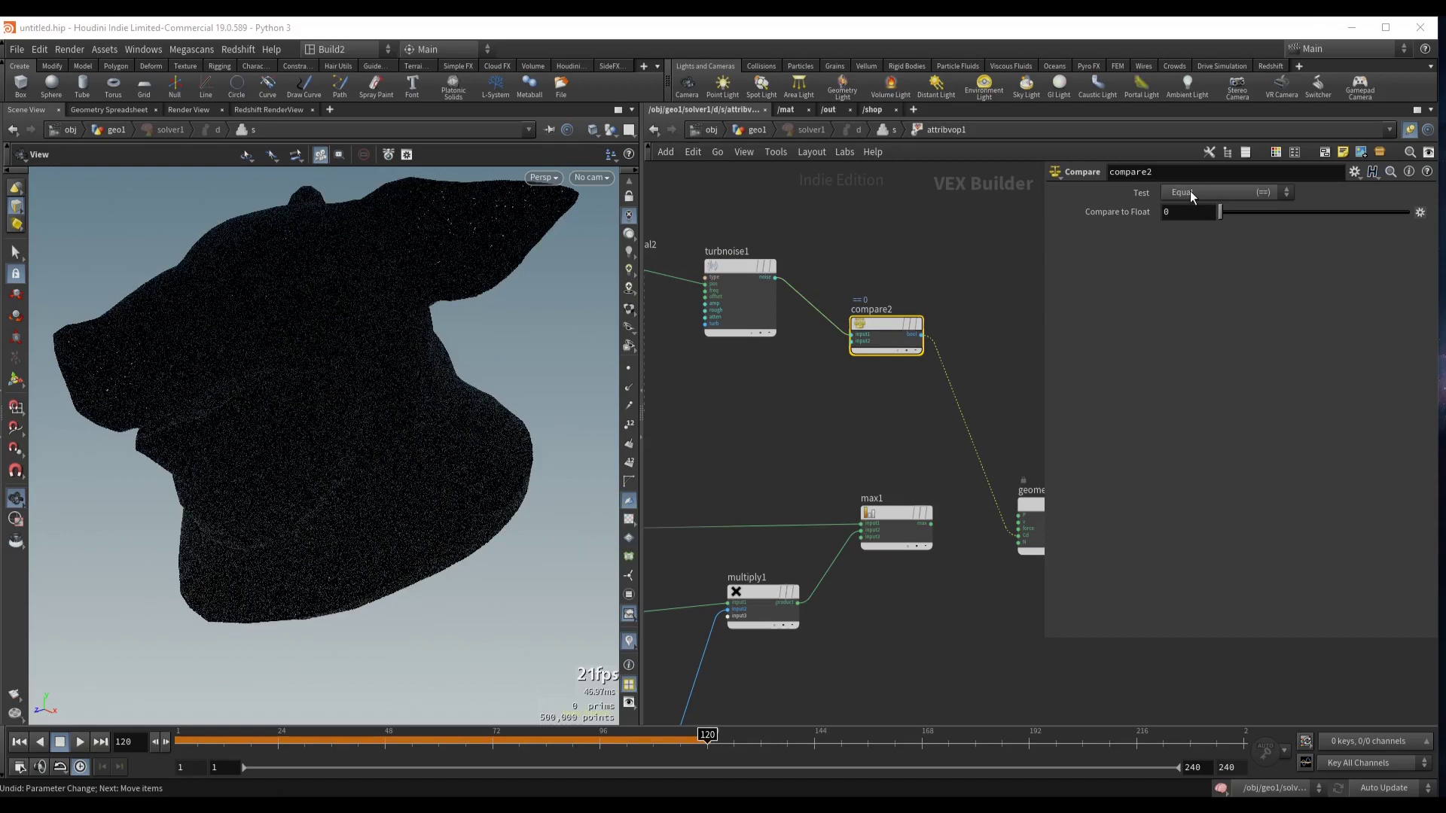
- Set compare2's test to Greater Than
left_click(1190, 191)
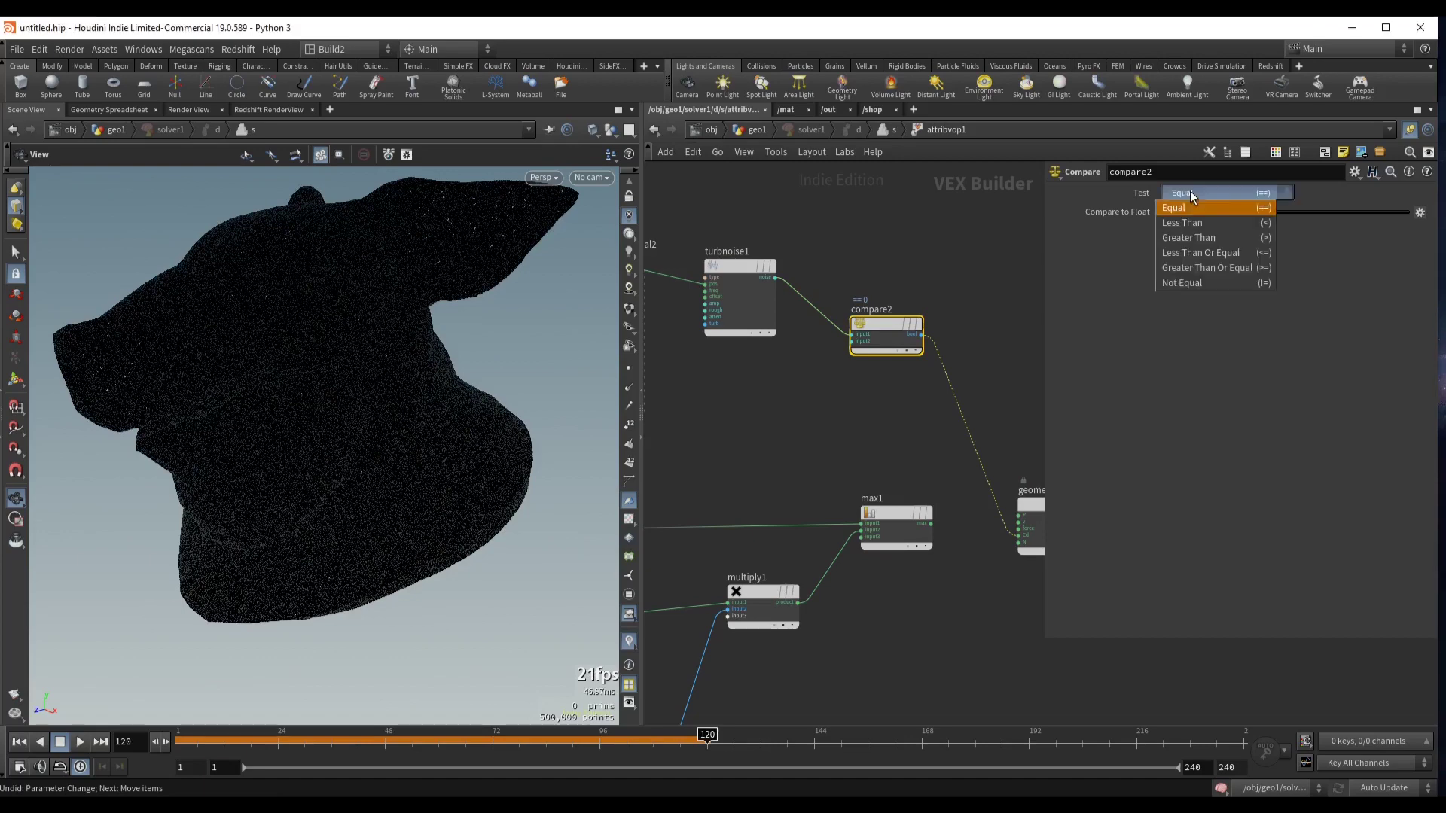
left_click(1191, 238)
left_click_drag(351, 411, 352, 437)
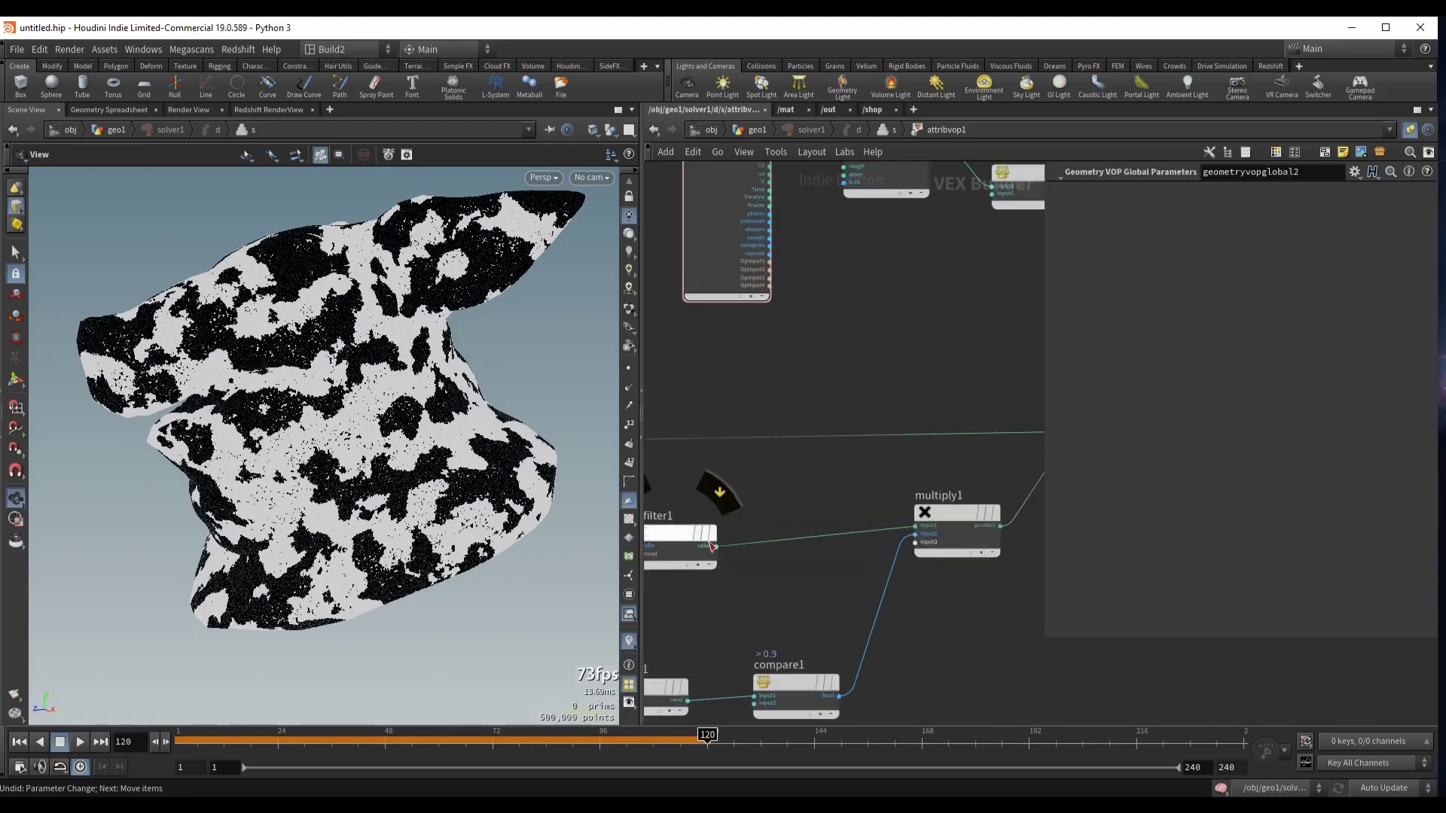
- Add a multiply2 node from pcfilter1's output with compare2 in its second input
left_click(716, 548)
scroll(791, 467, "down", 3)
key("Tab")
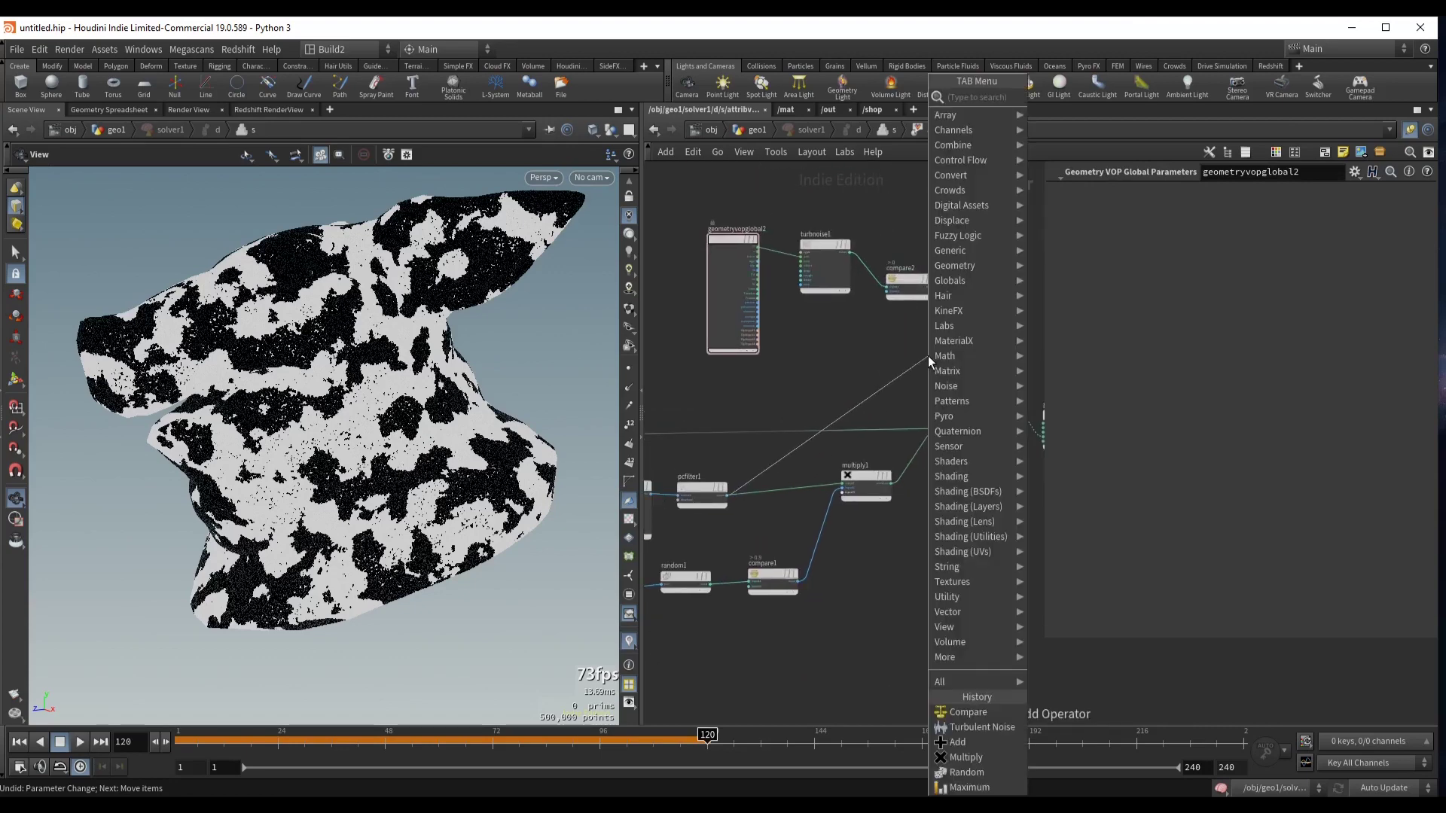
type("mult")
key("Return")
left_click(936, 357)
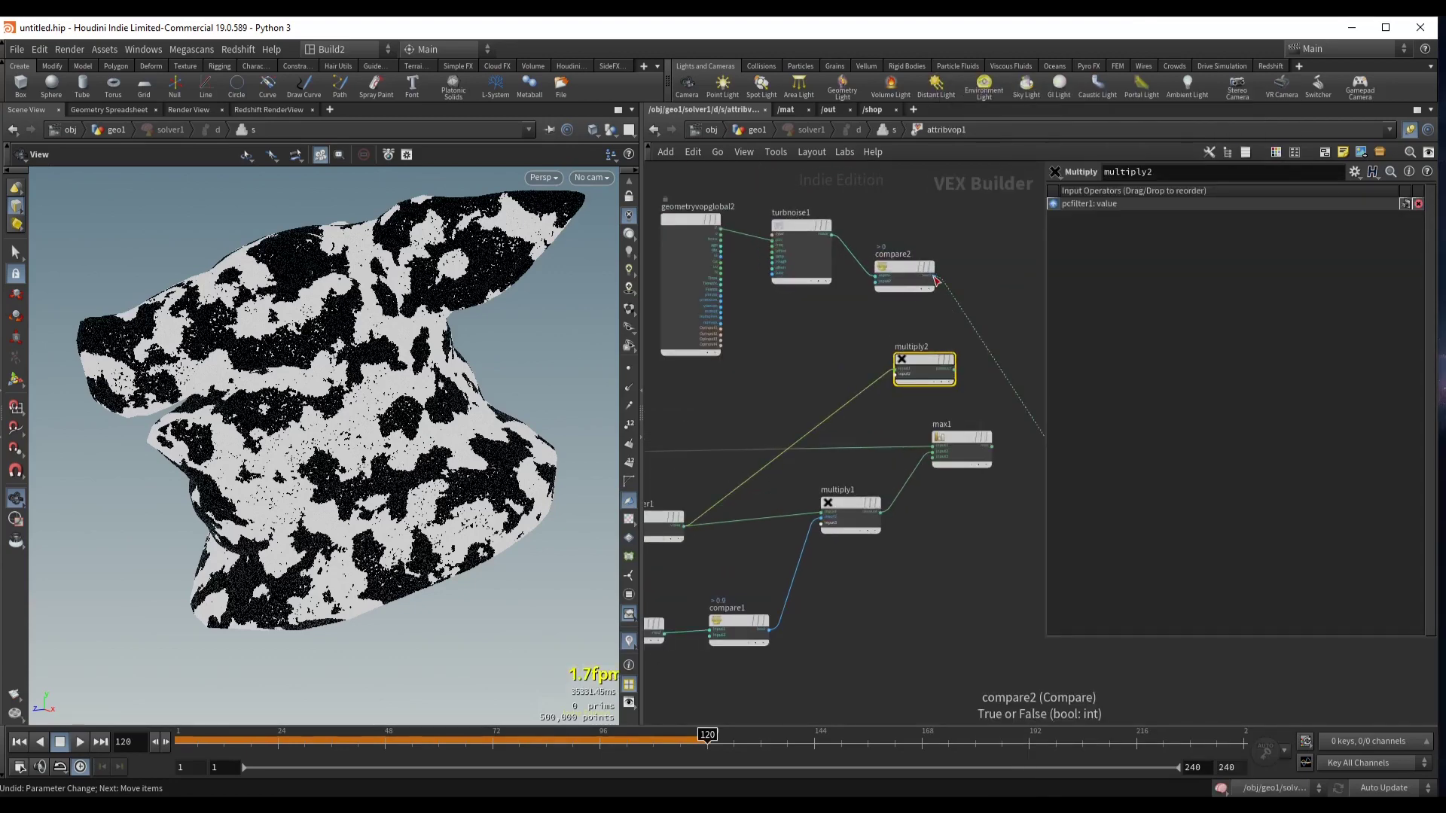
left_click(918, 375)
middle_click_drag(918, 375, 801, 355)
- Route multiply2's product into geometryvopoutput1's Cd, replacing the compare2 link
scroll(801, 356, "up", 1)
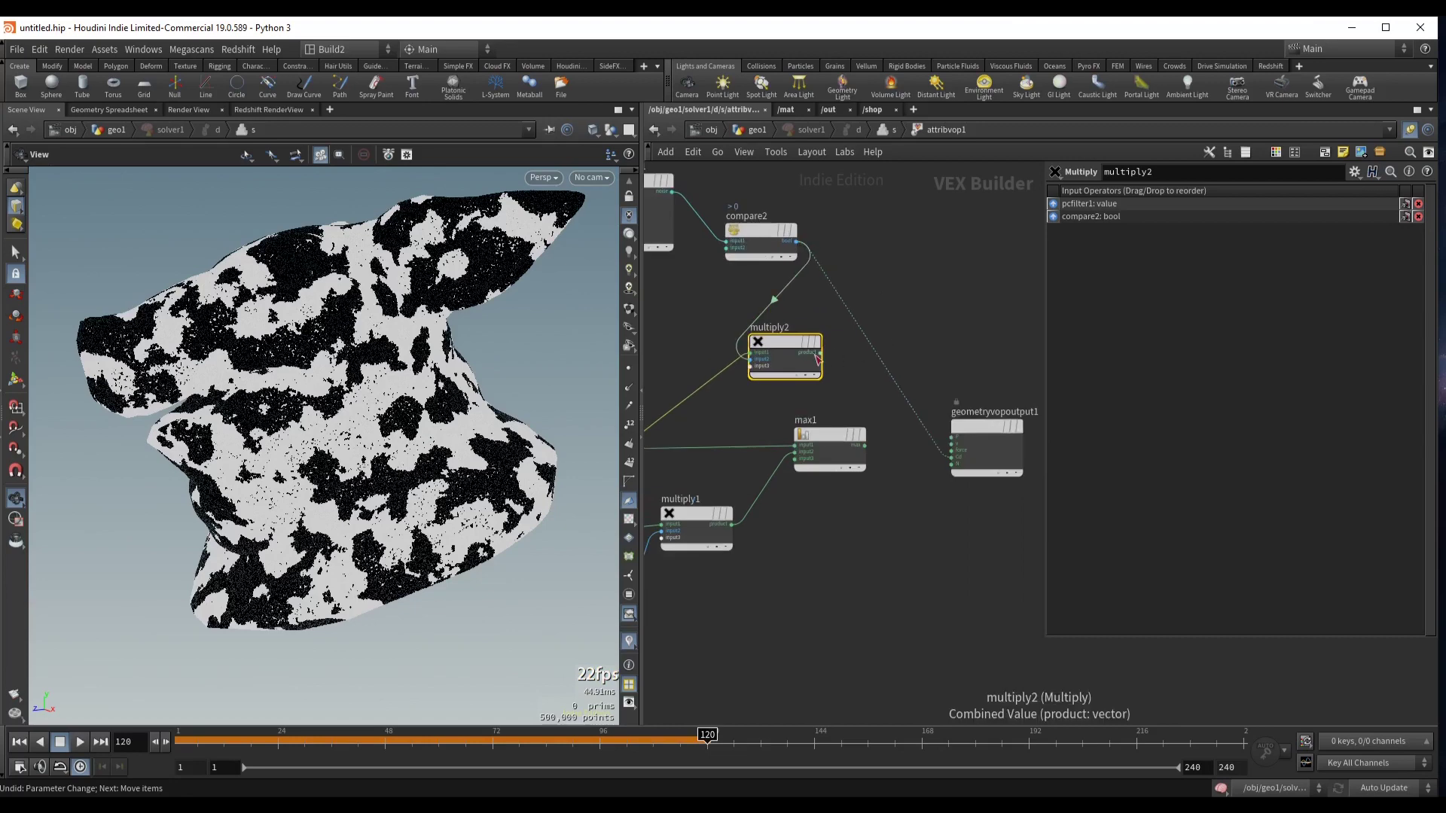
left_click(820, 358)
left_click(954, 456)
middle_click_drag(953, 456, 1183, 524)
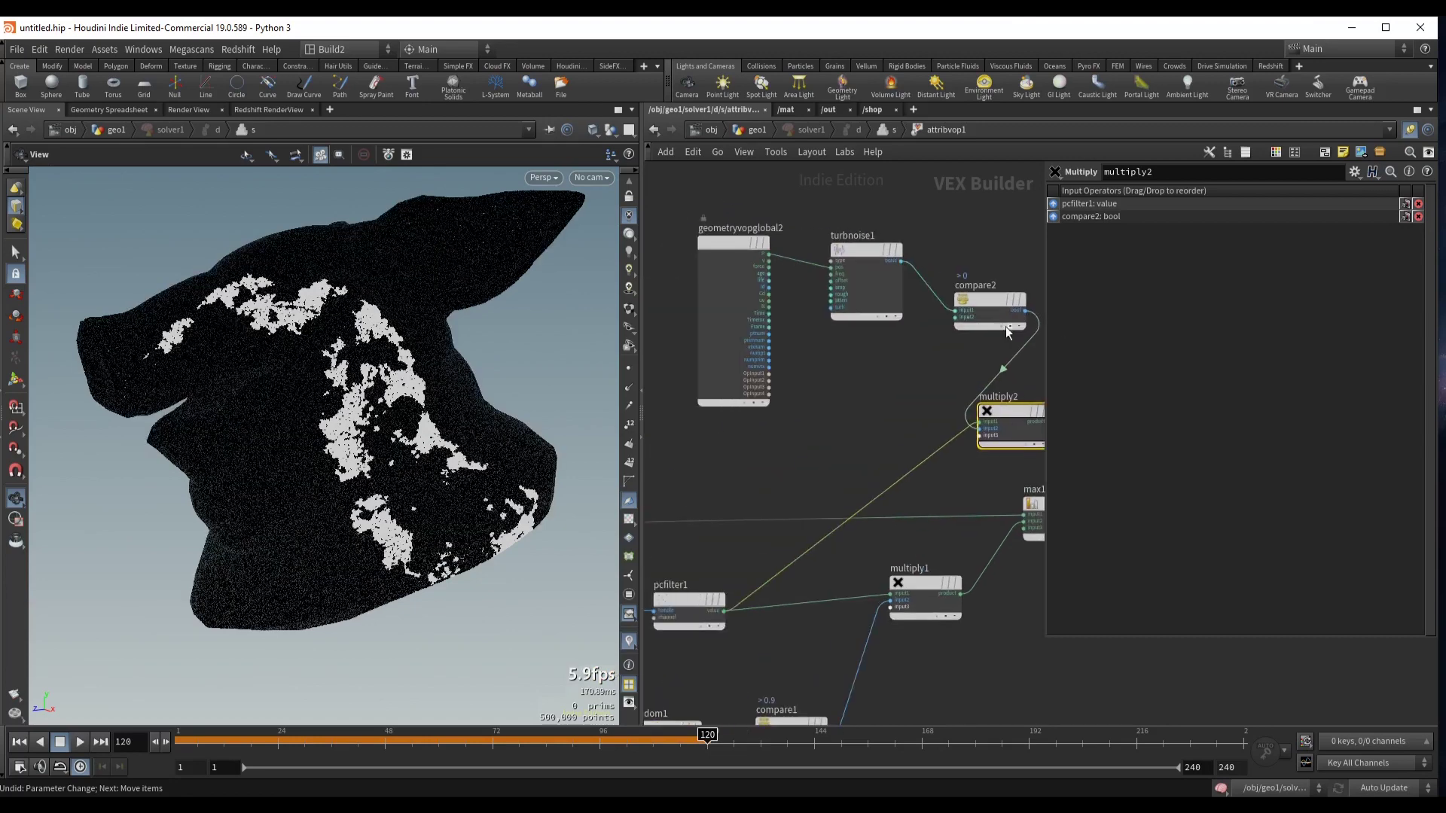
left_click_drag(805, 268, 806, 270)
middle_click_drag(1035, 304, 865, 284)
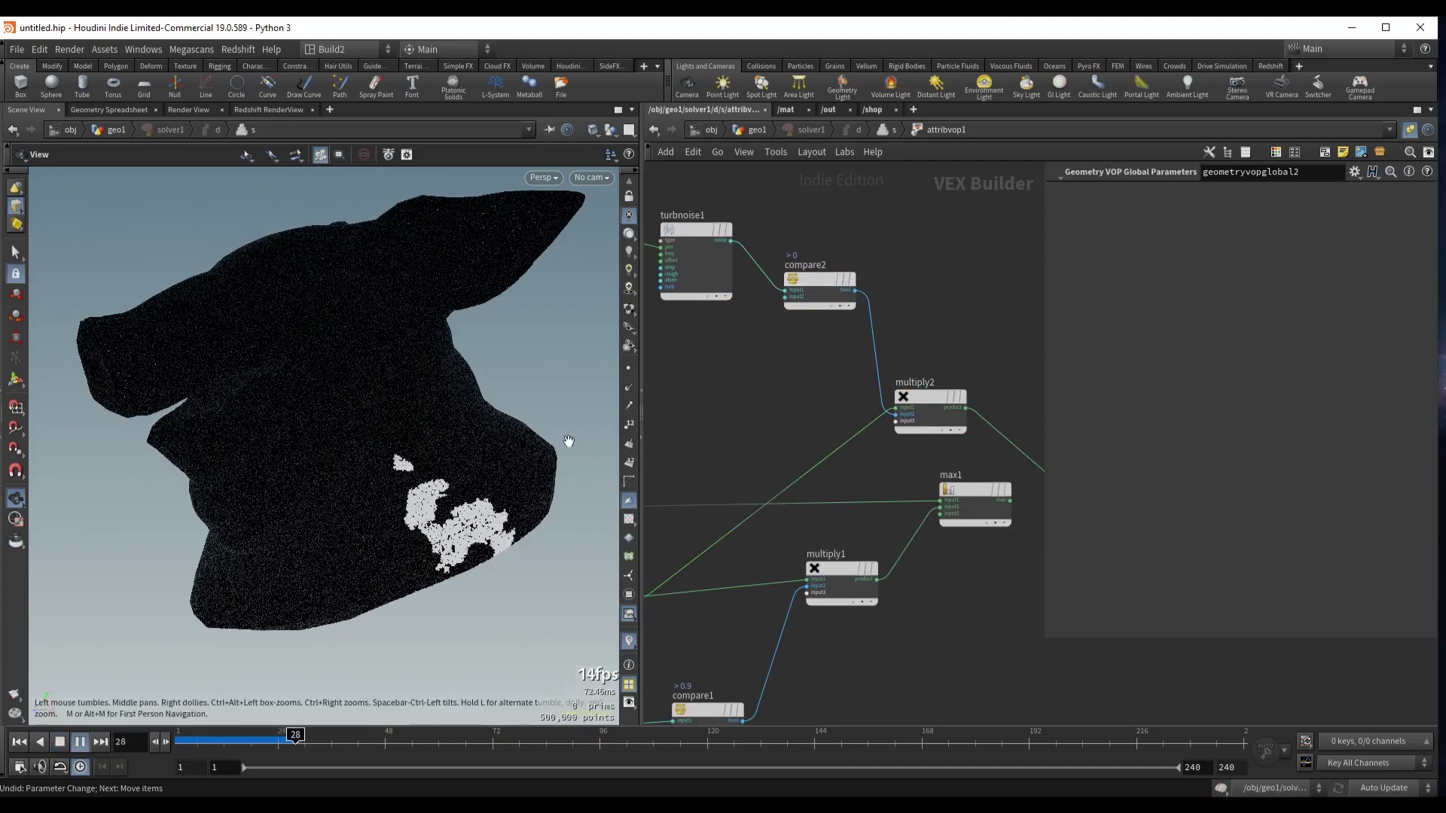
- Stop playback and wire multiply2's product into max1
key("f")
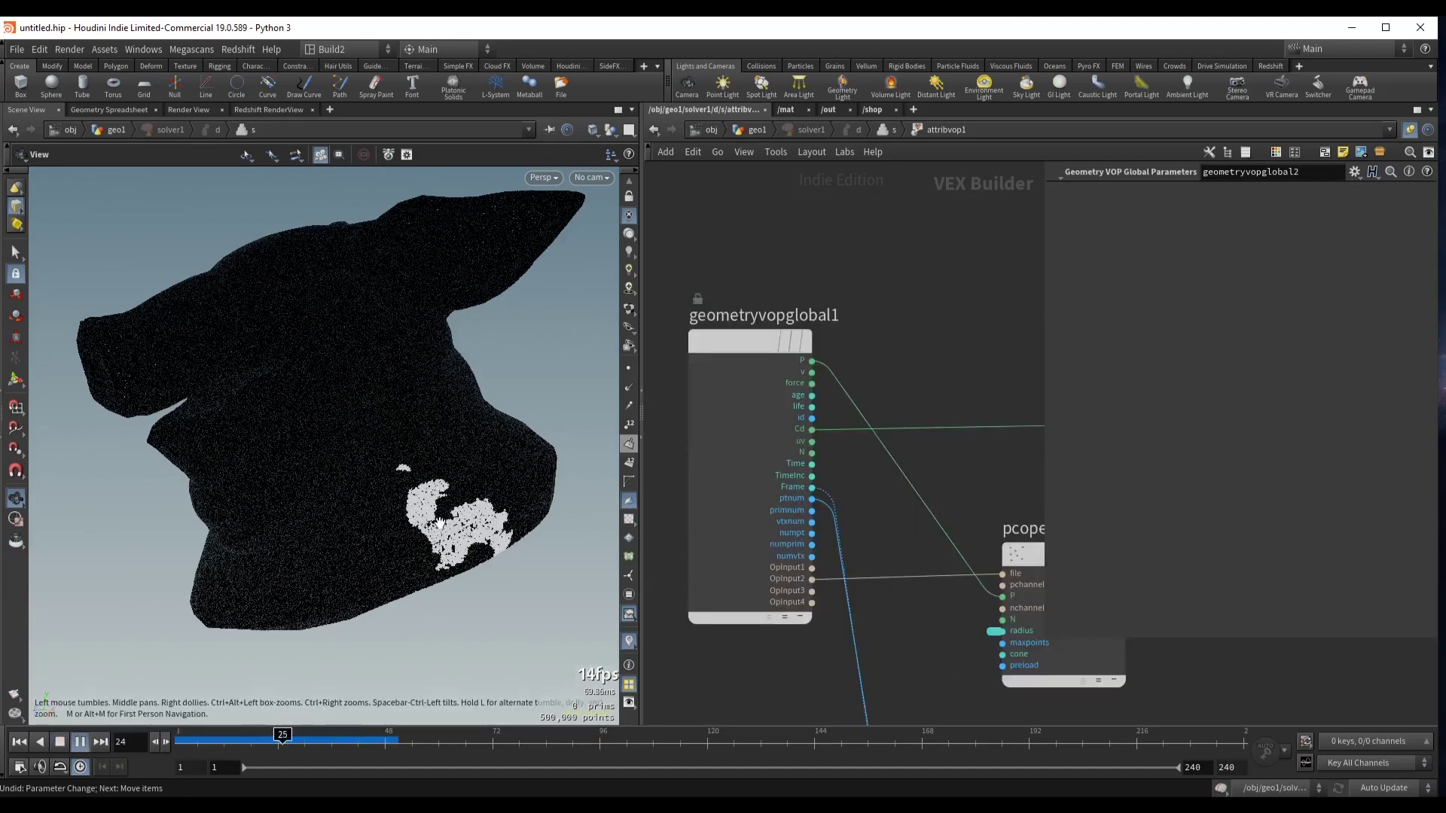
key("Up")
scroll(830, 393, "down", 5)
scroll(886, 426, "up", 2)
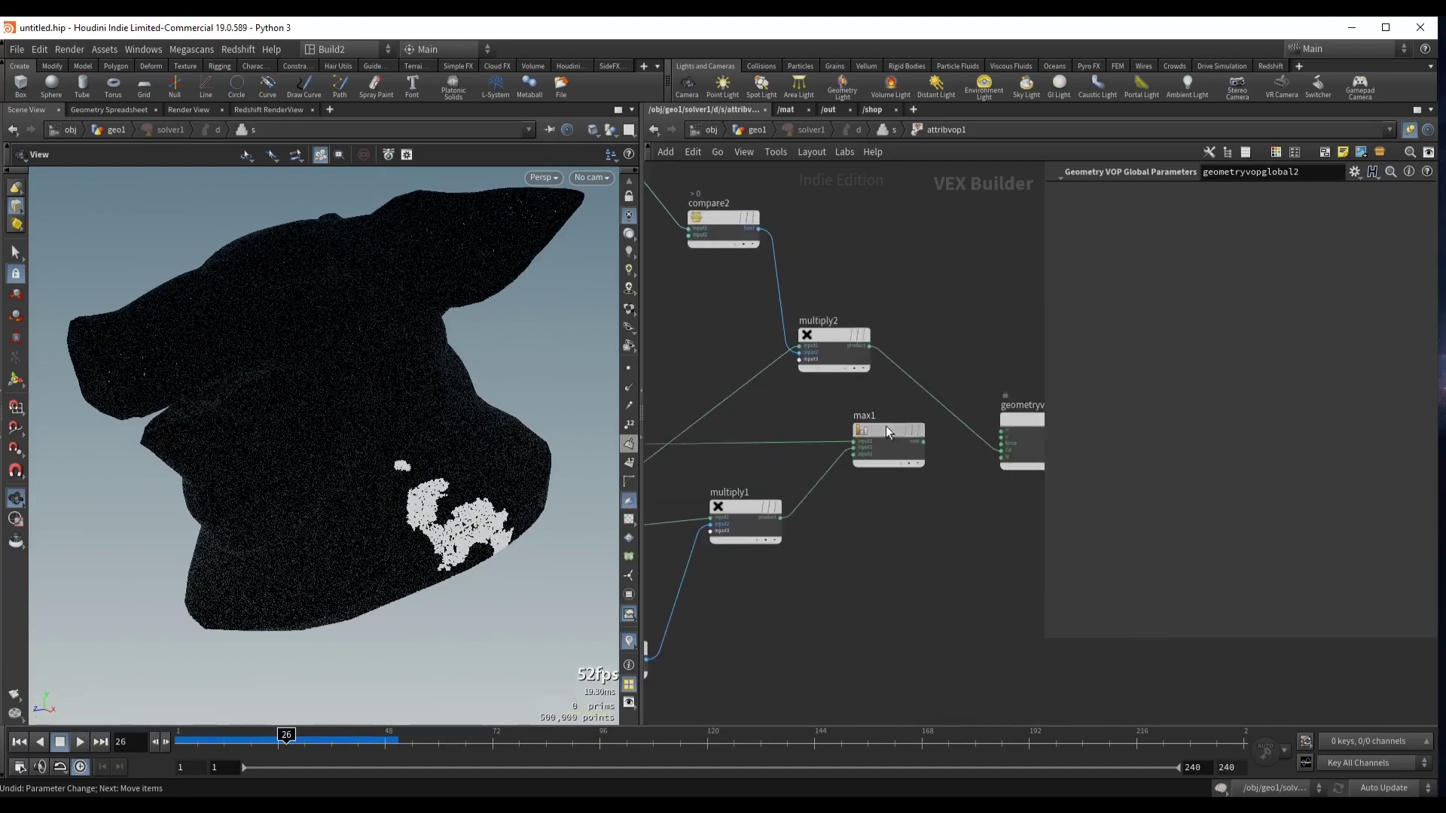
scroll(883, 412, "up", 2)
left_click(864, 323)
scroll(947, 436, "down", 2)
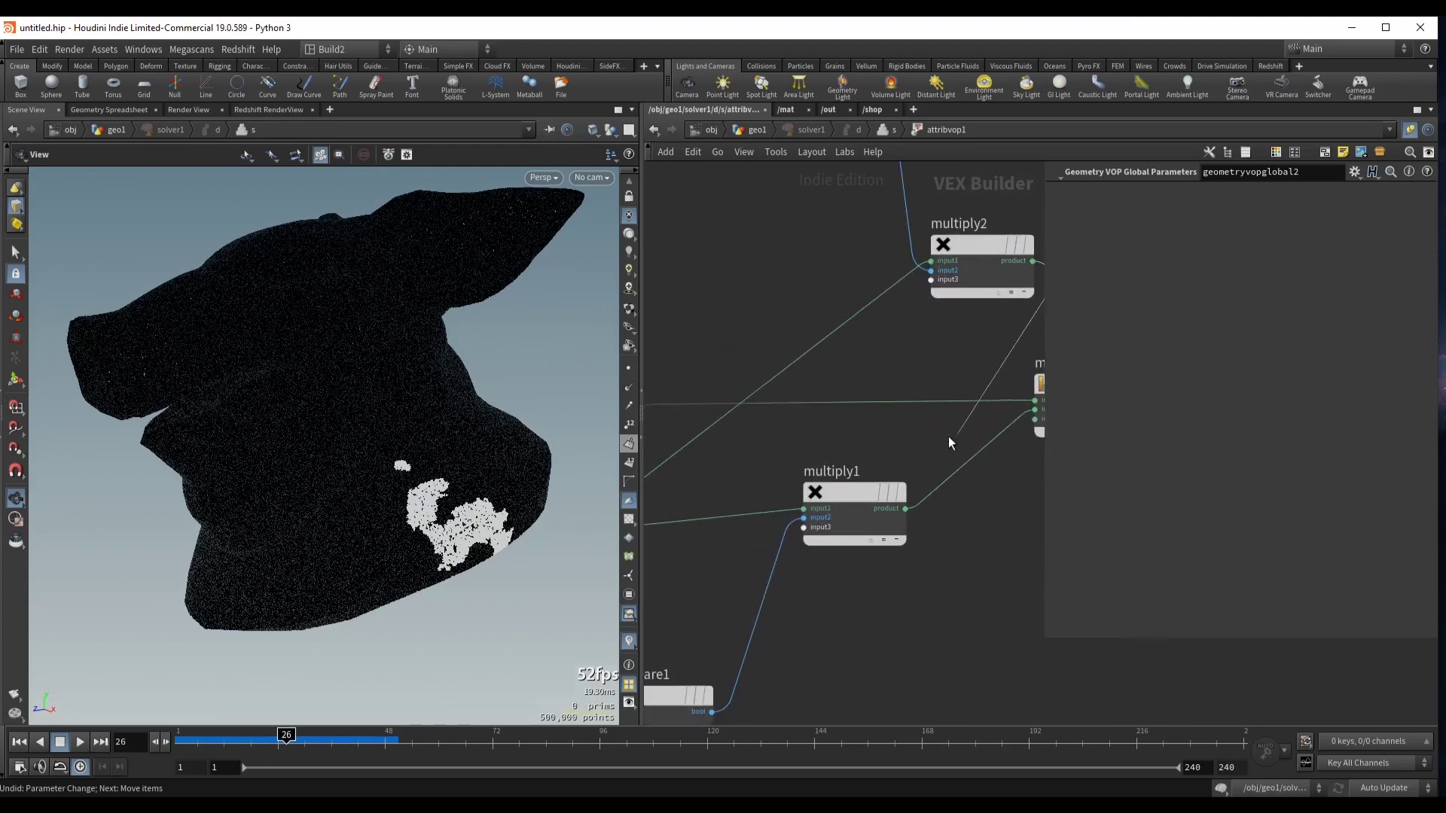
scroll(800, 455, "down", 1)
middle_click_drag(947, 361, 833, 434)
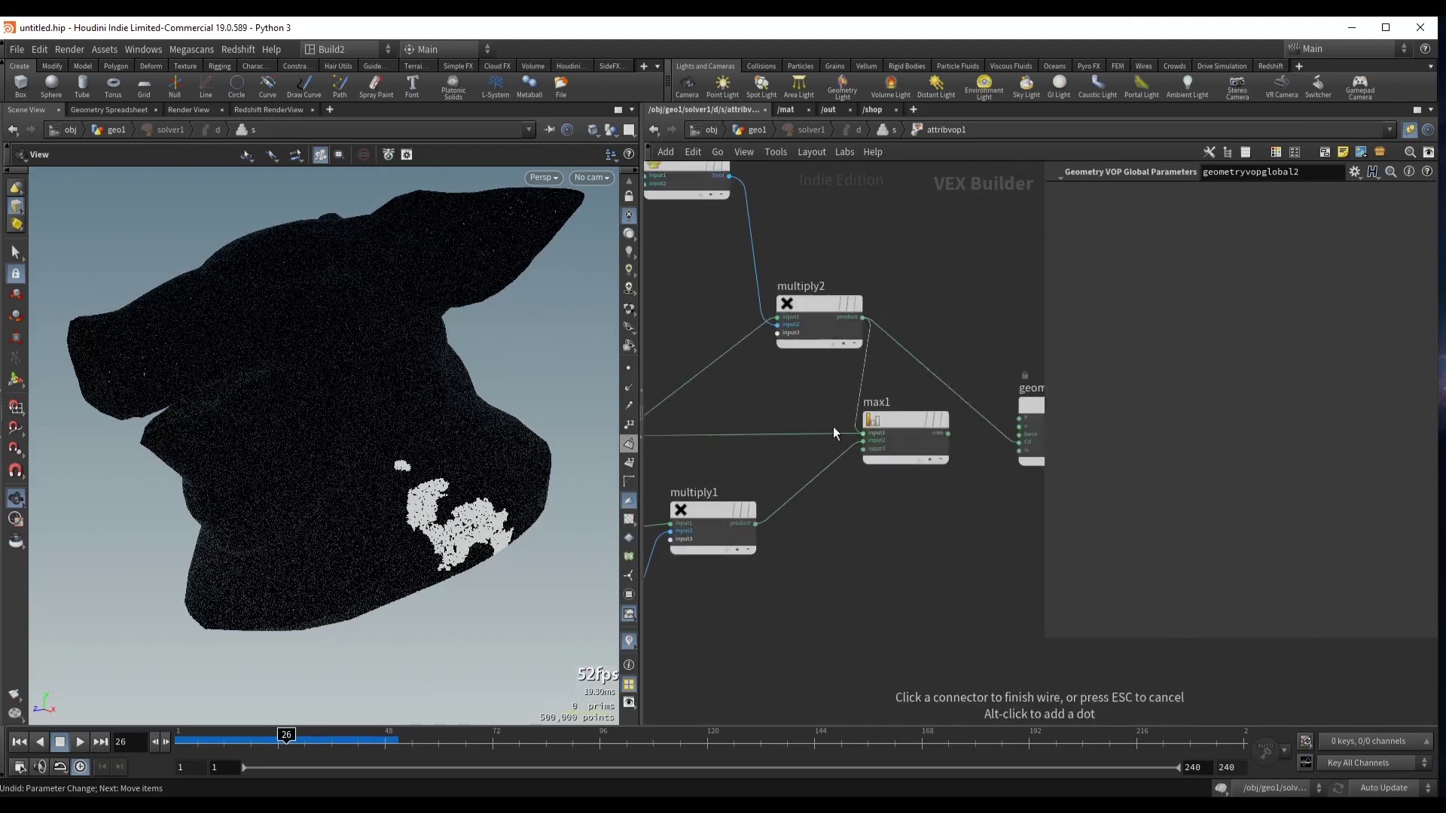
left_click(859, 449)
- Connect max1's result to geometryvopoutput1's Cd instead of multiply2
middle_click_drag(676, 400, 1062, 371)
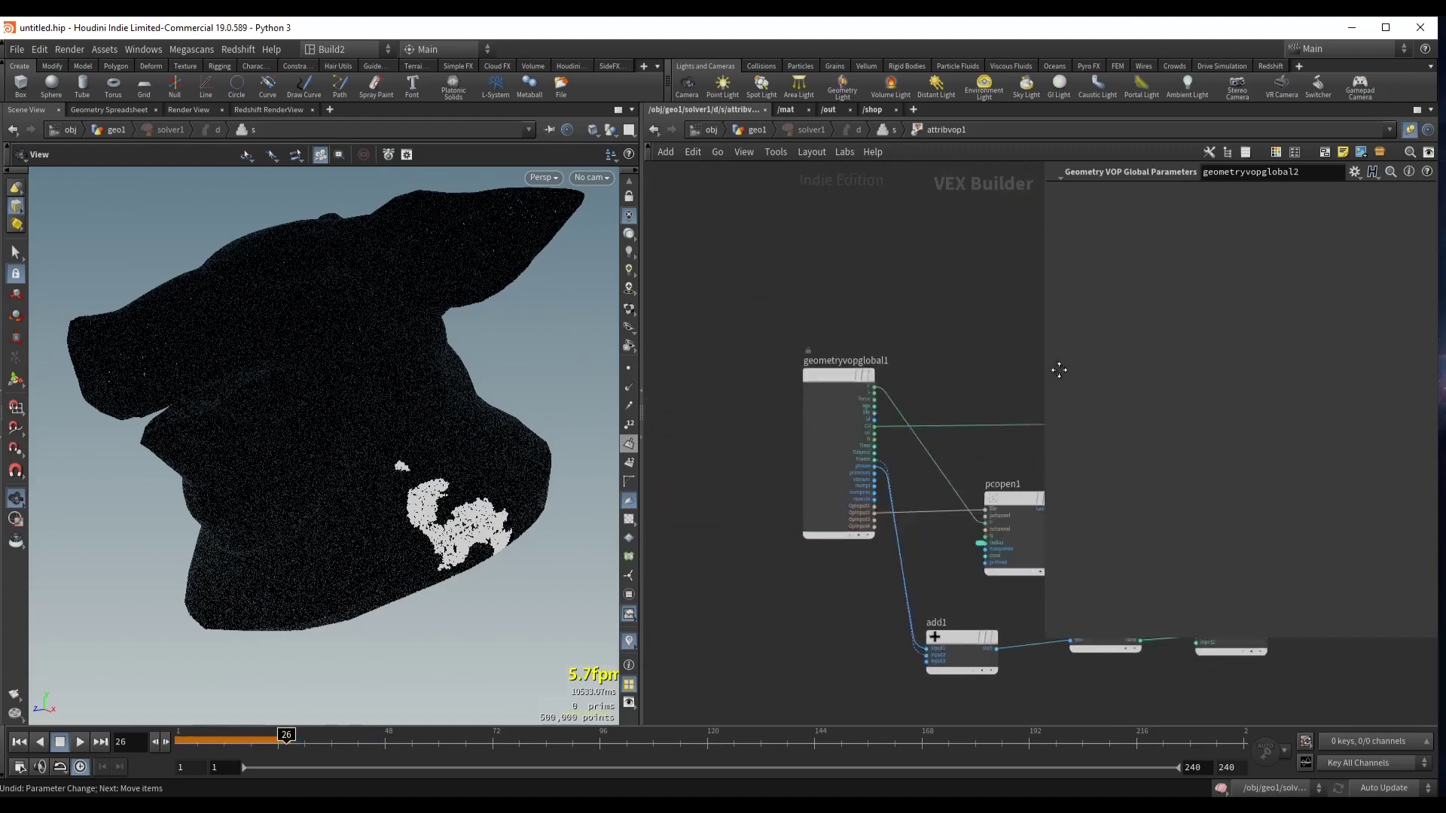
middle_click_drag(873, 435, 789, 431)
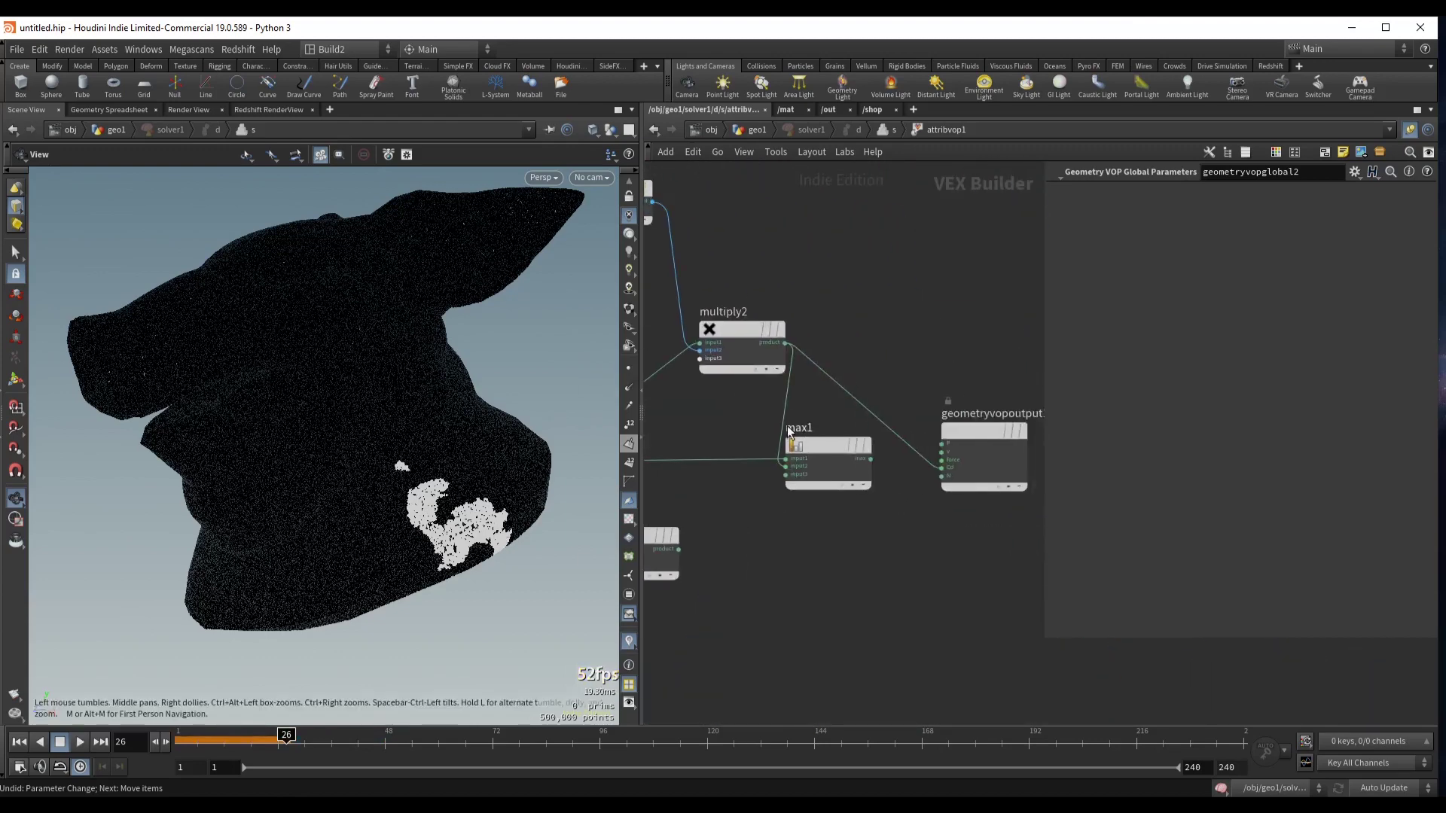
left_click_drag(819, 449, 831, 452)
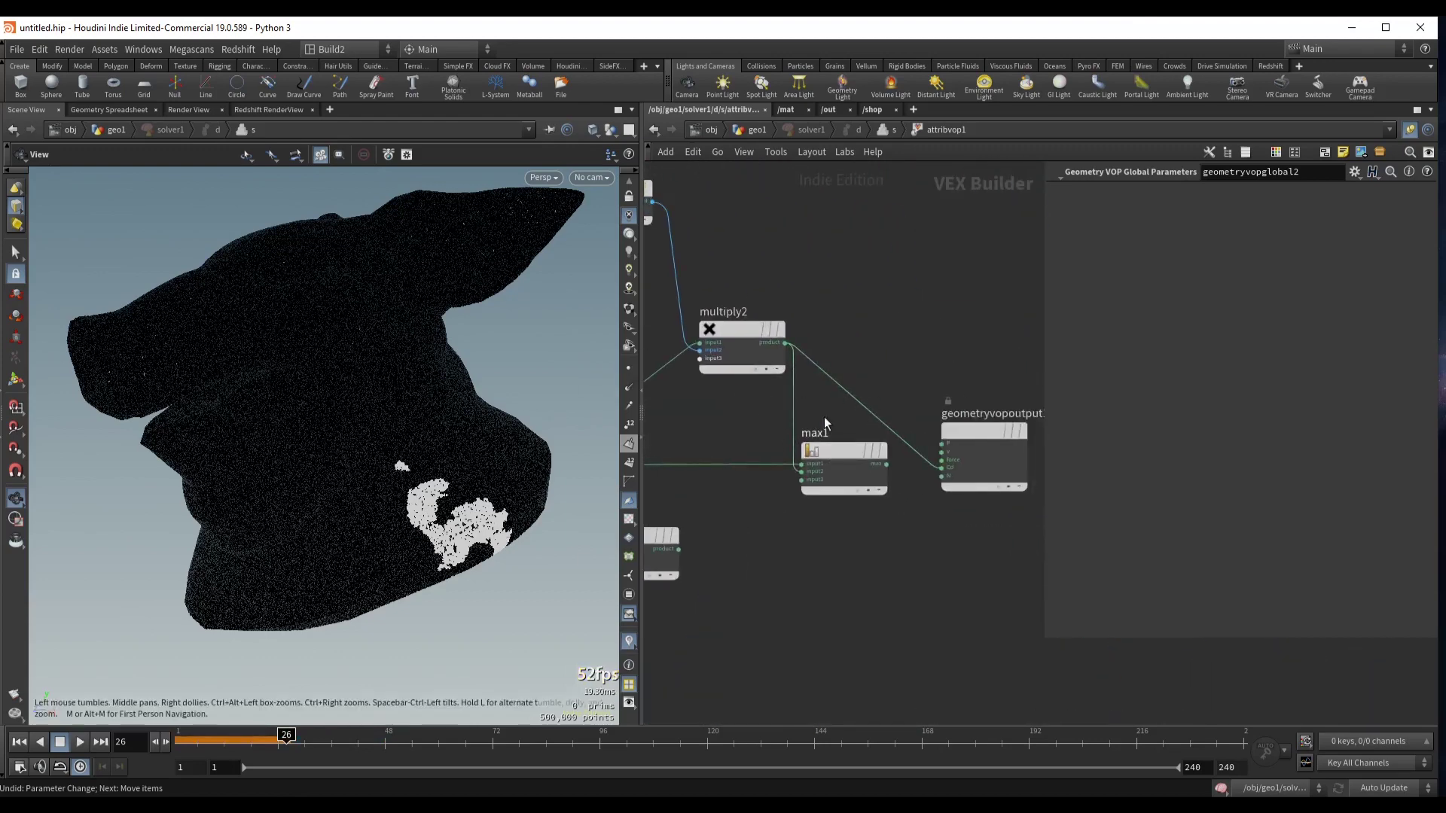
scroll(881, 313, "down", 2)
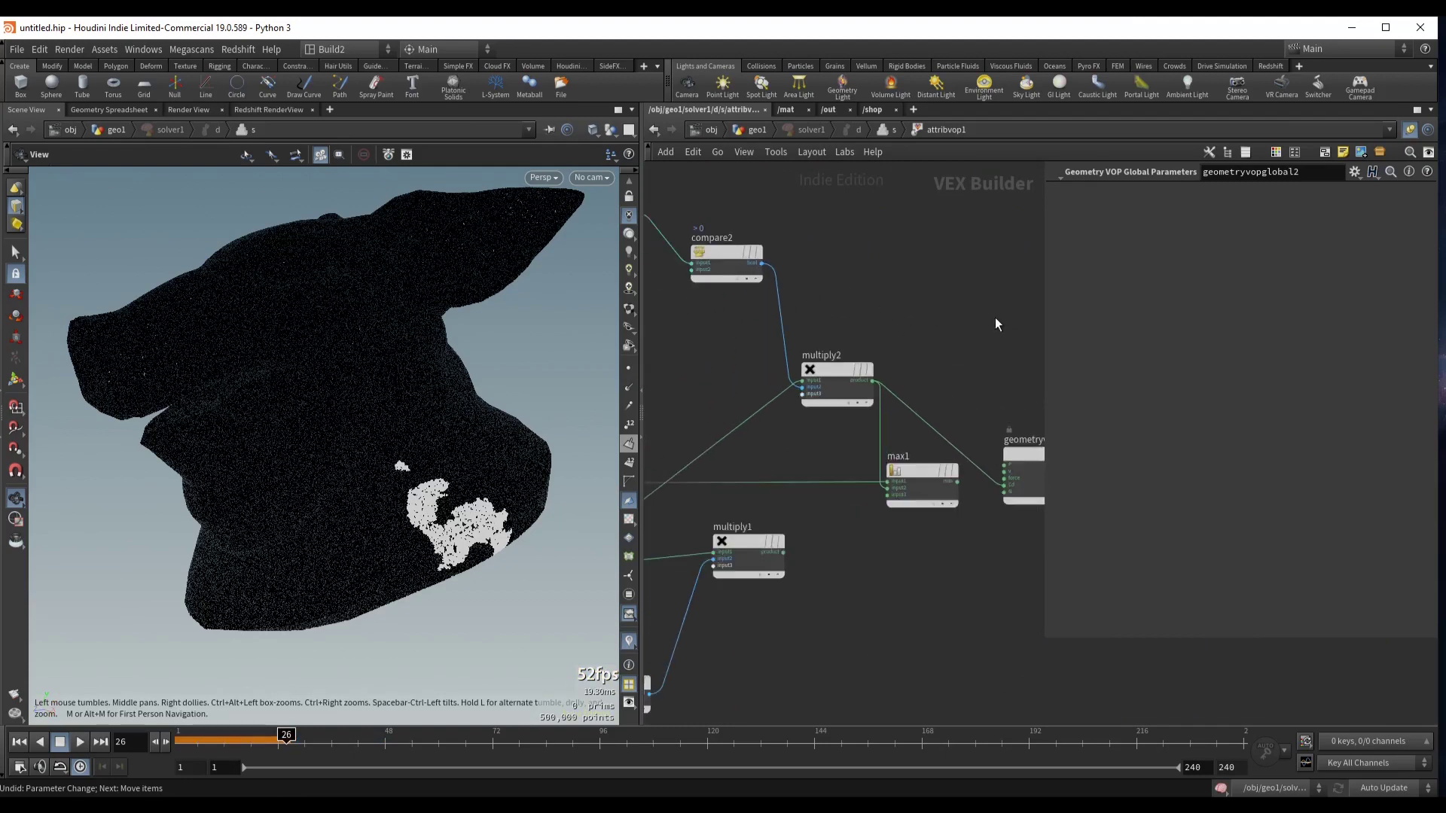
middle_click_drag(898, 312, 762, 283)
scroll(774, 385, "up", 1)
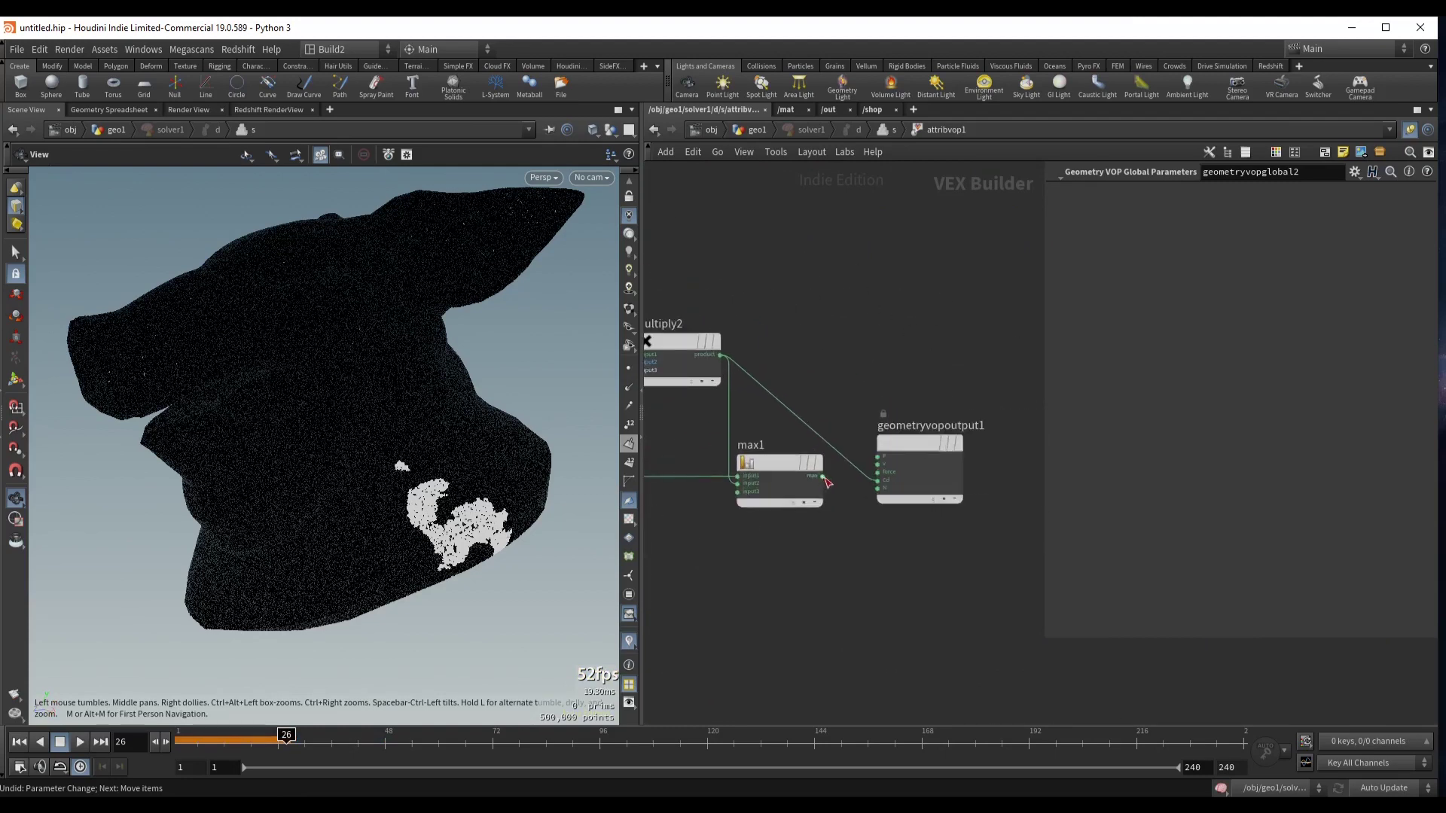
left_click_drag(824, 477, 876, 480)
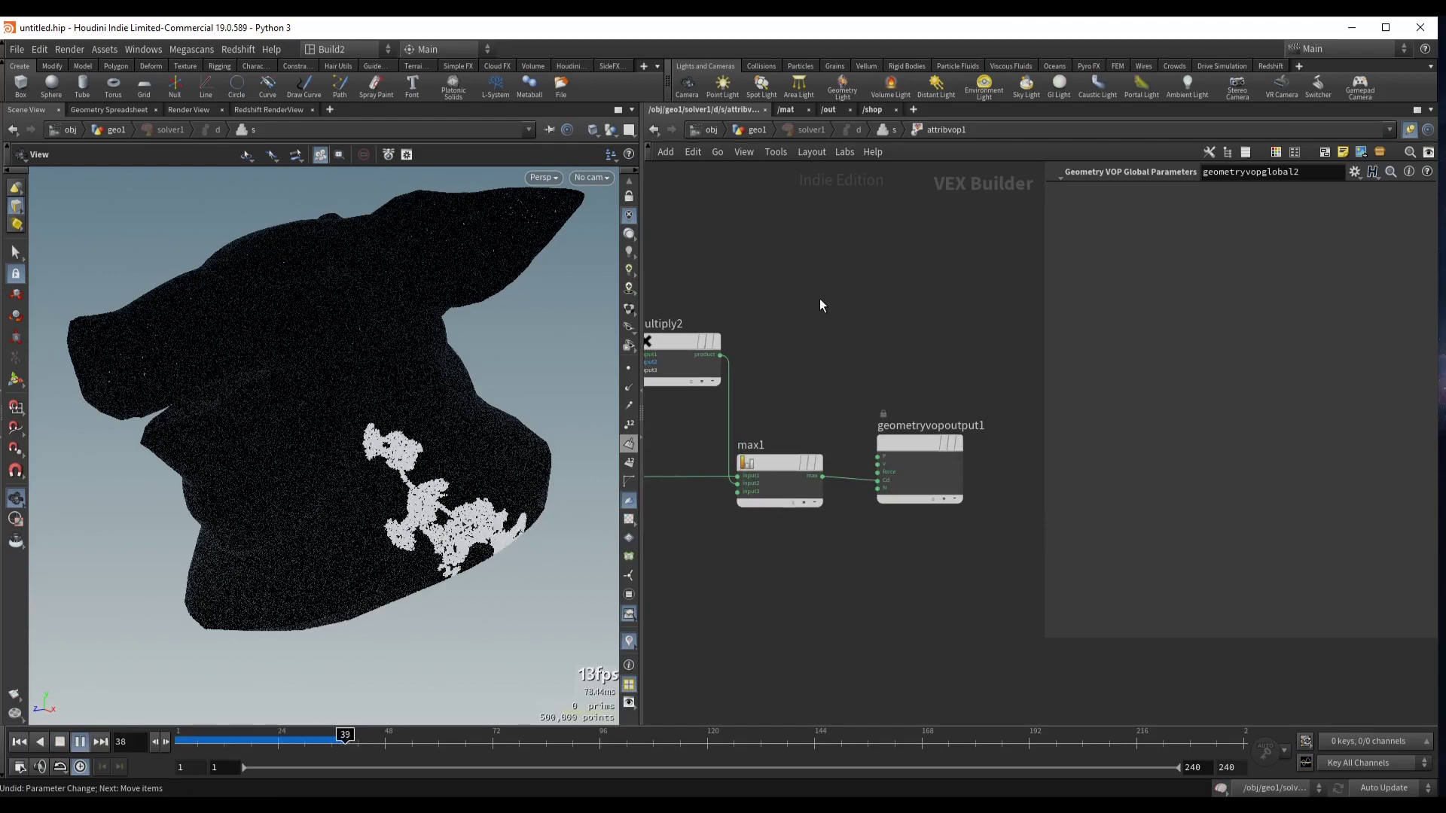
middle_click_drag(819, 298, 891, 533)
scroll(830, 455, "up", 5)
middle_click_drag(830, 455, 768, 425)
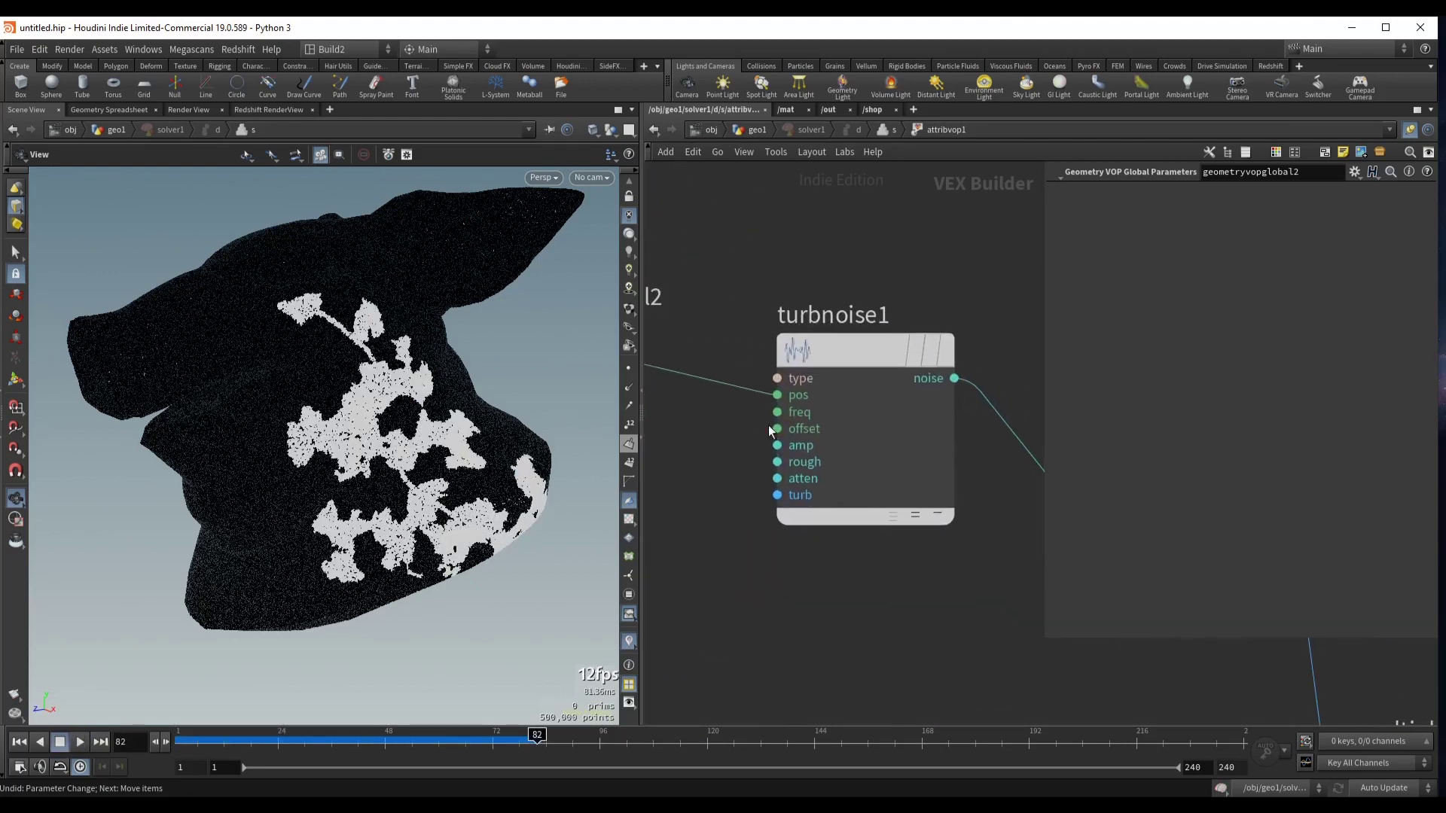
- Promote turbnoise1's offset onto attribvop1 and set Offset Y to the $T expression
right_click(819, 434)
left_click(820, 435)
key("u")
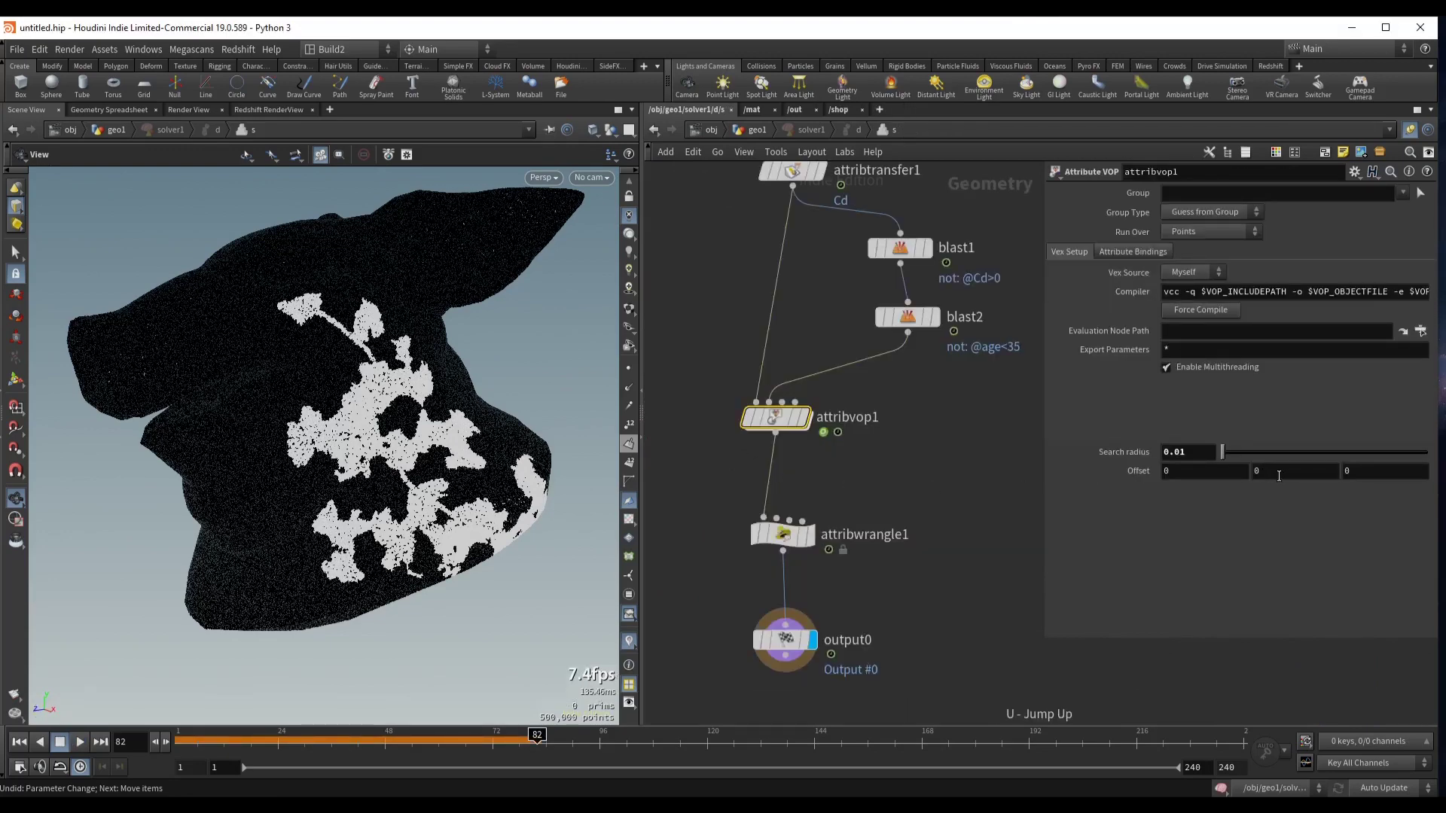
mouse_move(1279, 476)
middle_mouse_down()
mouse_move(1303, 473)
mouse_move(1254, 479)
middle_mouse_up()
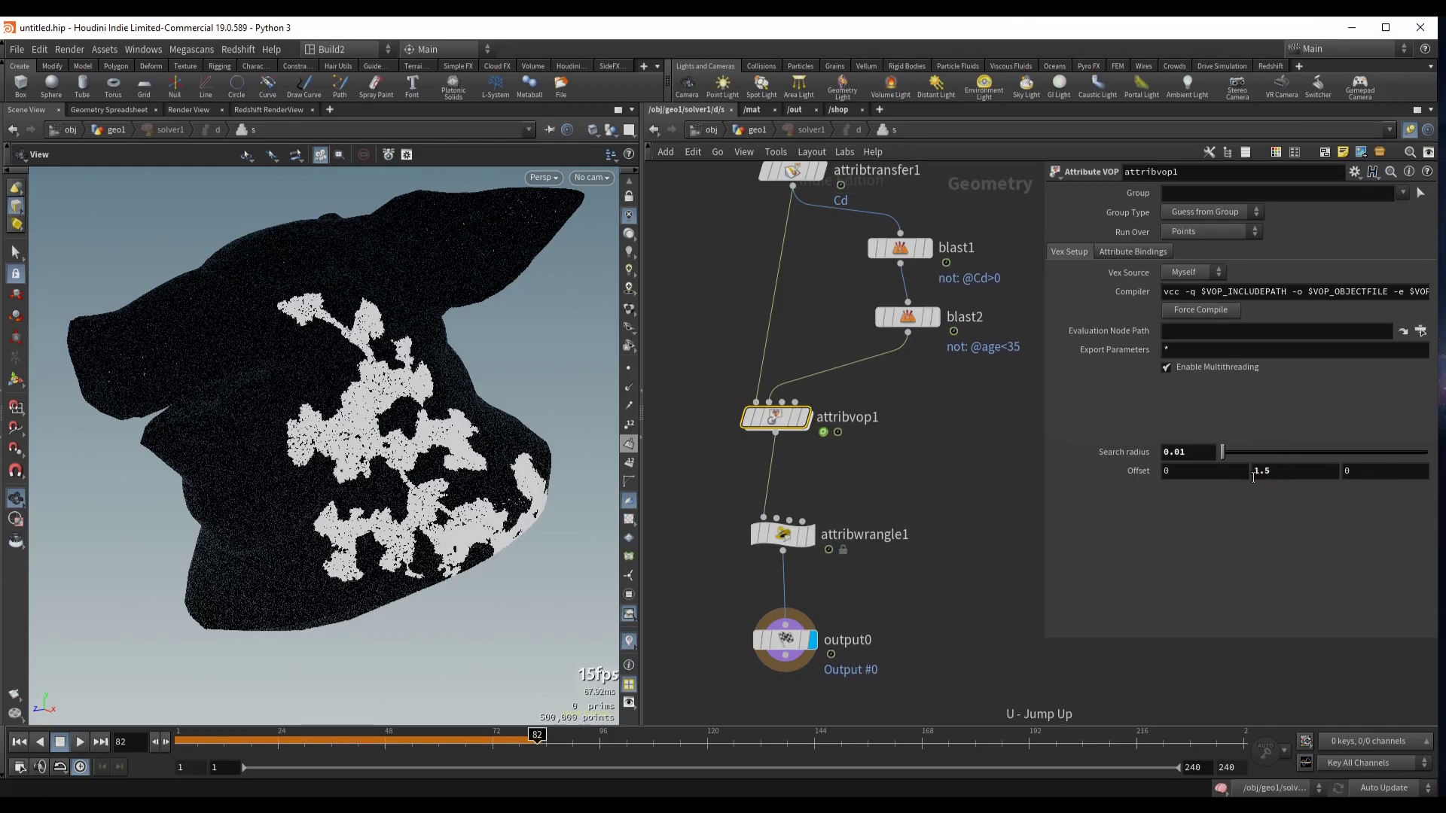
type("$T")
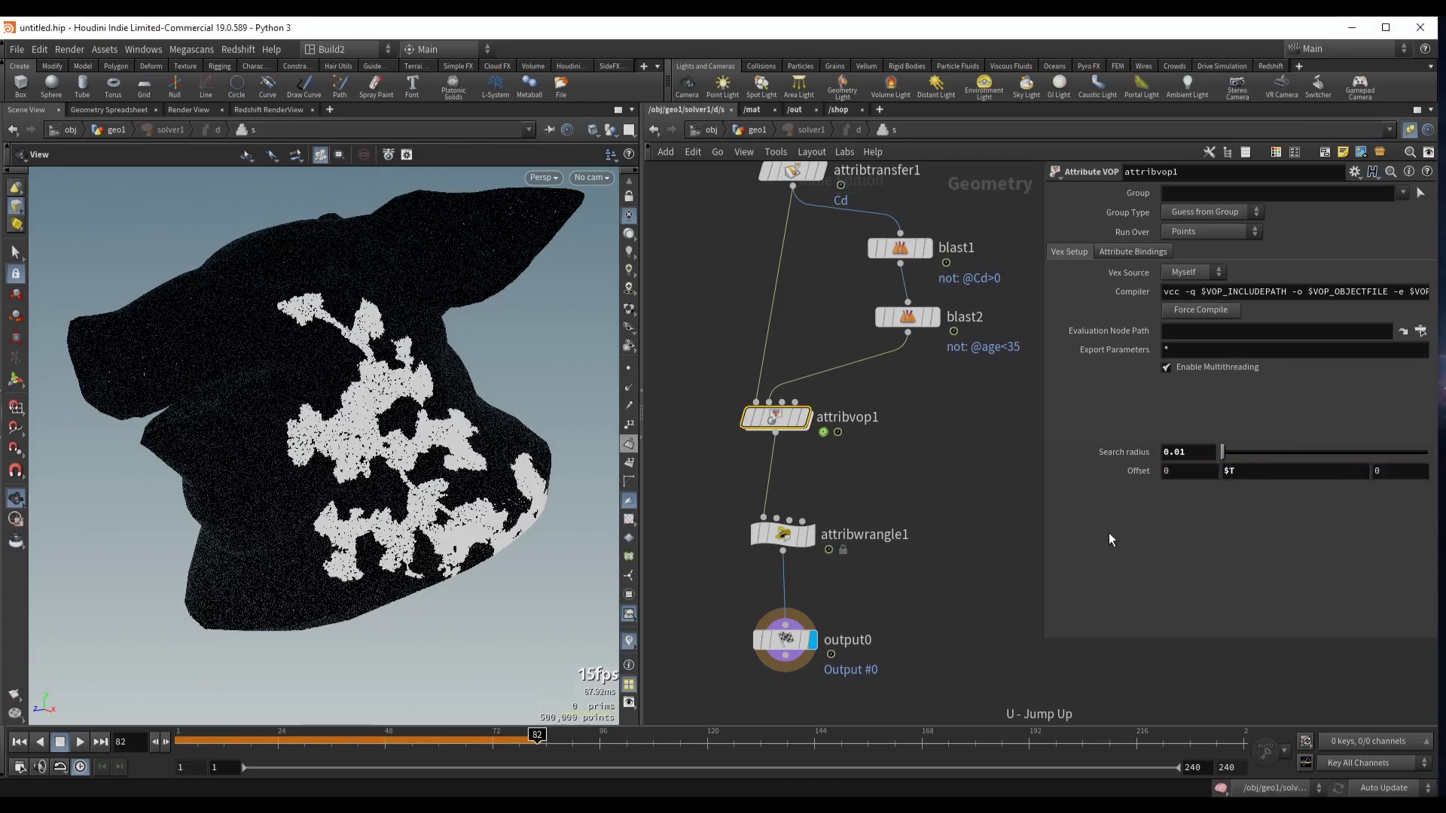
key("Return")
- Replay from frame 1, change Offset Y to $T*2, and replay again
key("ctrl+Up")
key("Up")
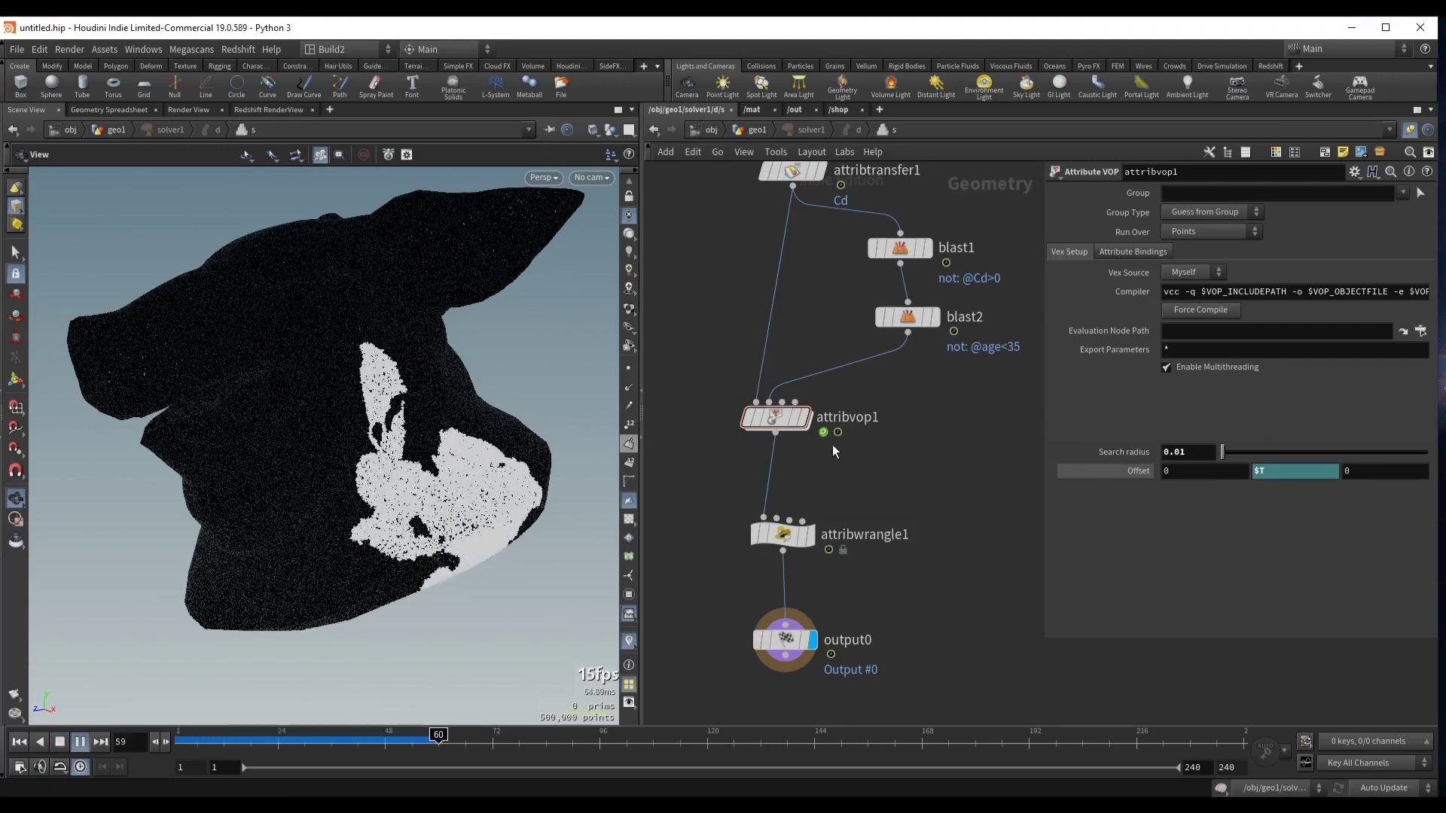
left_click(1275, 473)
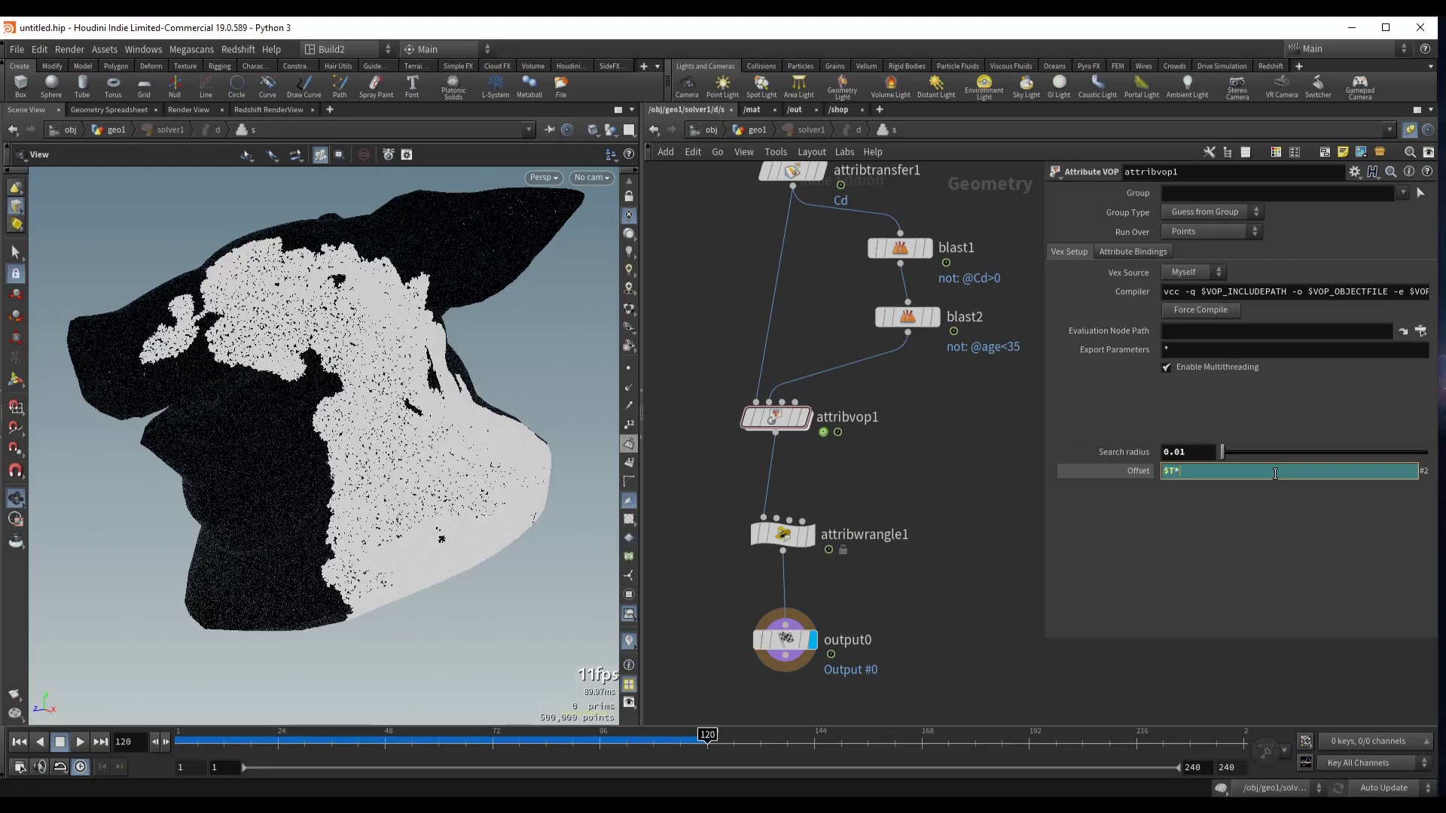
key("Return")
key("Up")
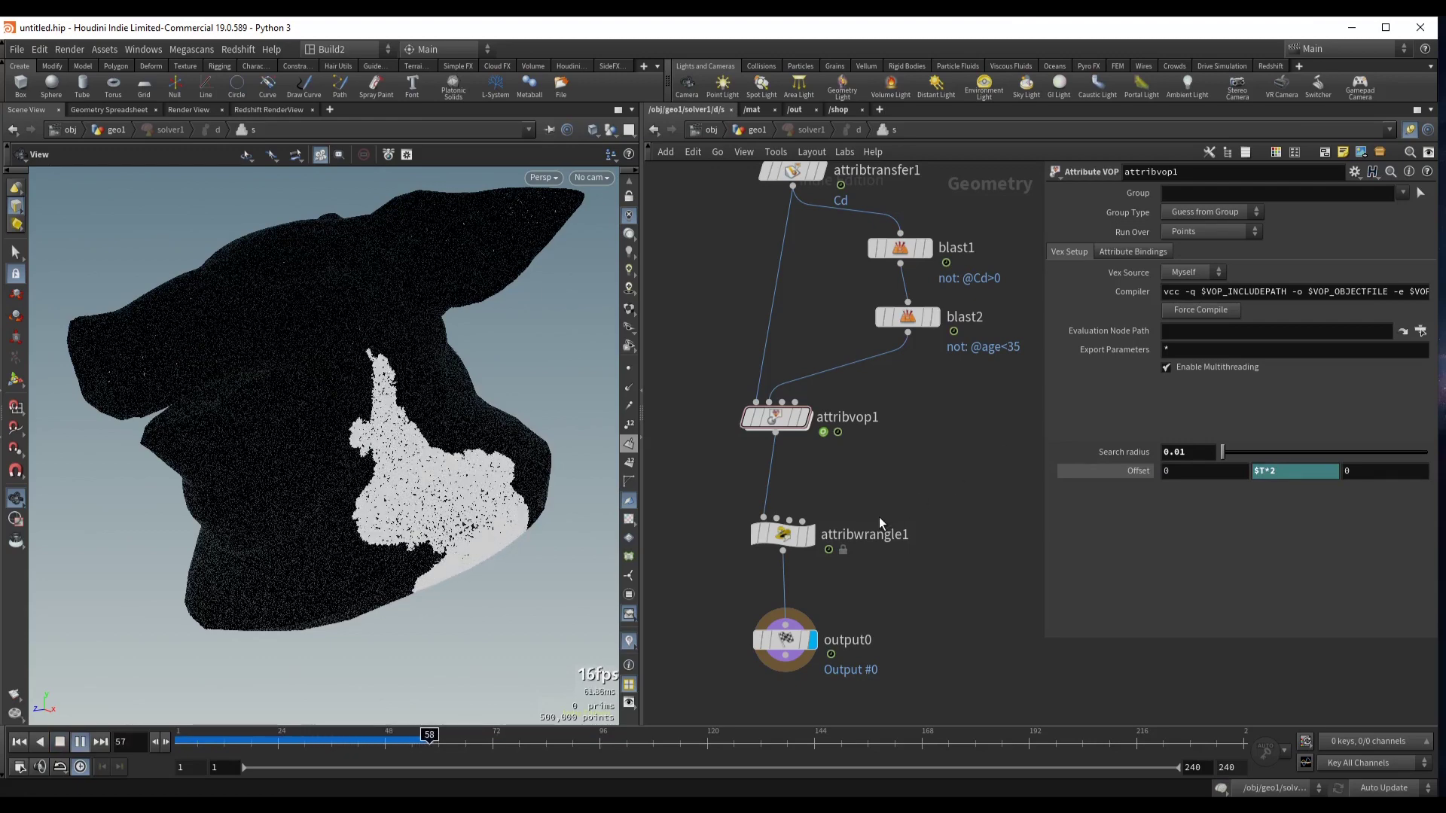
left_click(197, 734)
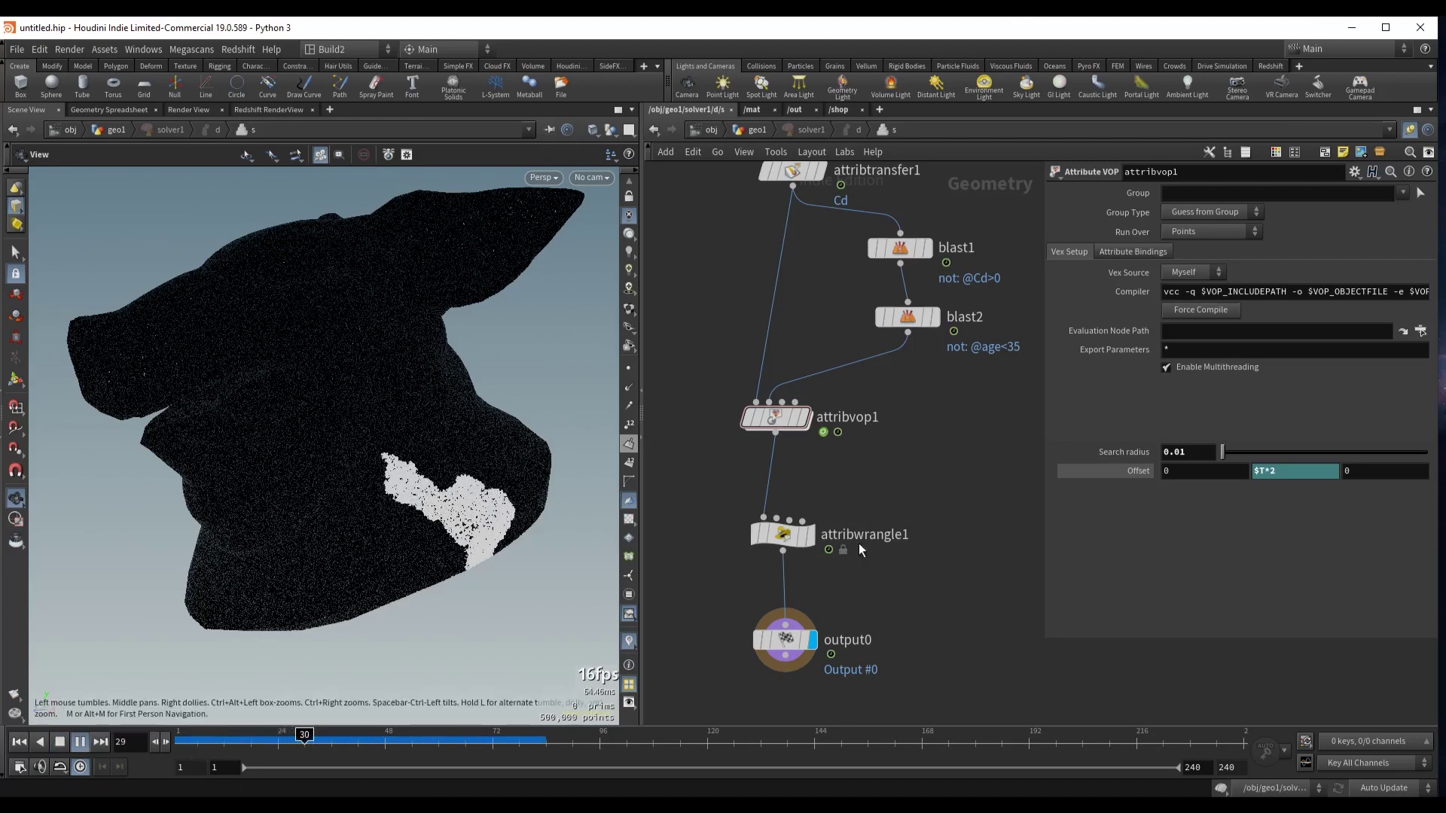
- Inside attribvop1, wire multiply1's product into max1's third input
double_click(776, 422)
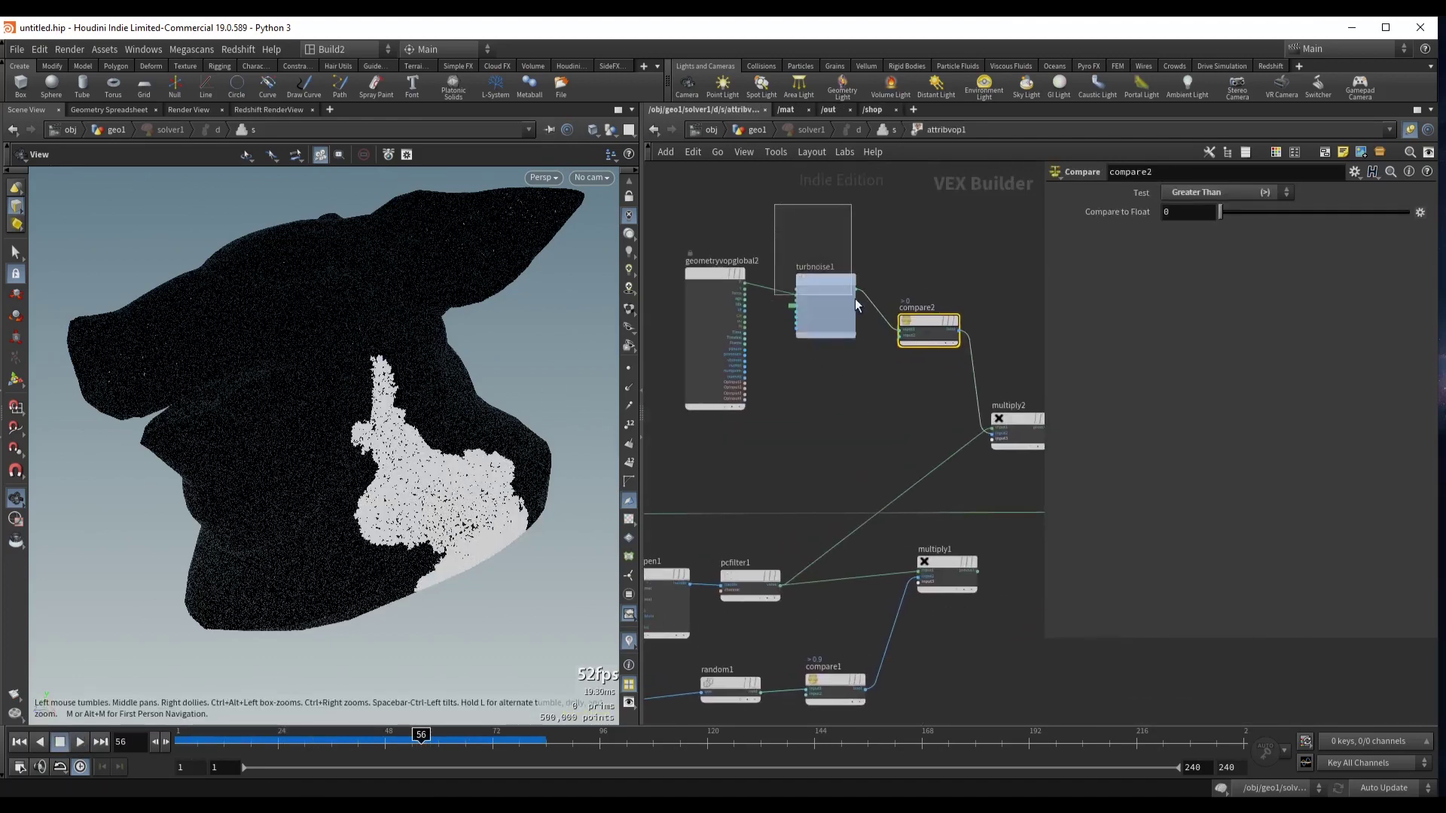
left_click(826, 316)
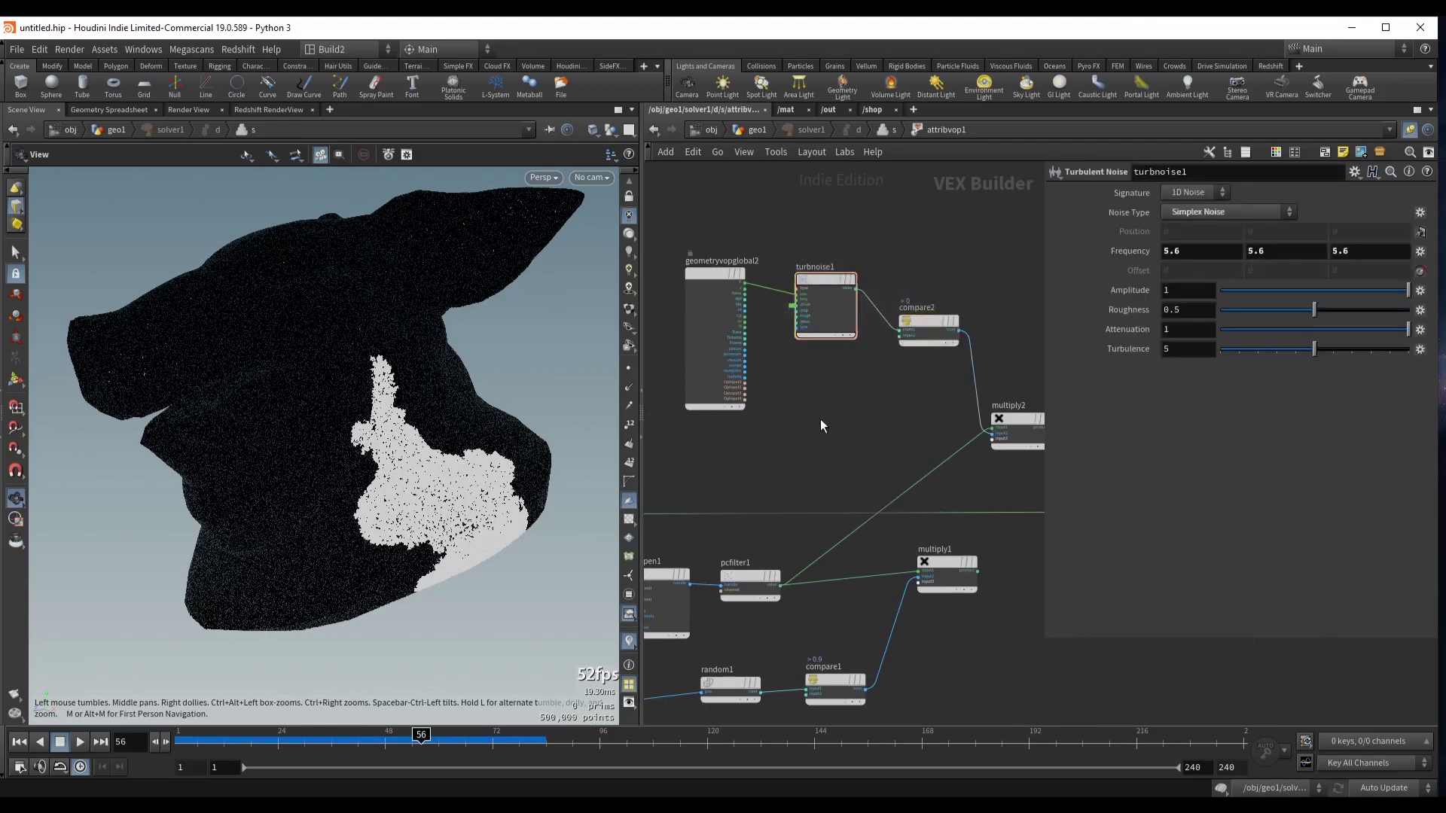
left_click_drag(747, 585, 955, 464)
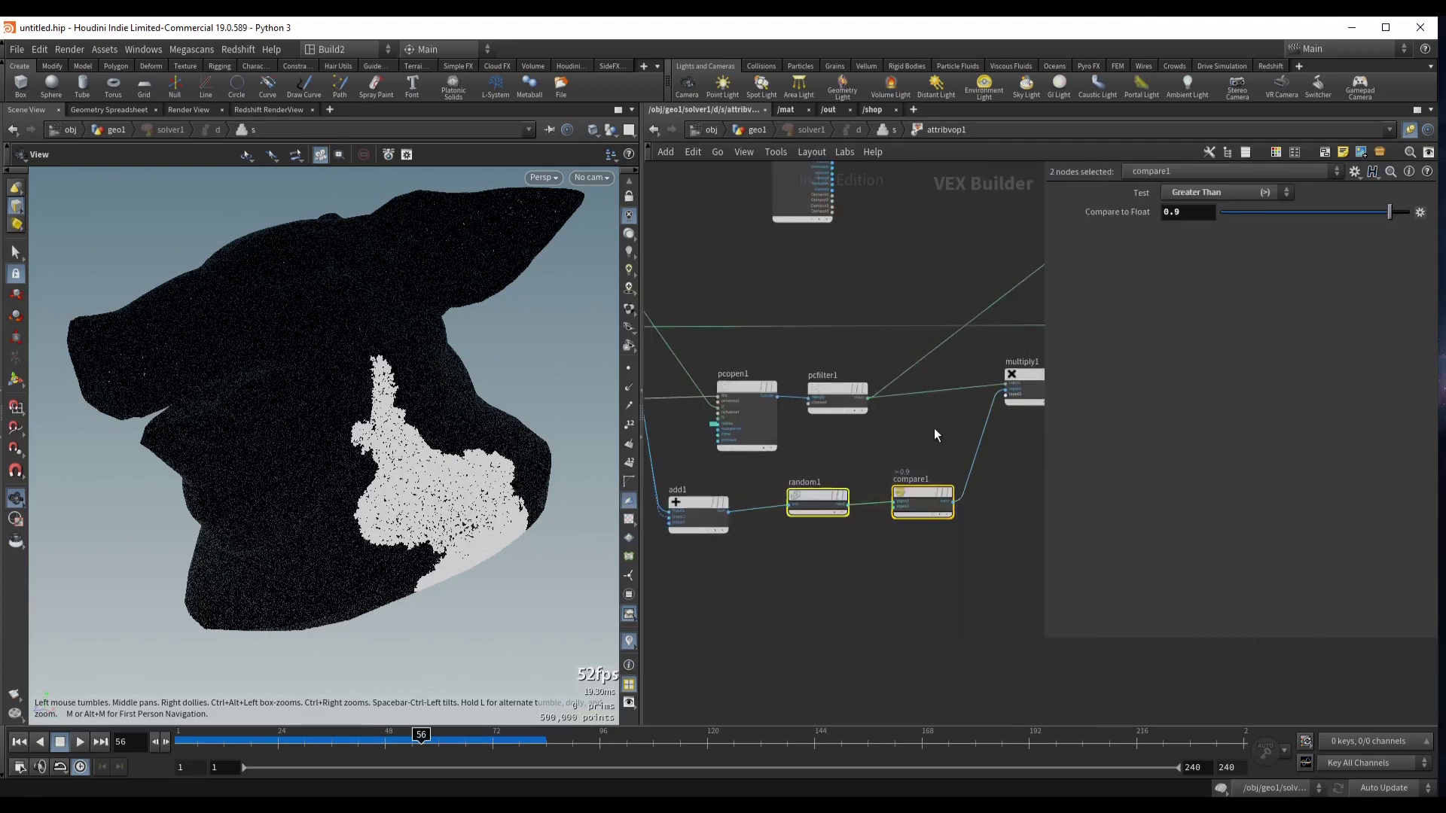
left_click(803, 500)
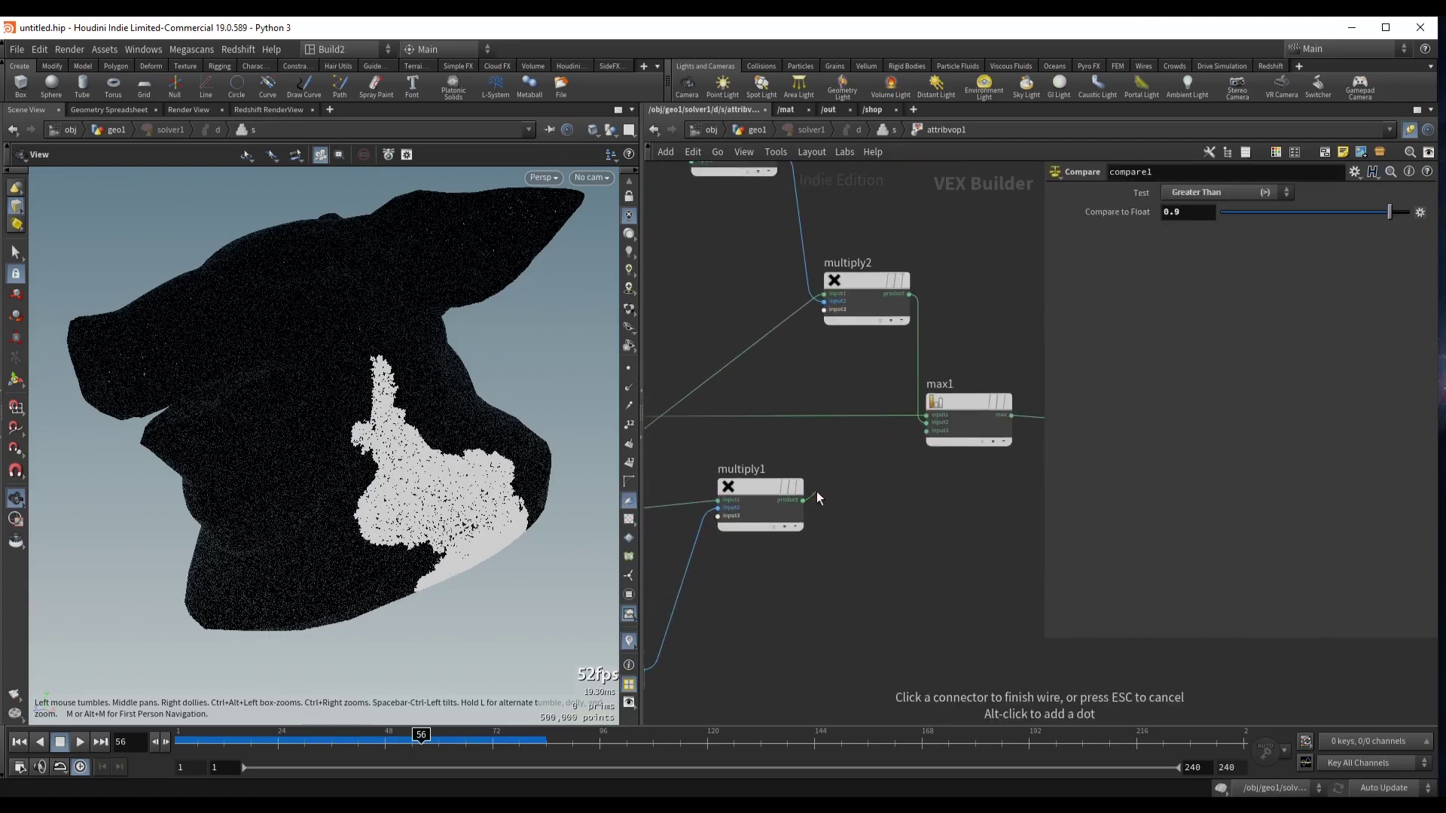
left_click(925, 432)
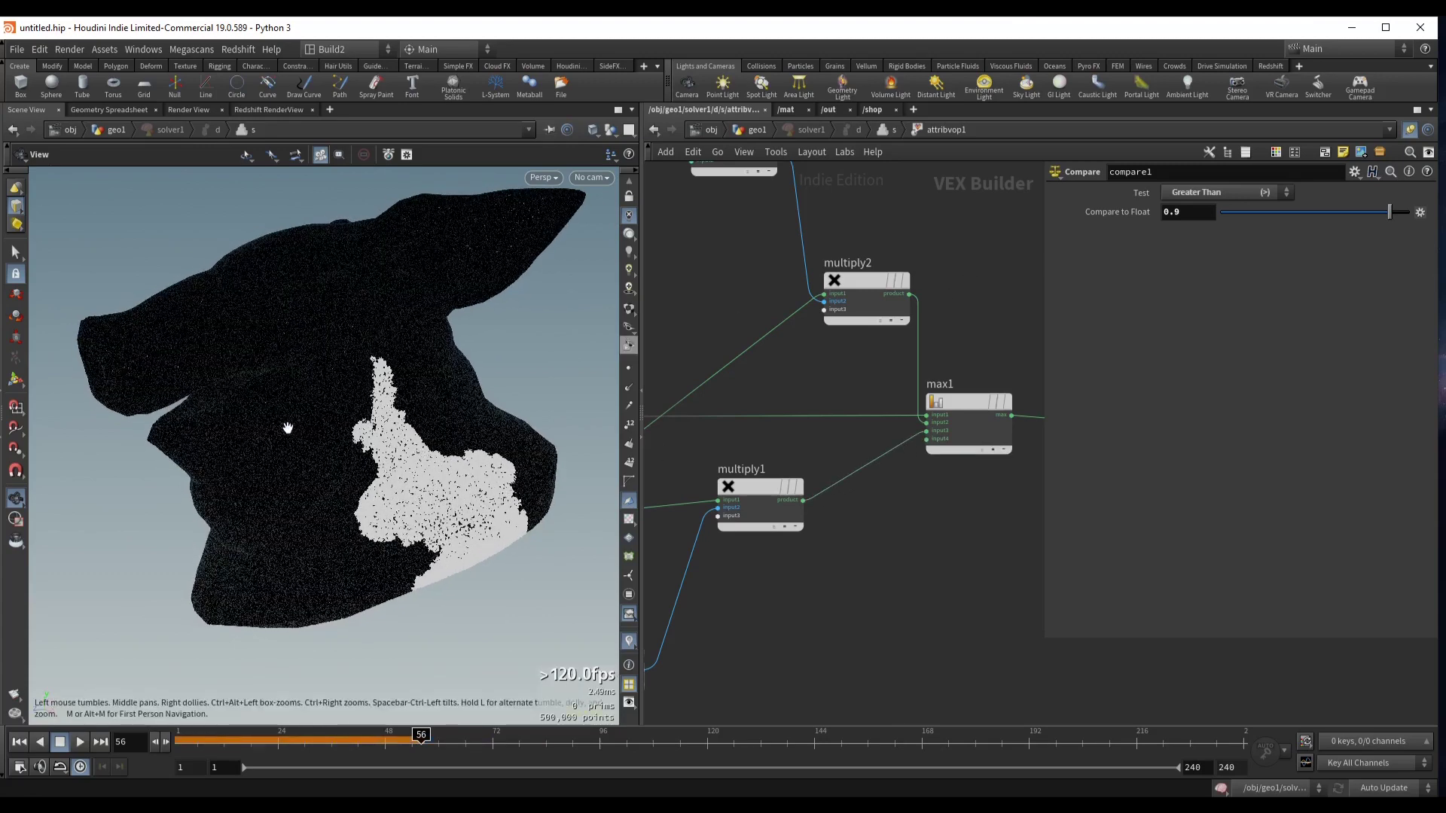
- Return to the geo1 network and replay the solver from frame 1
left_click_drag(353, 450, 380, 404)
key("u")
key("u")
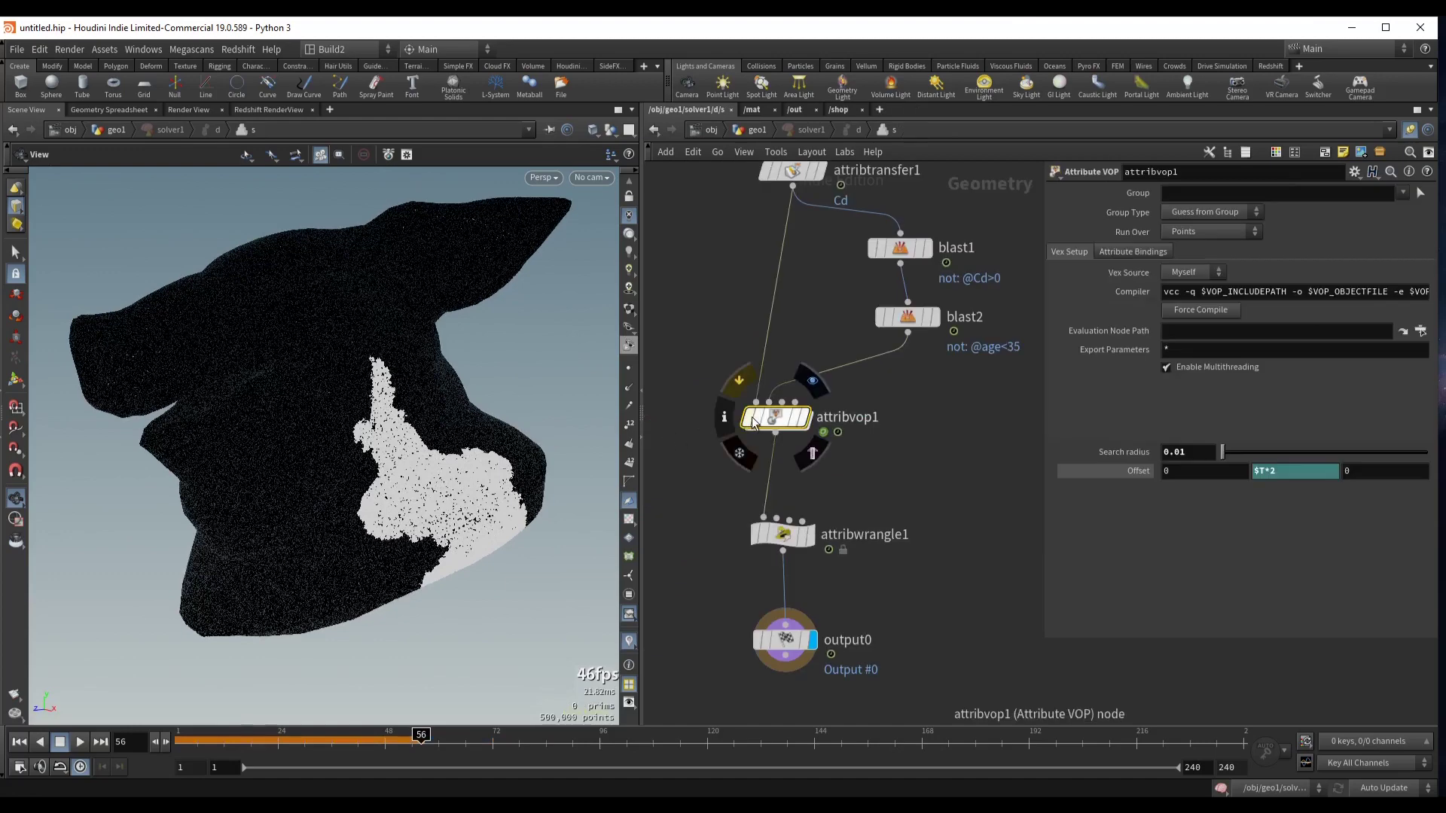
key("ctrl+Up")
key("Up")
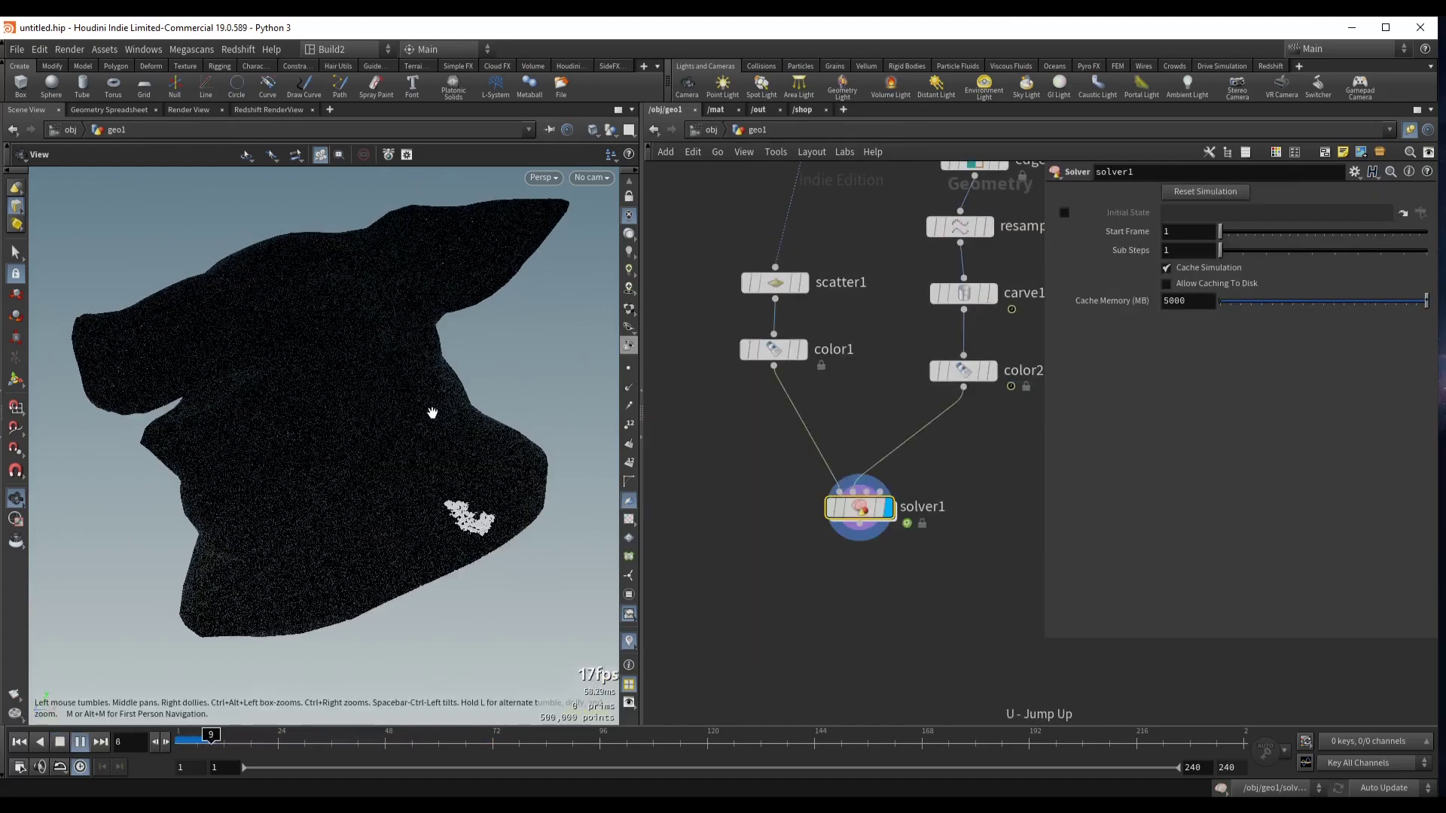
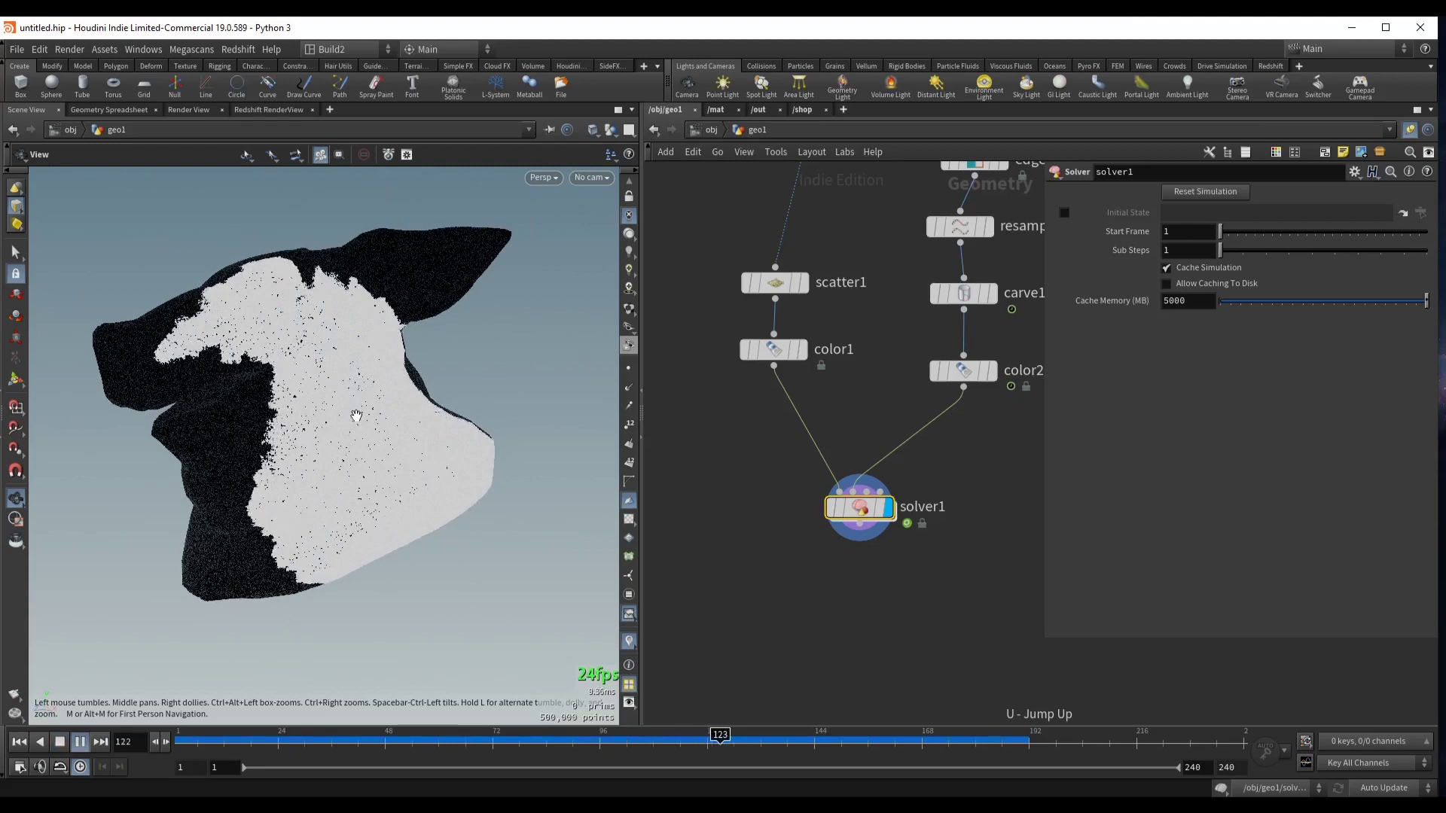
- Stop playback and inspect color1 and the attribute VOP network inside the solver
key("Escape")
key("h")
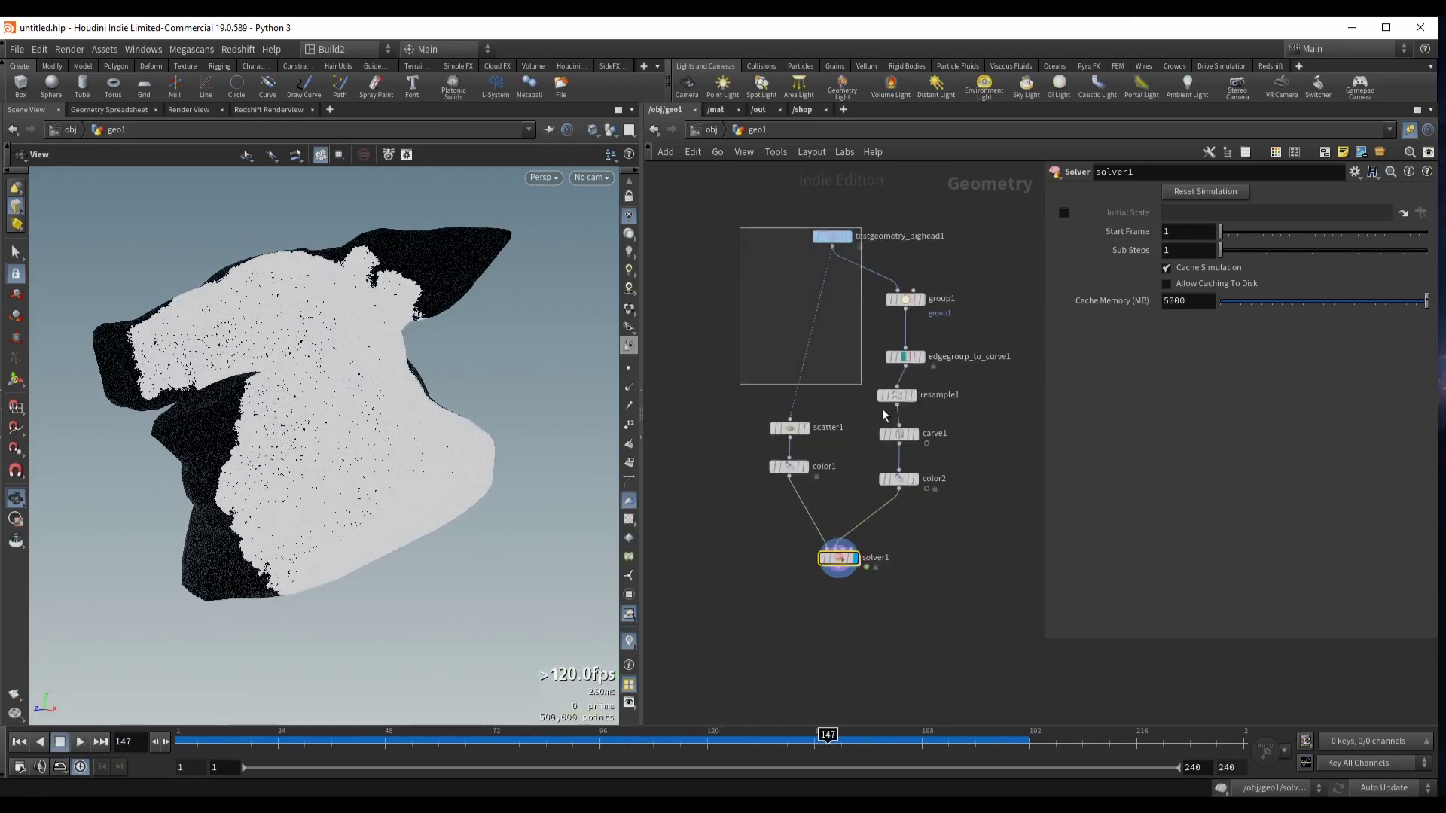
key("Up")
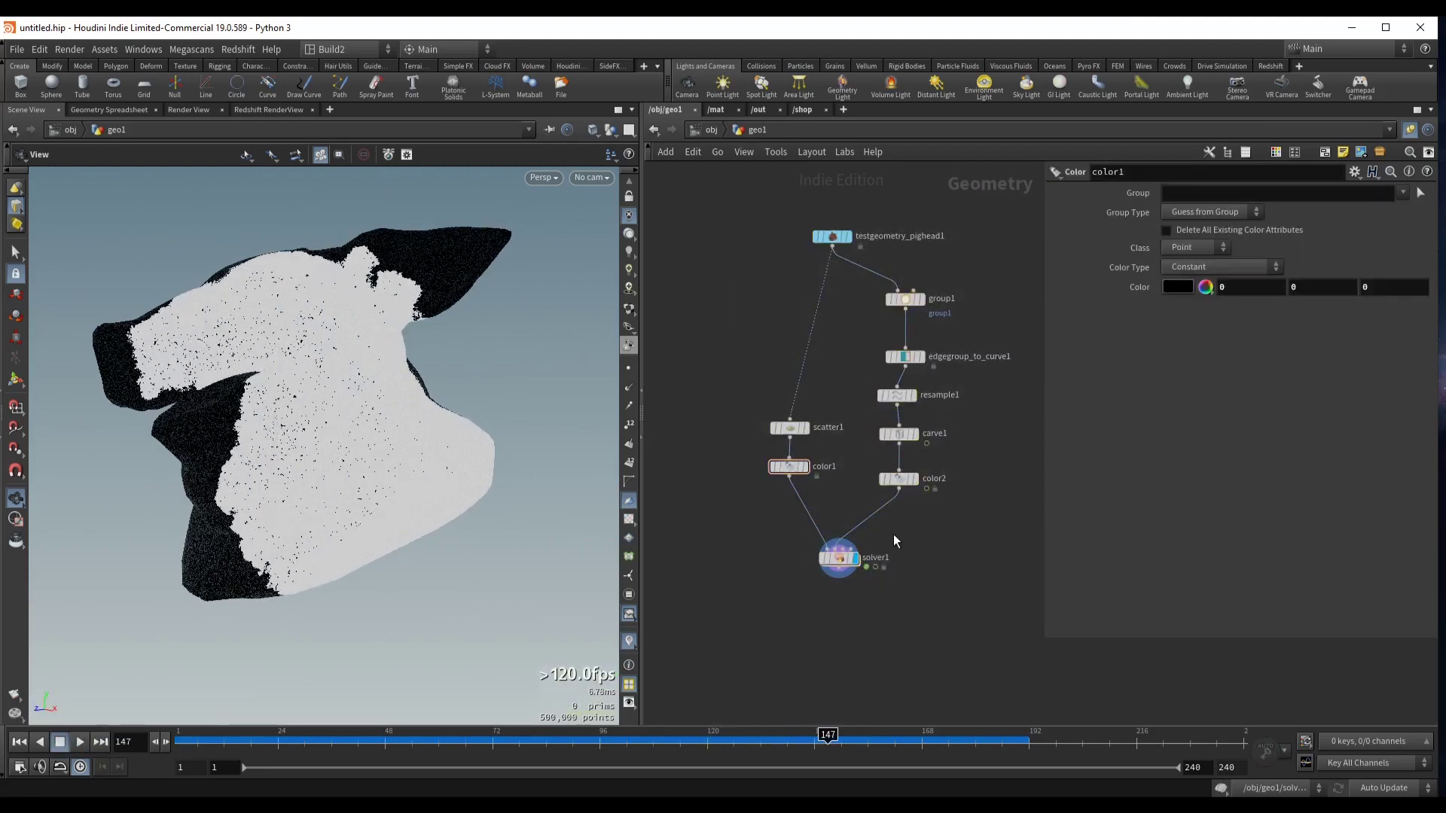
double_click(838, 557)
left_click(775, 419)
double_click(775, 419)
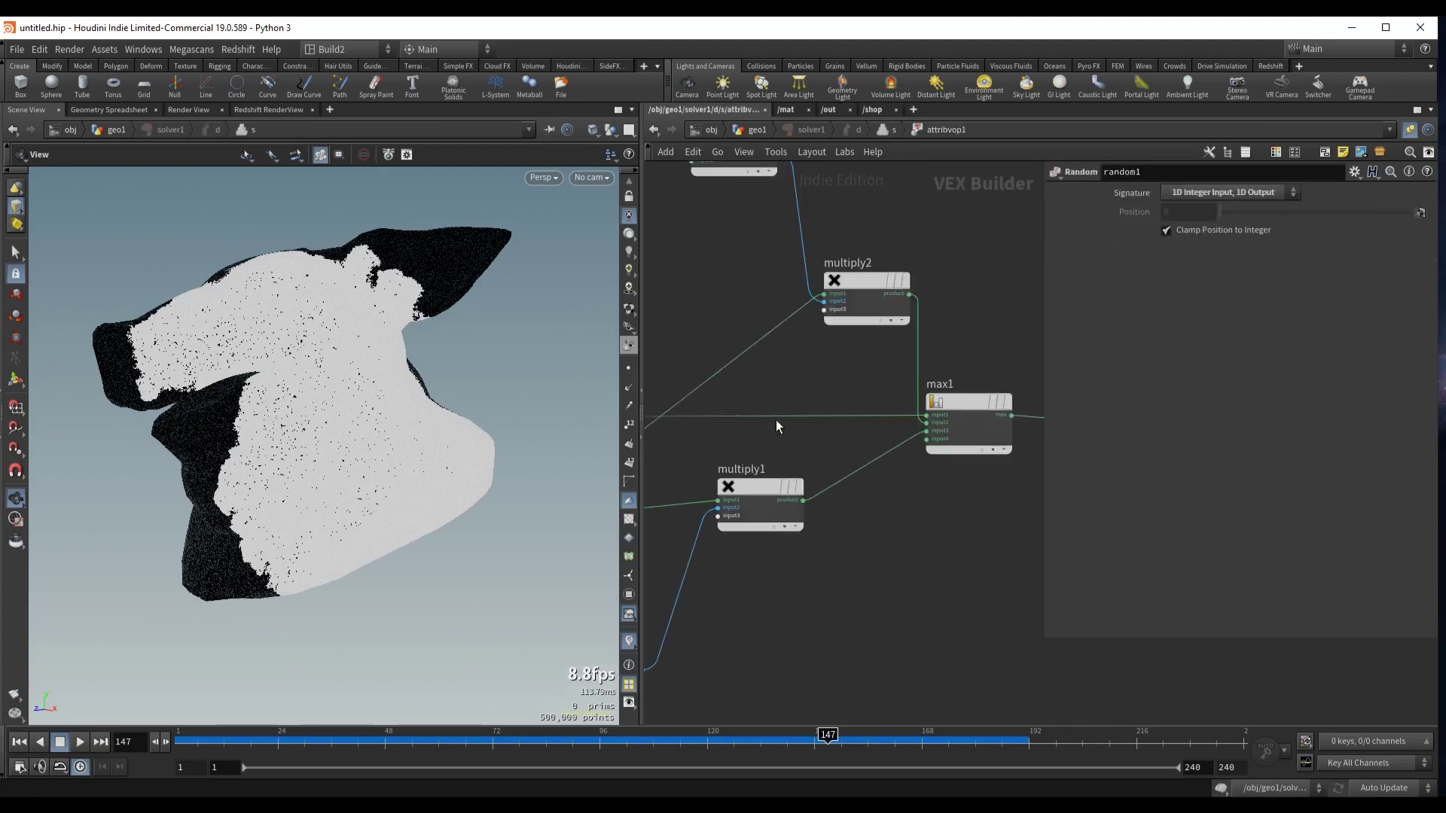
key("h")
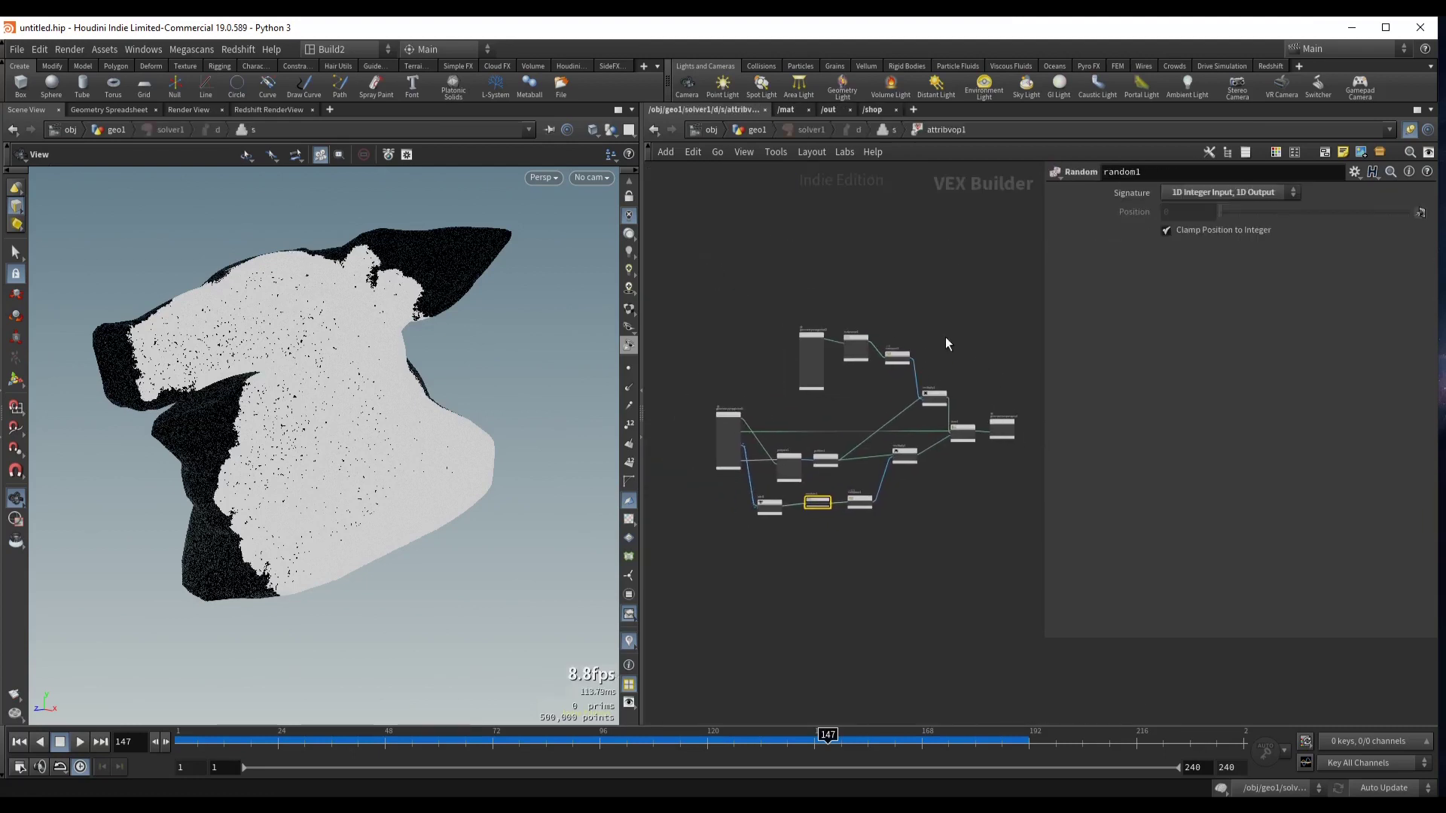
- Return to geo1 and review solver1's point attributes in the spreadsheet at an earlier frame
key("u")
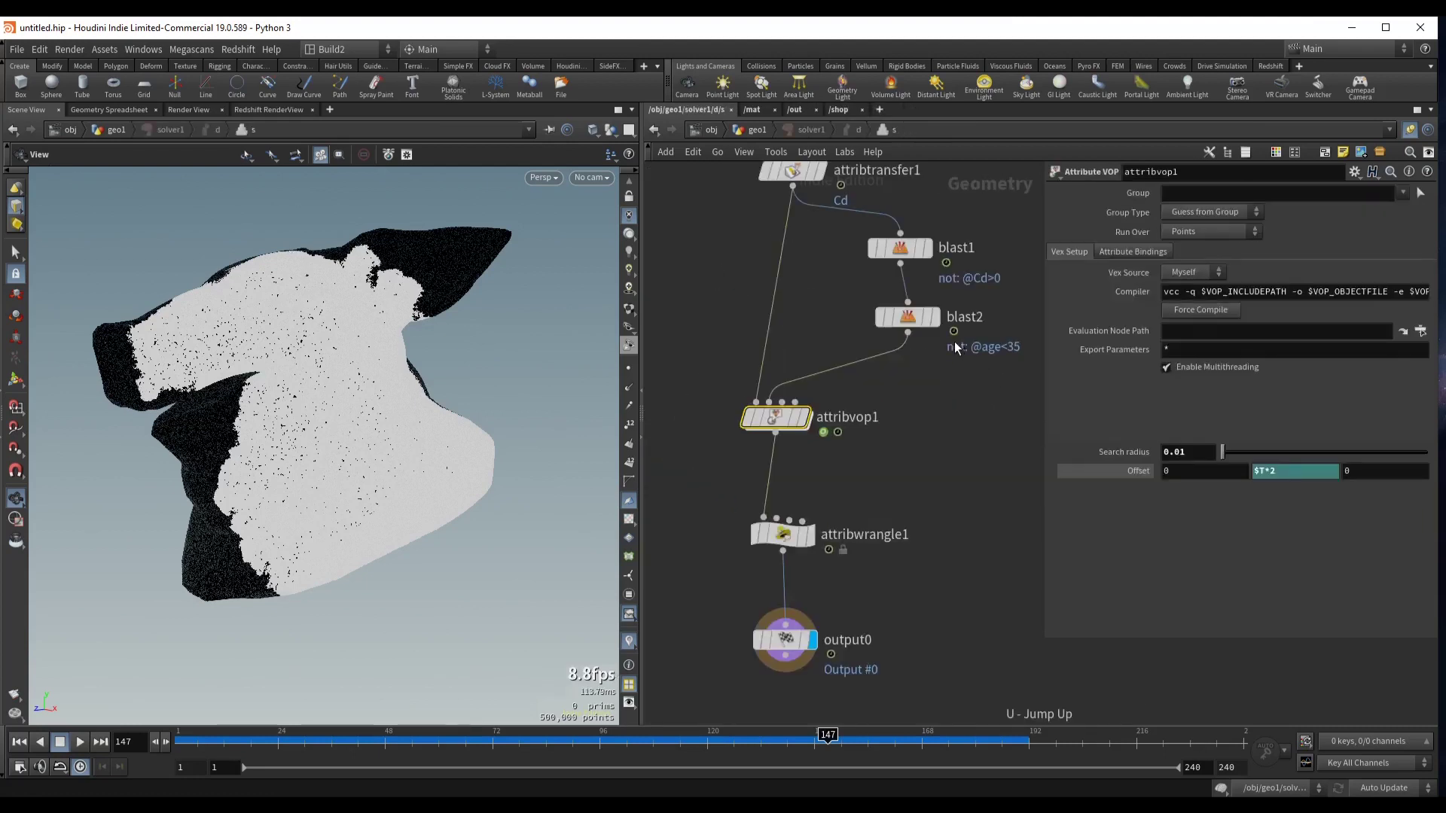
left_click_drag(481, 489, 339, 452)
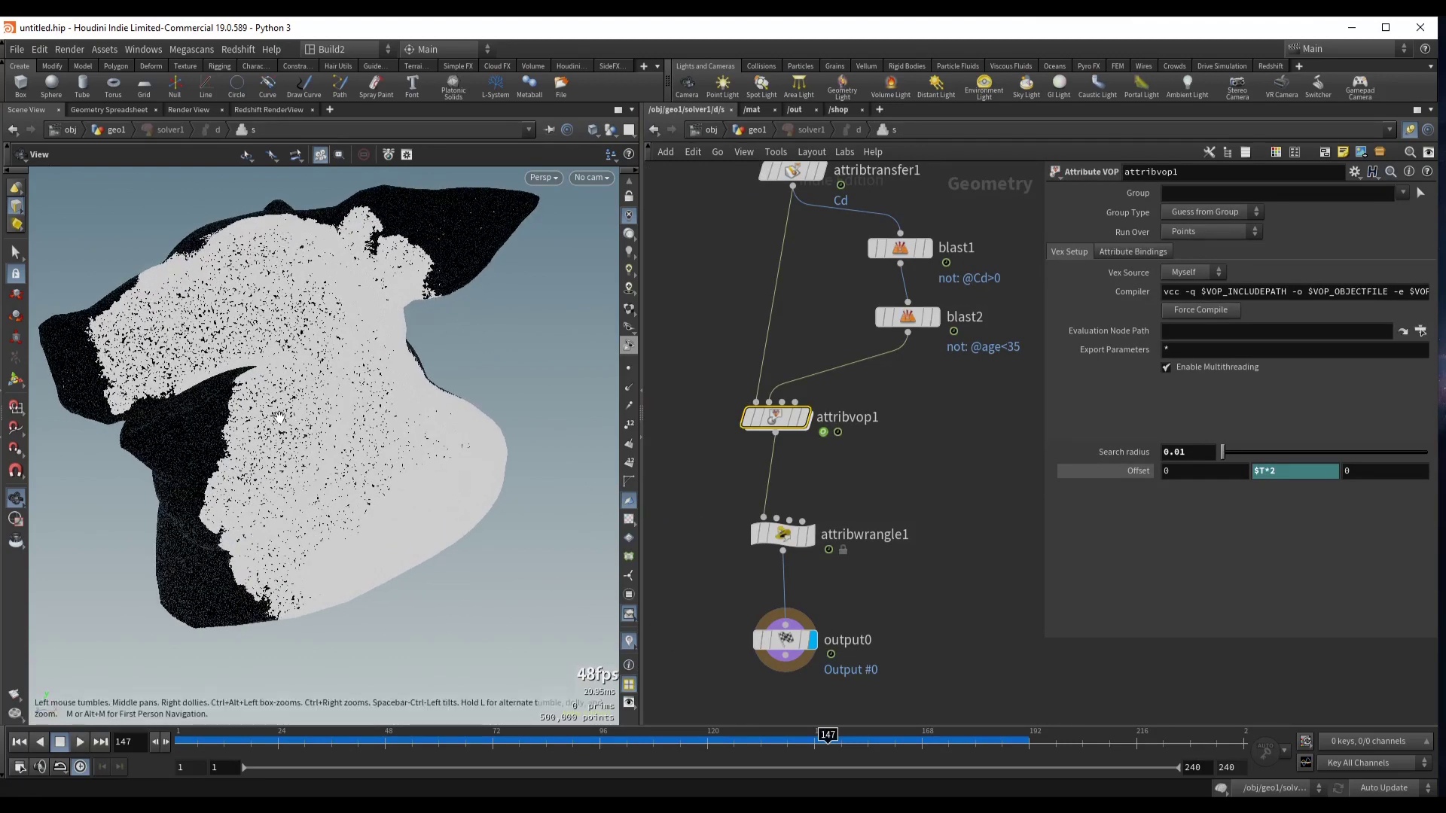
key("u")
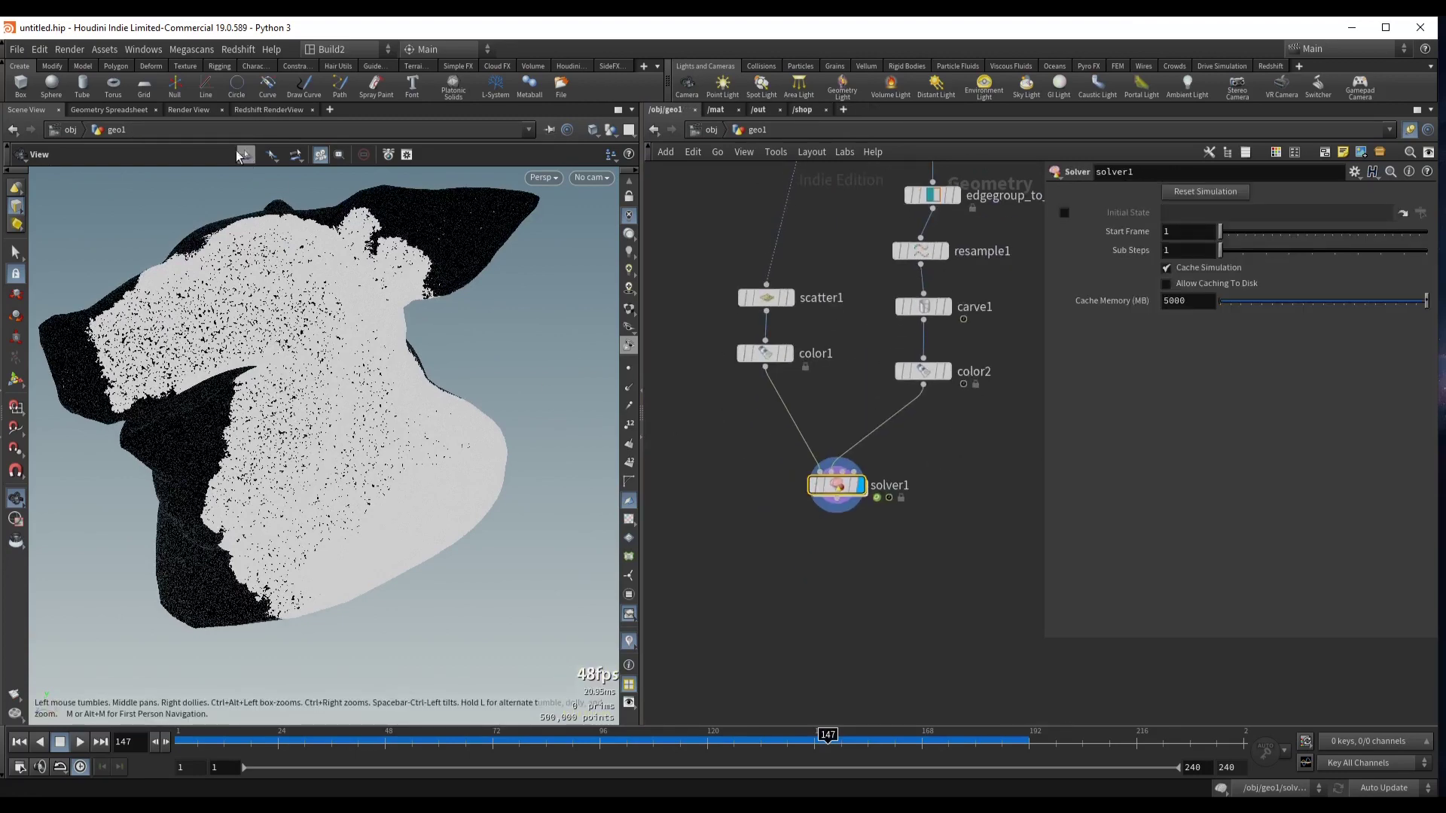
left_click(118, 112)
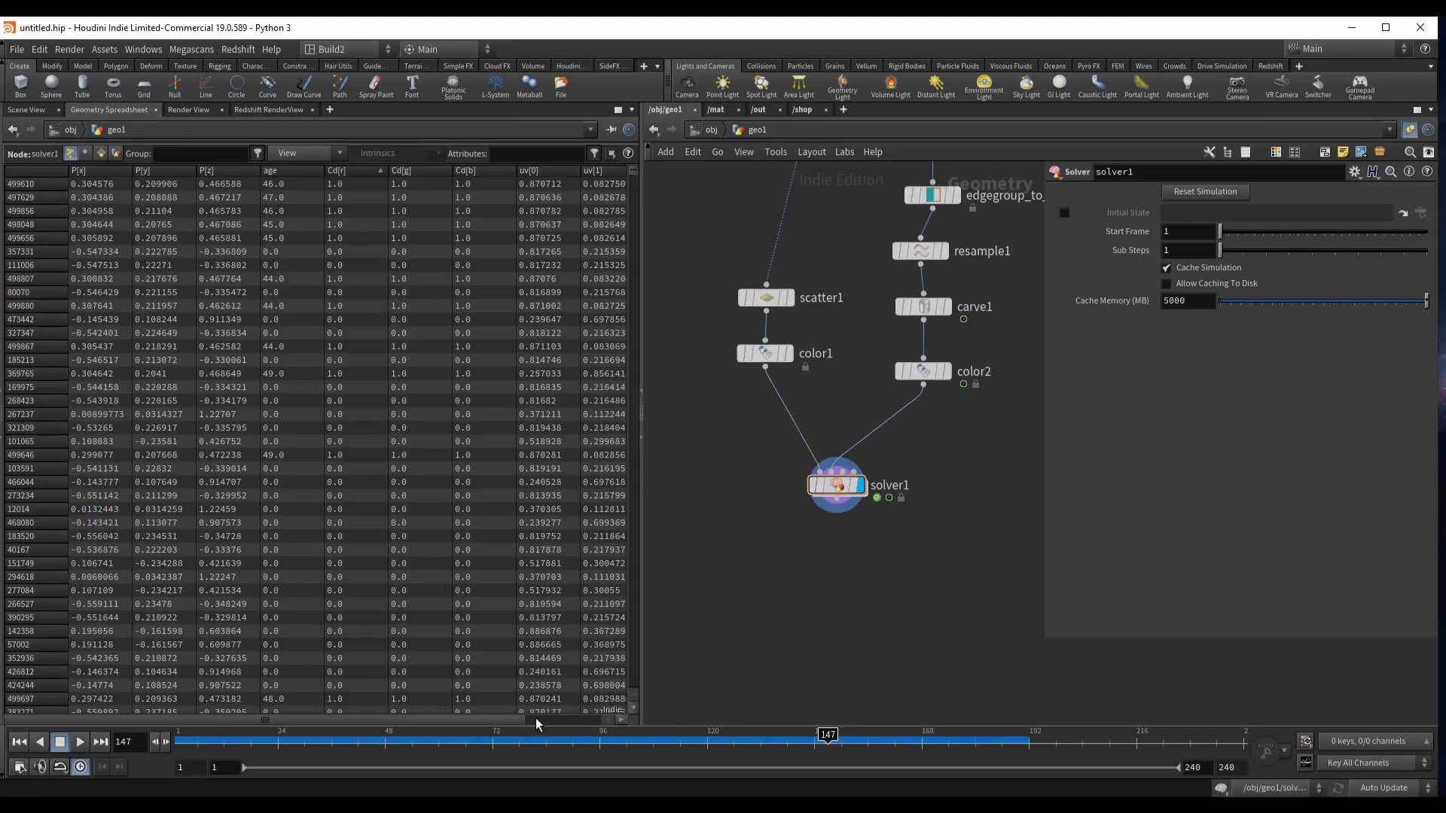
left_click_drag(540, 719, 735, 740)
left_click(332, 741)
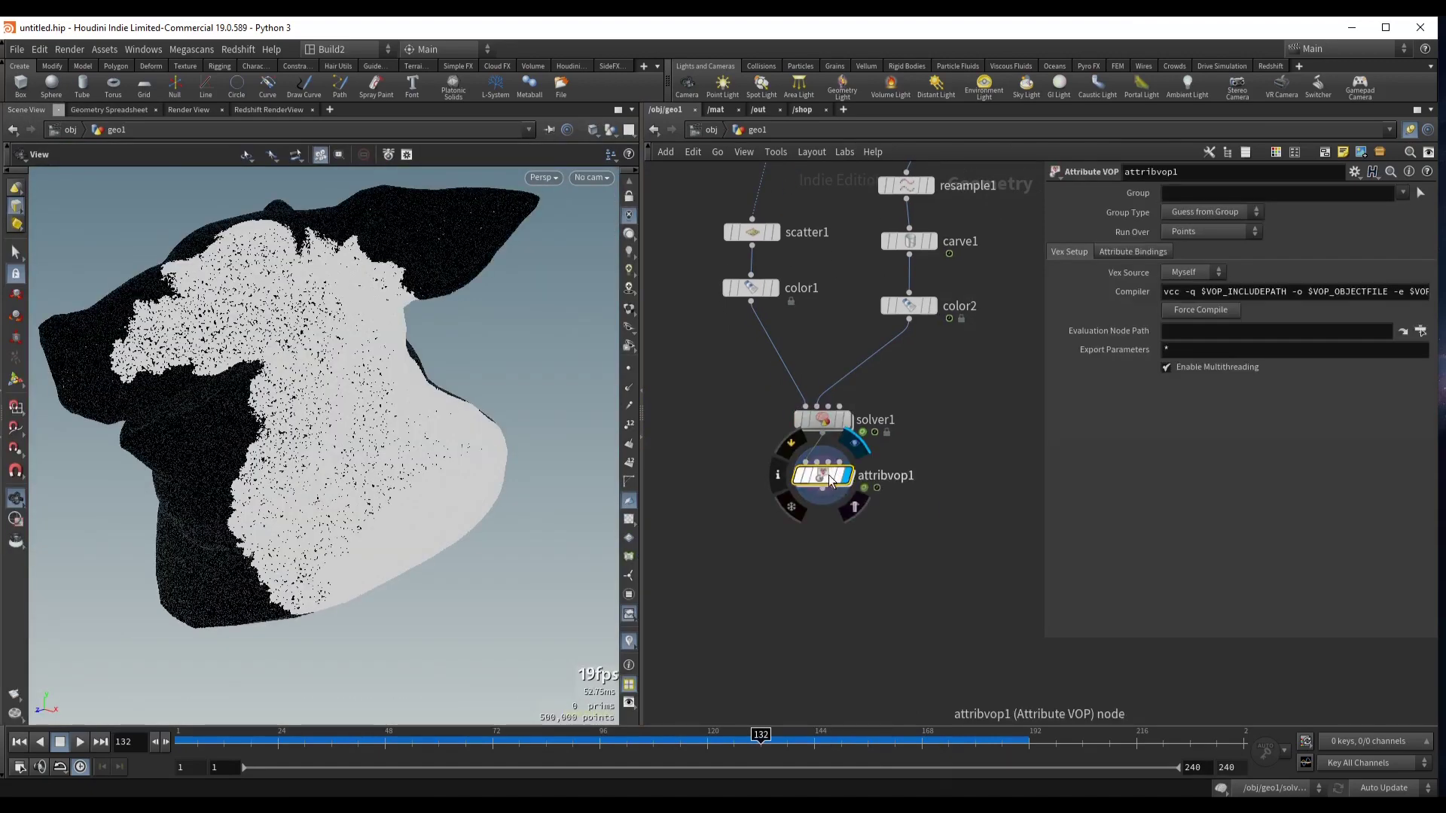
- Place attribvop1 below solver1 and, inside it, add a Bind node for the age attribute
left_click_drag(829, 473, 829, 499)
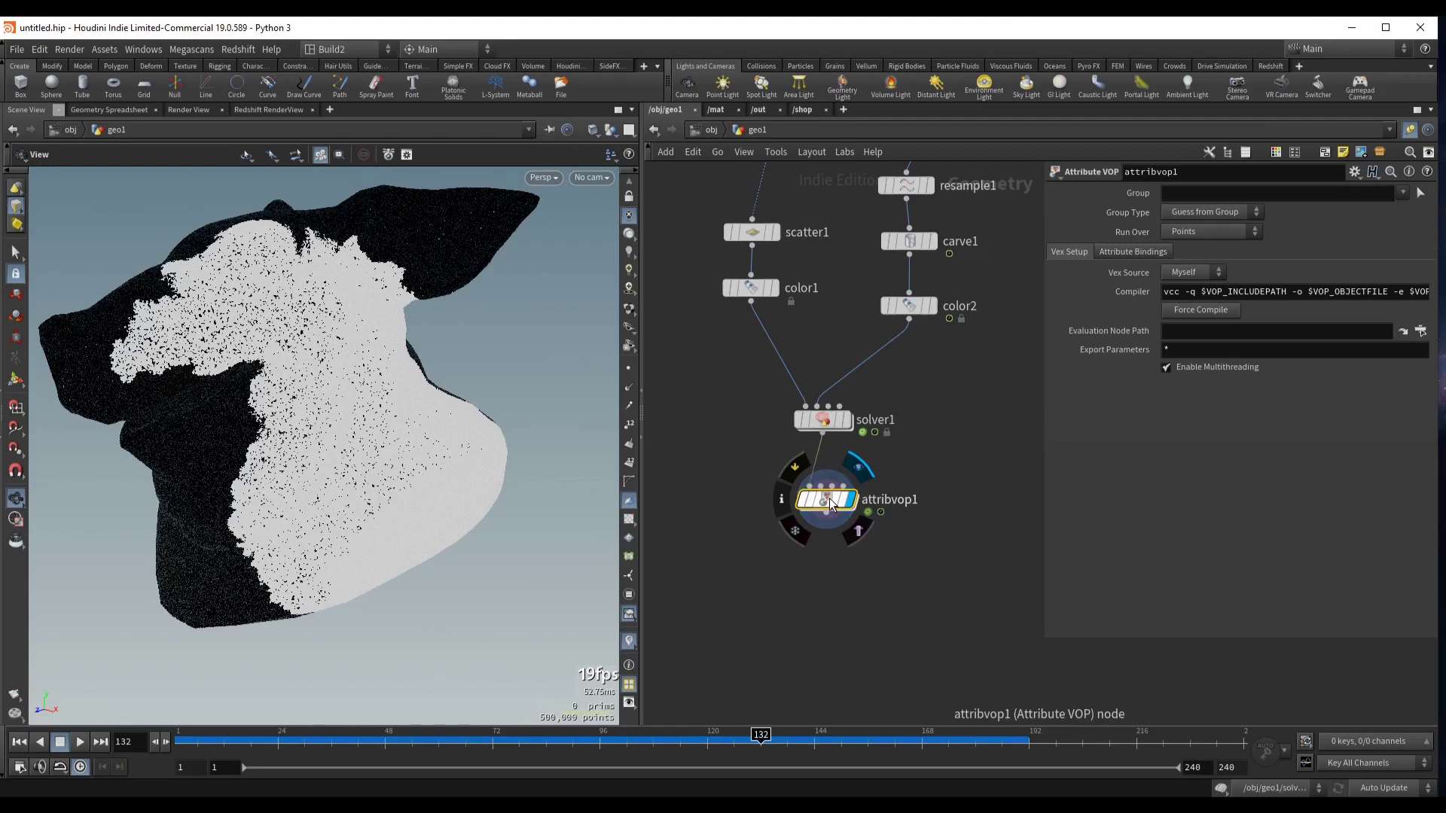
double_click(829, 500)
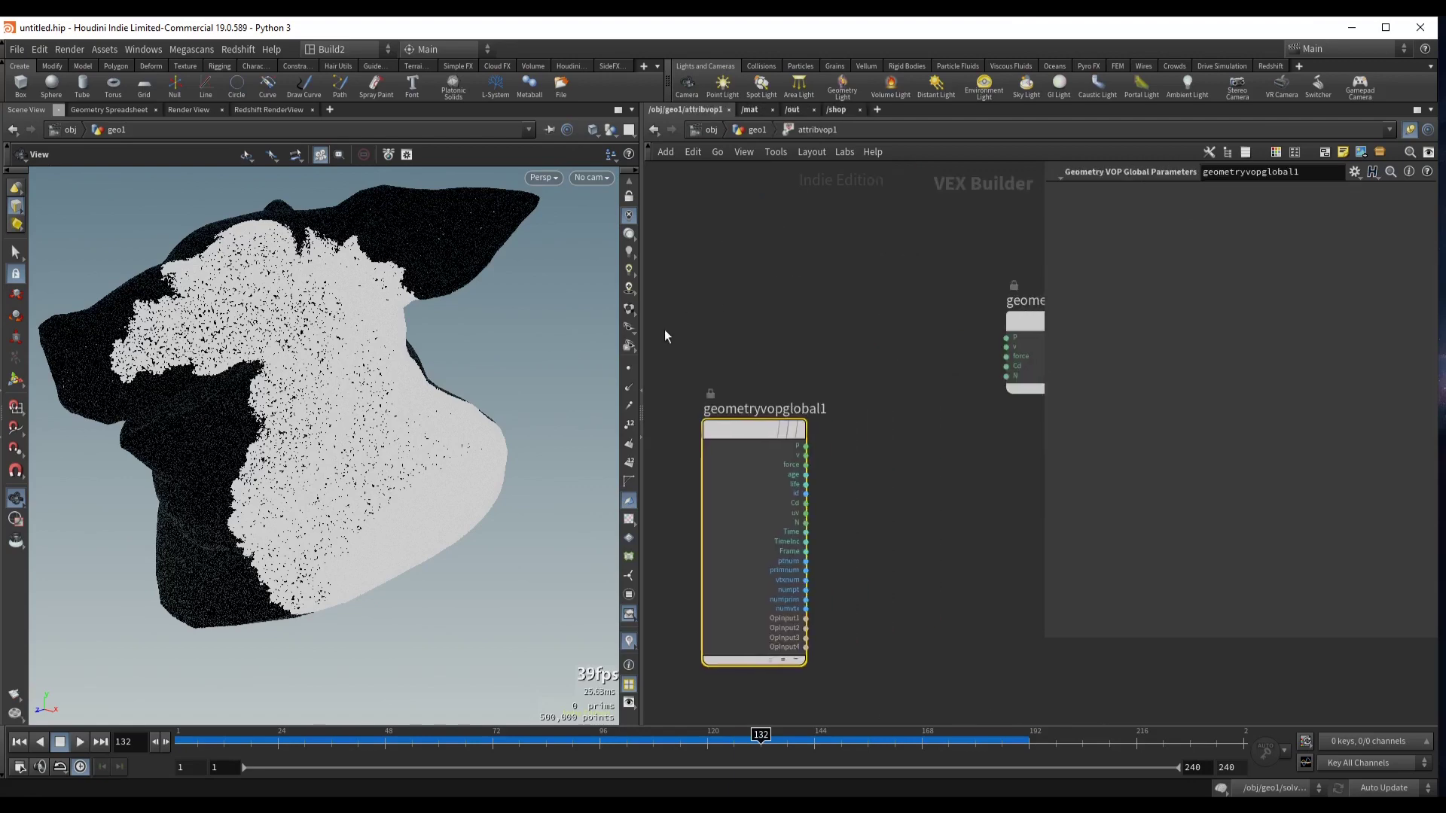
key("Tab")
type("bind")
key("Return")
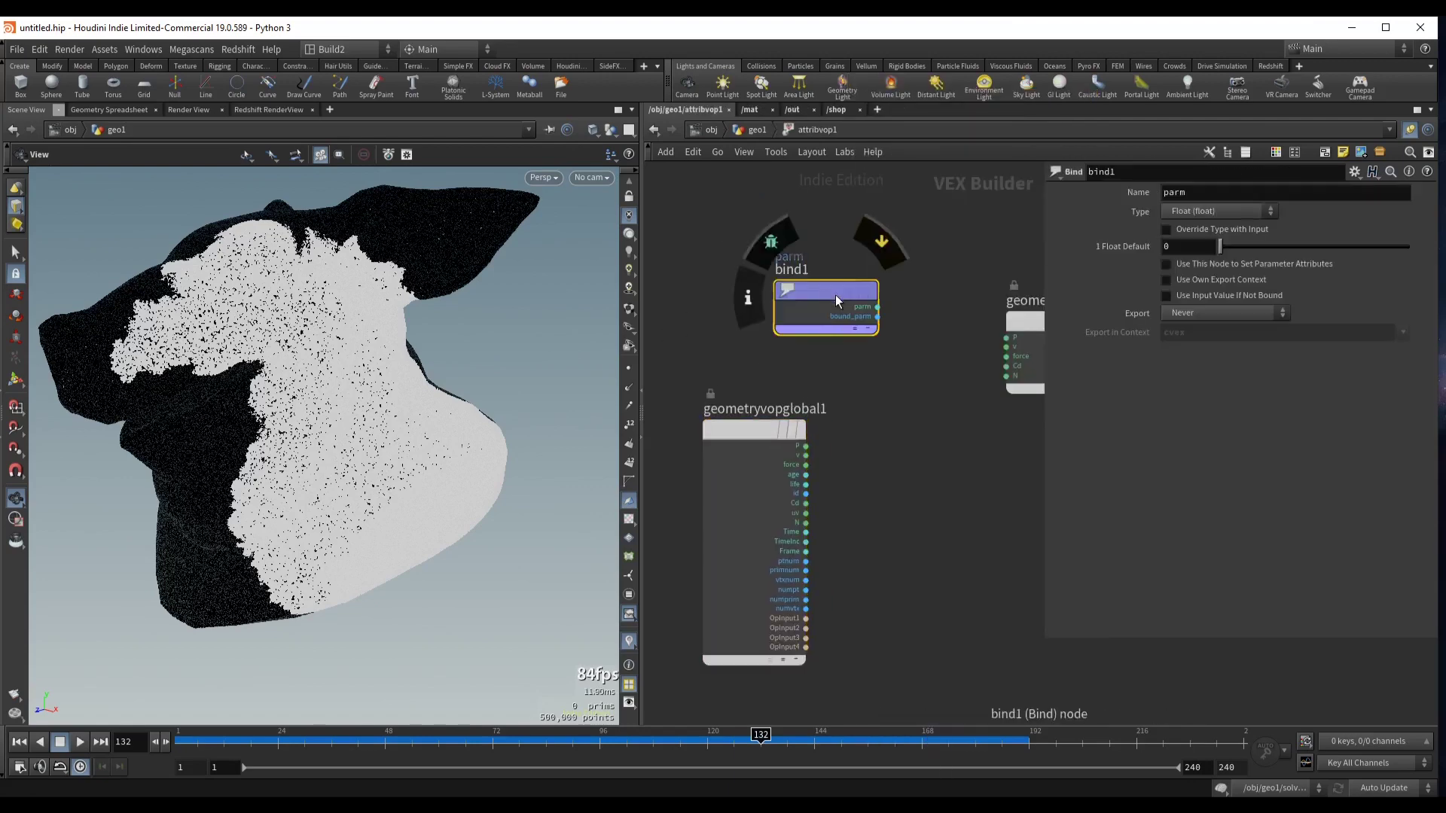
left_click(832, 297)
type("age")
key("Return")
scroll(861, 312, "down", 1)
- Feed age into a Fit Range node and promote its source maximum to a parameter
left_click_drag(813, 320, 740, 350)
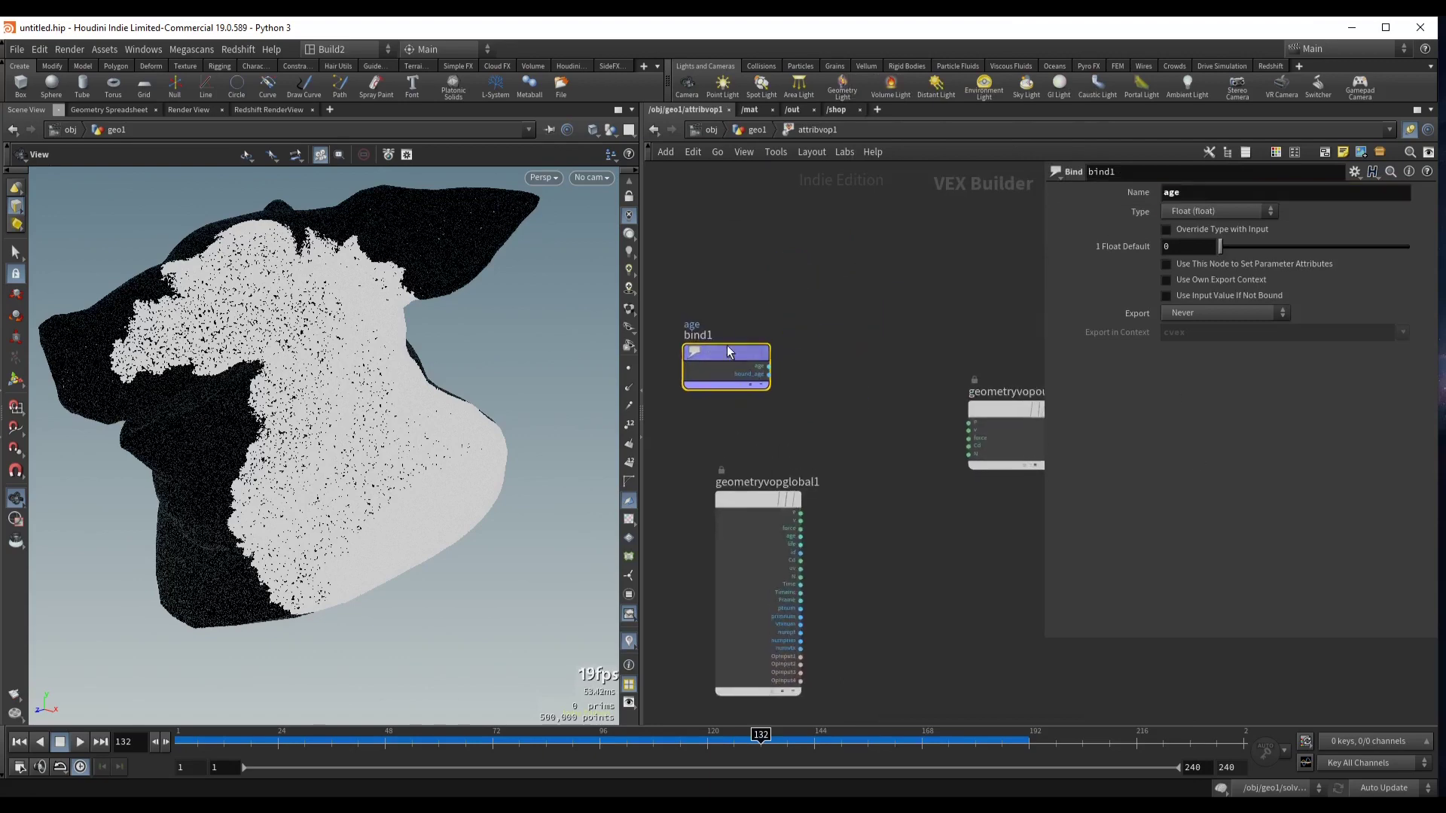
left_click(768, 366)
key("Tab")
type("fit")
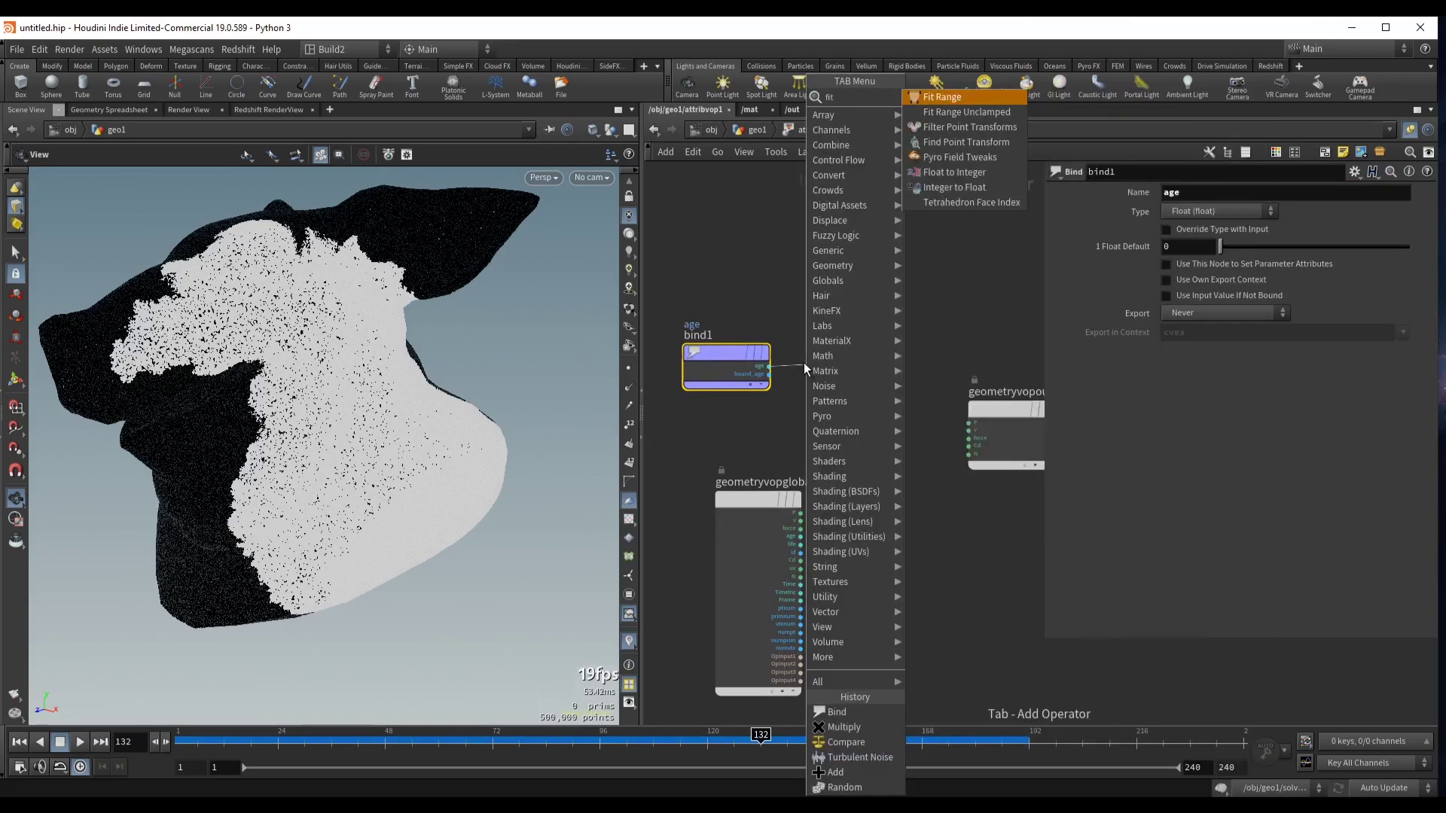
key("Return")
scroll(859, 400, "up", 2)
right_click(843, 388)
left_click(888, 399)
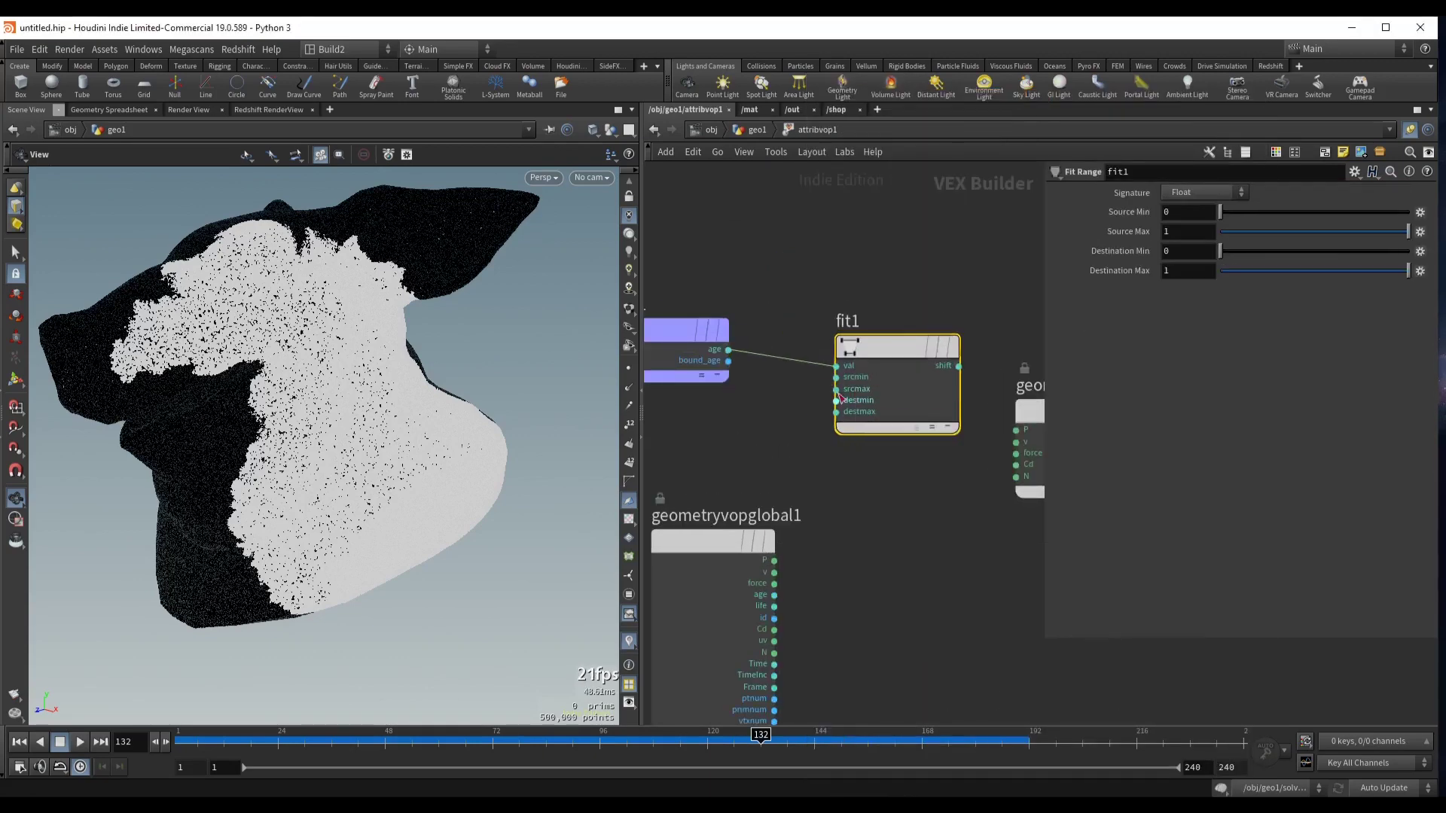
- Drive output Cd from fit1 through a Spline Ramp (float) Ramp Parameter
scroll(992, 284, "down", 1)
middle_click_drag(993, 283, 814, 287)
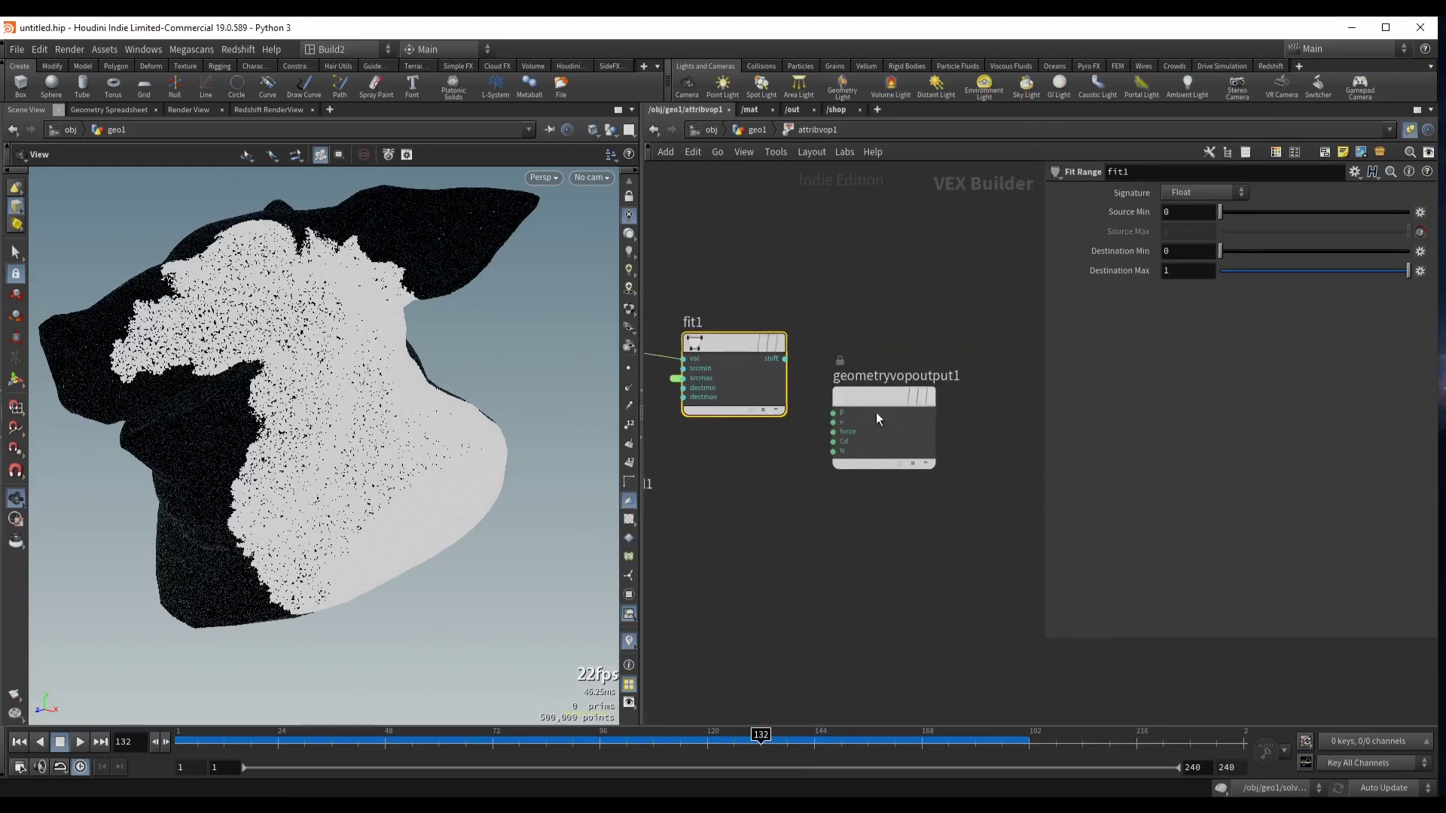
left_click(786, 360)
key("Tab")
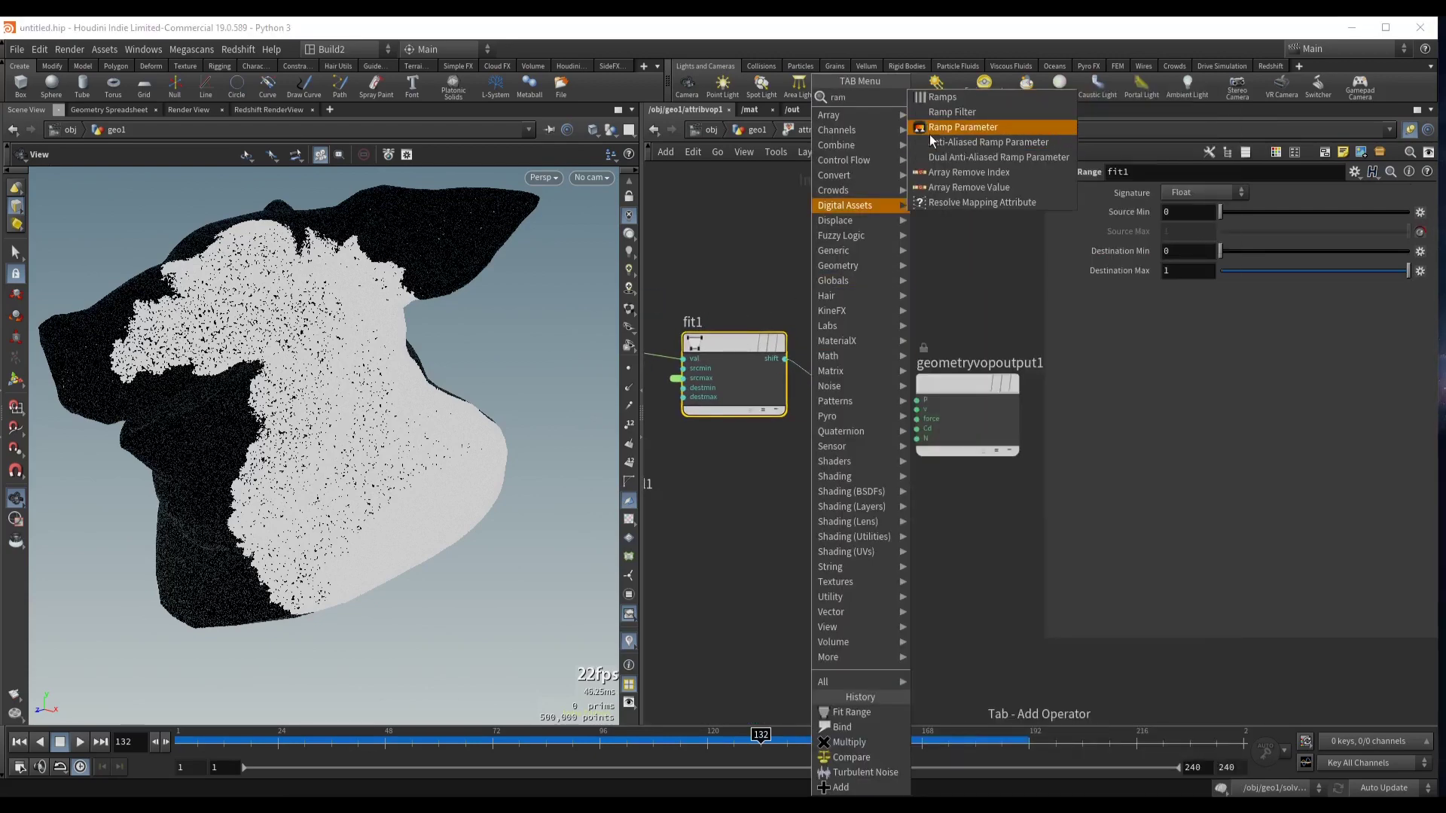
left_click(929, 134)
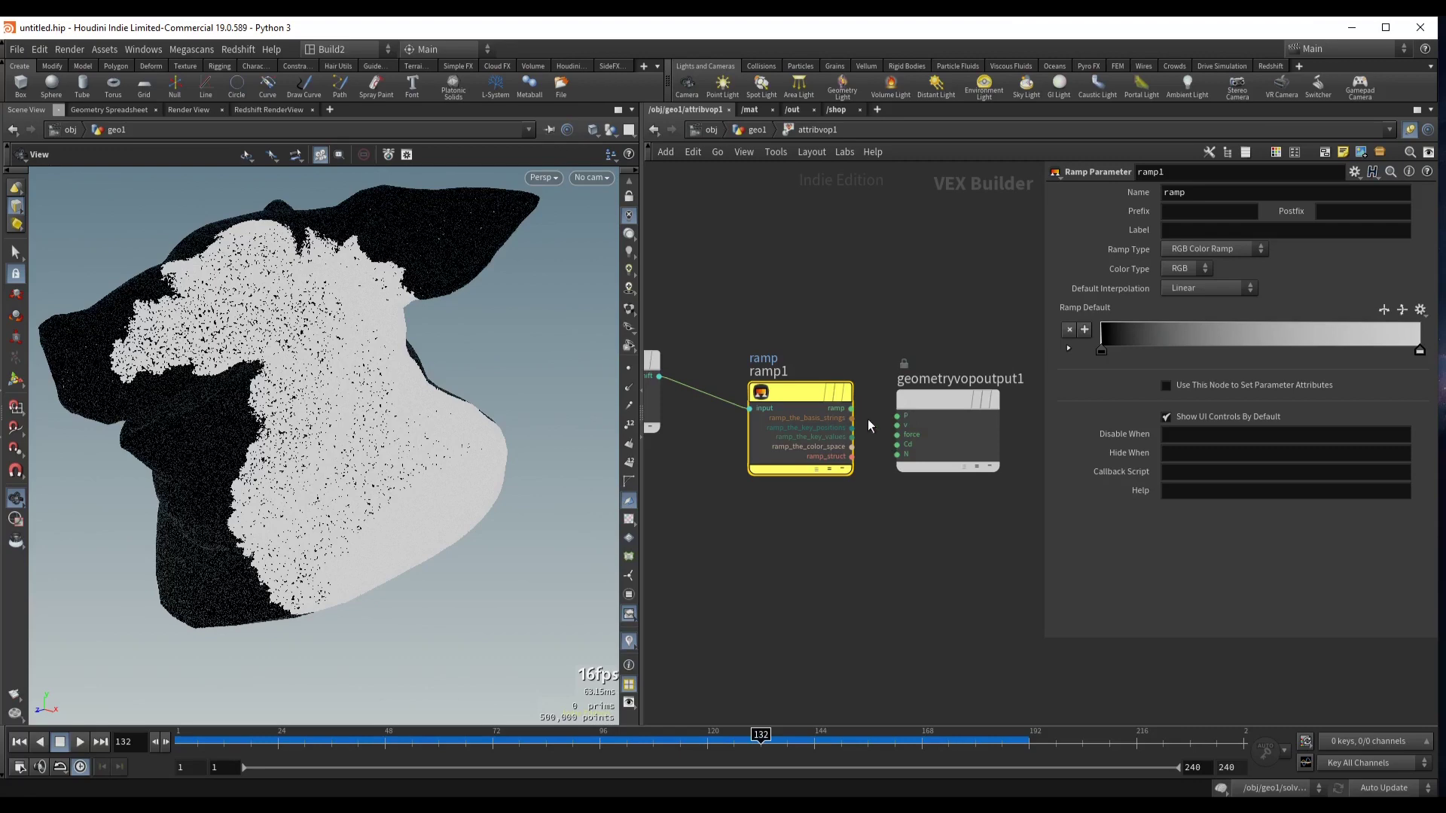
left_click(896, 444)
left_click(1172, 247)
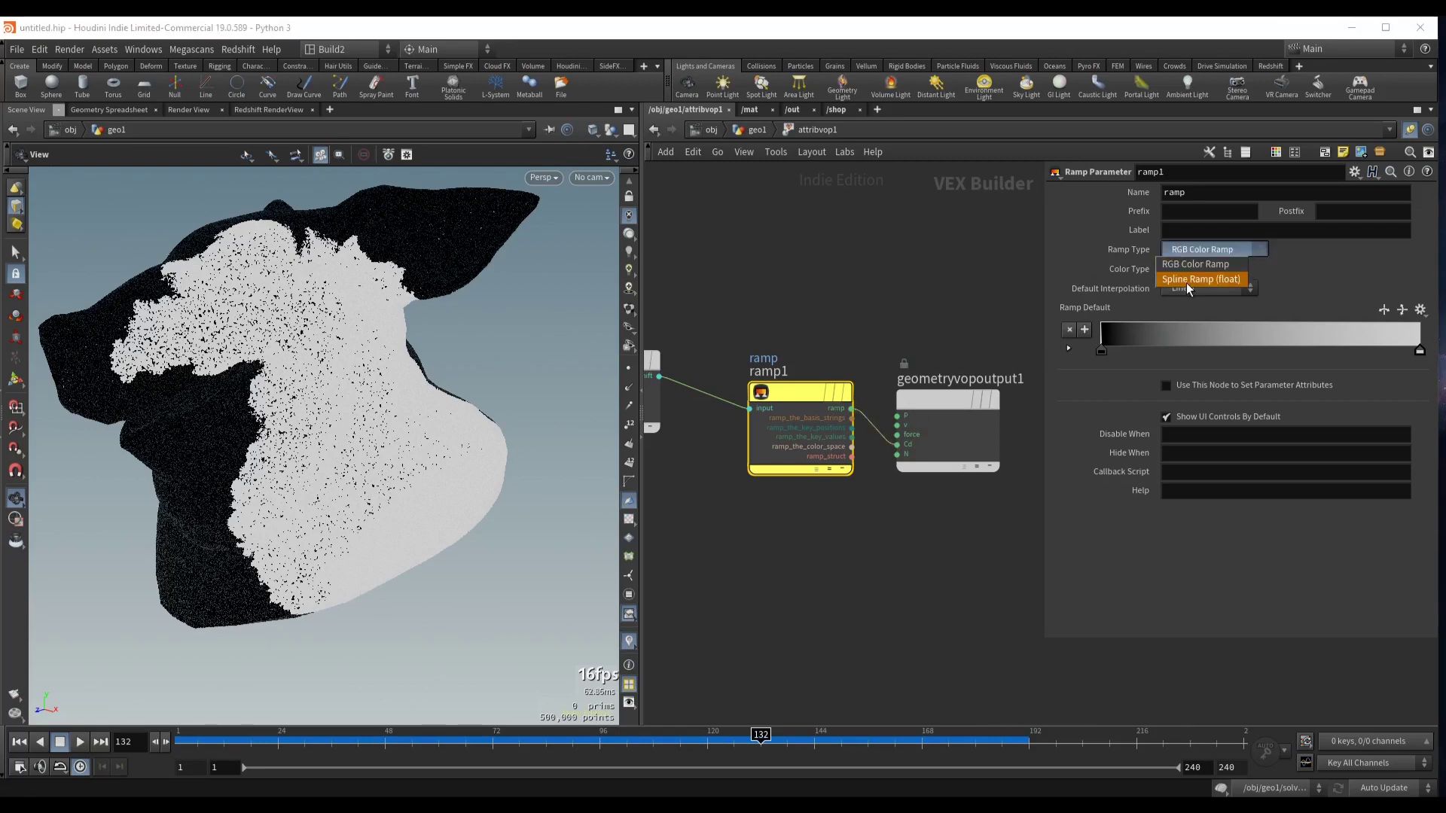
left_click(1186, 283)
key("u")
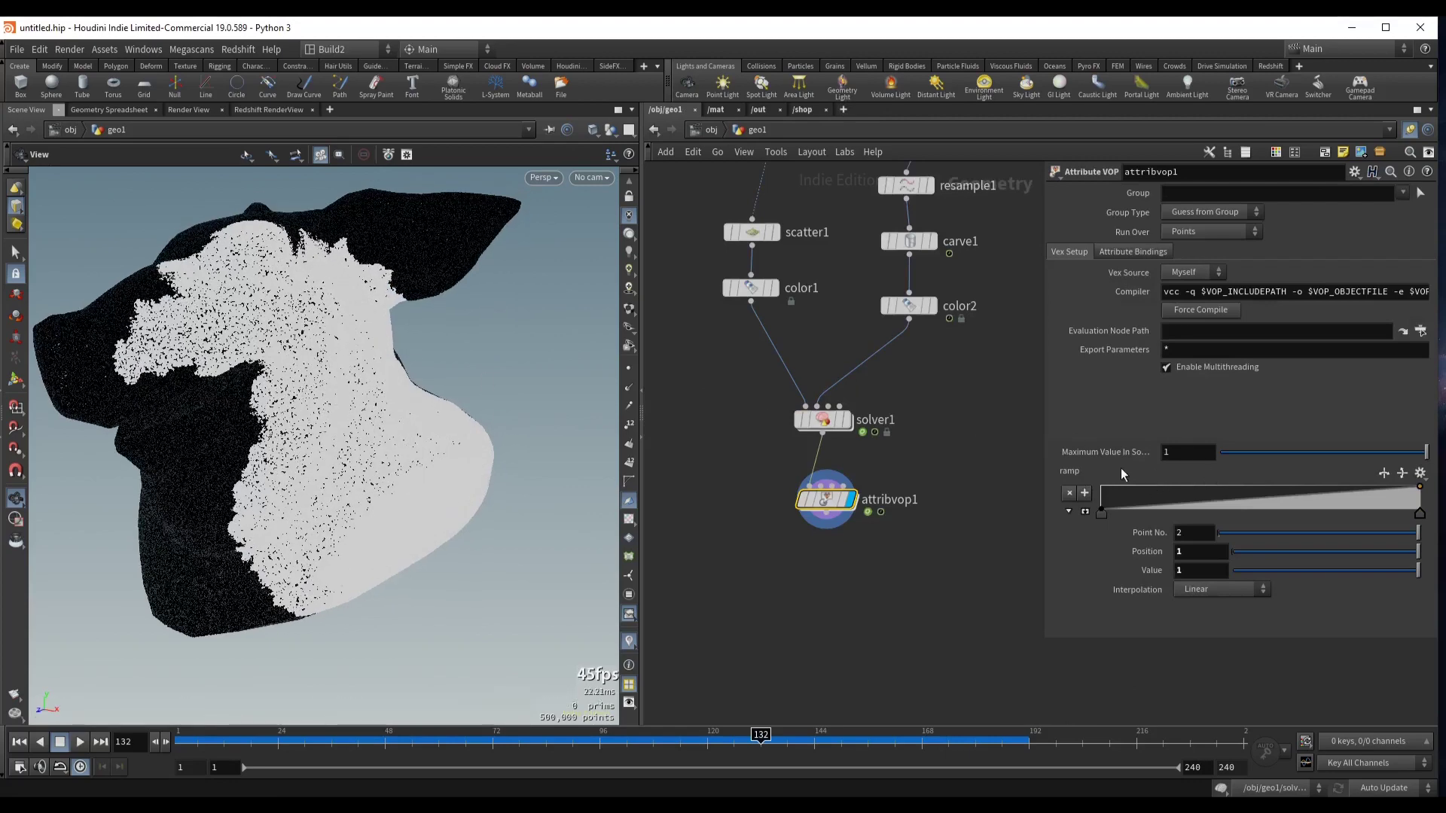
- Set attribvop1's Maximum Value to 50
middle_click_drag(1112, 458, 962, 512)
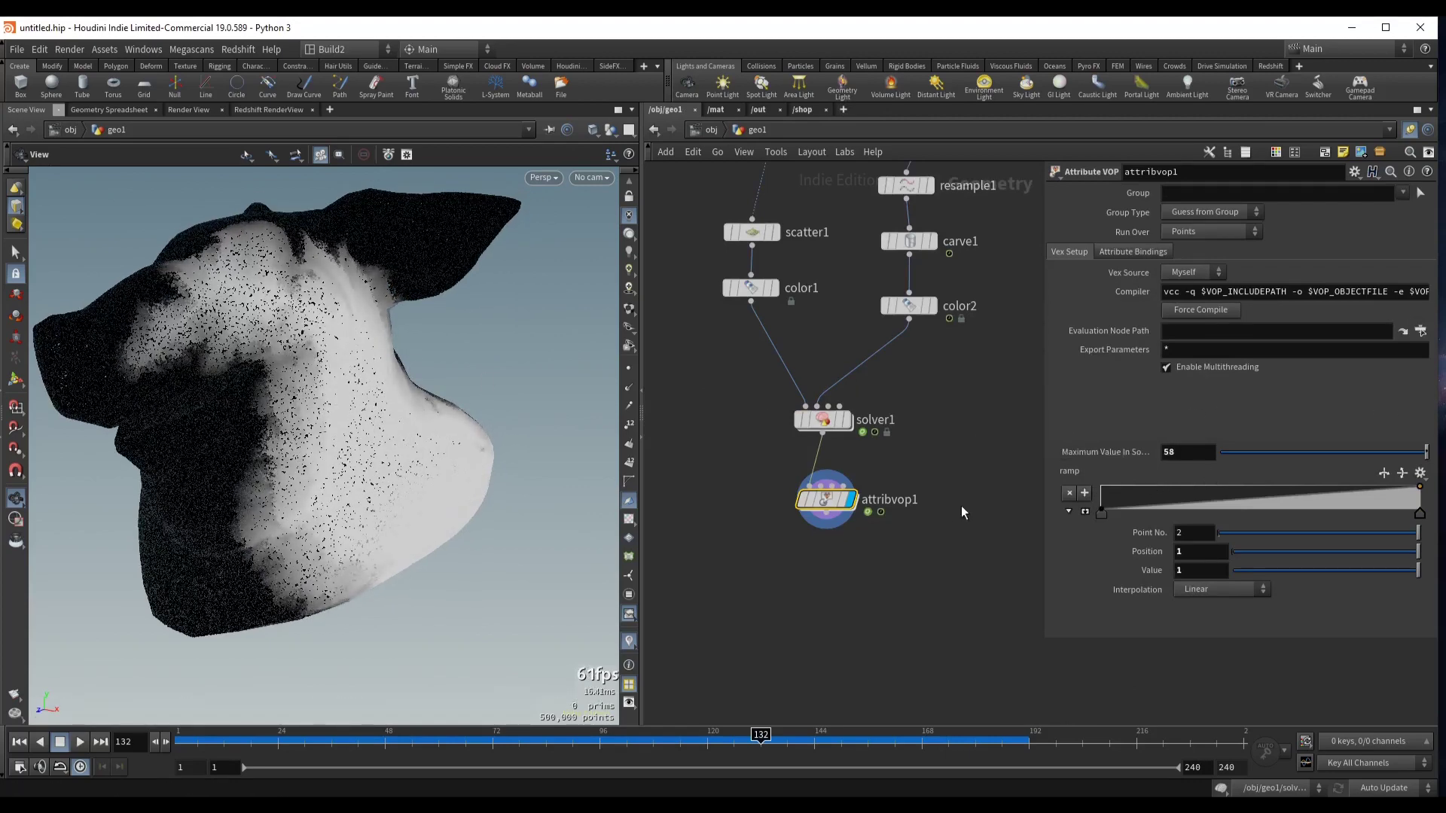
type("0")
key("Return")
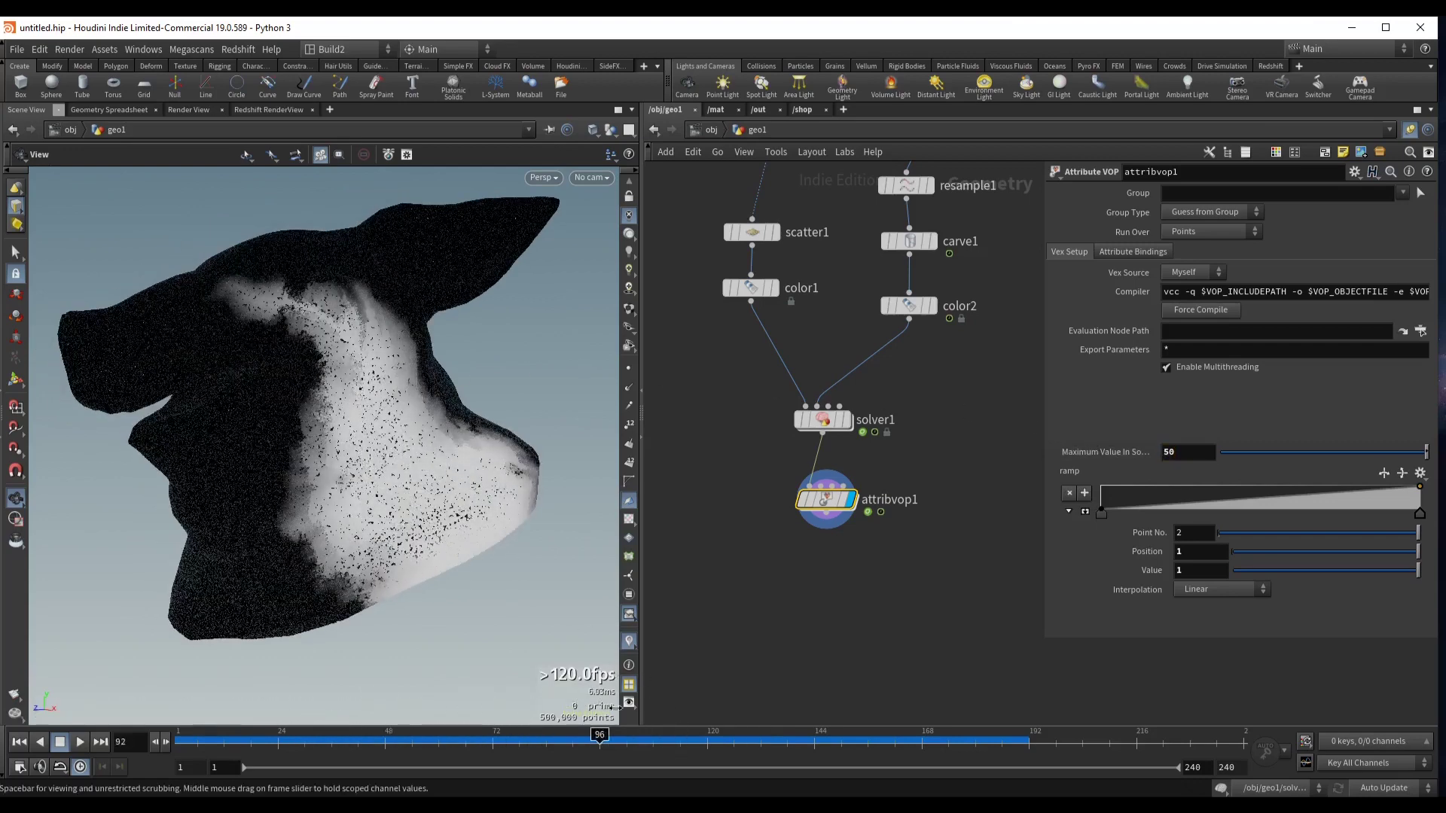
left_click_drag(259, 342, 326, 418)
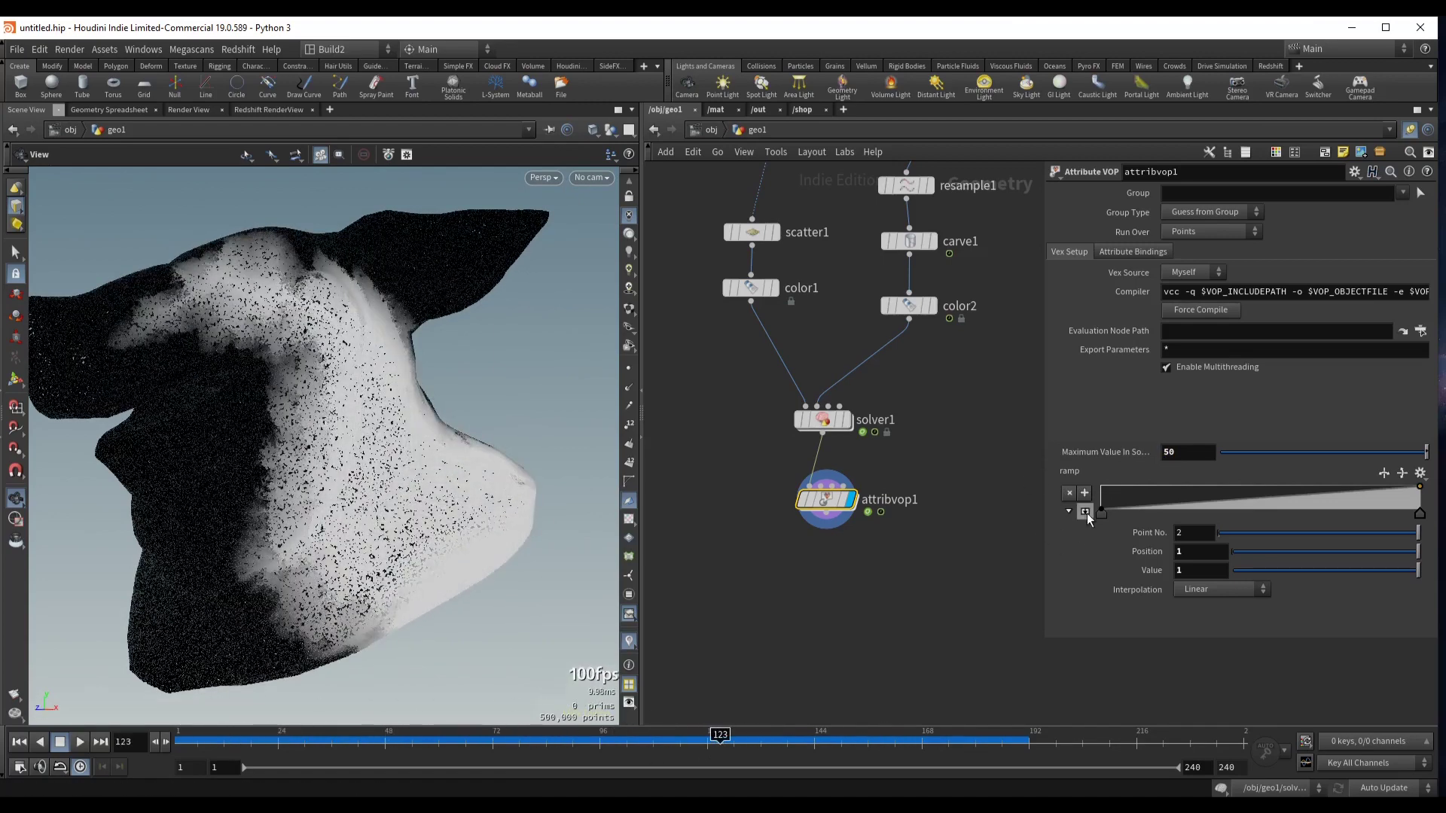
- Expand the ramp graph and add points forming a peak, with the last point near zero
left_click(1084, 512)
left_click_drag(467, 392, 600, 450)
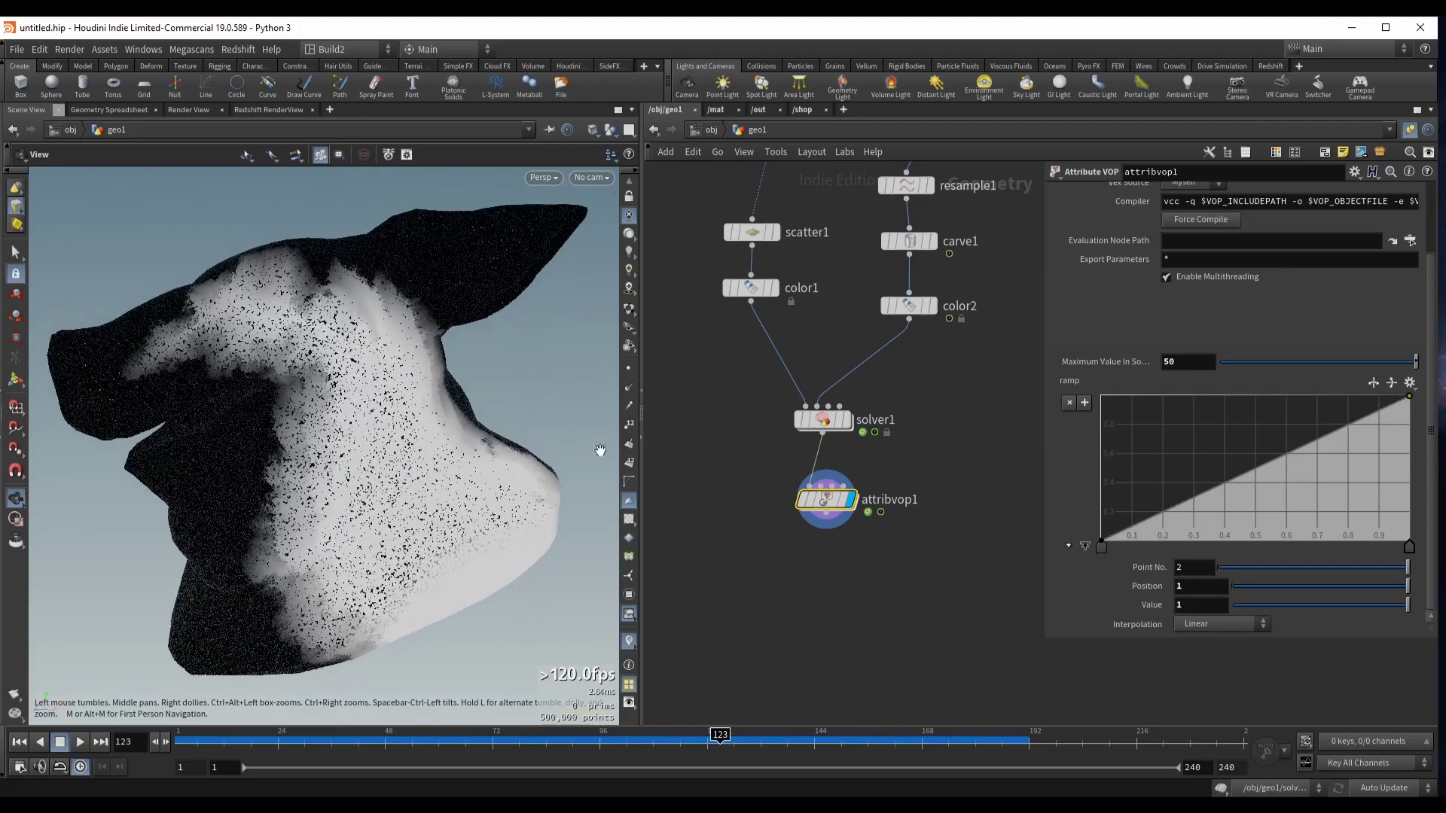
left_click(1163, 536)
left_click(1222, 425)
left_click(1277, 434)
left_click_drag(1278, 433, 1293, 503)
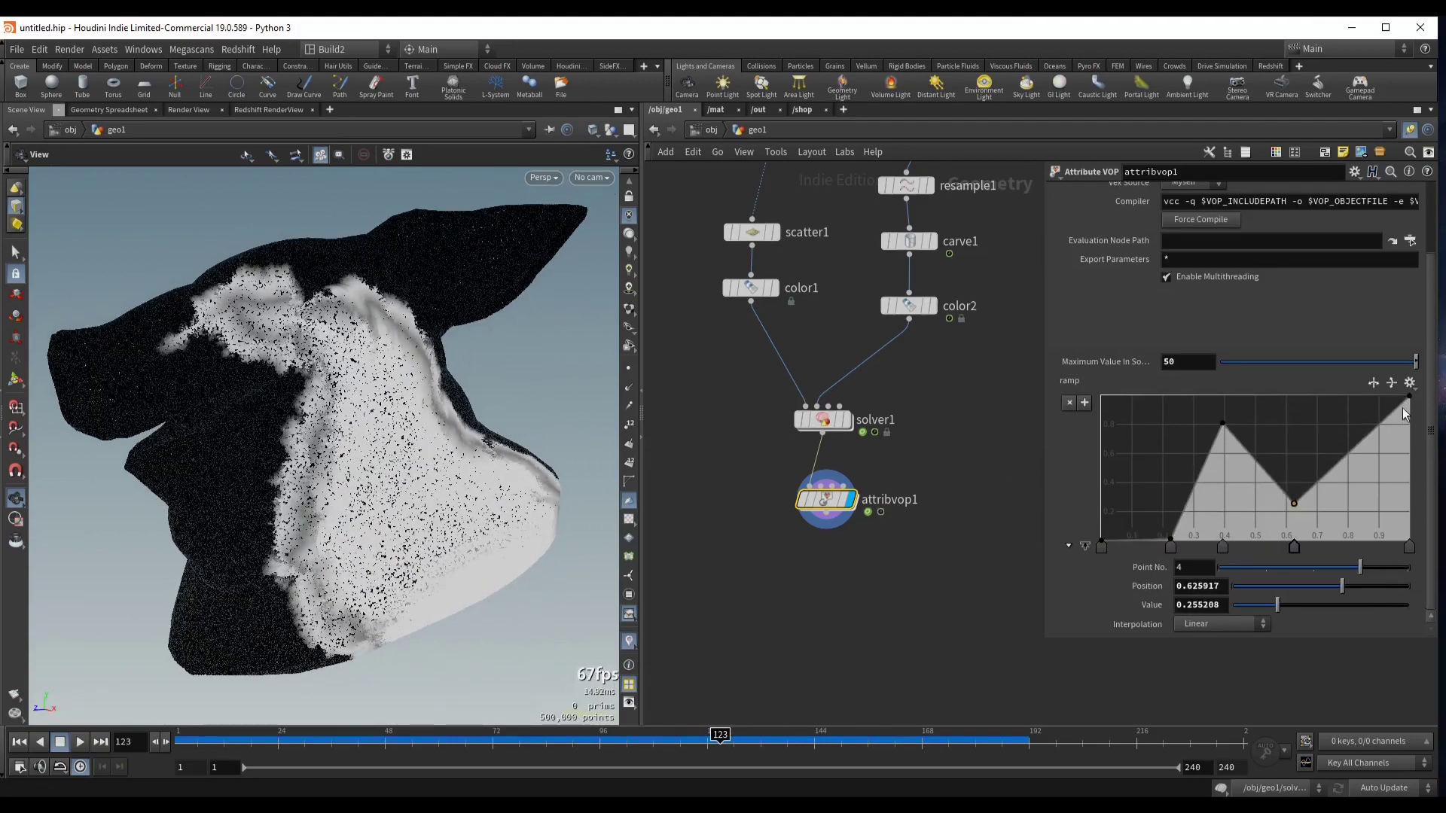
left_click_drag(1411, 399, 1432, 557)
left_click_drag(1294, 503, 1325, 517)
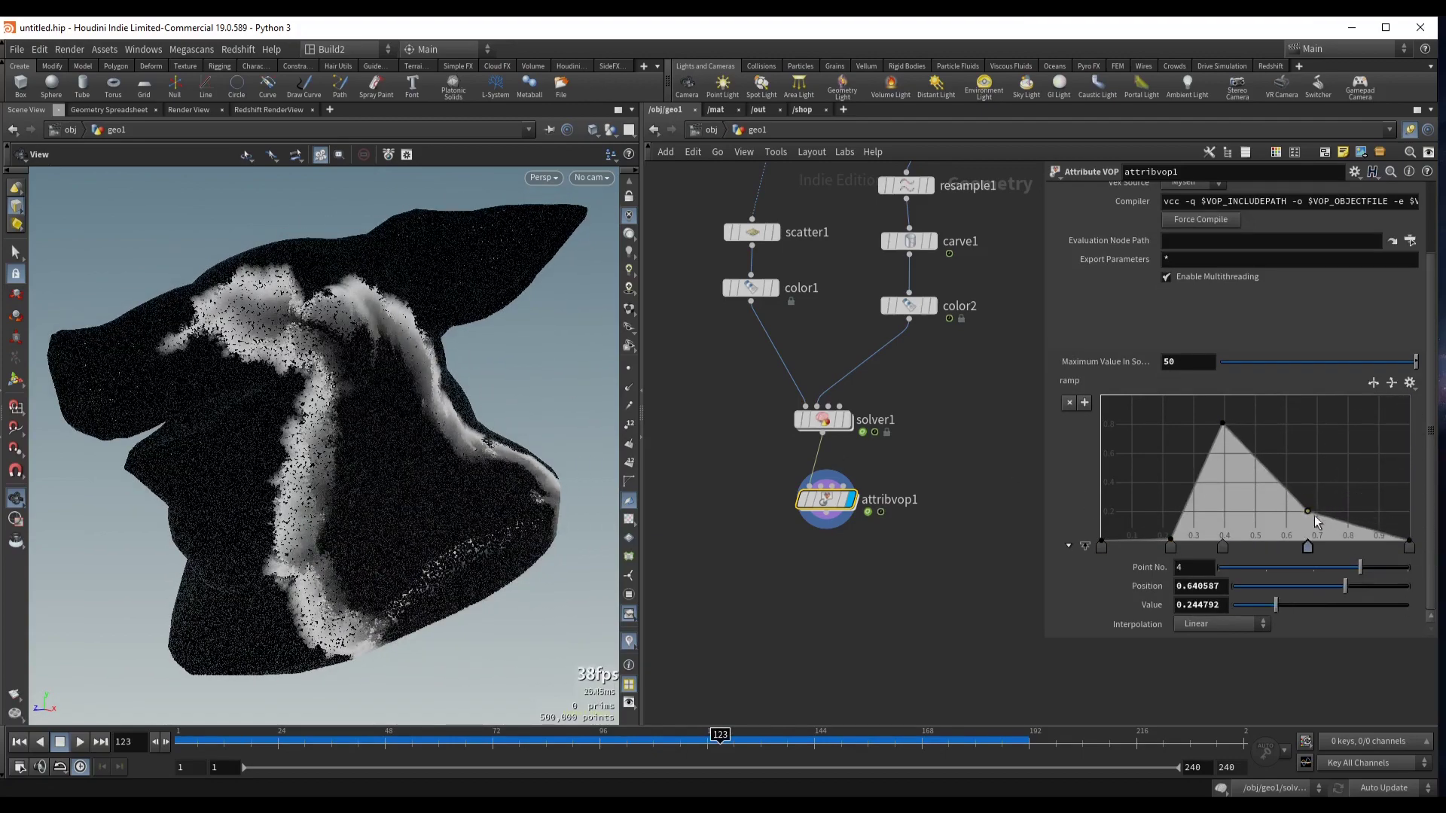
- Add a small early ramp peak and shift the main peak to about 0.48
left_click_drag(1126, 535, 1114, 486)
left_click_drag(1171, 538, 1123, 545)
left_click_drag(1126, 485, 1127, 461)
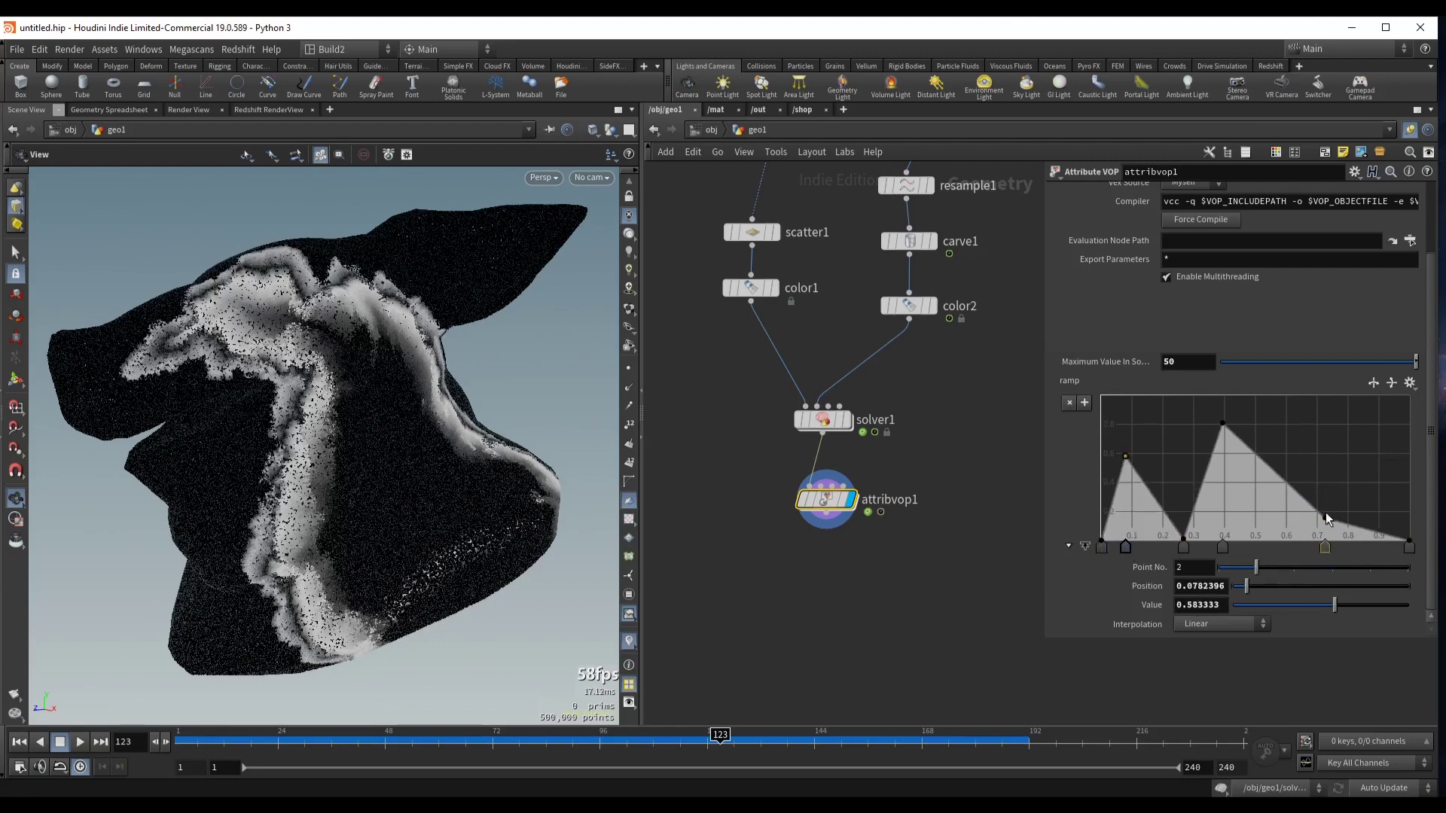
left_click_drag(1327, 518, 1320, 527)
left_click_drag(1223, 544, 1251, 544)
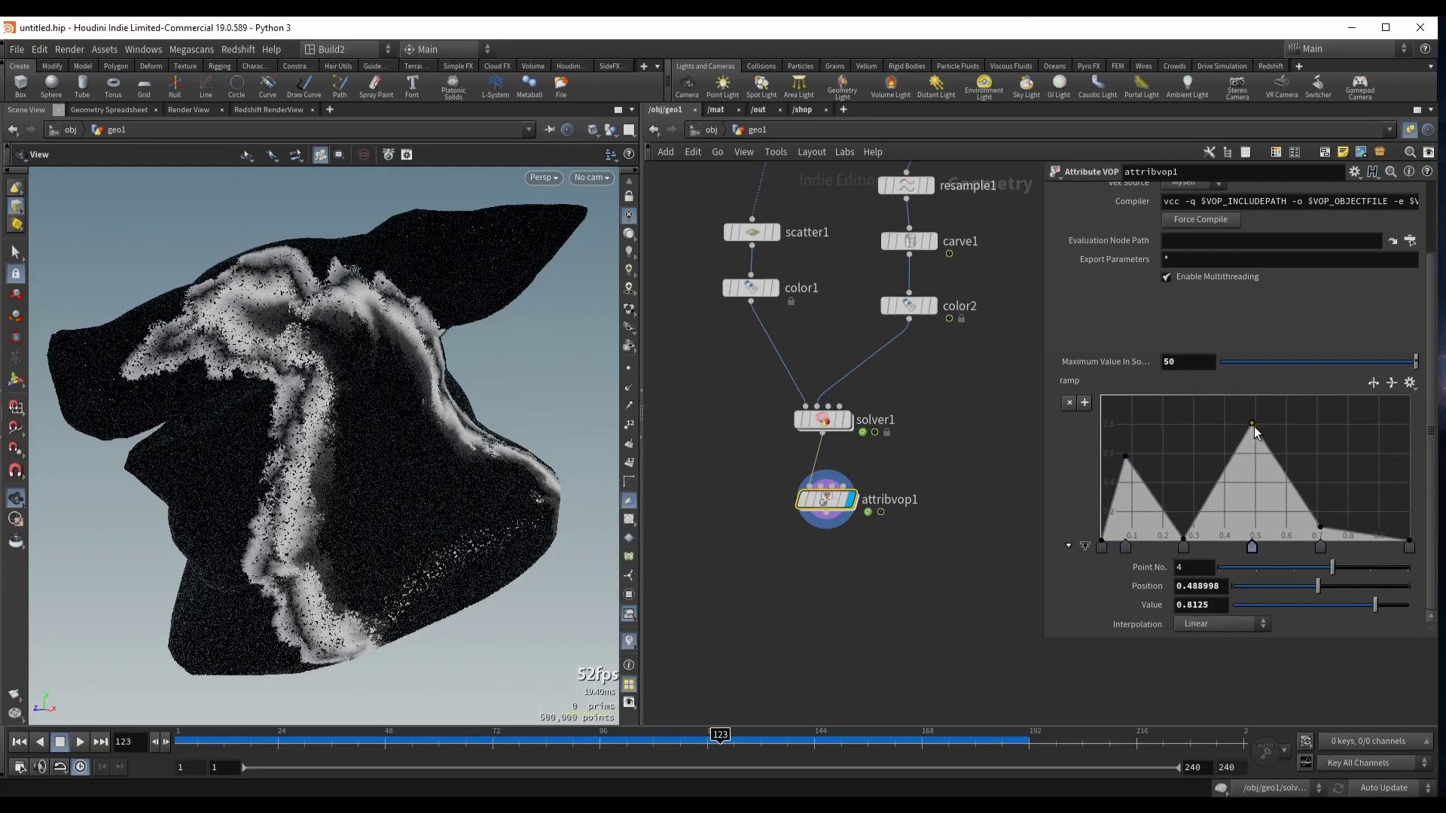
left_click_drag(1255, 431, 1249, 433)
- Set Maximum Value to 75, lower the early ramp points, and scrub frames to regrow the pattern
middle_click_drag(1121, 361, 1306, 349)
left_click_drag(720, 741, 248, 753)
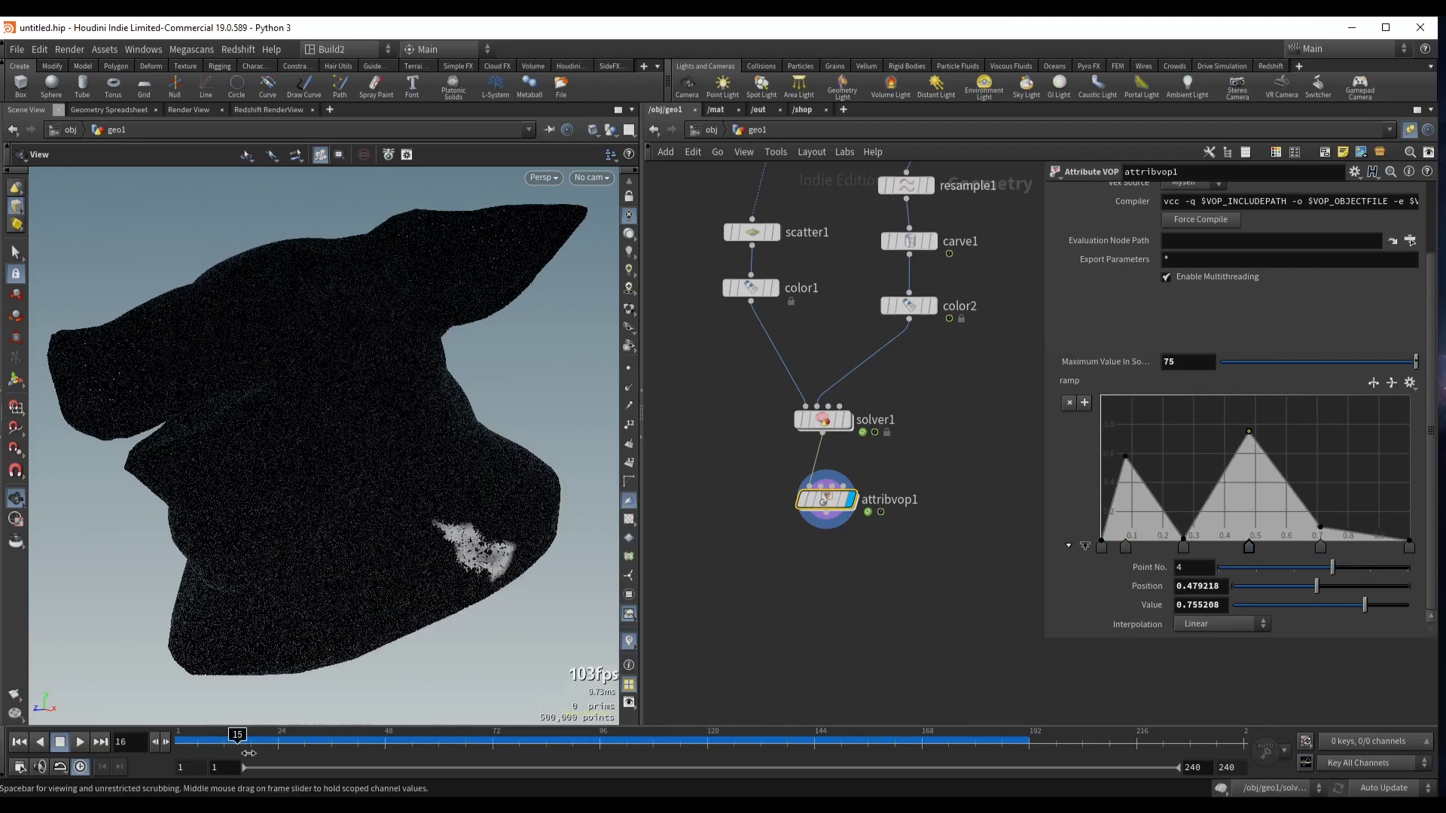
mouse_move(1131, 465)
left_mouse_down()
mouse_move(1128, 511)
mouse_move(1118, 466)
left_mouse_up()
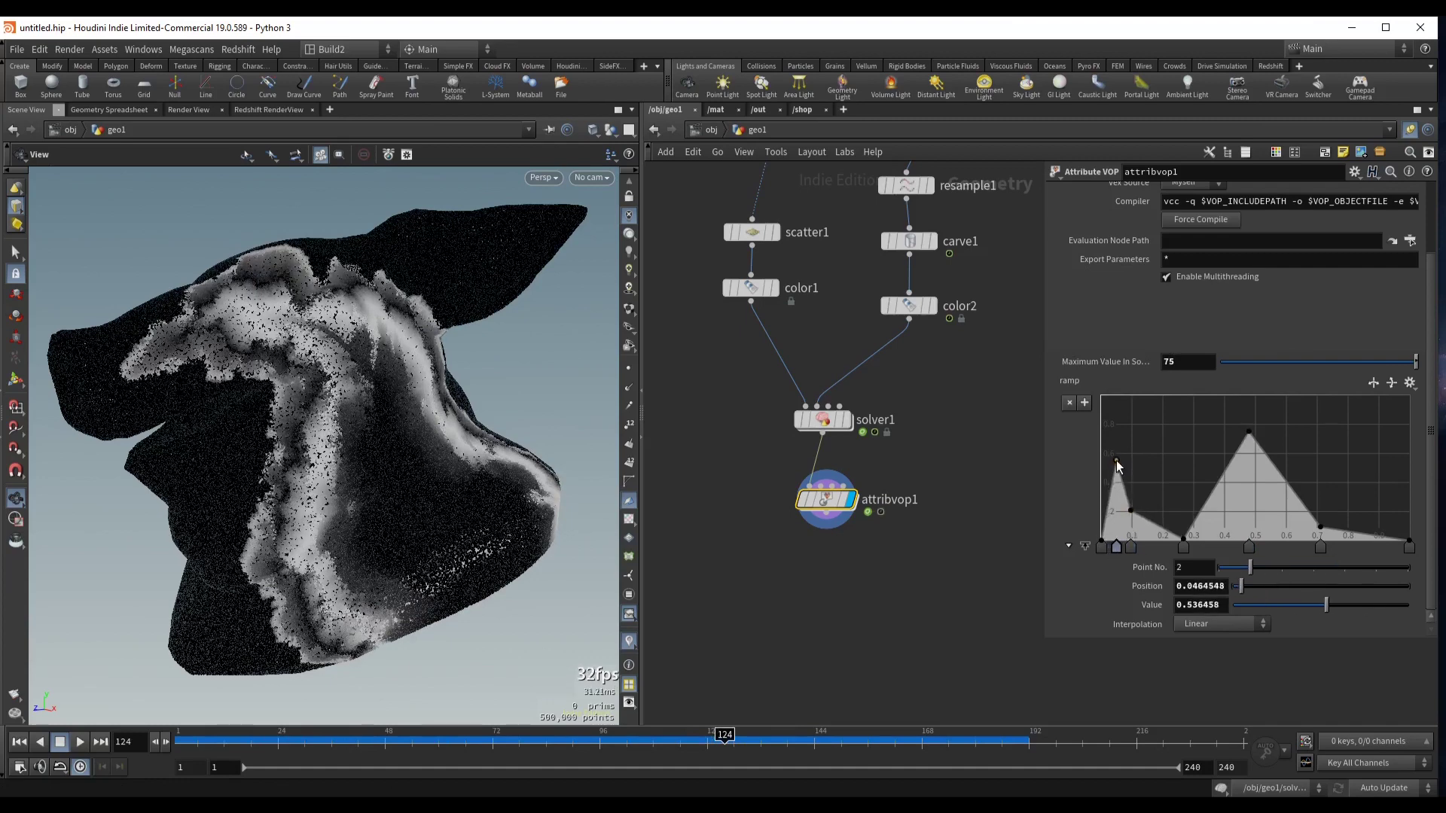
left_click_drag(1104, 530, 1108, 518)
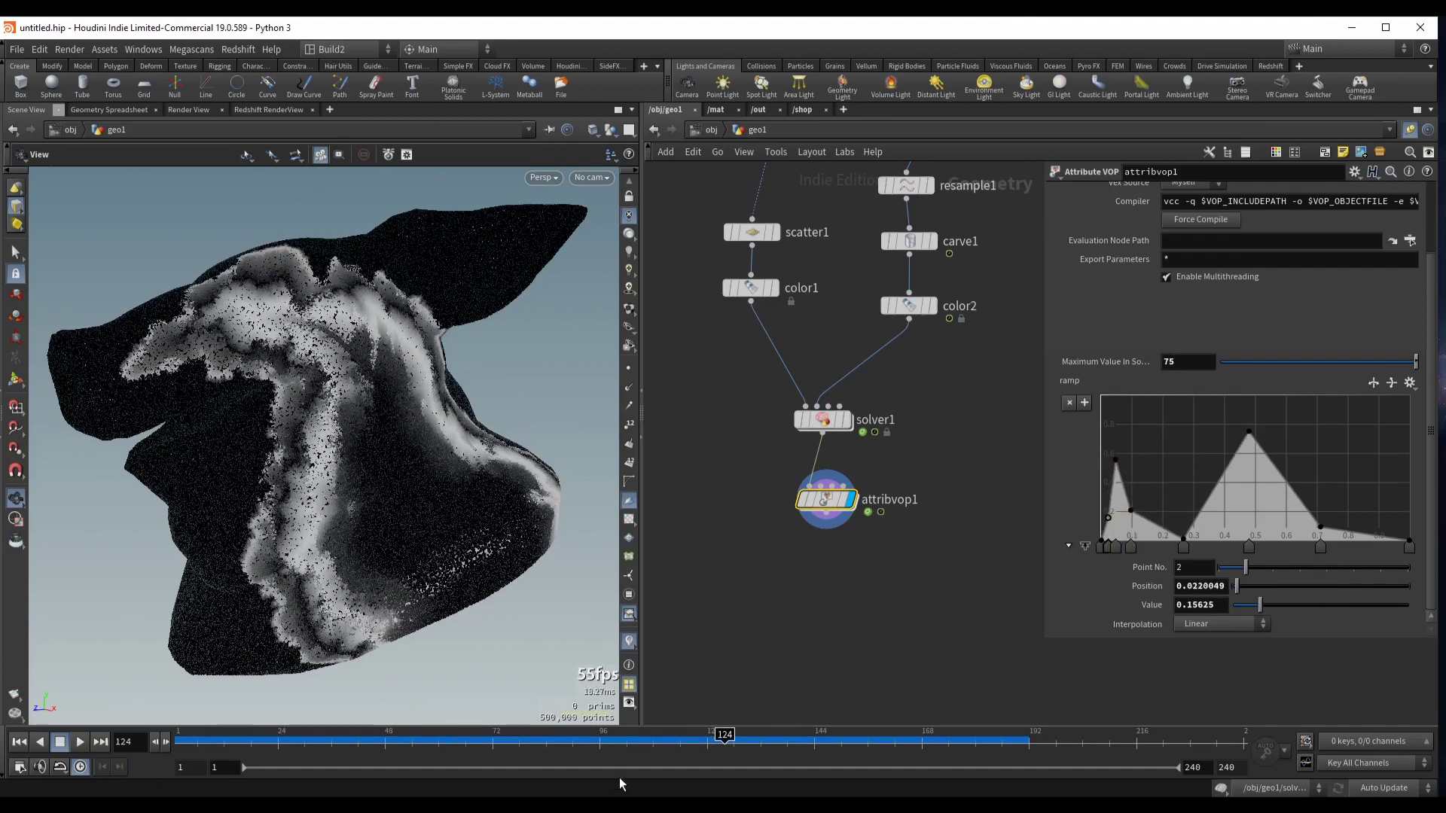
left_click(502, 747)
left_click_drag(502, 748, 809, 734)
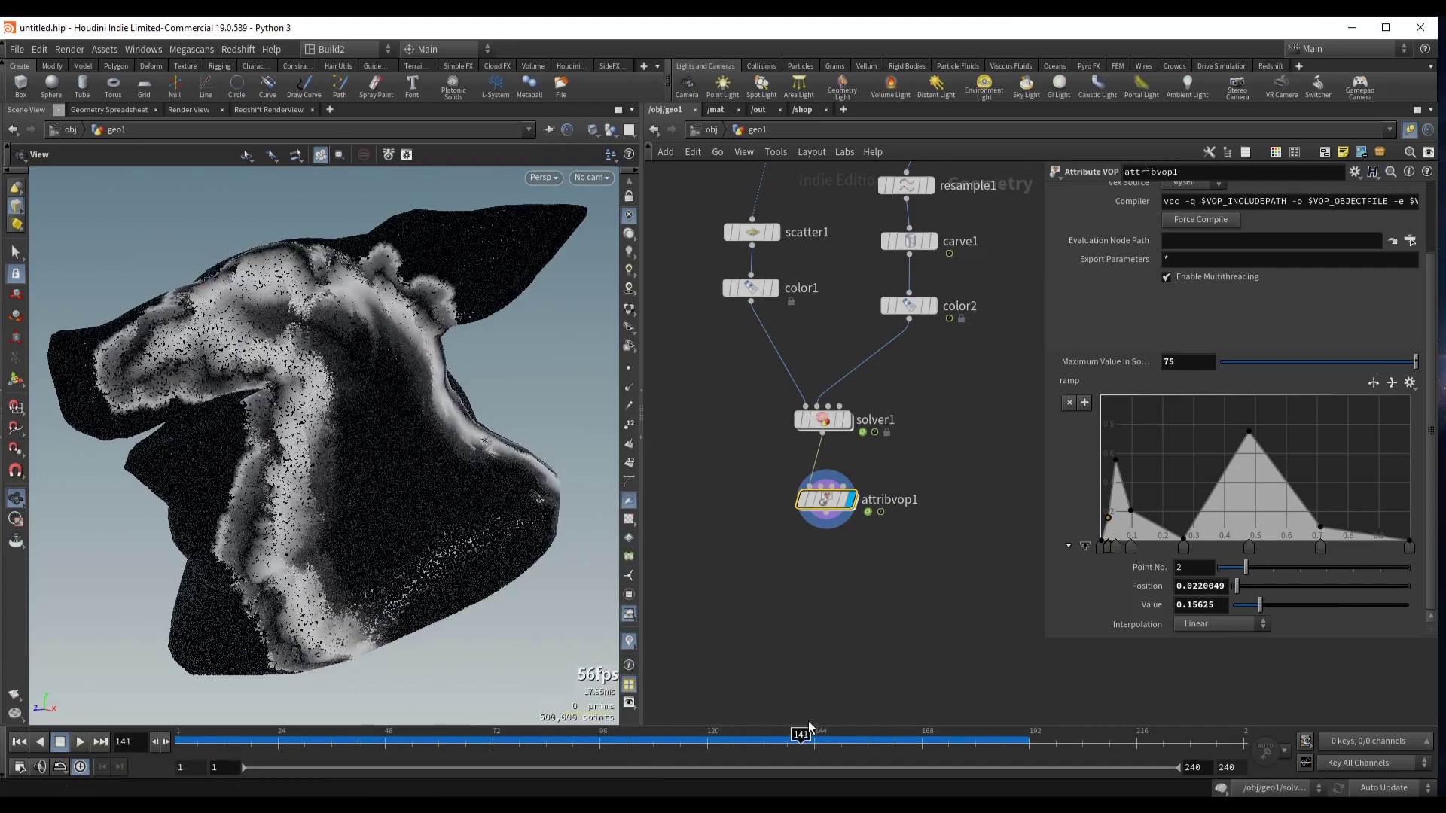
- Raise ramp points near 0.87 into a broad high plateau and replay frames to check it
left_click_drag(1369, 539, 1370, 427)
left_click_drag(1322, 529, 1321, 402)
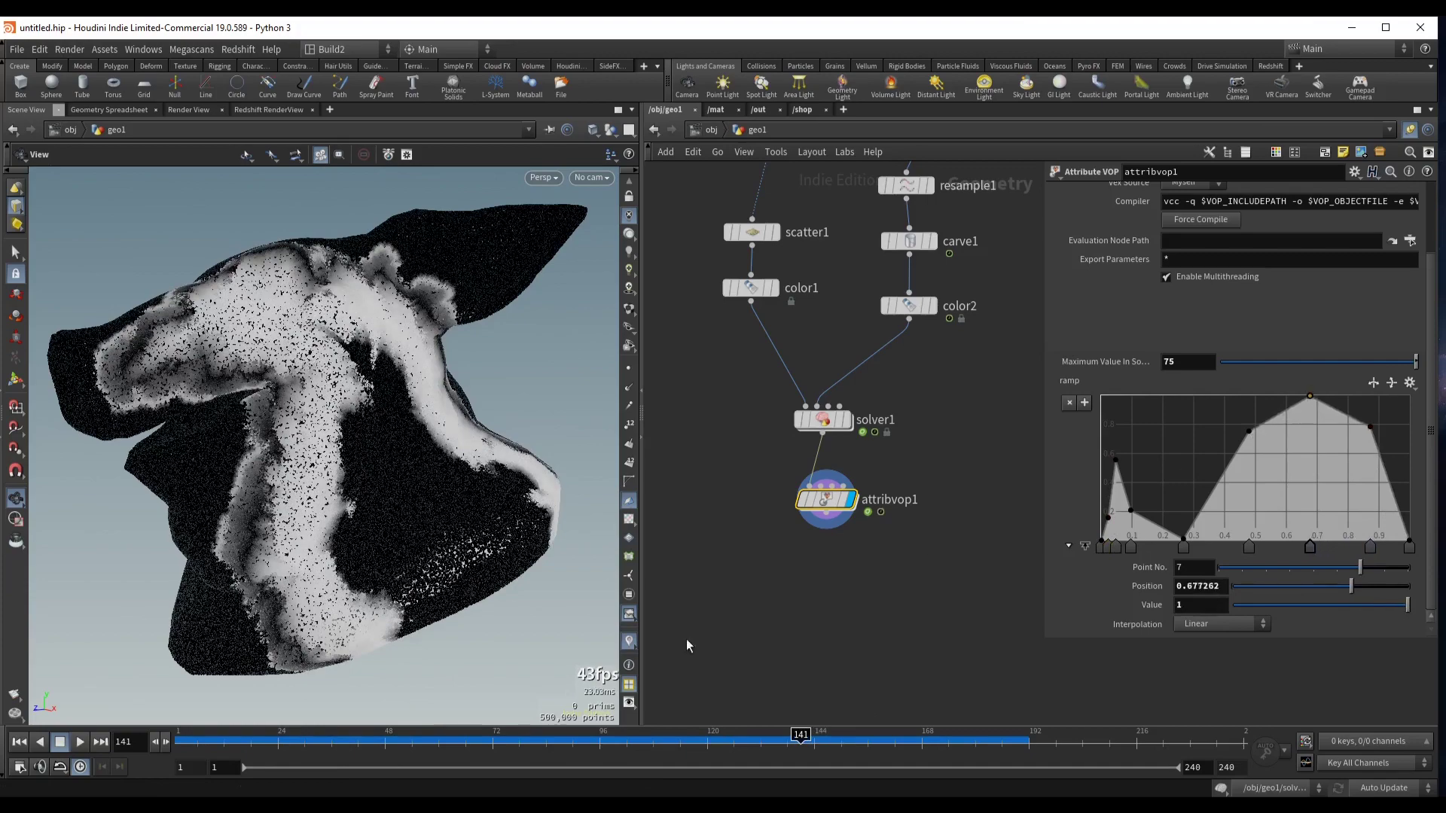
left_click_drag(800, 738, 738, 700)
double_click(826, 499)
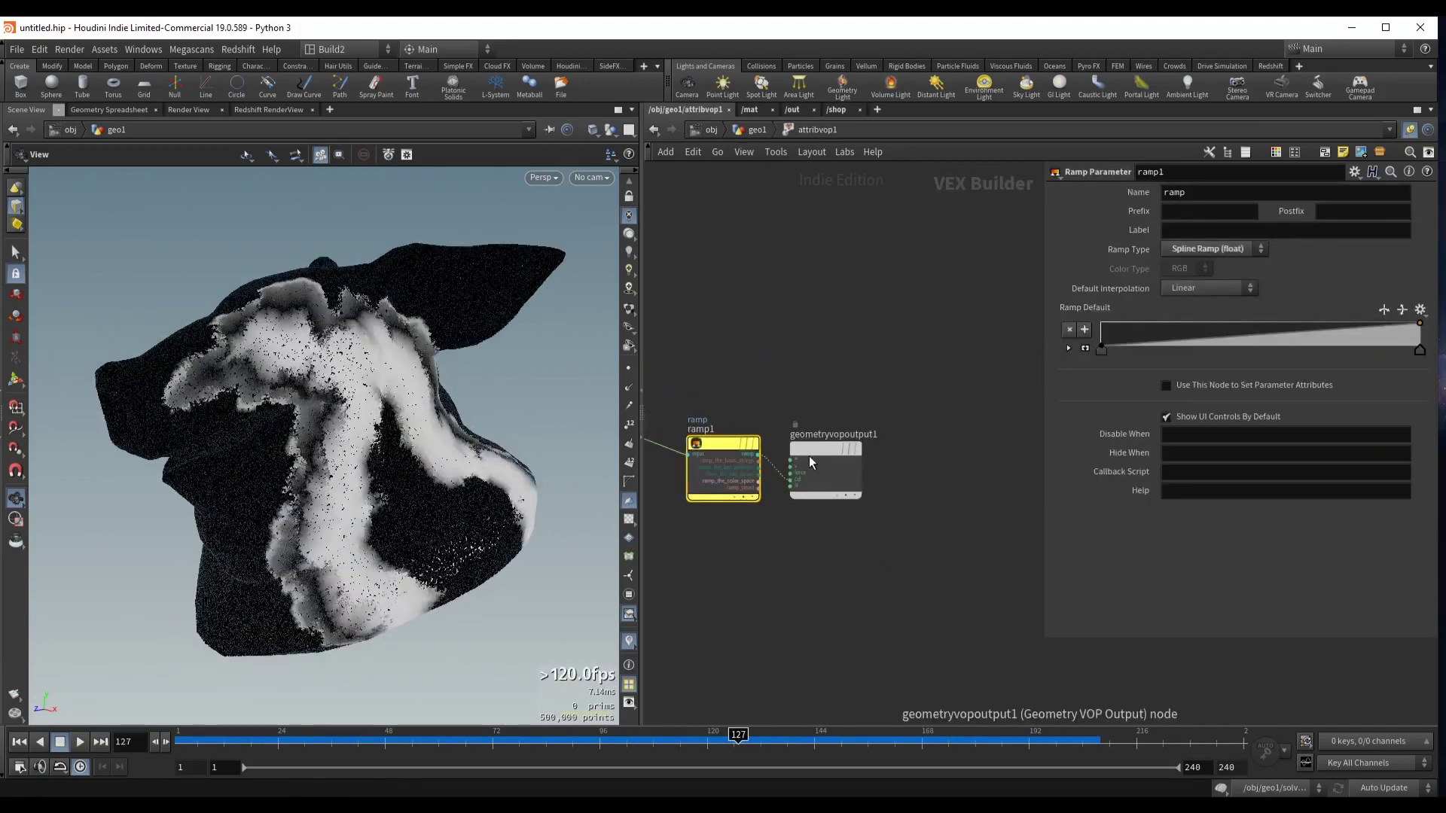
- Add a Color node after attribvop1 using Ramp from Attribute on Cd
key("u")
key("Tab")
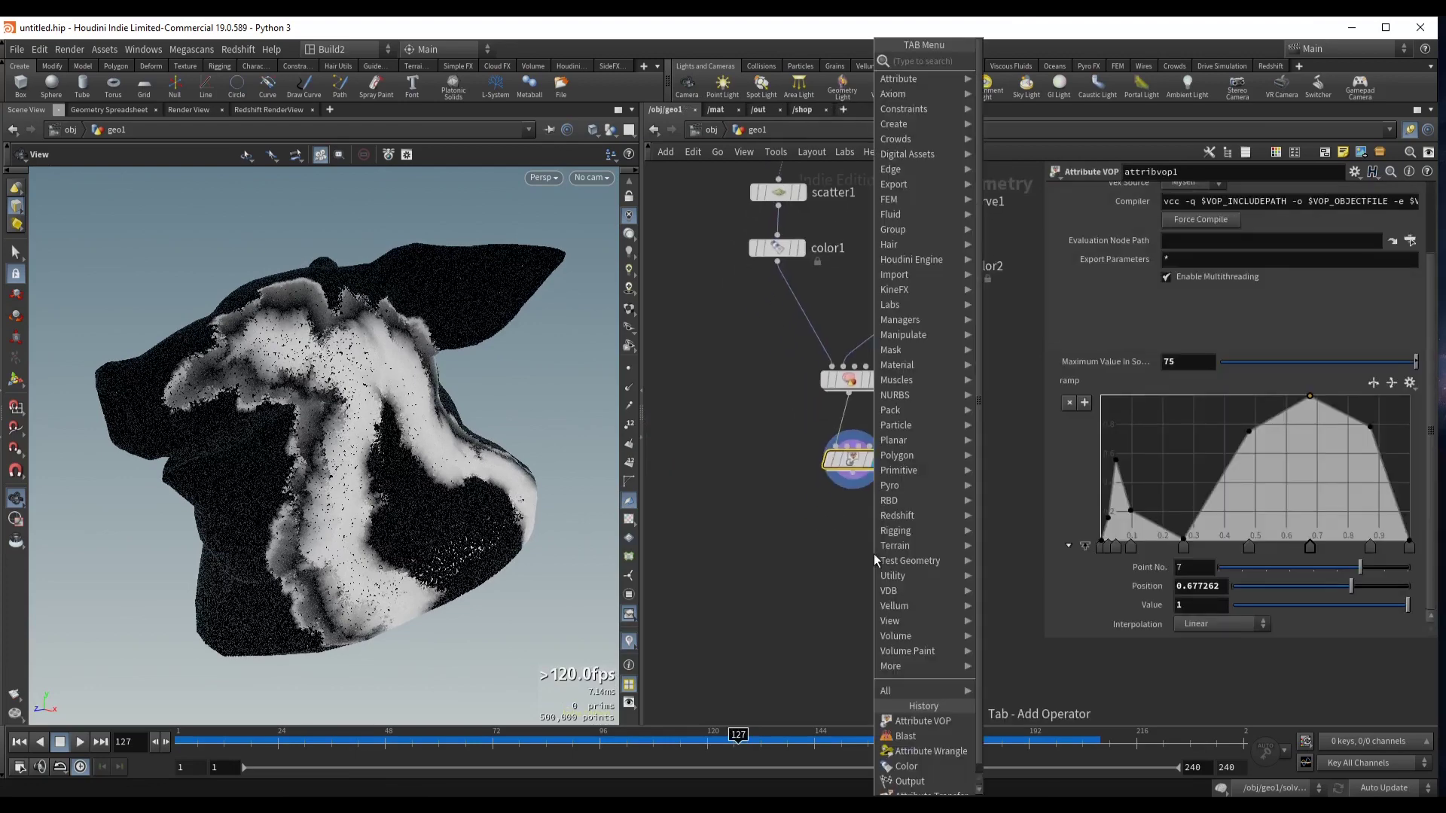
type("color")
key("Return")
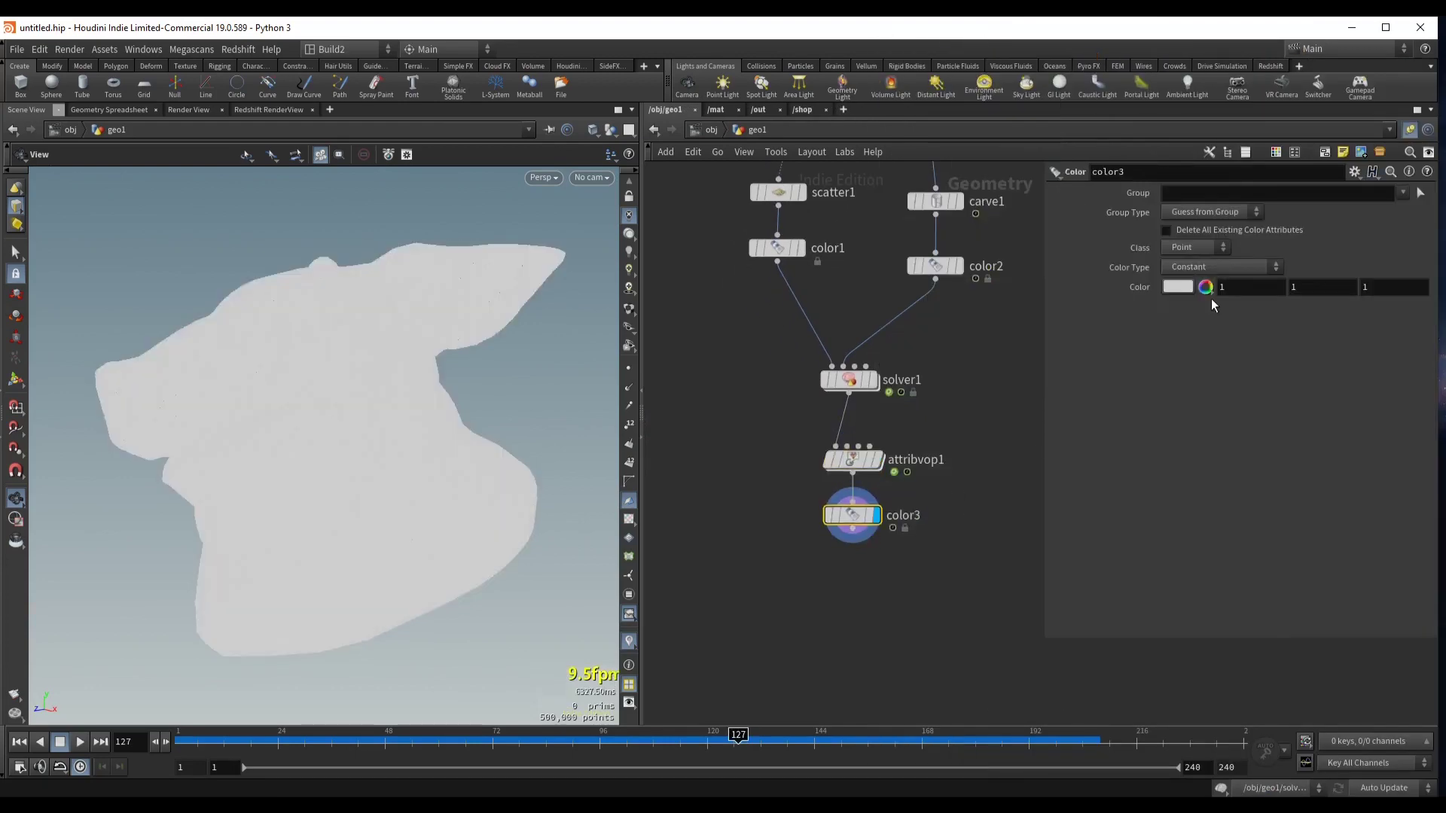
left_click(1209, 268)
left_click(1218, 330)
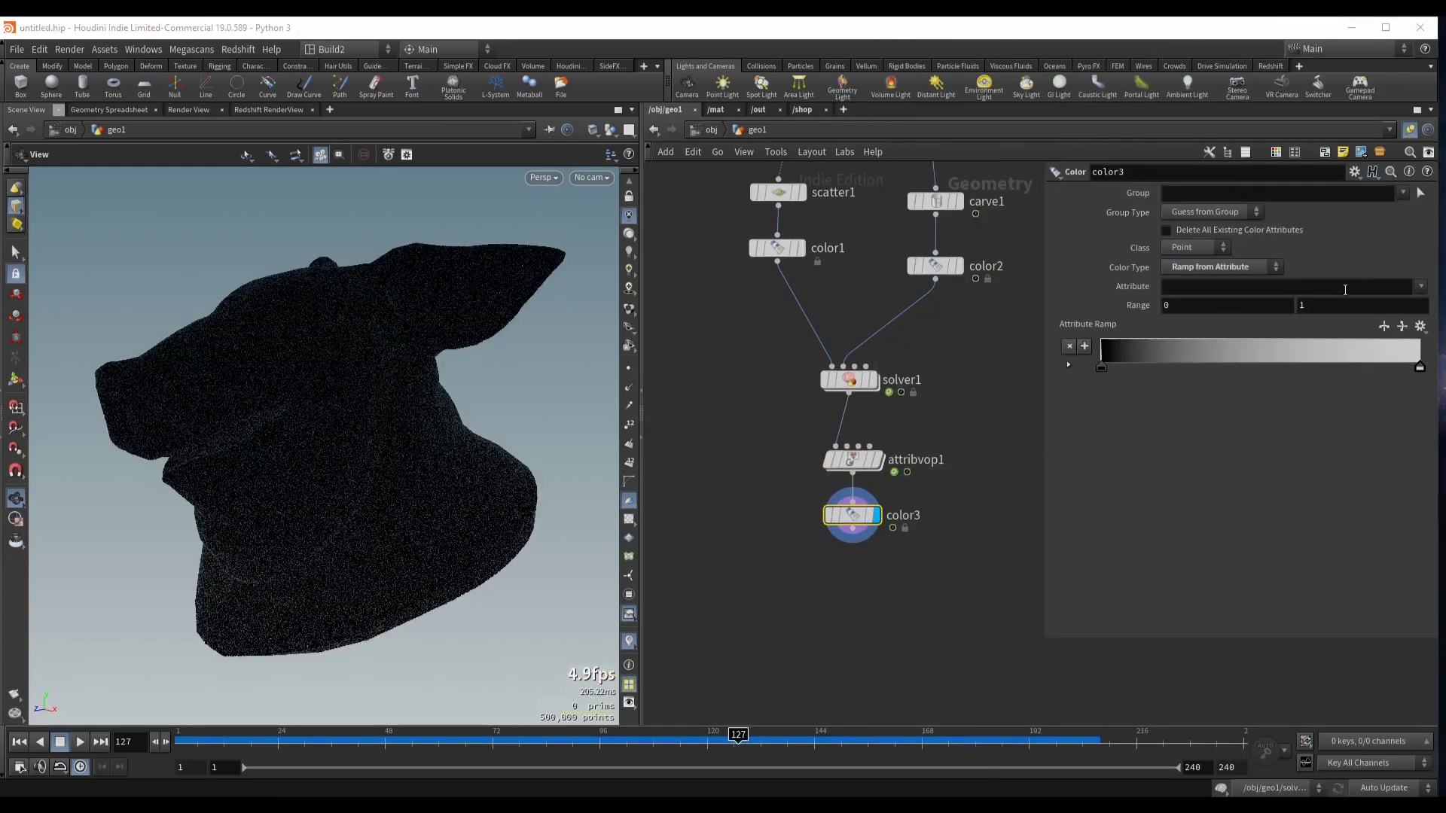
- Apply the Blackbody ramp preset instead of Plasma and scrub frames to watch the fire spread
left_click(1420, 327)
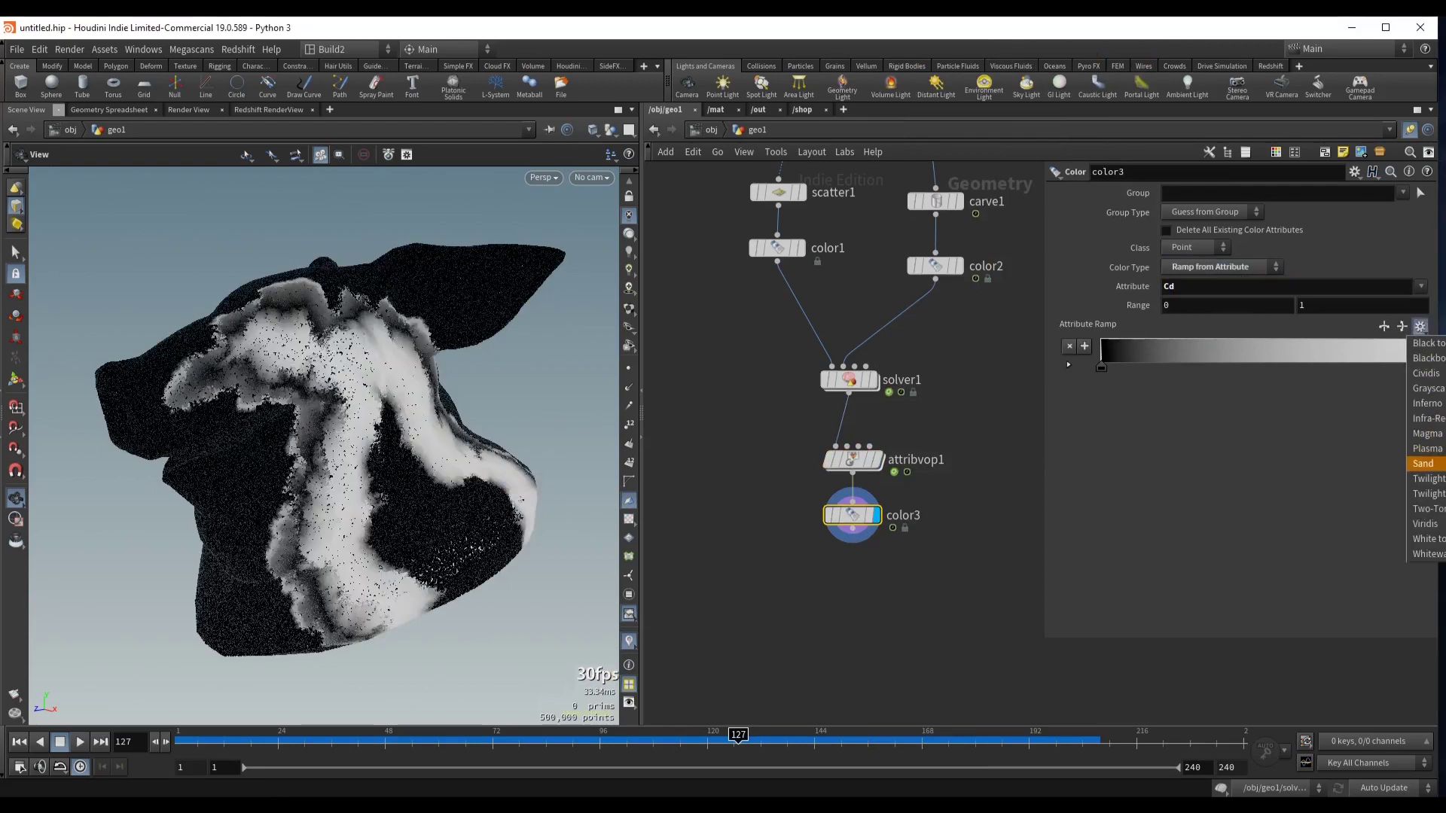
left_click(1423, 448)
left_click(1419, 328)
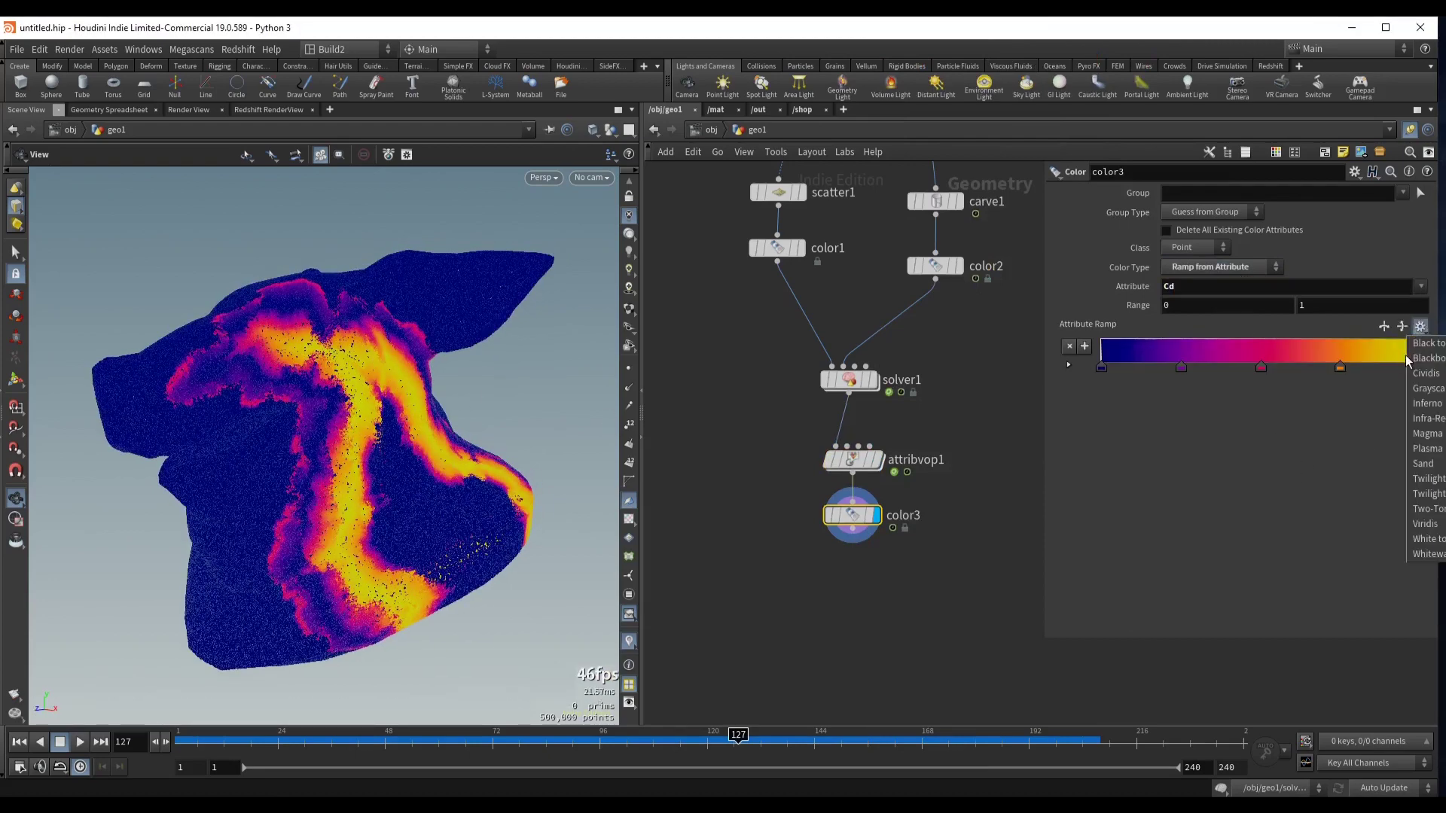
left_click(1420, 360)
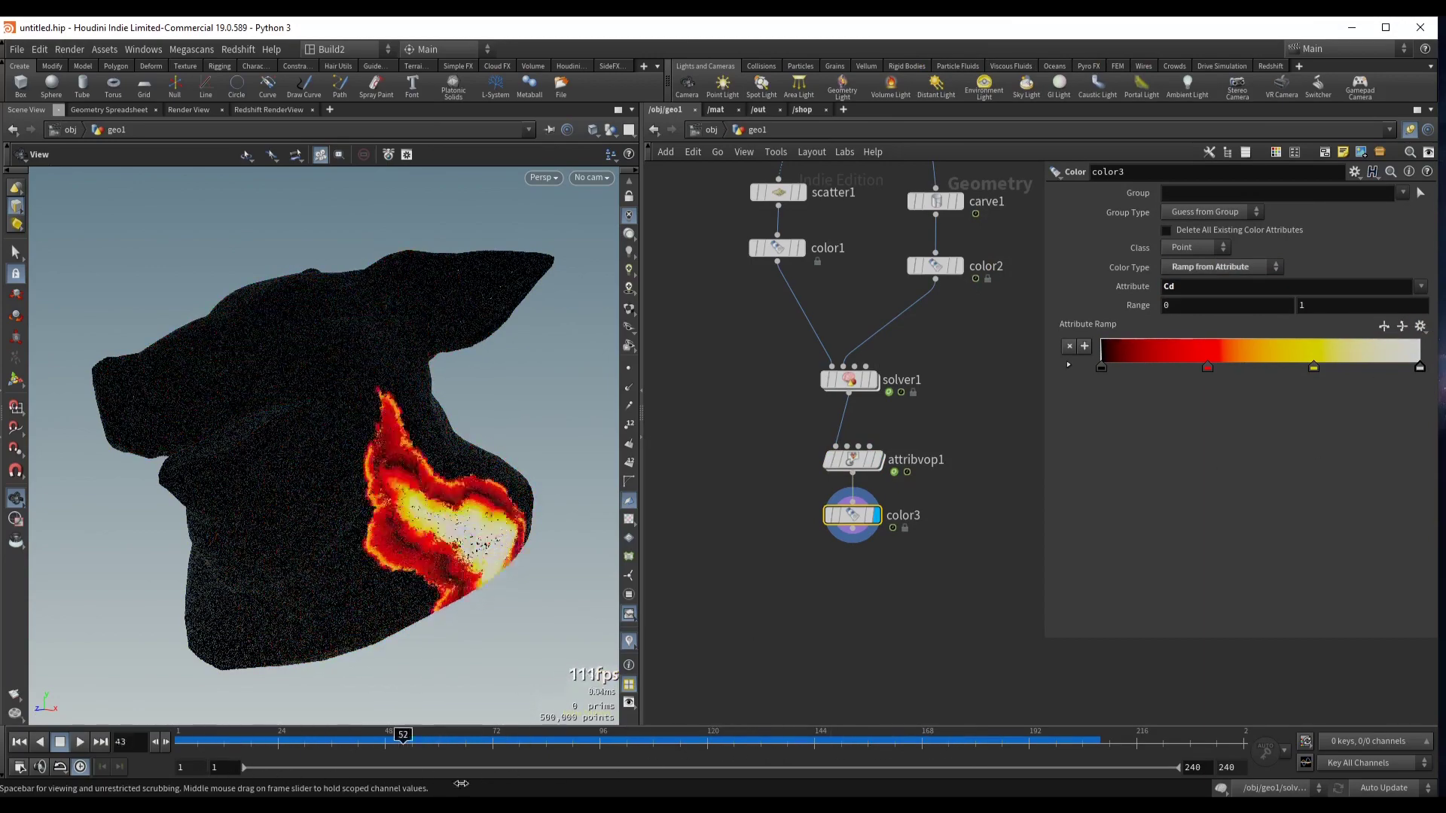
left_click_drag(460, 784, 506, 747)
scroll(770, 414, "down", 2)
middle_click_drag(770, 415, 791, 361)
scroll(800, 329, "up", 2)
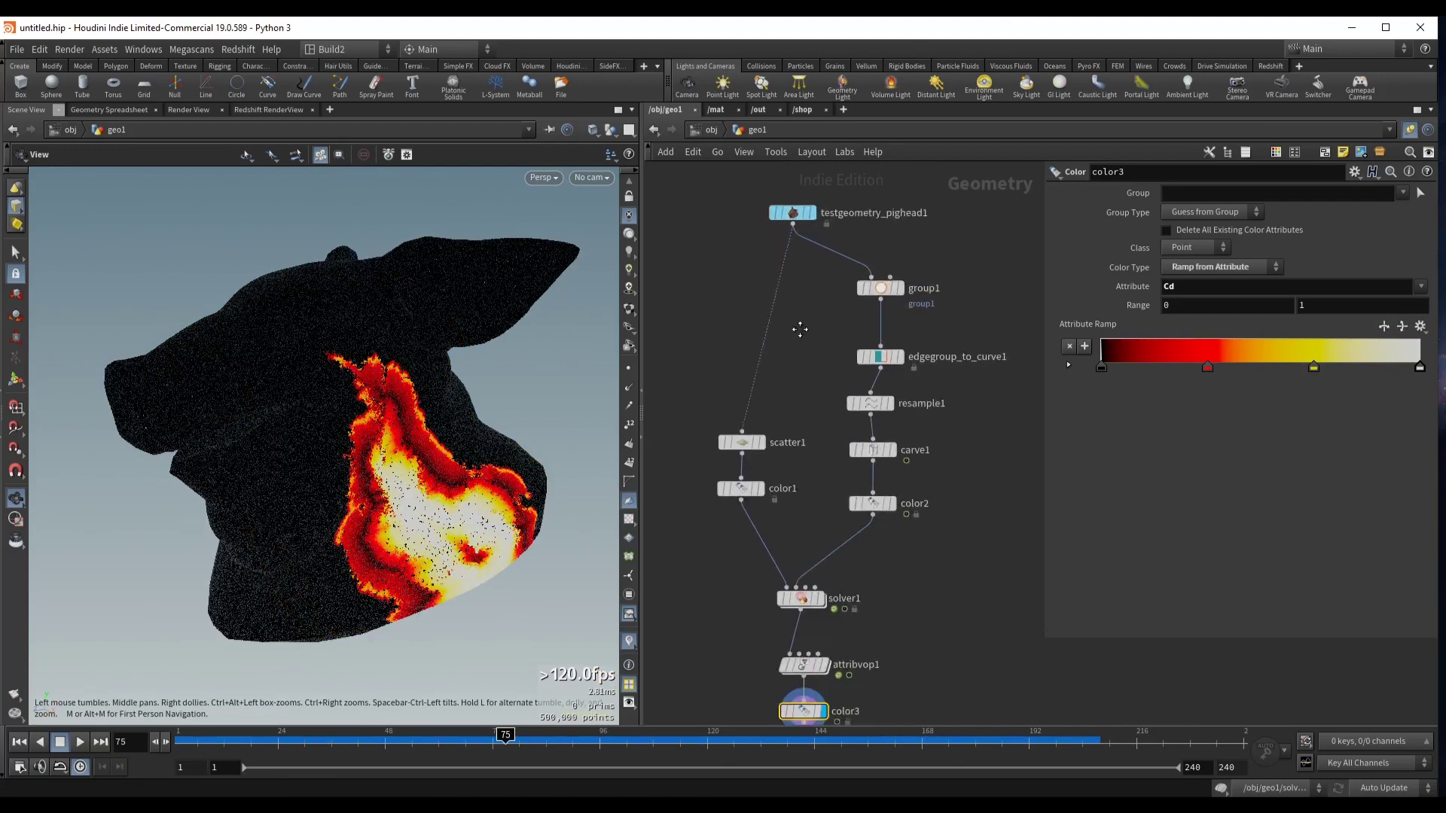
scroll(800, 329, "down", 2)
scroll(924, 390, "up", 2)
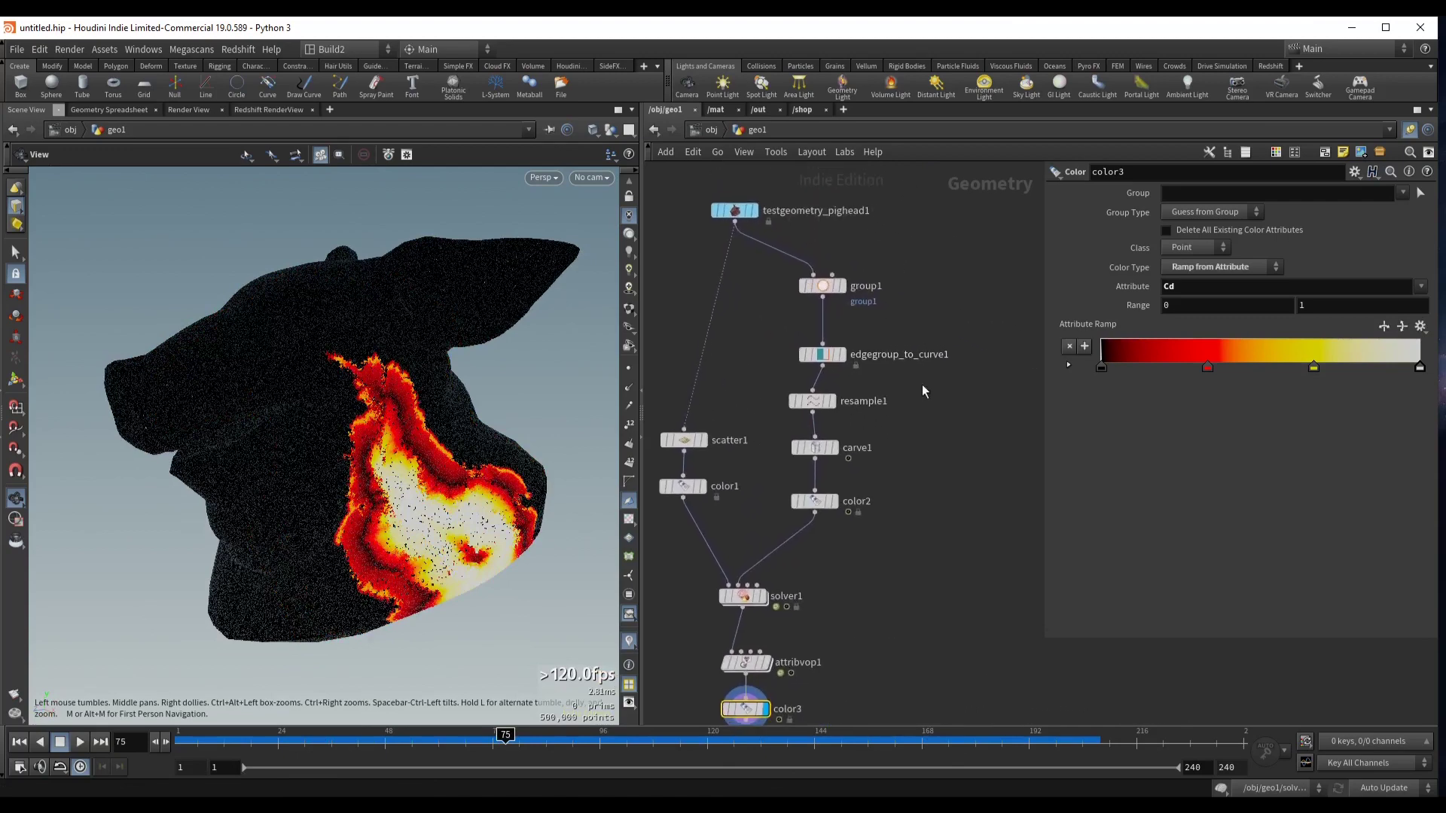
- Add another edge loop to group1's Base Group edge selection
left_click(827, 291)
mouse_move(391, 354)
left_mouse_down()
mouse_move(314, 364)
mouse_move(372, 369)
mouse_move(283, 364)
mouse_move(542, 364)
mouse_move(323, 390)
mouse_move(505, 458)
mouse_move(322, 409)
mouse_move(321, 394)
left_mouse_up()
key("Return")
left_click(499, 469)
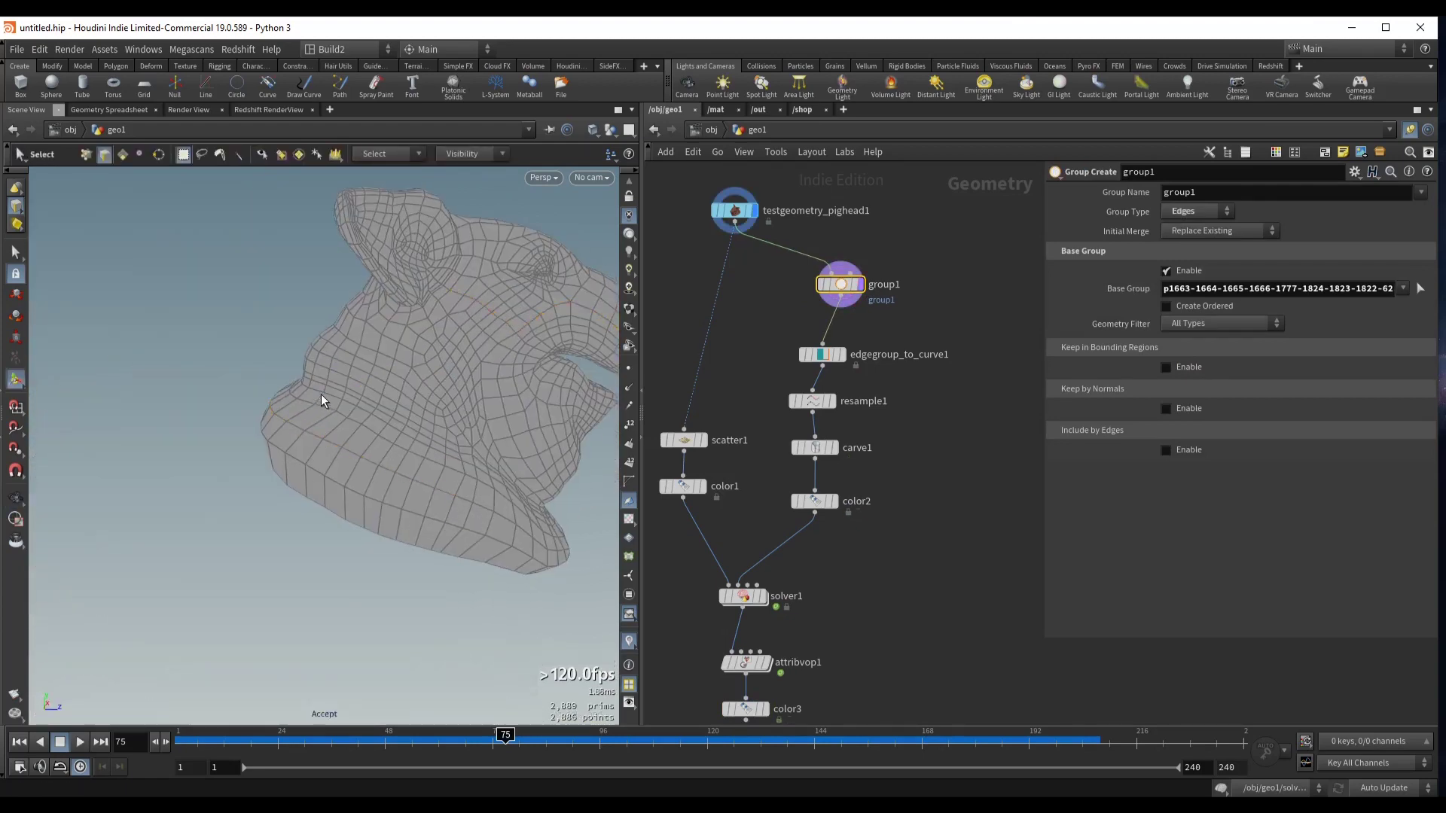
- Display edgegroup_to_curve1, resample1 and carve1 in turn, ending on carve1 at frame 1
left_click(841, 356)
key("Escape")
left_click(833, 401)
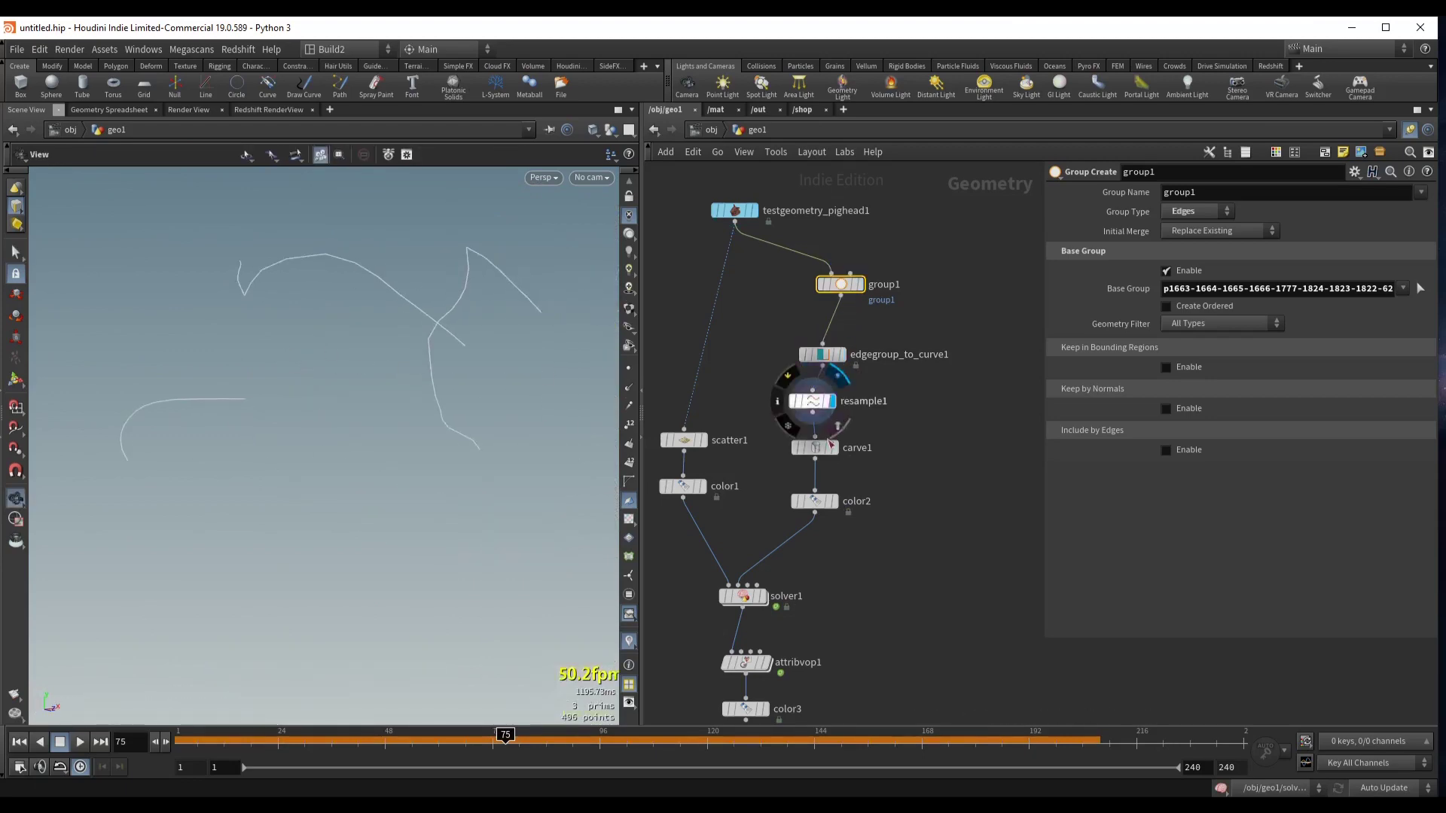
left_click(837, 449)
left_click(403, 741)
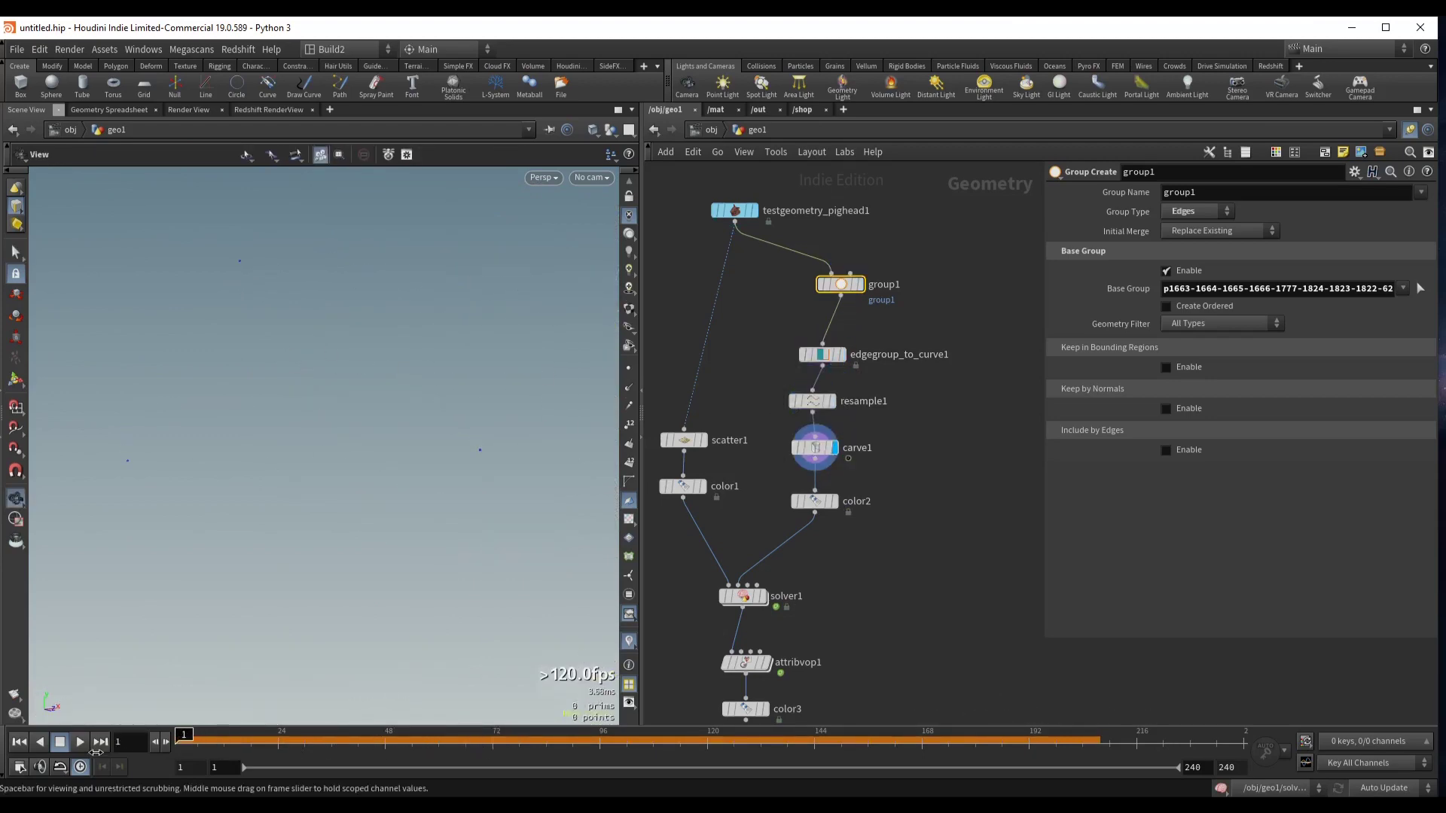
- Display color3 and play the simulation from the first frame while orbiting the head
middle_click_drag(779, 608, 798, 552)
scroll(850, 441, "down", 3)
left_click(878, 460)
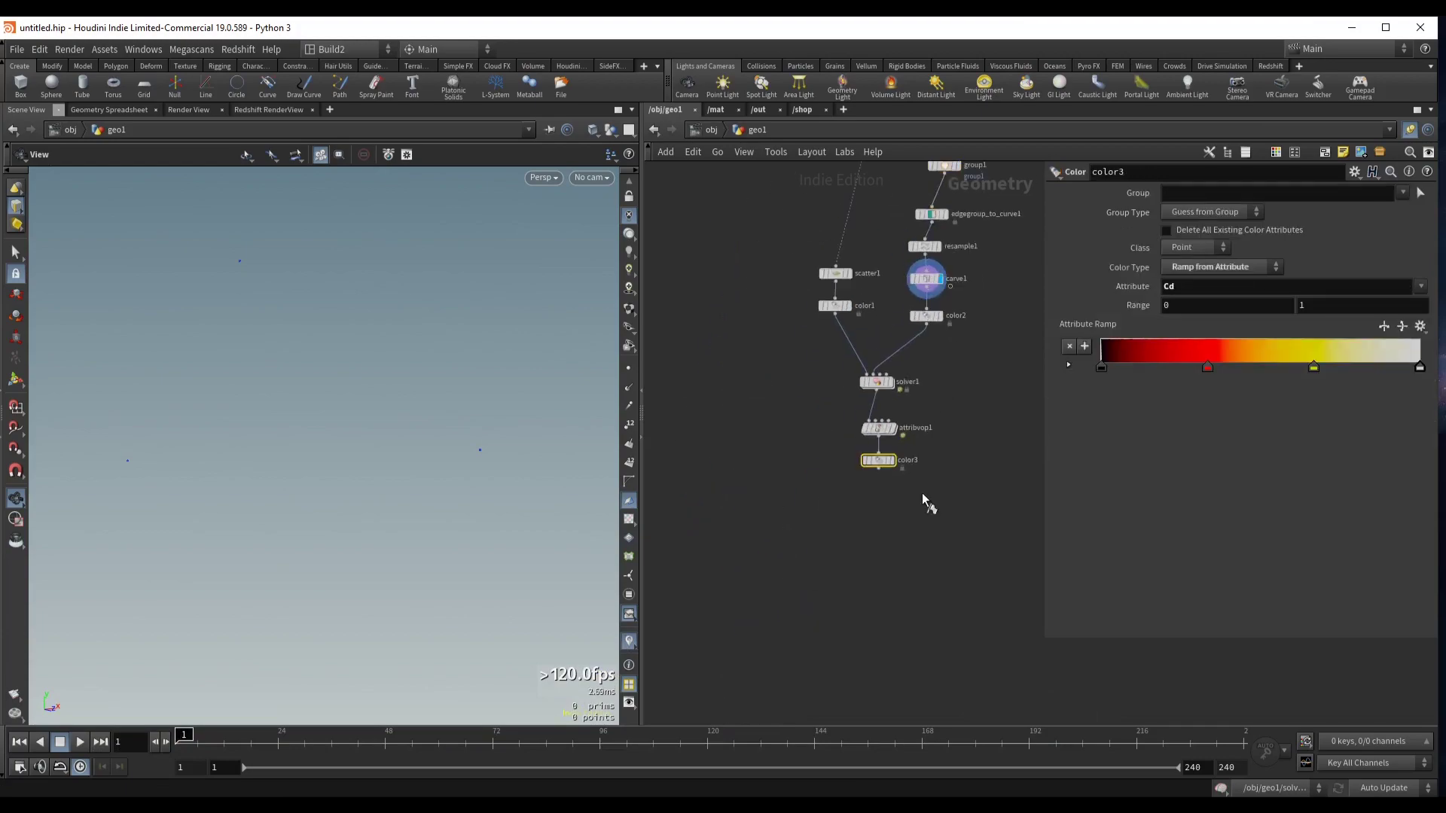
left_click(891, 461)
key("Up")
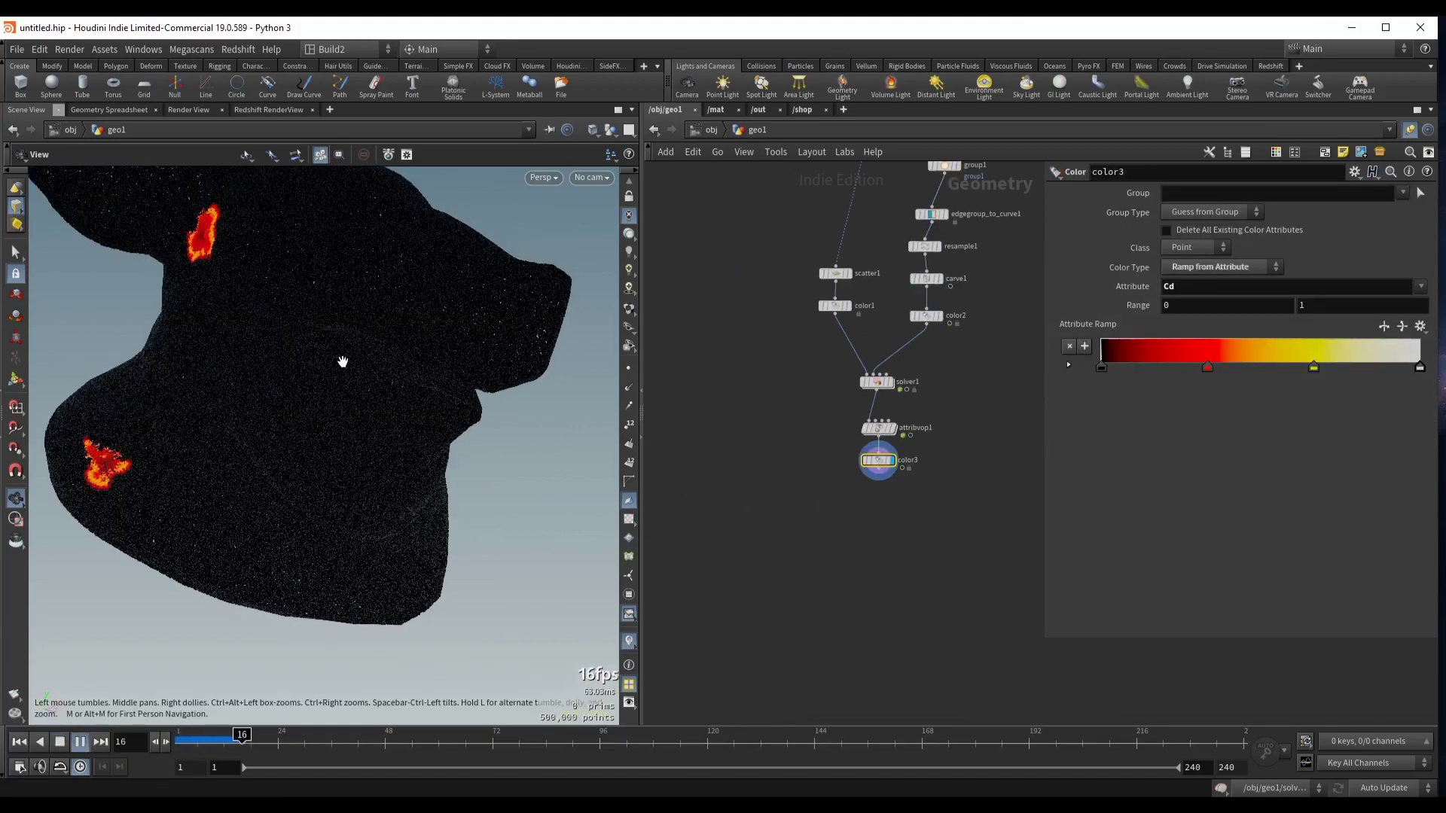
left_click_drag(343, 362, 358, 594)
key("ctrl+Up")
key("Escape")
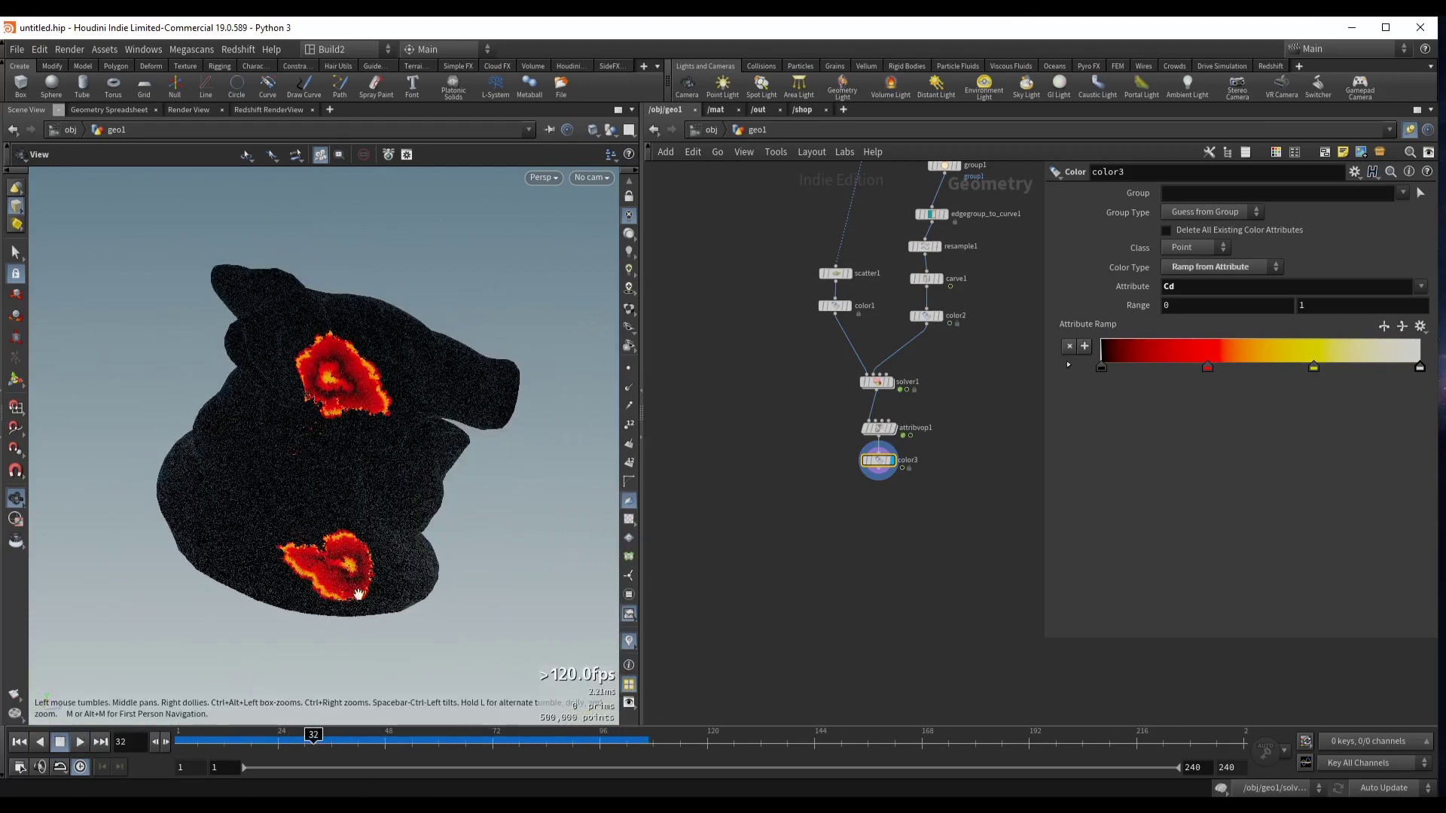
key("Left")
key("Left")
key("Left")
key("Left")
key("Left")
key("Left")
key("Left")
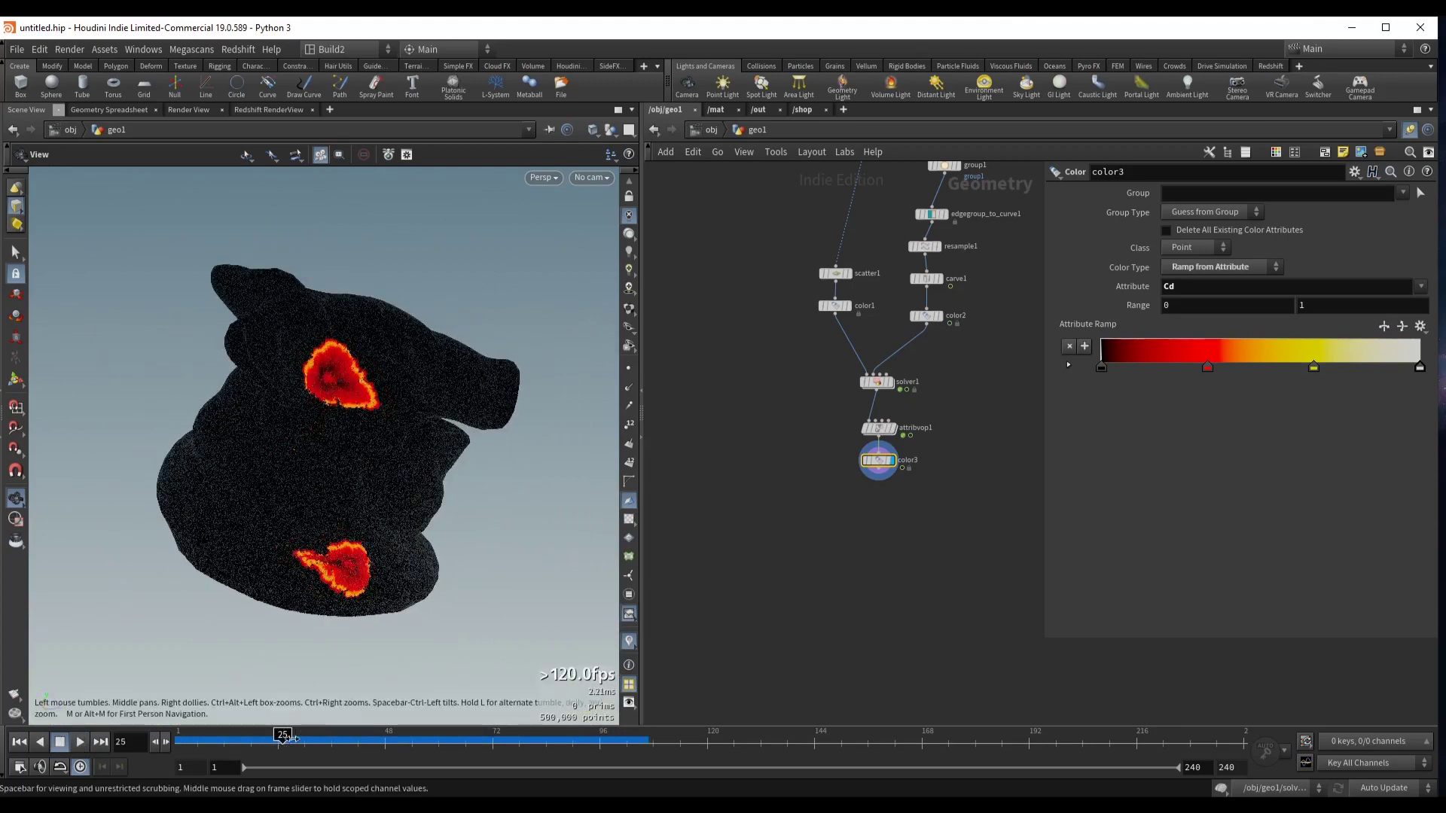
- Scrub between frames 77, 60 and 45 to inspect the two spreading fire patches
left_click_drag(425, 745, 539, 738)
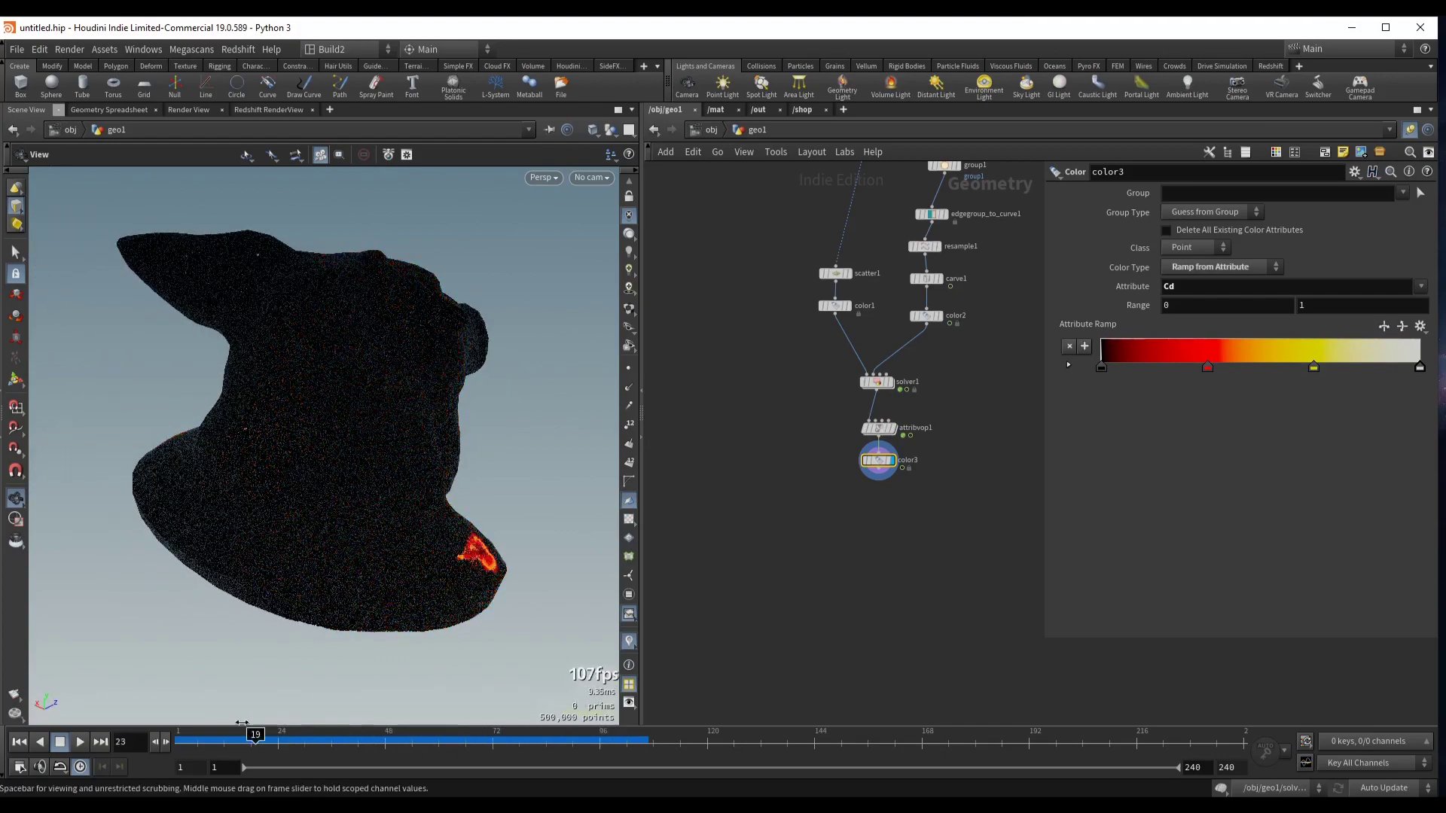
left_click_drag(332, 718, 301, 542)
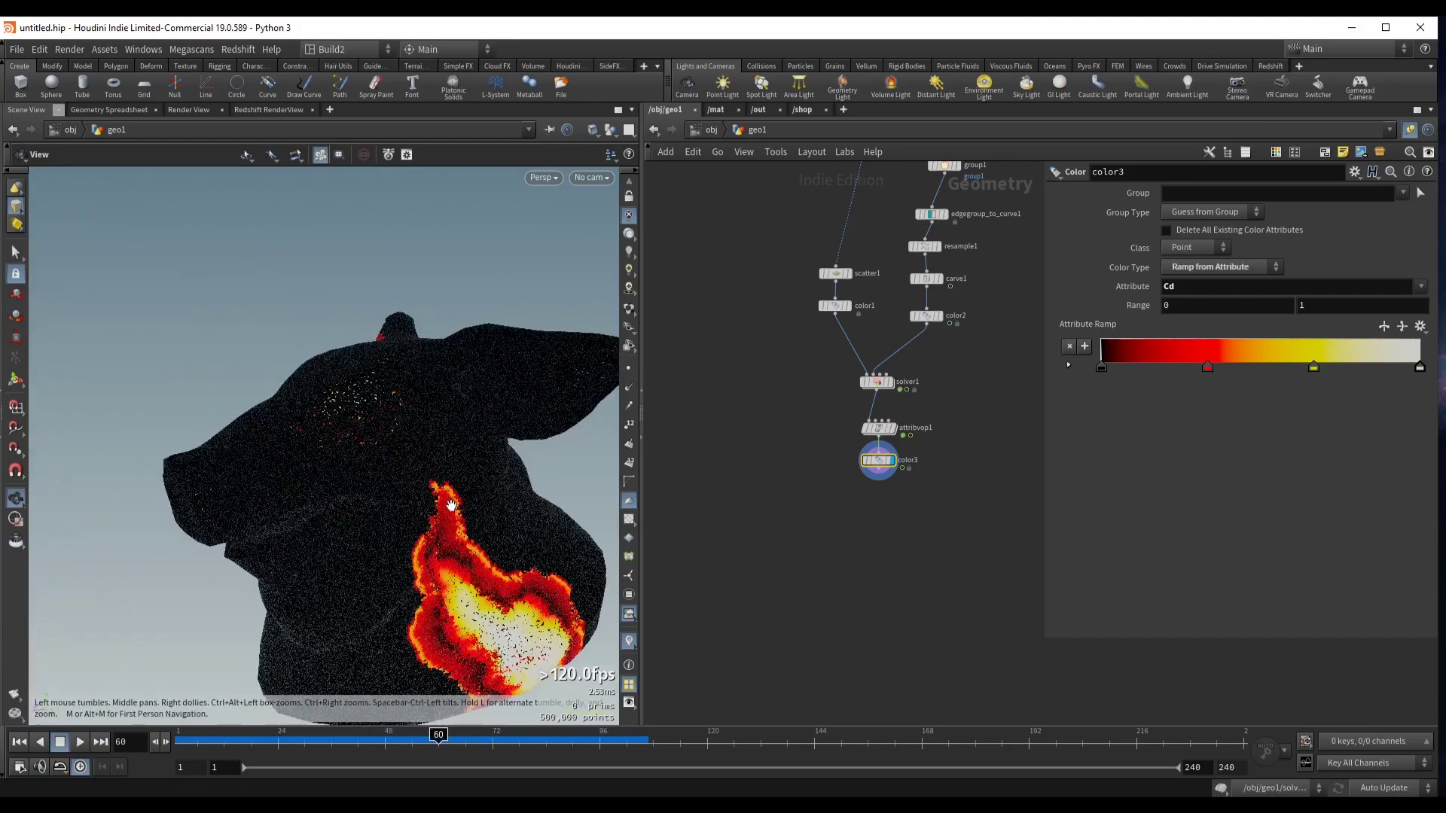
mouse_move(447, 754)
left_mouse_down()
mouse_move(487, 735)
mouse_move(438, 735)
left_mouse_up()
left_click_drag(459, 406, 429, 419)
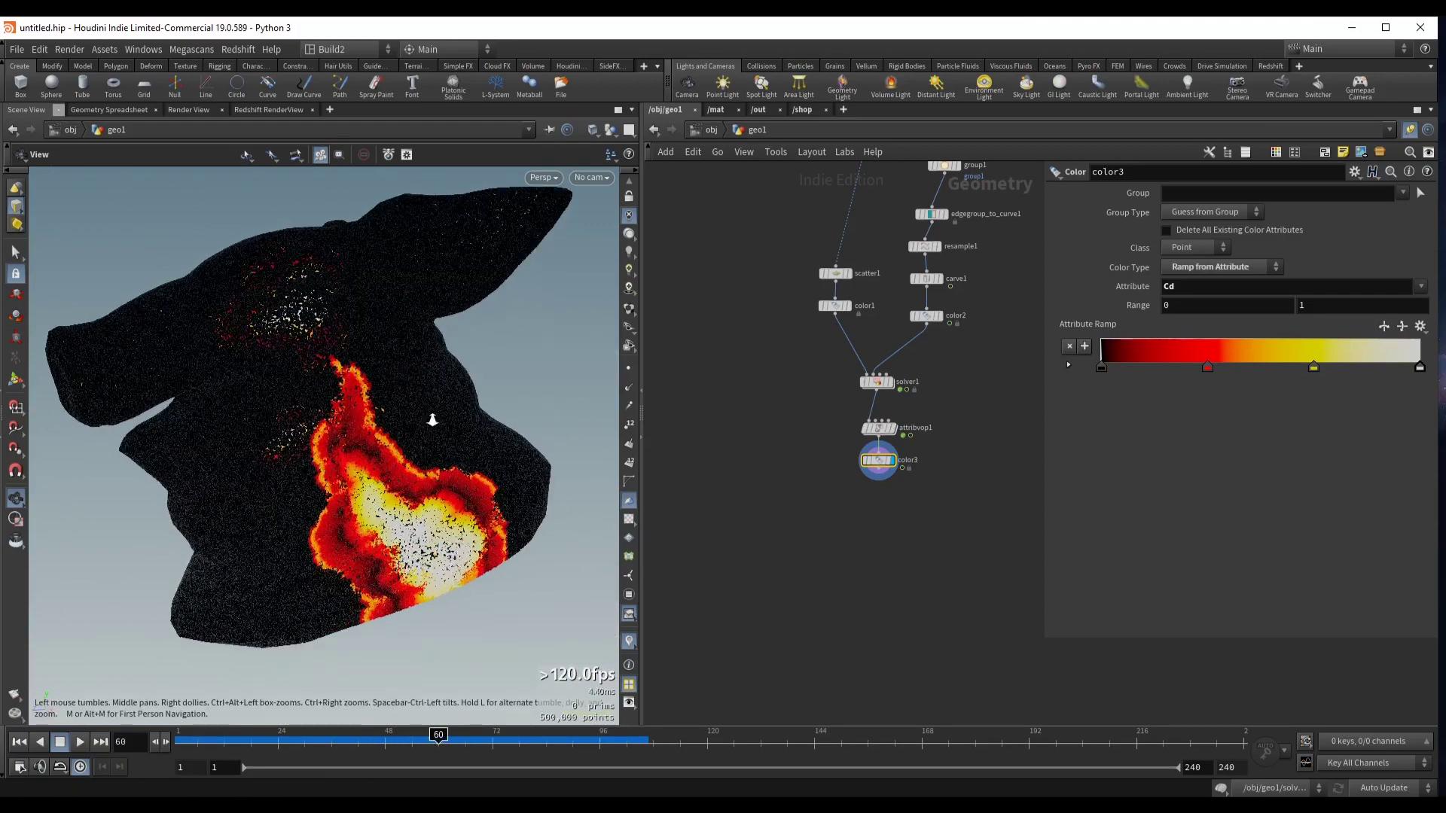
scroll(372, 427, "up", 3)
scroll(372, 427, "down", 3)
left_click_drag(439, 734, 371, 735)
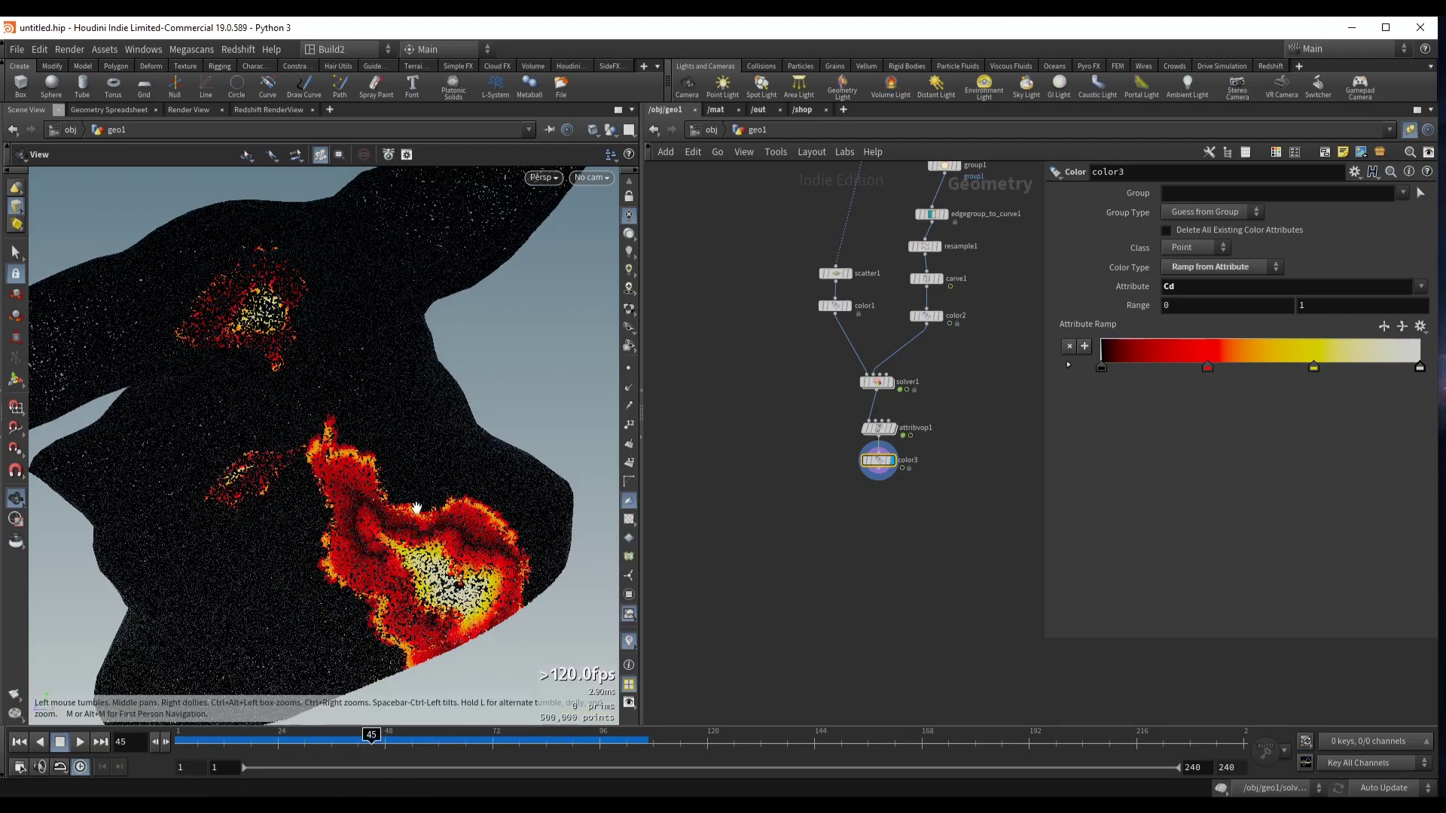
scroll(491, 462, "up", 3)
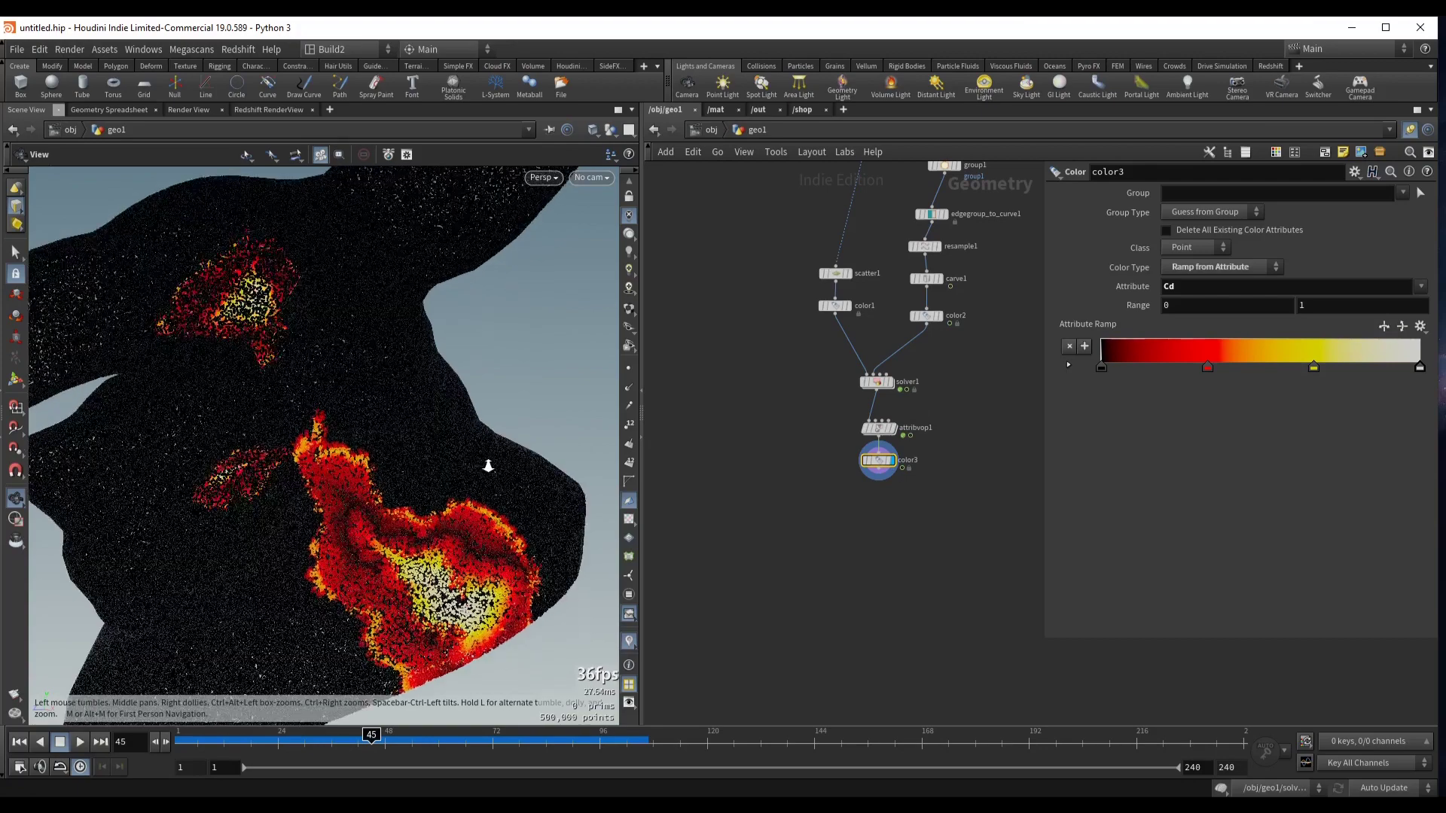
double_click(877, 384)
double_click(765, 423)
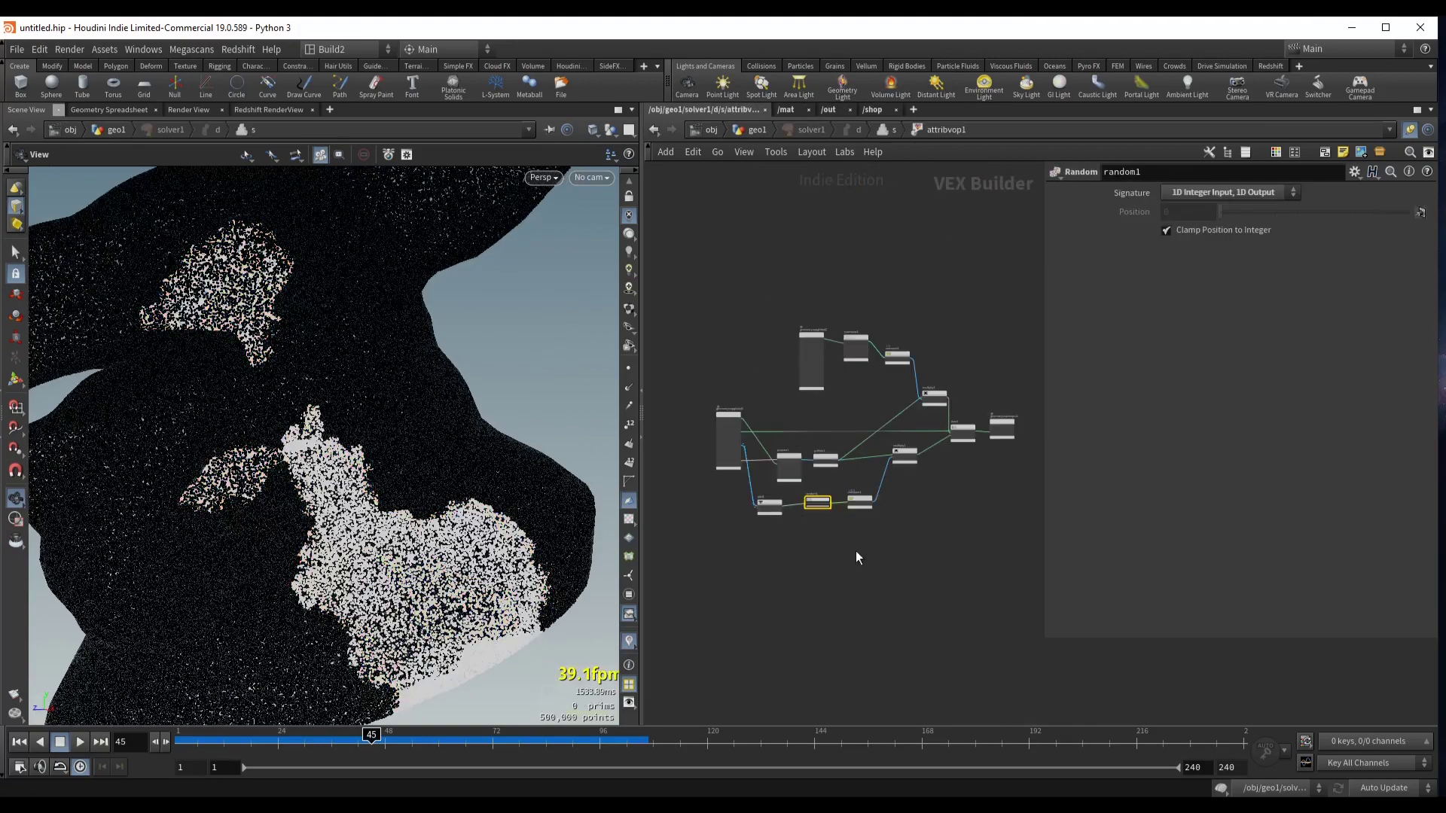
scroll(856, 550, "up", 5)
left_click(852, 430)
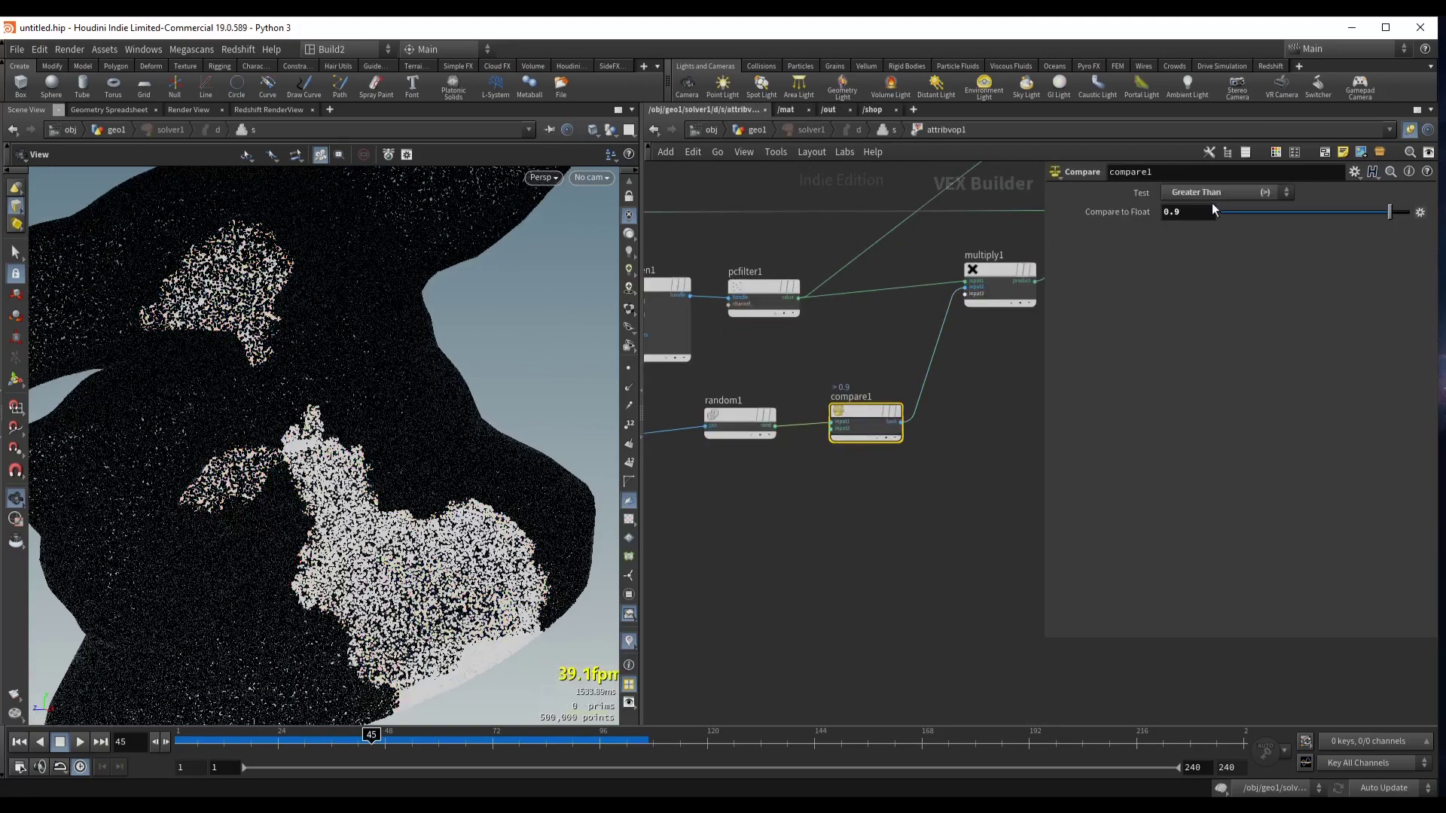
middle_click_drag(844, 329, 841, 409)
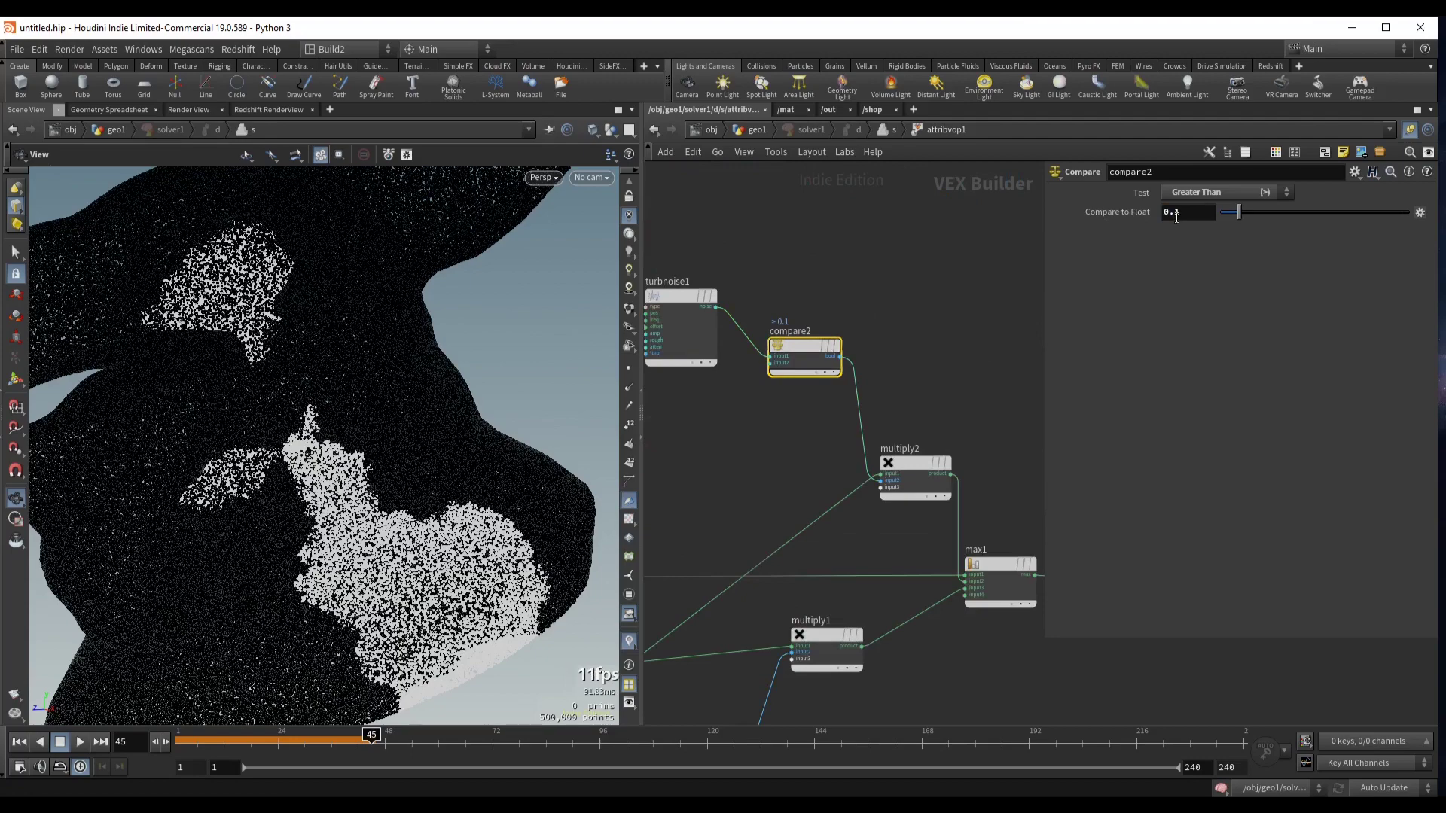
key("u")
key("u")
left_click_drag(196, 452, 317, 412)
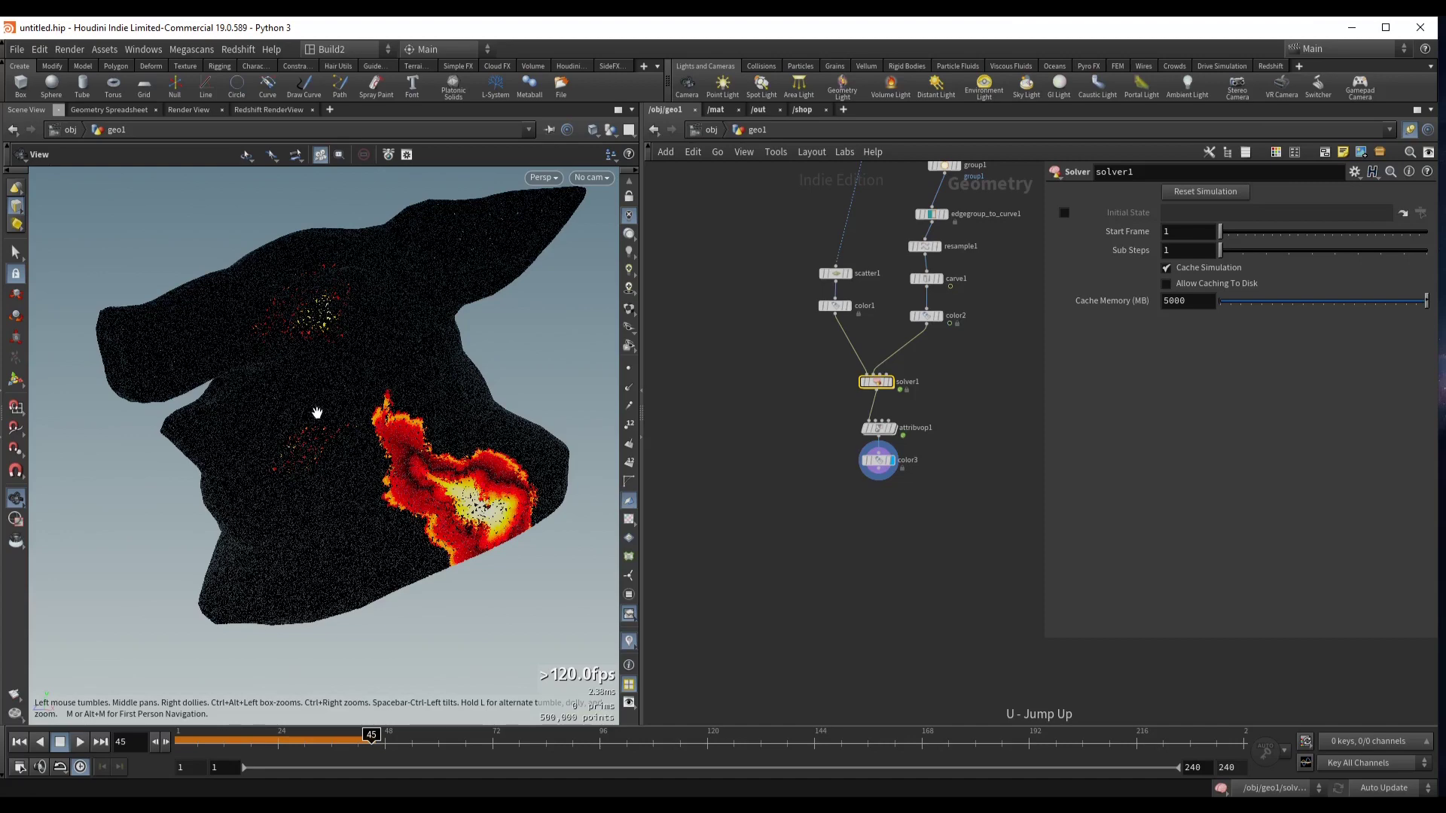
key("ctrl+Up")
right_click_drag(318, 413, 427, 427)
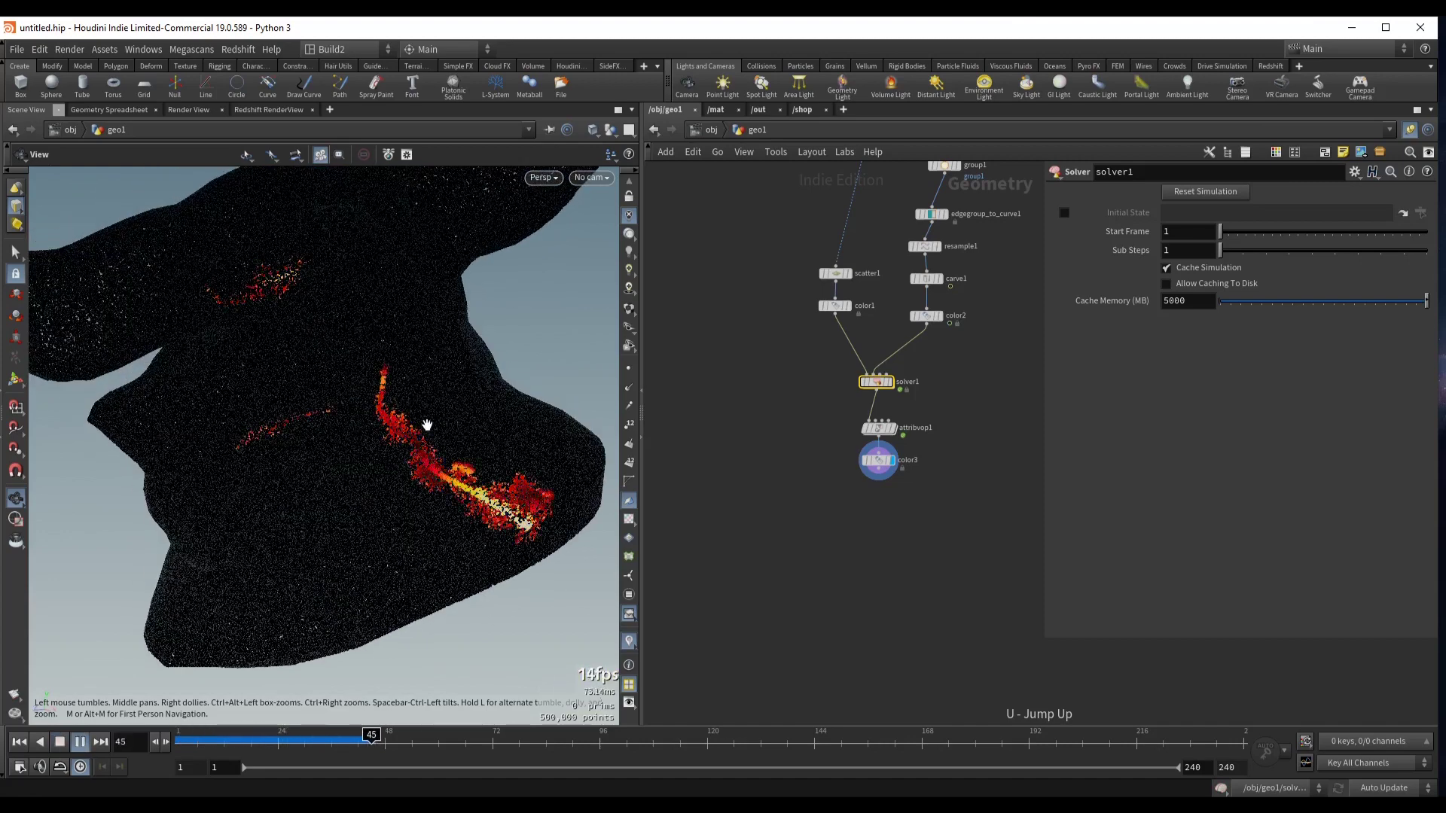
left_click_drag(427, 425, 428, 453)
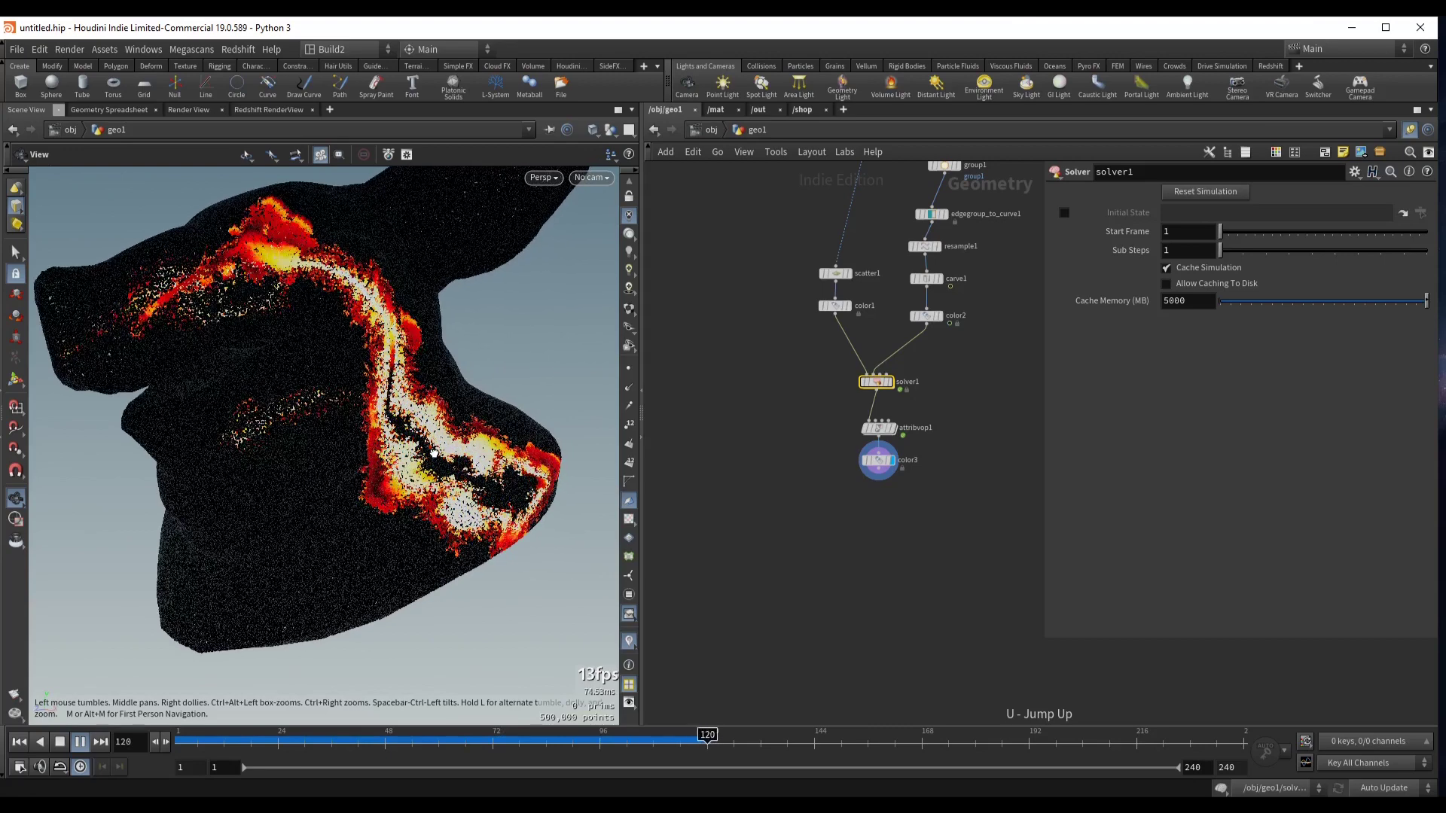
double_click(877, 382)
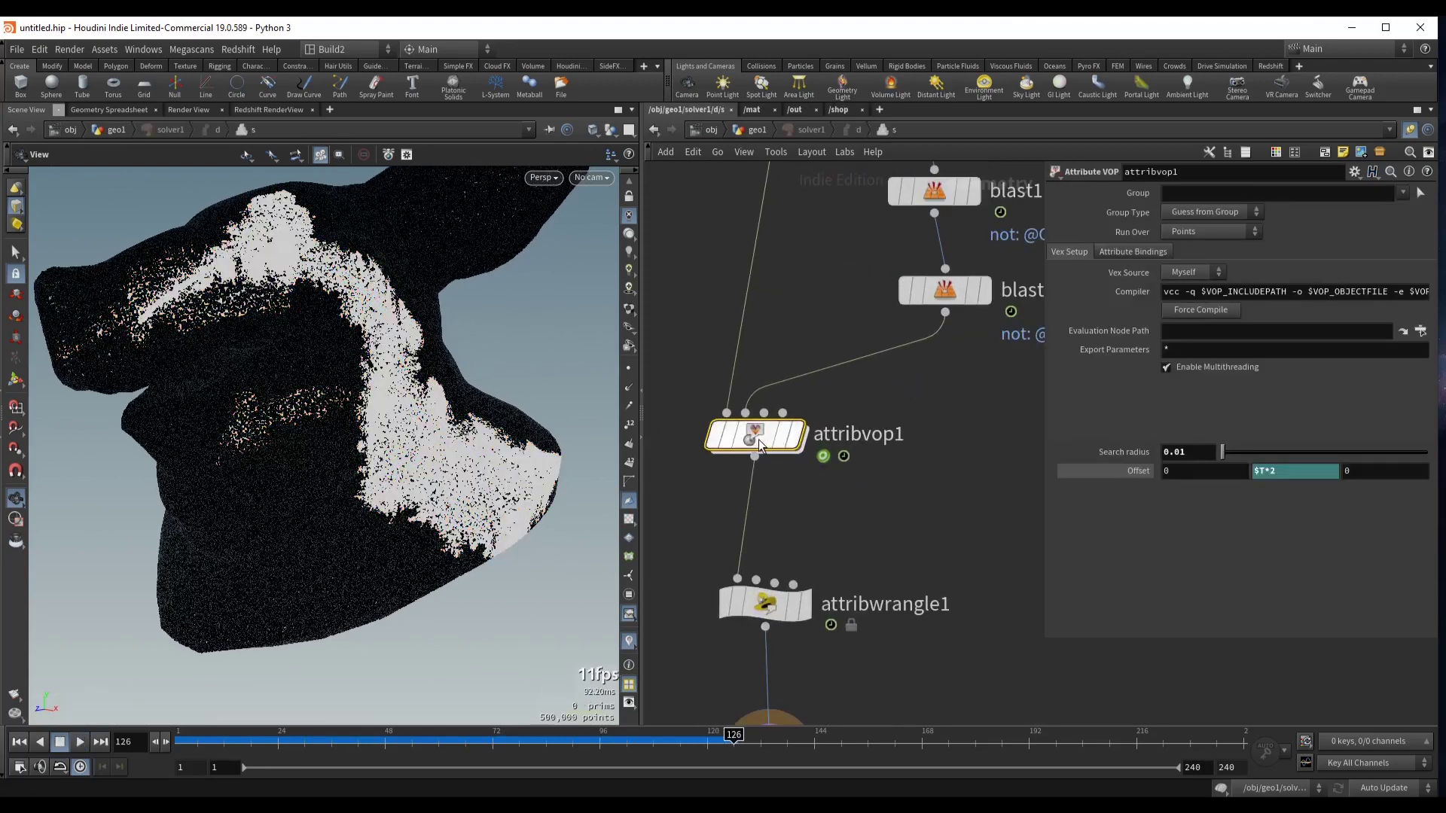
double_click(755, 436)
middle_click_drag(963, 379, 982, 223)
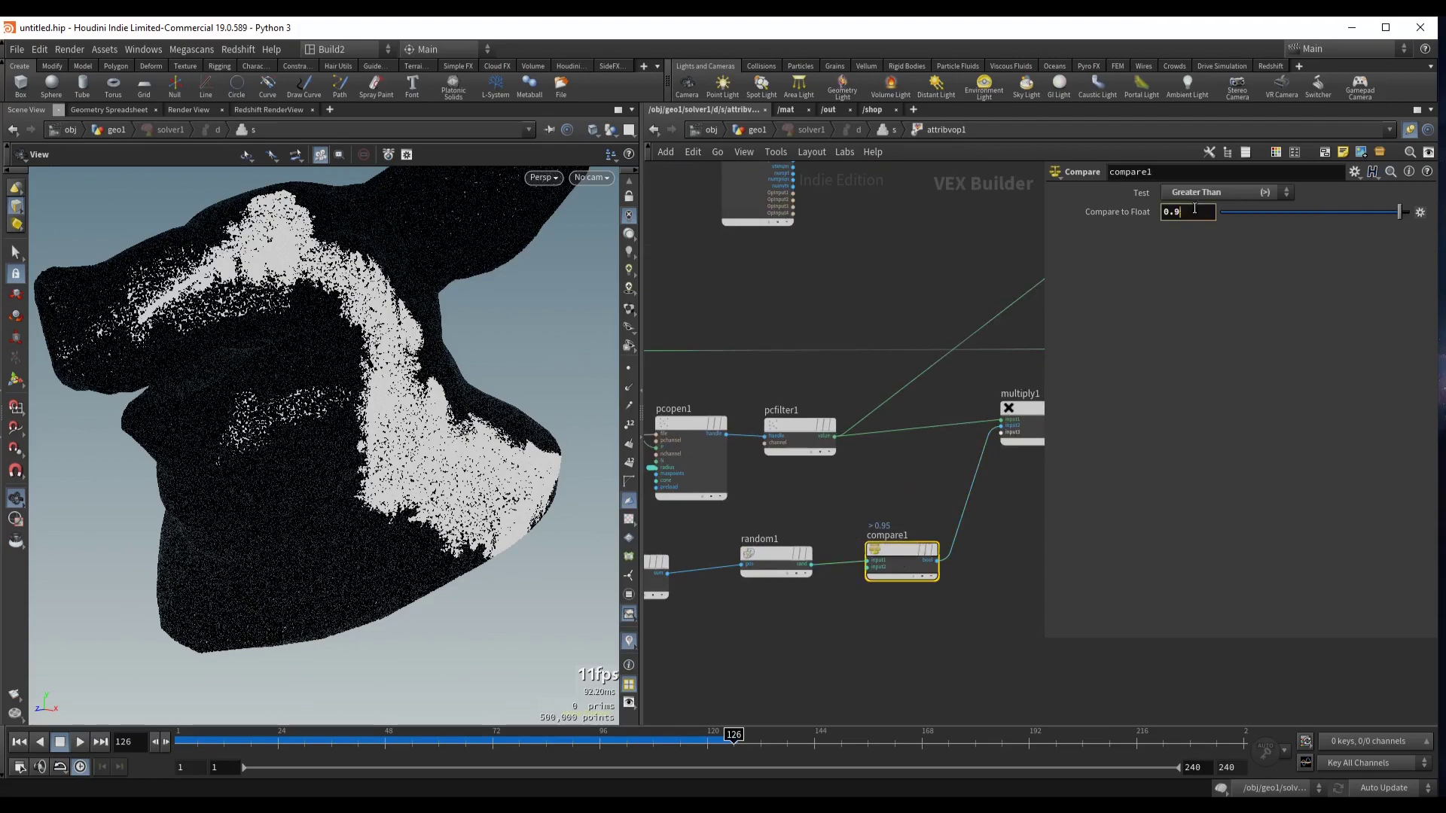
key("u")
key("u")
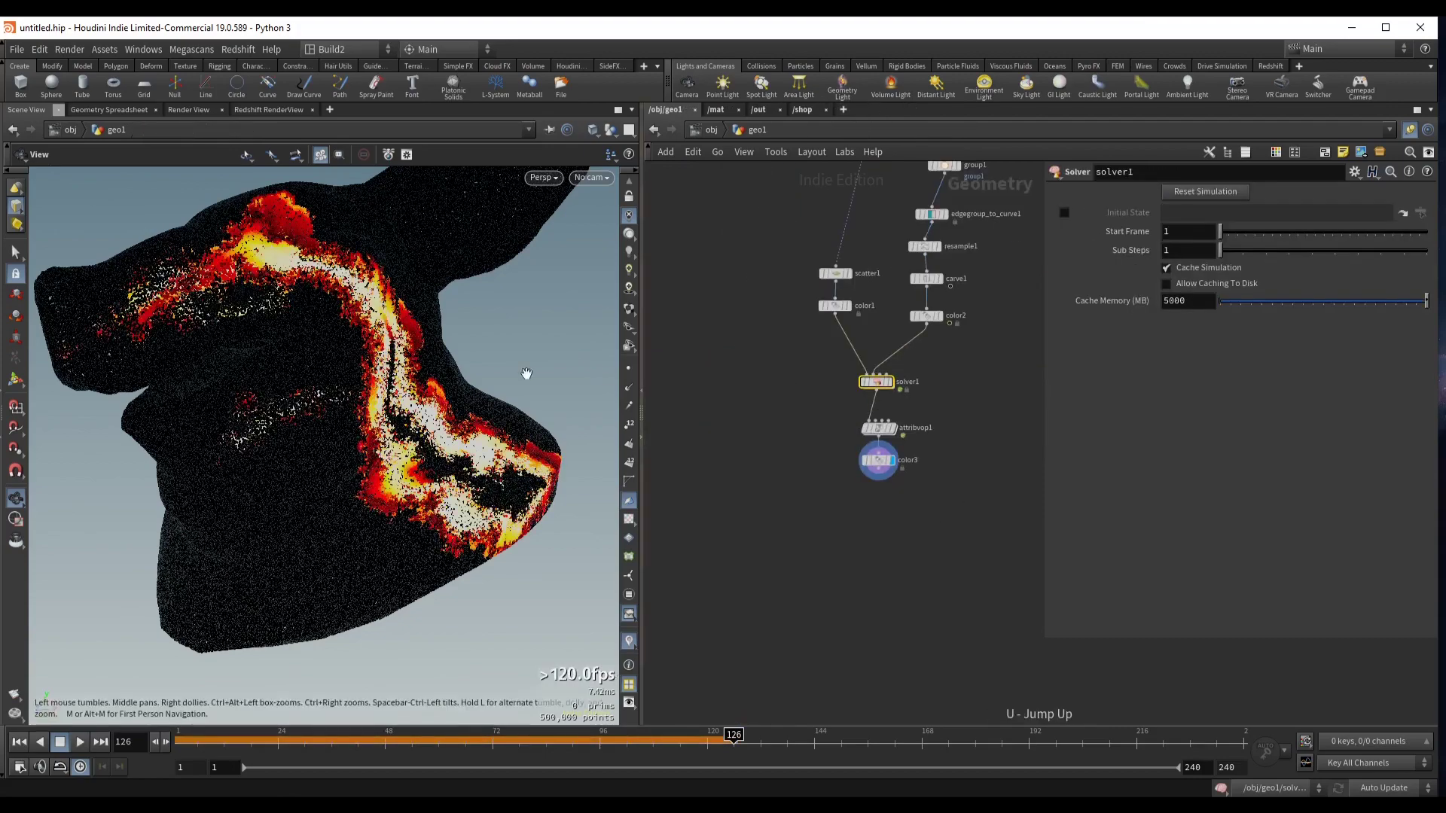
left_click_drag(527, 374, 360, 401)
left_click_drag(444, 386, 493, 490)
scroll(500, 439, "up", 5)
scroll(506, 439, "down", 3)
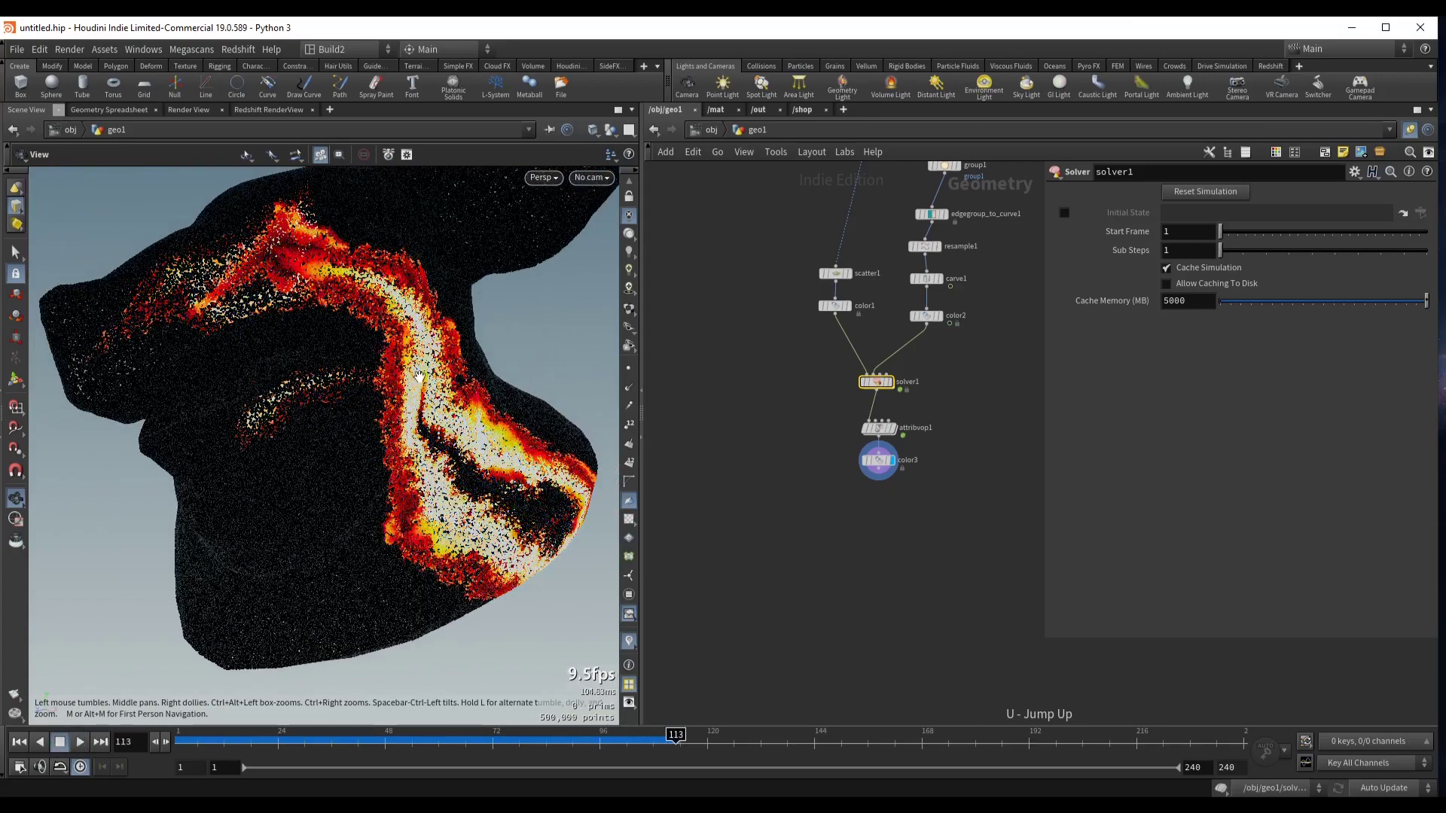
left_click_drag(418, 377, 313, 469)
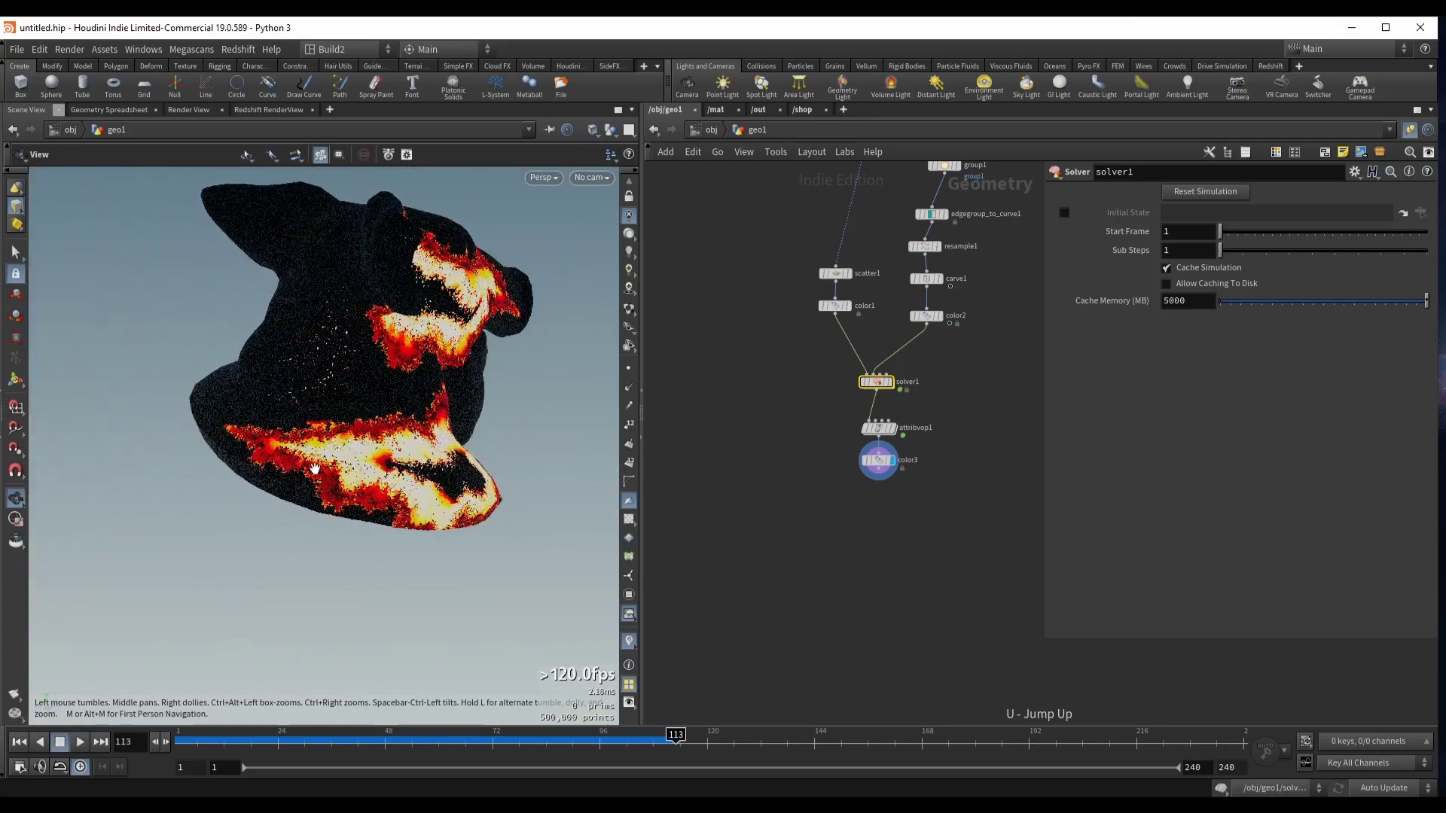
left_click_drag(398, 742, 375, 744)
left_click_drag(316, 497, 387, 555)
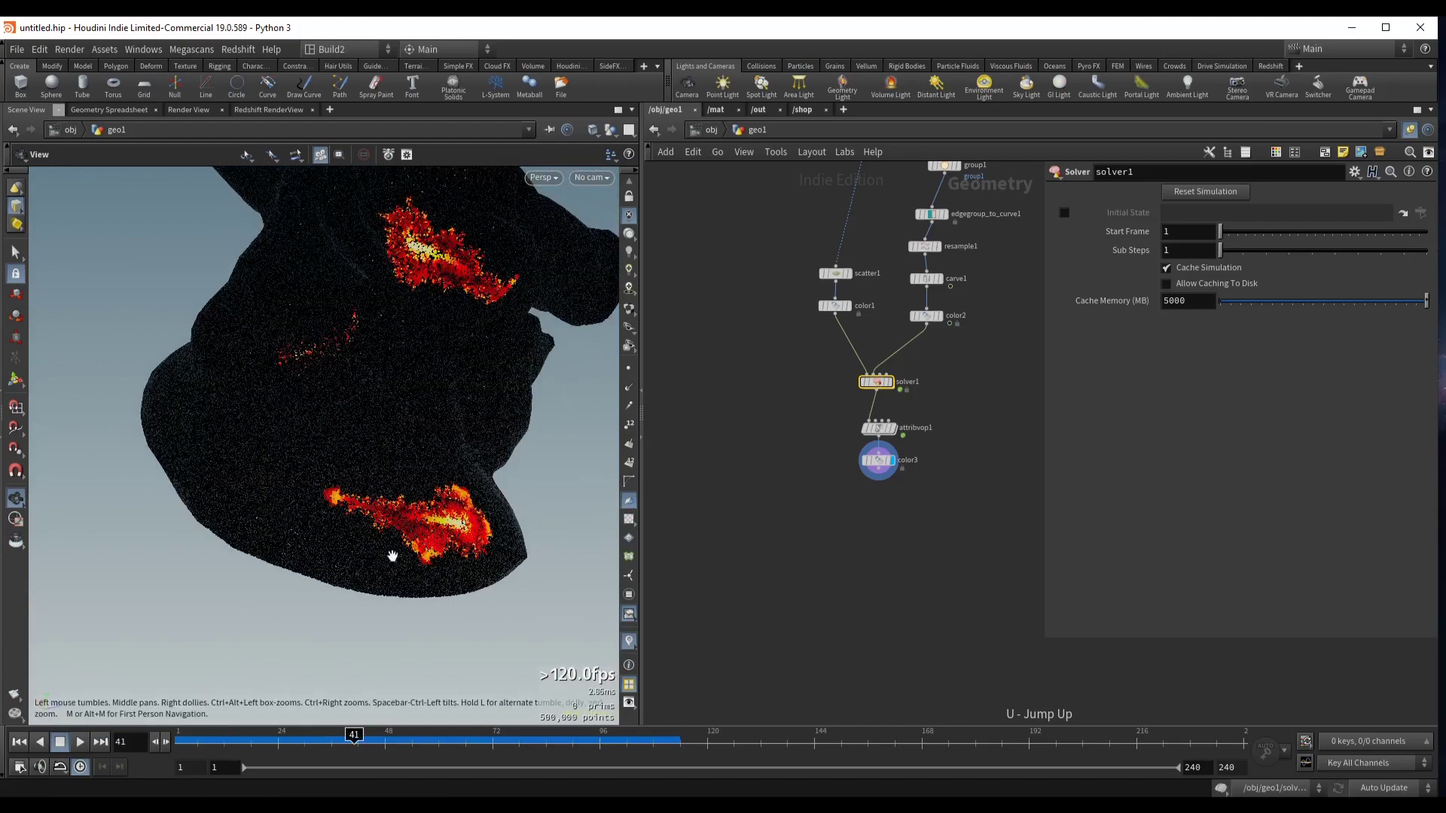
left_click(373, 741)
left_click_drag(248, 421, 211, 475)
left_click(586, 743)
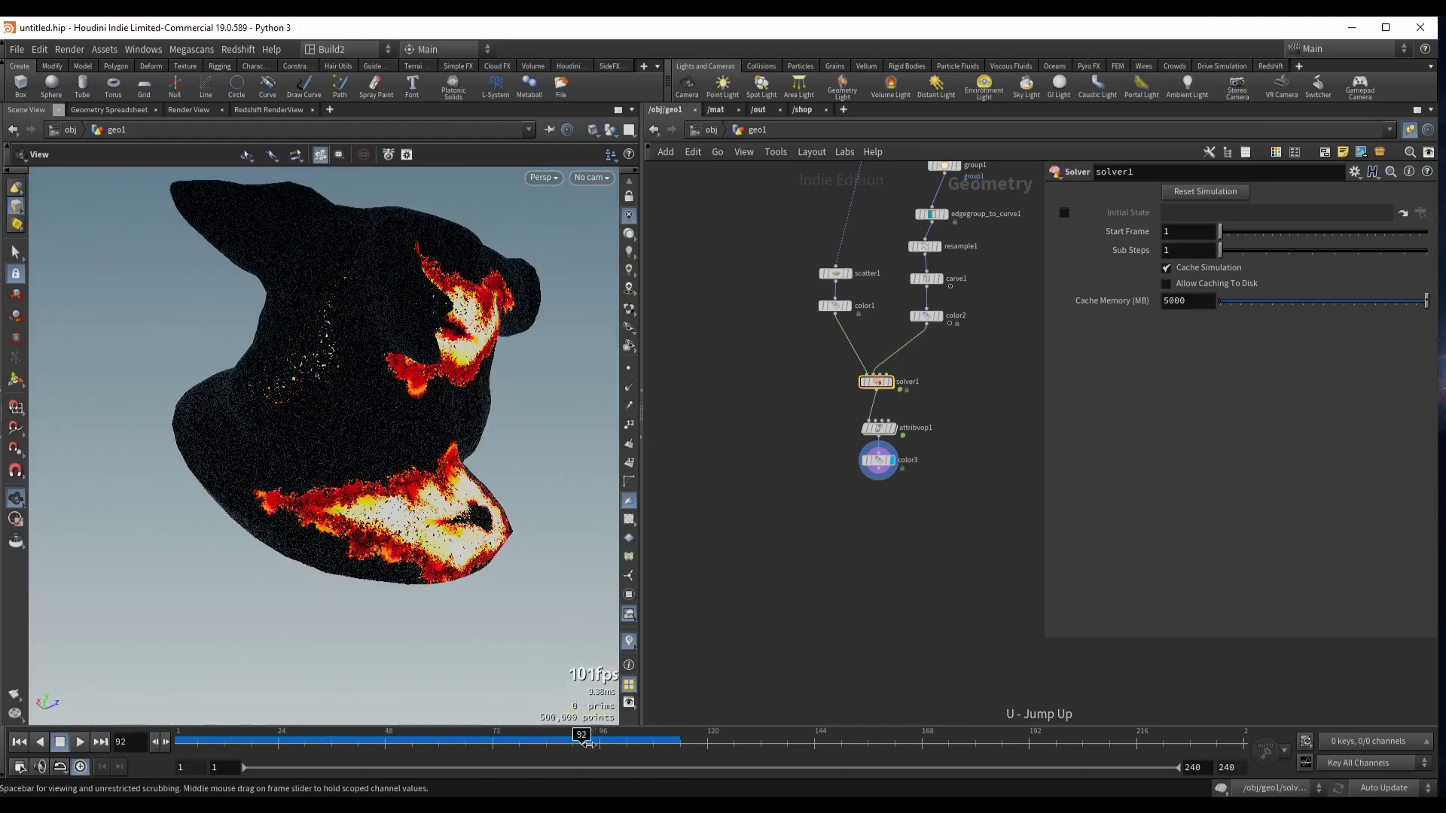
key("Up")
left_click_drag(339, 441, 331, 393)
key("Up")
left_click_drag(293, 742, 204, 753)
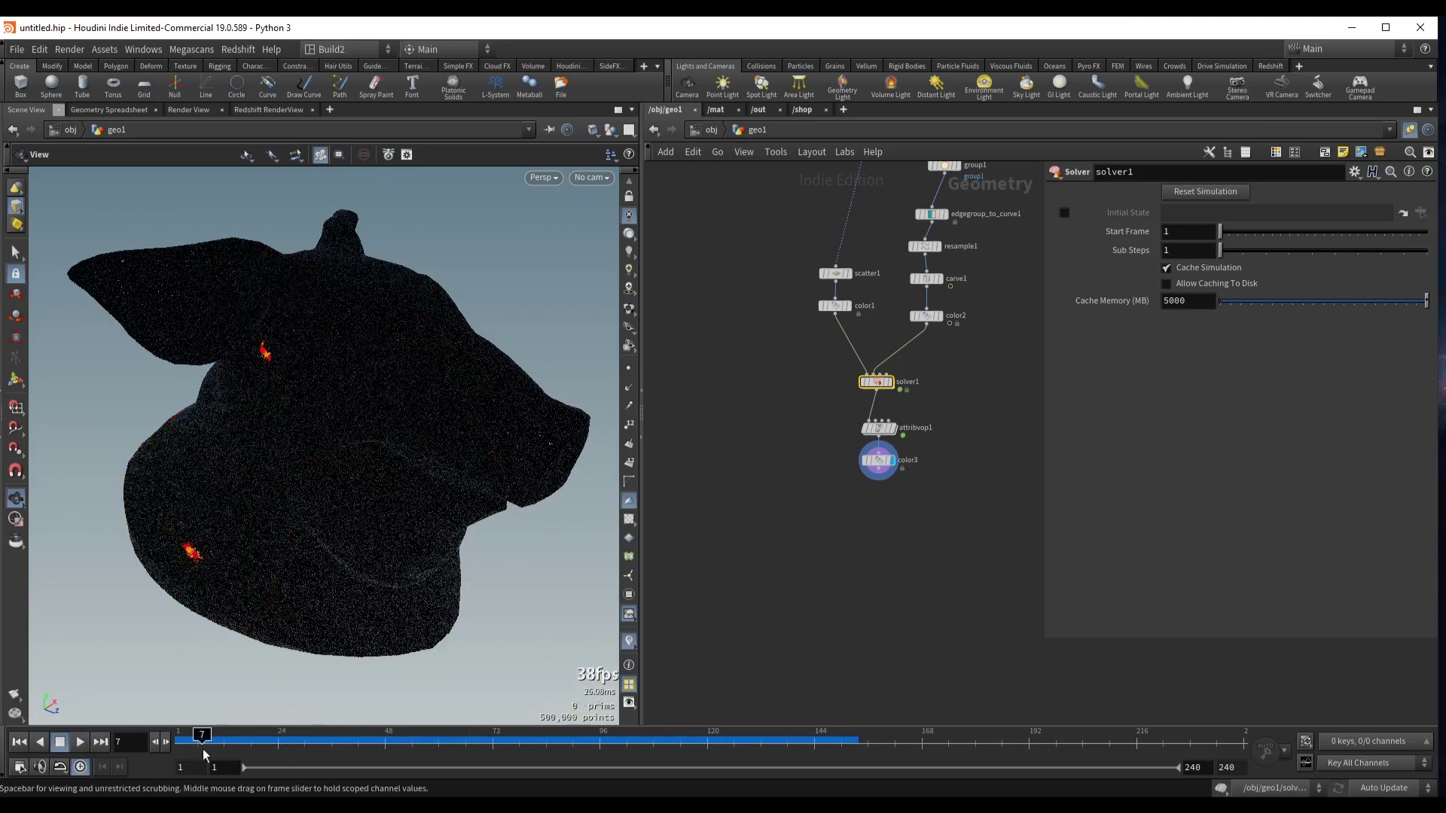
- Display attribvop1's black-and-white result and dive into its inner network
scroll(839, 480, "up", 3)
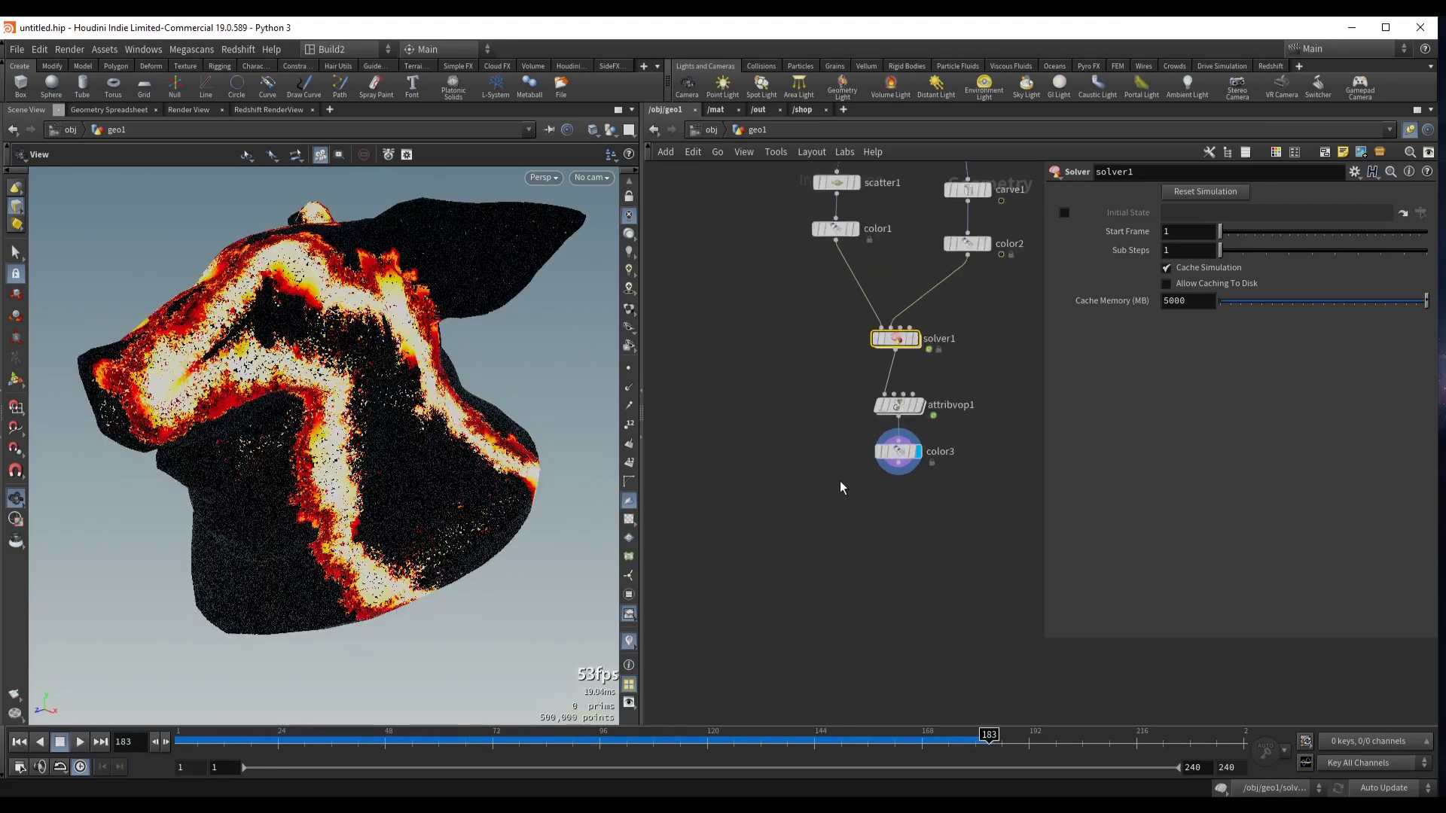
scroll(899, 453, "up", 3)
left_click(855, 365)
left_click(894, 364)
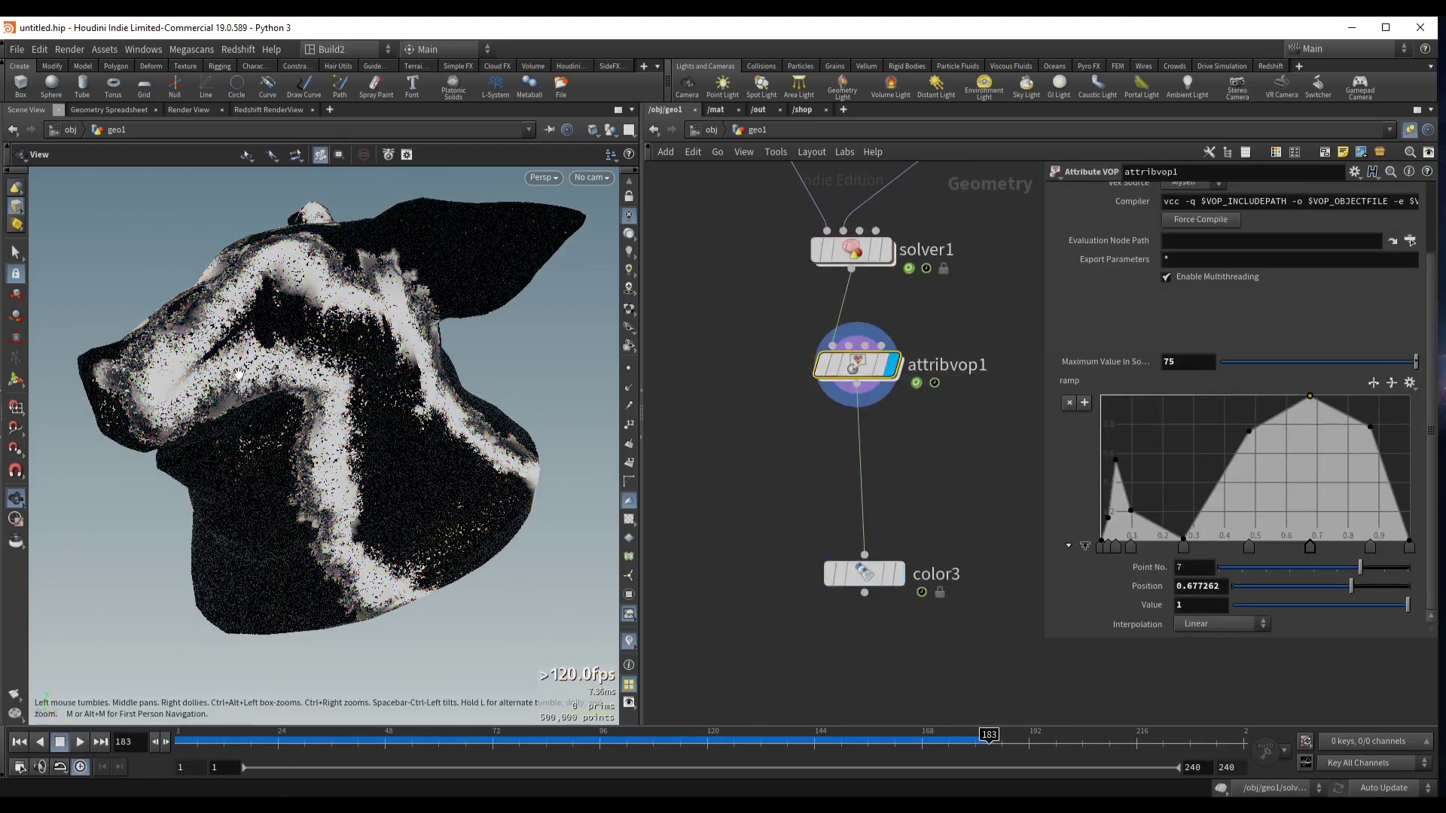
double_click(866, 365)
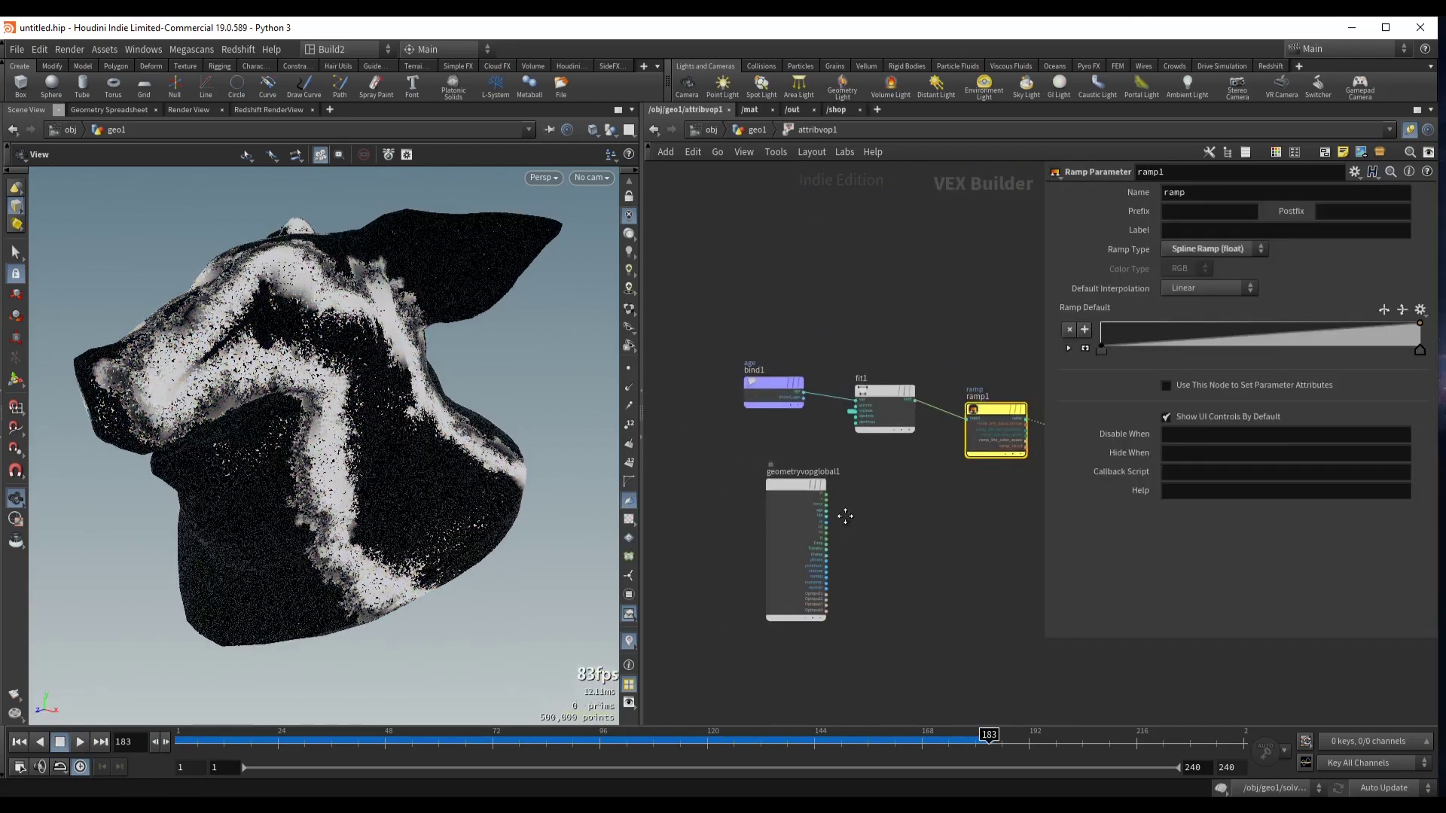
- Feed a Turbulent Noise from P into a Multiply with the vein ramp
left_click(768, 428)
key("Tab")
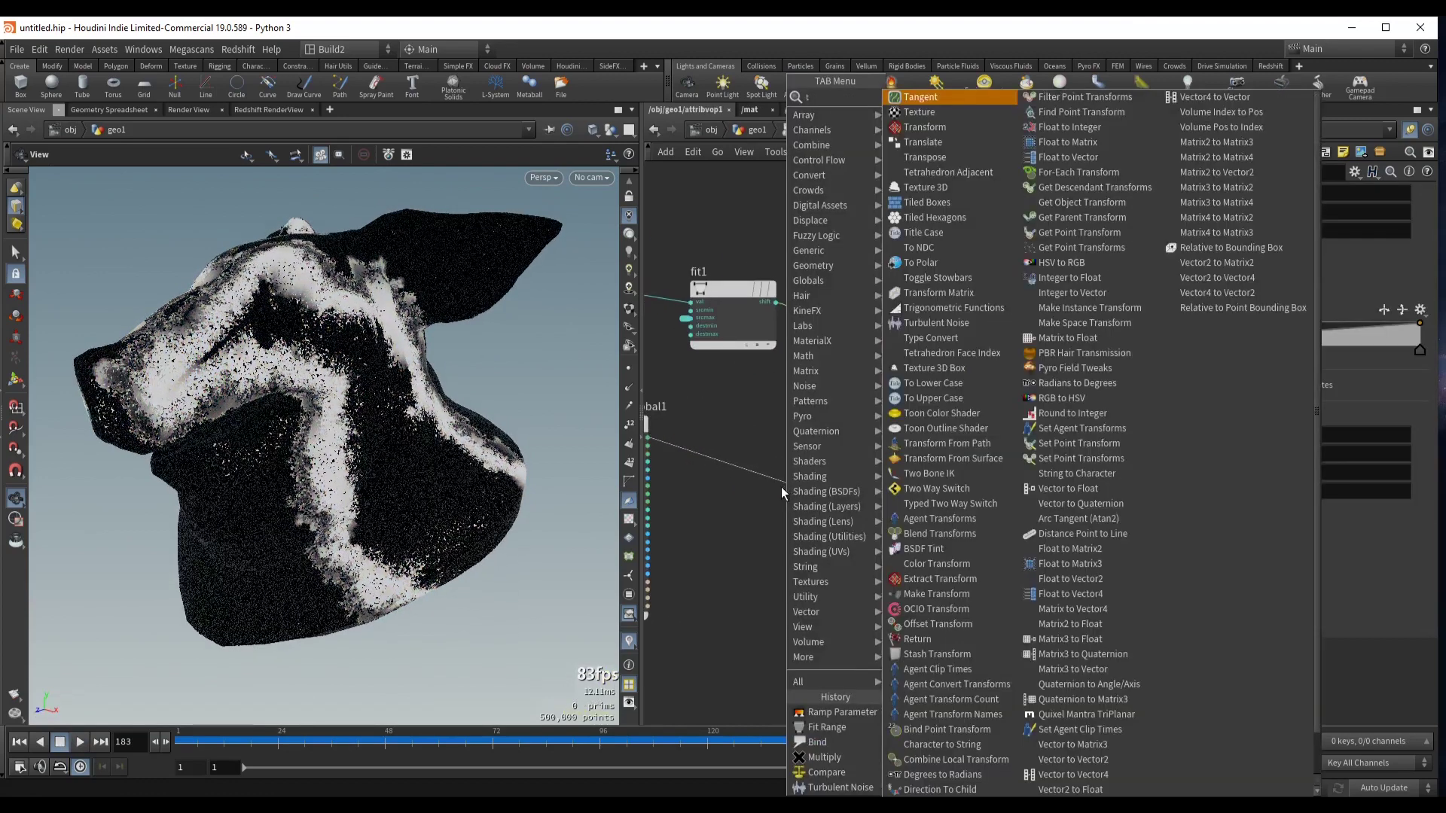
type("turb")
key("Return")
left_click(781, 489)
key("Tab")
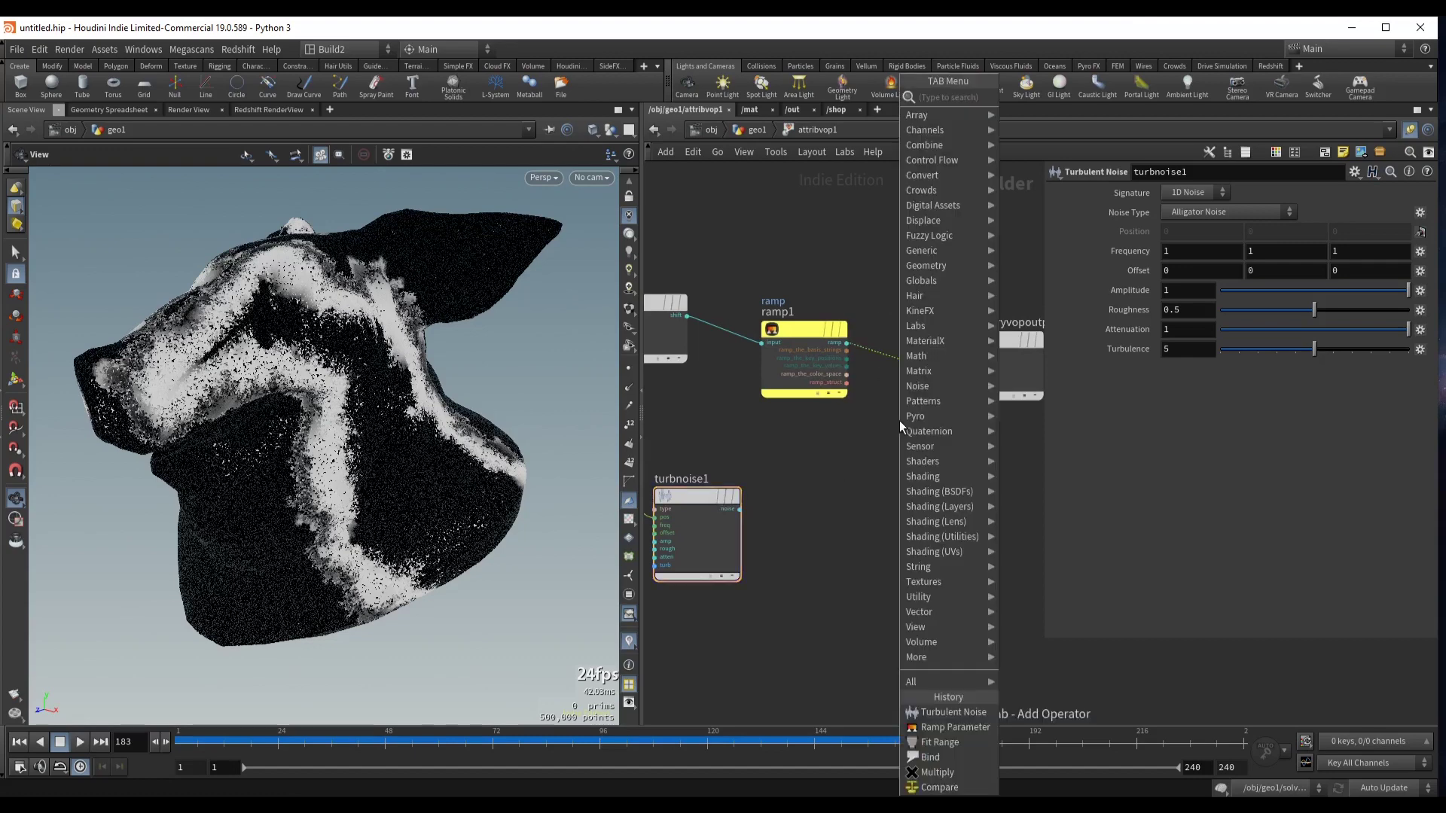
key("Return")
left_click(901, 414)
left_click_drag(752, 497, 792, 504)
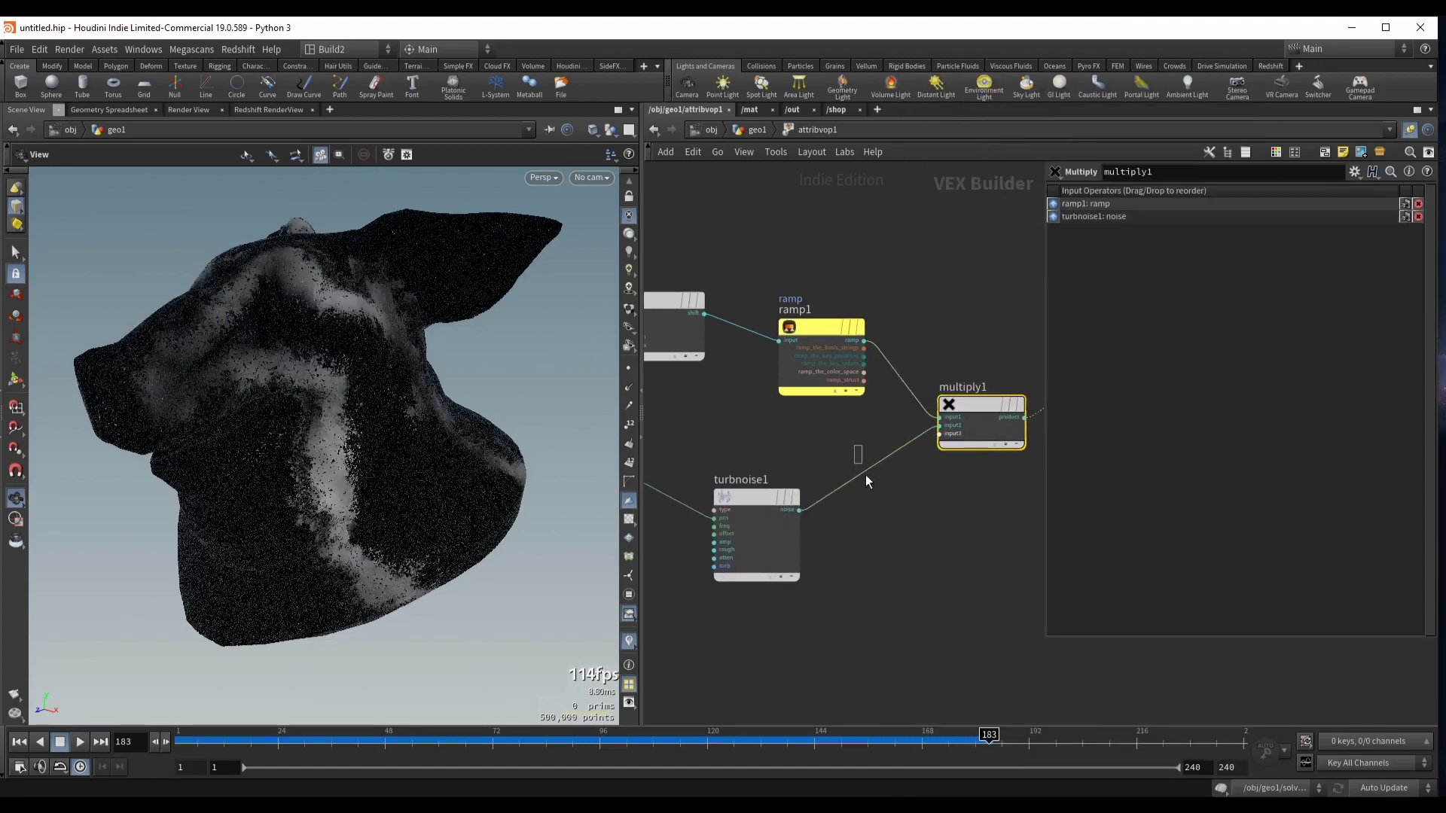
- Insert a Fit Range after the noise, with noise frequency 2.9 and source range 0.03–0.4
key("Tab")
type("fit")
key("Return")
left_click(885, 520)
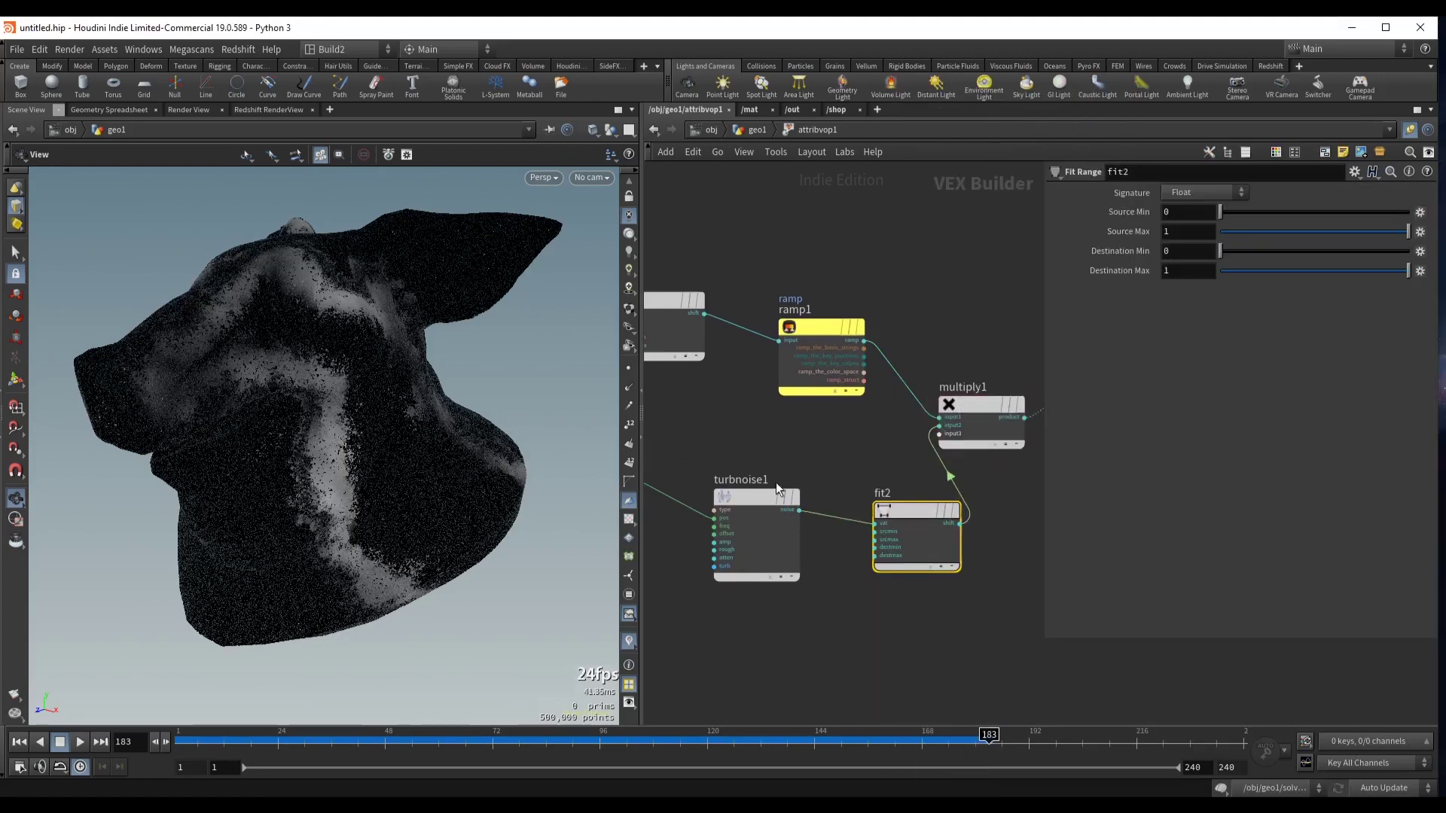
left_click(776, 493)
middle_click_drag(1105, 248, 1273, 241)
middle_click_drag(878, 505, 891, 389)
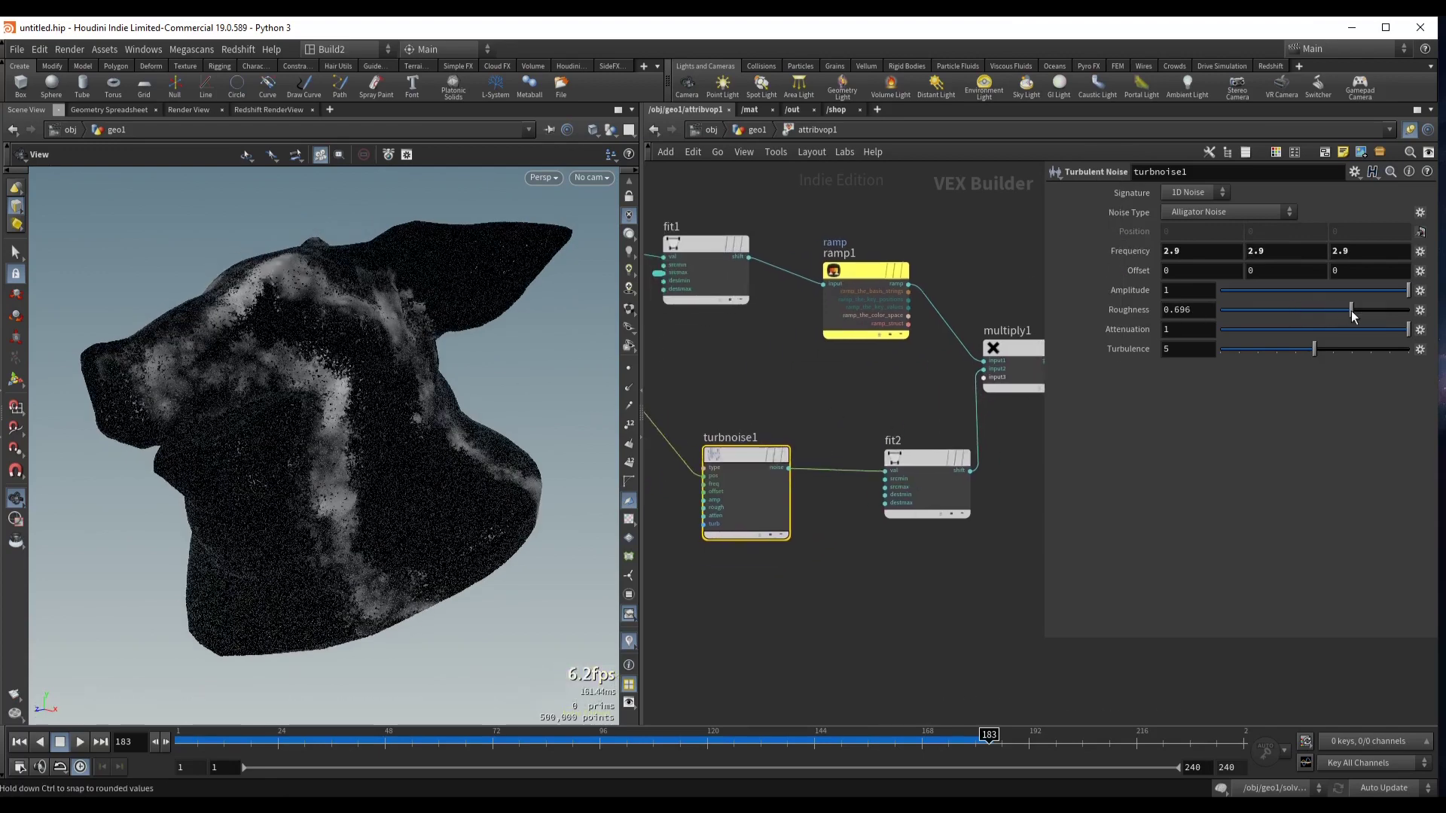
left_click(934, 457)
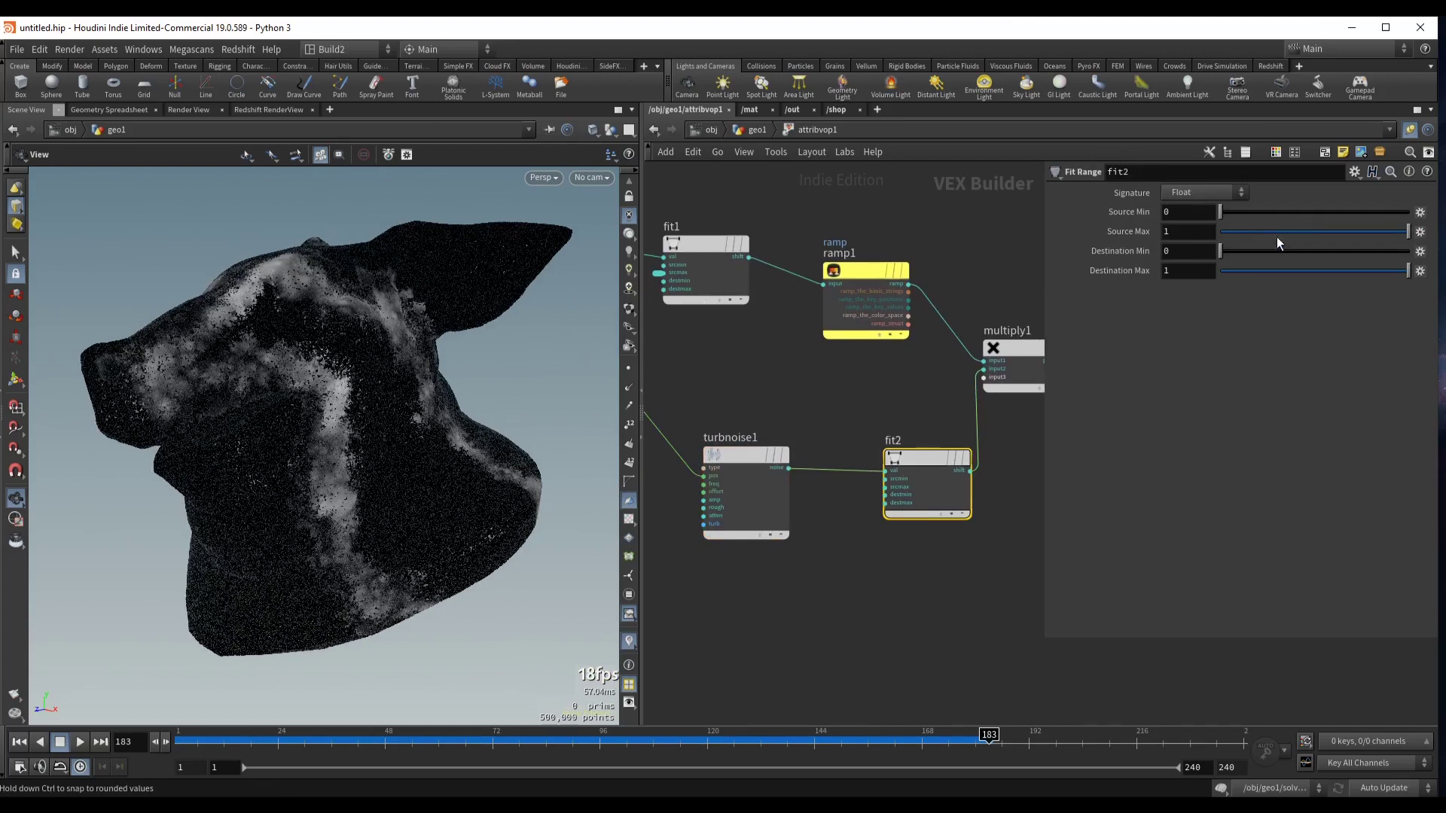
left_click_drag(1277, 236, 1295, 239)
mouse_move(1140, 212)
middle_mouse_down()
mouse_move(1160, 214)
mouse_move(1126, 209)
middle_mouse_up()
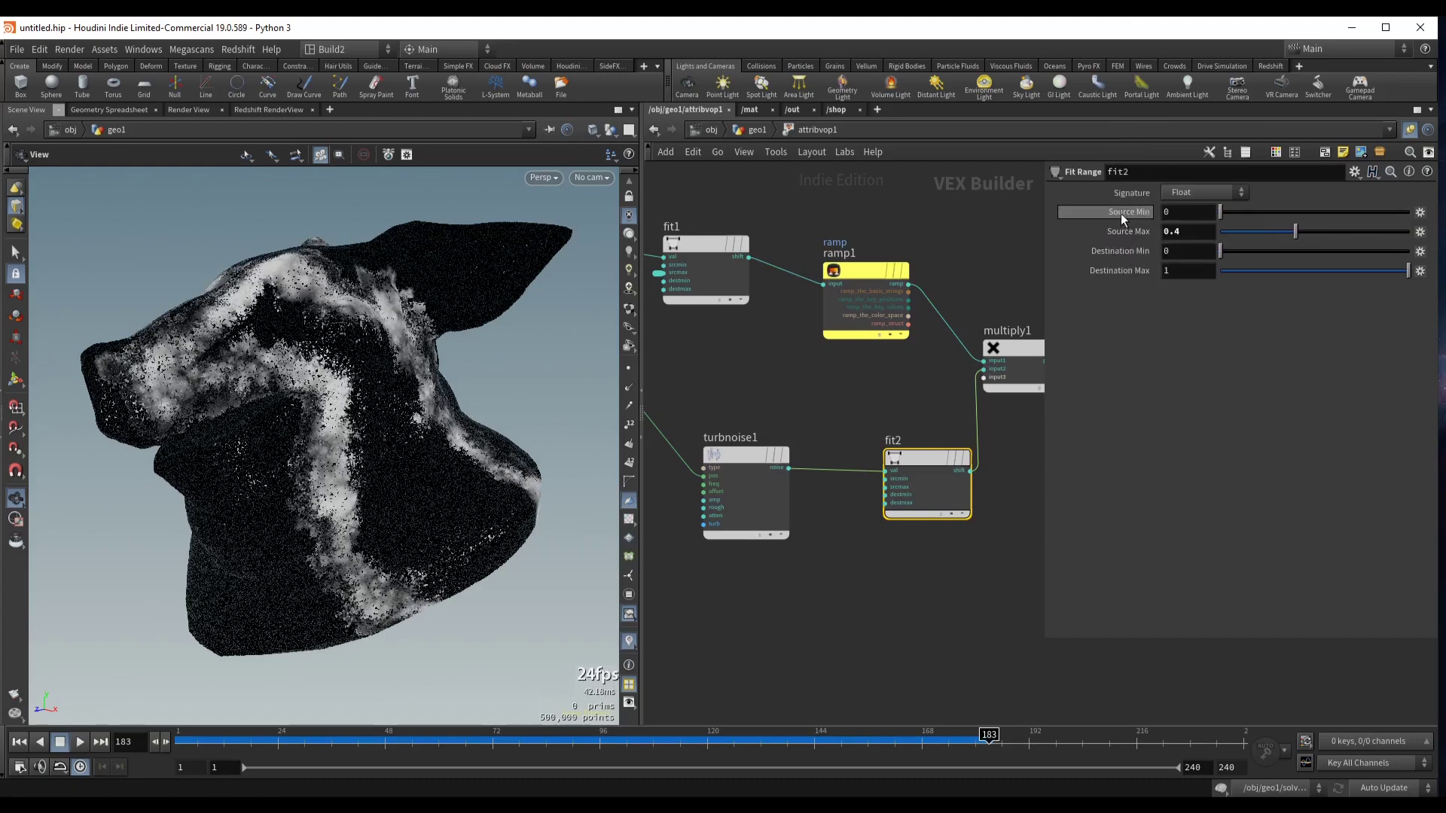
middle_click_drag(1164, 239, 1188, 239)
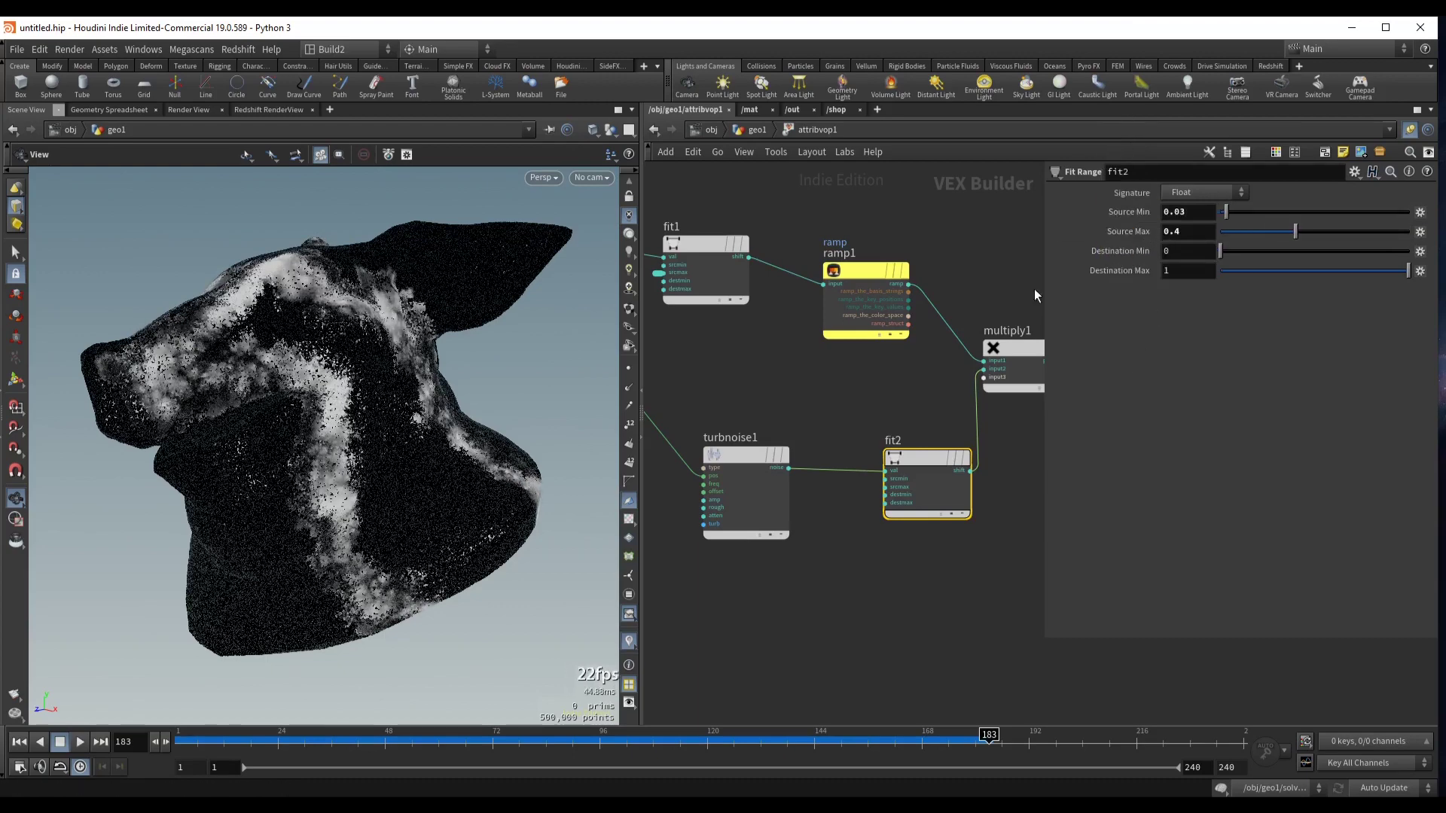
- Promote the noise offset to attribvop1 and select its third Offset value
middle_click_drag(766, 455, 924, 400)
scroll(925, 399, "up", 2)
scroll(924, 399, "up", 2)
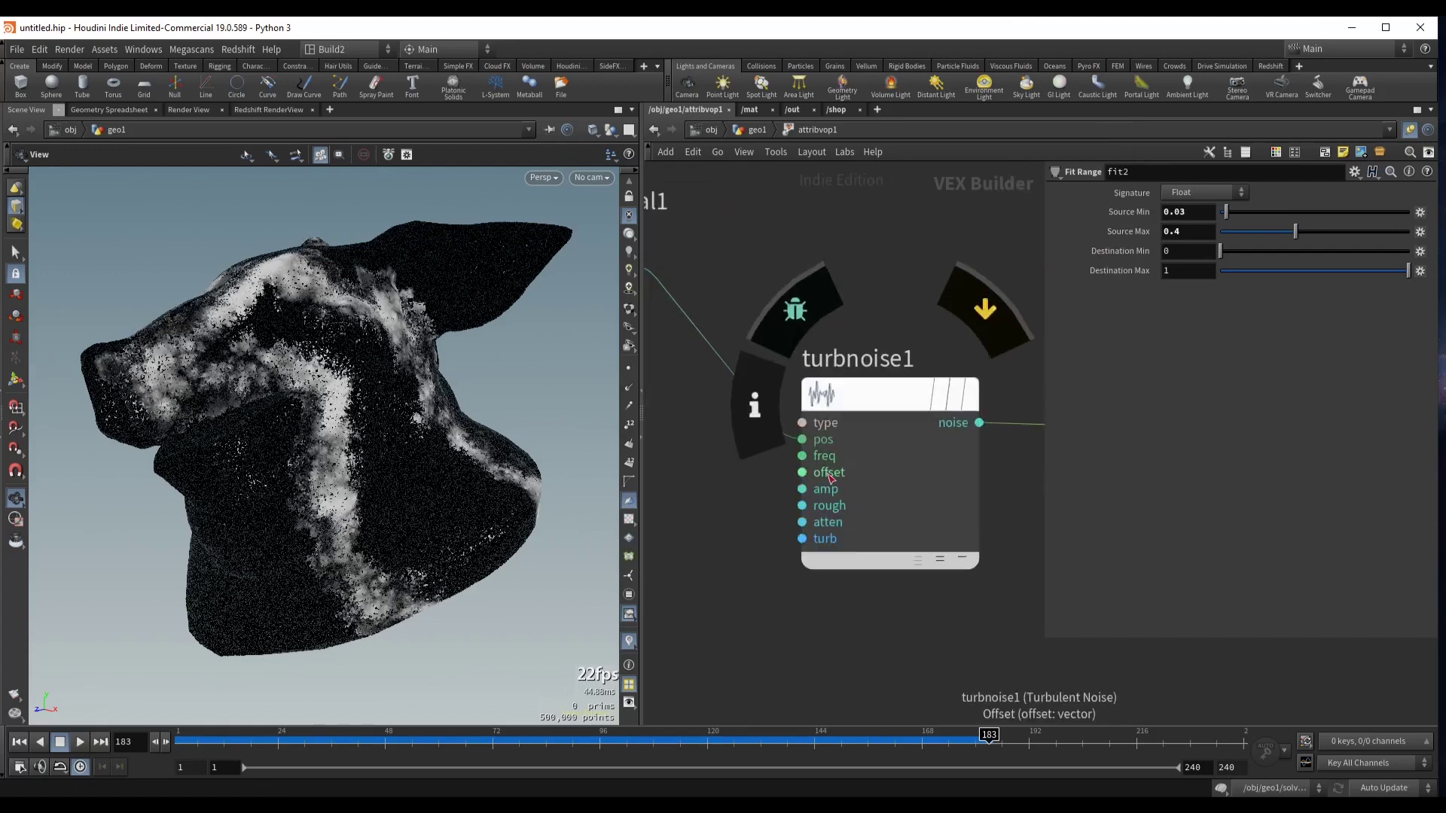
middle_click(821, 472)
left_click(841, 477)
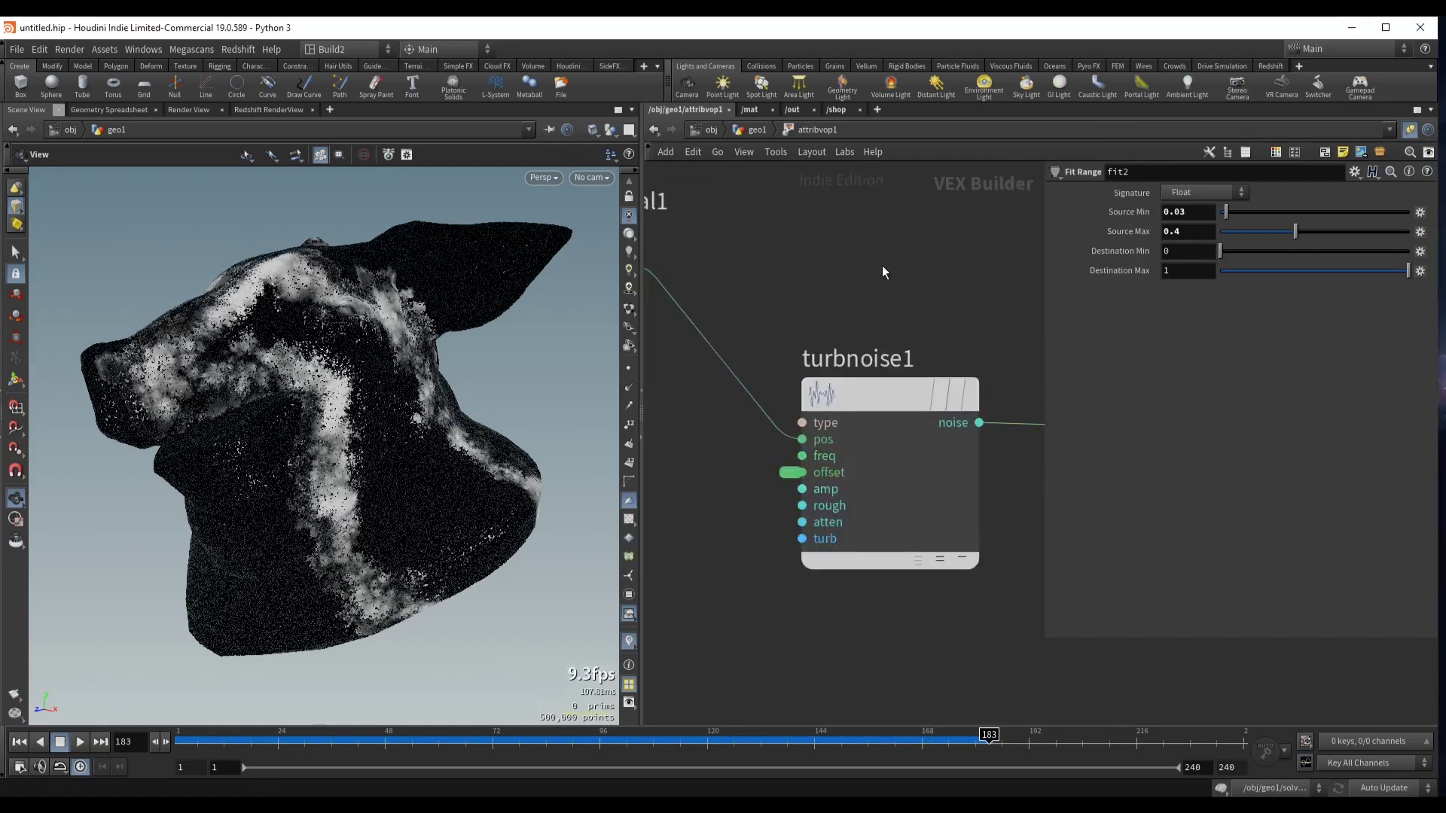
key("u")
middle_click_drag(1364, 607, 1419, 619)
- Set the third Offset to $T, display color3, and play the simulation from frame 1
type("$T")
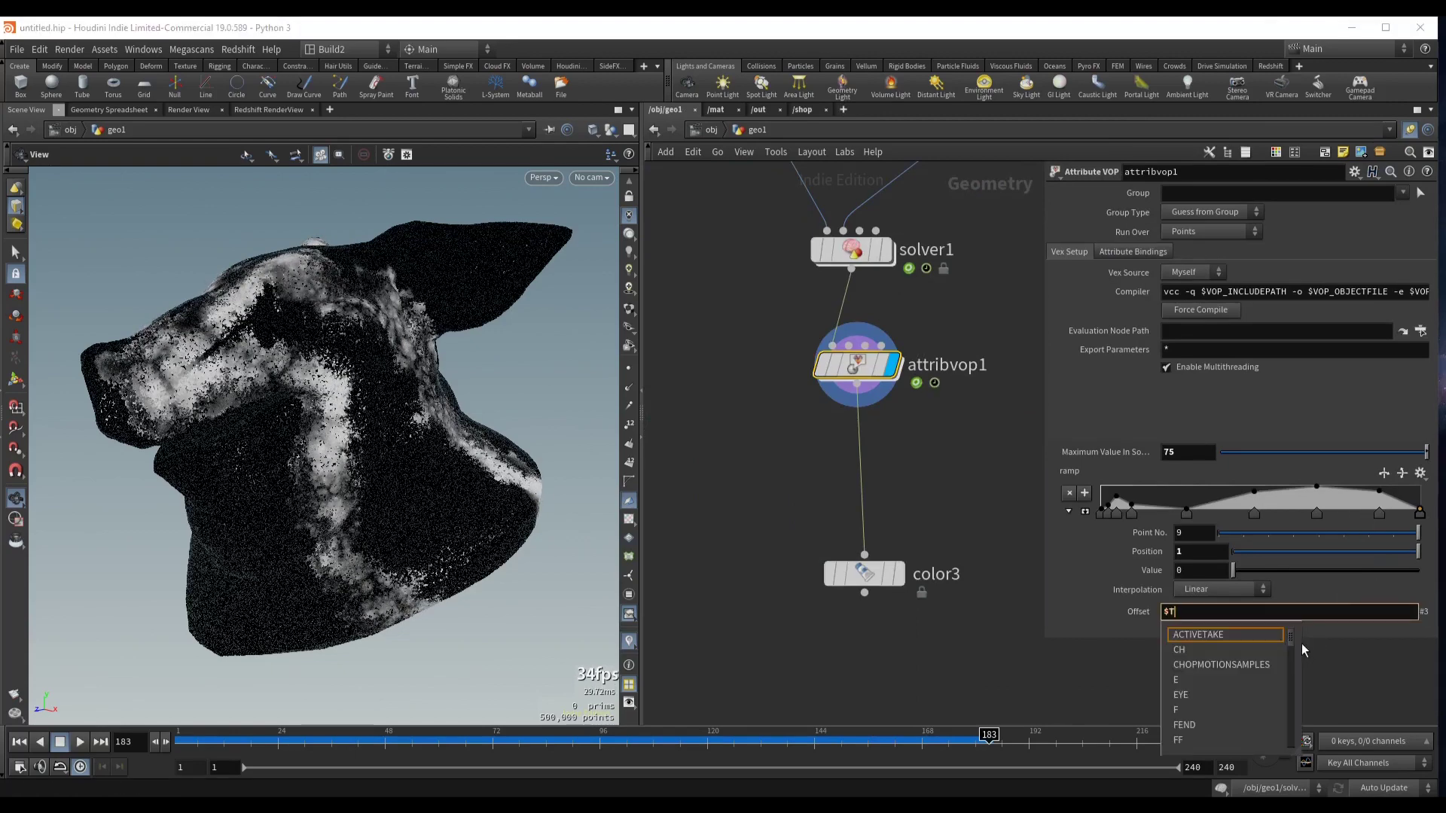
key("Return")
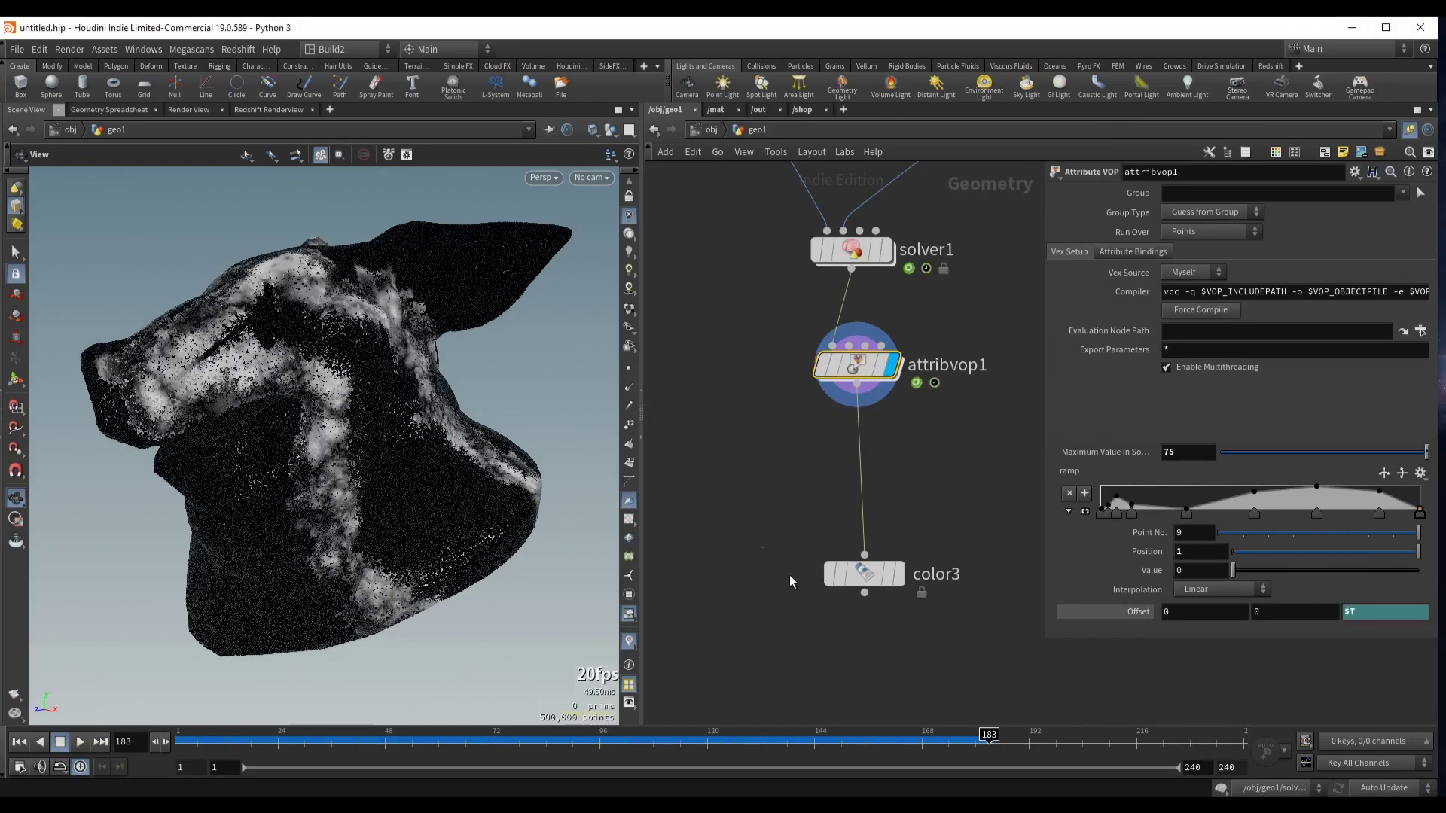
left_click(896, 574)
key("ctrl+Up")
key("Up")
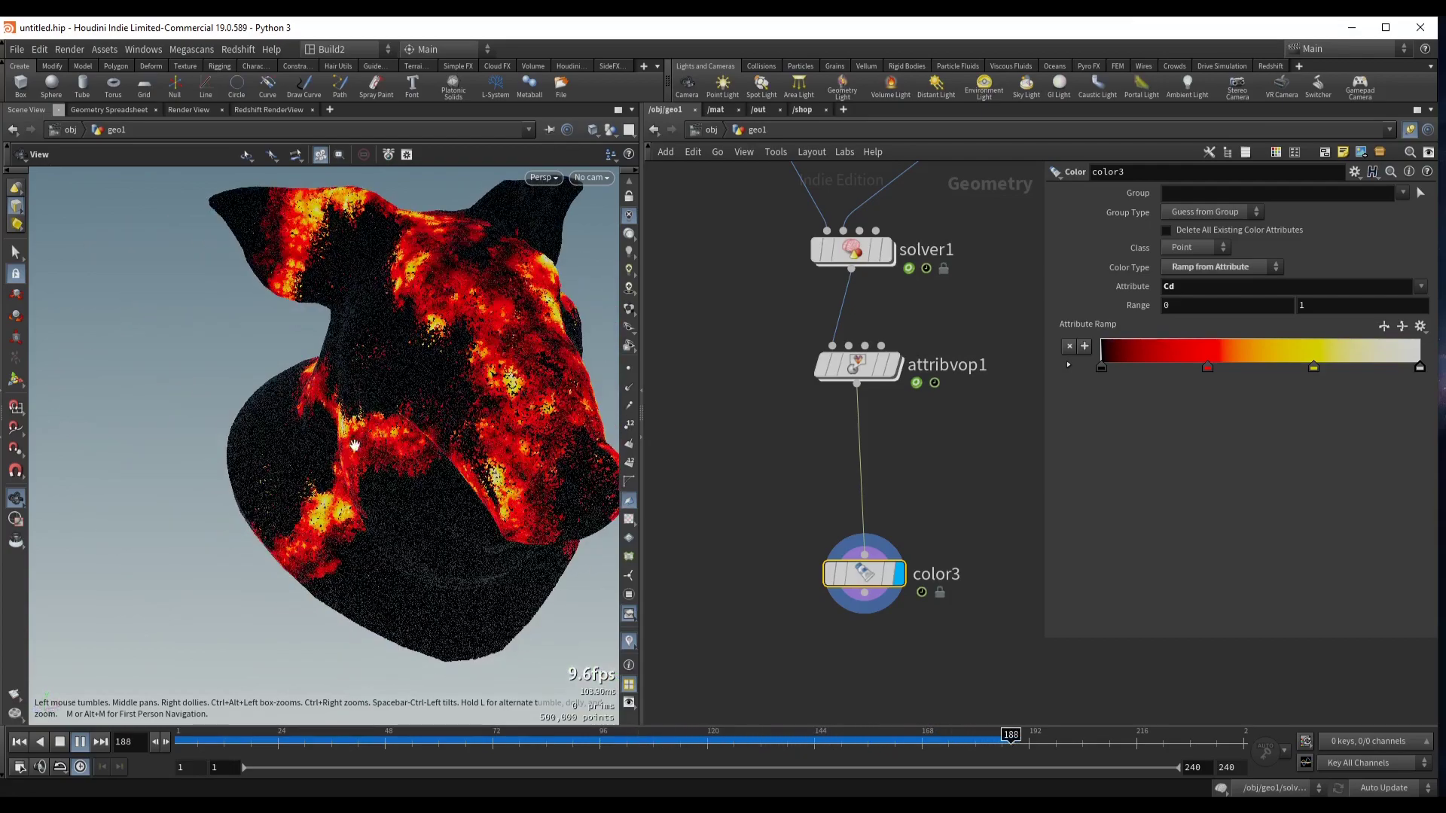
key("Up")
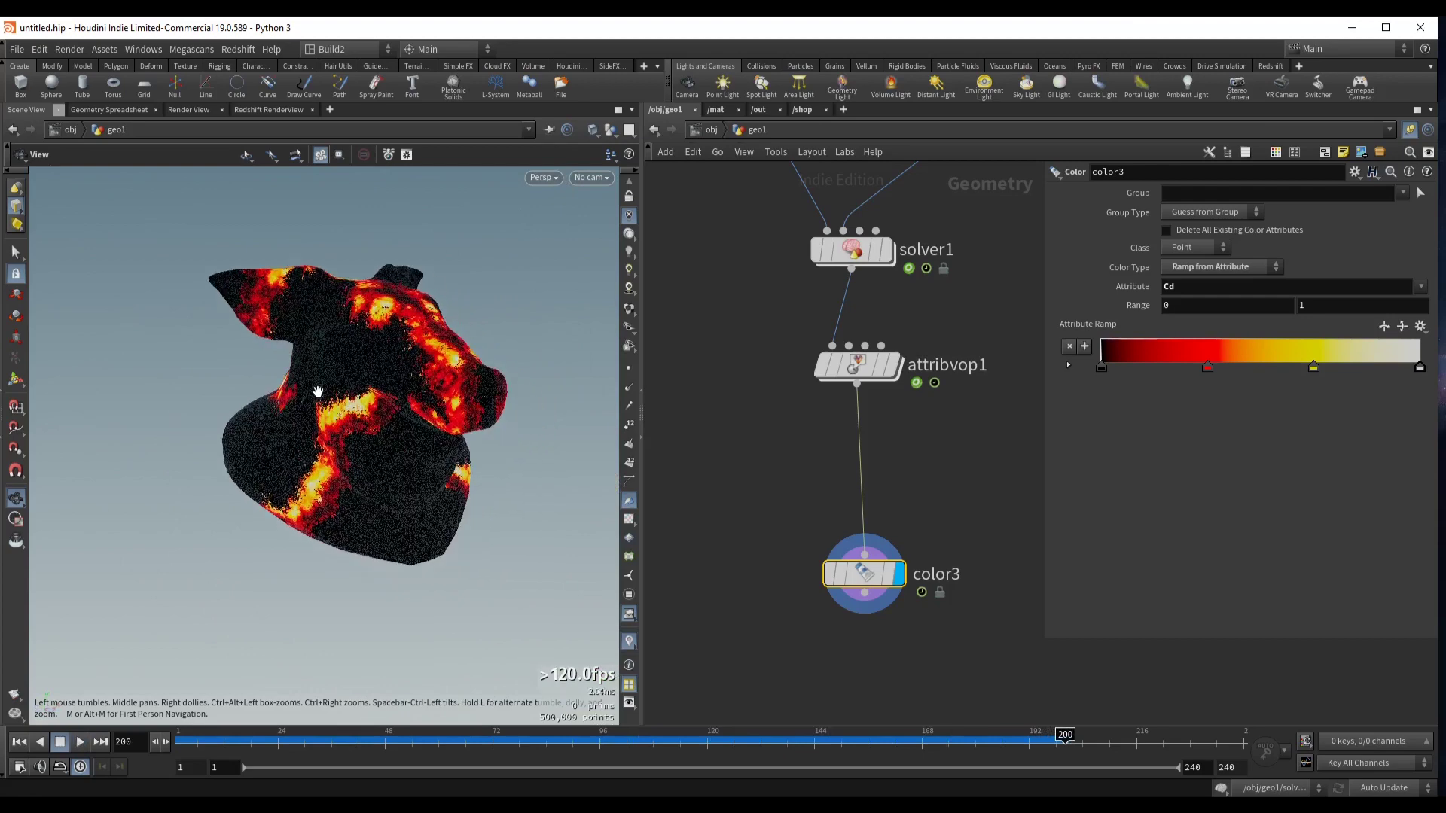
- Orbit the pig head to review the noise-broken fire veins at frame 167
left_click_drag(308, 401, 365, 442)
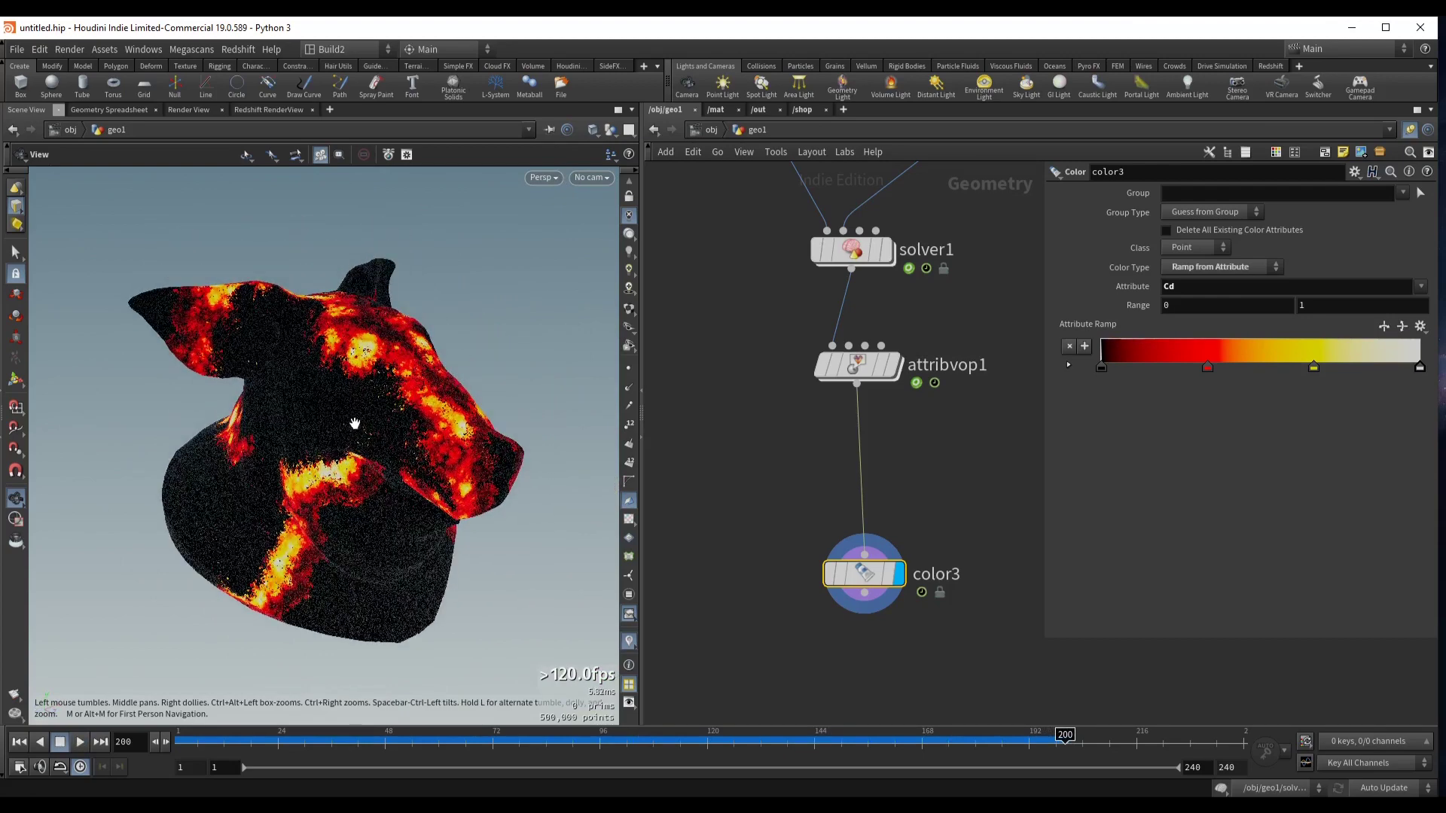
right_click_drag(355, 424, 327, 446)
left_click(842, 742)
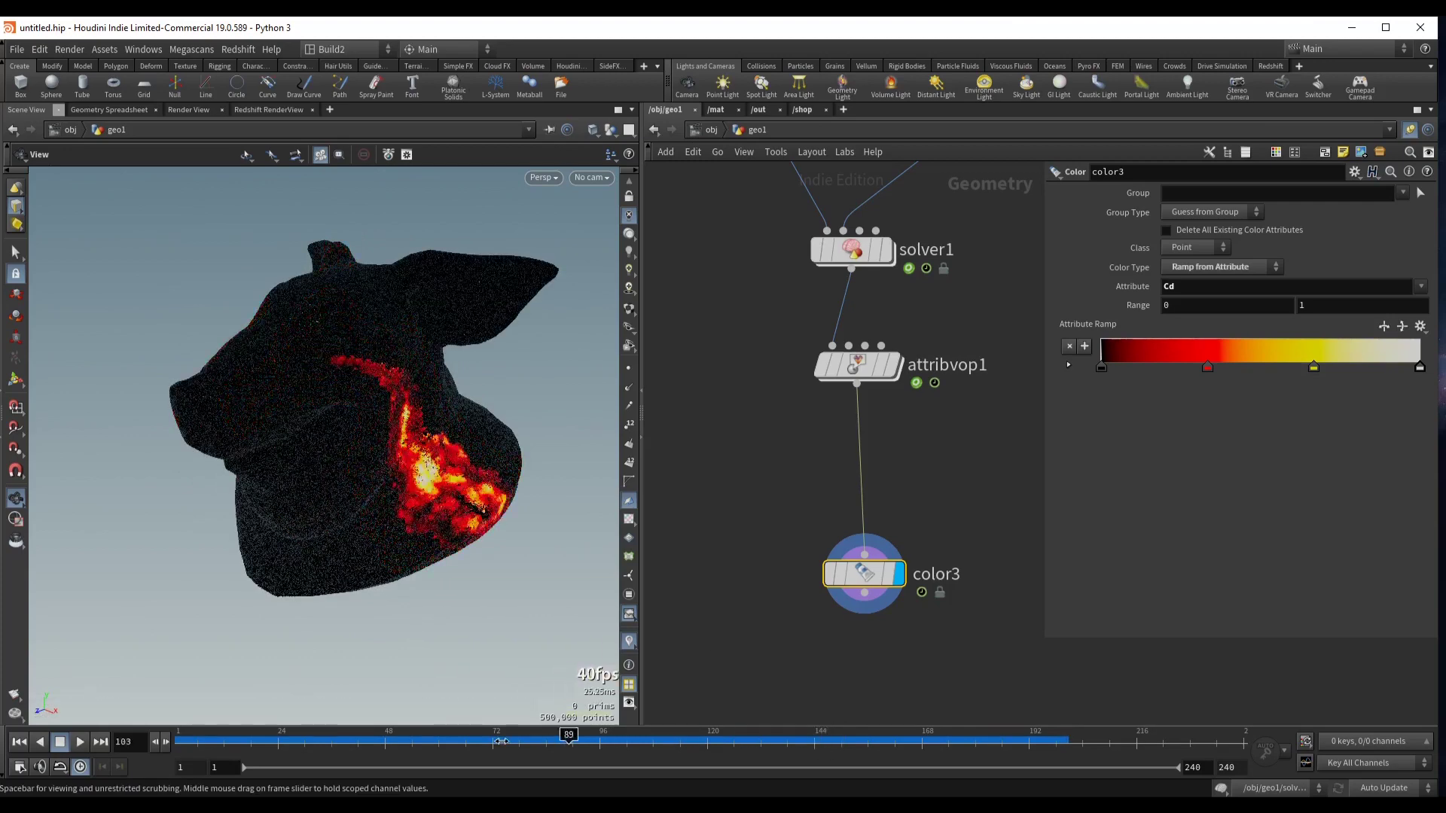
left_click_drag(904, 734, 917, 734)
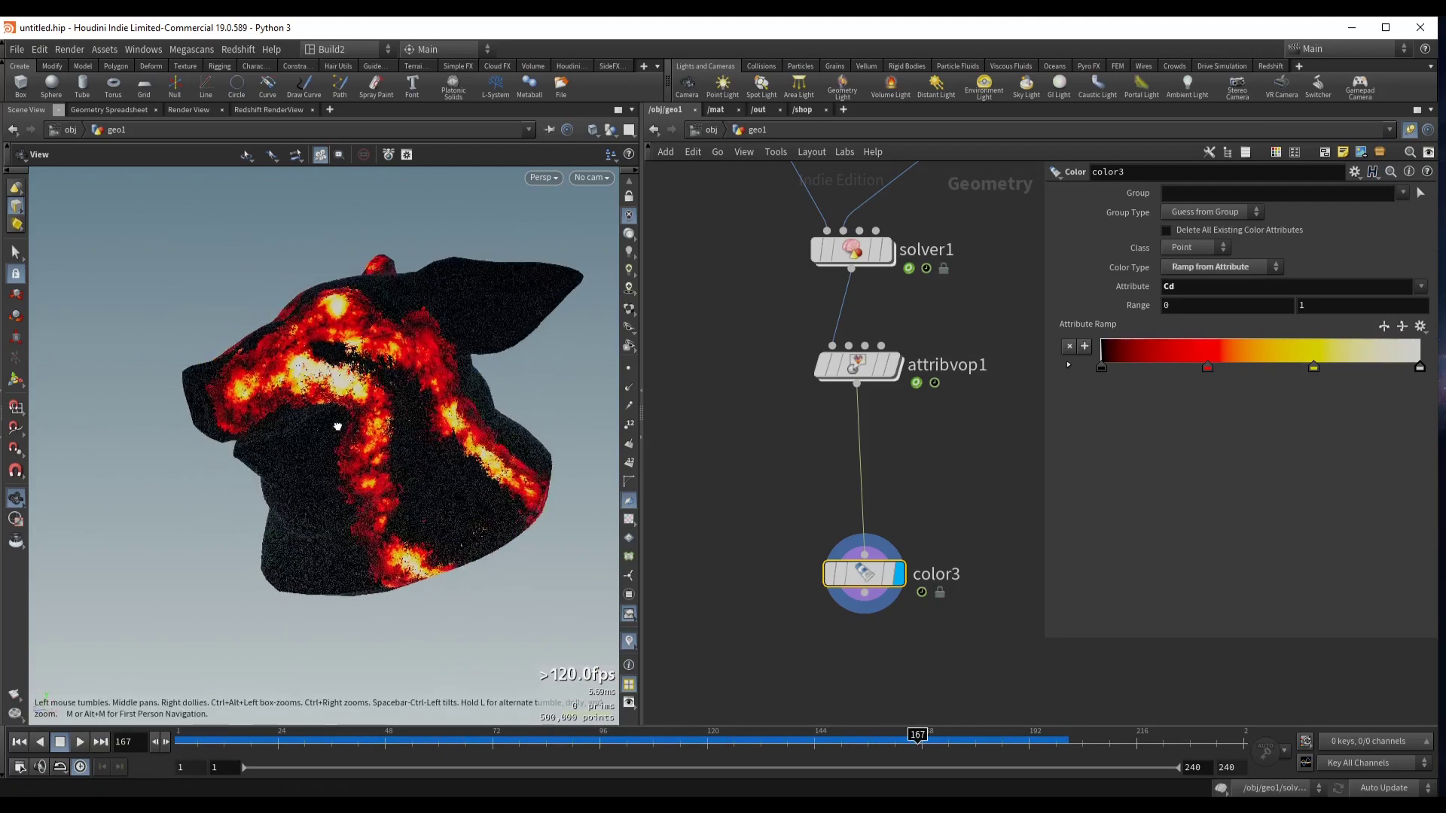
left_click_drag(339, 419, 305, 384)
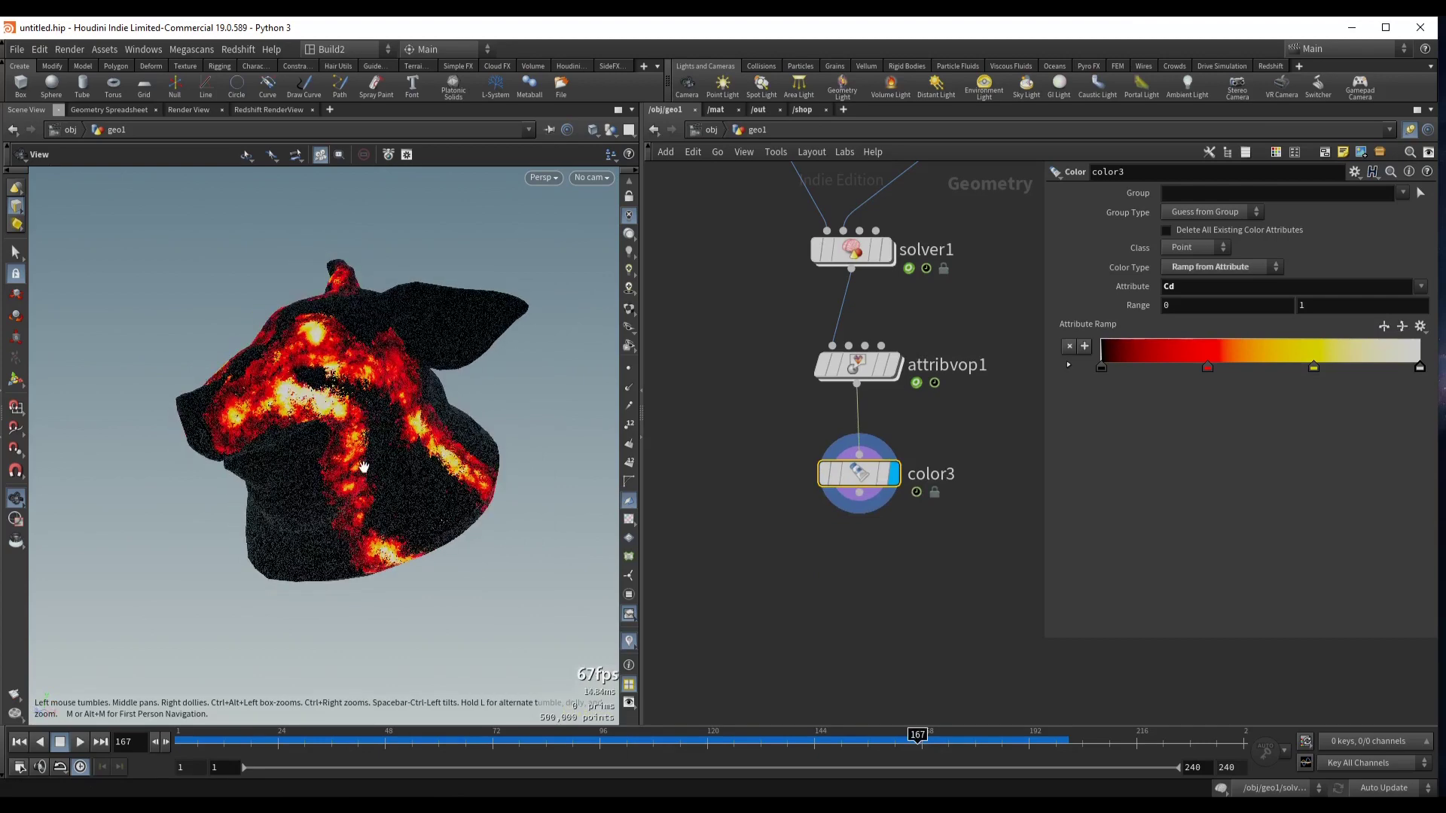